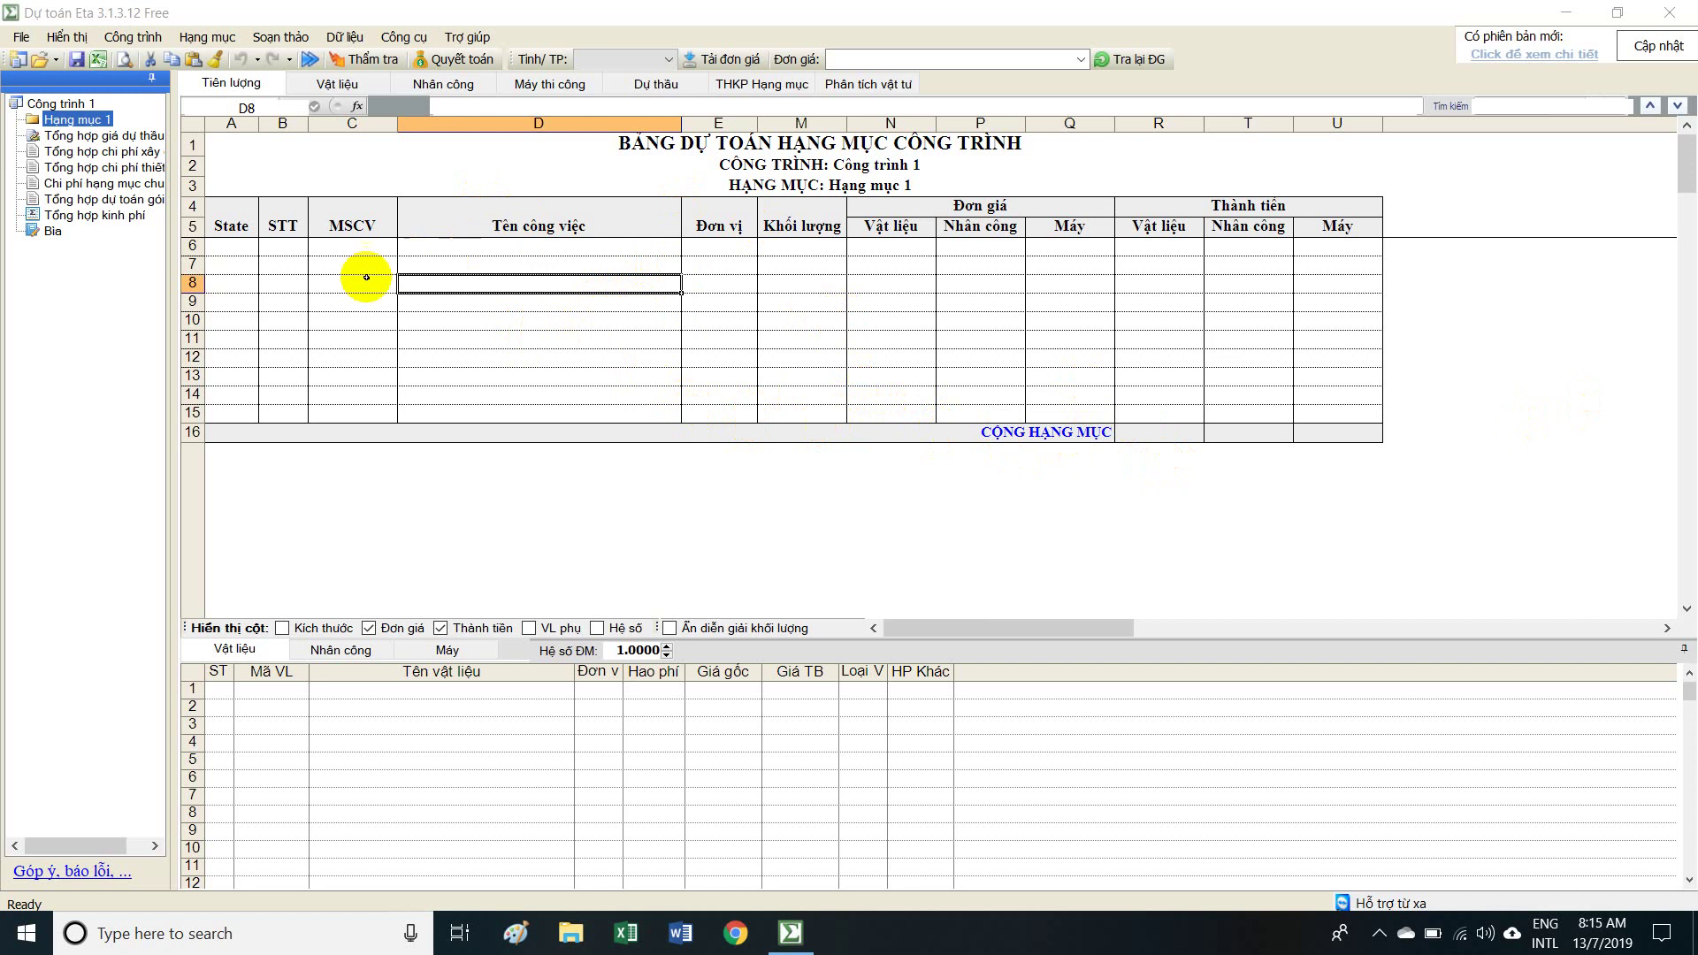
drag(341, 262, 1151, 270)
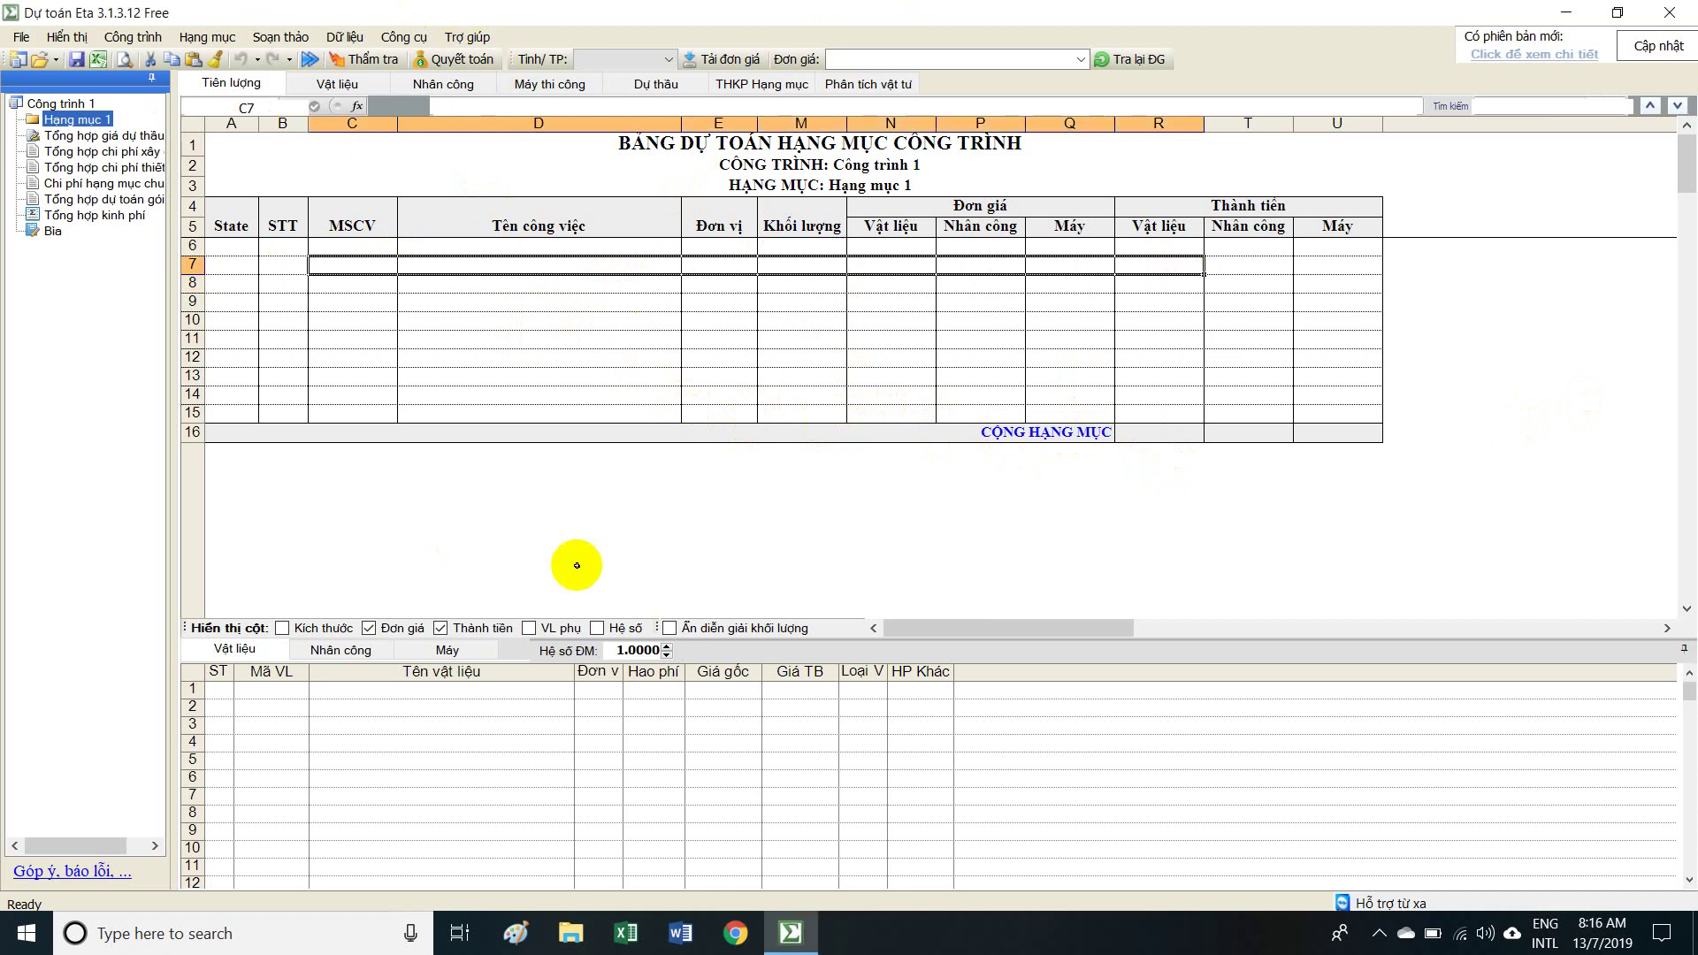
drag(294, 264, 1300, 331)
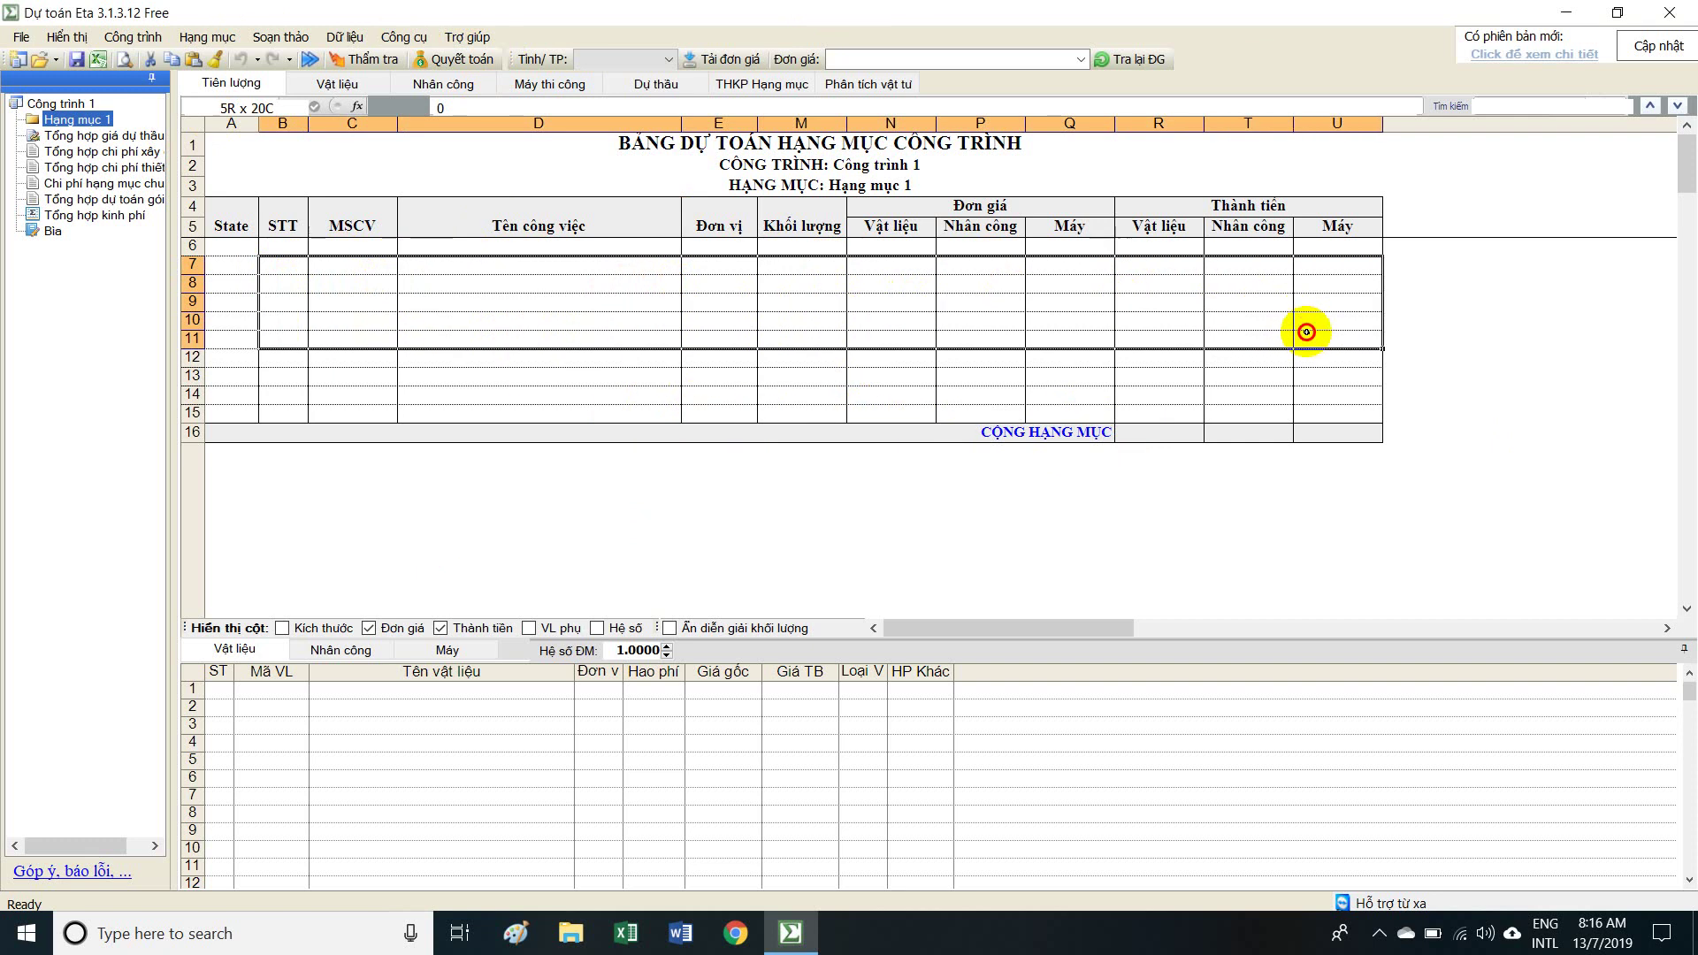
click(489, 287)
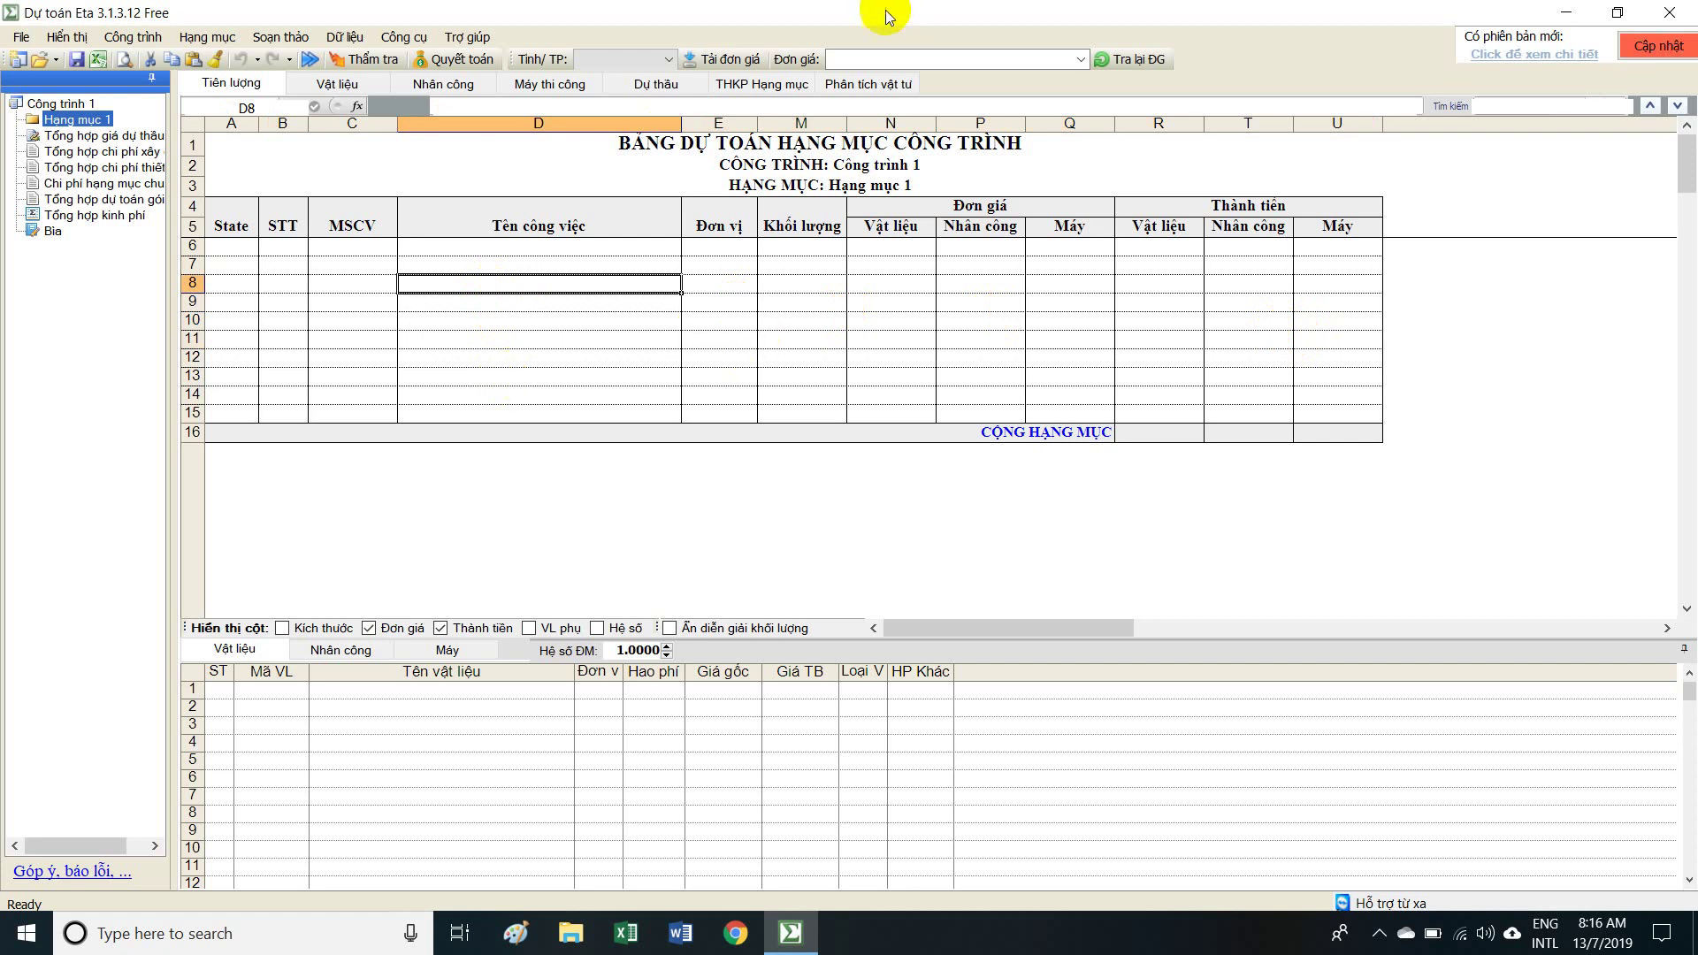
Download the Kiên Giang unit price data from the Internet and close the download window.
click(665, 60)
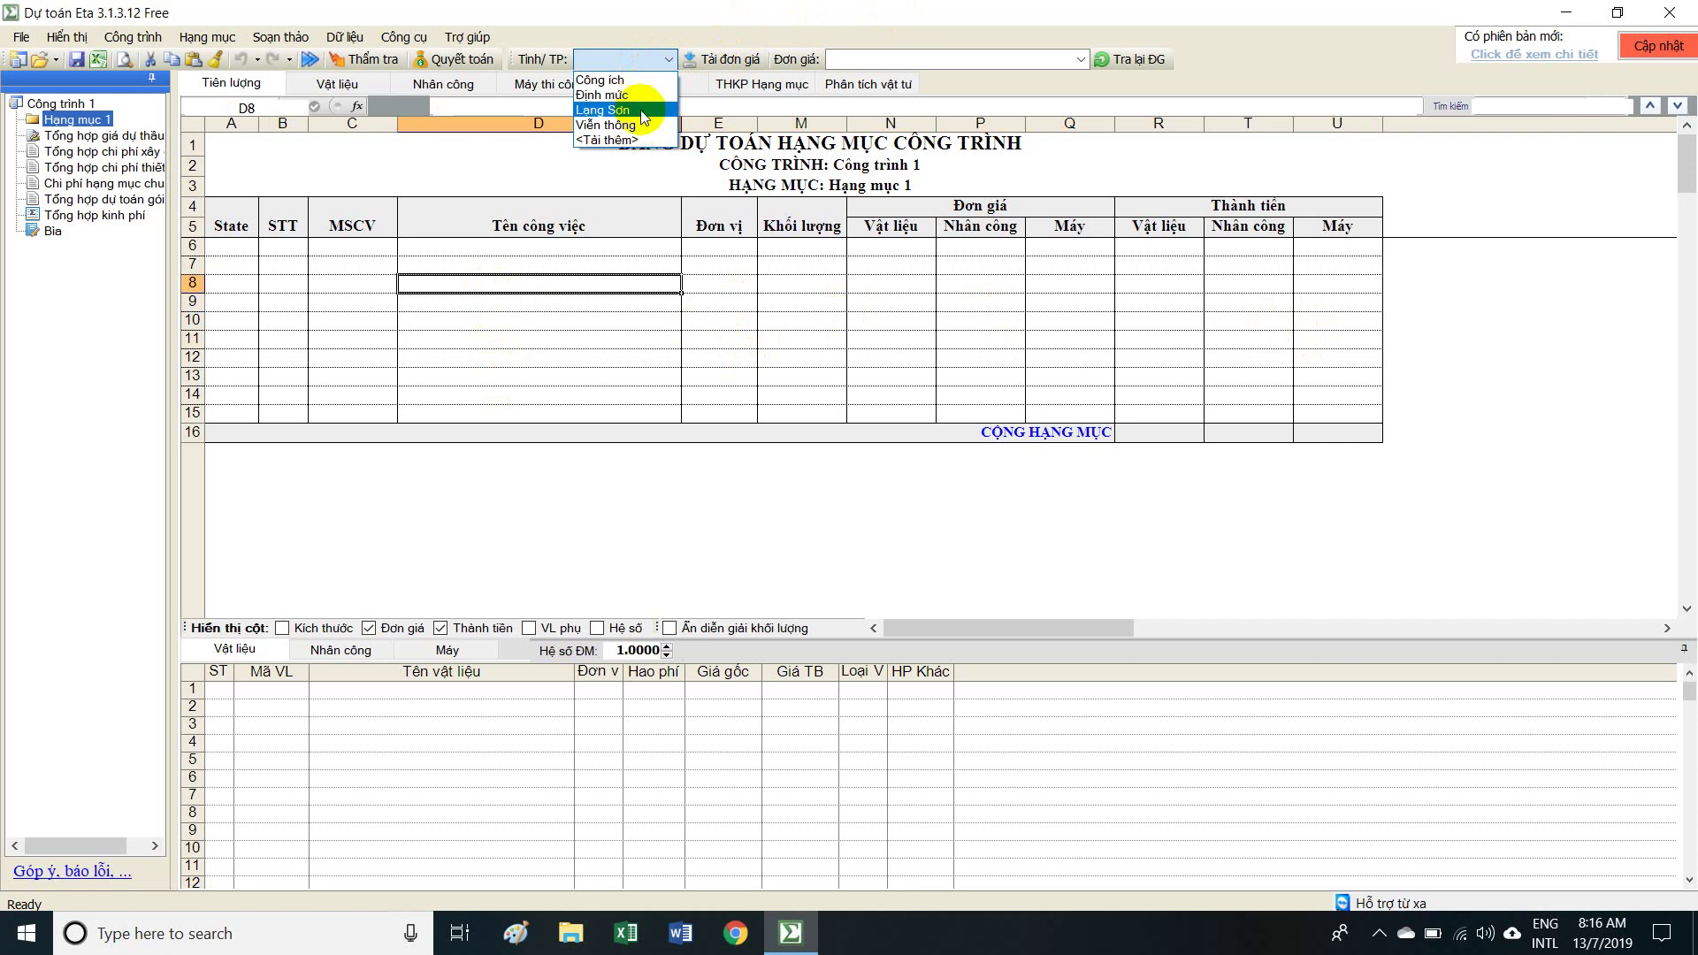
click(730, 14)
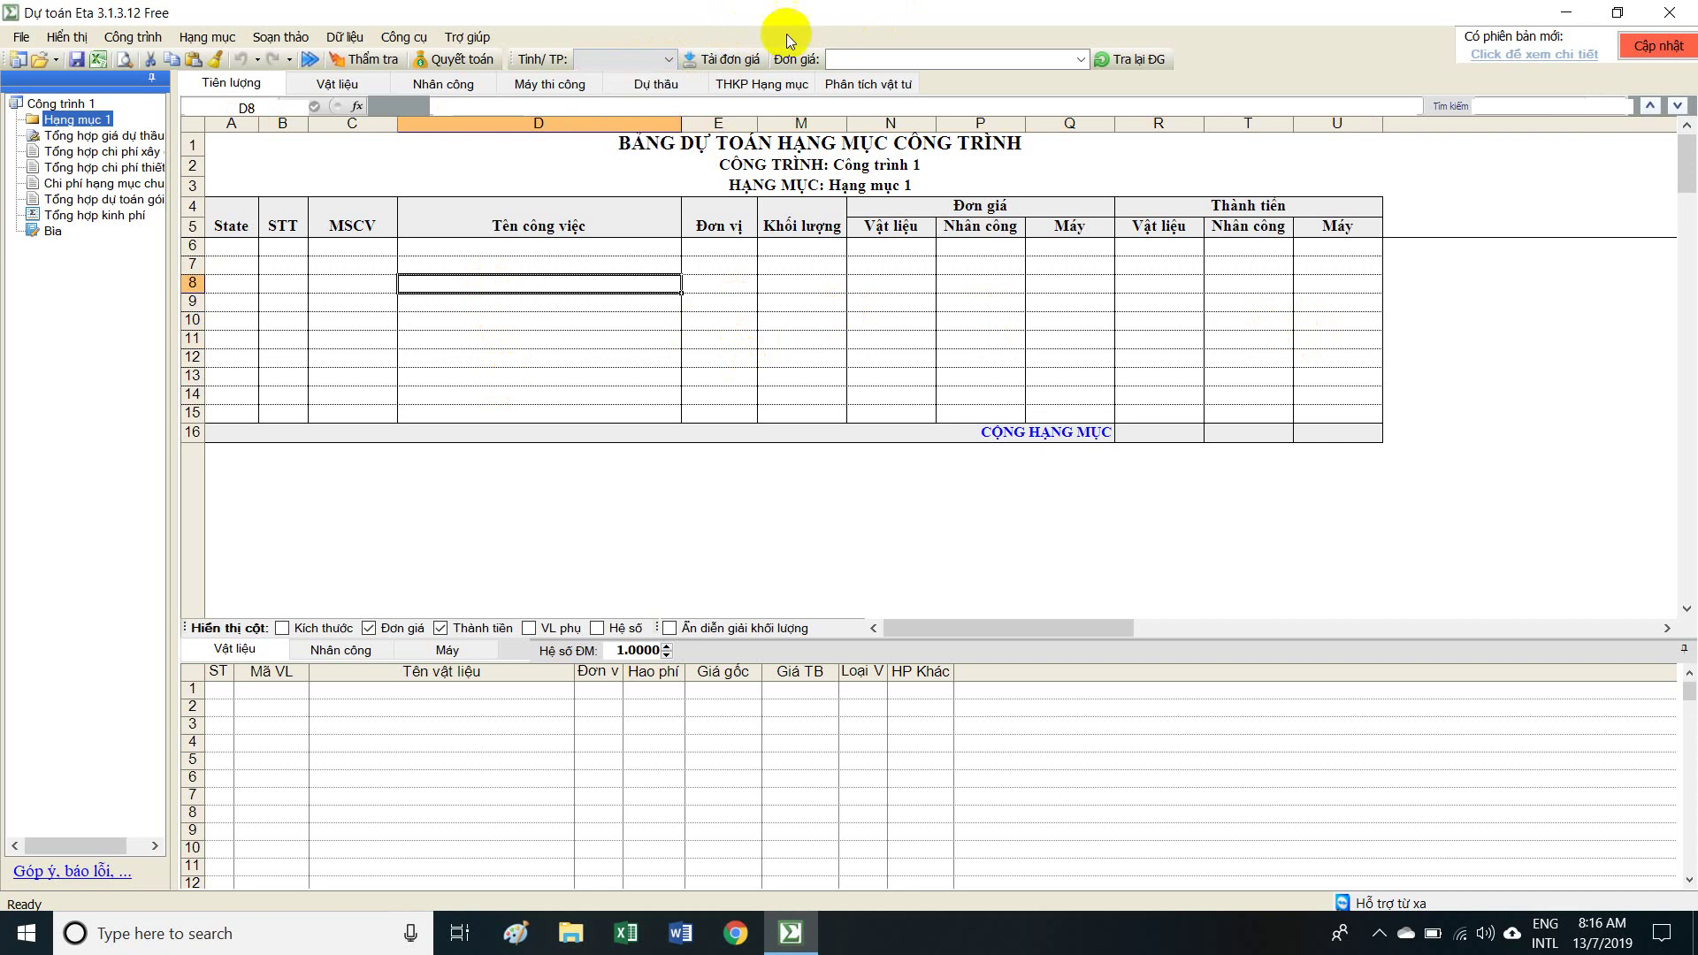
click(718, 59)
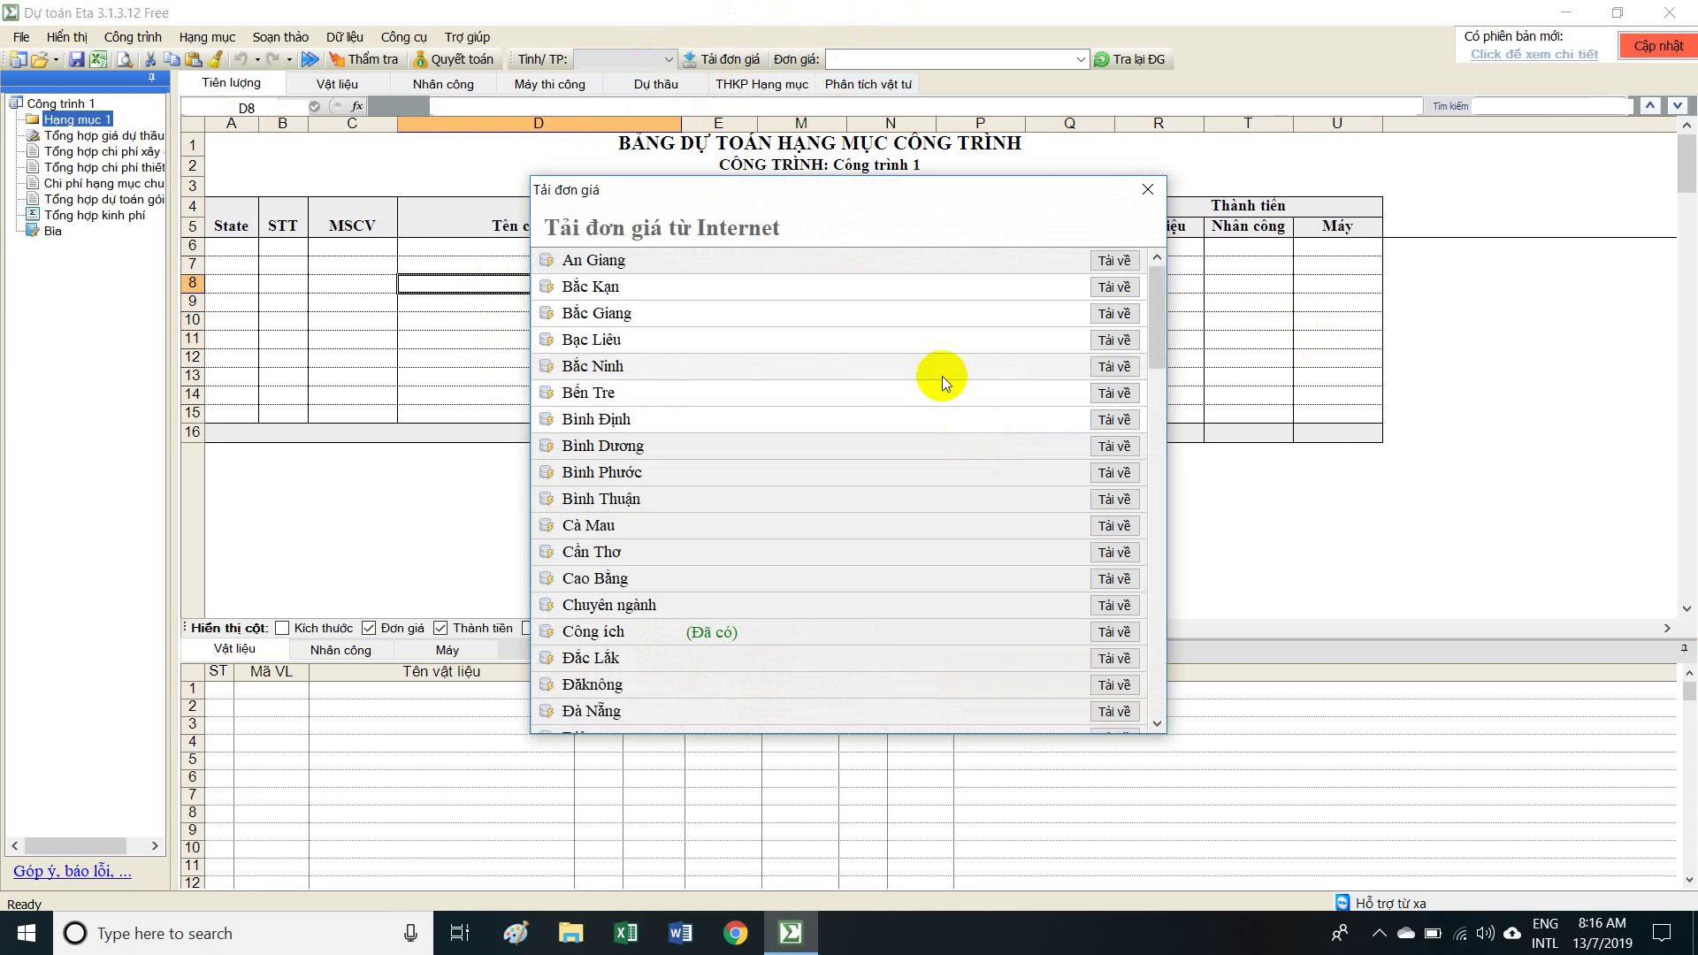
drag(1158, 311, 1164, 477)
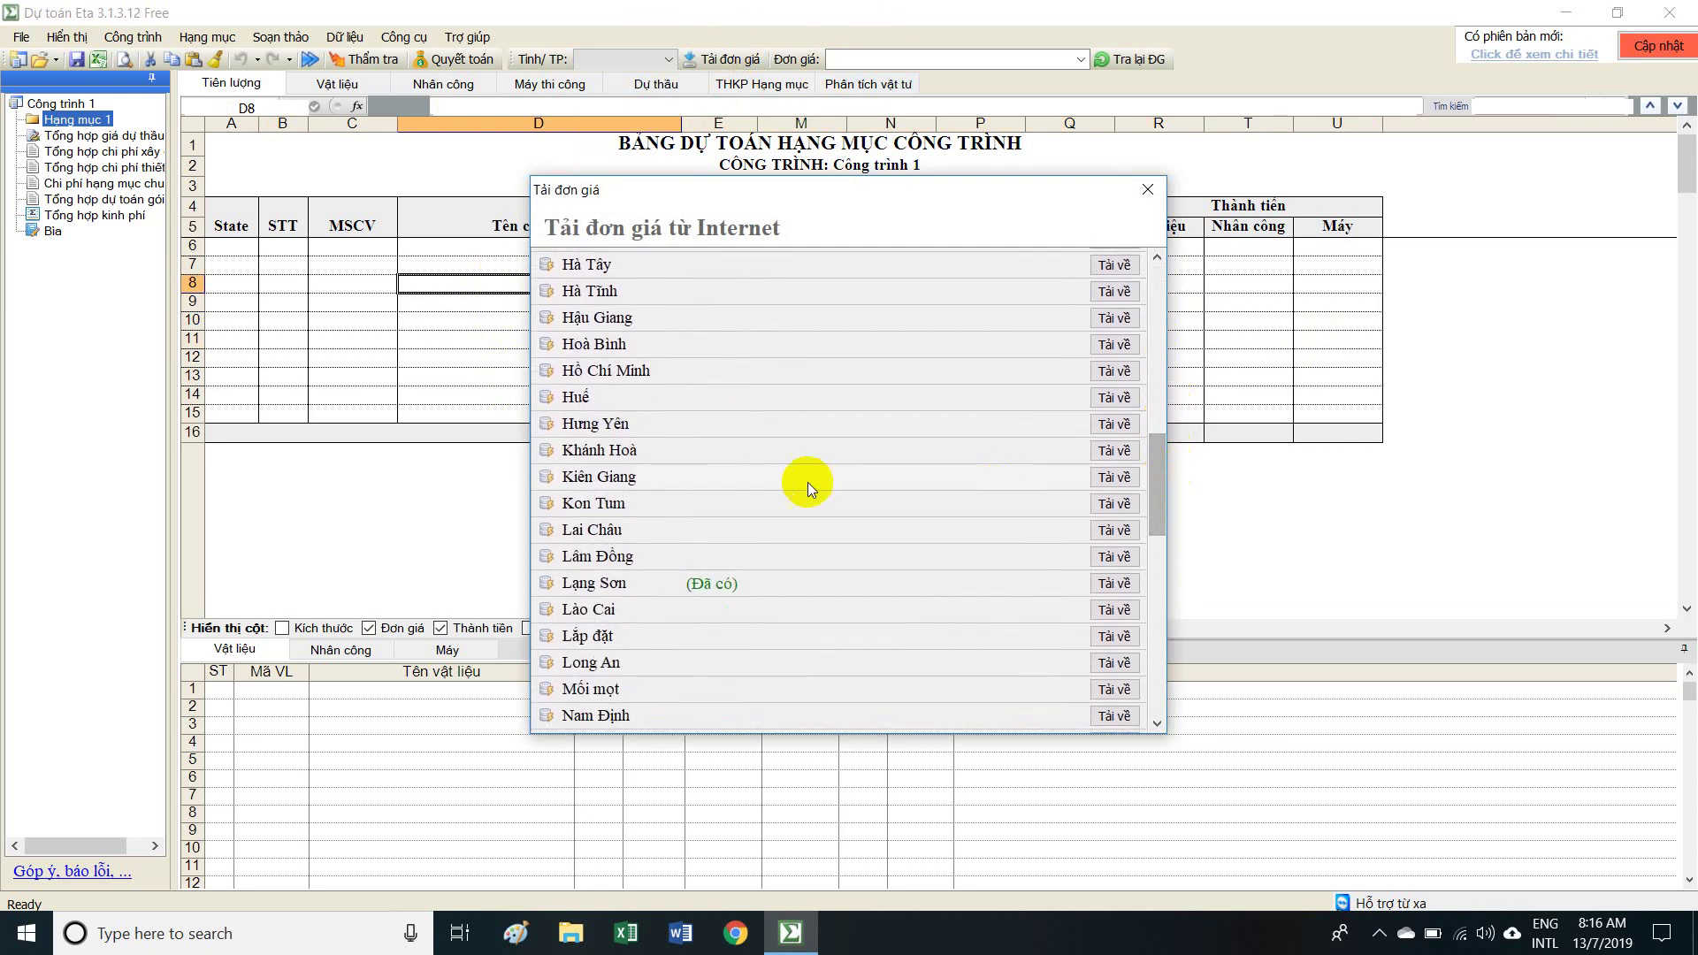
click(1114, 478)
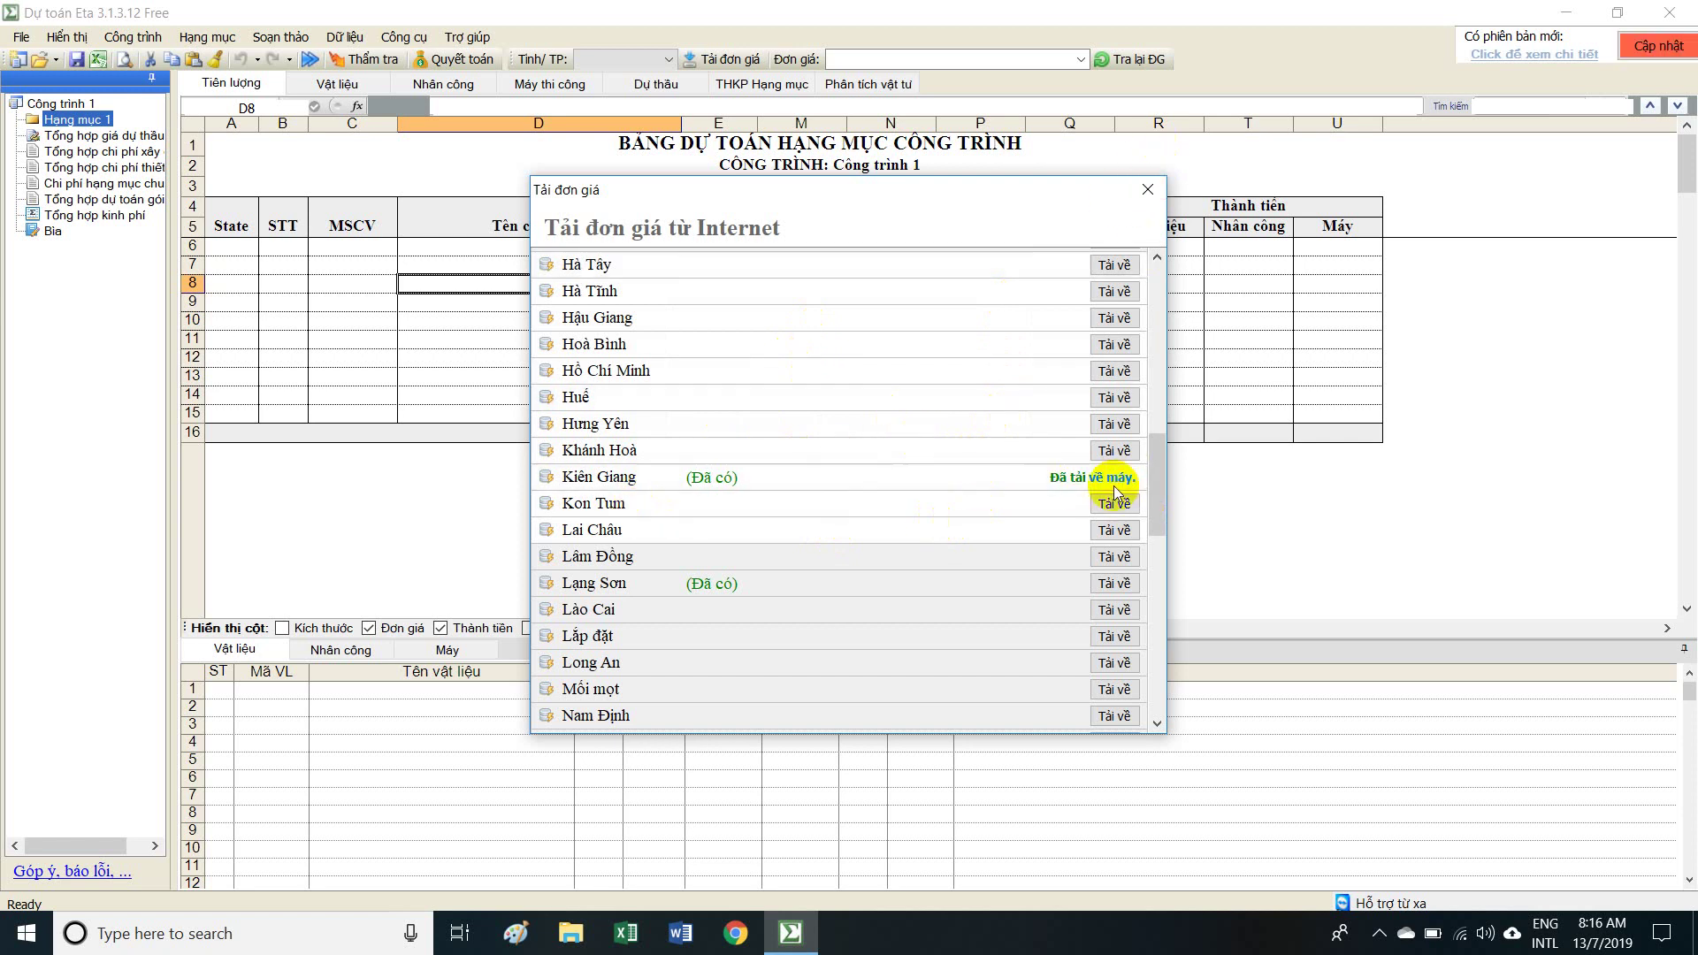
click(1148, 191)
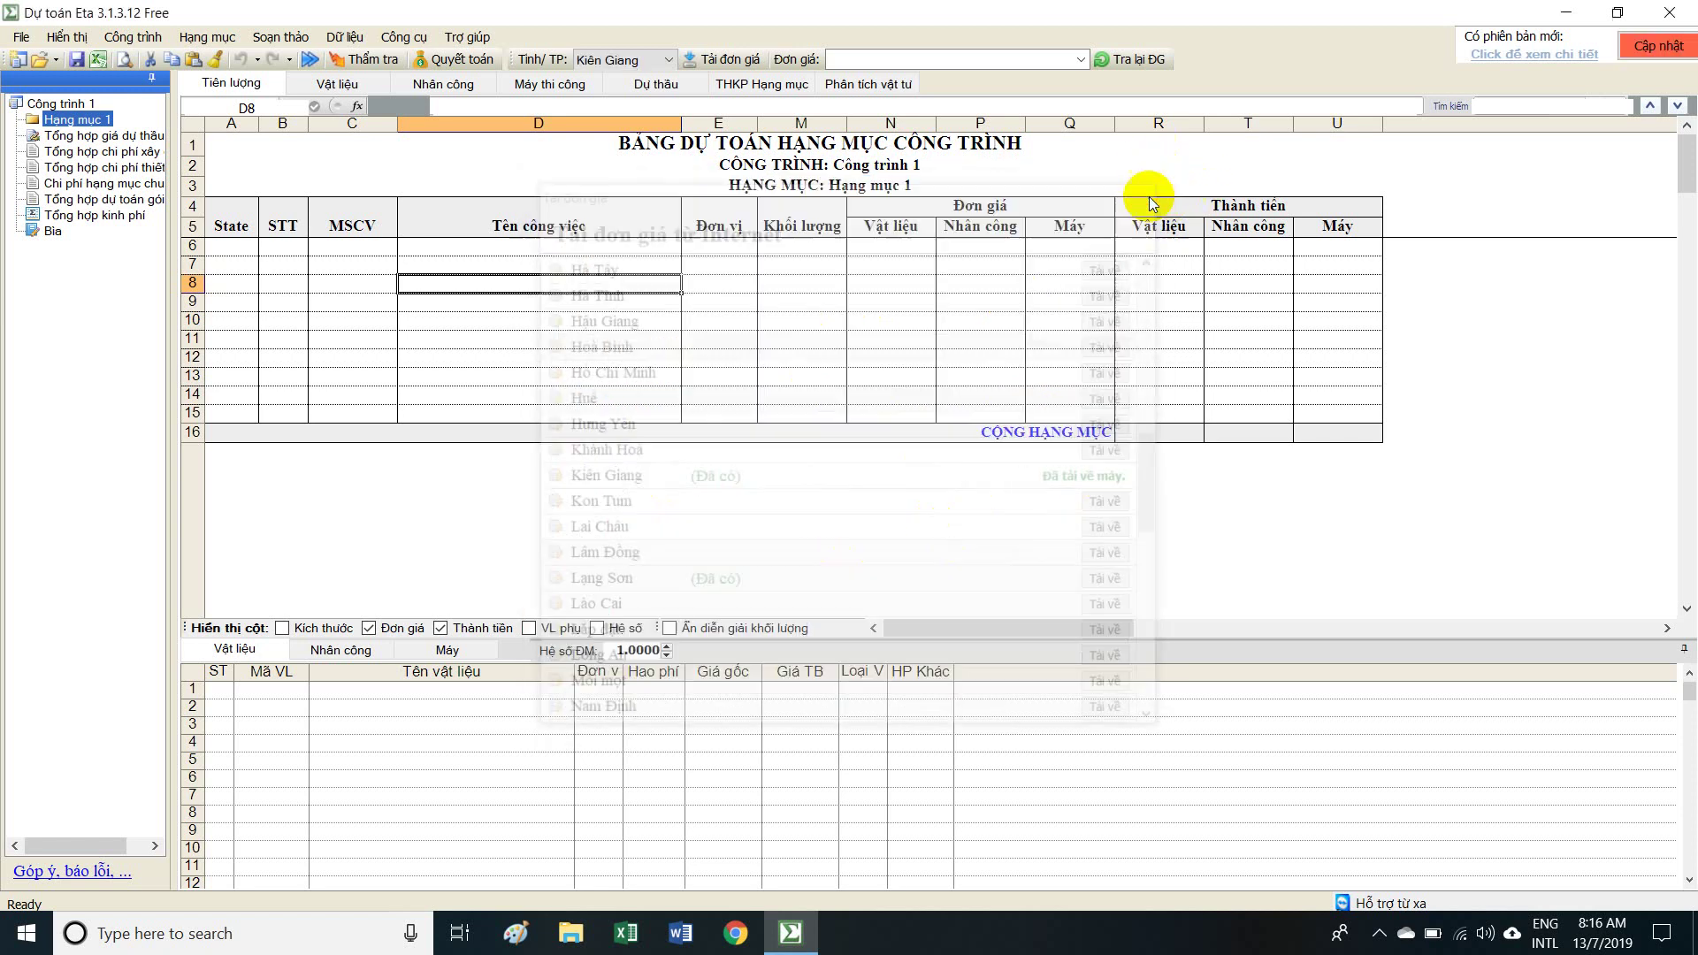
Choose Kiên Giang as the province and review which of its unit price sets are enabled.
click(641, 60)
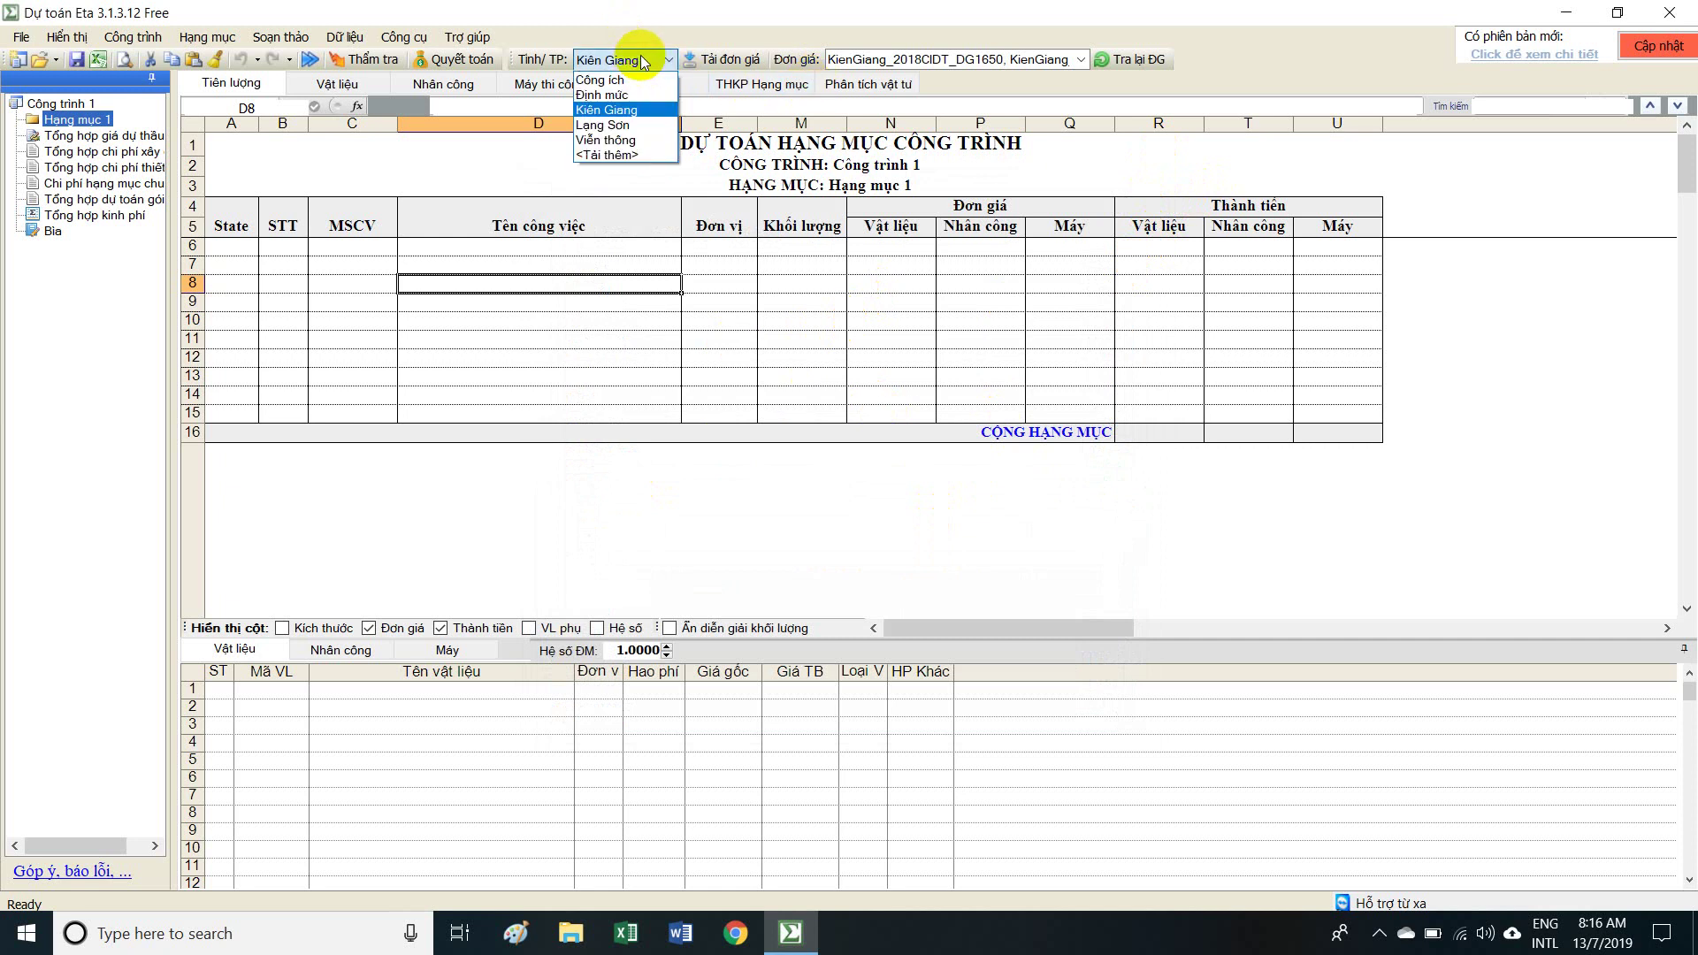
click(638, 111)
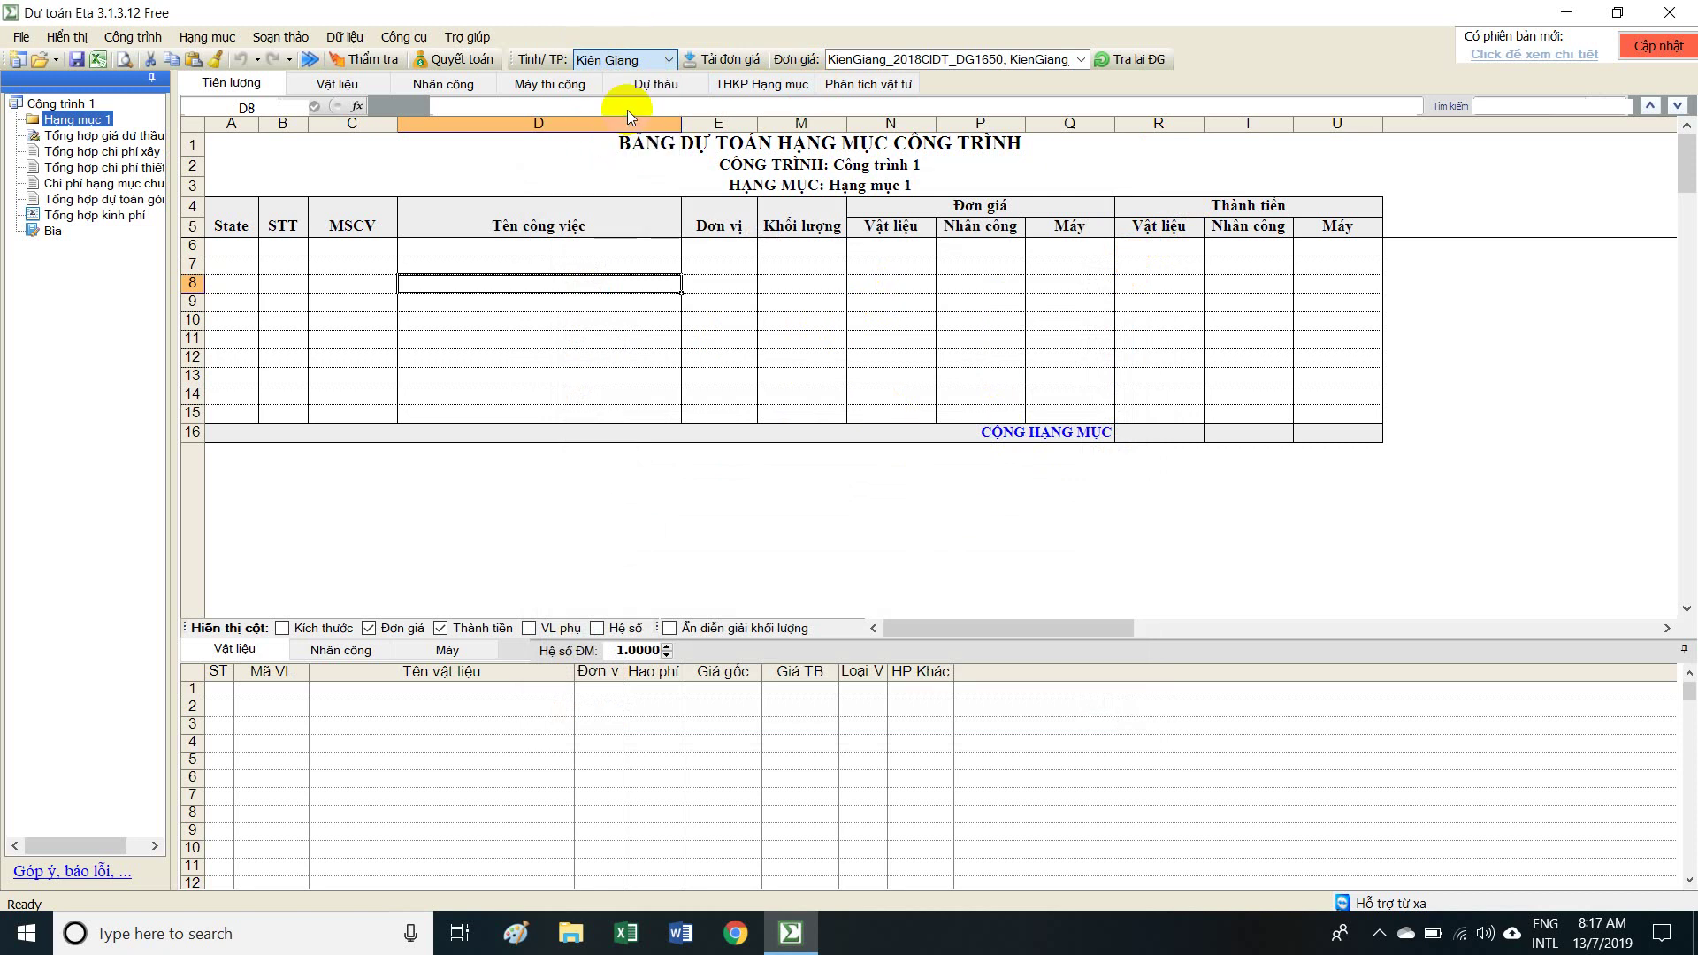
click(1079, 59)
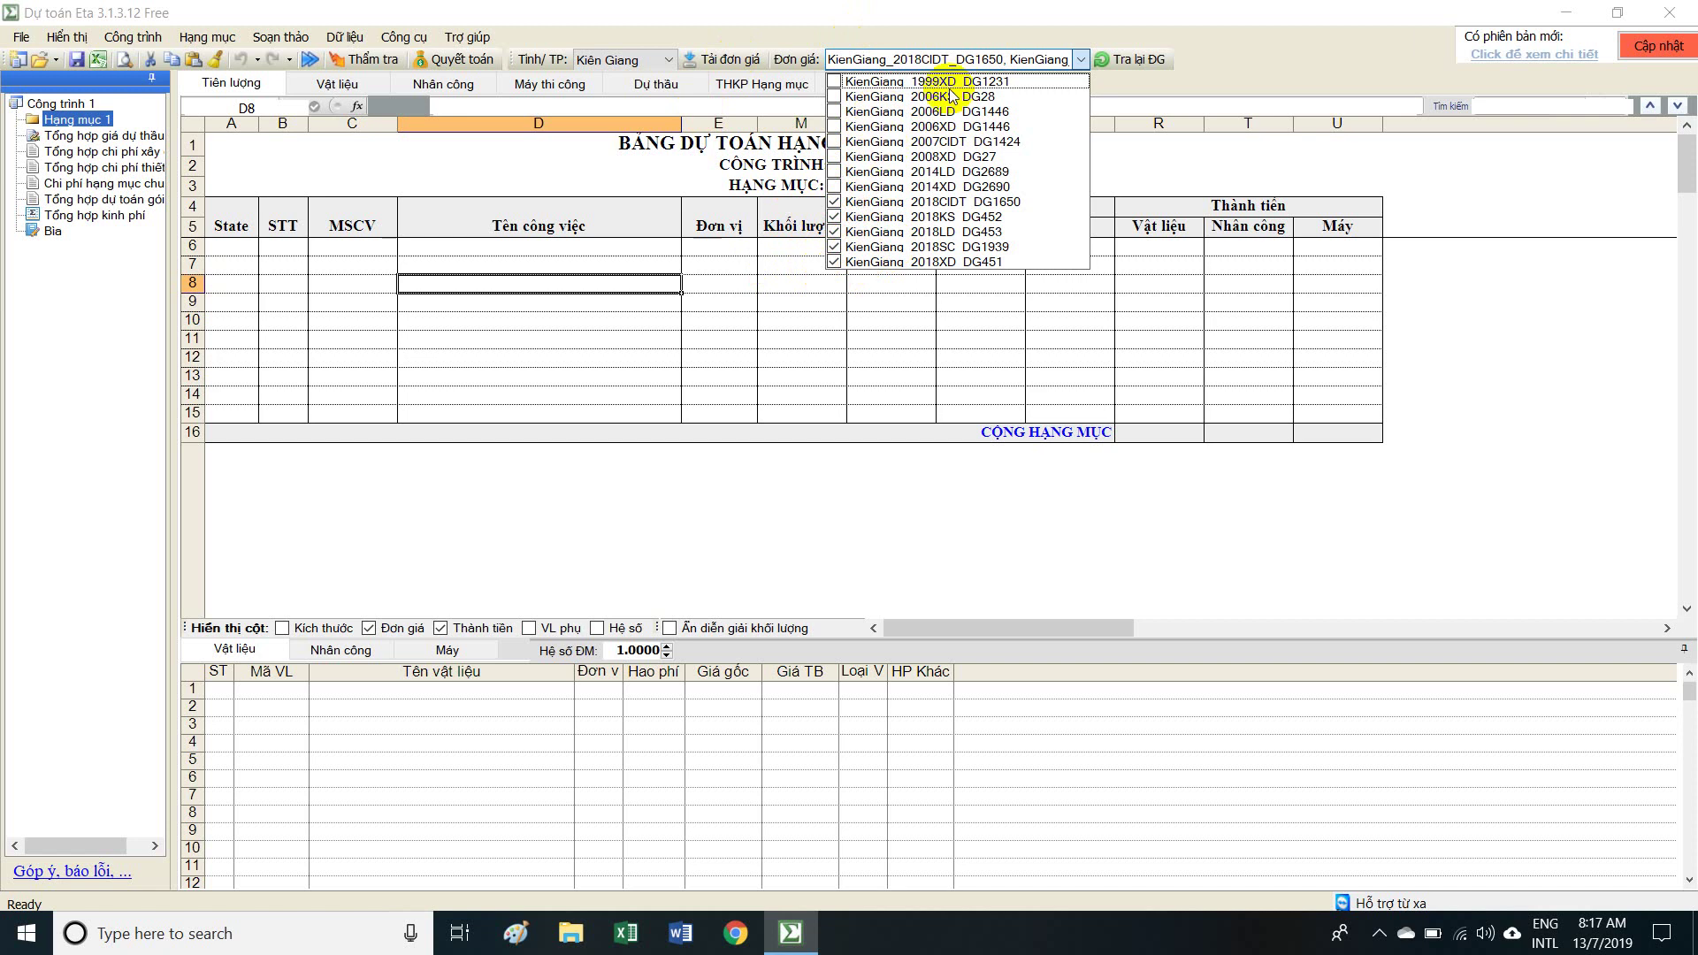
click(586, 285)
Look up work code ag11 in the MSCV cell of row 7 and add items AG.11112 and AG.11124 to the estimate.
click(385, 264)
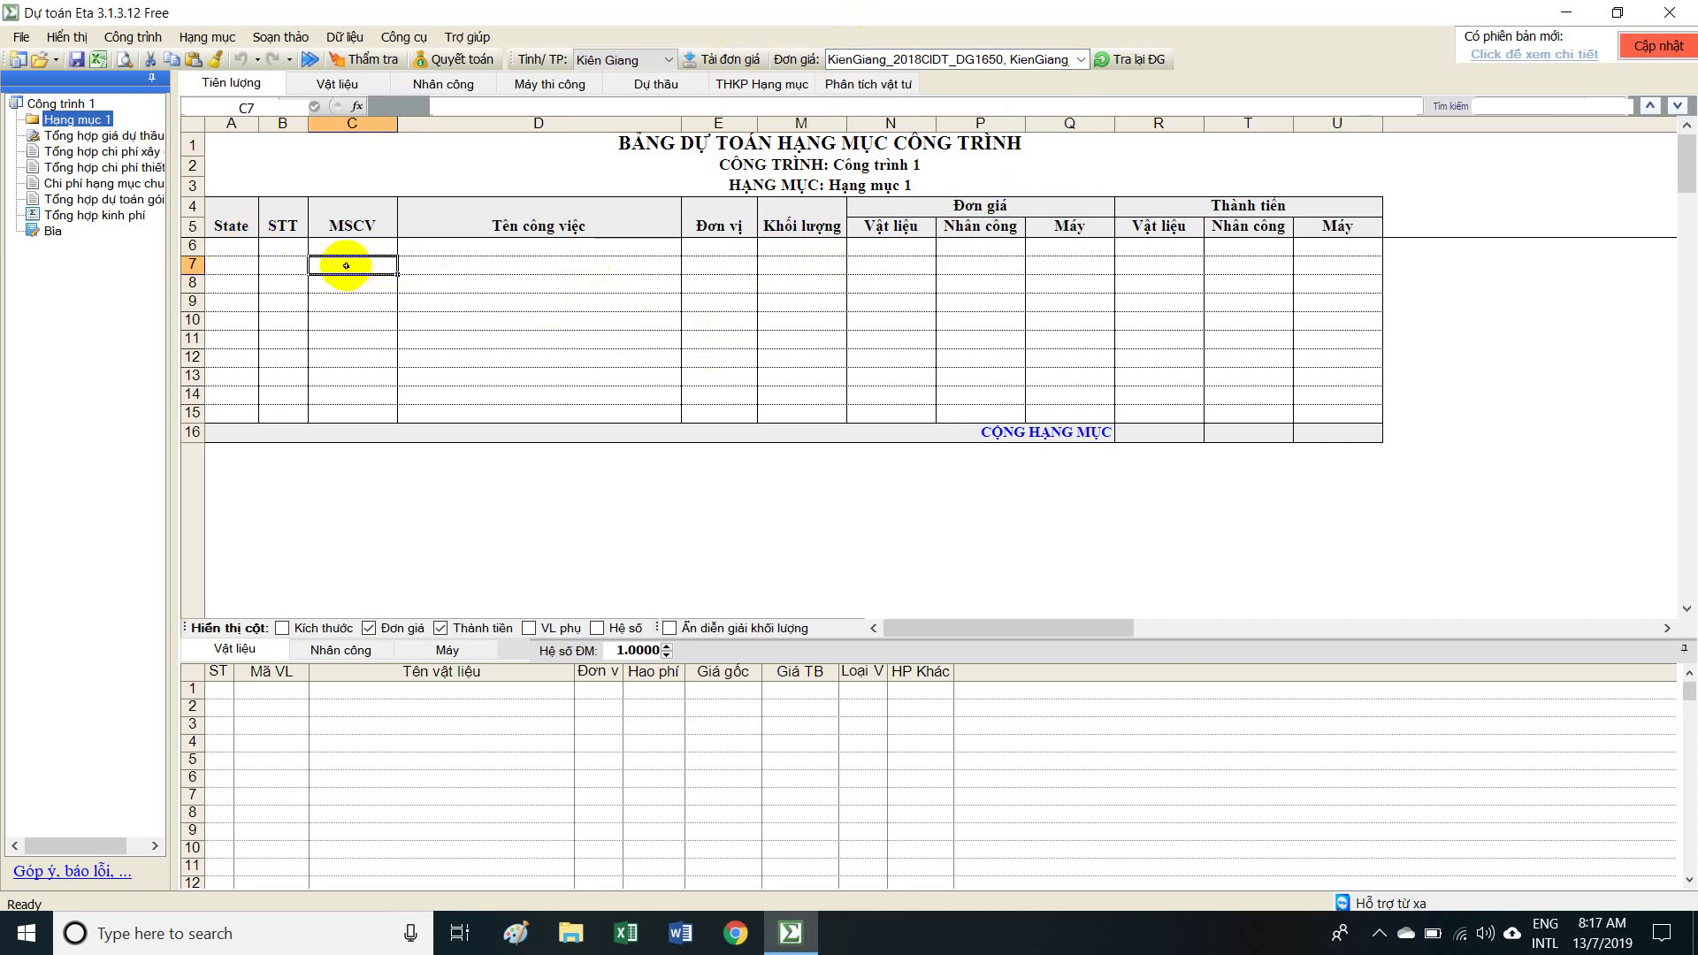
text(ag)
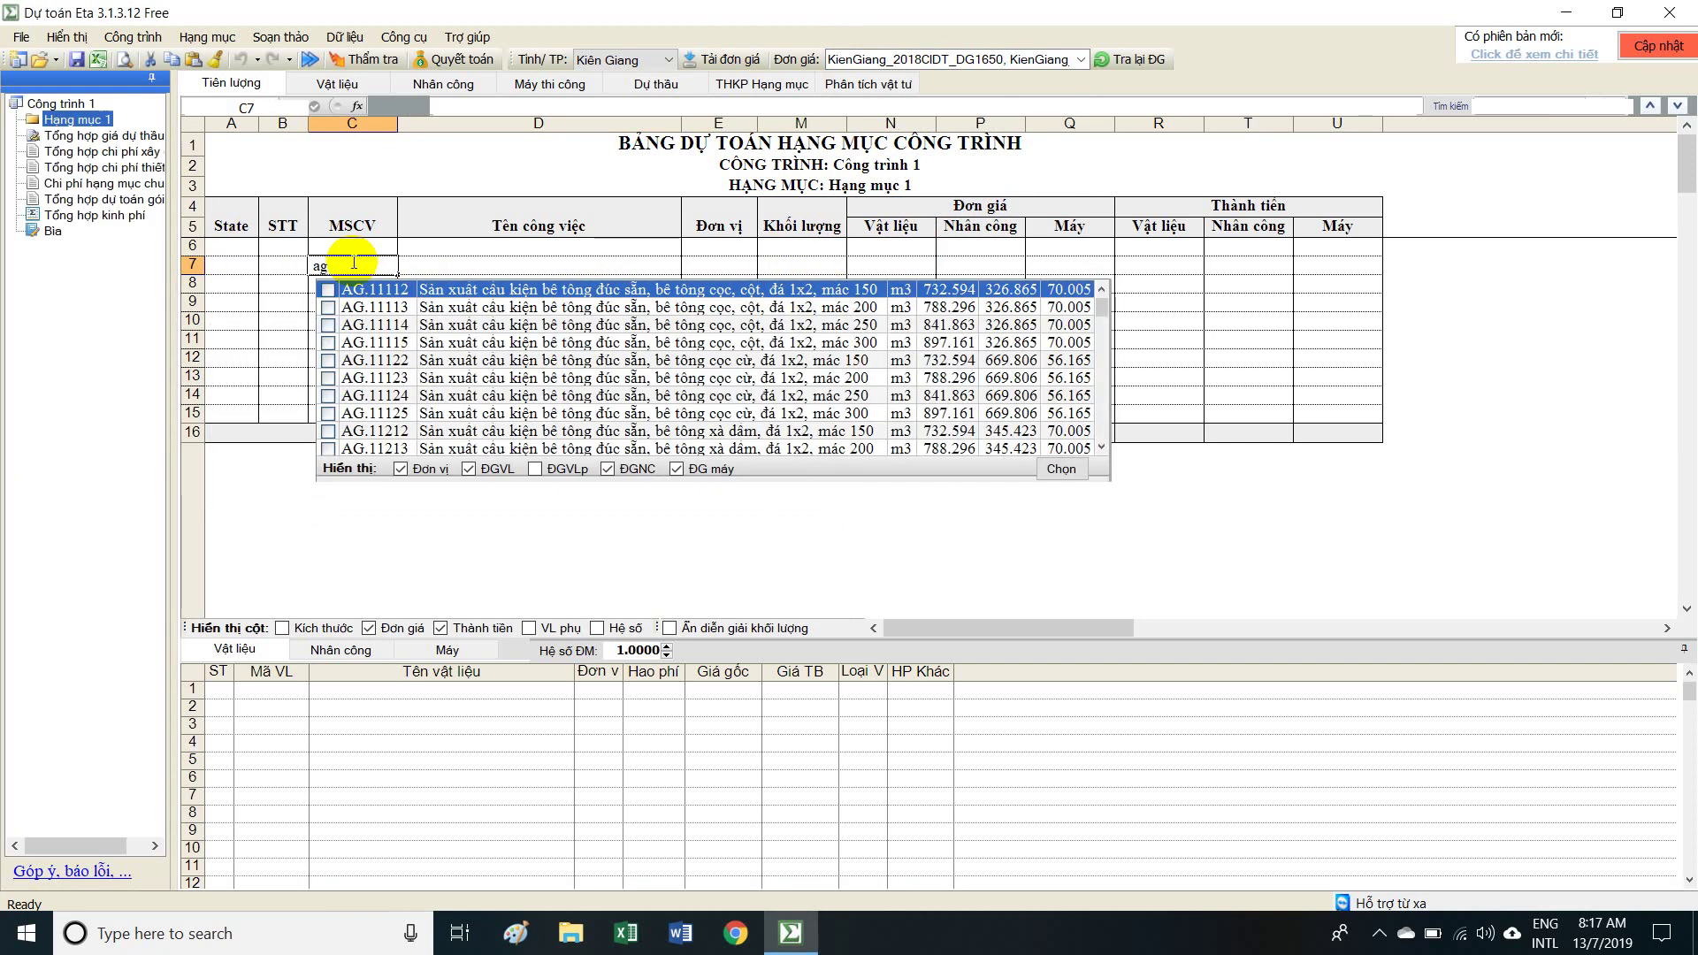
text(11)
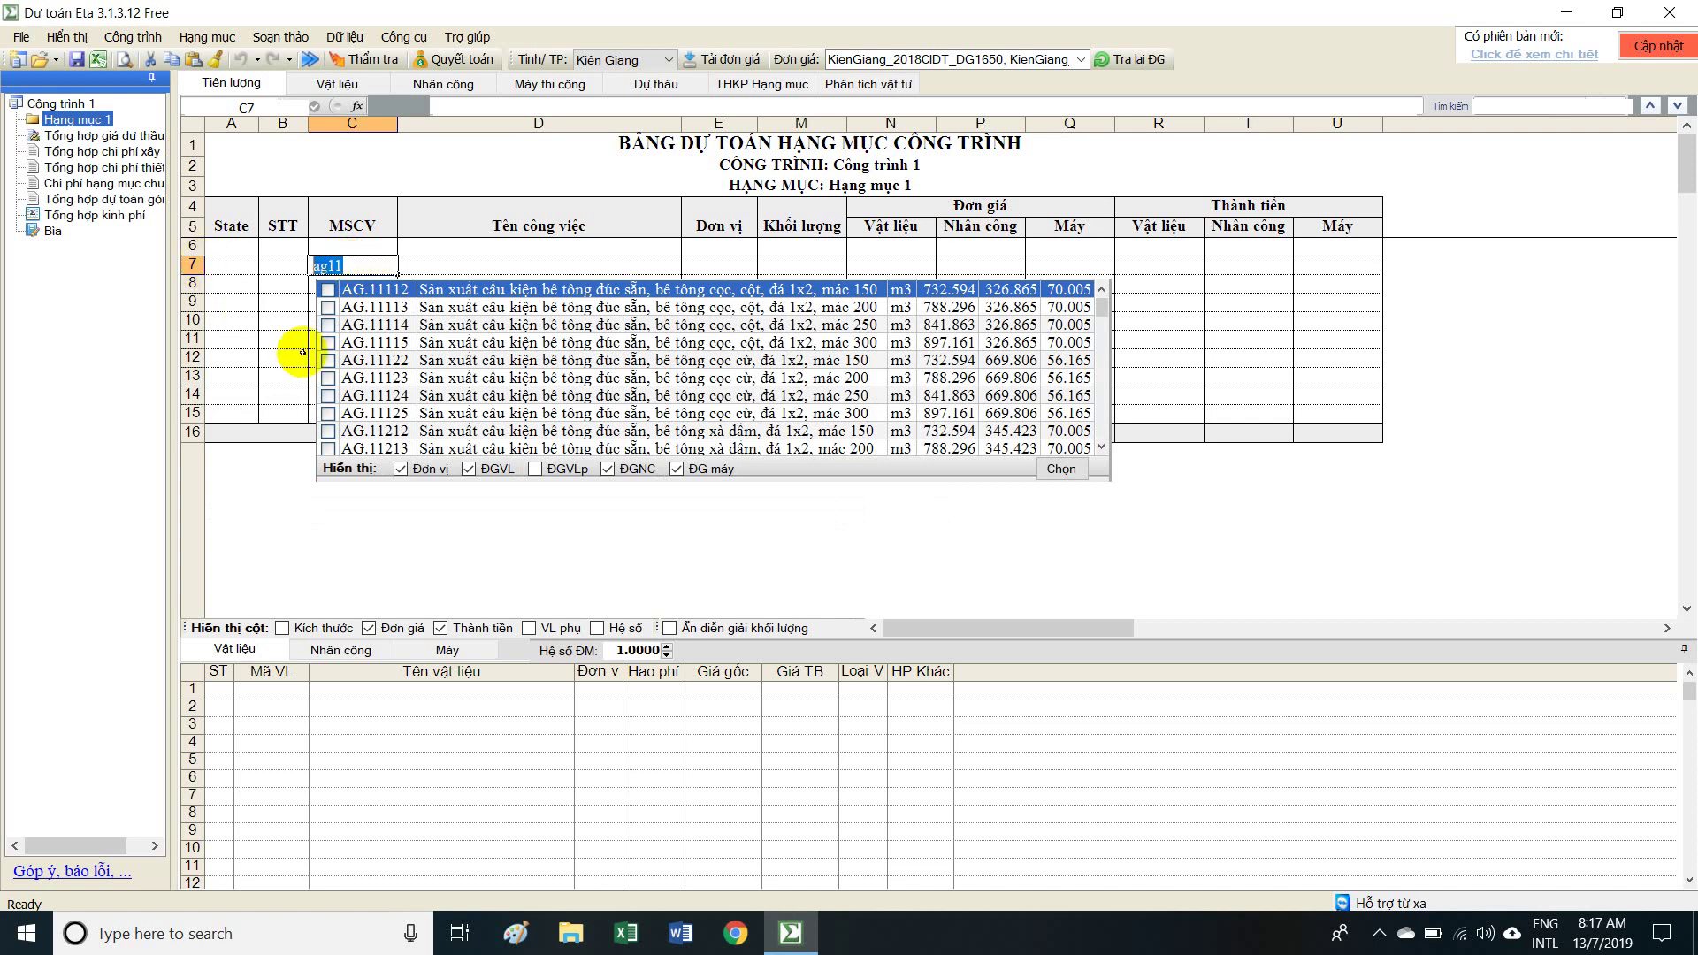
click(339, 266)
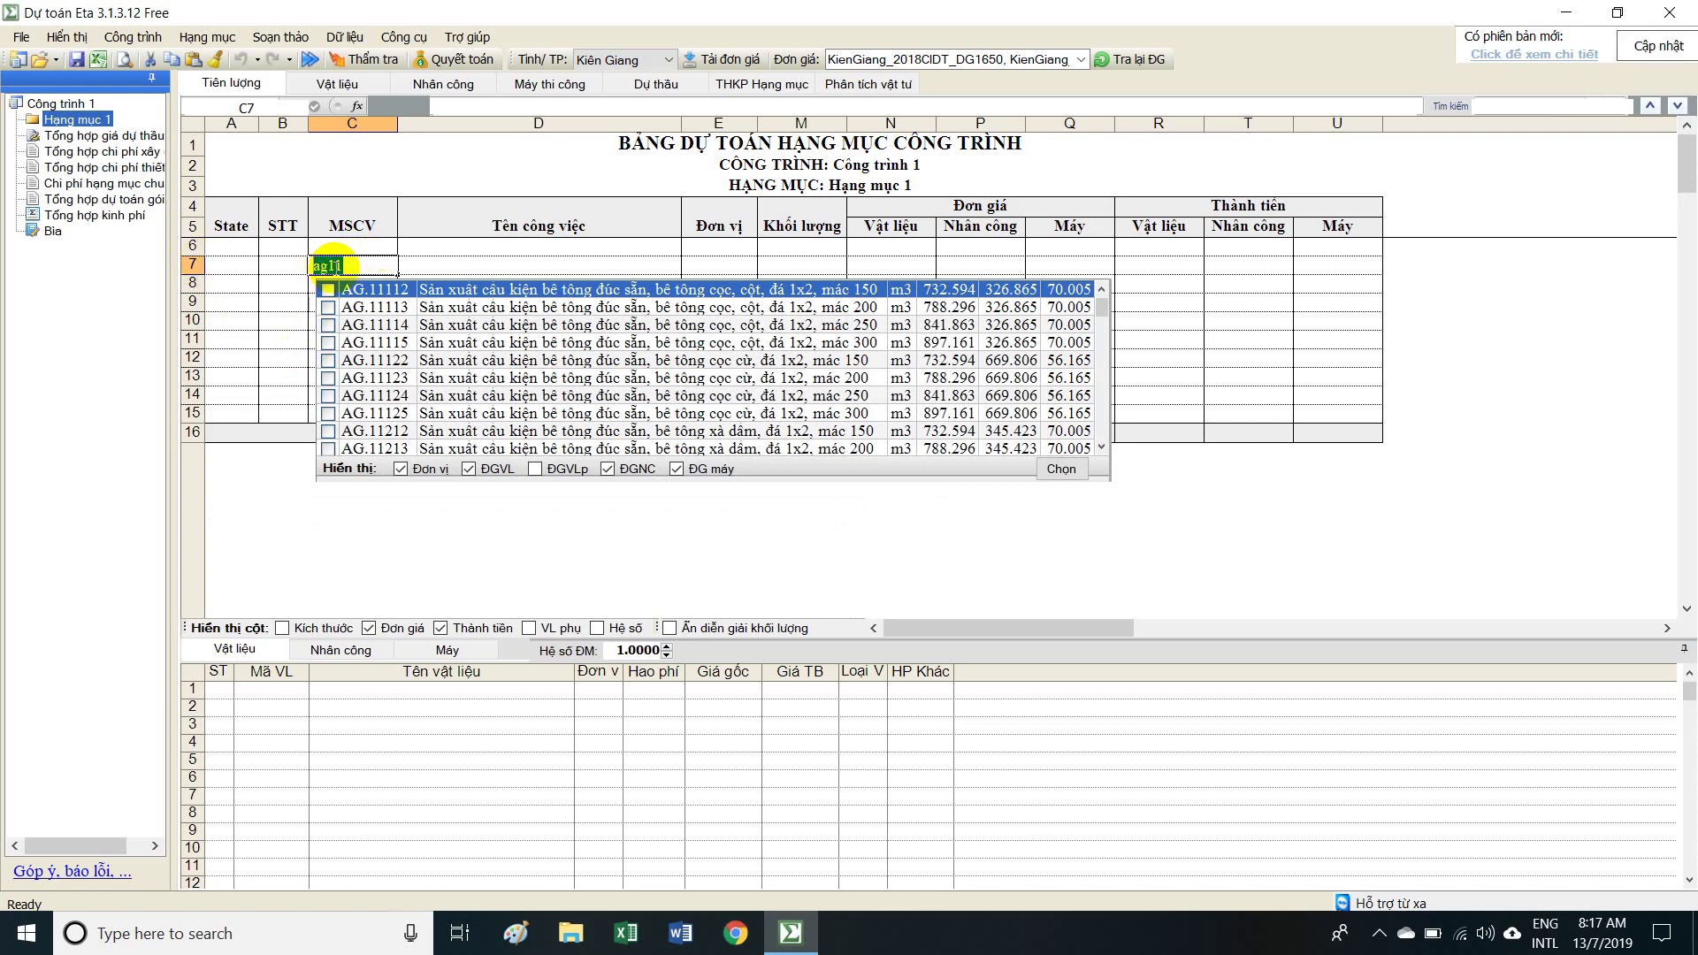
click(353, 263)
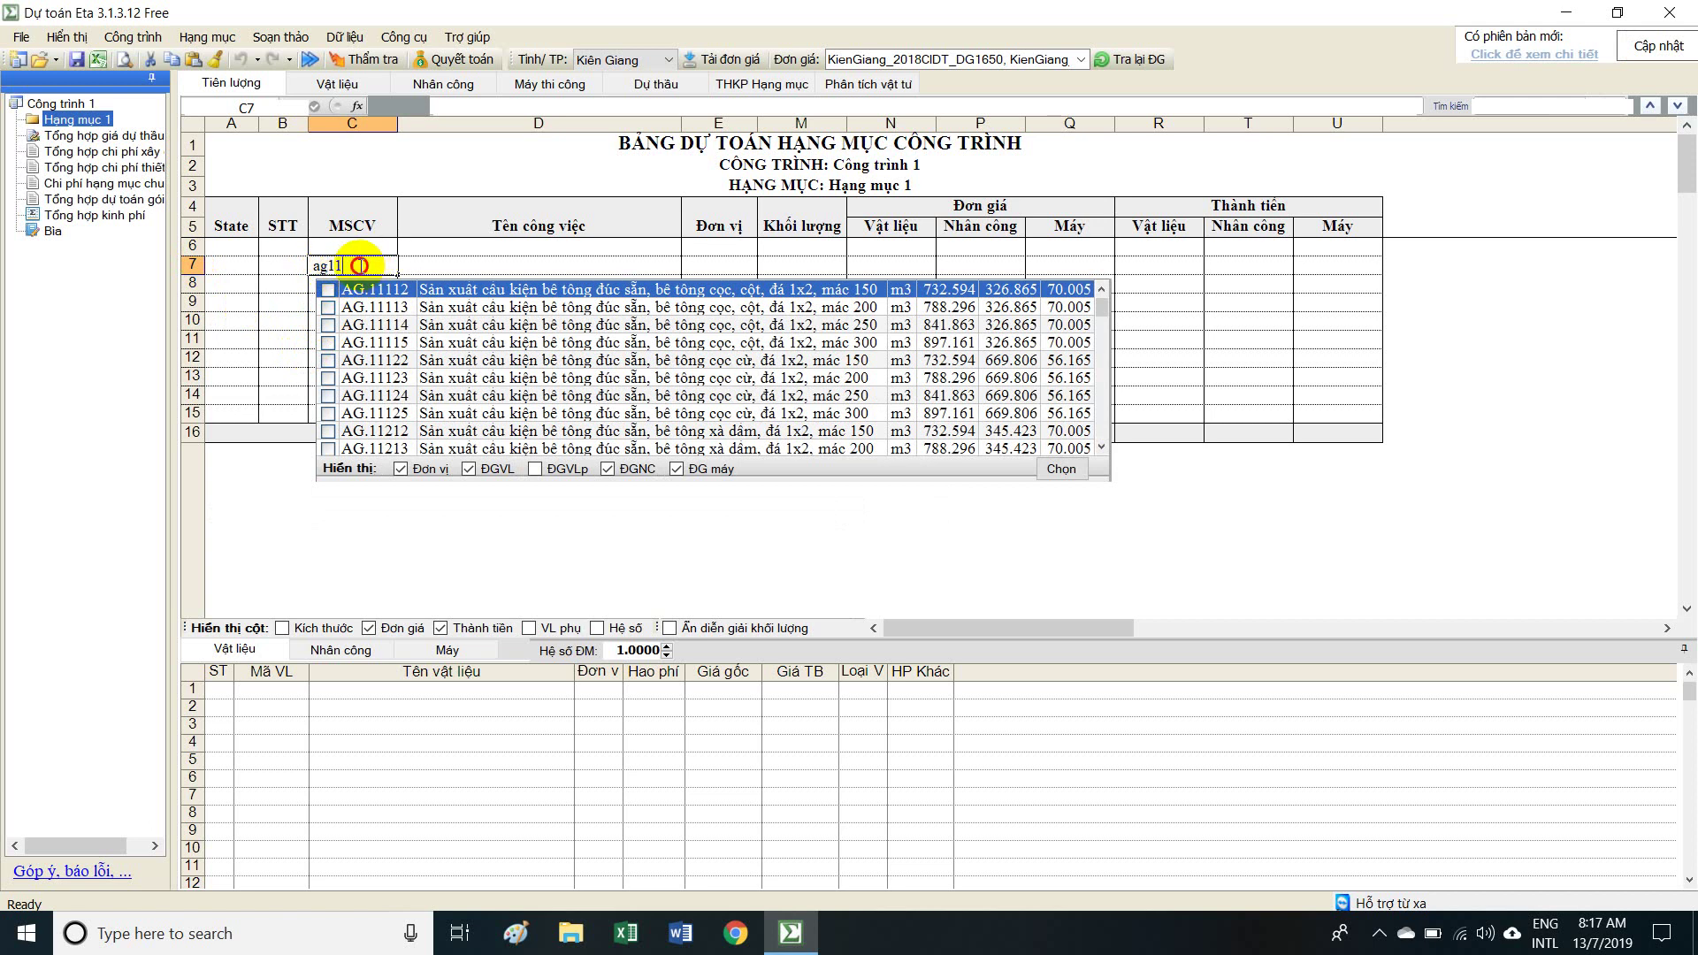
double_click(319, 265)
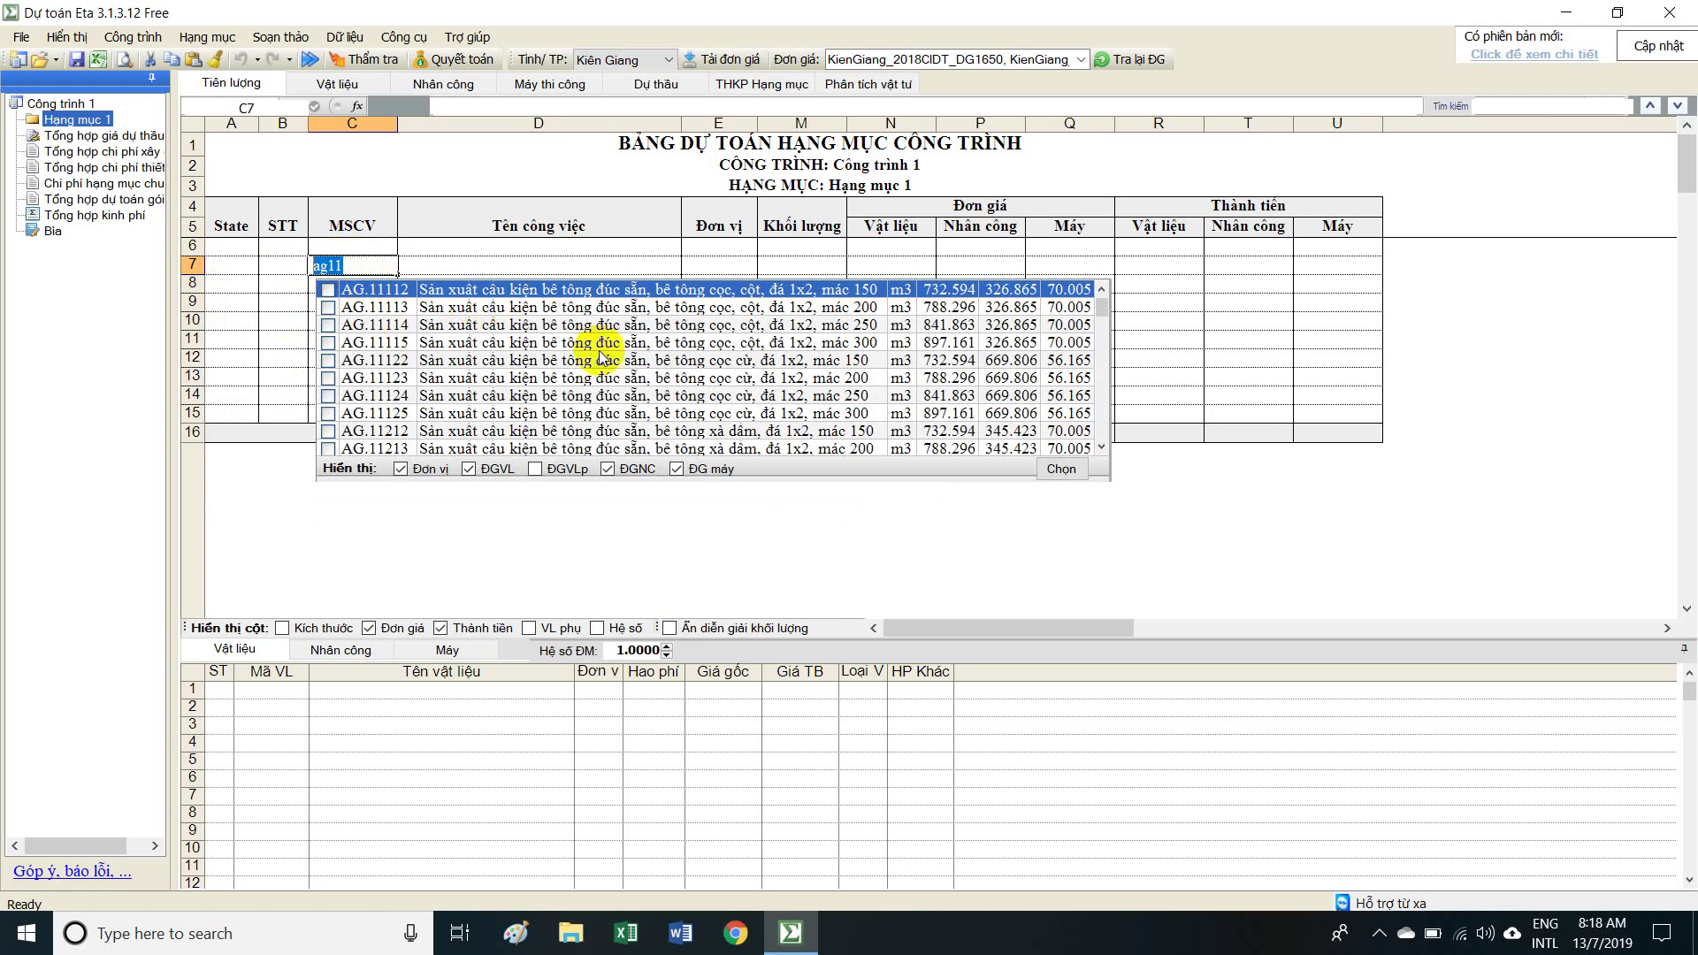
scroll(599, 356, down, 2)
scroll(593, 355, up, 2)
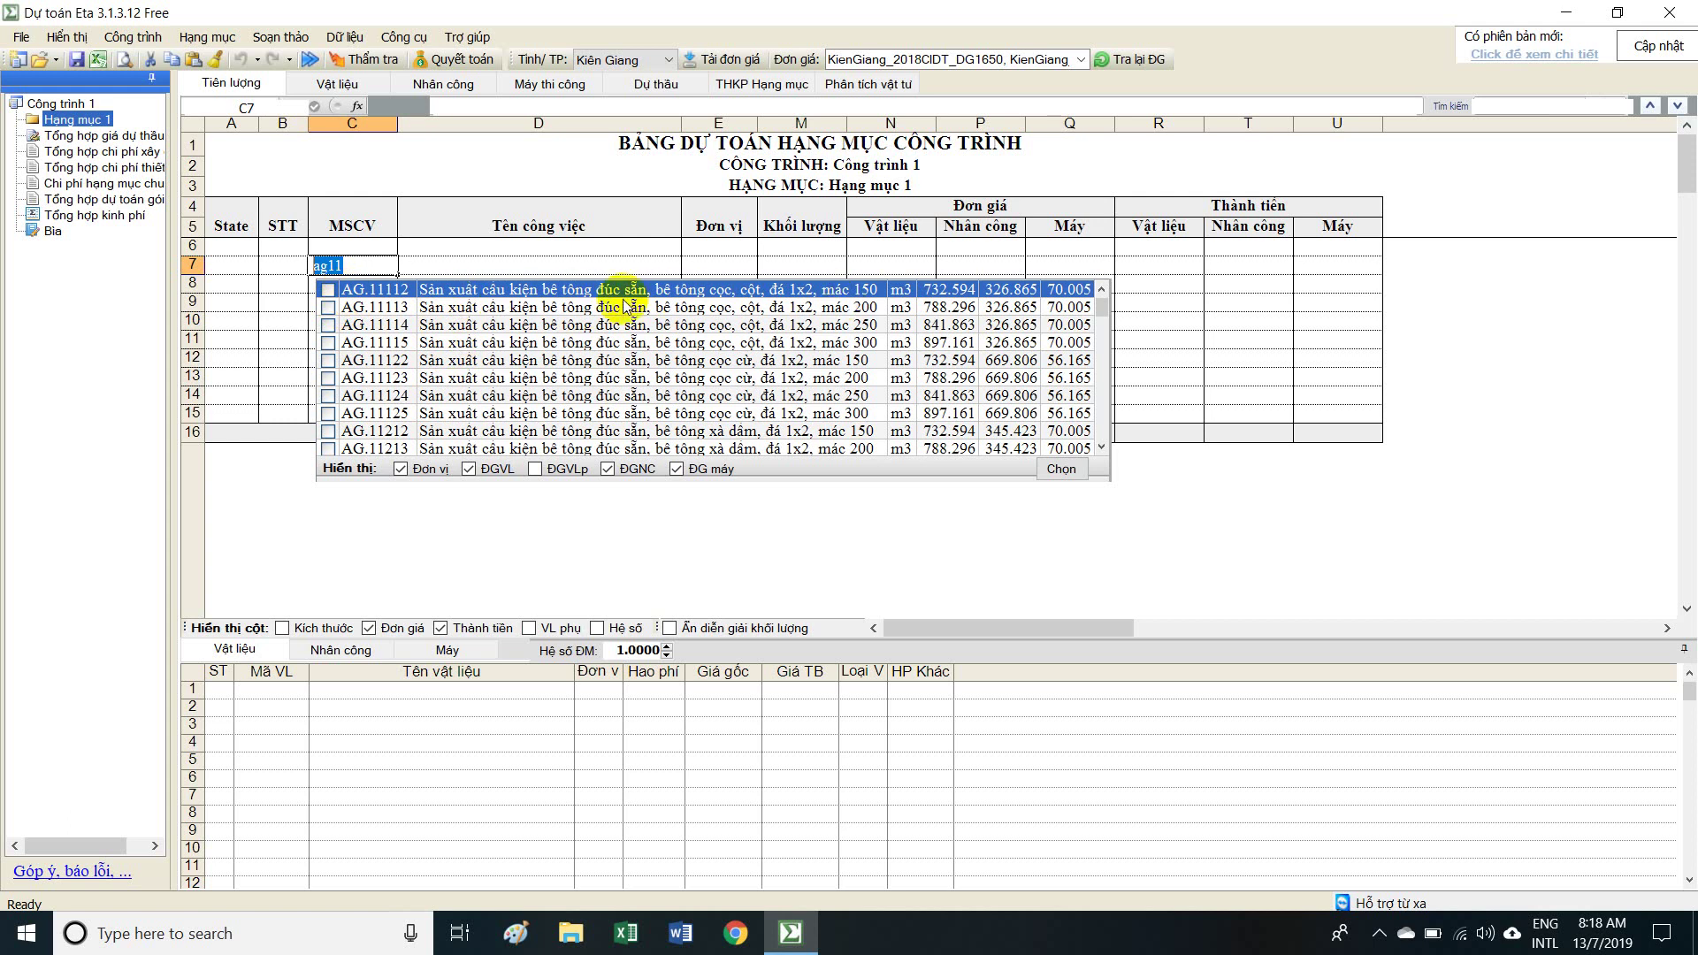
click(328, 289)
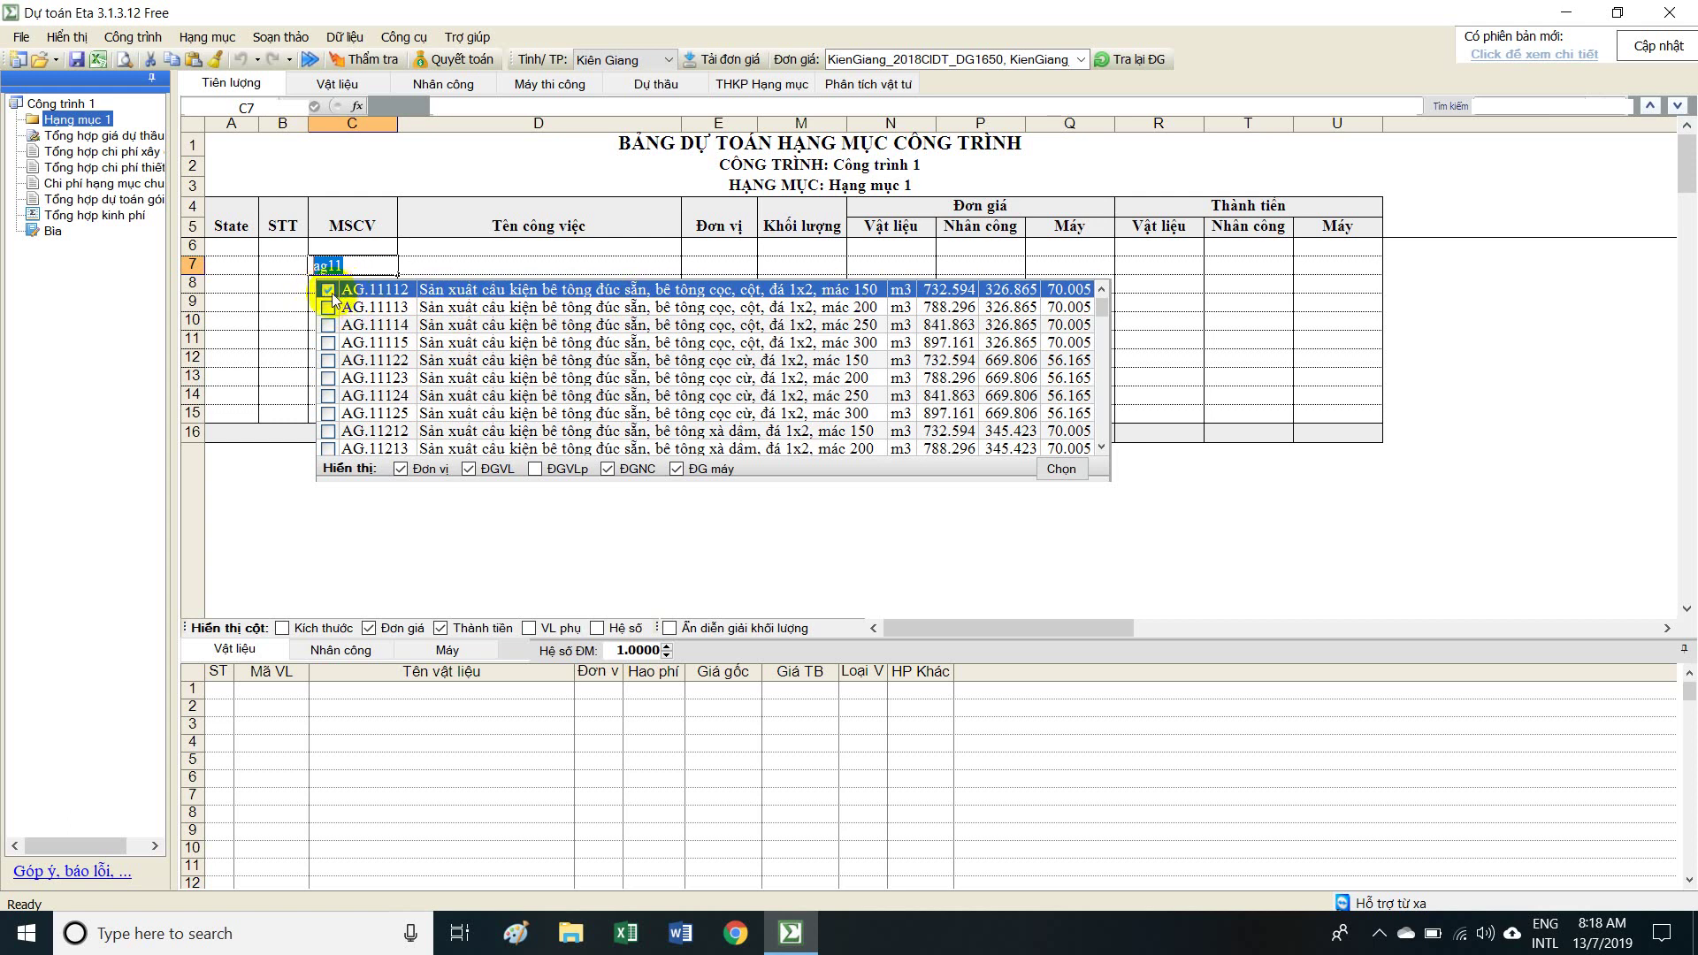
click(328, 396)
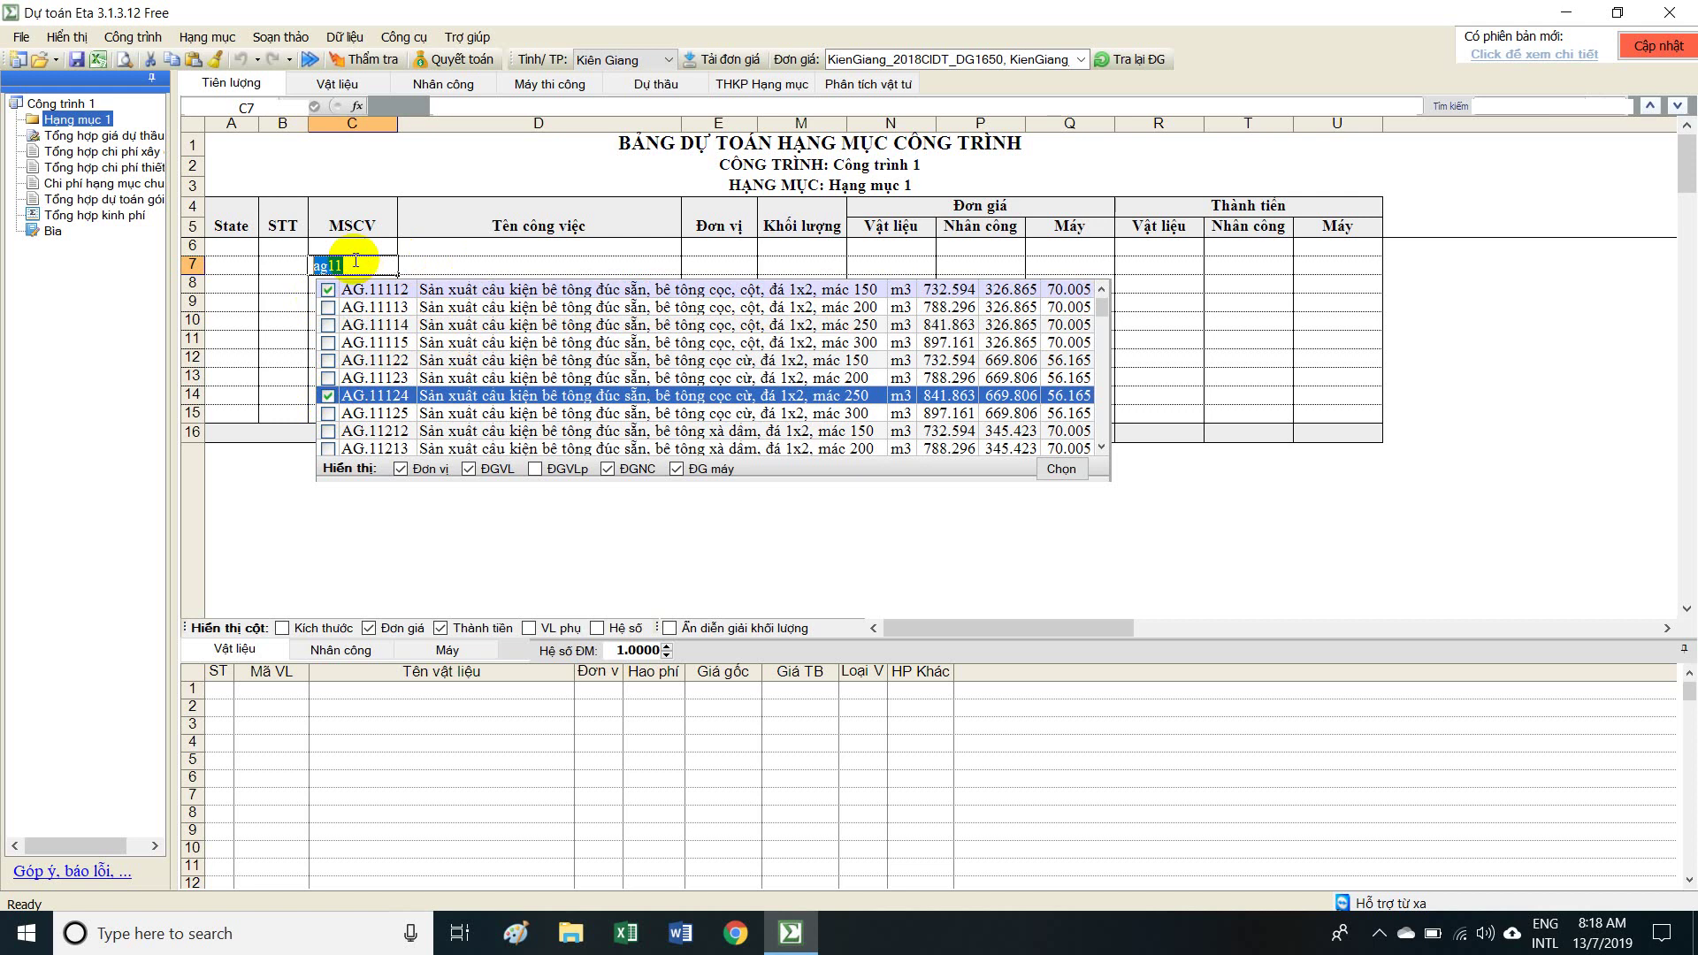
click(1068, 470)
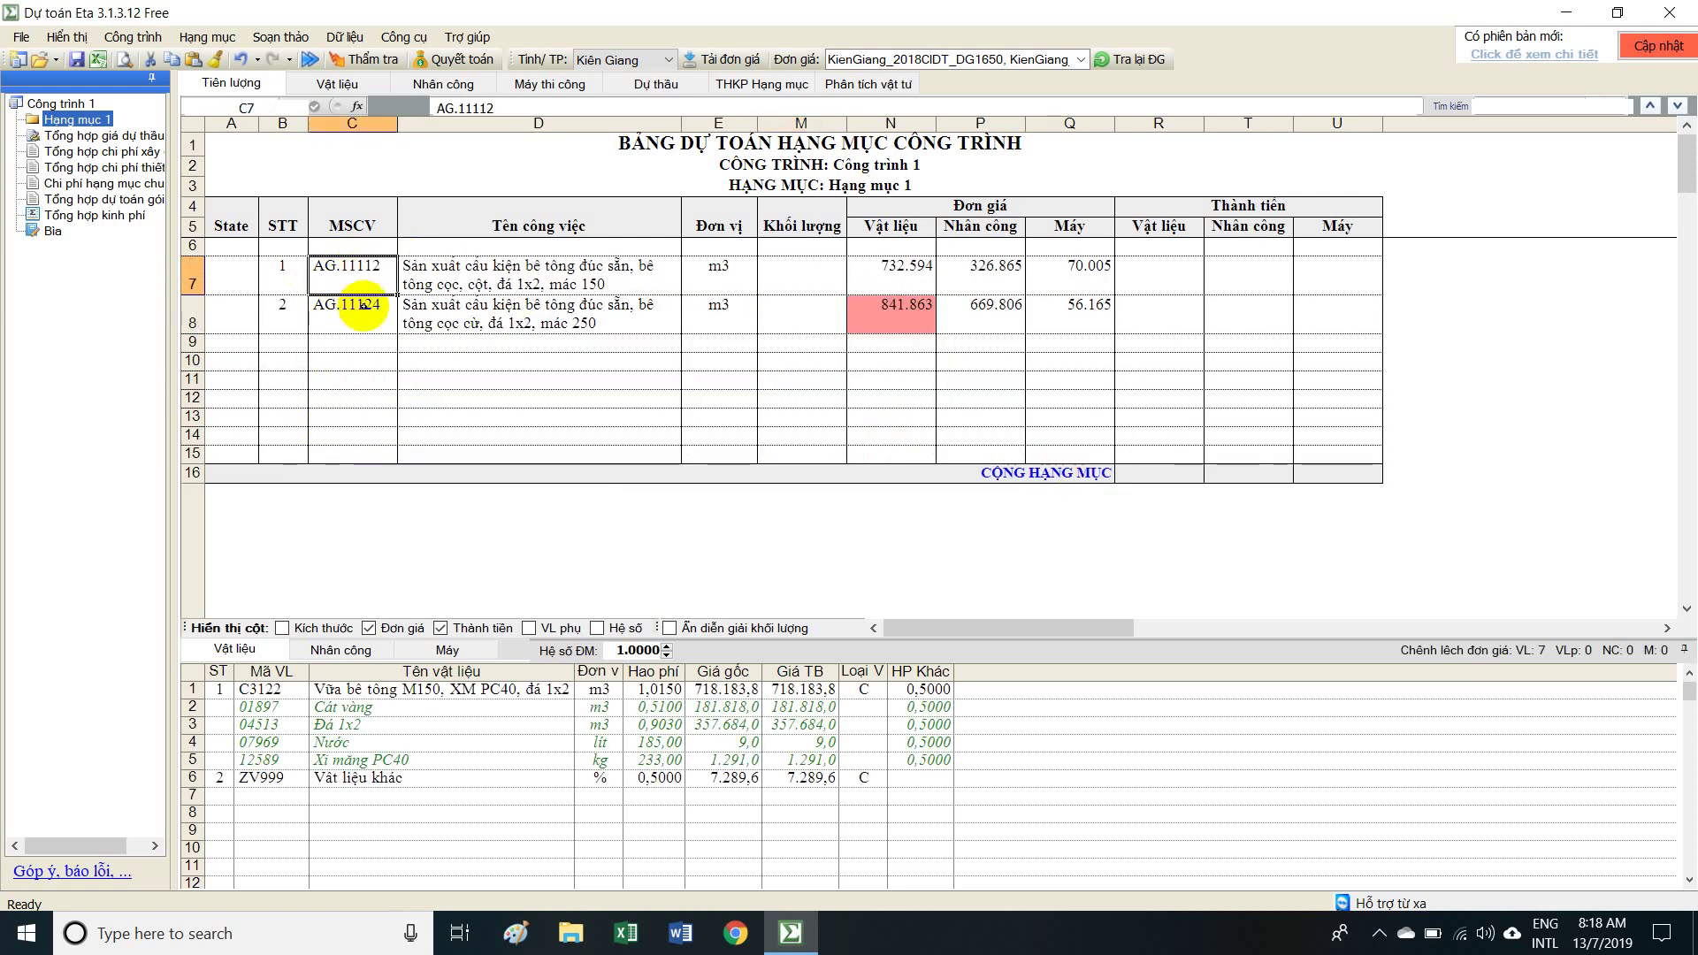
drag(358, 274, 1276, 304)
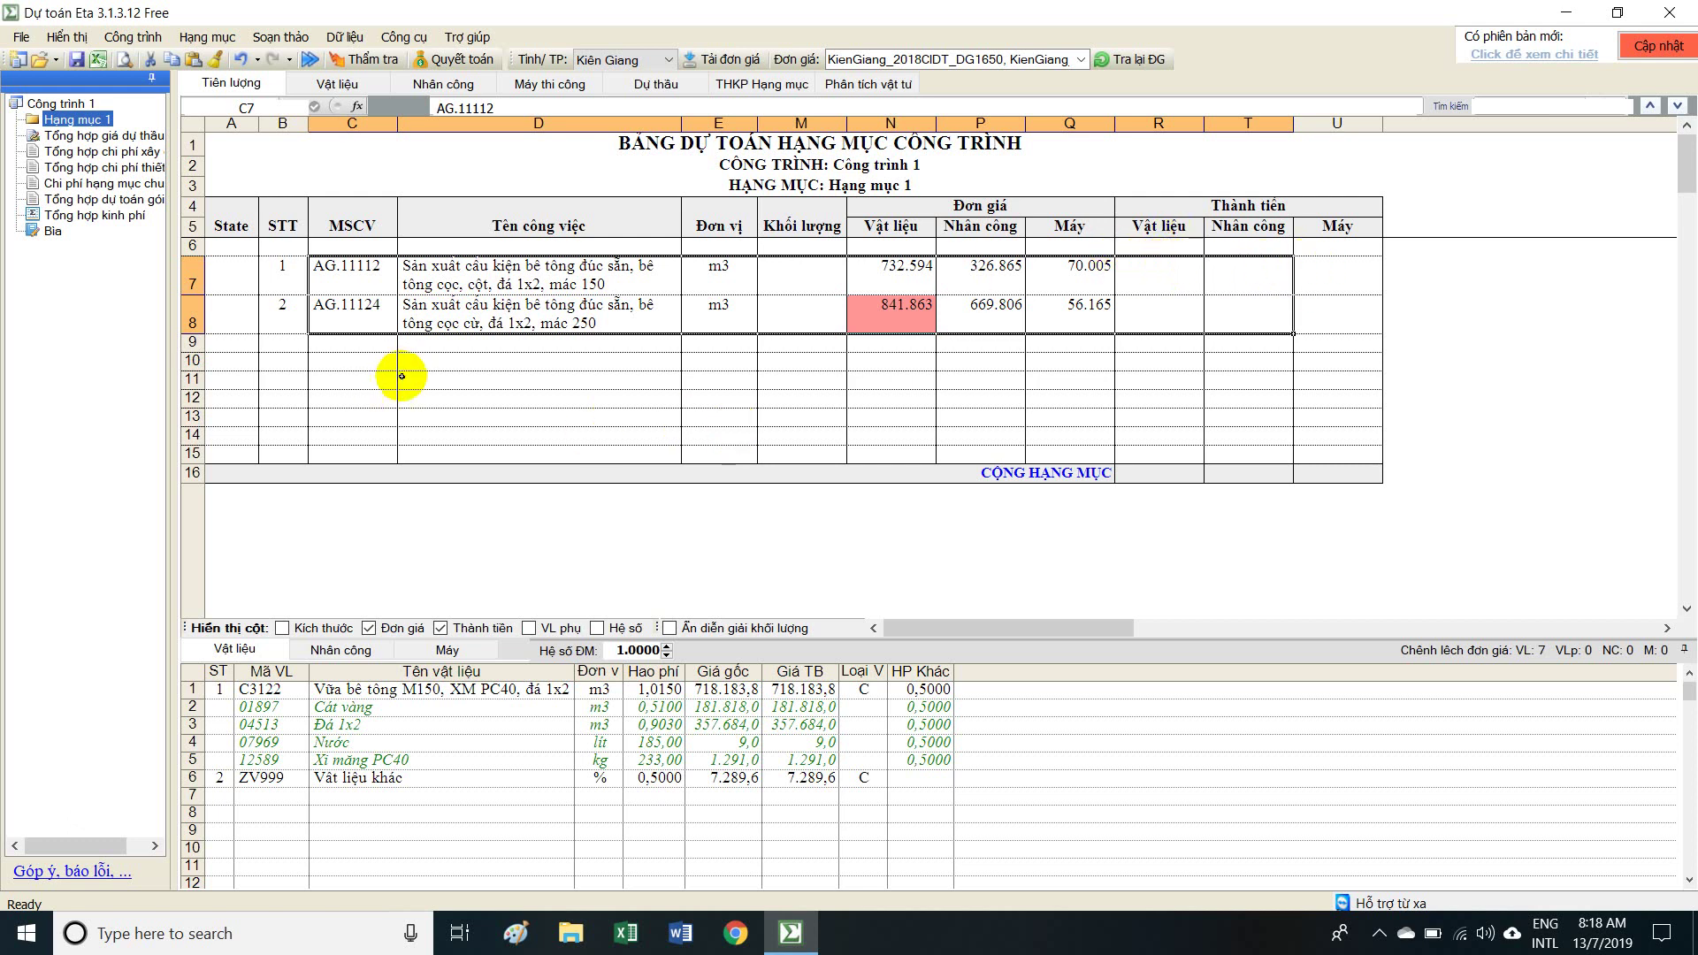
Look up "bê tông, sàn, mác 250" in the MSCV cell of row 9 and add item AF.22344.
click(333, 349)
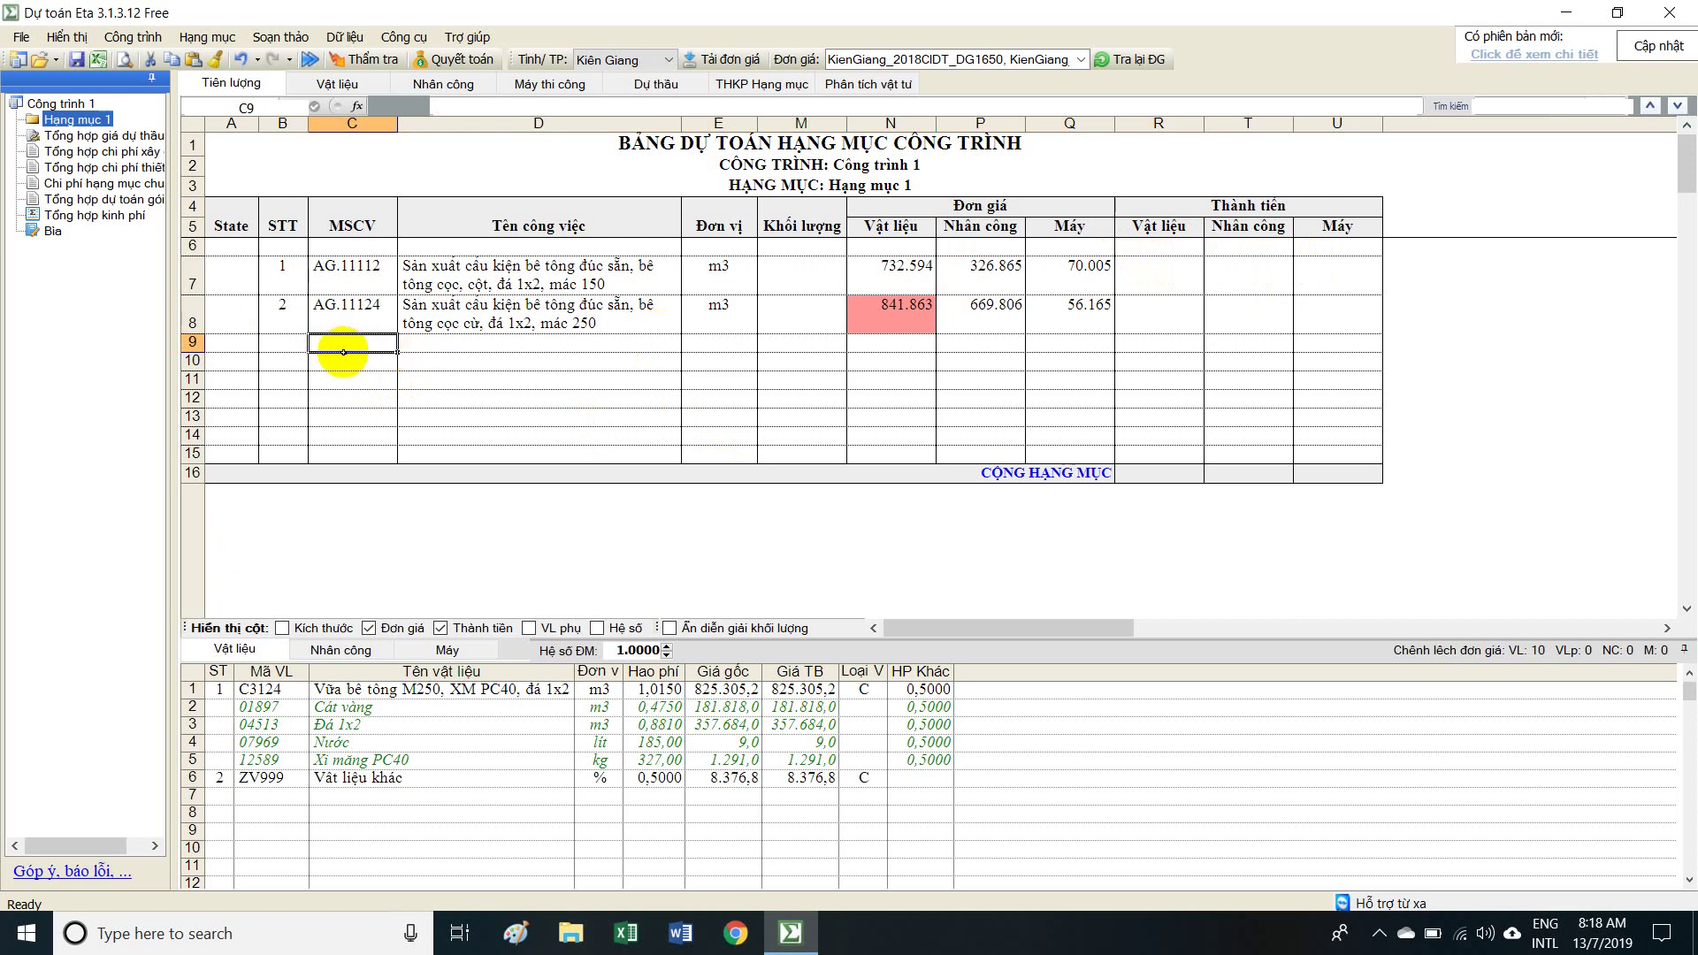
text(bê)
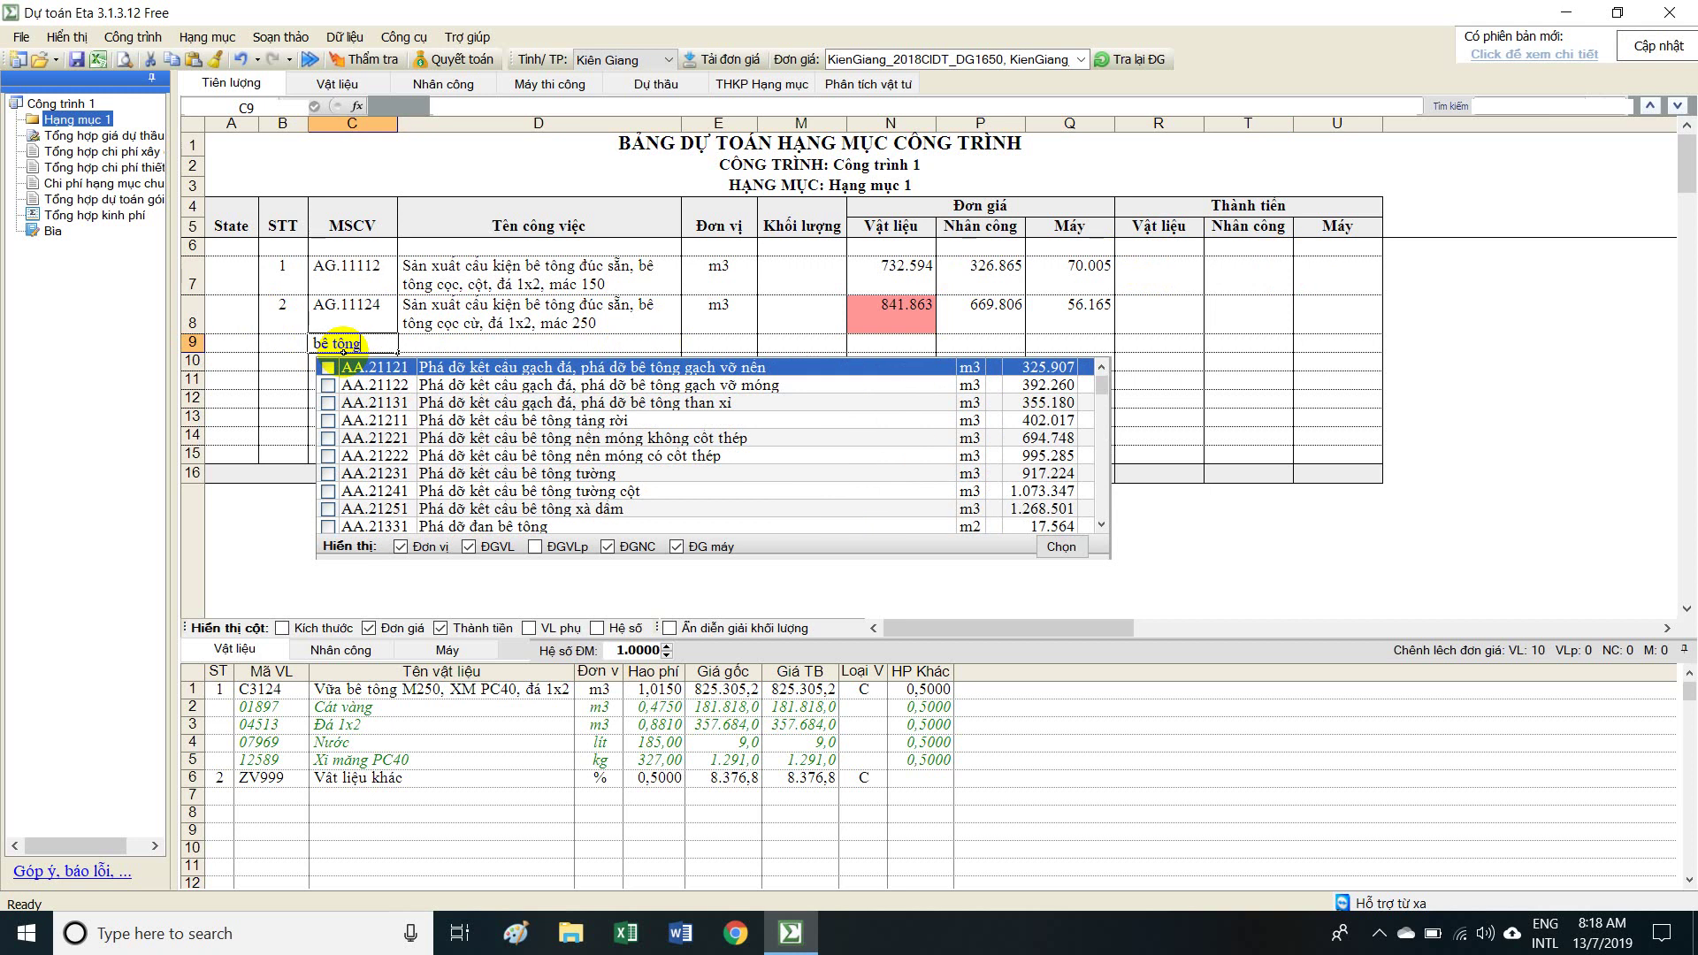
text(tông, sàn, ma)
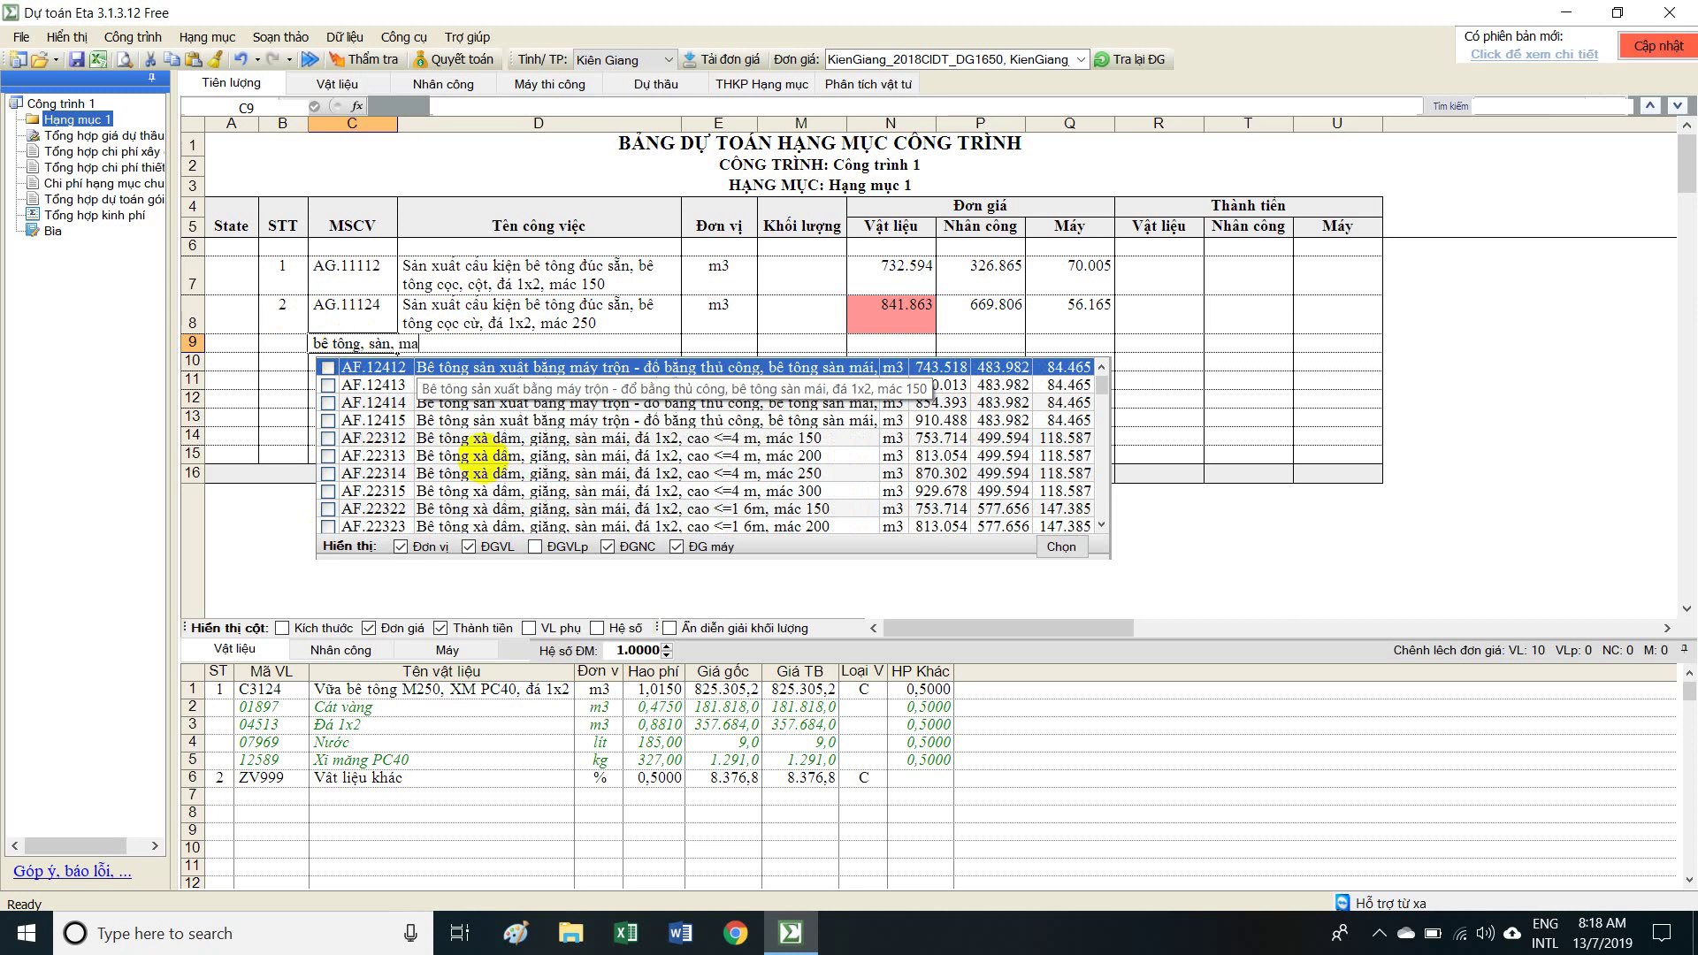
key(BackSpace)
text(ác 250)
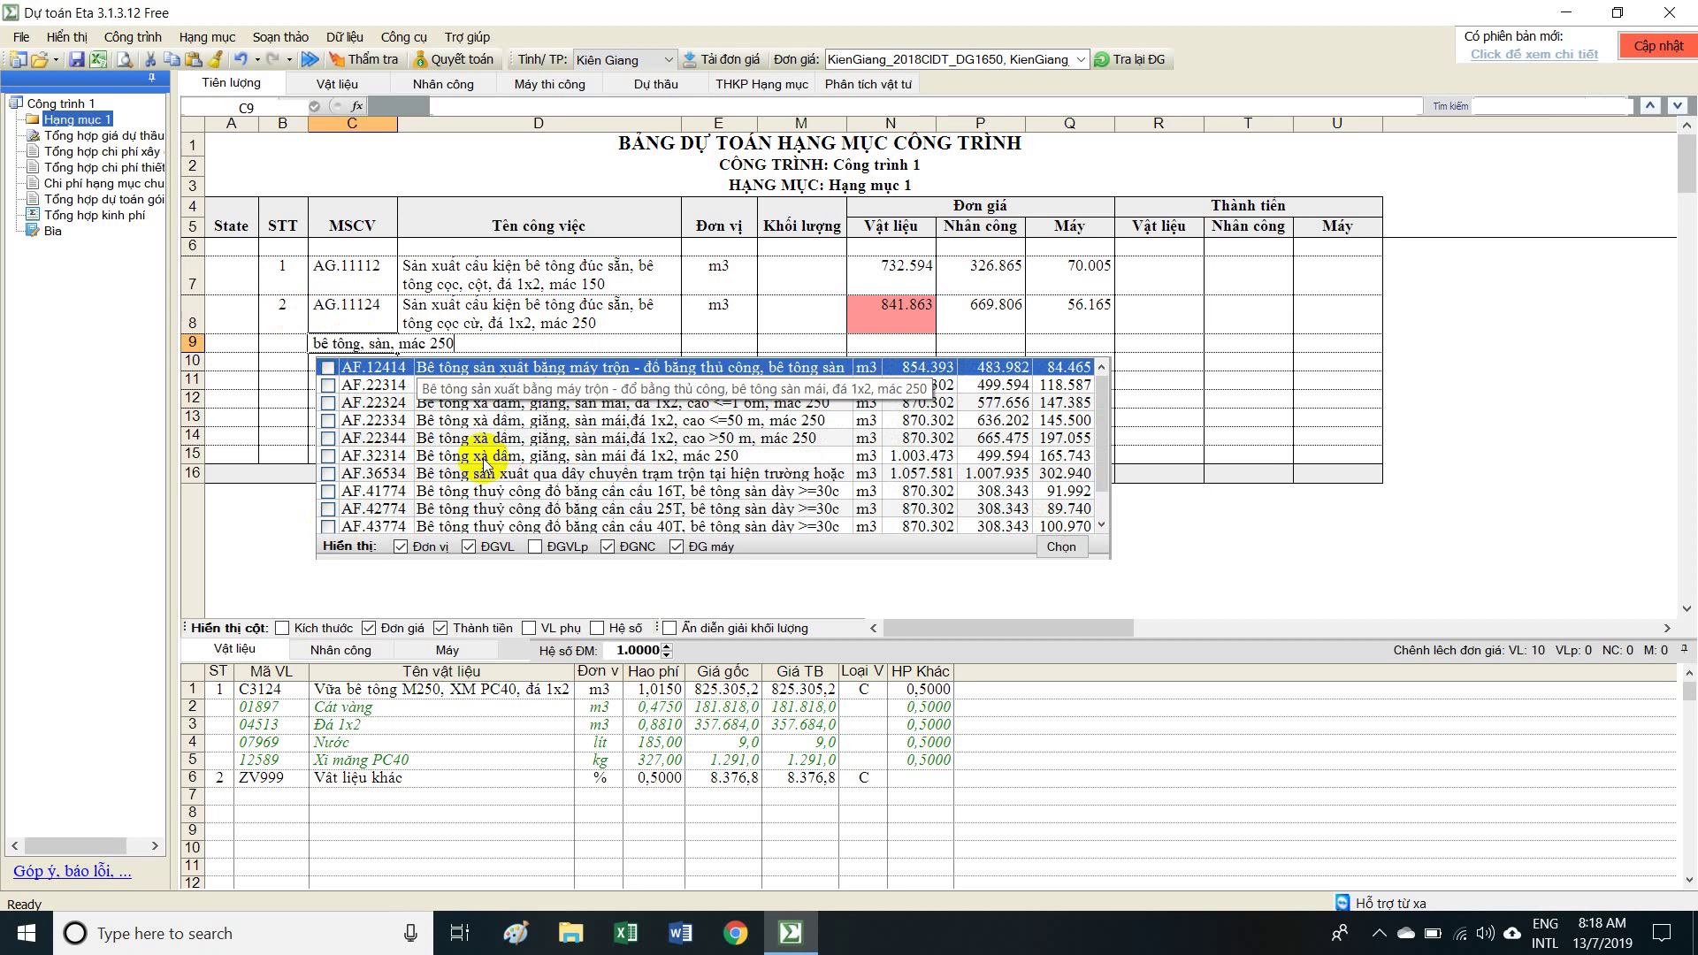
drag(456, 343, 291, 343)
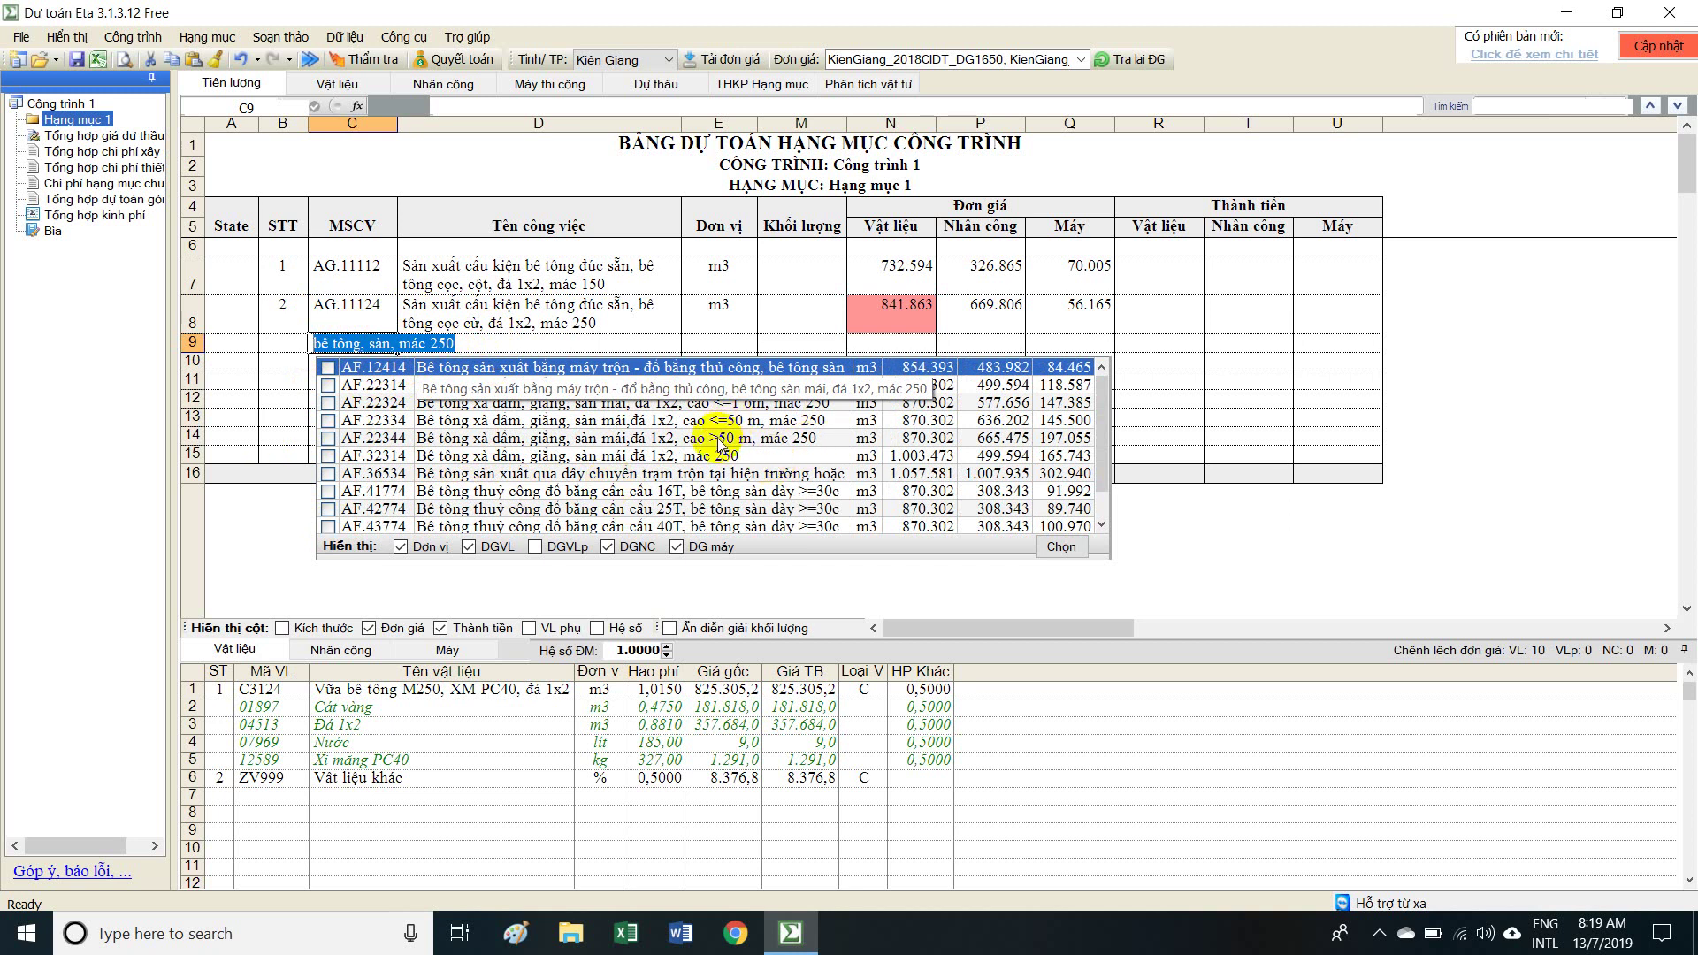
double_click(431, 440)
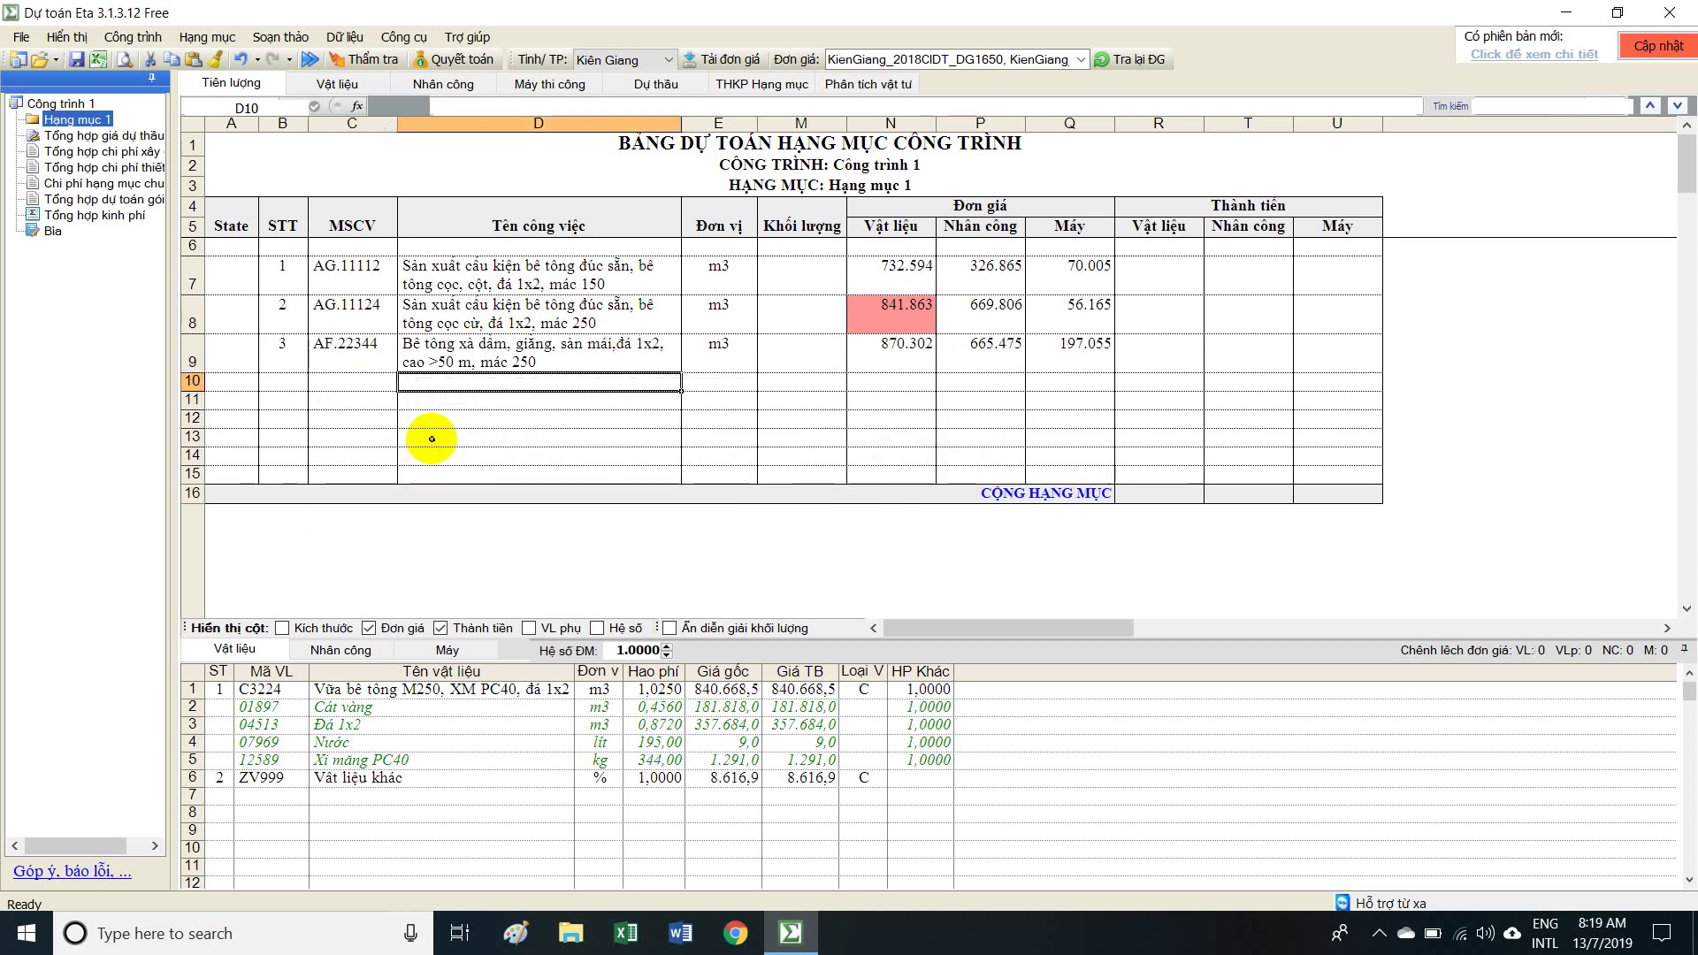
drag(349, 349, 1119, 347)
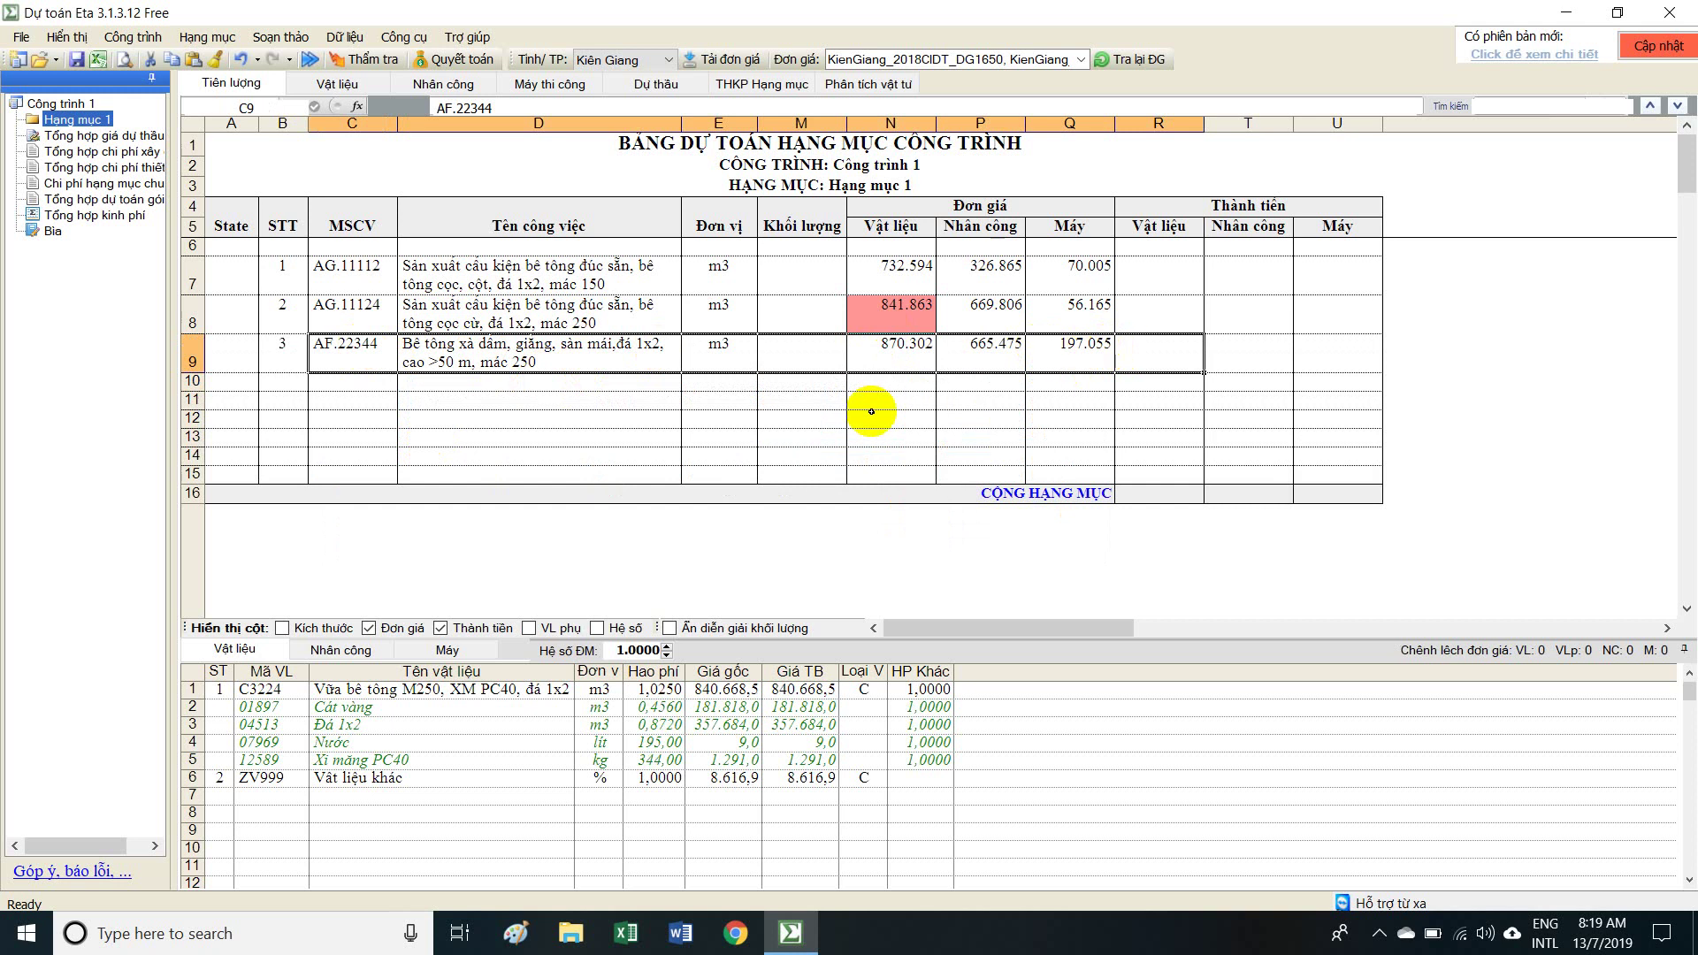
click(379, 365)
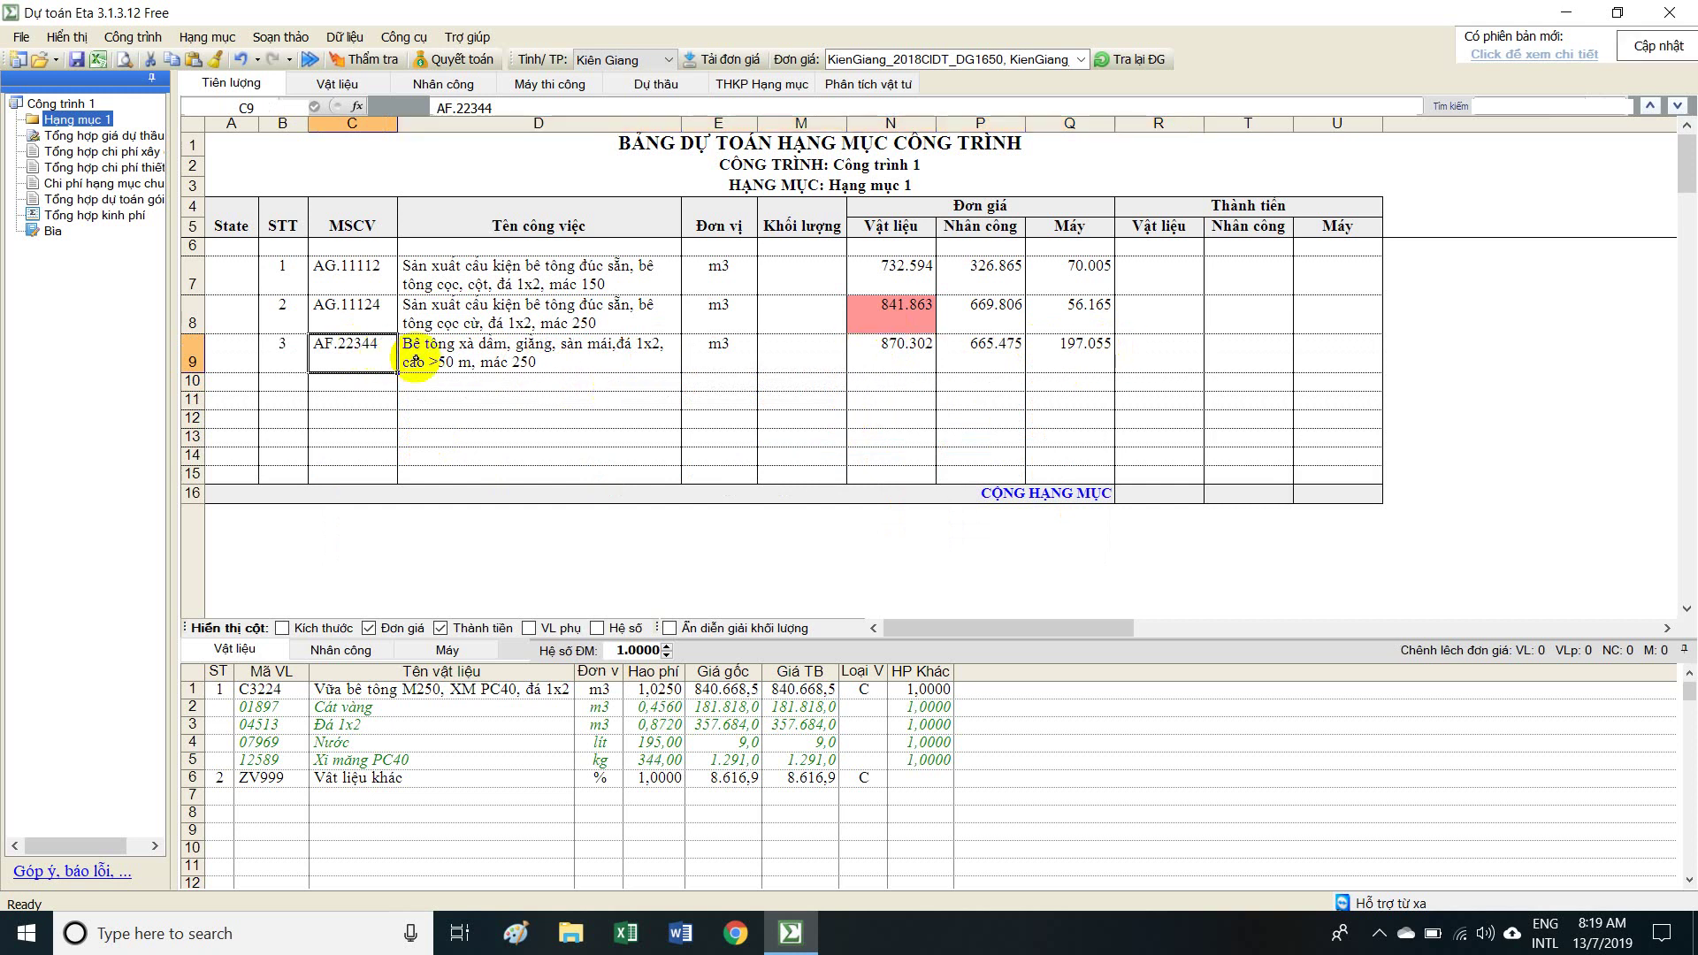
Look up "đào đất, máy" in the MSCV cell of row 10 and add item AB.21111.
click(381, 378)
text(đao)
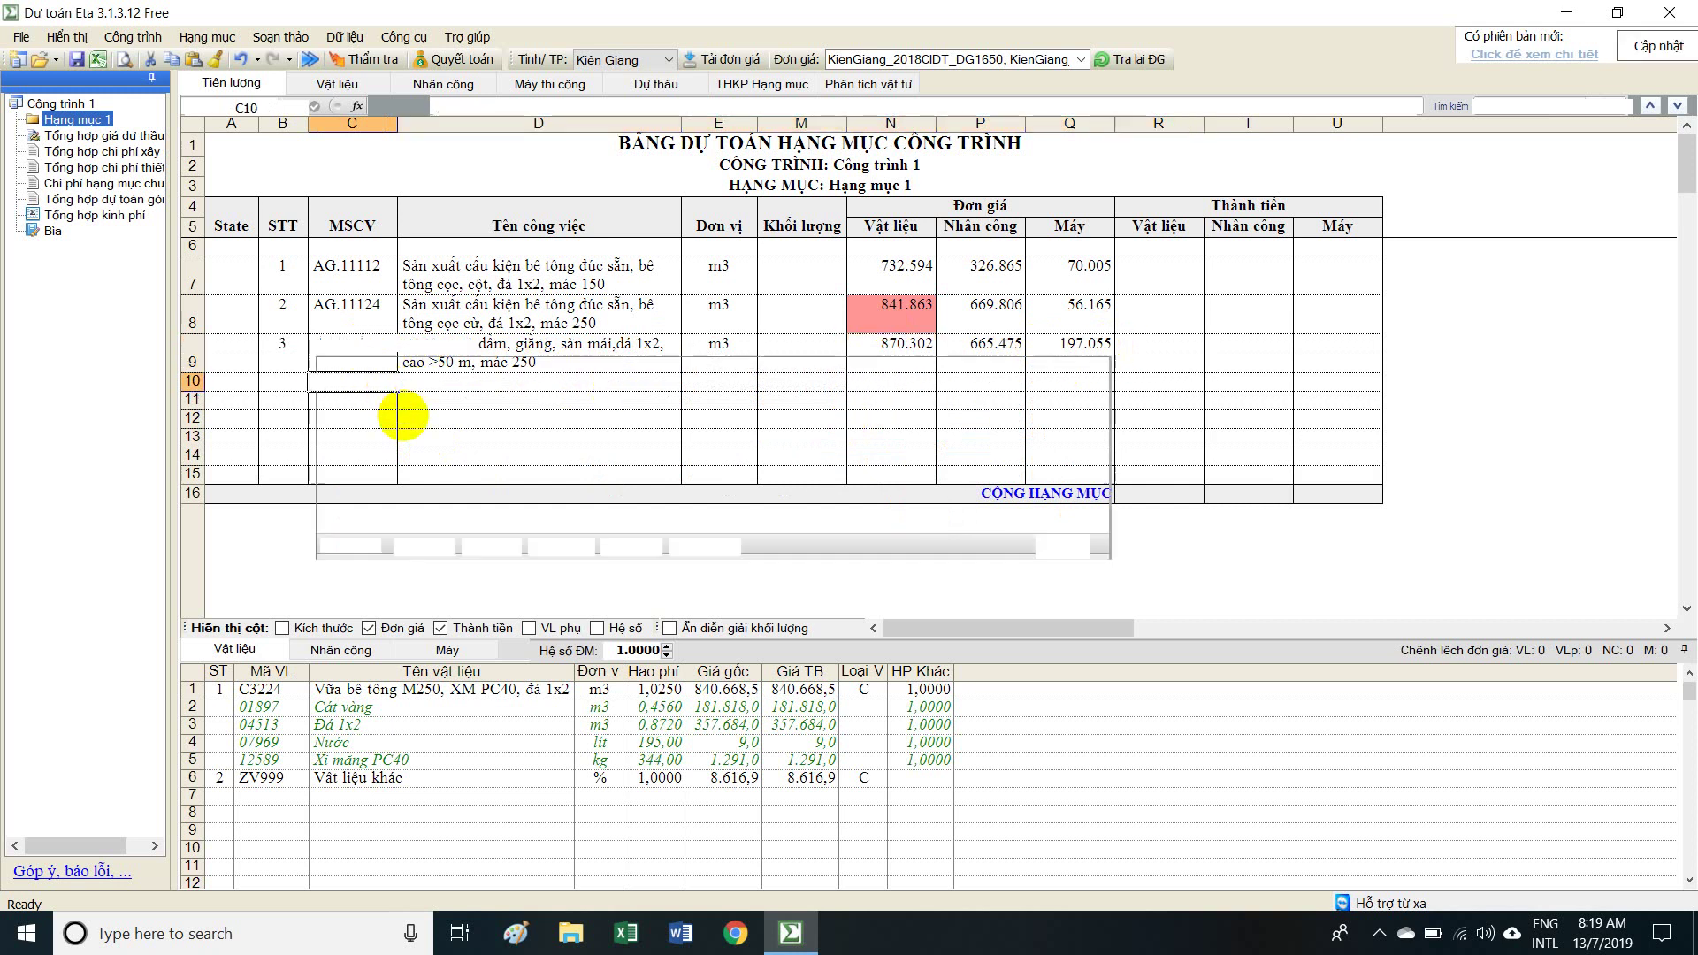
text(f dda)
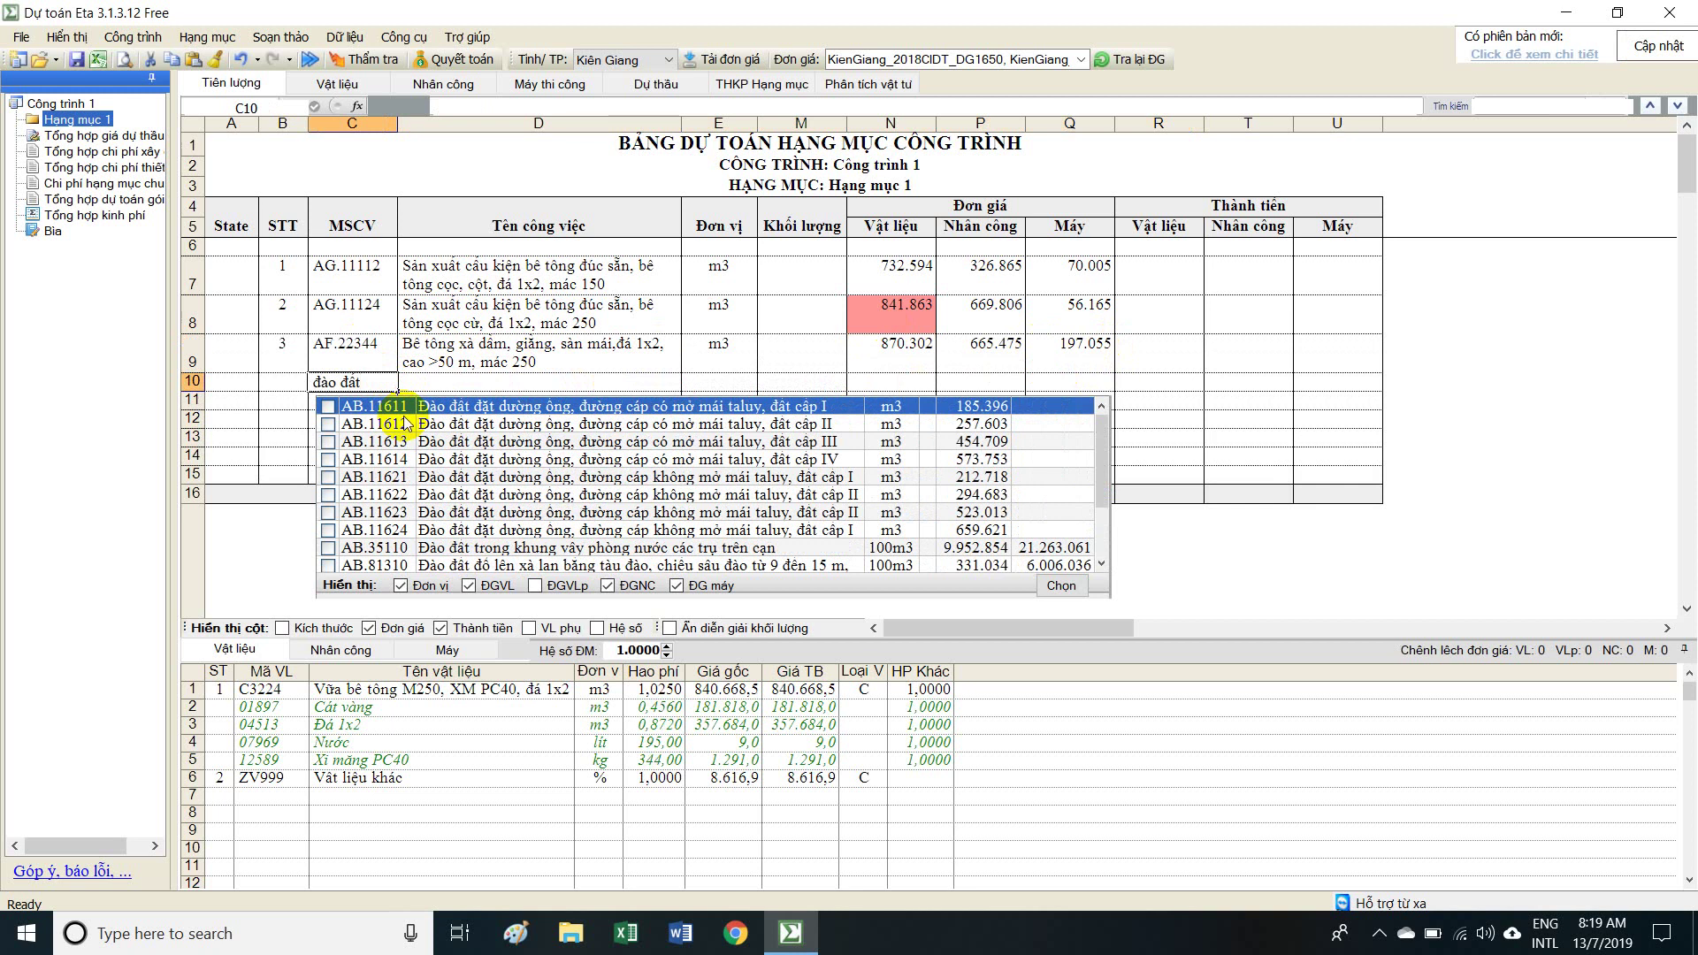
text(máy)
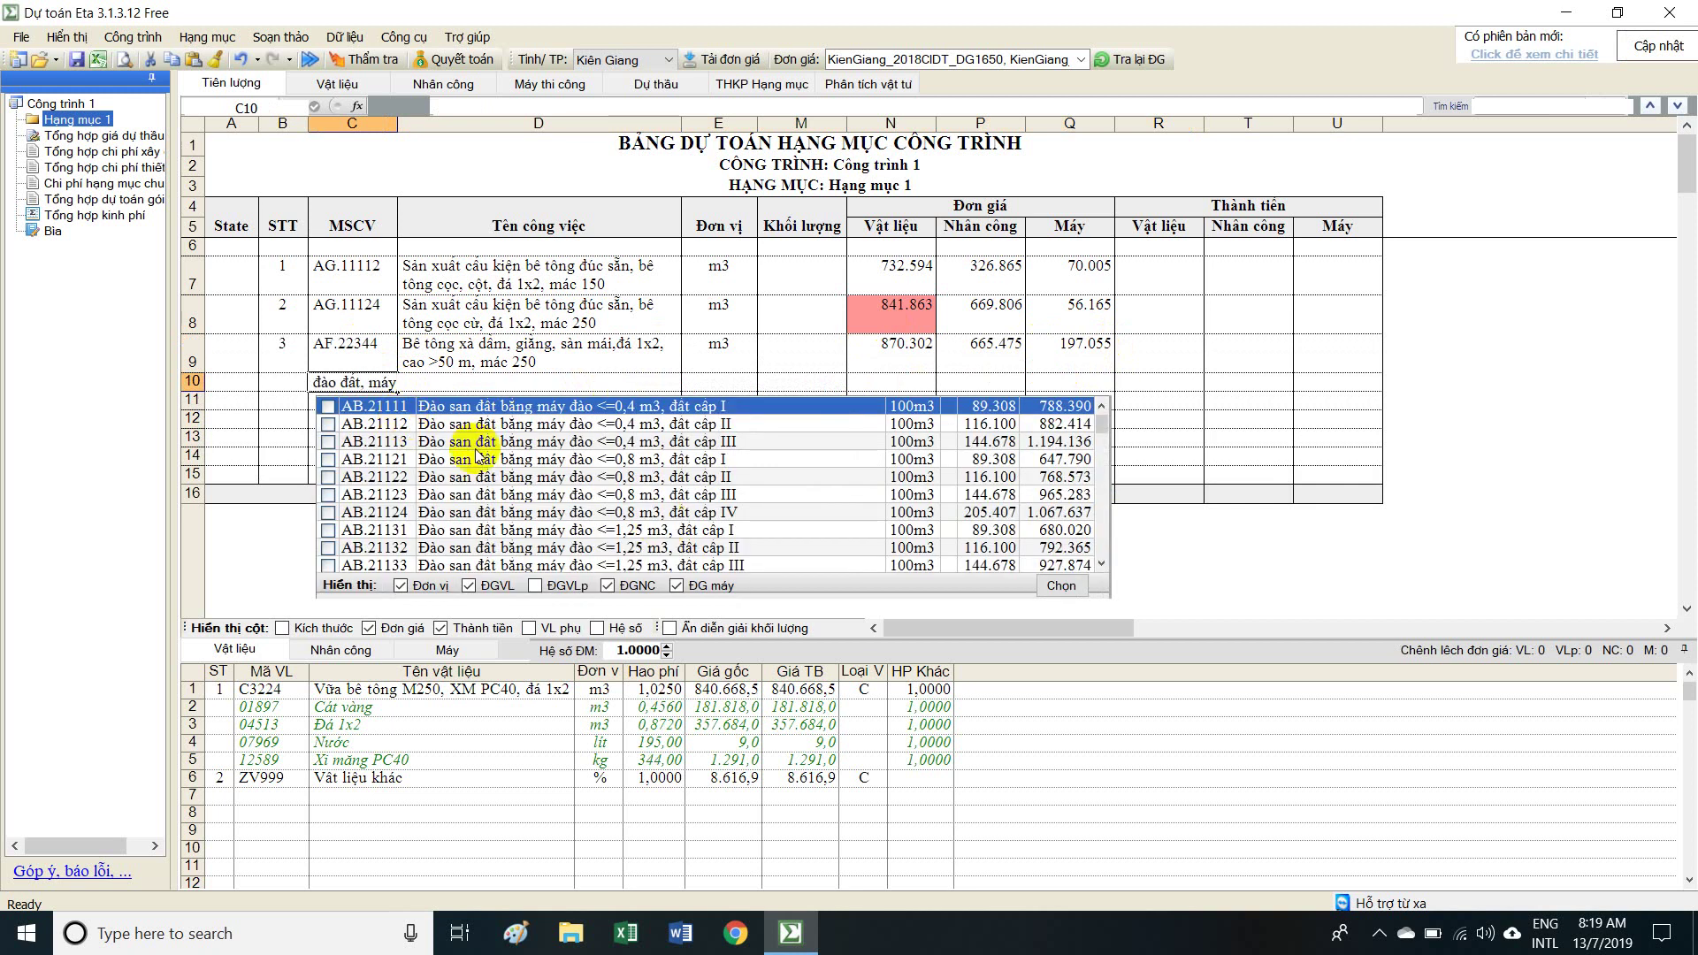
click(367, 409)
drag(322, 382, 1132, 382)
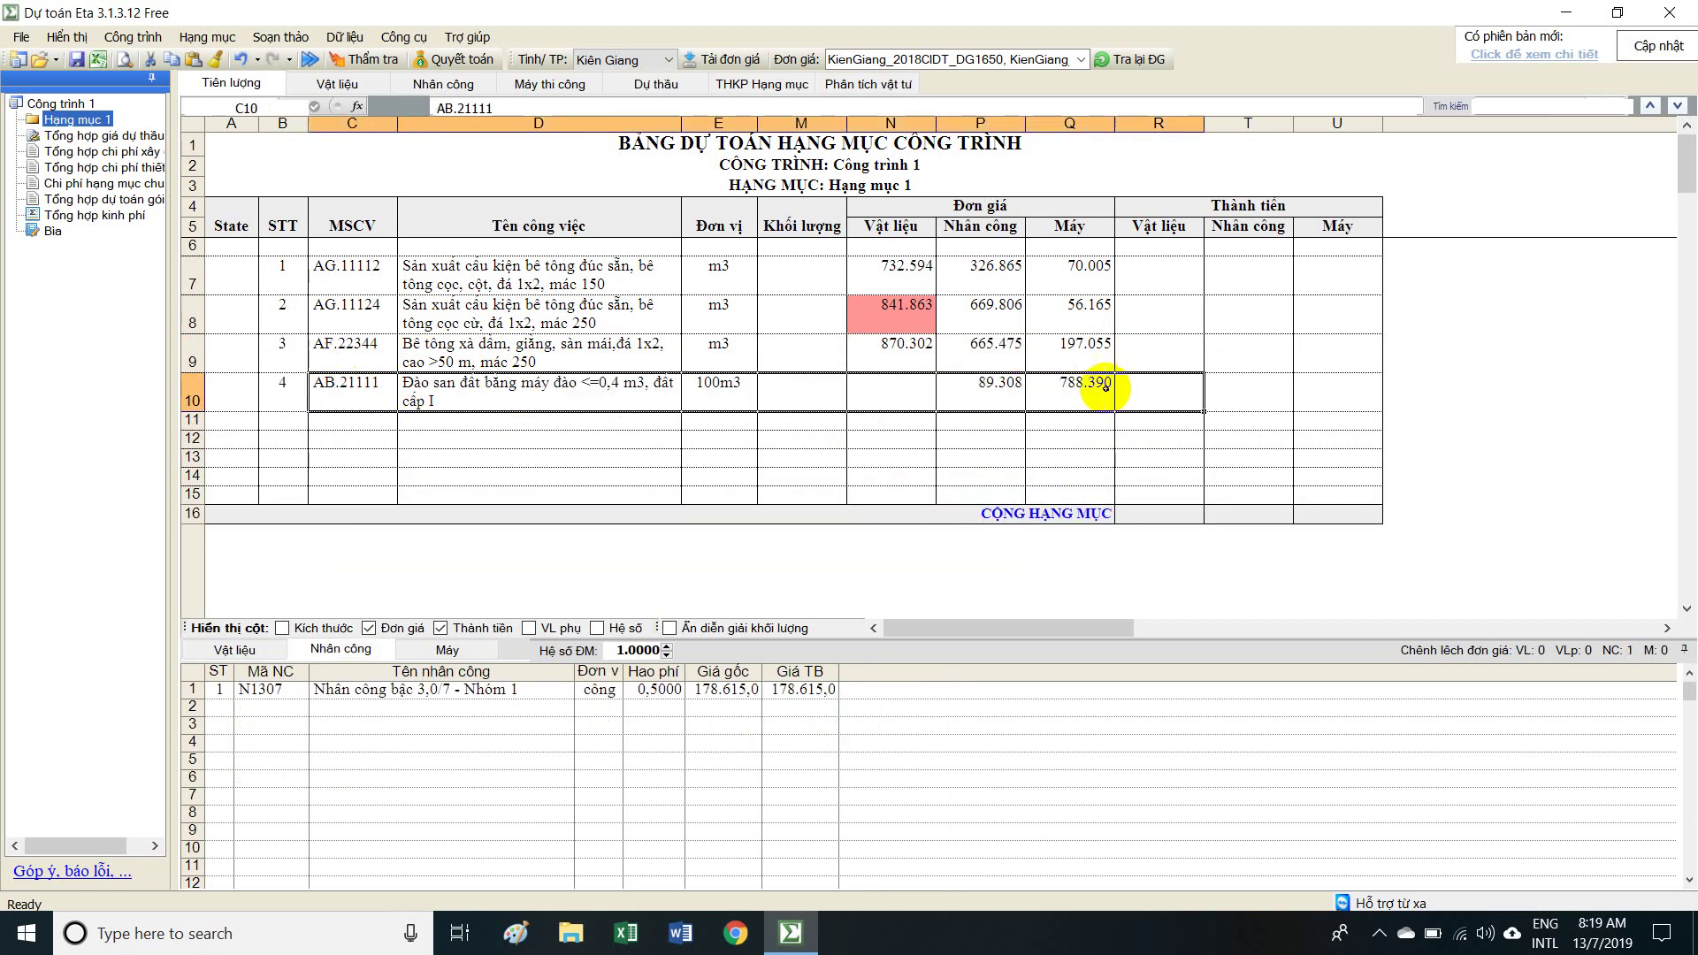
Look up "sơn tường" in the MSCV cell of row 11 and add item AK.84413.
click(373, 422)
text(sơn)
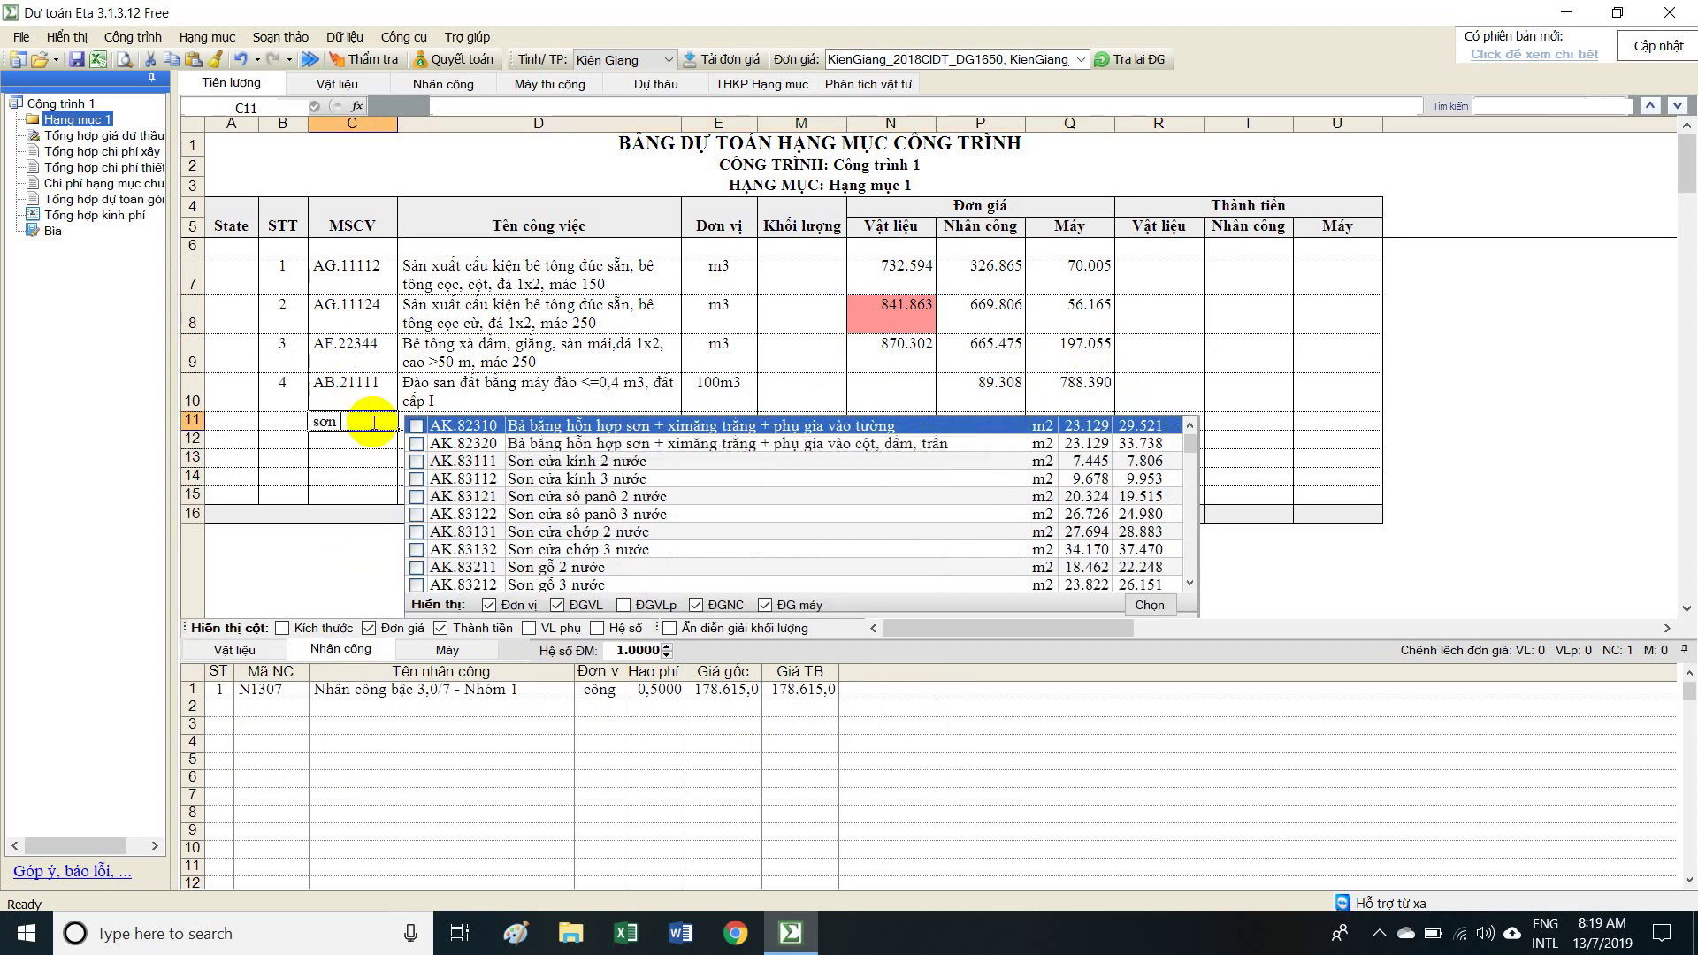
text( tươnờng)
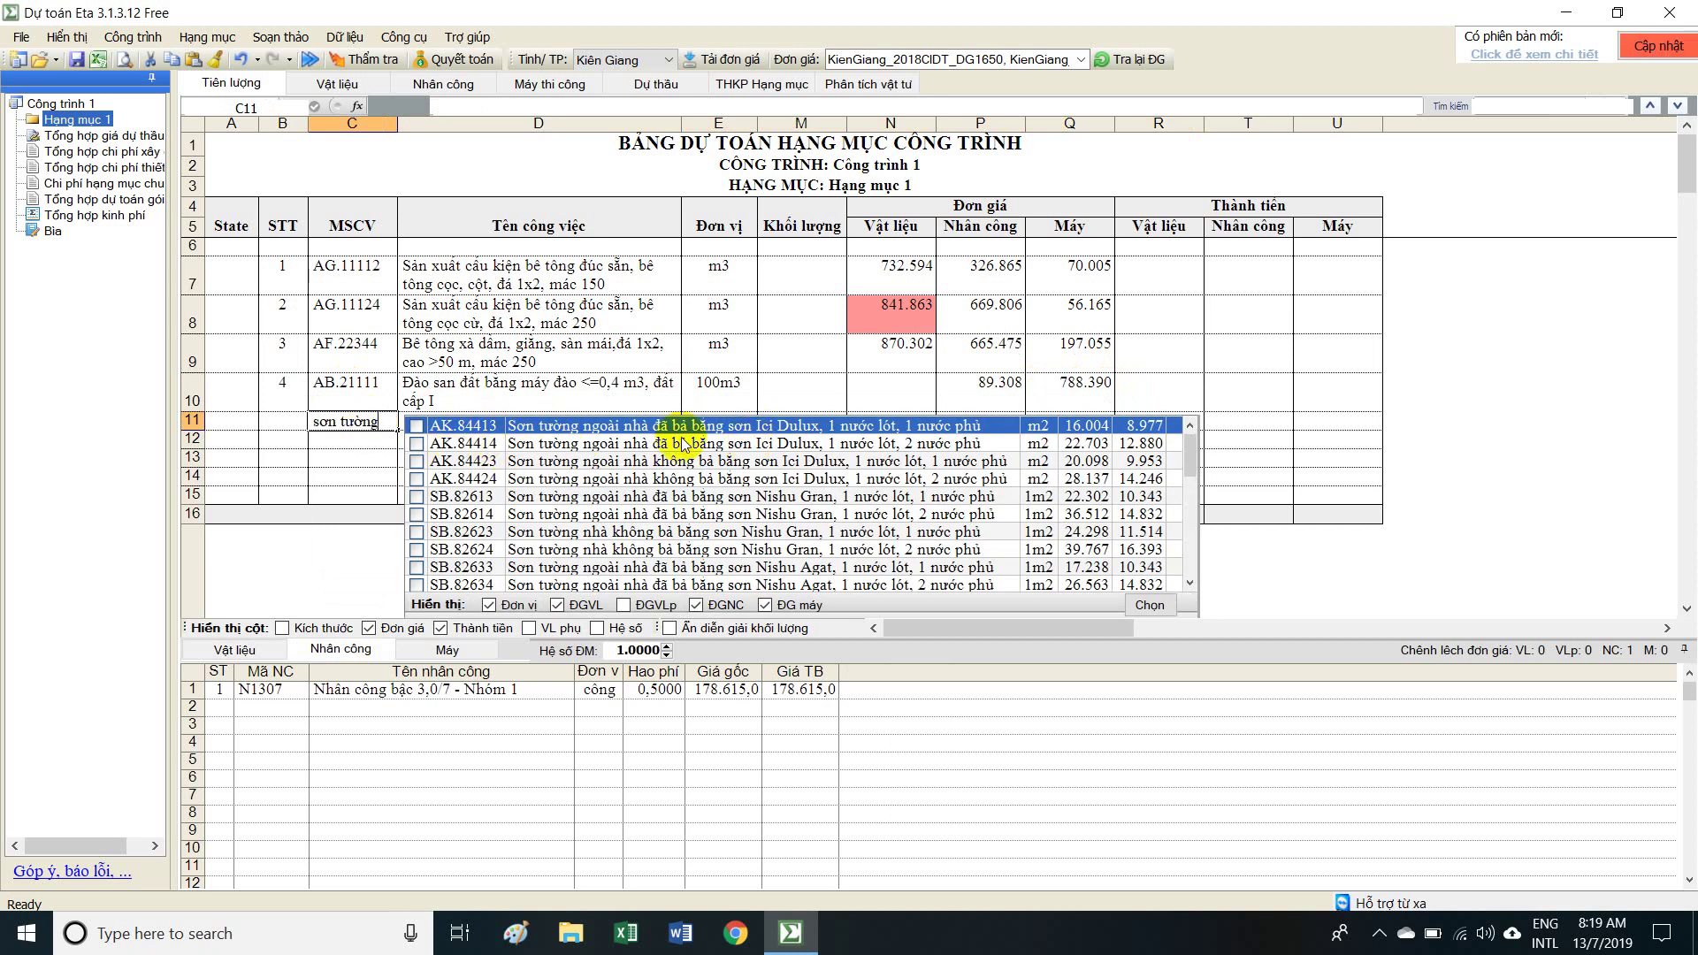
double_click(478, 426)
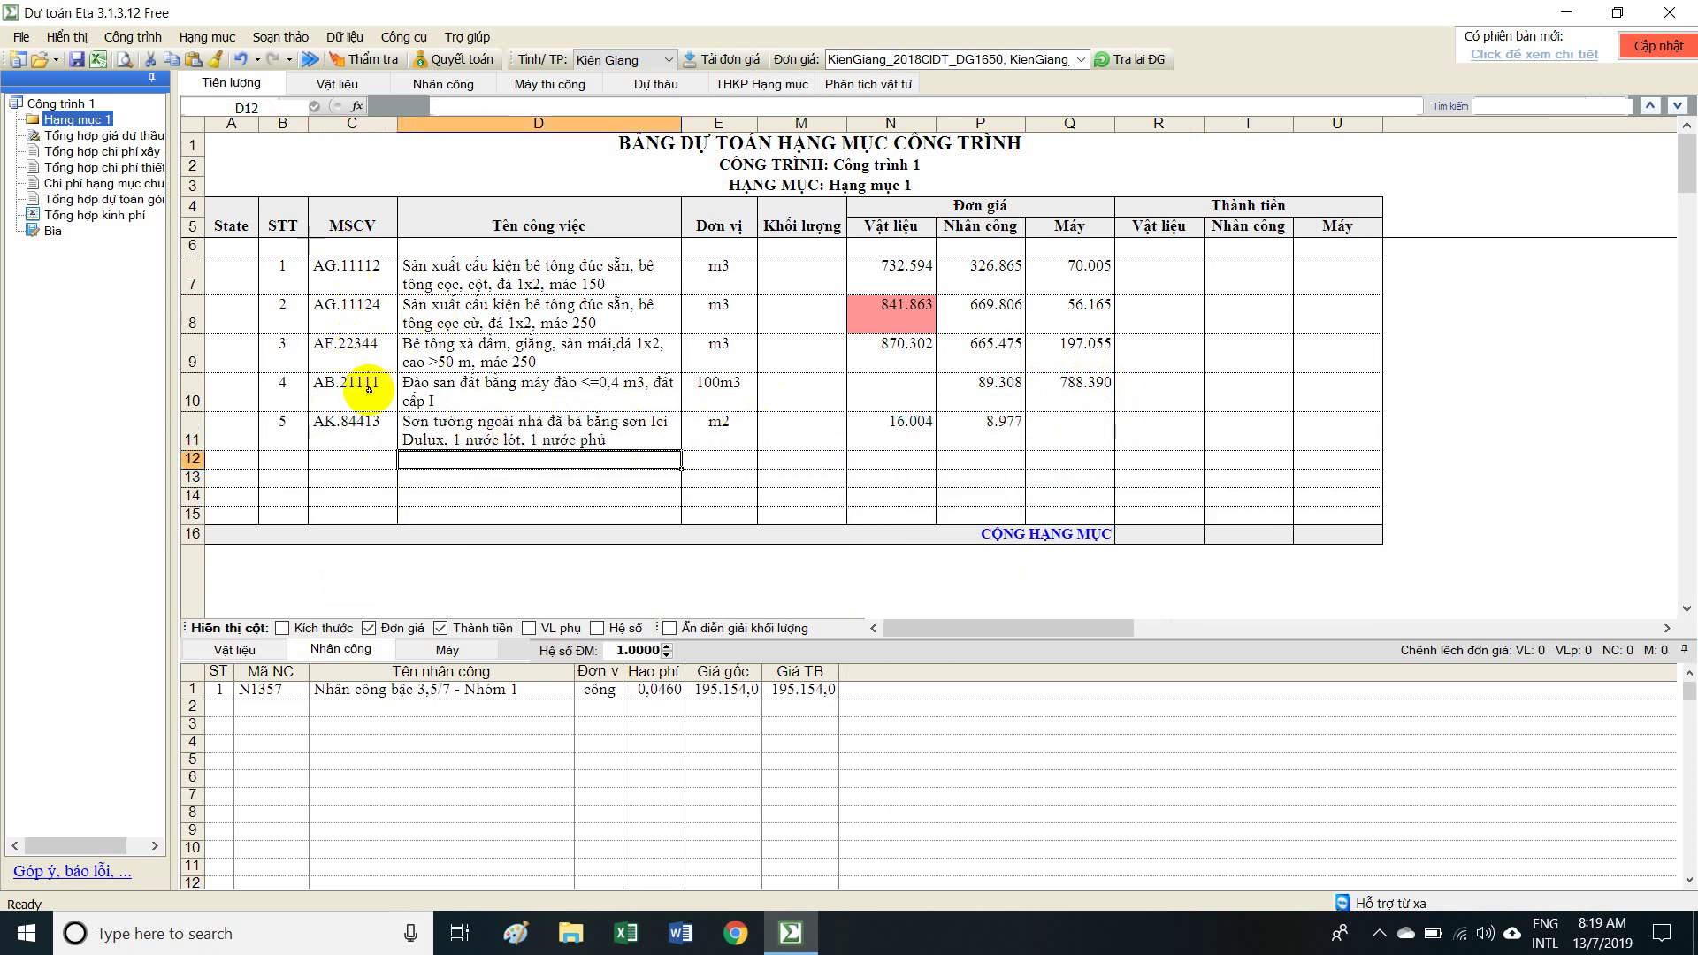
Insert three blank rows above item AF.22344, plus one more single blank row at the same place.
drag(349, 270, 739, 436)
click(341, 391)
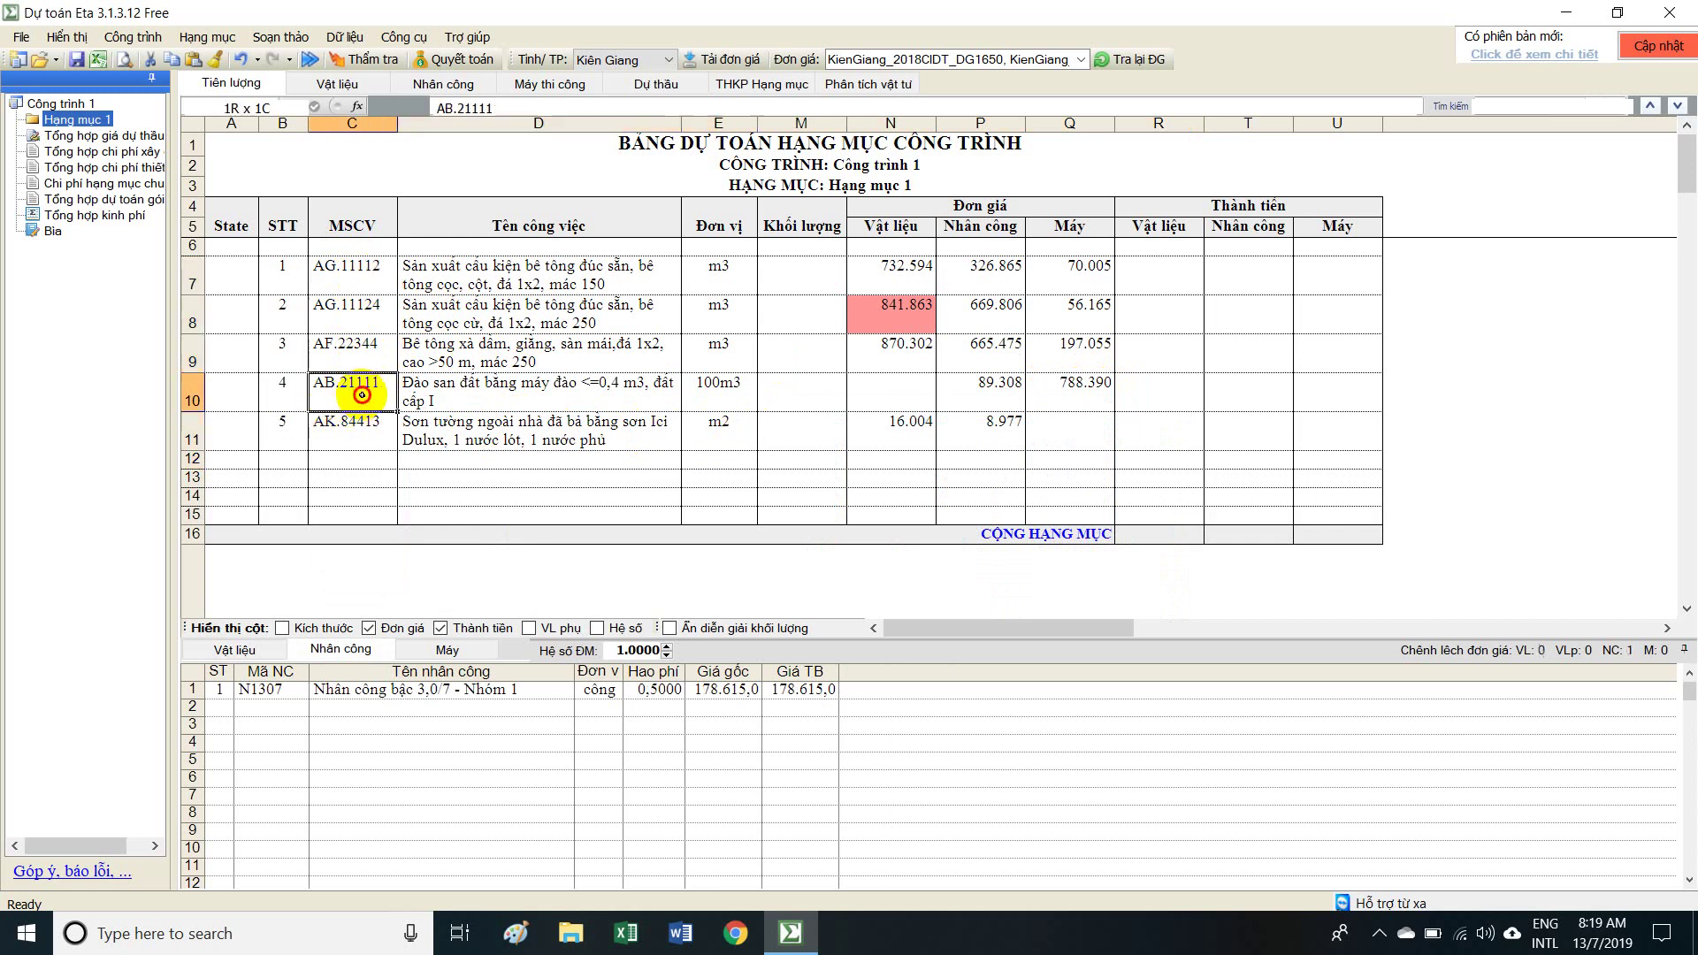
click(363, 352)
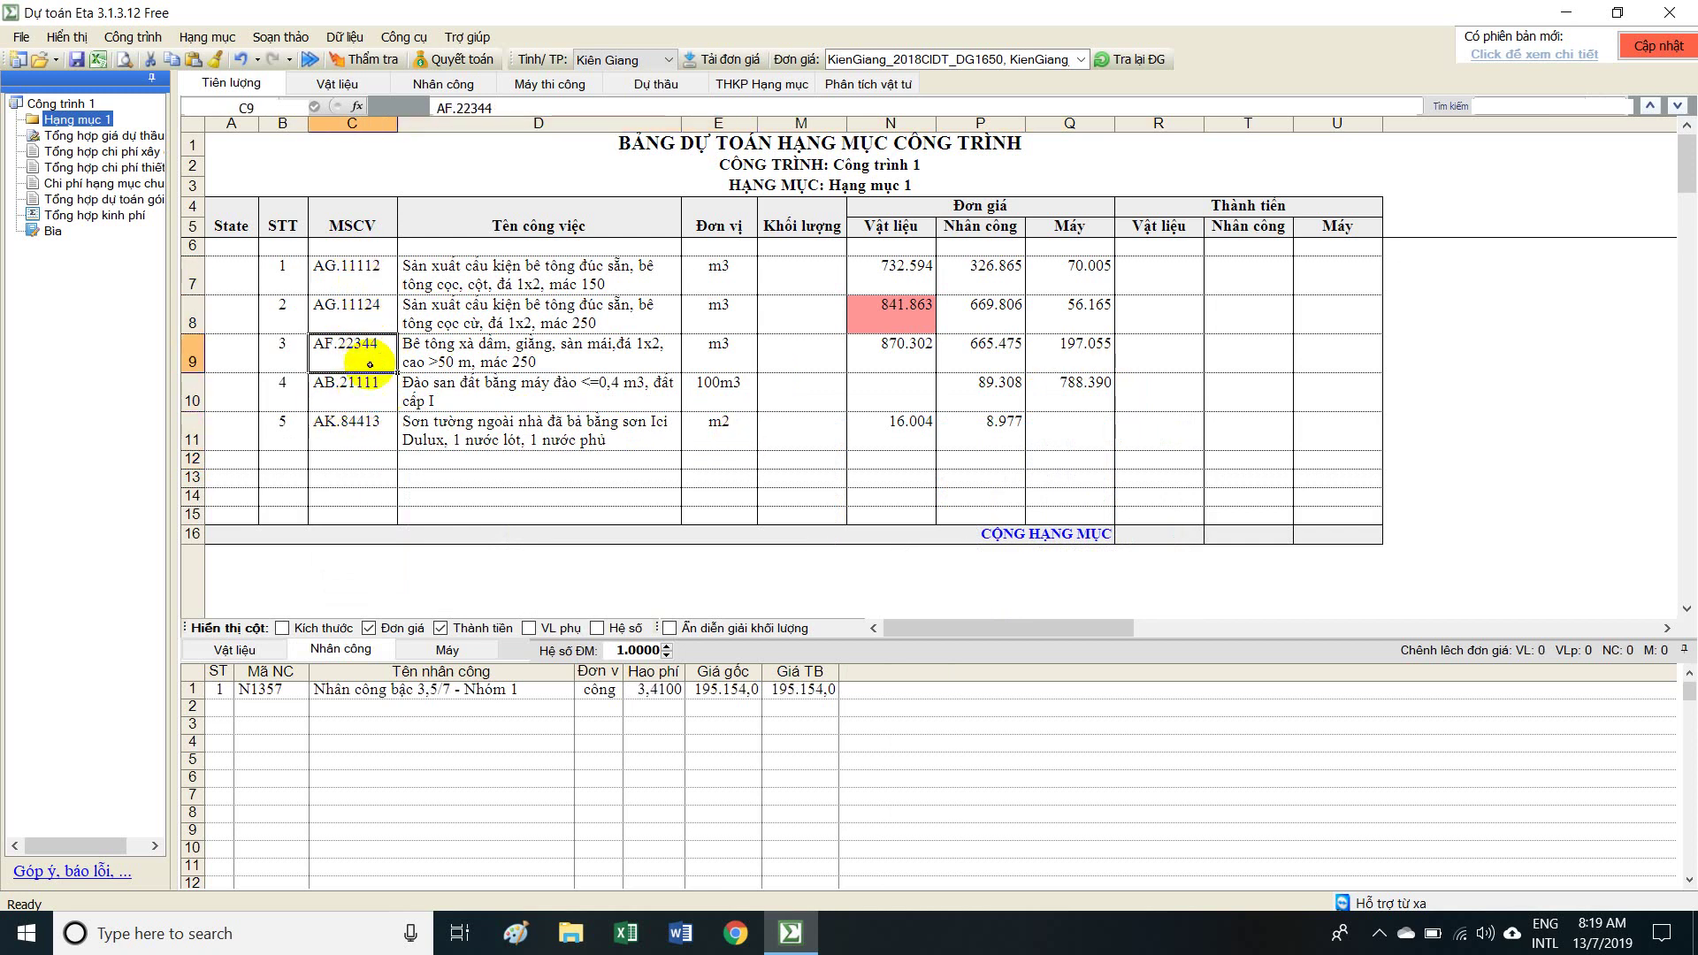
right_click(361, 354)
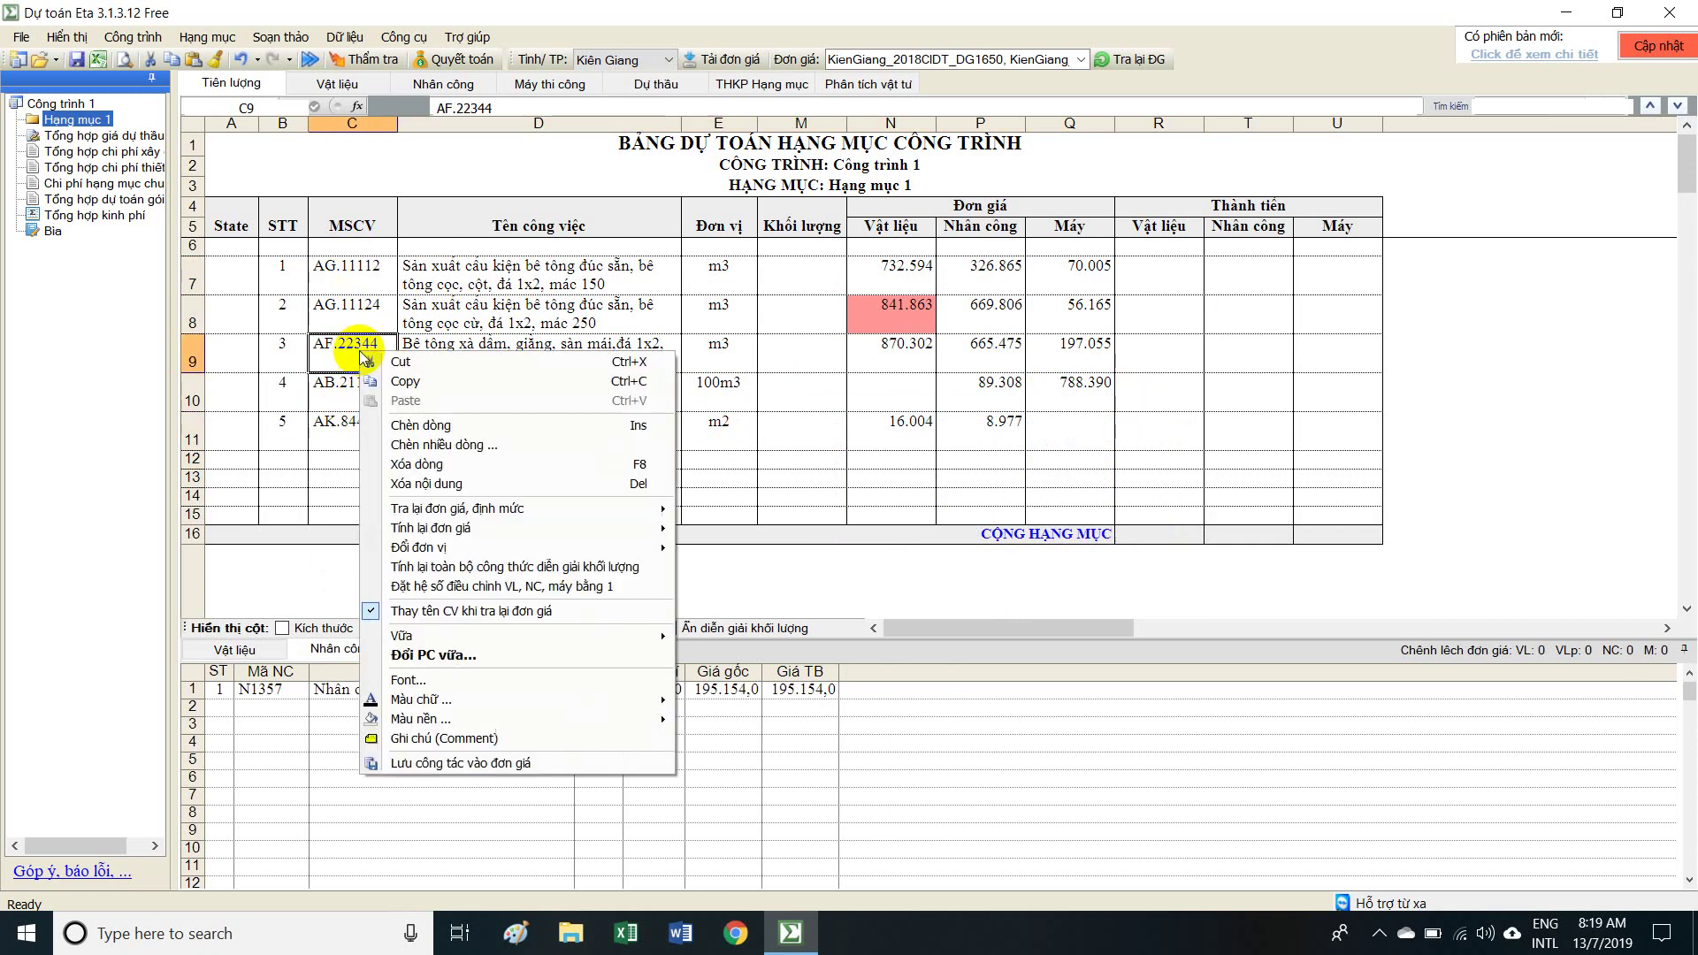
click(455, 444)
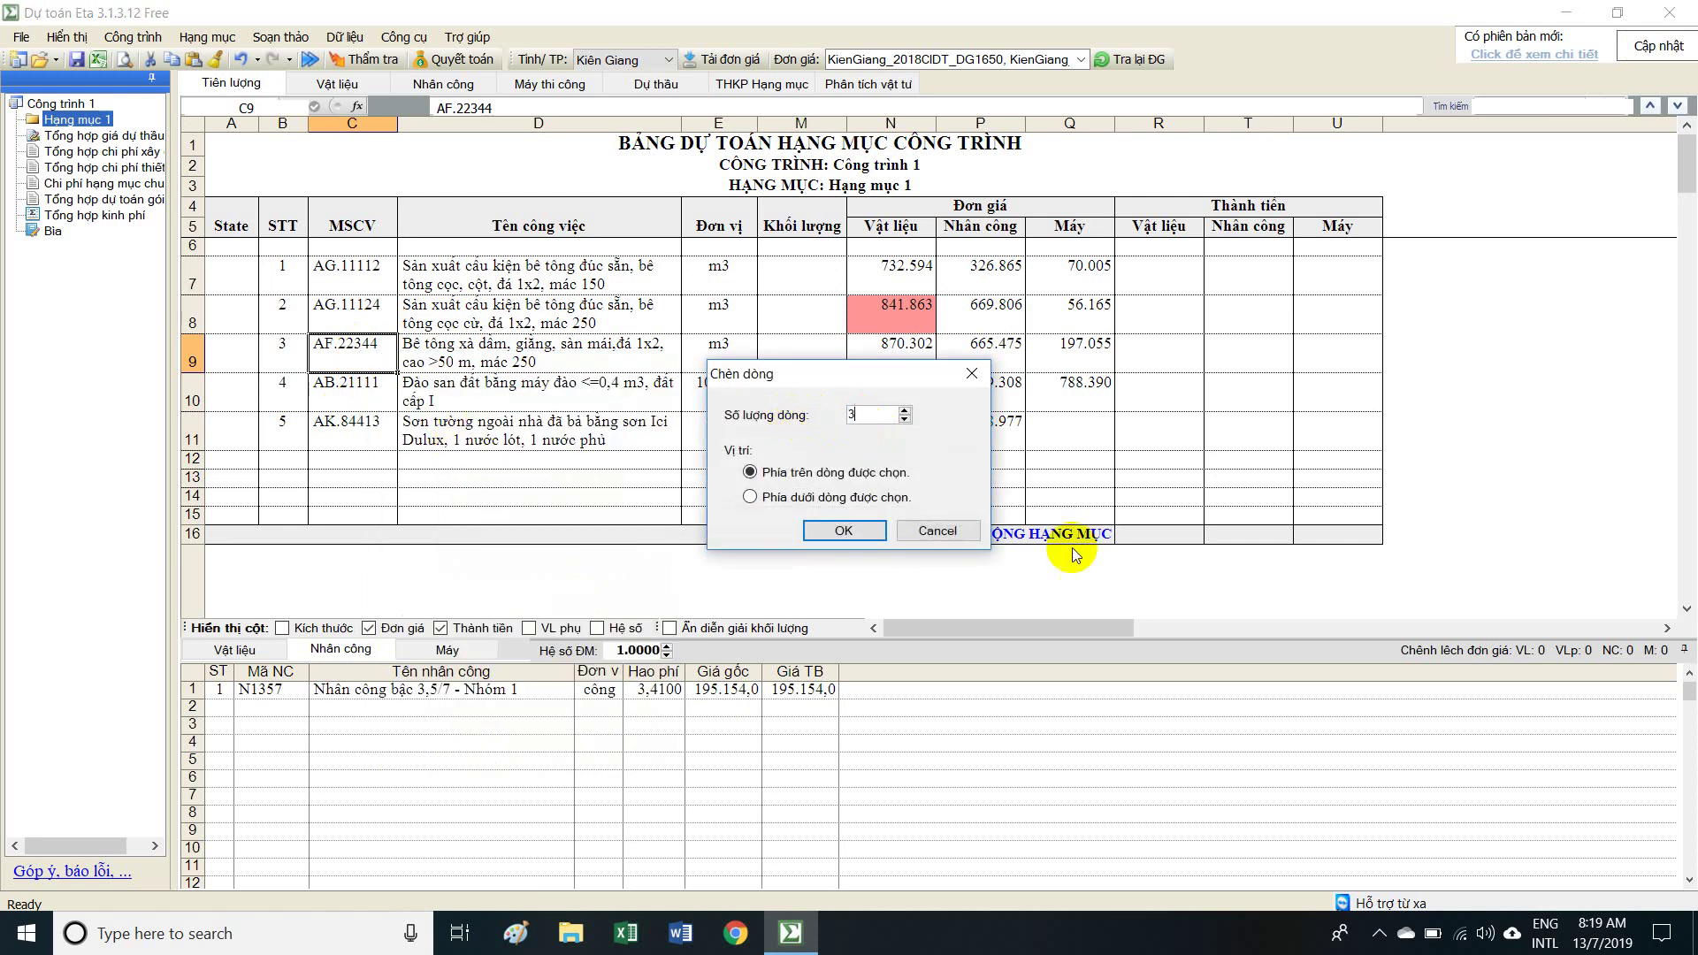
click(843, 531)
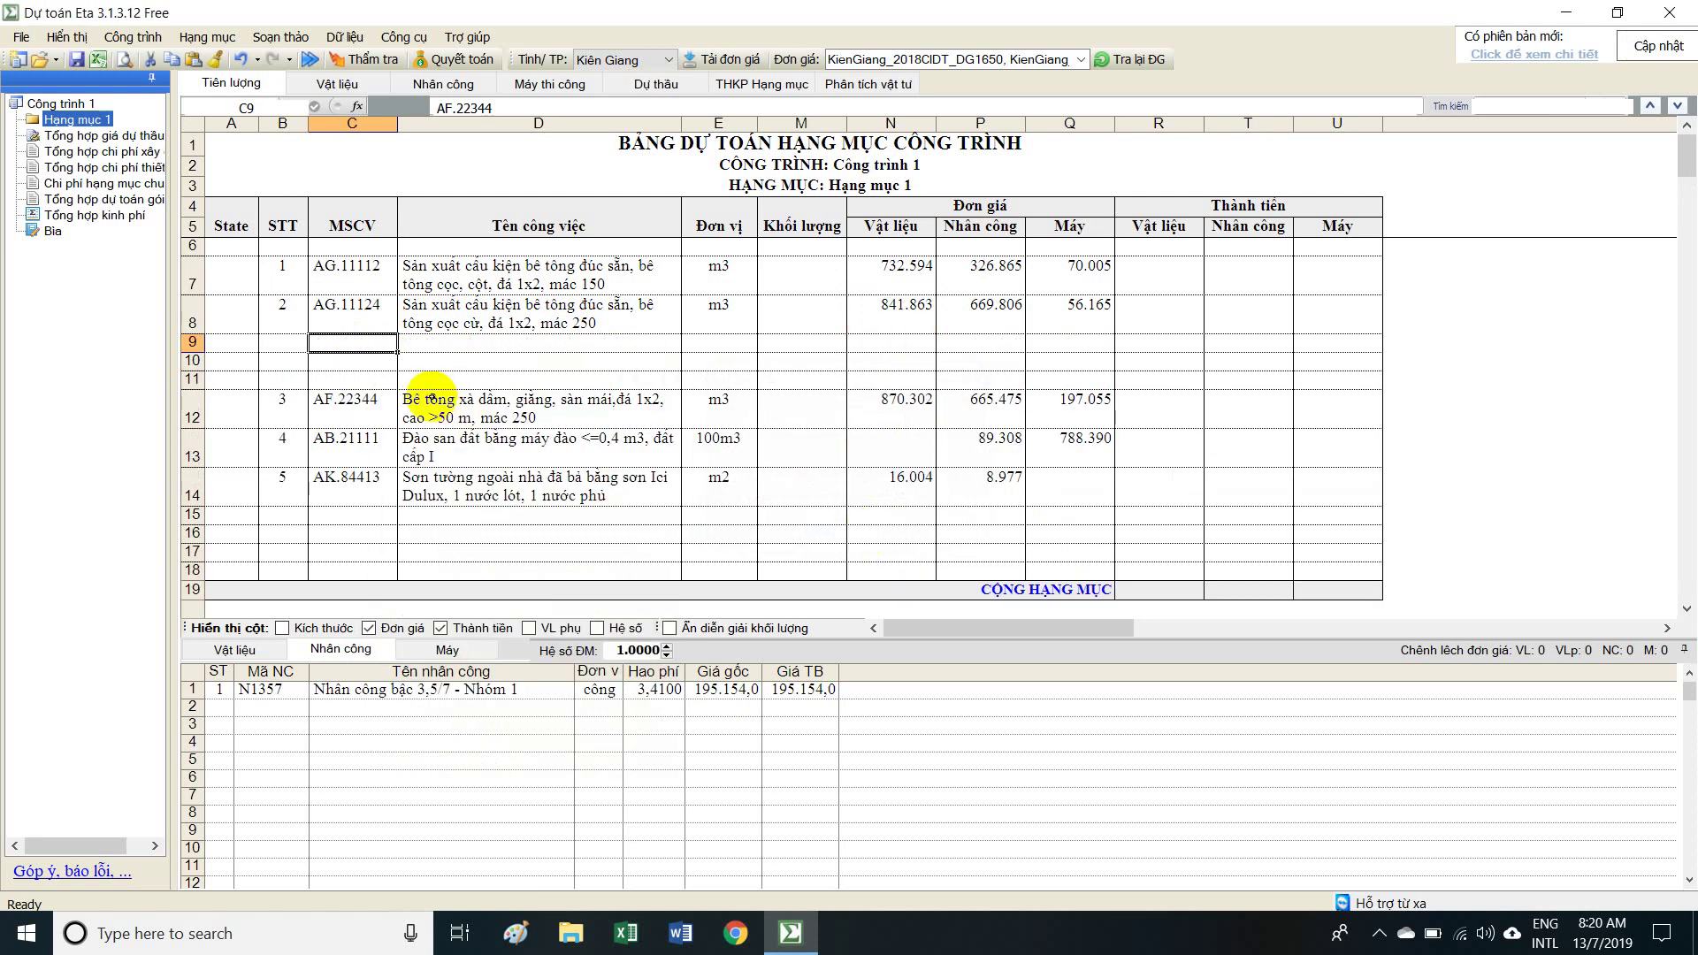
right_click(368, 335)
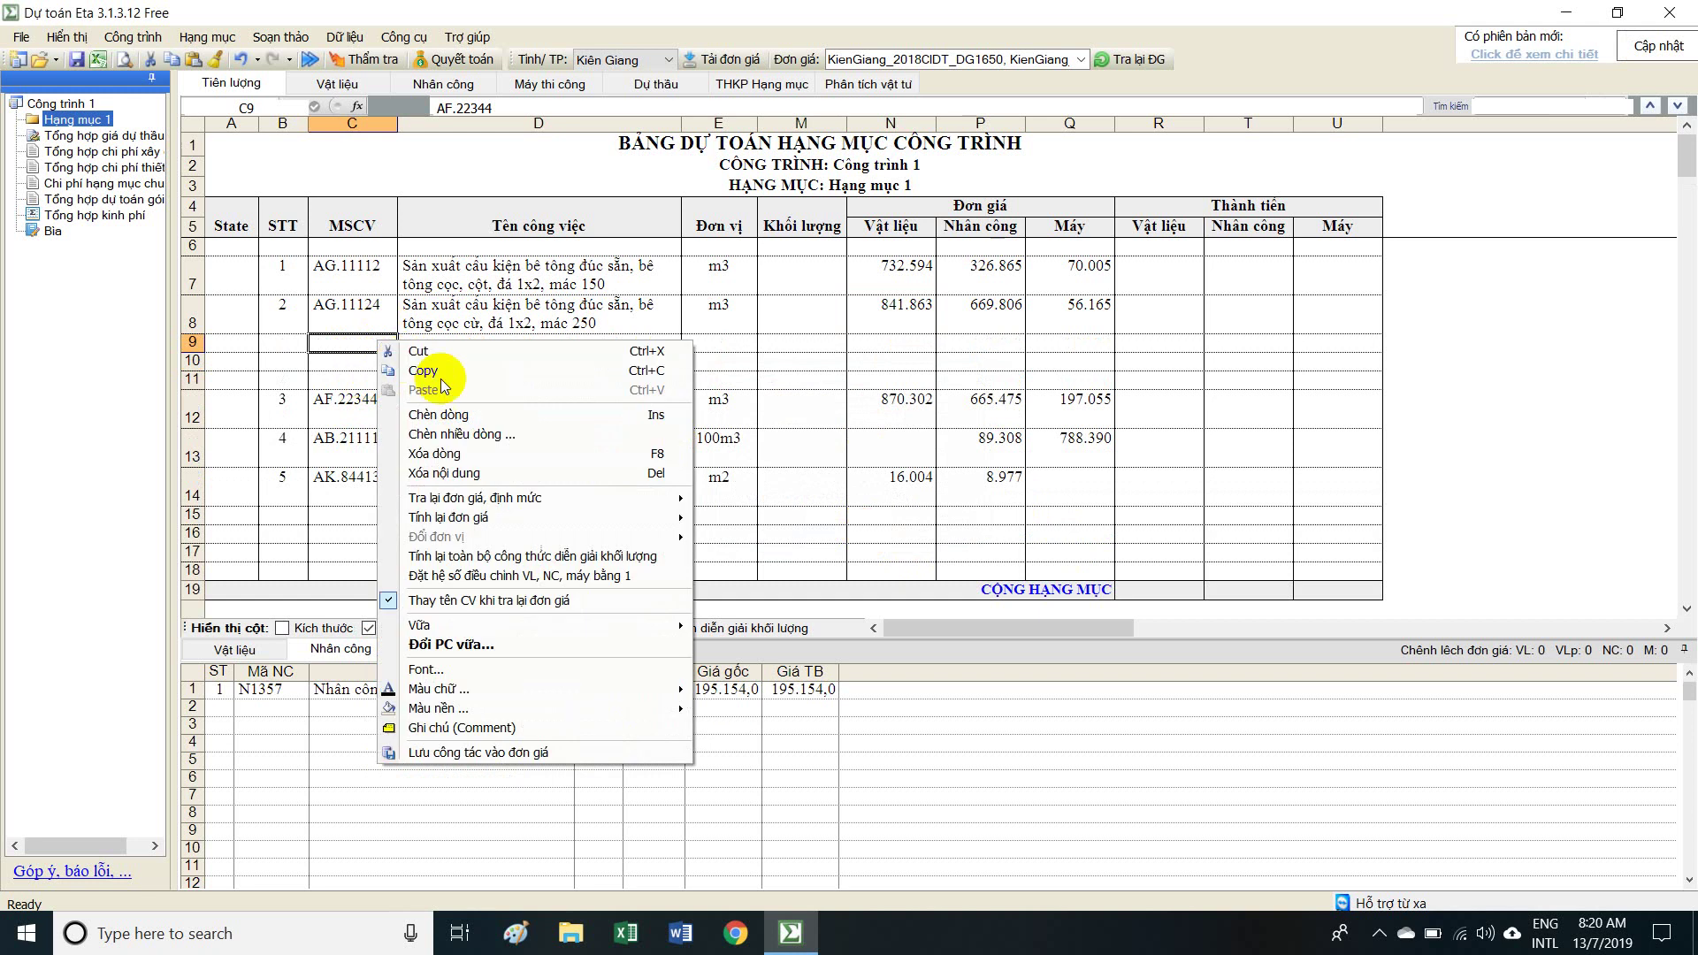
click(473, 429)
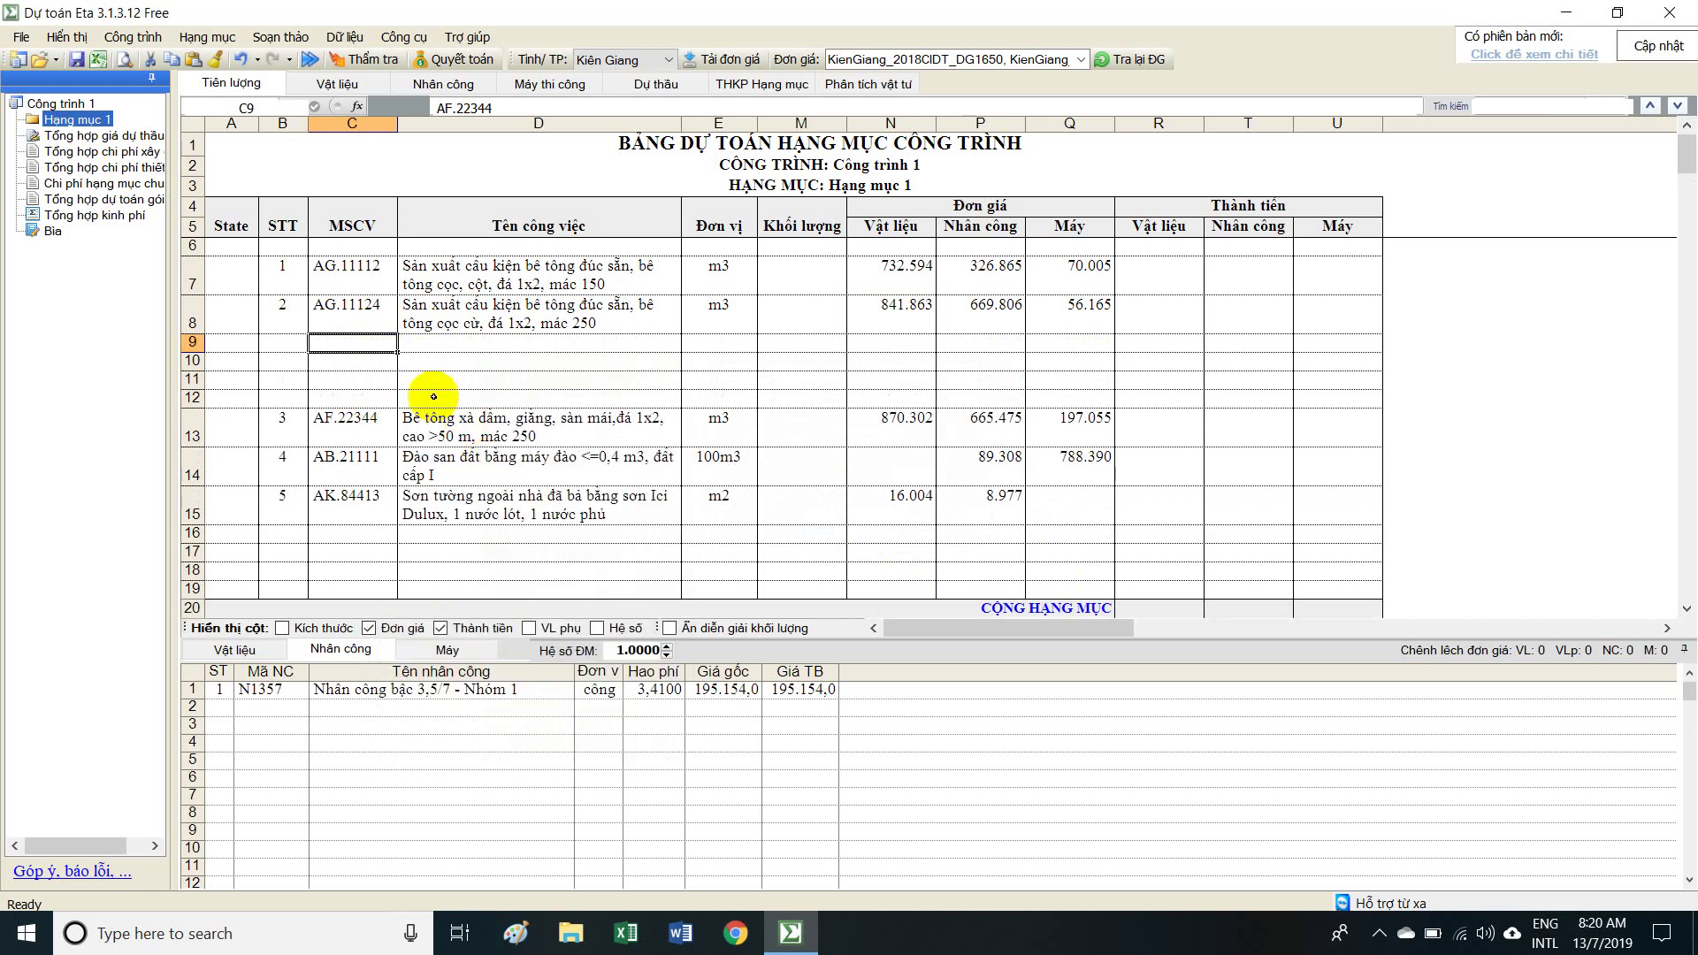
right_click(381, 354)
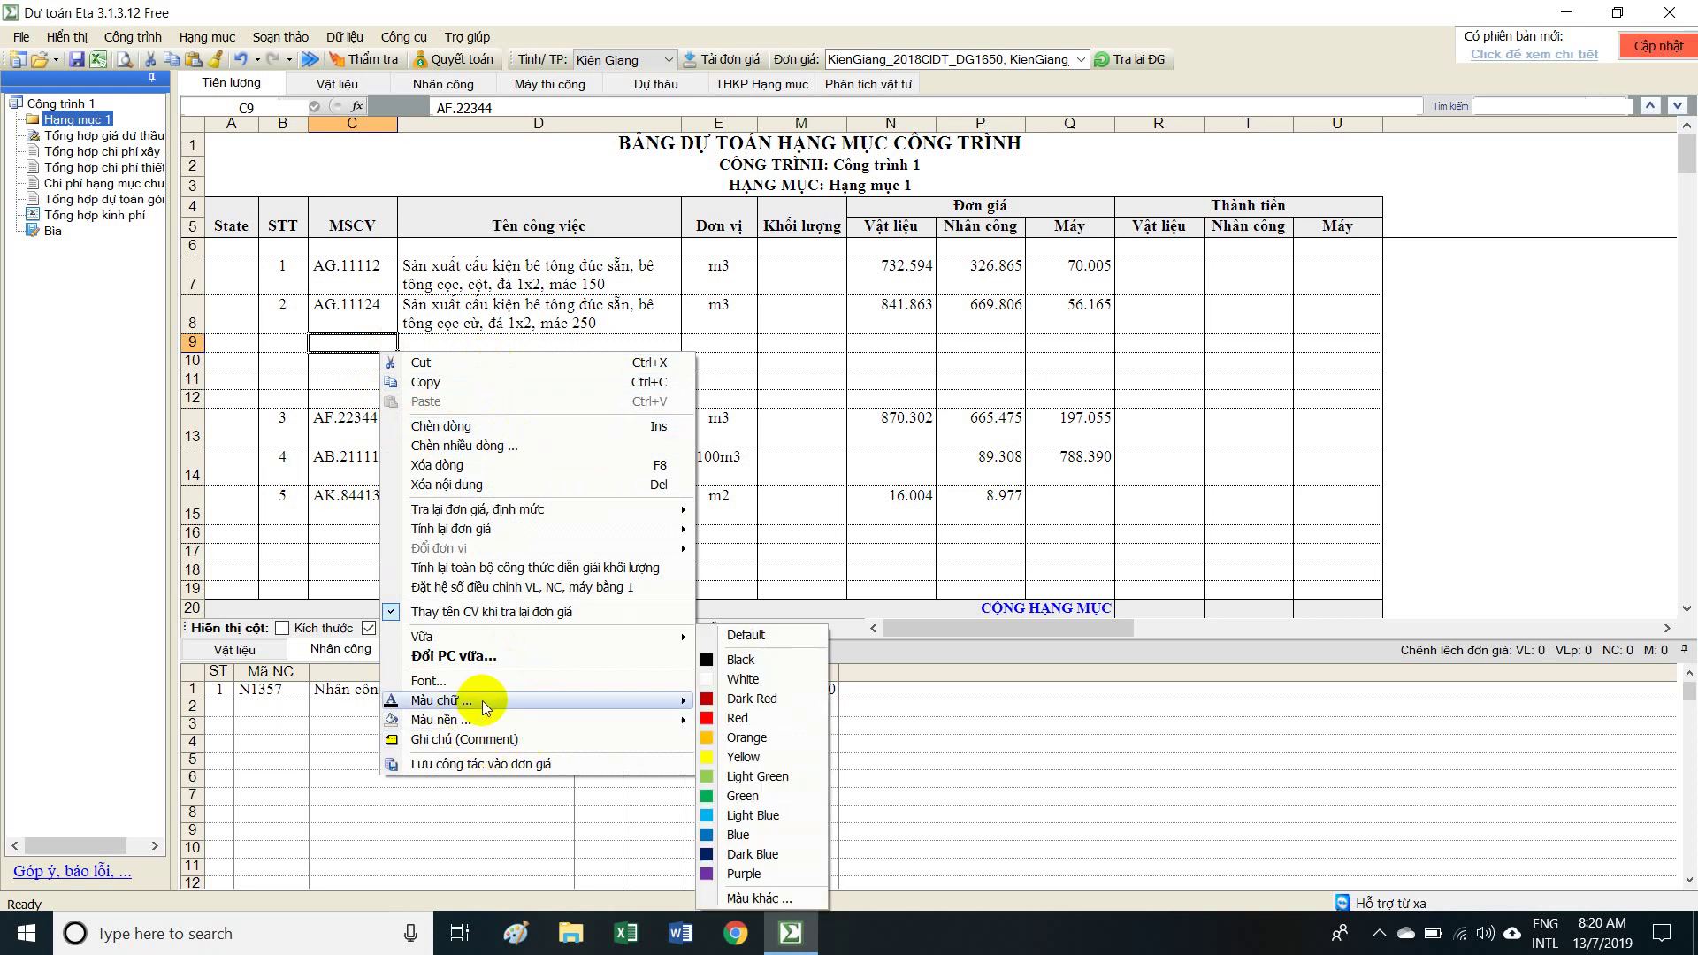
mouse_move(521, 718)
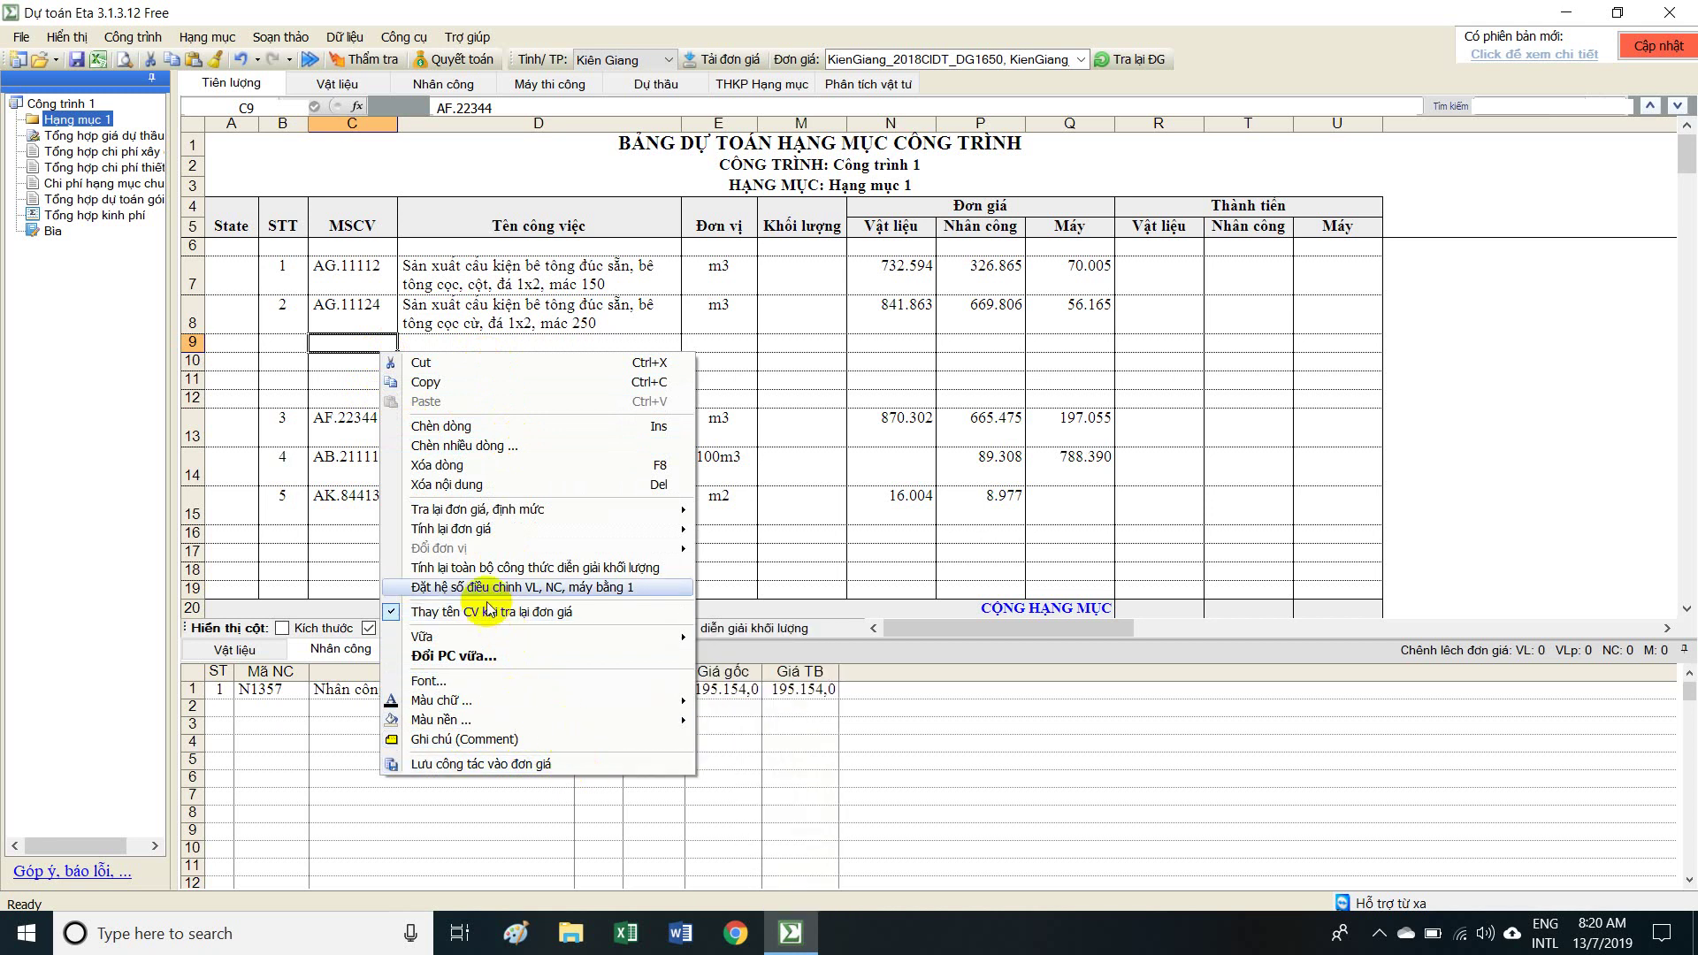
Look up "trát tường" in the MSCV cell of row 9 and add item AK.21112.
click(333, 346)
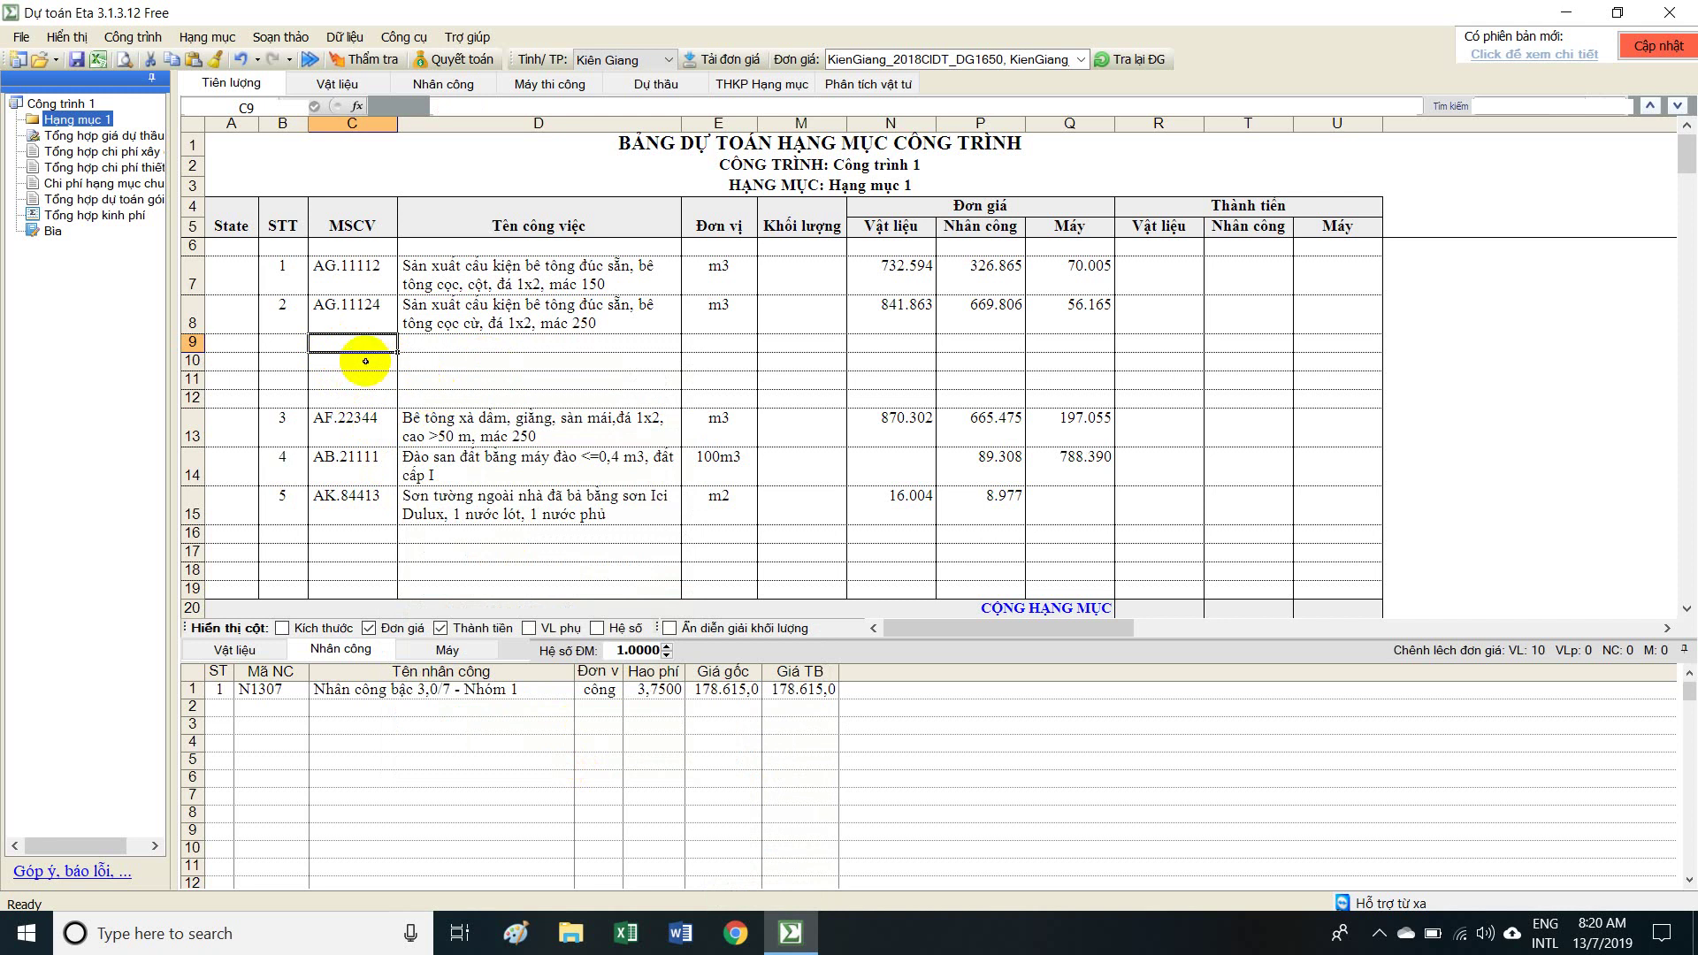
text(trát tư)
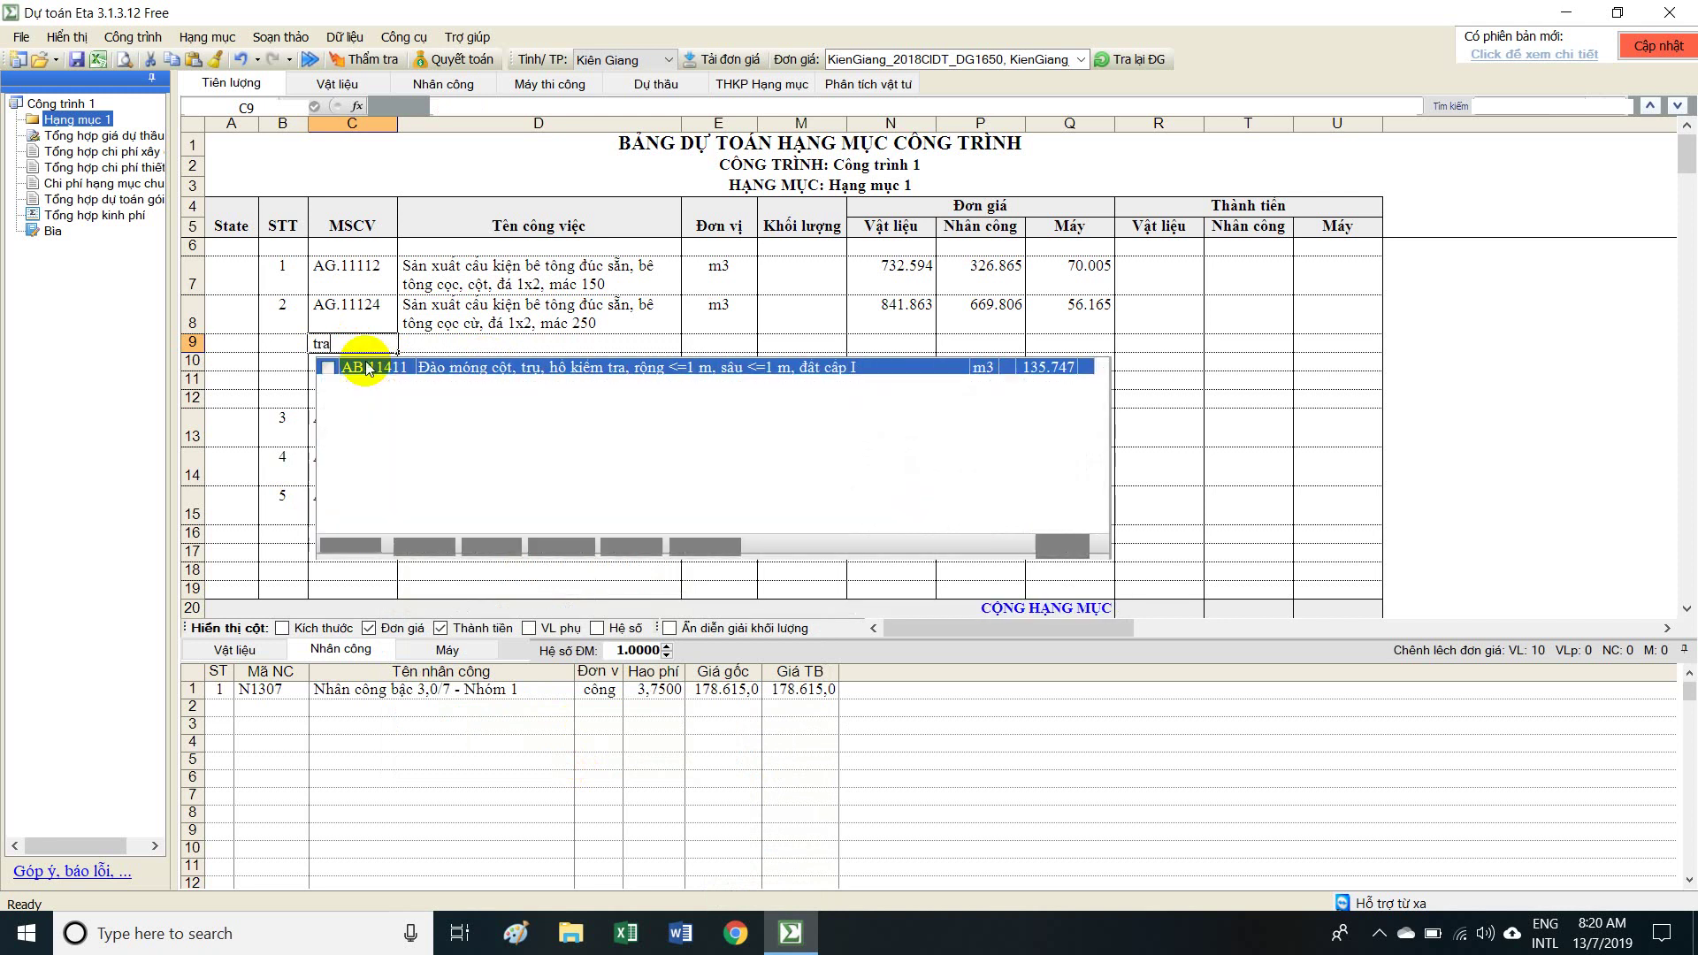
text(ơn)
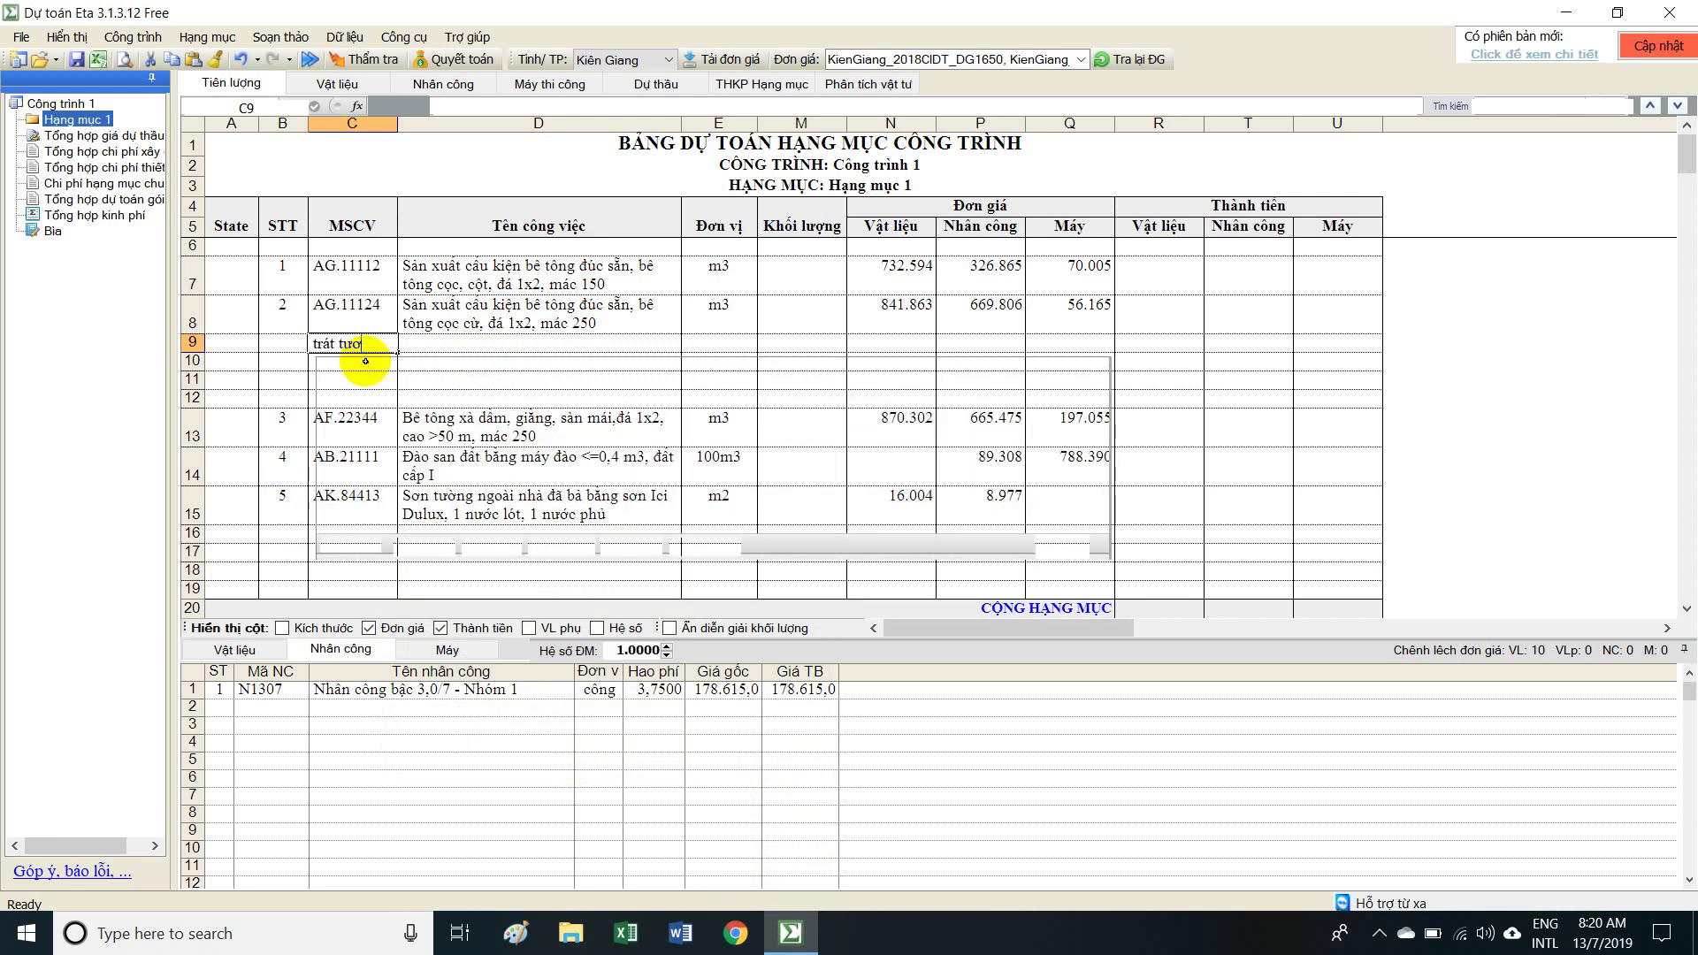
click(406, 362)
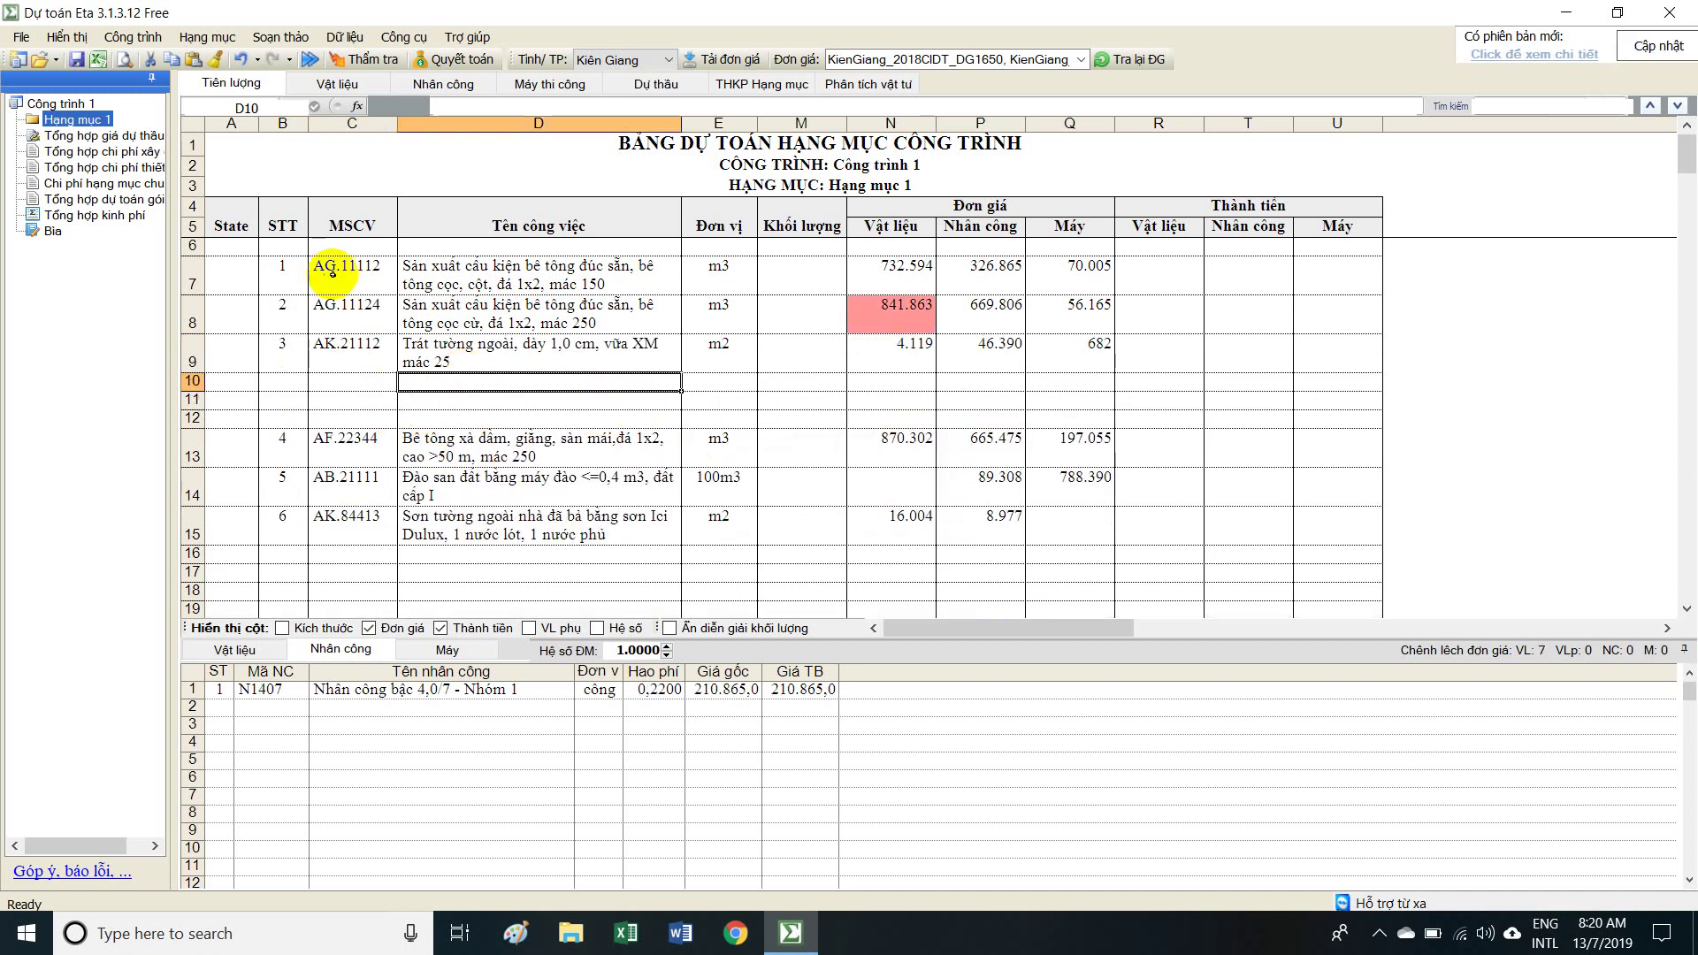
drag(332, 274, 694, 522)
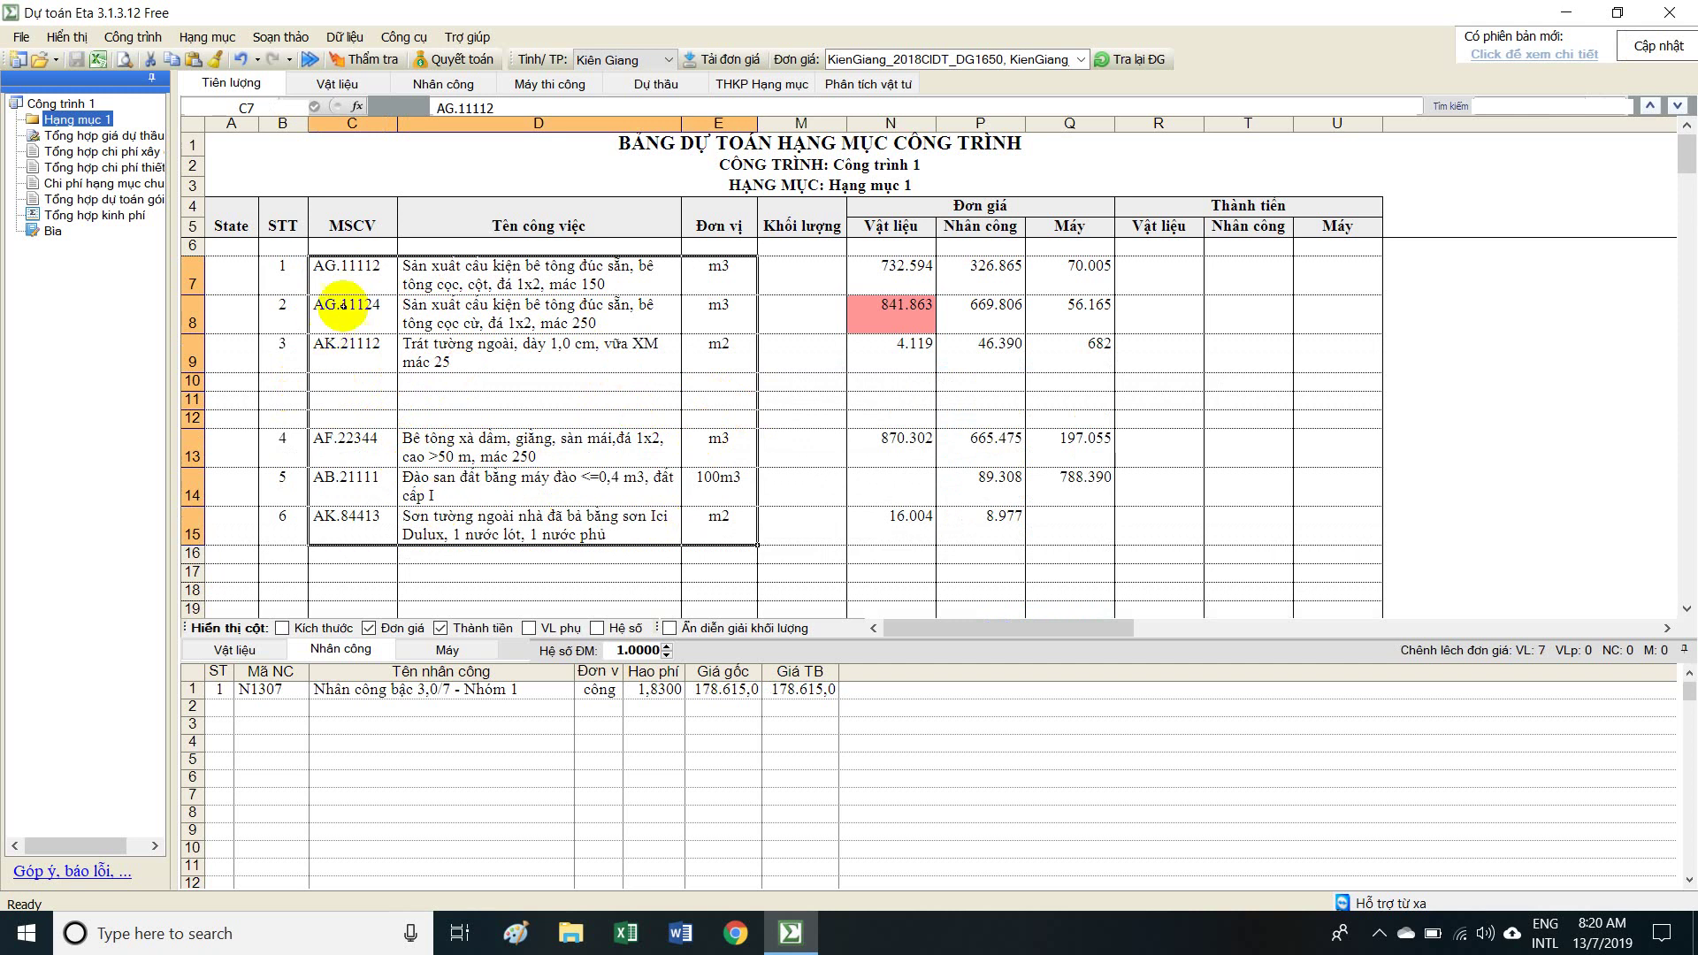
drag(341, 273, 361, 536)
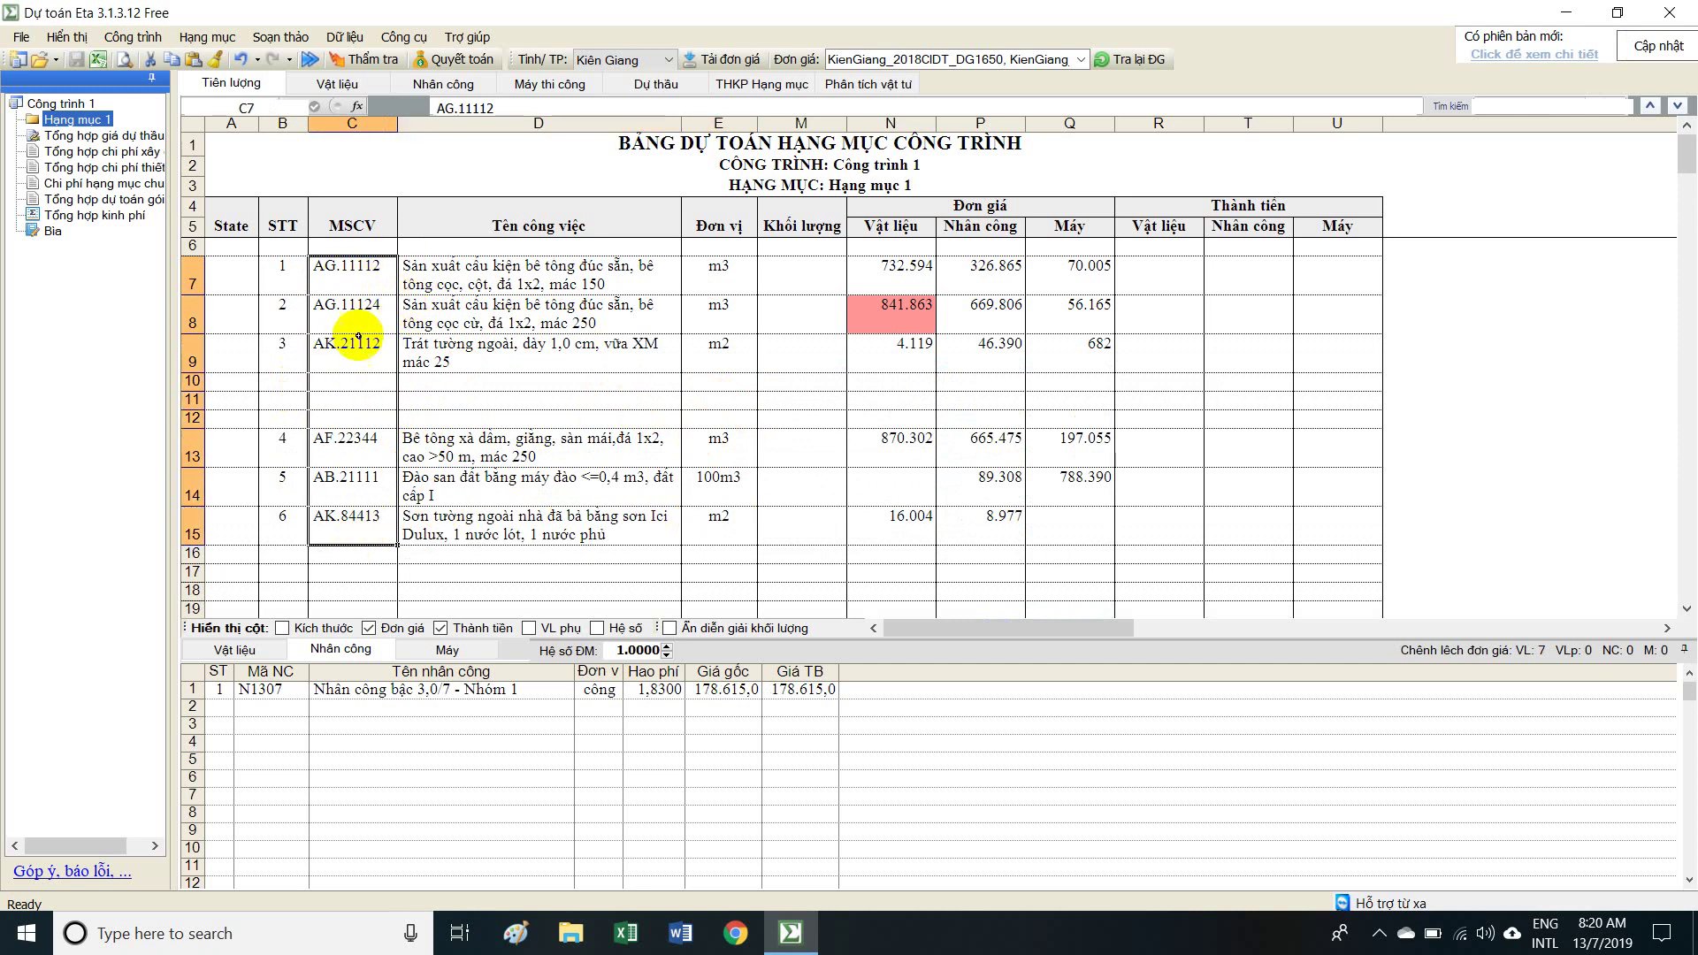
click(352, 347)
click(356, 382)
click(353, 265)
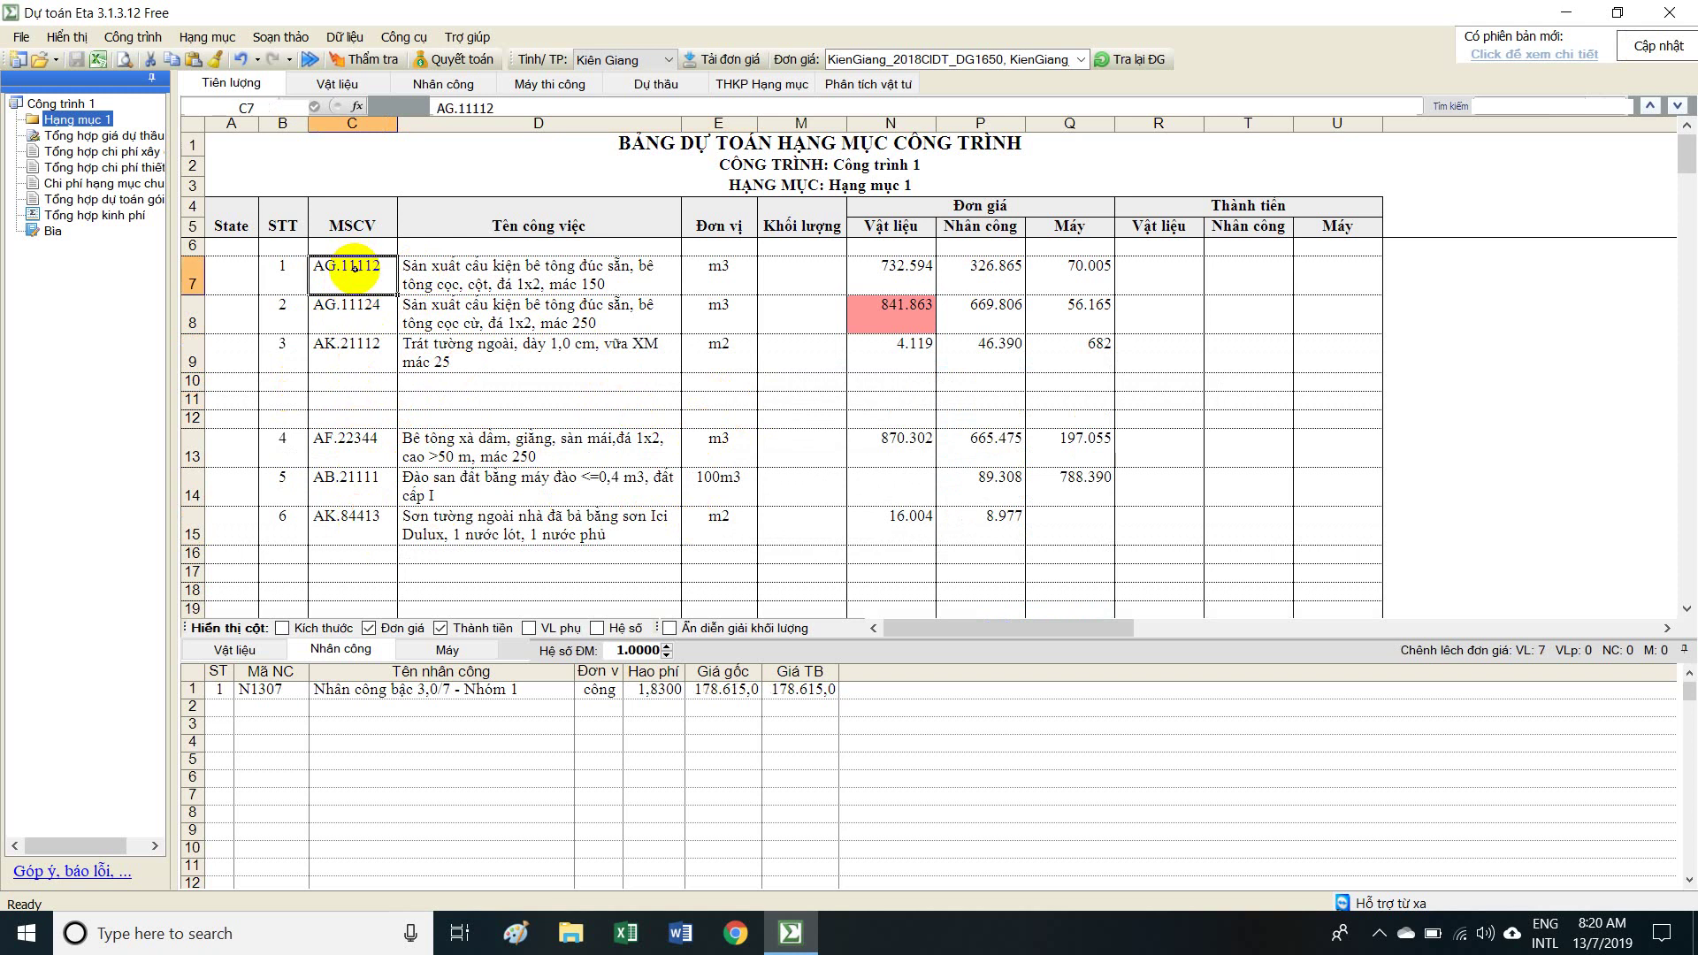
click(349, 400)
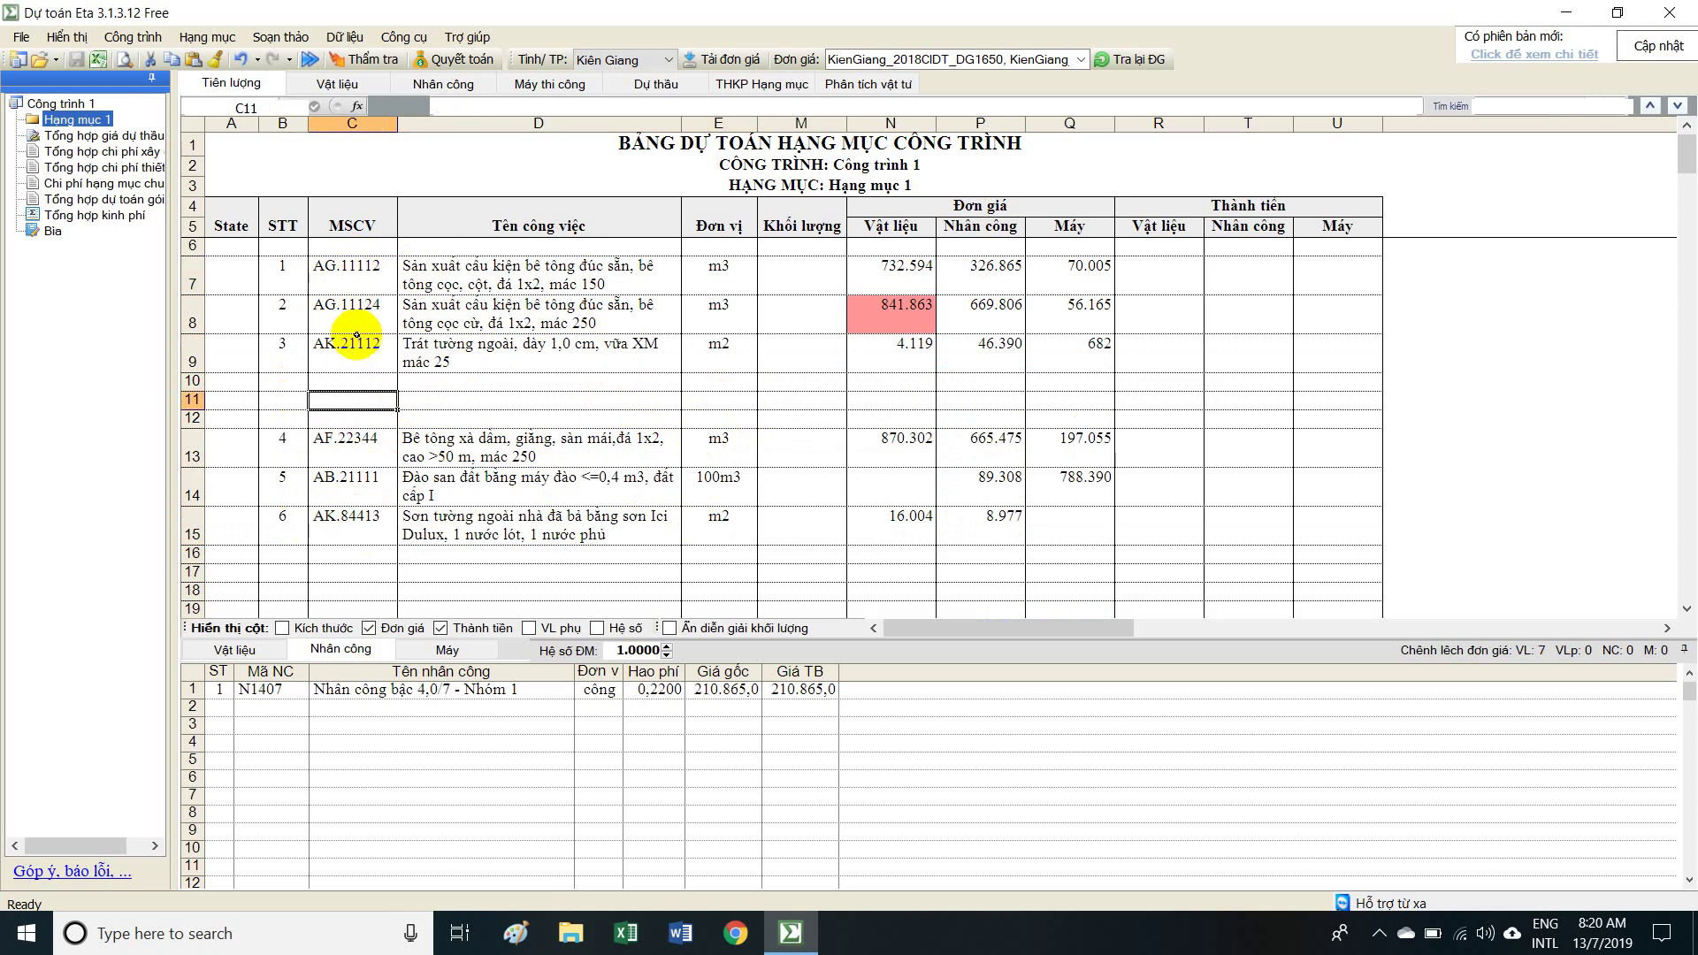
click(351, 394)
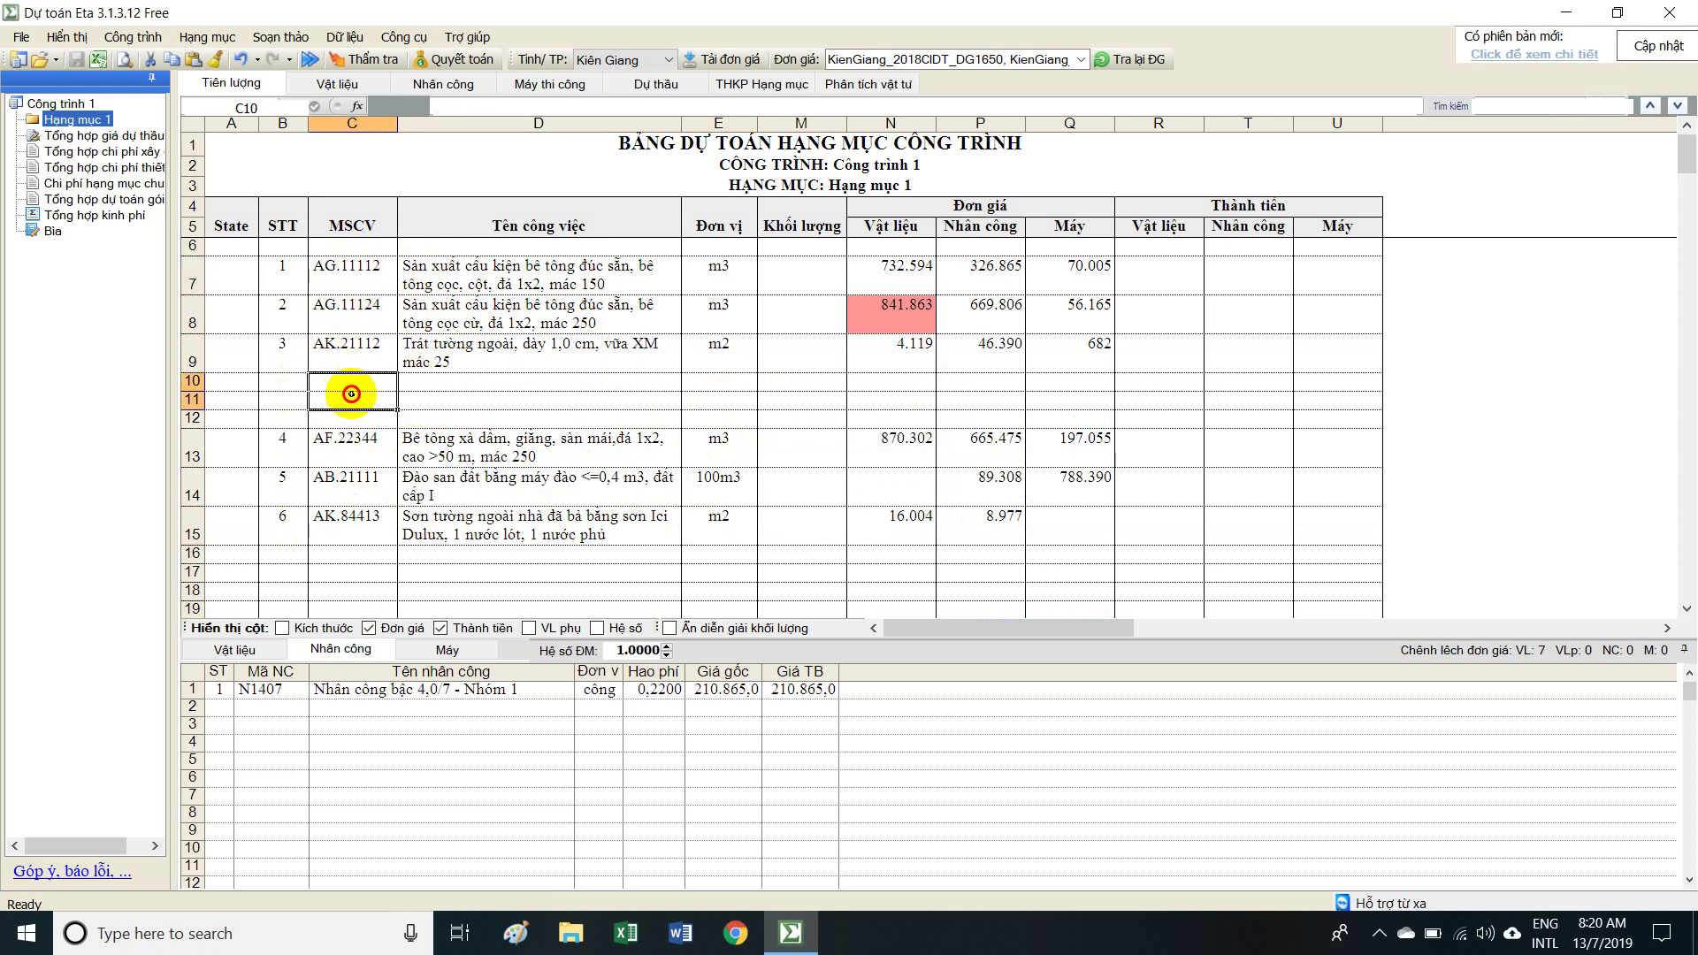
Open the full work item lookup from the empty MSCV cell of row 10, browse its list, and close it without choosing an item.
click(354, 385)
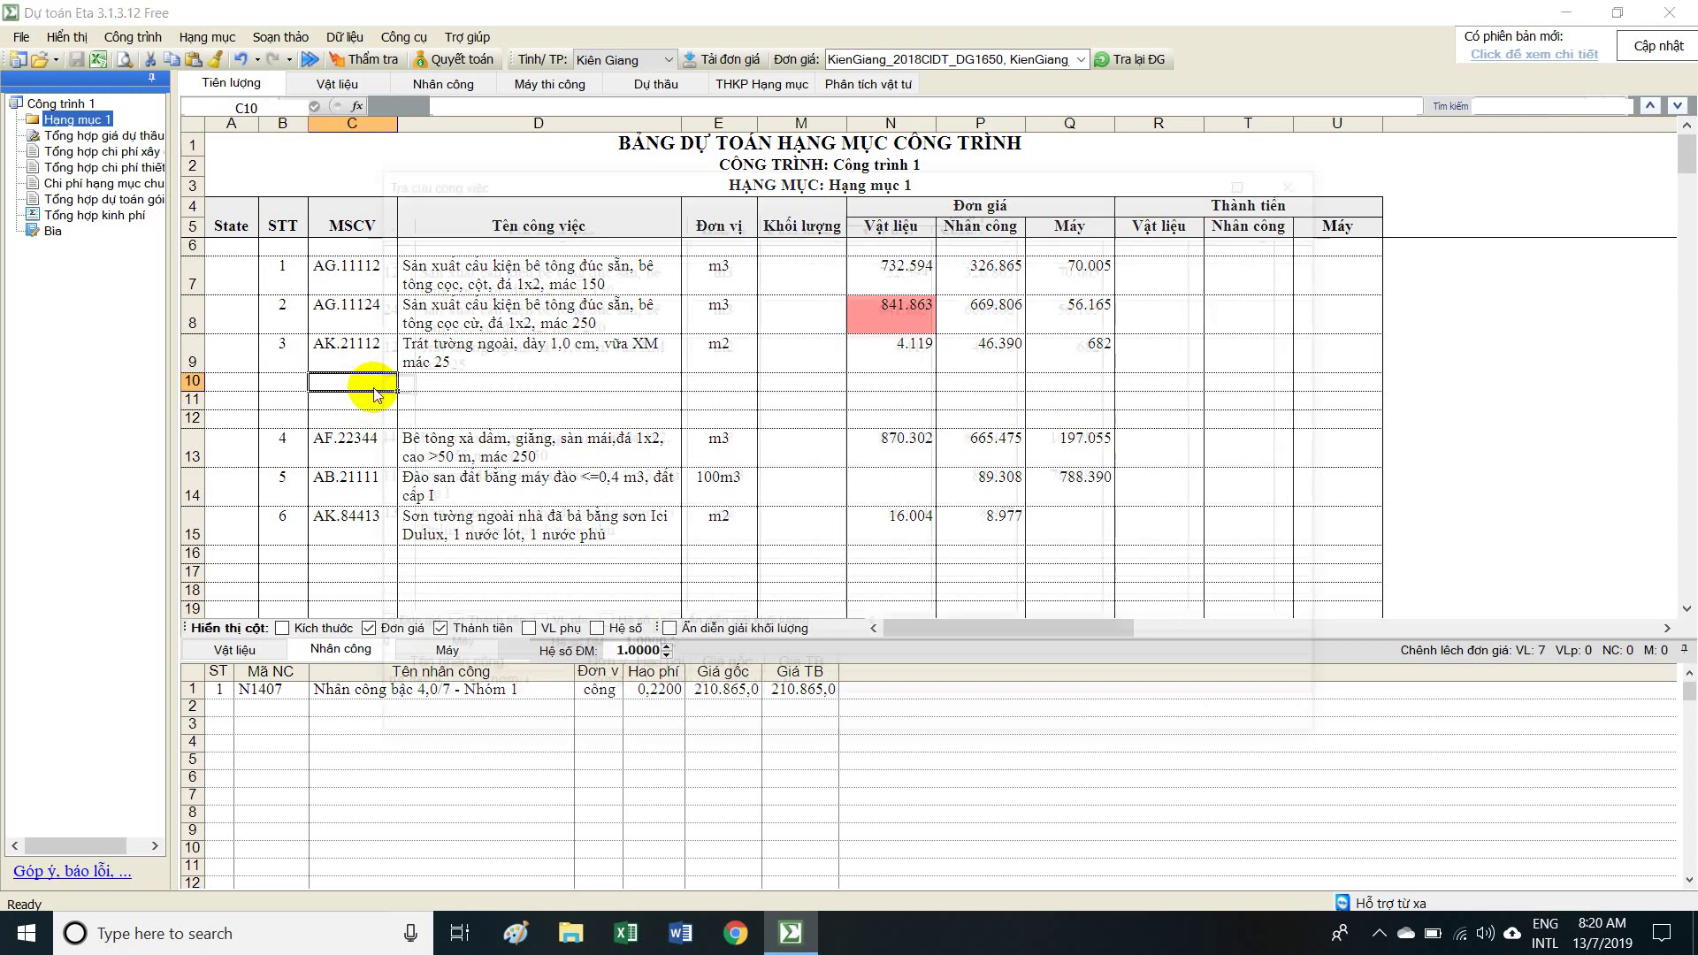
double_click(372, 386)
click(775, 338)
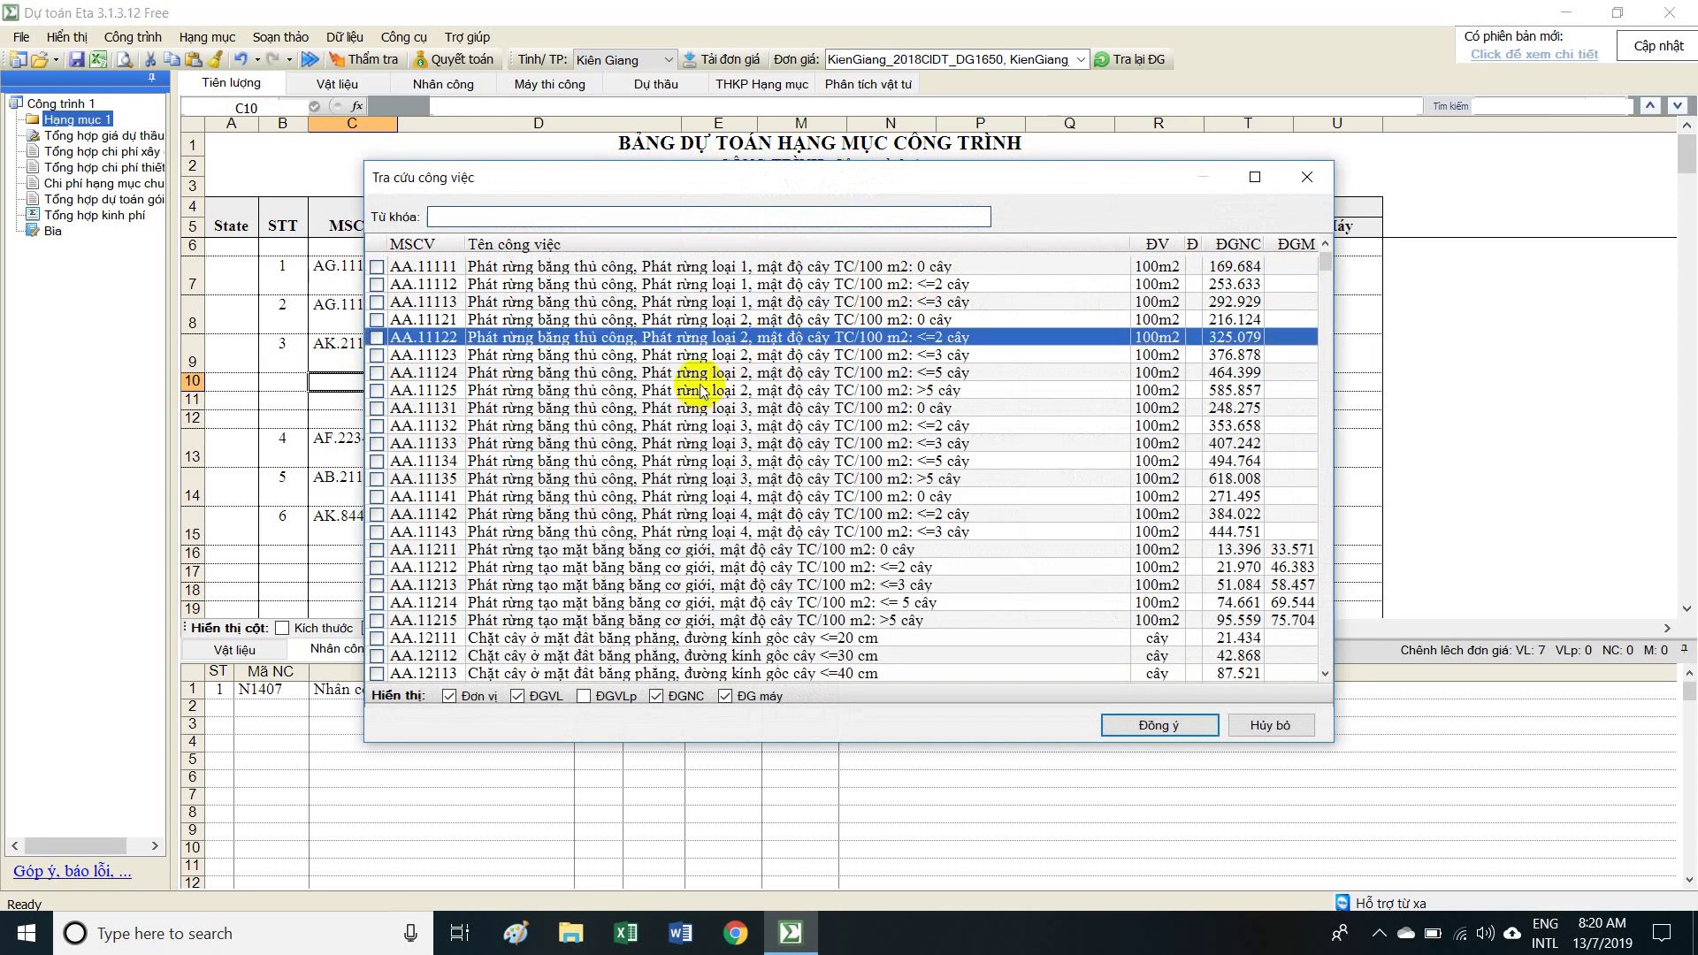
scroll(776, 343, down, 20)
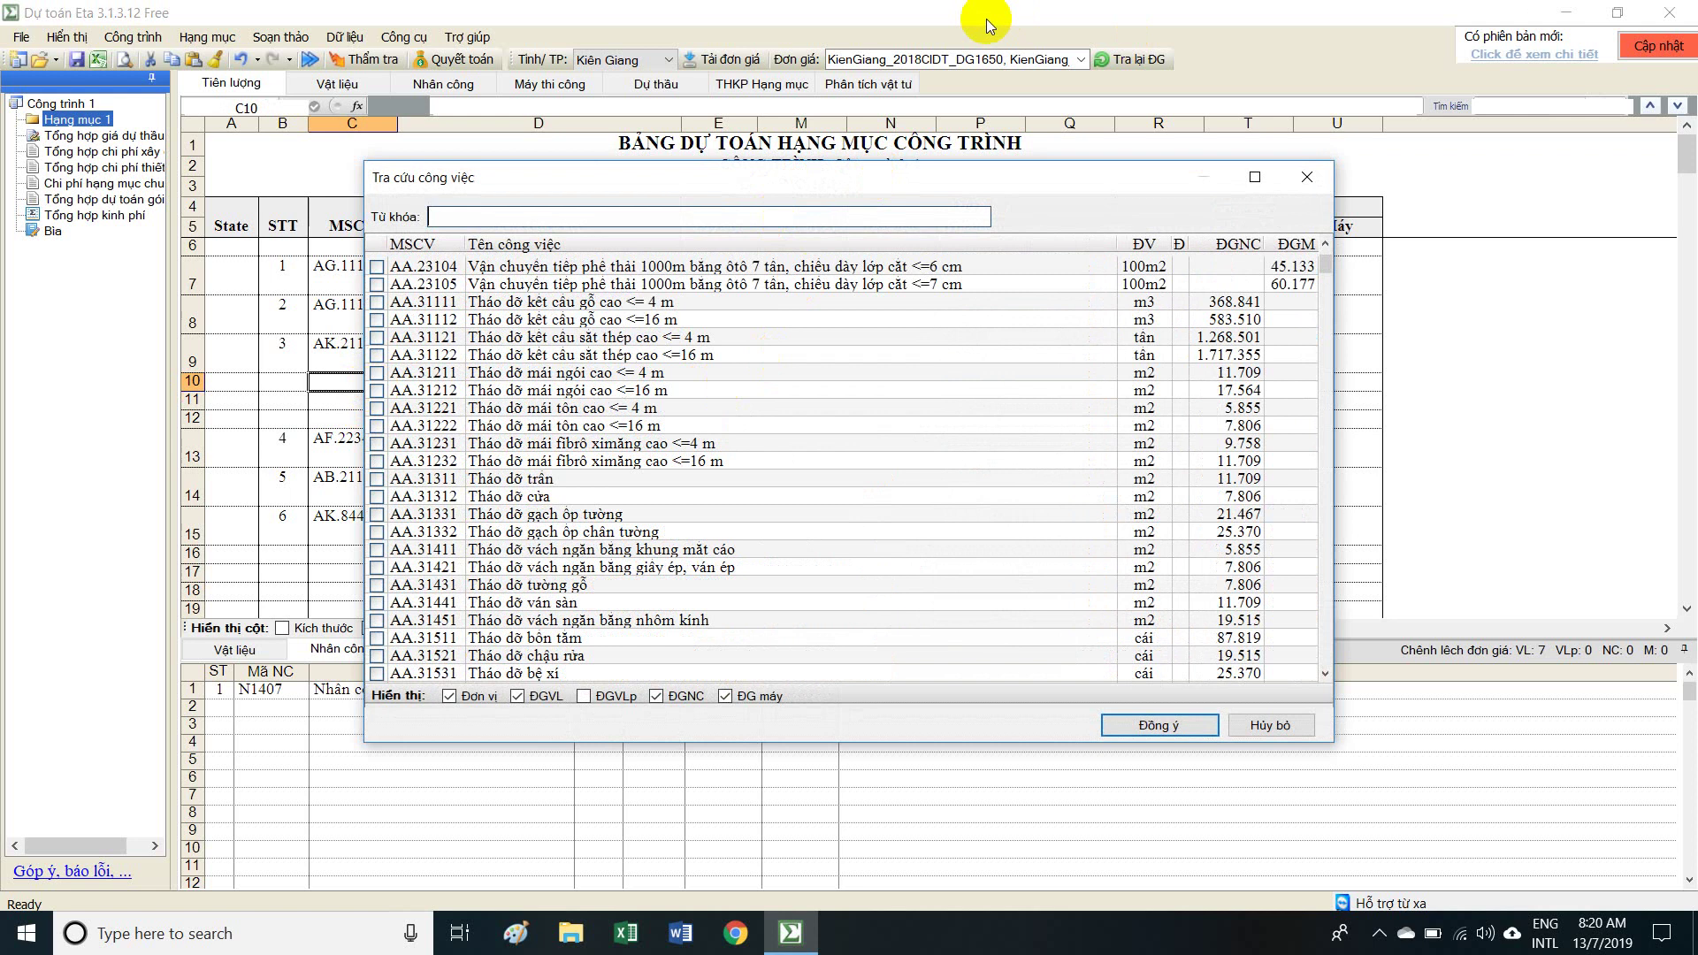
scroll(689, 407, down, 20)
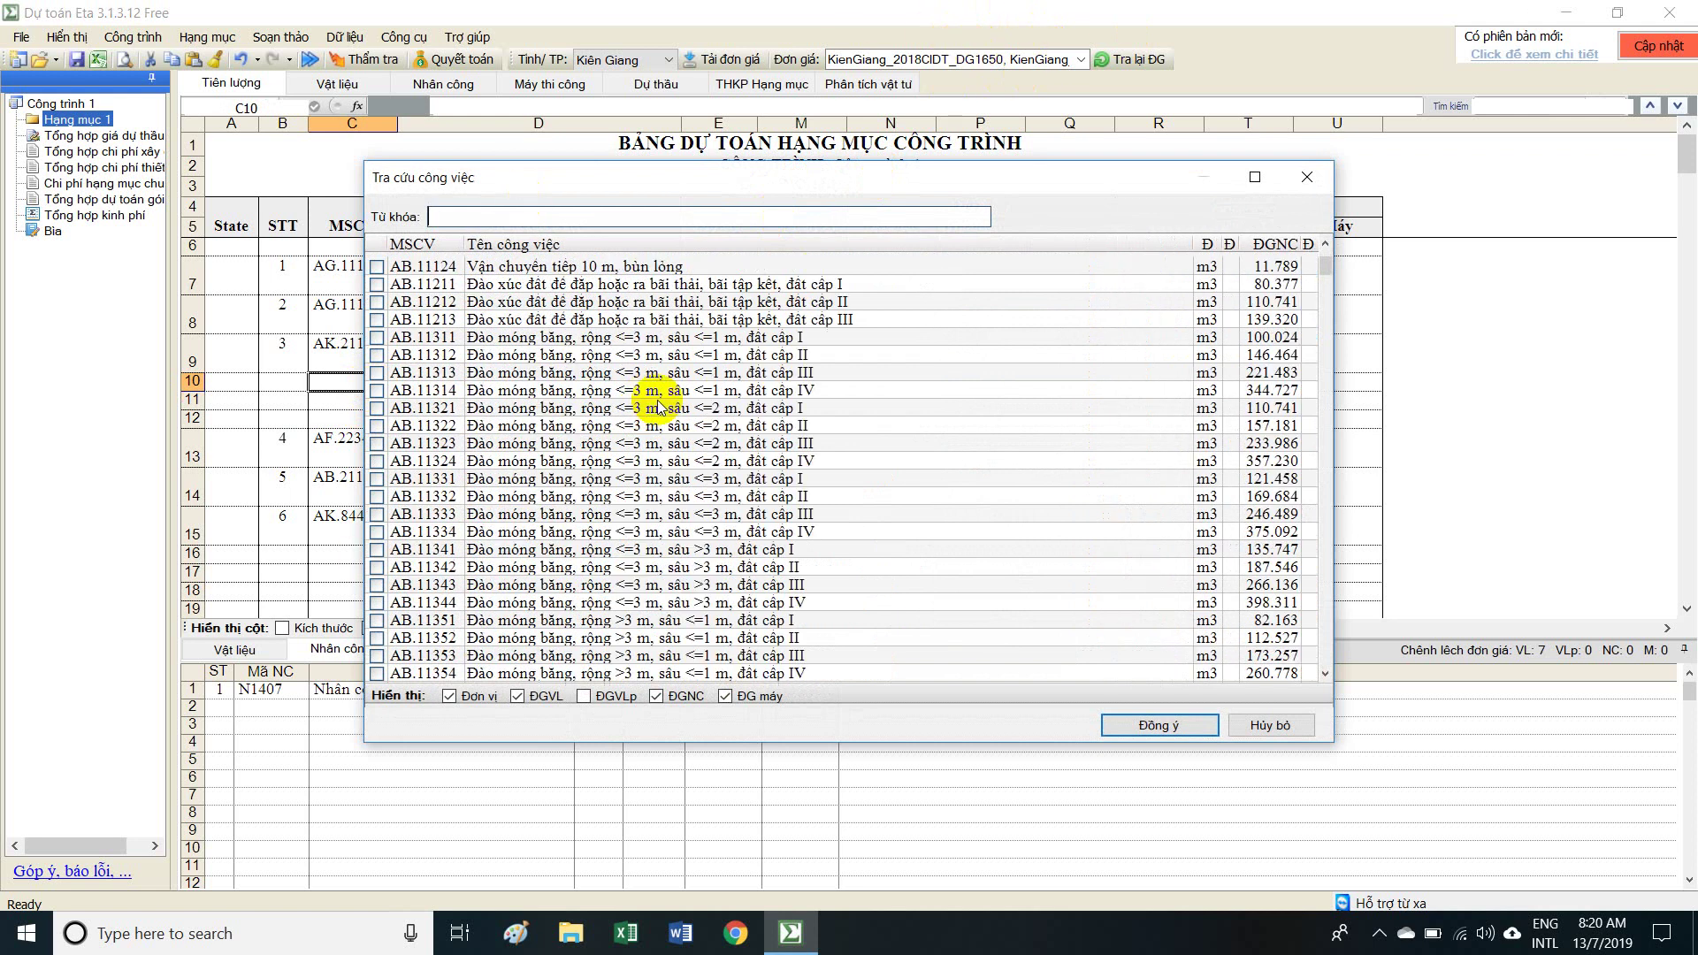
scroll(845, 458, down, 15)
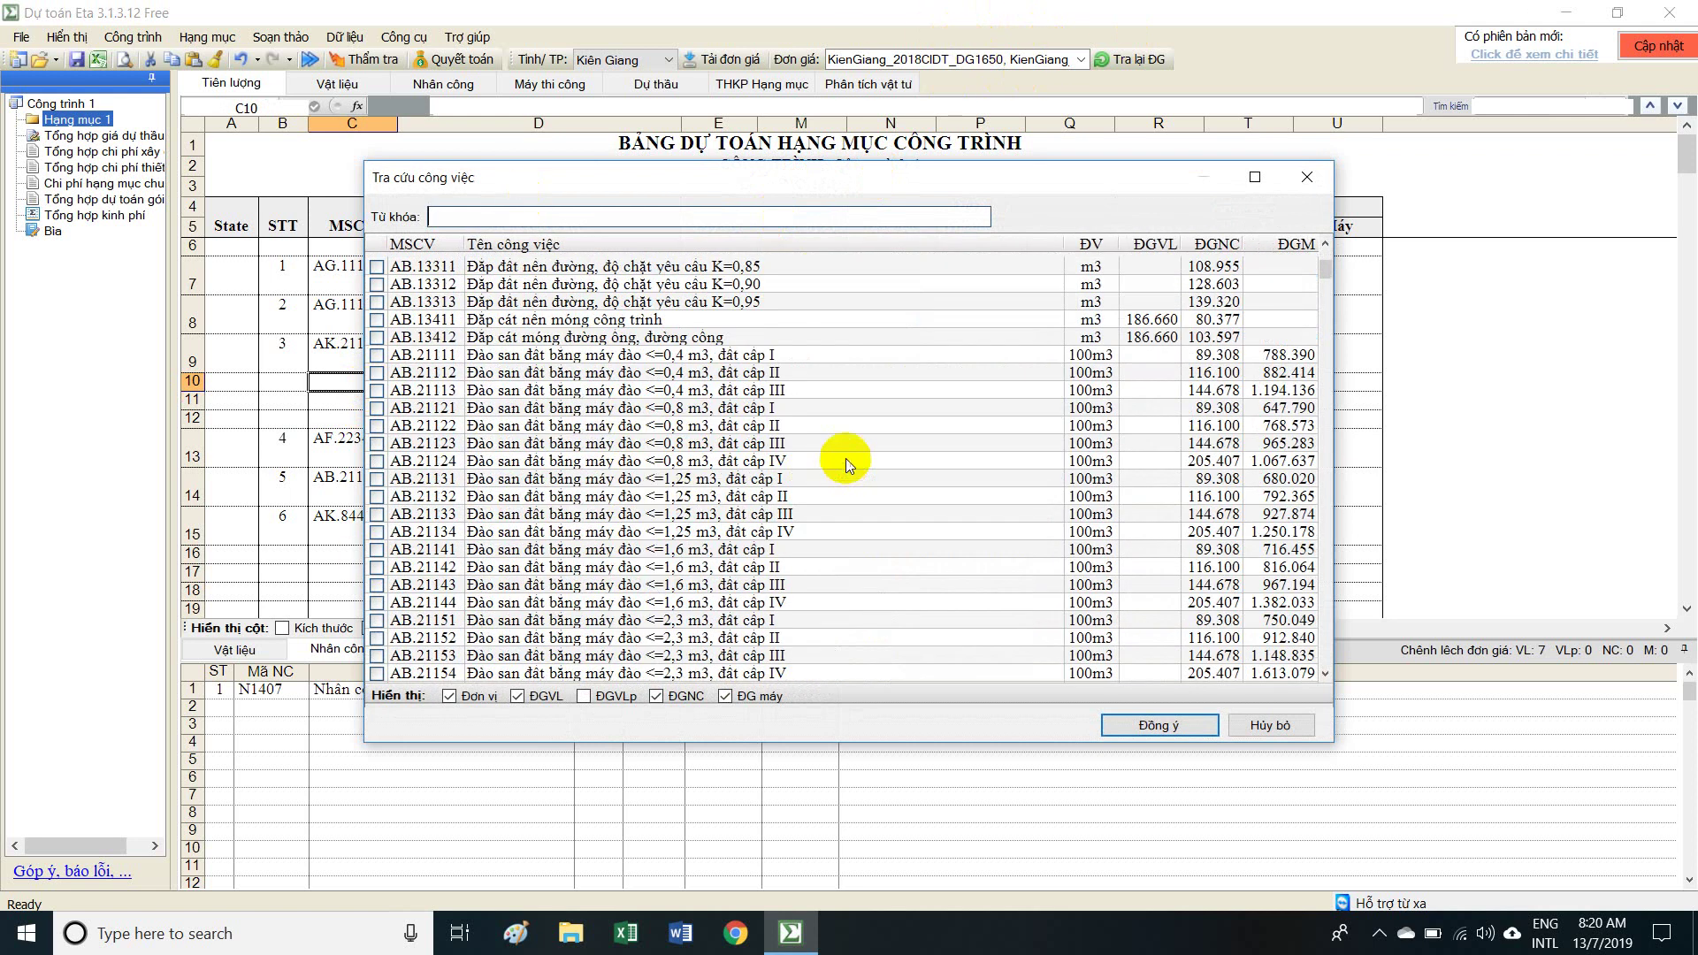
scroll(831, 433, down, 3)
scroll(837, 442, down, 10)
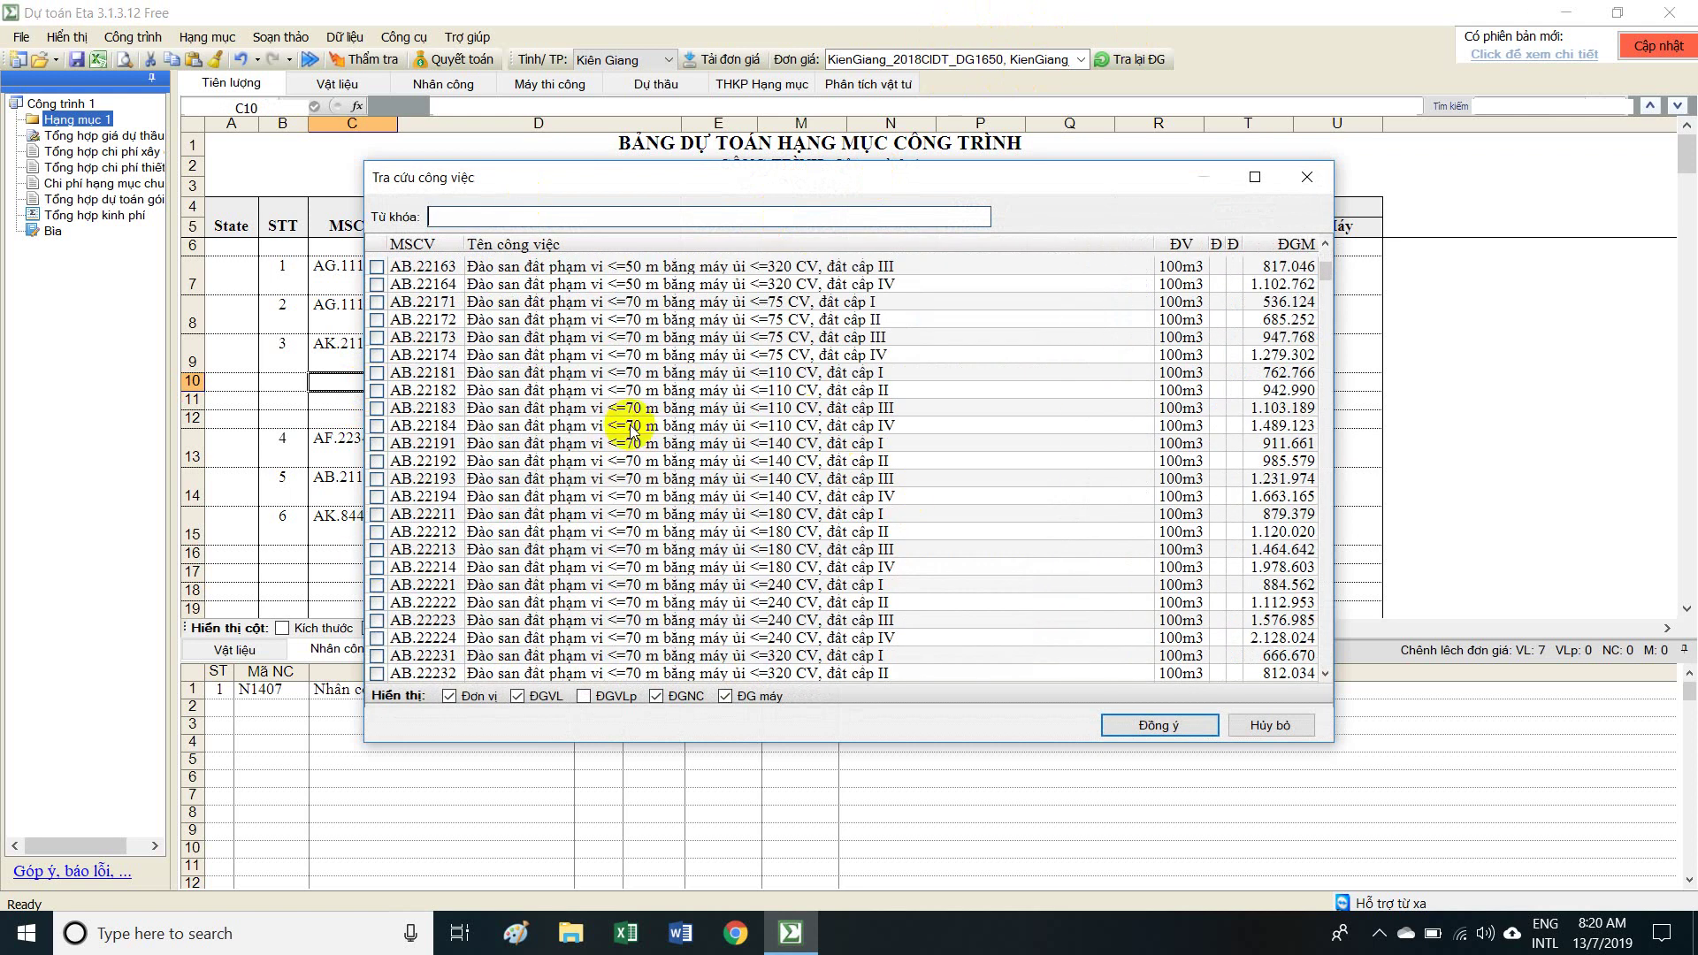
click(1309, 180)
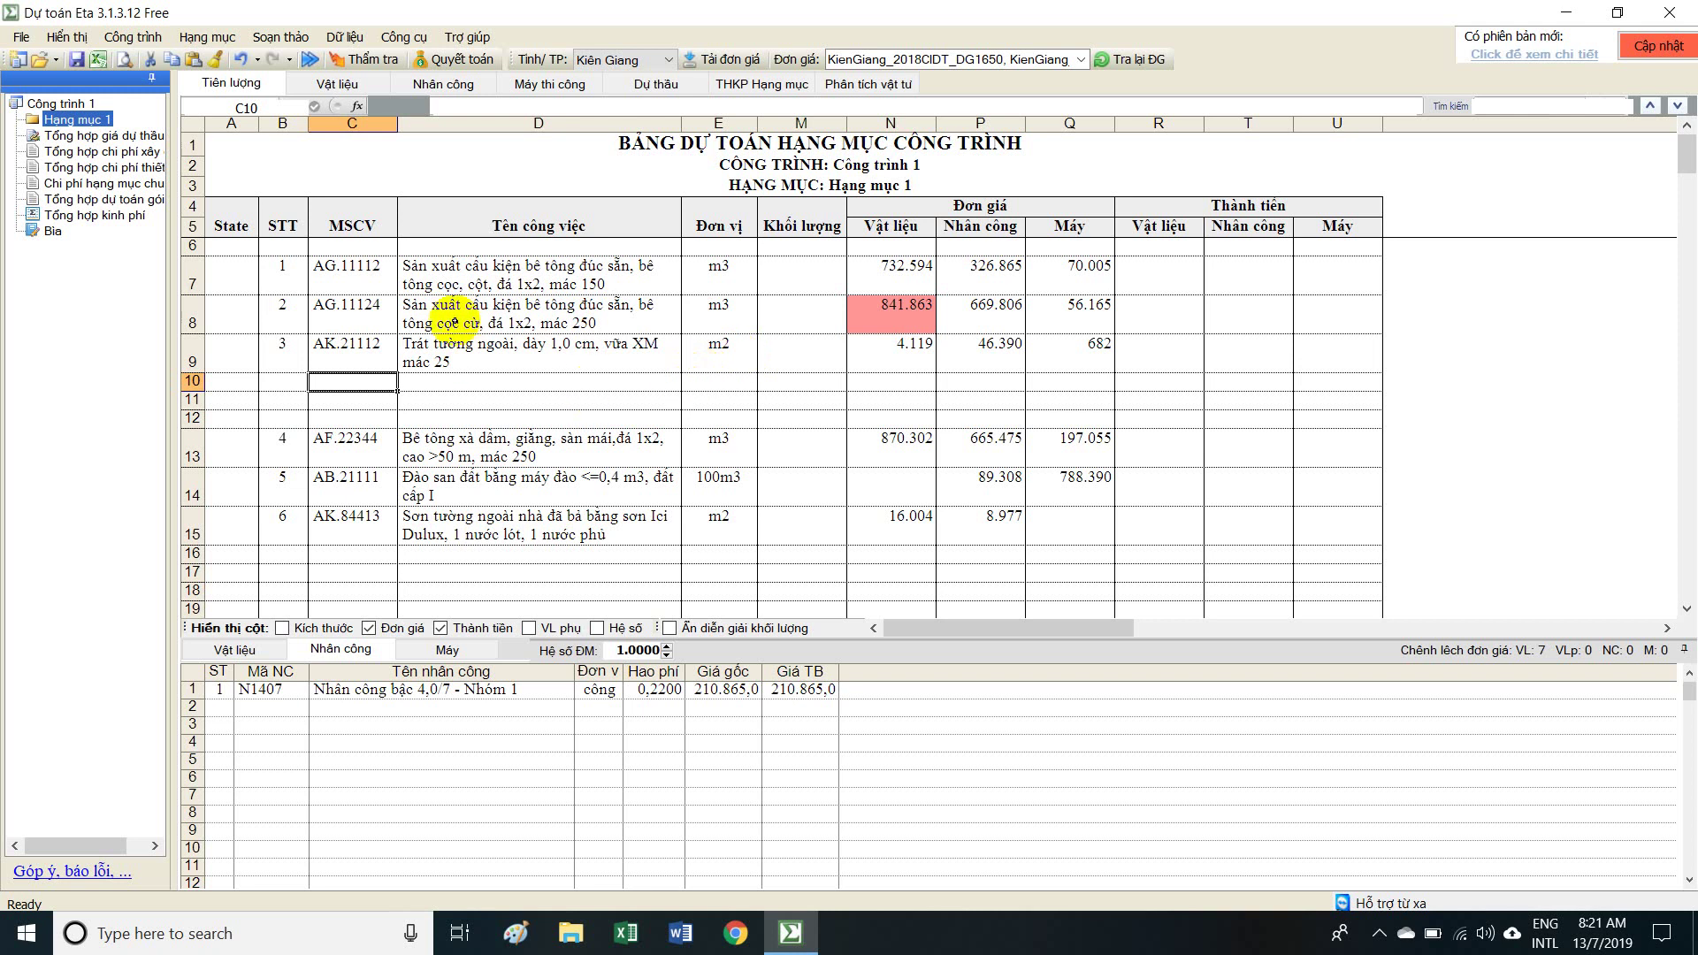
Enter a Khối lượng of 2 for both precast concrete items, AG.11112 and AG.11124.
drag(375, 268, 655, 522)
click(806, 278)
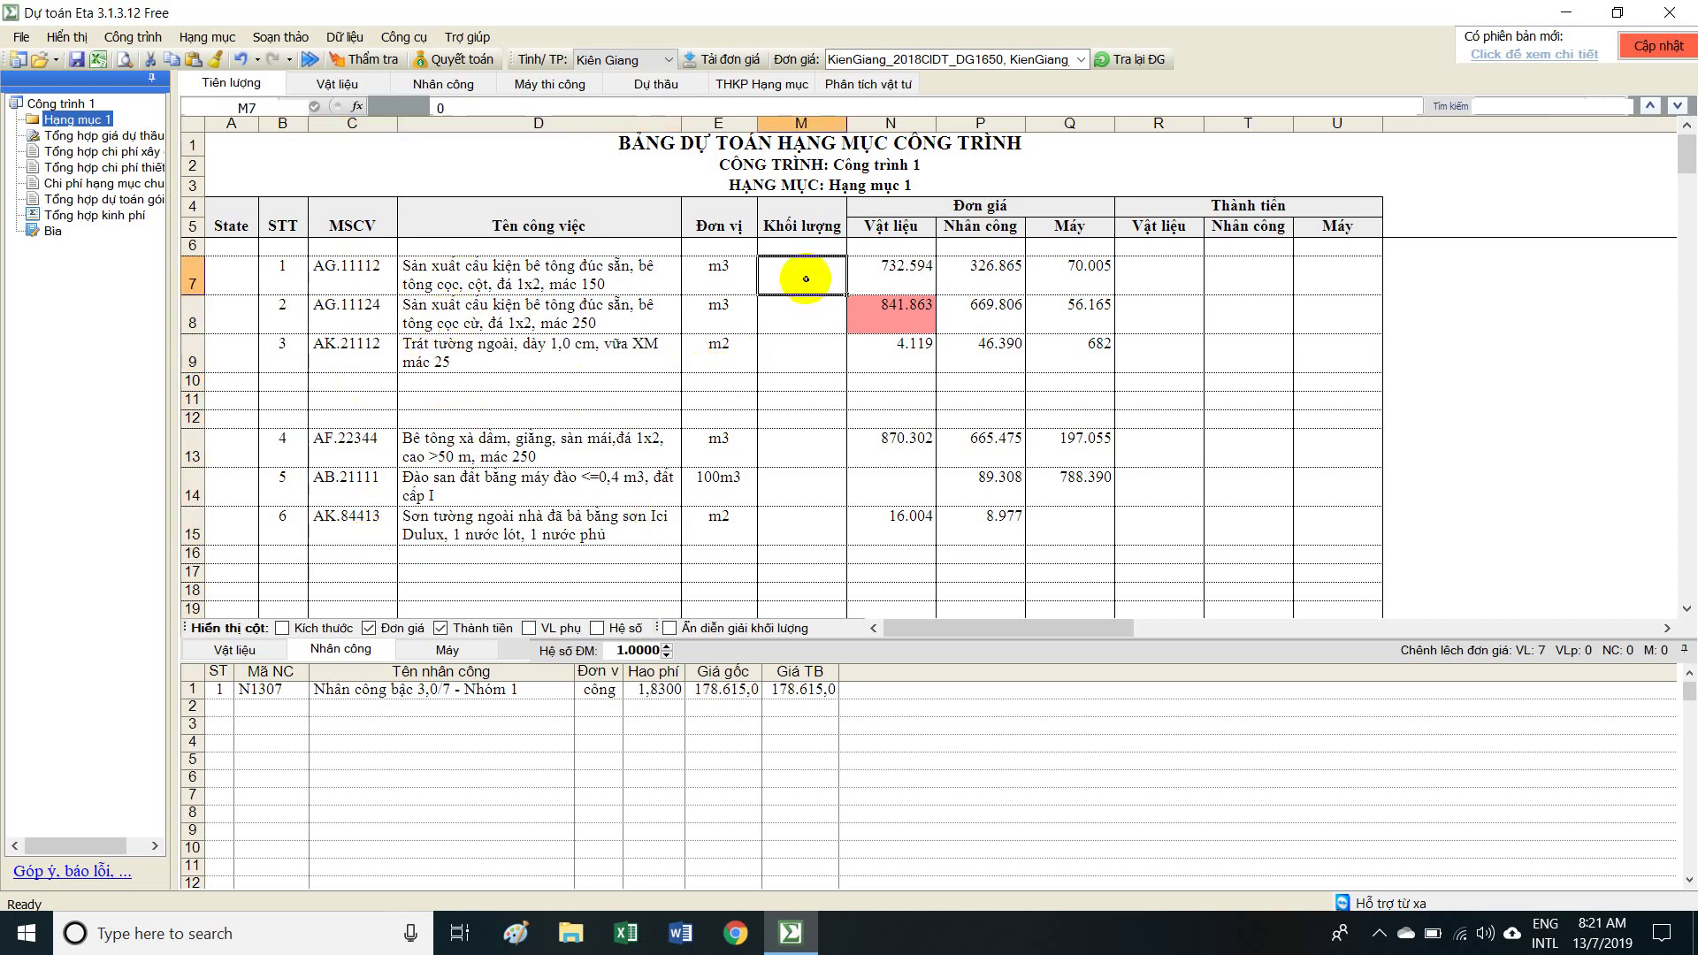
text(2)
click(809, 314)
text(2)
click(824, 354)
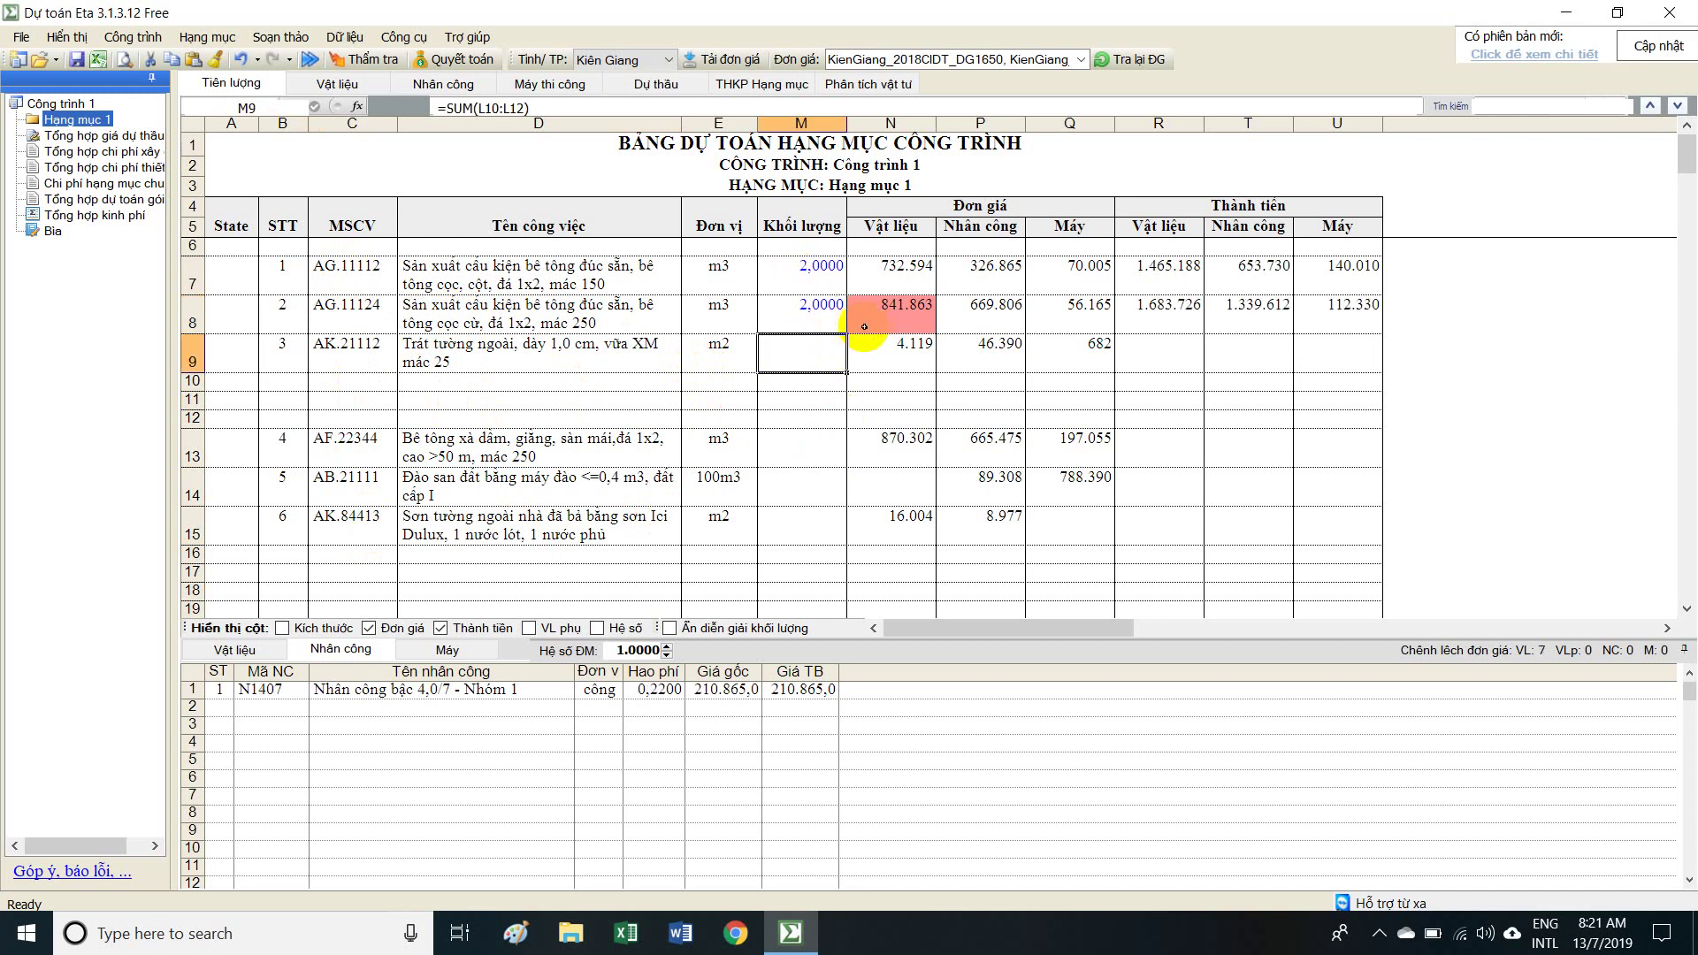
Set the Khối lượng of item AG.11112 to 23.
drag(818, 261, 818, 329)
click(814, 270)
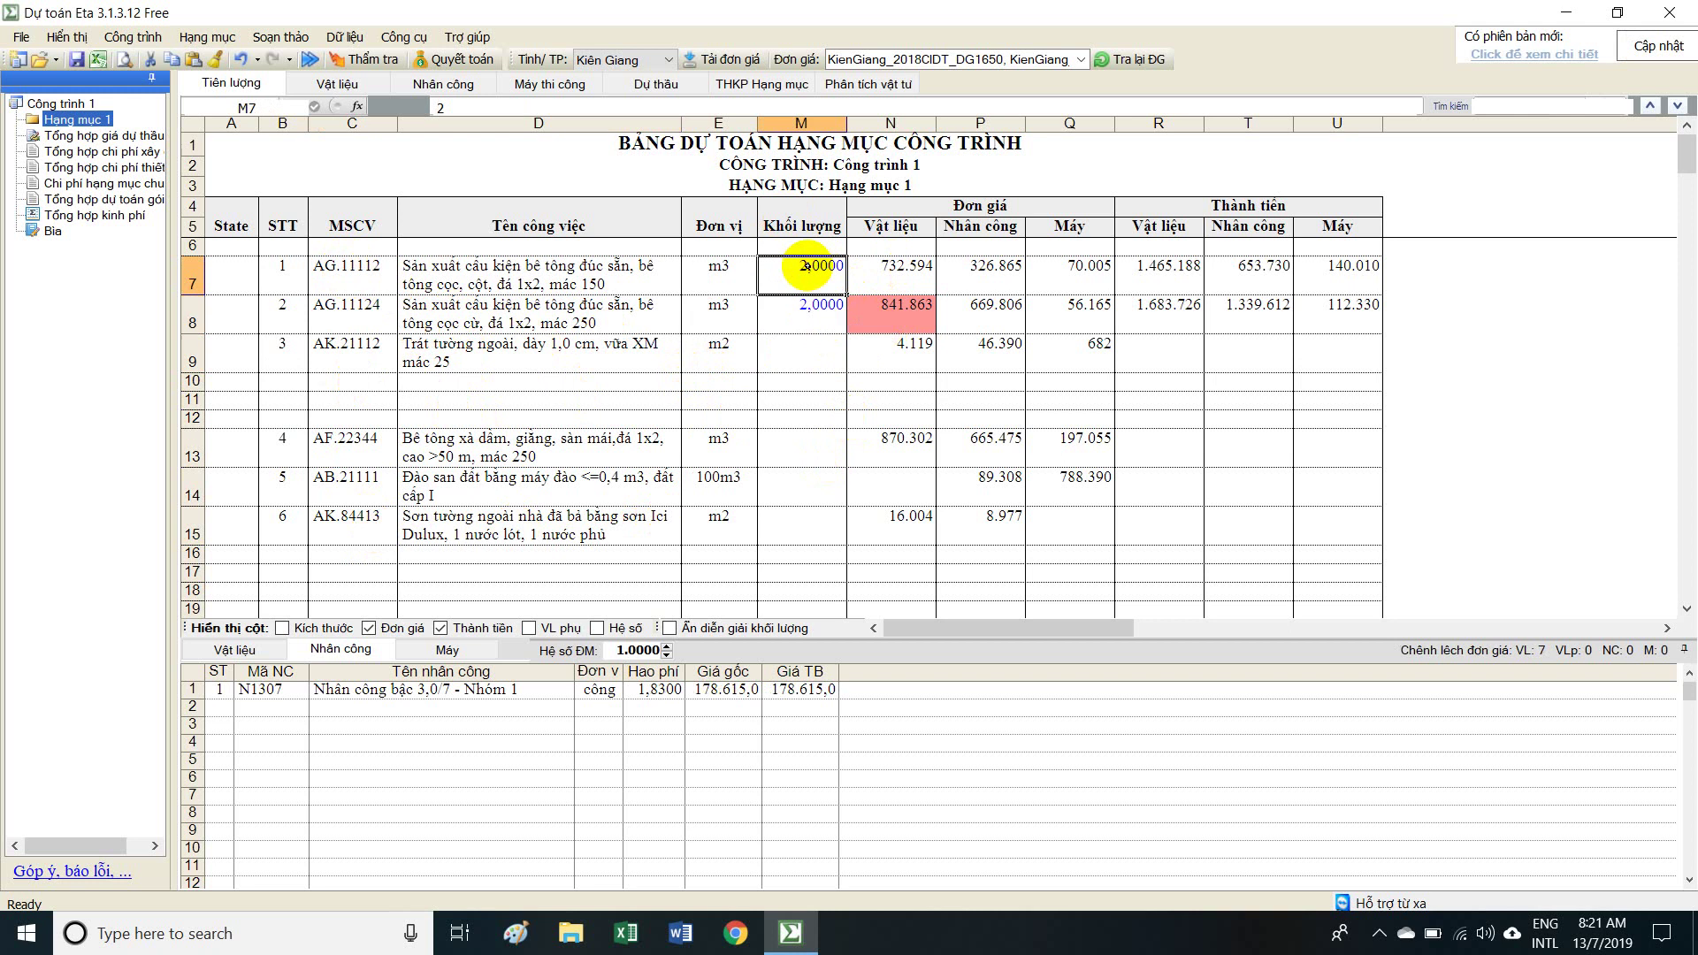
text(23)
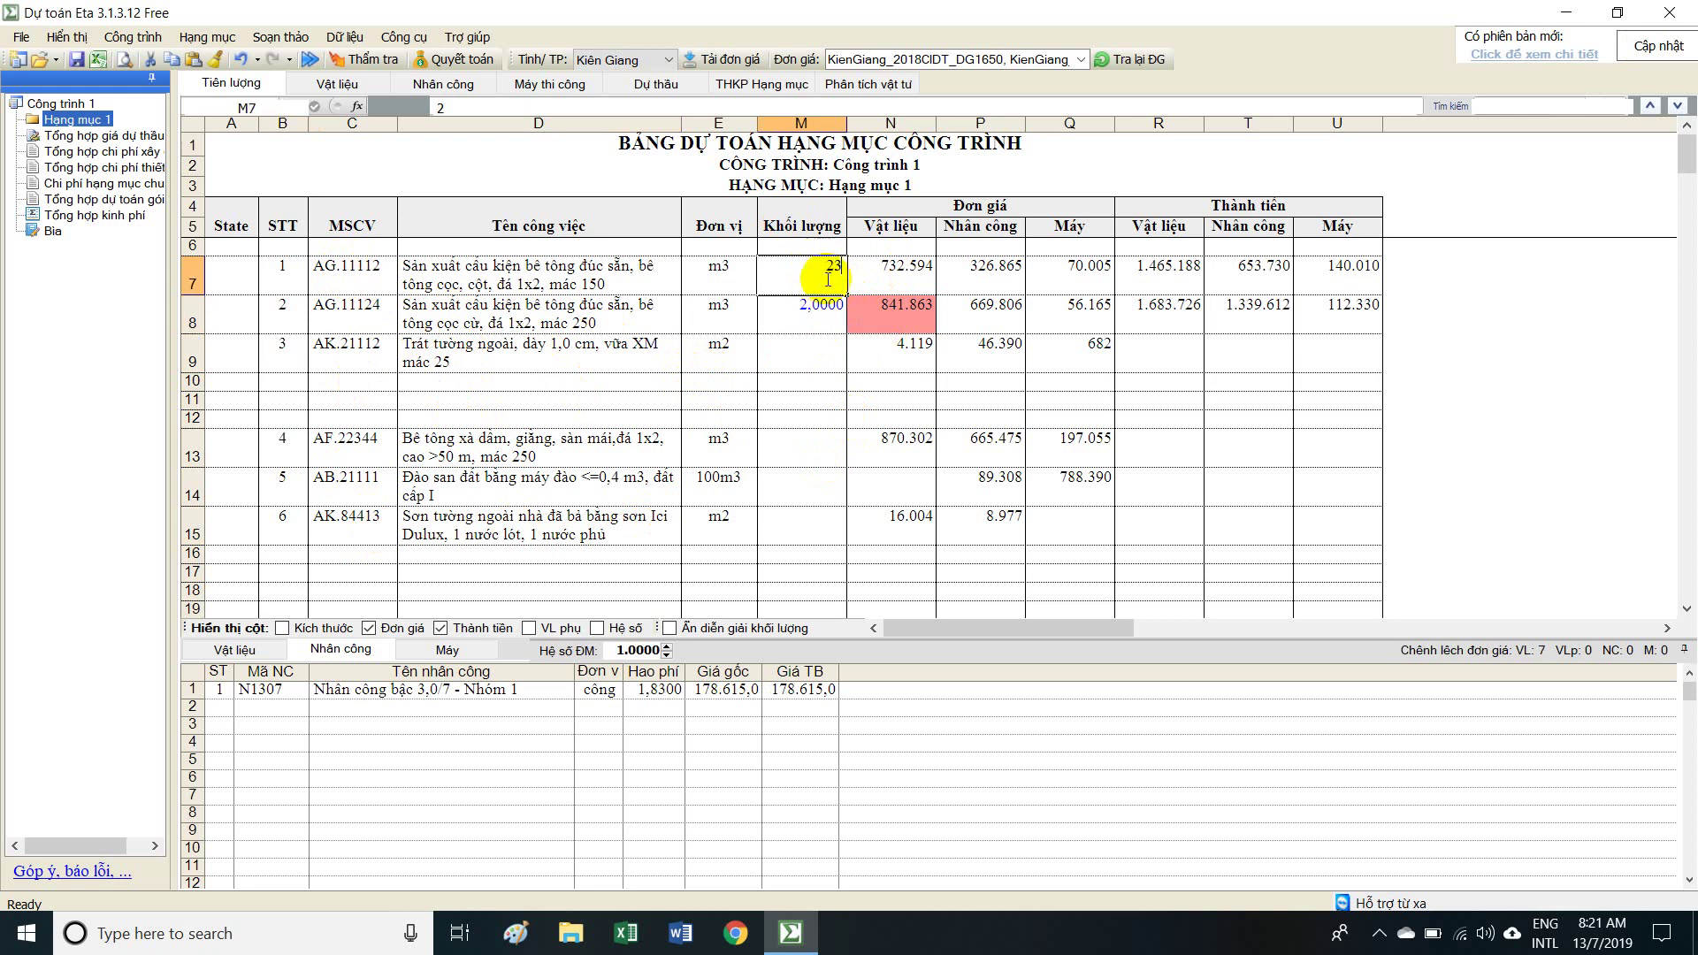
key(Return)
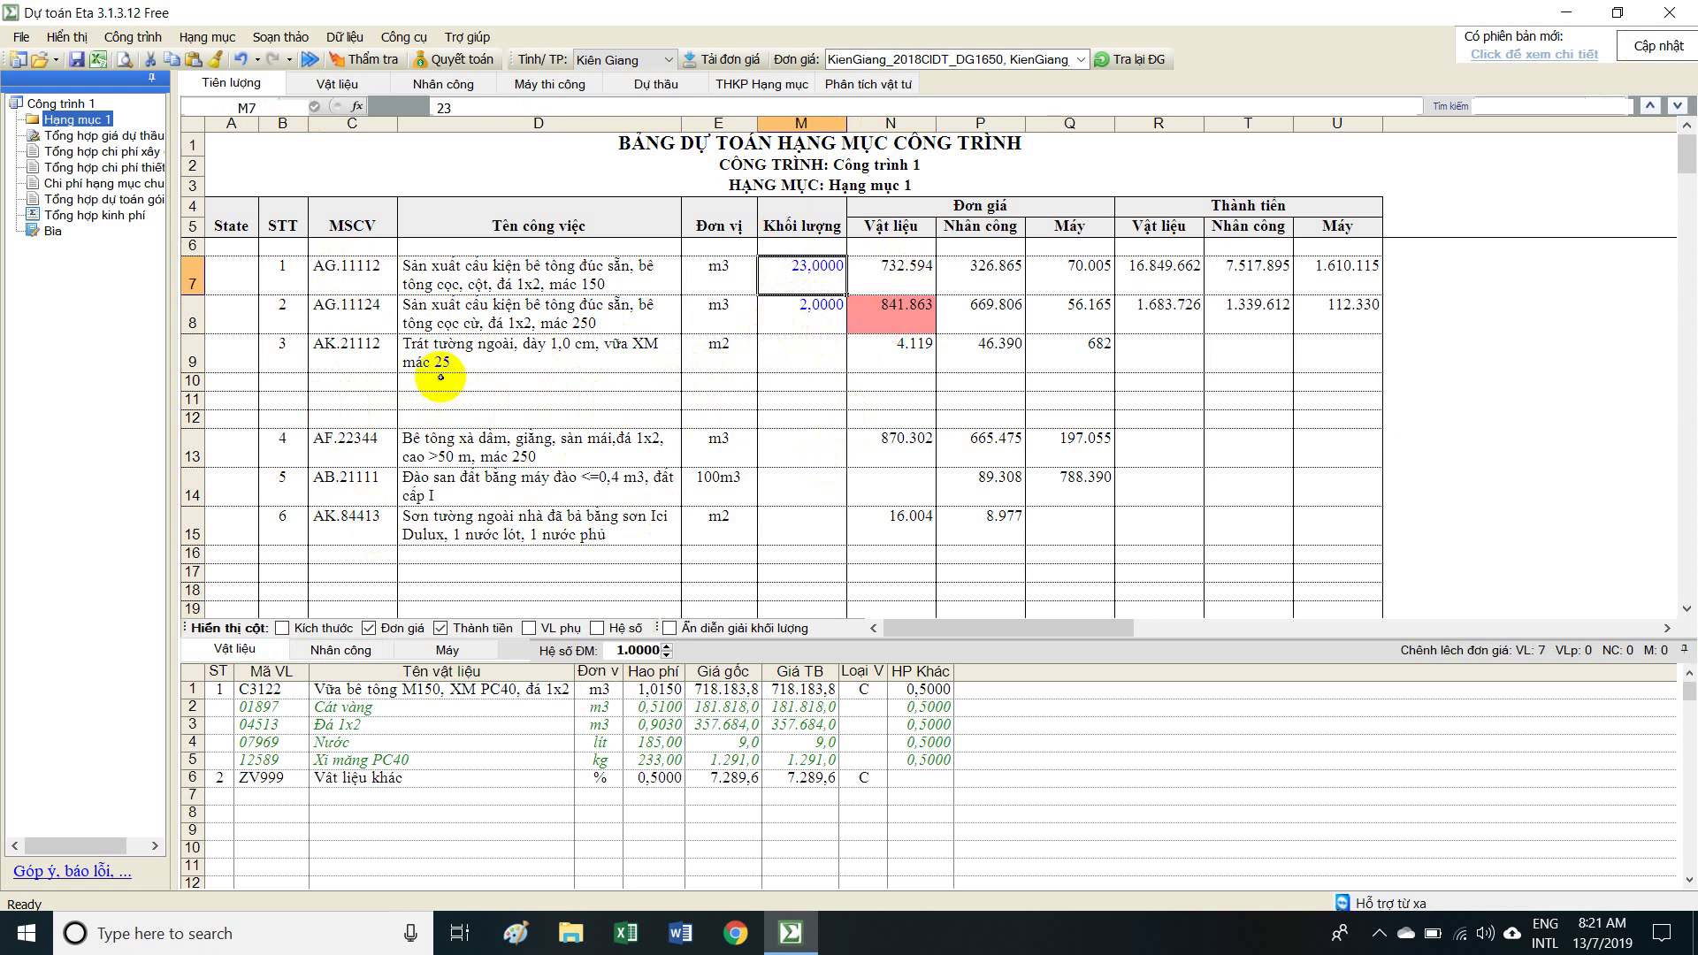
Enter the quantity breakdown 2*2*2 in the Tên công việc cell of row 10 beneath item AK.21112 and check its Khối lượng.
click(496, 356)
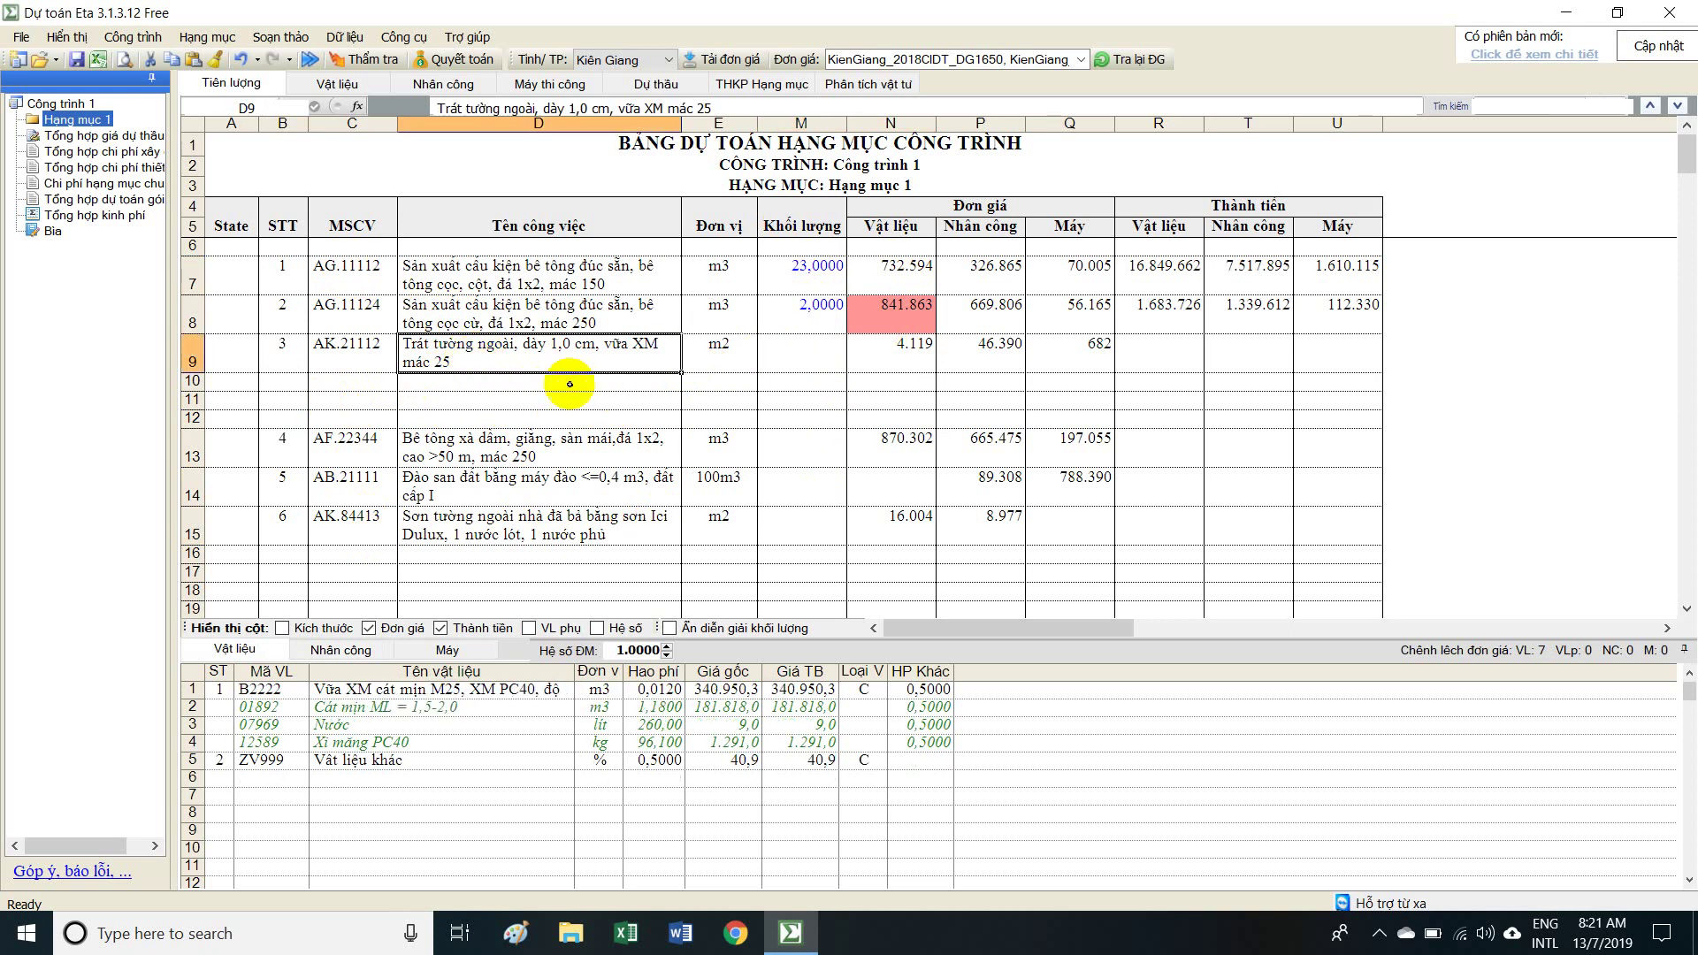
click(494, 394)
click(496, 390)
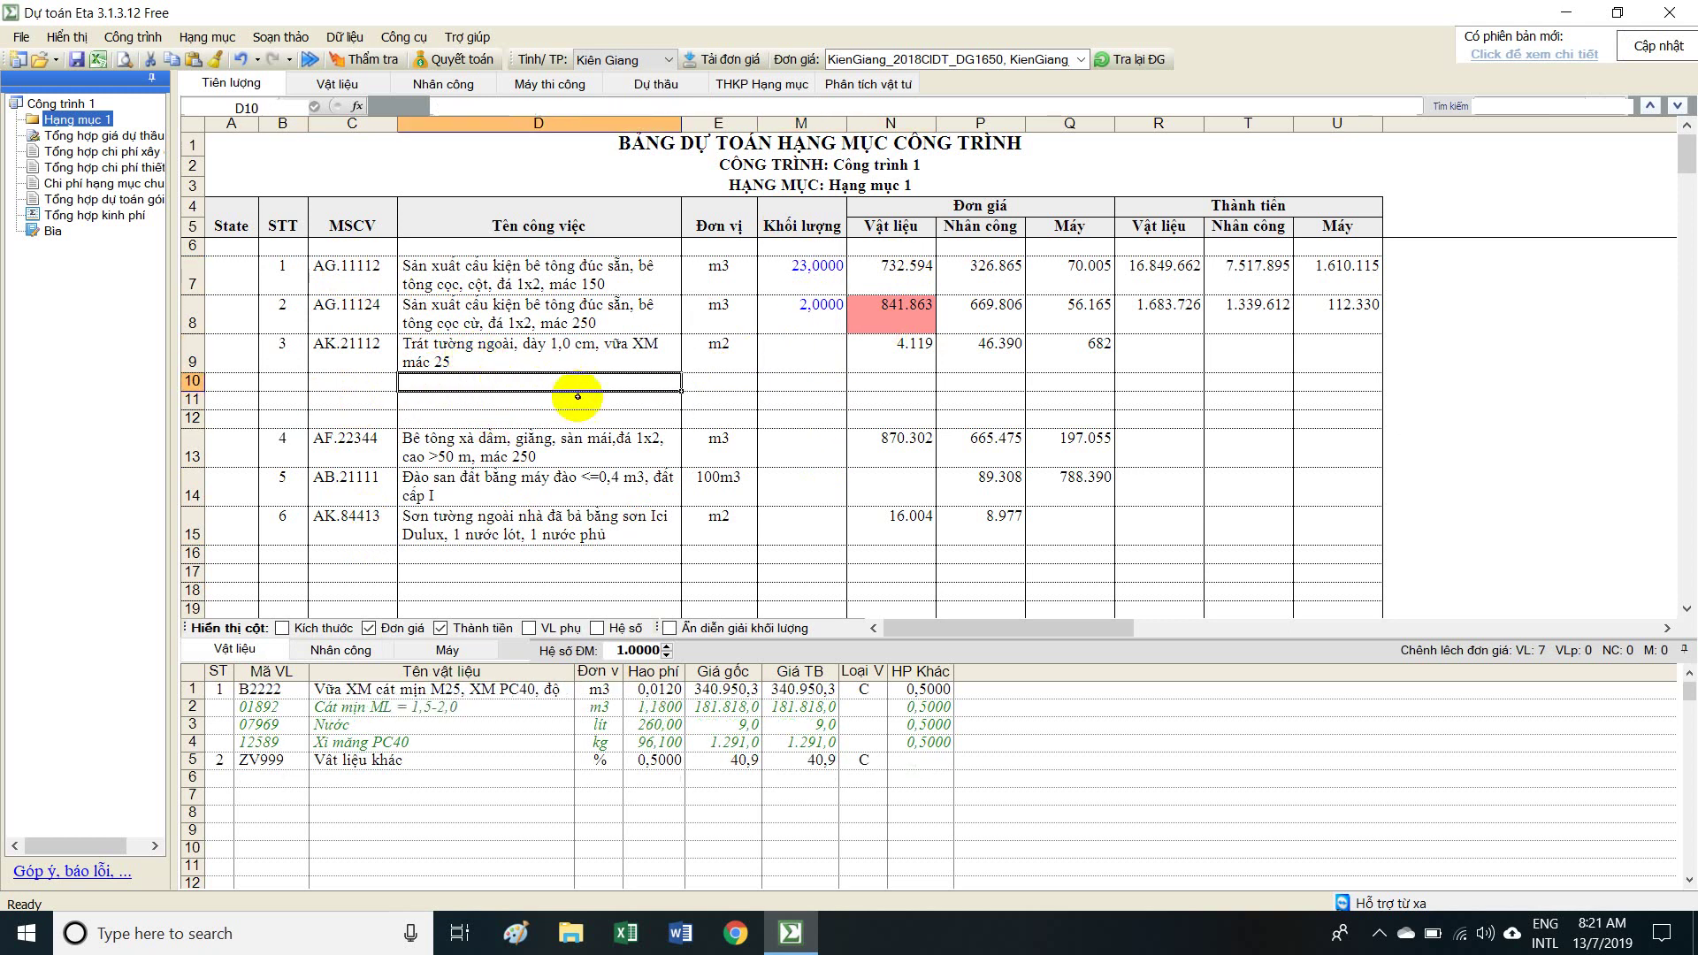
text(2)
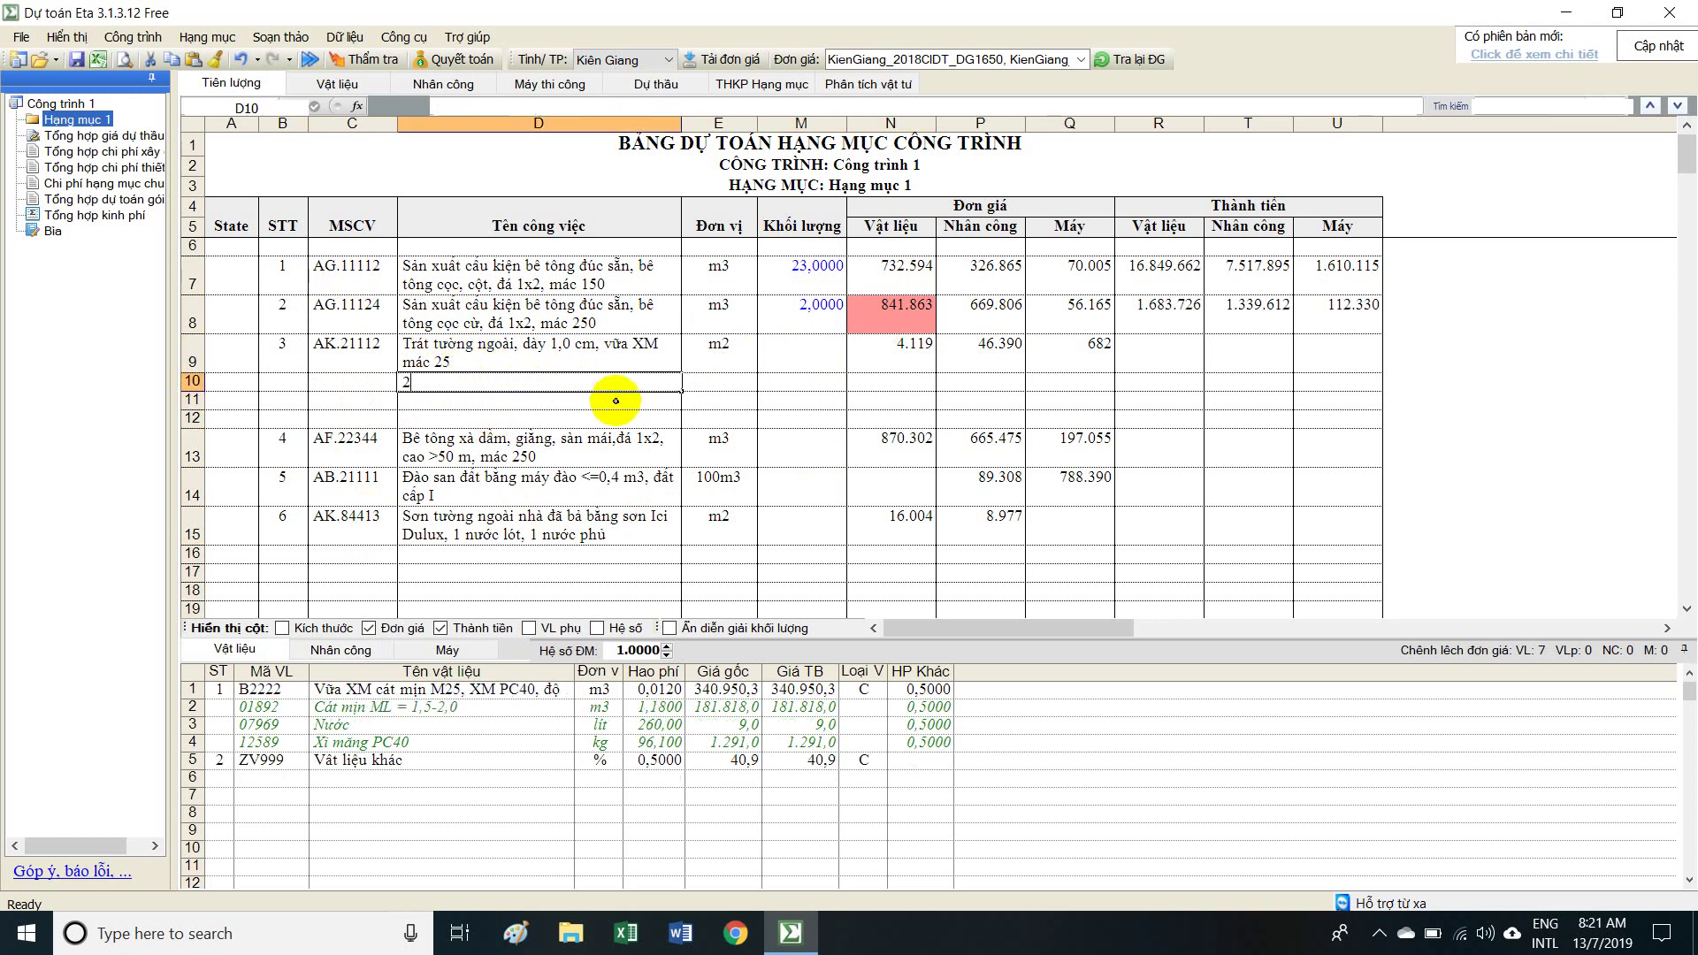
text(*2*2)
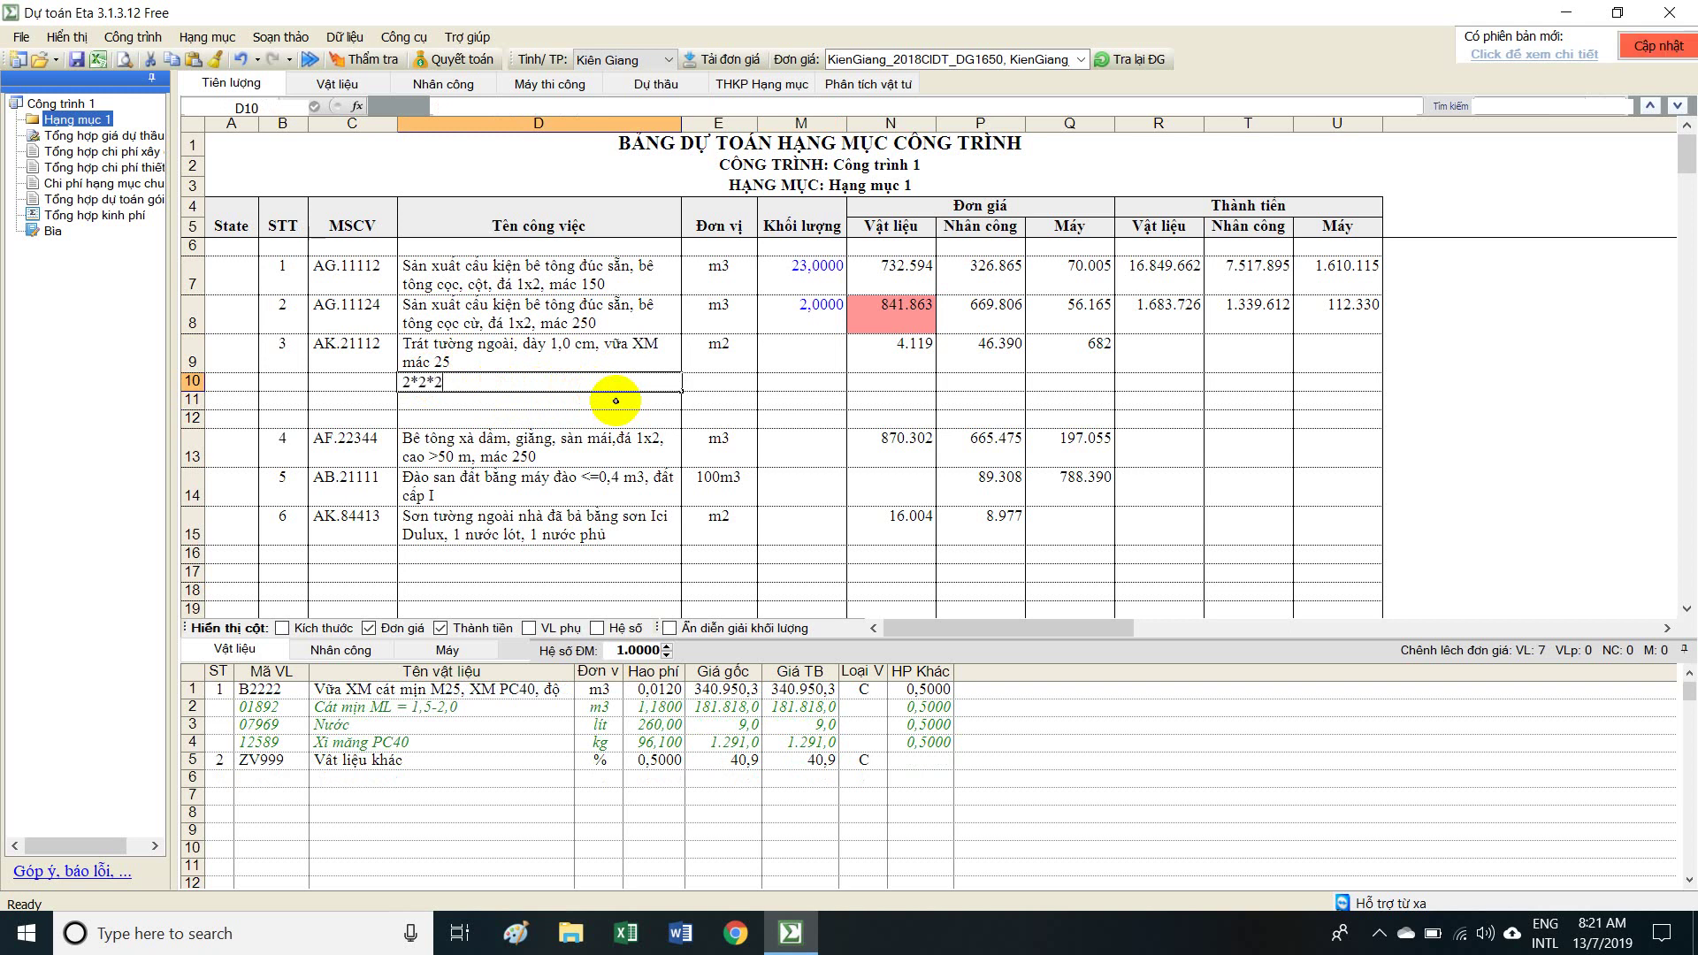
key(Return)
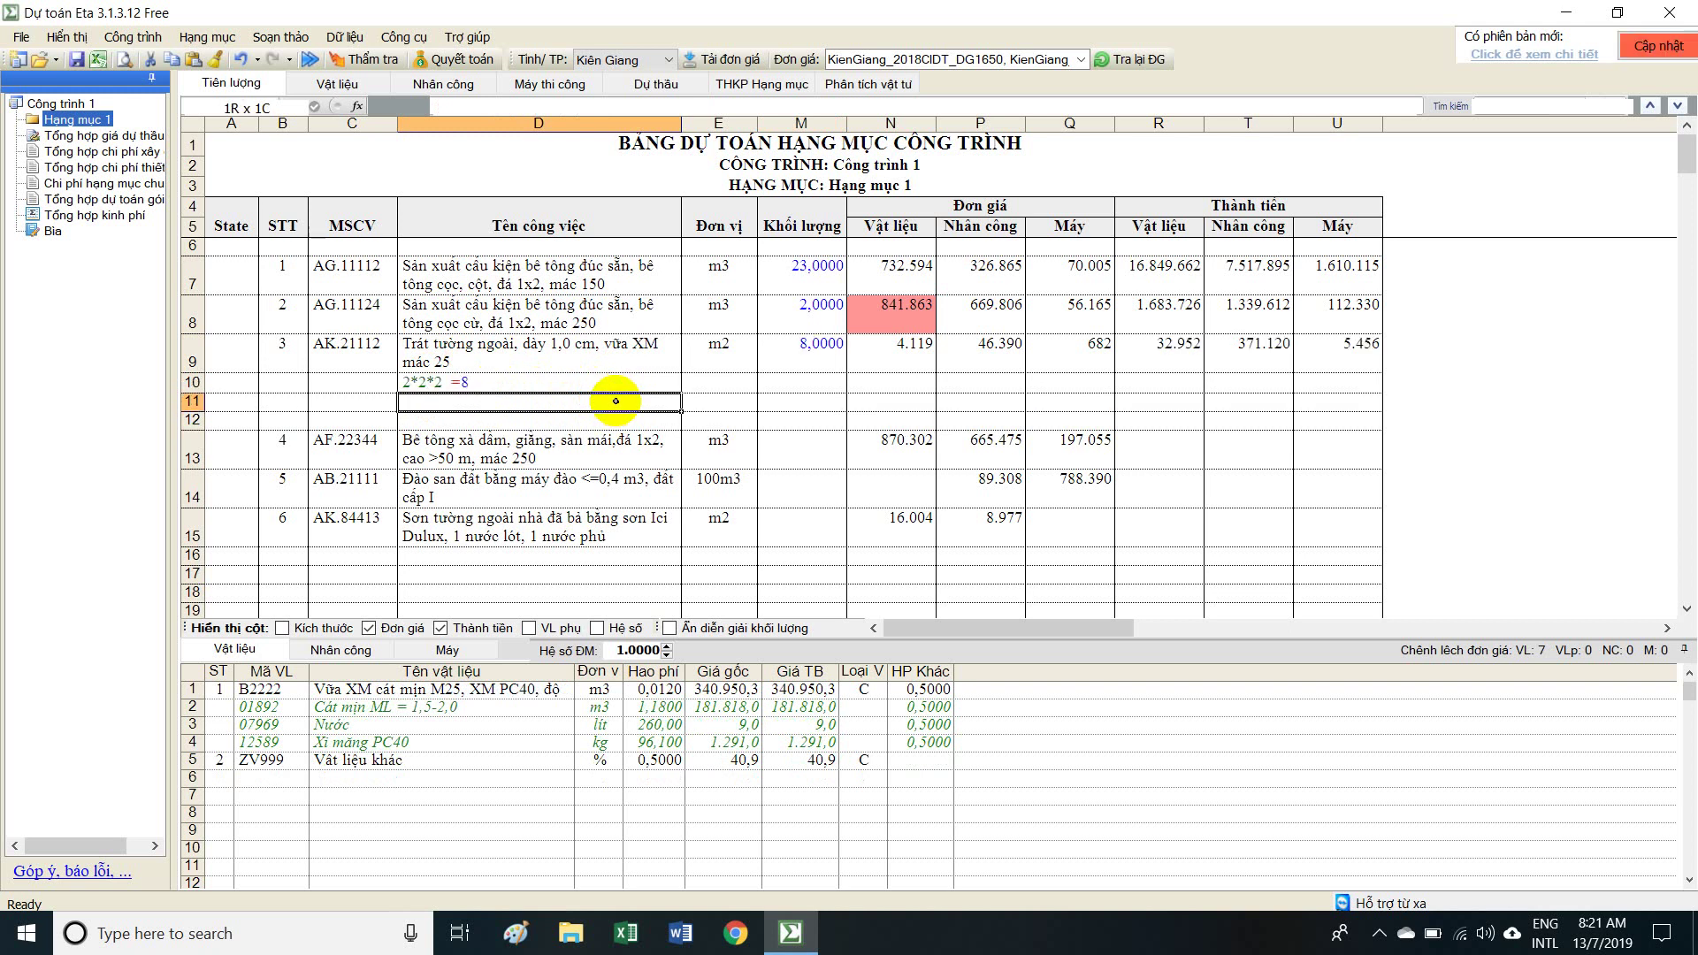
click(805, 350)
click(448, 380)
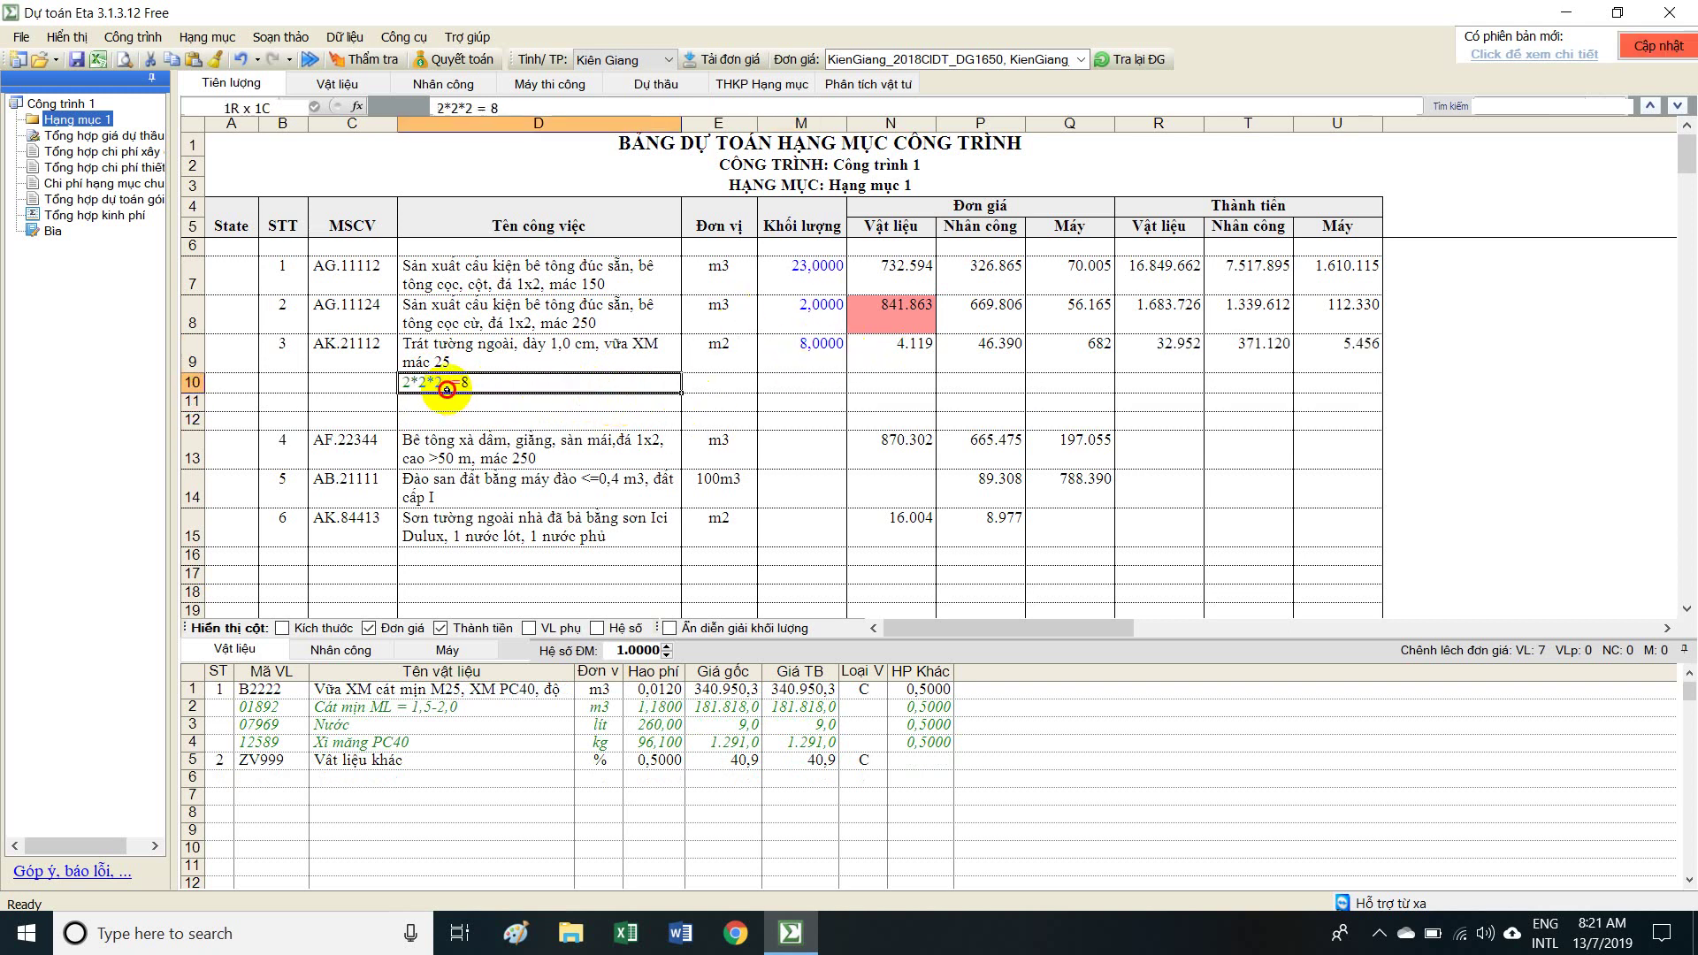
click(807, 349)
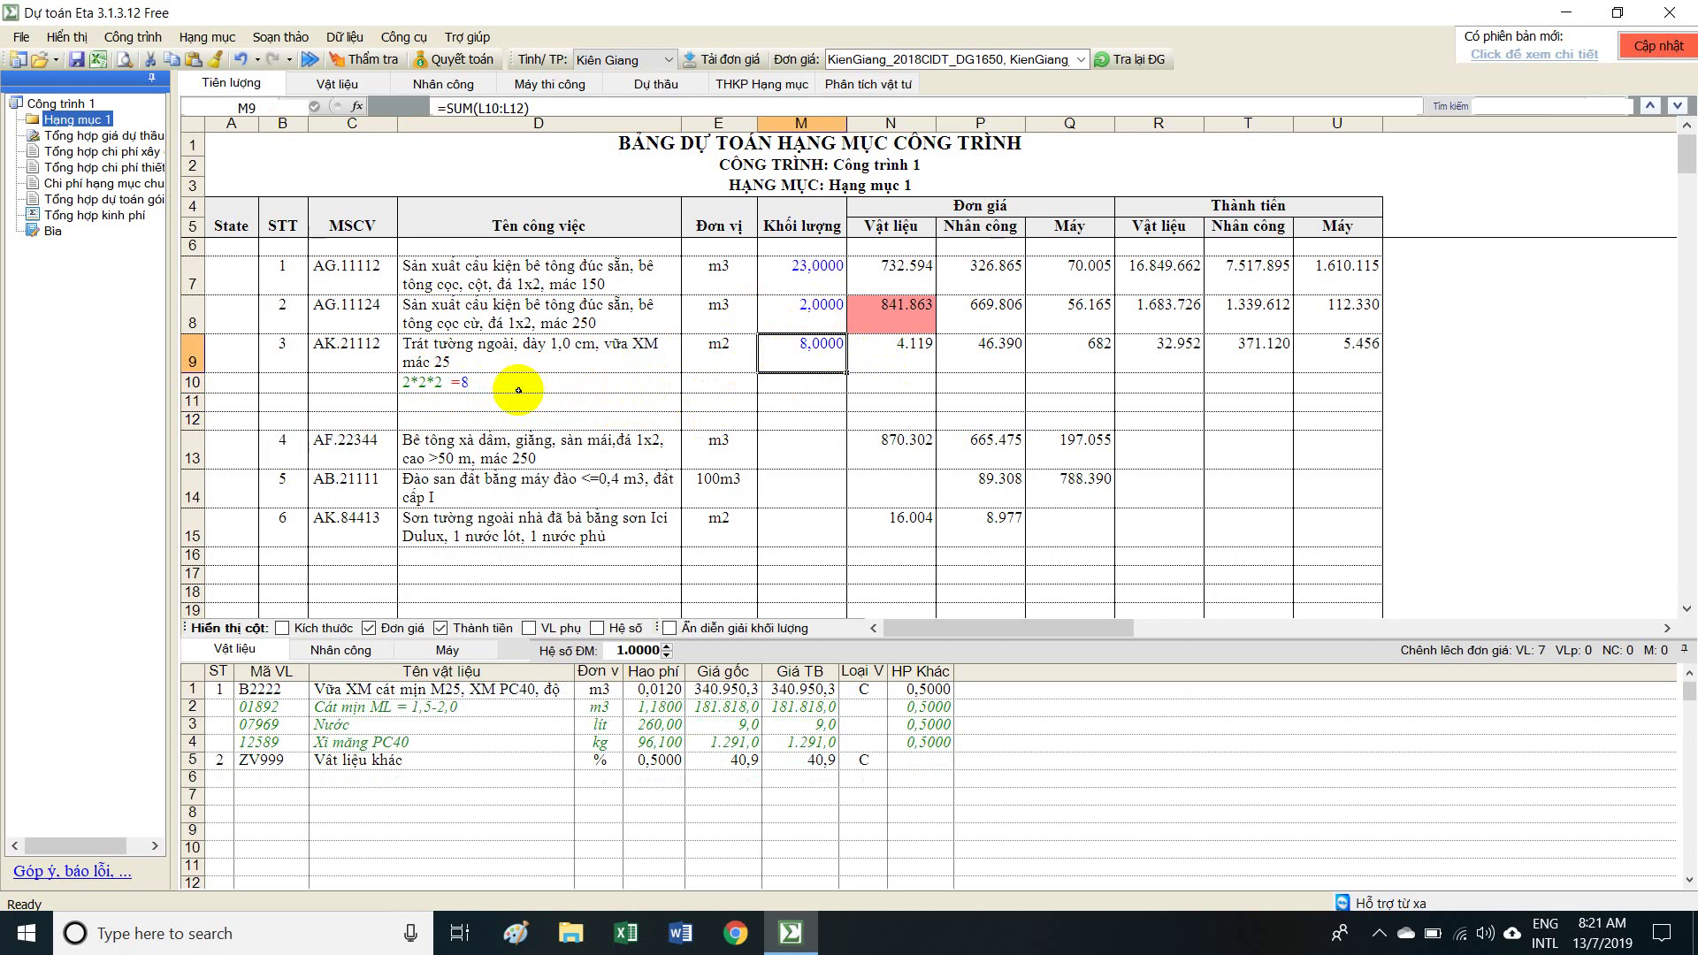
Add the breakdown lines "2x2" in row 11 and "2 cái x 2 cái" in row 12 beneath item AK.21112.
click(469, 386)
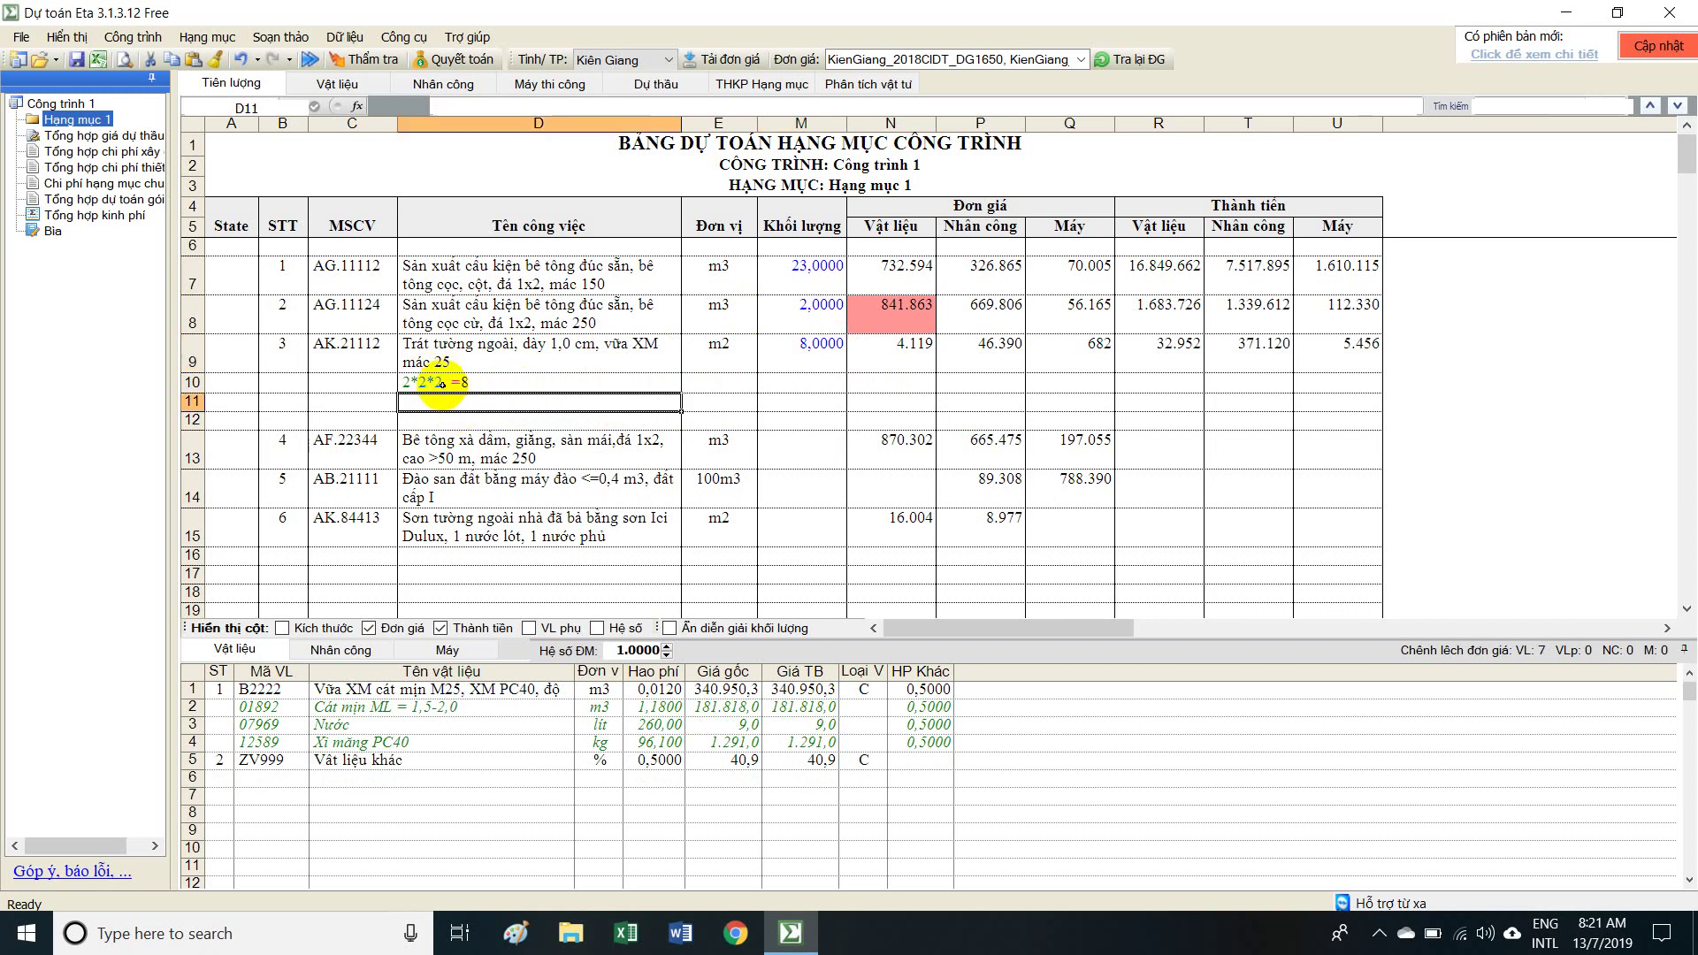
click(462, 405)
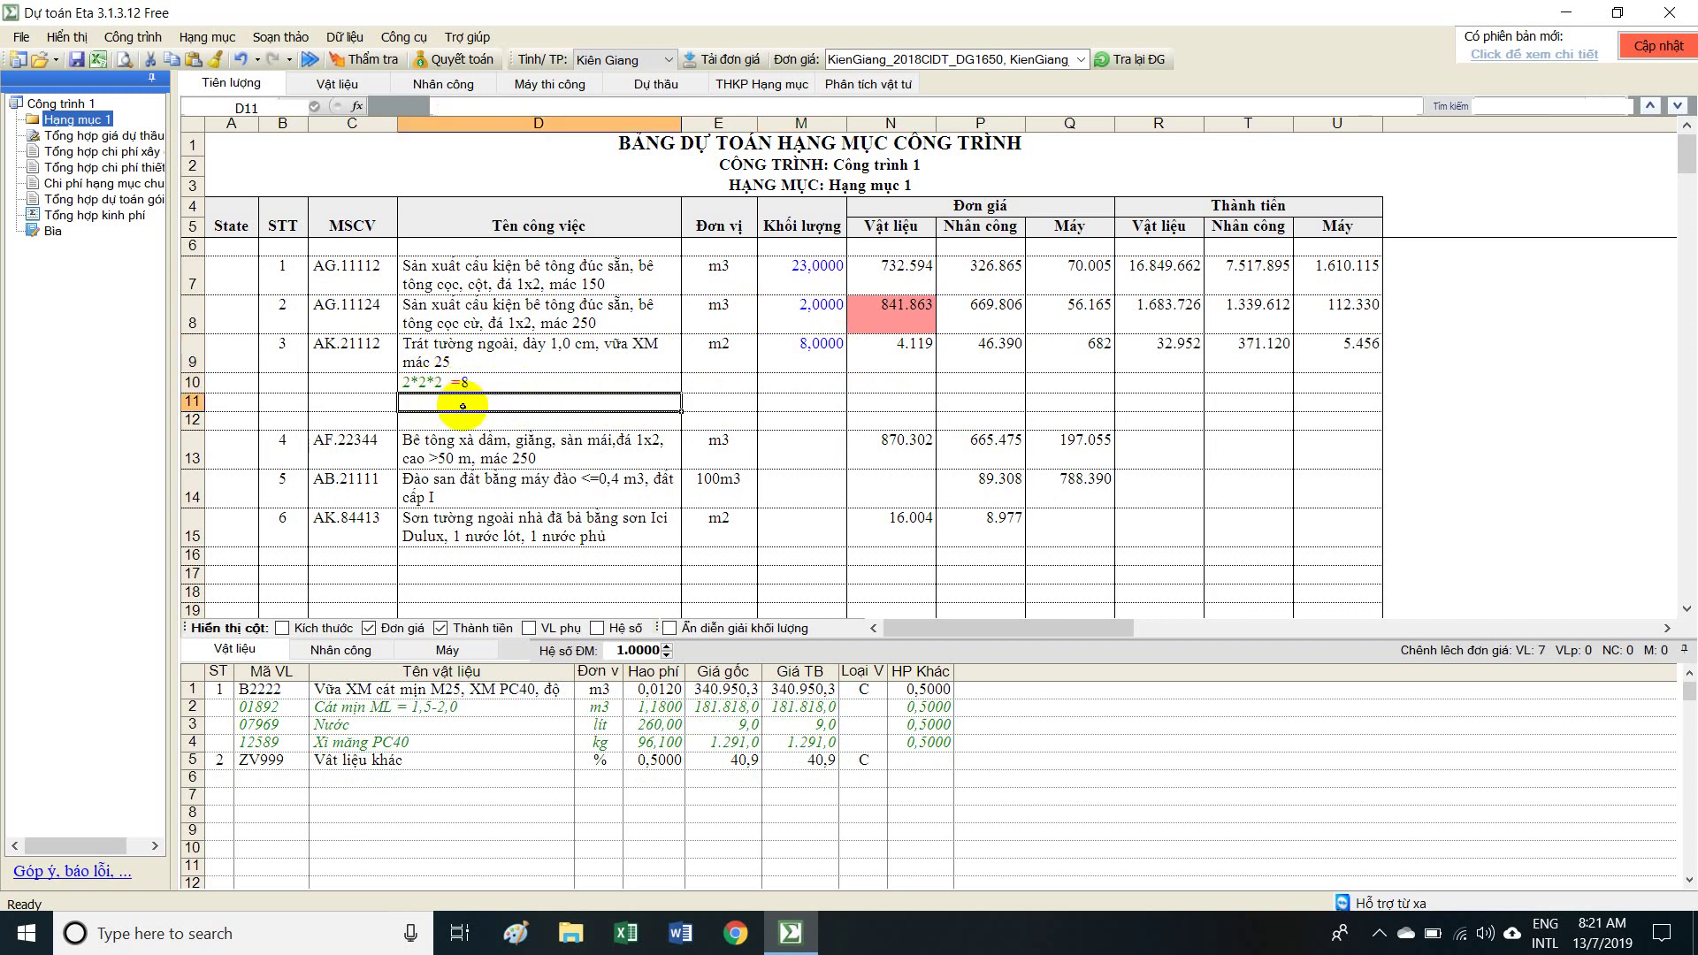
click(463, 382)
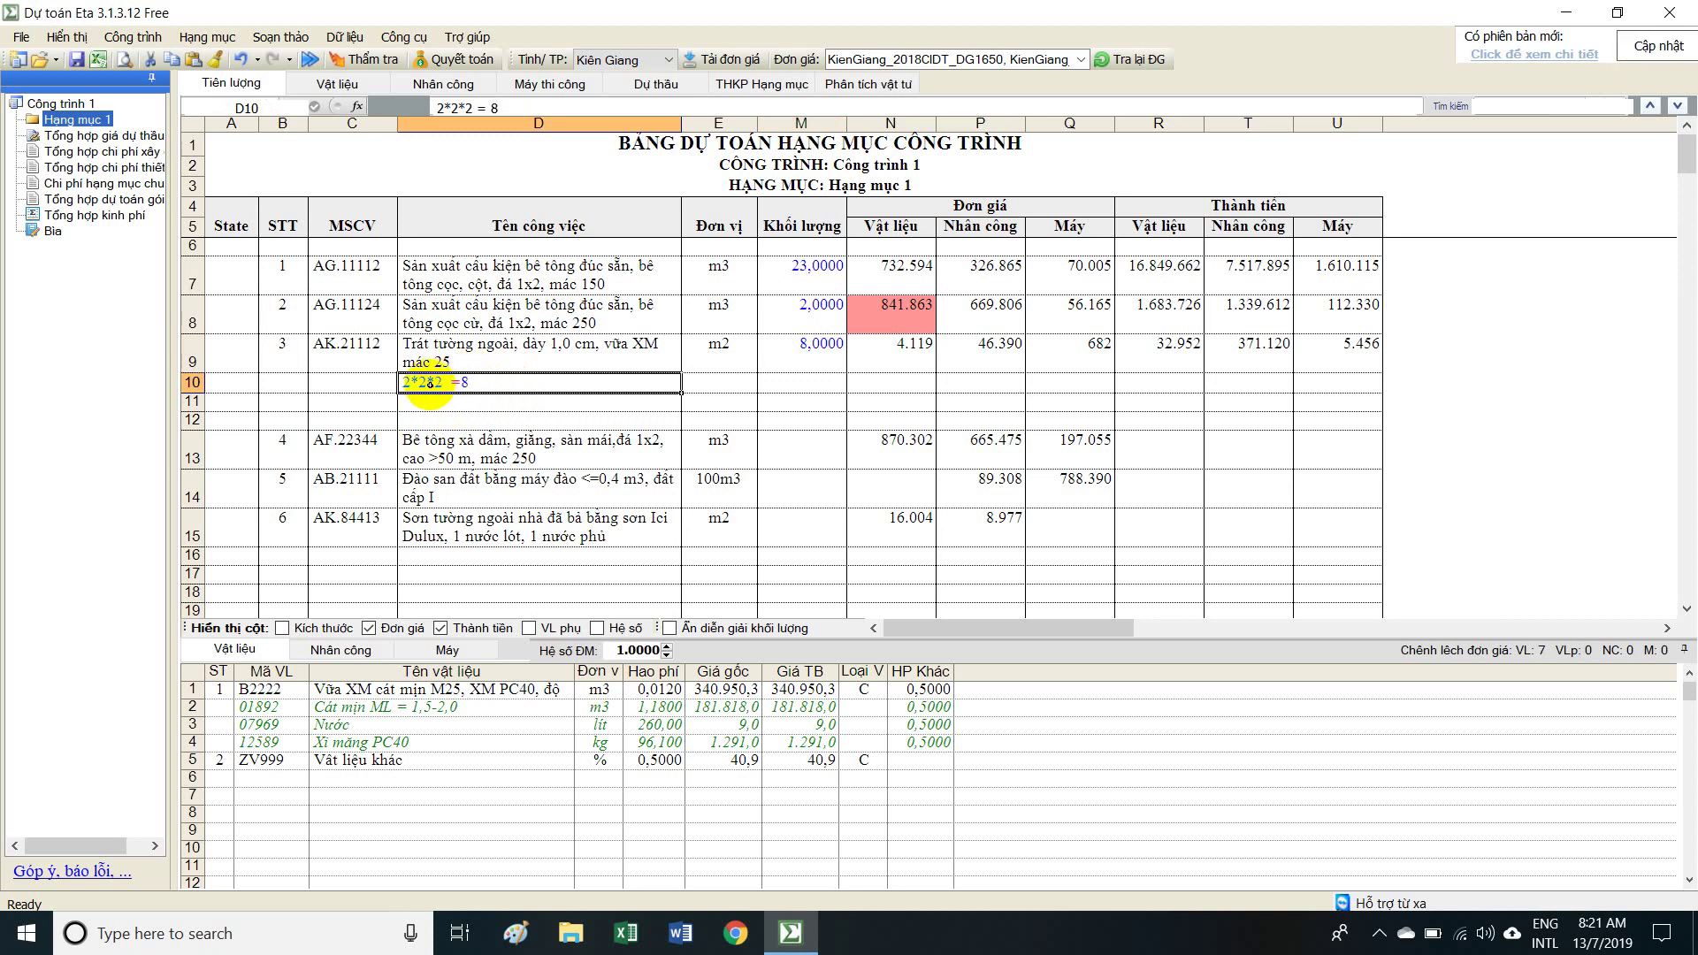
click(442, 405)
text(2x2)
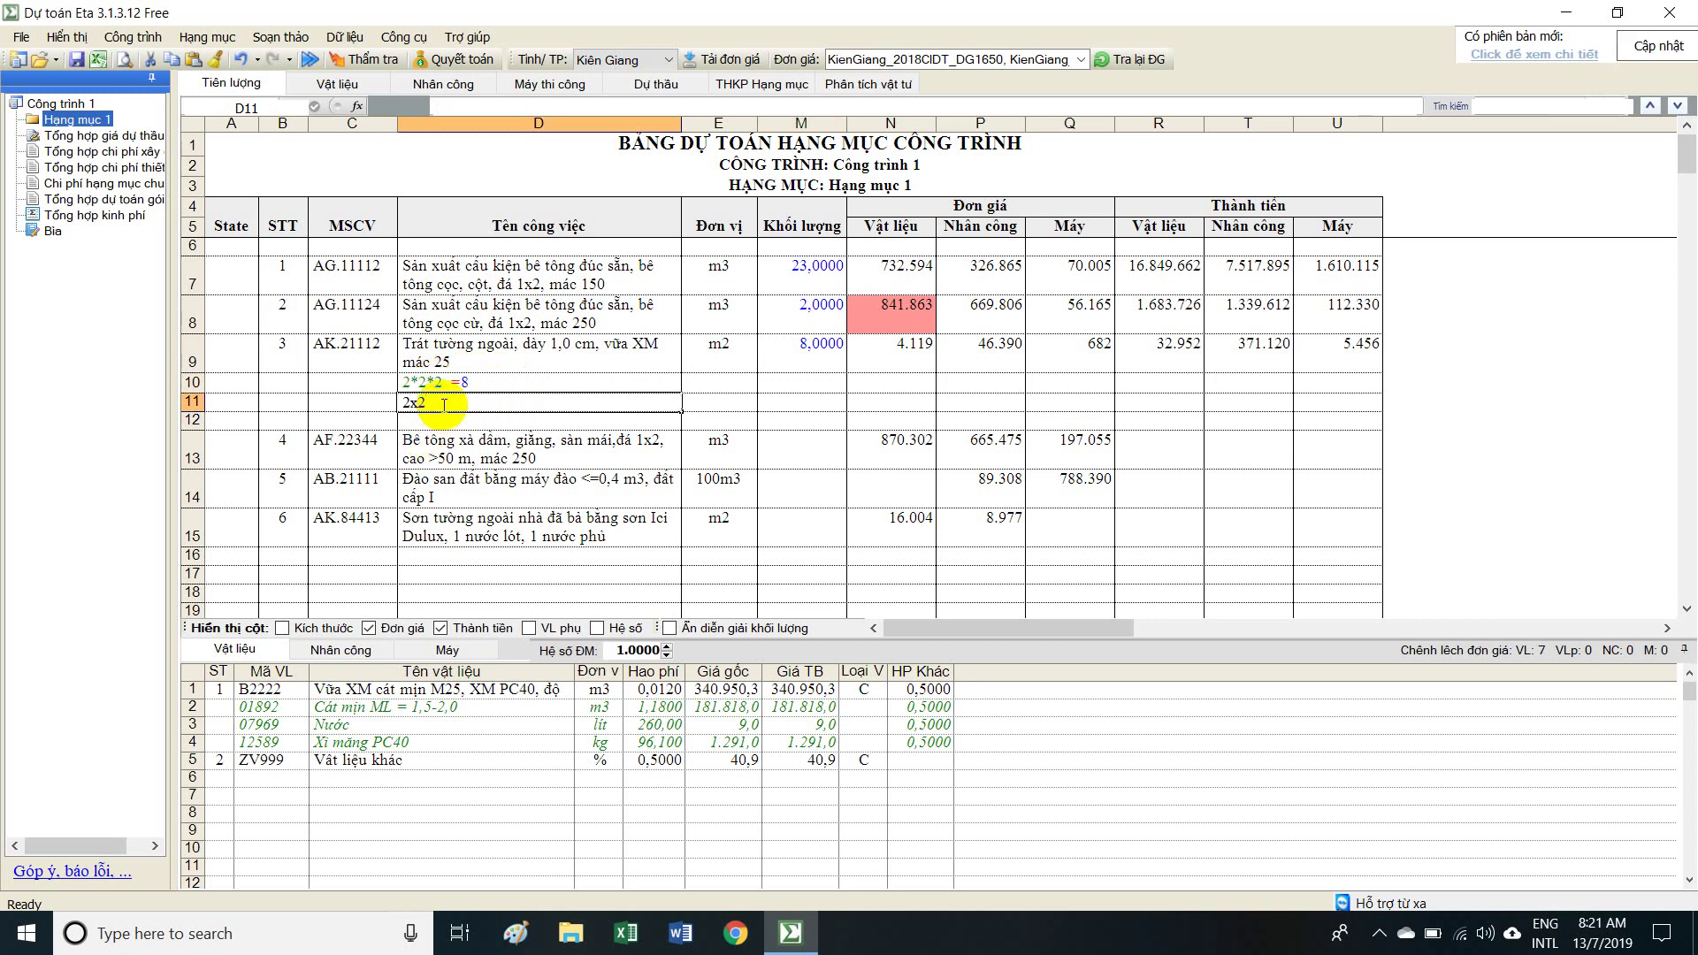
key(Return)
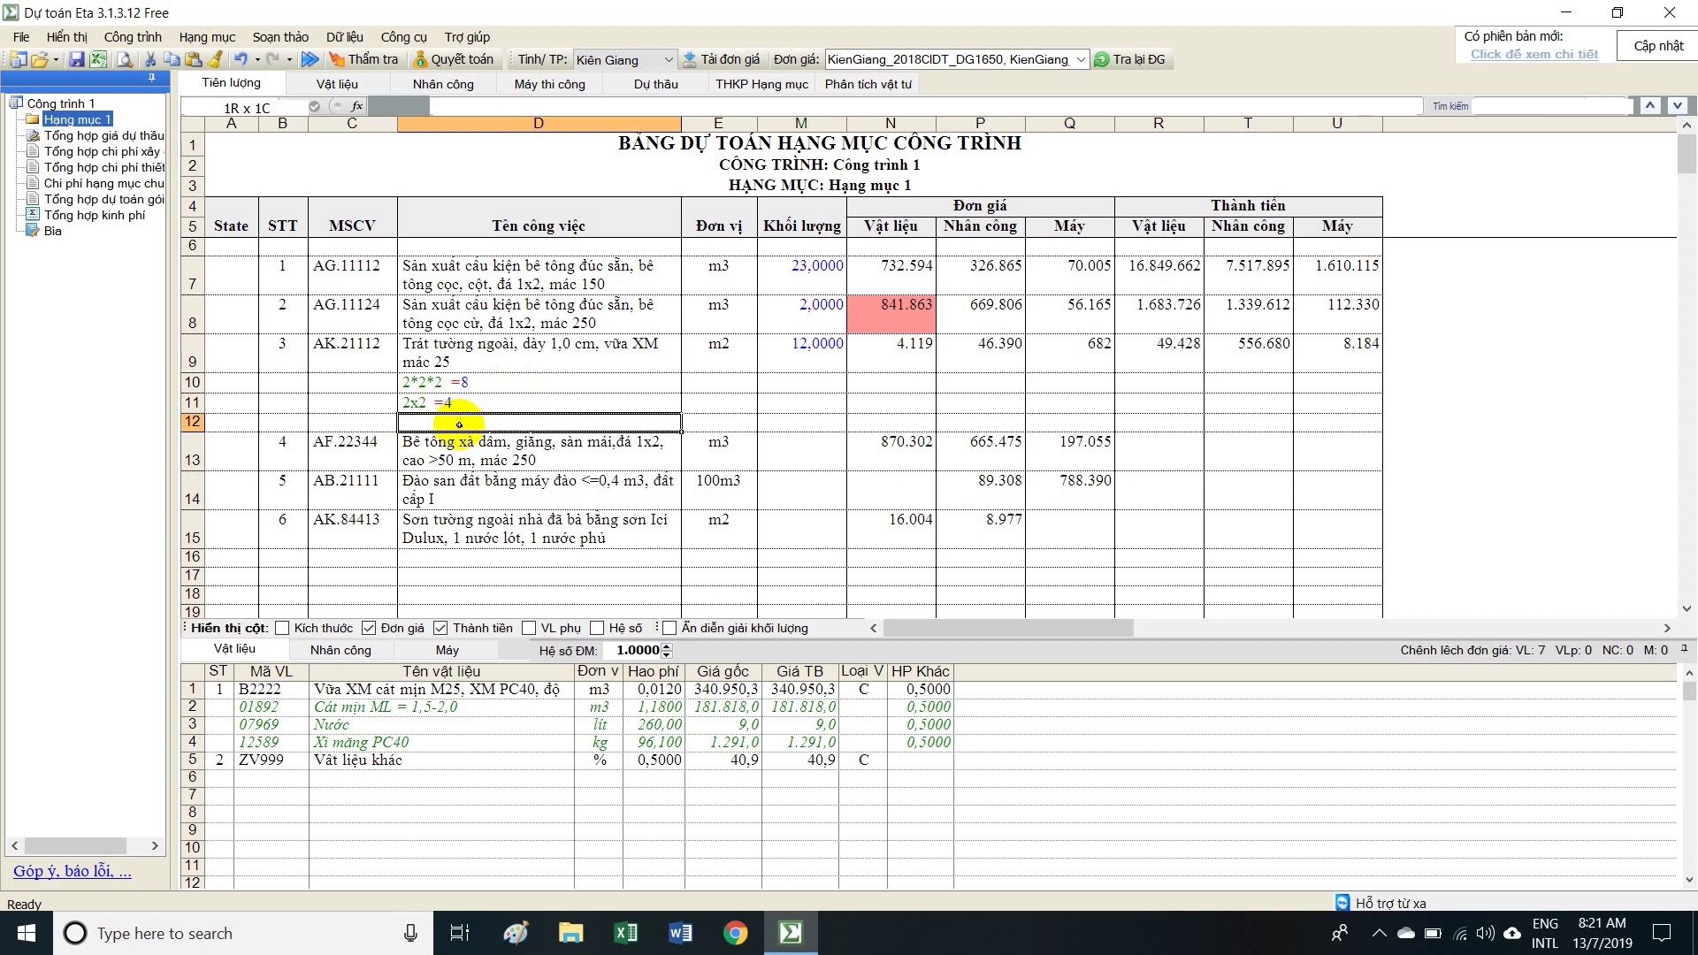
text(2 cái x 2 cái)
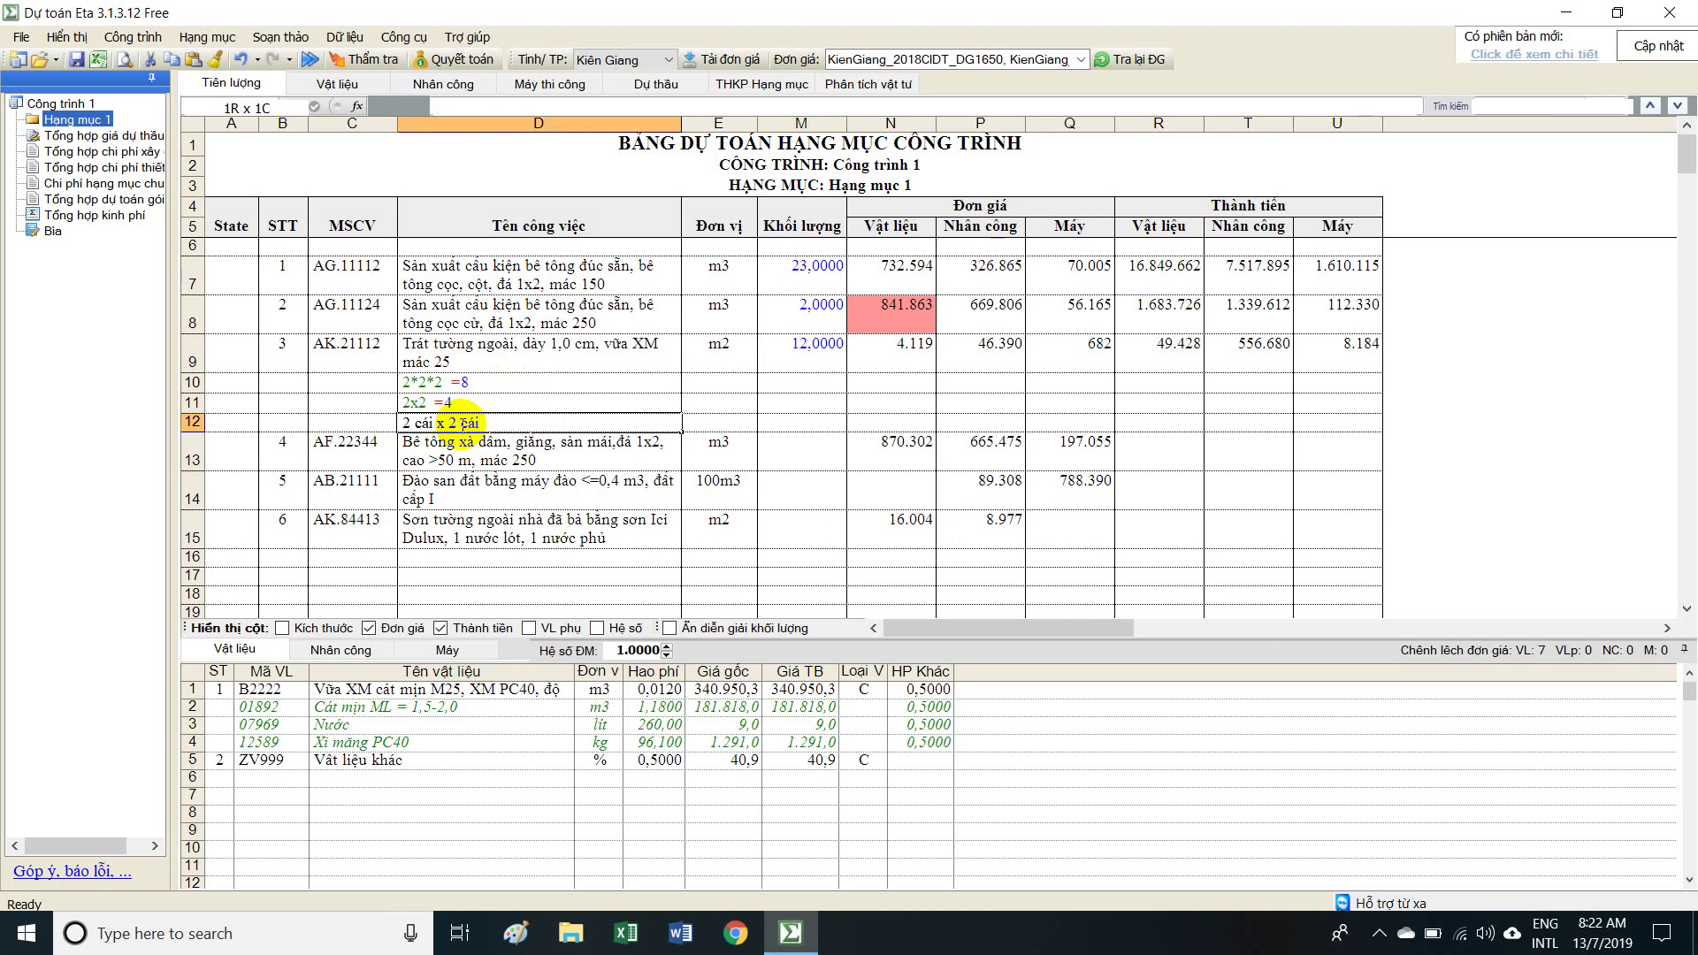
key(Return)
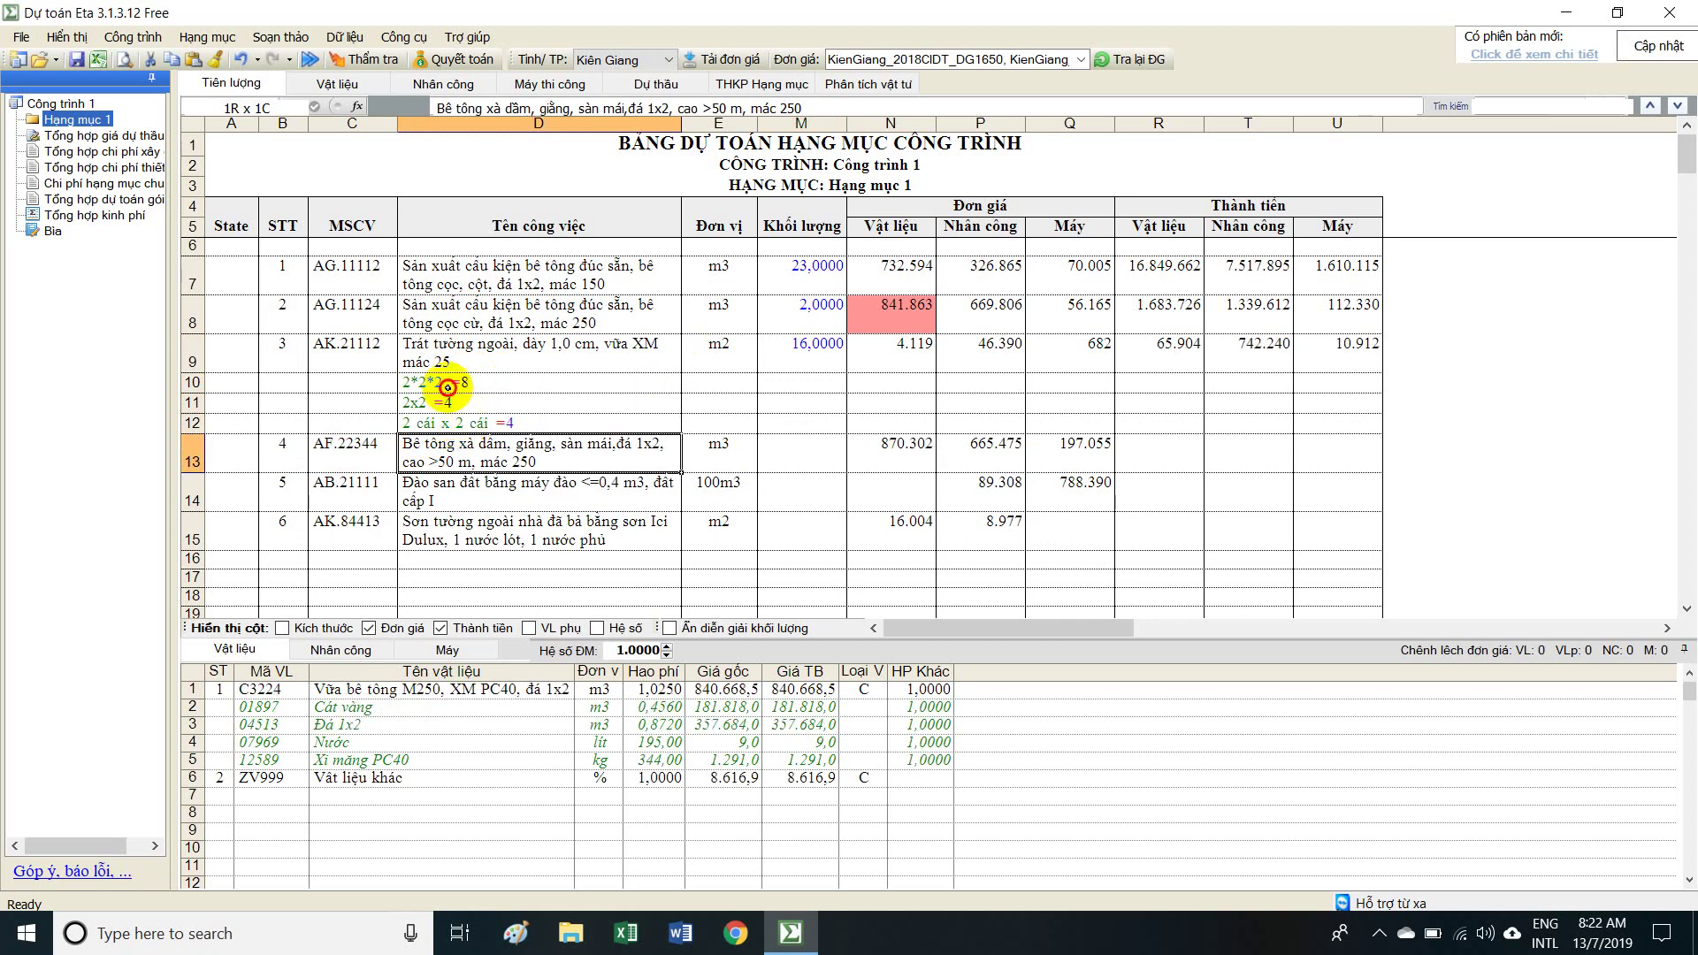
Prefix the 2*2*2 breakdown line in row 10 with the label "A:".
drag(448, 383, 451, 422)
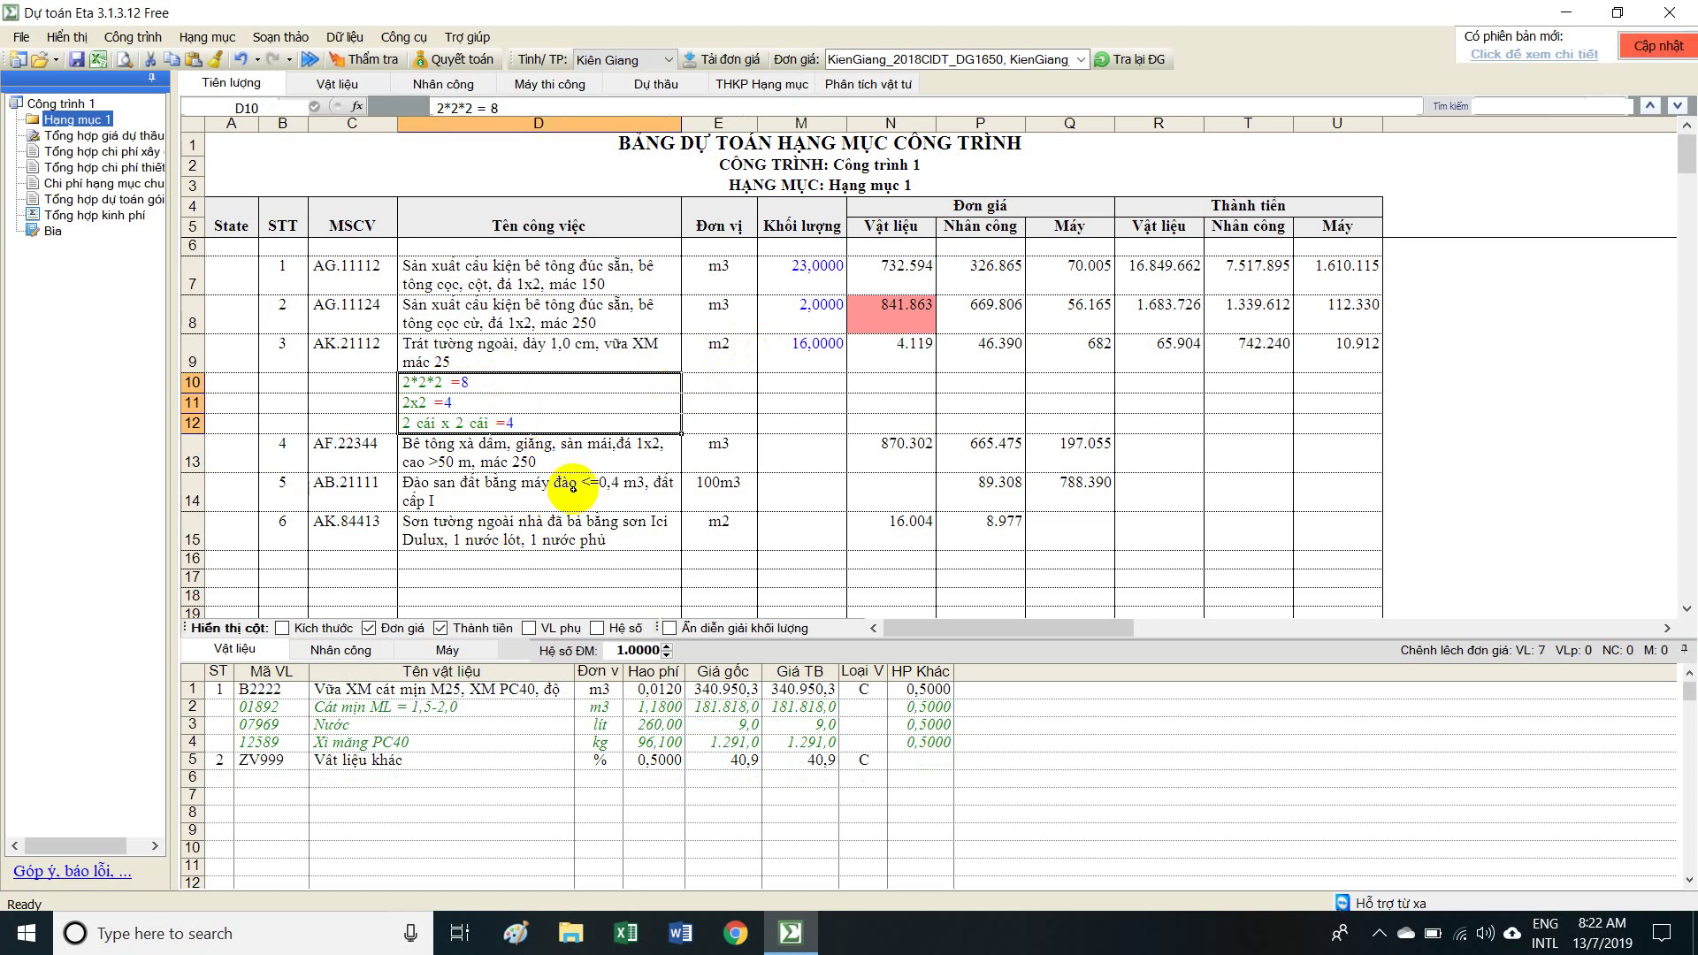
click(467, 402)
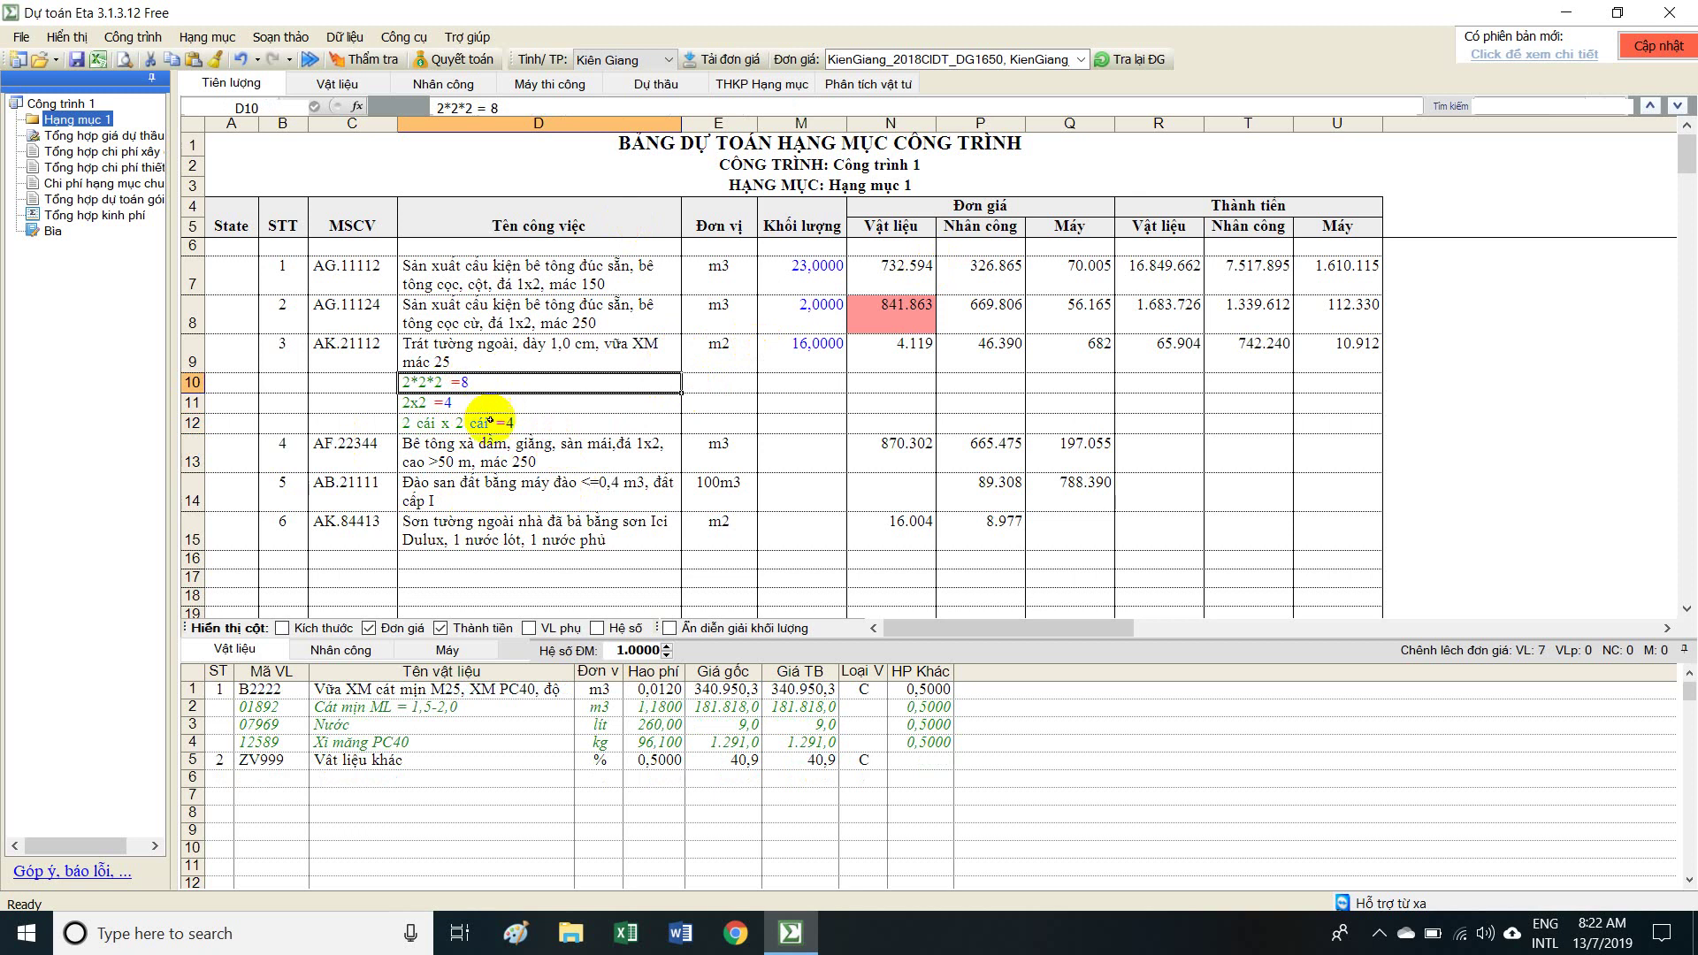
double_click(448, 382)
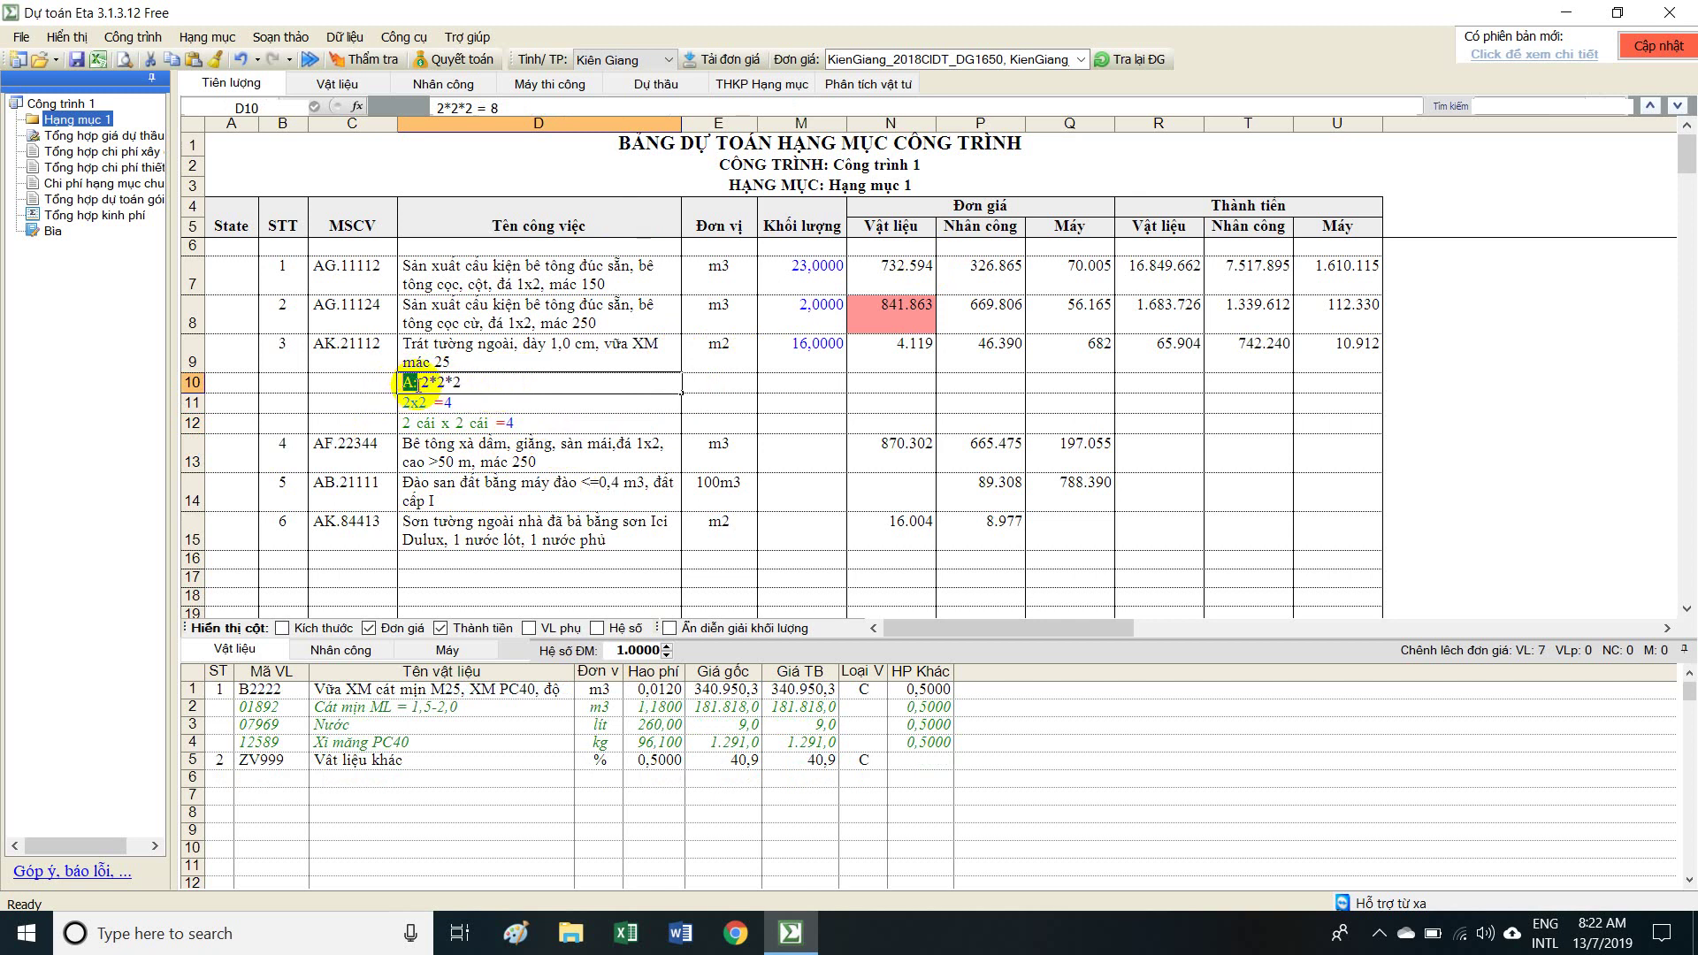
double_click(411, 383)
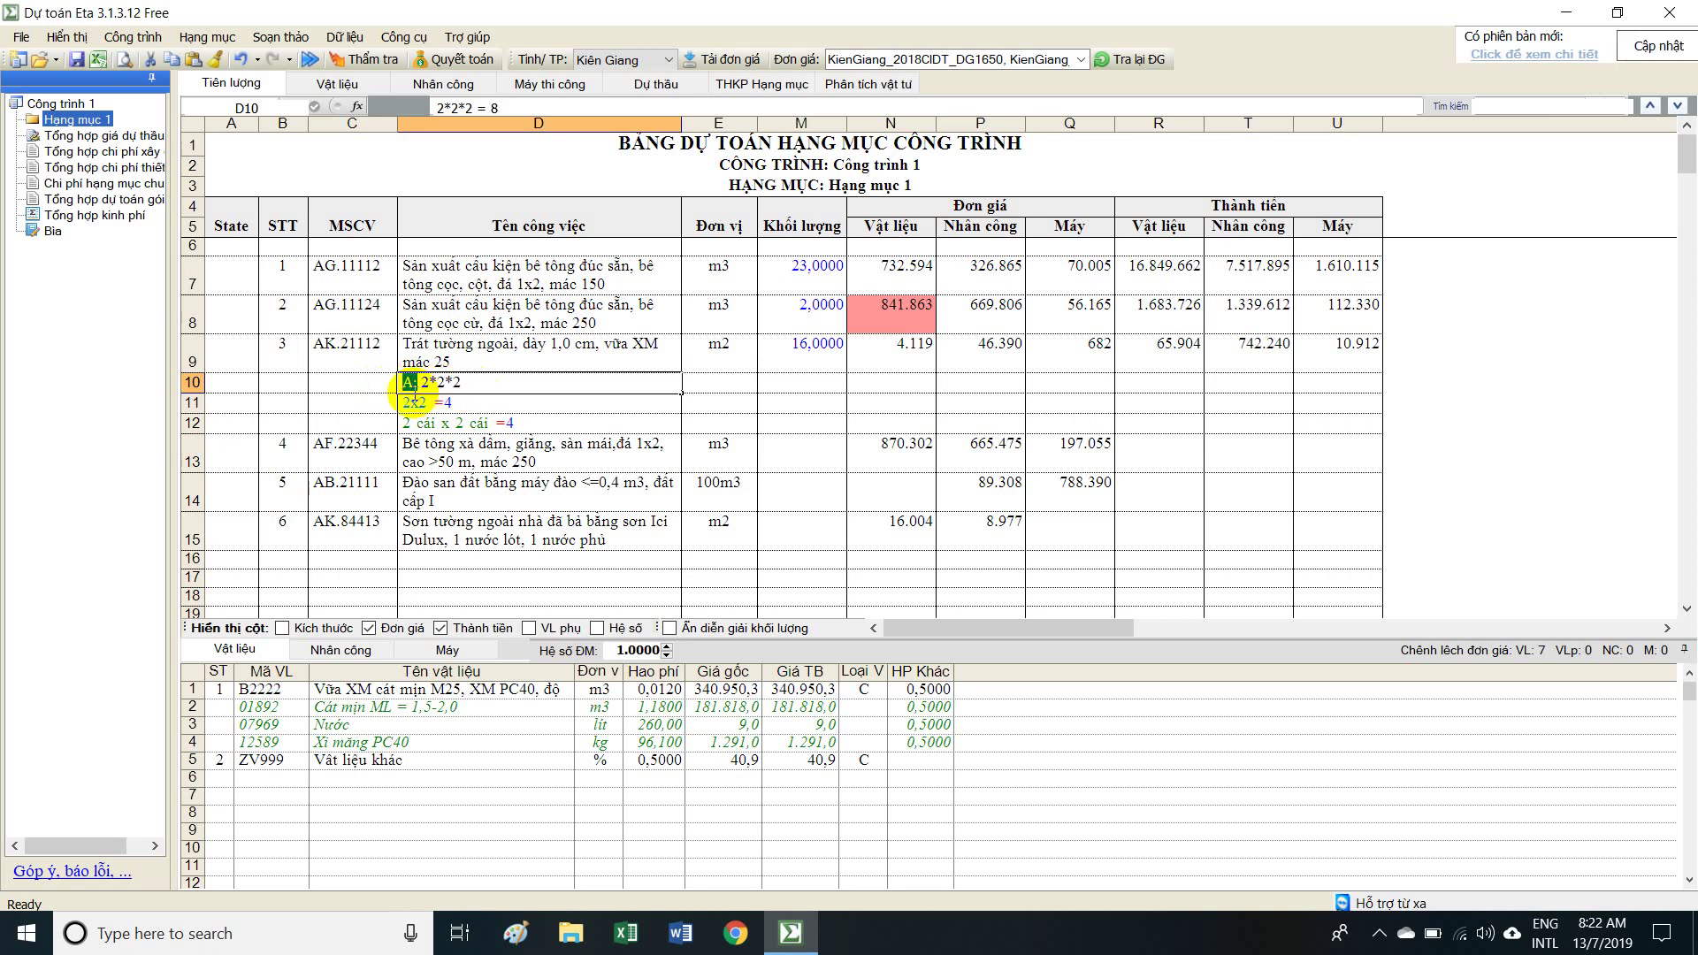
click(413, 400)
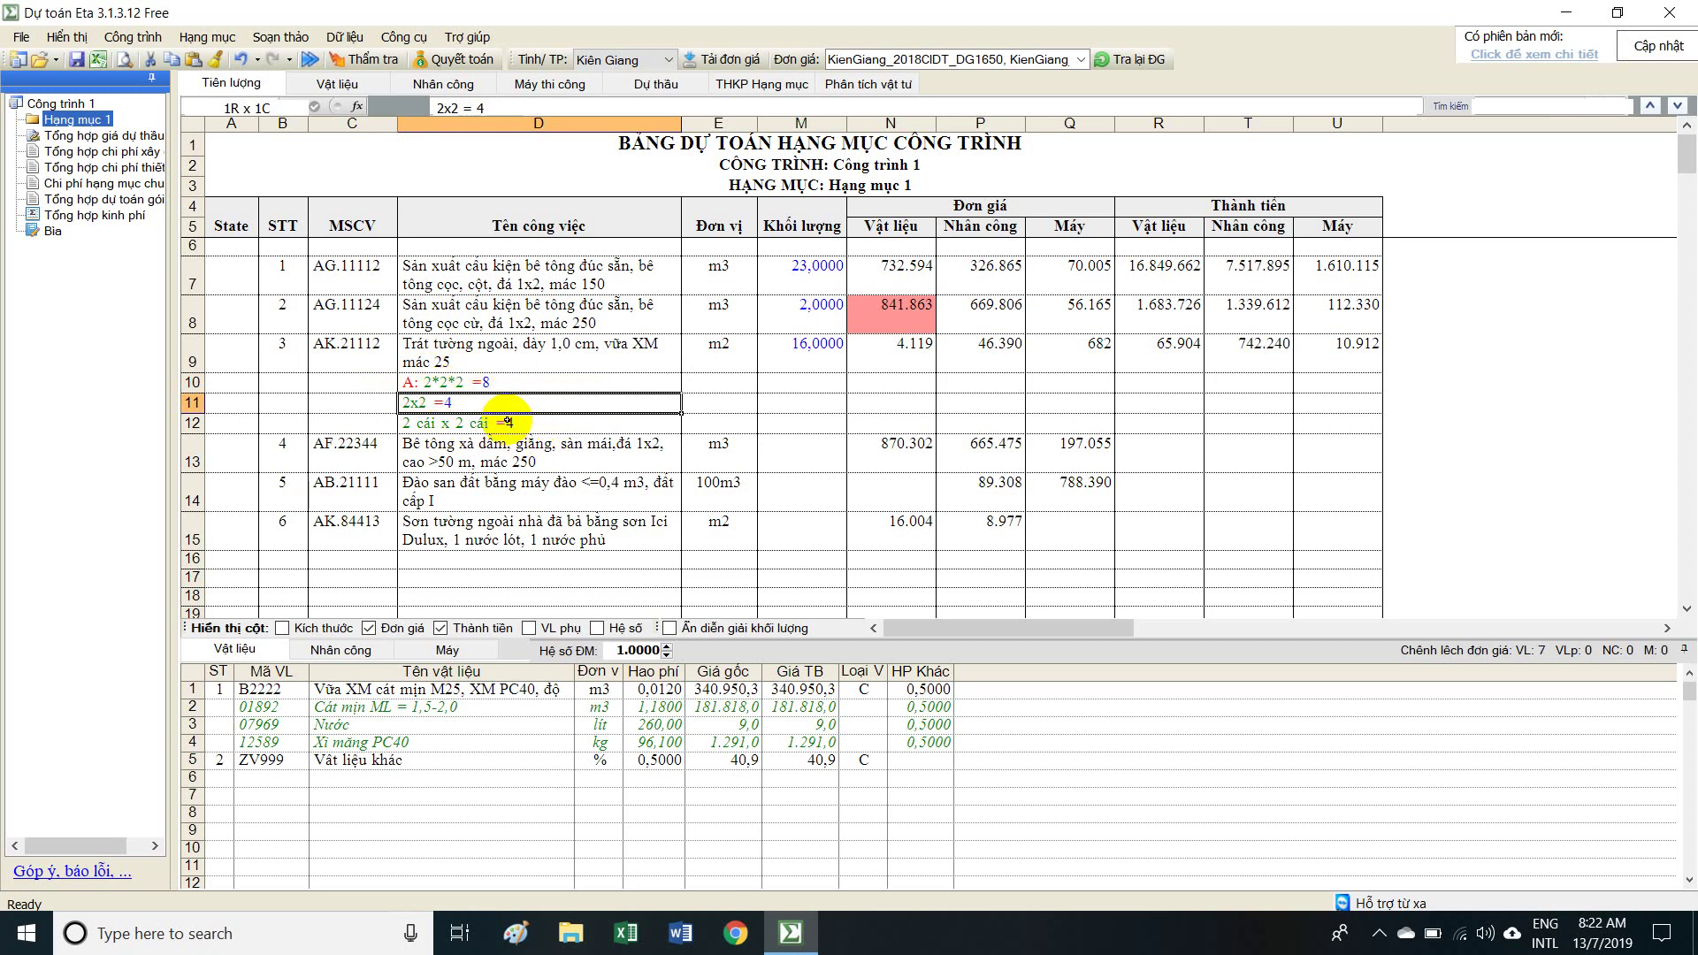
Insert a row above item AF.22344, enter the breakdown line "B: 2x2/100" in it, and review the quantity of AK.21112.
click(484, 452)
right_click(486, 449)
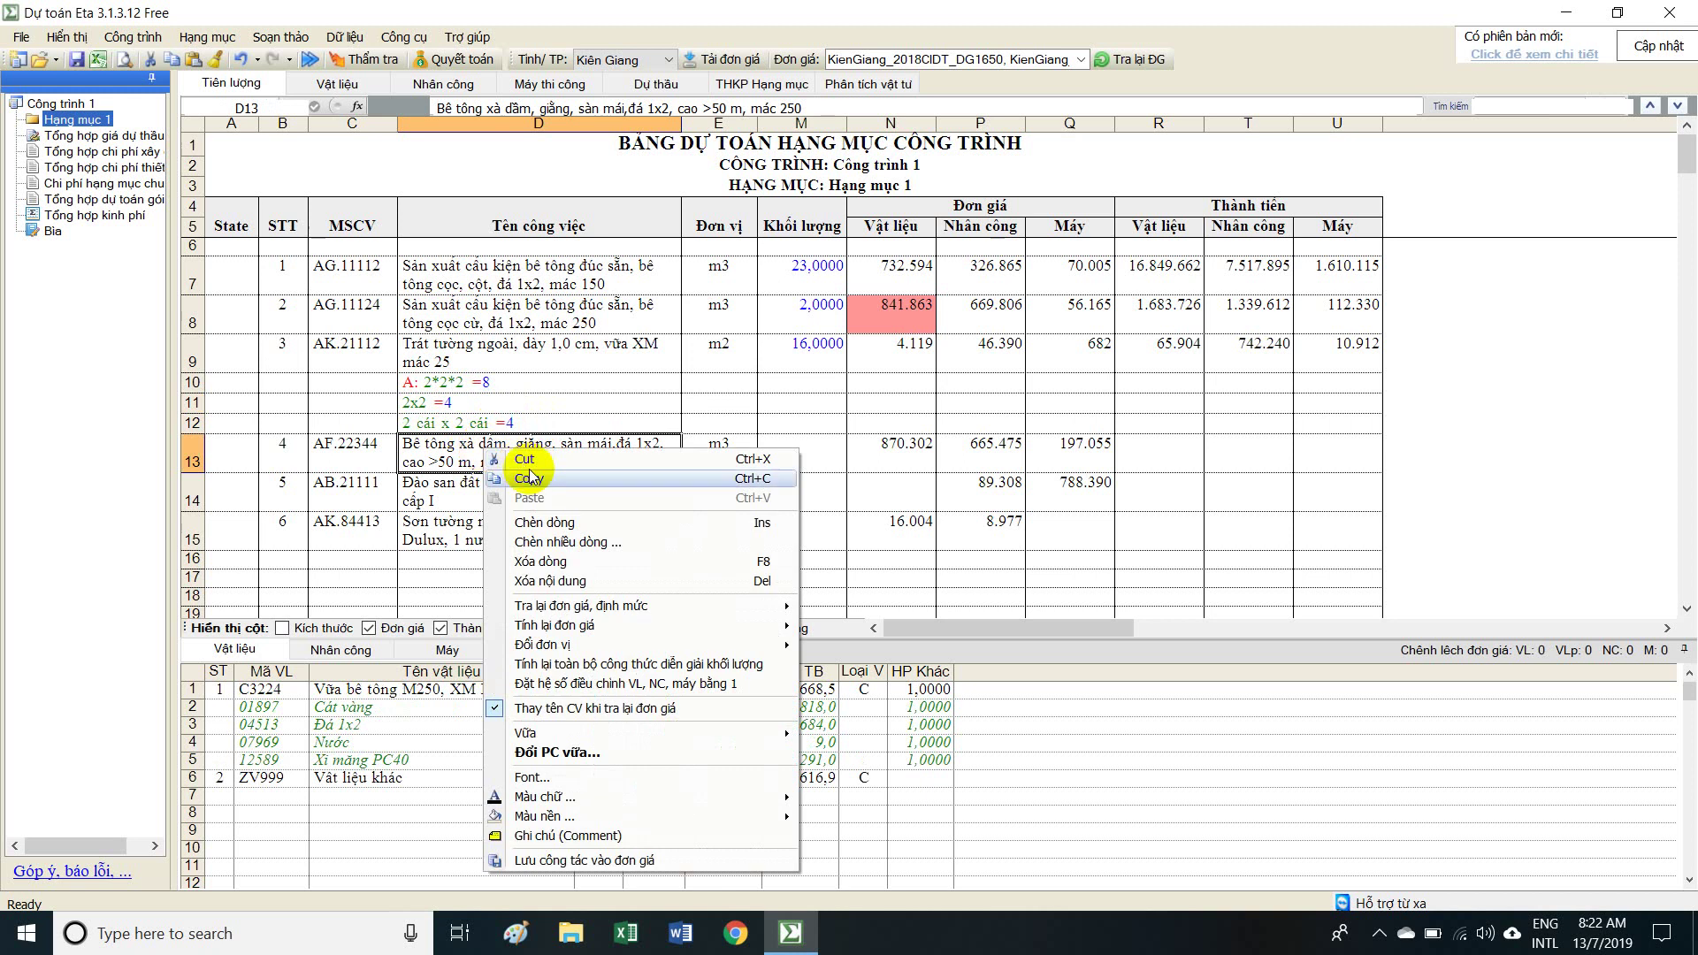
click(549, 523)
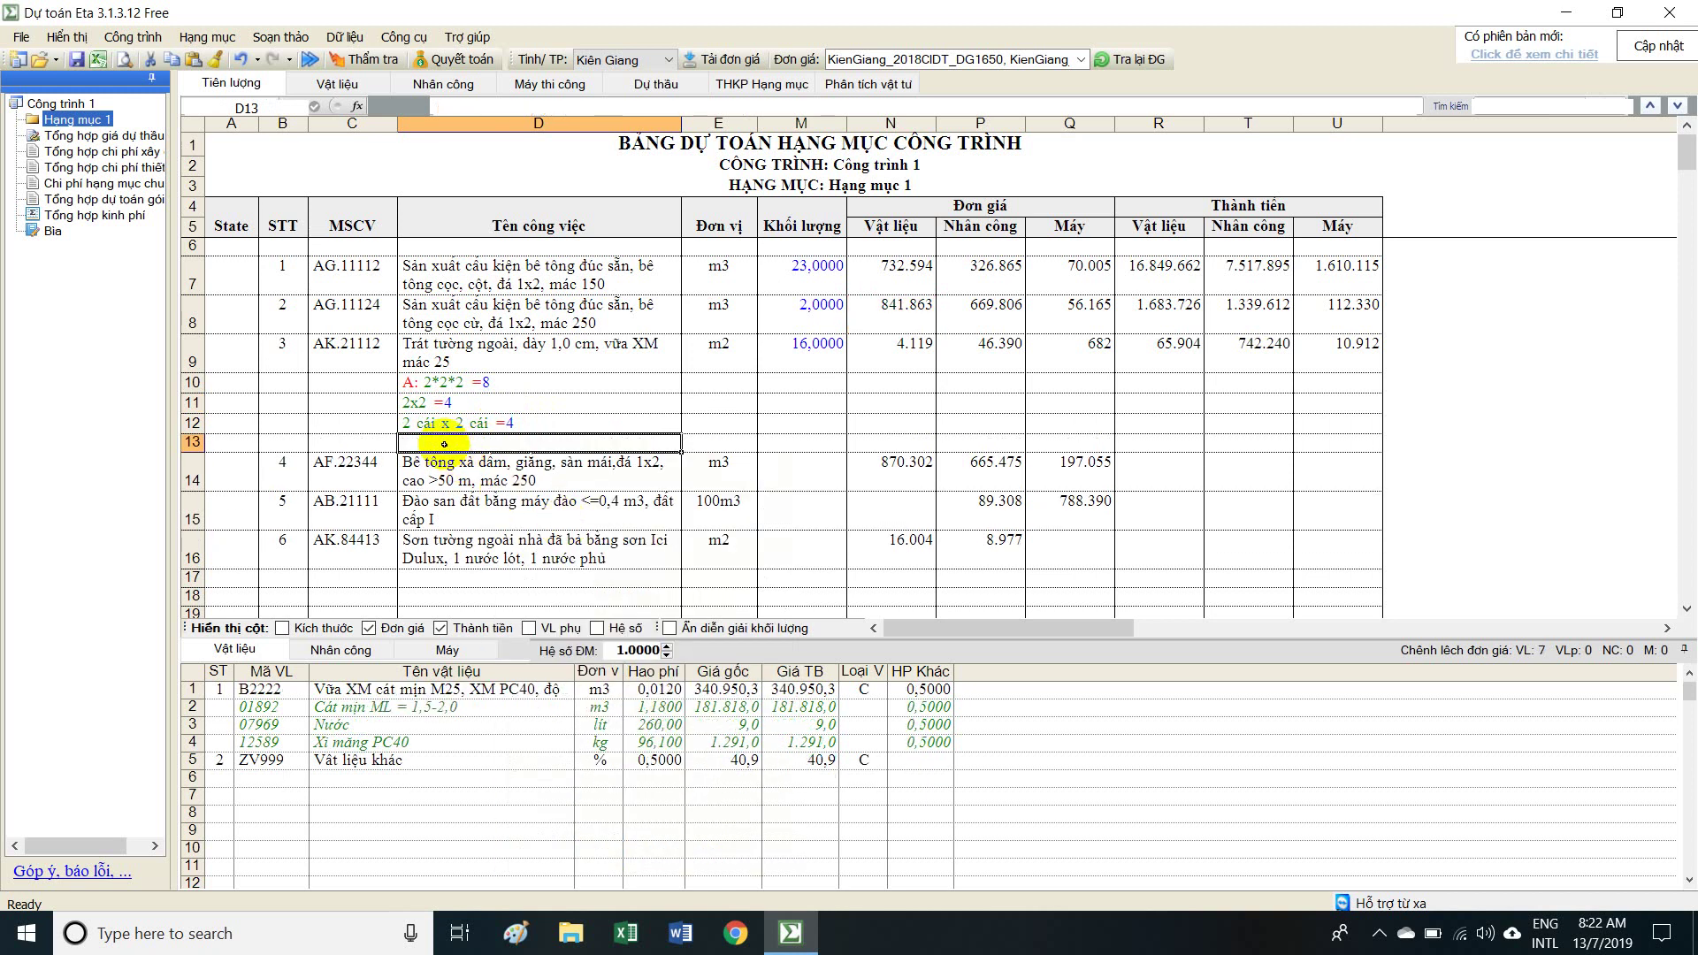
text(B: 2x2/100)
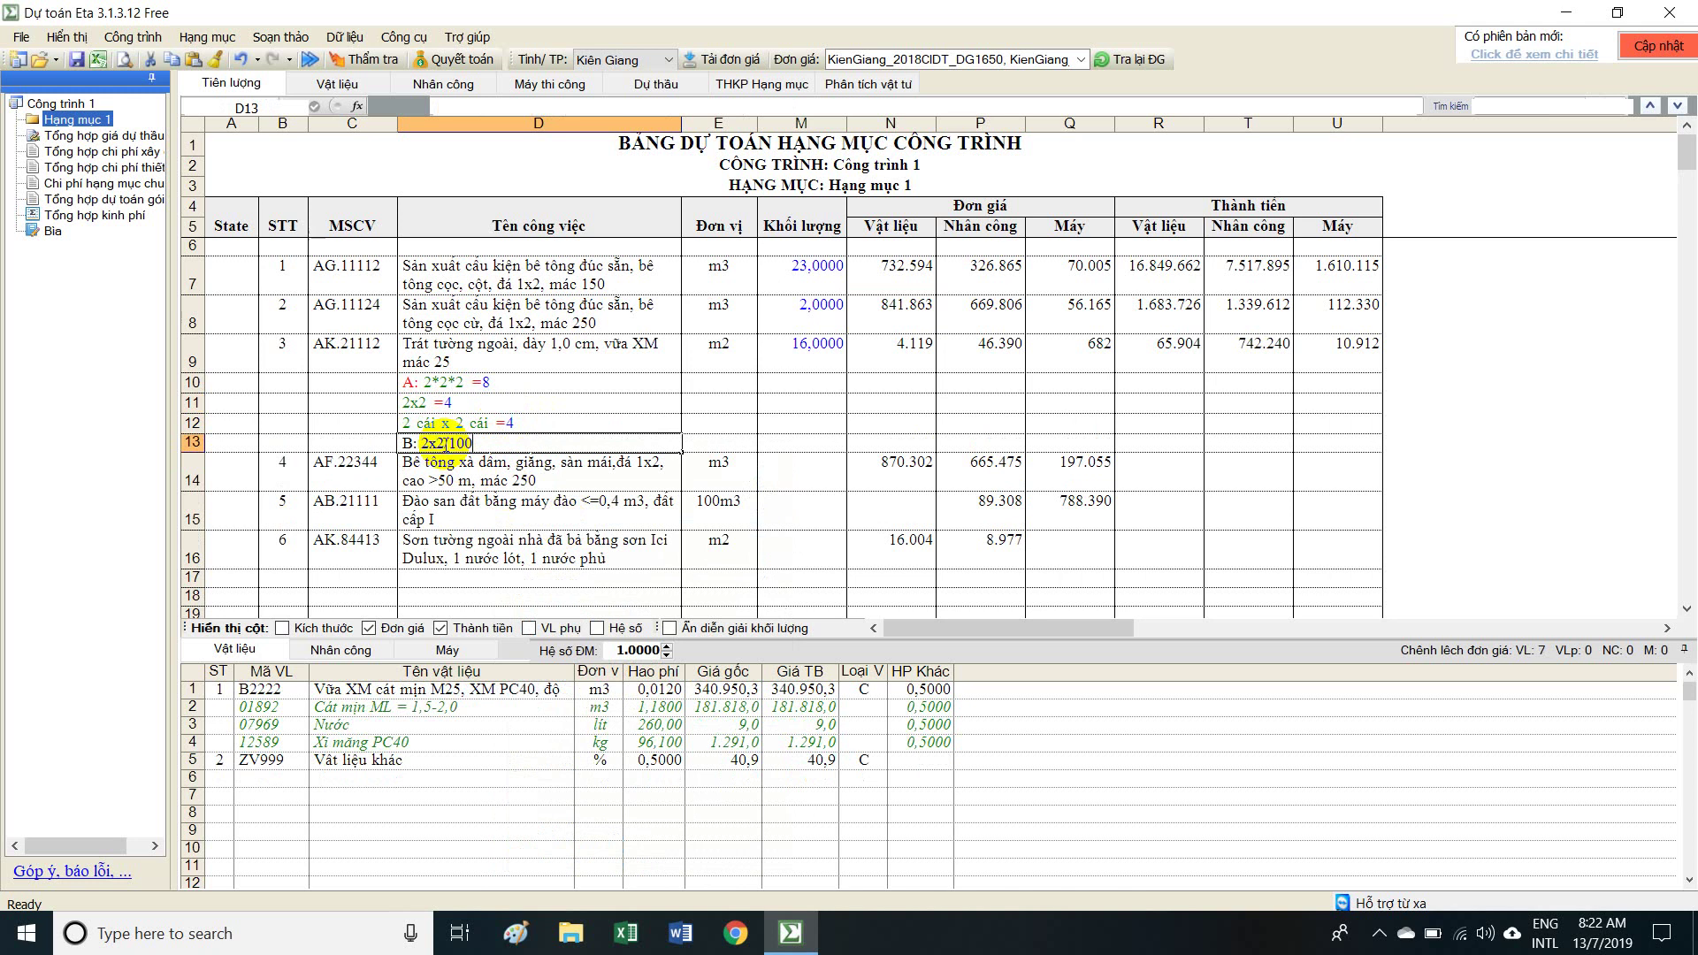
key(Return)
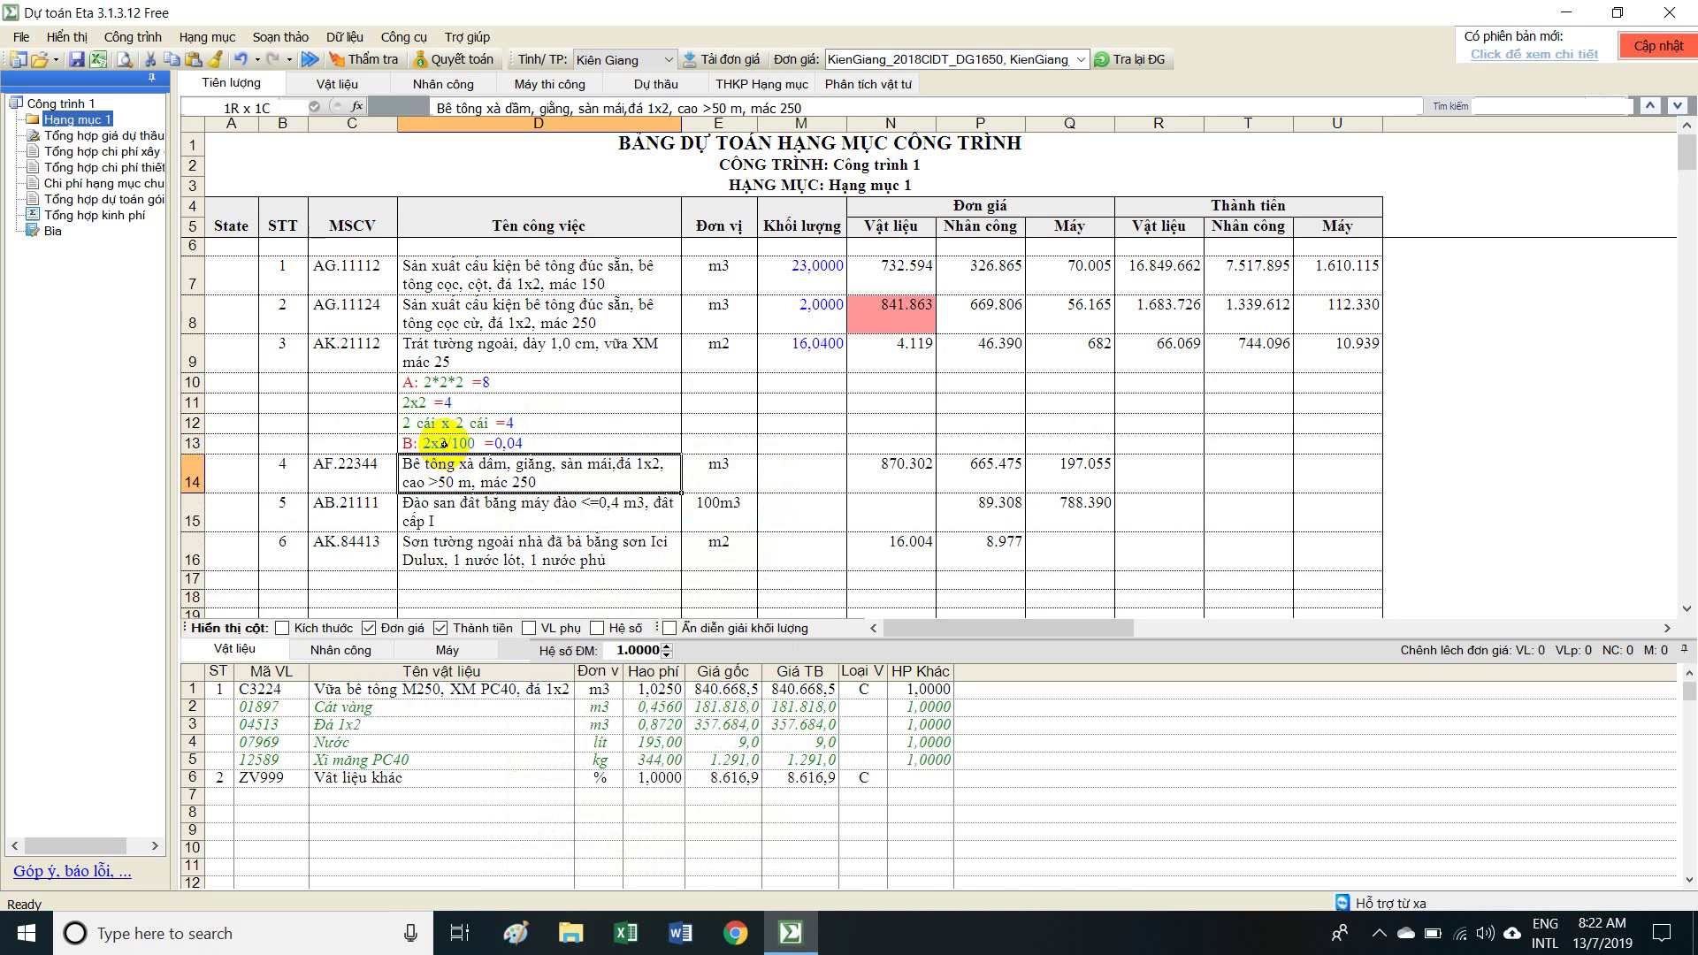
click(492, 442)
click(477, 382)
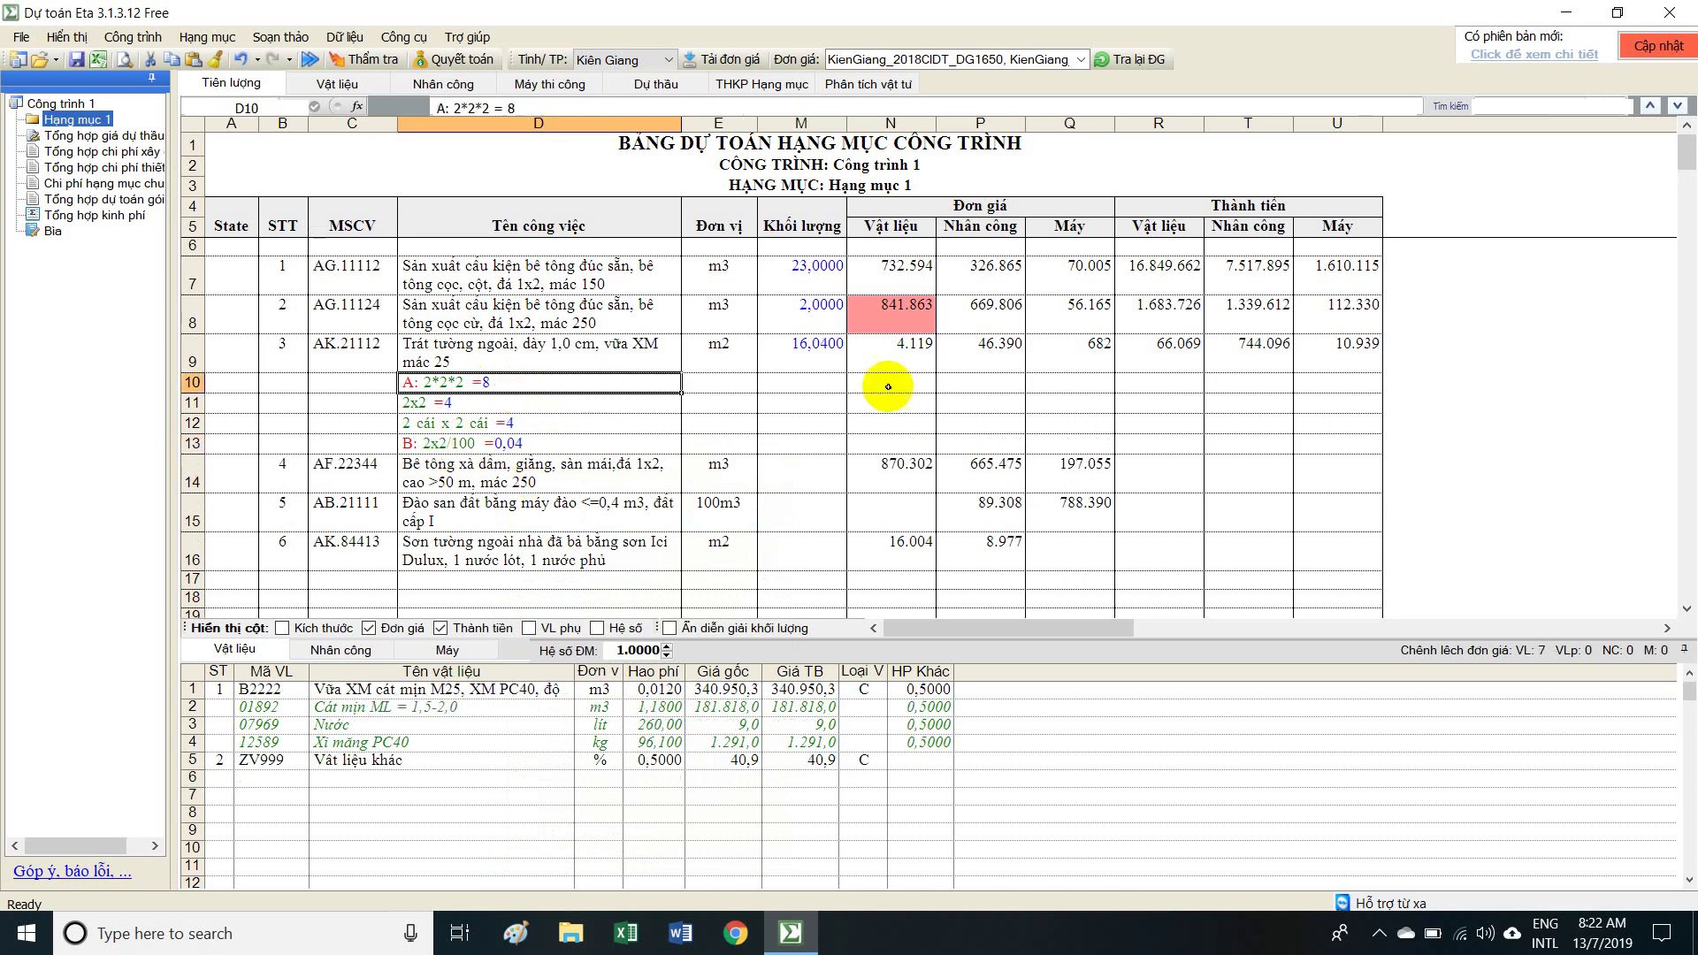
click(809, 358)
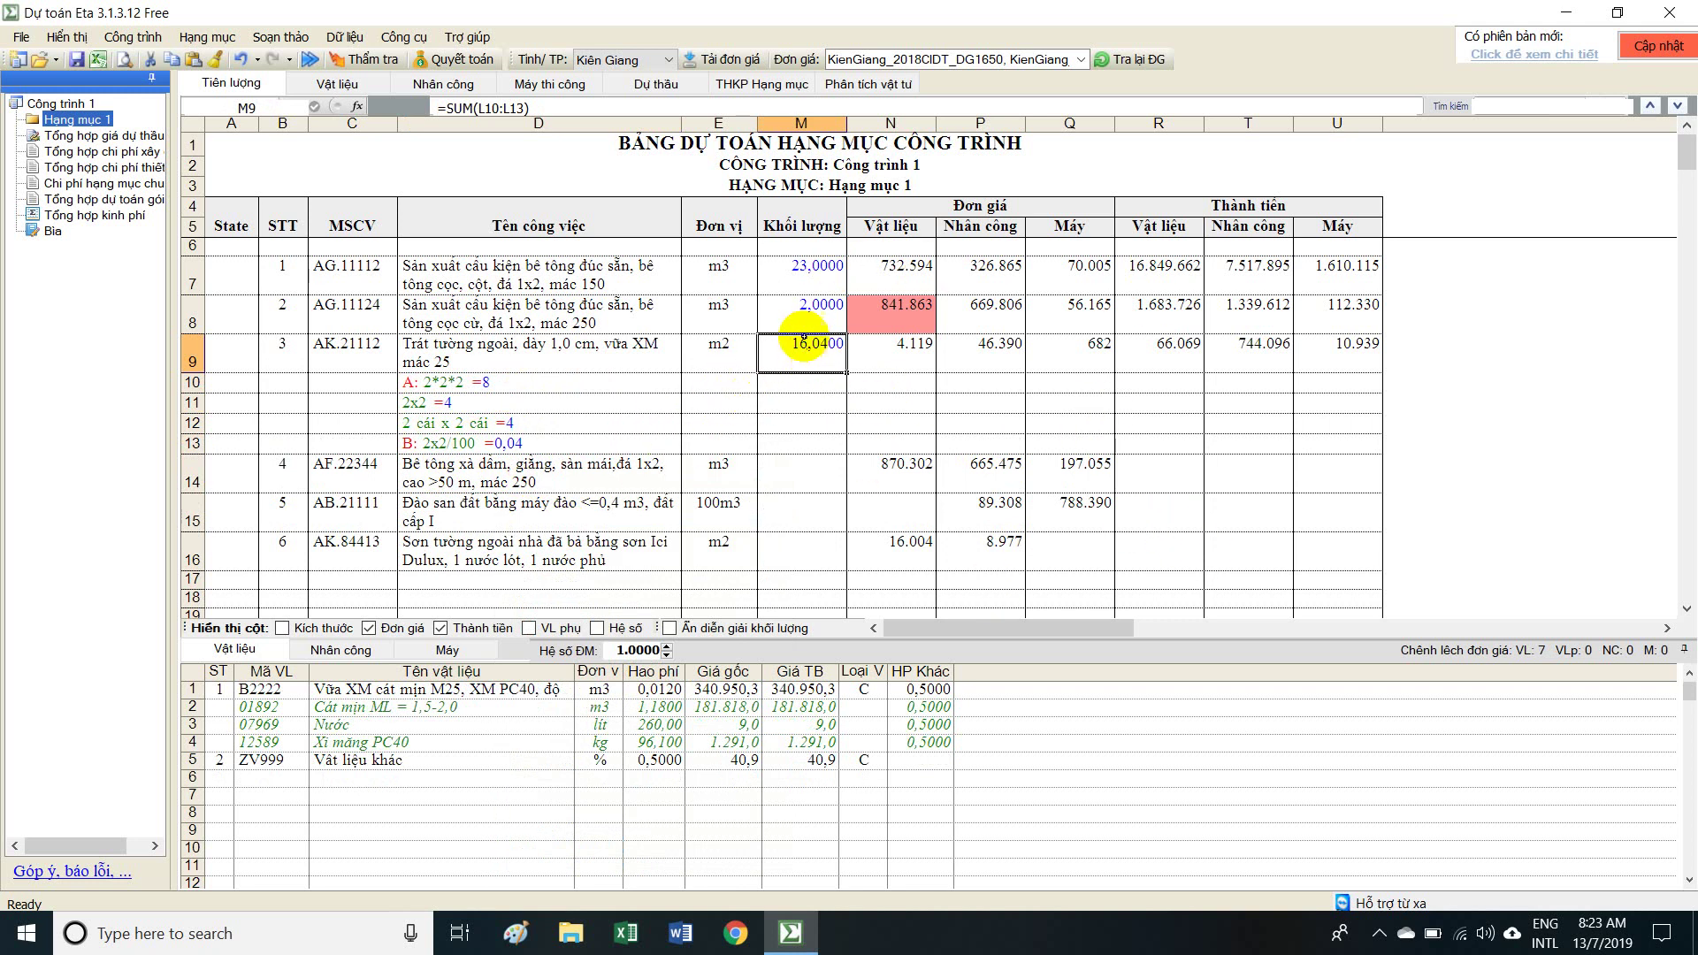
click(808, 282)
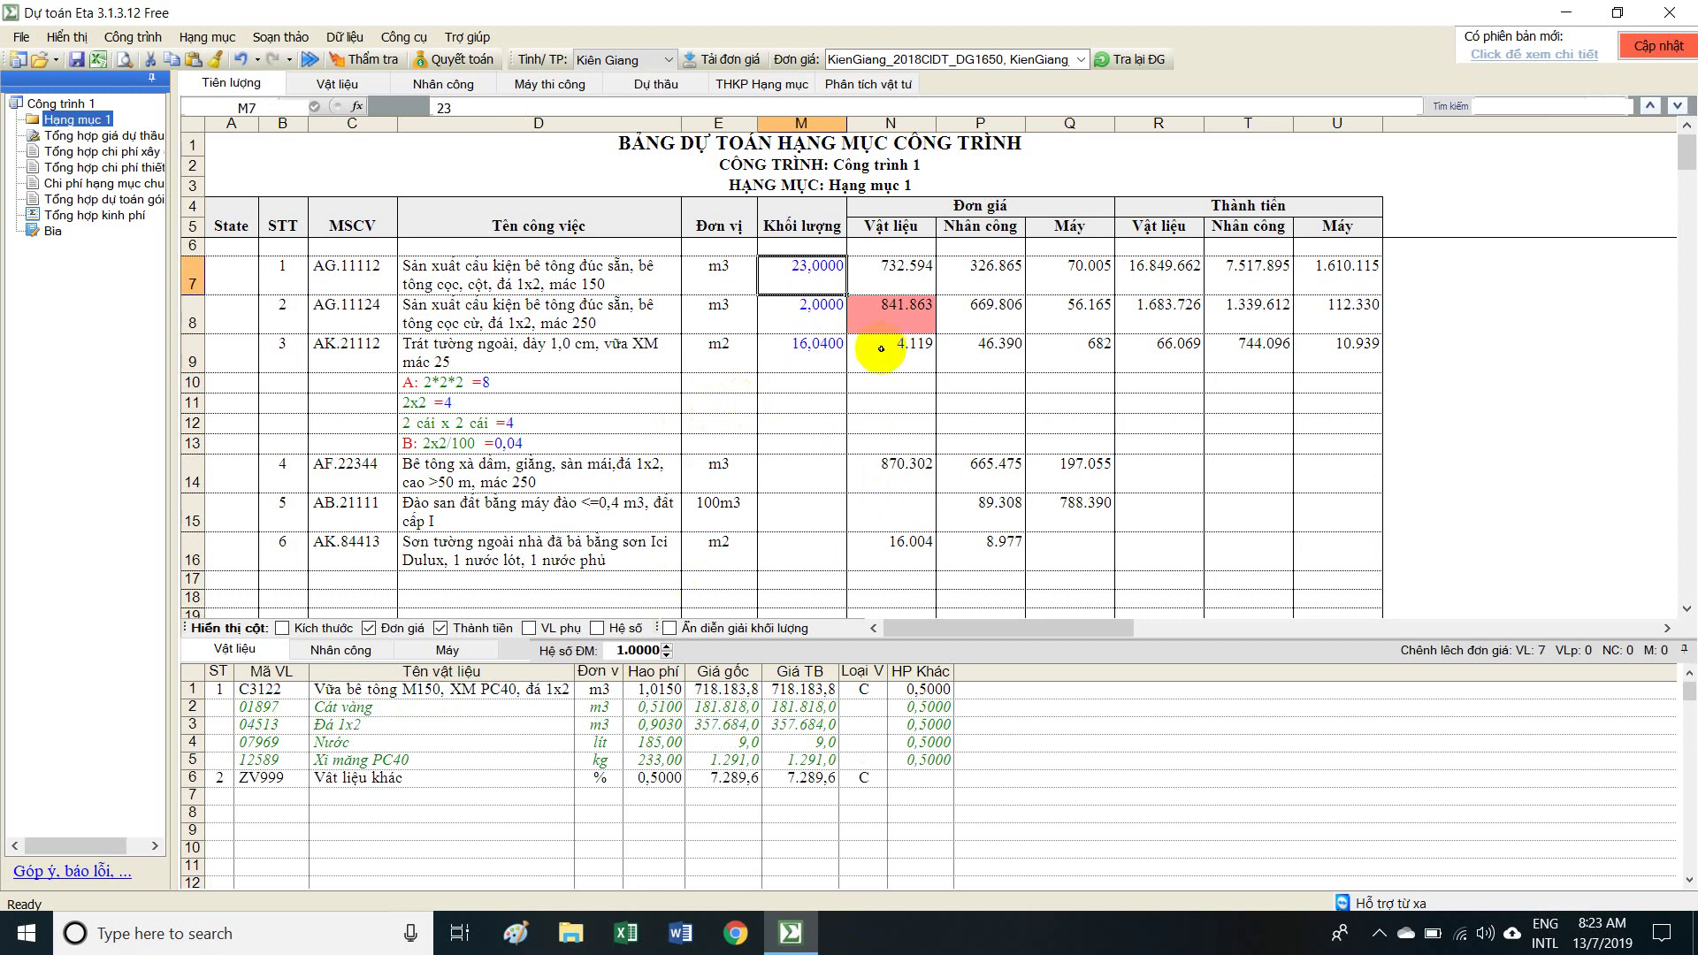
drag(502, 384, 531, 446)
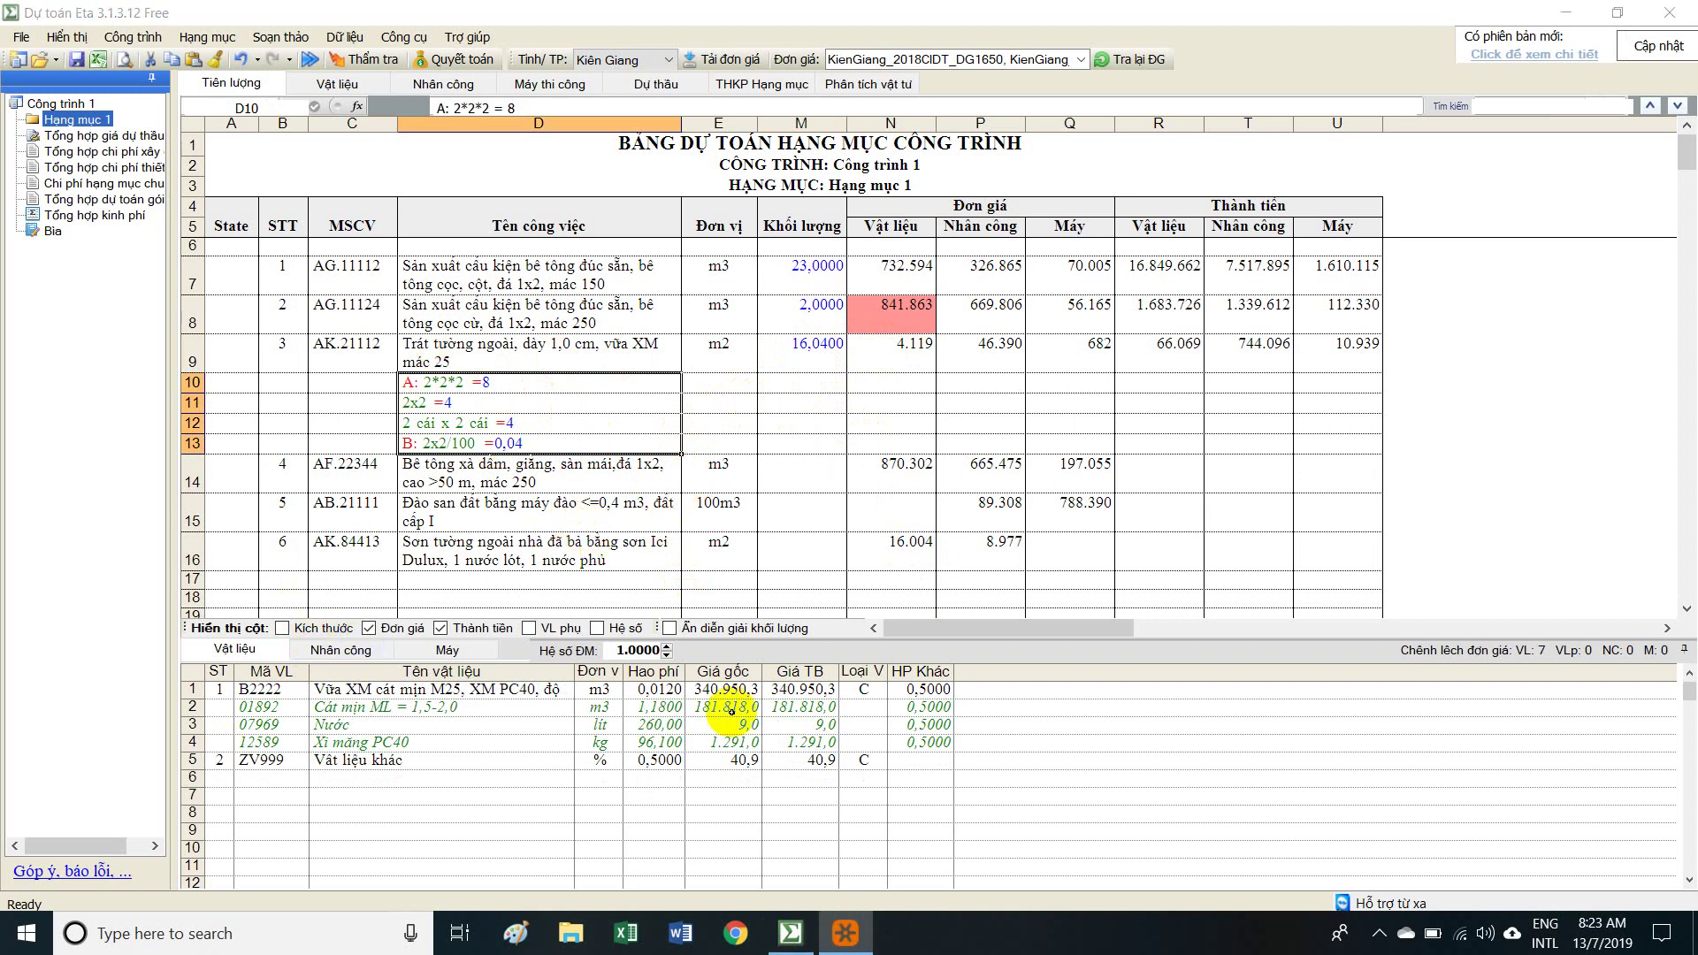
Display the Kích thước columns and examine the Diễn giải khối lượng fields beside the breakdown lines.
click(282, 628)
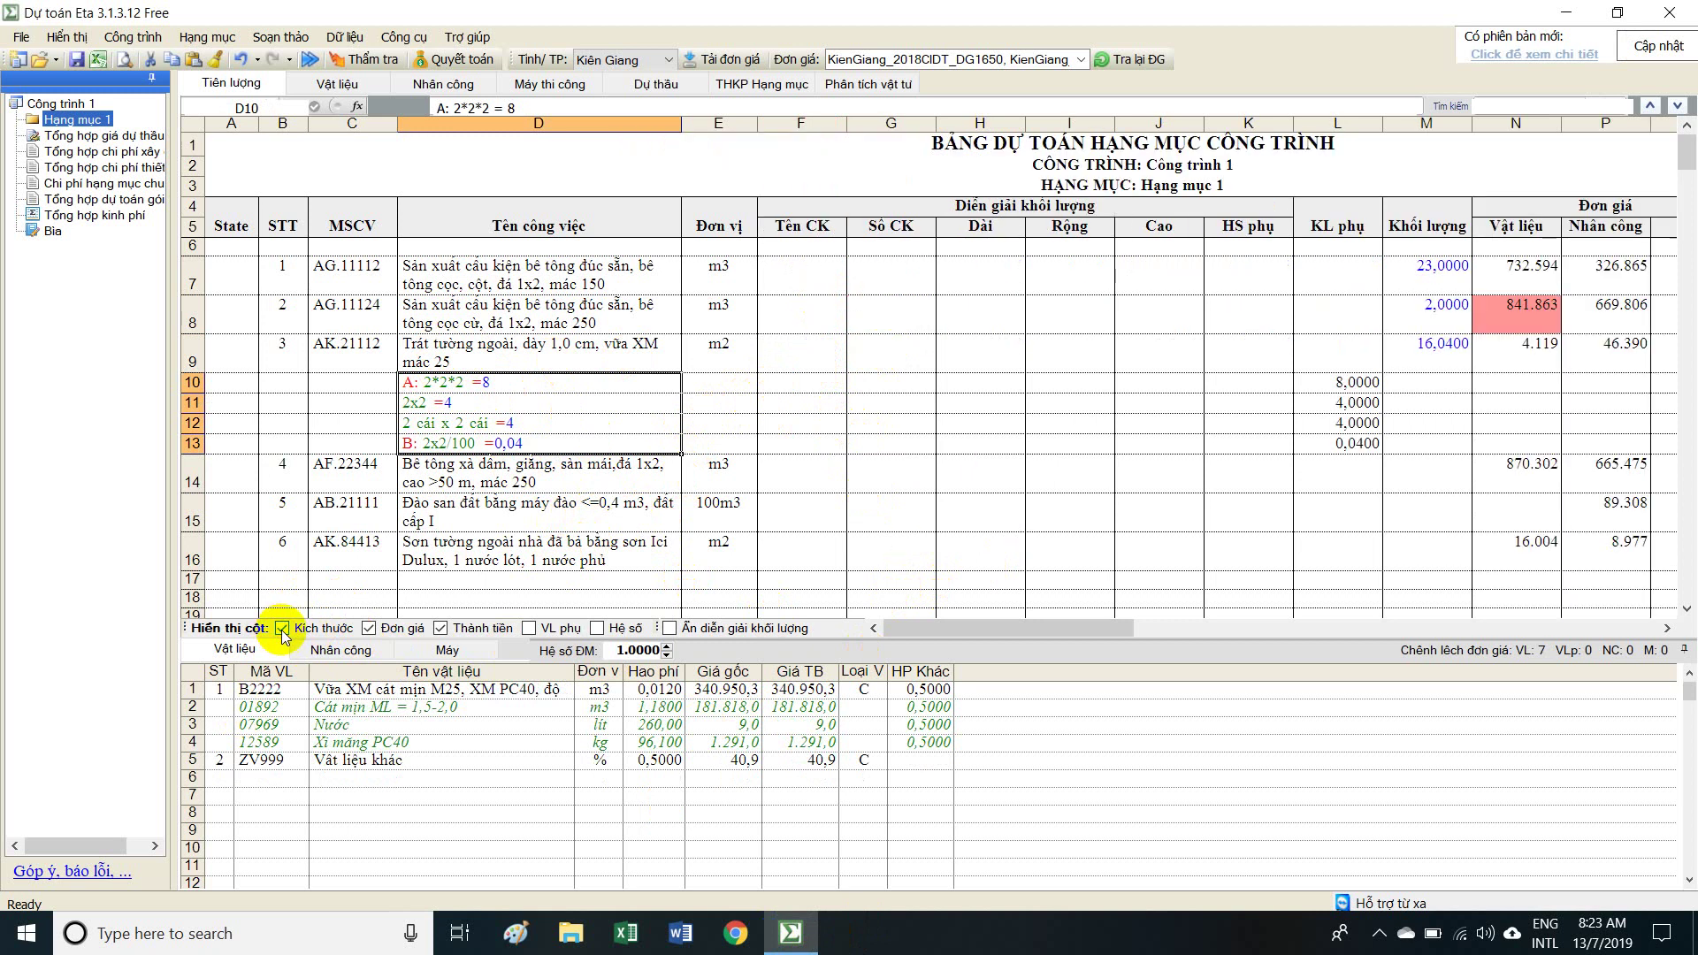
drag(800, 382, 1245, 497)
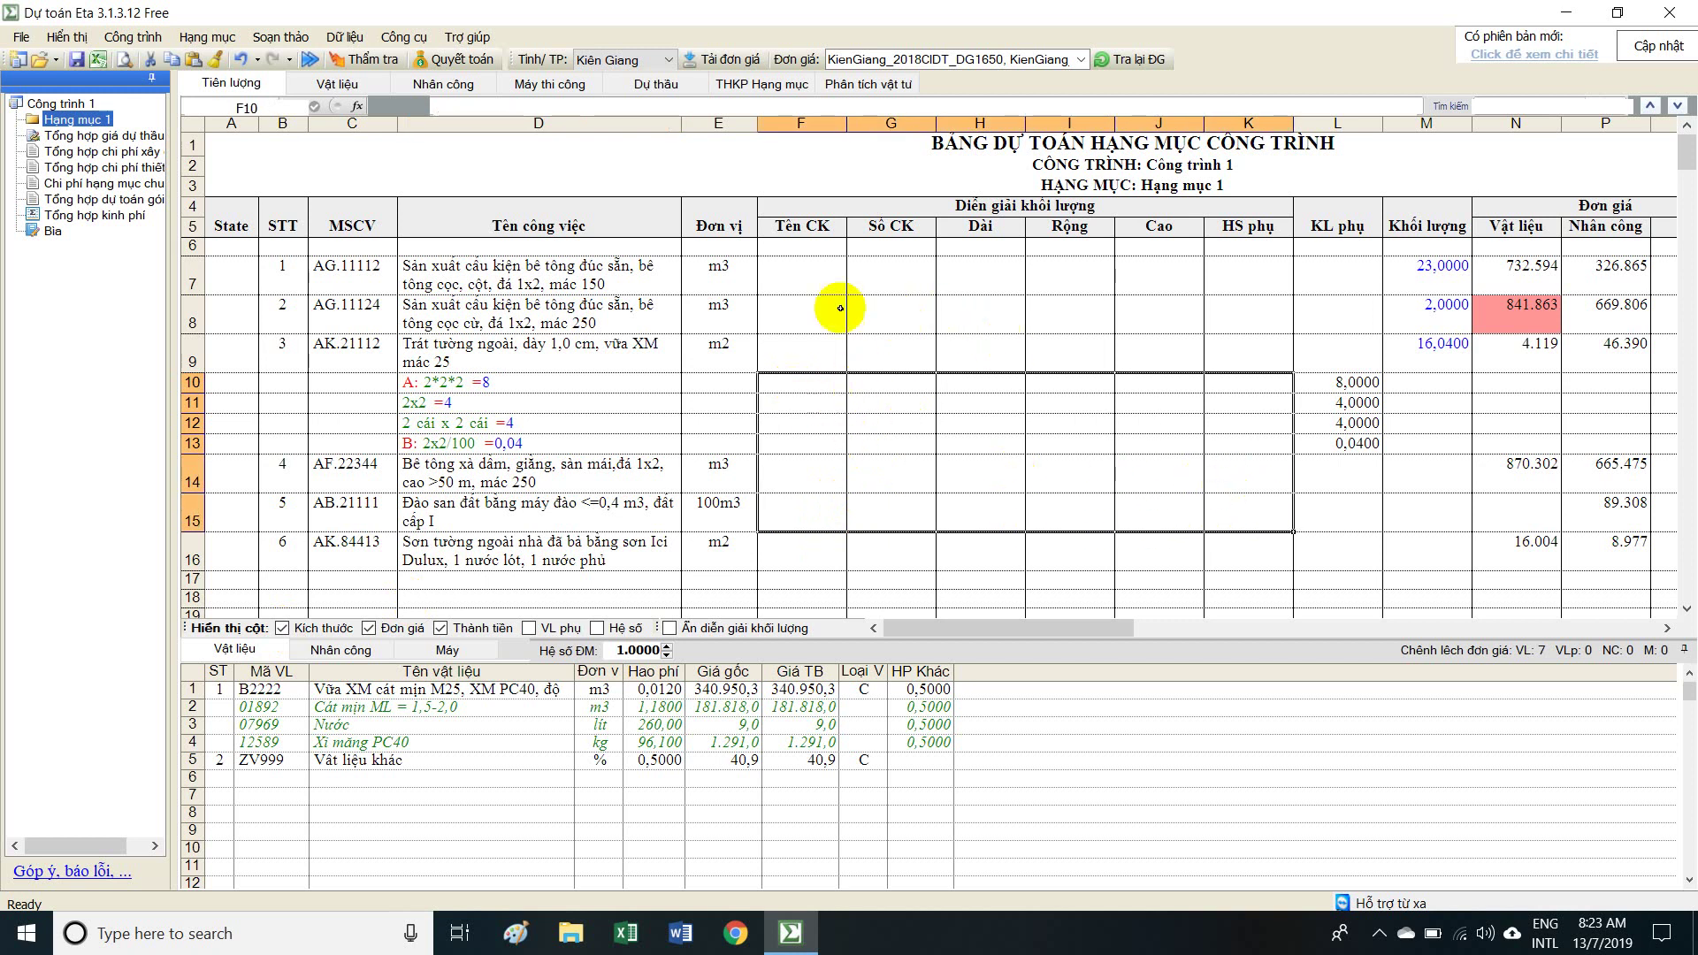
click(995, 440)
click(1229, 442)
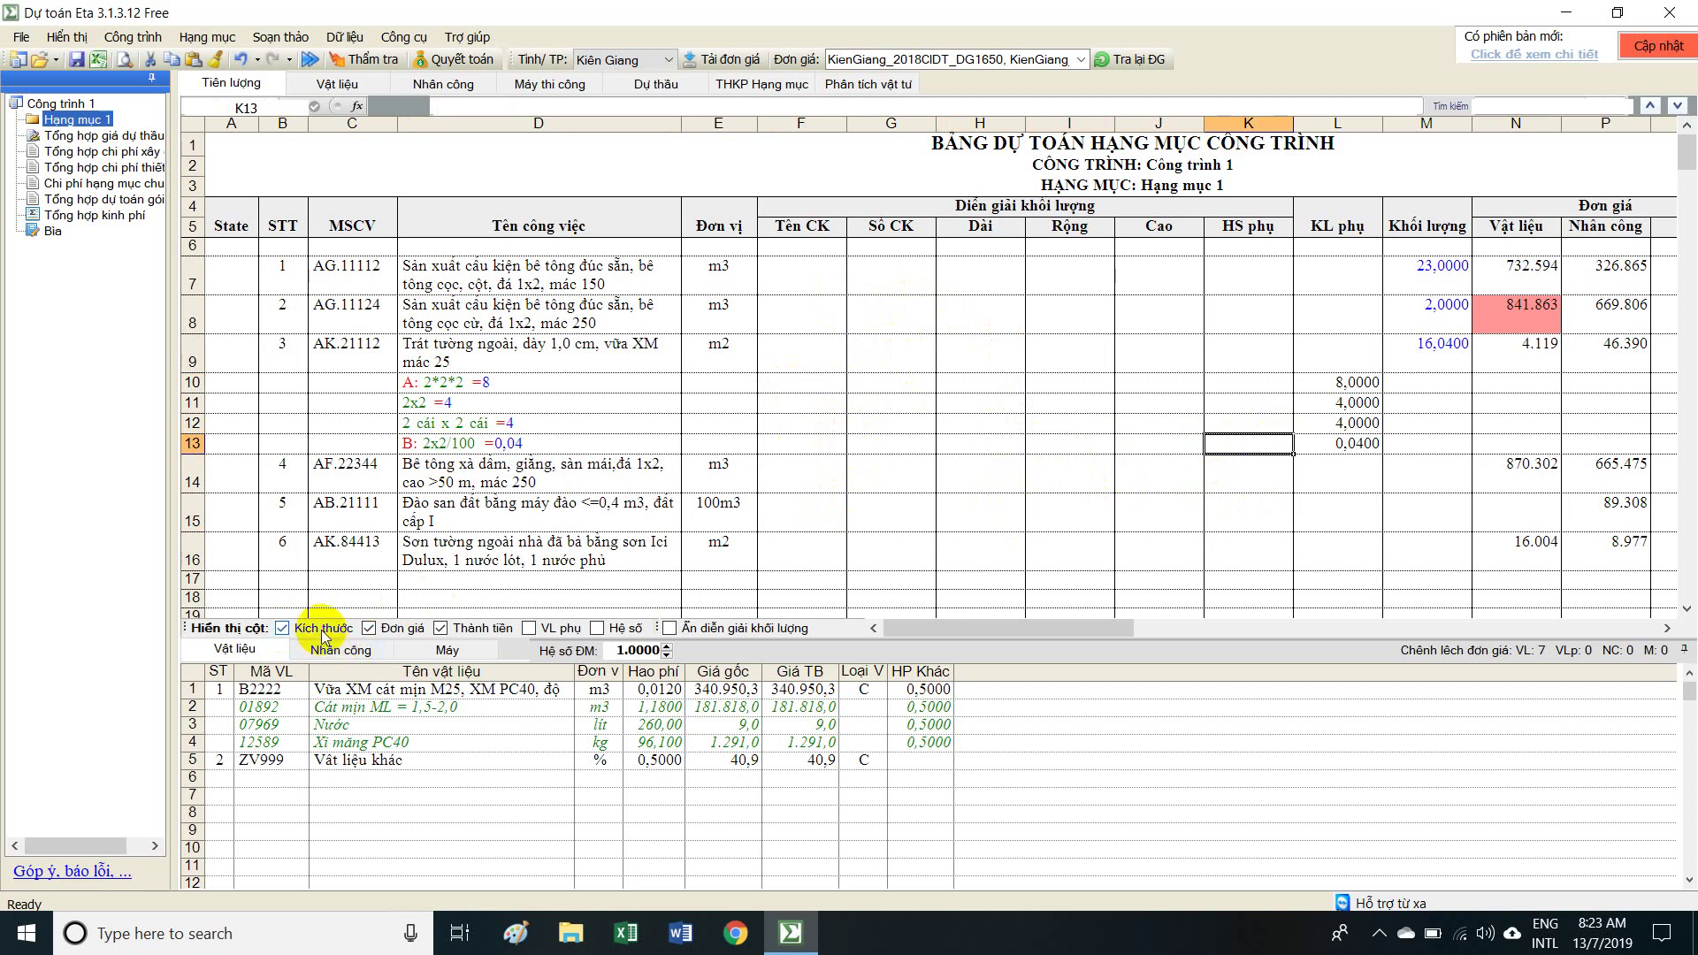
click(282, 627)
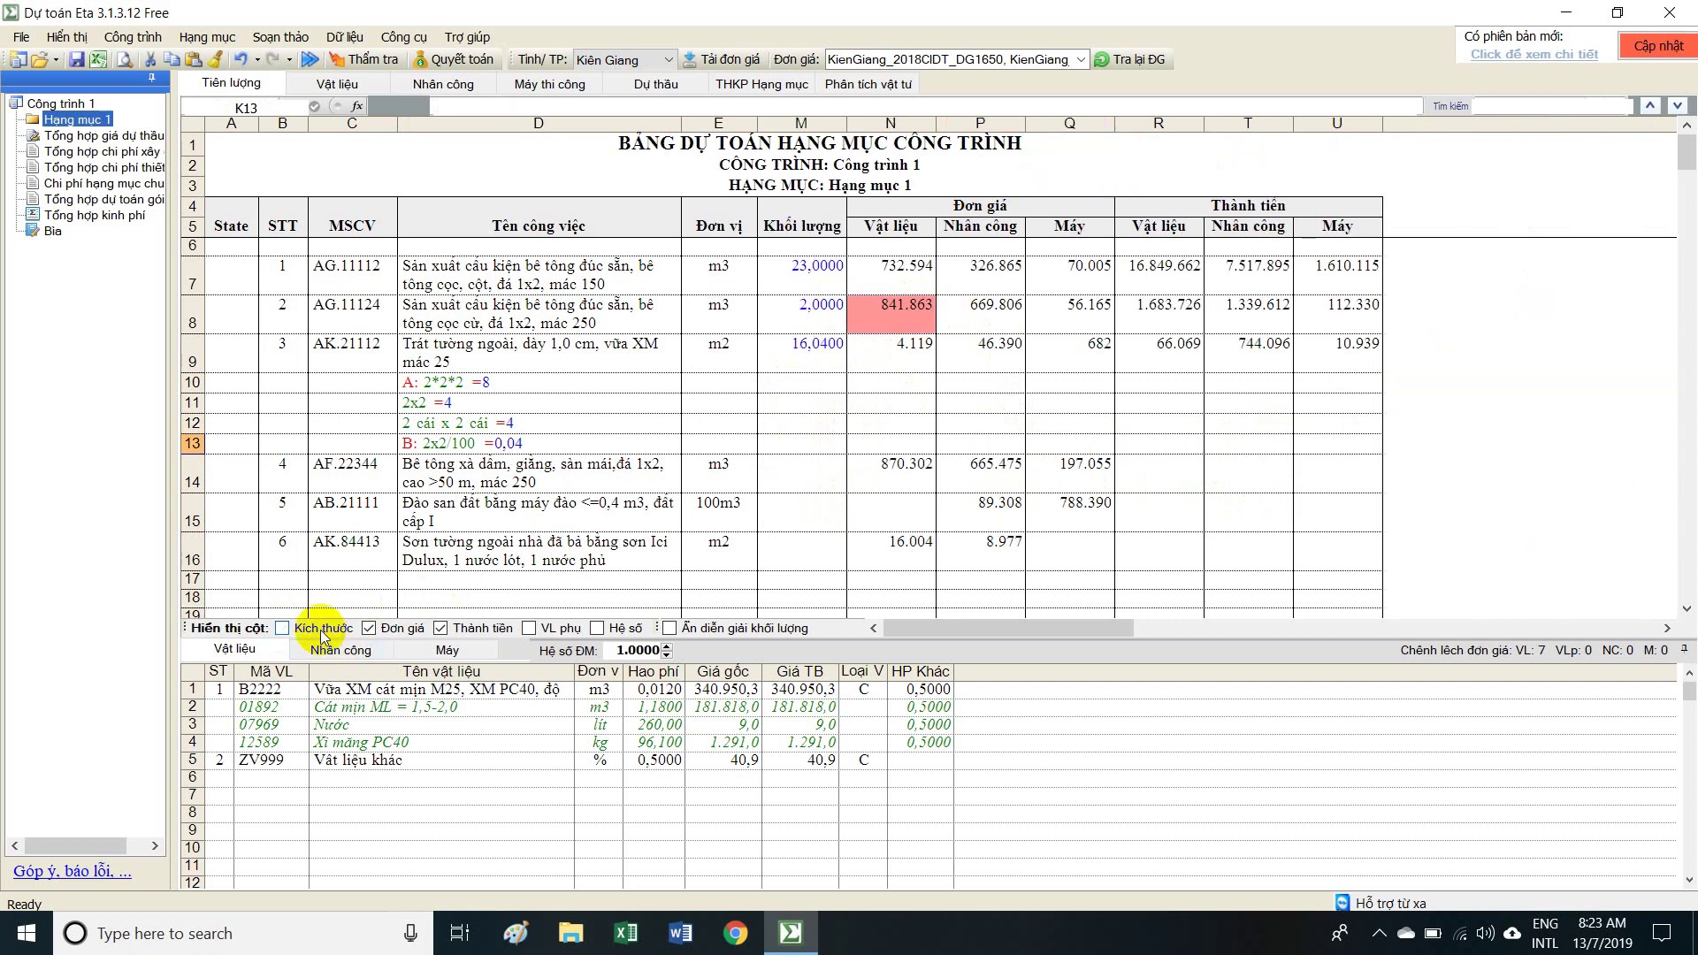
click(282, 628)
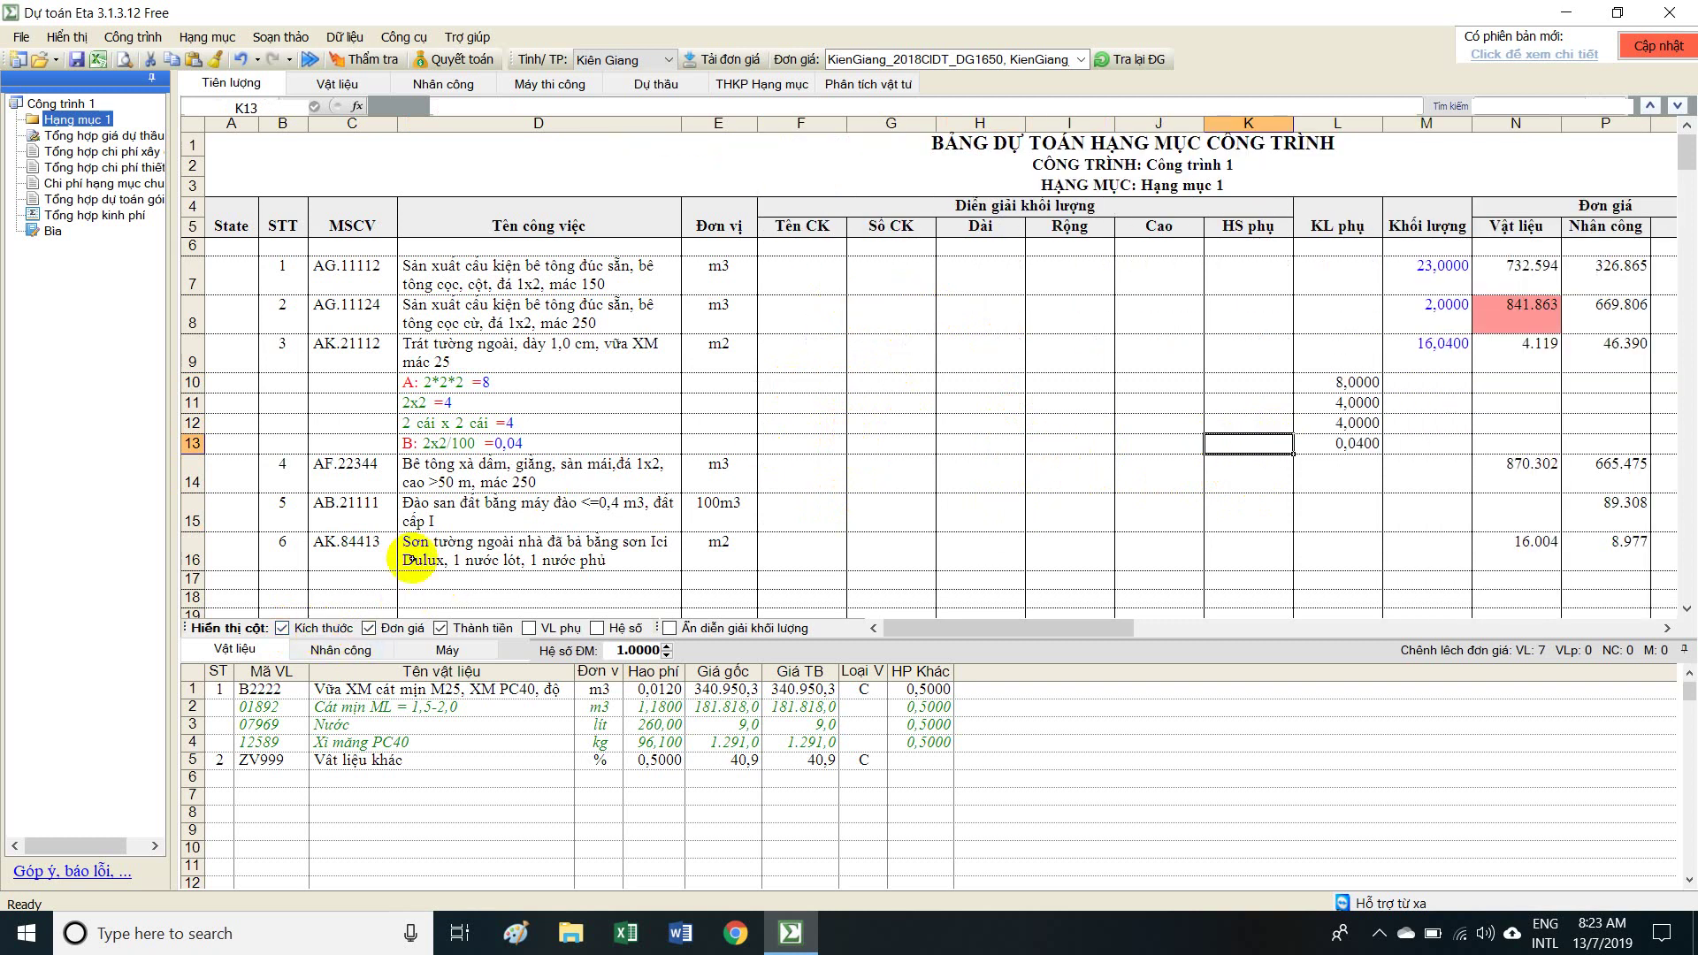
Insert a row above item AB.21111 and enter "A" as its Tên CK in row 15.
click(509, 504)
right_click(509, 504)
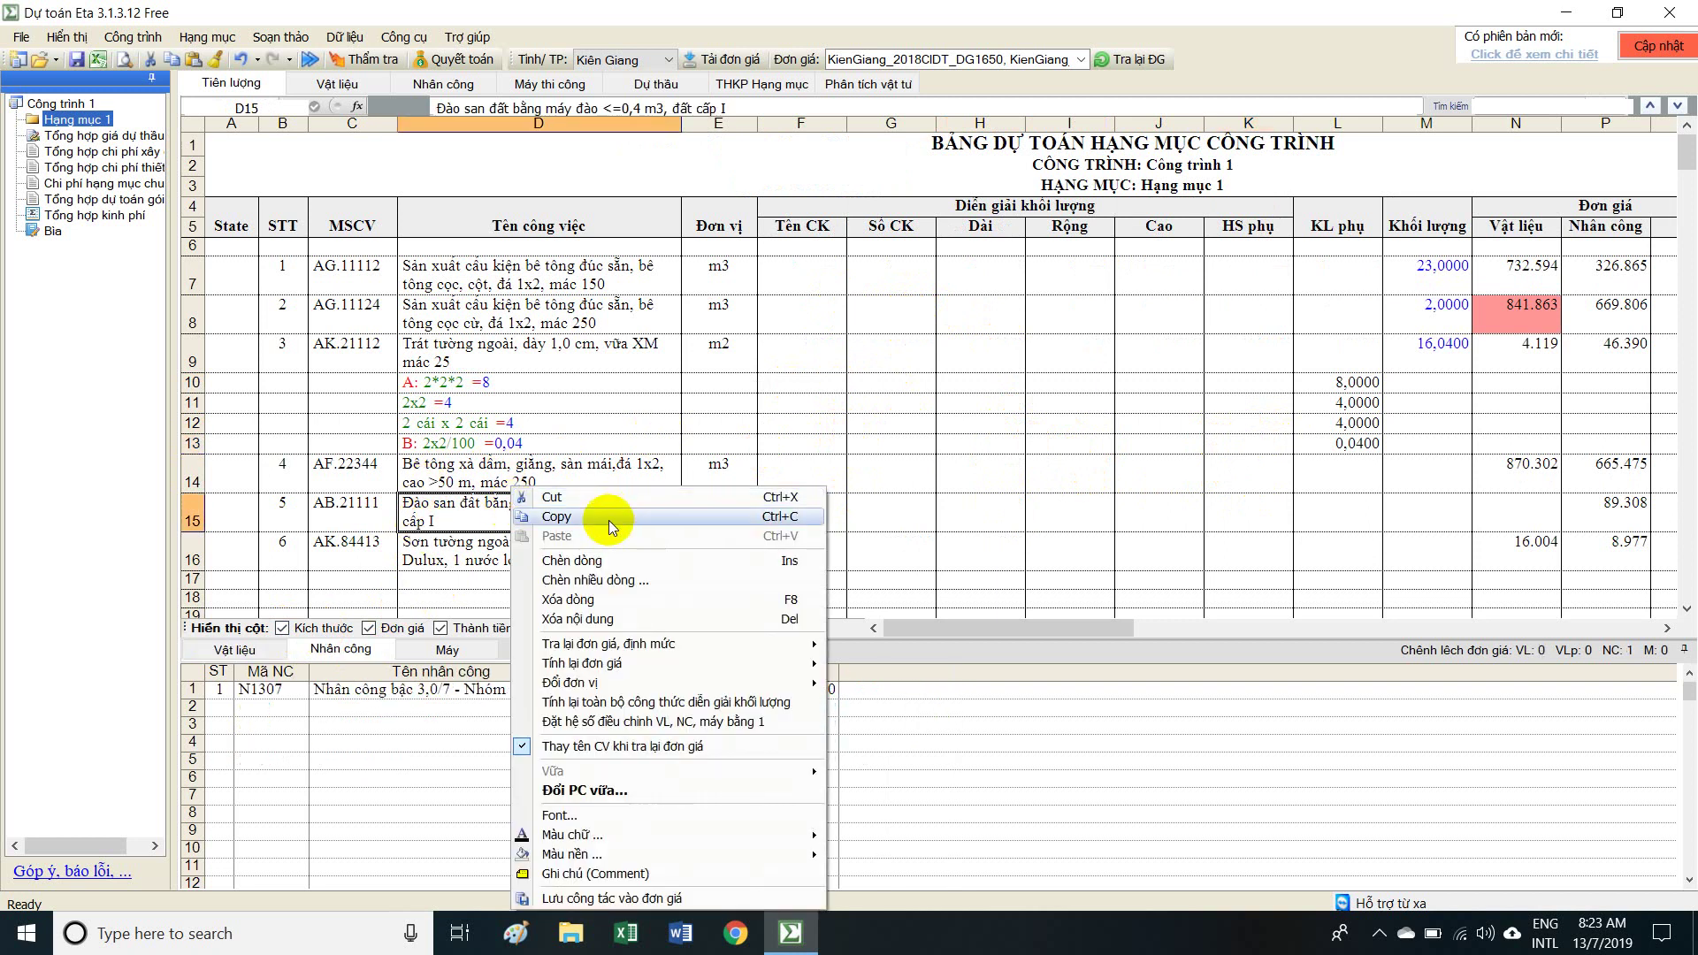
click(522, 536)
click(806, 499)
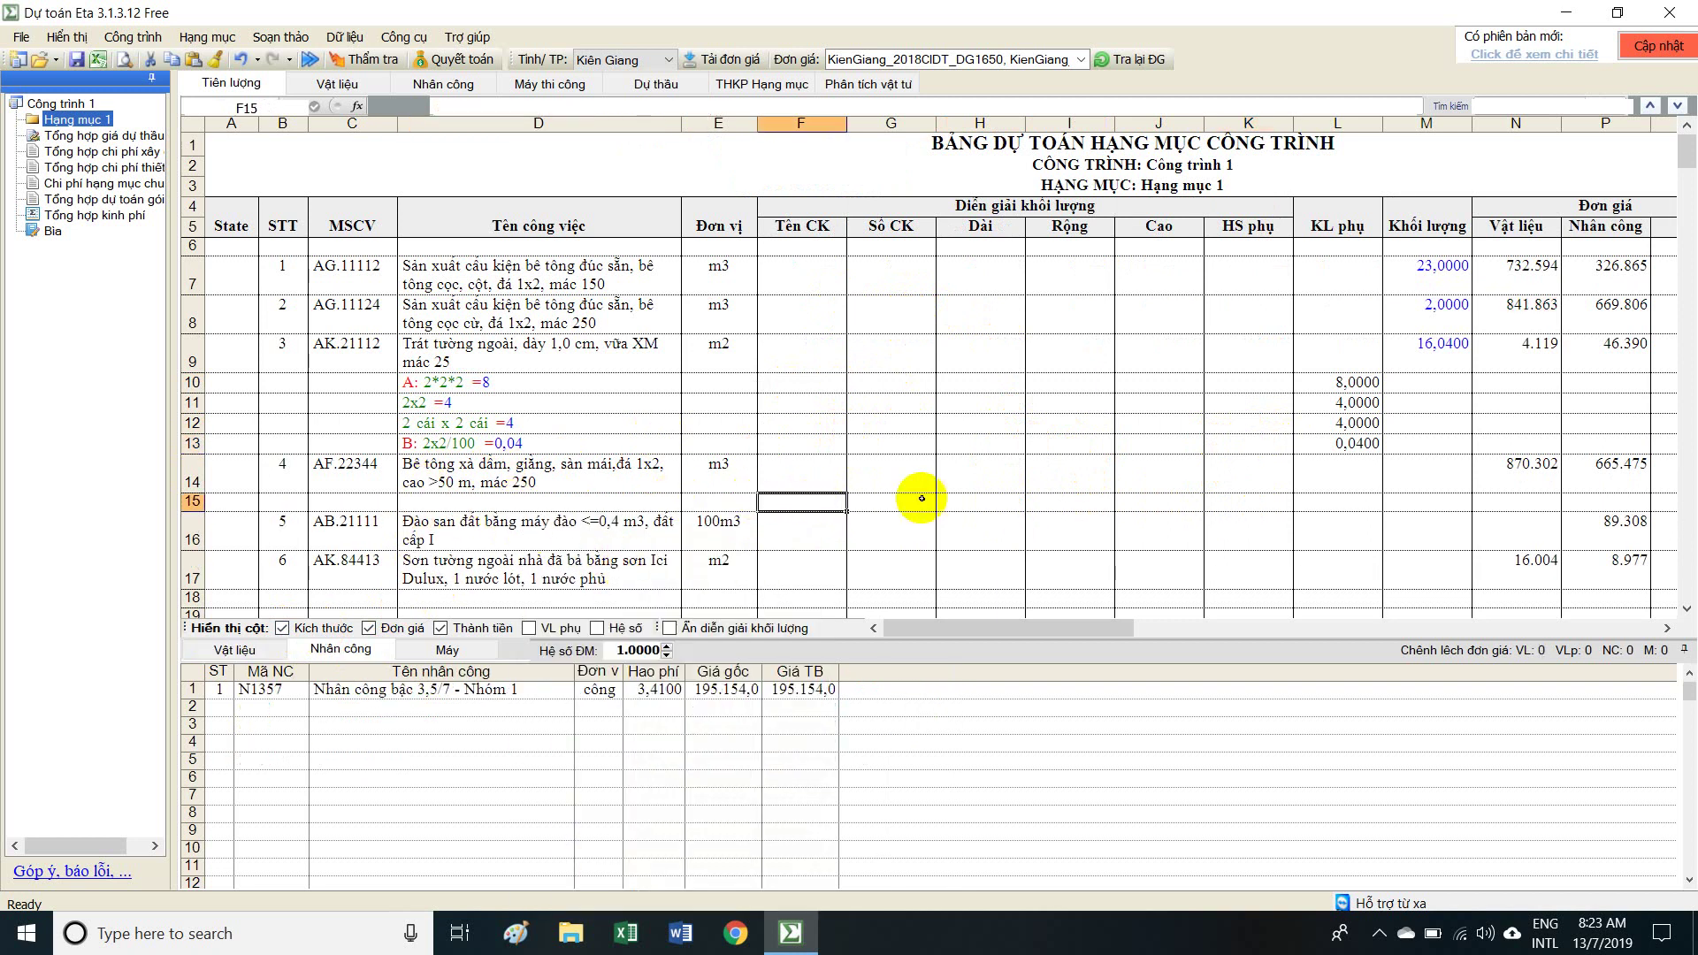
click(921, 498)
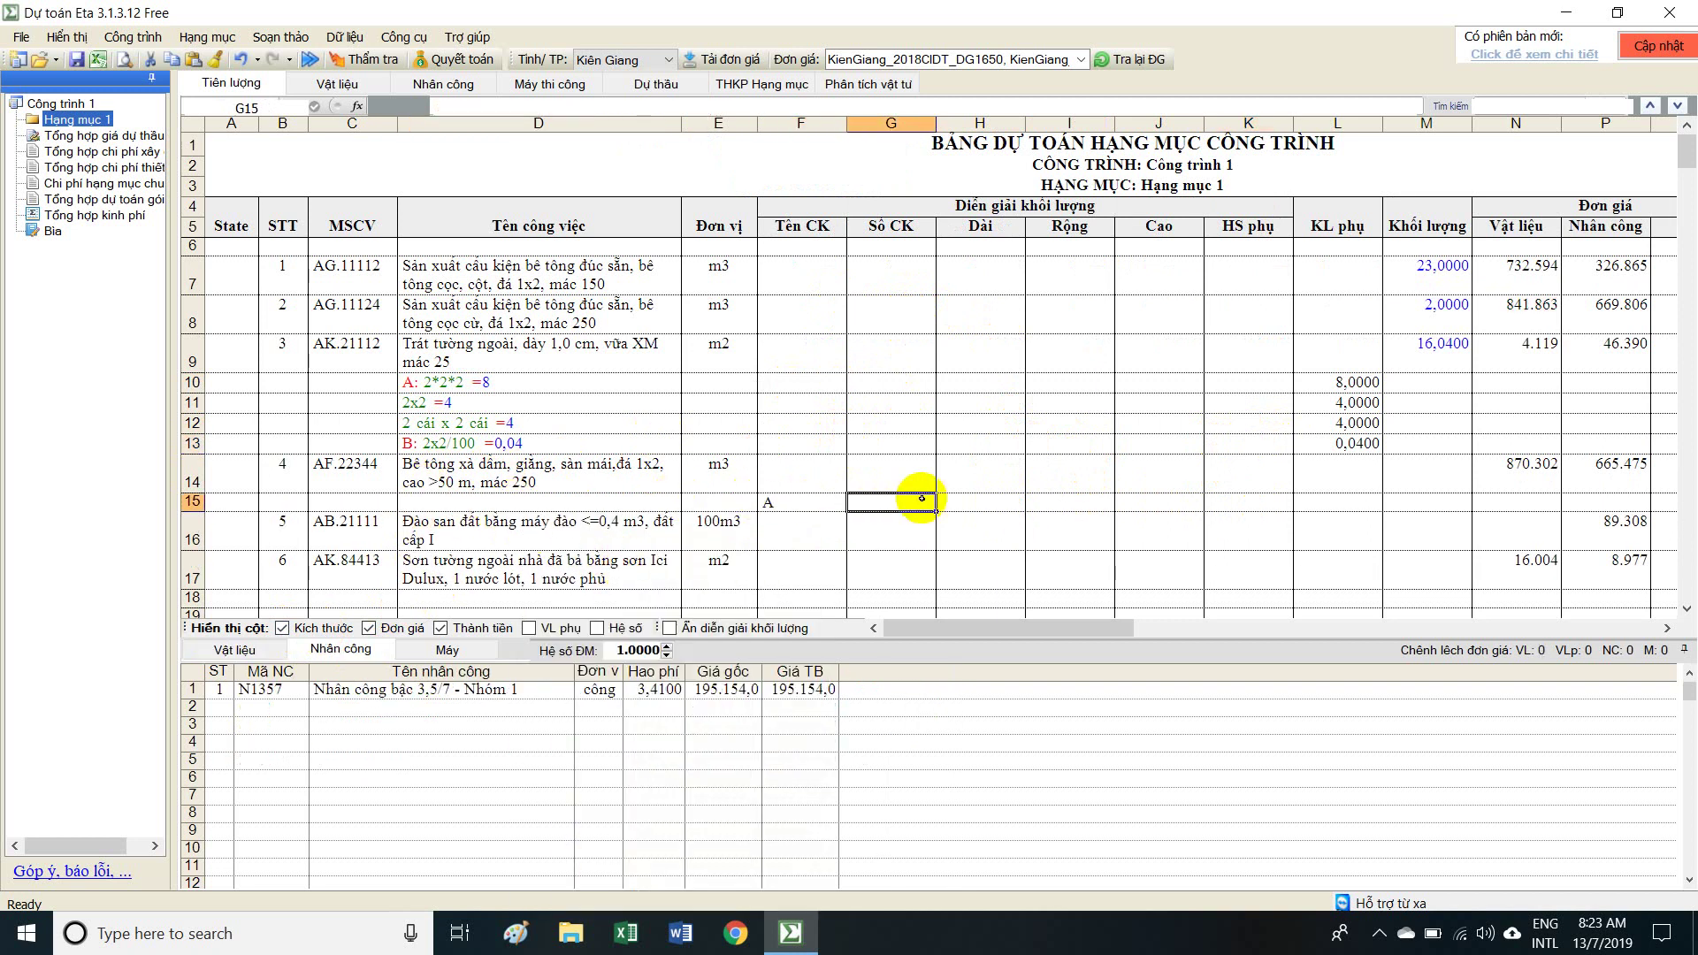
Enter 2 for each of Số CK, Dài, Rộng, Cao and HS phụ in row 15 beneath item AF.22344.
text(2)
click(972, 500)
text(2)
click(1093, 500)
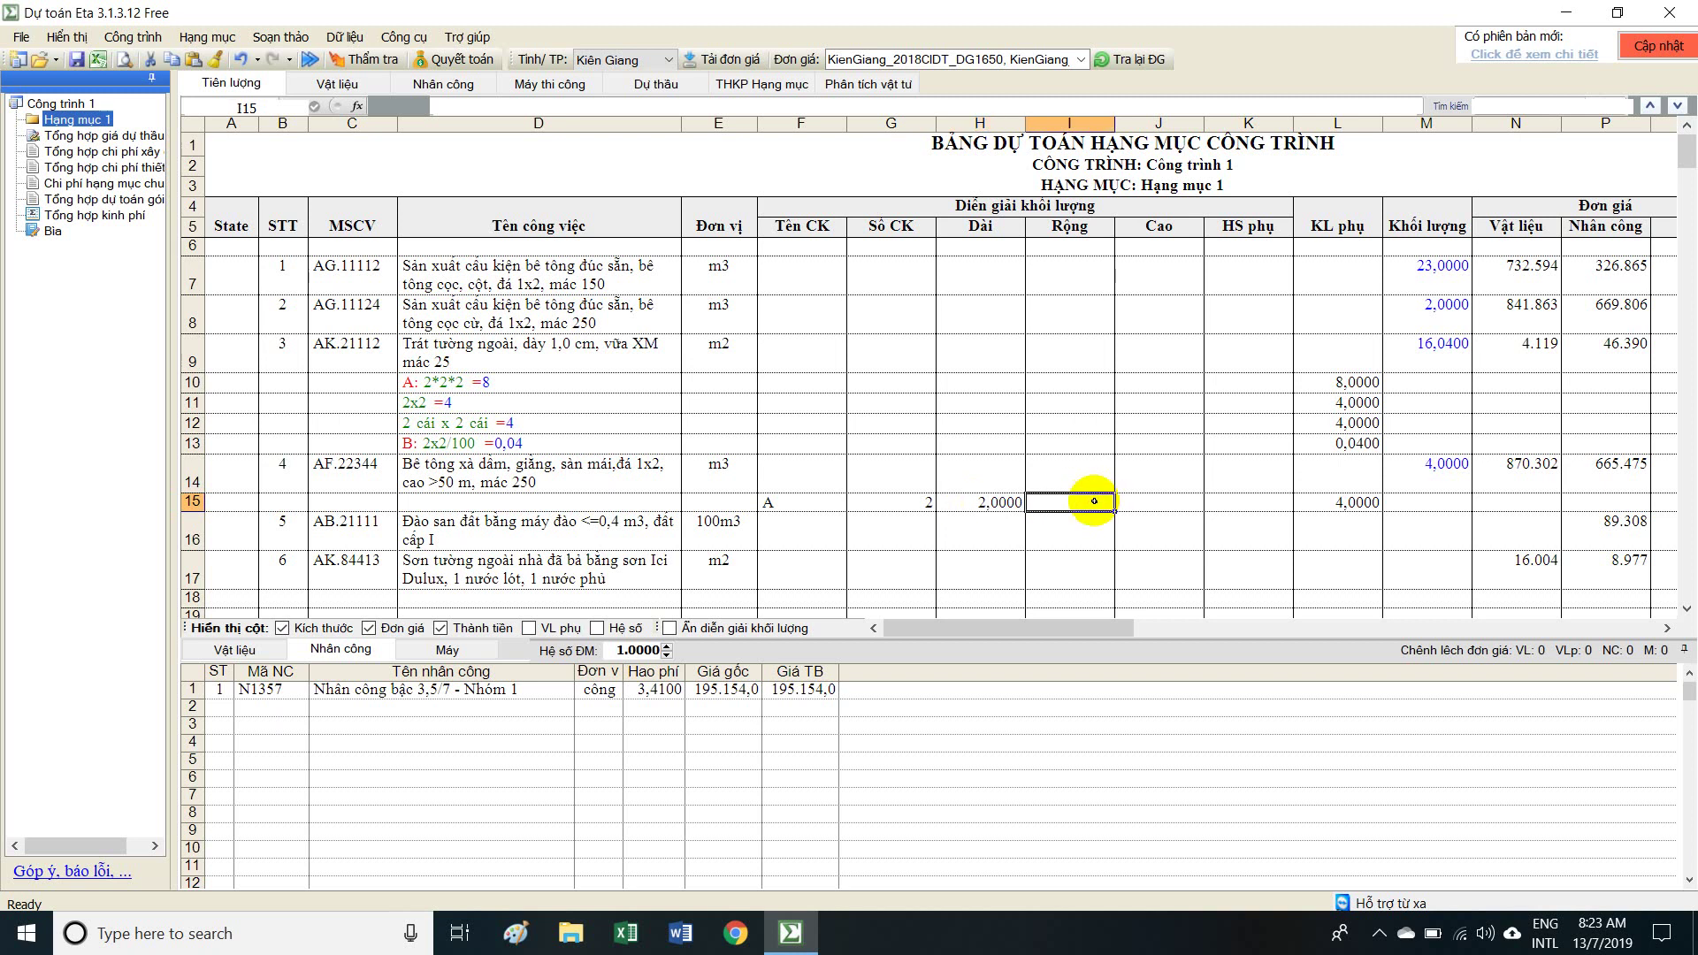
text(2)
click(1149, 501)
text(2)
click(1240, 502)
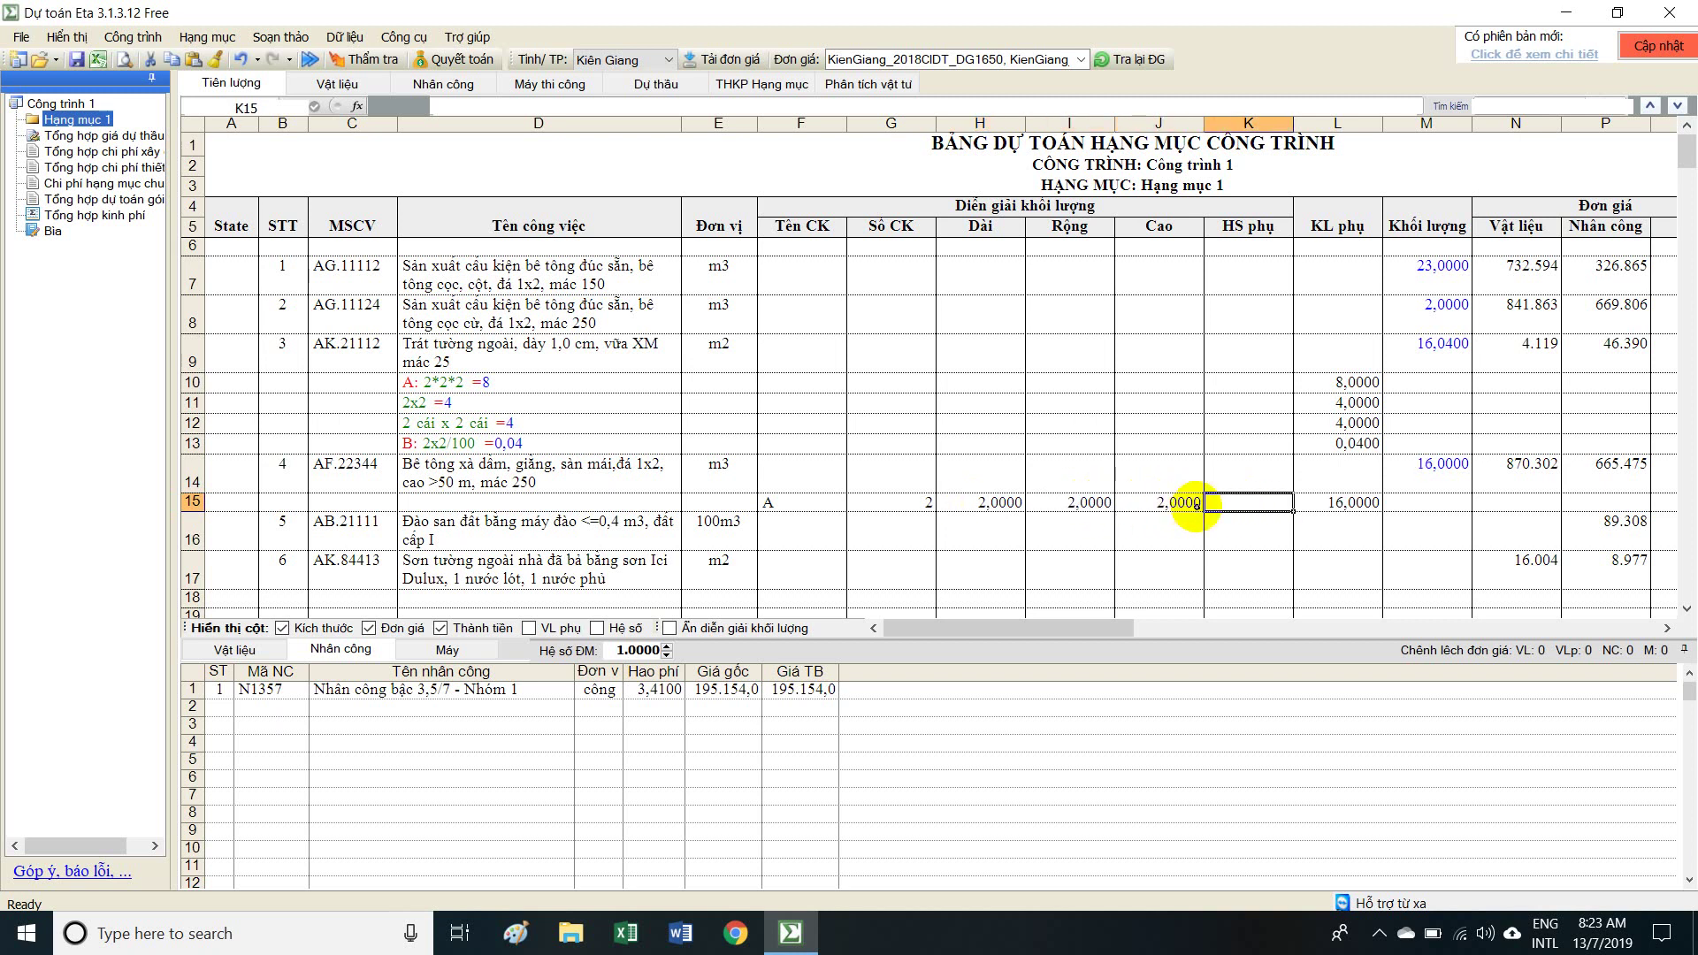
text(2)
click(982, 501)
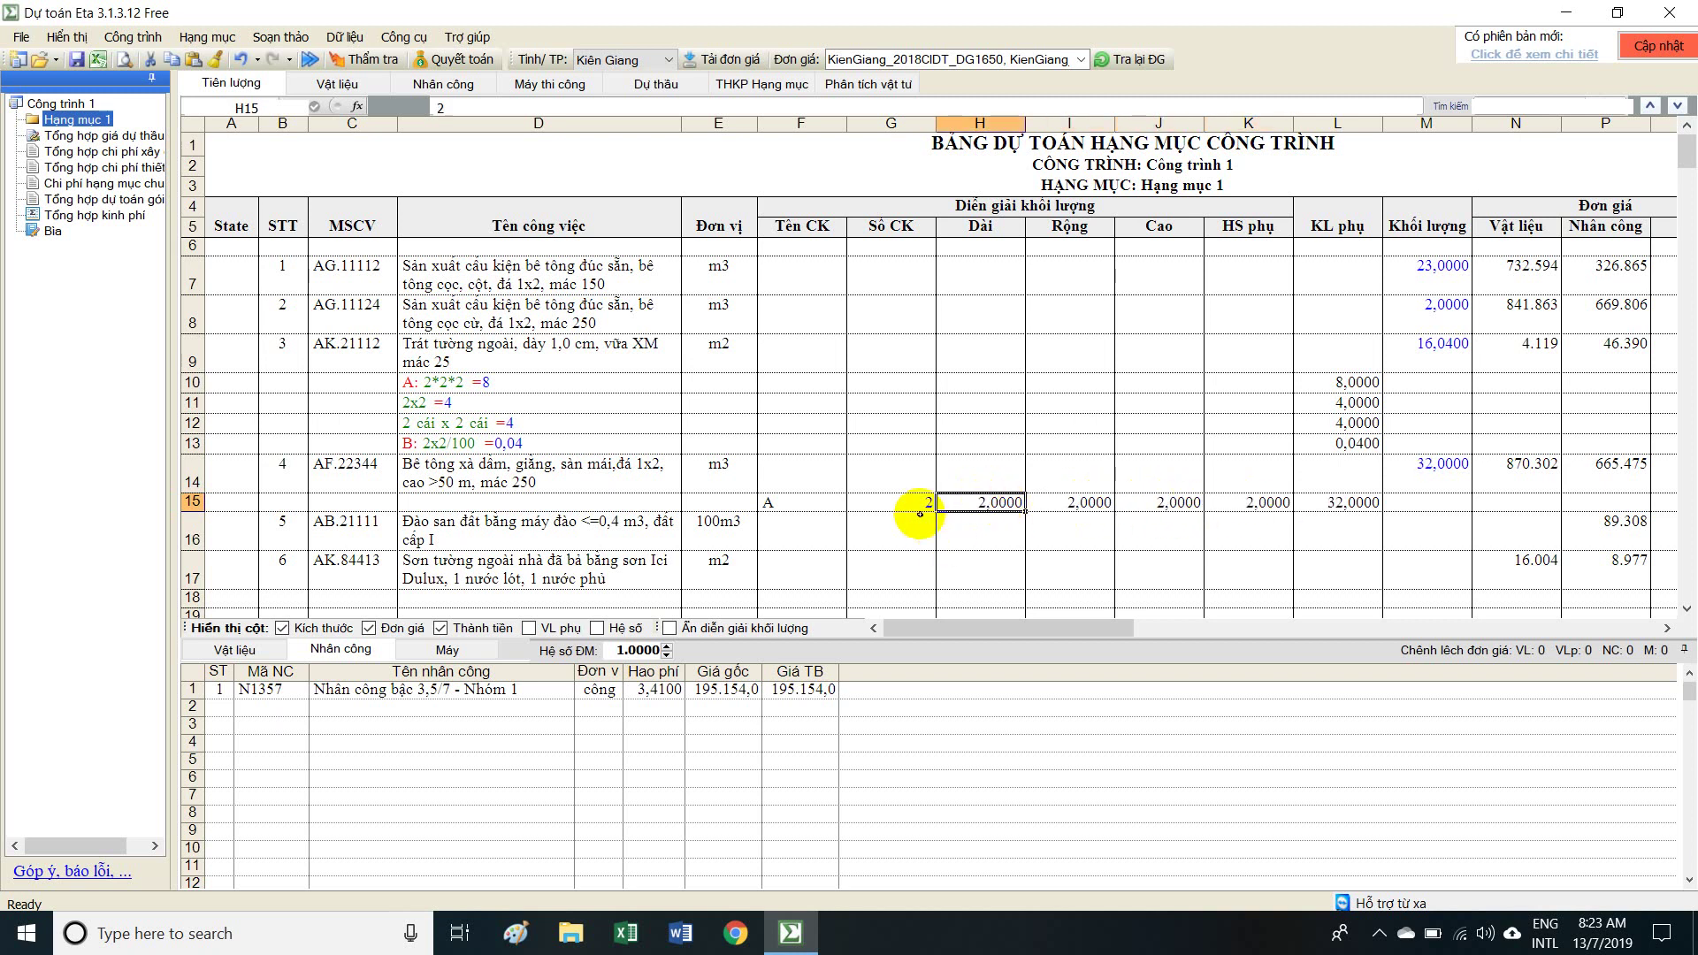
Examine the dimension entries and quantity formula of AF.22344, and compare them with the breakdown lines of AK.21112.
drag(840, 502, 1353, 502)
click(1353, 502)
click(1428, 469)
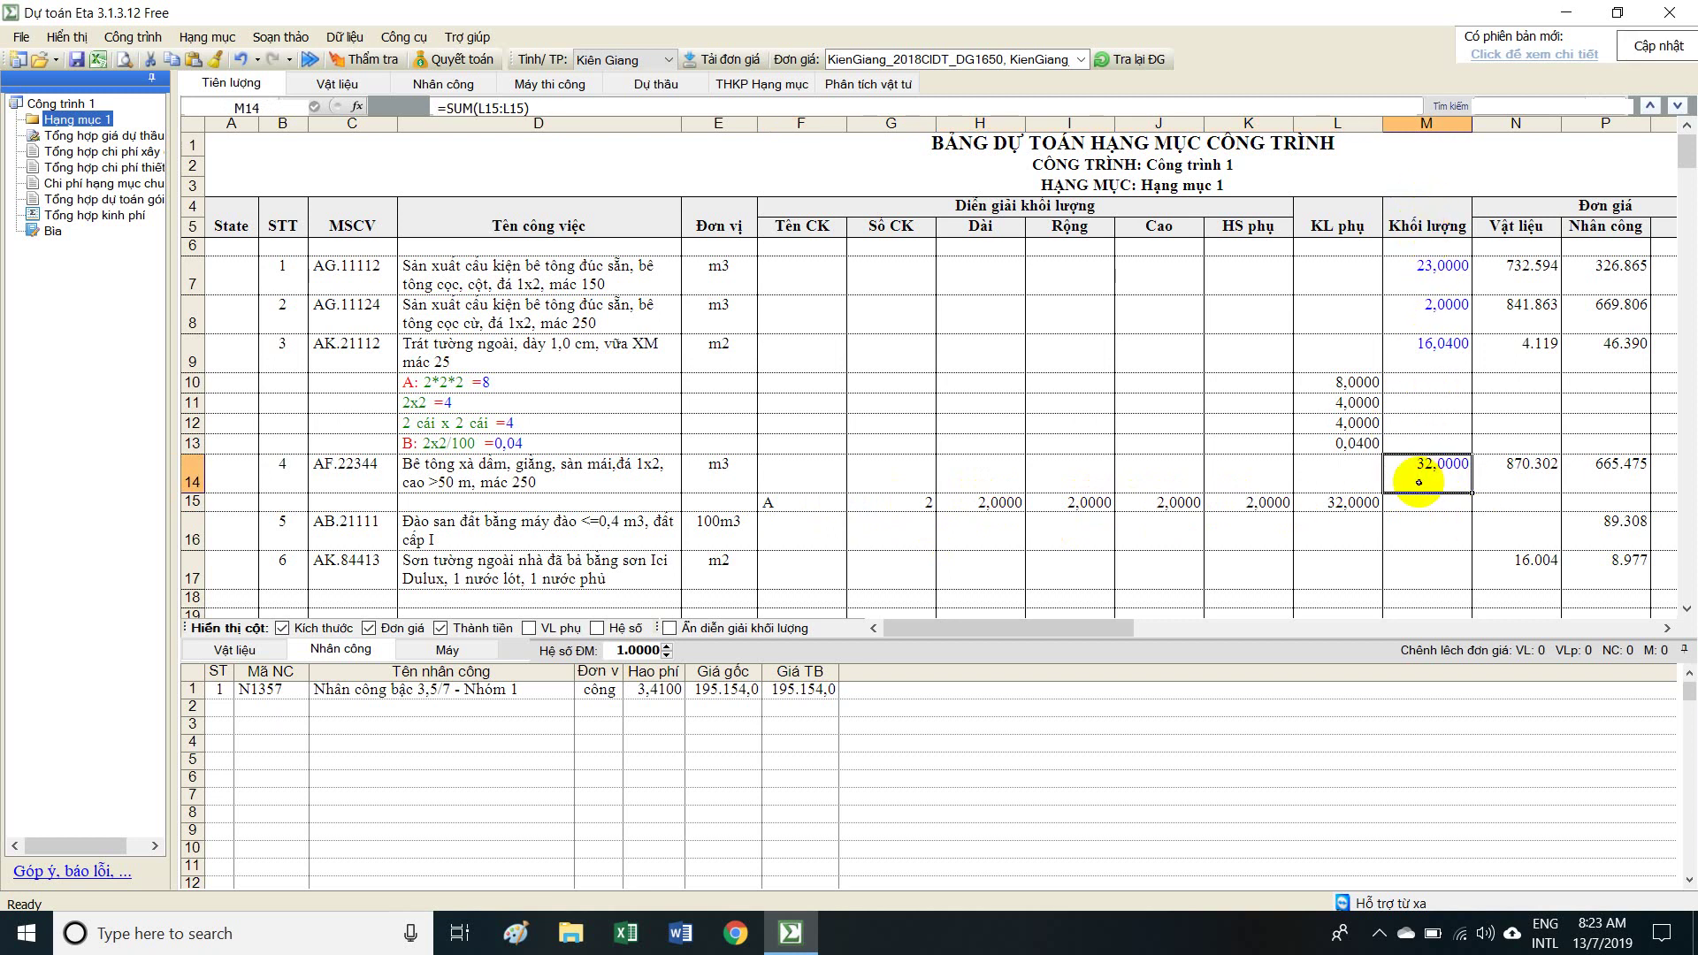
drag(799, 502, 1390, 500)
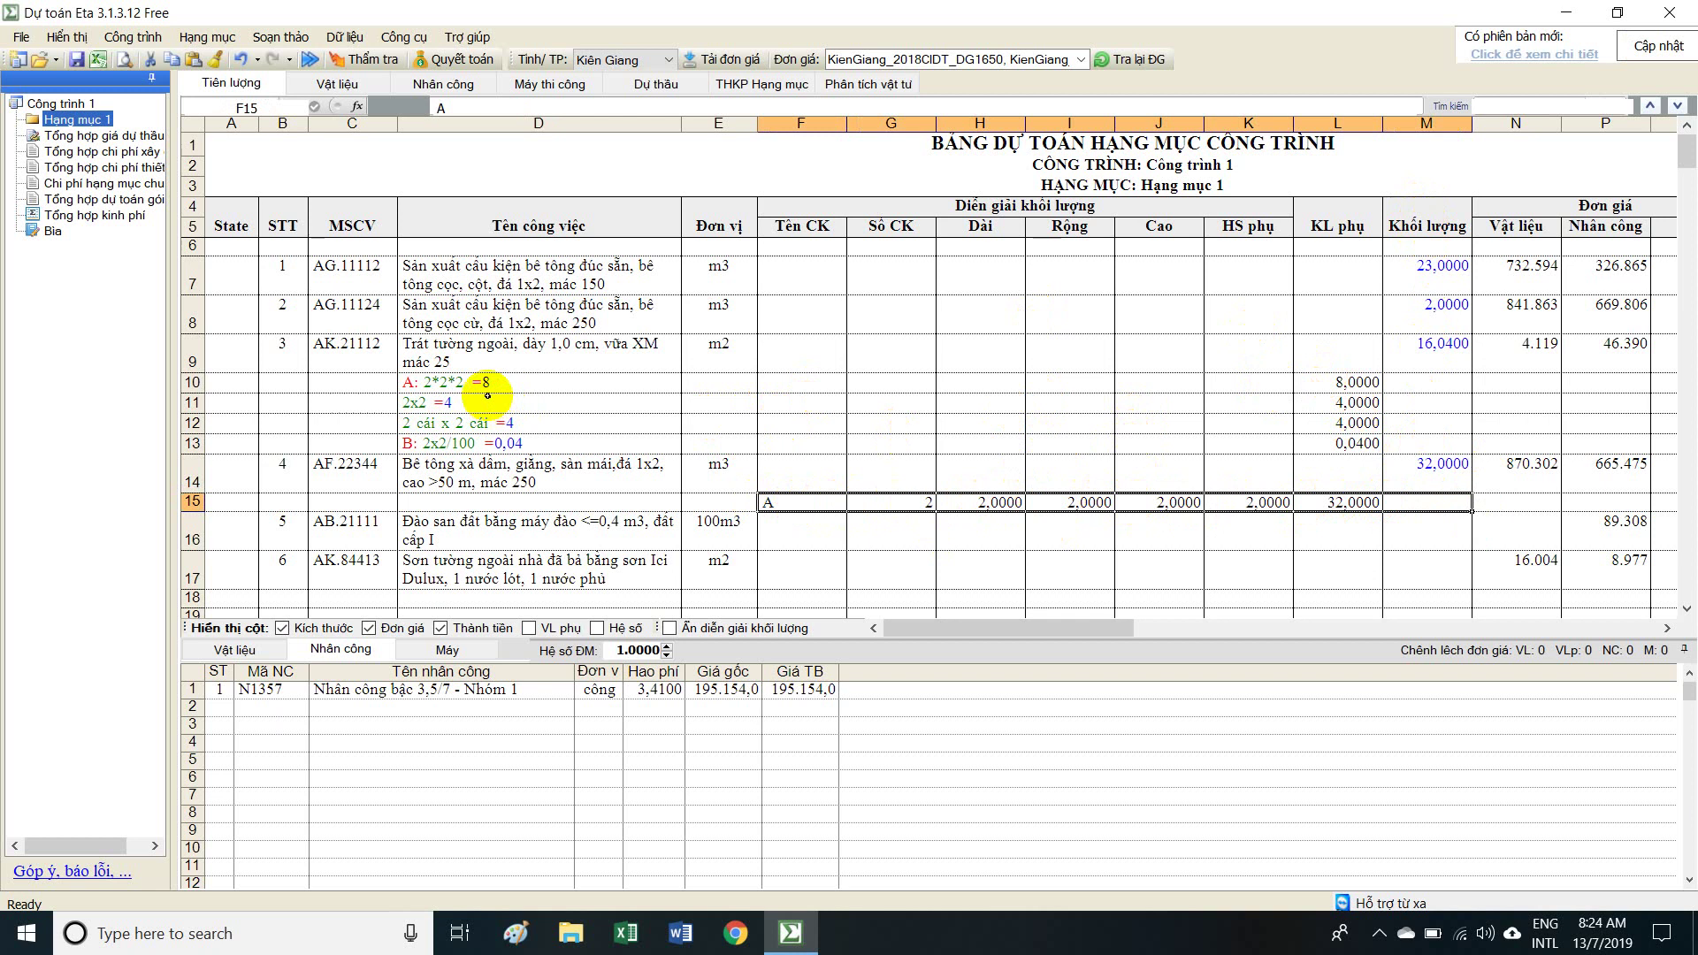
drag(486, 382, 518, 442)
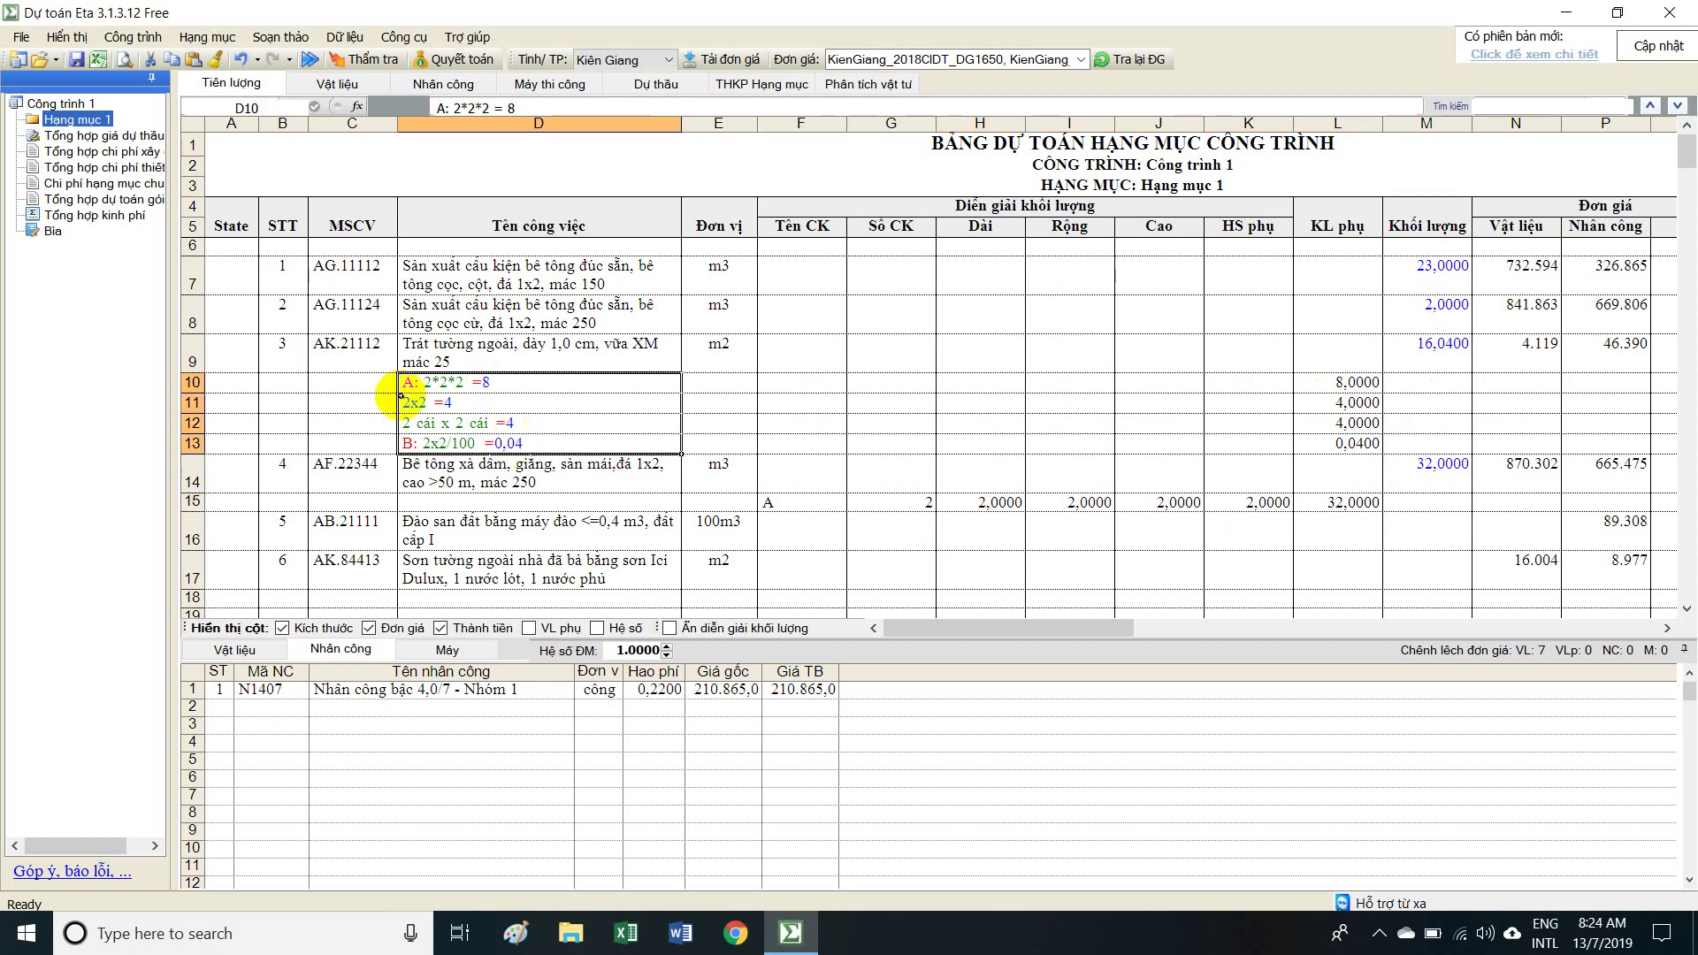
click(486, 352)
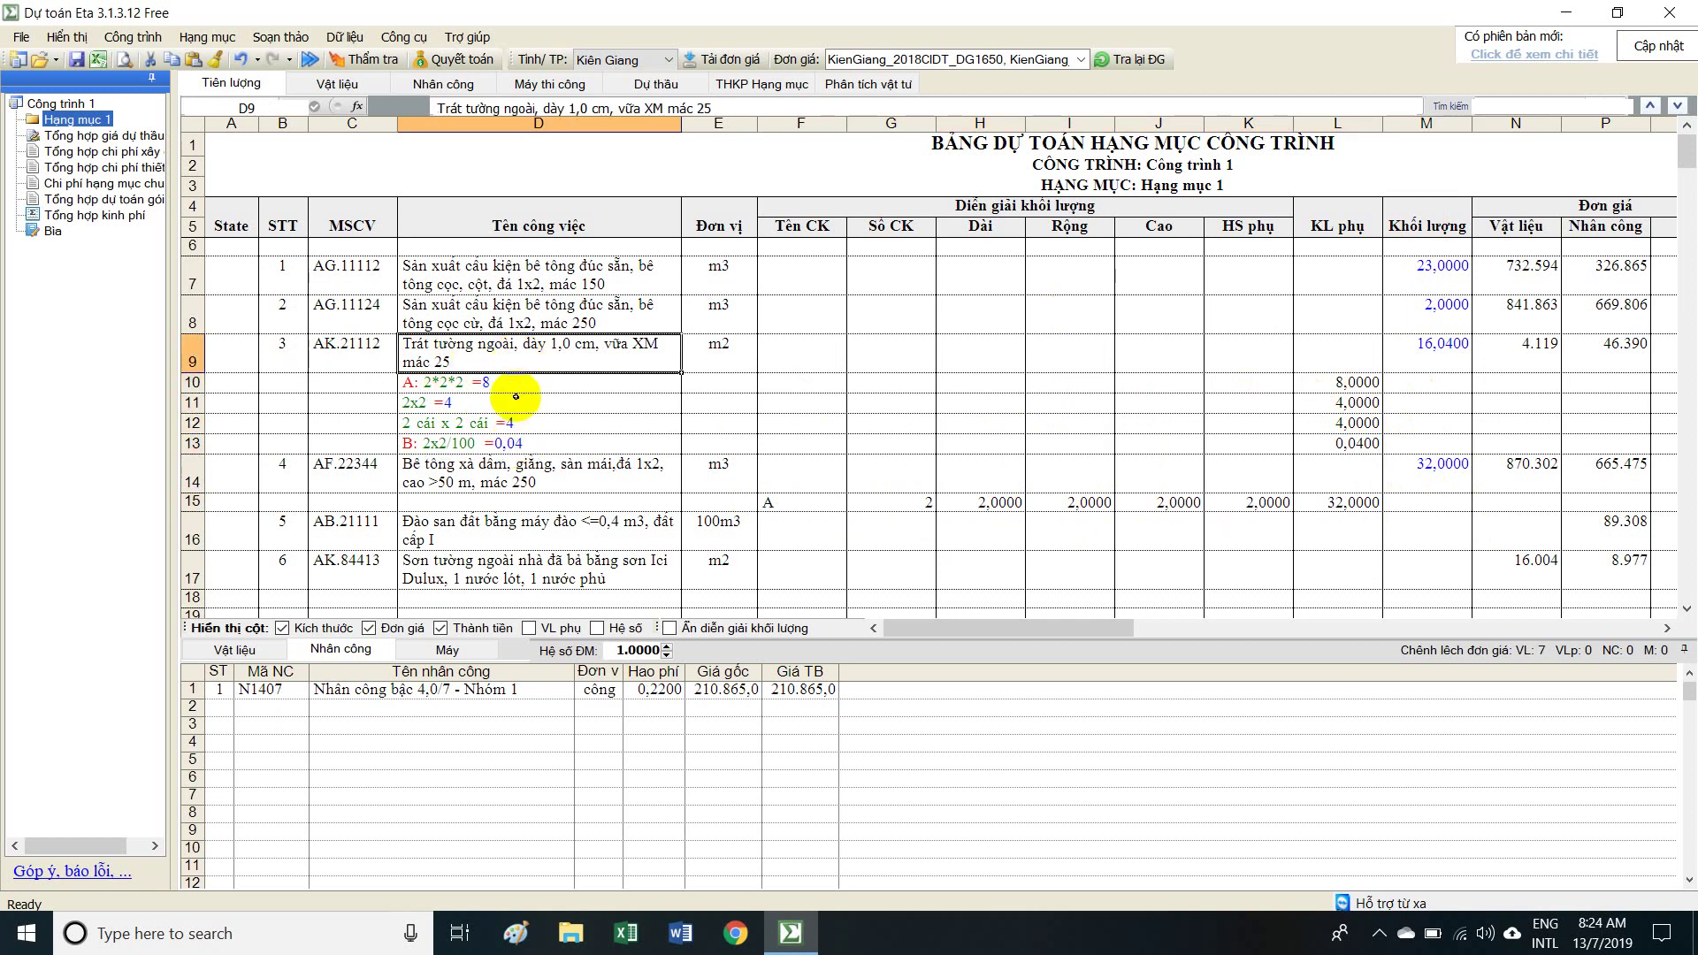
click(506, 434)
key(Up)
key(Up)
key(Up)
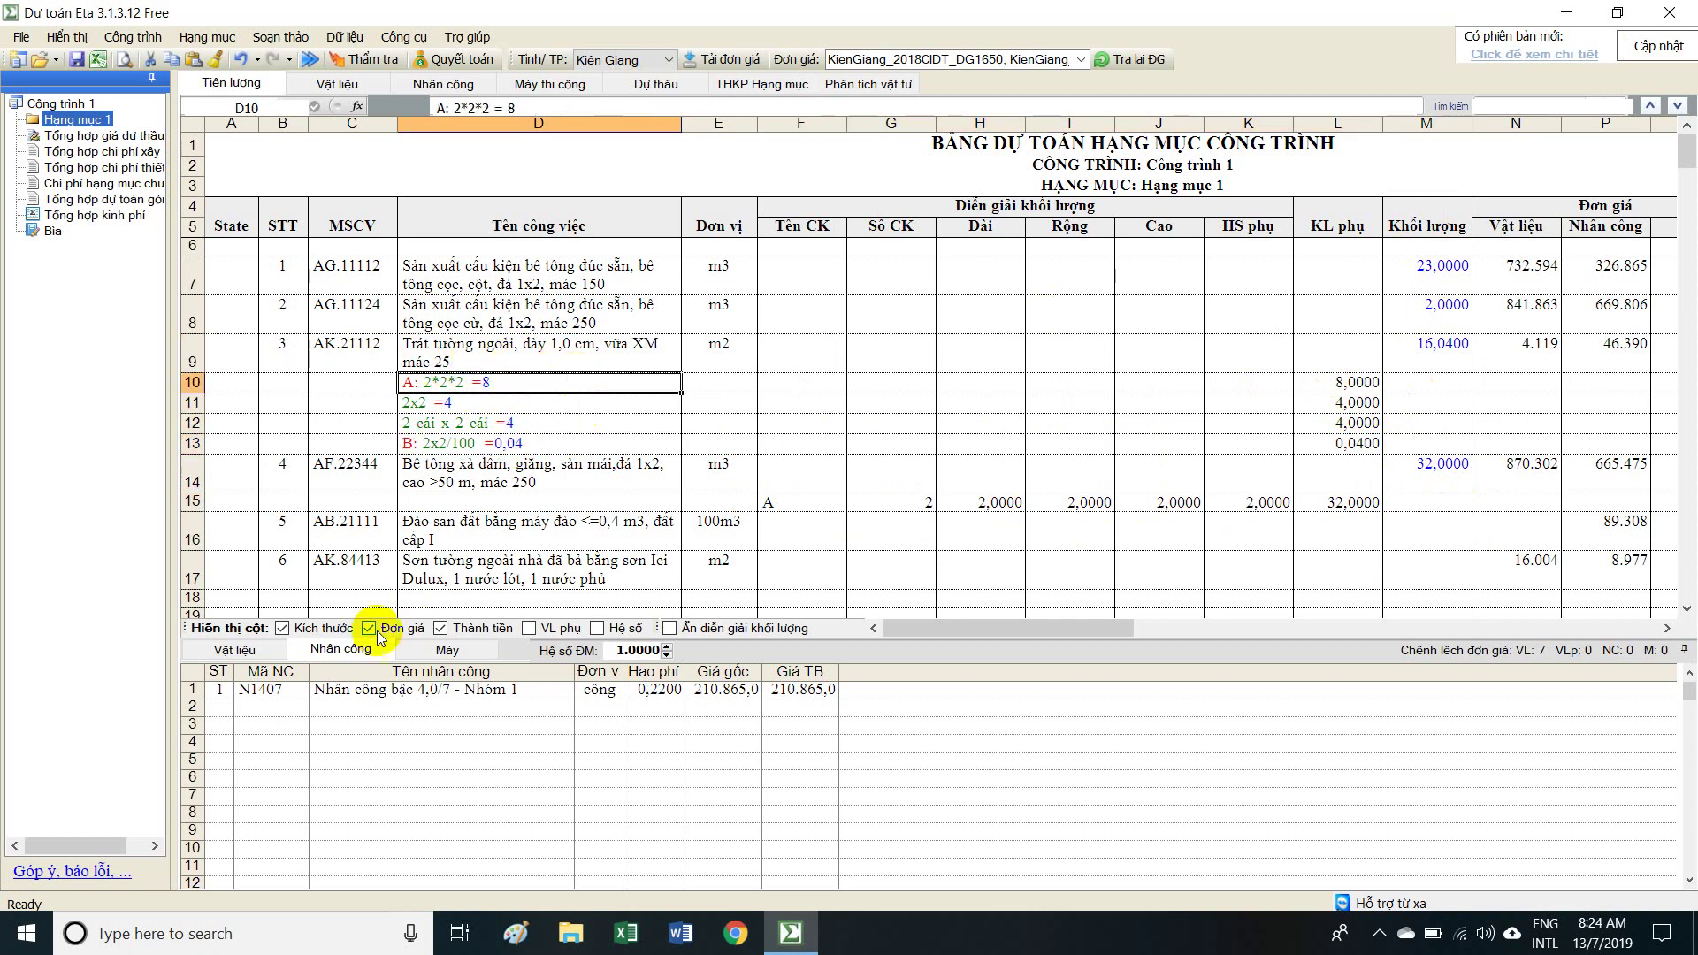
Hide the Kích thước columns and compare the AF.22344 breakdown line in row 15 with those of AK.21112.
click(296, 629)
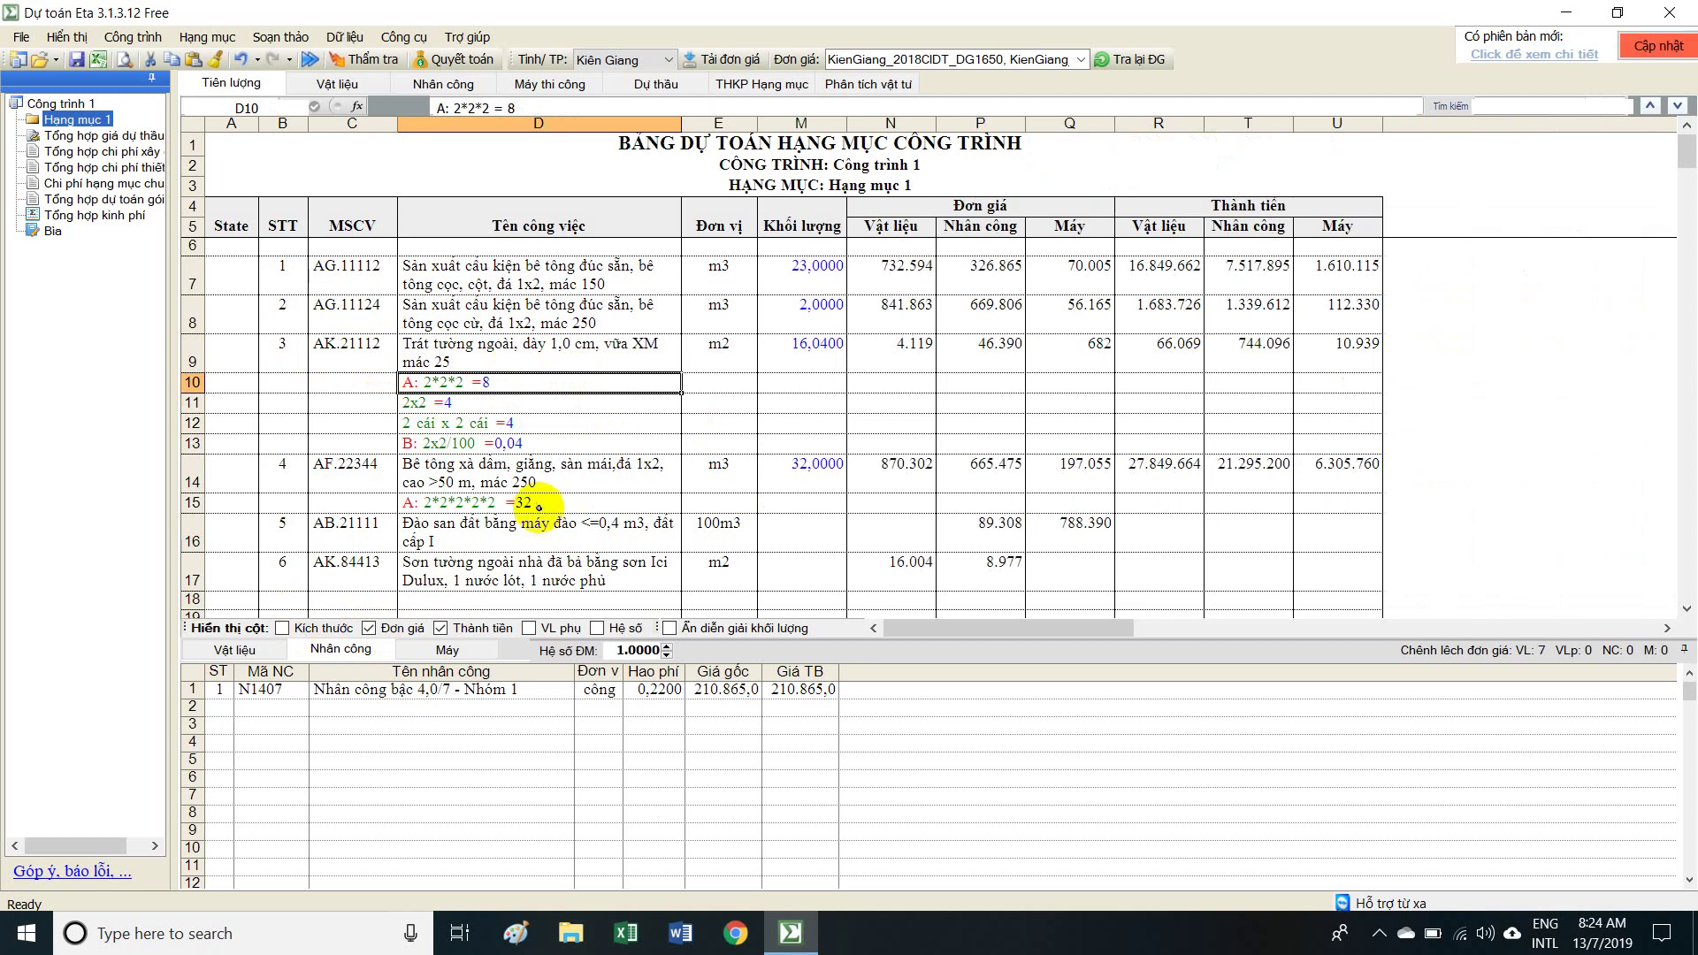
click(460, 502)
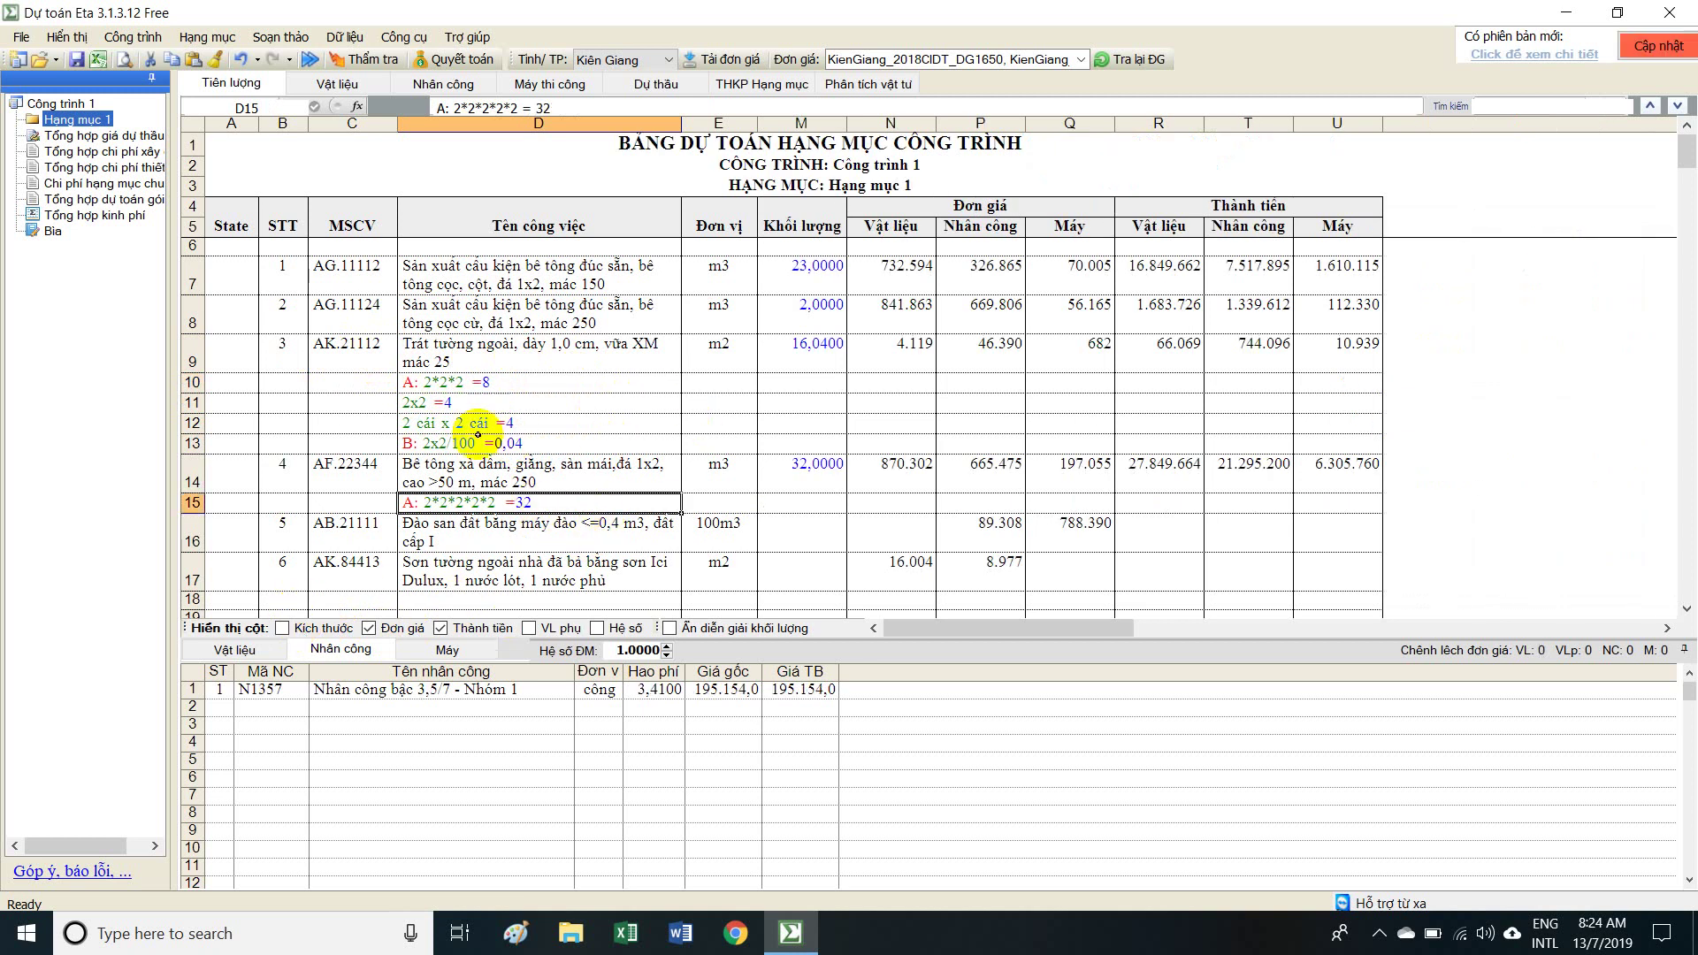
drag(486, 383, 493, 435)
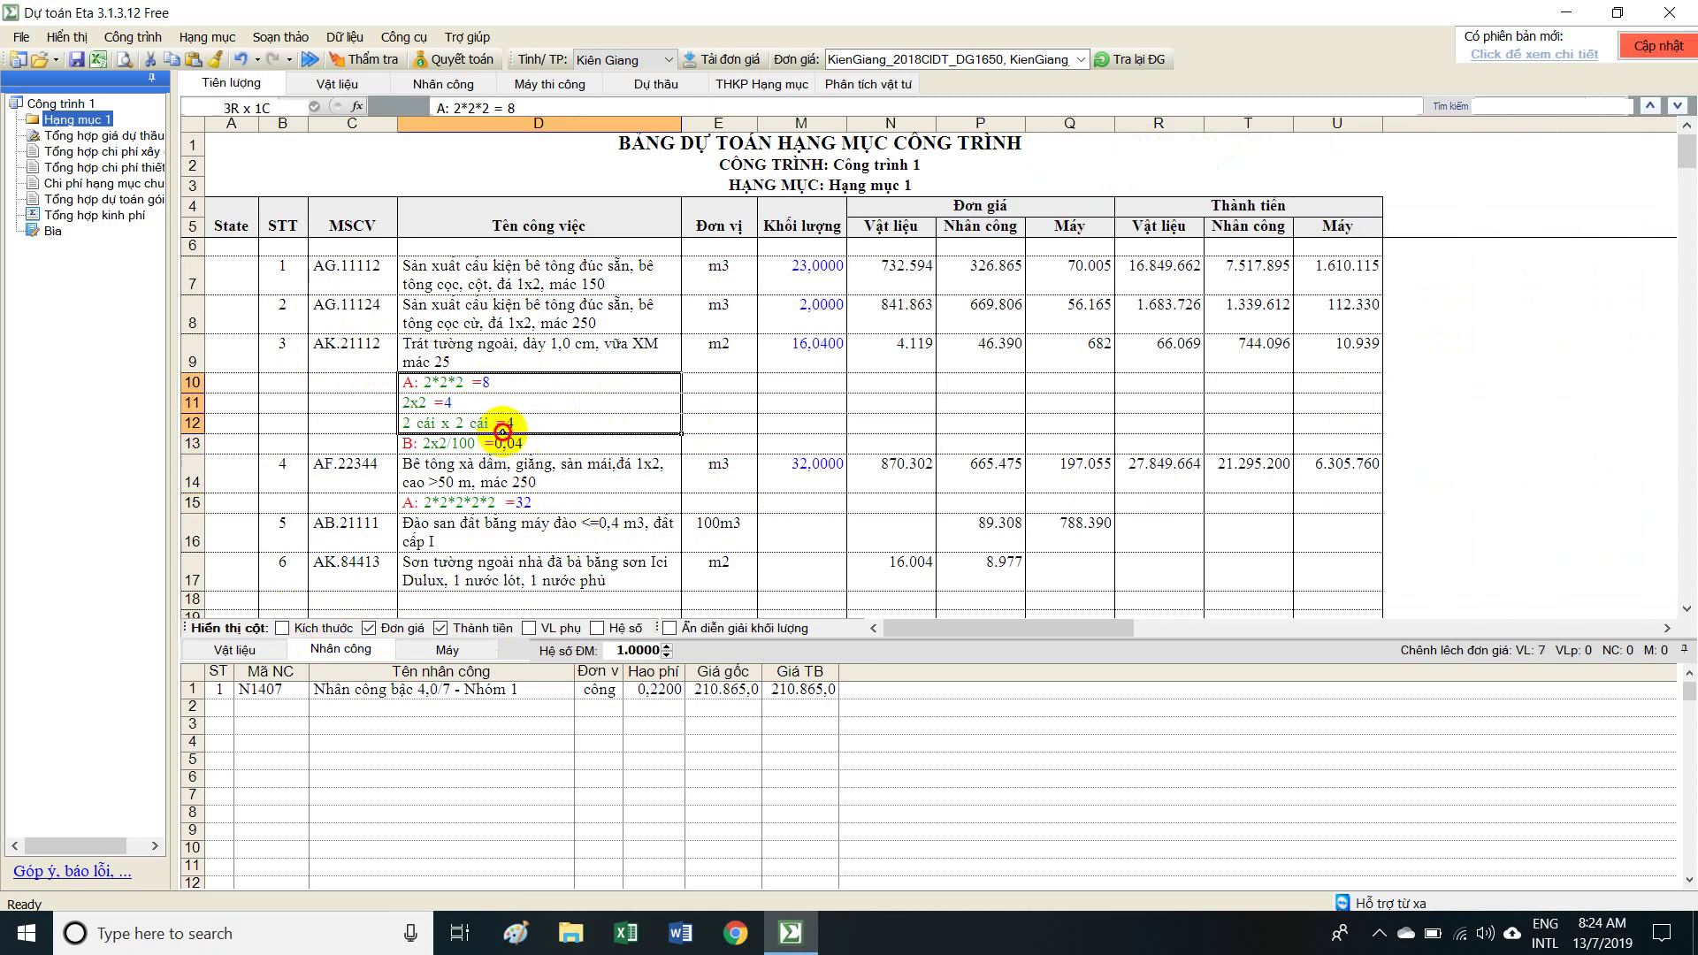
click(466, 503)
click(300, 631)
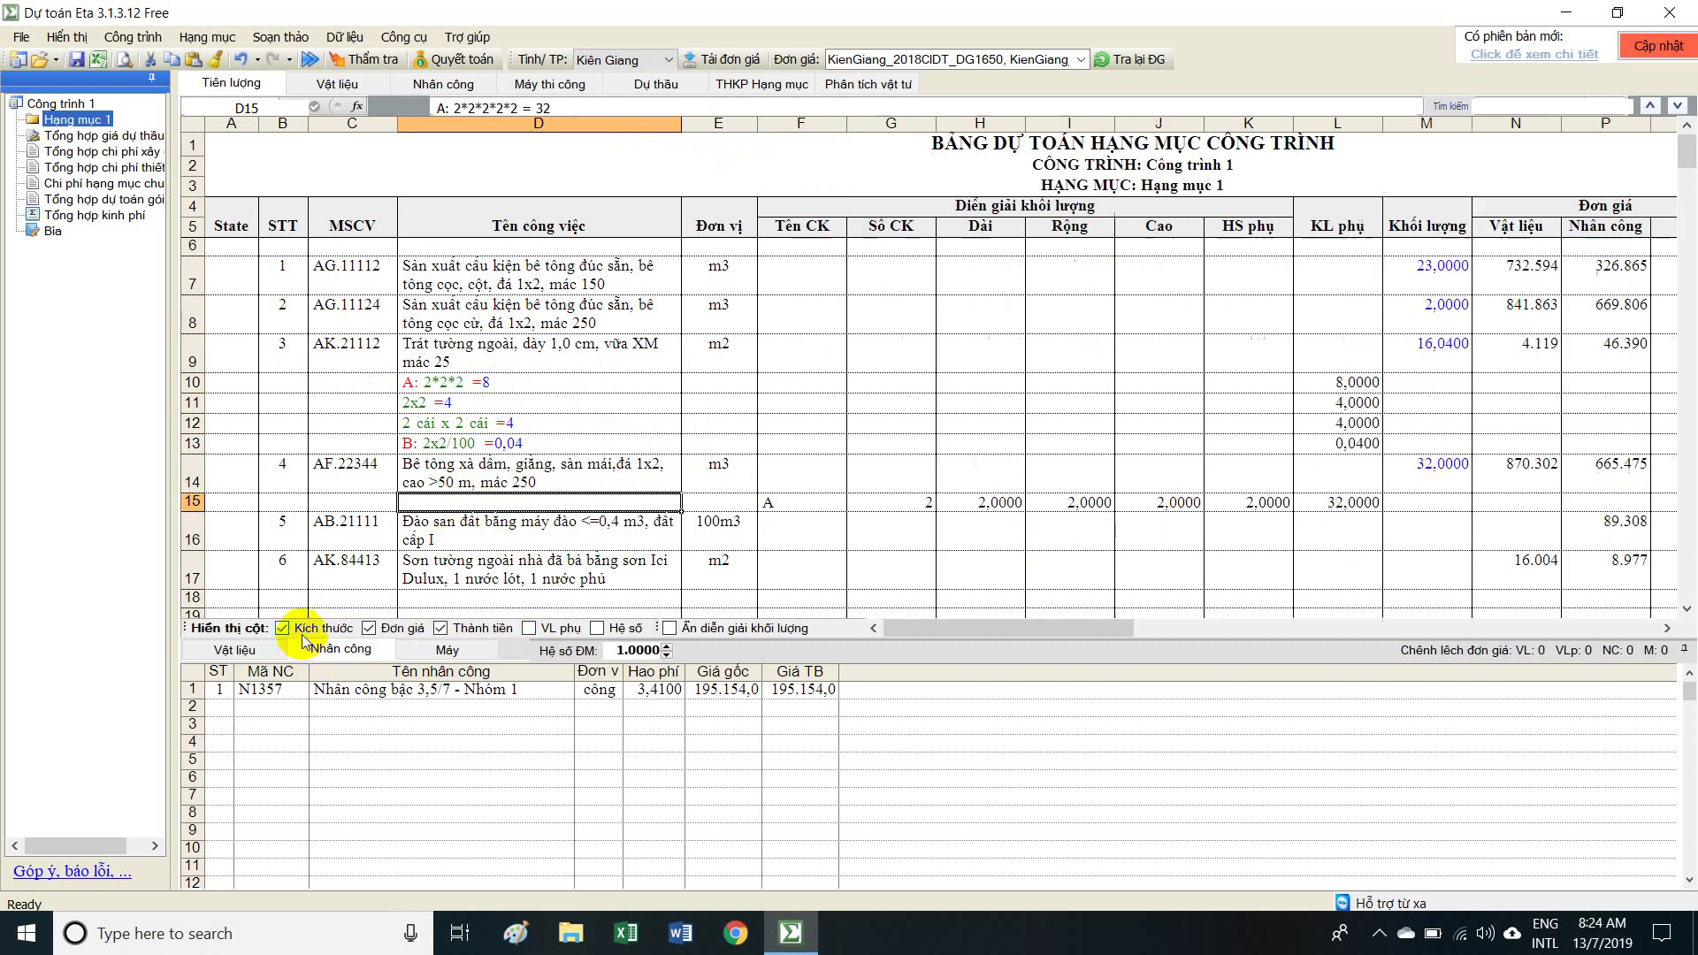
click(283, 628)
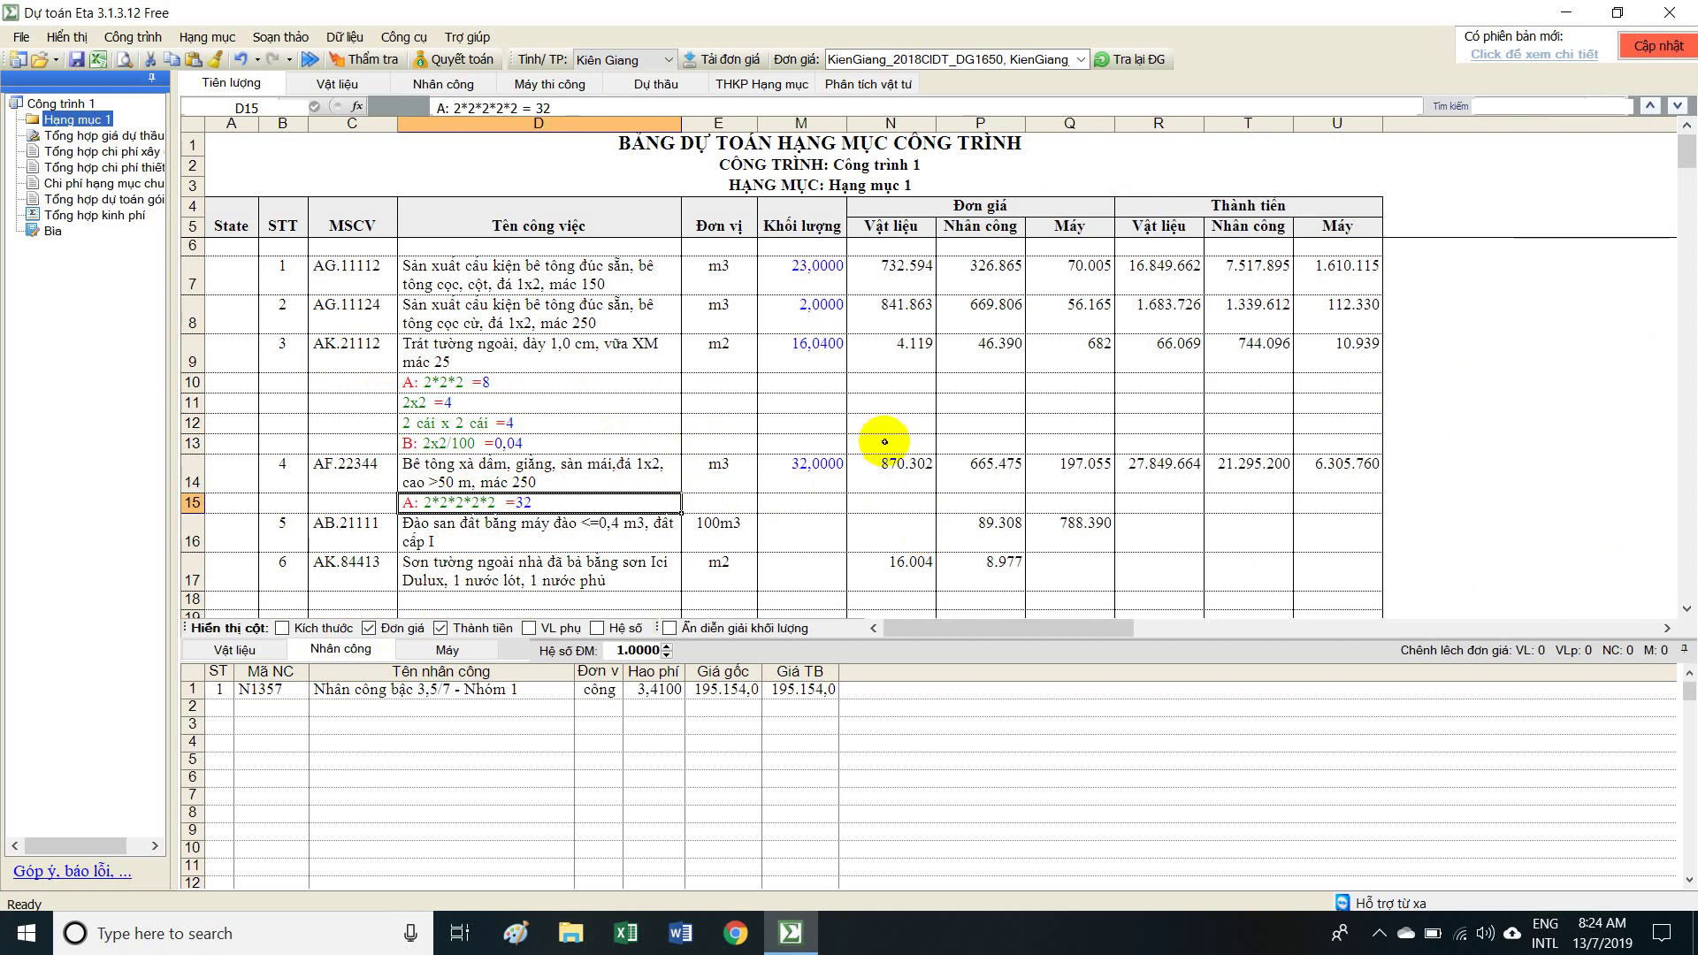
Review the direct quantity of AG.11112 and the AK.21112 breakdown lines with the Kích thước columns shown and hidden.
click(783, 281)
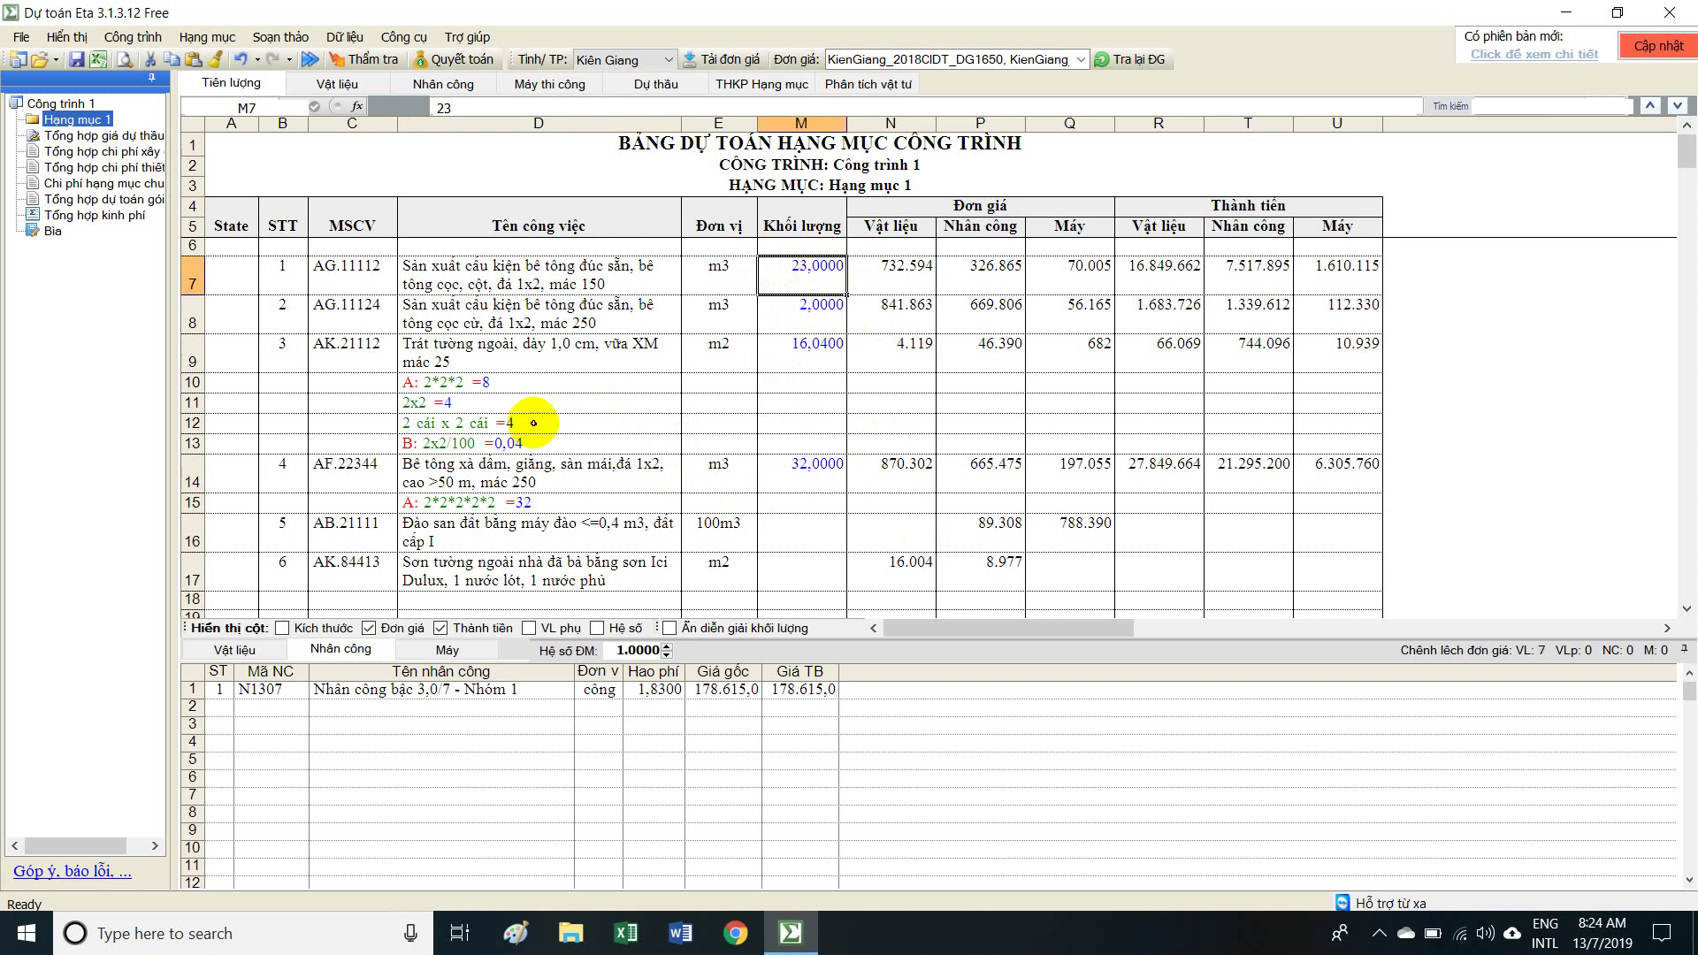
drag(492, 382, 542, 442)
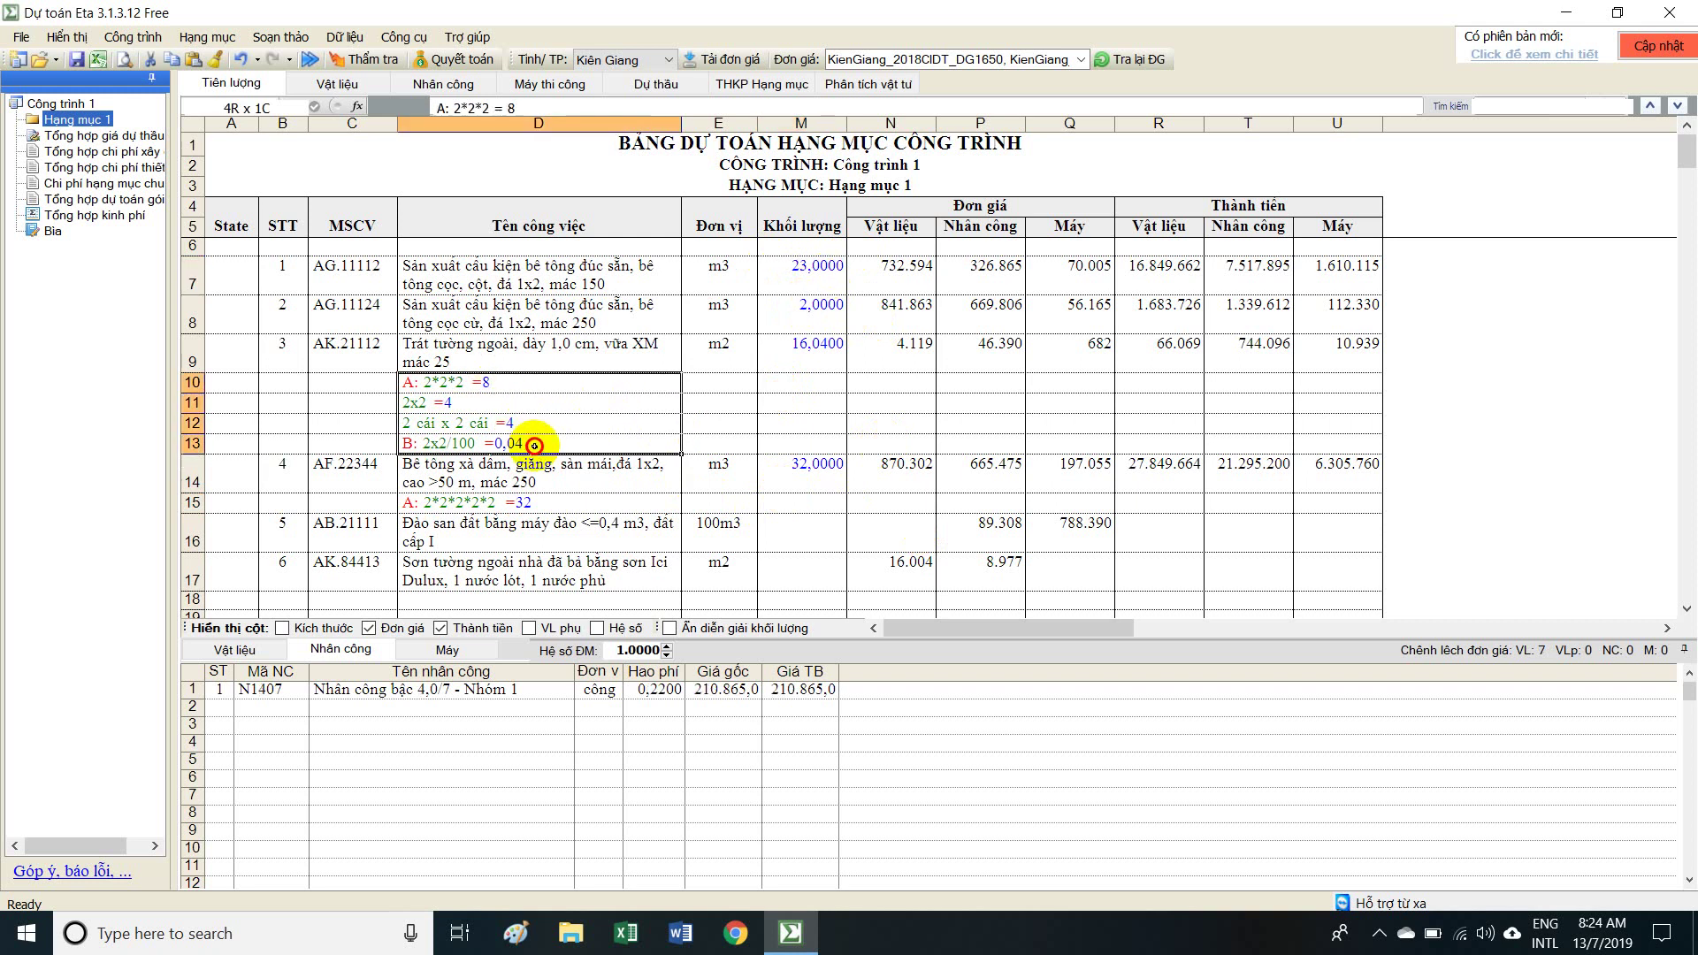
click(316, 632)
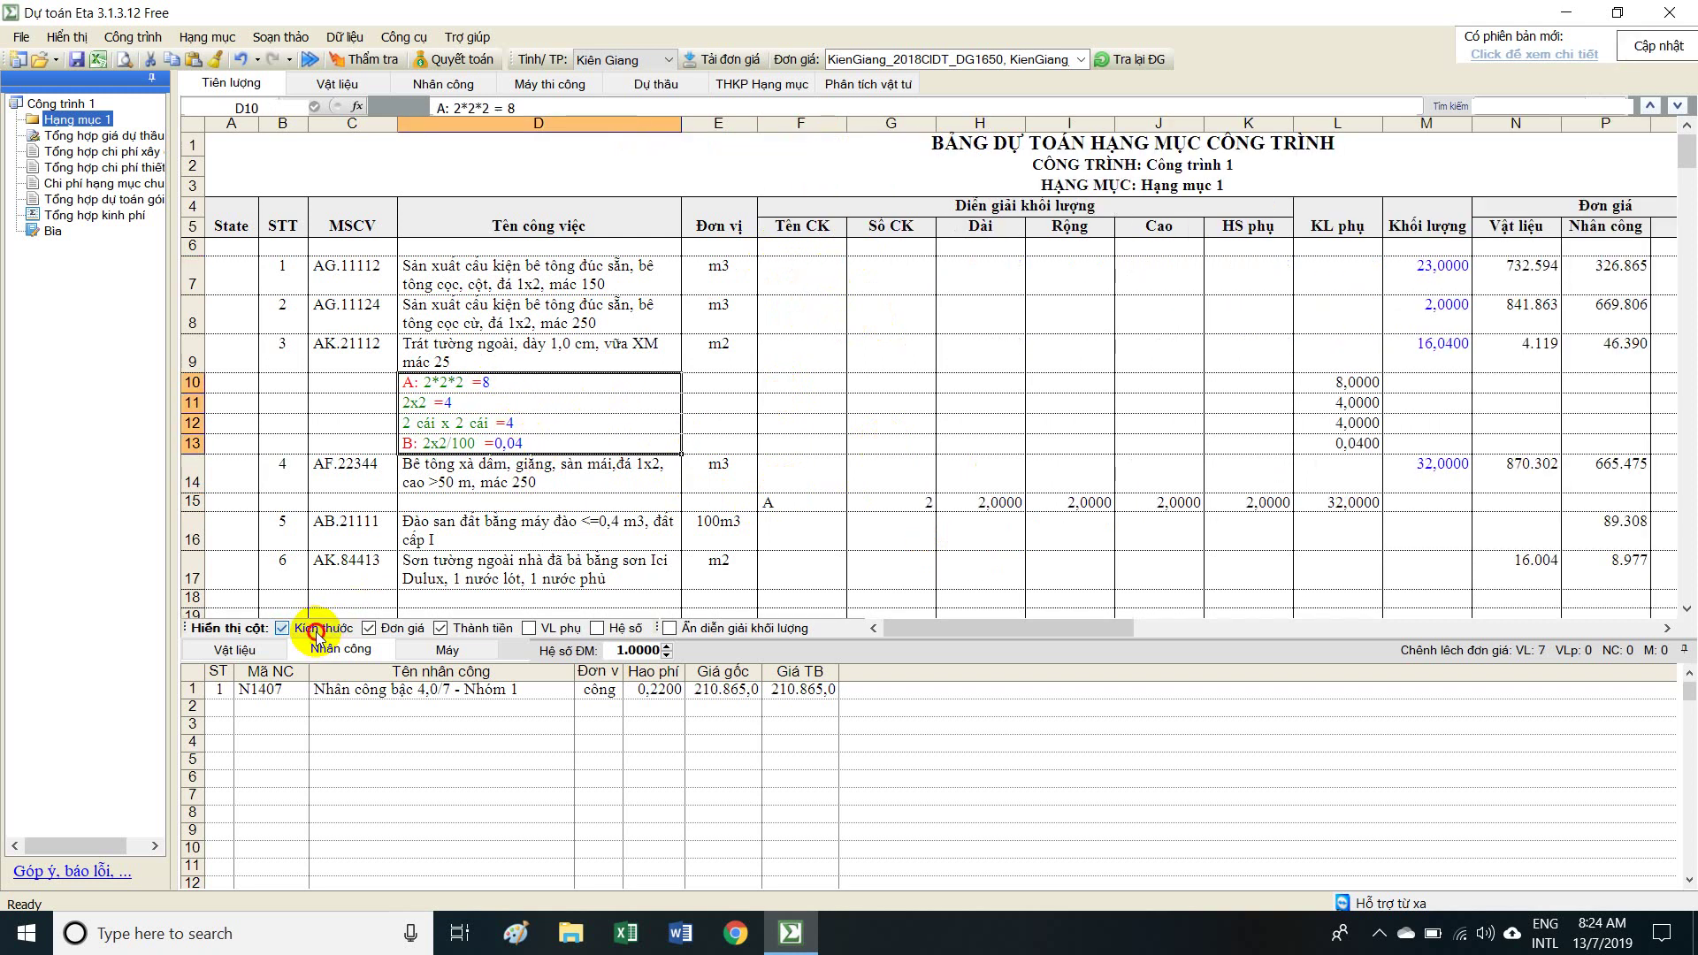
click(316, 631)
click(316, 632)
click(316, 632)
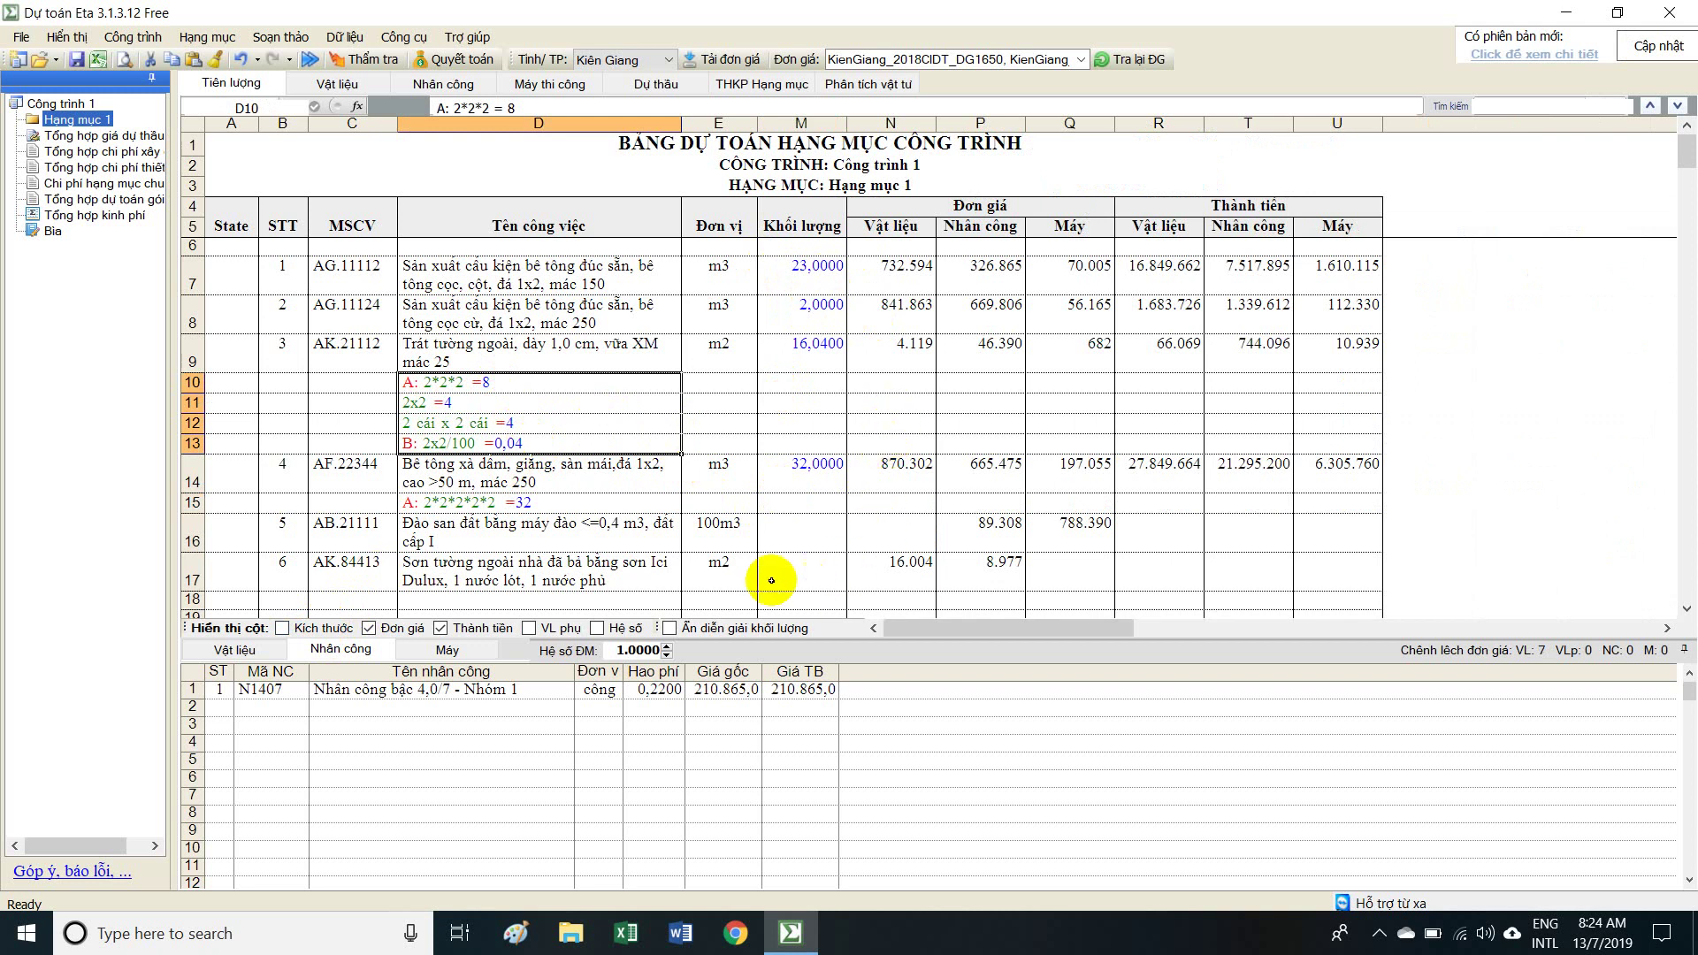
Set the Khối lượng of excavation item AB.21111 to 3.
click(834, 525)
click(887, 522)
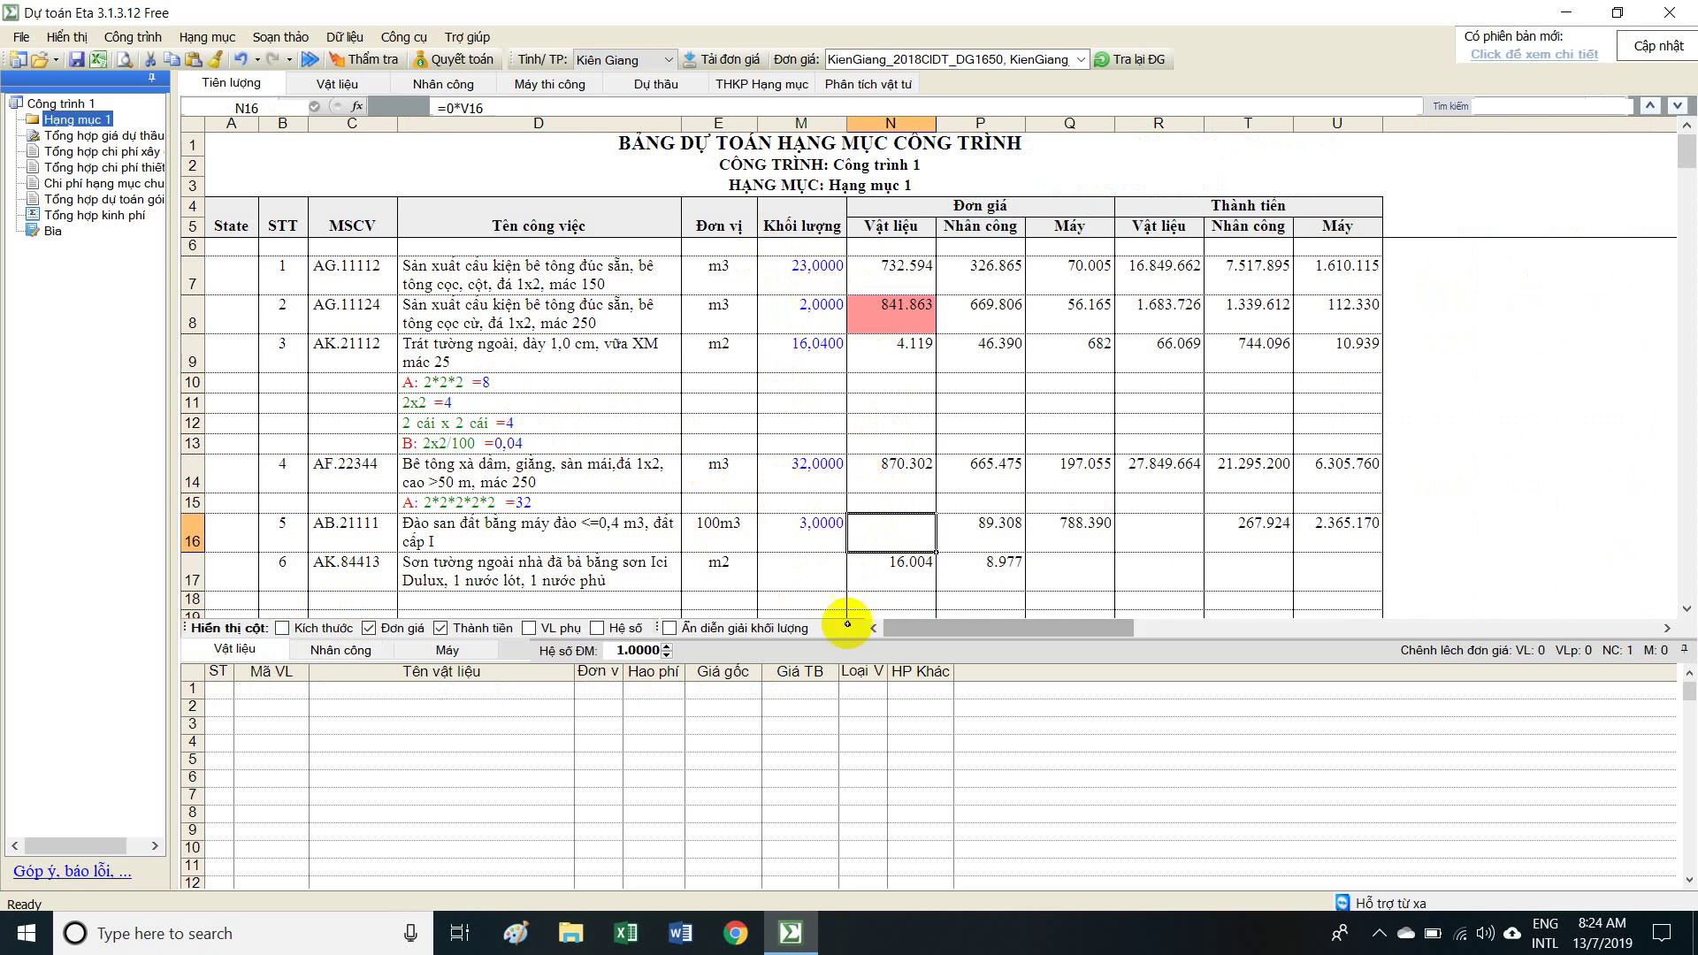
Link the Khối lượng of painting item AK.84413 to the plastering quantity of AK.21112 with the formula =M9.
click(597, 573)
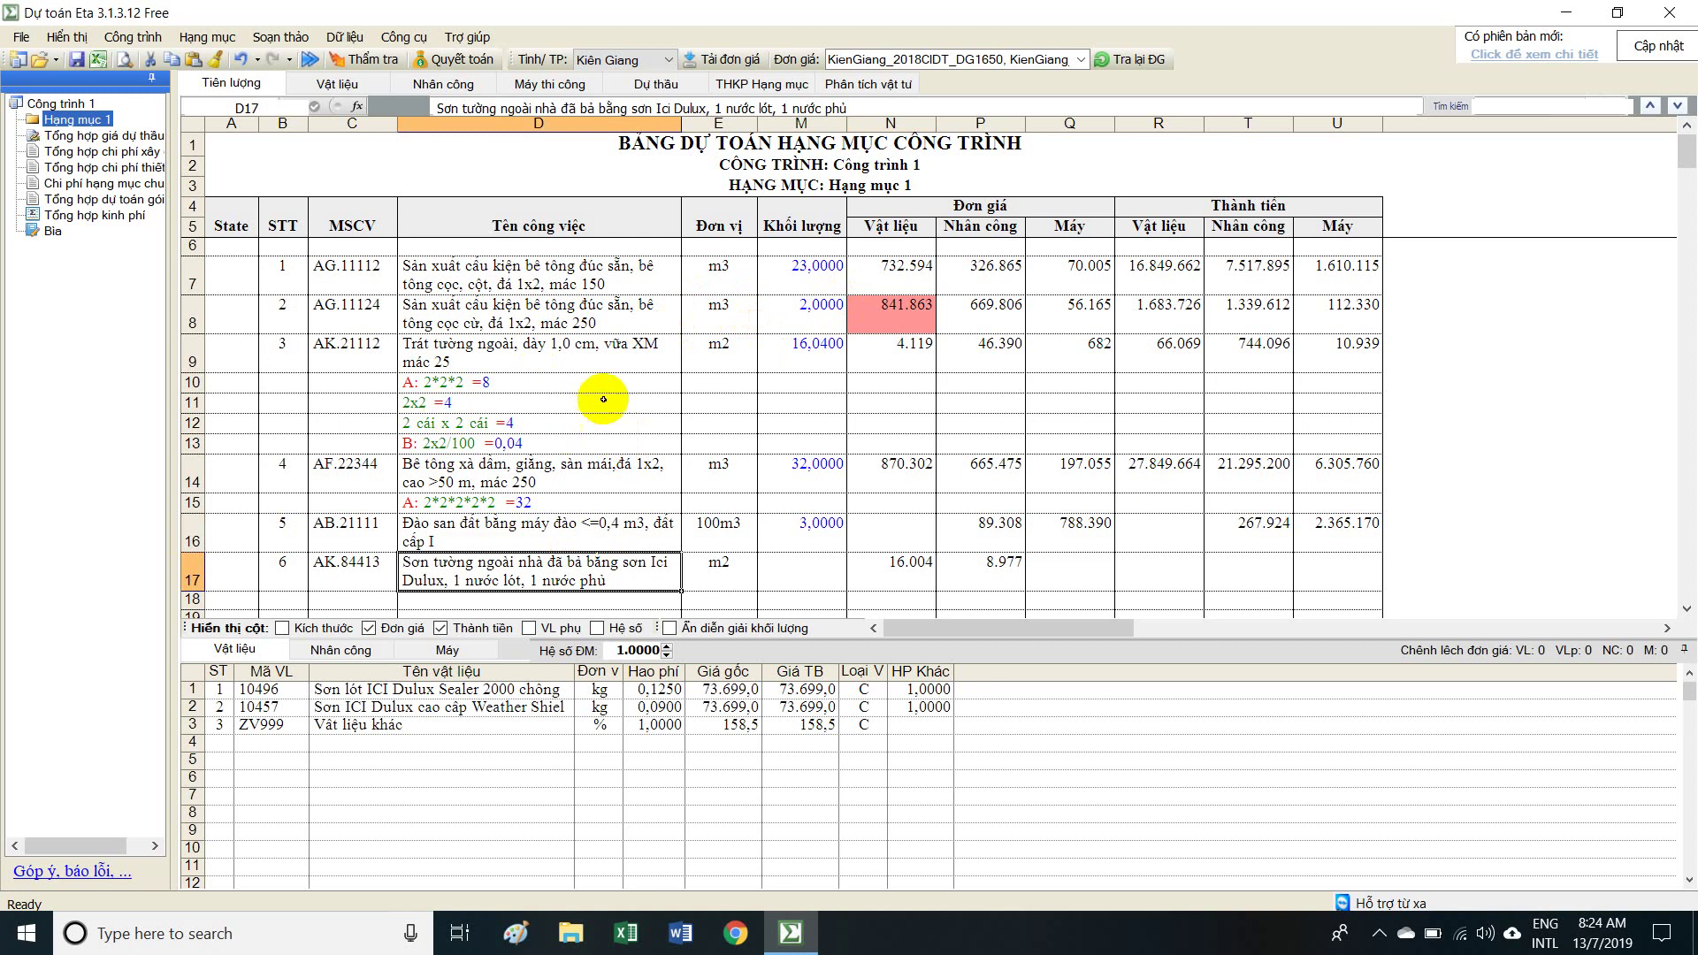
drag(478, 356, 776, 354)
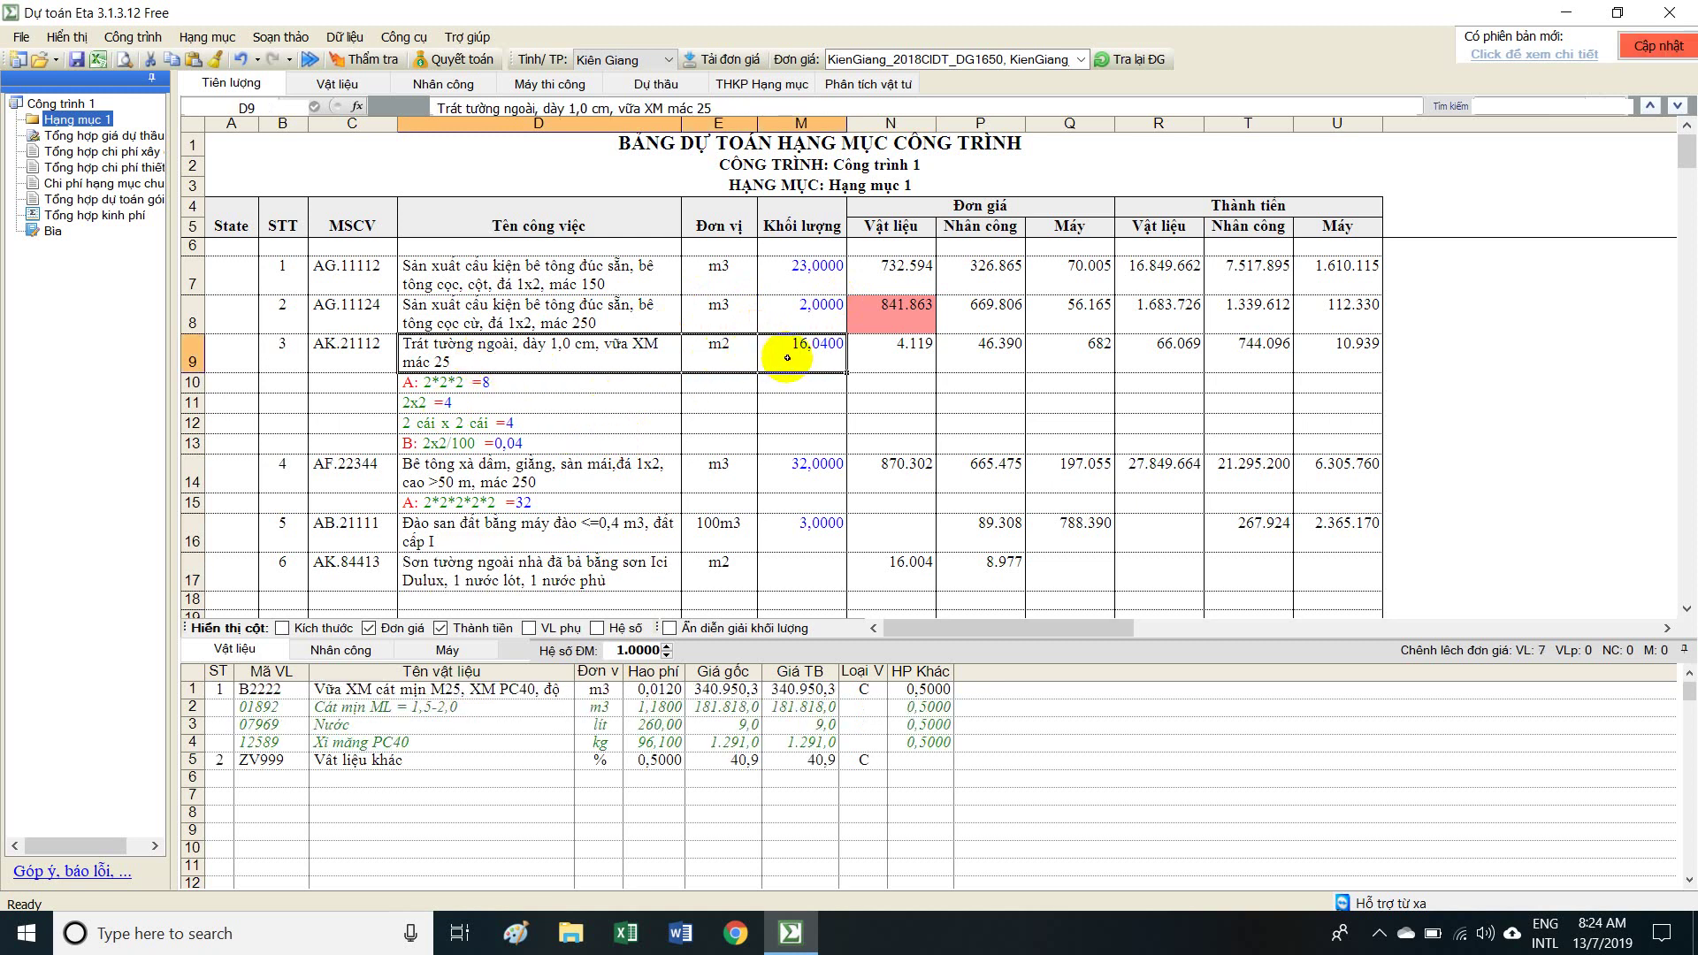
click(781, 356)
click(801, 574)
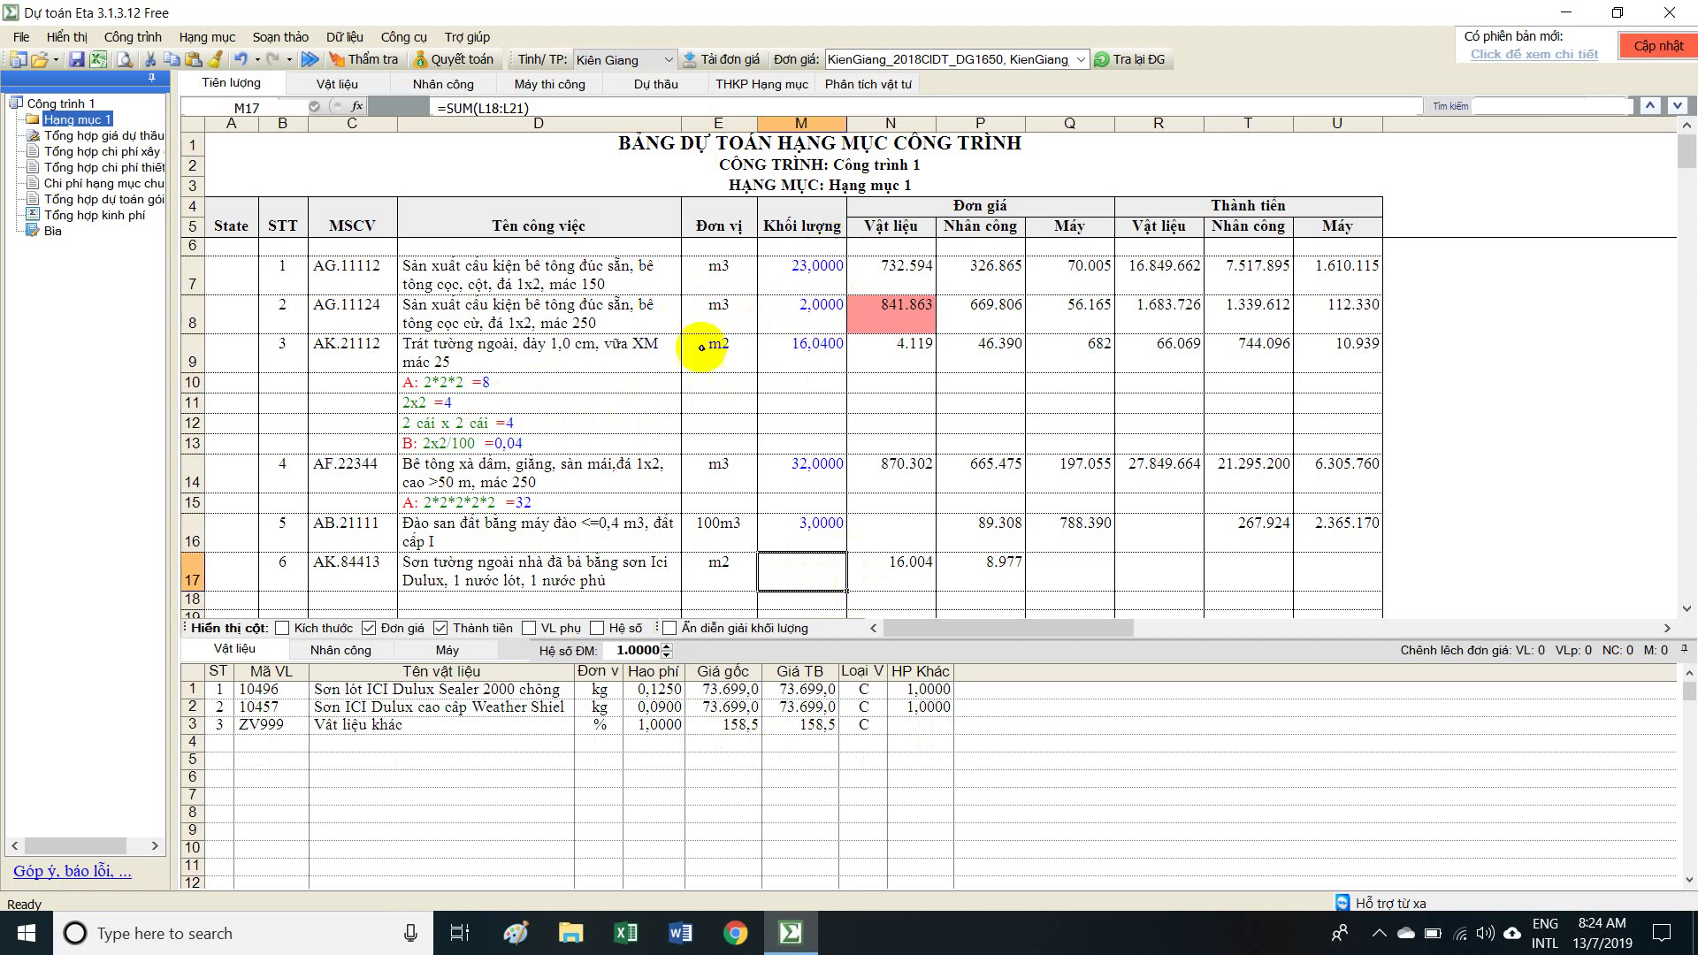
drag(489, 382, 531, 435)
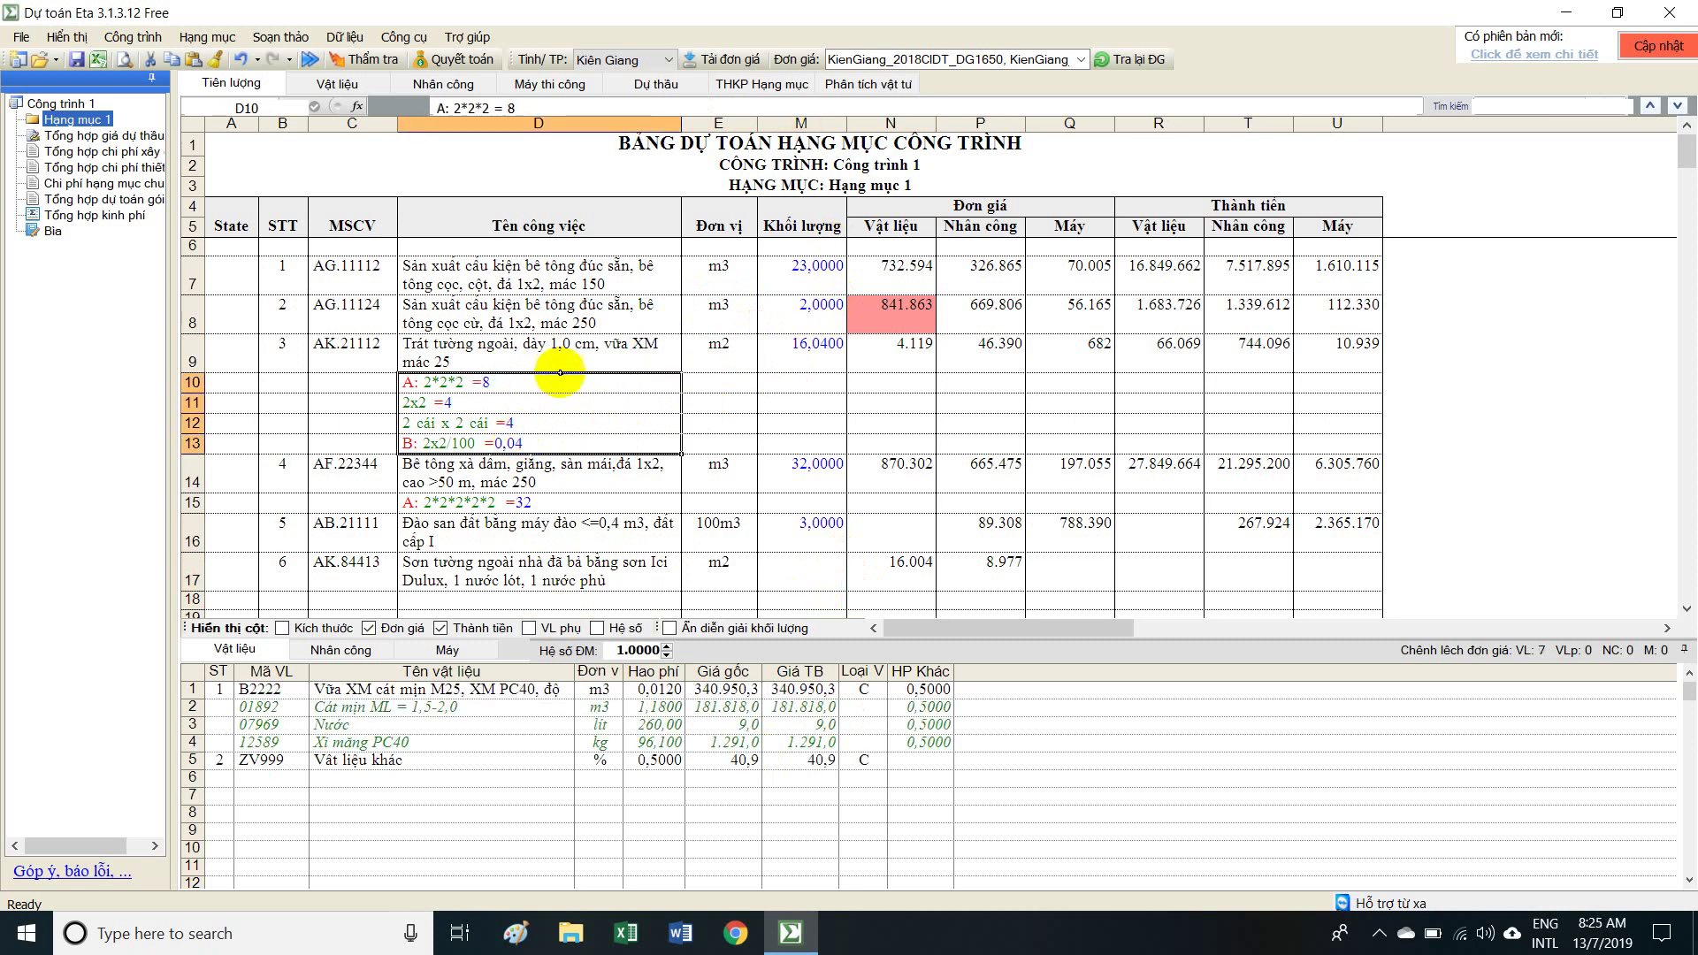
click(545, 577)
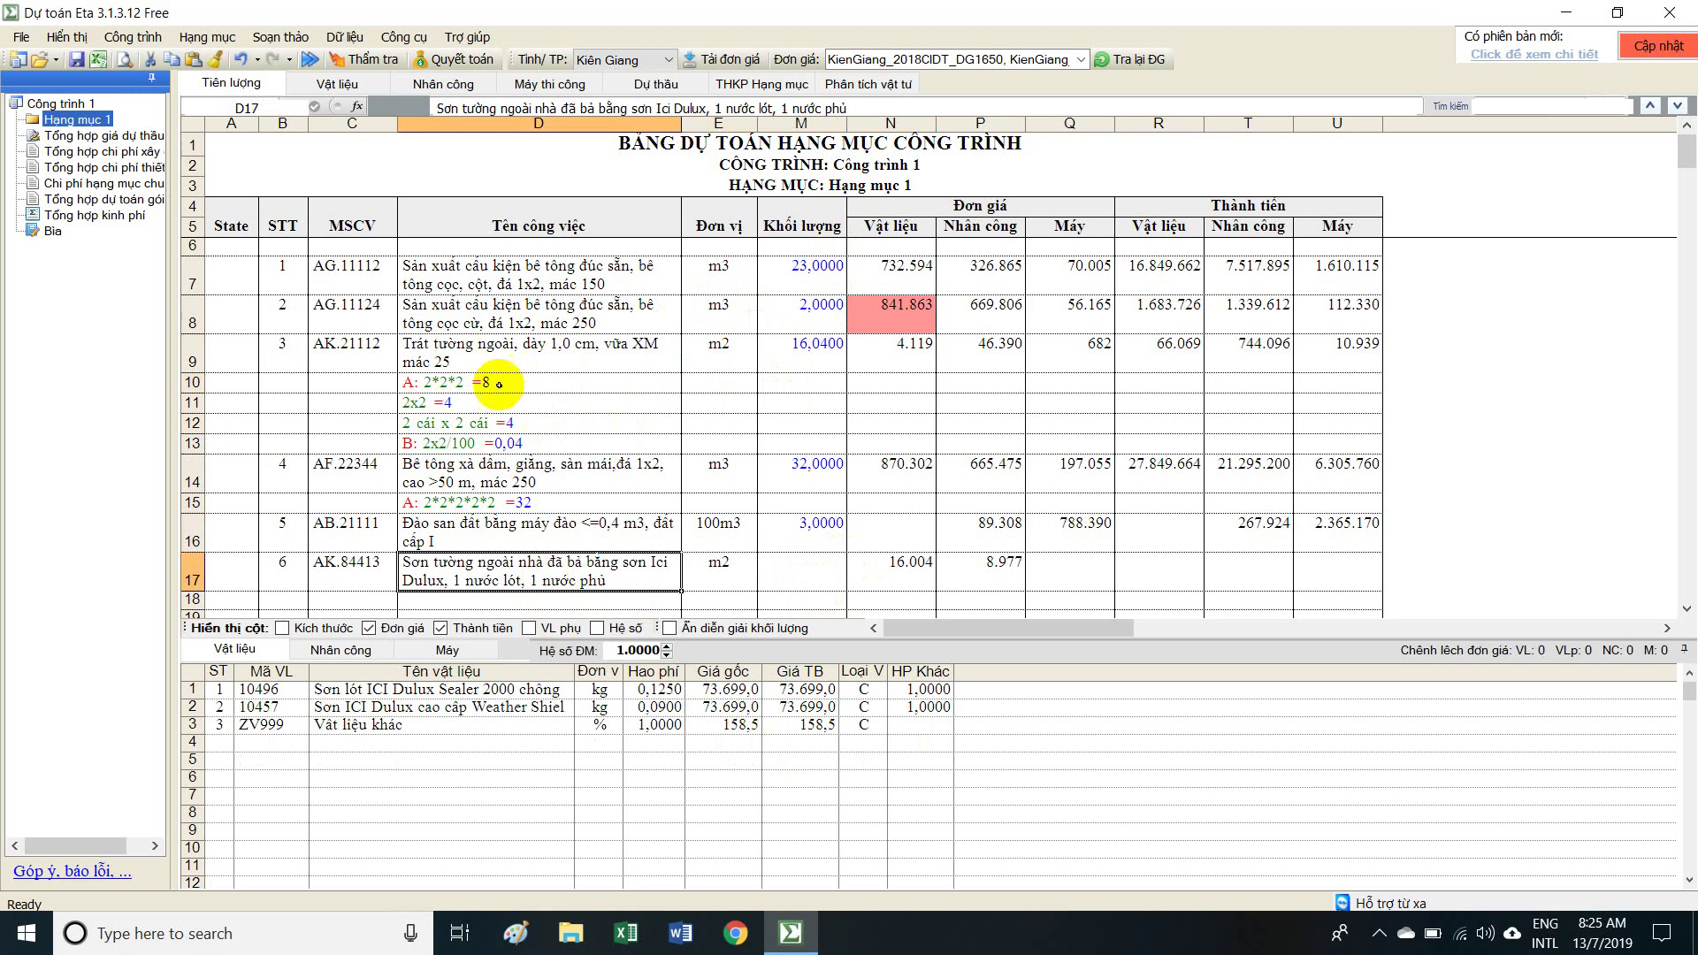
drag(489, 380, 493, 439)
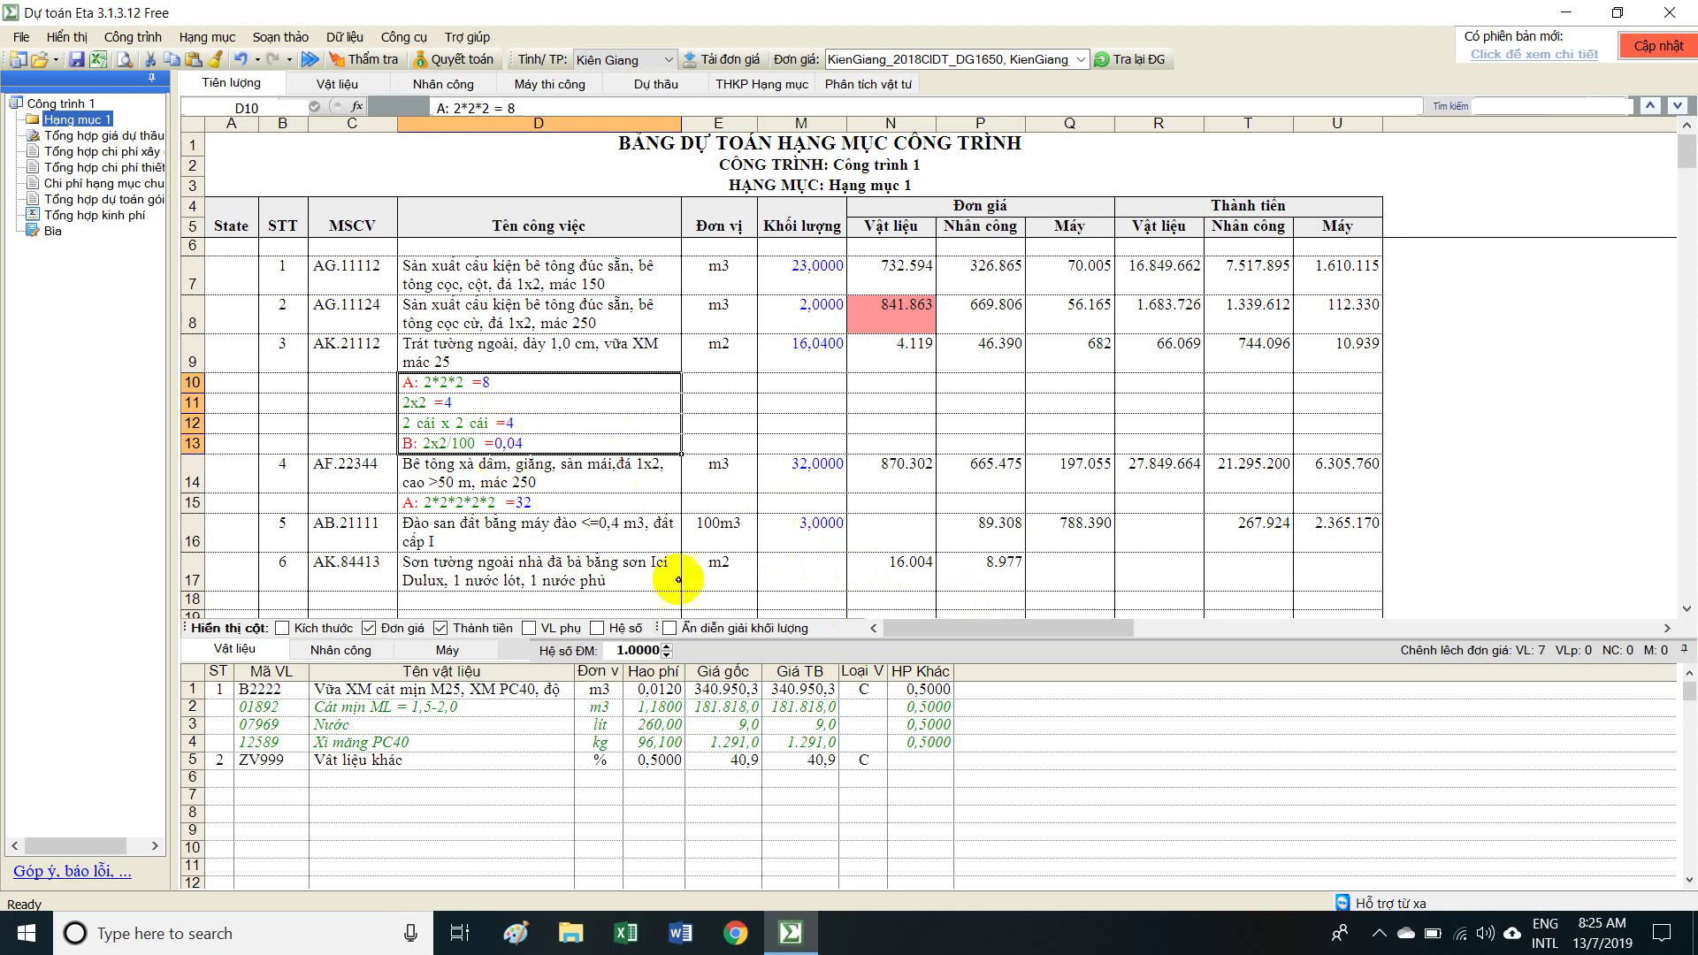
click(818, 576)
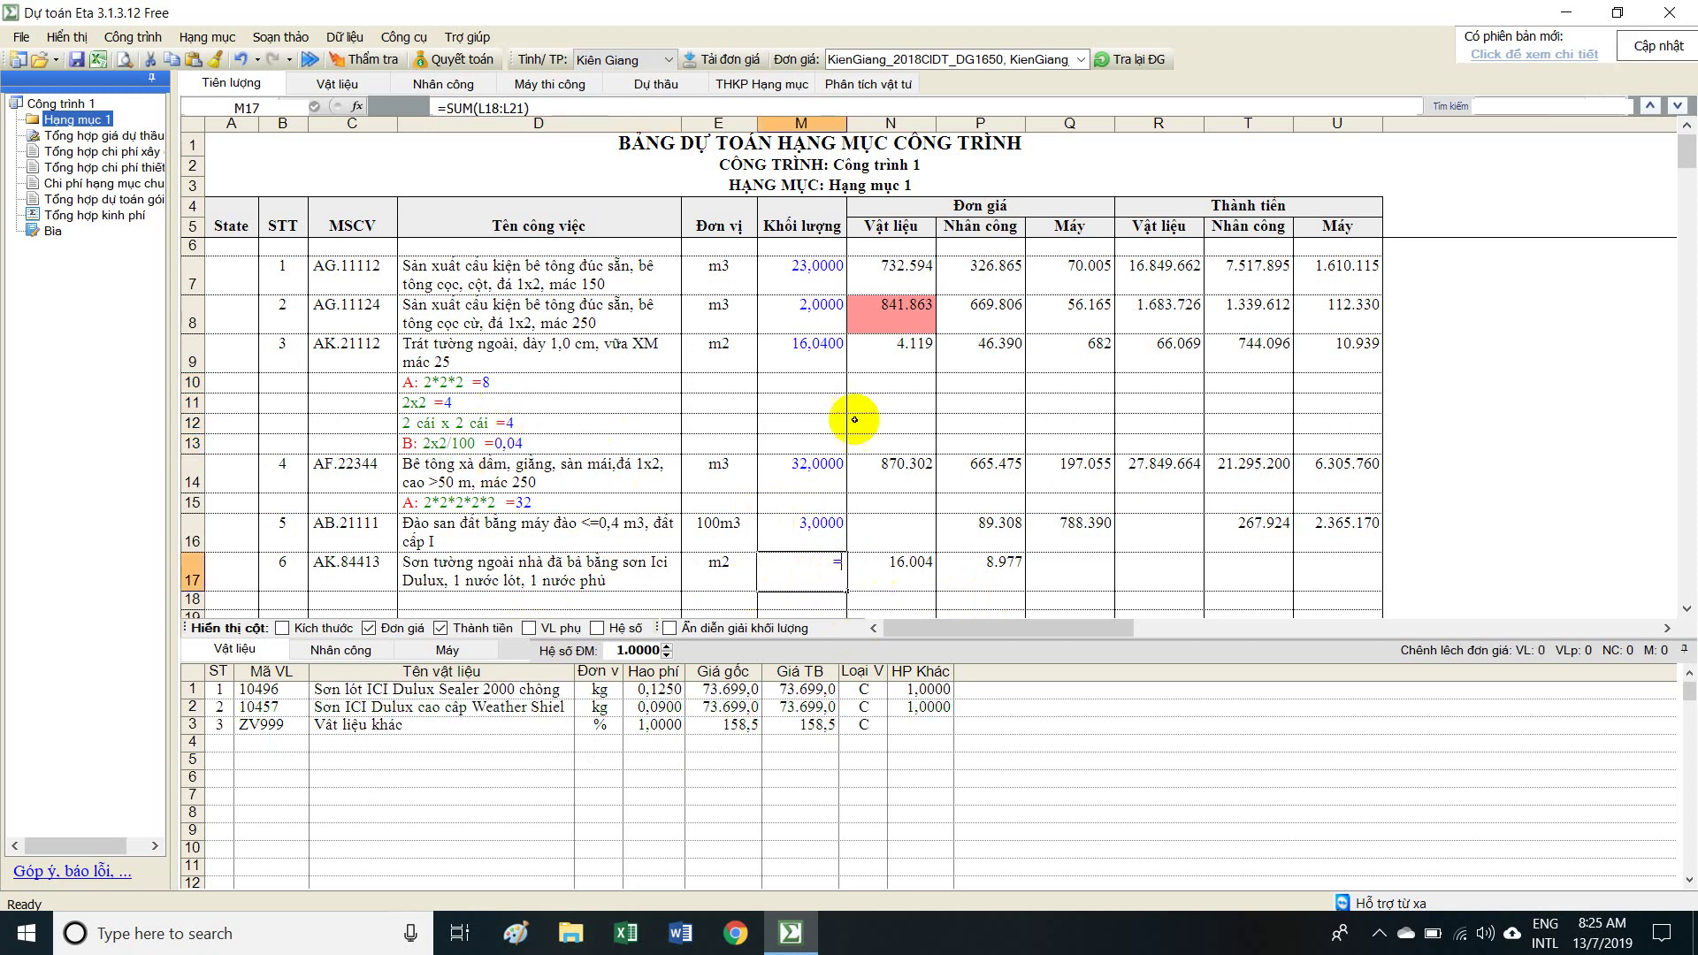
click(807, 349)
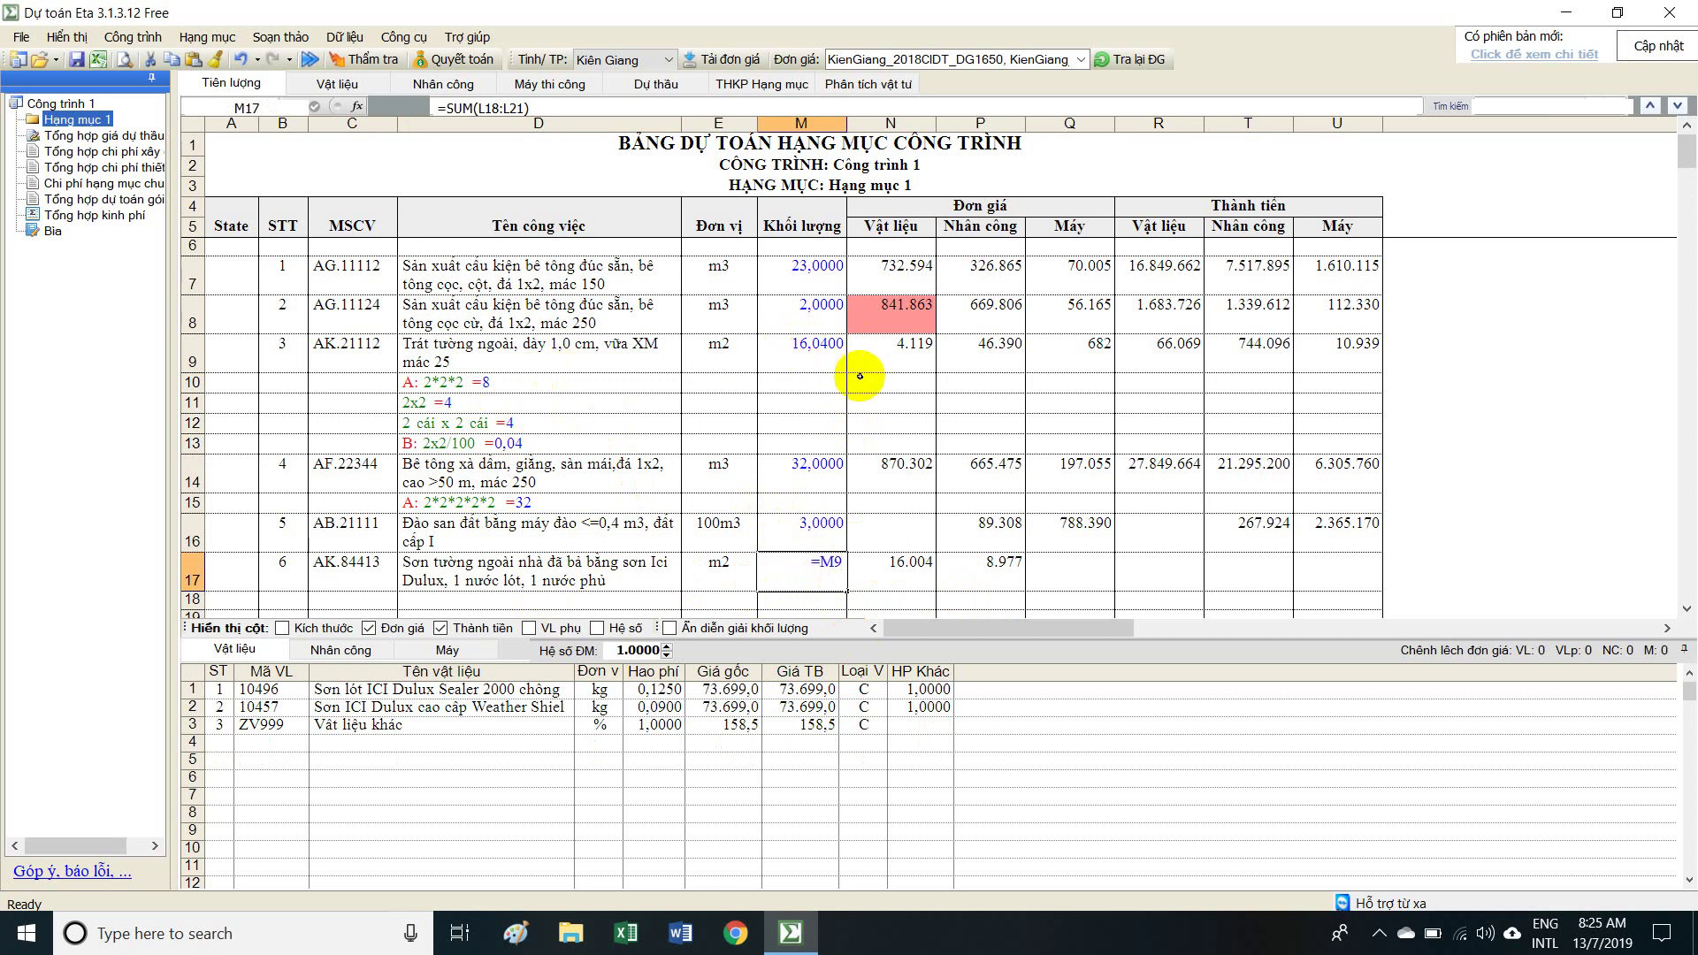
key(Return)
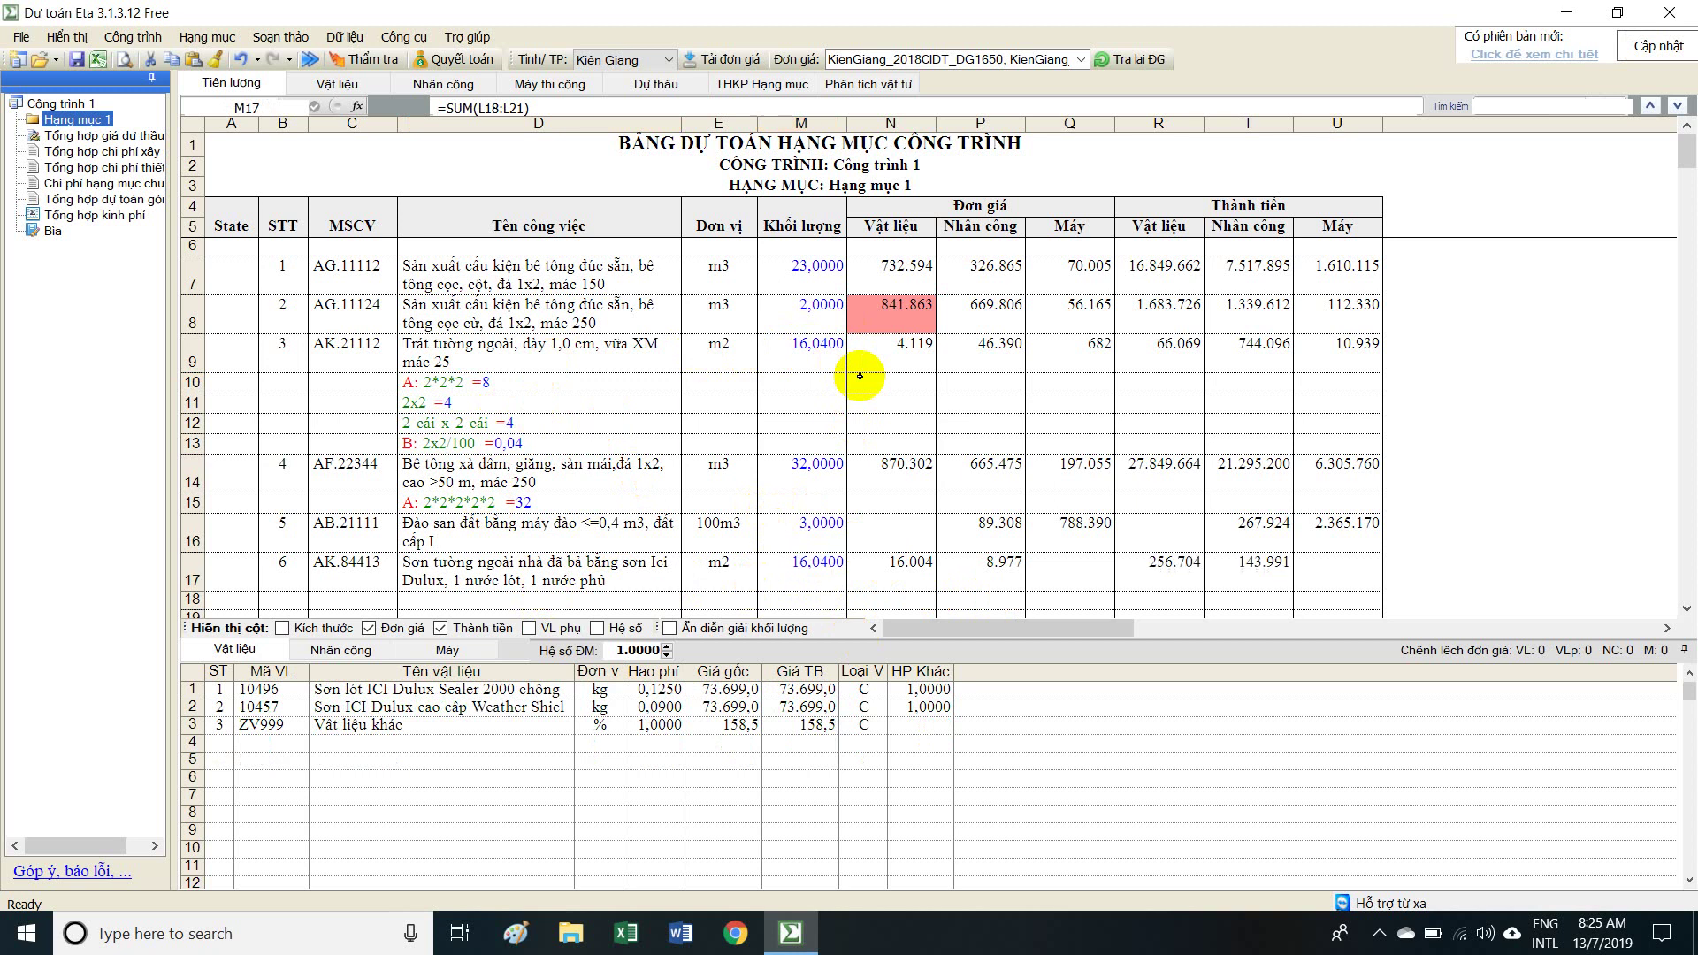
Check the quantity formula of AK.84413 against plastering item AK.21112.
click(807, 570)
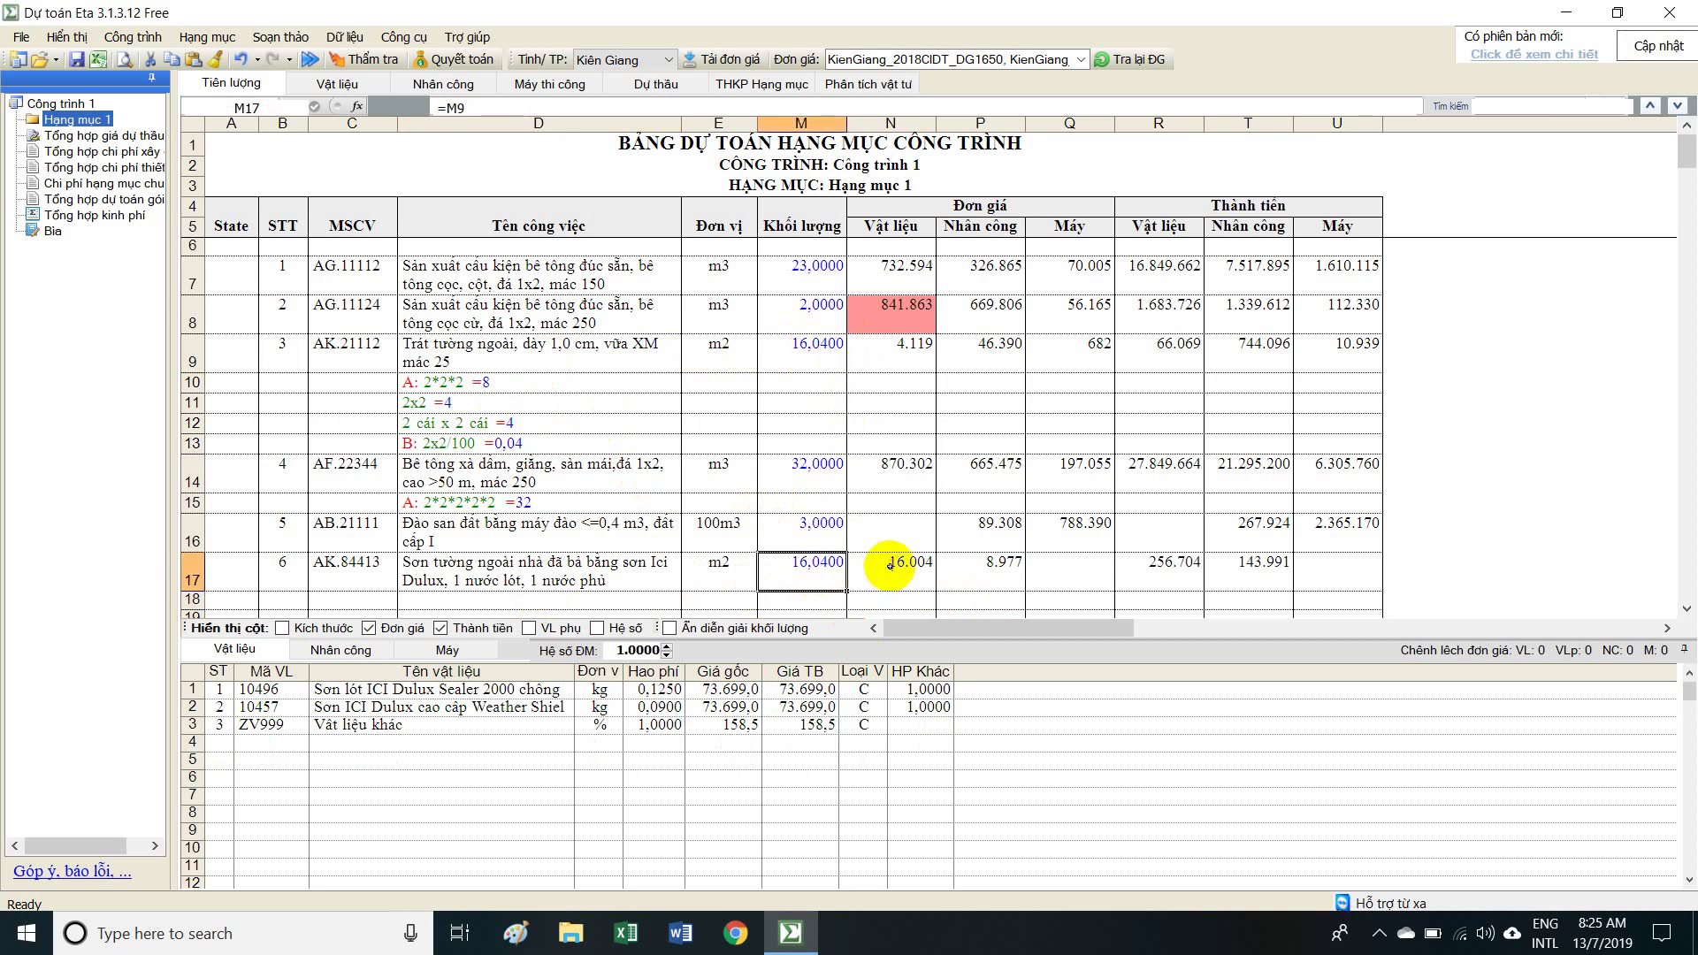
click(576, 354)
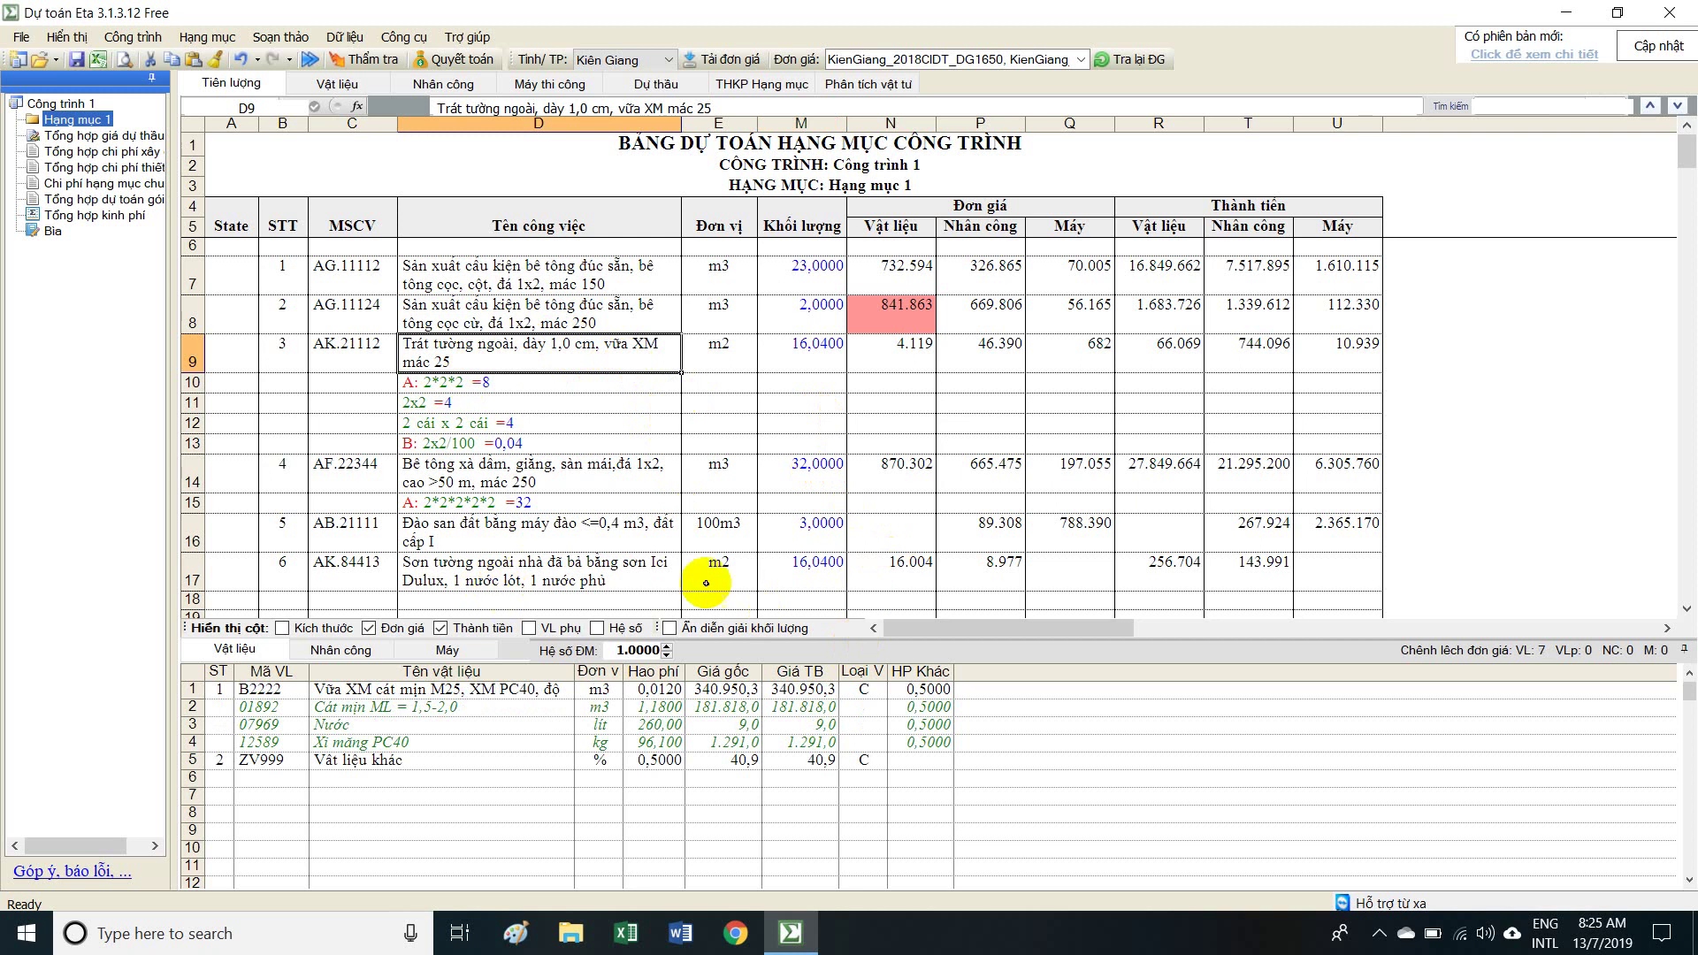
click(793, 579)
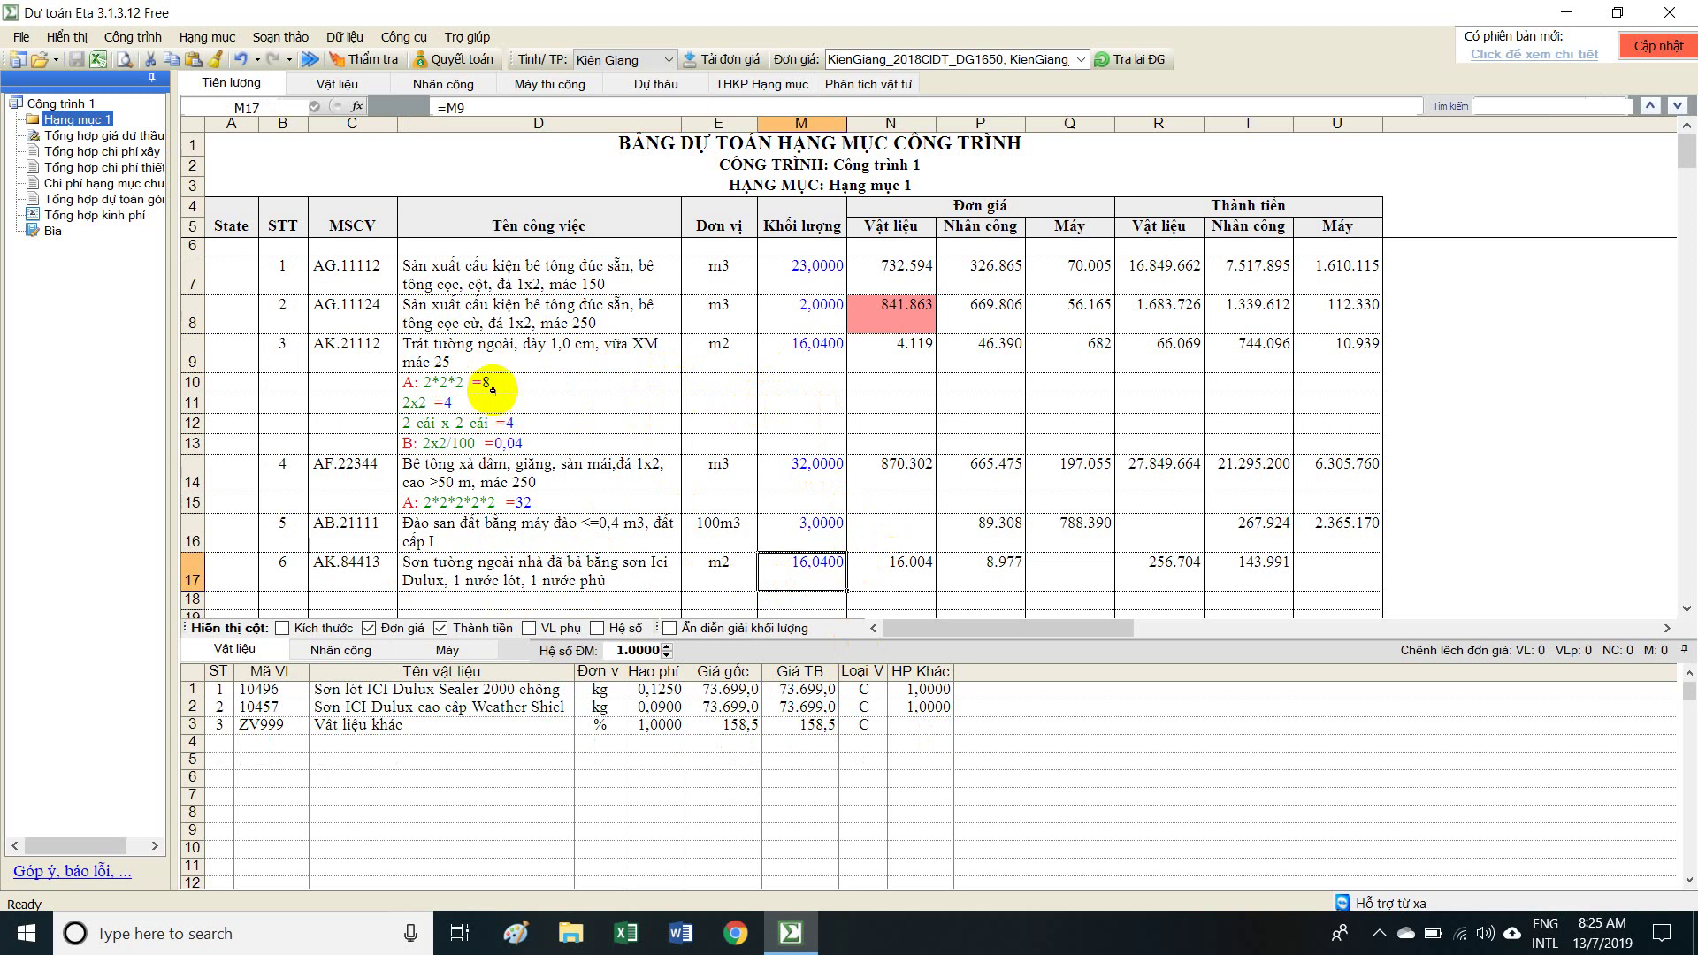
Change the second breakdown line of plastering item AK.21112 to 2x4 and check the linked quantity of painting item AK.84413.
drag(486, 387, 565, 447)
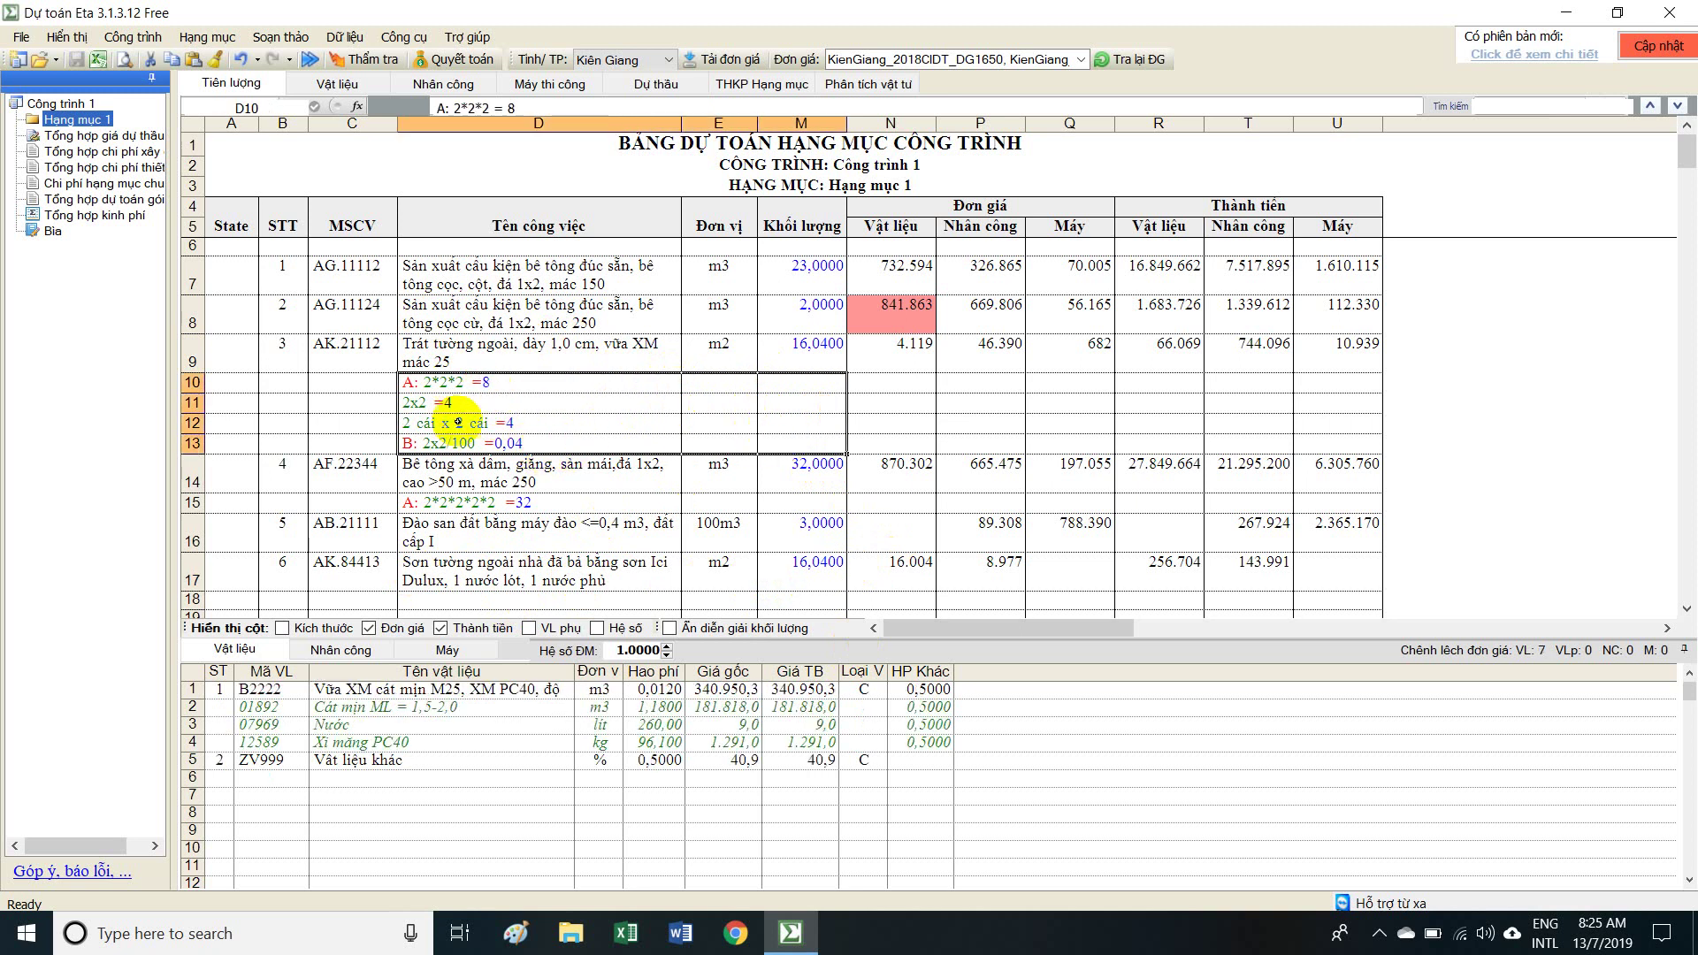
click(448, 402)
click(449, 403)
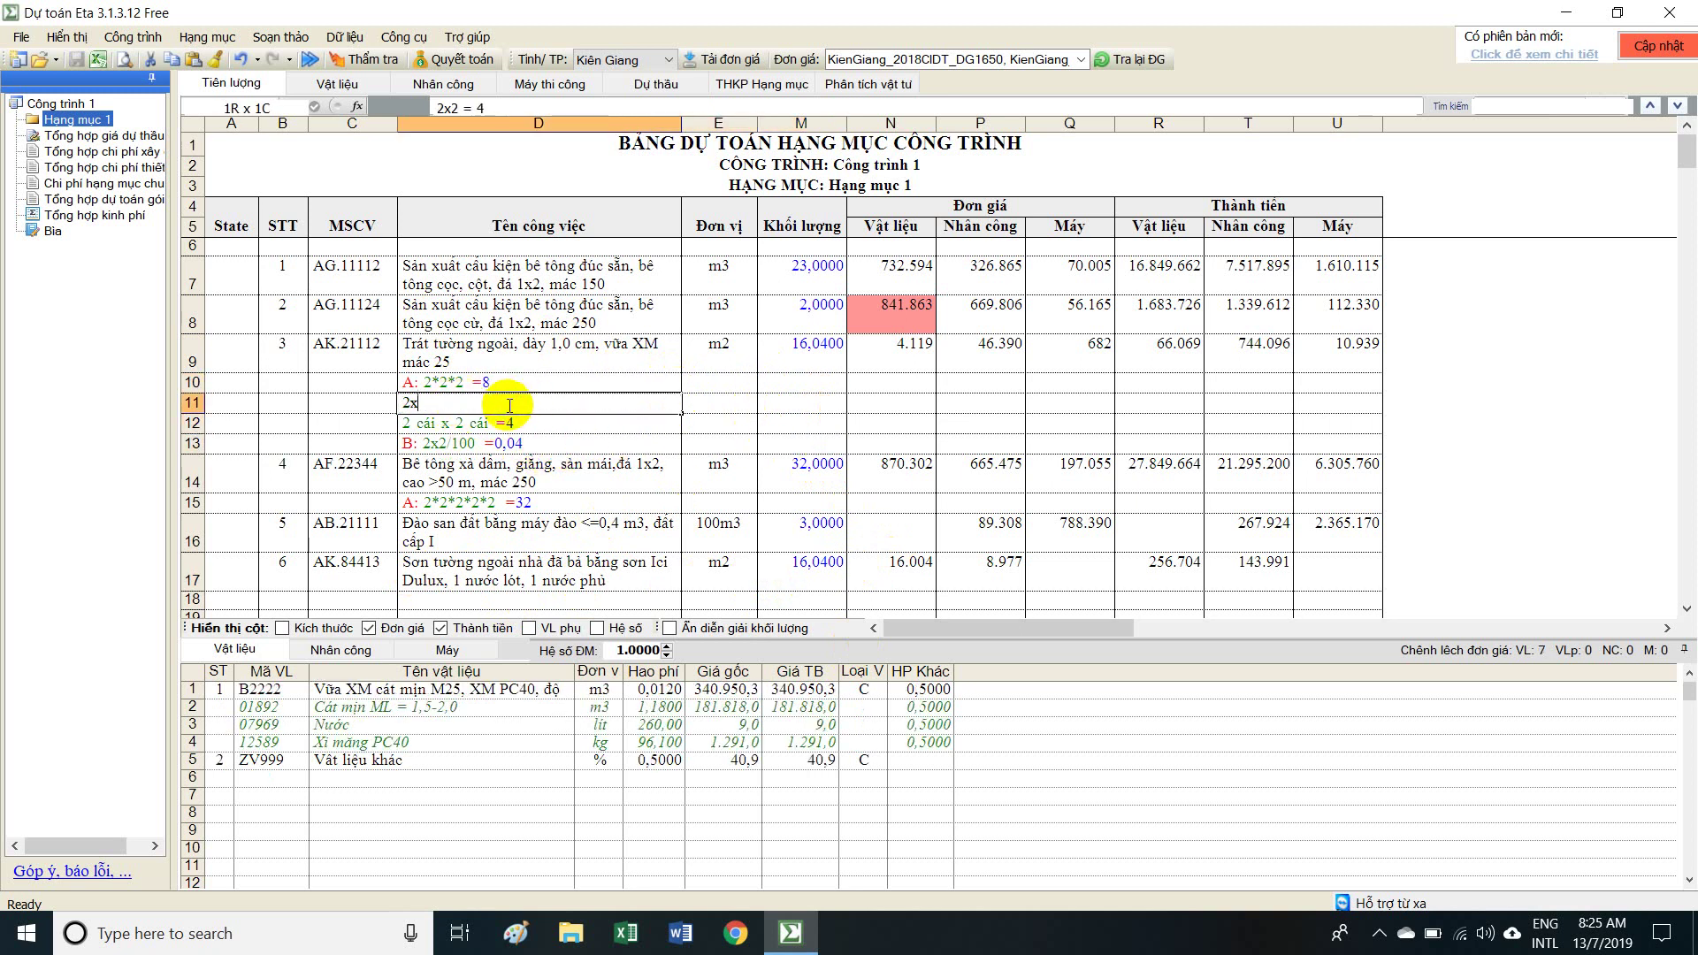
text(4)
key(Return)
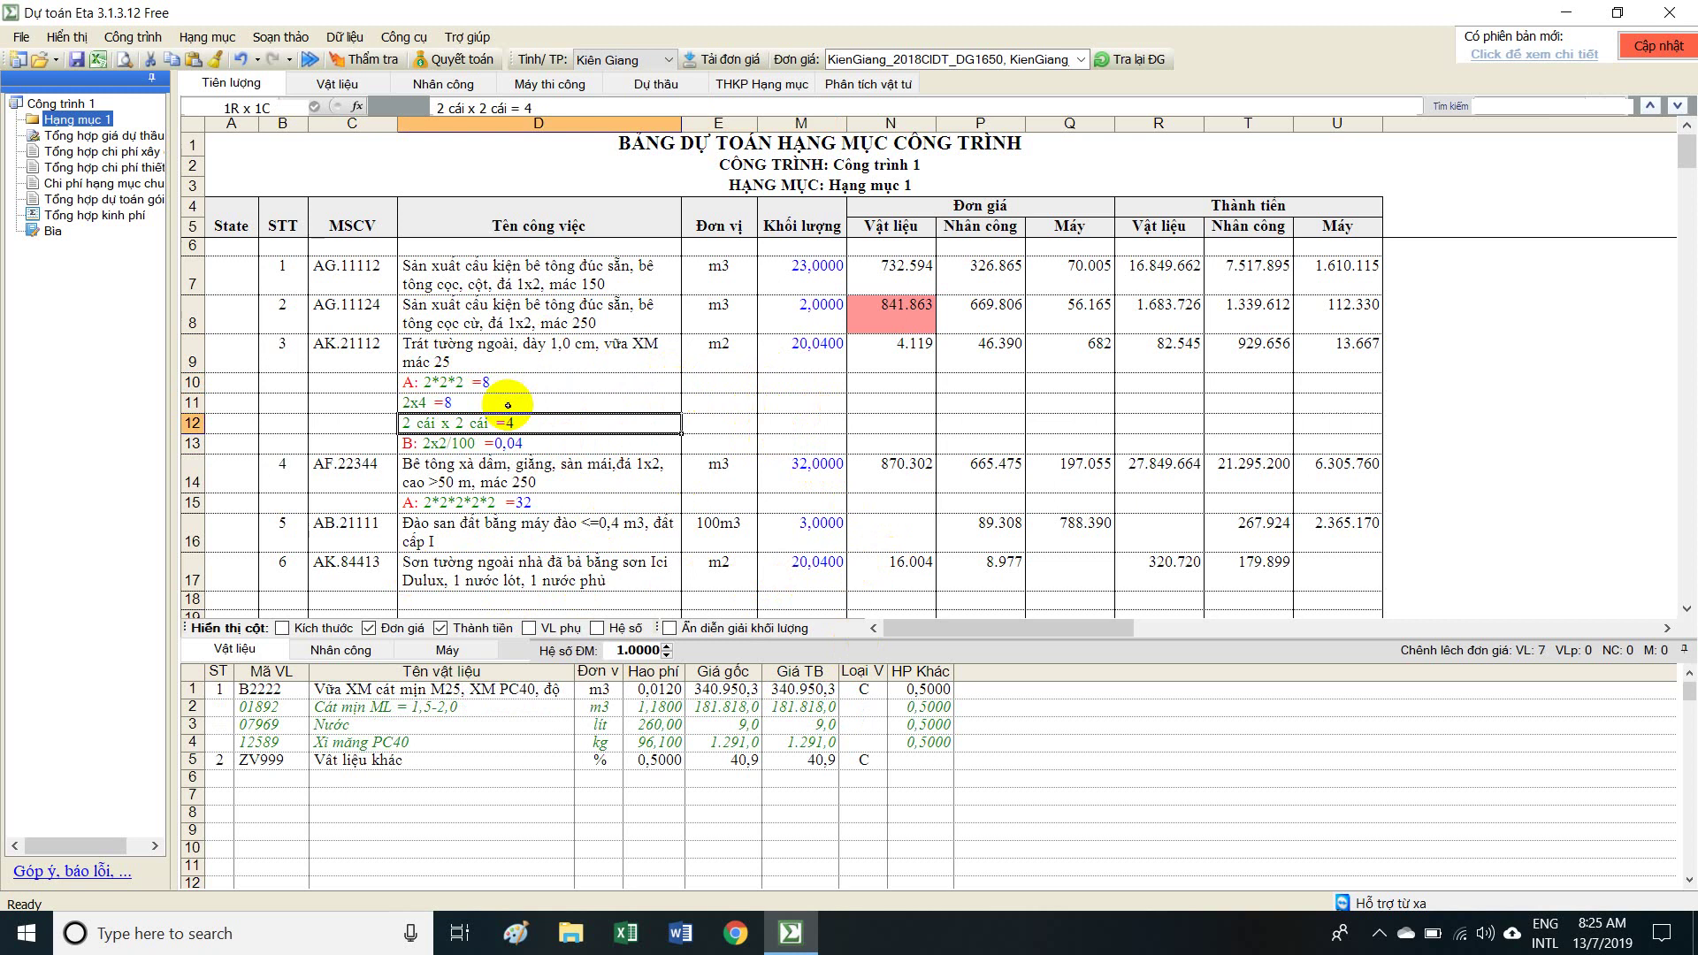
click(810, 358)
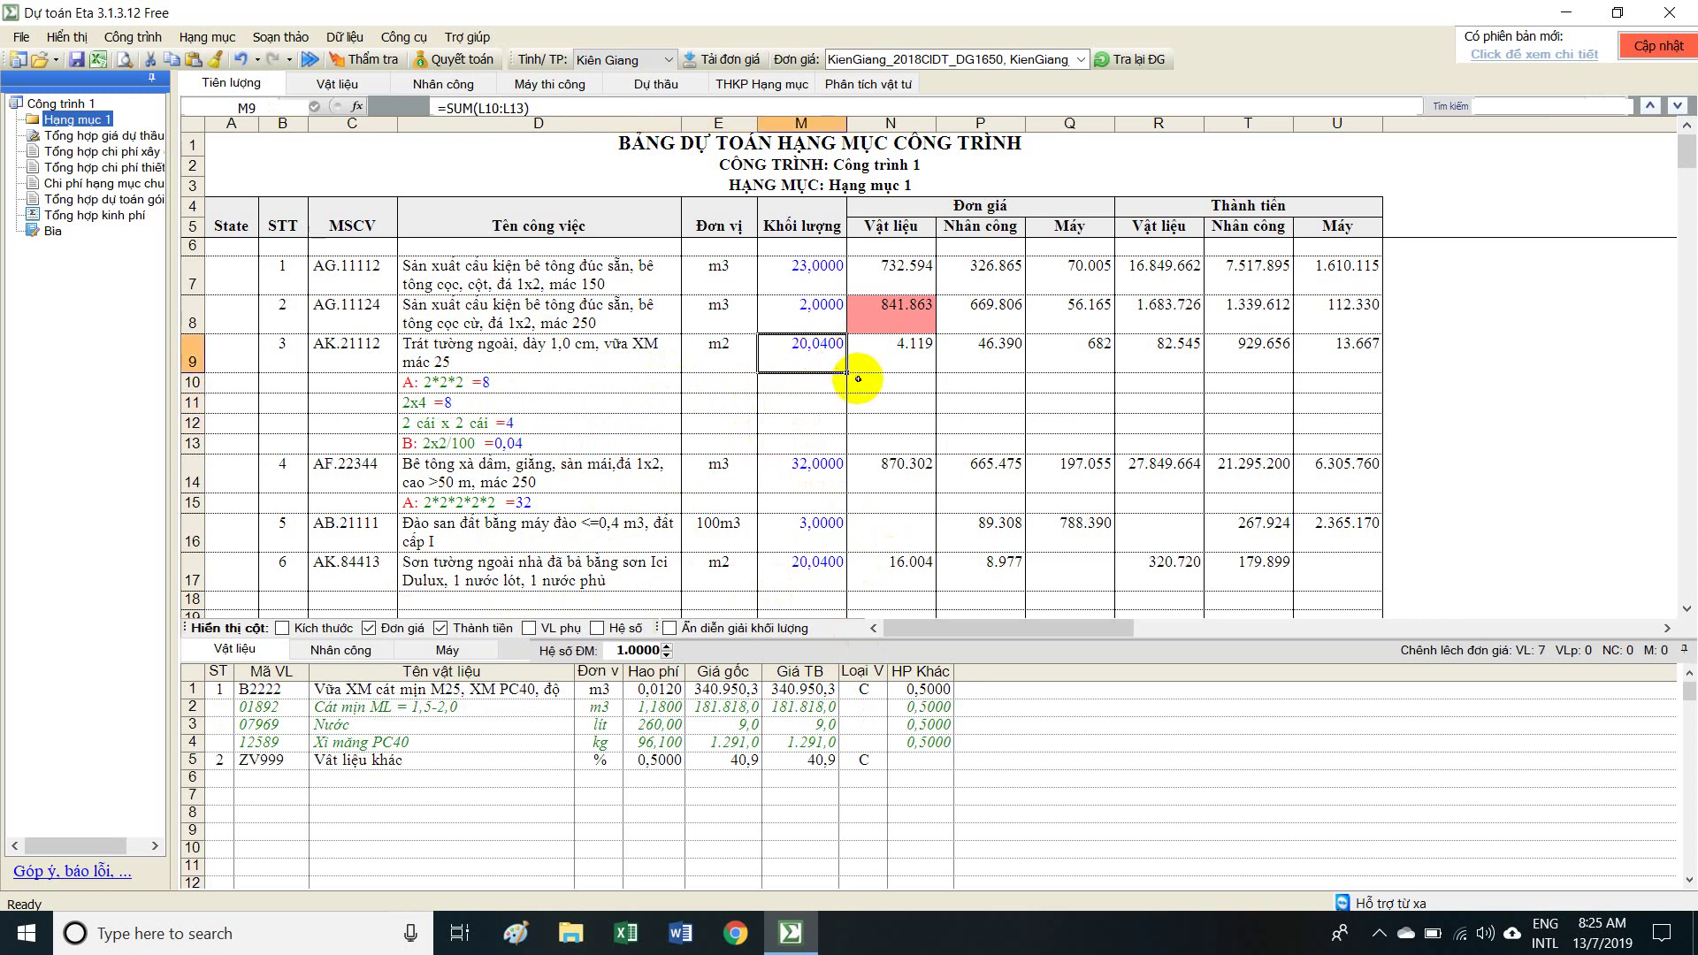
click(486, 570)
click(827, 568)
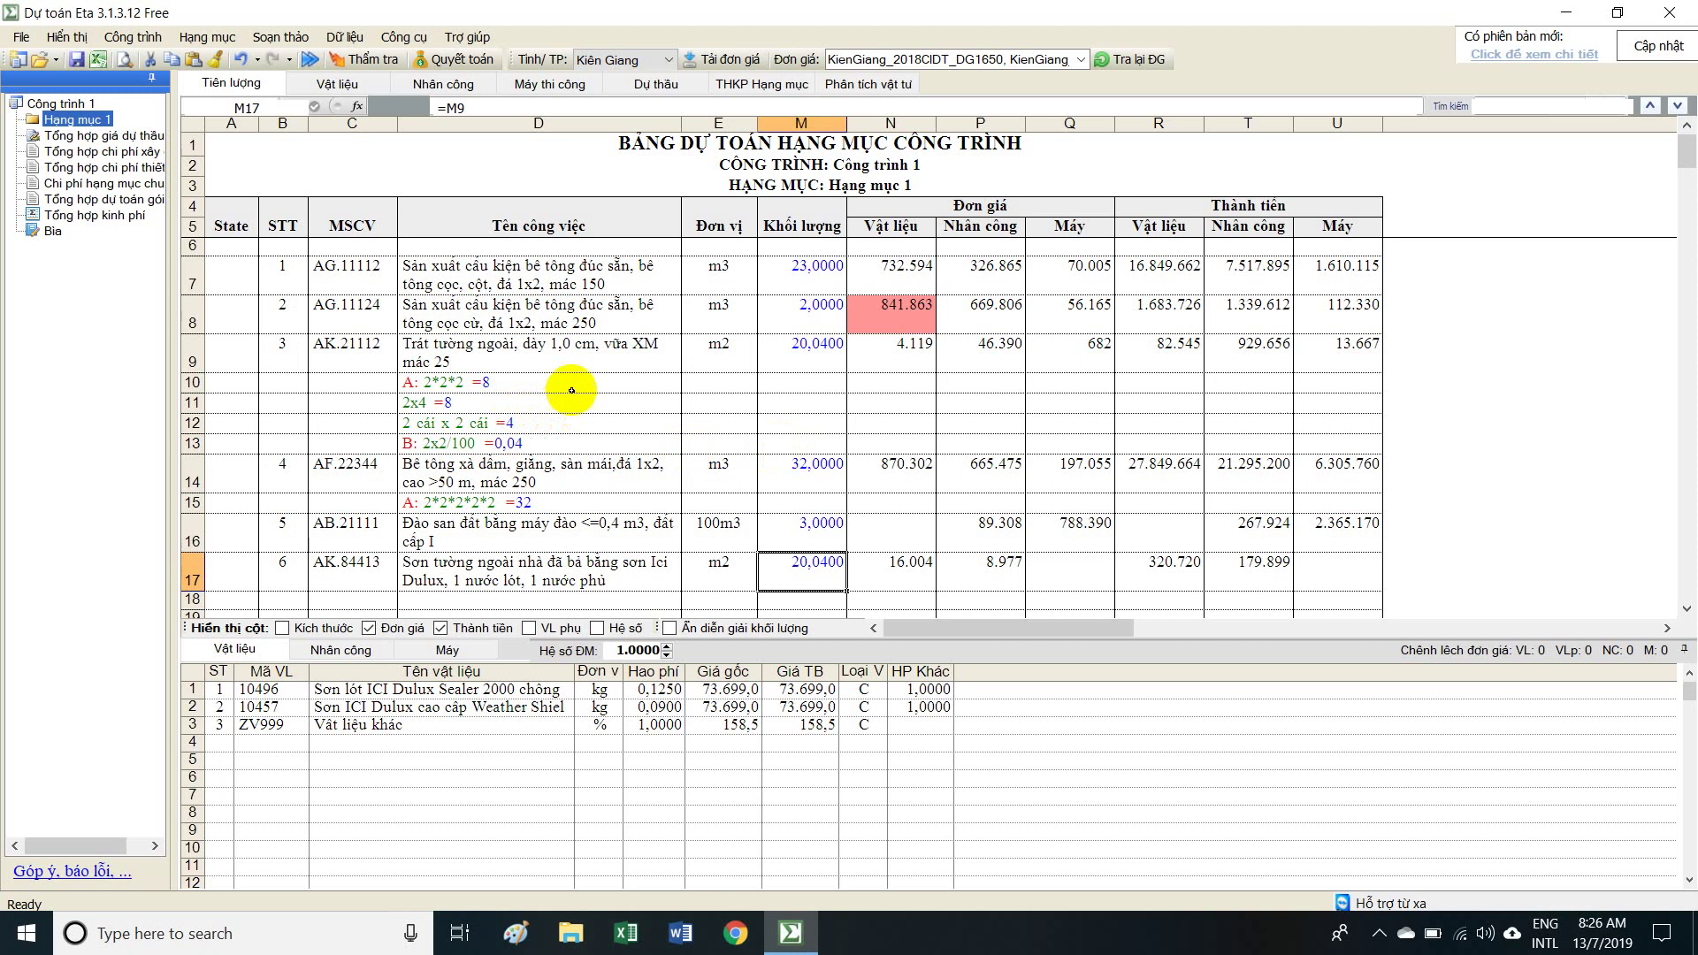
drag(517, 387, 1233, 538)
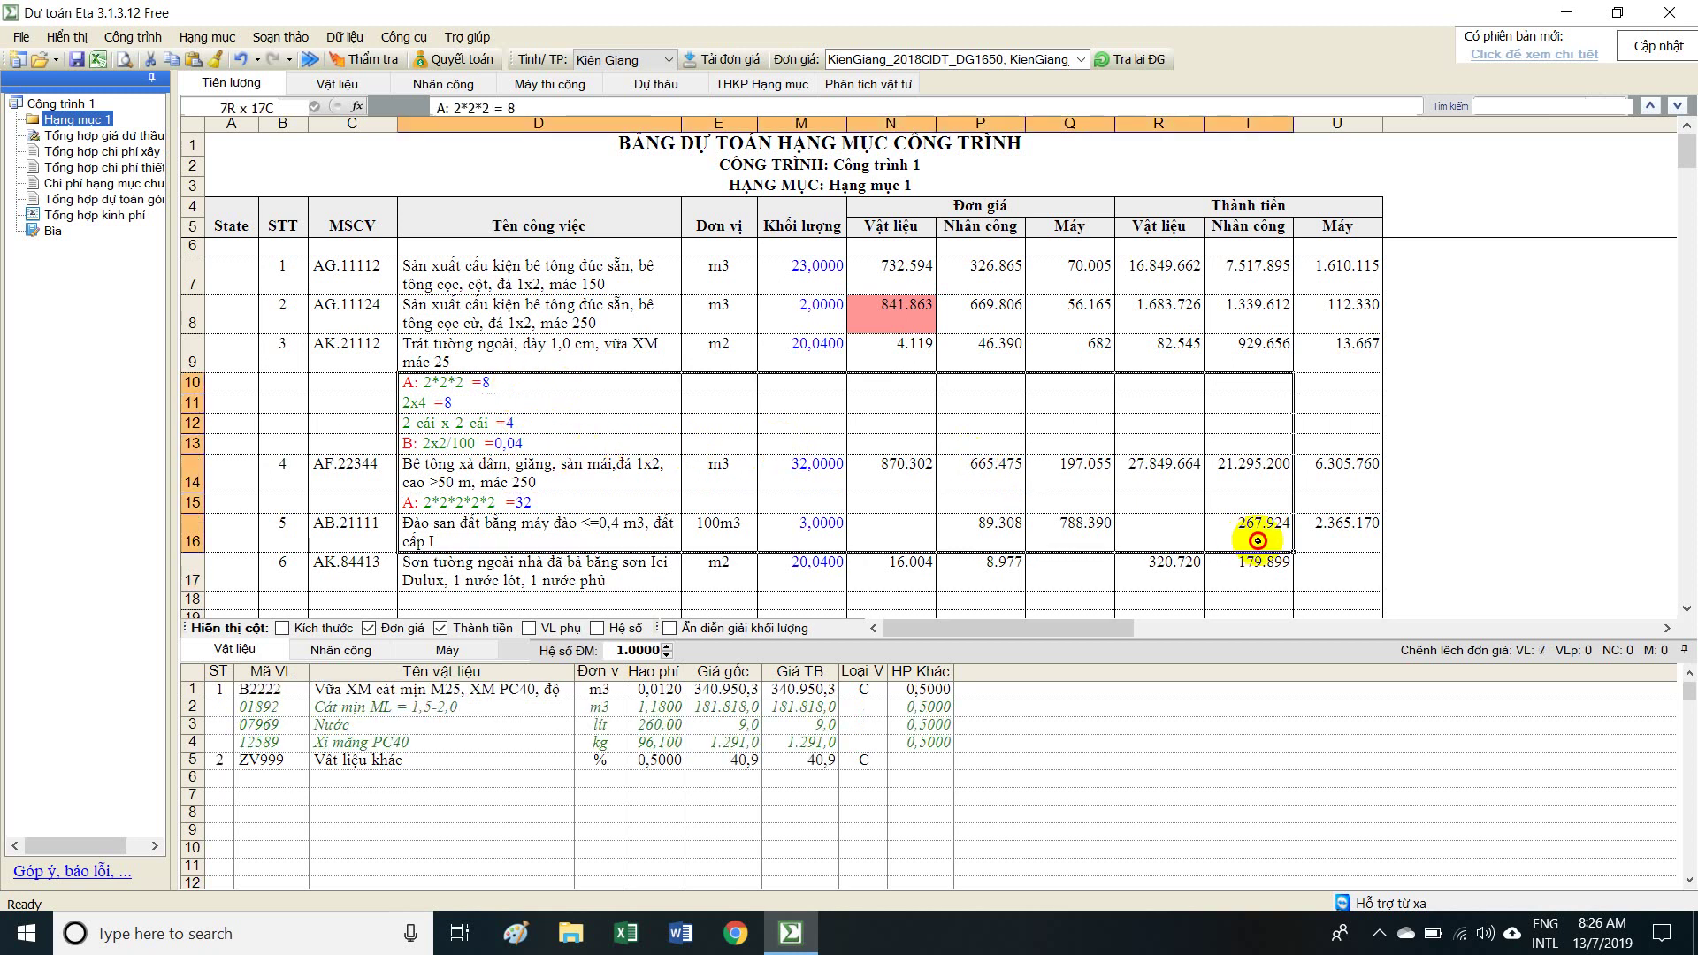
click(580, 312)
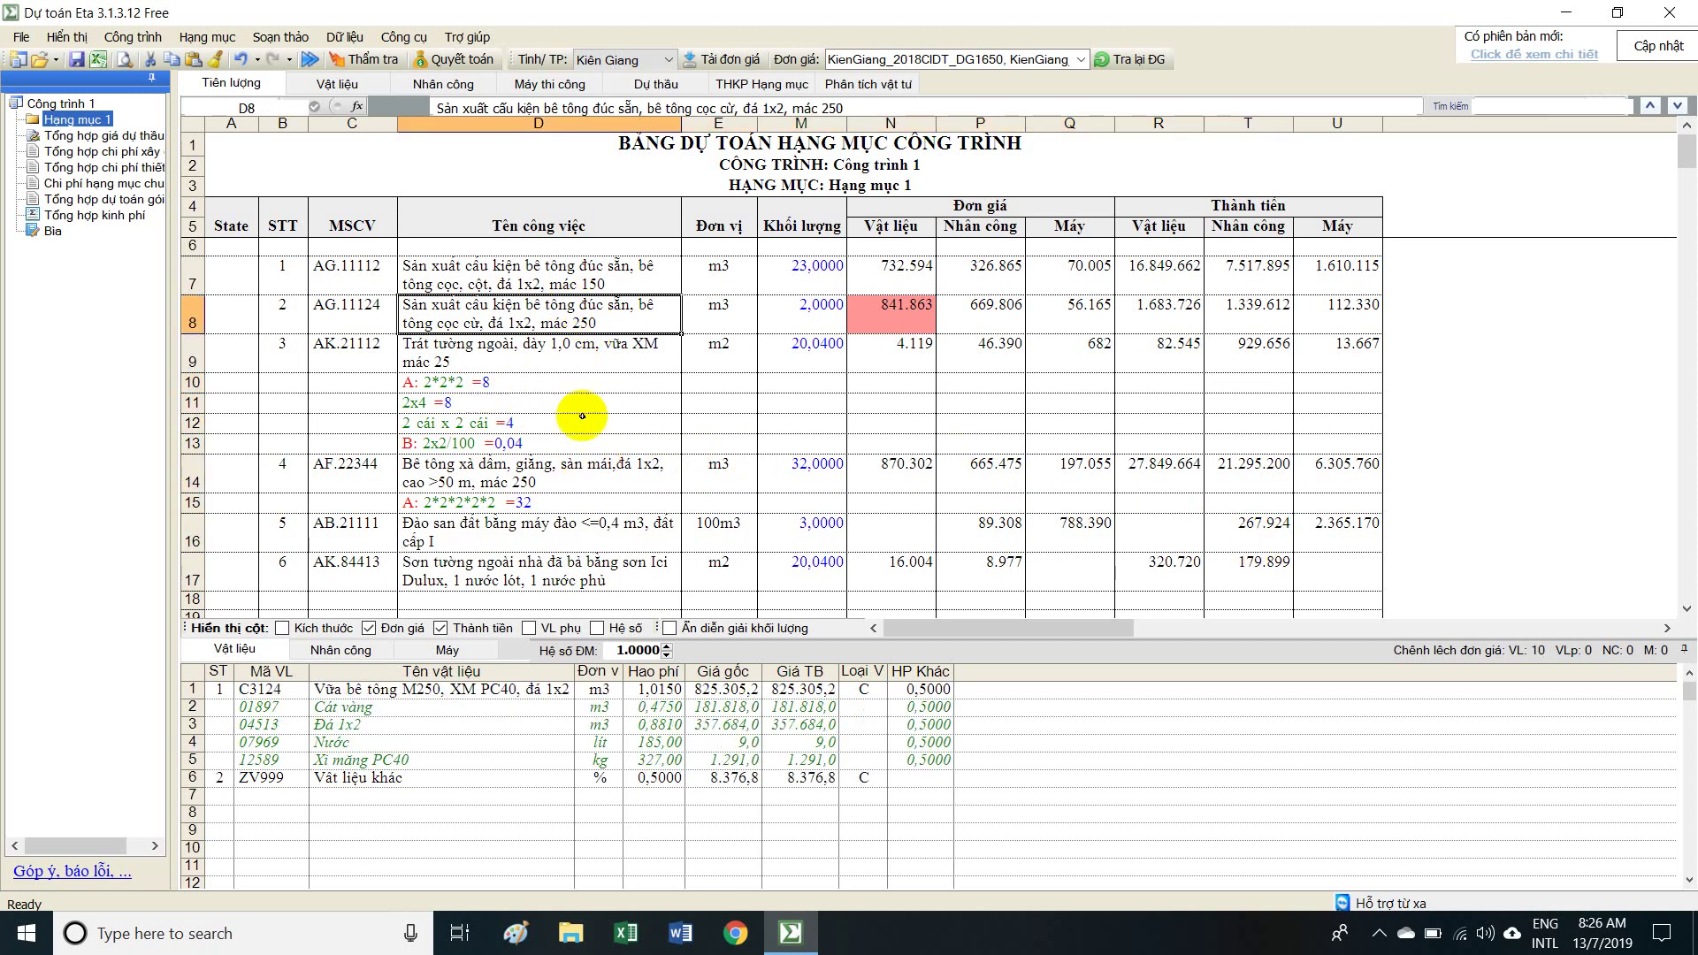
drag(349, 269, 807, 572)
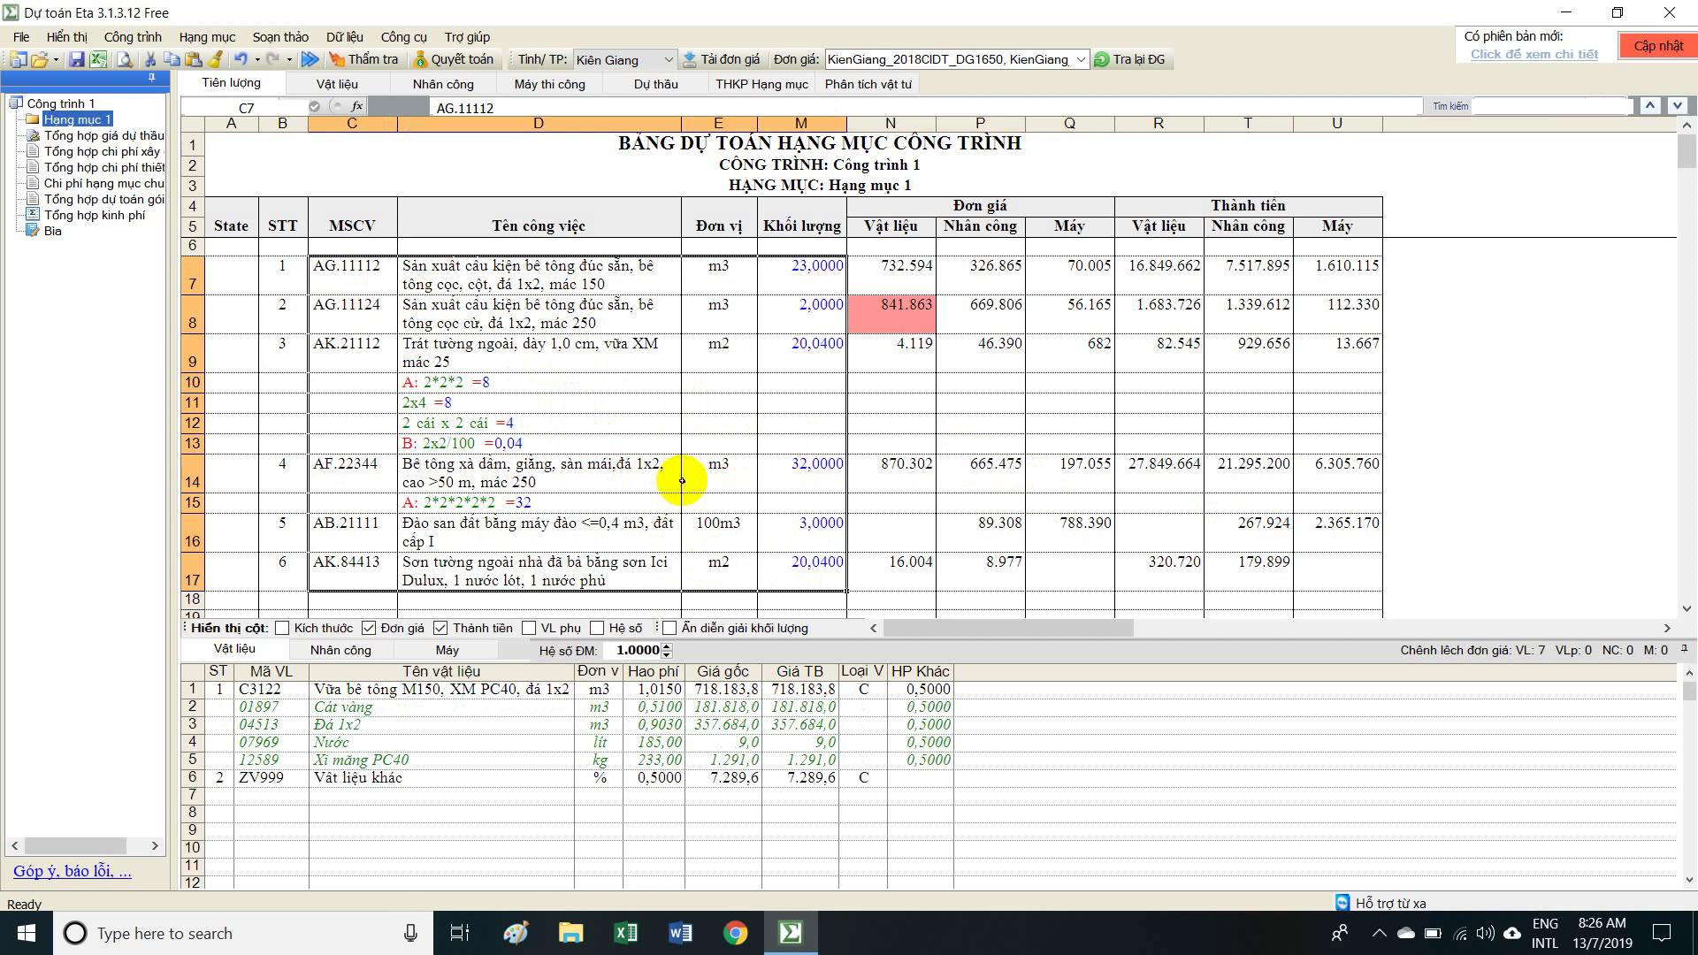
click(384, 344)
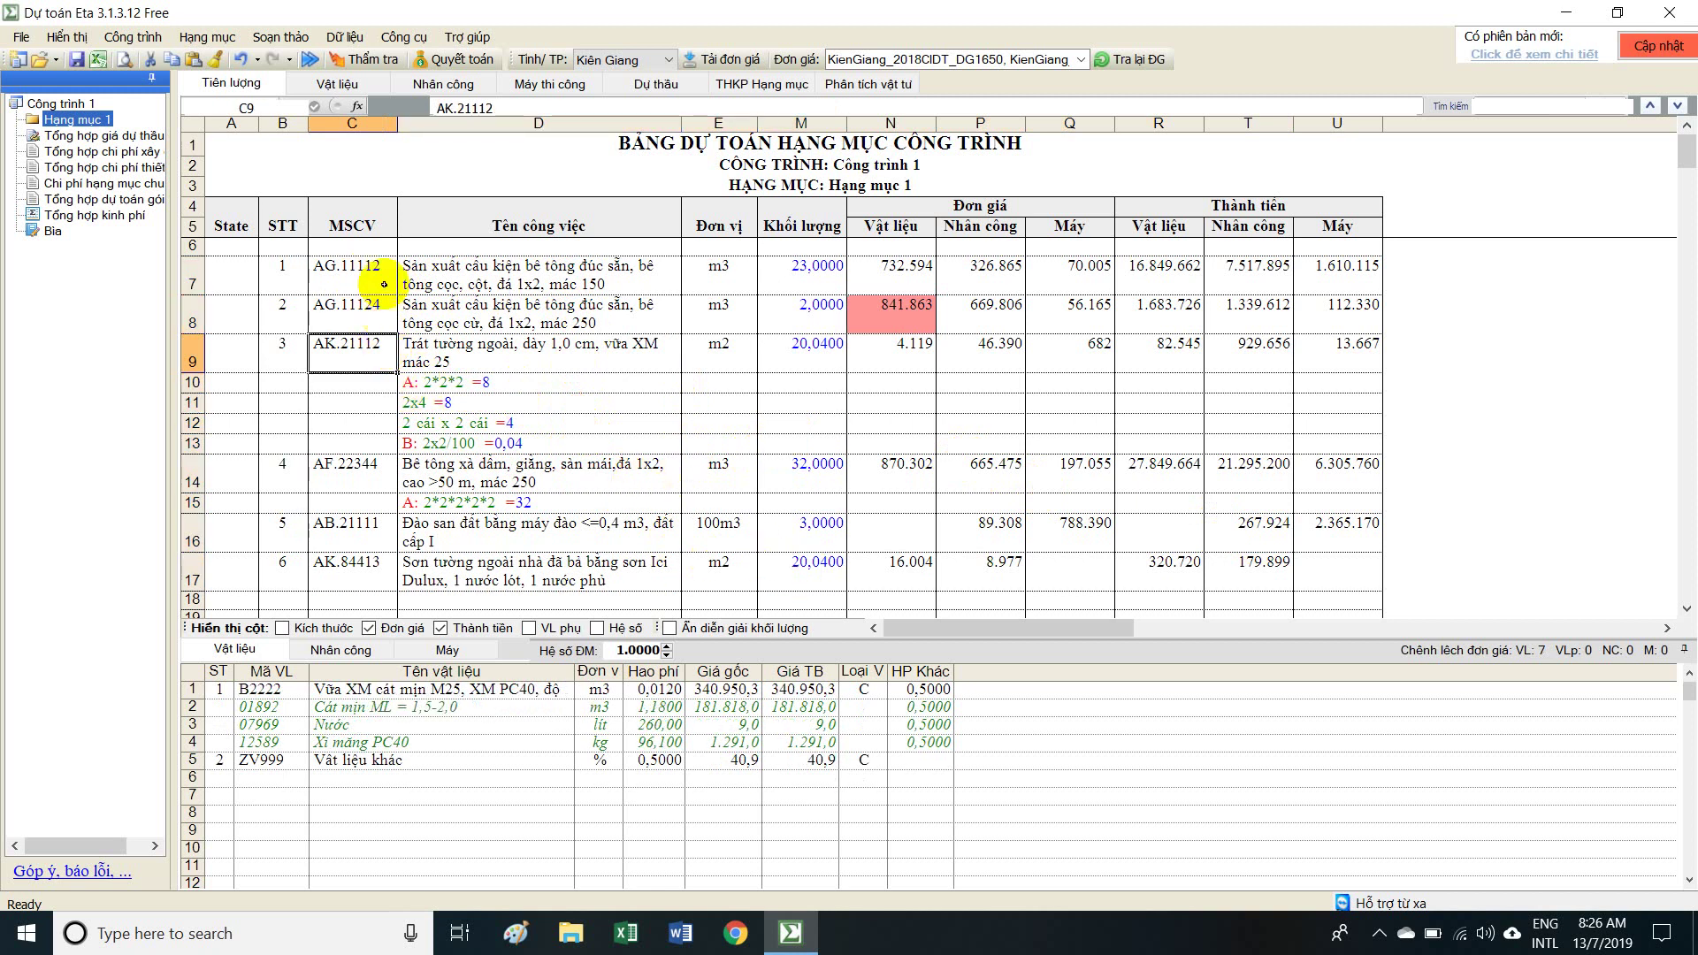
drag(359, 266, 393, 563)
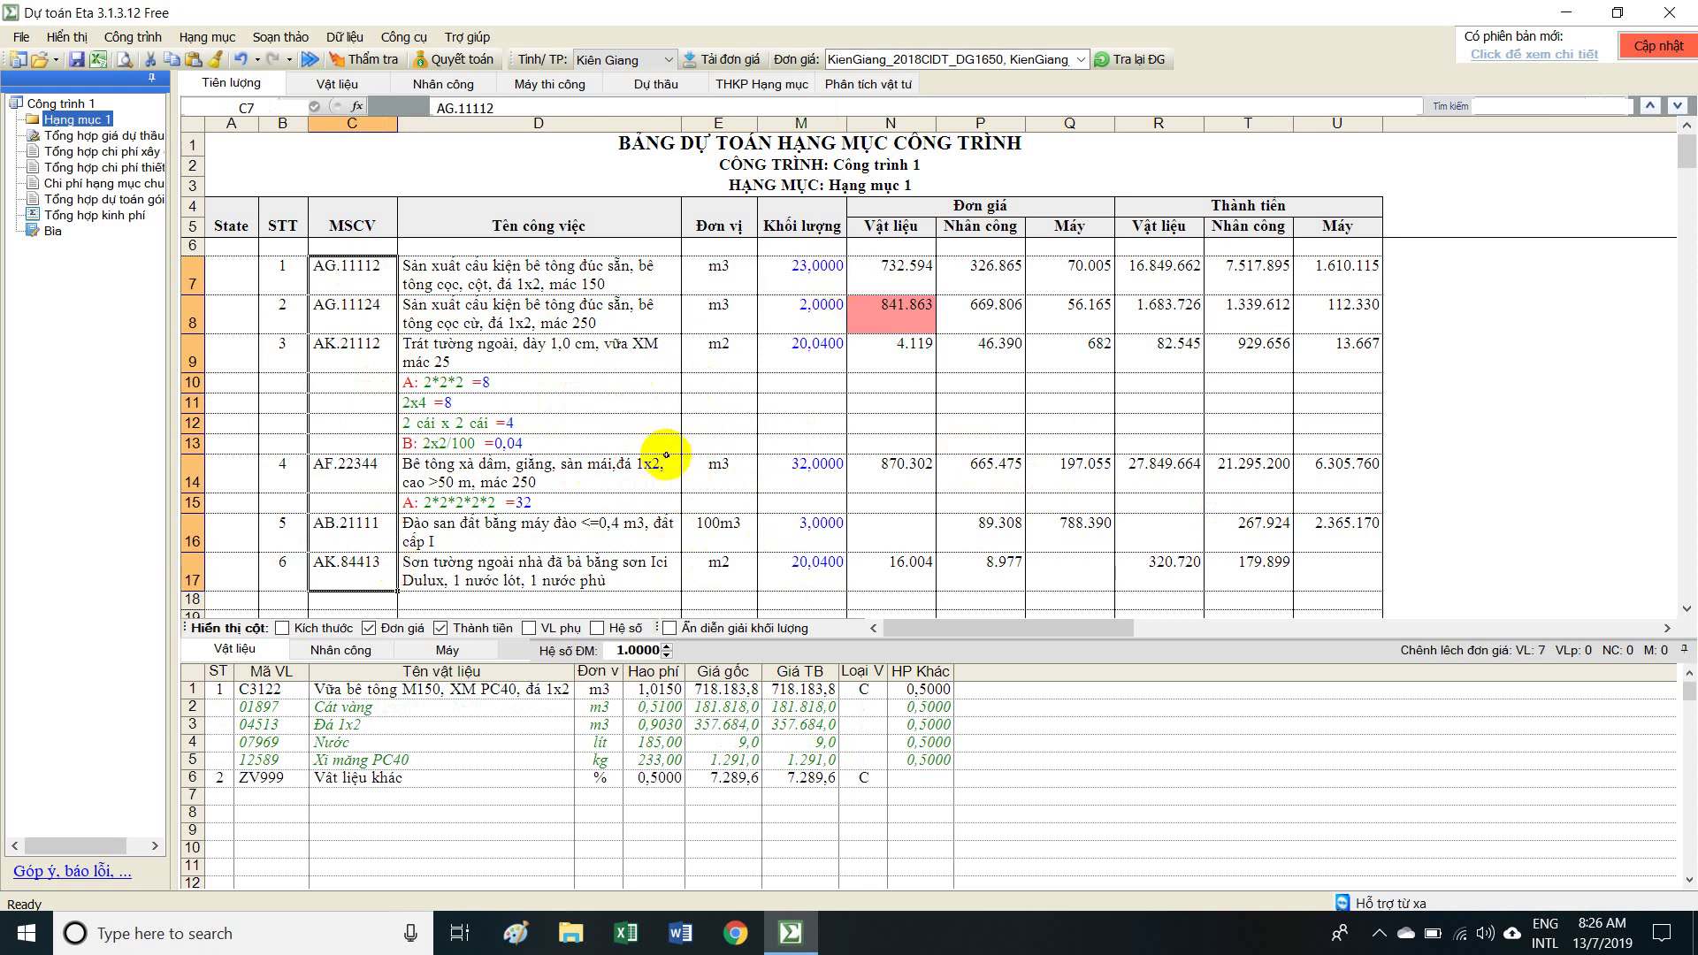
Delete the row of work item AG.11124 from the Tiên lượng table.
click(576, 315)
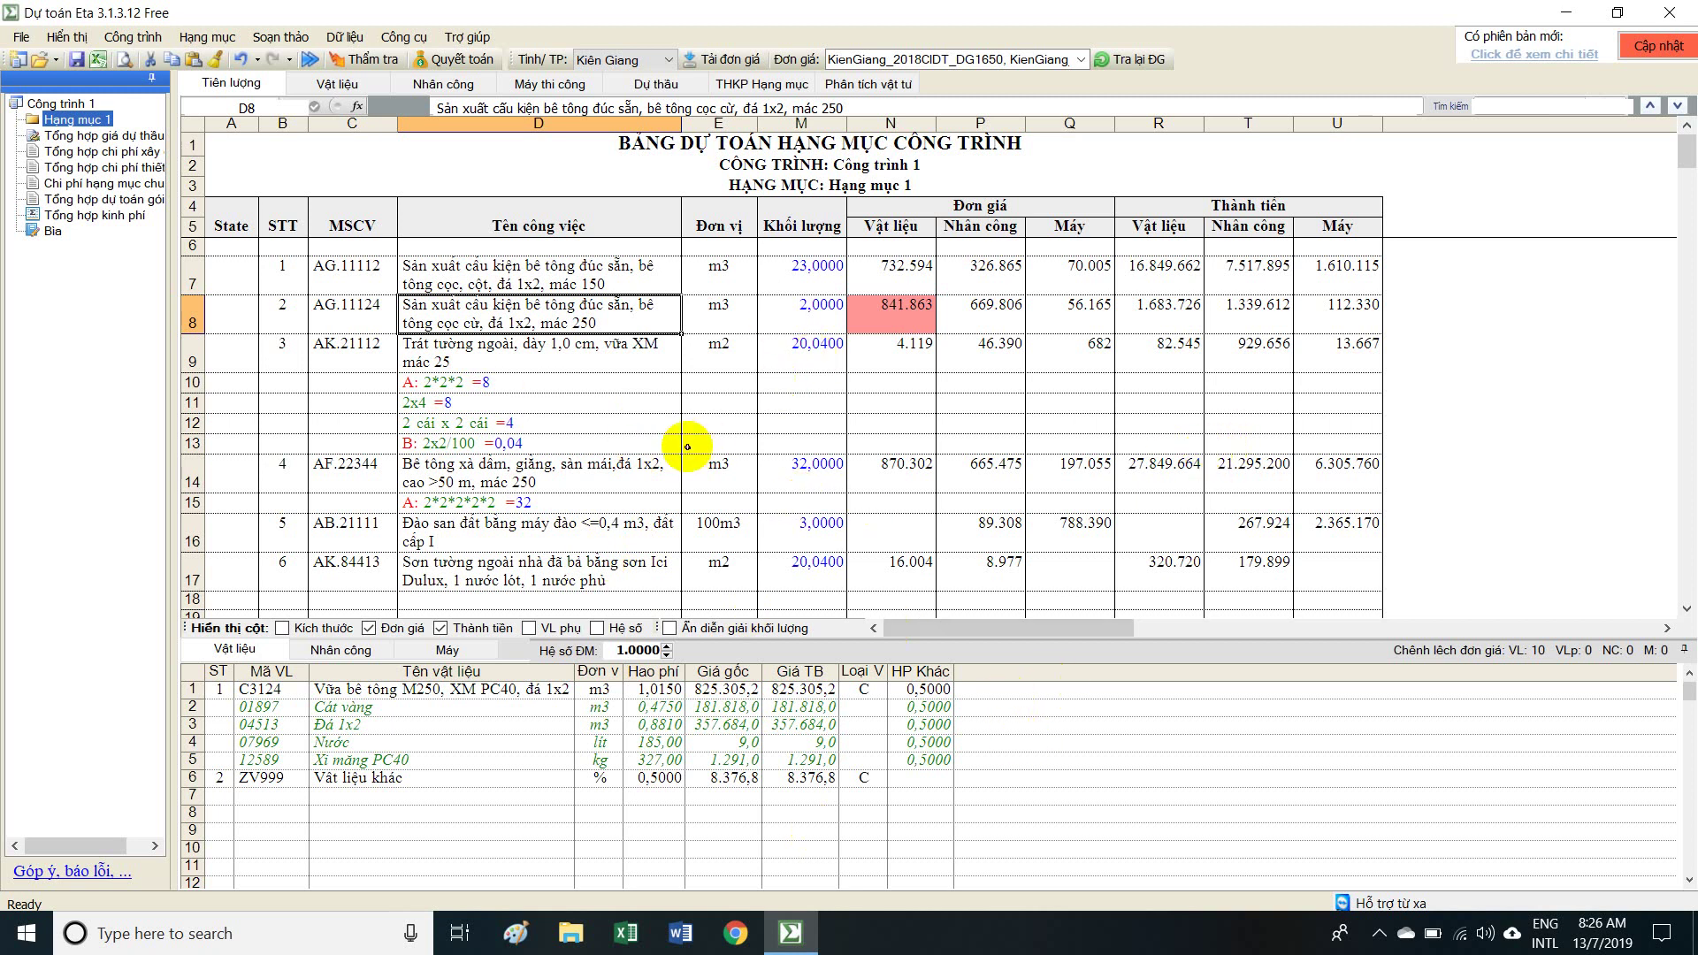
right_click(573, 312)
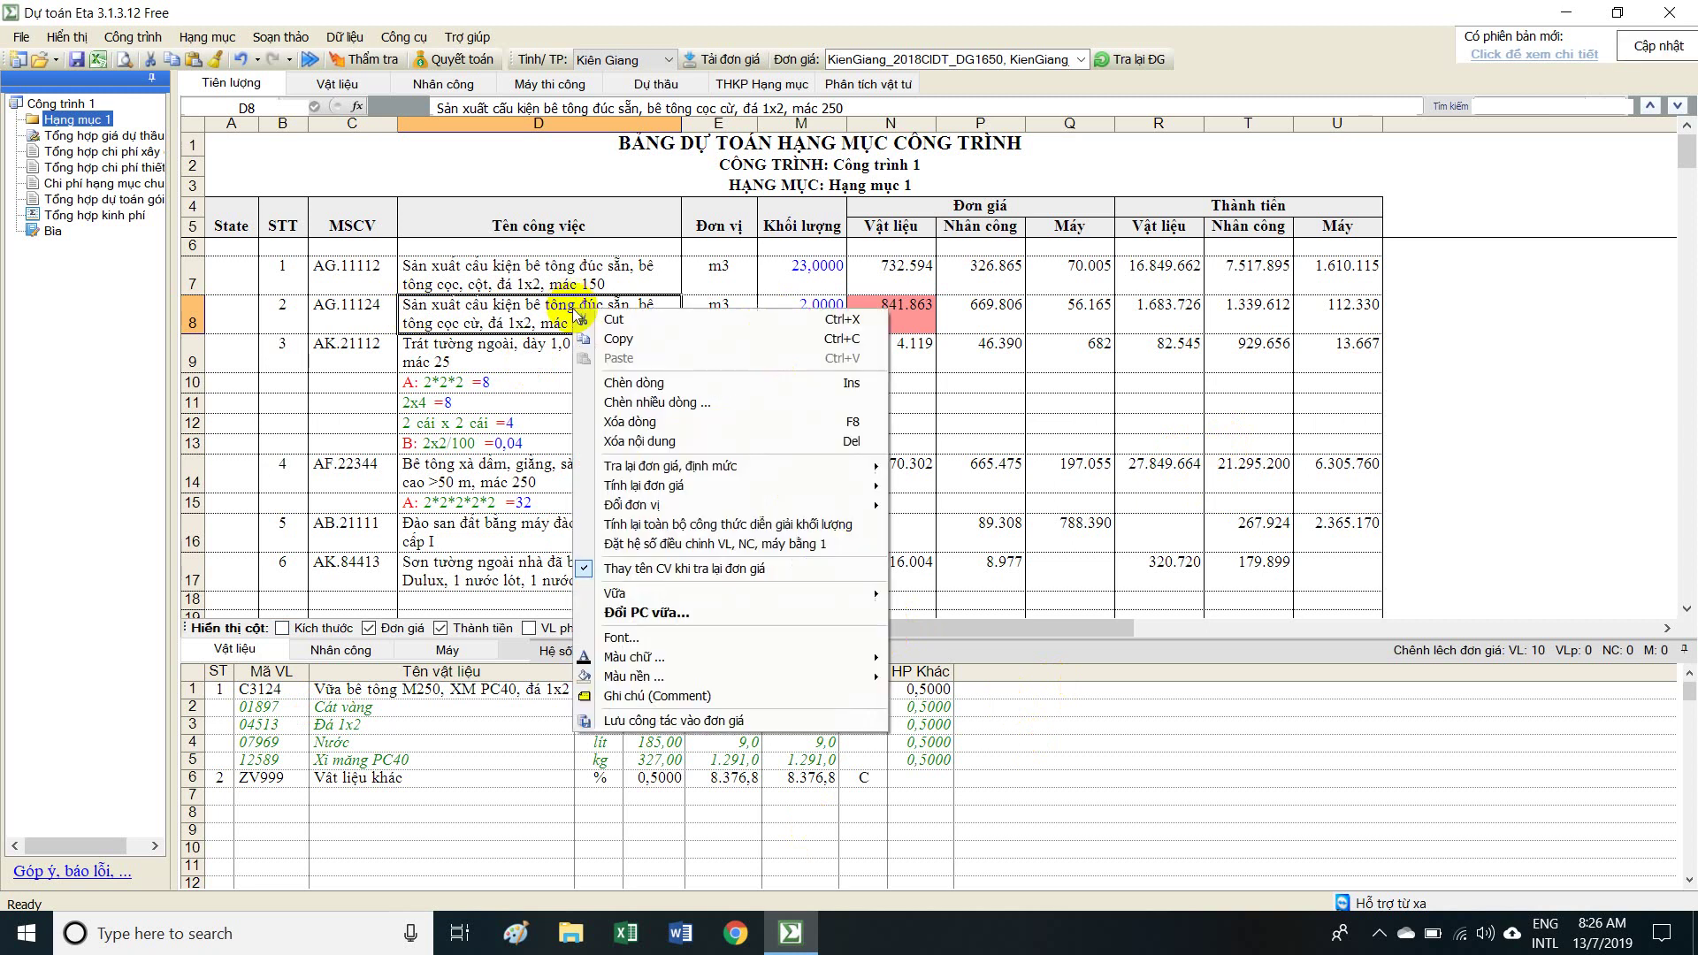
click(714, 425)
click(762, 544)
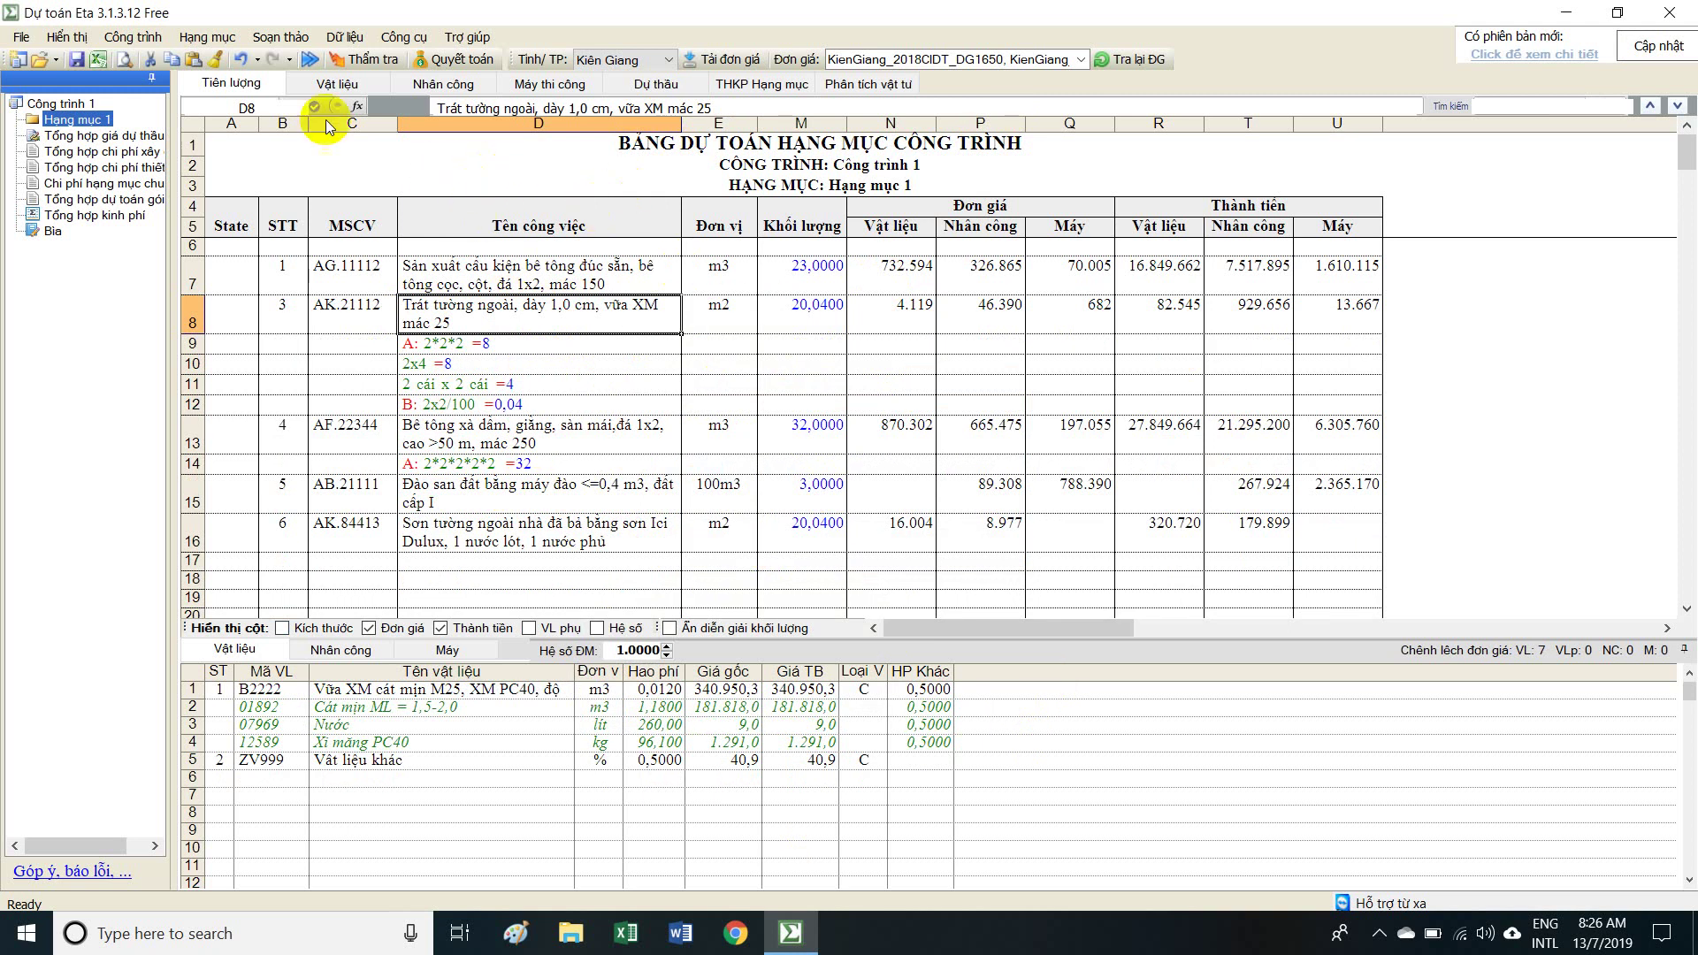
Open the Vật liệu price table and examine the Giá TB and Cước ô tô columns of the listed materials.
click(338, 86)
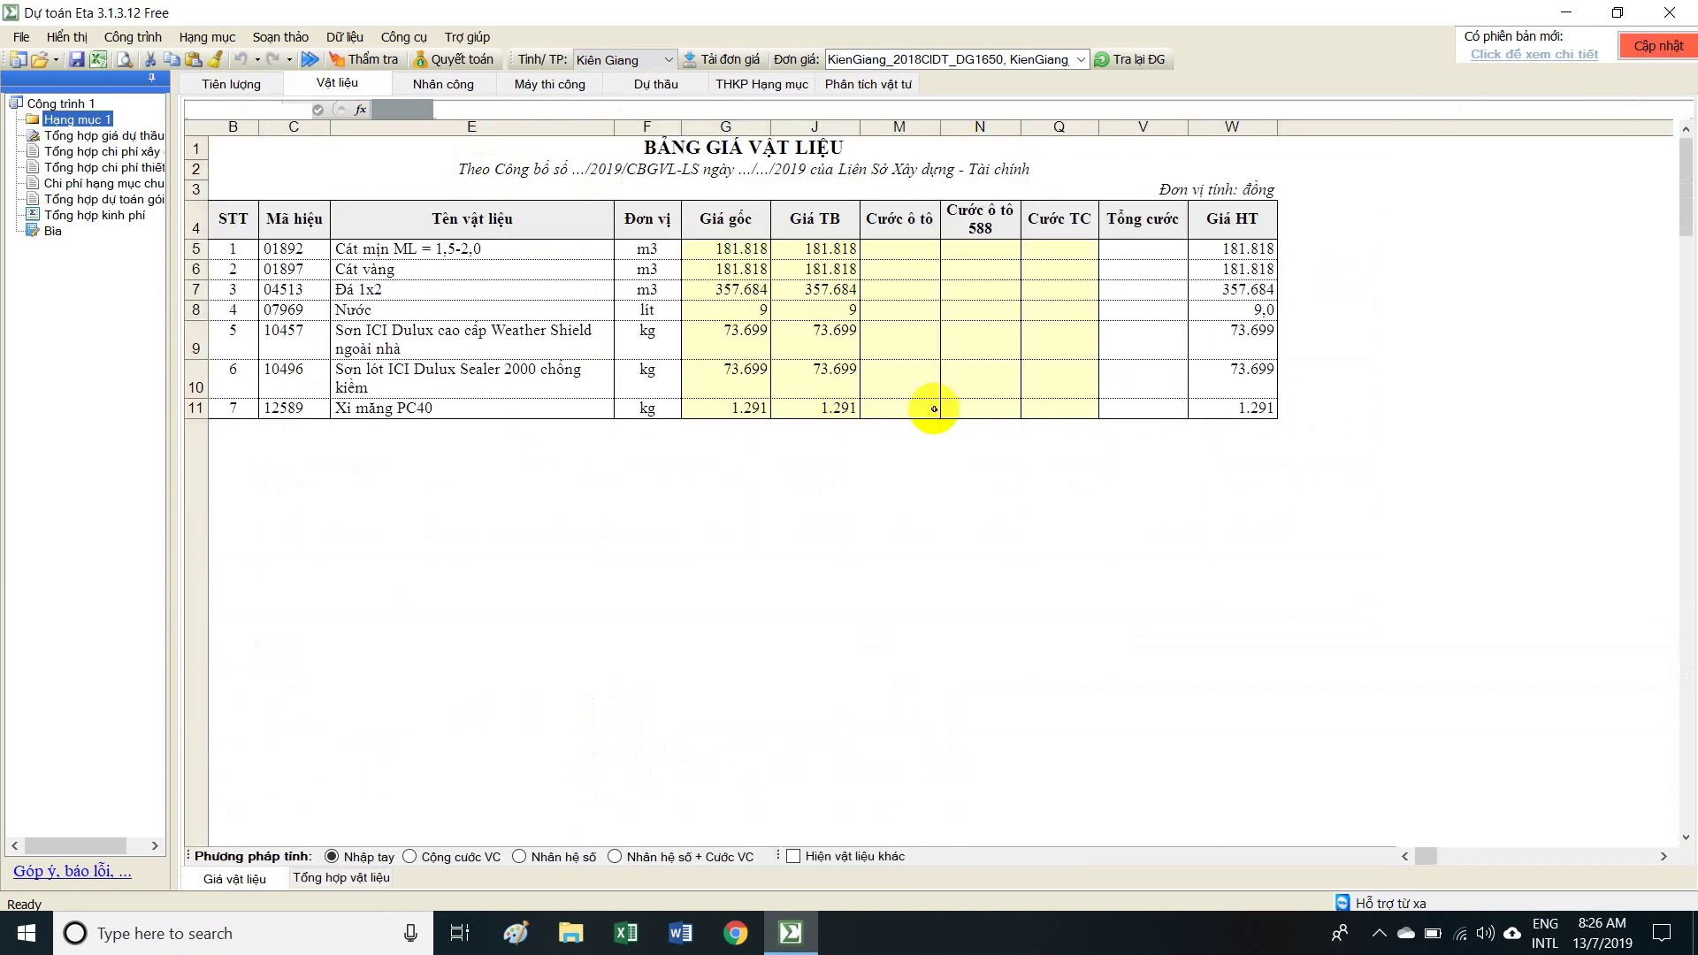
drag(814, 250, 846, 413)
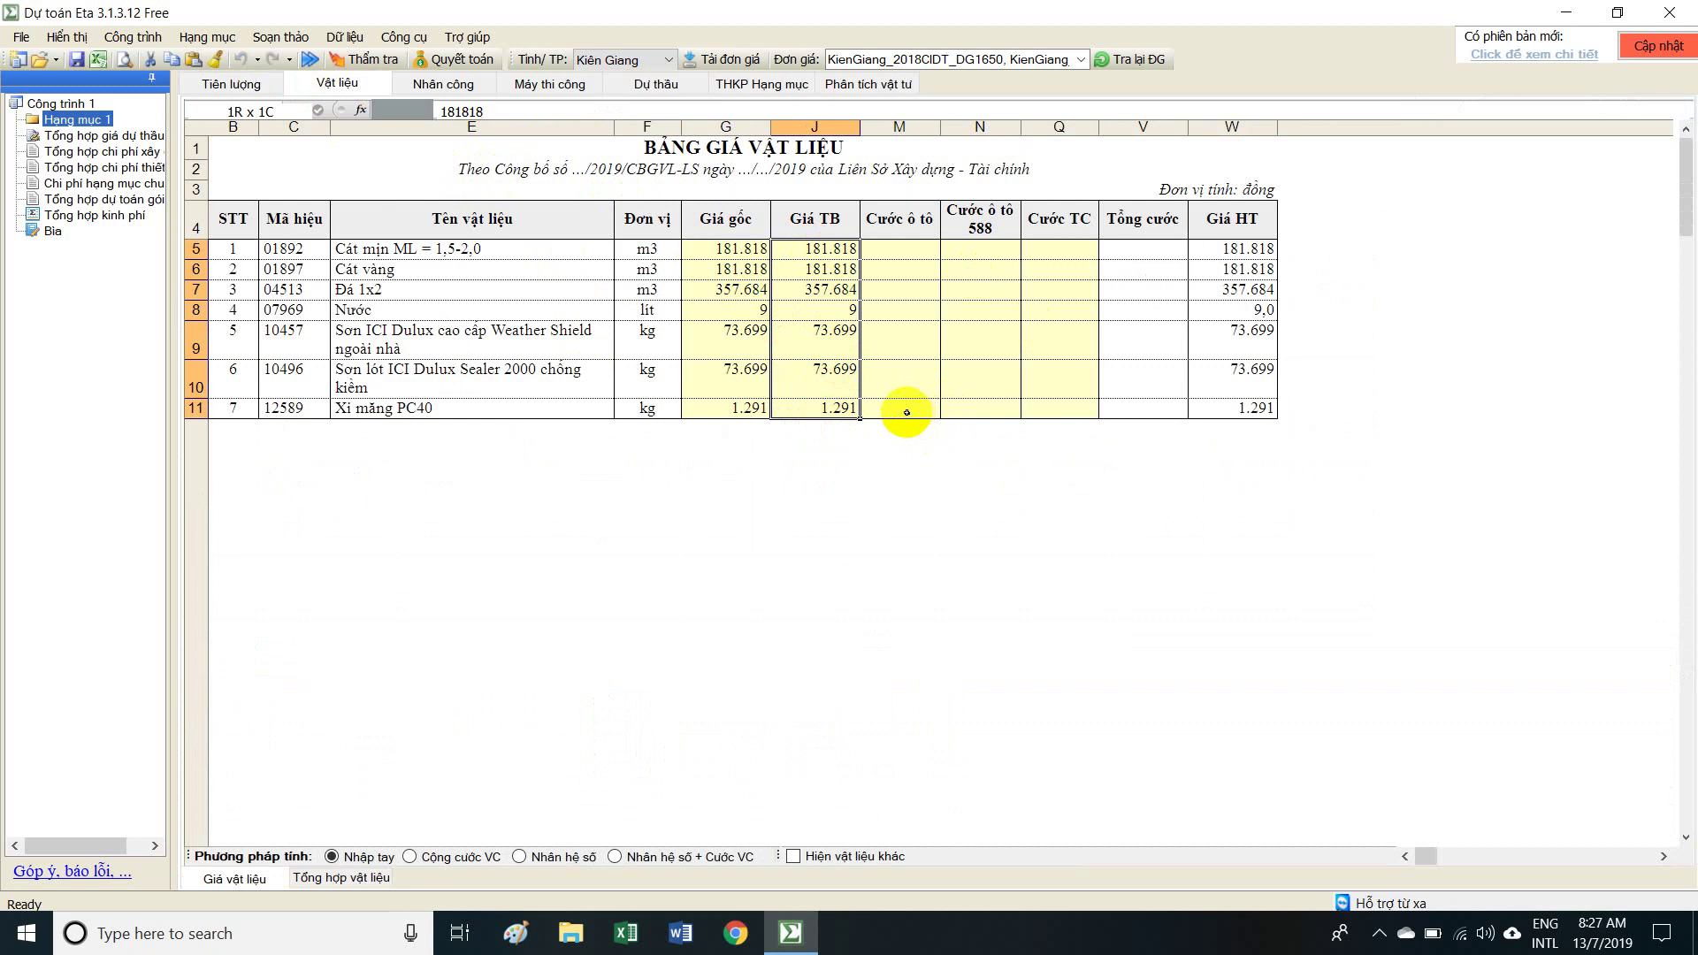
drag(919, 247, 925, 405)
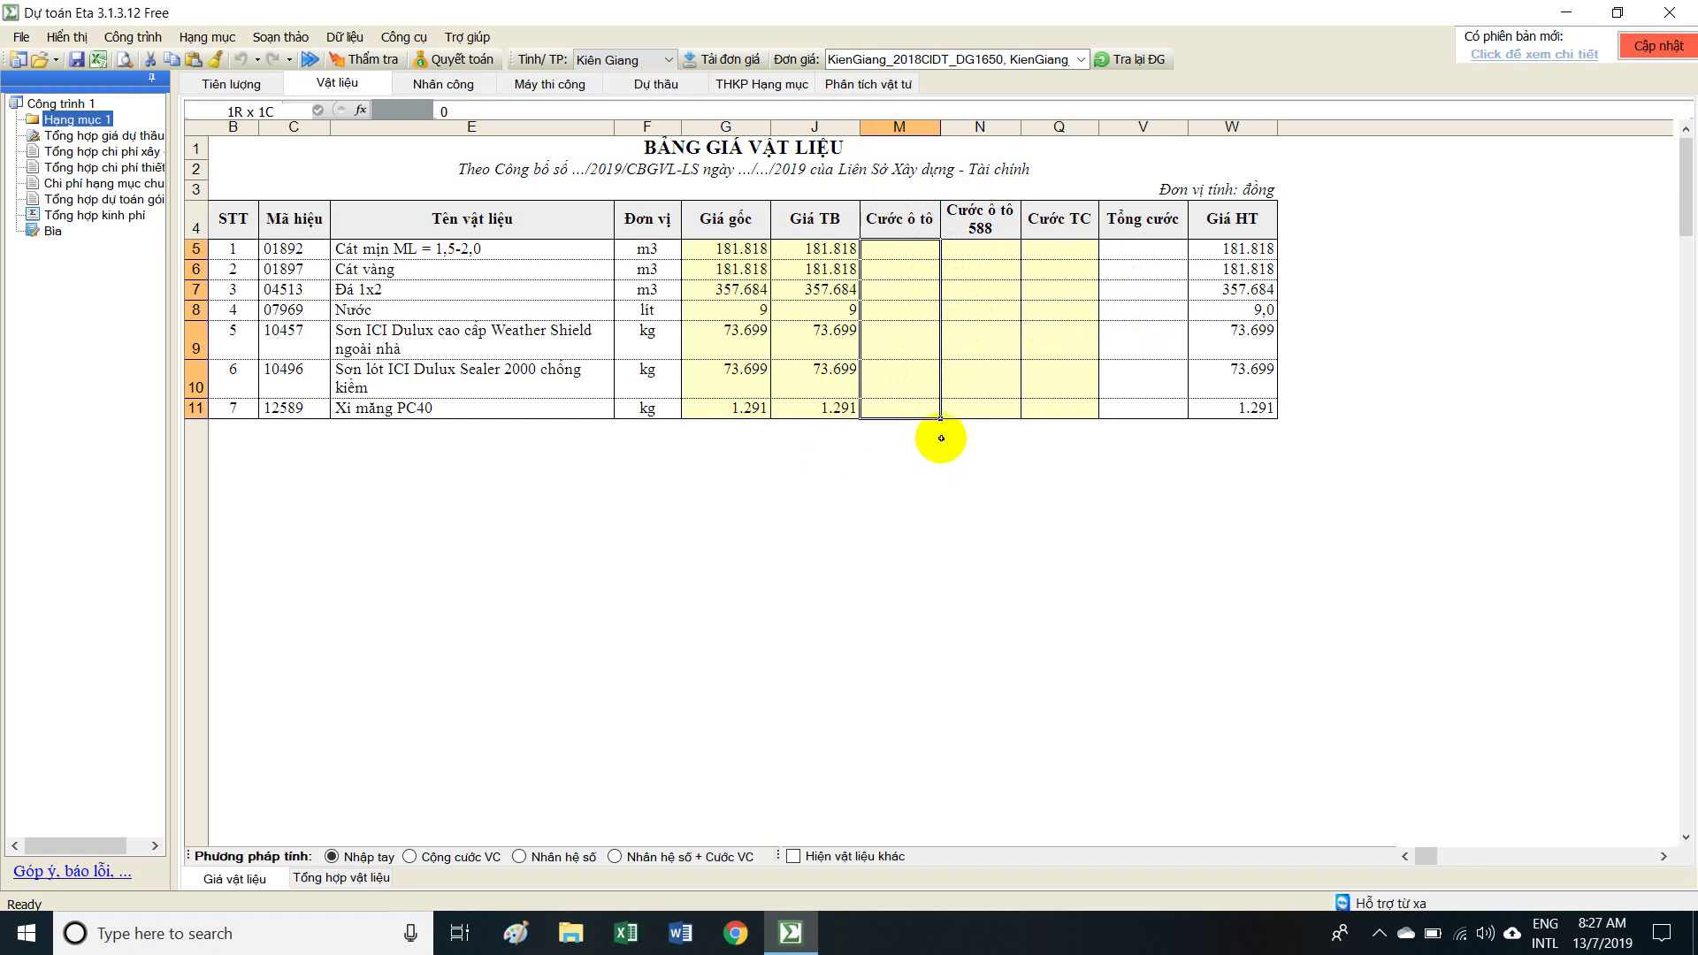
drag(283, 249, 1218, 399)
click(638, 310)
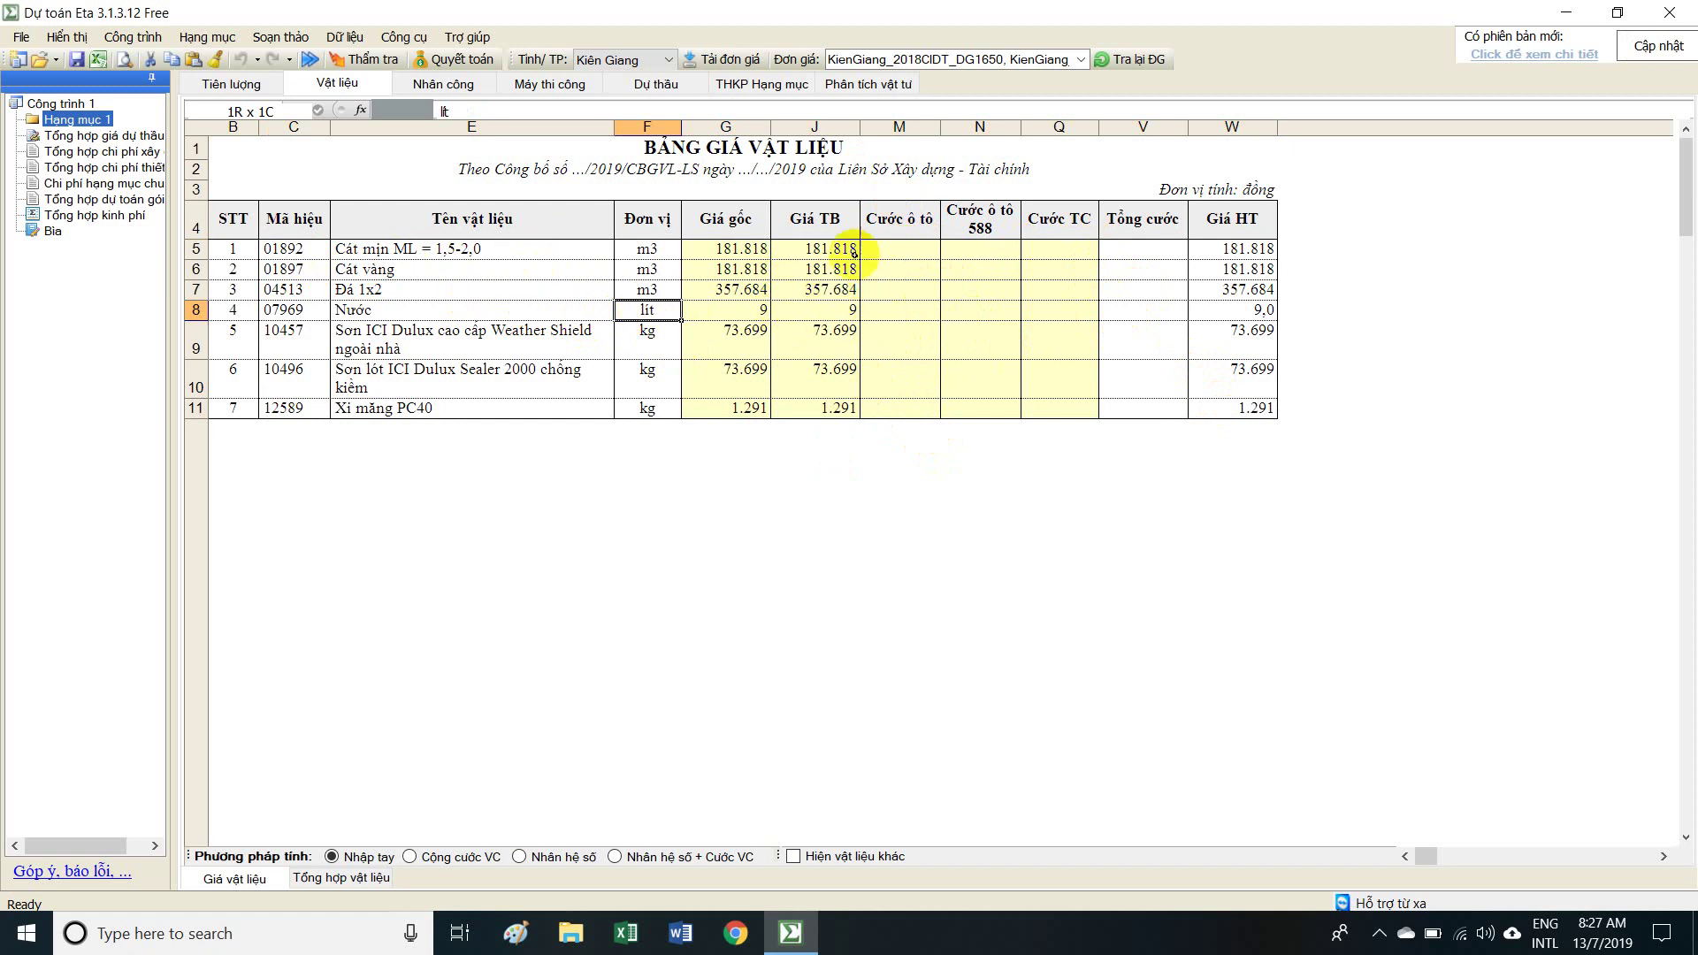
click(823, 250)
drag(822, 250, 839, 310)
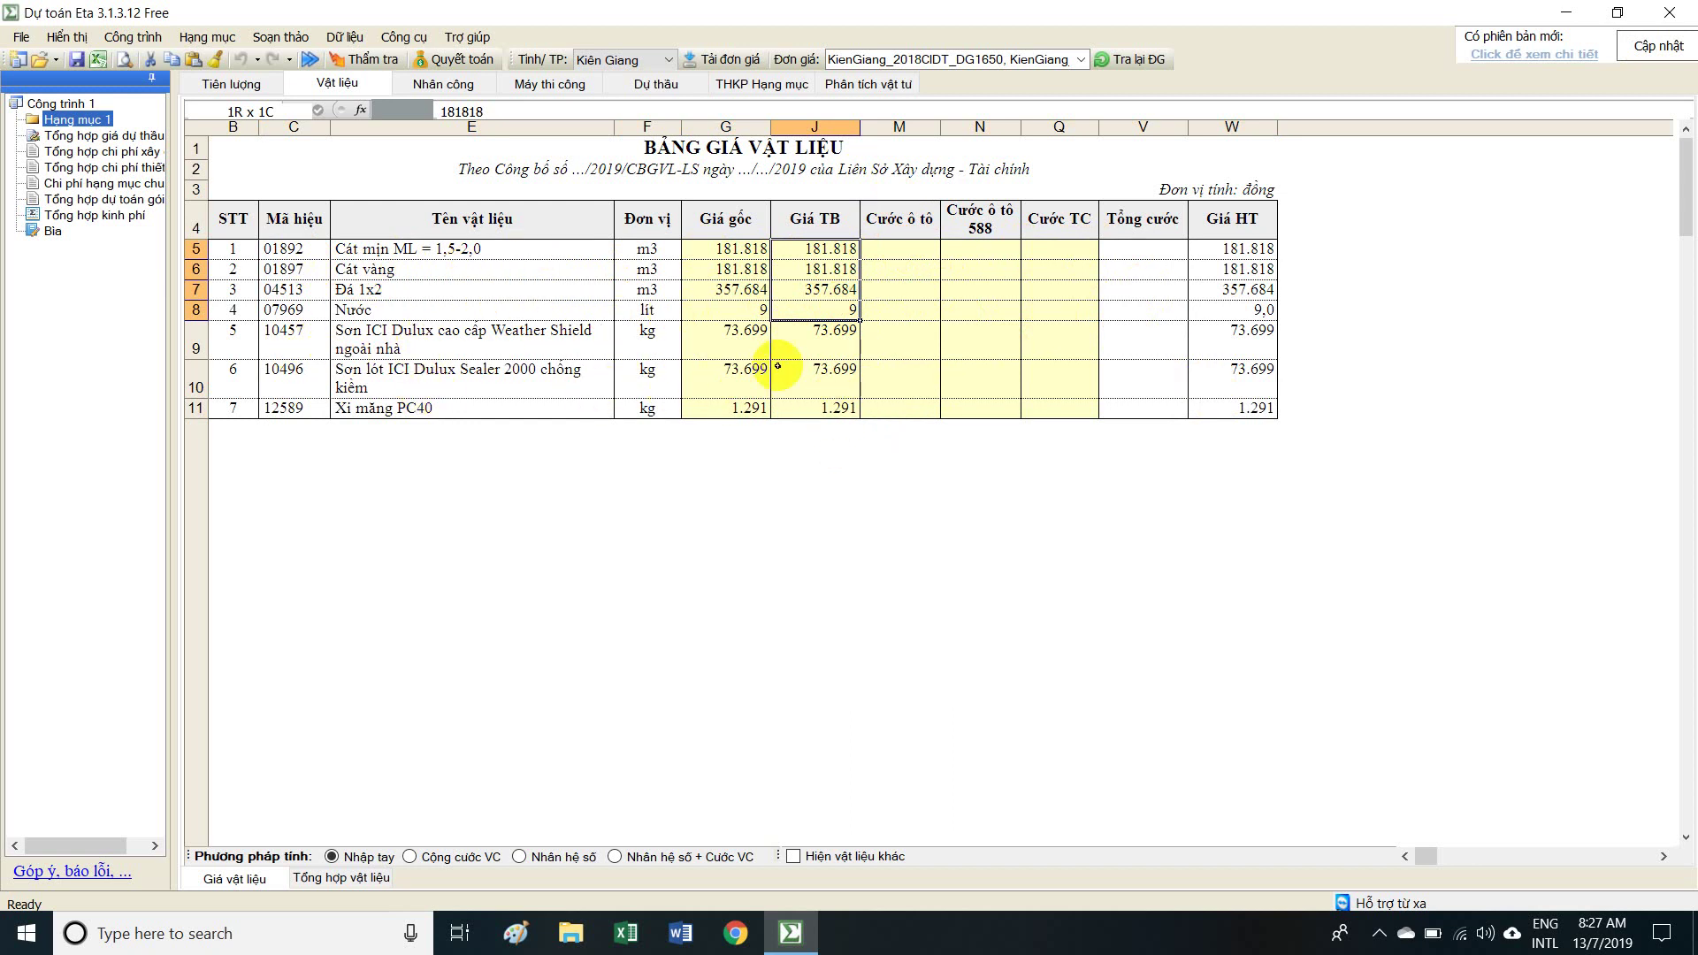
click(817, 264)
click(817, 253)
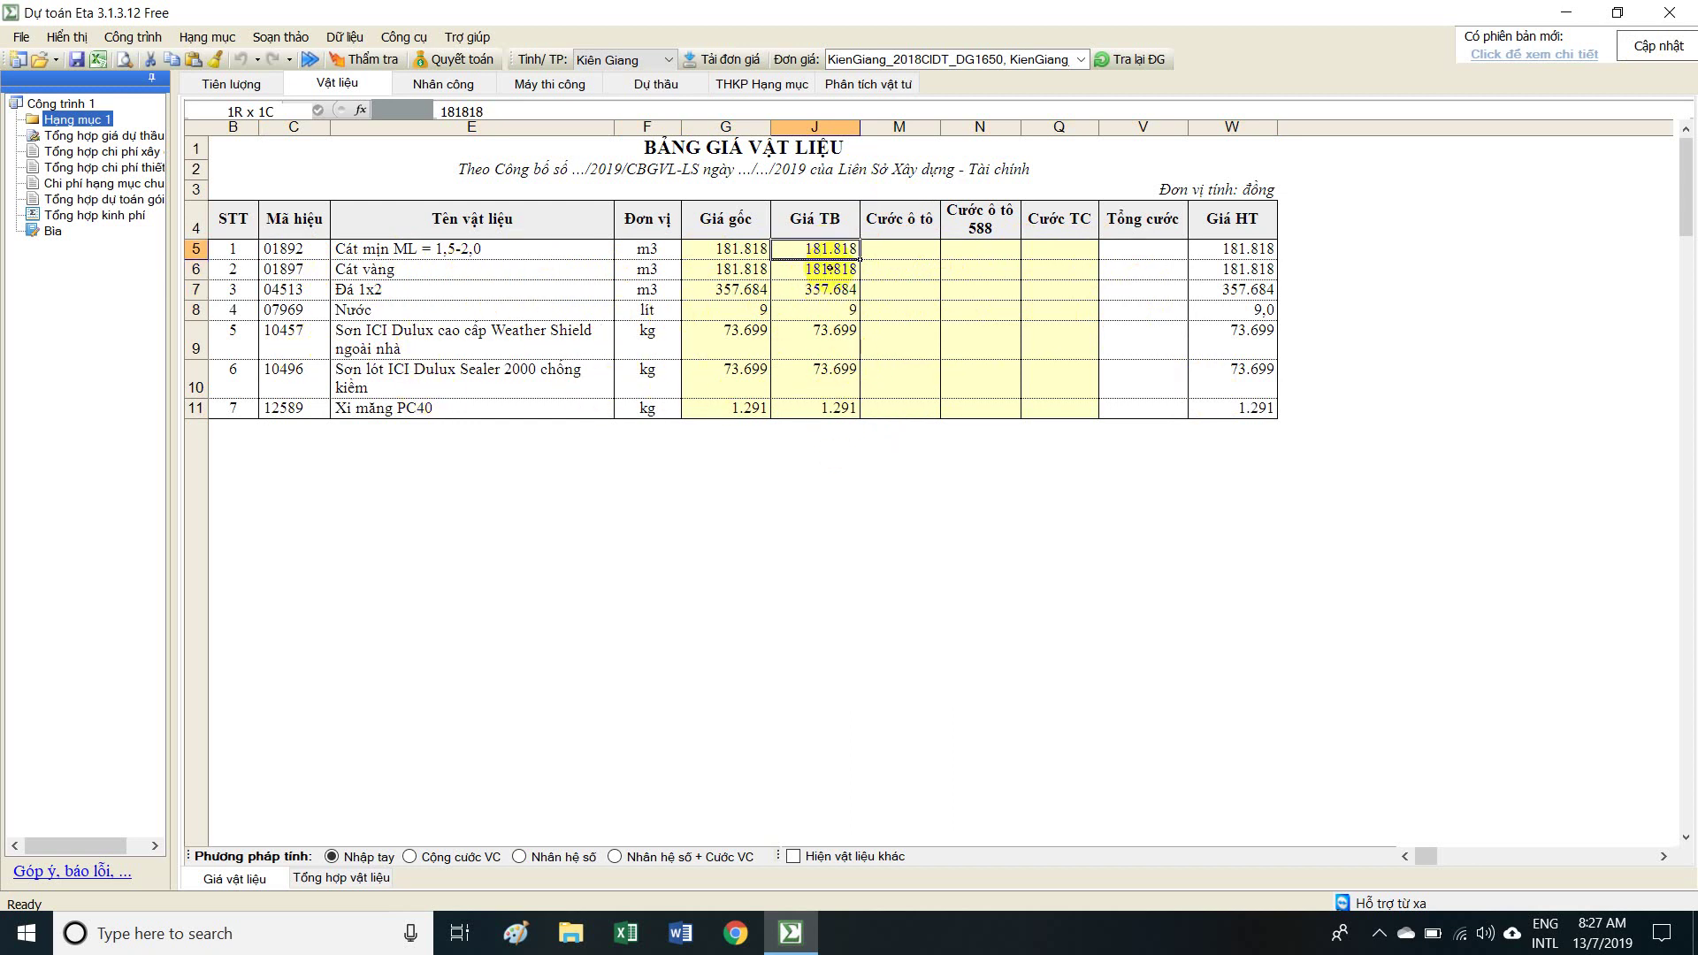
click(830, 270)
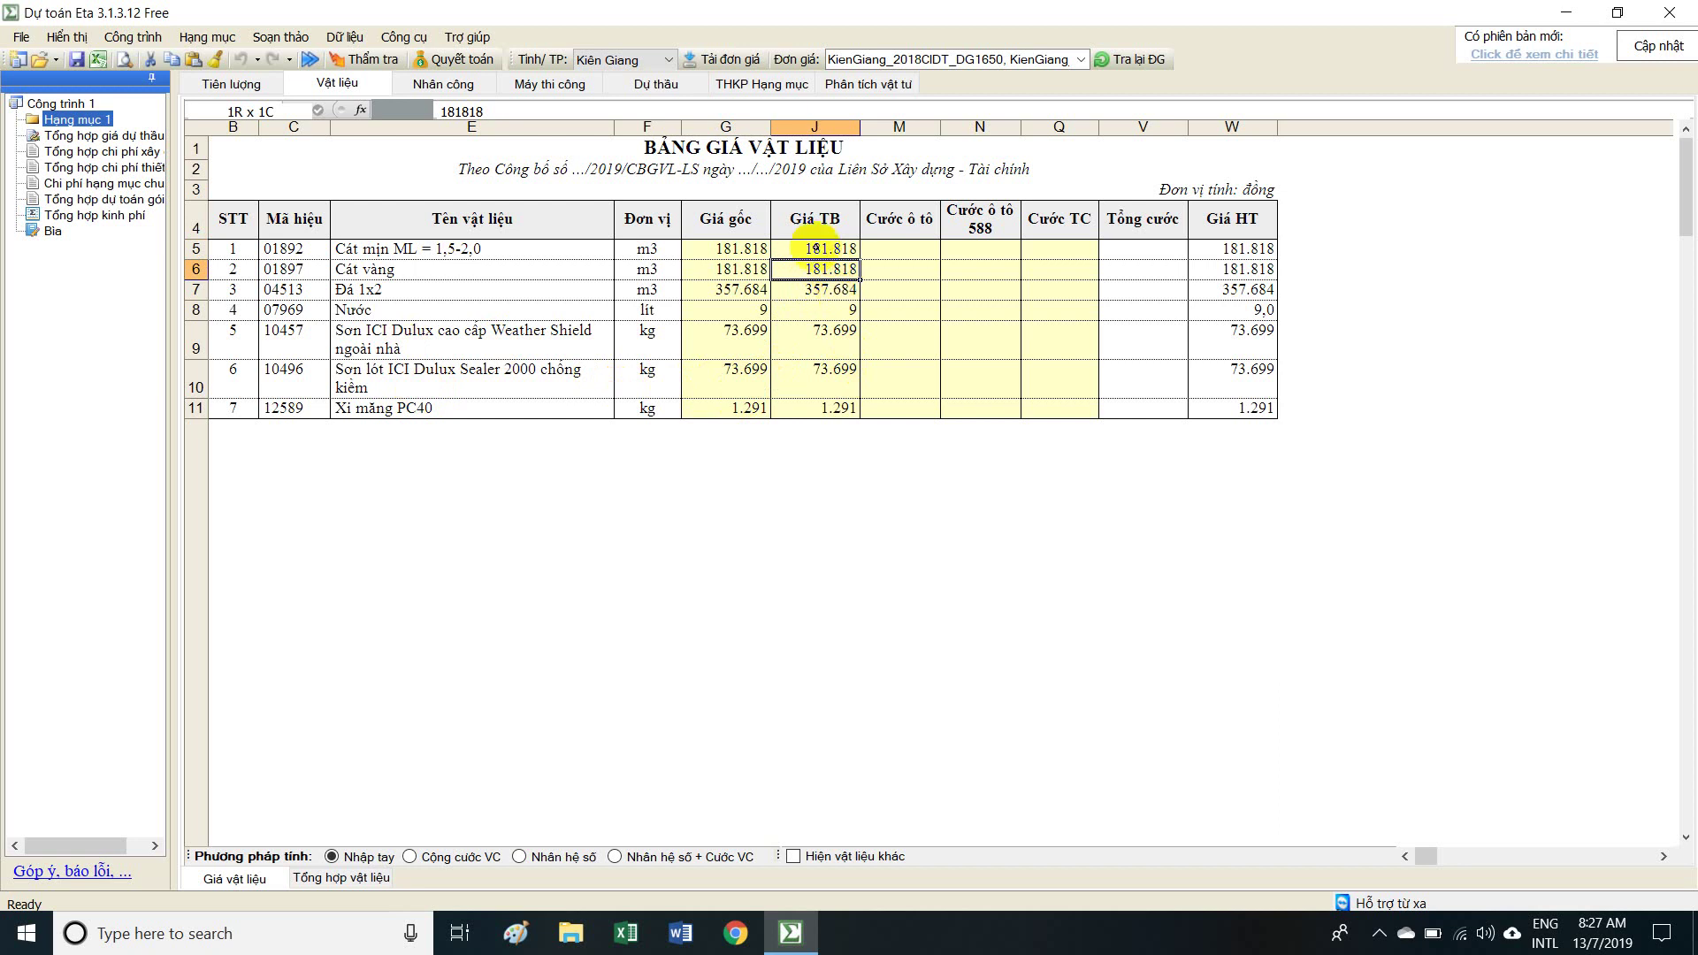
Open the database list of announced material prices for the Giá TB column, keeping the period Tháng 5/2019 and year 2019.
right_click(812, 265)
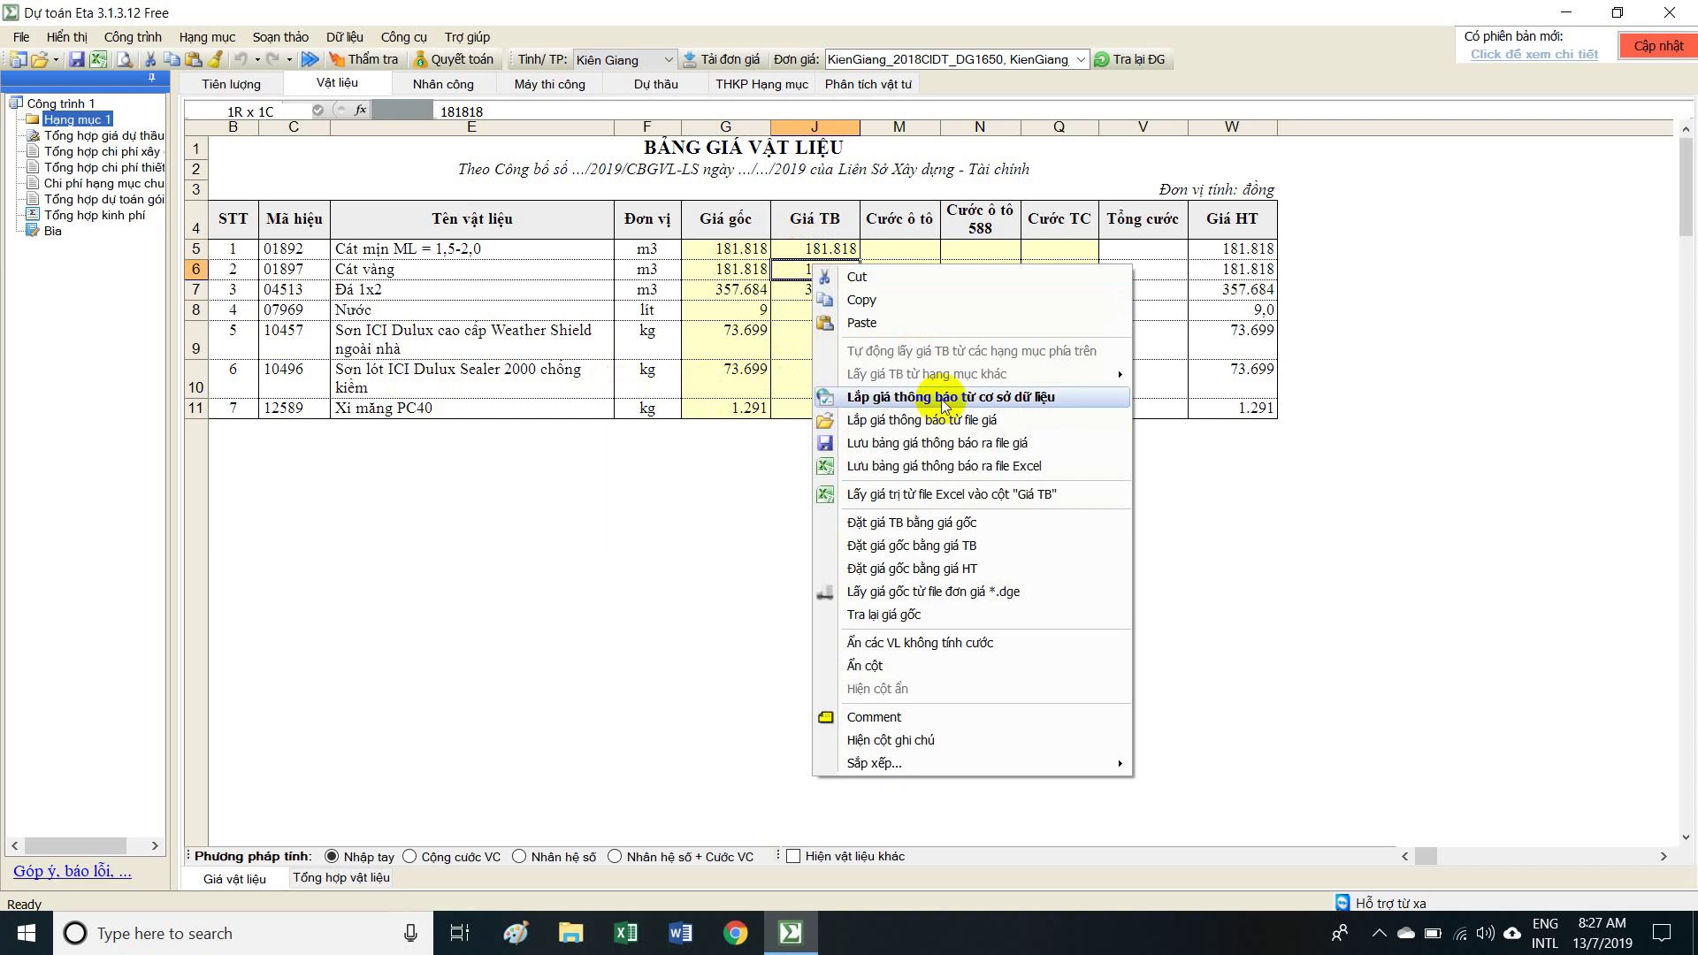
click(736, 272)
click(825, 266)
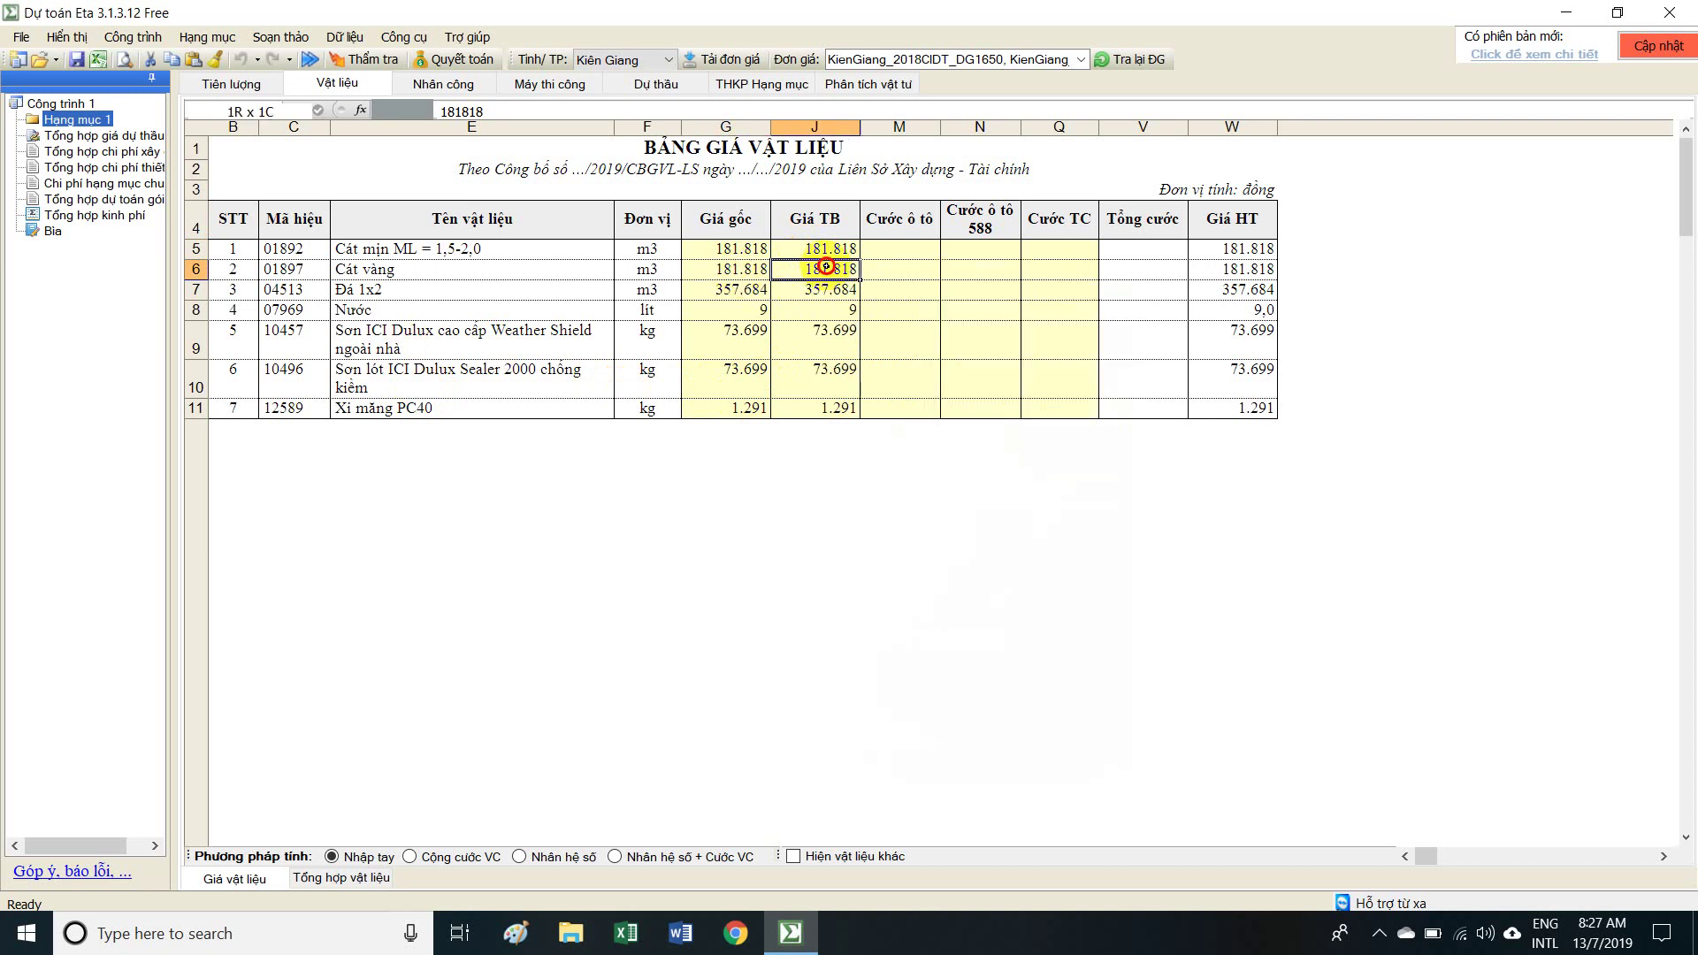
right_click(827, 272)
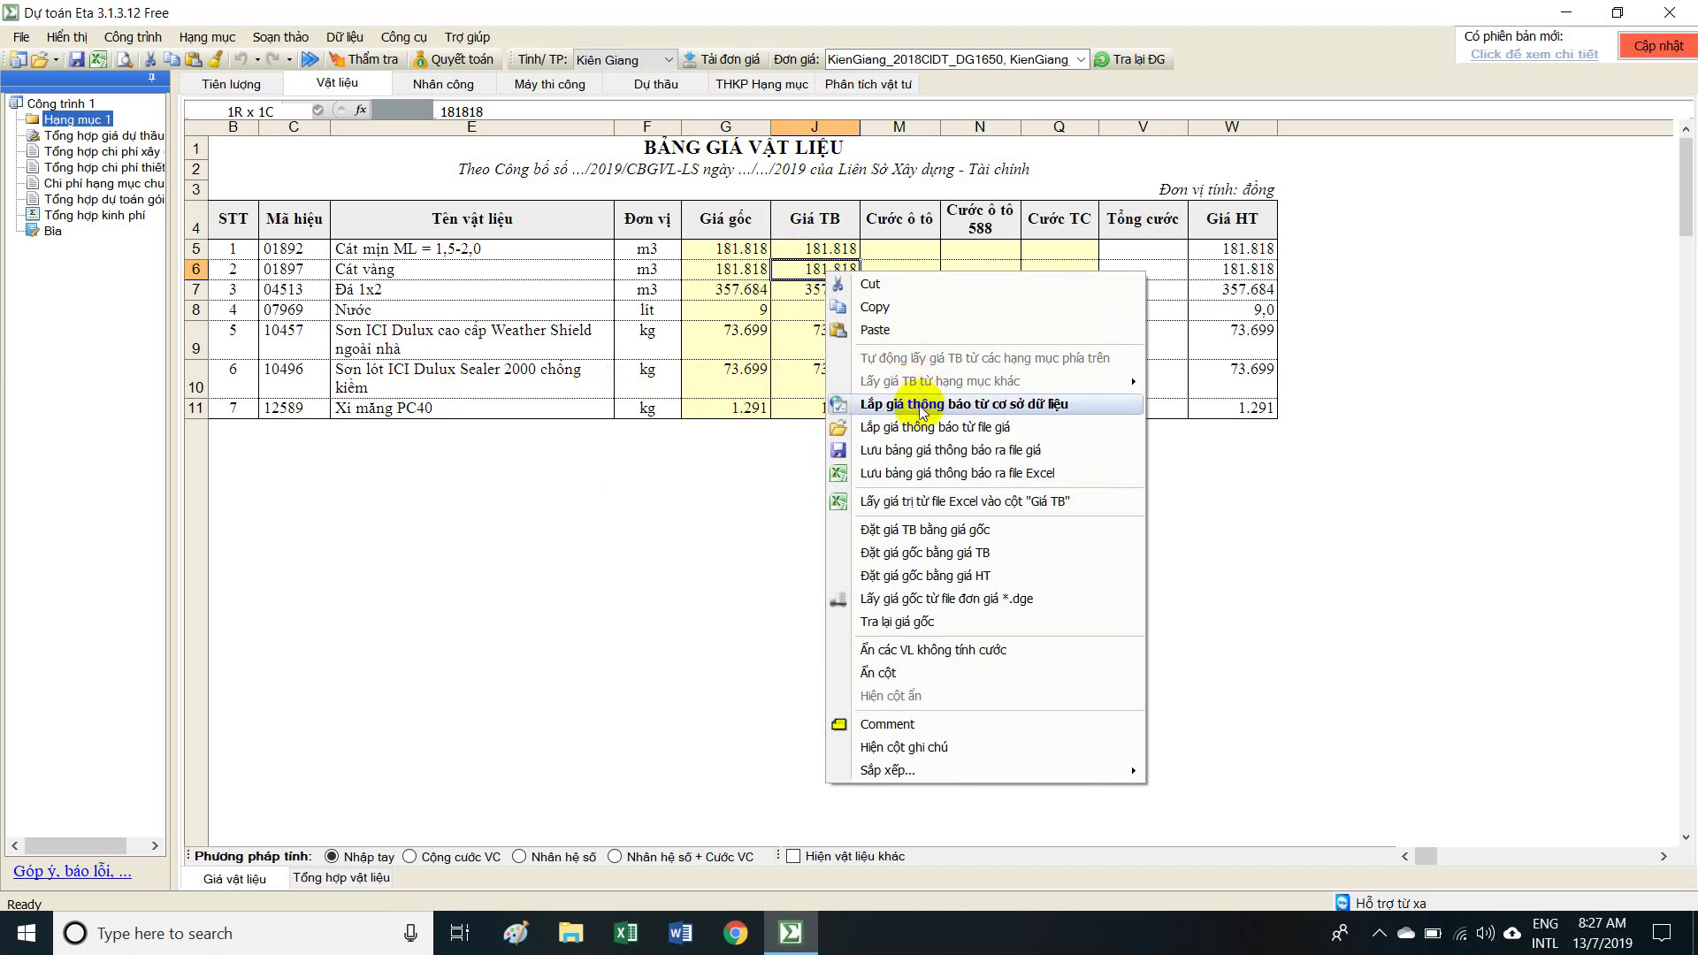
click(978, 407)
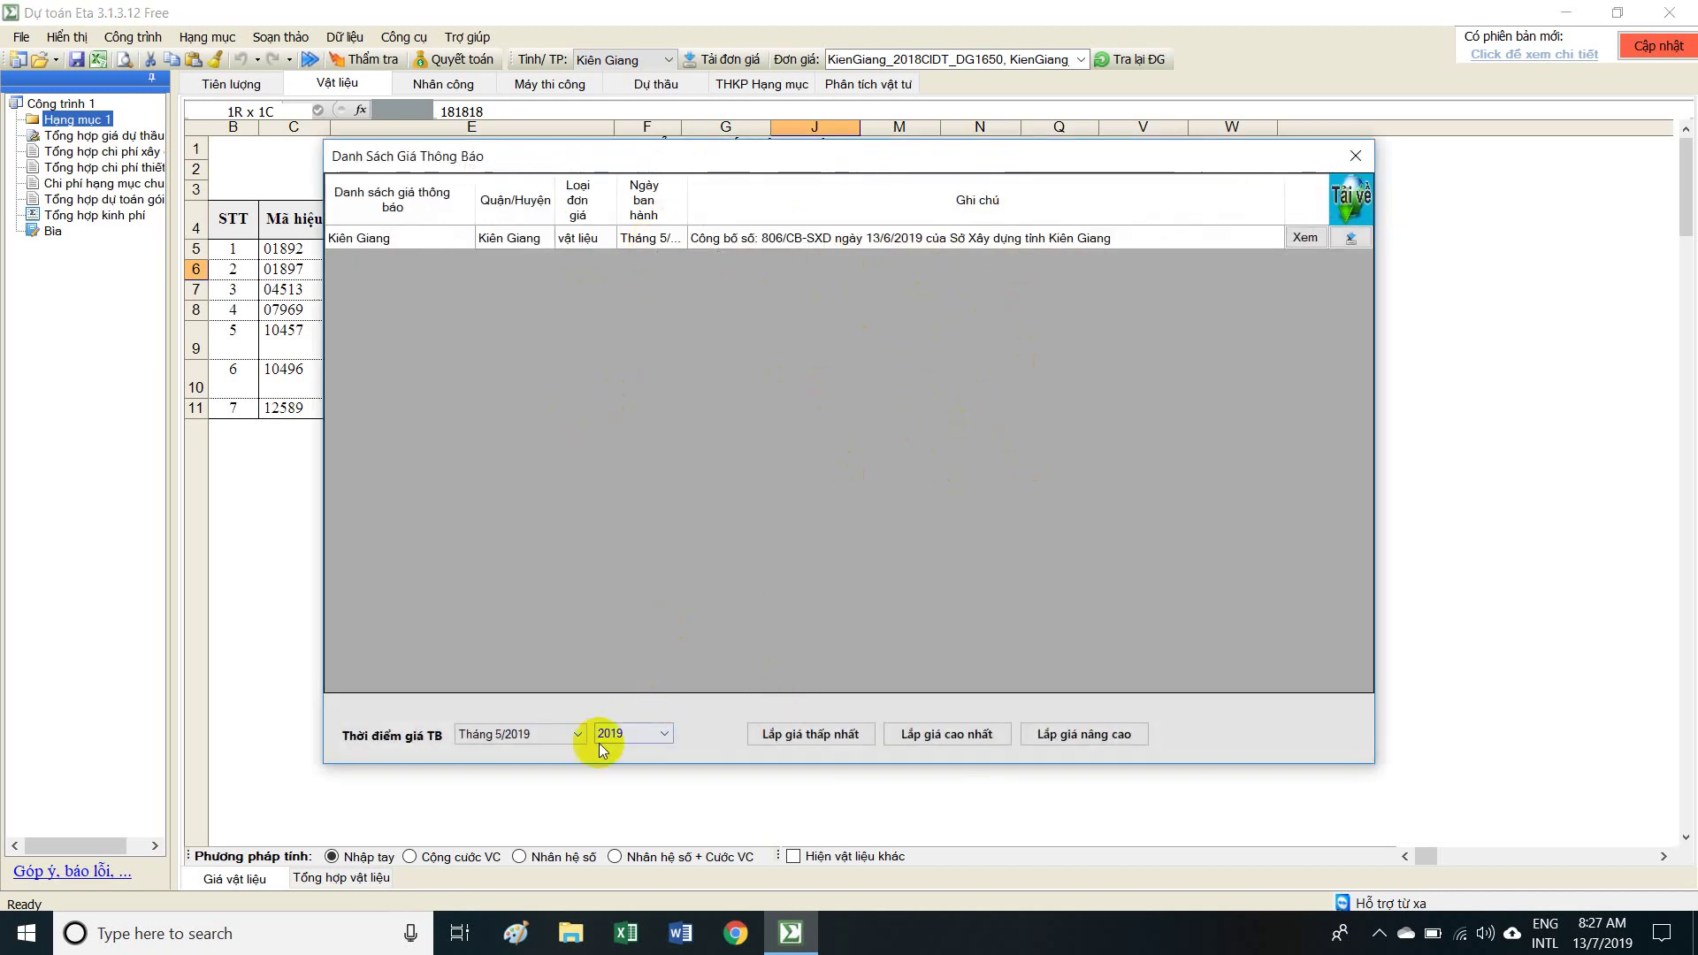
click(554, 734)
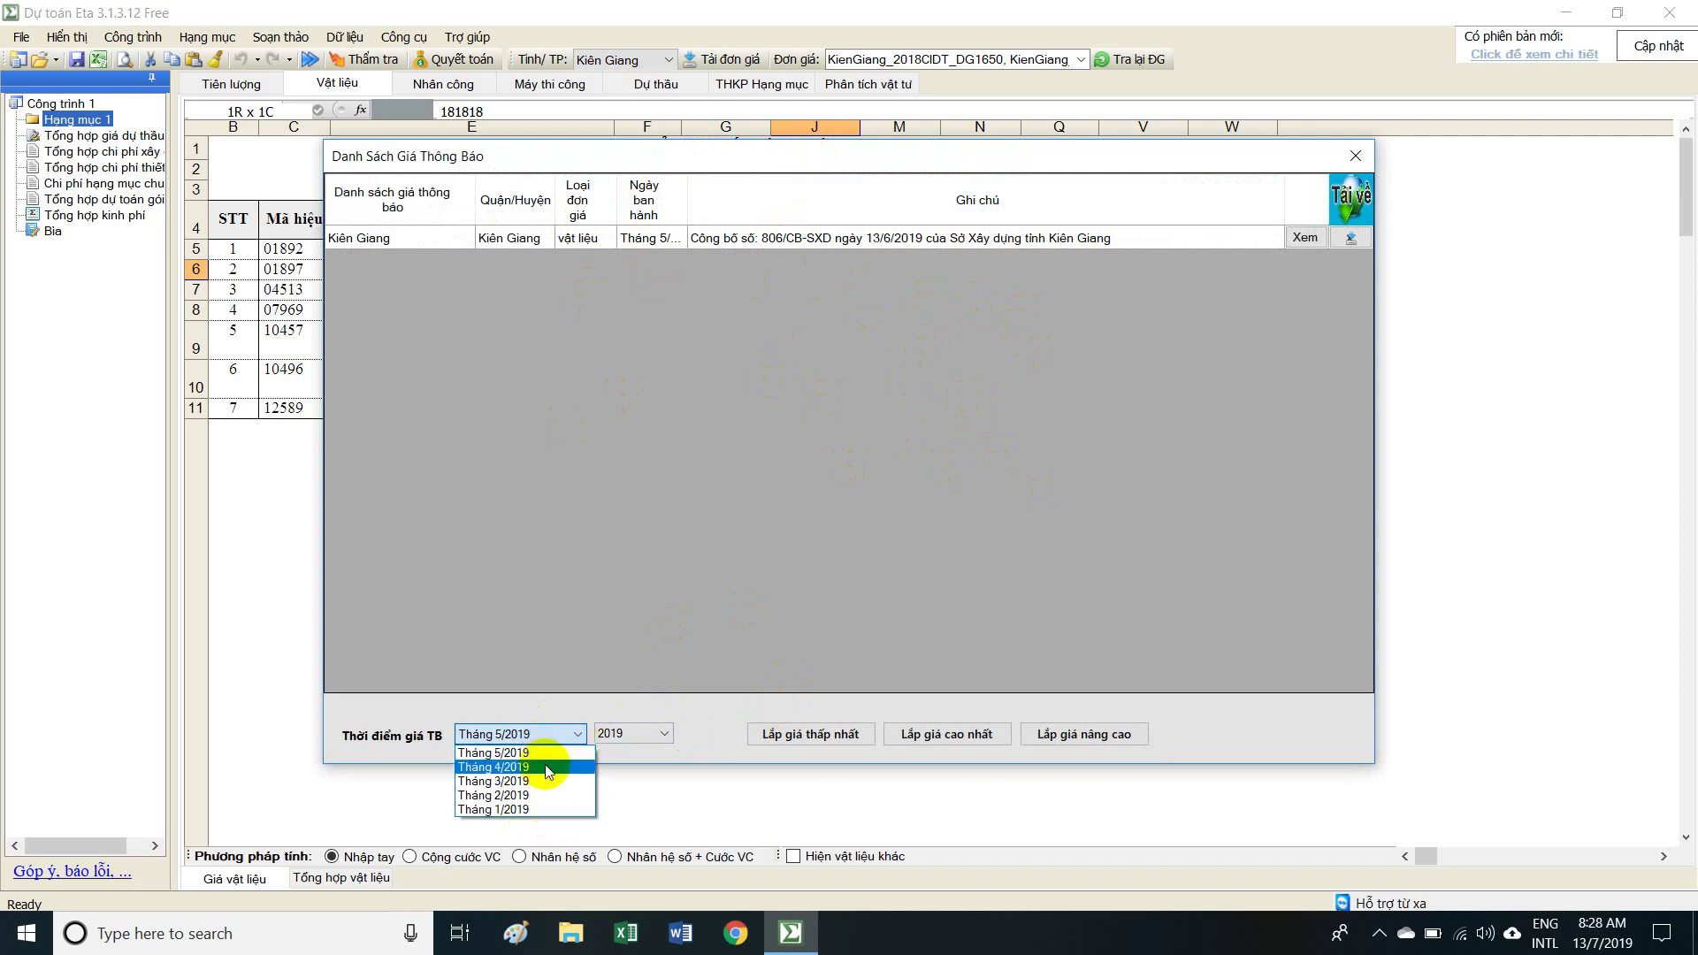
click(622, 749)
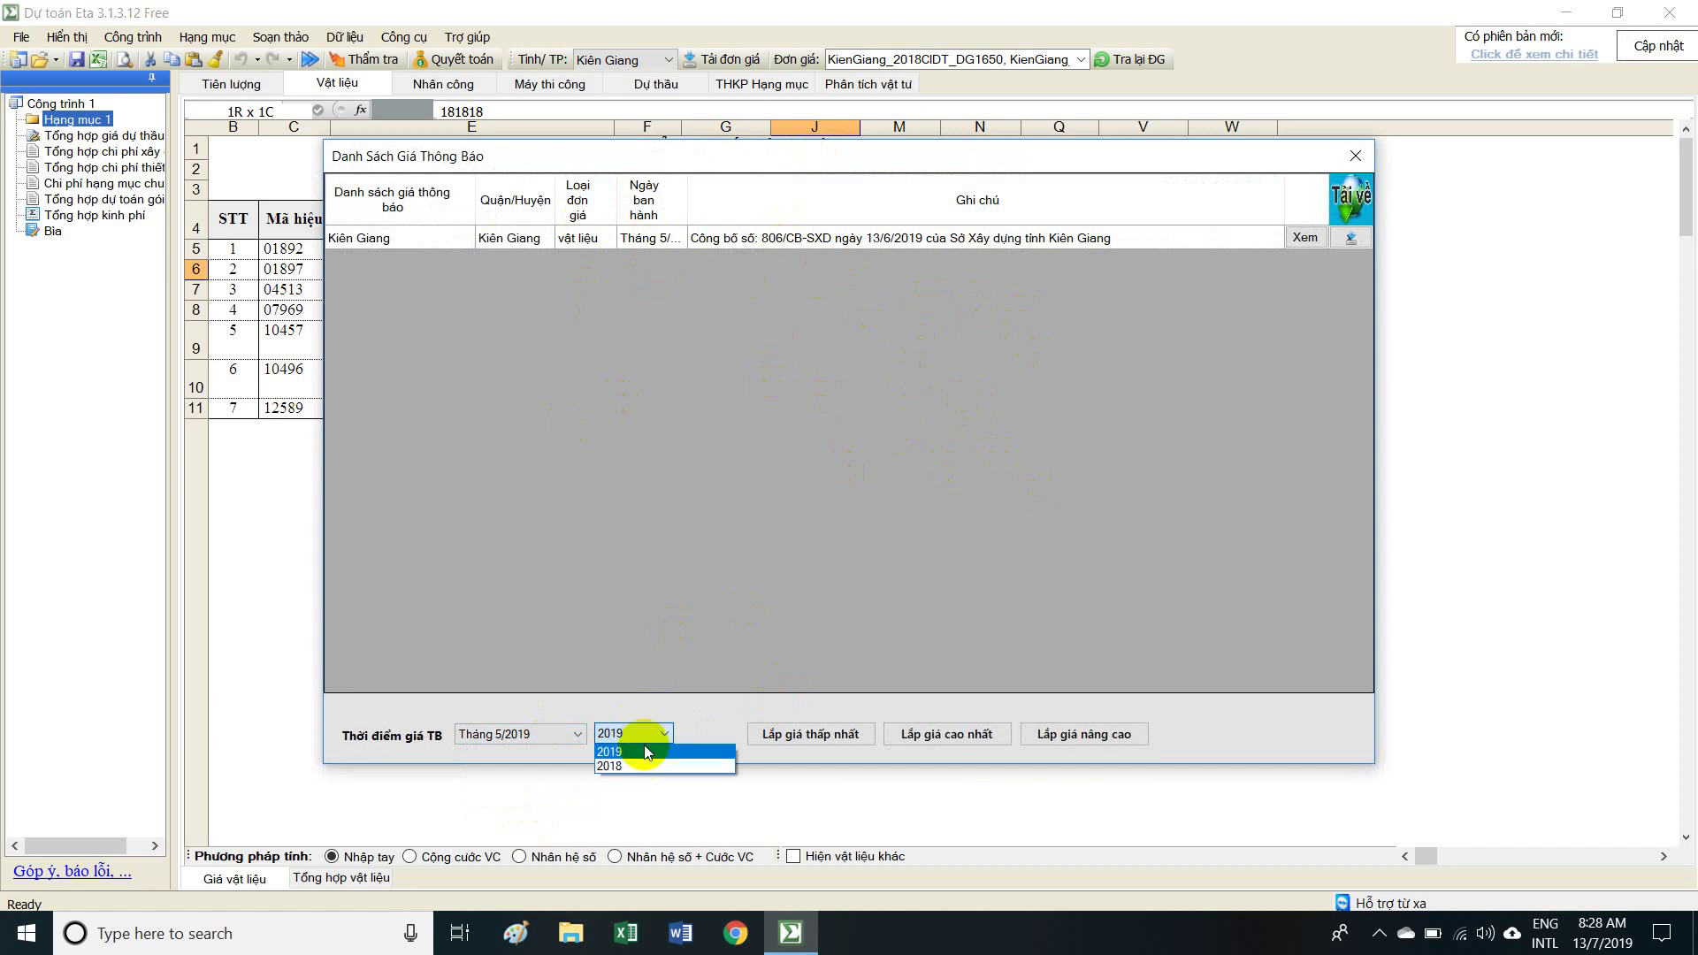
click(1015, 424)
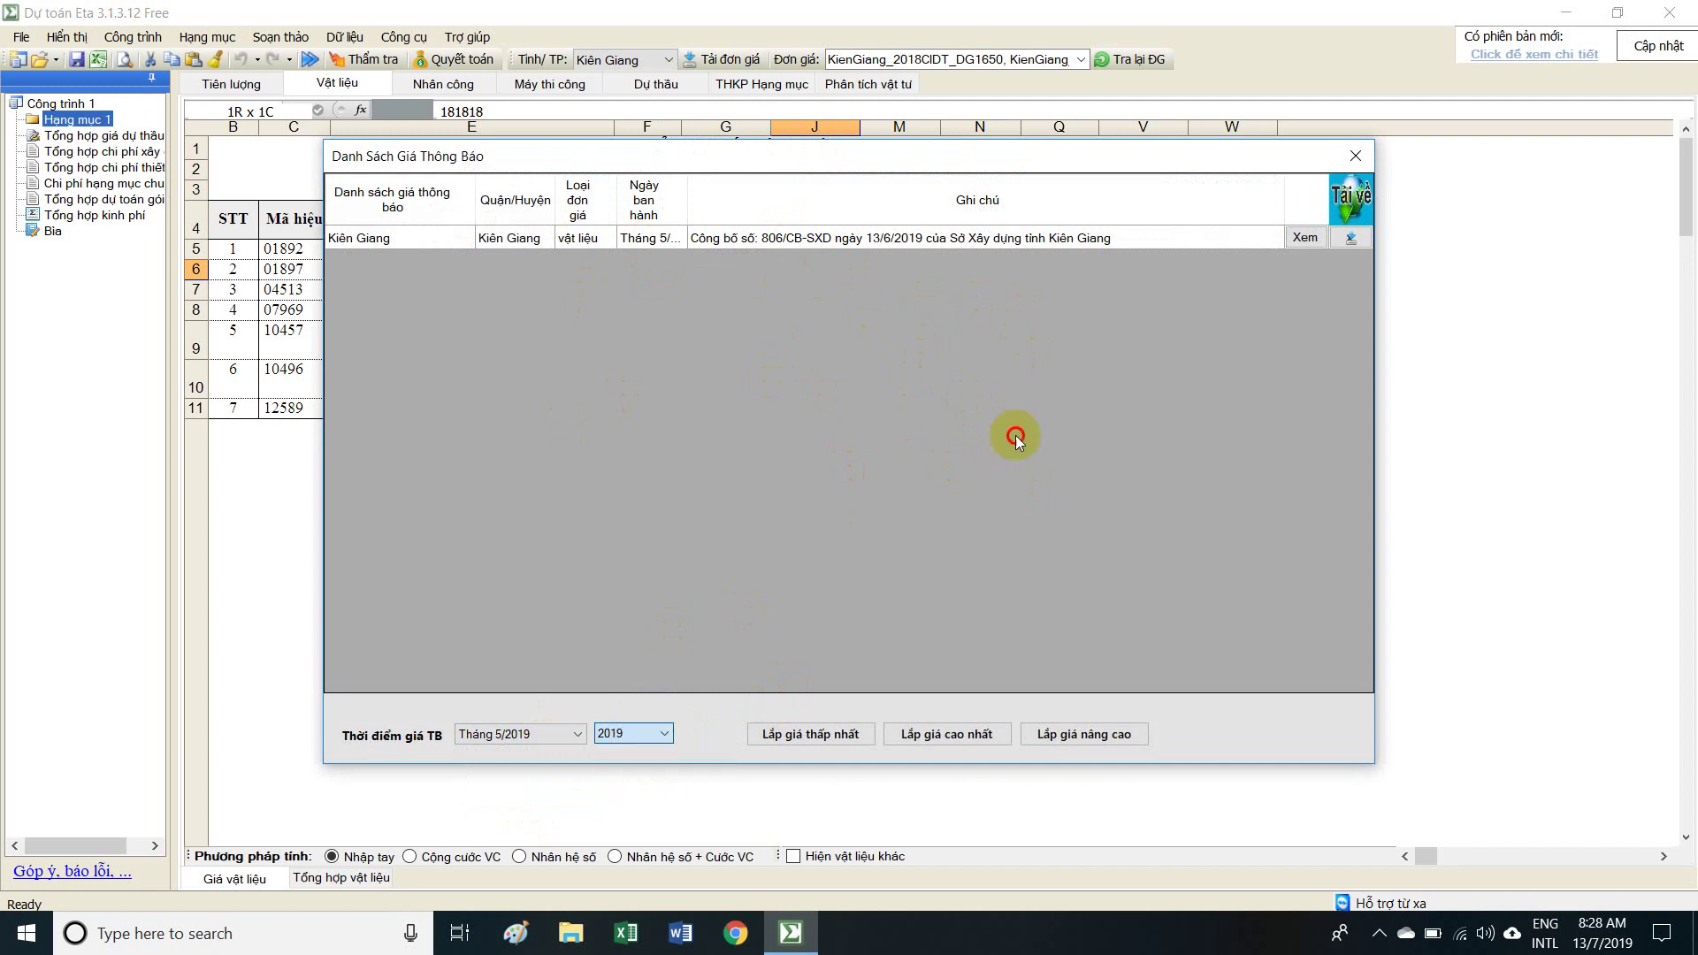
Download the Kiên Giang material price announcement no. 806/CB-SXD dated 13/6/2019.
click(990, 244)
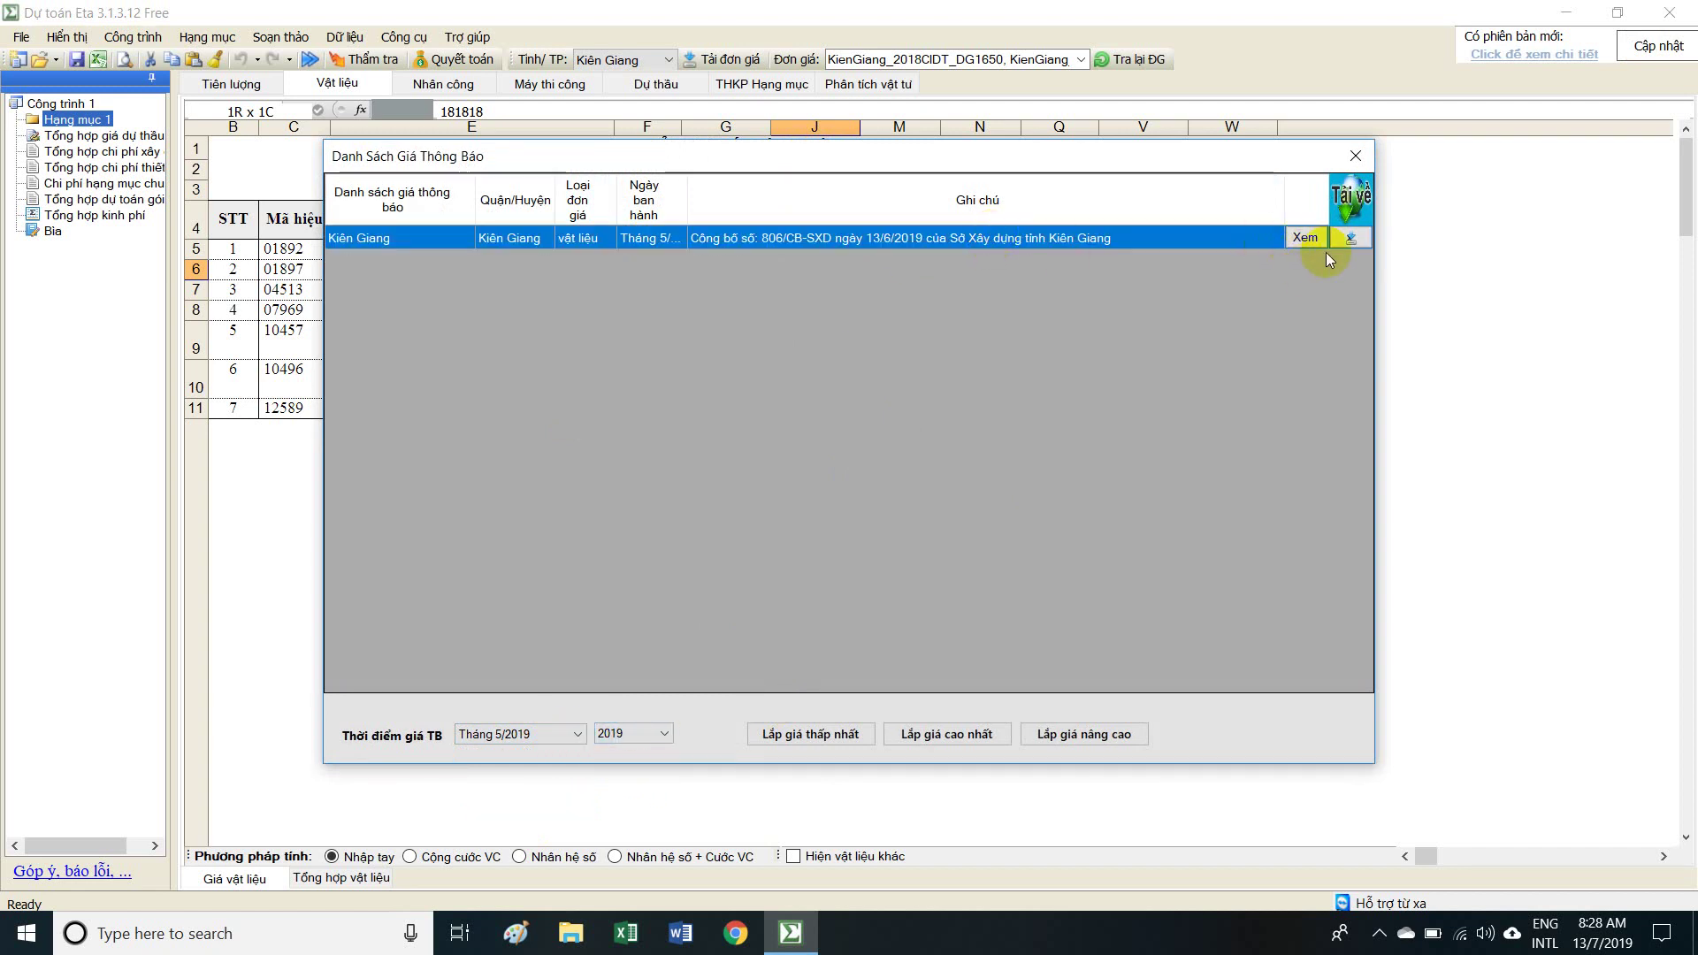
click(1350, 240)
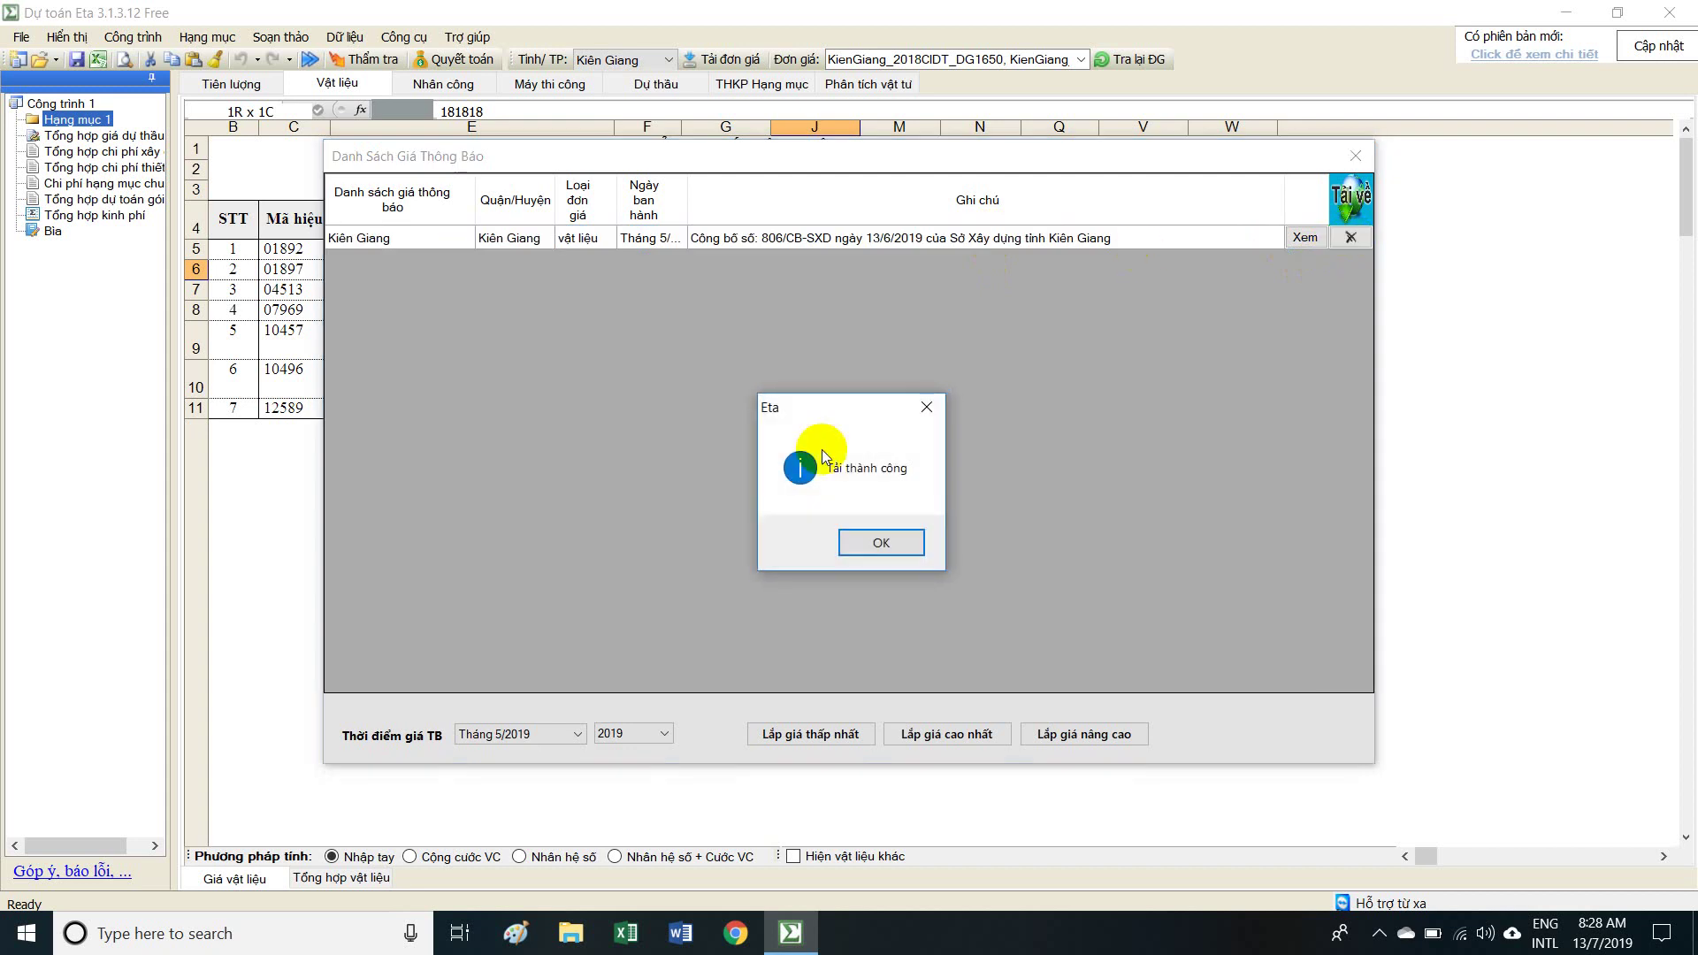
click(879, 543)
View the downloaded Kiên Giang announcement, look through its material codes, names and announced prices, and close the price list.
click(919, 241)
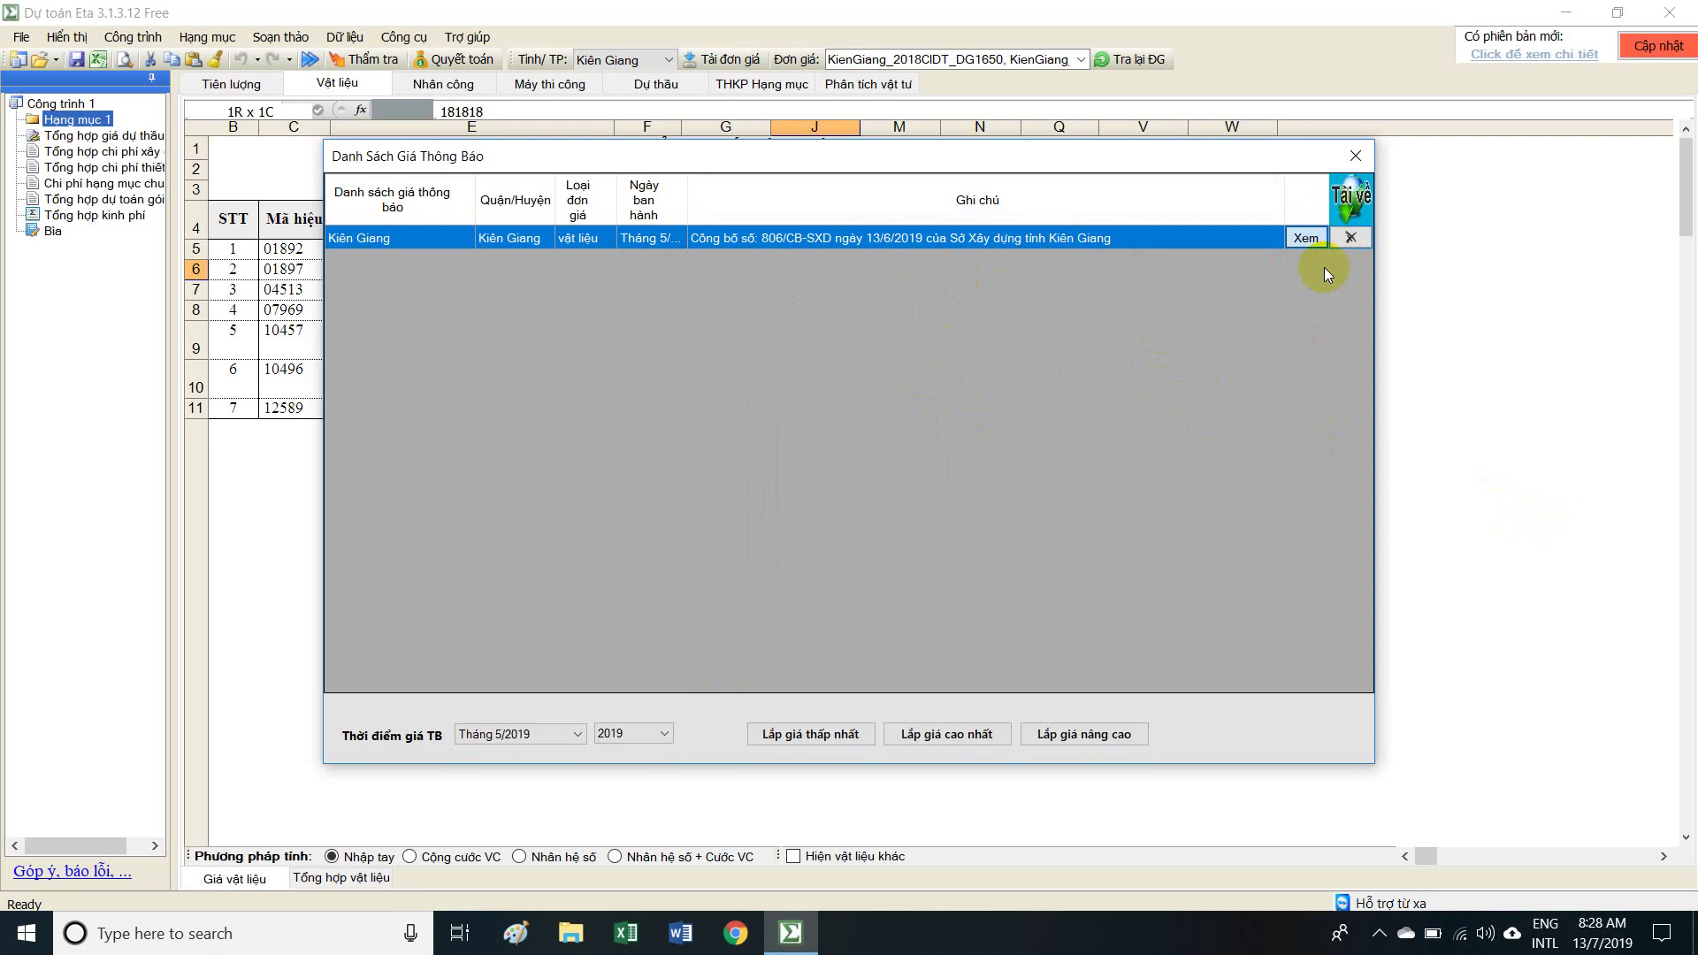
click(1305, 237)
scroll(676, 318, down, 5)
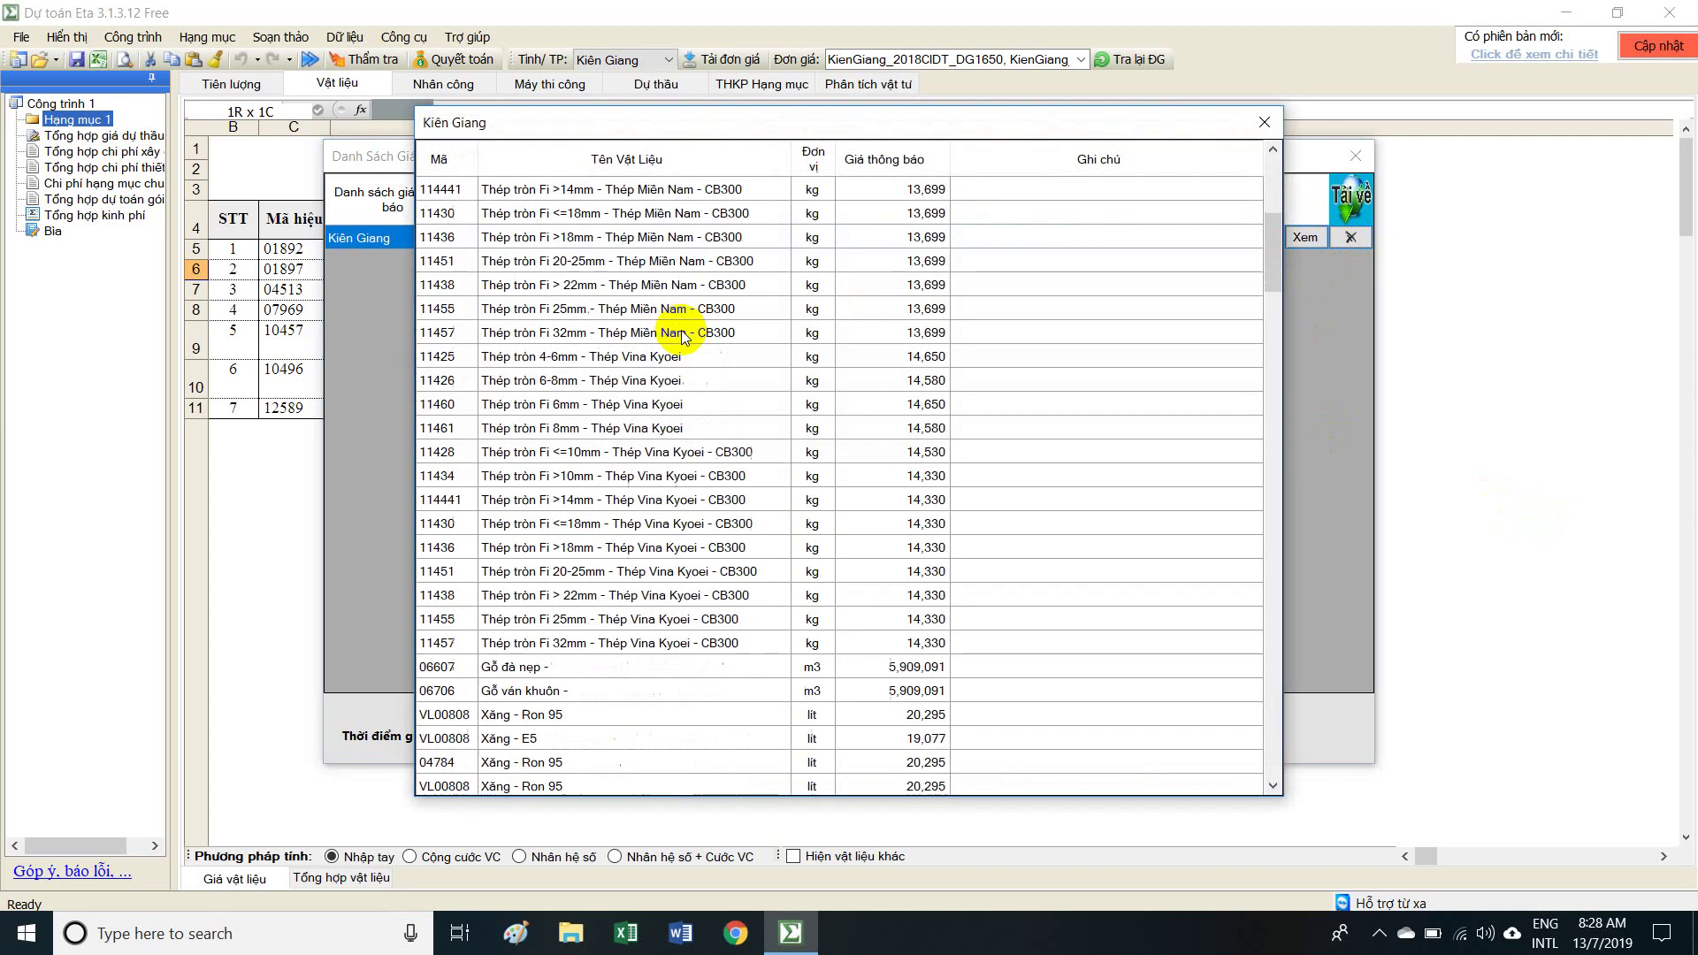
scroll(685, 337, down, 15)
mouse_move(1031, 133)
mouse_down()
mouse_move(1022, 347)
mouse_move(1004, 315)
mouse_move(1015, 128)
mouse_up()
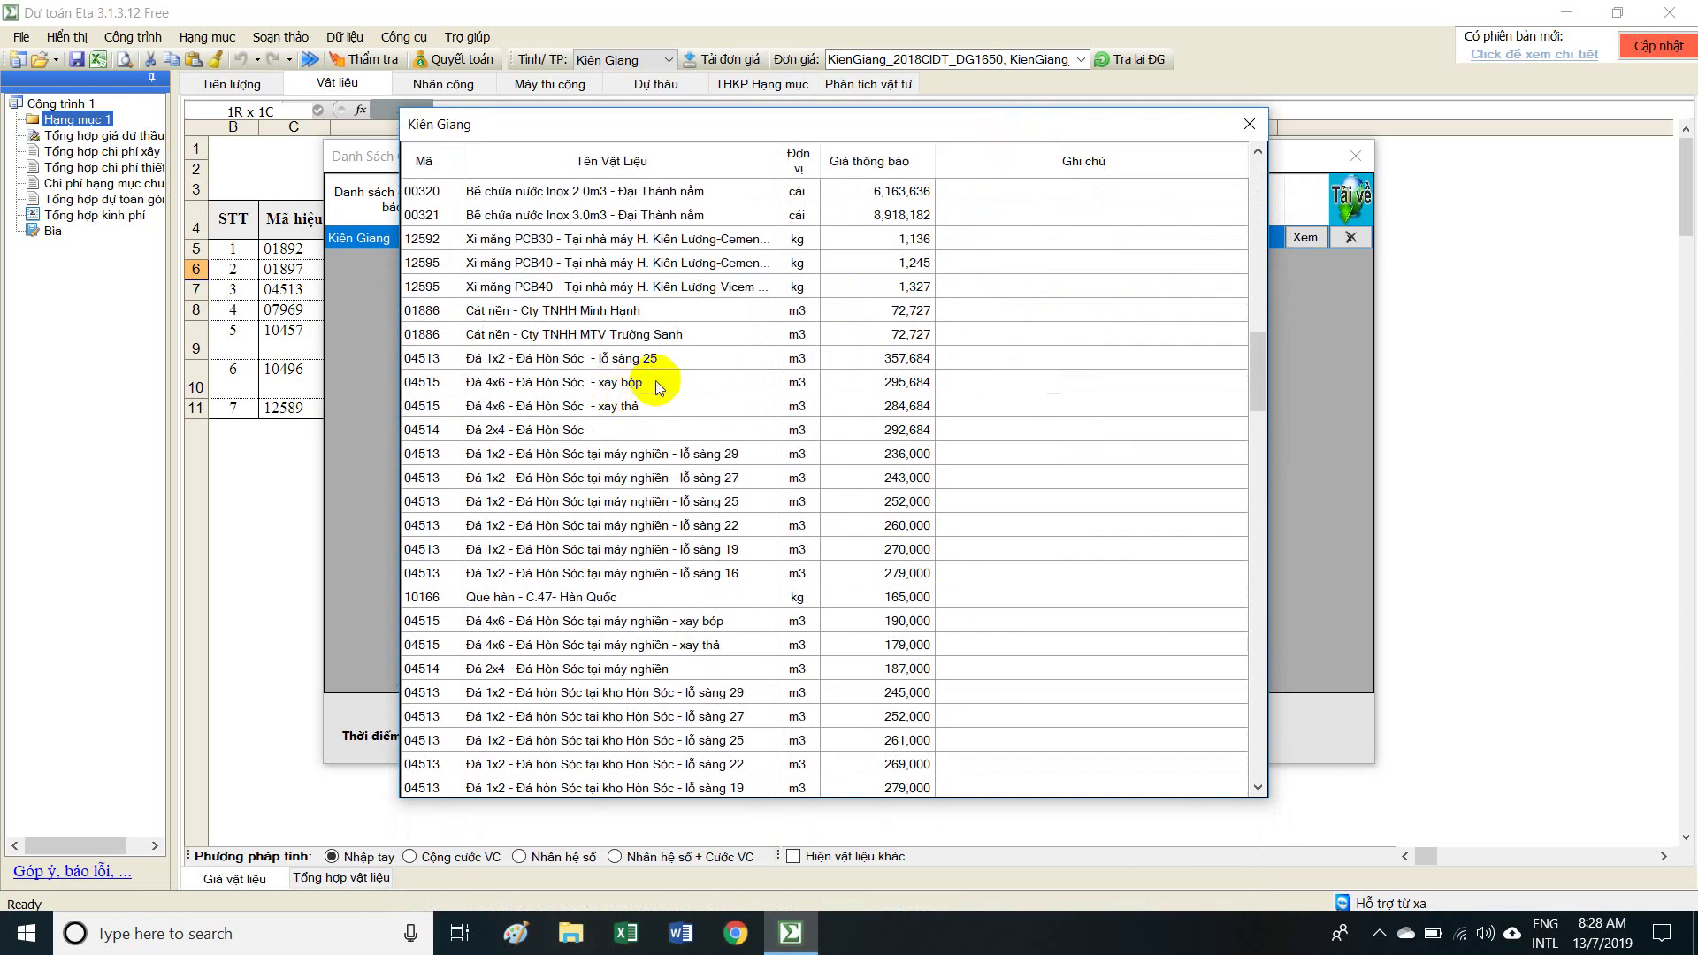
scroll(672, 380, up, 10)
scroll(685, 407, down, 15)
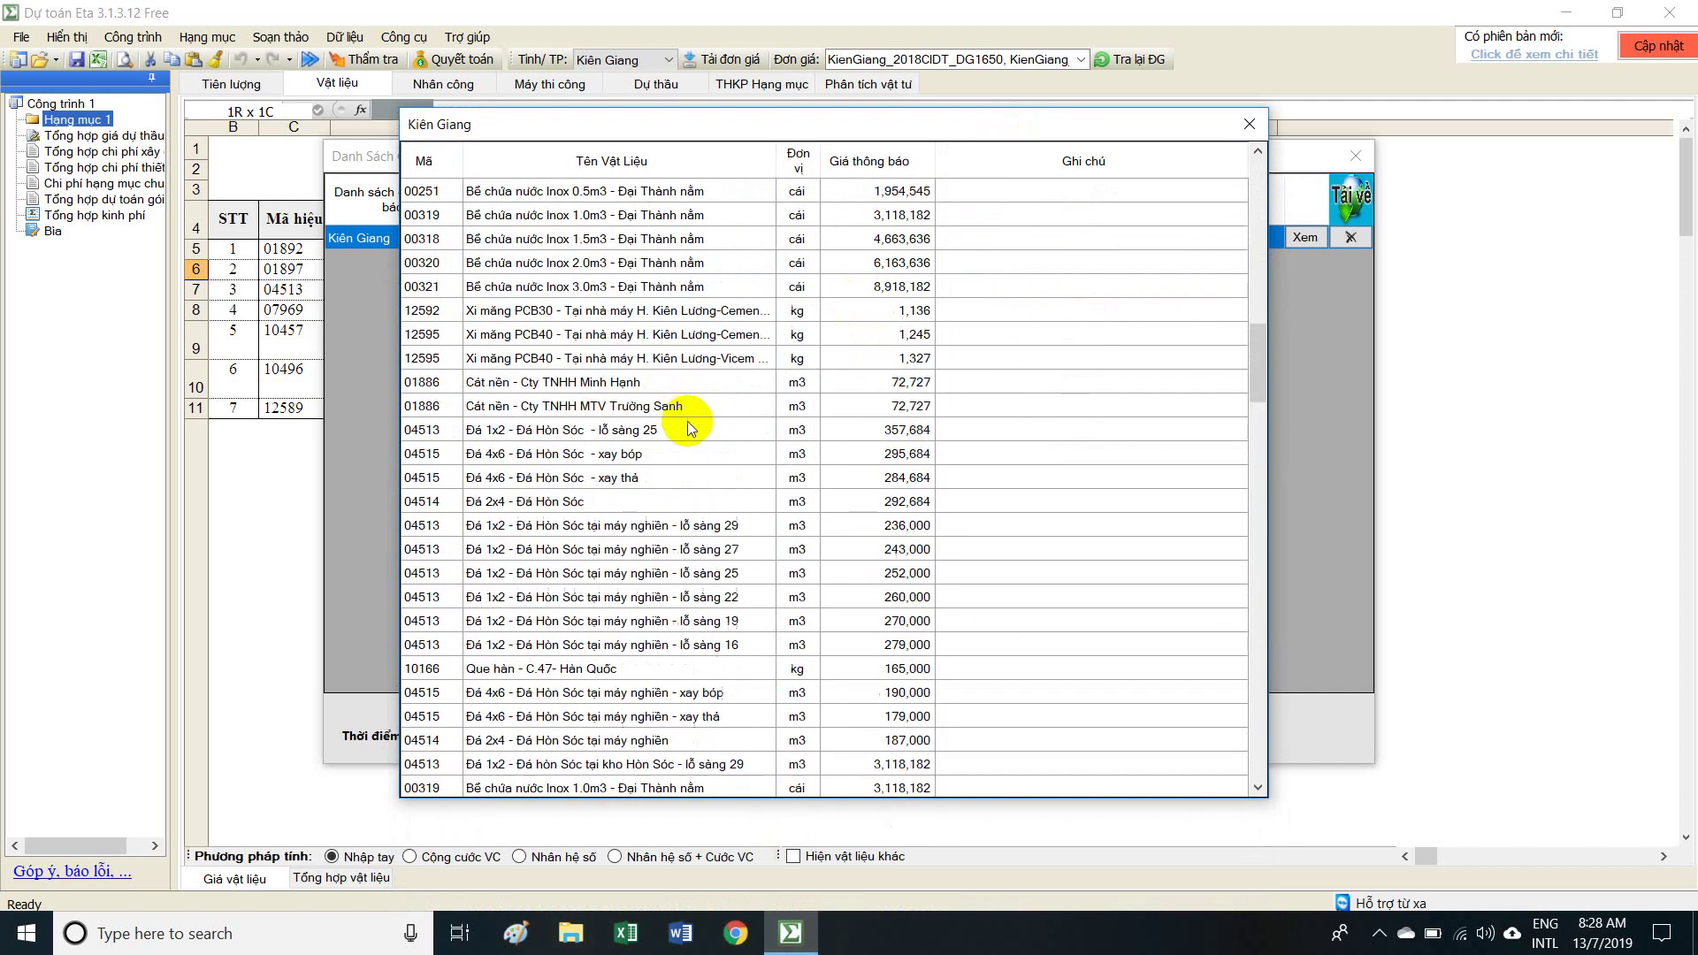
scroll(696, 431, up, 6)
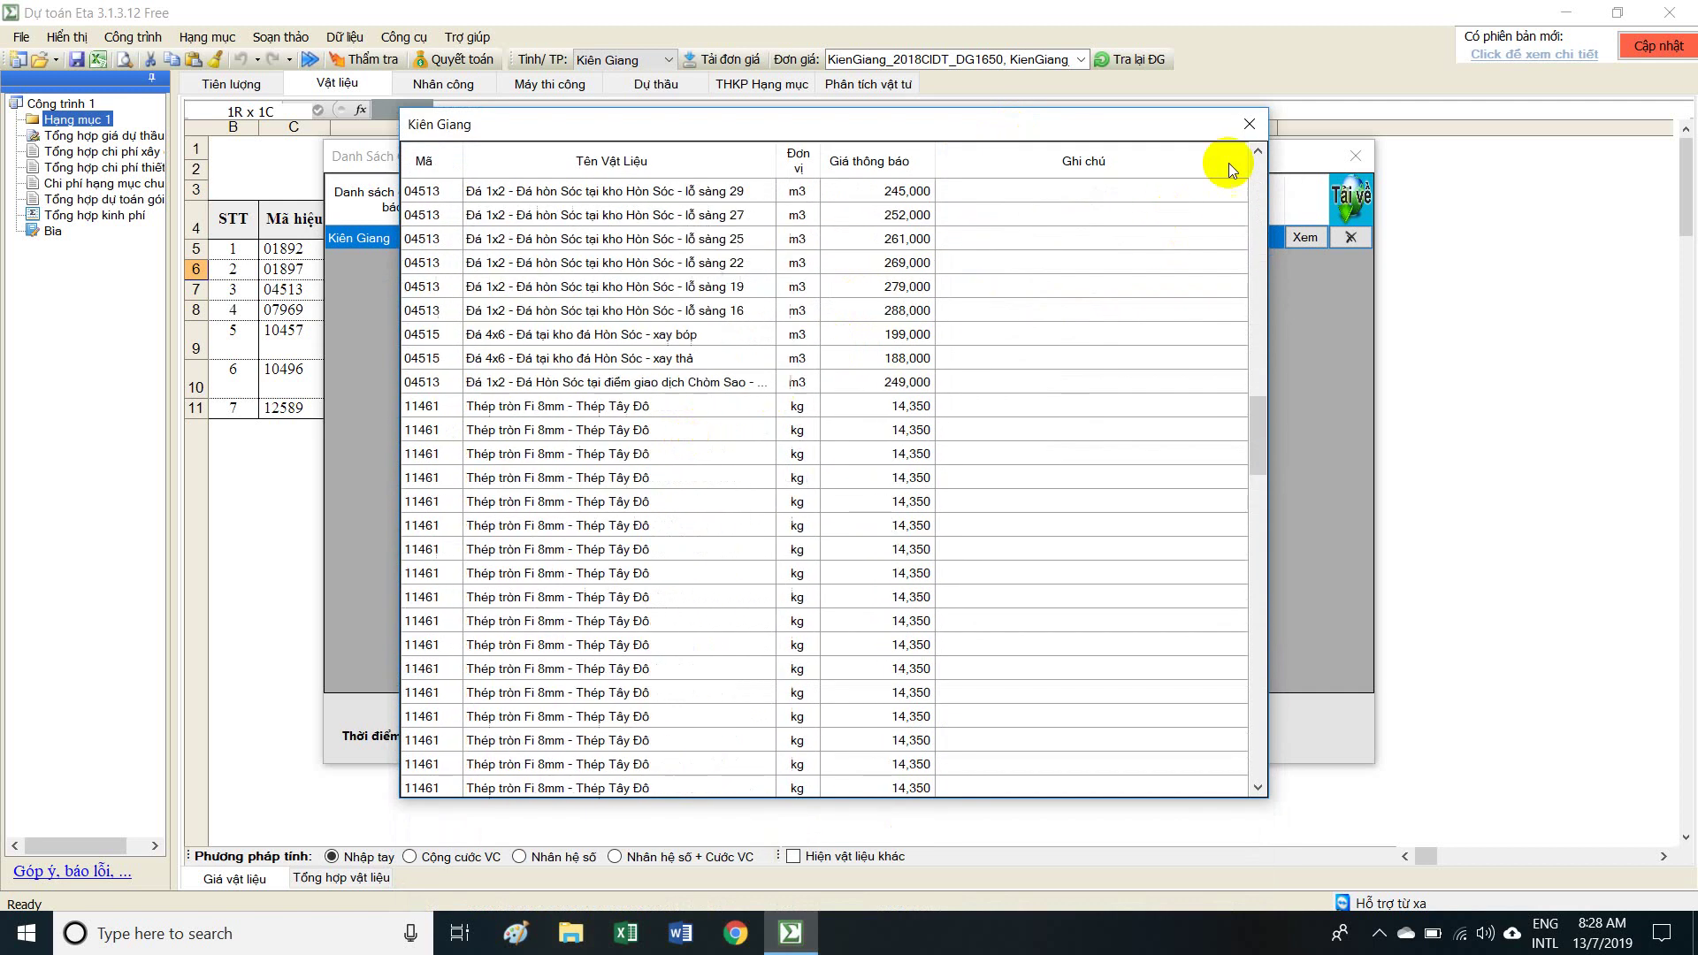
click(1249, 124)
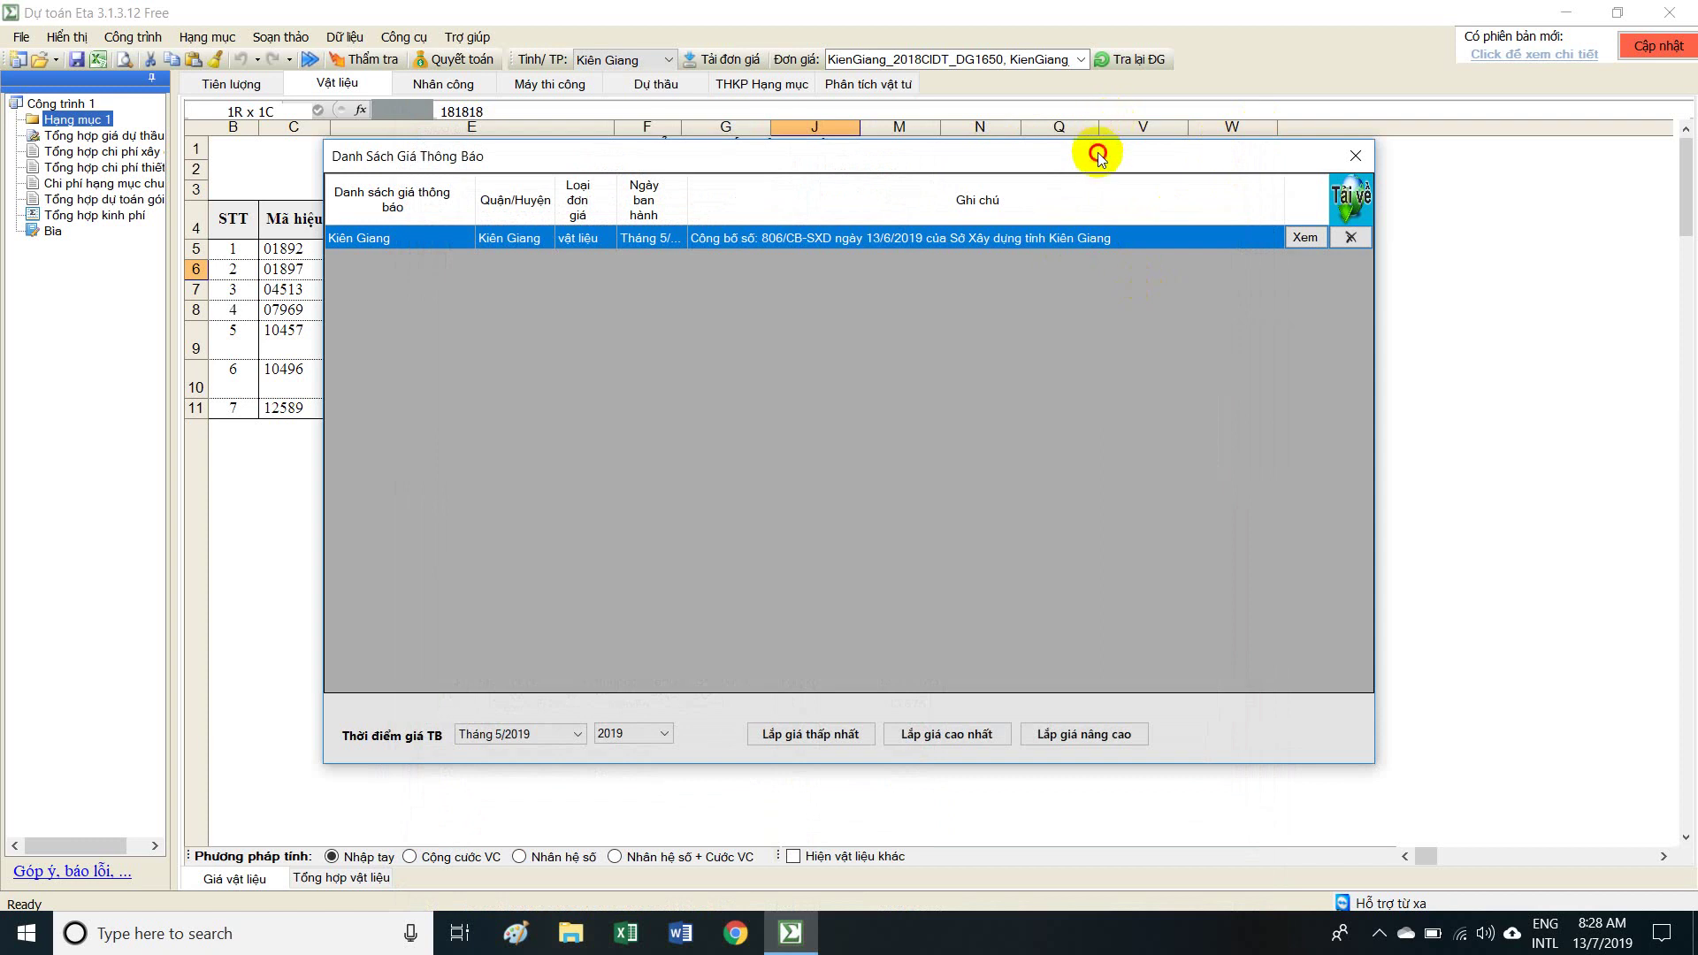
Open the advanced price assignment list for Kiên Giang, examine the Cát vàng and Đá 1x2 price variants, and close it without applying any.
drag(1097, 157, 950, 137)
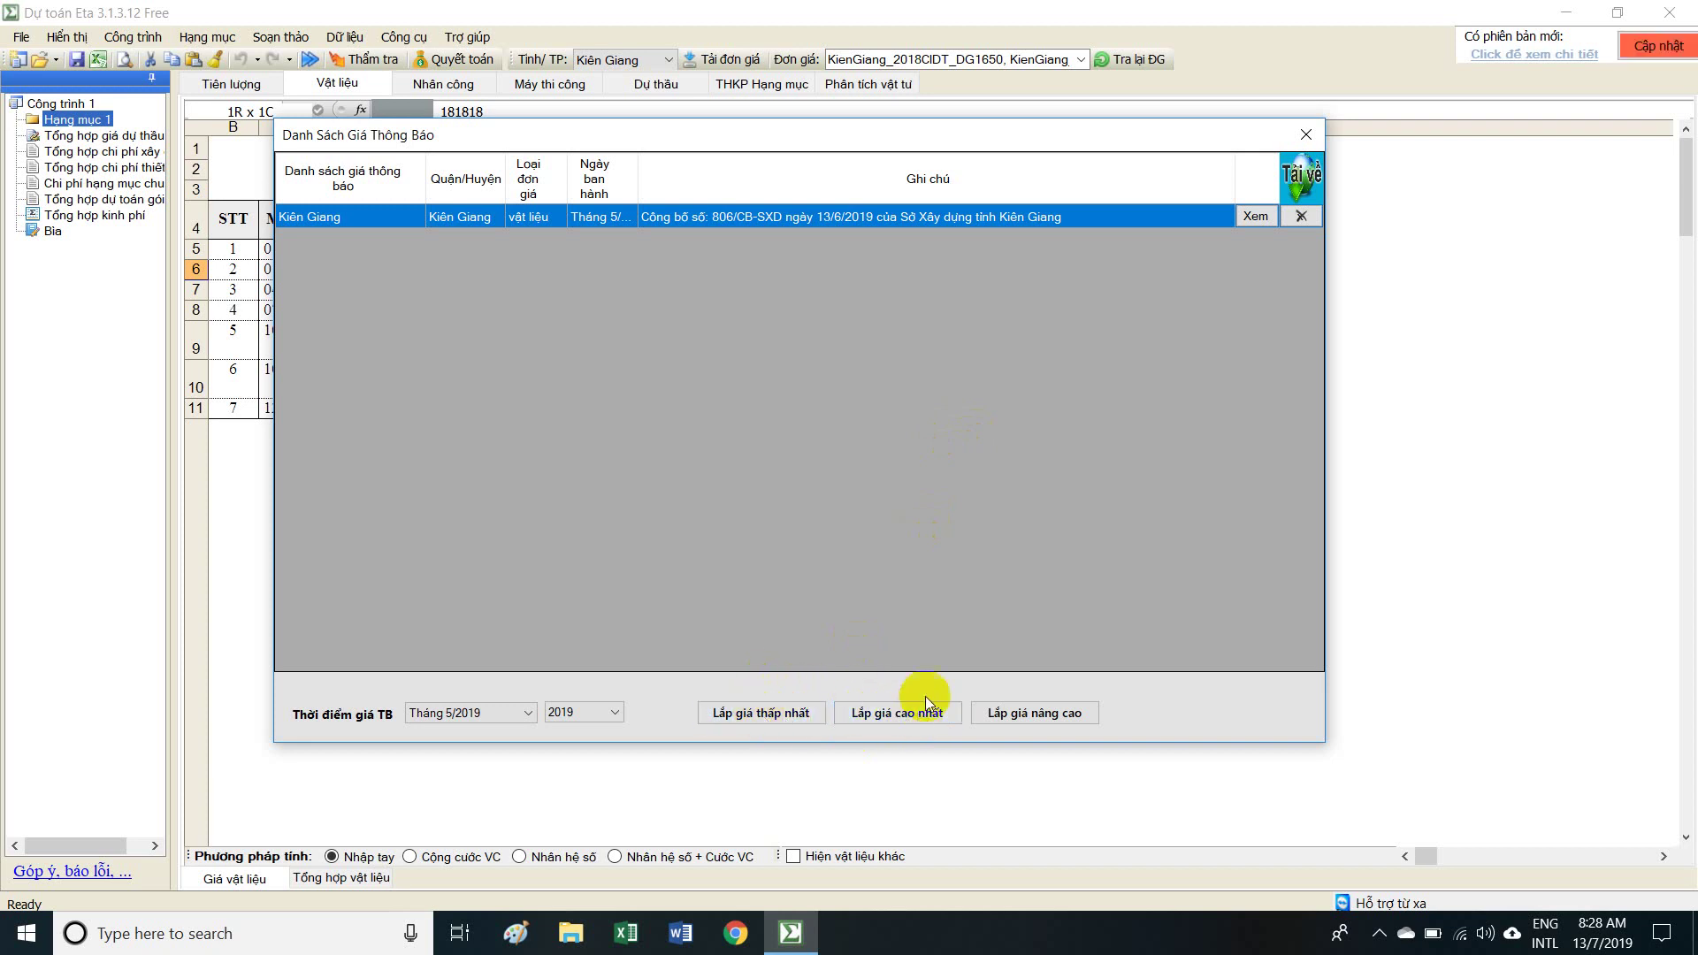
click(1038, 718)
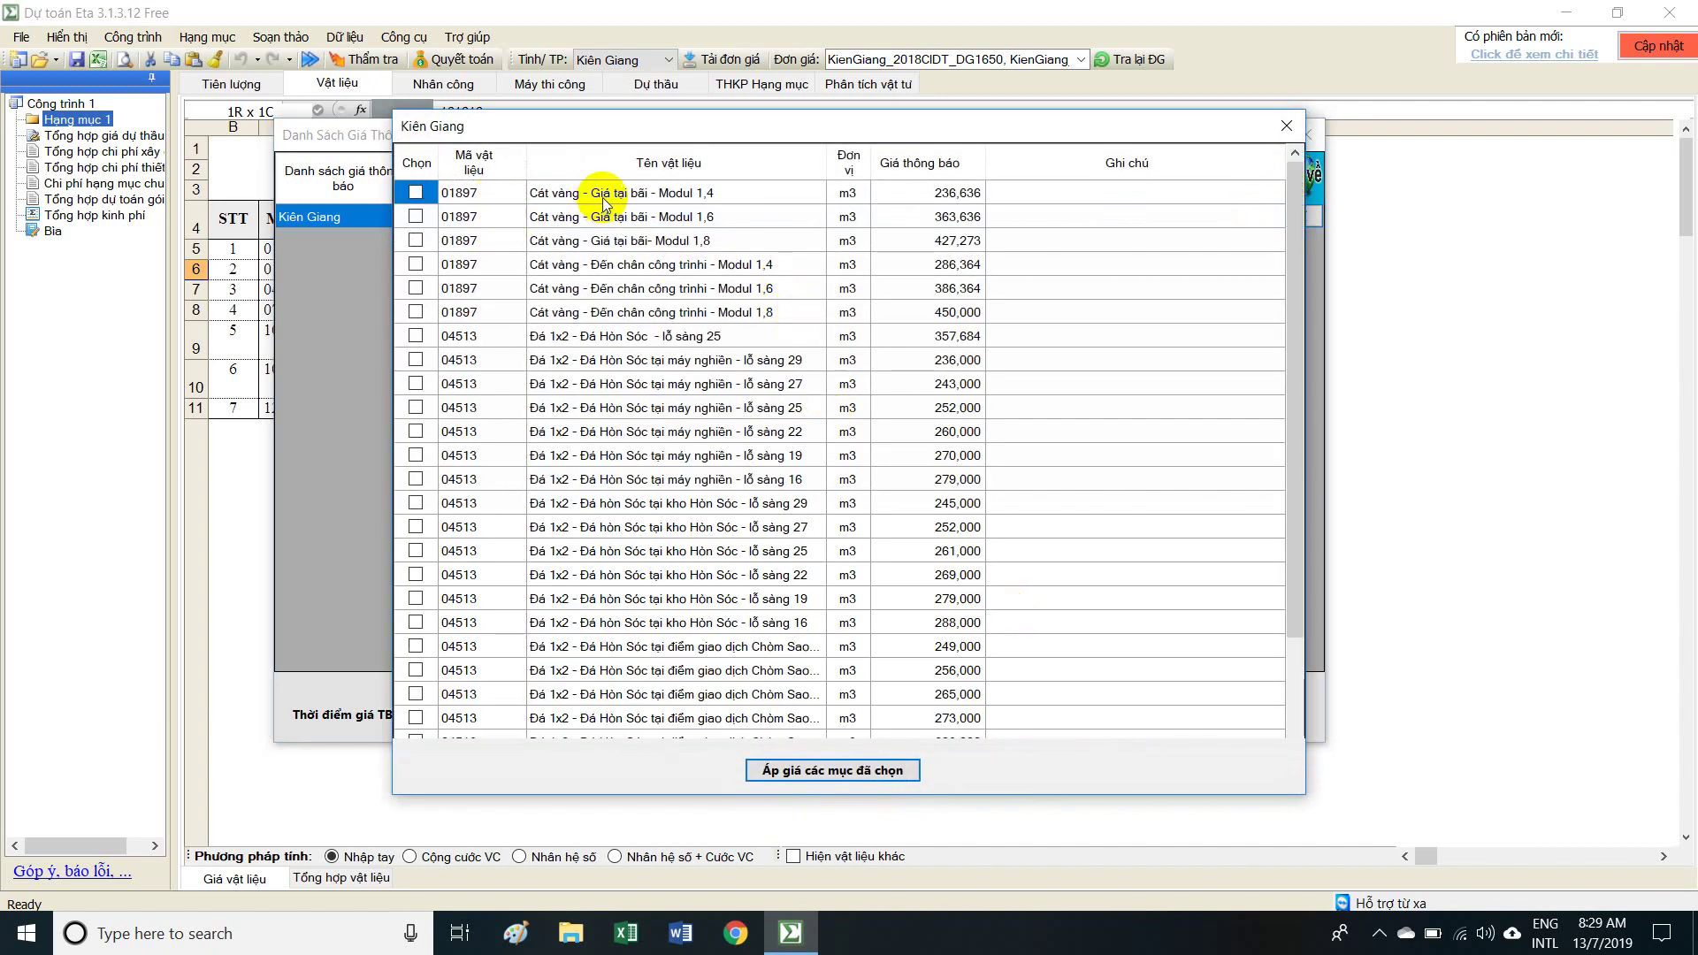
drag(604, 201, 914, 312)
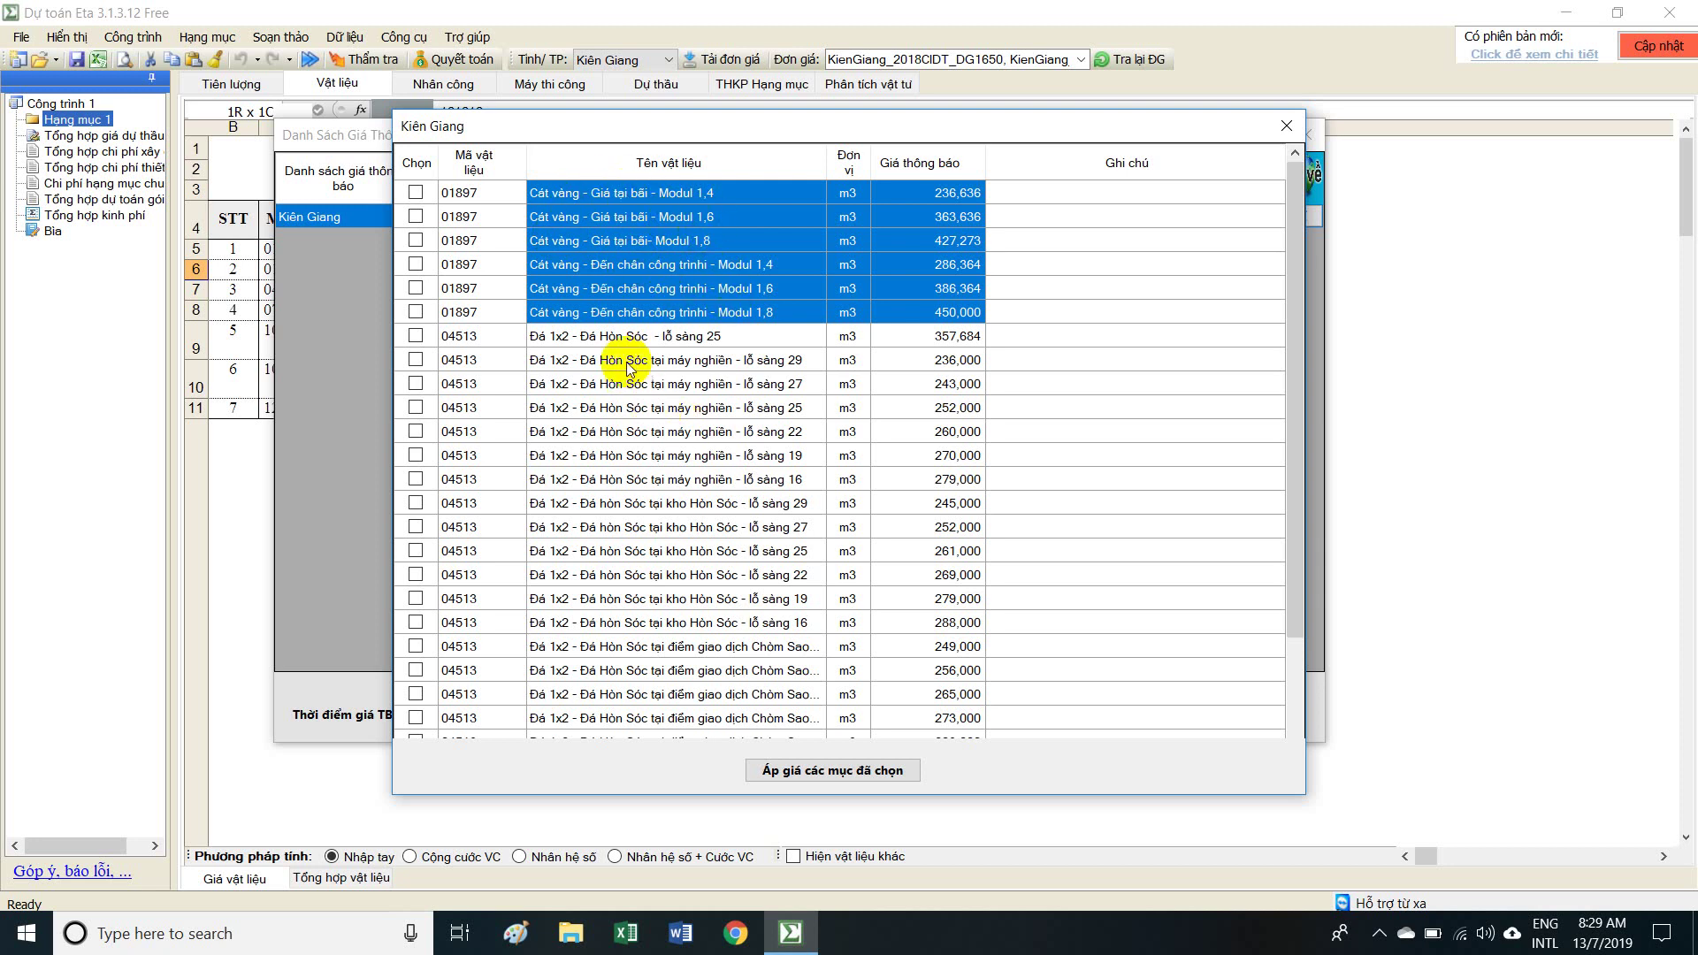
drag(633, 360, 942, 528)
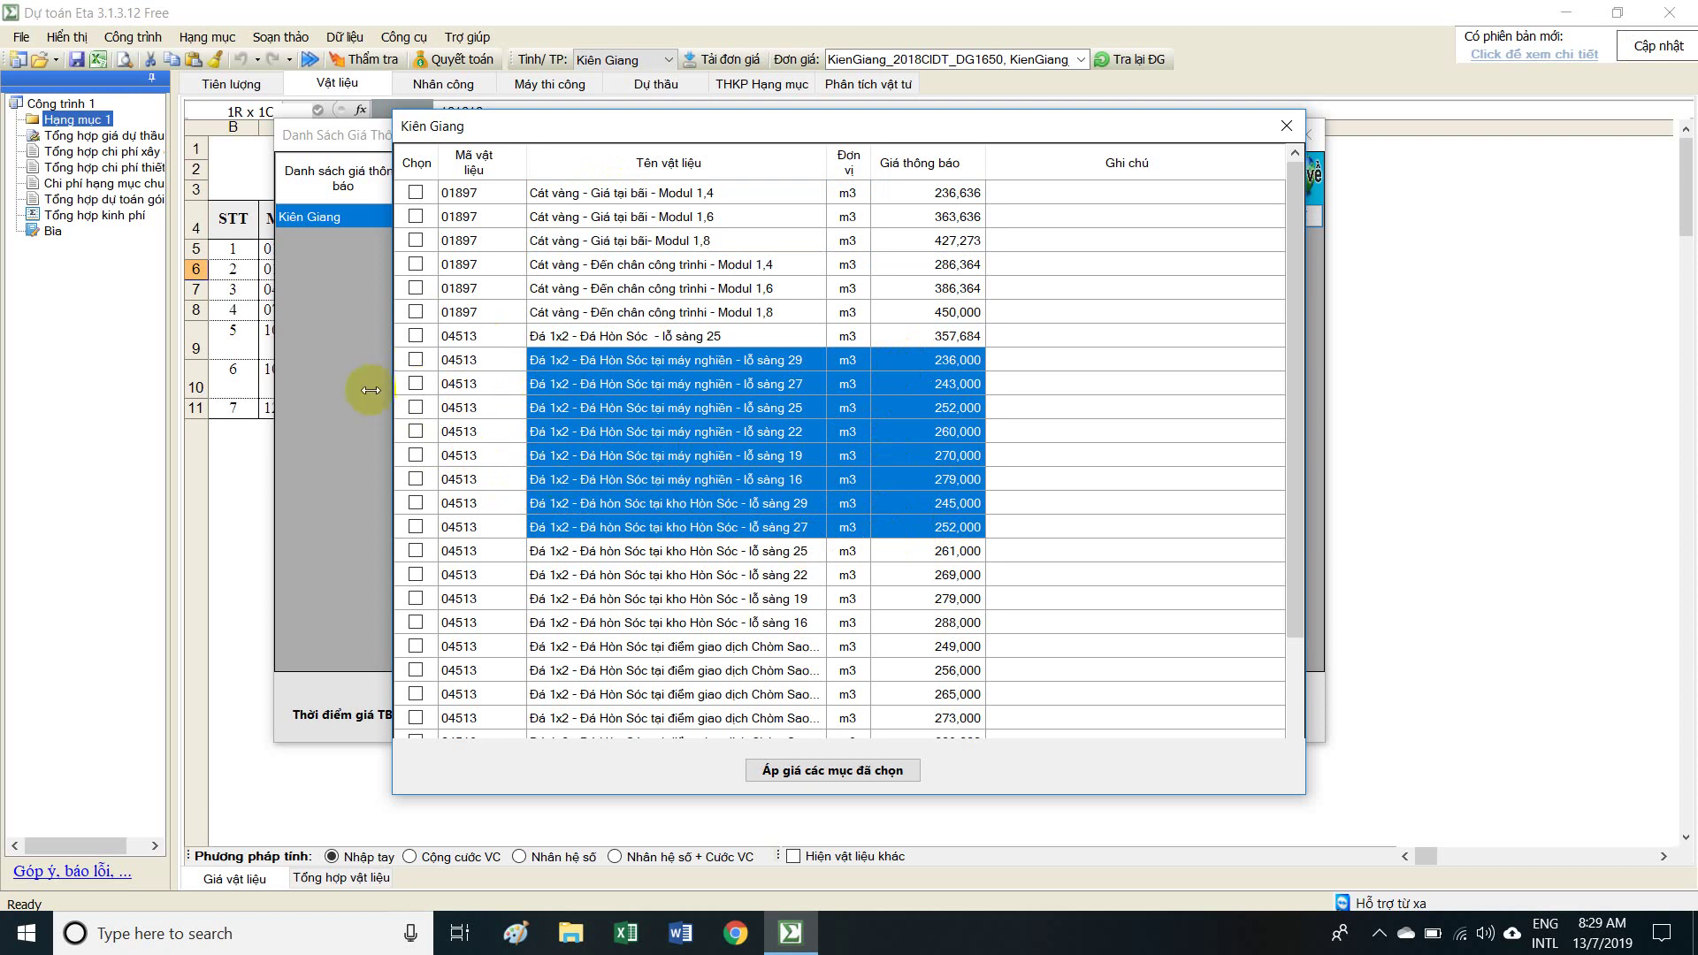
click(1284, 127)
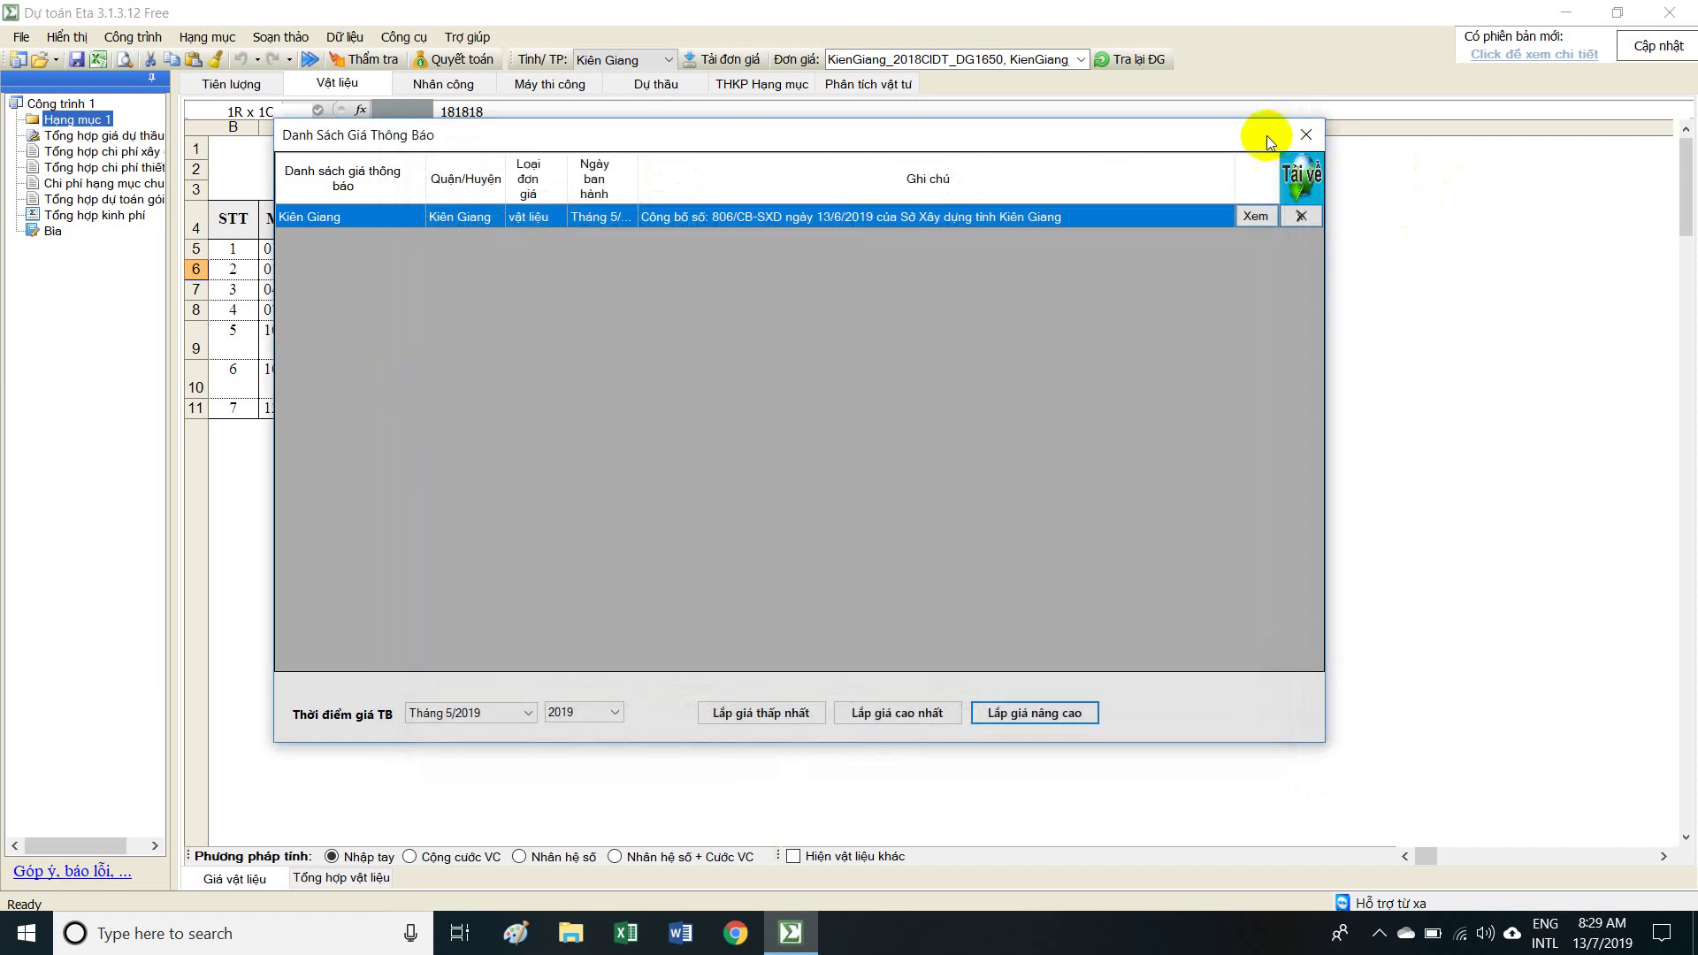
Apply the lowest announced prices to the material table and check the Giá TB values of the sand, stone and cement rows.
click(767, 715)
click(879, 541)
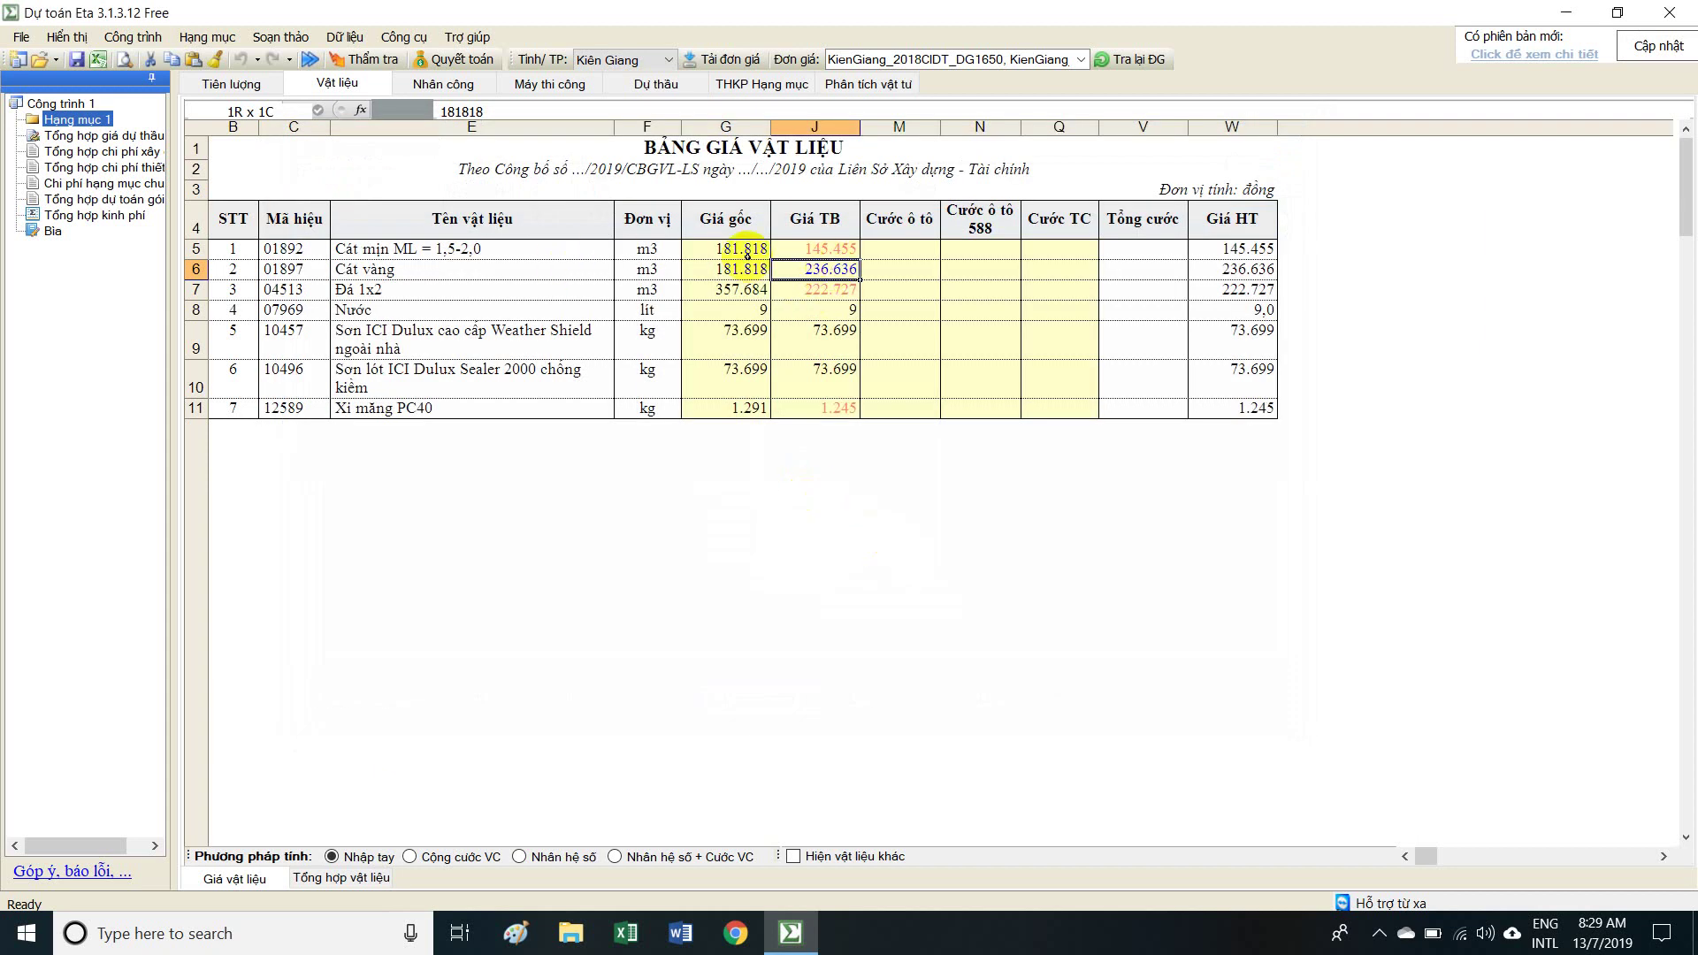
click(820, 253)
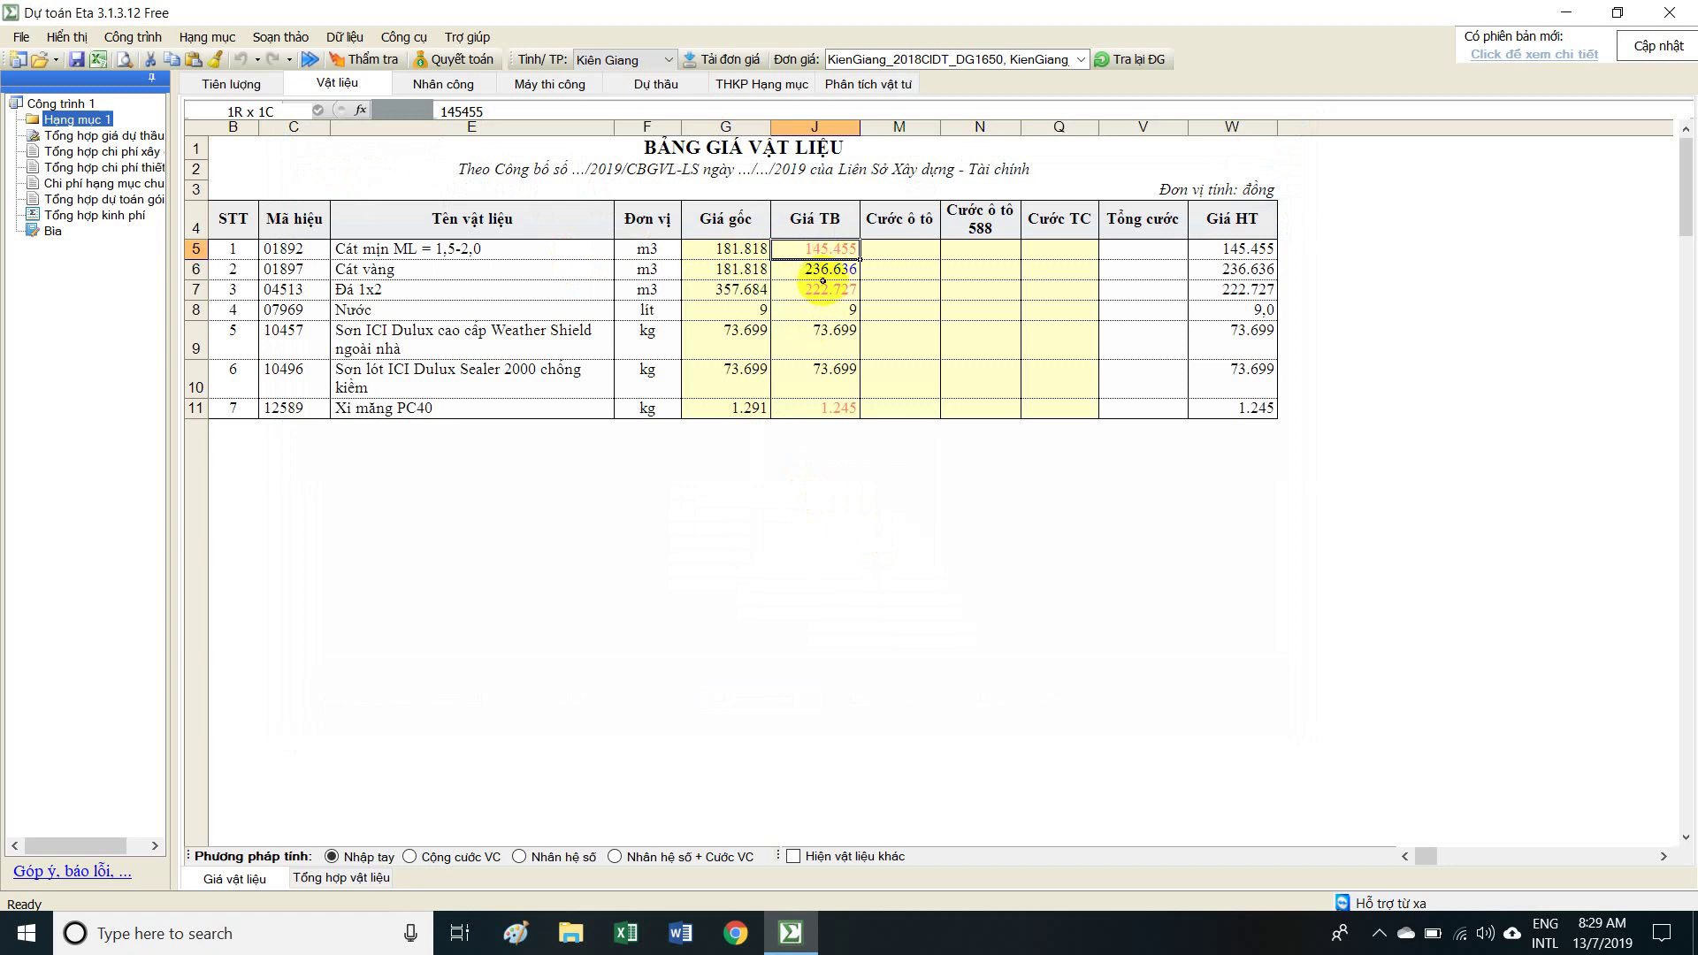
click(825, 270)
click(820, 291)
click(821, 407)
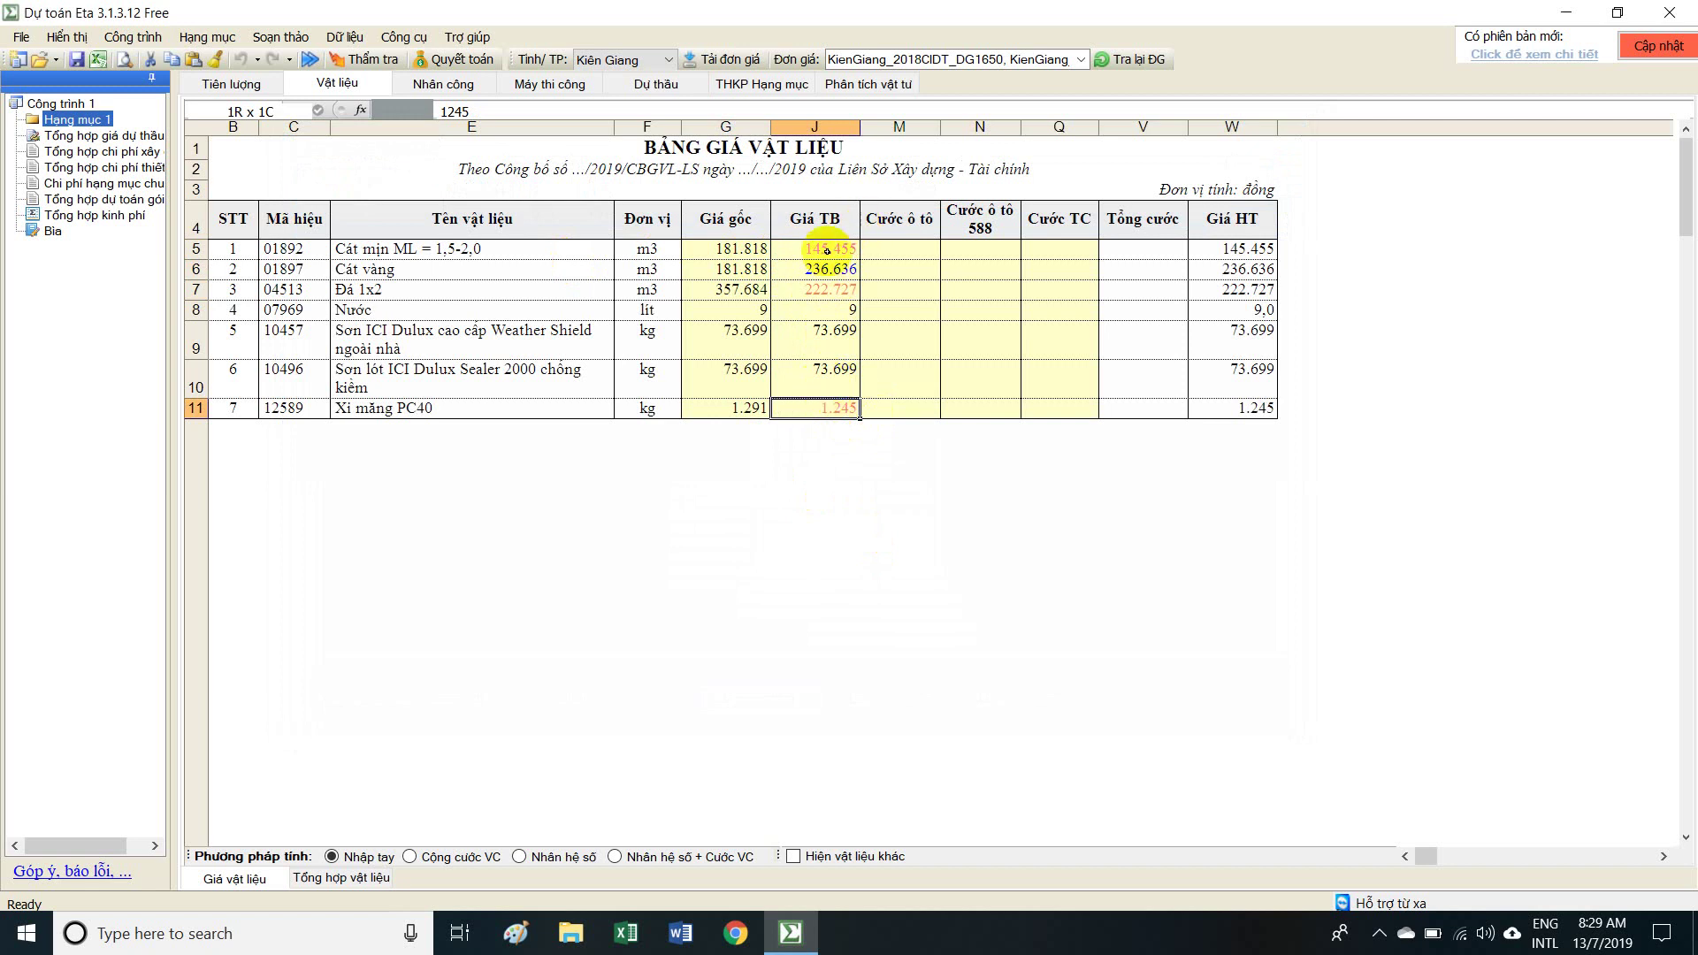
drag(828, 251, 830, 310)
click(819, 410)
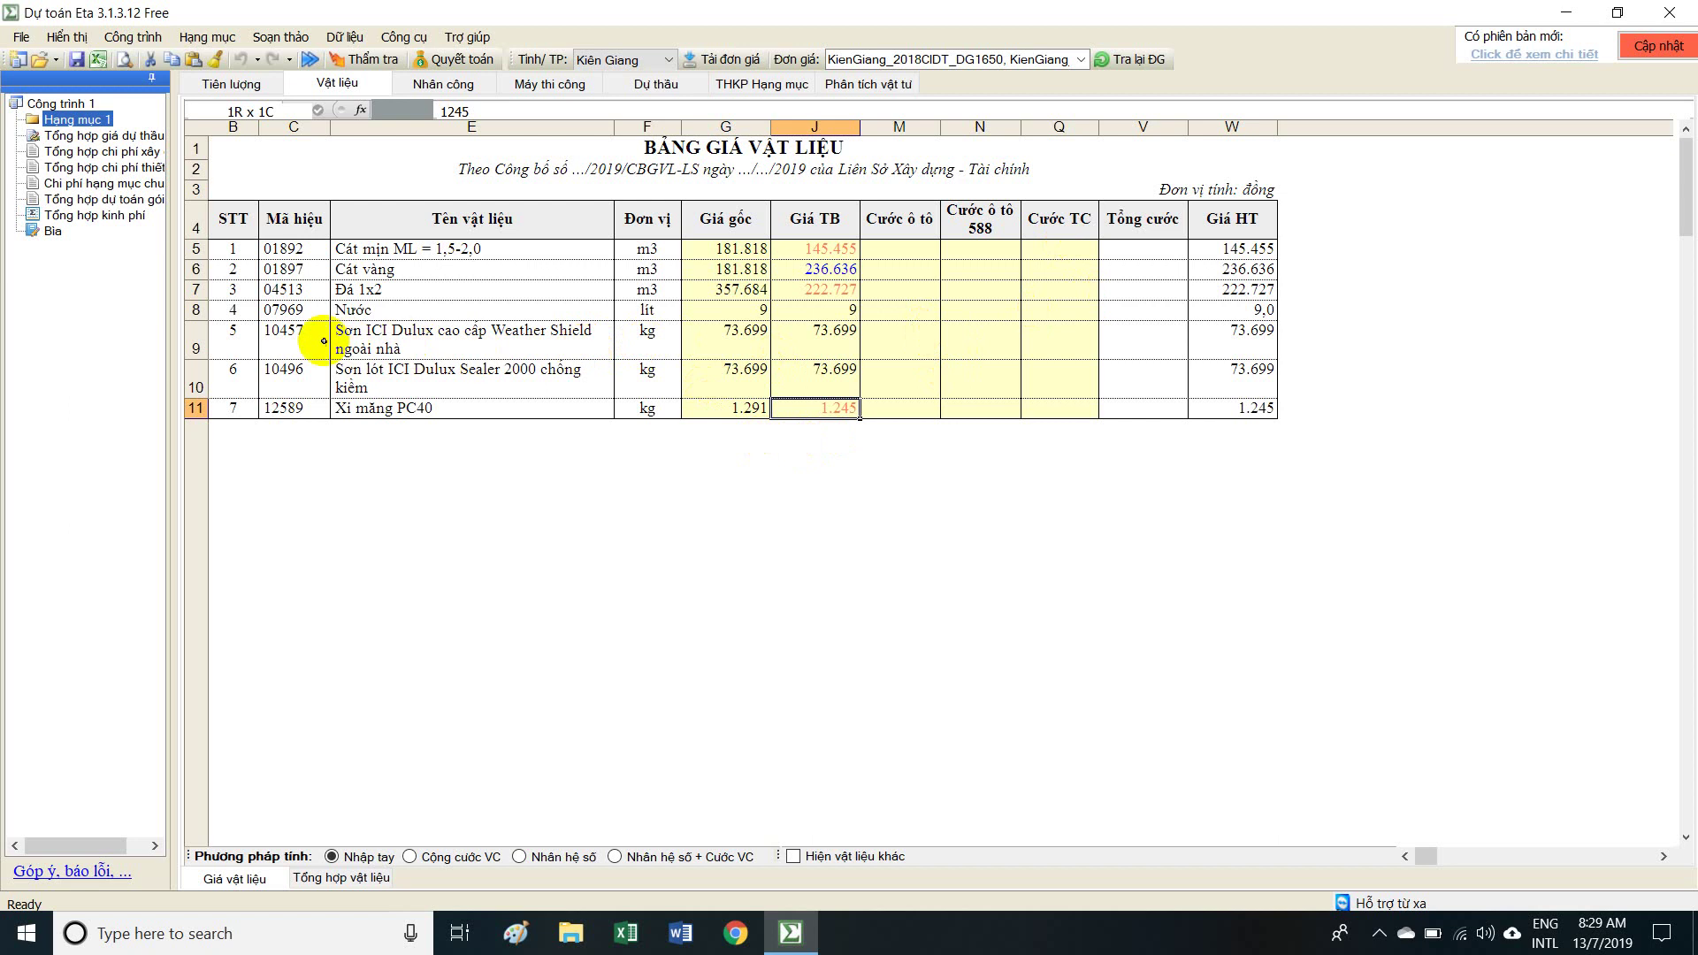
Set the Giá TB of Sơn ICI Dulux cao cấp Weather Shield ngoài nhà to 80000.
drag(301, 331, 829, 374)
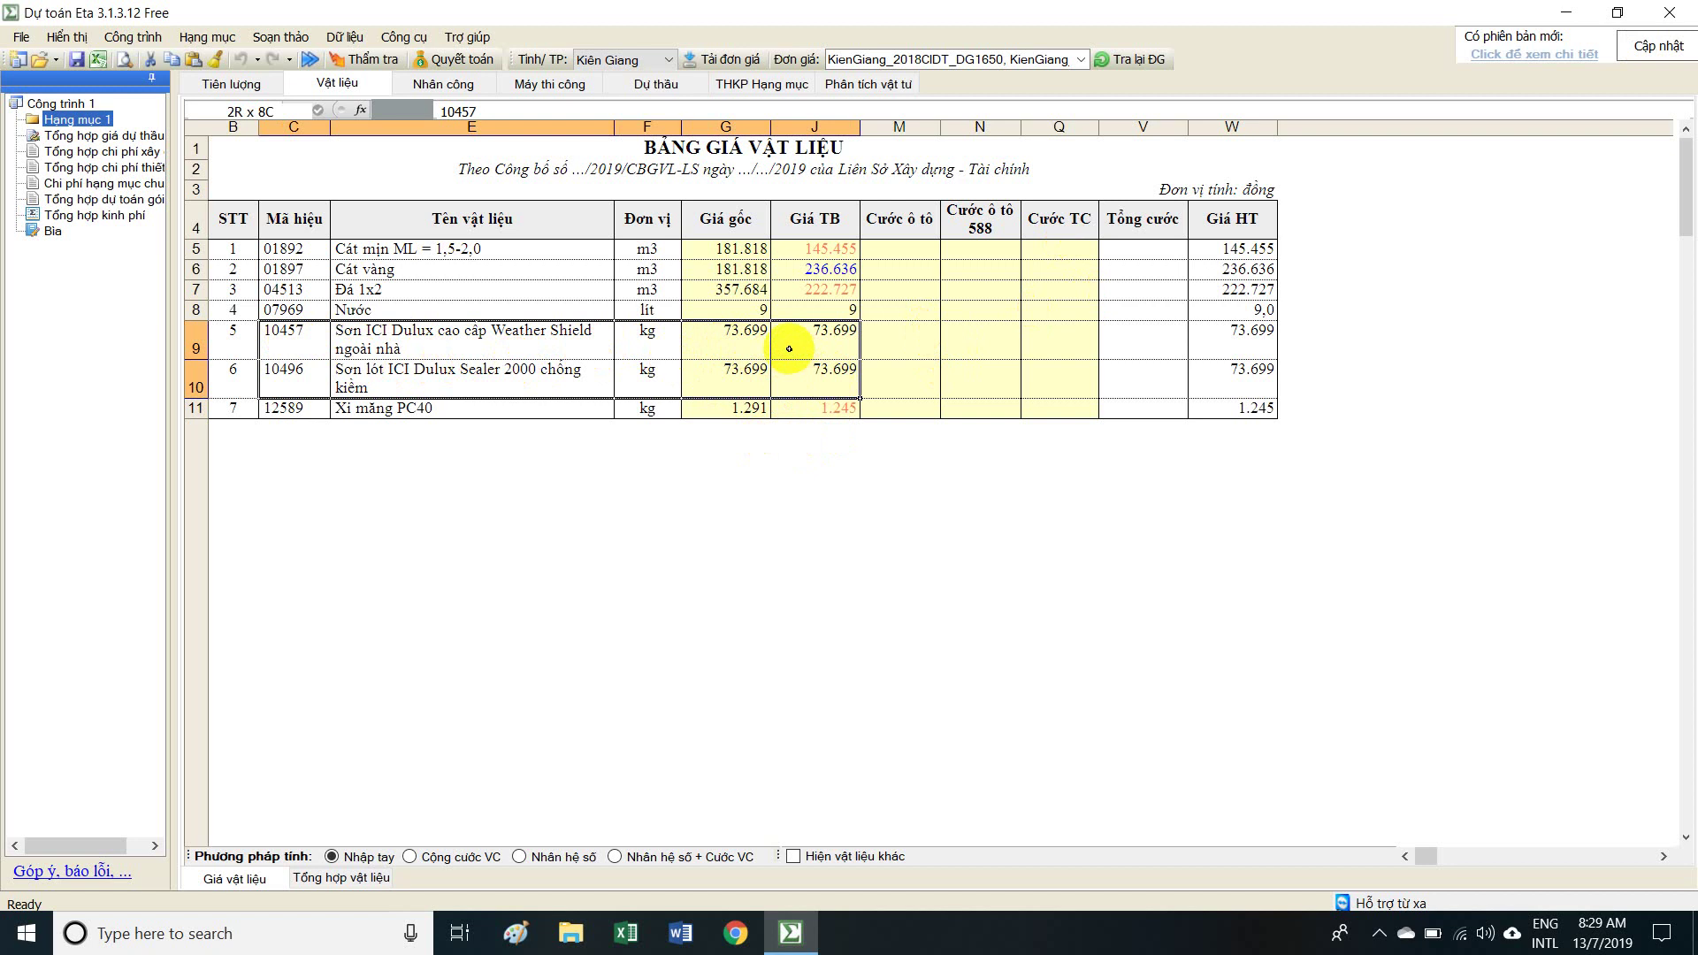
click(820, 351)
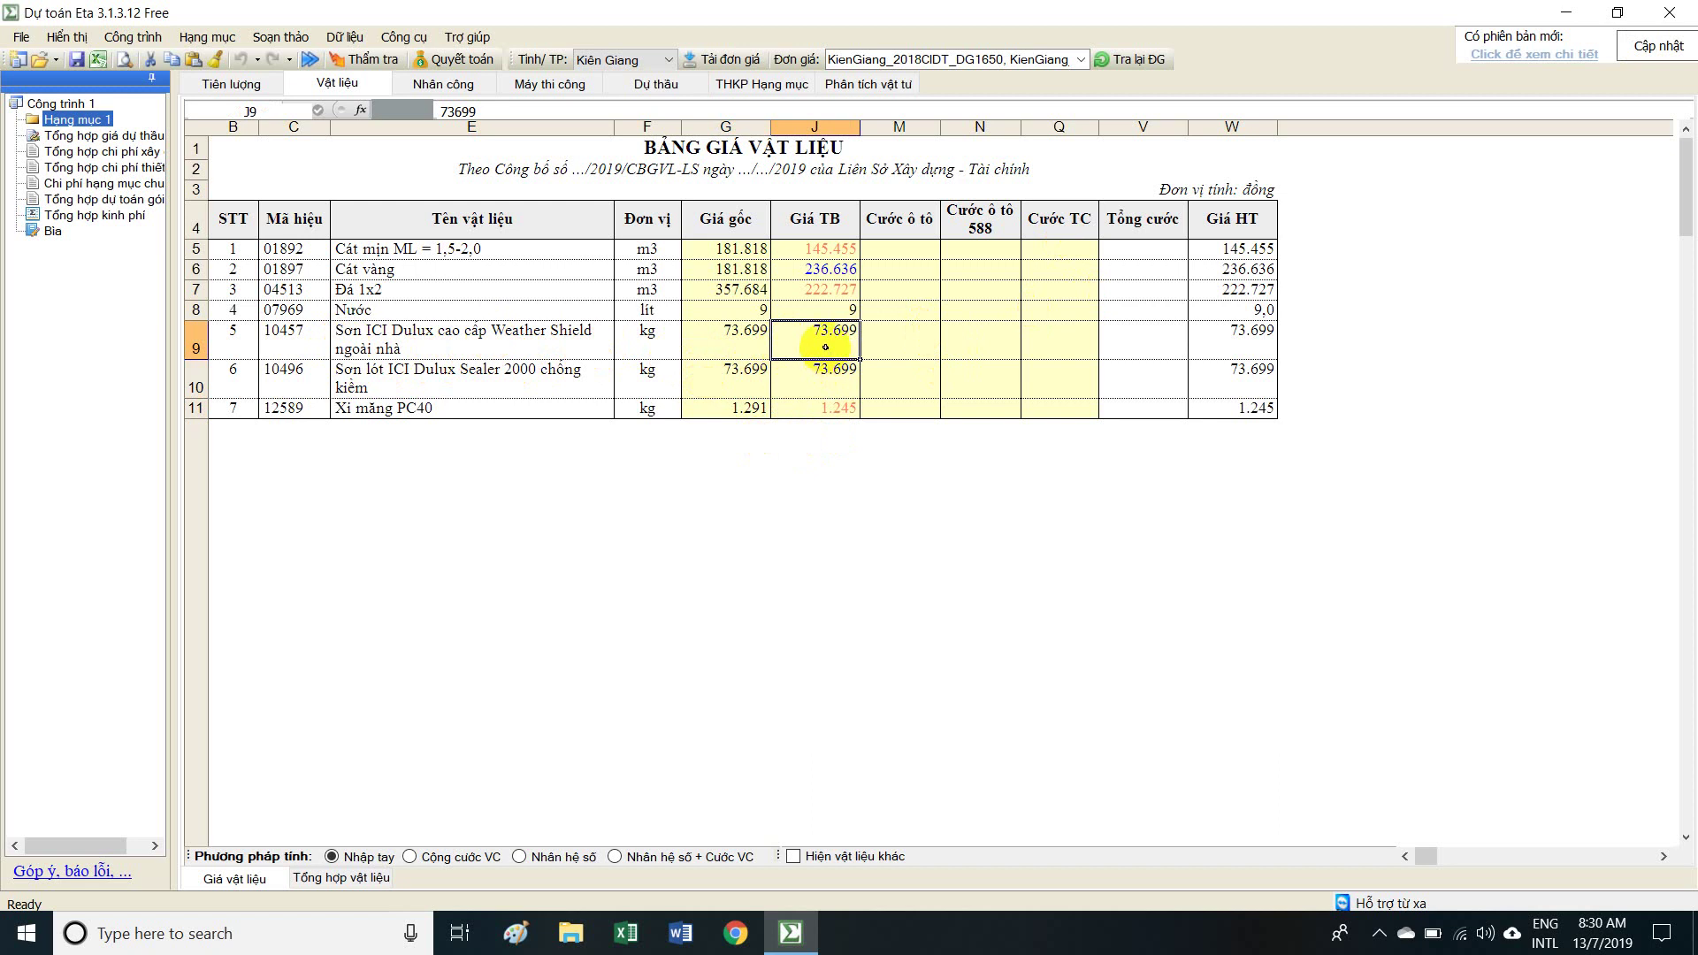
text(80000)
key(Return)
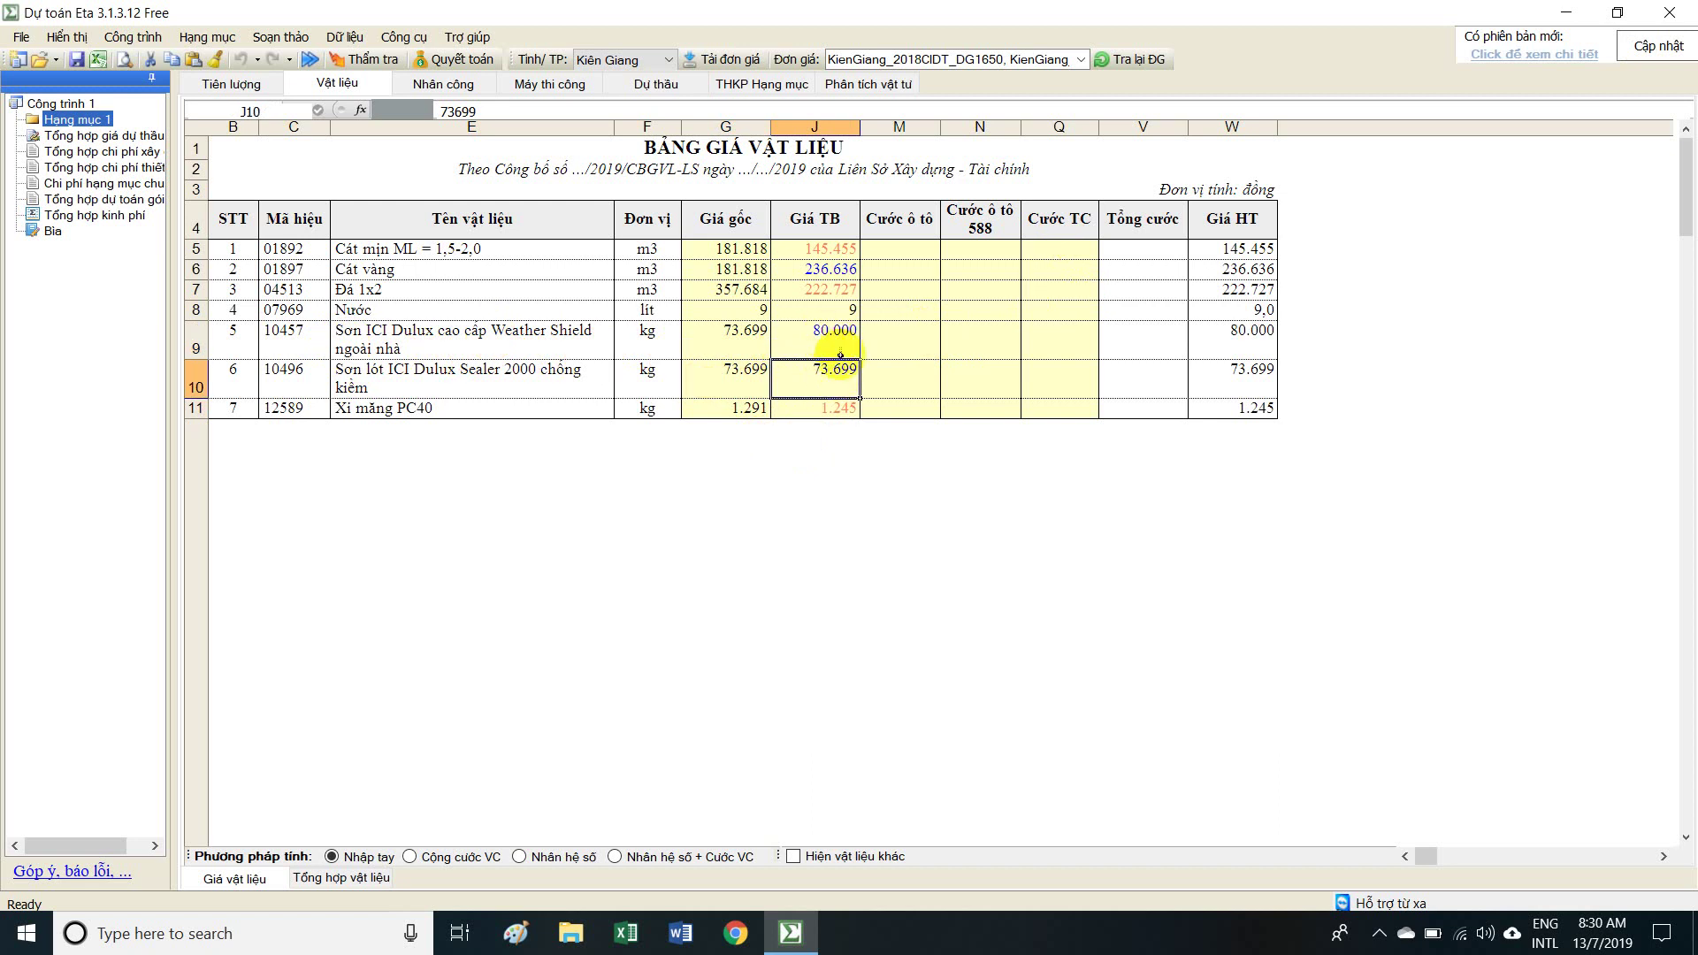
click(841, 347)
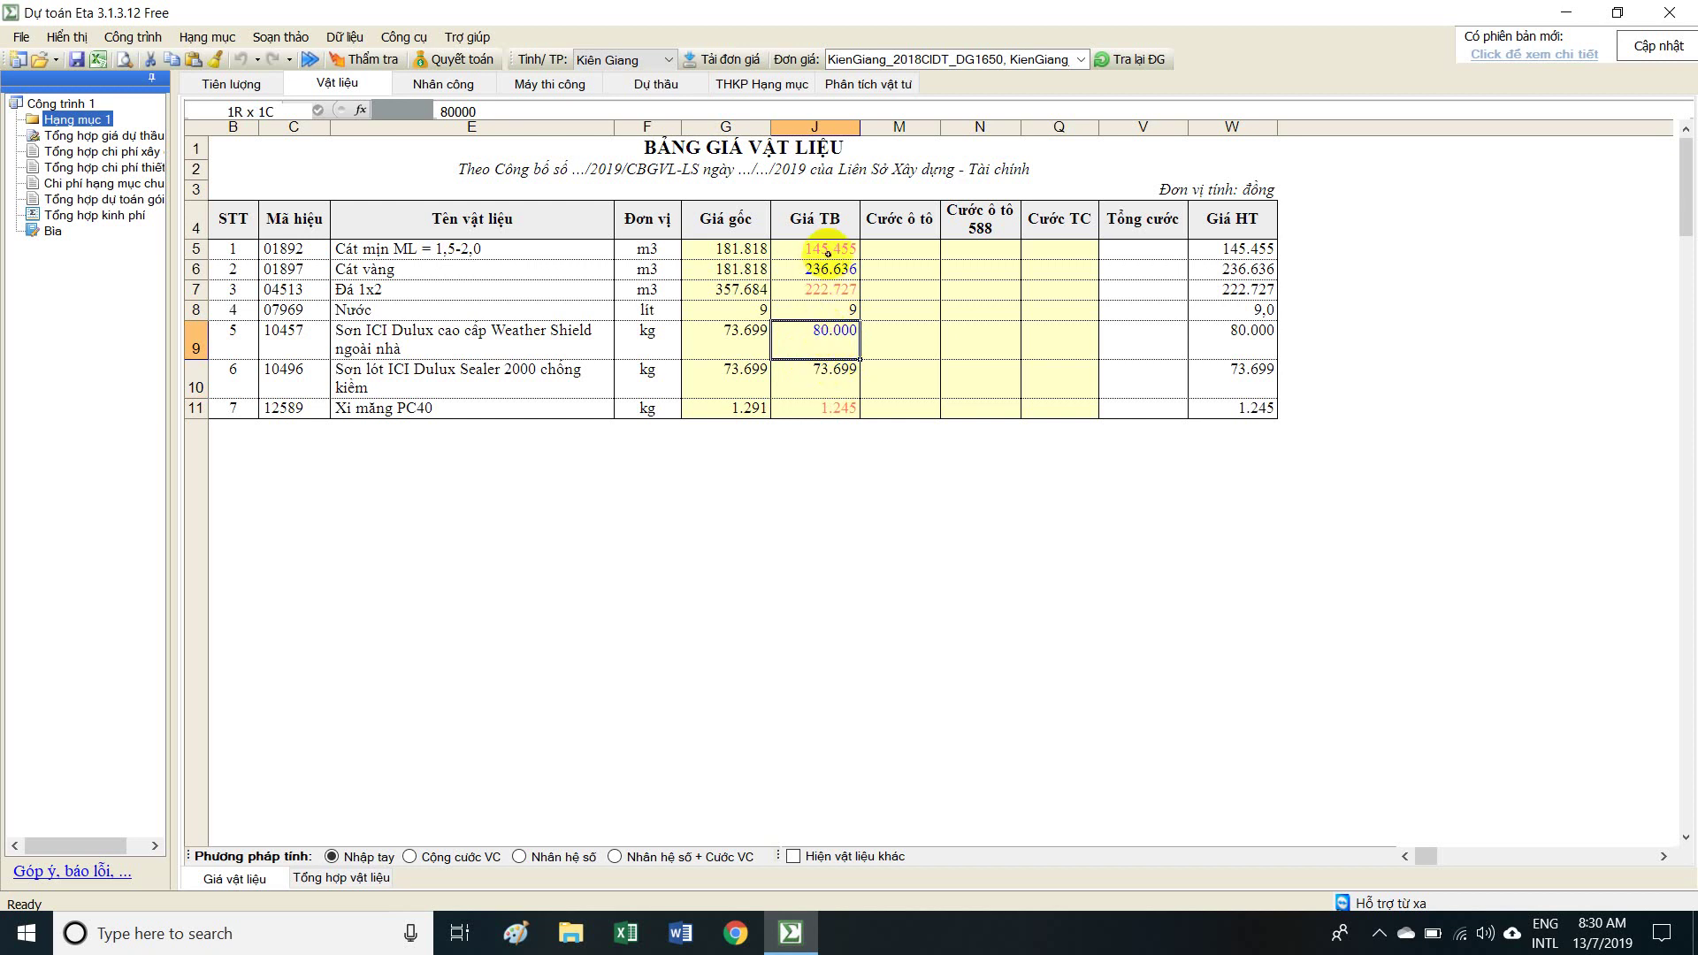
Review the Giá TB column, then examine the quantities, Giá HT and Thành tiền columns in the Tổng hợp vật liệu sheet.
drag(819, 248, 820, 420)
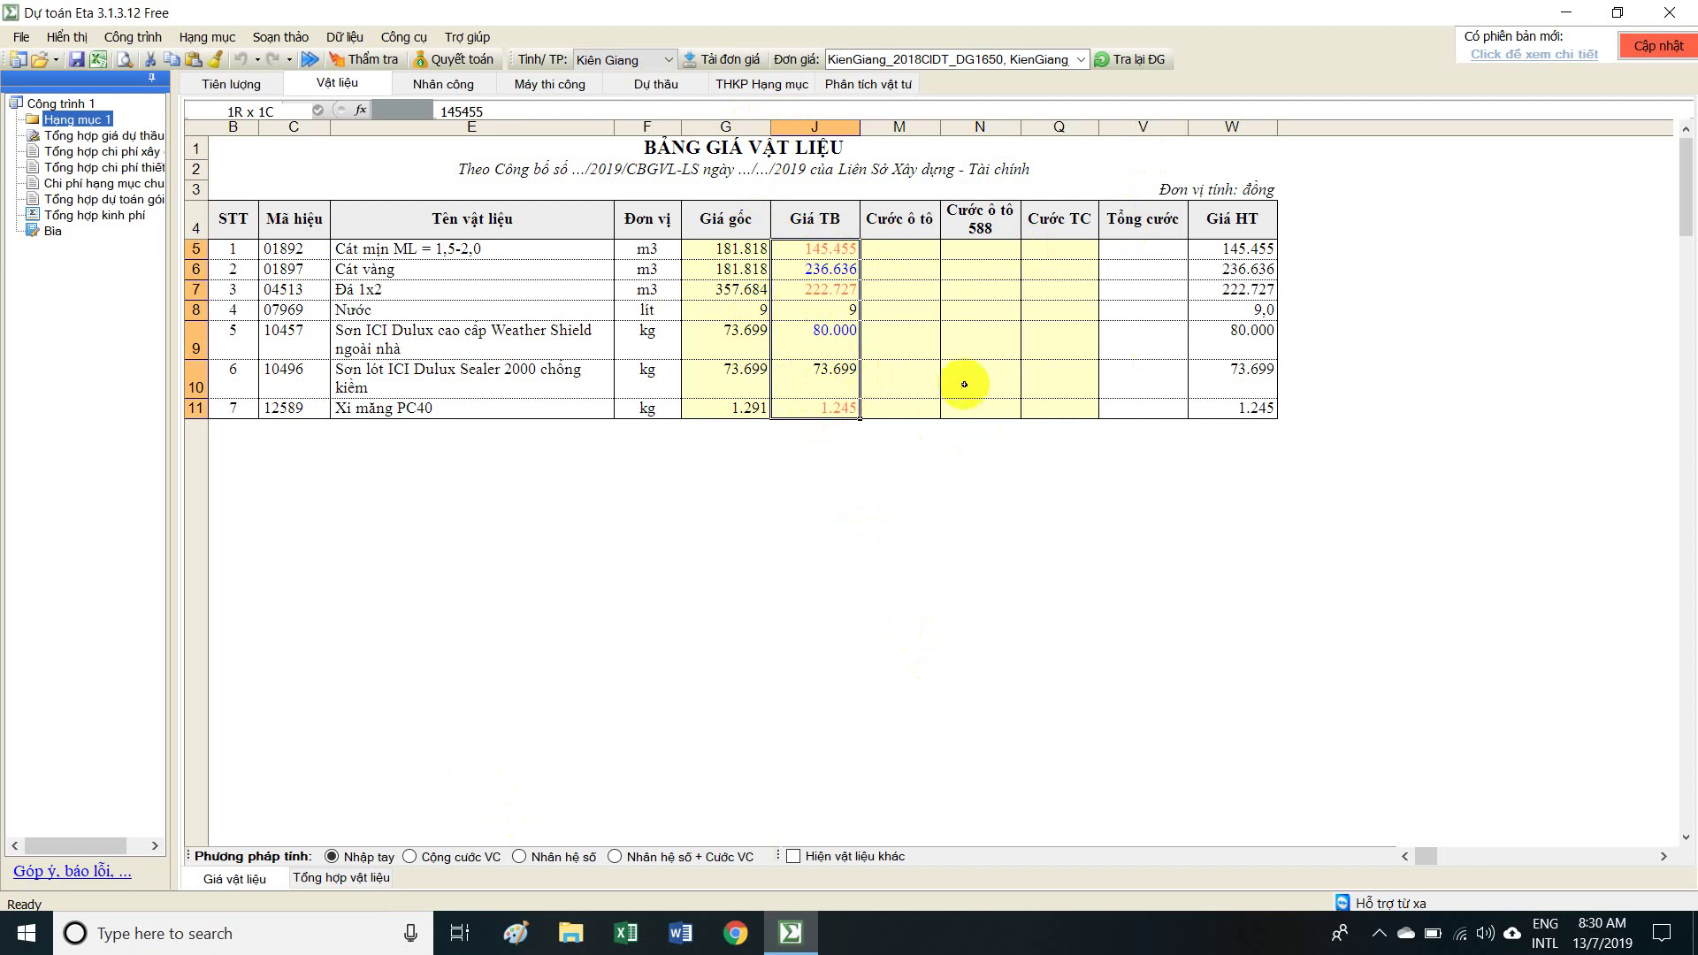
click(831, 336)
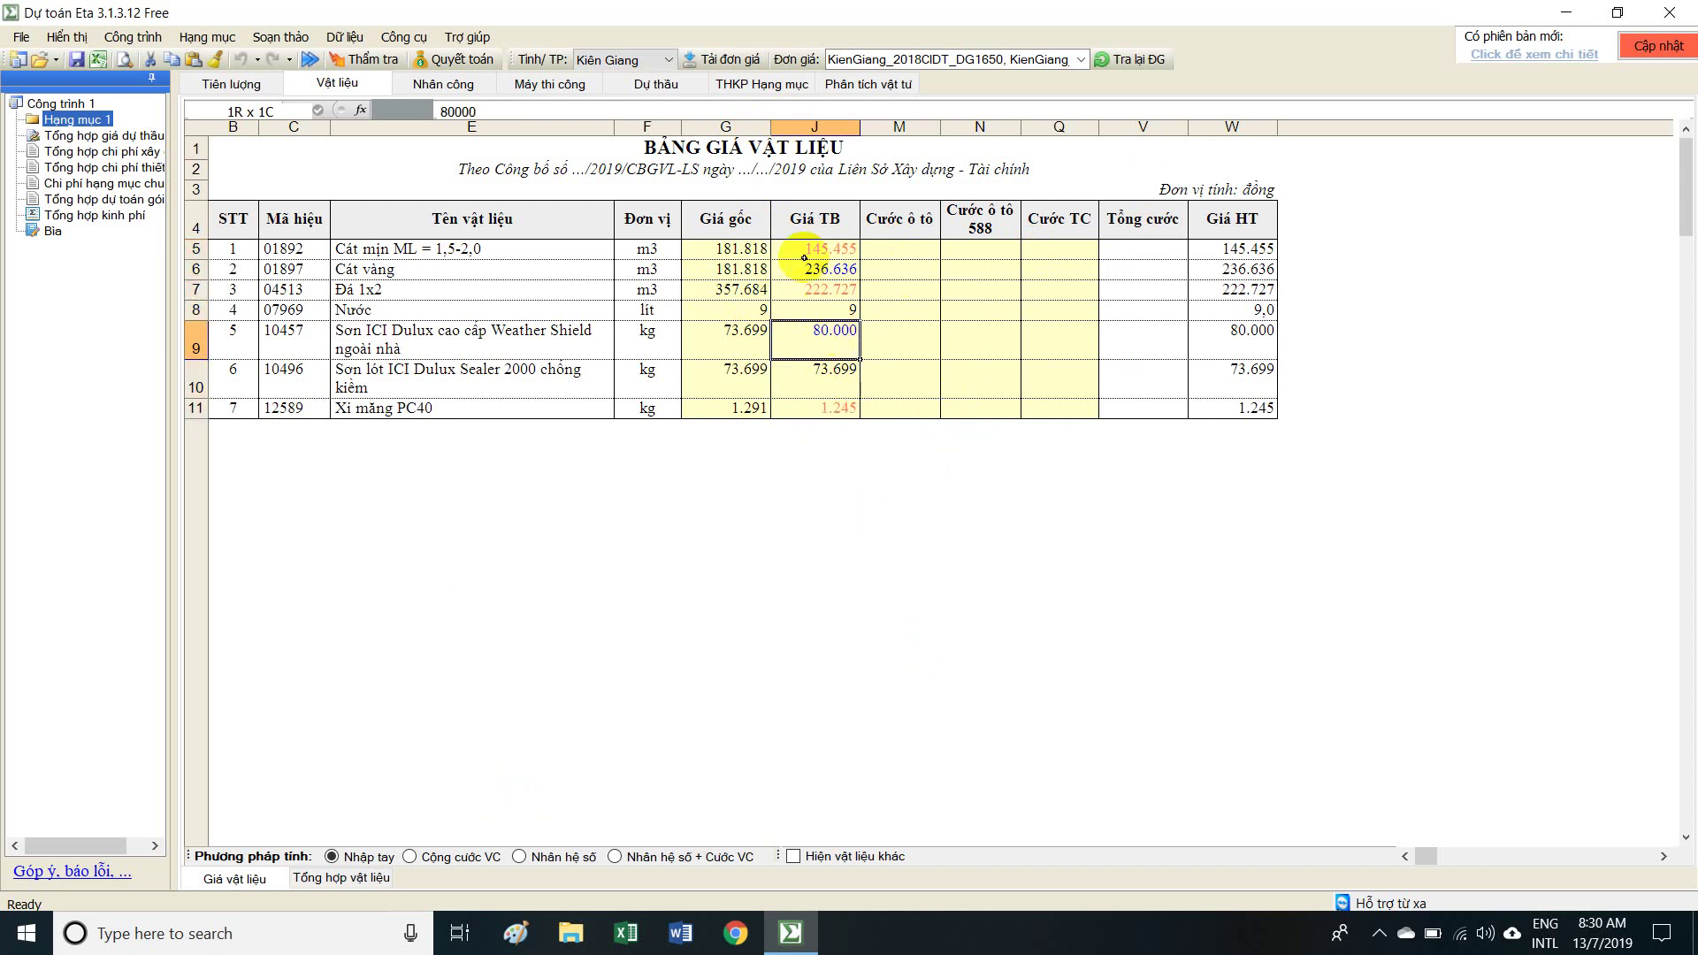
drag(804, 258, 835, 403)
click(367, 880)
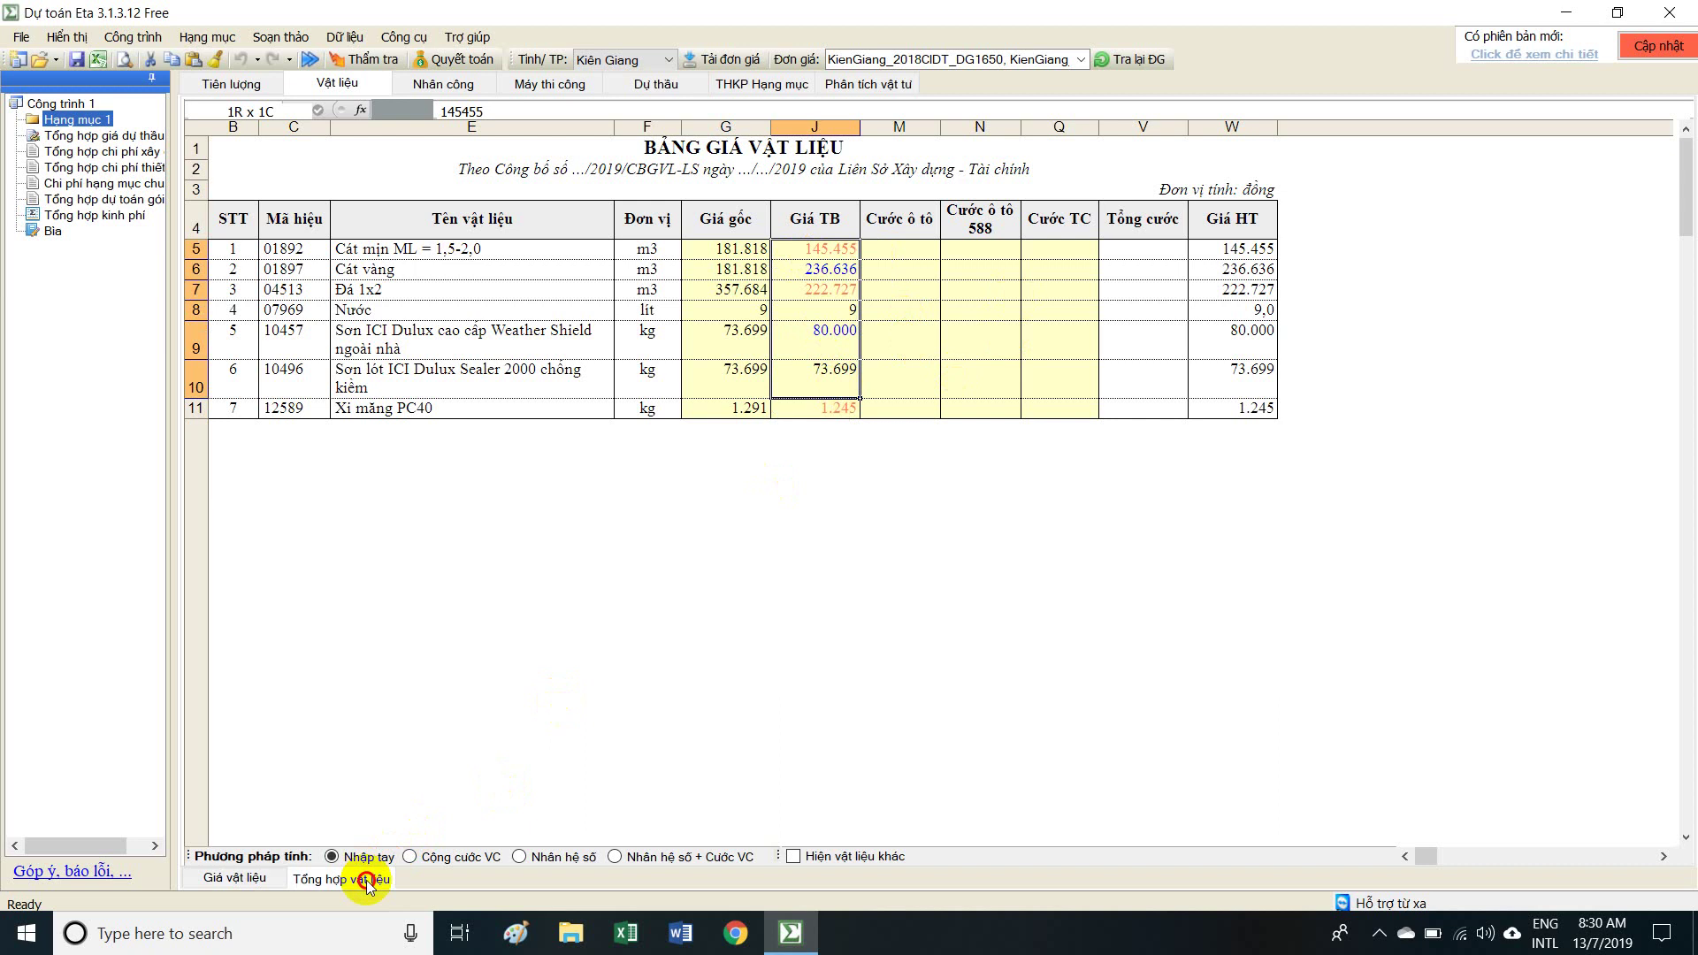
drag(754, 246, 758, 398)
drag(852, 245, 856, 349)
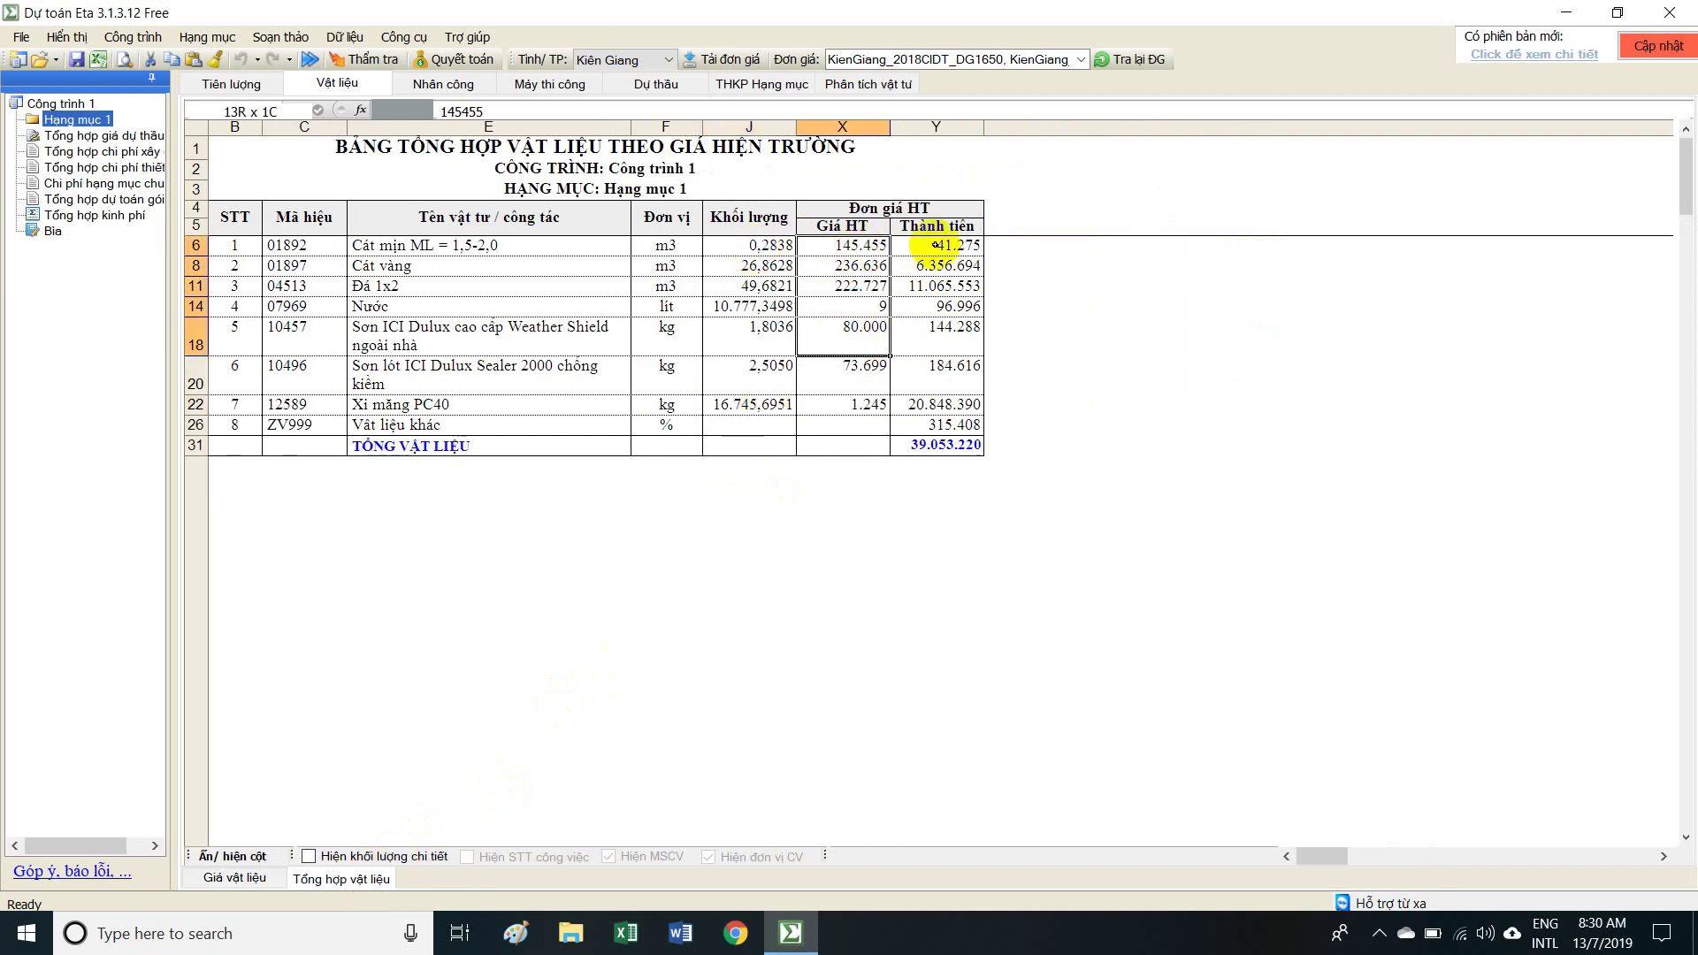
drag(935, 245, 939, 449)
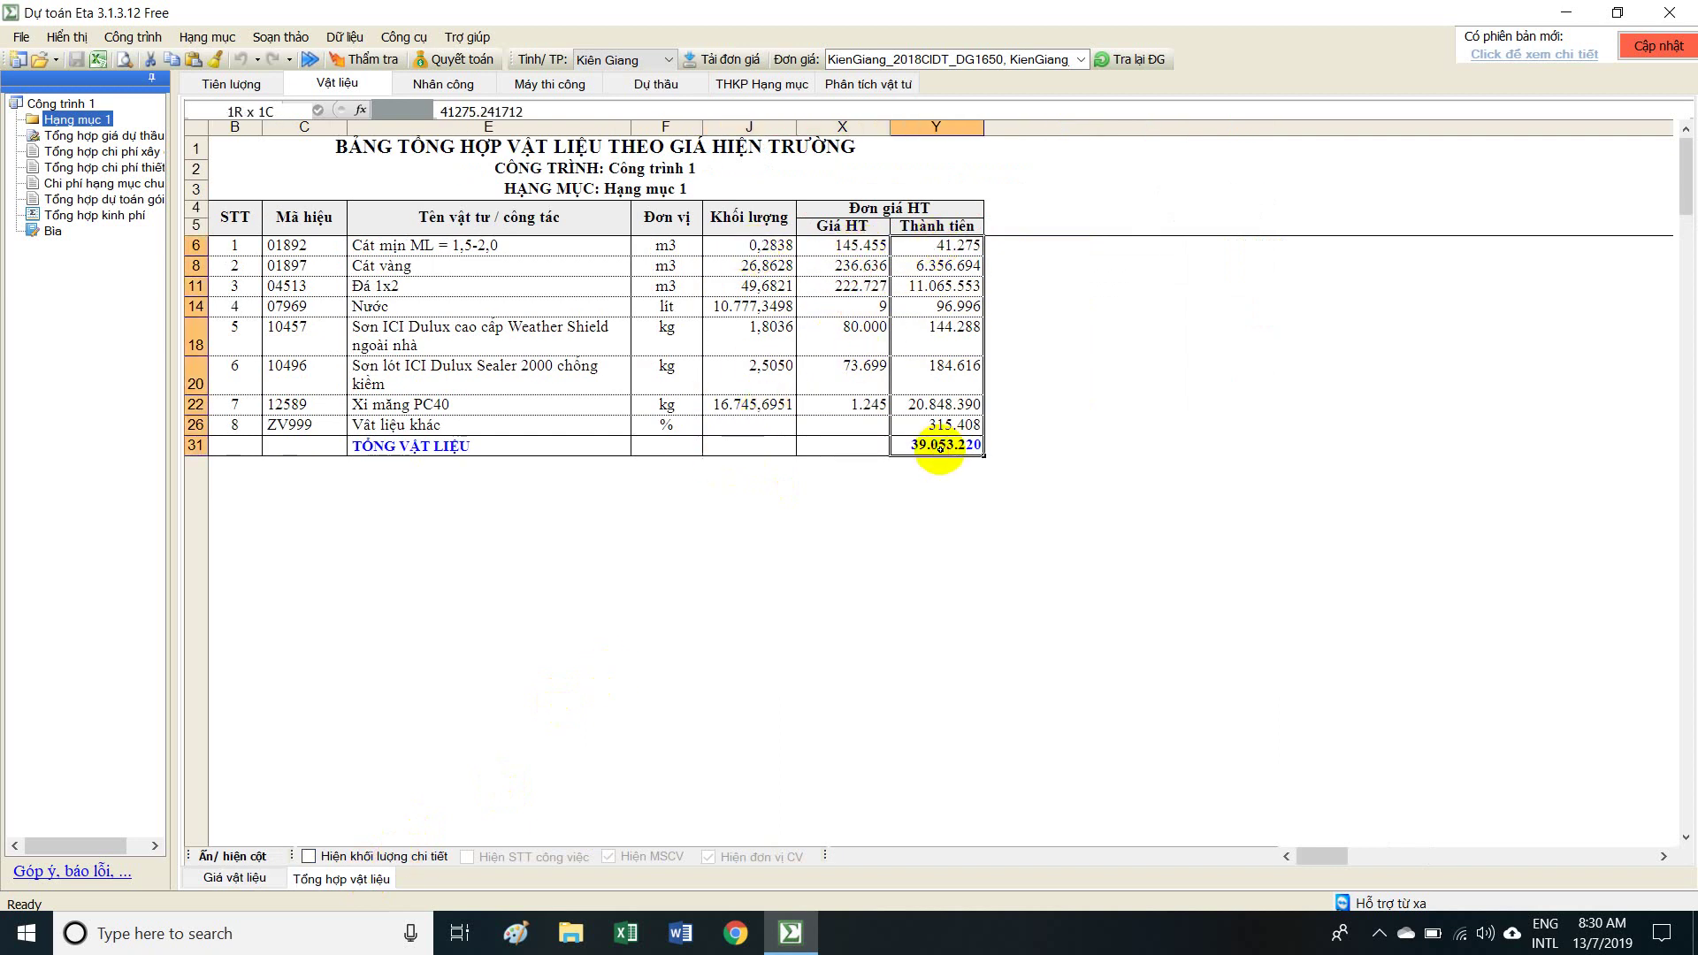
Switch the material price calculation method to Cộng cước VC and open the Cước ô tô transport sheet.
click(235, 878)
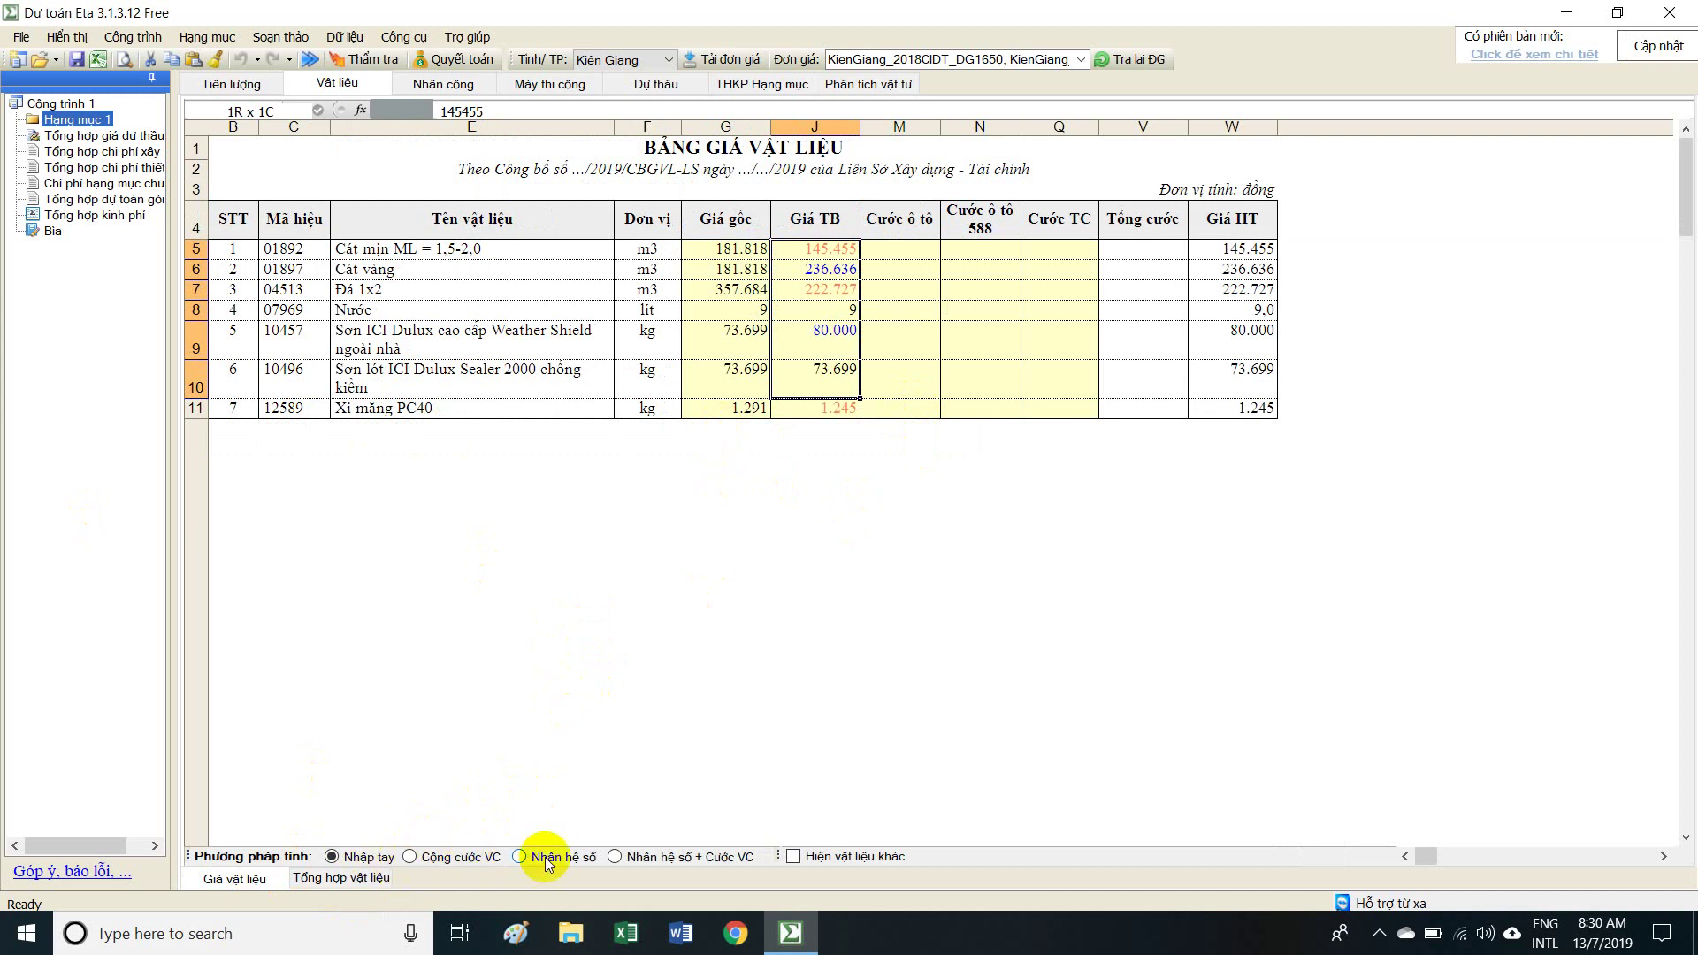
click(410, 856)
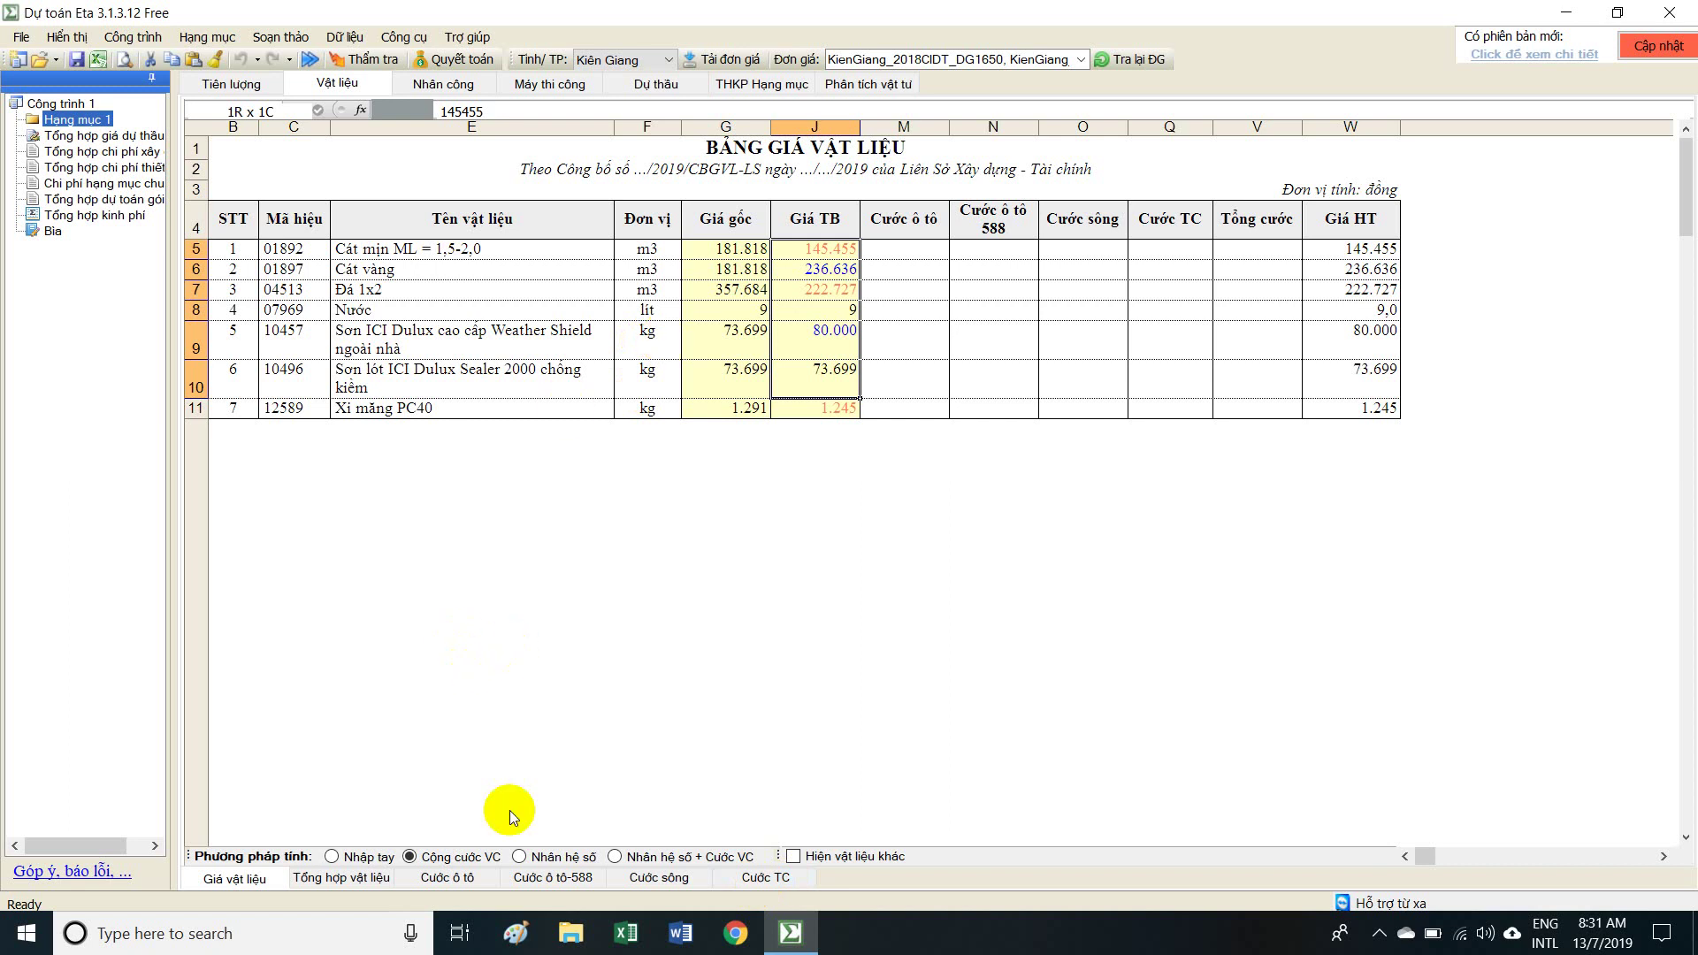
click(818, 295)
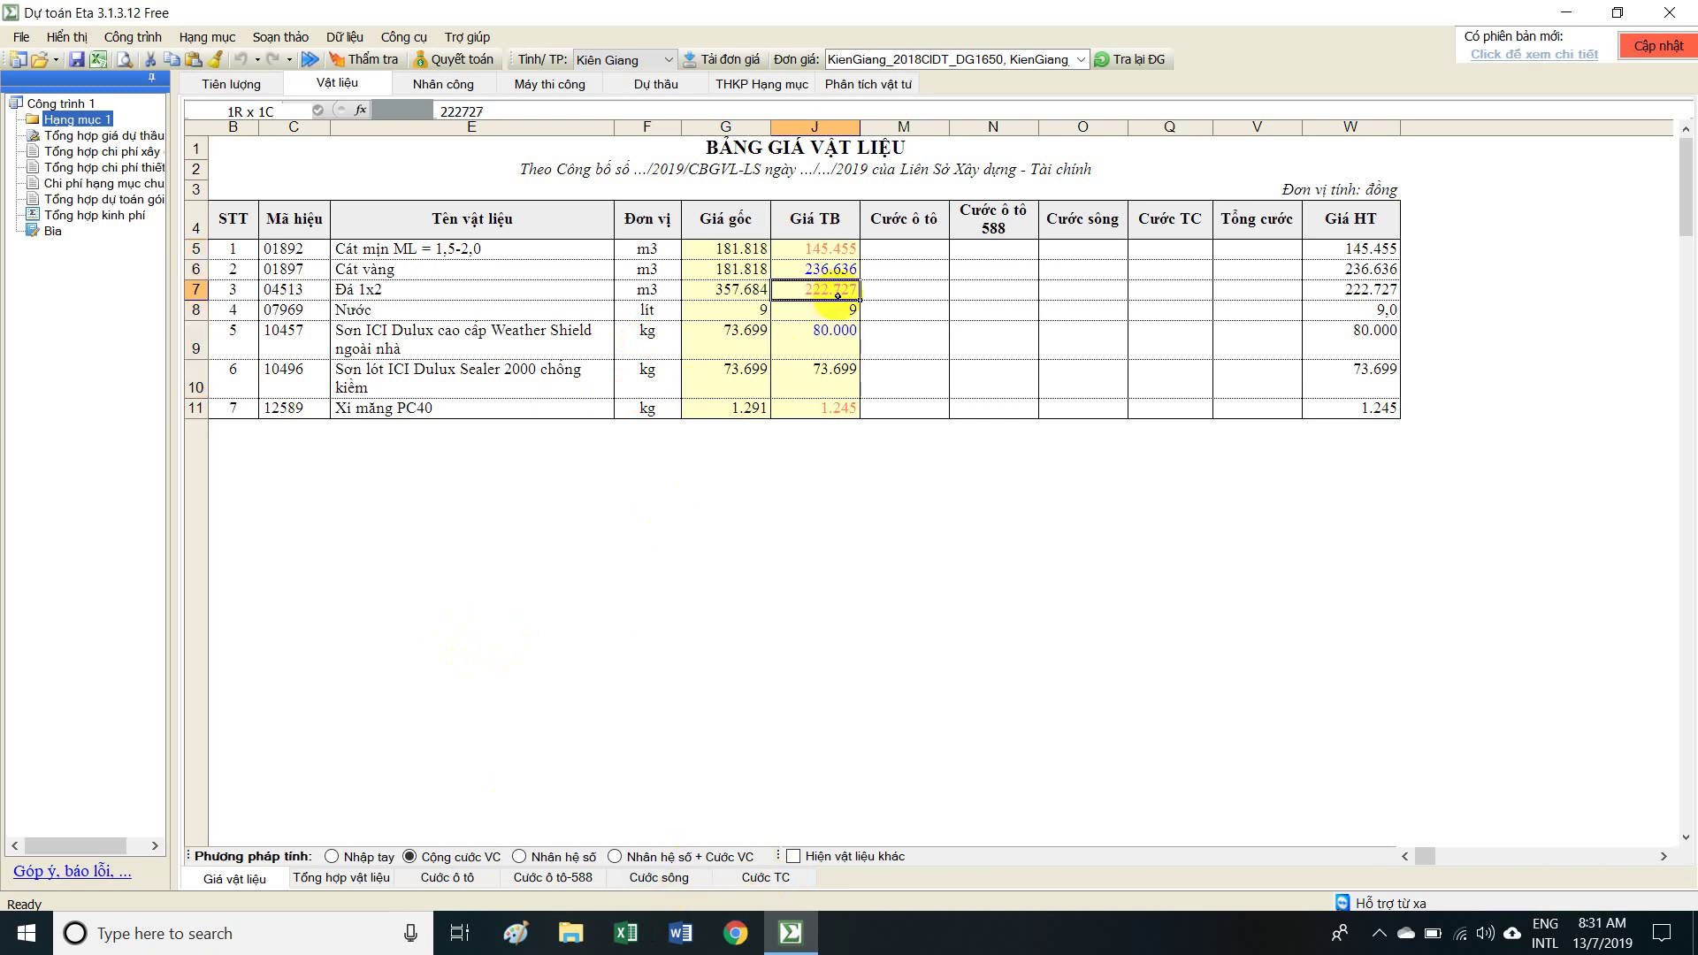
click(465, 880)
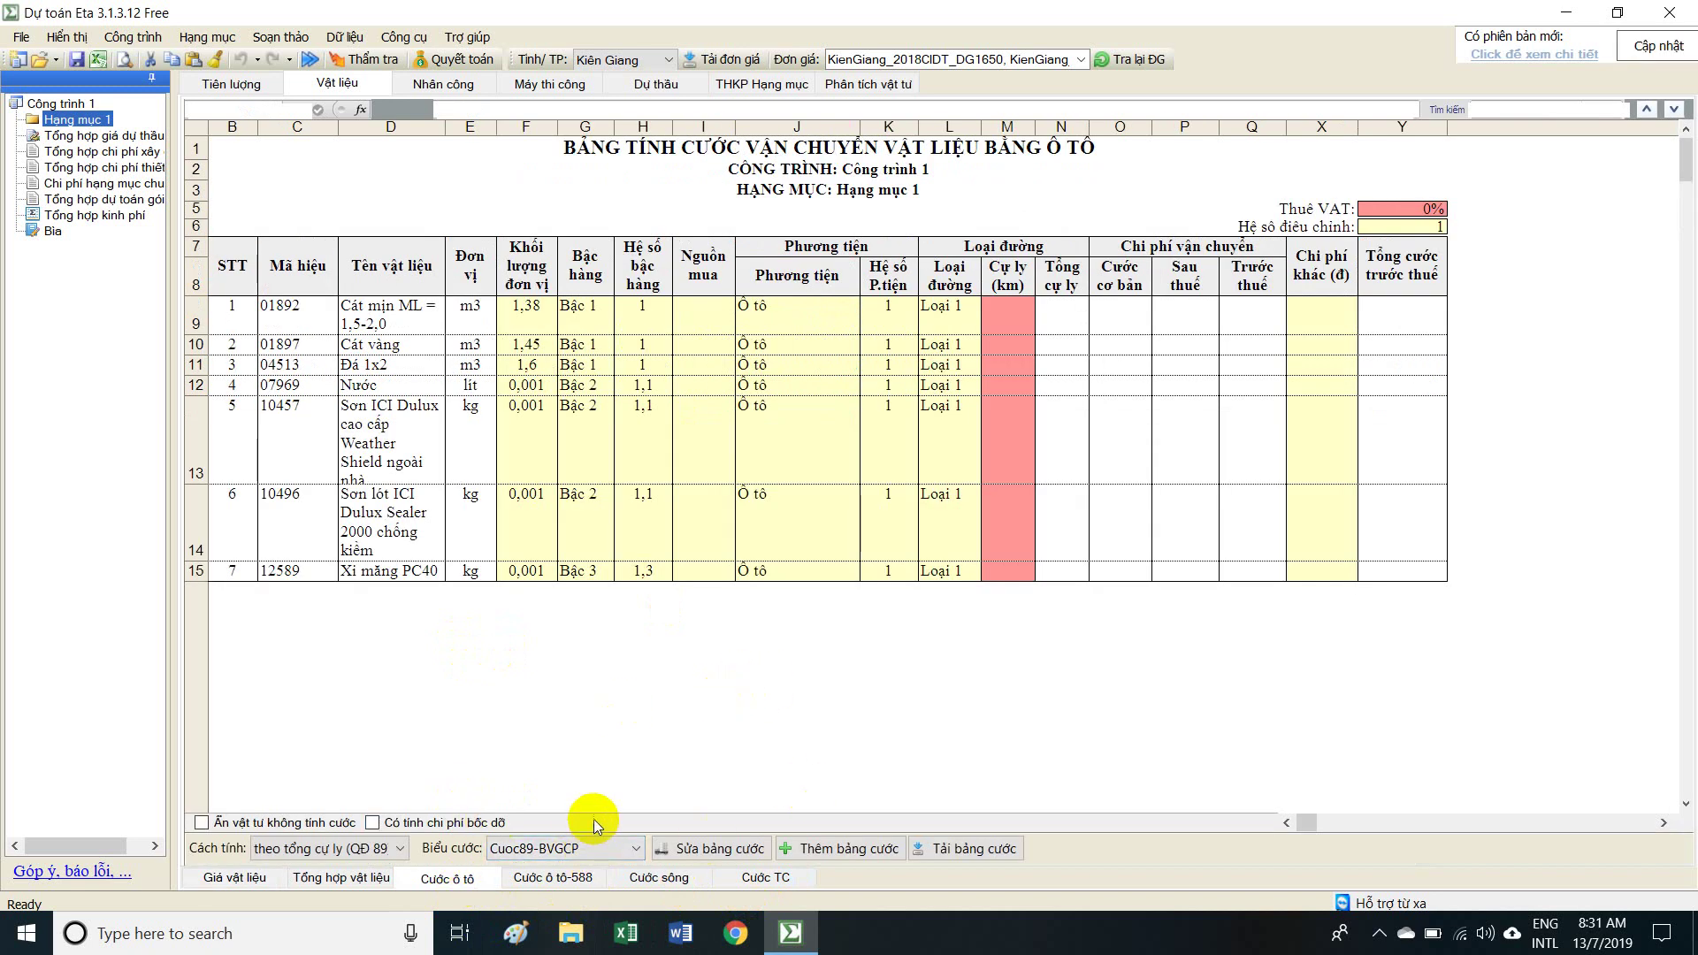
Check the available Biểu cước tariffs and download the Kiên Giang transport tariff file KienGiang_QD24_2015.CVC.
click(625, 856)
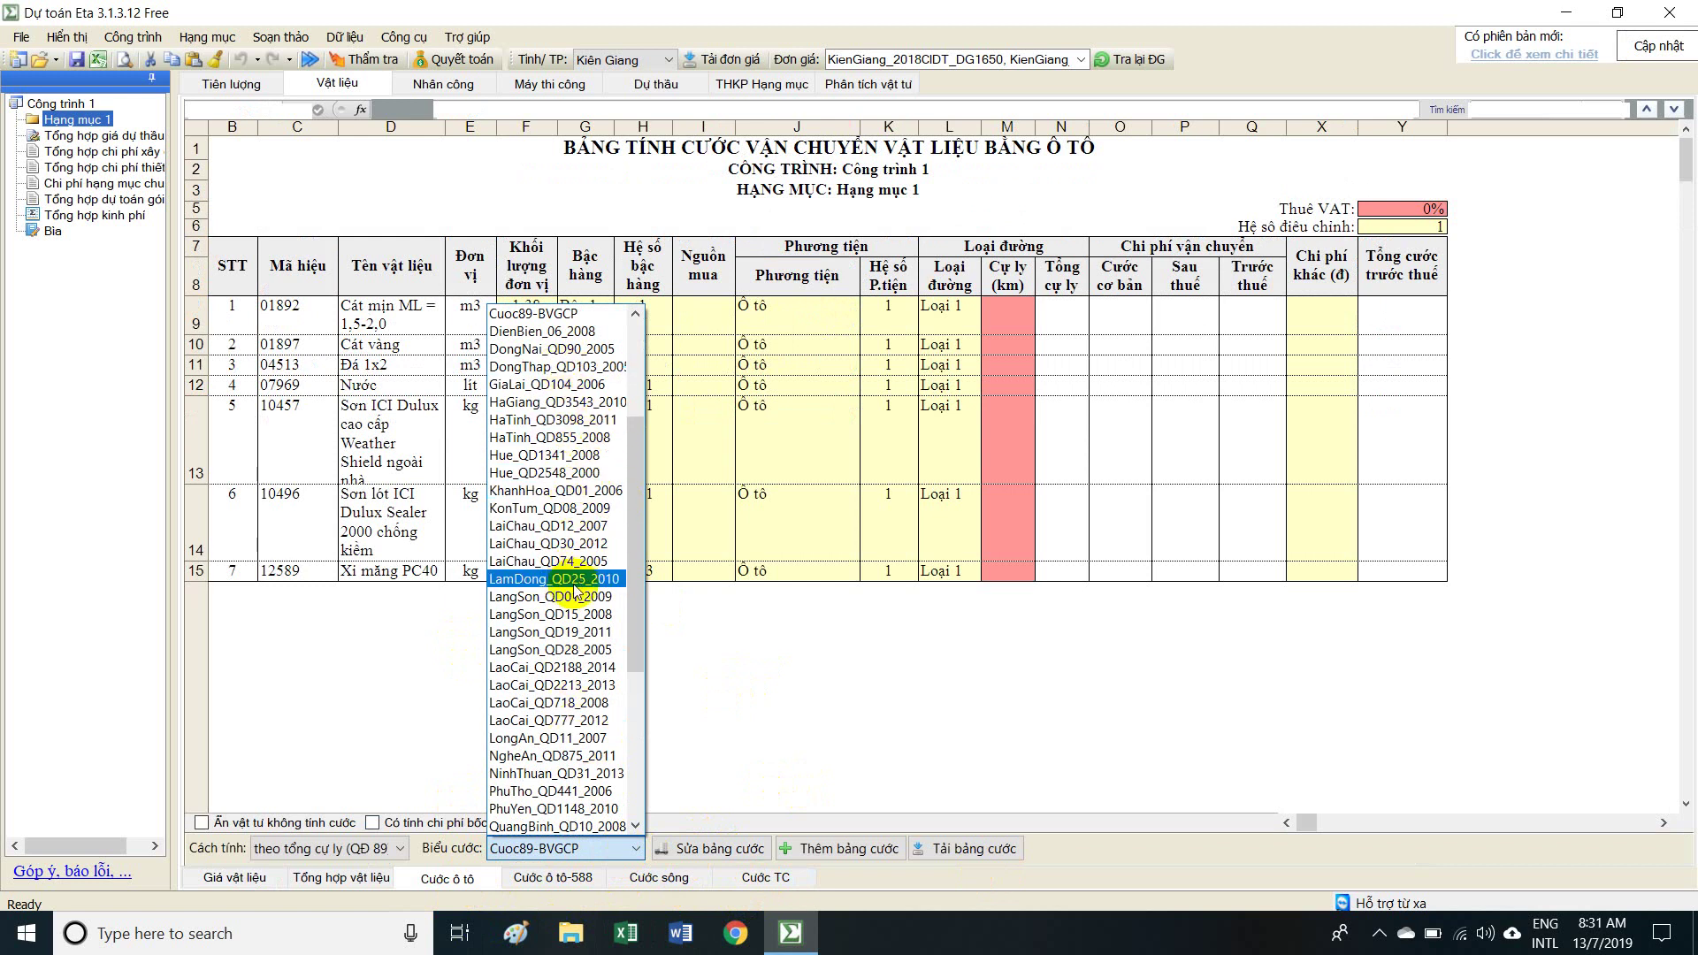
click(769, 693)
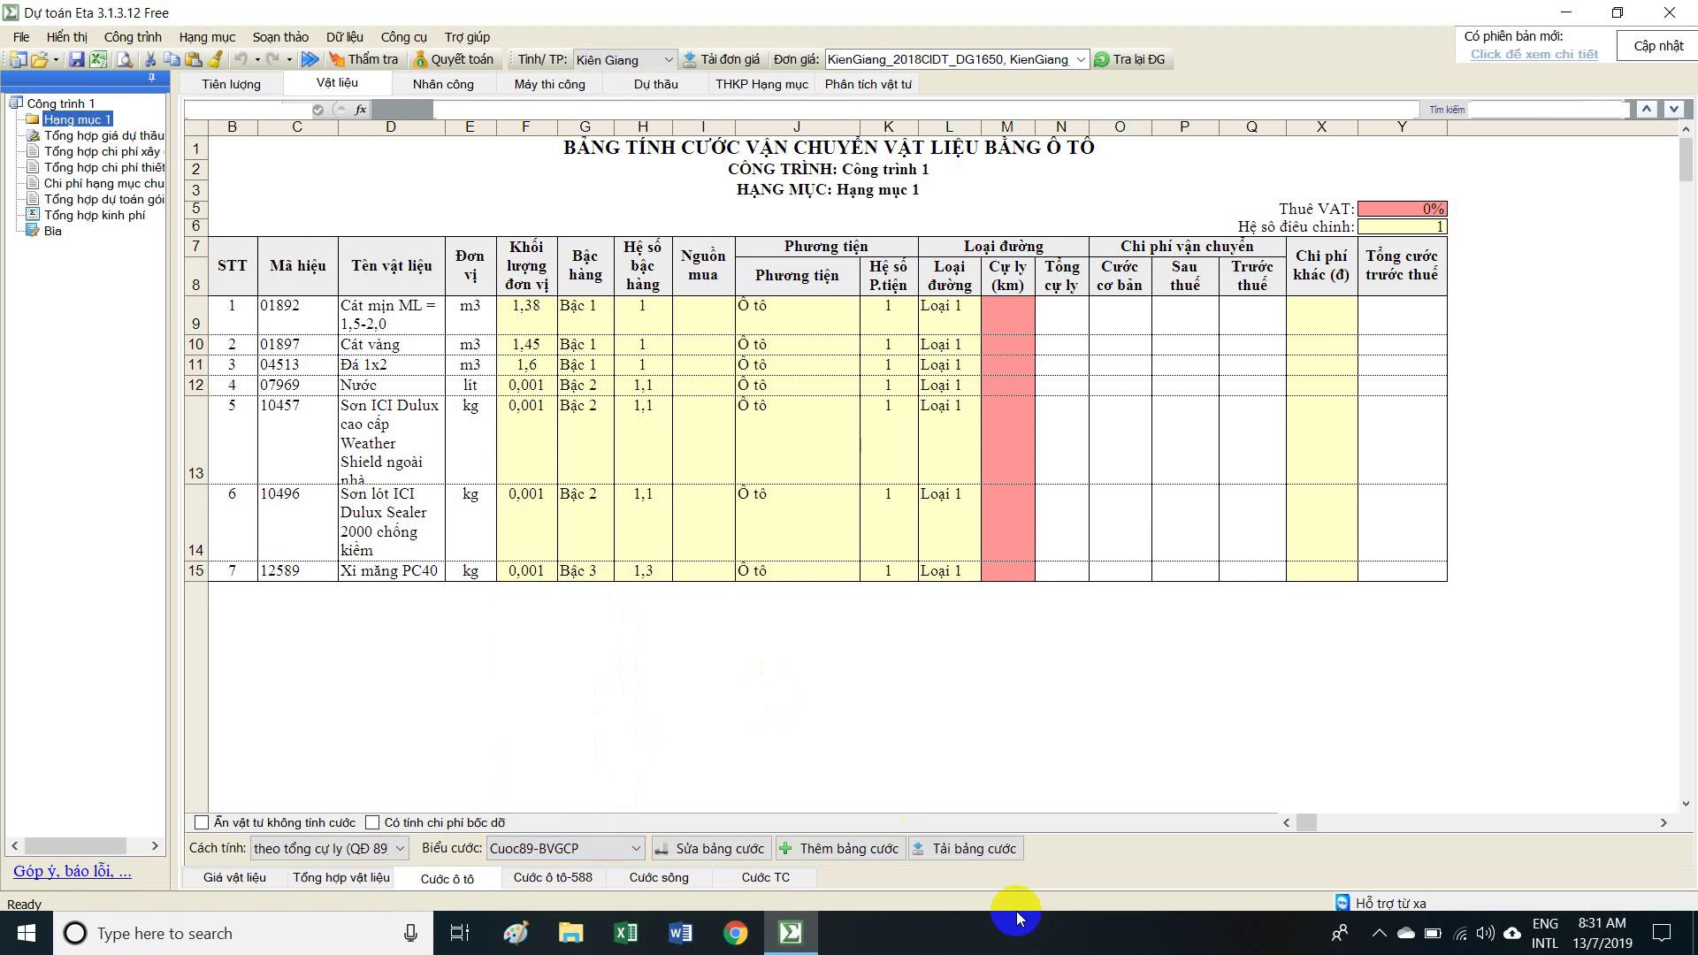
click(965, 851)
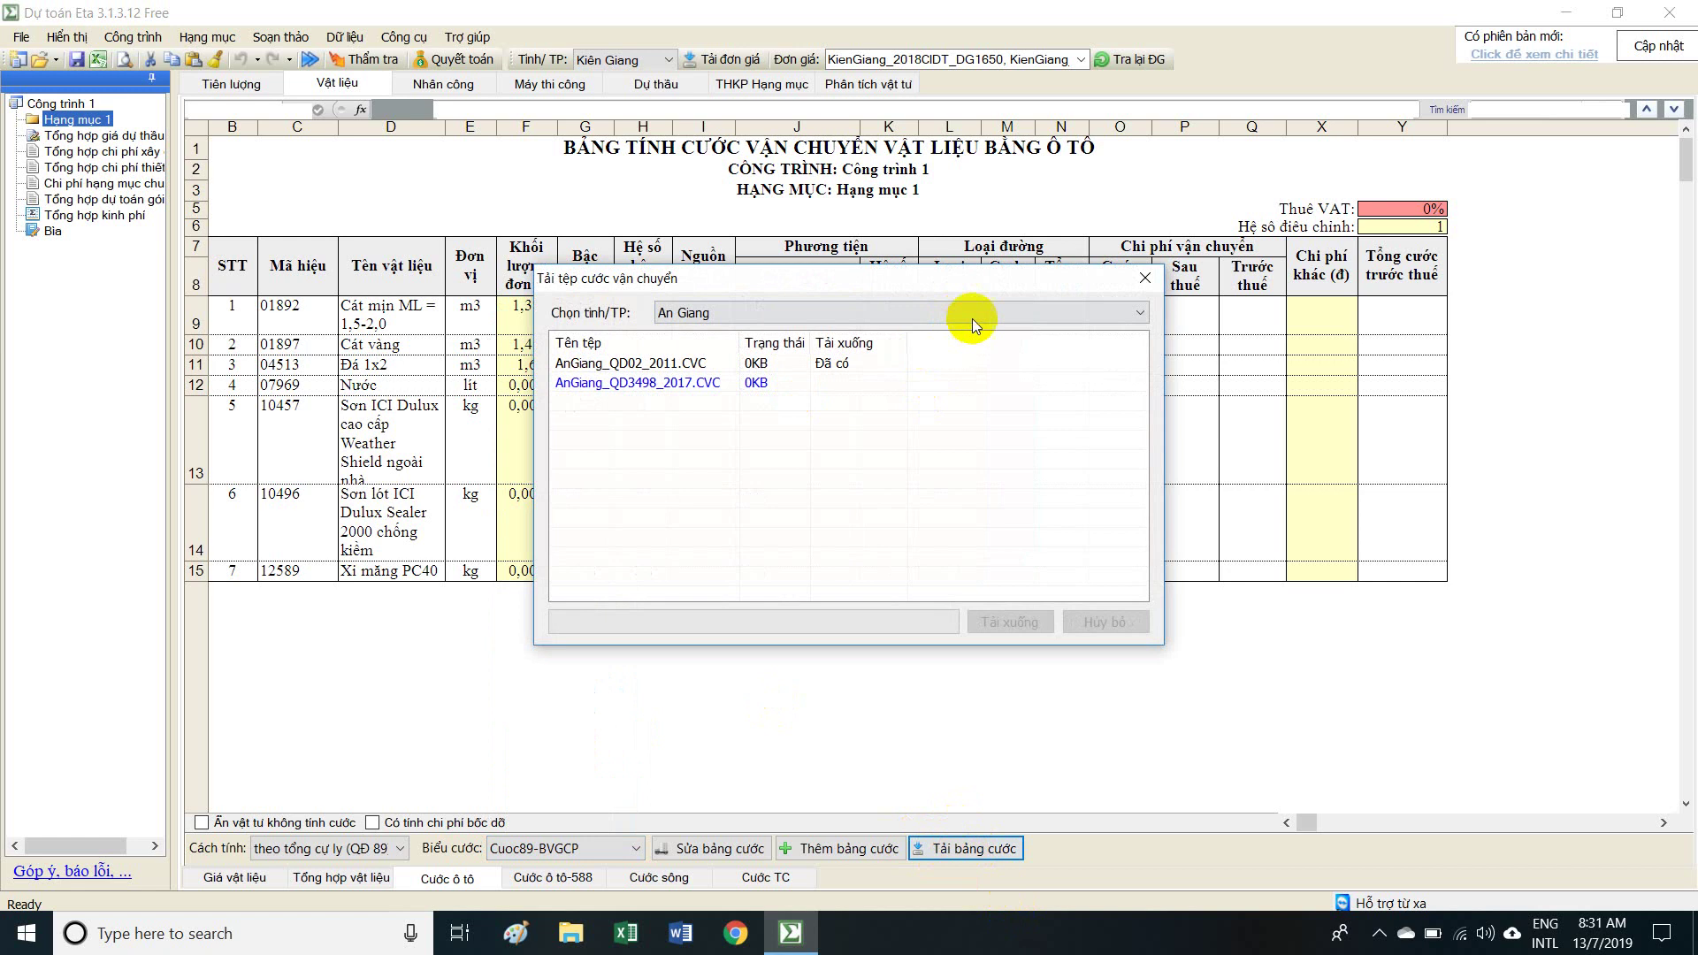
click(1044, 307)
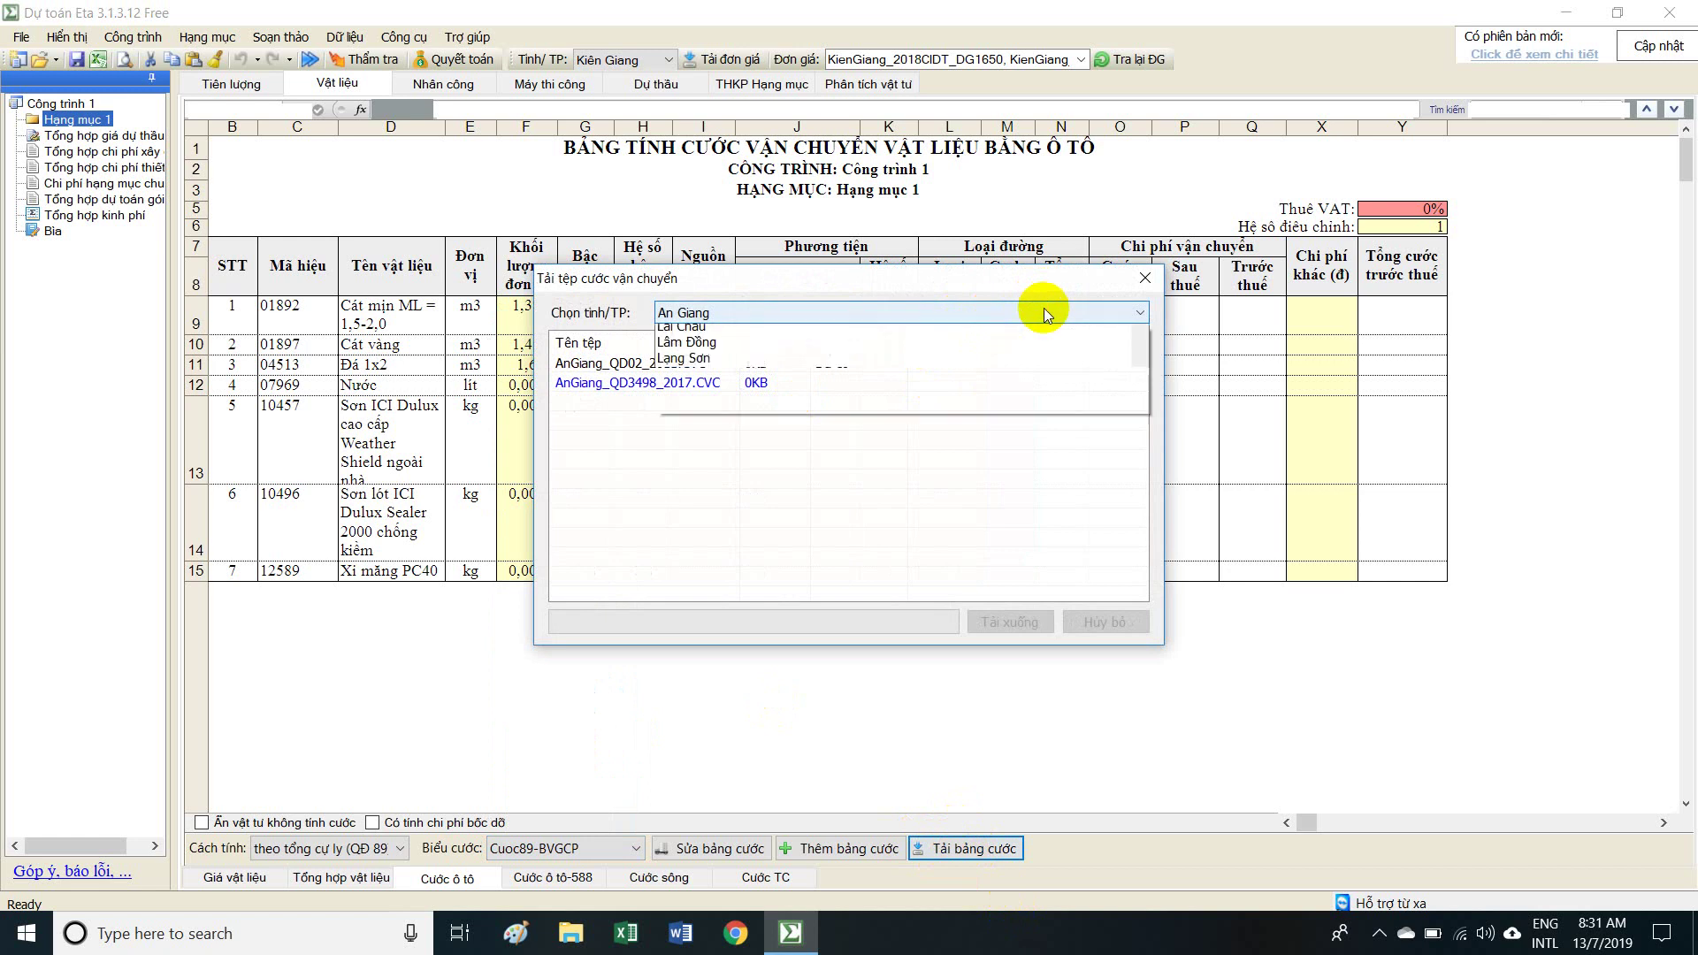
click(1043, 308)
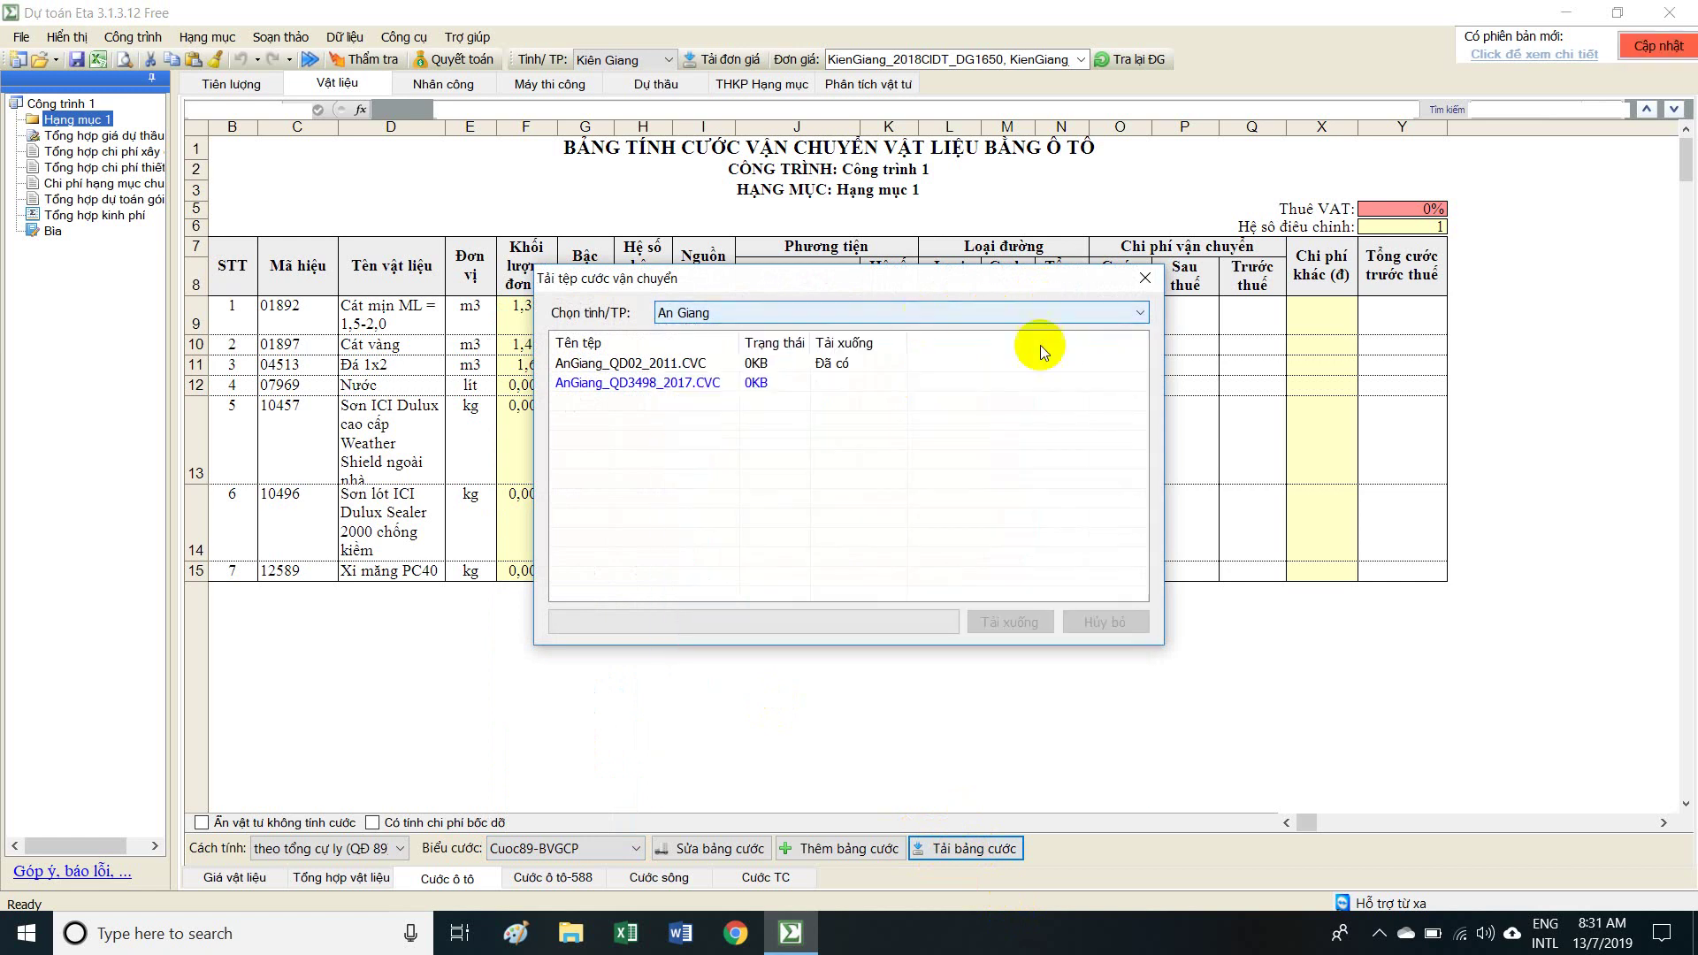
click(1074, 310)
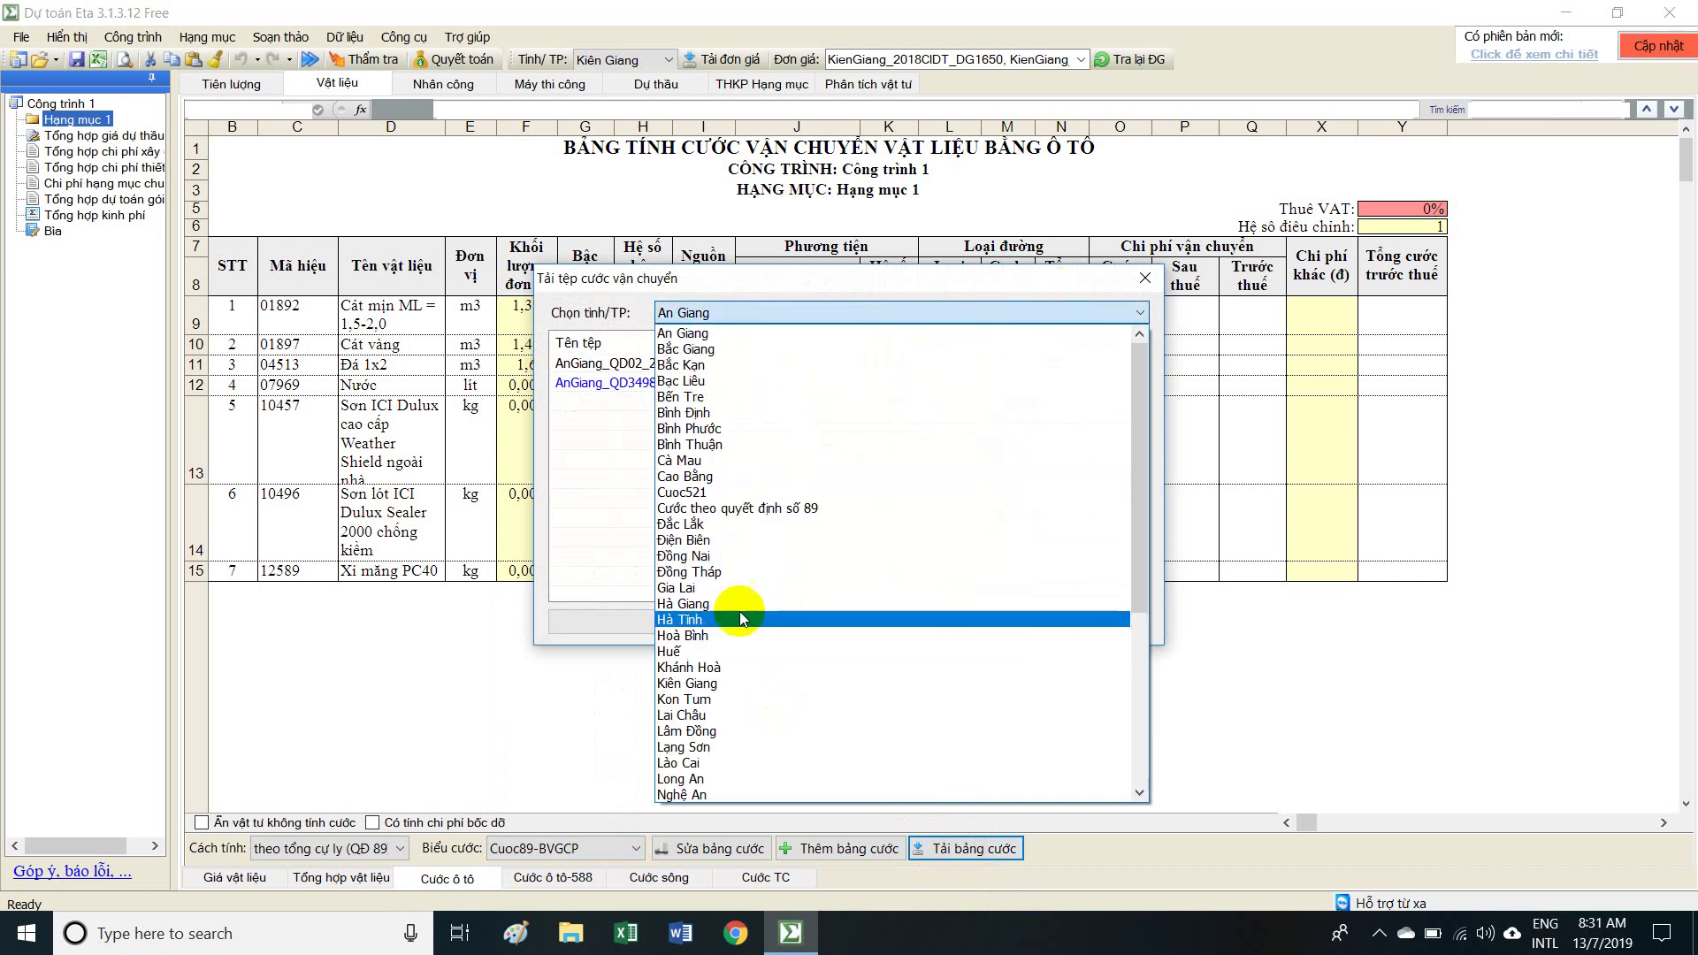
click(700, 682)
click(669, 376)
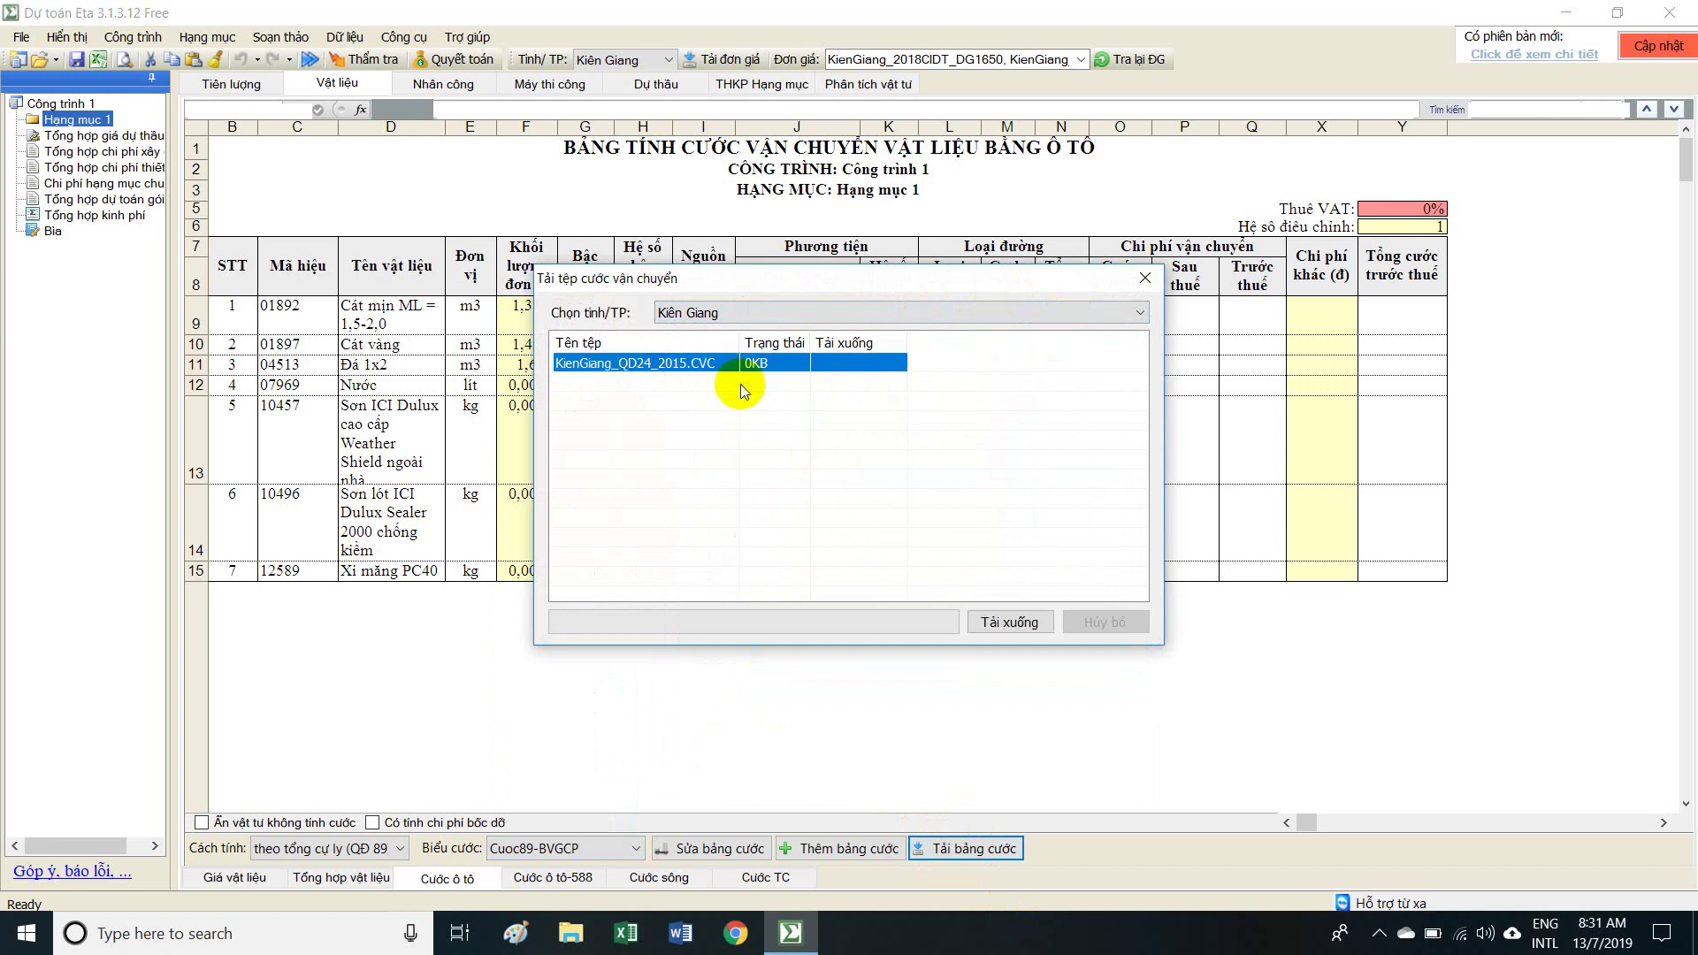
click(699, 379)
click(666, 369)
click(1022, 623)
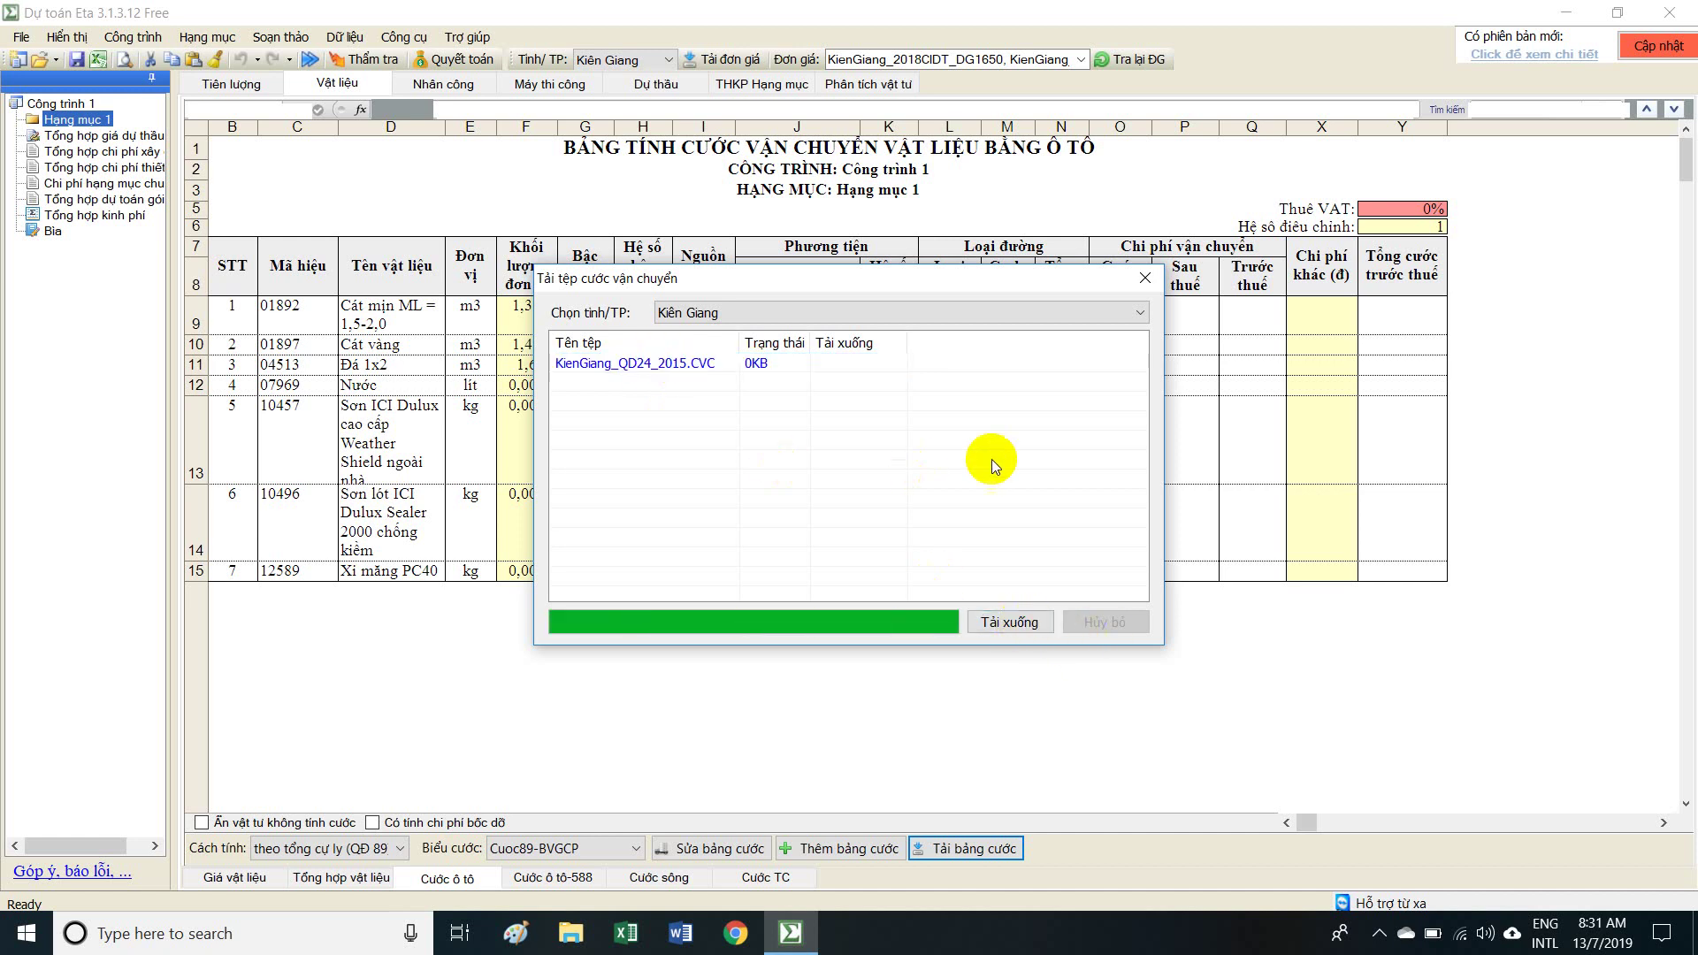
click(1144, 278)
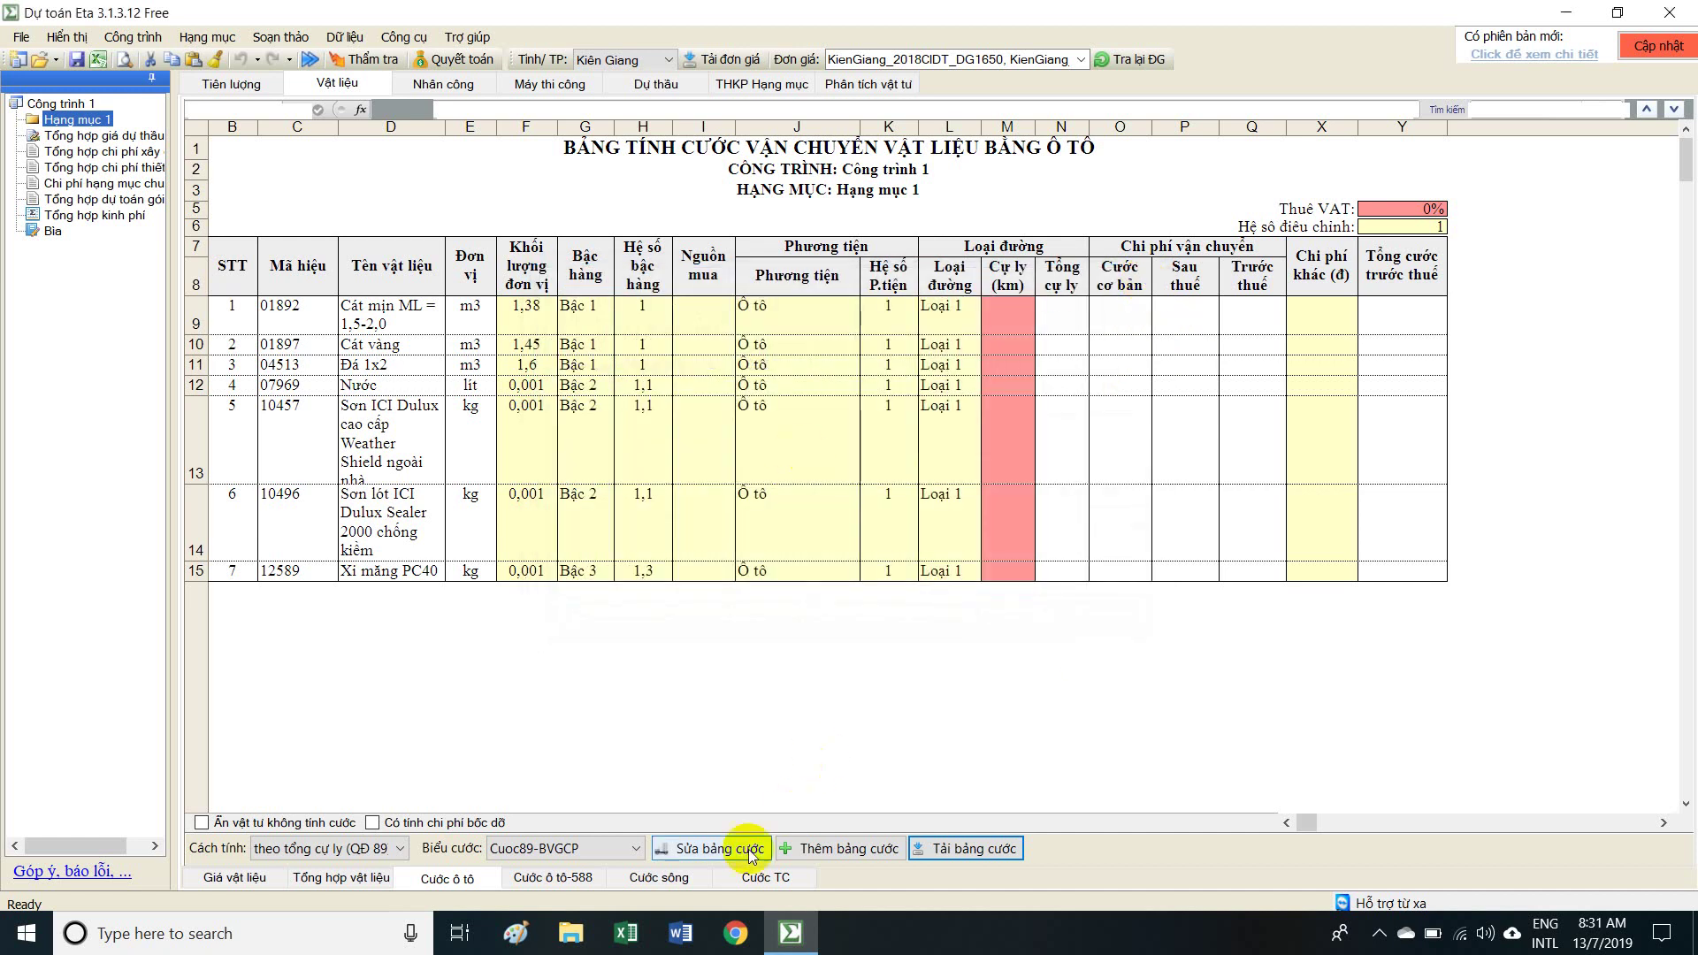
Set the truck transport tariff to KienGiang_QD24_2015 and select the Nguồn mua cells of all seven materials.
click(600, 847)
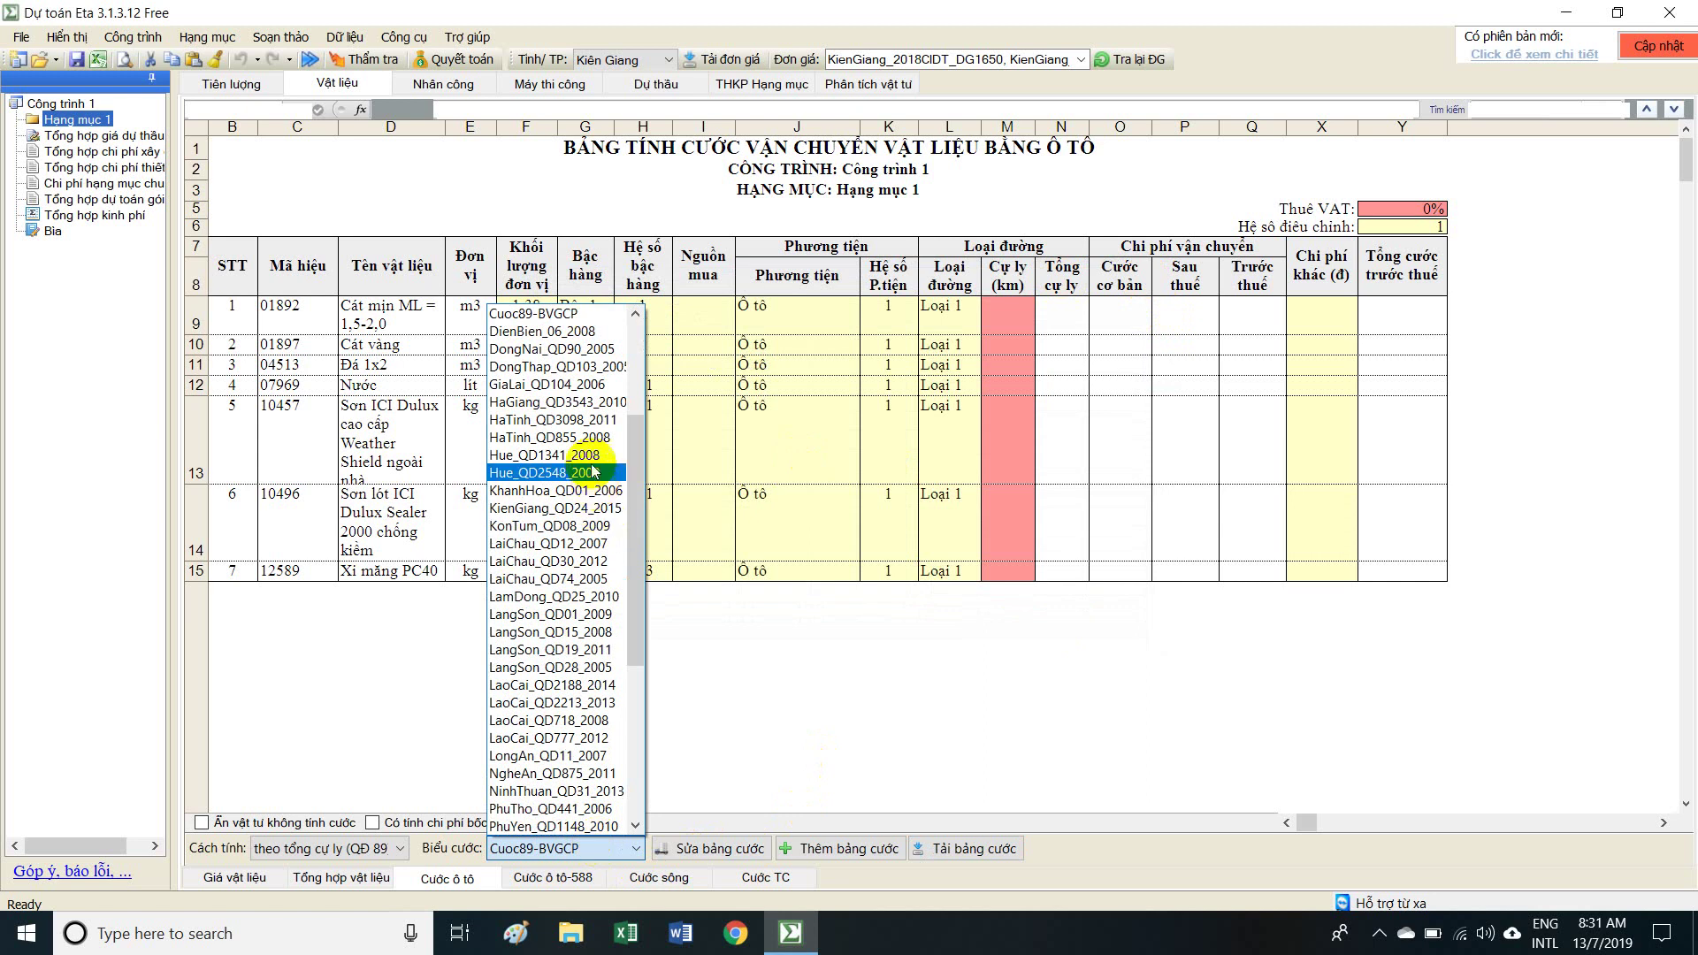
click(588, 511)
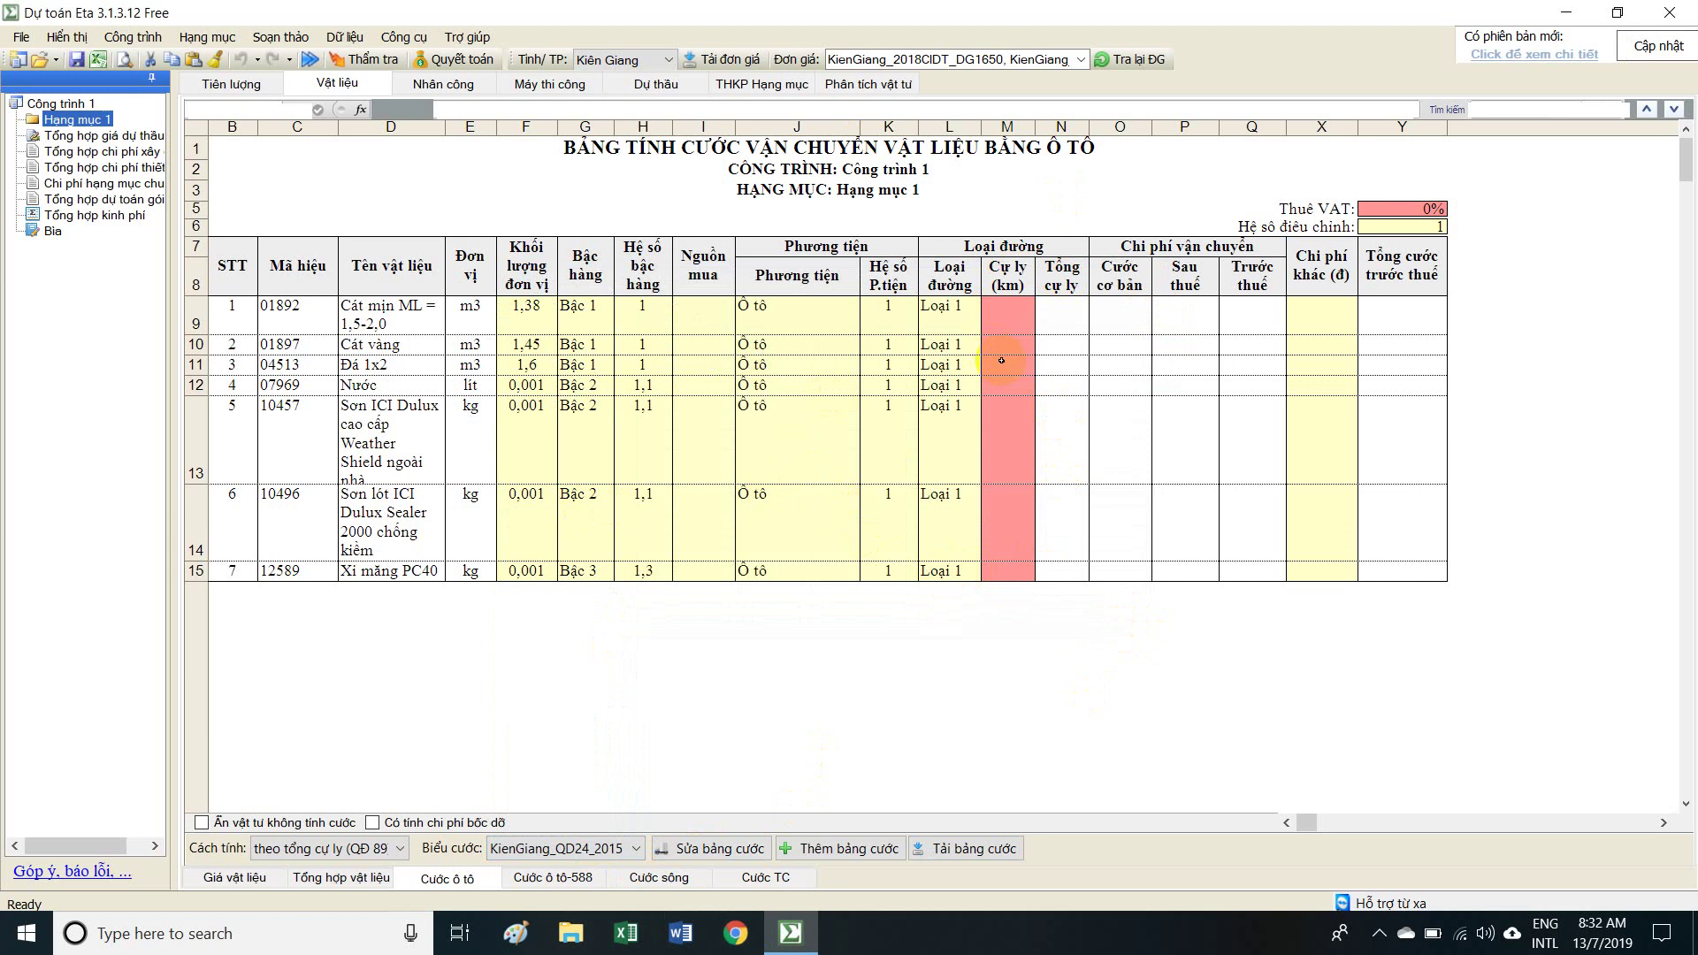
click(695, 319)
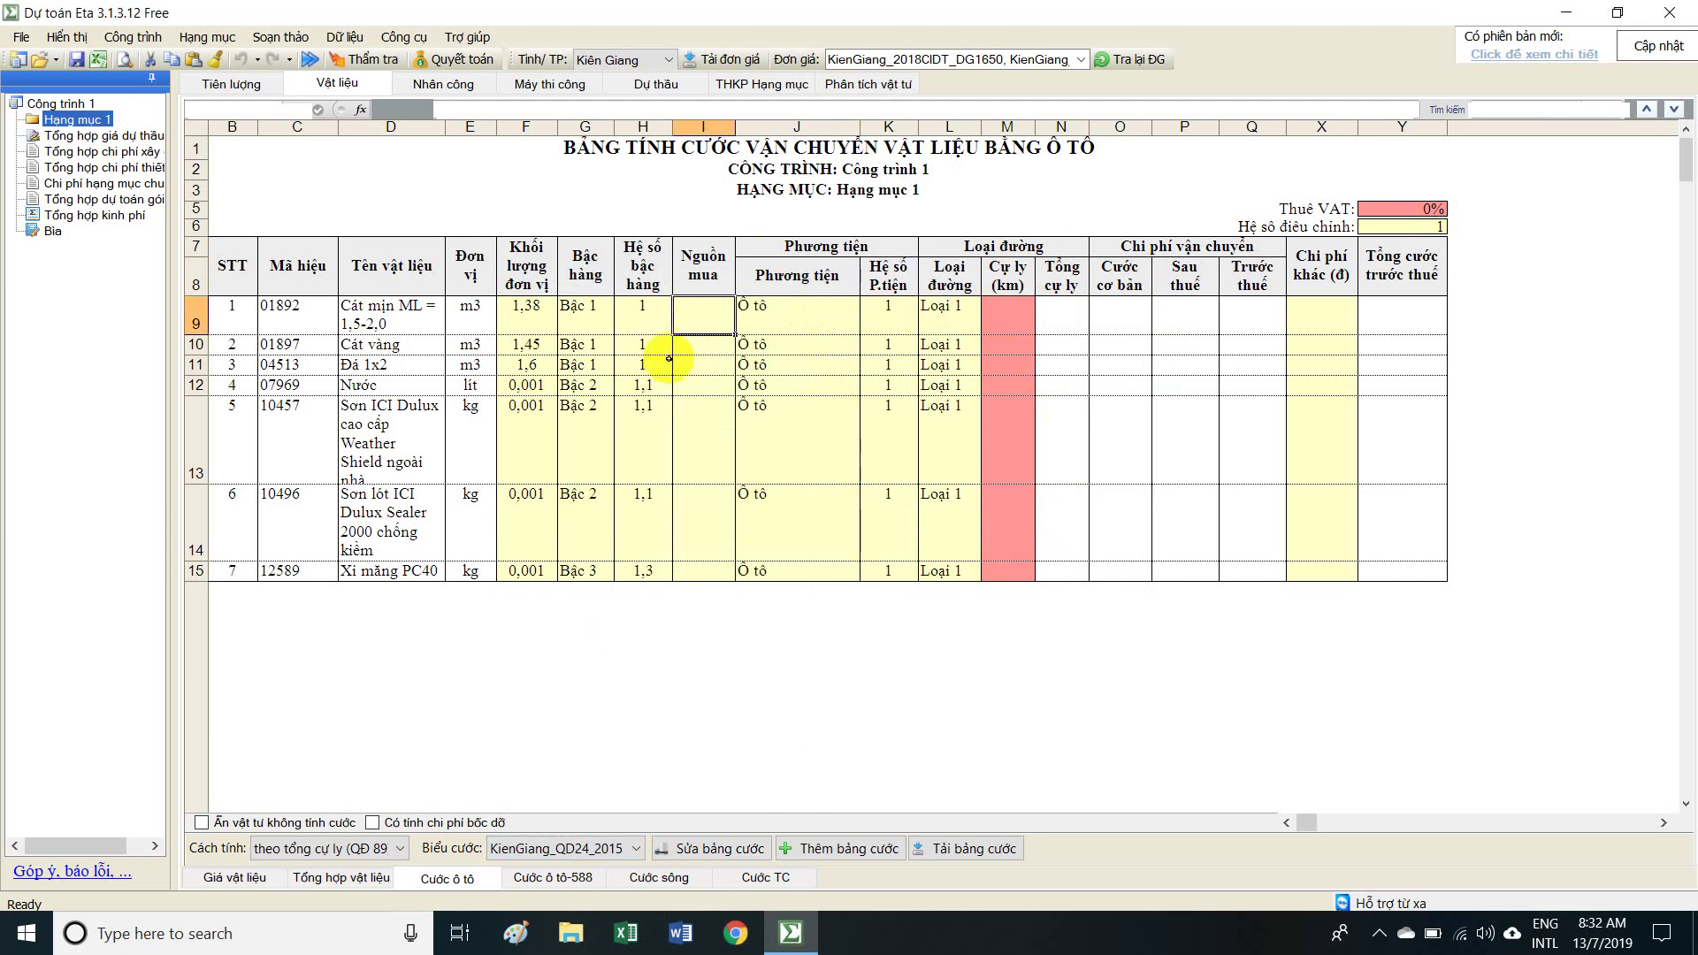
drag(702, 324, 727, 566)
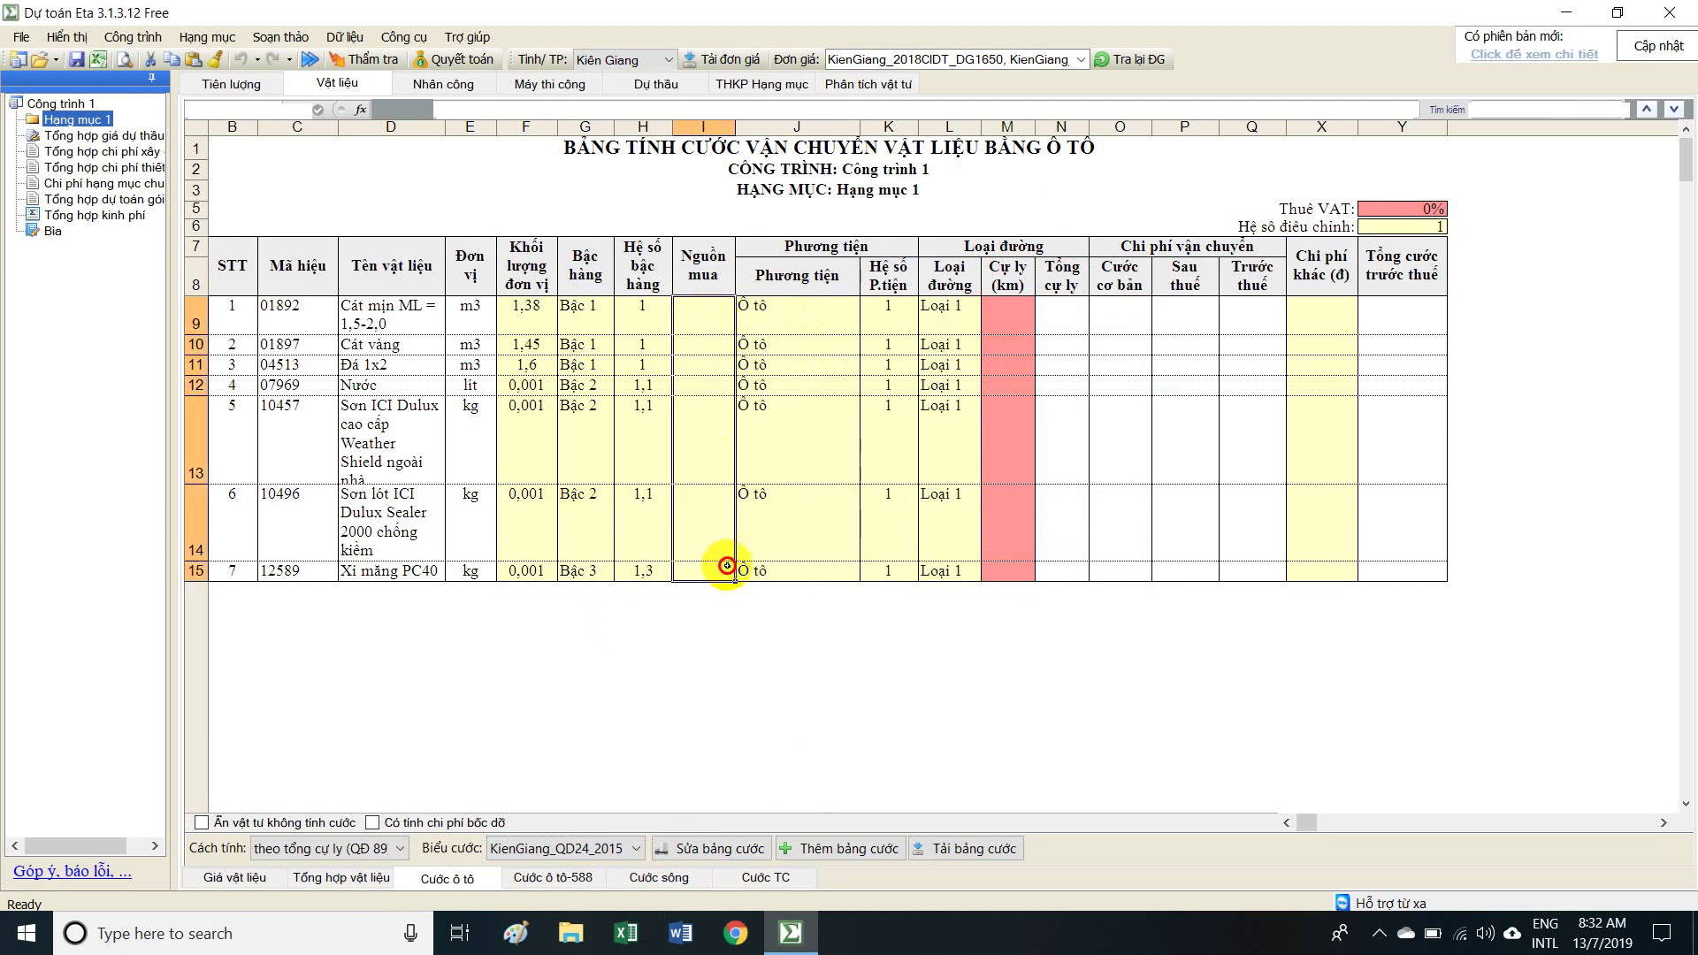
Set the transport of Cát mịn ML = 1,5-2,0 to vehicle Ô tô, road type Loại 2 and a distance of 14 km.
click(803, 315)
click(818, 309)
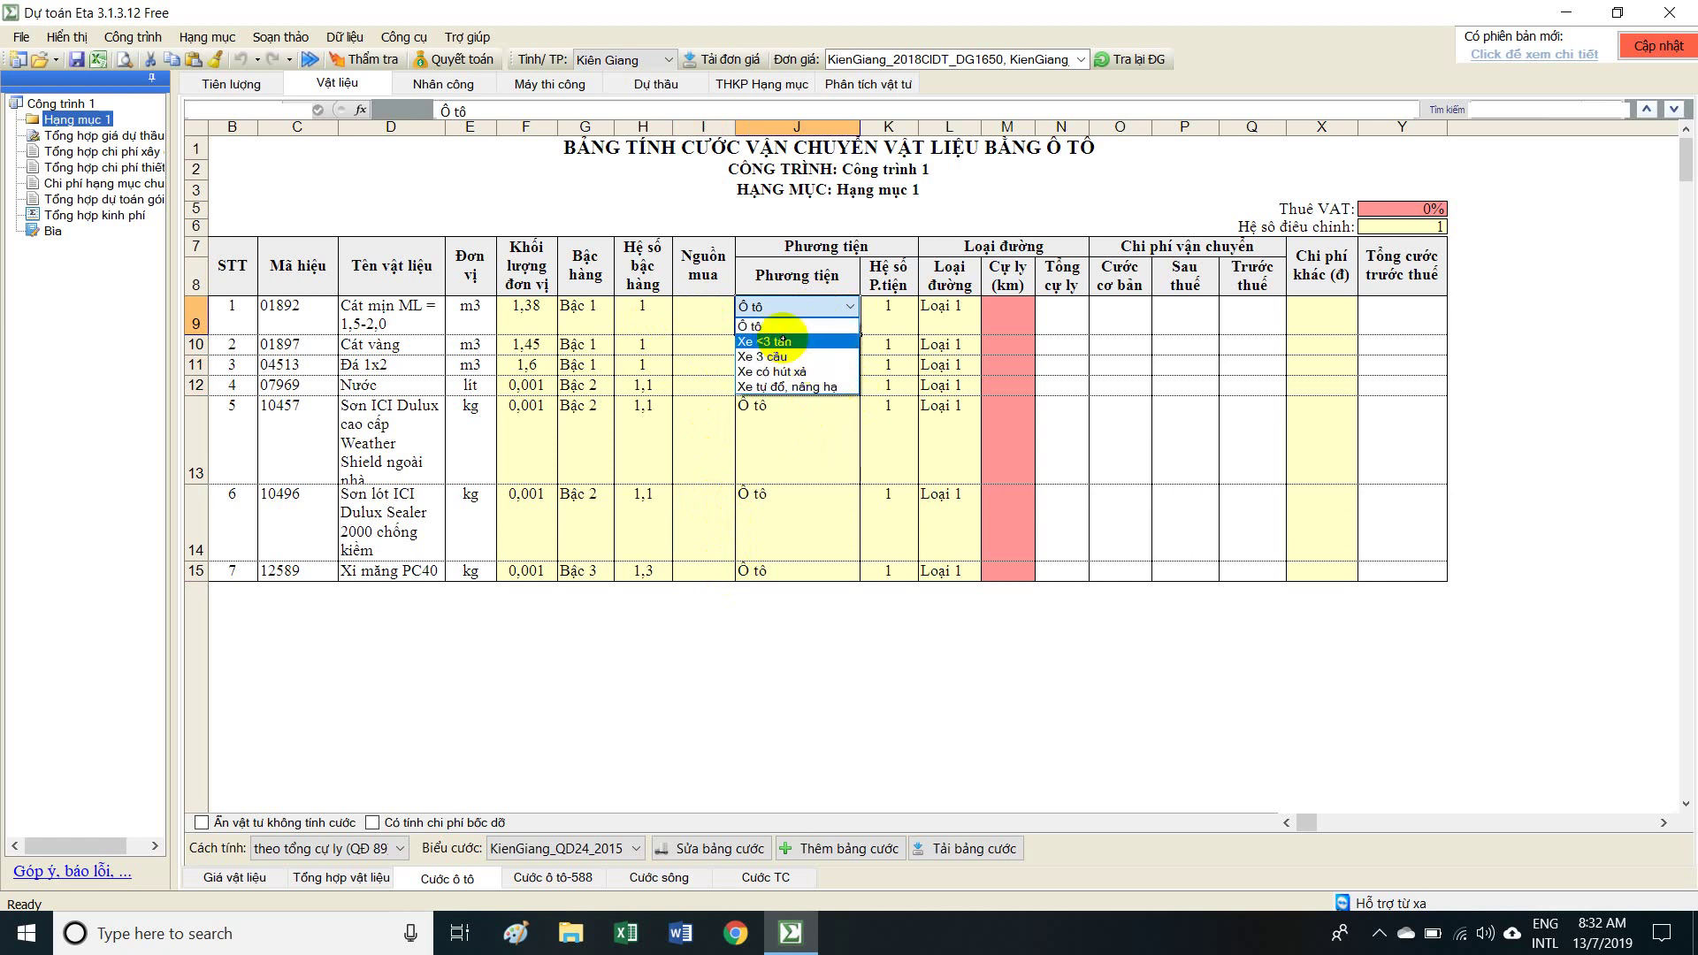
click(775, 328)
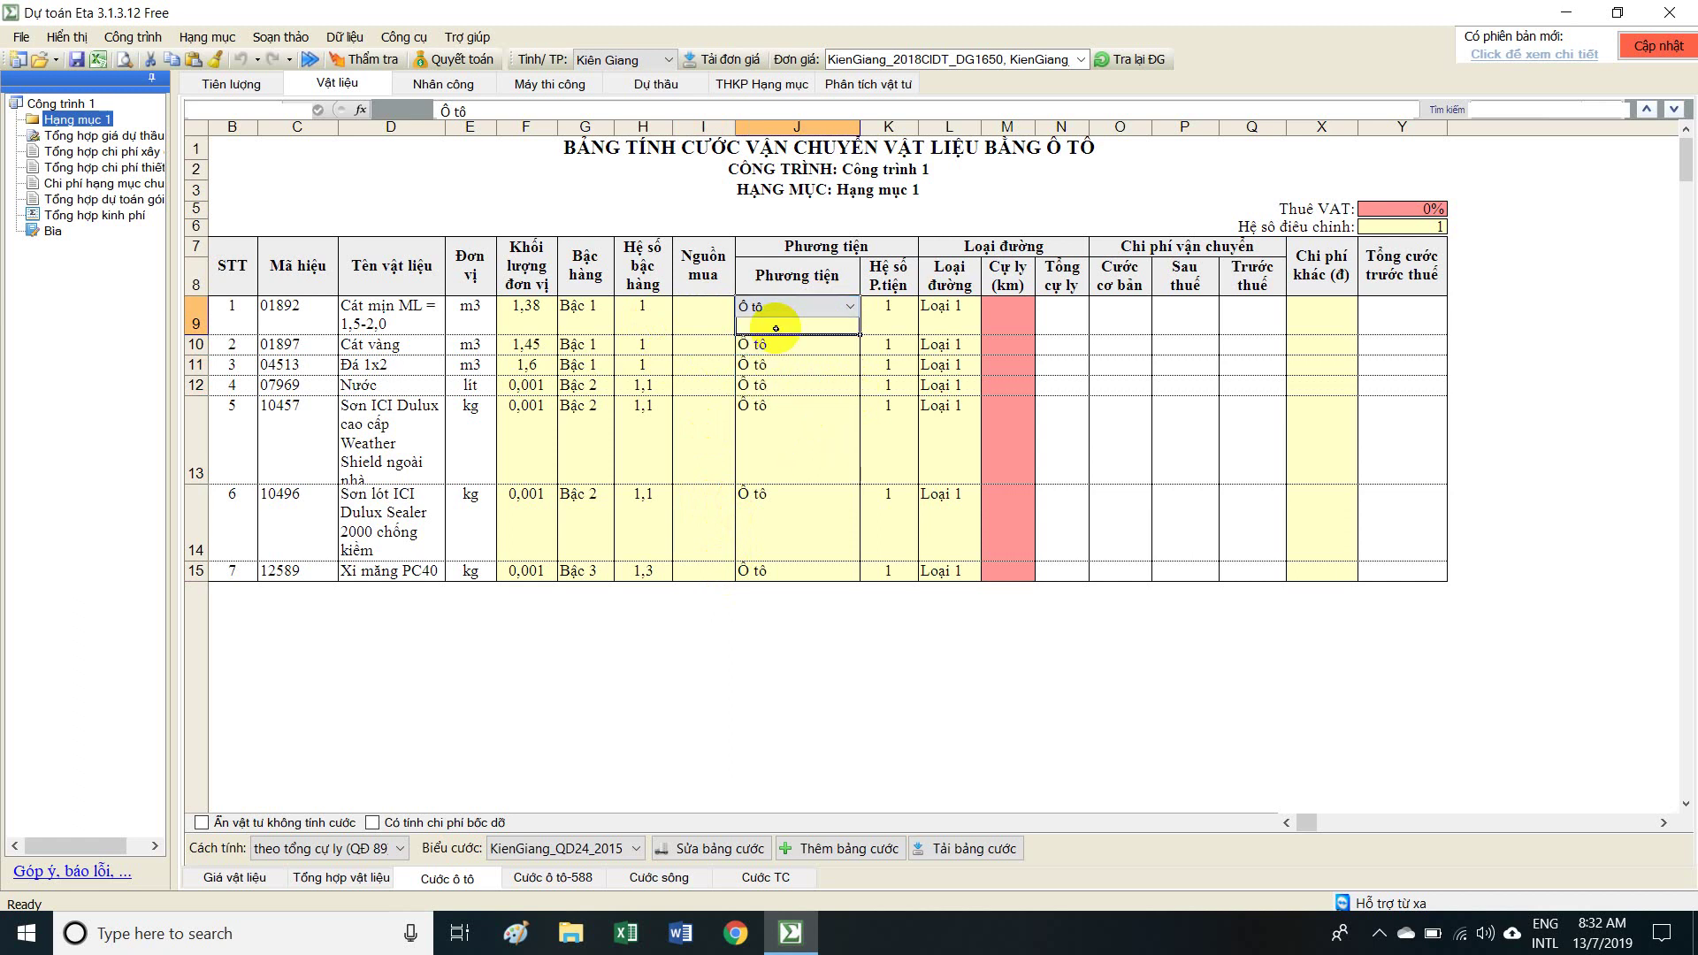
click(961, 310)
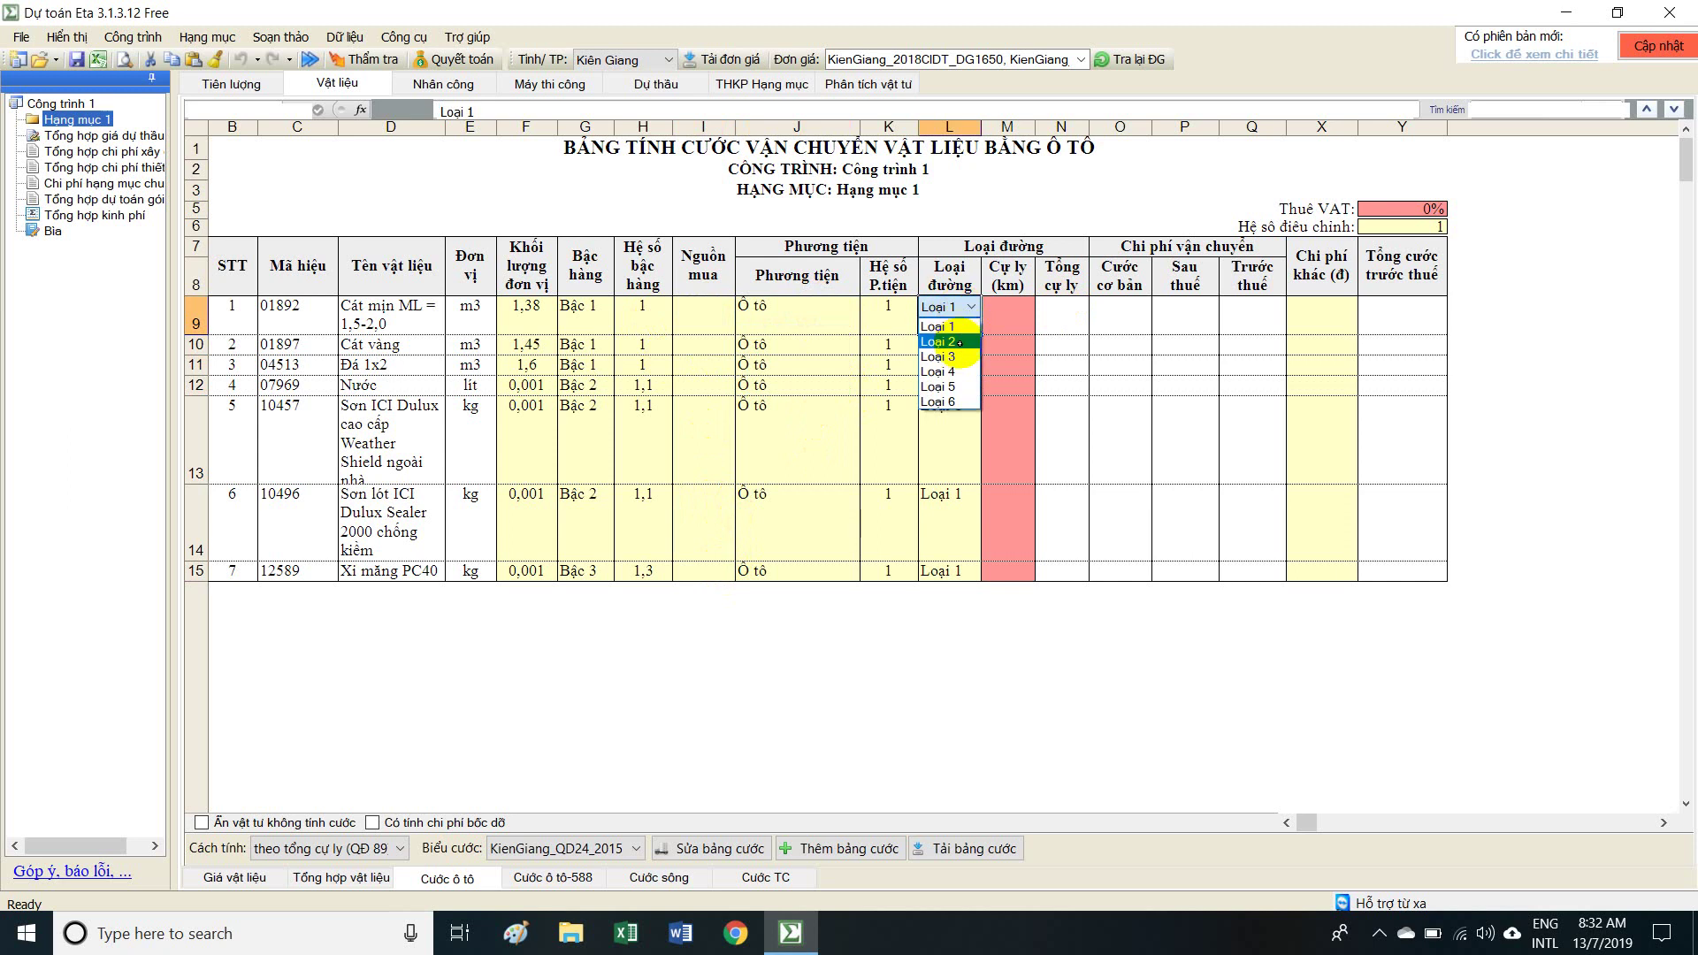
click(951, 333)
click(1006, 333)
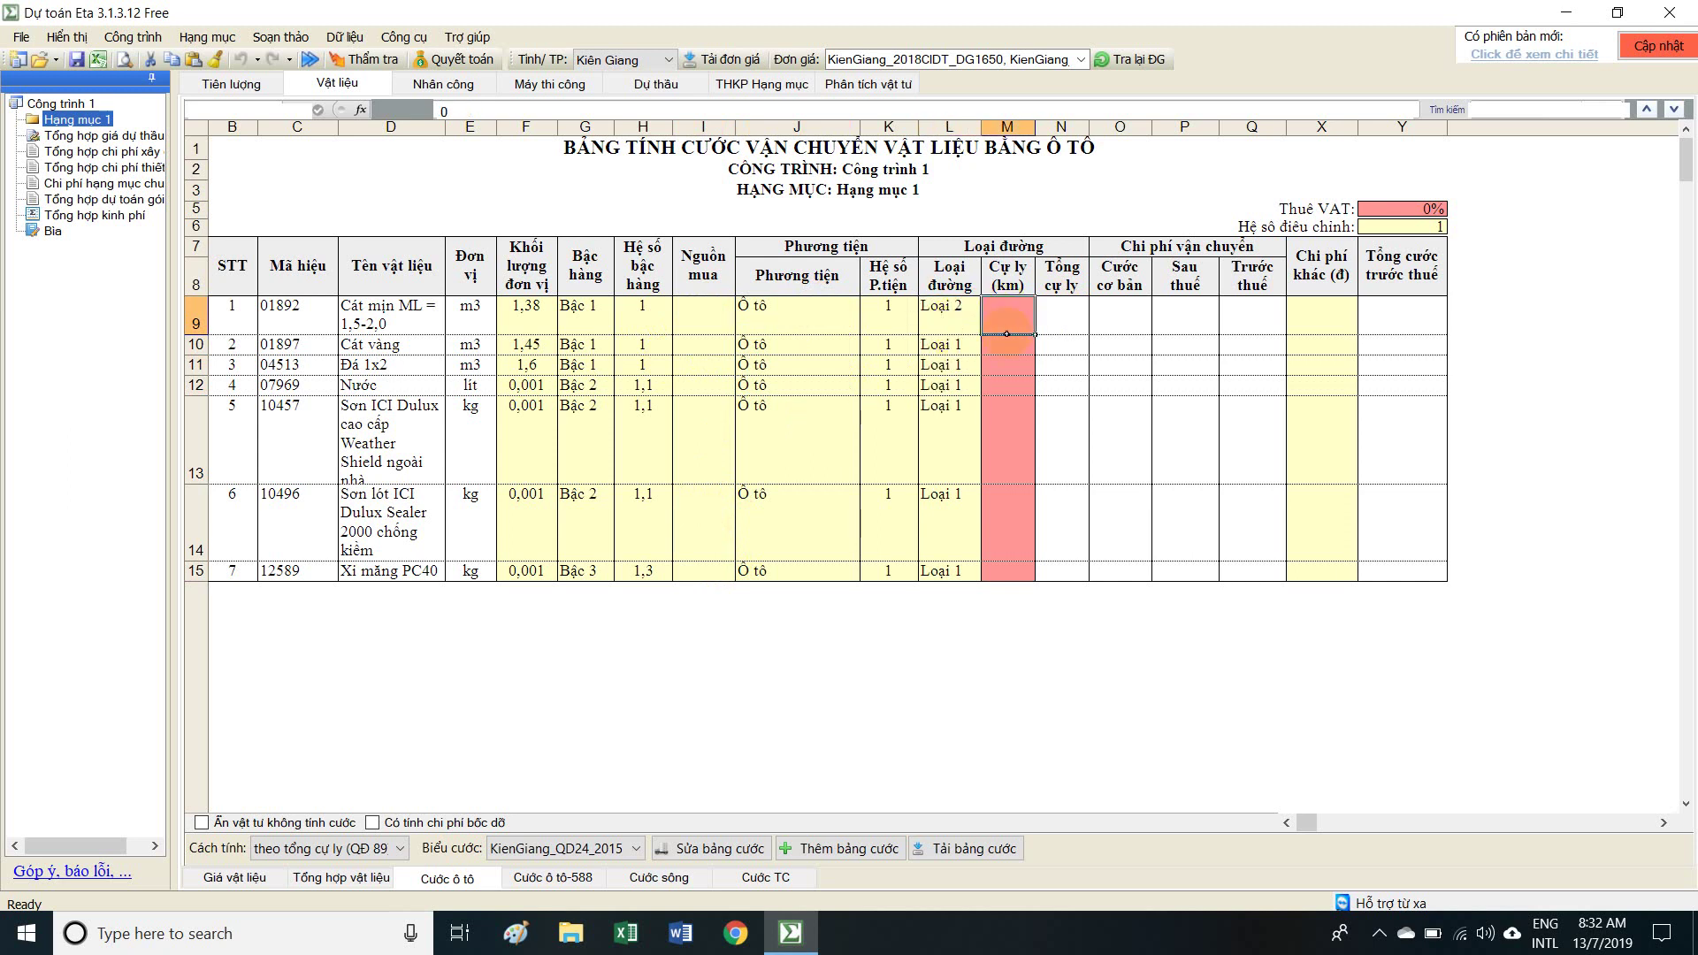
text(1)
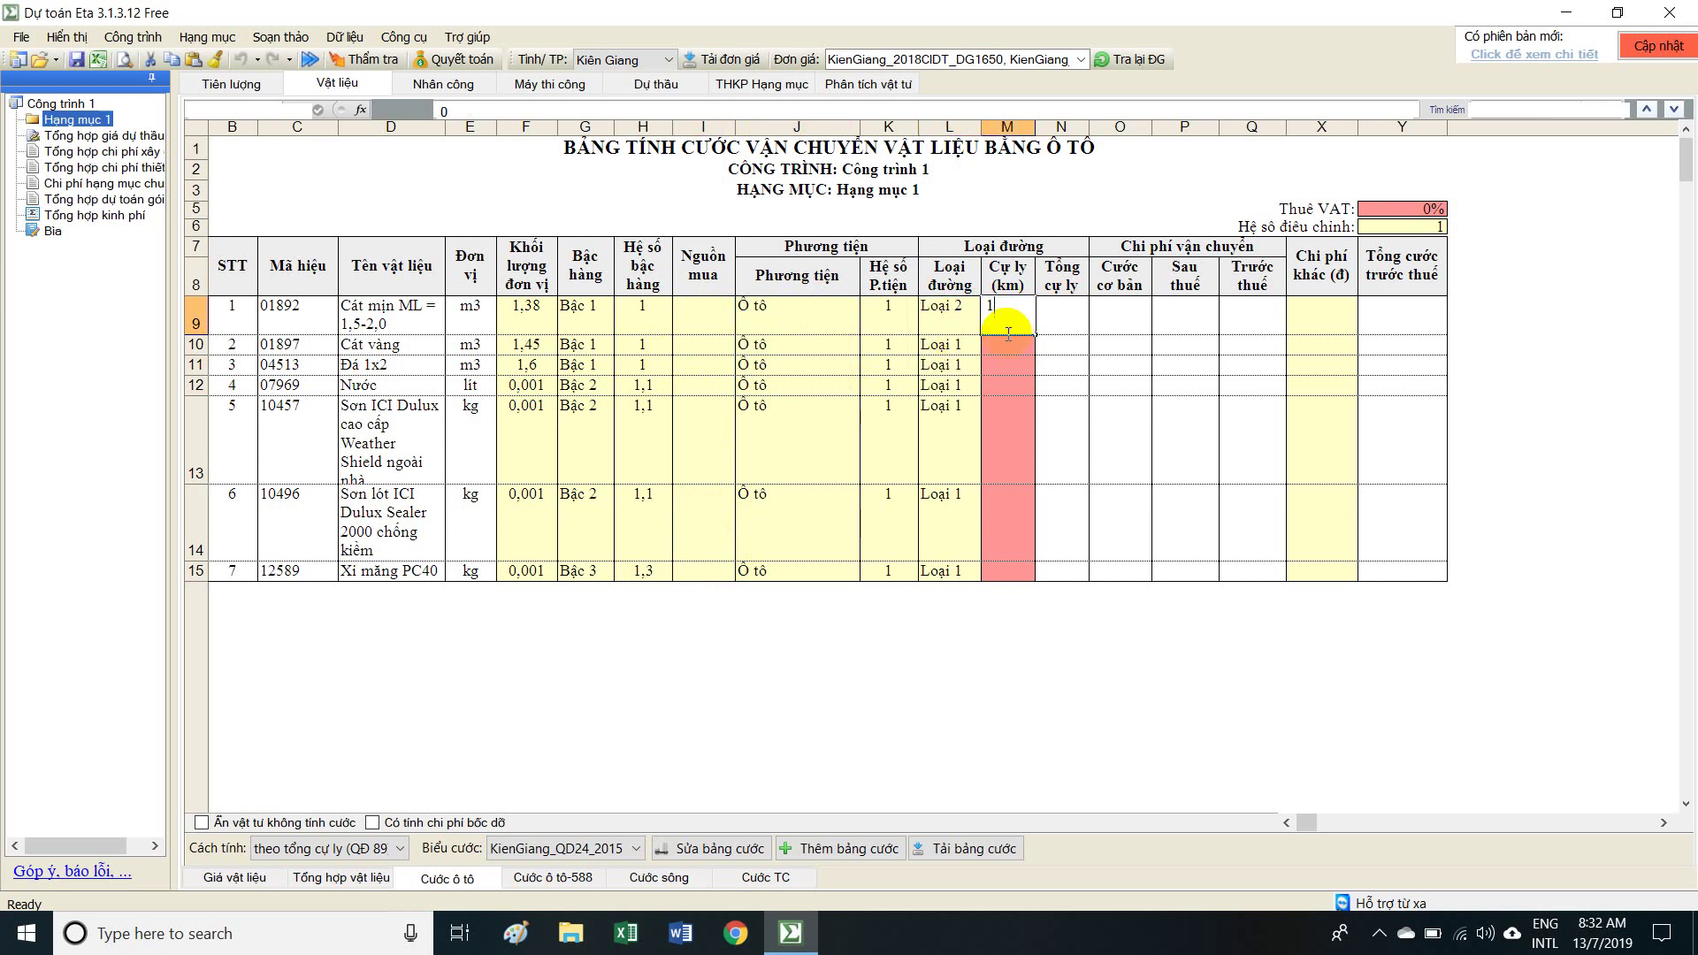
text(4)
click(1061, 323)
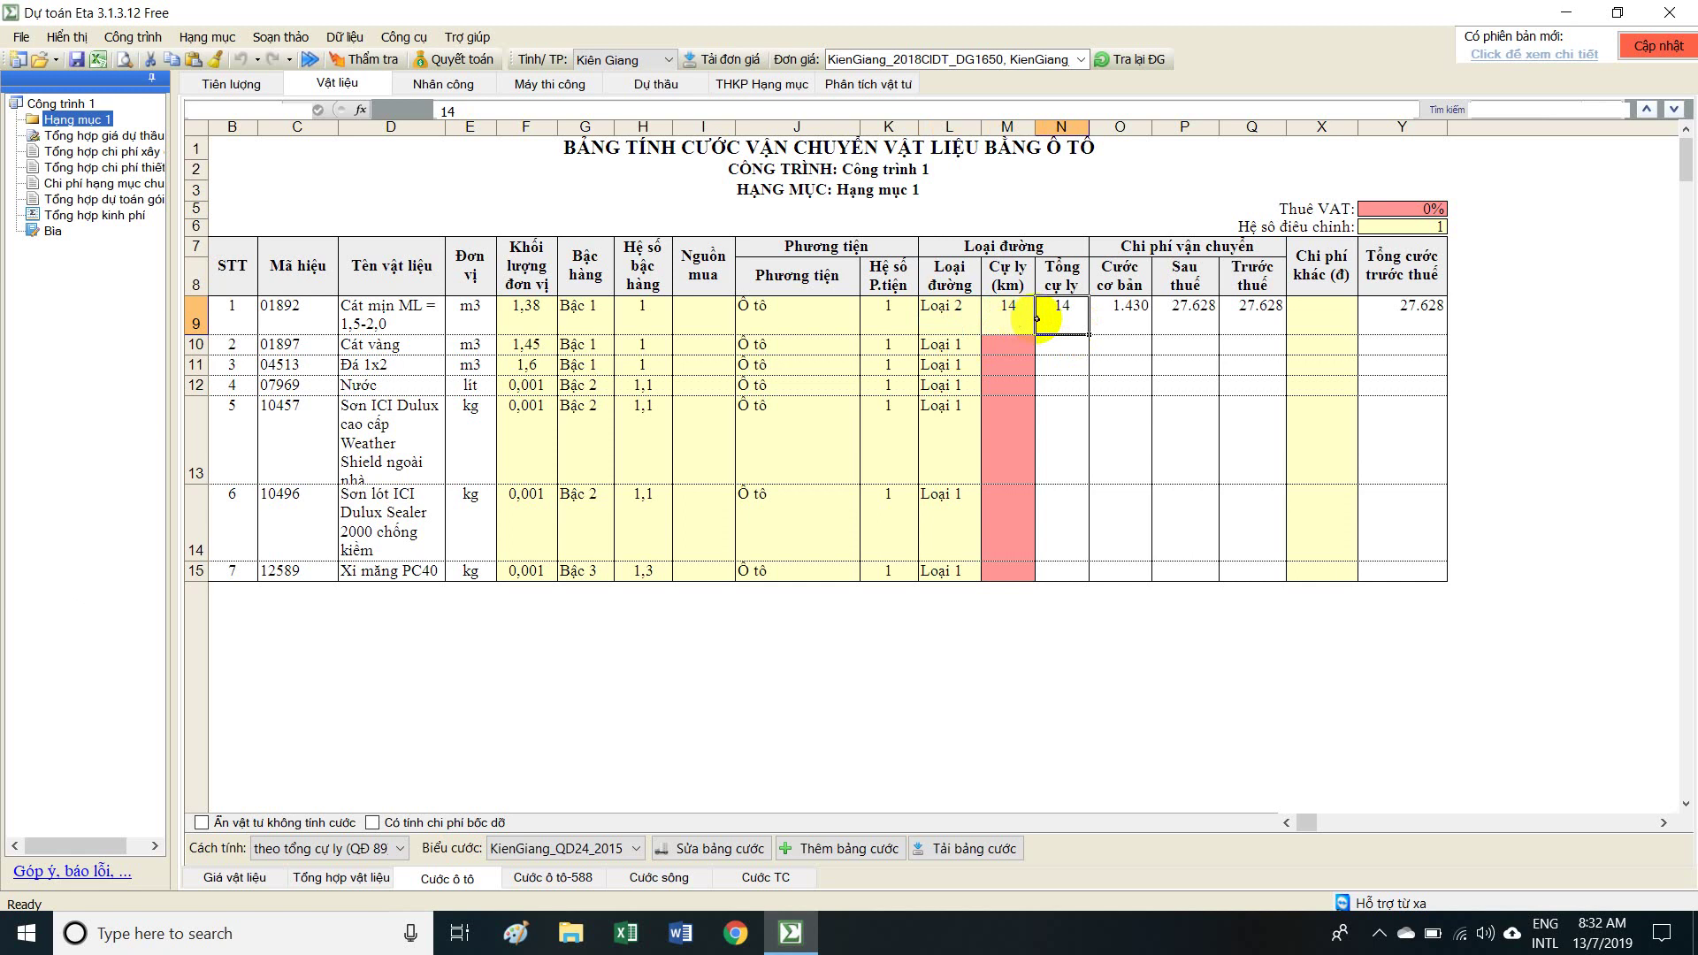
click(1417, 309)
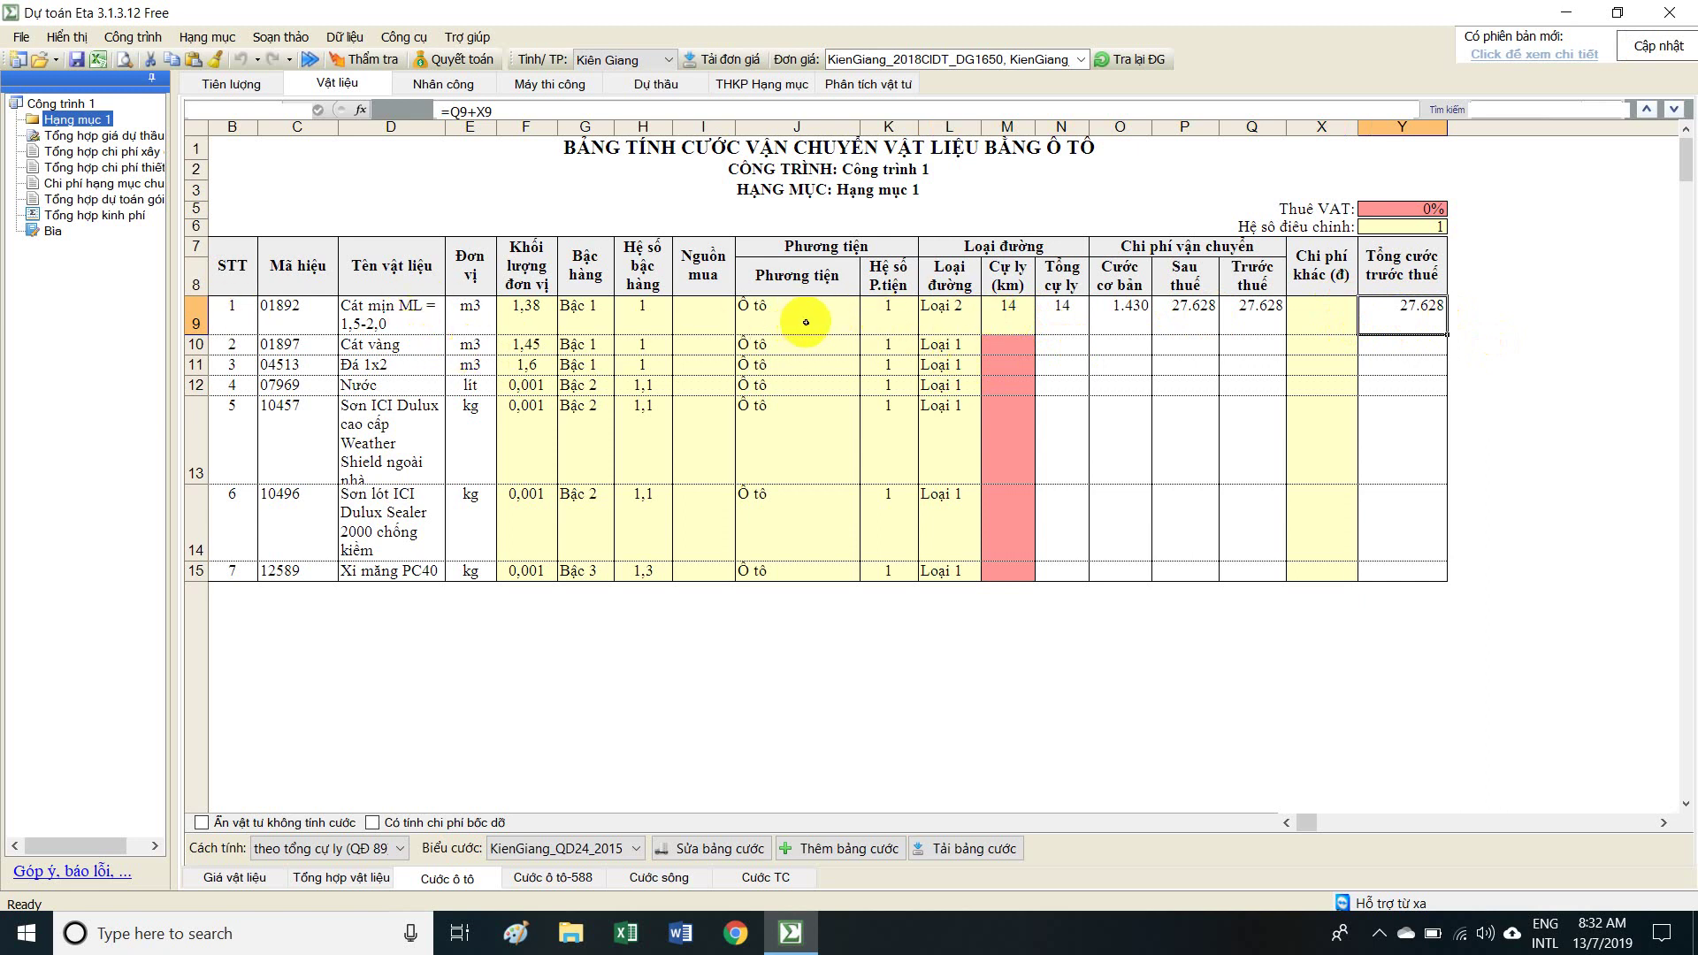
Add a second transport row for Cát mịn ML = 1,5-2,0 with vehicle Ô tô, road type Loại 3 and a distance of 3 km.
click(1068, 317)
right_click(1070, 318)
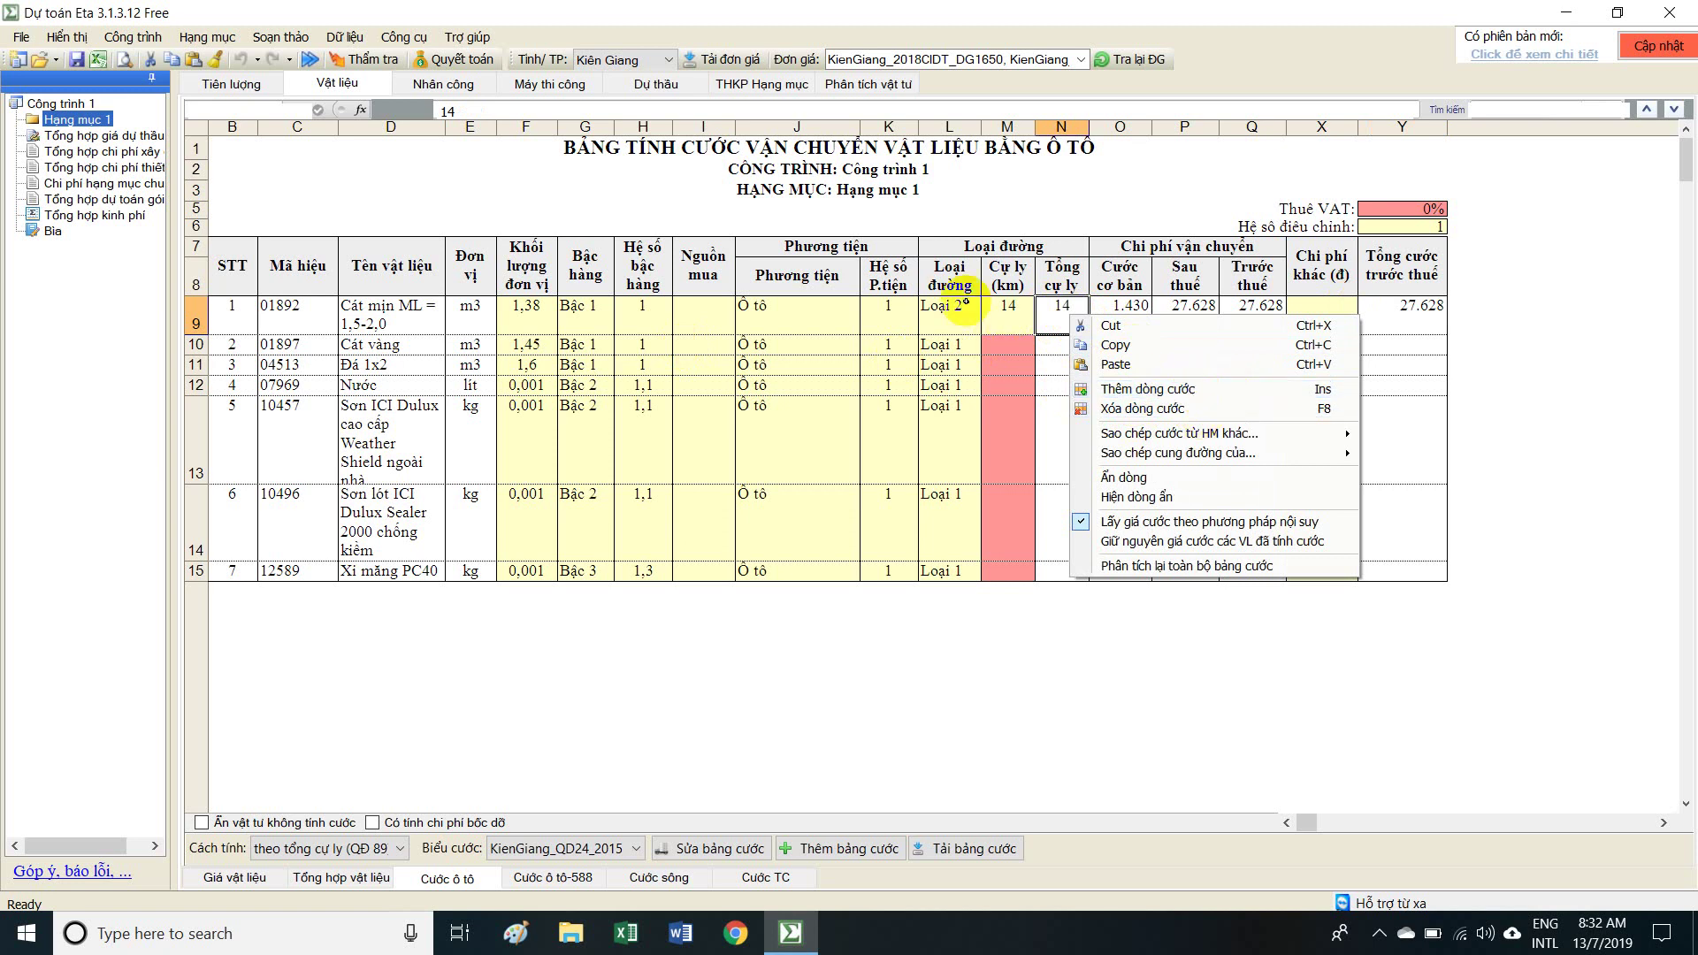
click(1008, 309)
right_click(1061, 317)
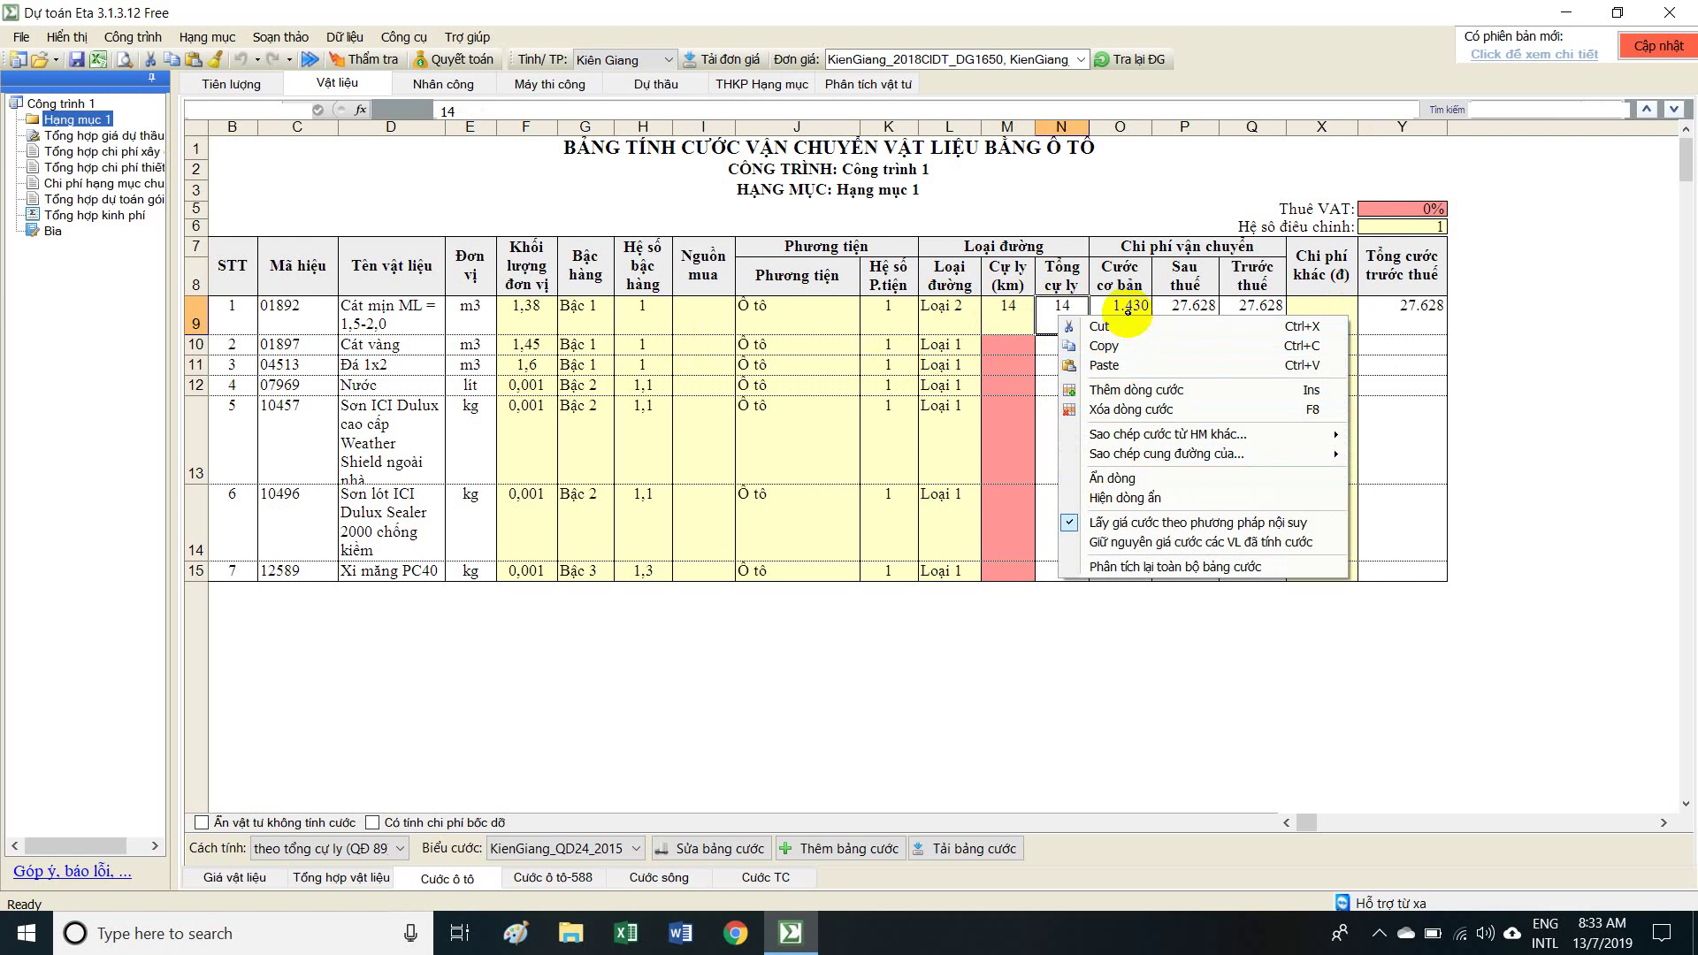
click(1140, 390)
click(778, 343)
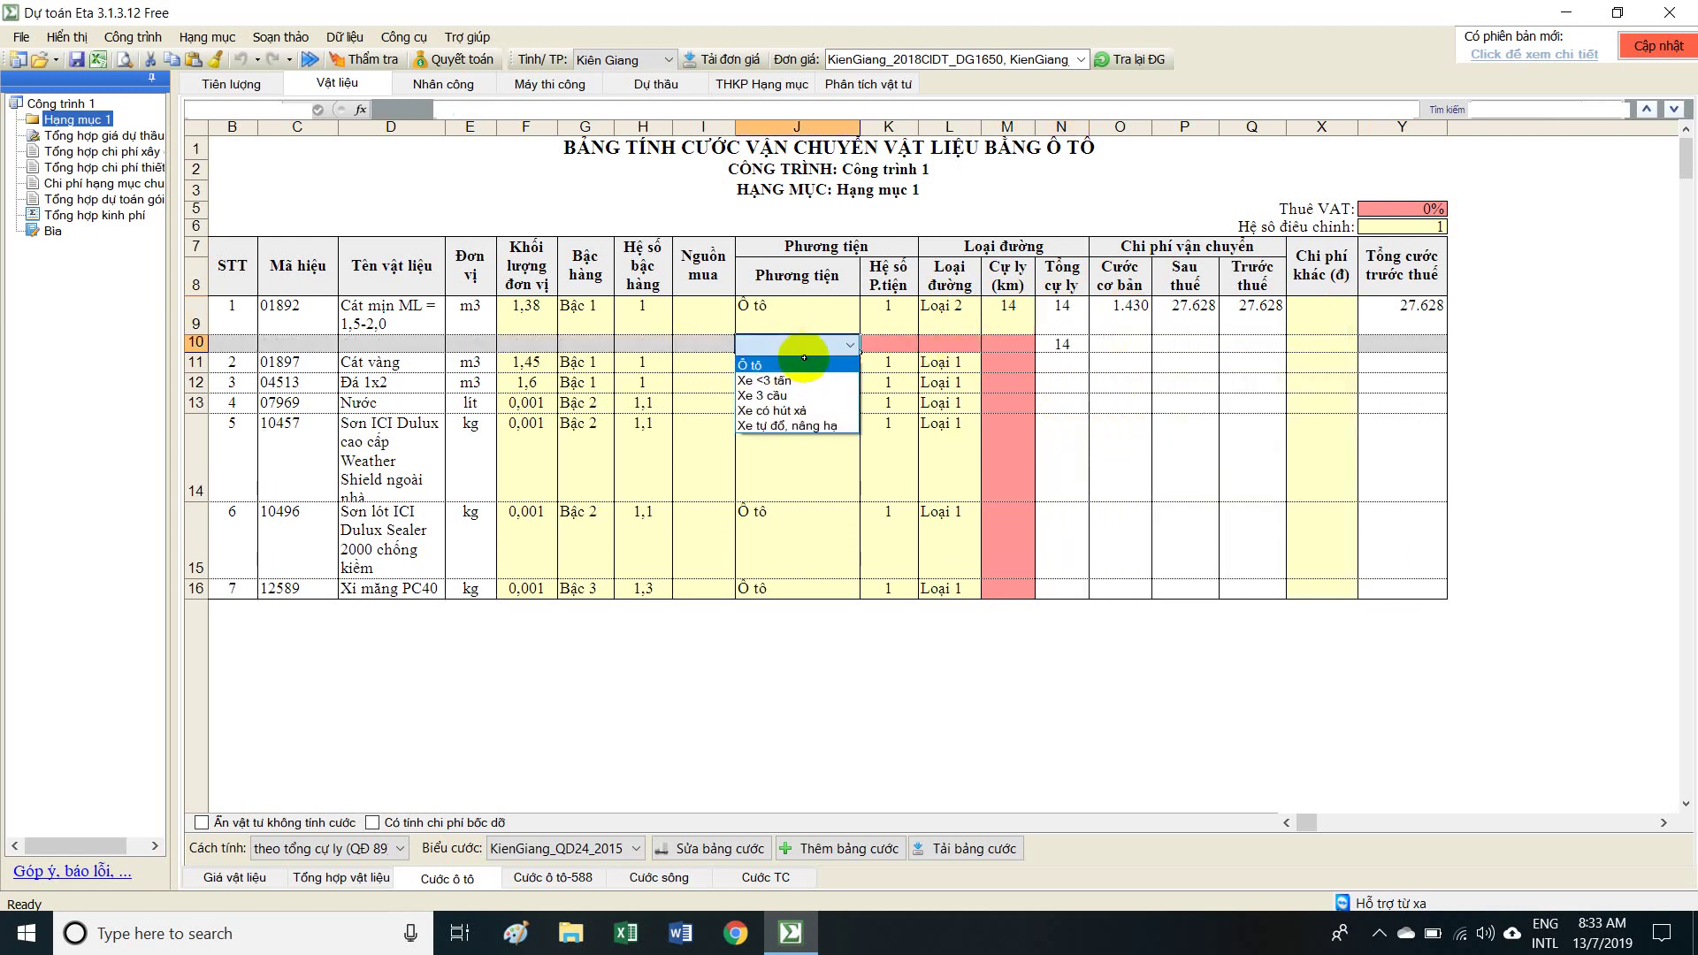
click(803, 363)
click(951, 343)
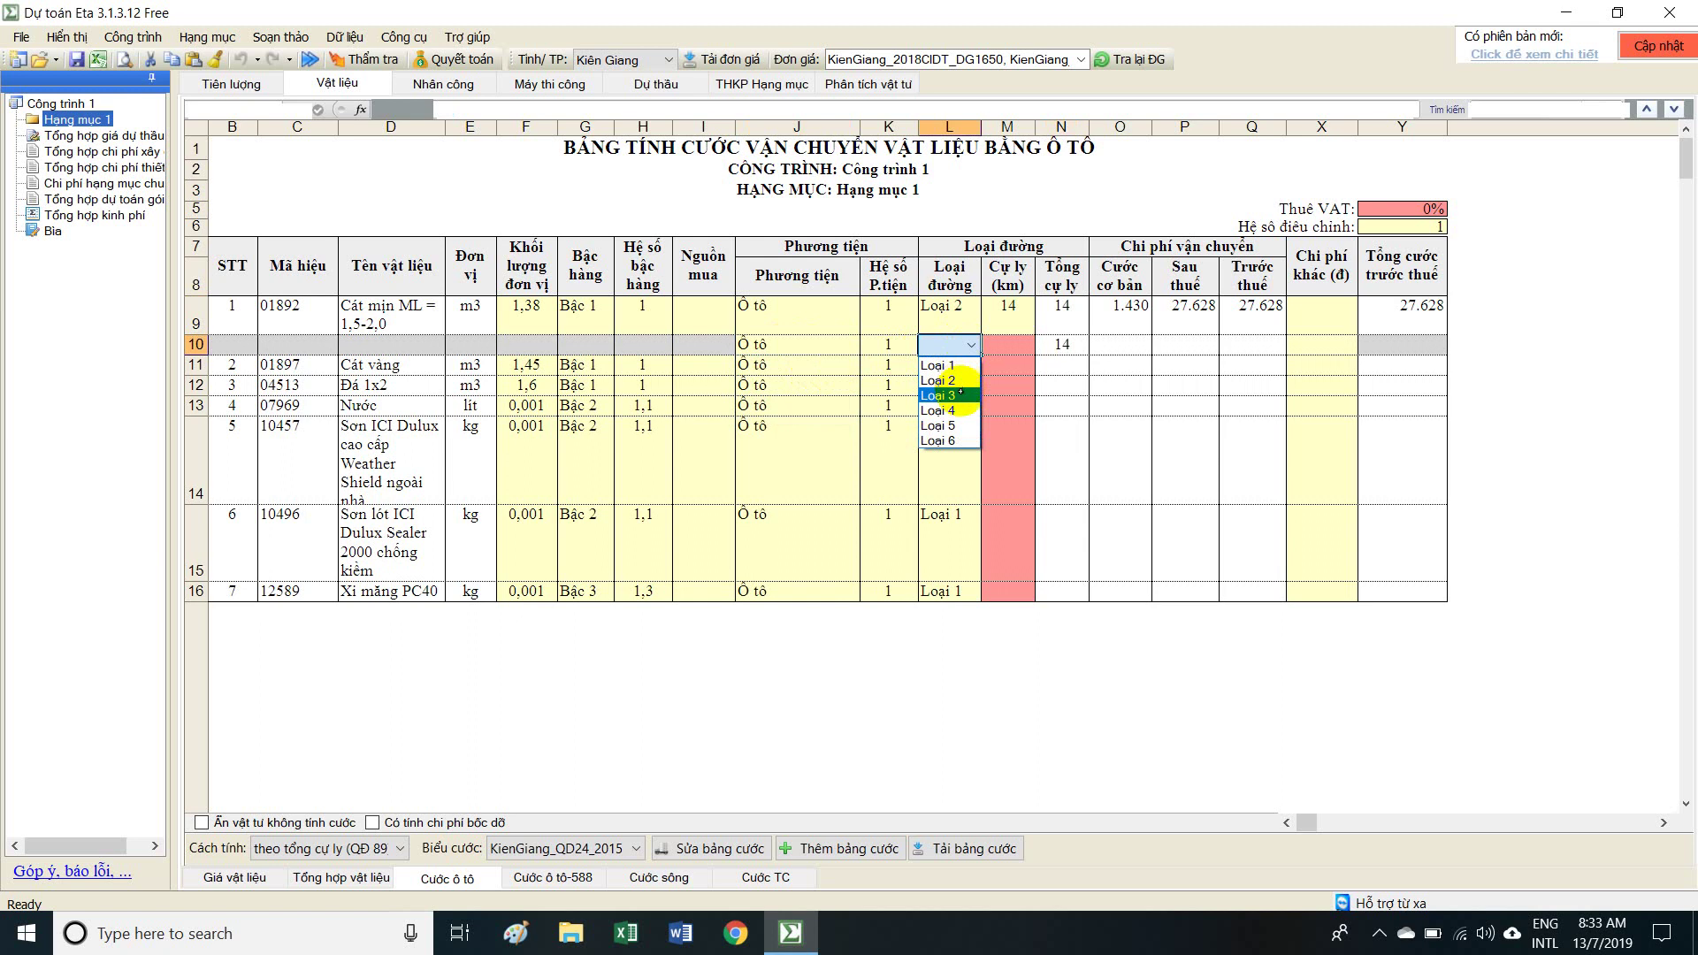
click(958, 394)
click(1010, 351)
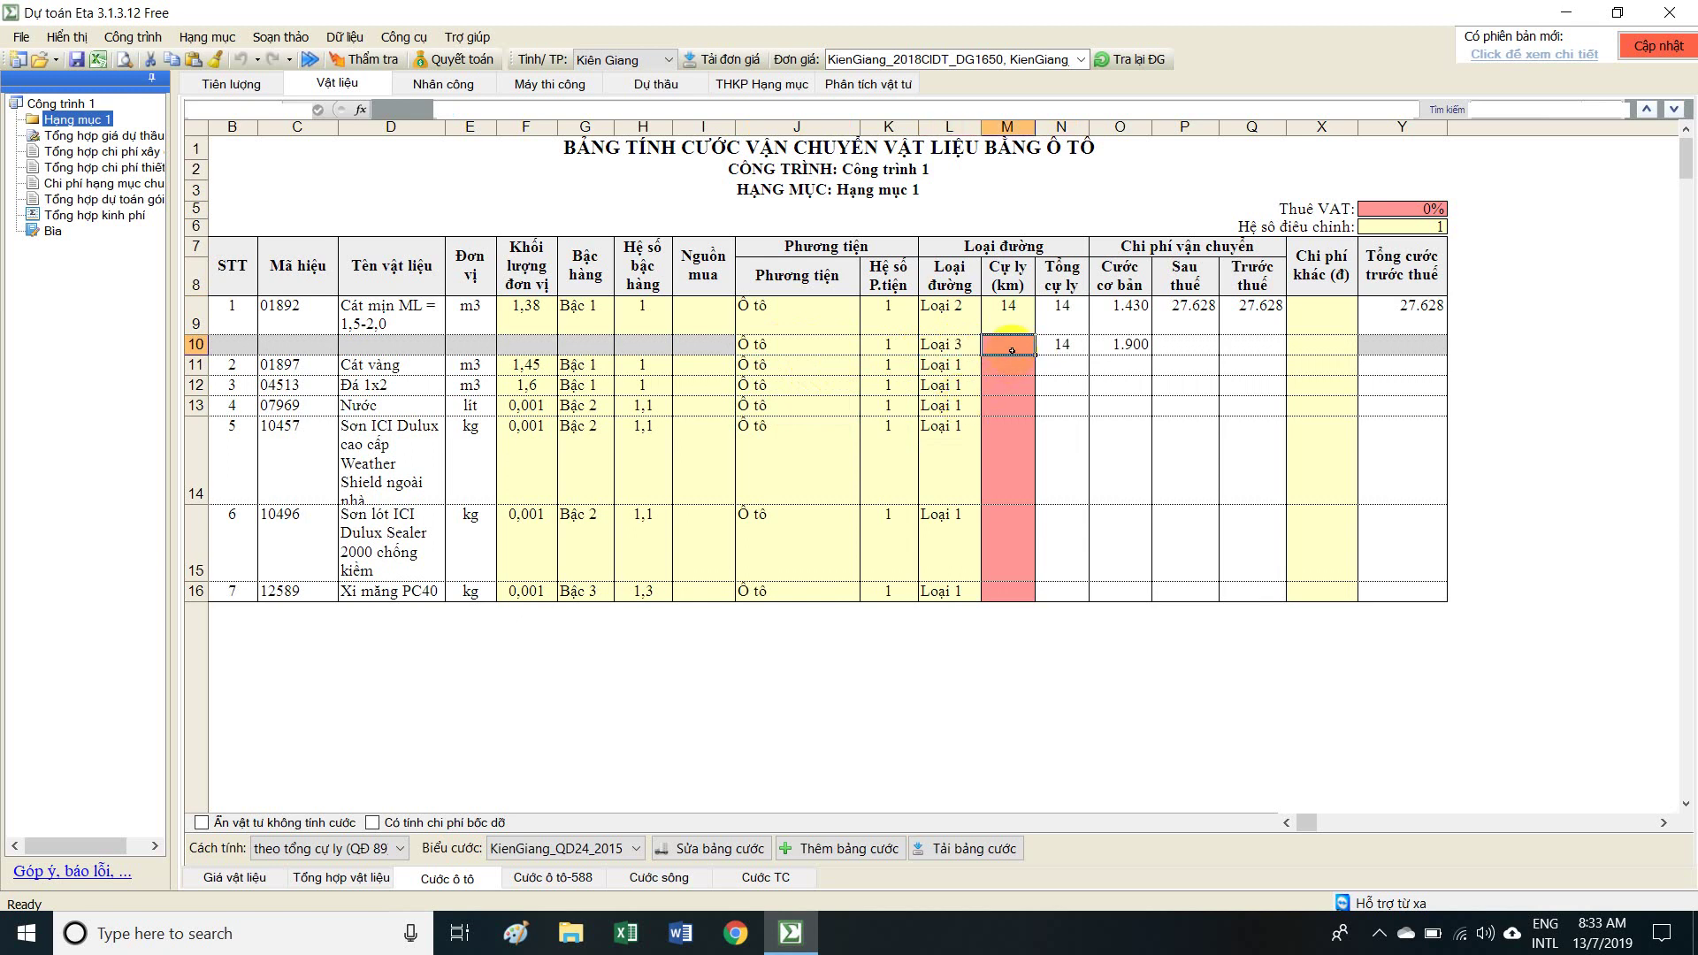
text(3)
click(1108, 348)
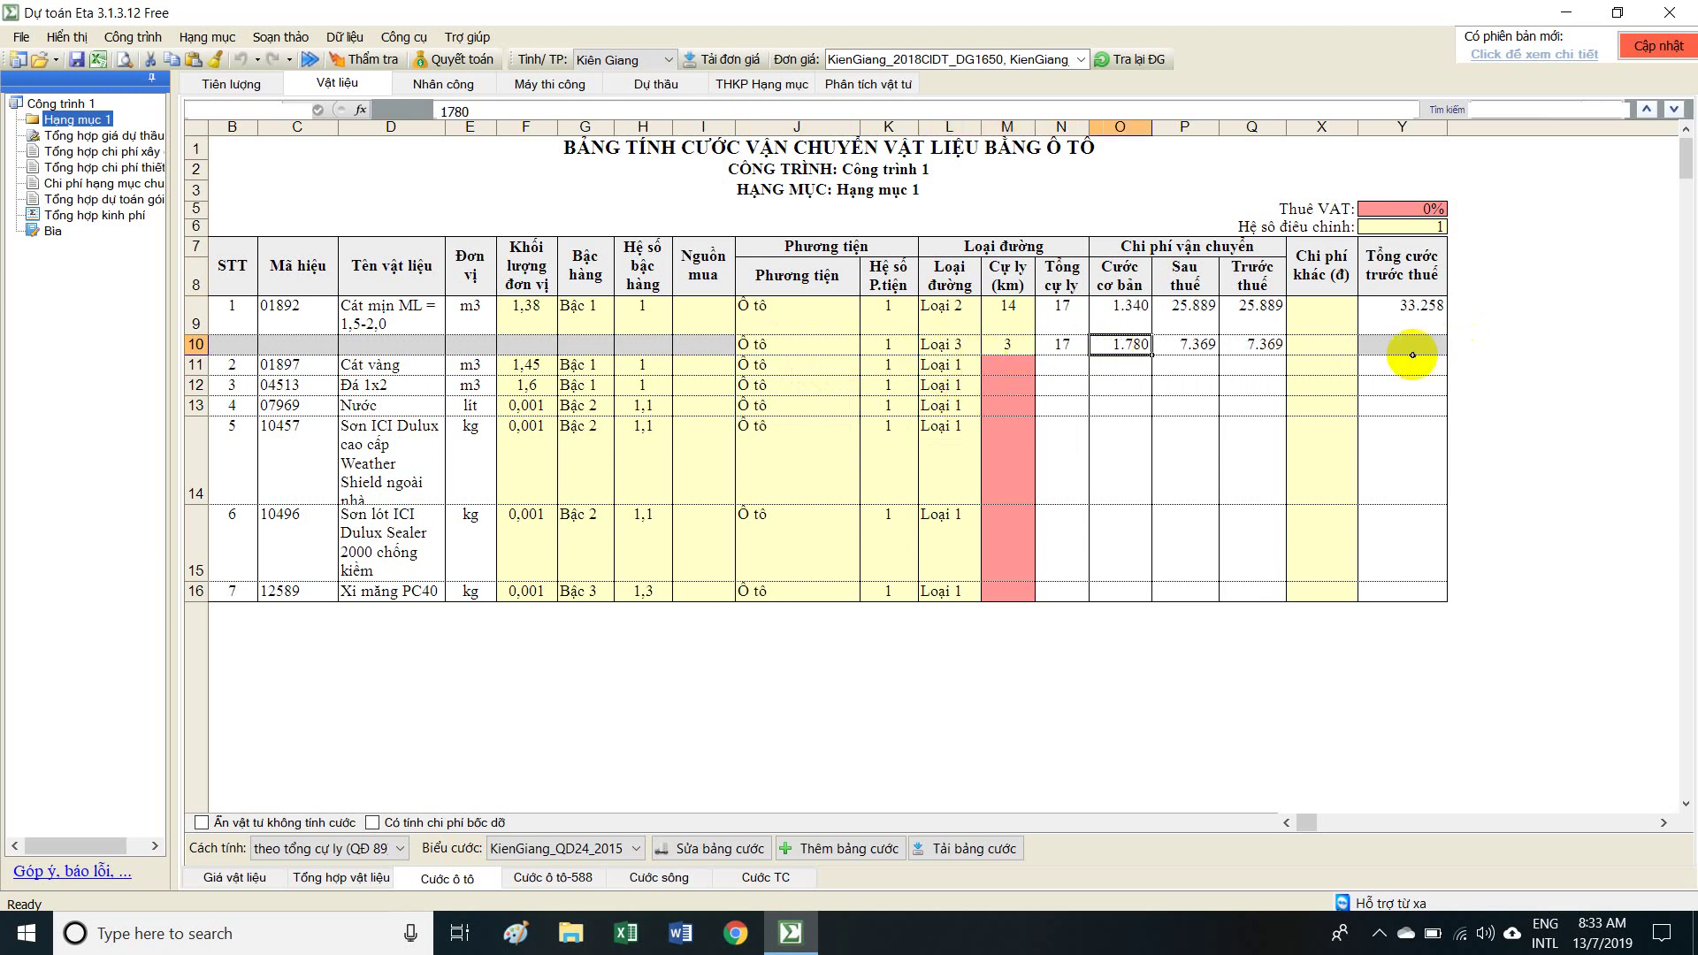
Examine the total distance, segment distance and freight cost cells across the two transport rows of Cát mịn ML = 1,5-2,0.
drag(1072, 320, 1069, 347)
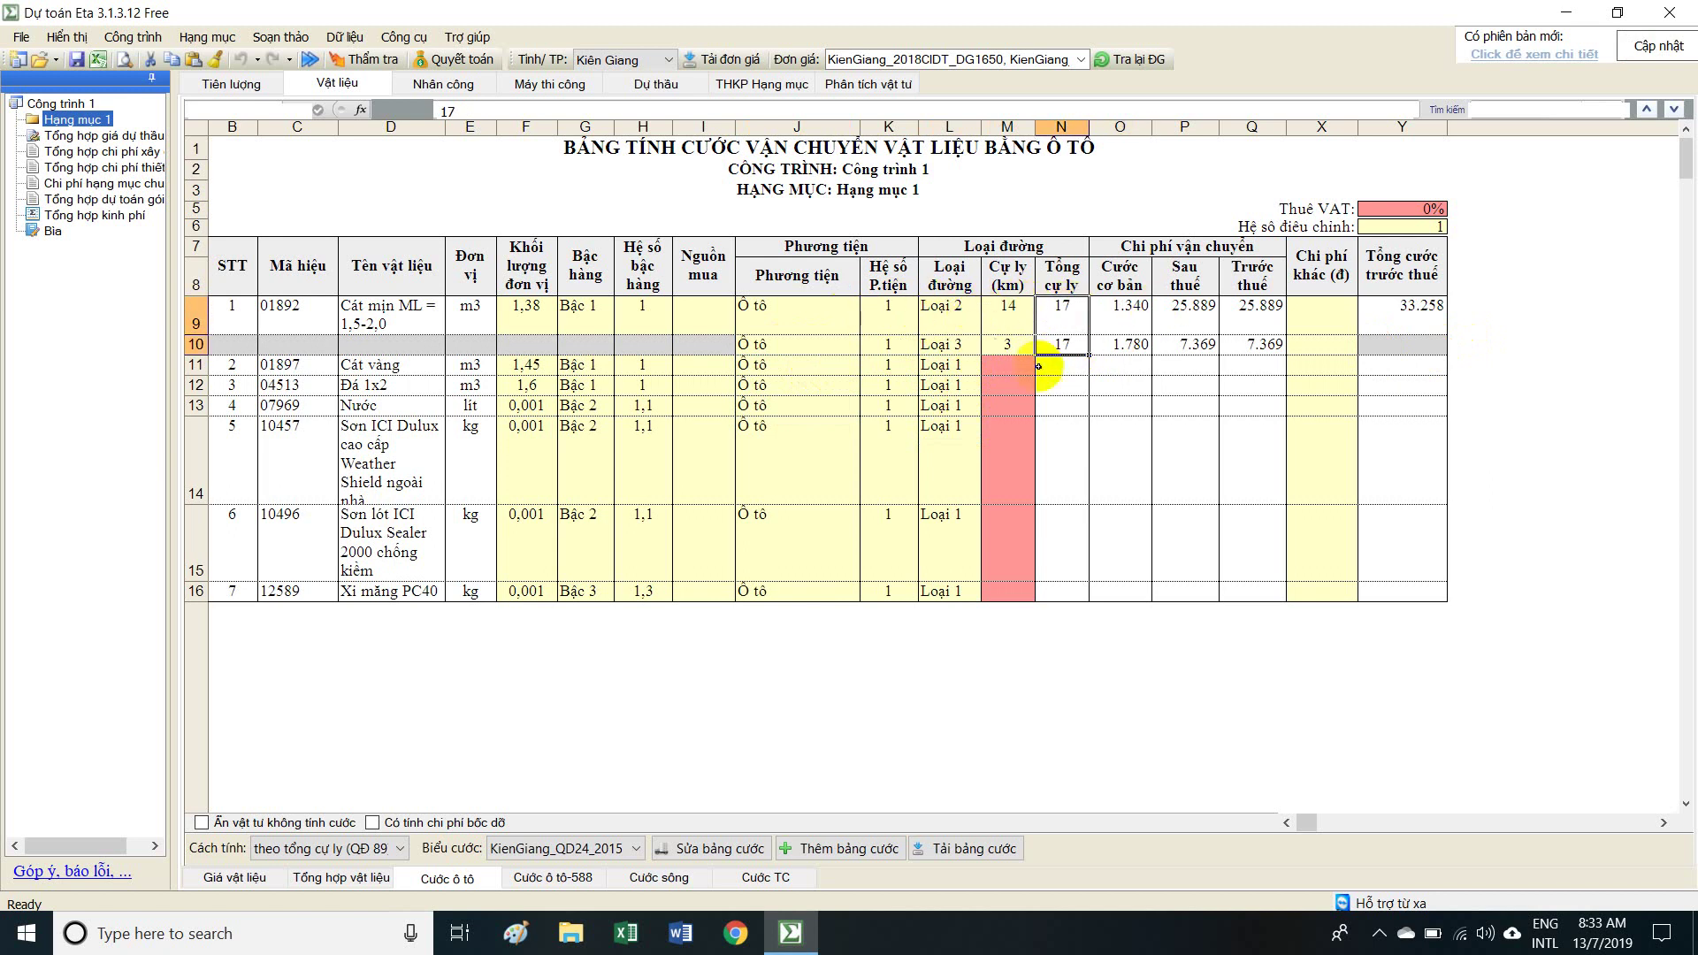
click(1017, 344)
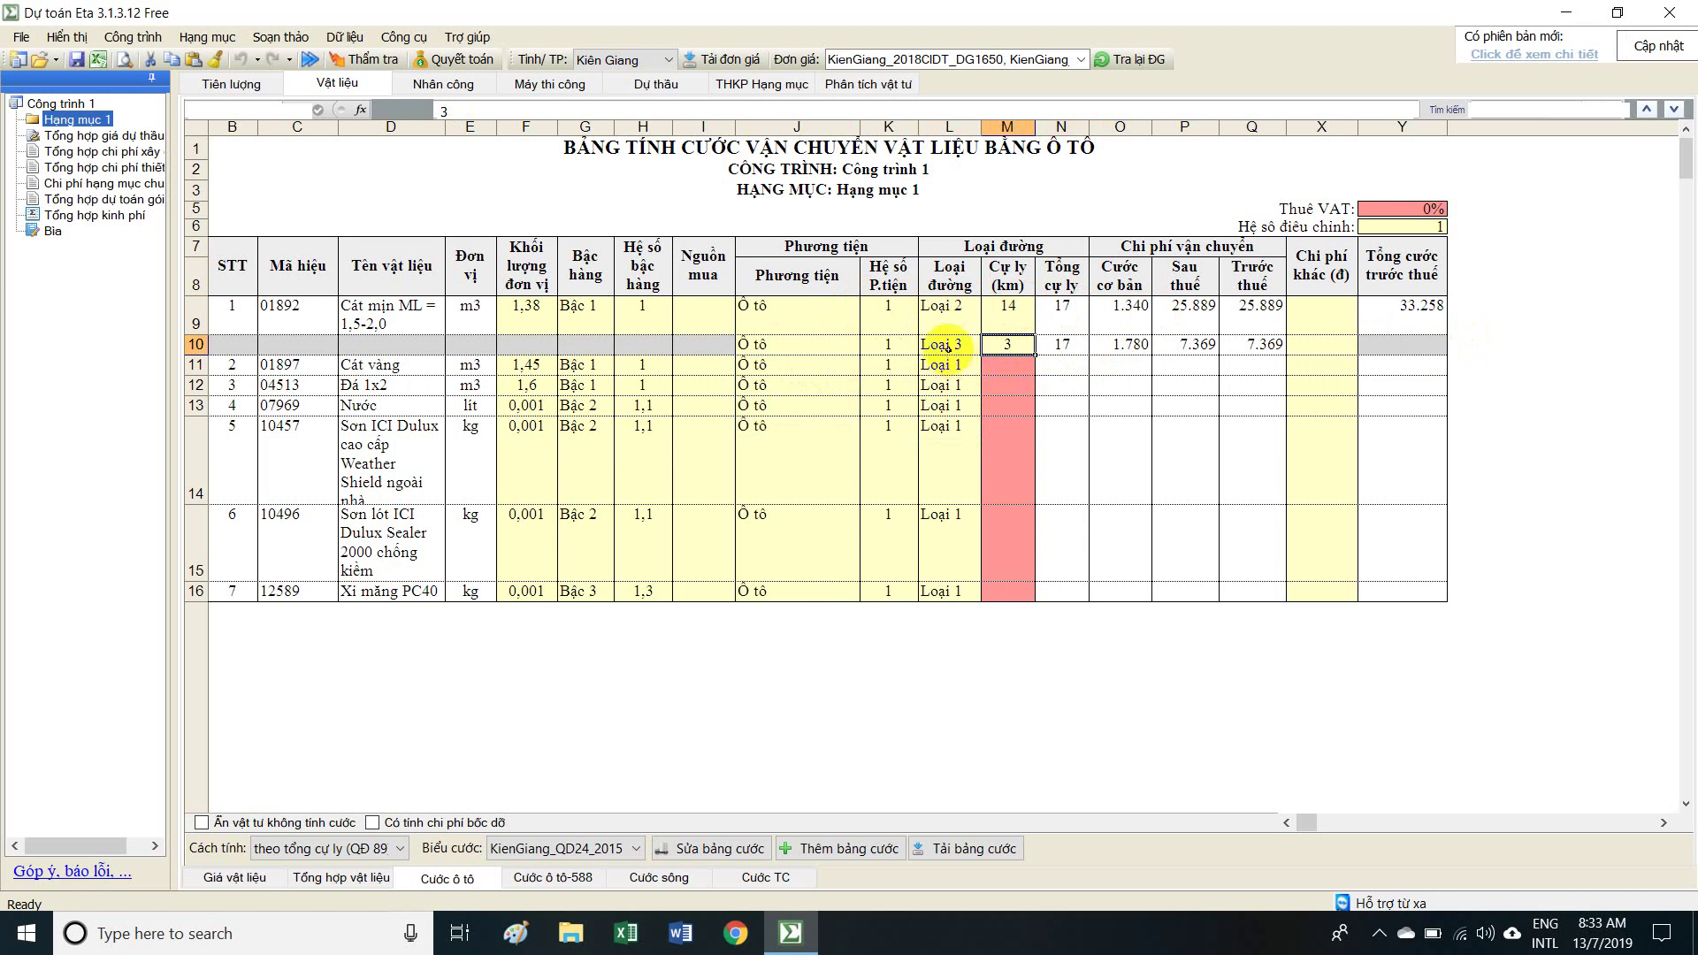
click(1406, 316)
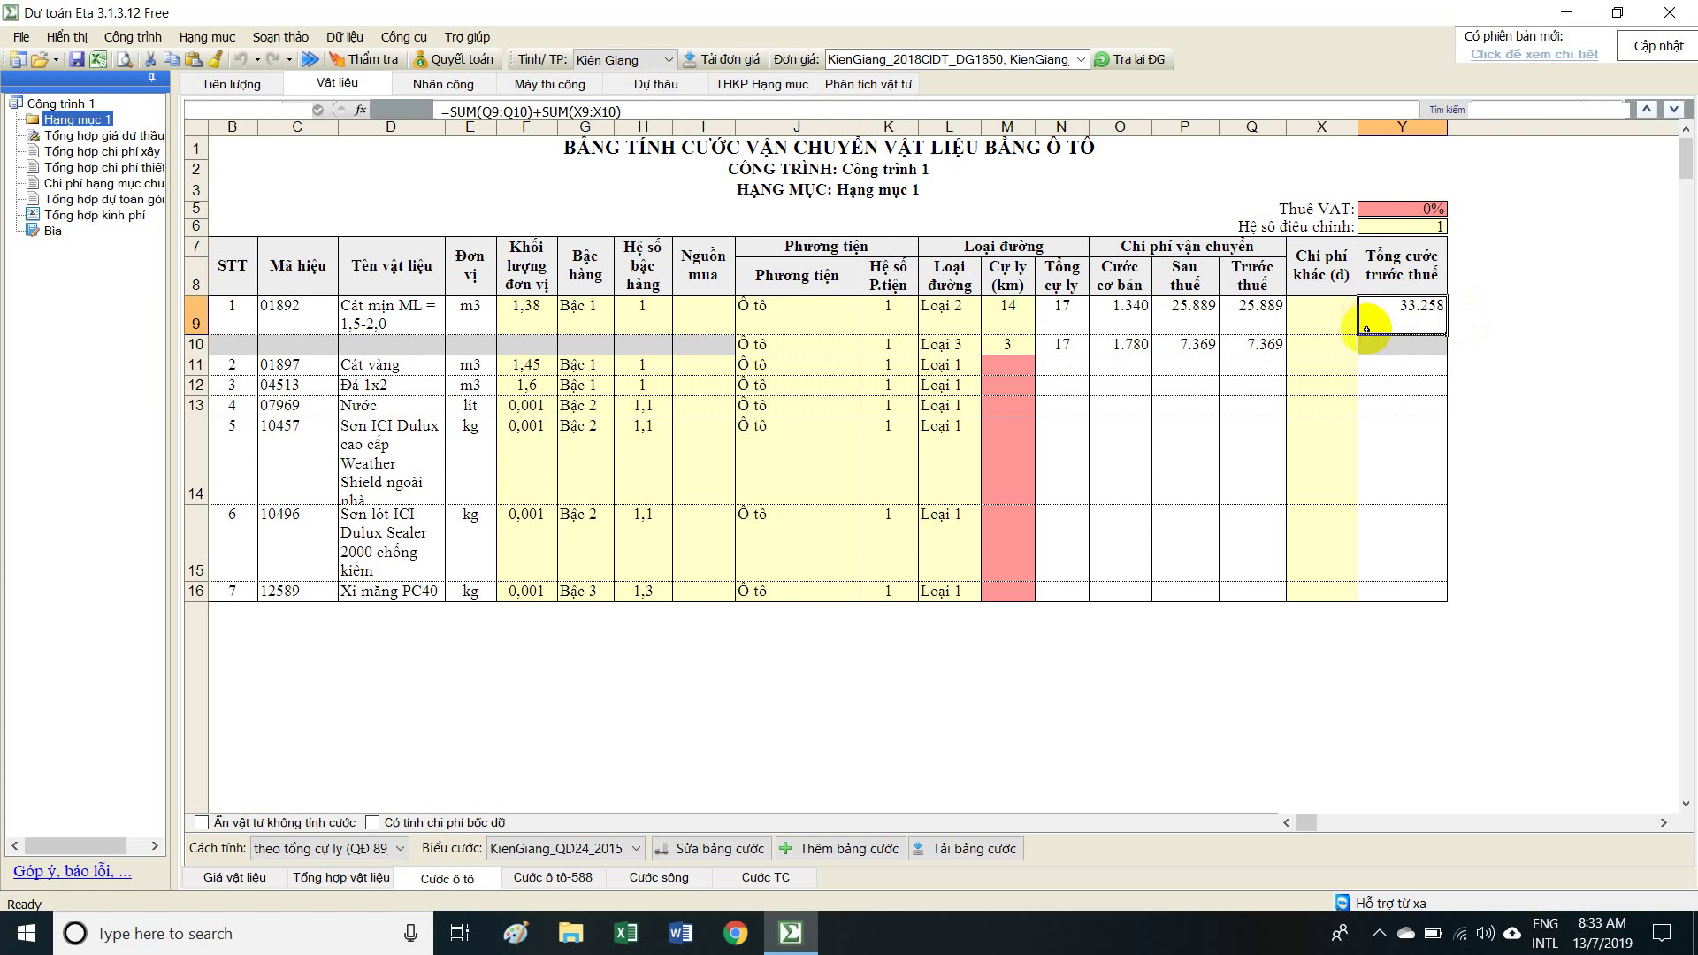
drag(274, 317, 1415, 347)
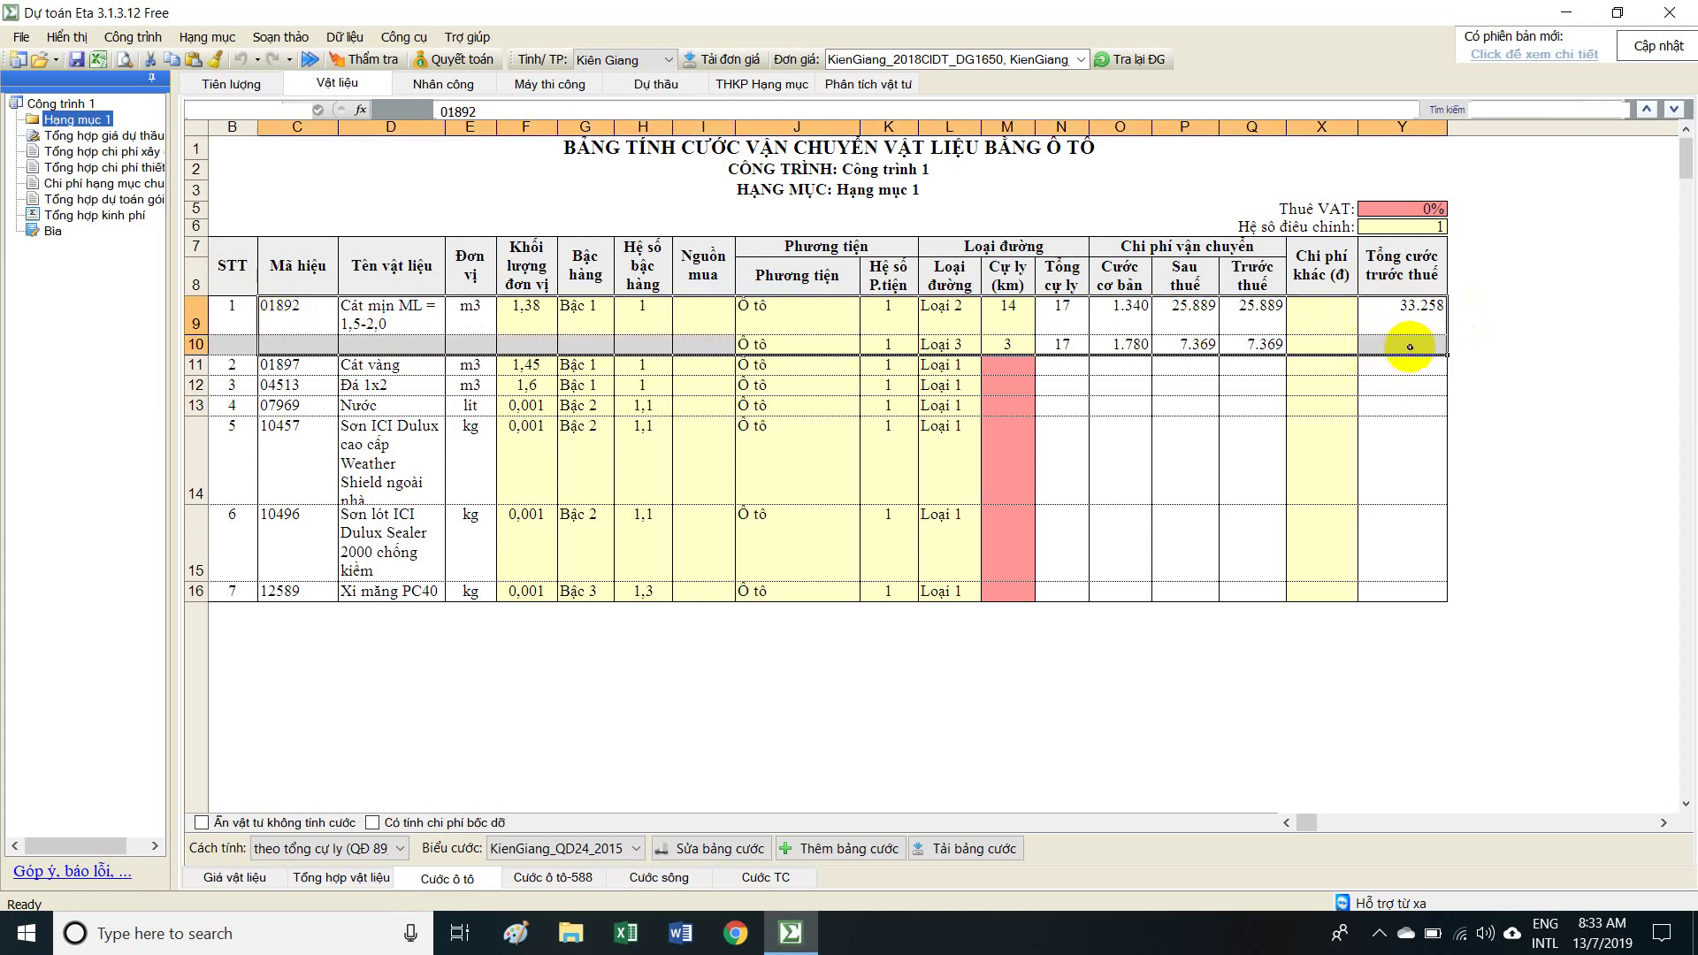
click(1061, 345)
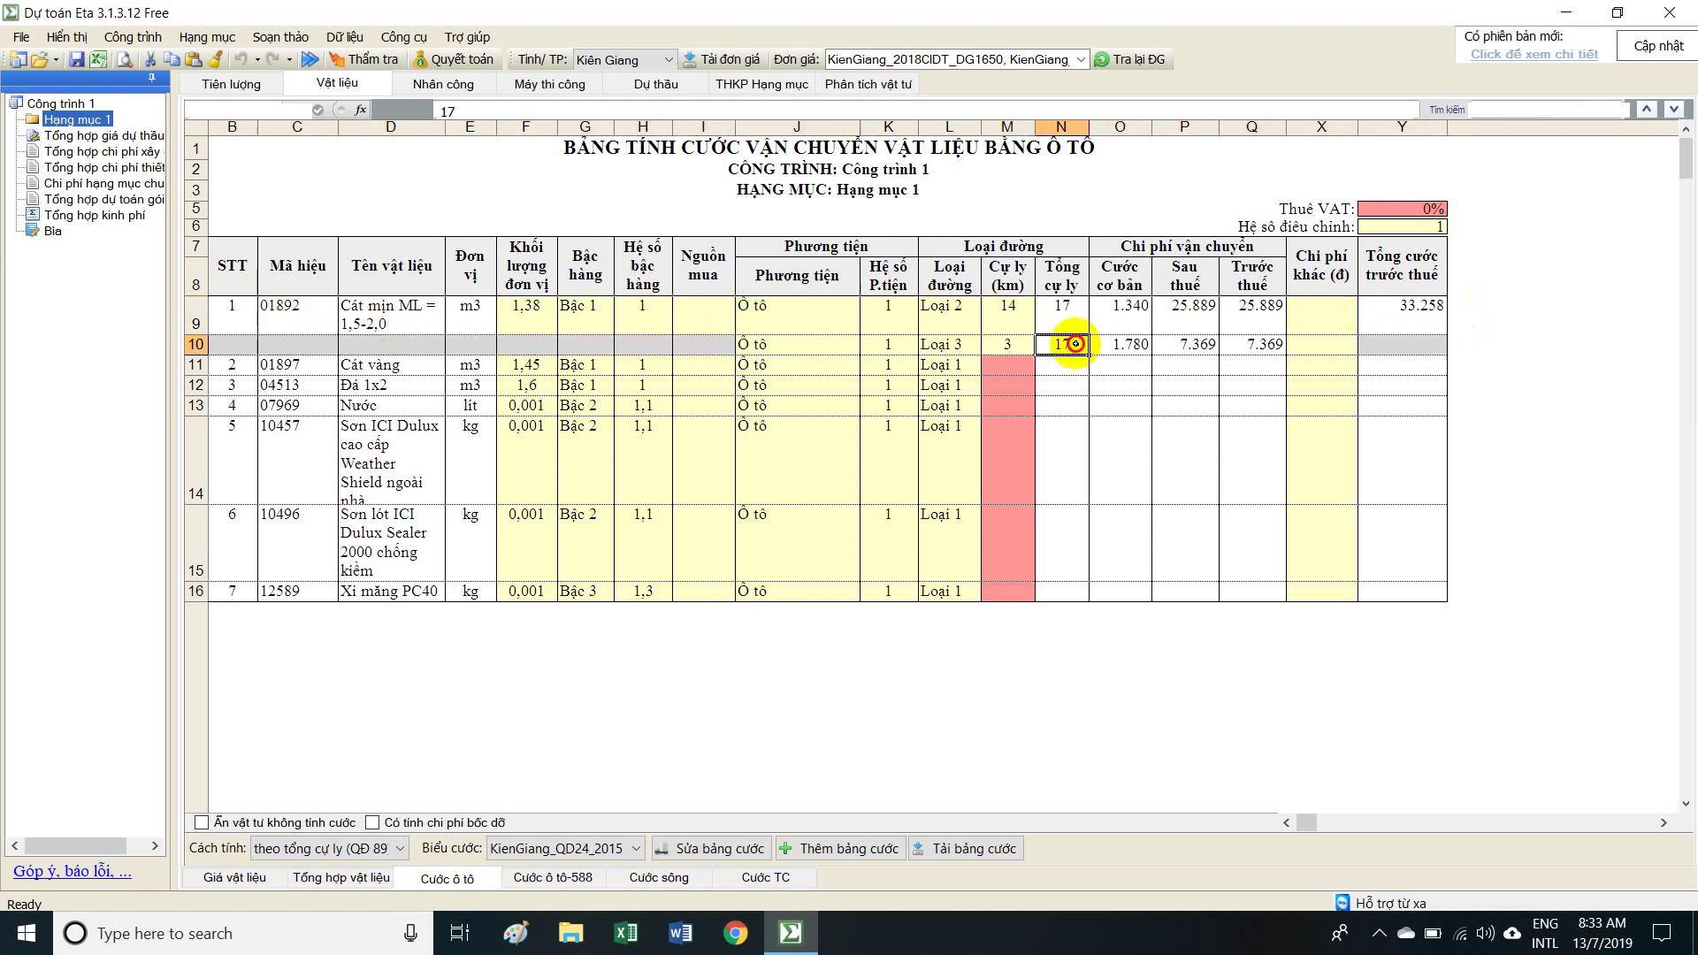
click(349, 394)
click(438, 588)
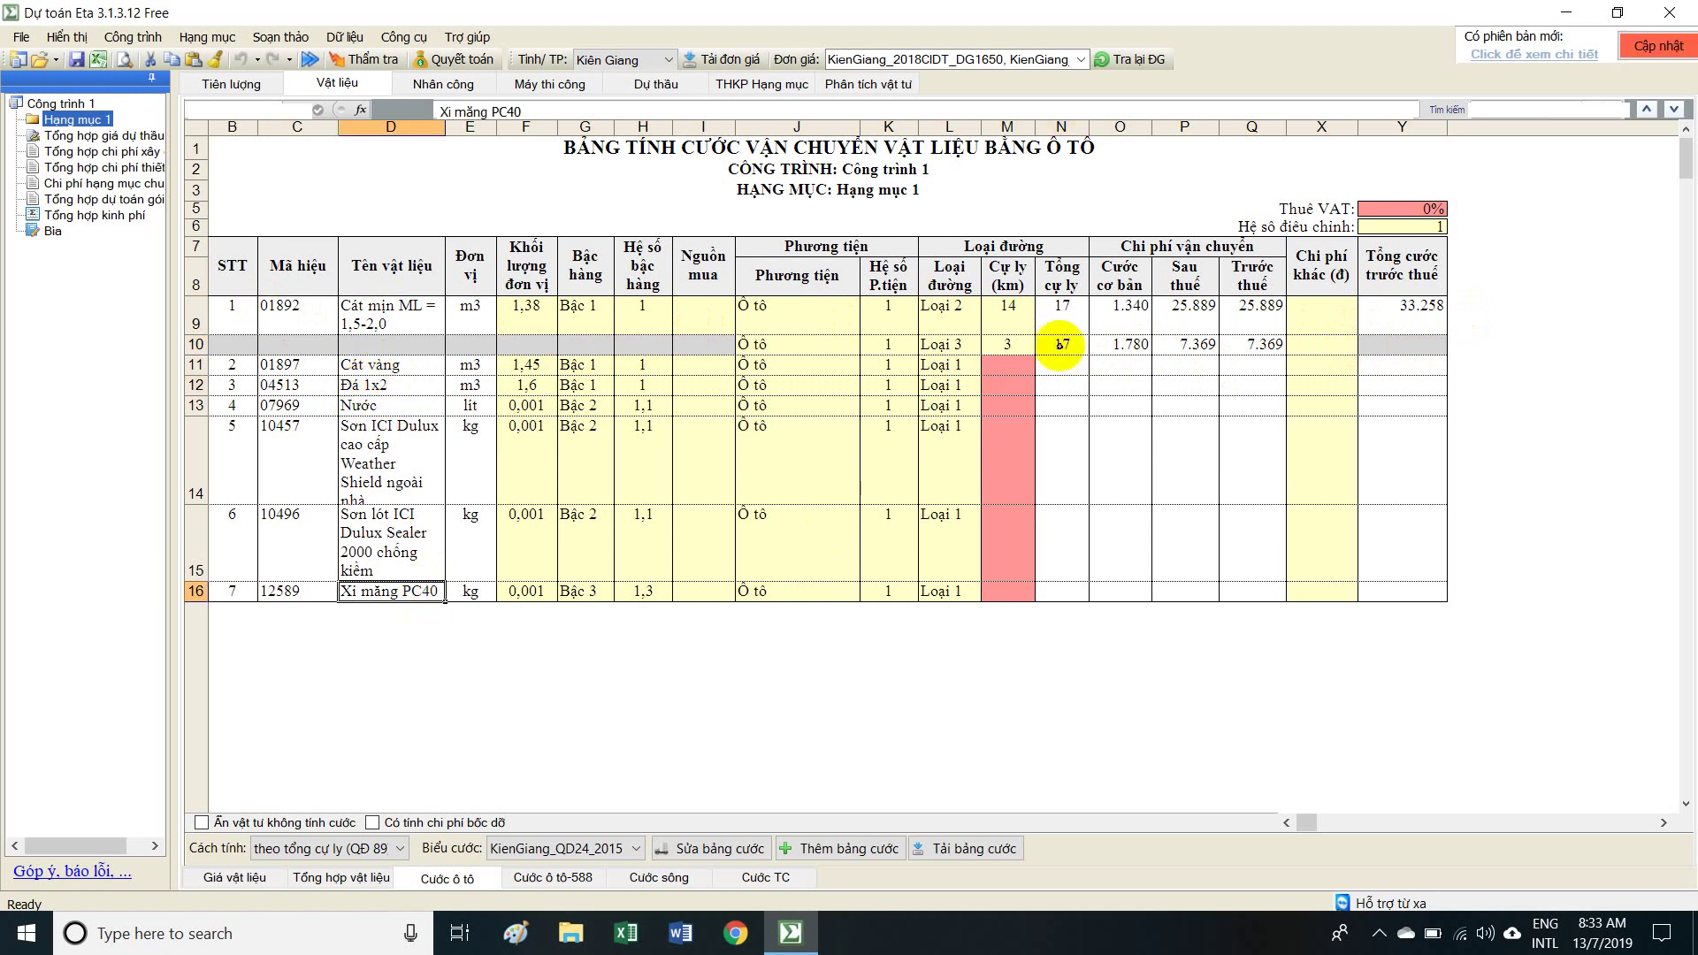
drag(1065, 328, 1379, 345)
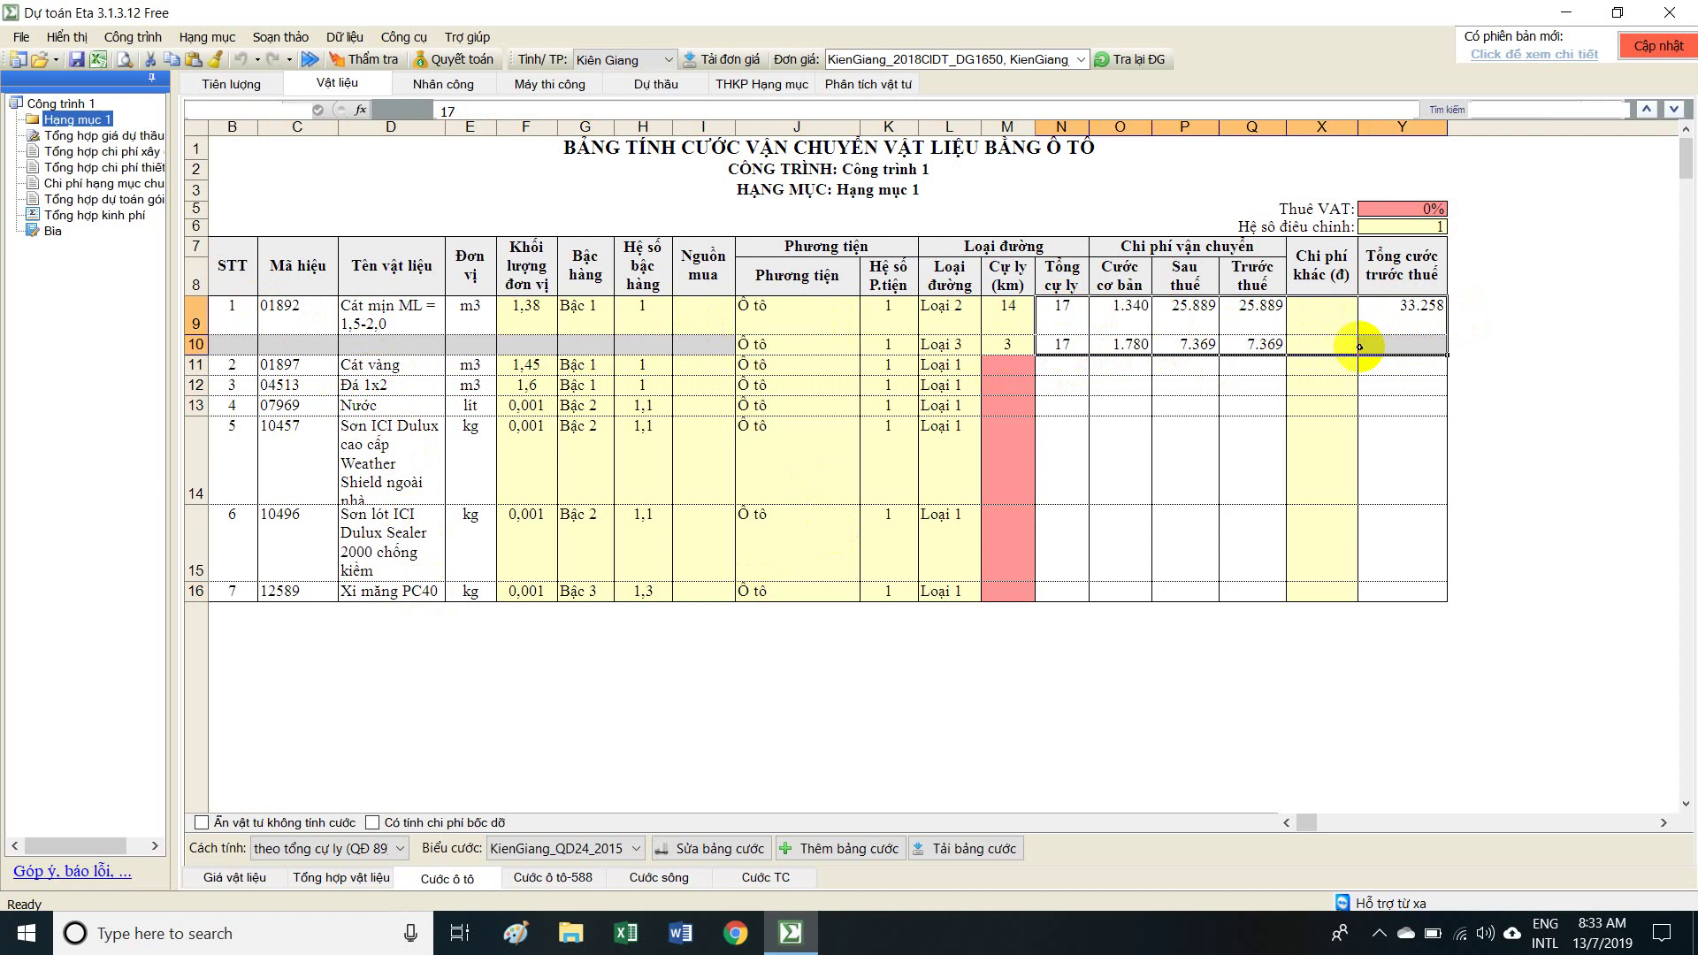
click(1066, 345)
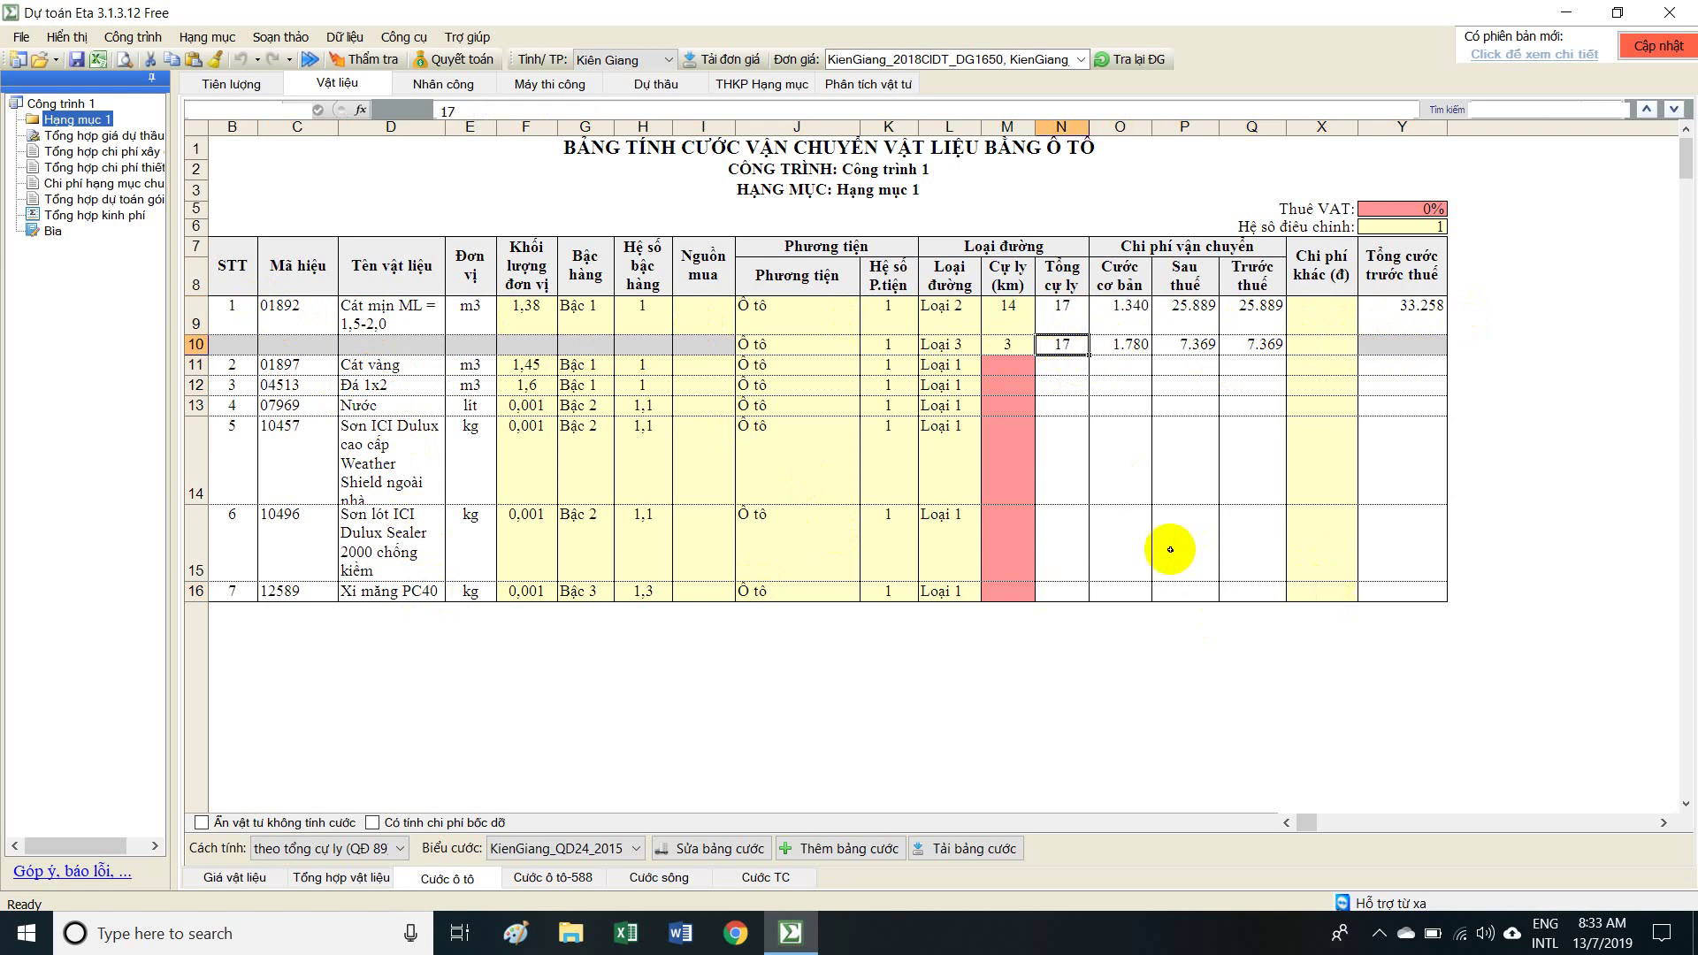
Copy the transport route of Cát mịn ML = 1,5-2,0 to Xi măng PC40 and check its rows.
right_click(1061, 591)
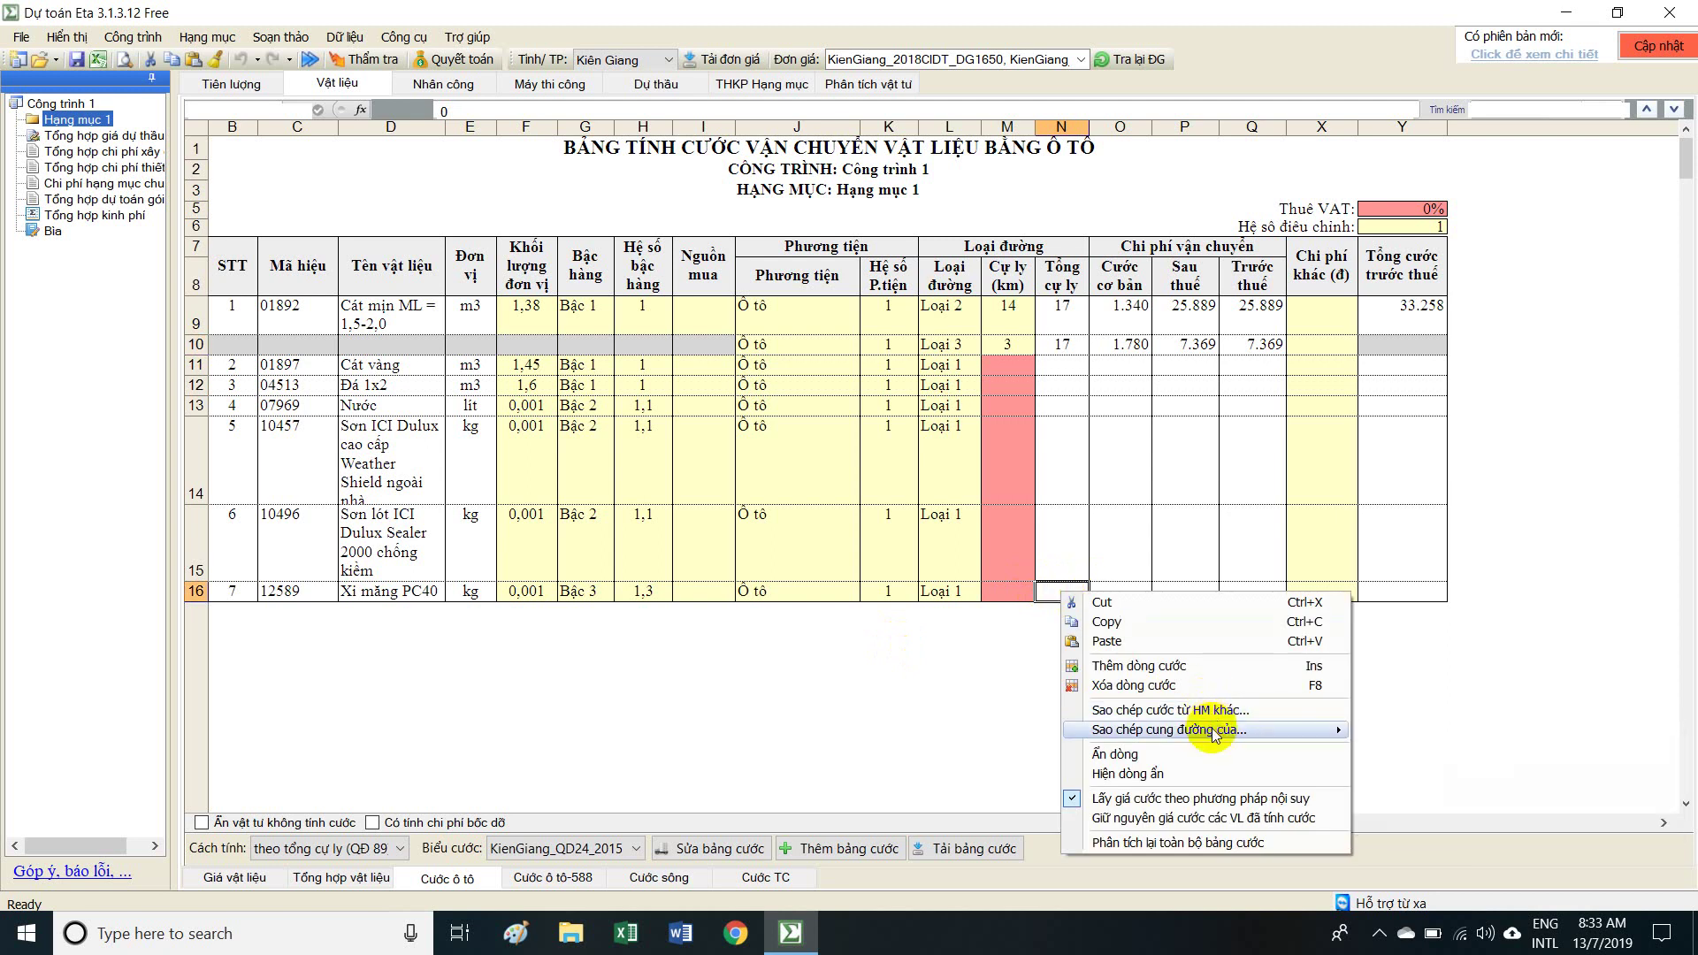
mouse_move(1216, 734)
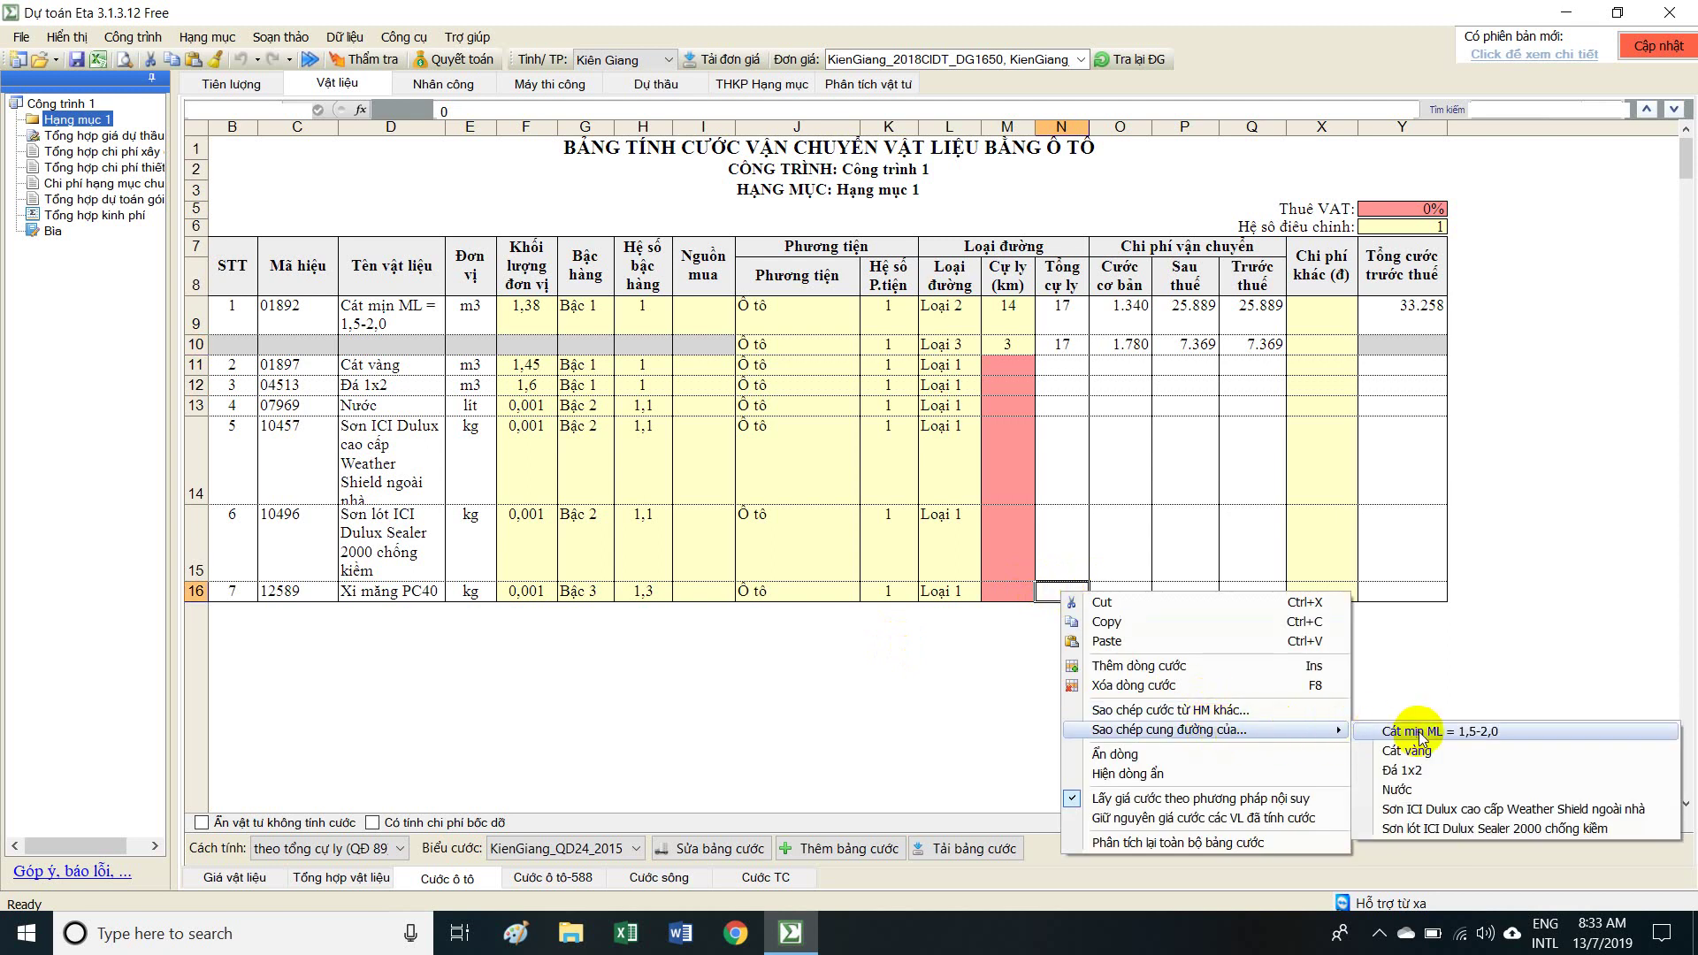
click(1041, 576)
right_click(1043, 588)
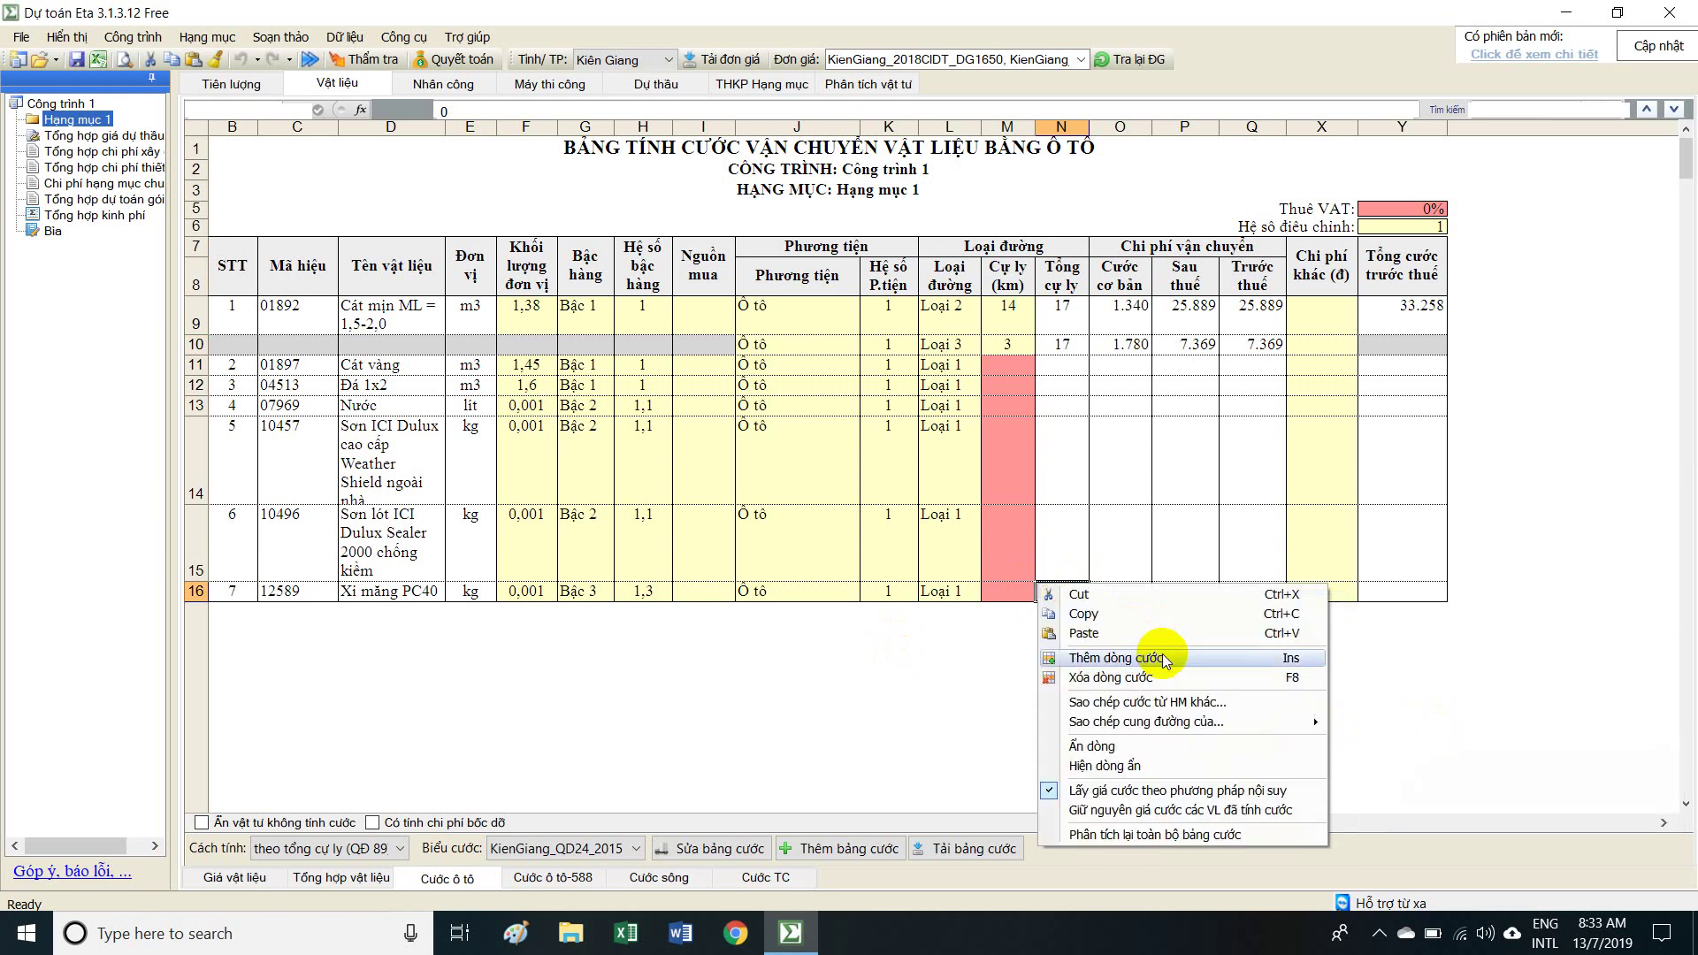
mouse_move(1212, 722)
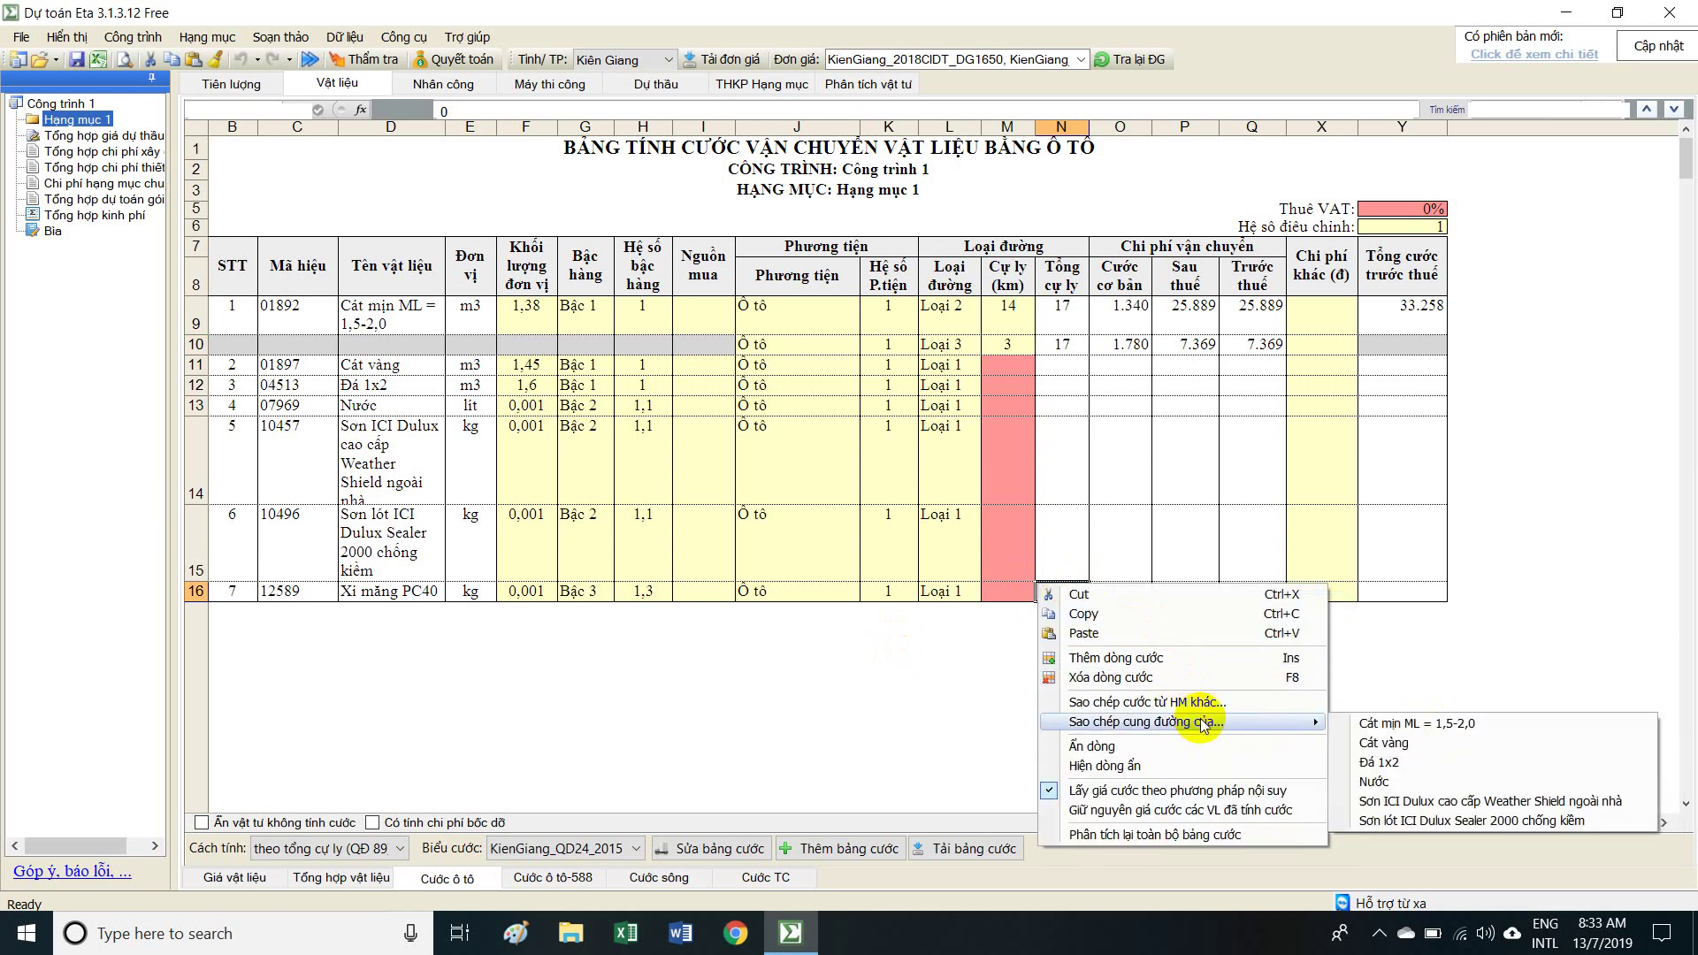
click(1400, 727)
drag(270, 591, 1409, 608)
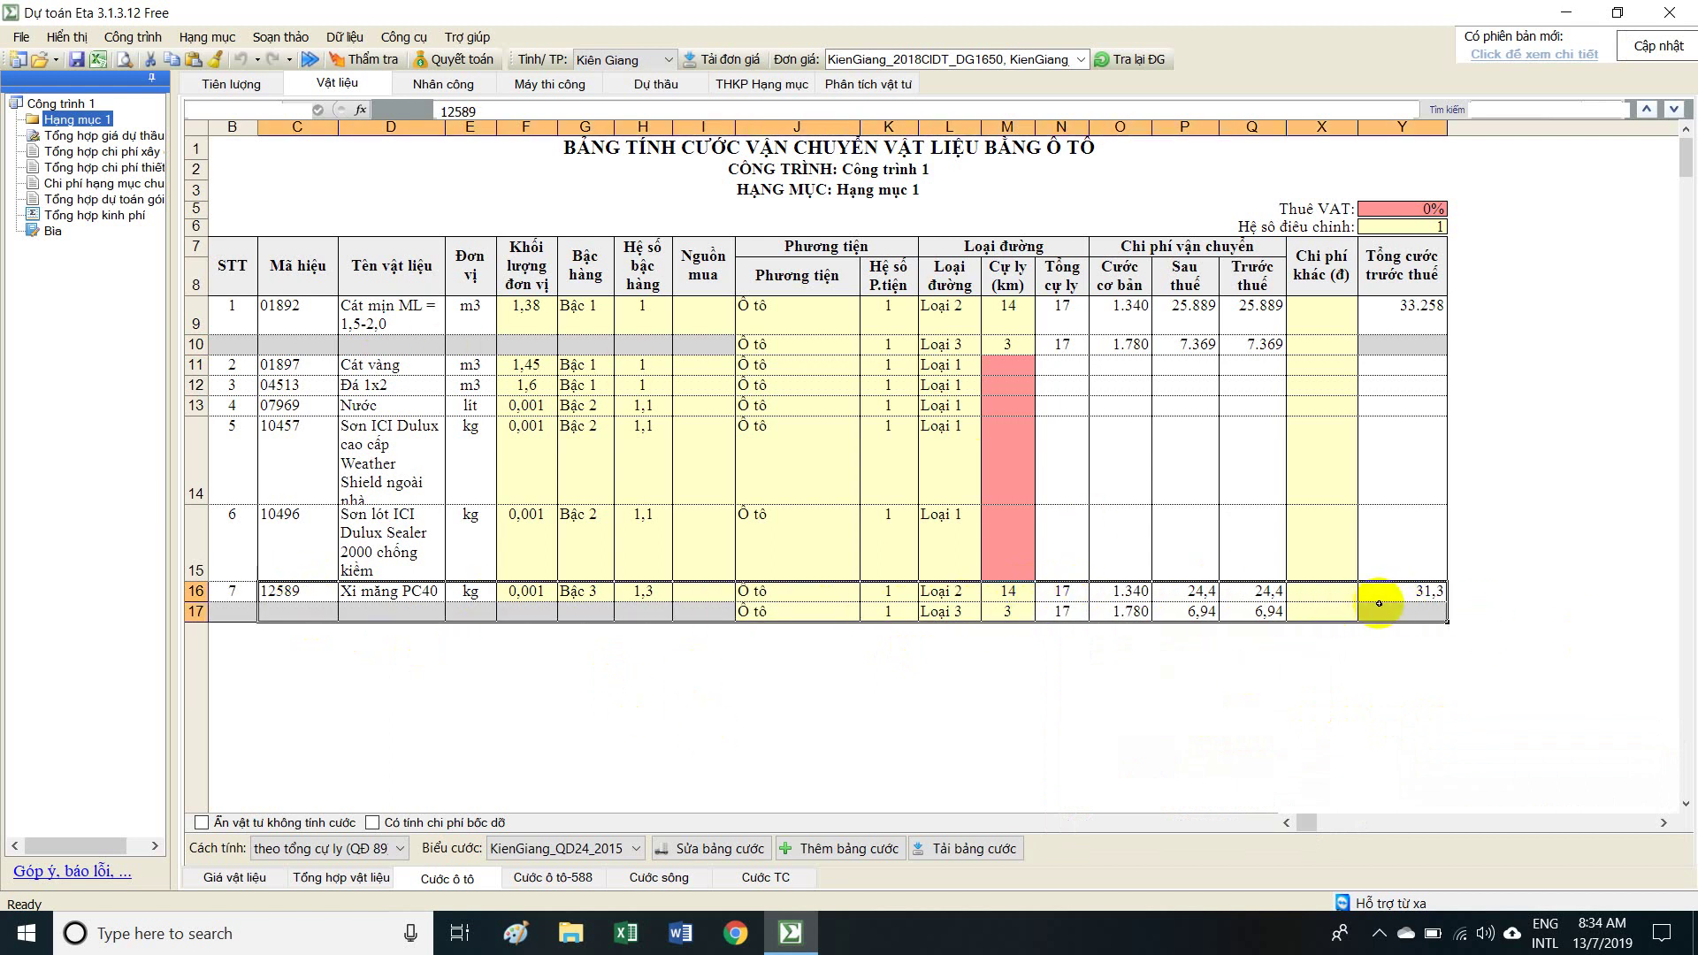
Check the pre-tax freight totals, then review the Giá TB, Cước ô tô and Giá HT columns in the Giá vật liệu sheet.
drag(1413, 314, 1442, 605)
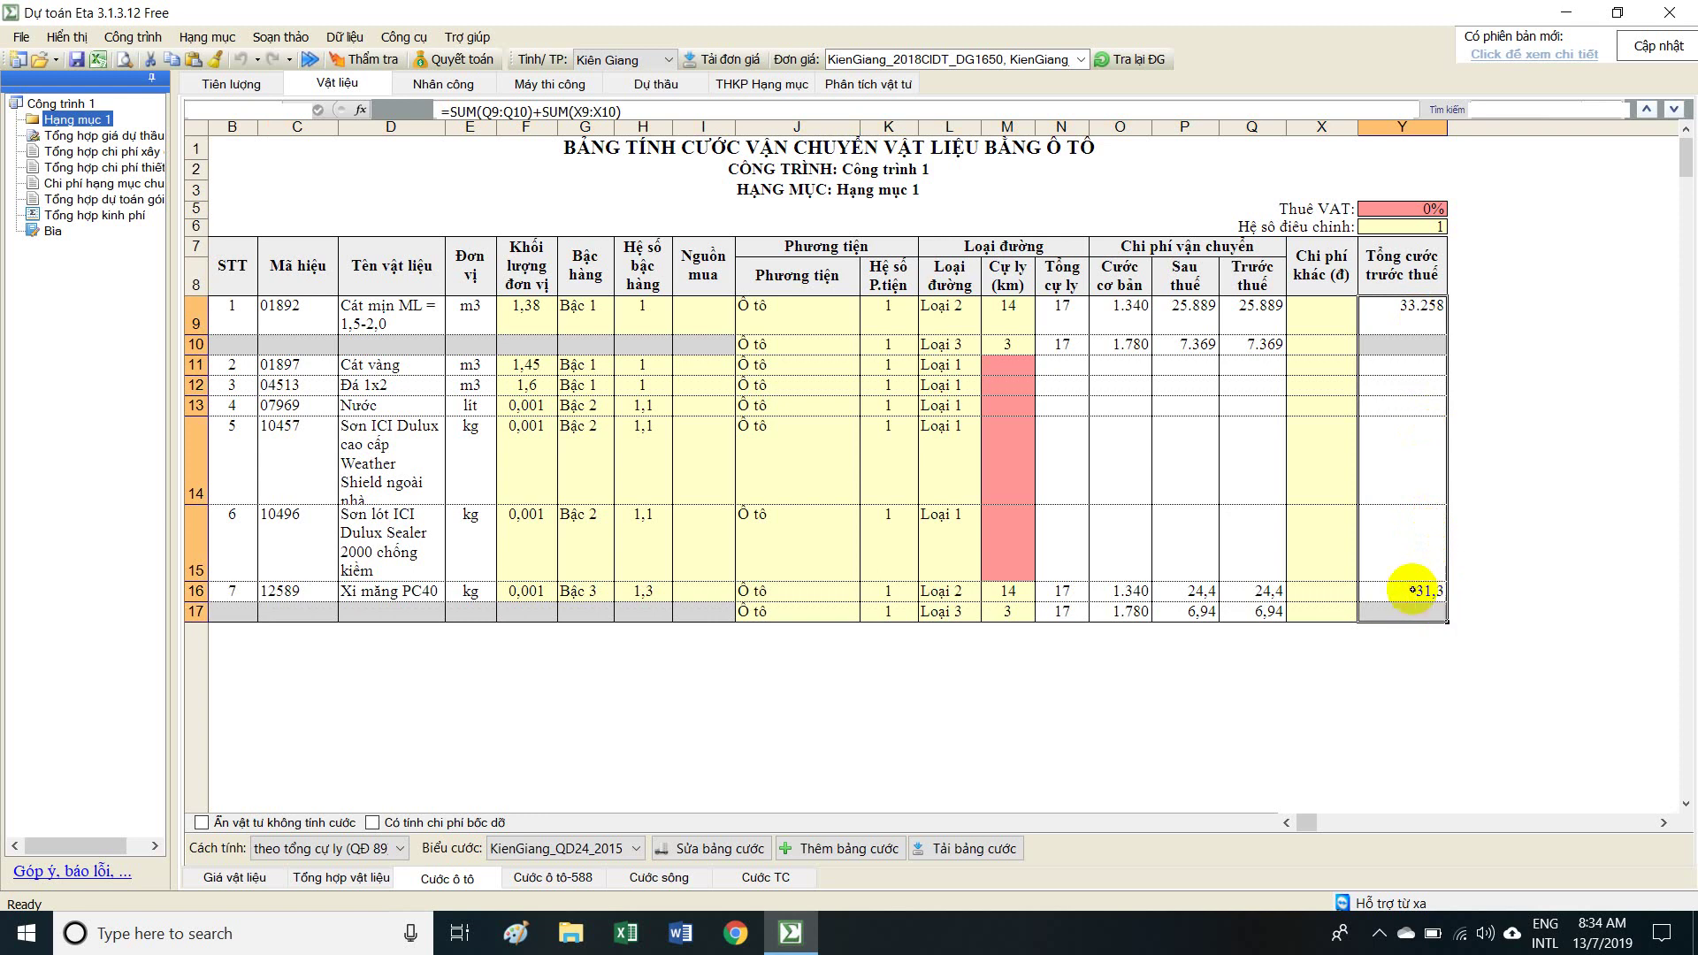
click(1424, 328)
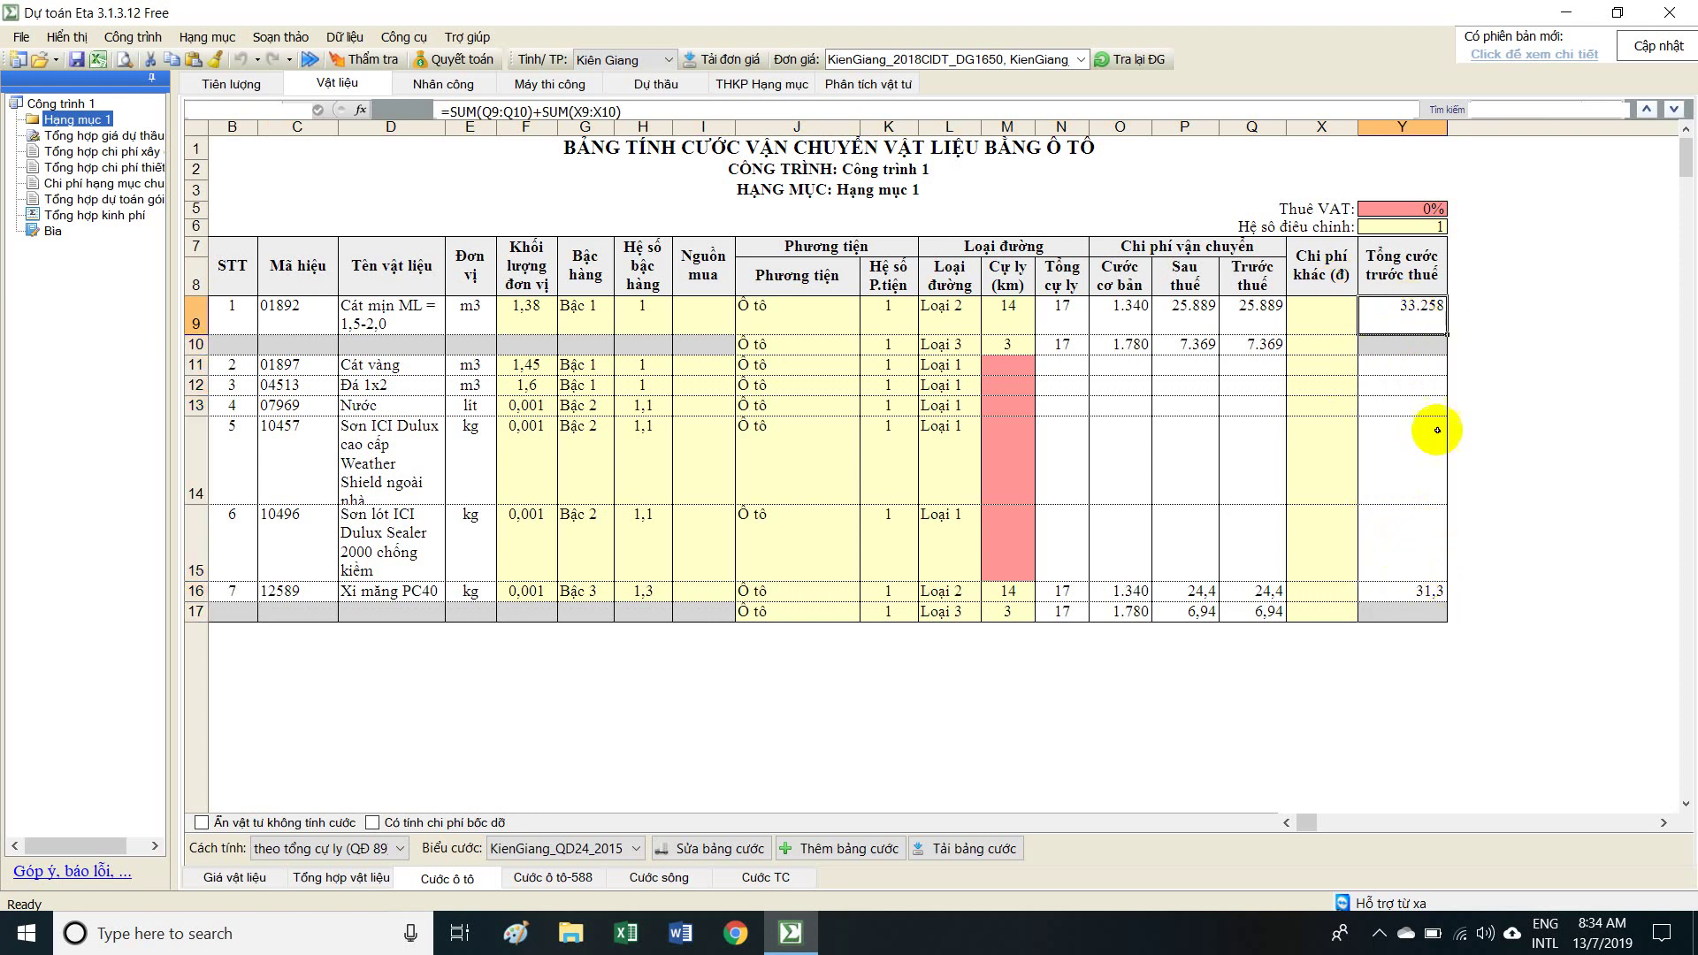
click(237, 878)
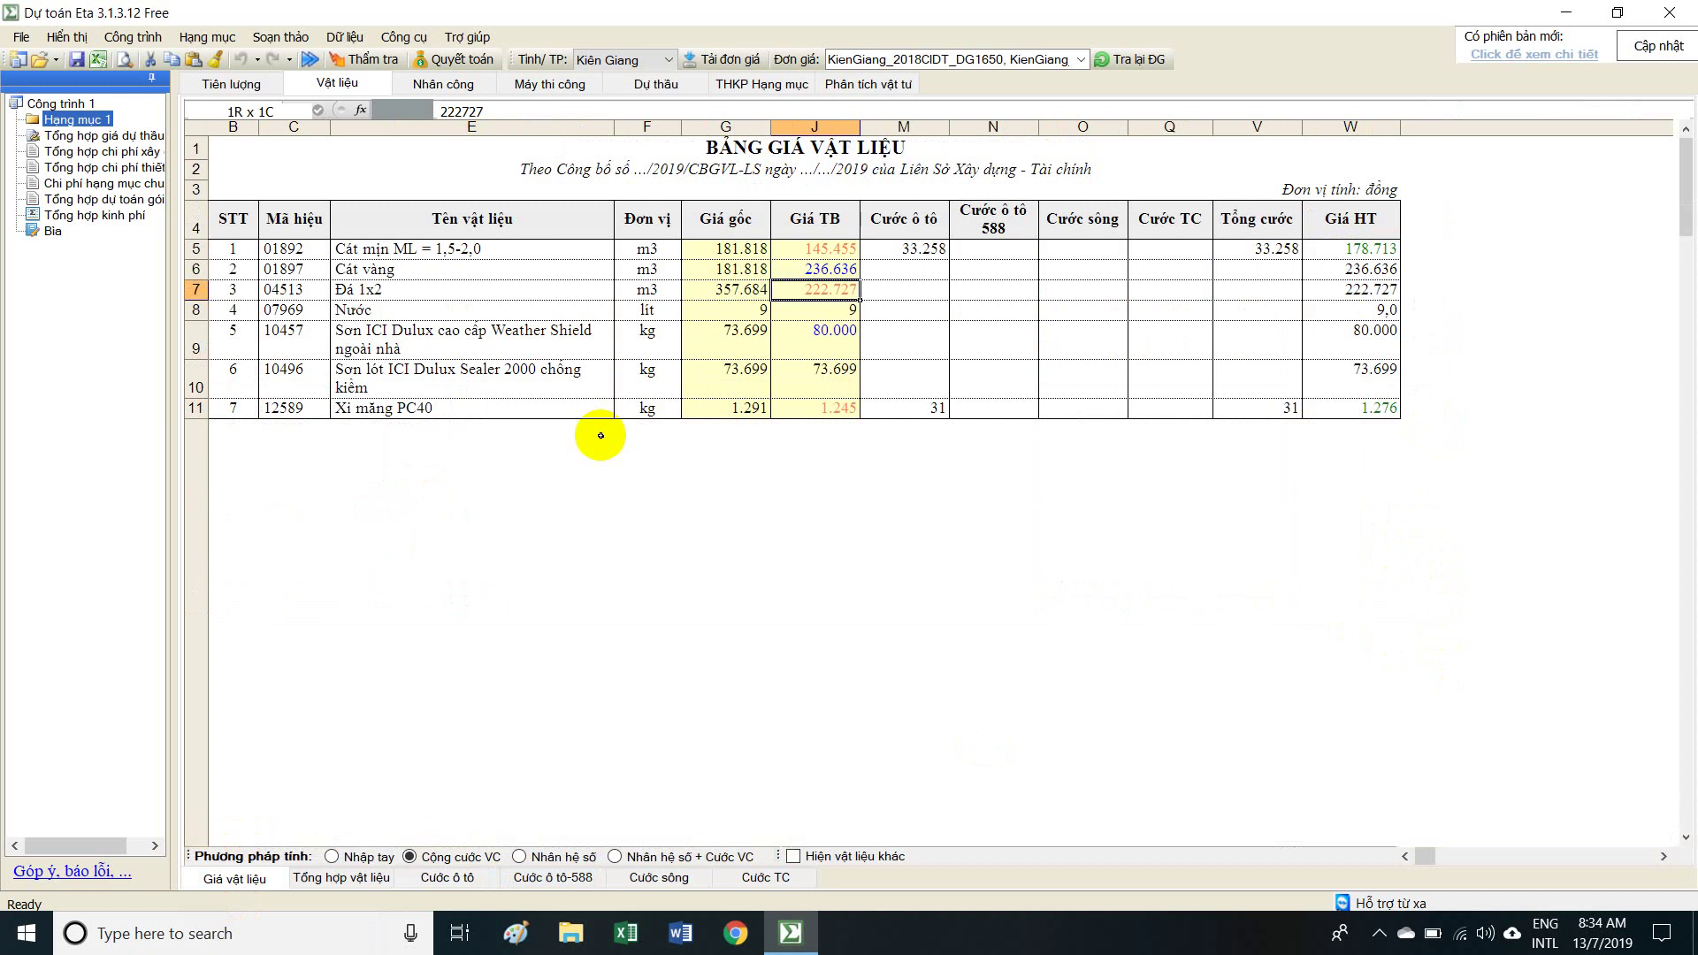
drag(825, 250, 836, 400)
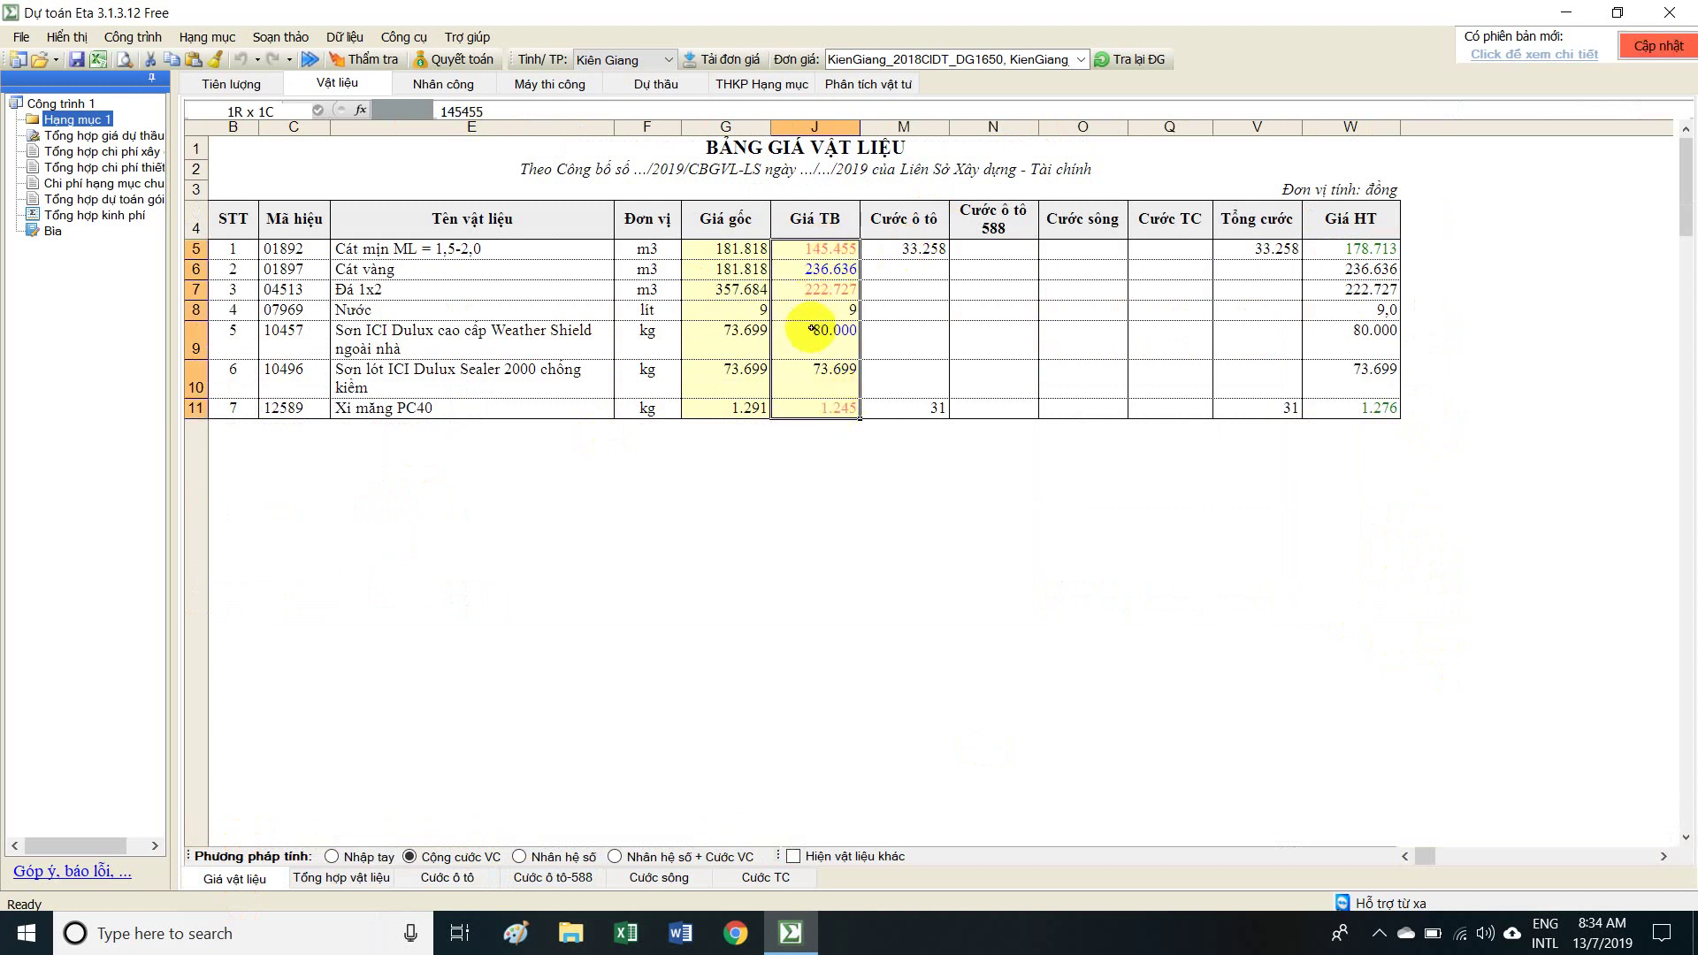
drag(918, 251, 918, 415)
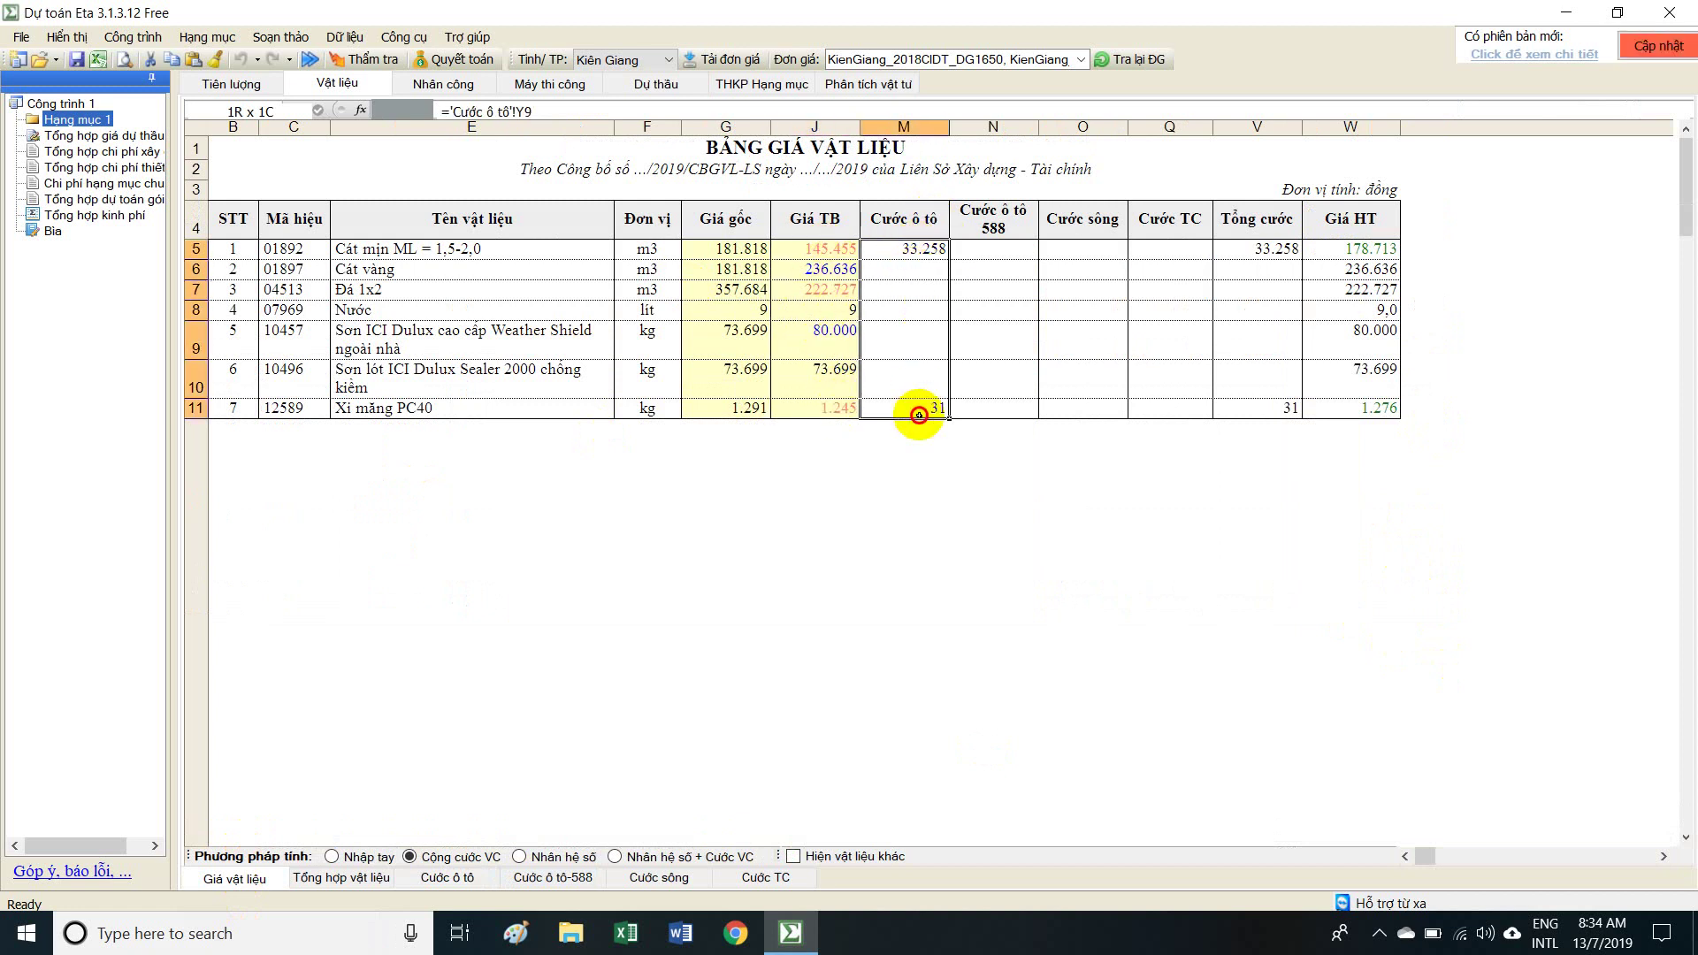
drag(1369, 250, 1381, 395)
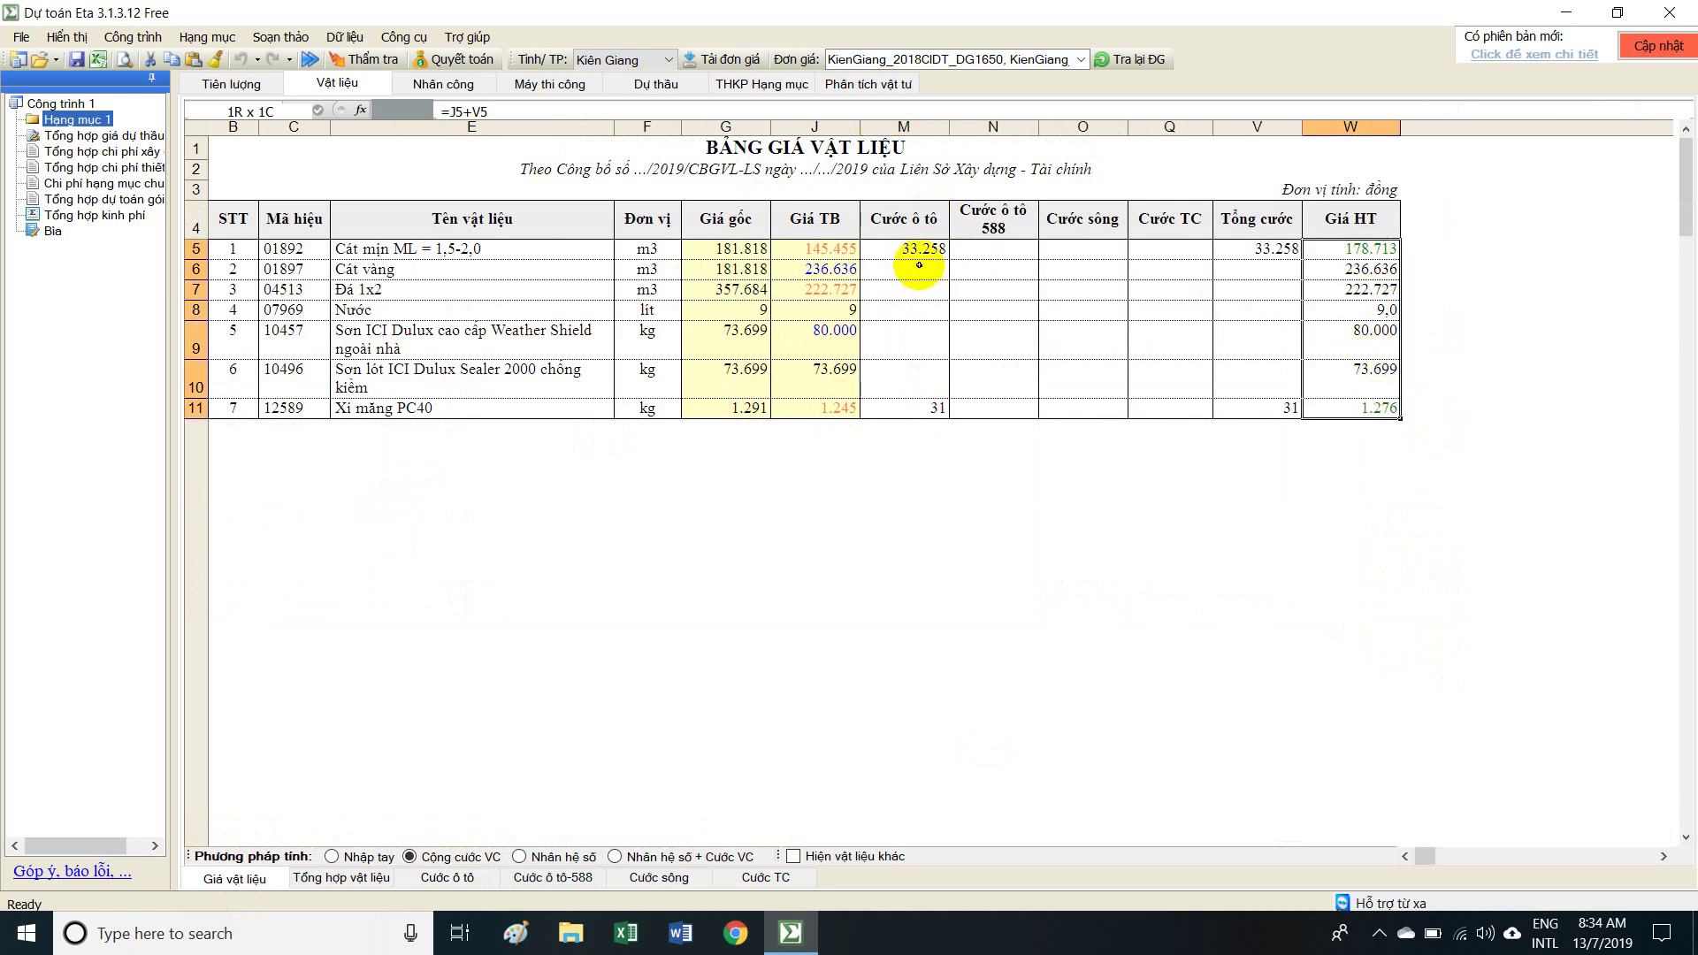
Set the material price calculation method to Cộng cước VC in the Giá vật liệu sheet and return to the Cước ô tô sheet.
click(458, 878)
click(238, 880)
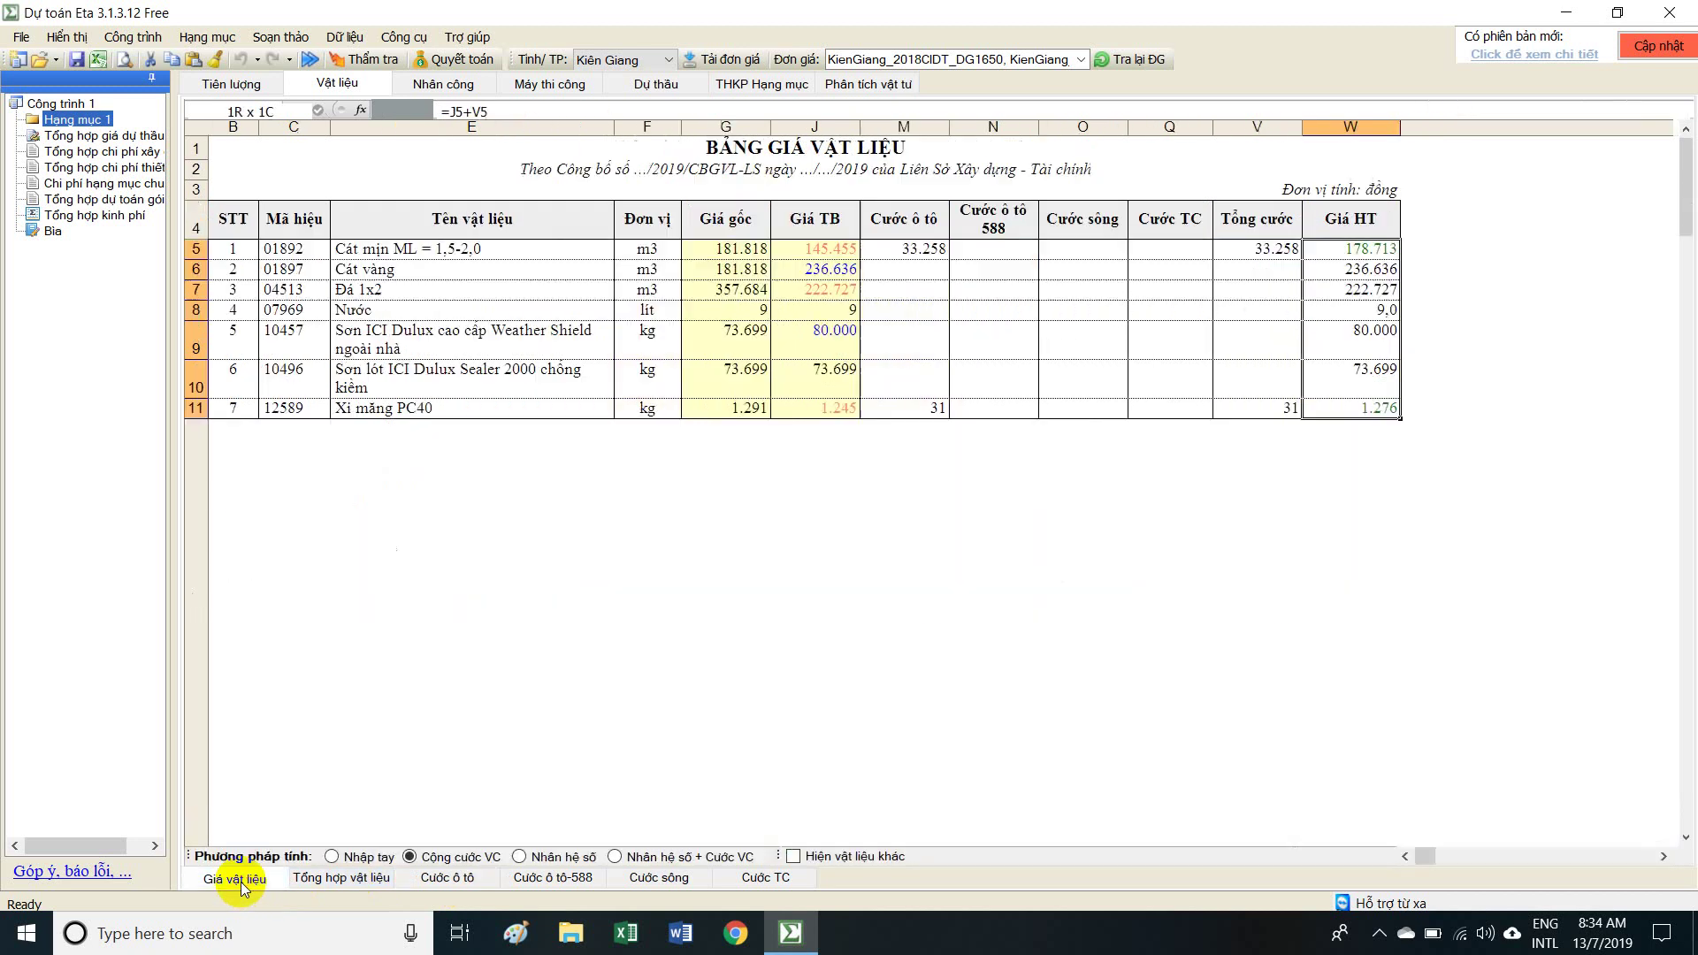
click(333, 856)
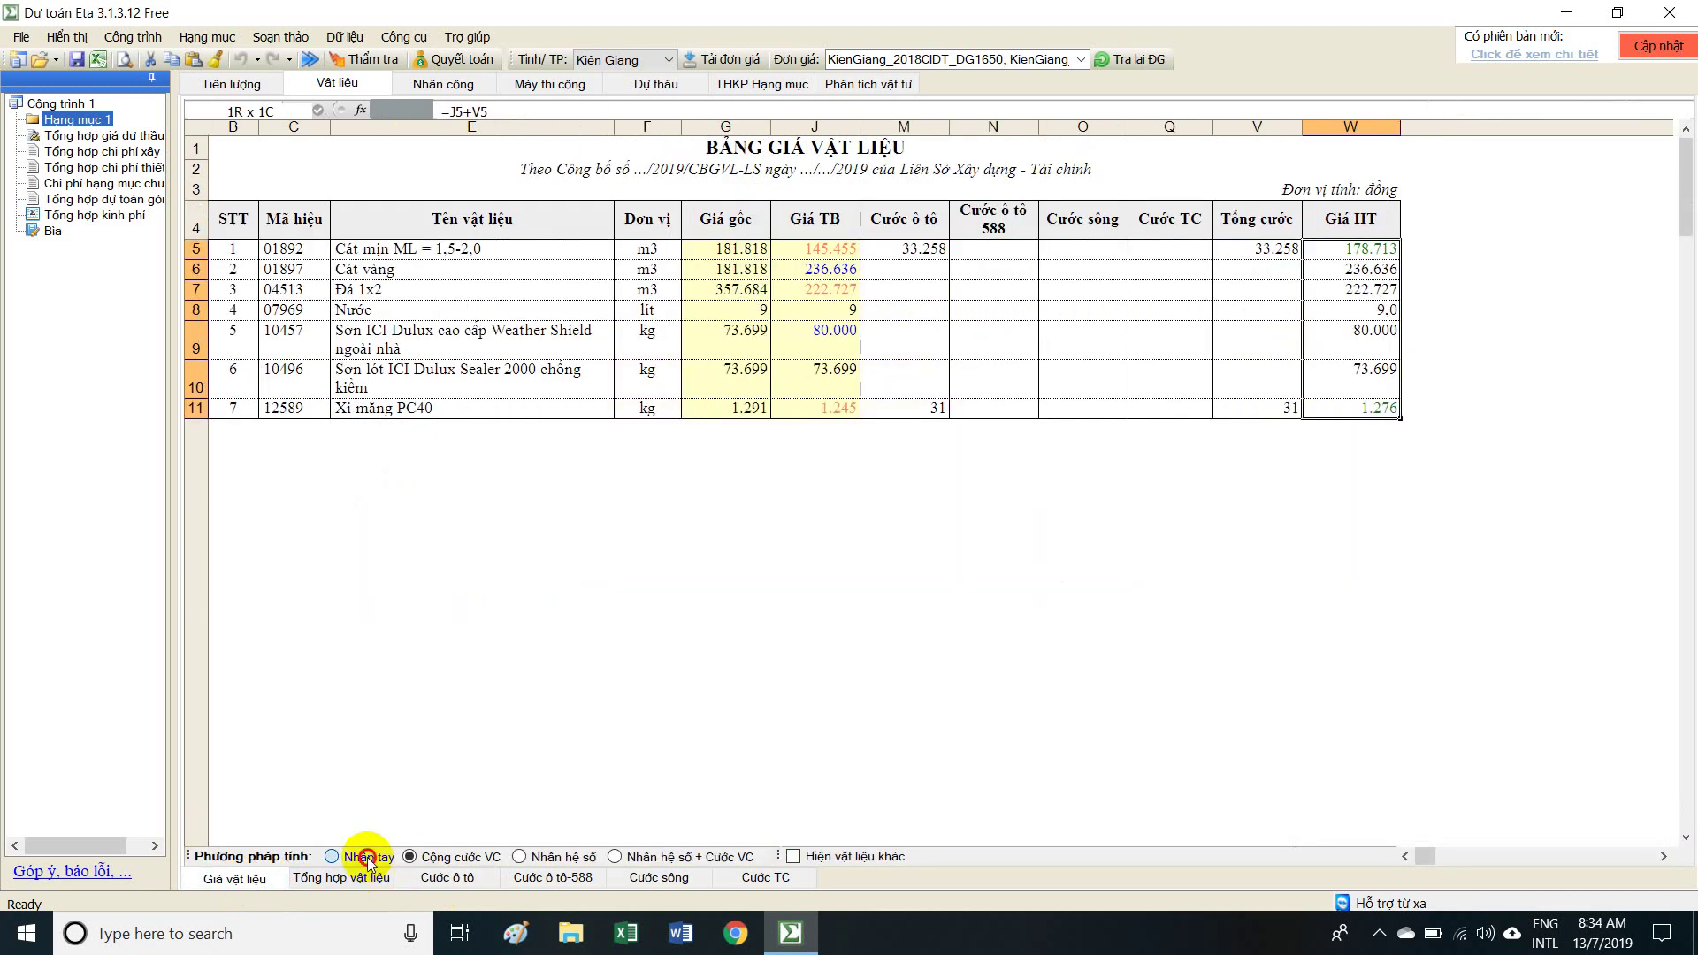
click(422, 855)
click(465, 877)
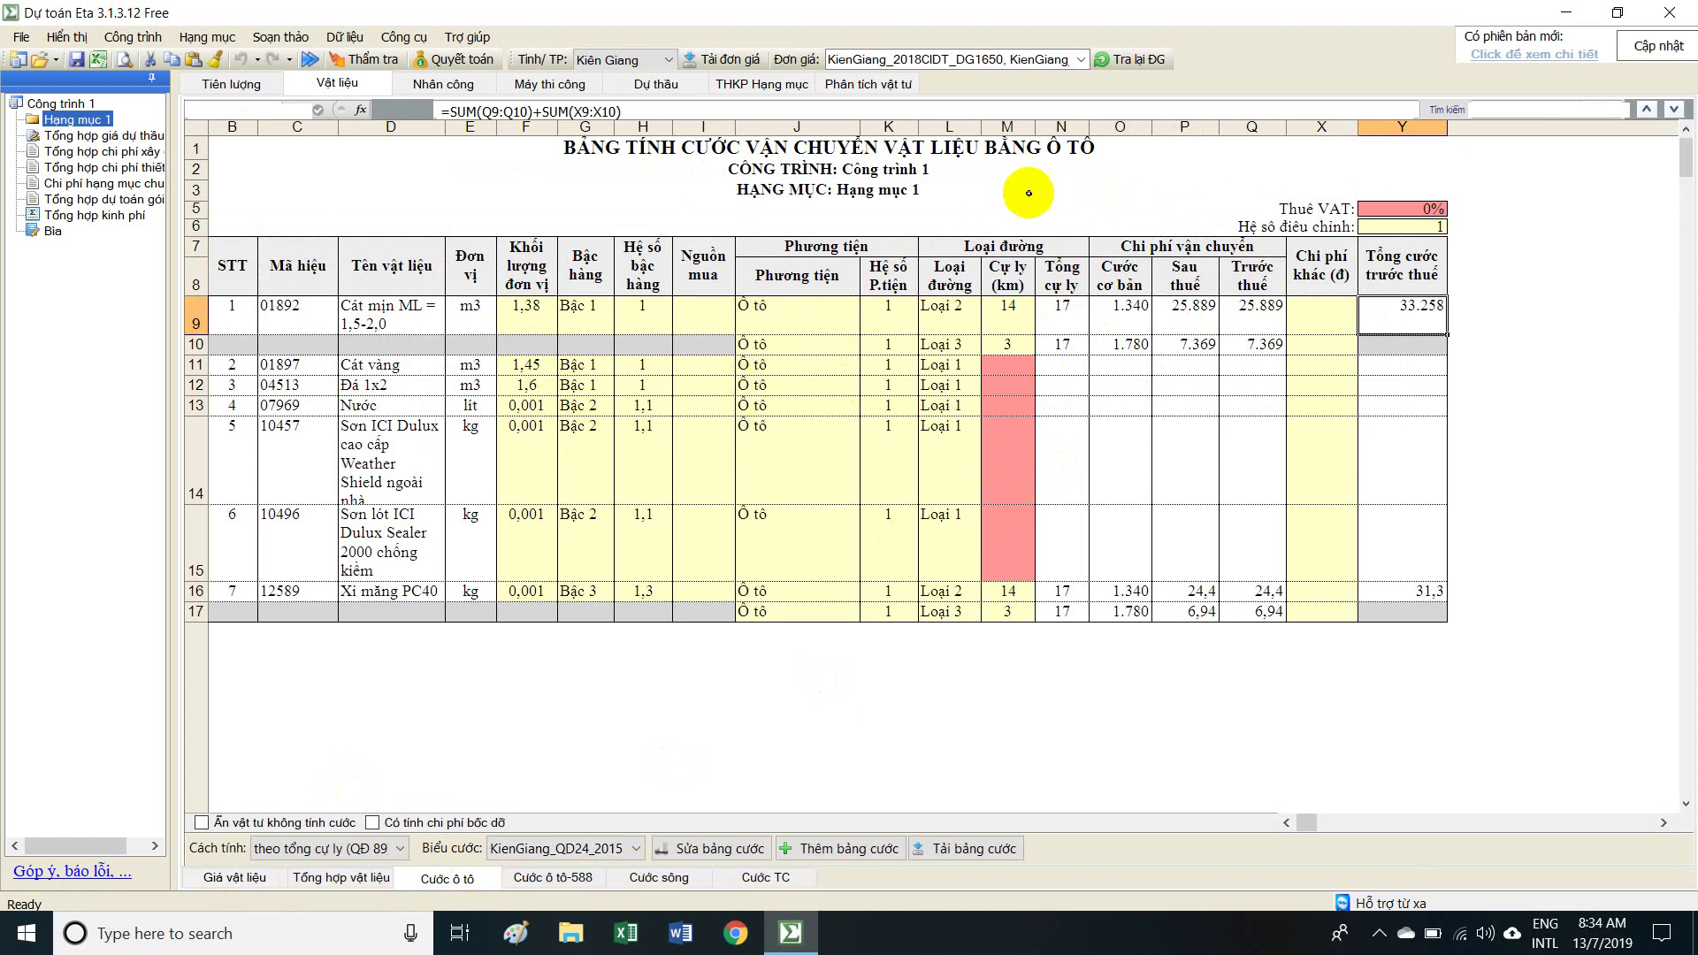
Open the Cước sông sheet and check which river freight tables are available.
click(672, 879)
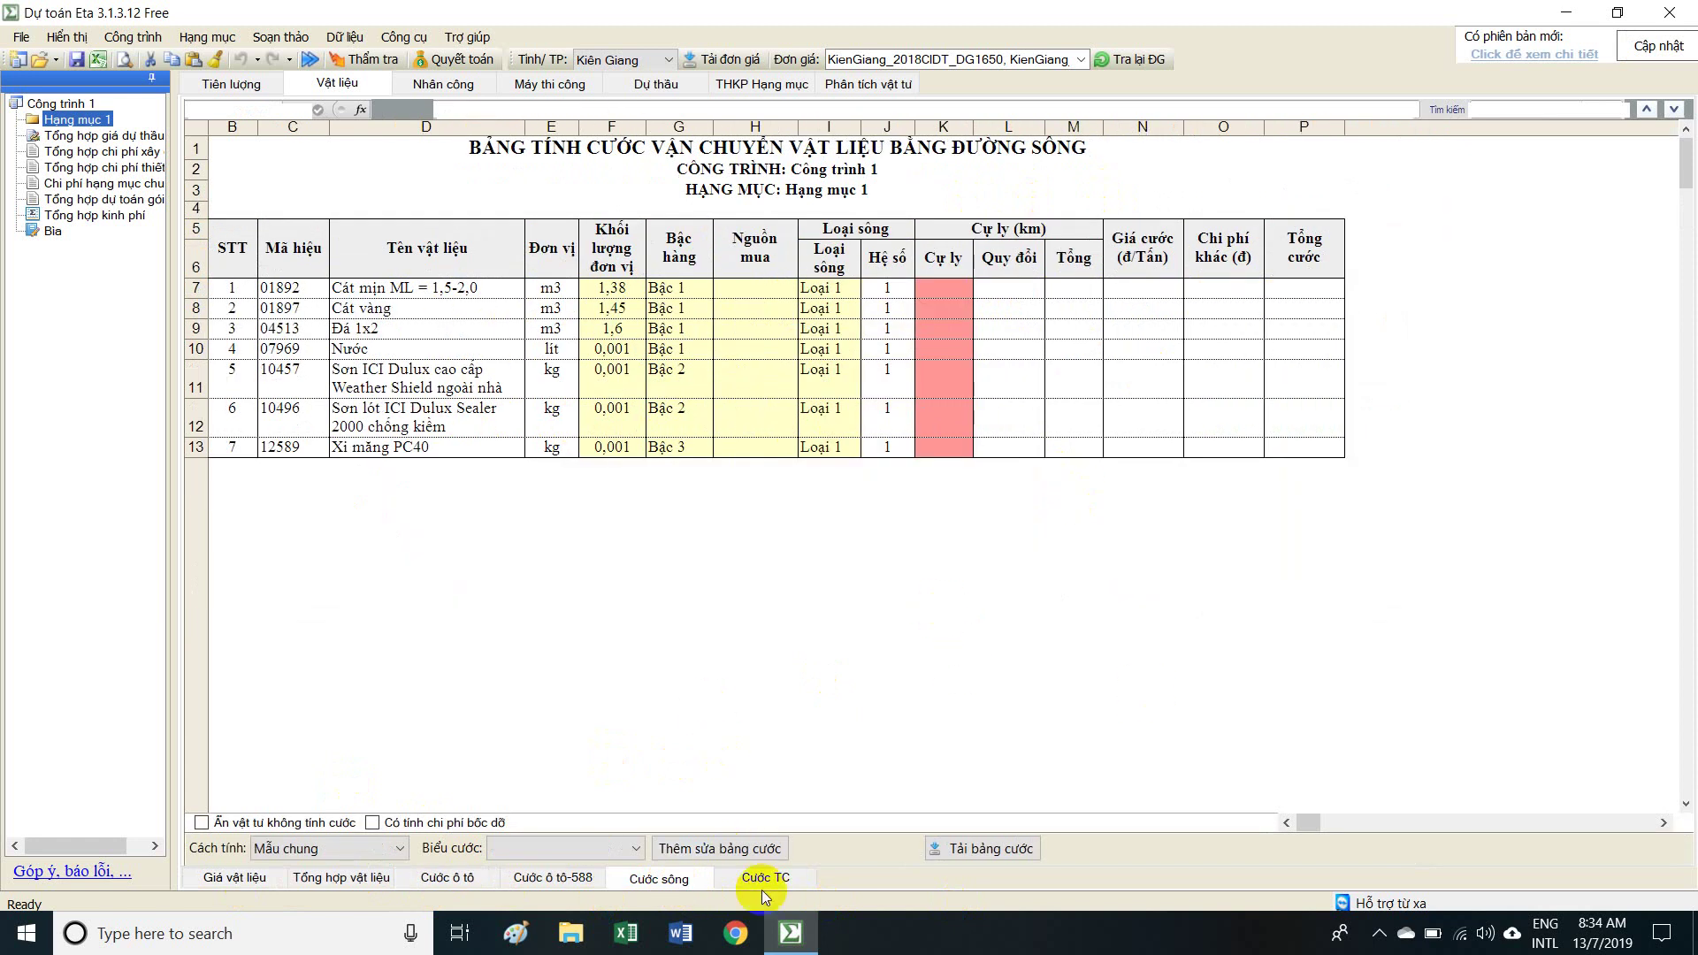
click(568, 848)
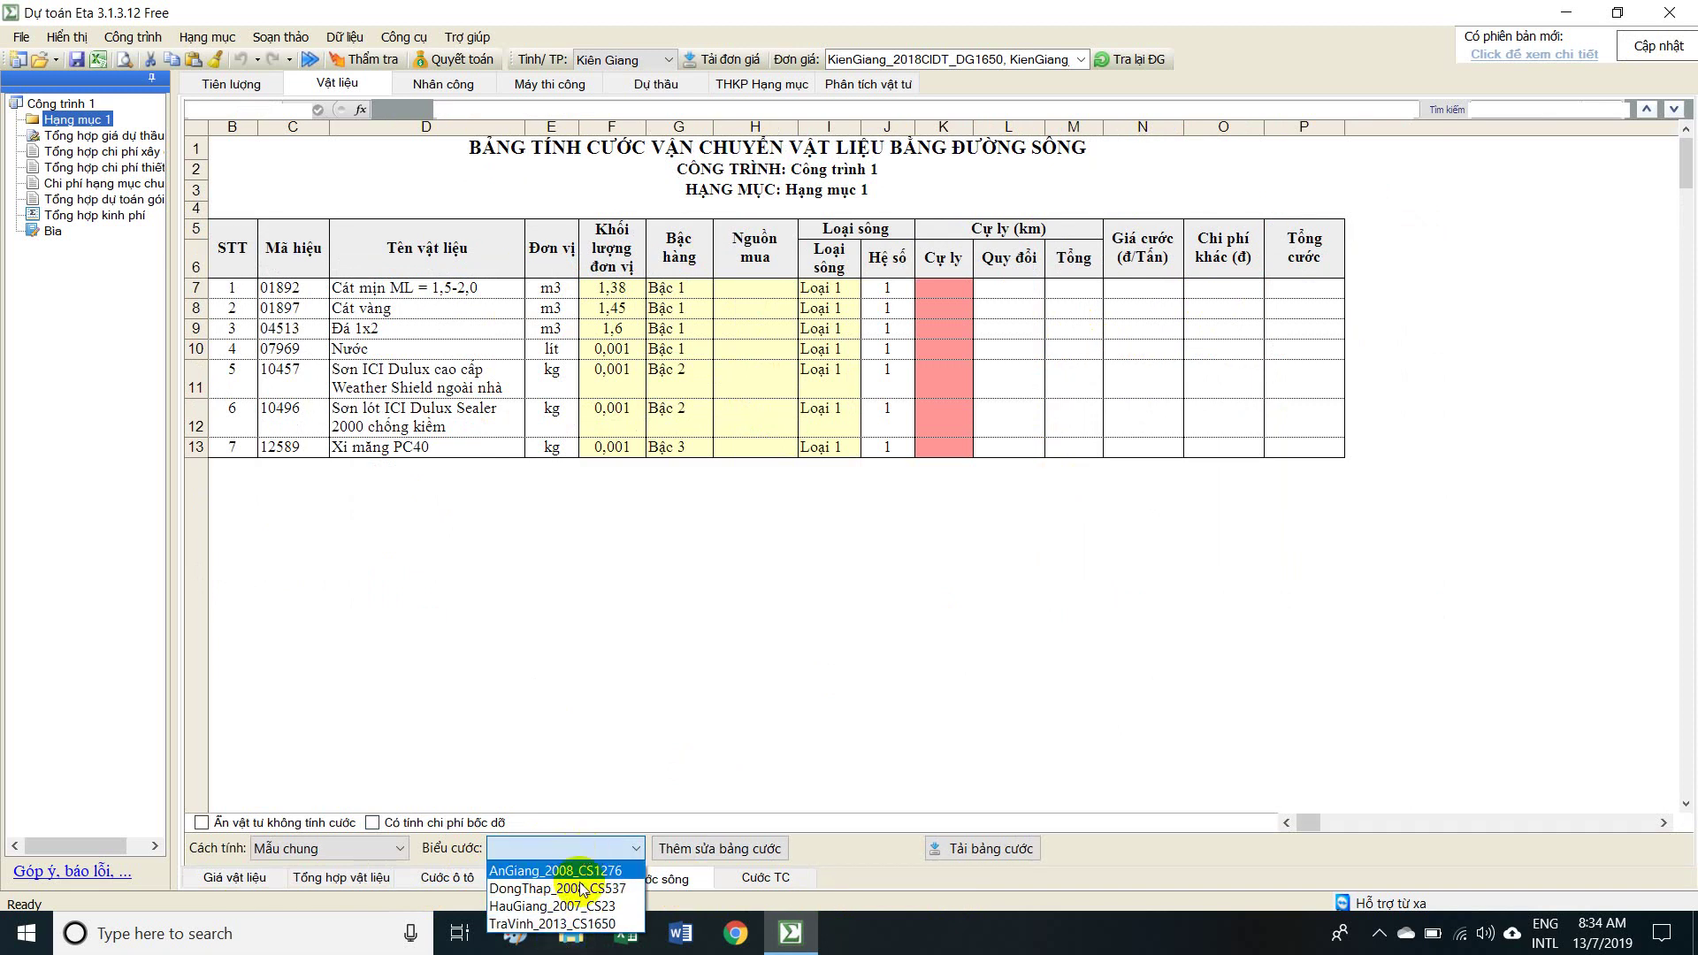
click(696, 593)
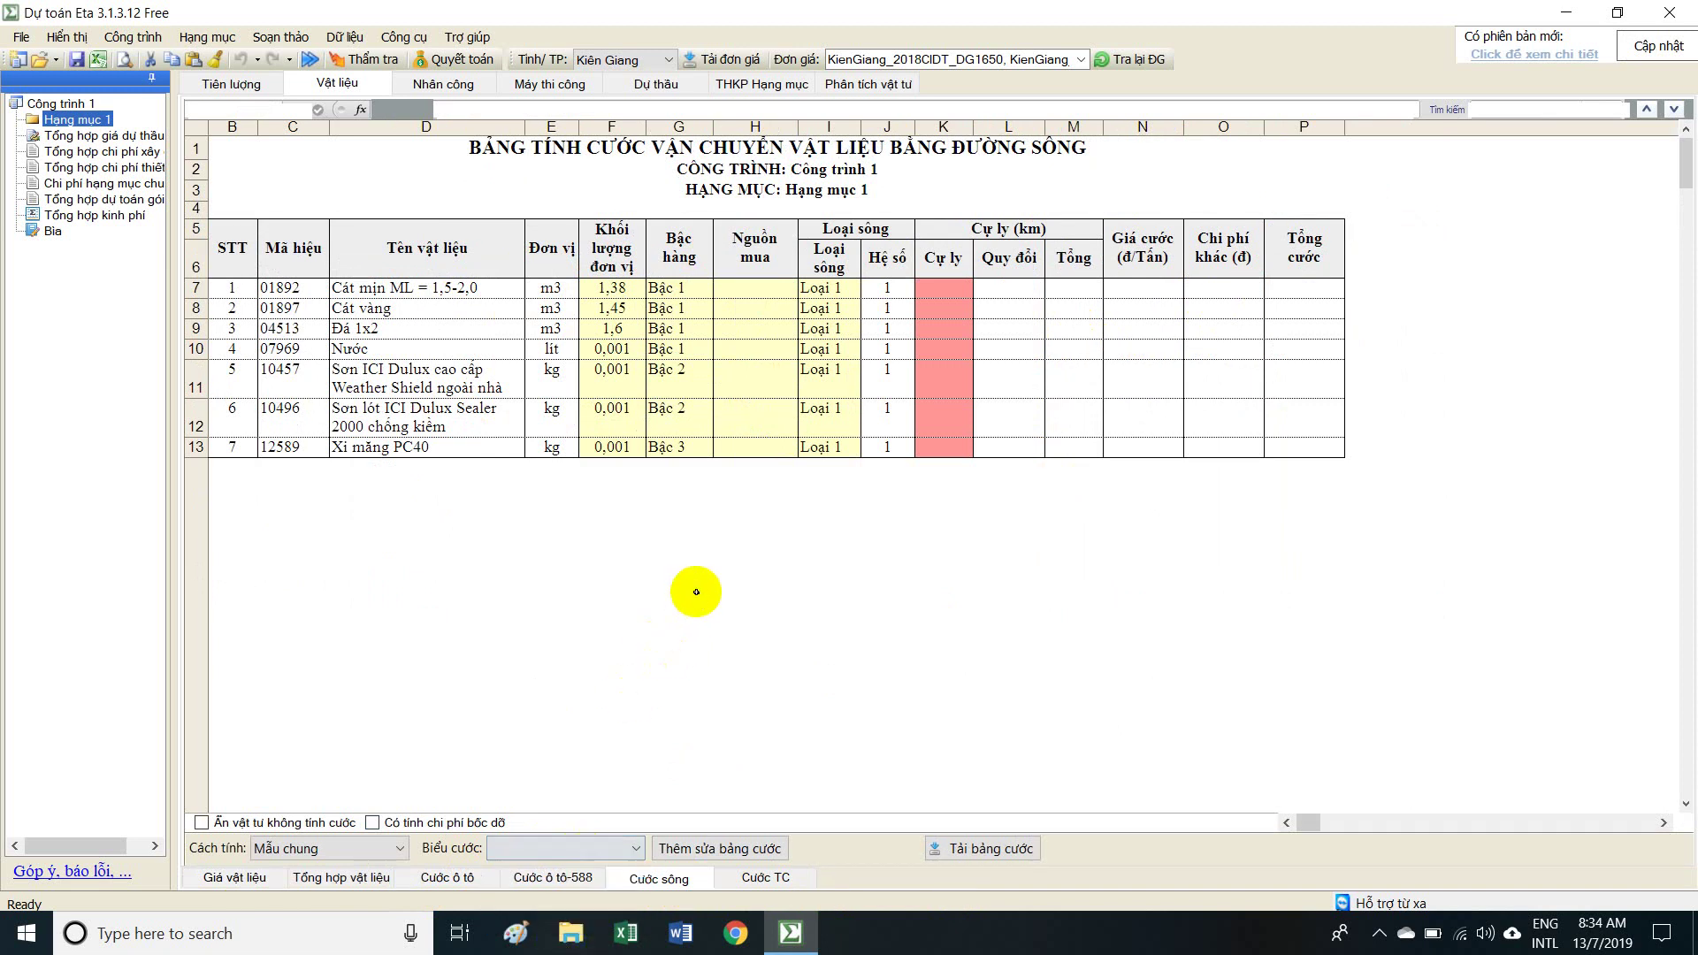
Download the Kiên Giang river freight table KienGiang_2015_CS24.cse for the Cước sông sheet.
click(955, 849)
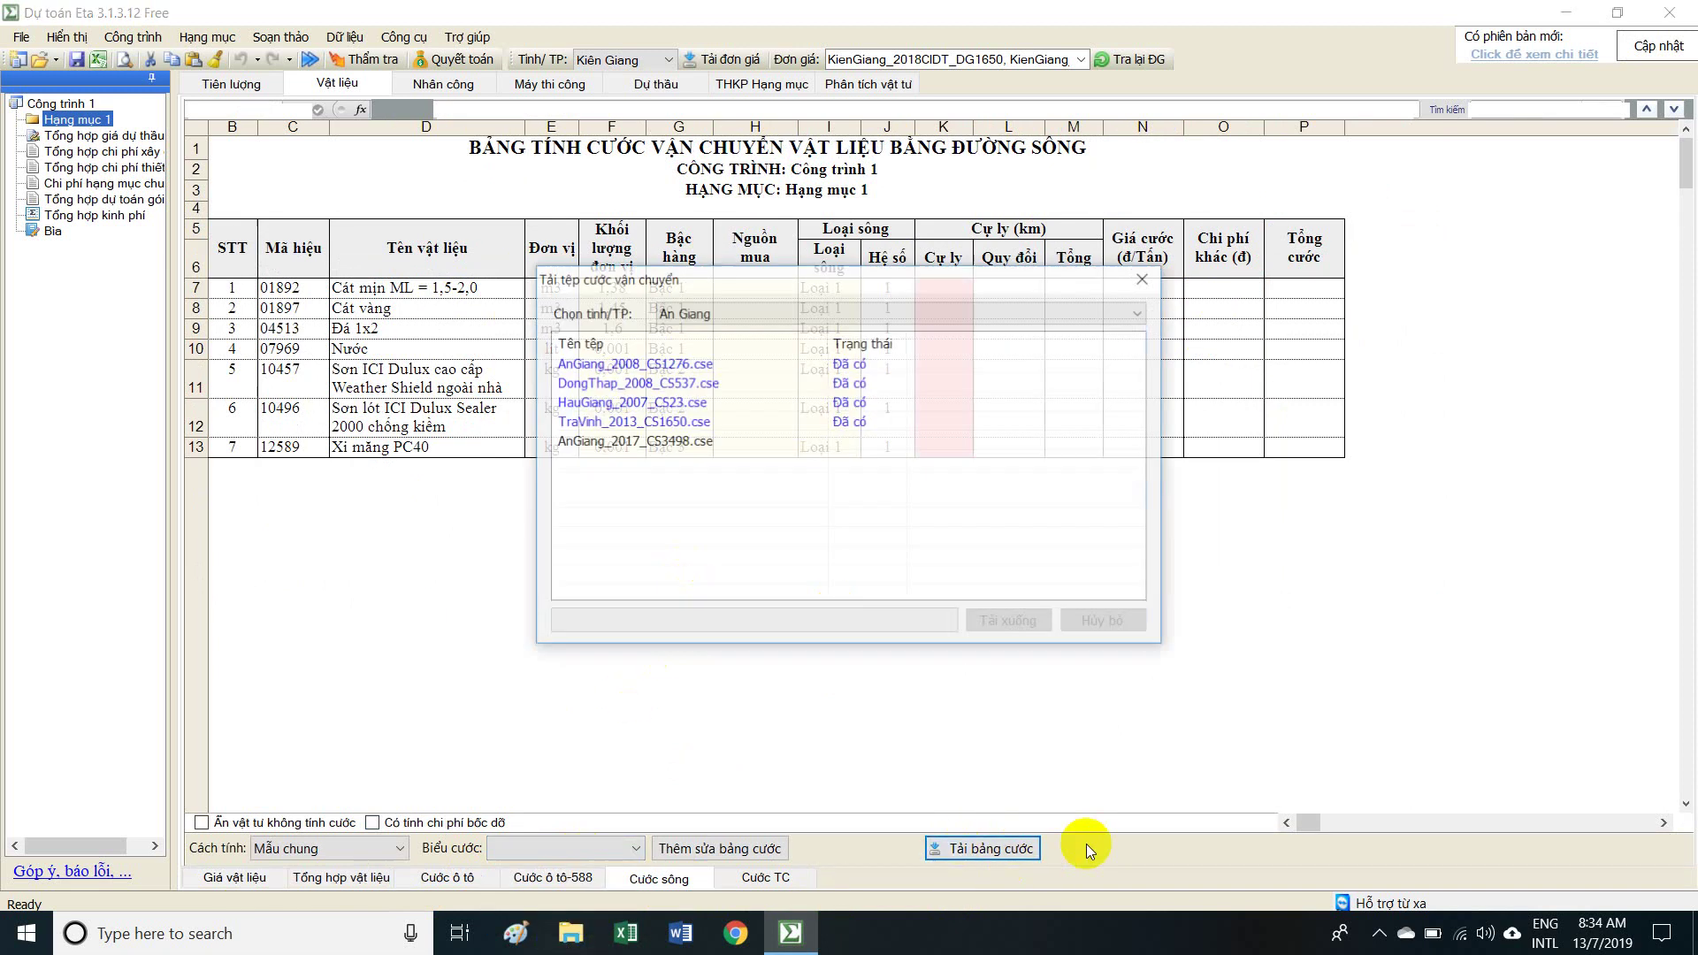
click(780, 314)
scroll(778, 709, down, 3)
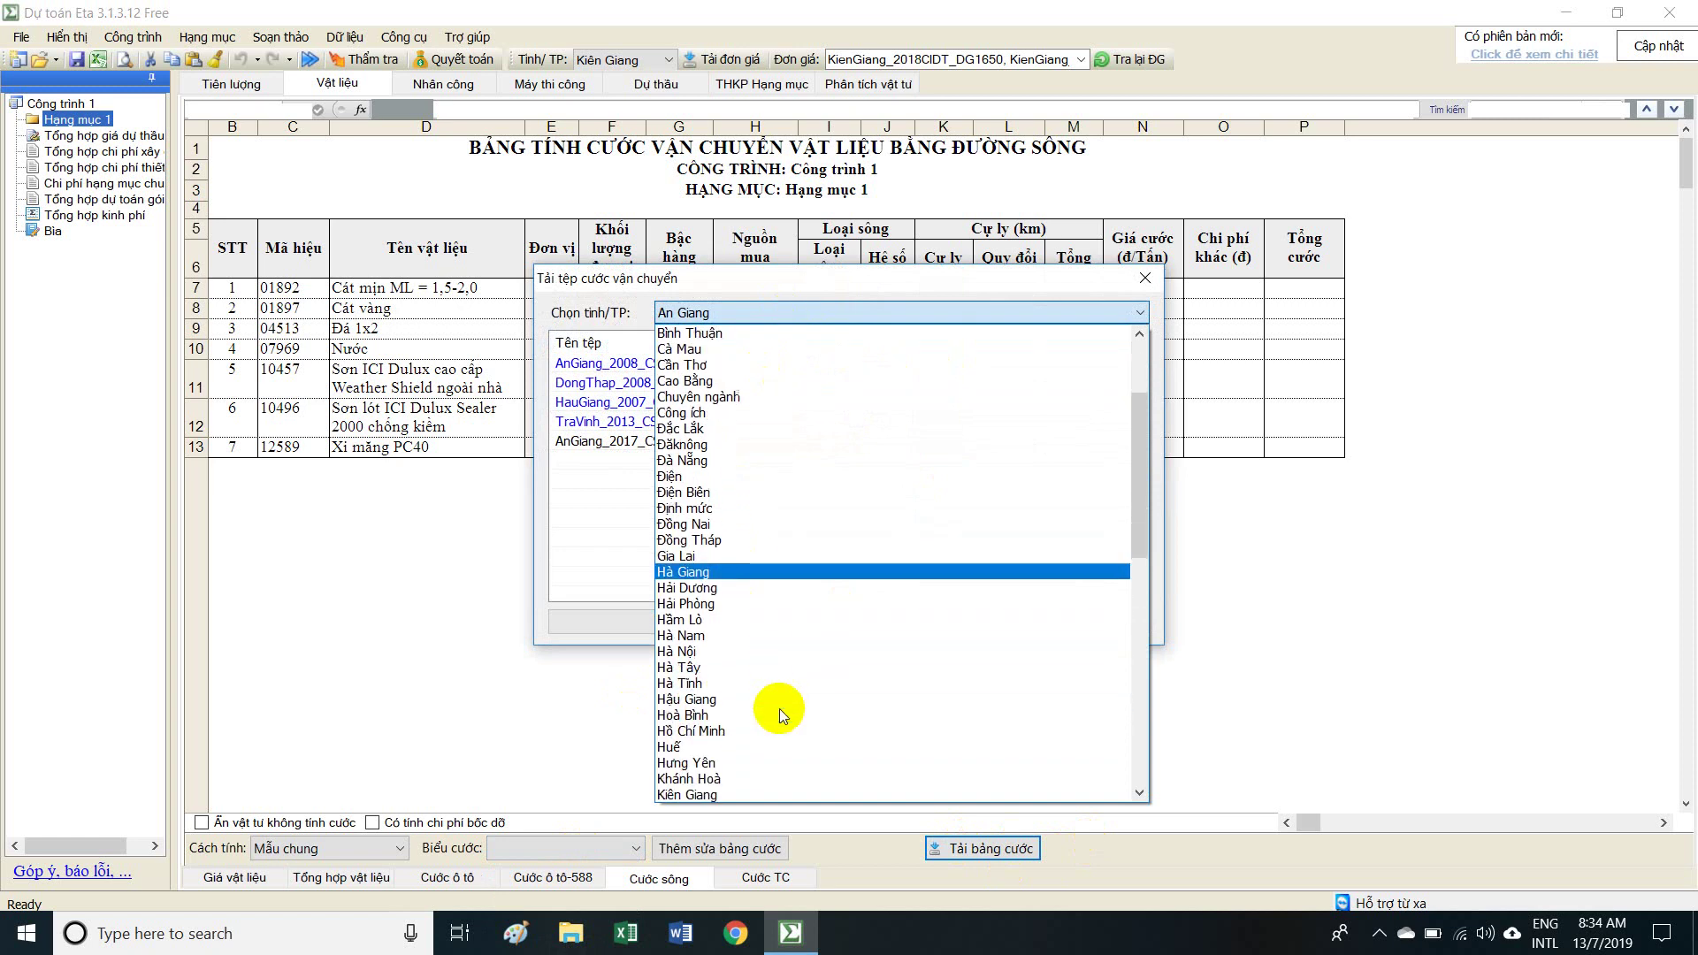
scroll(771, 714, down, 3)
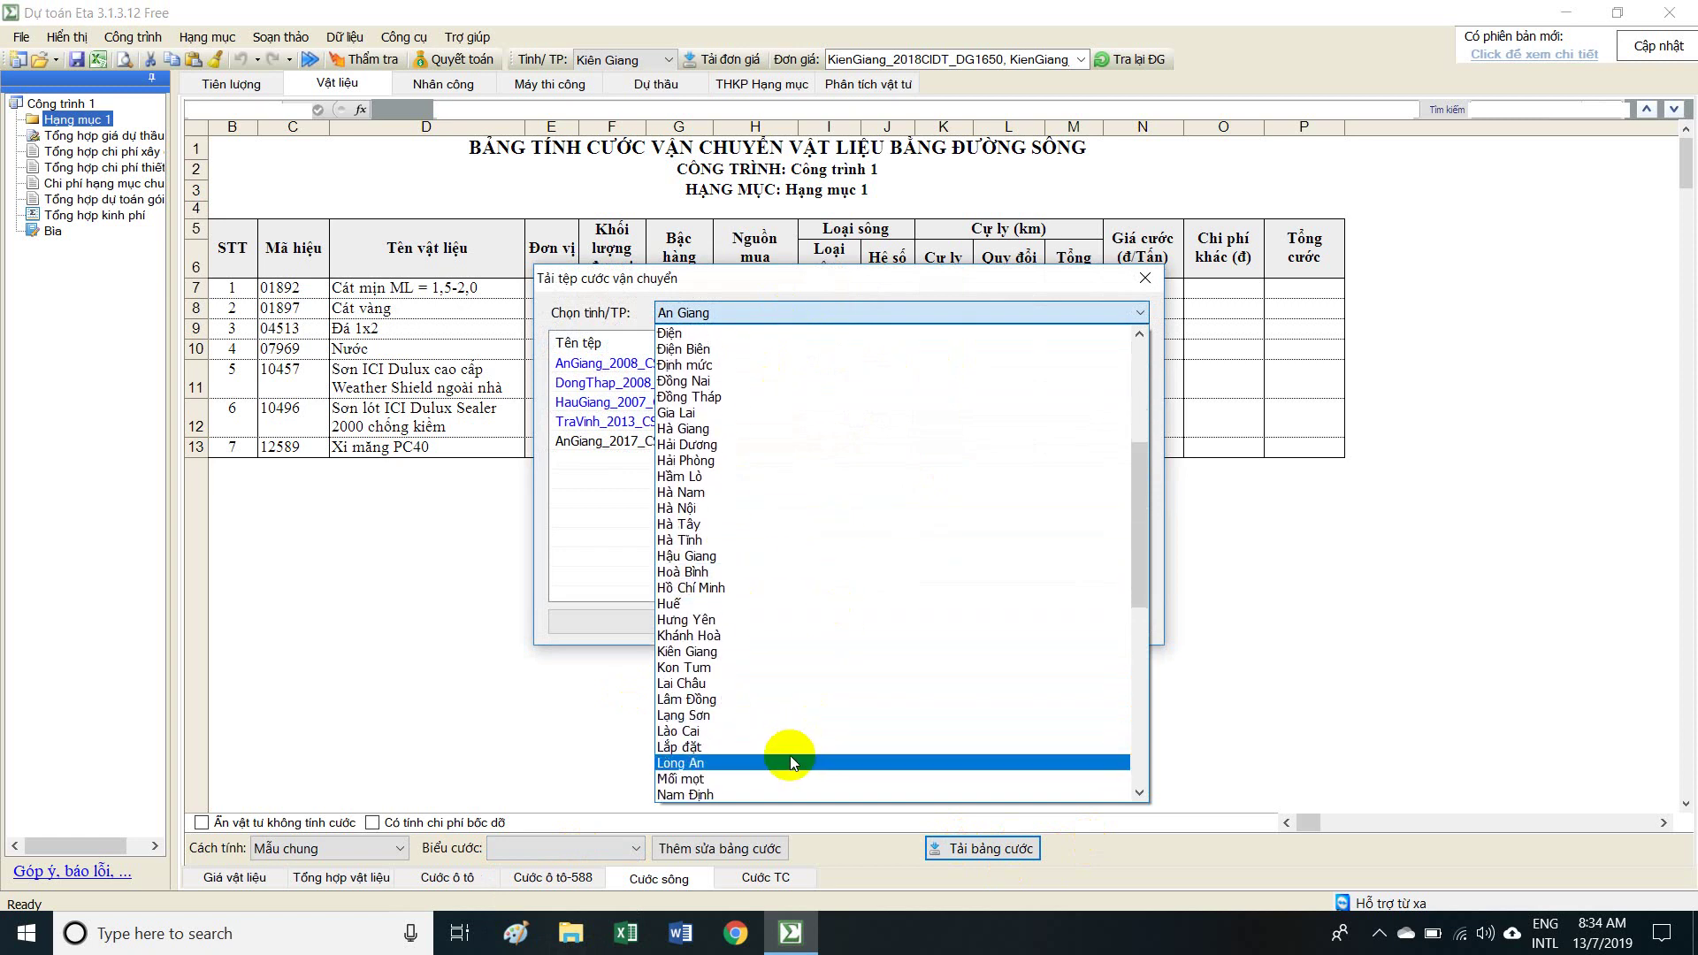
scroll(760, 619, up, 2)
click(747, 544)
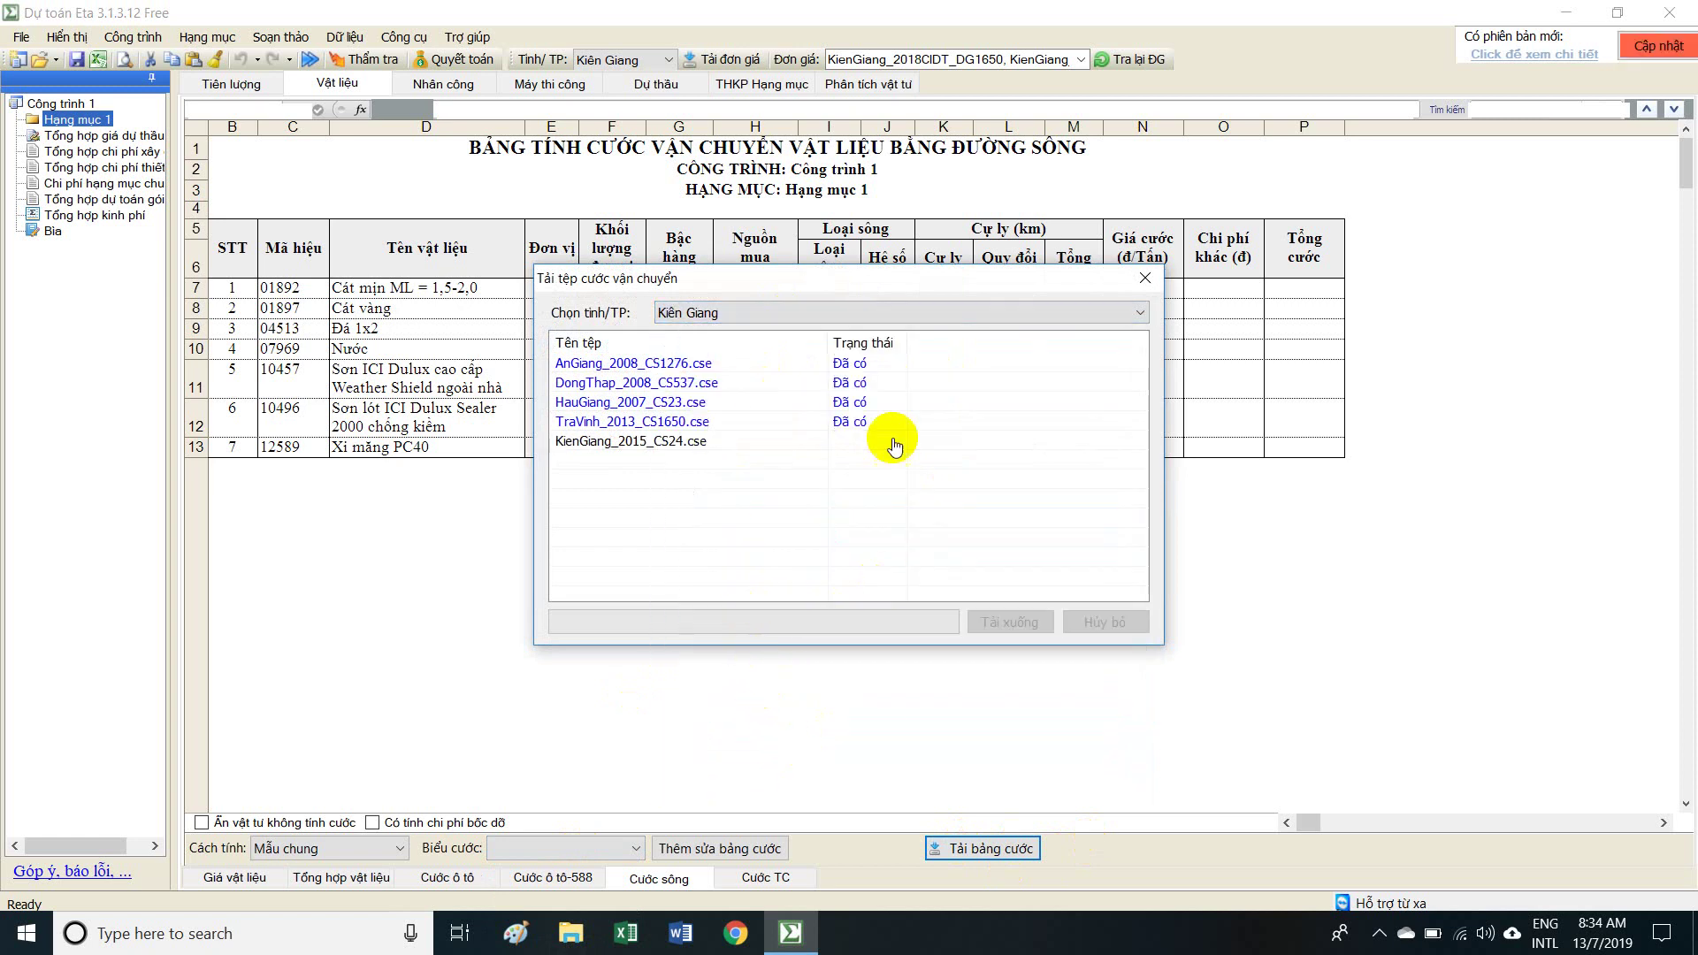
click(729, 451)
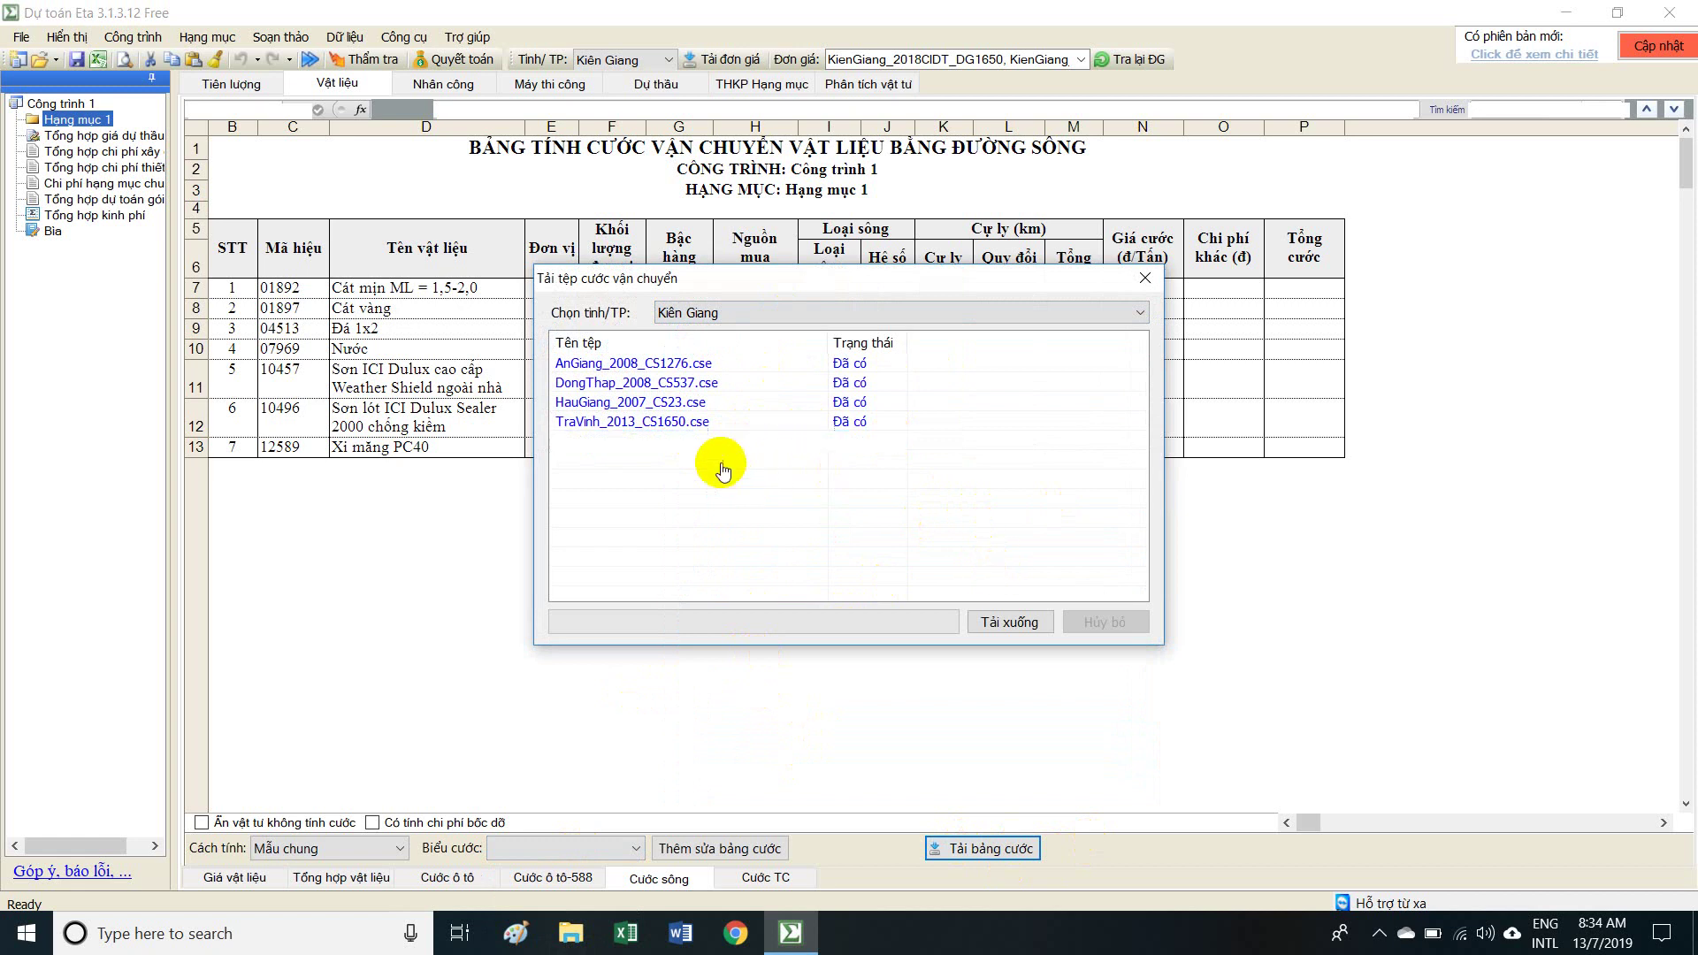
click(1009, 620)
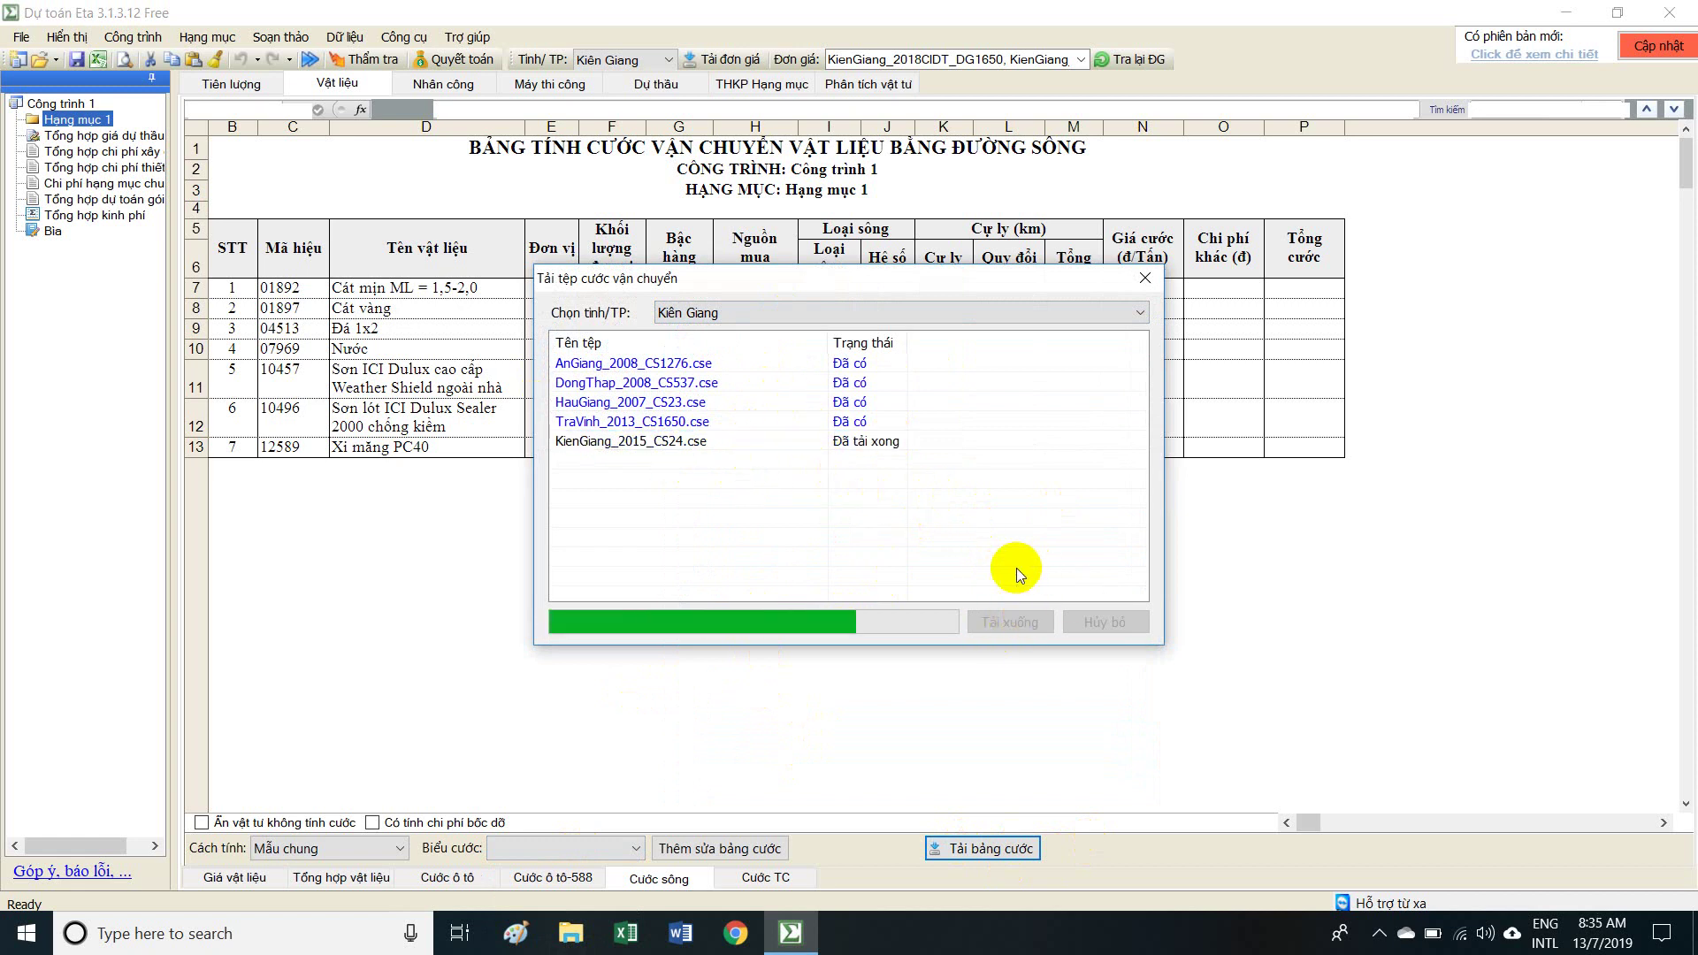
click(1143, 279)
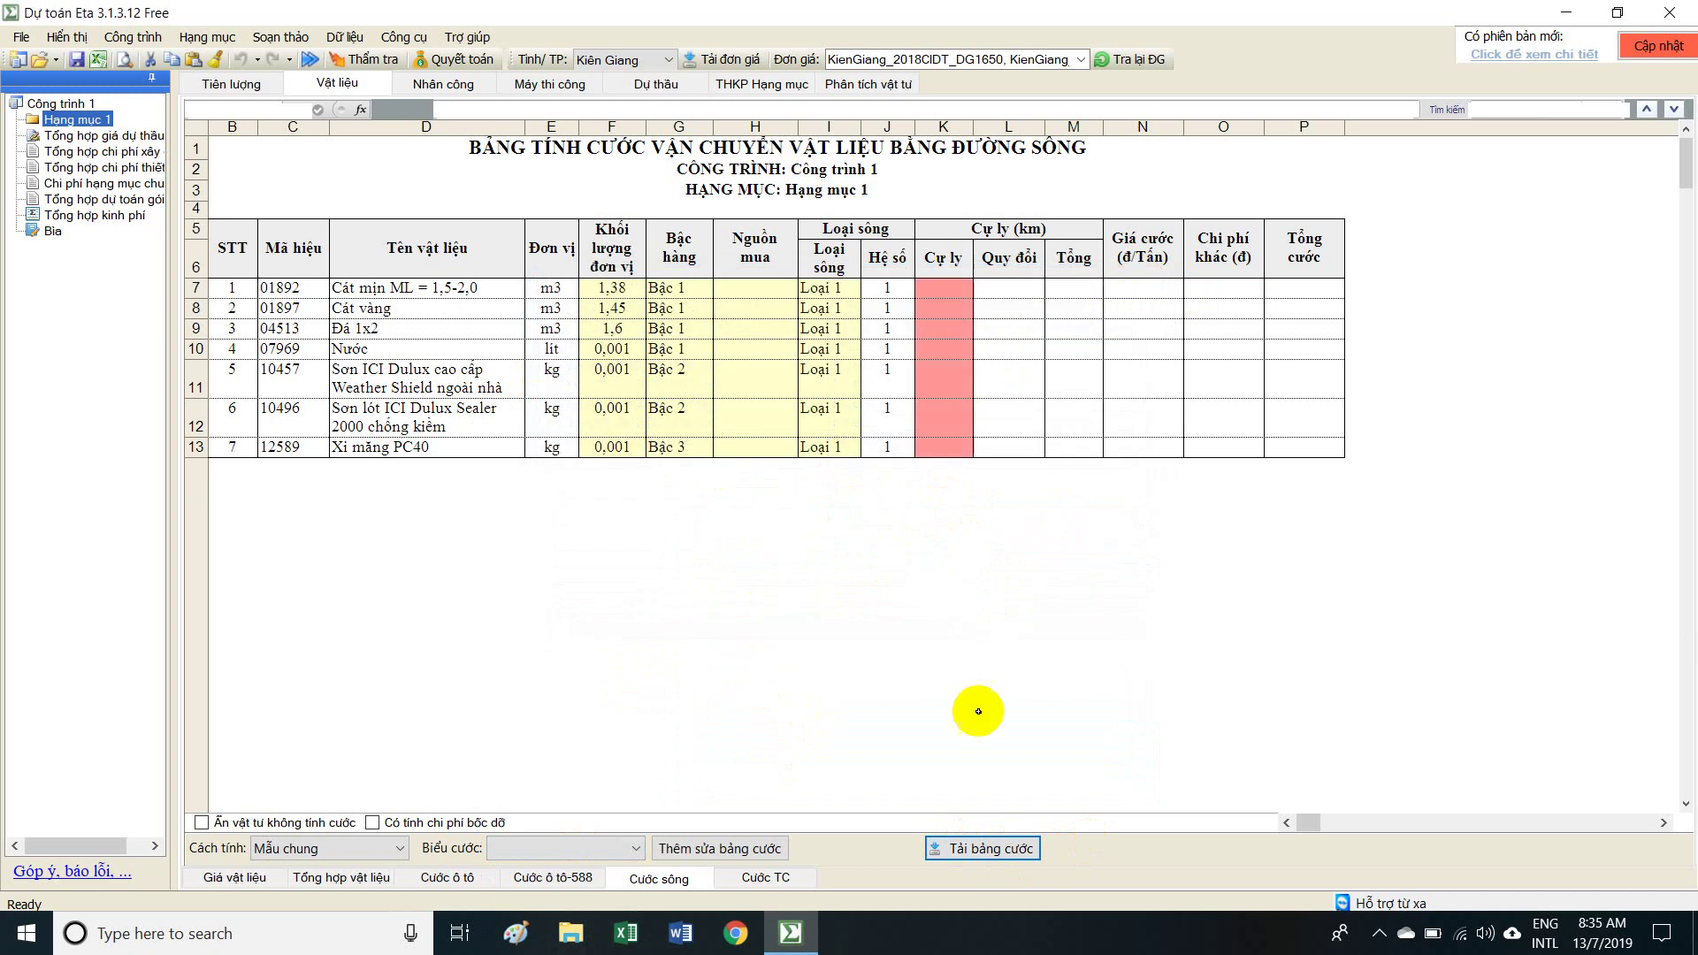
Apply the KienGiang_2015_CS24 river freight table and set the Loại 1 distance of Cát mịn ML = 1,5-2,0 to 23 km.
click(600, 856)
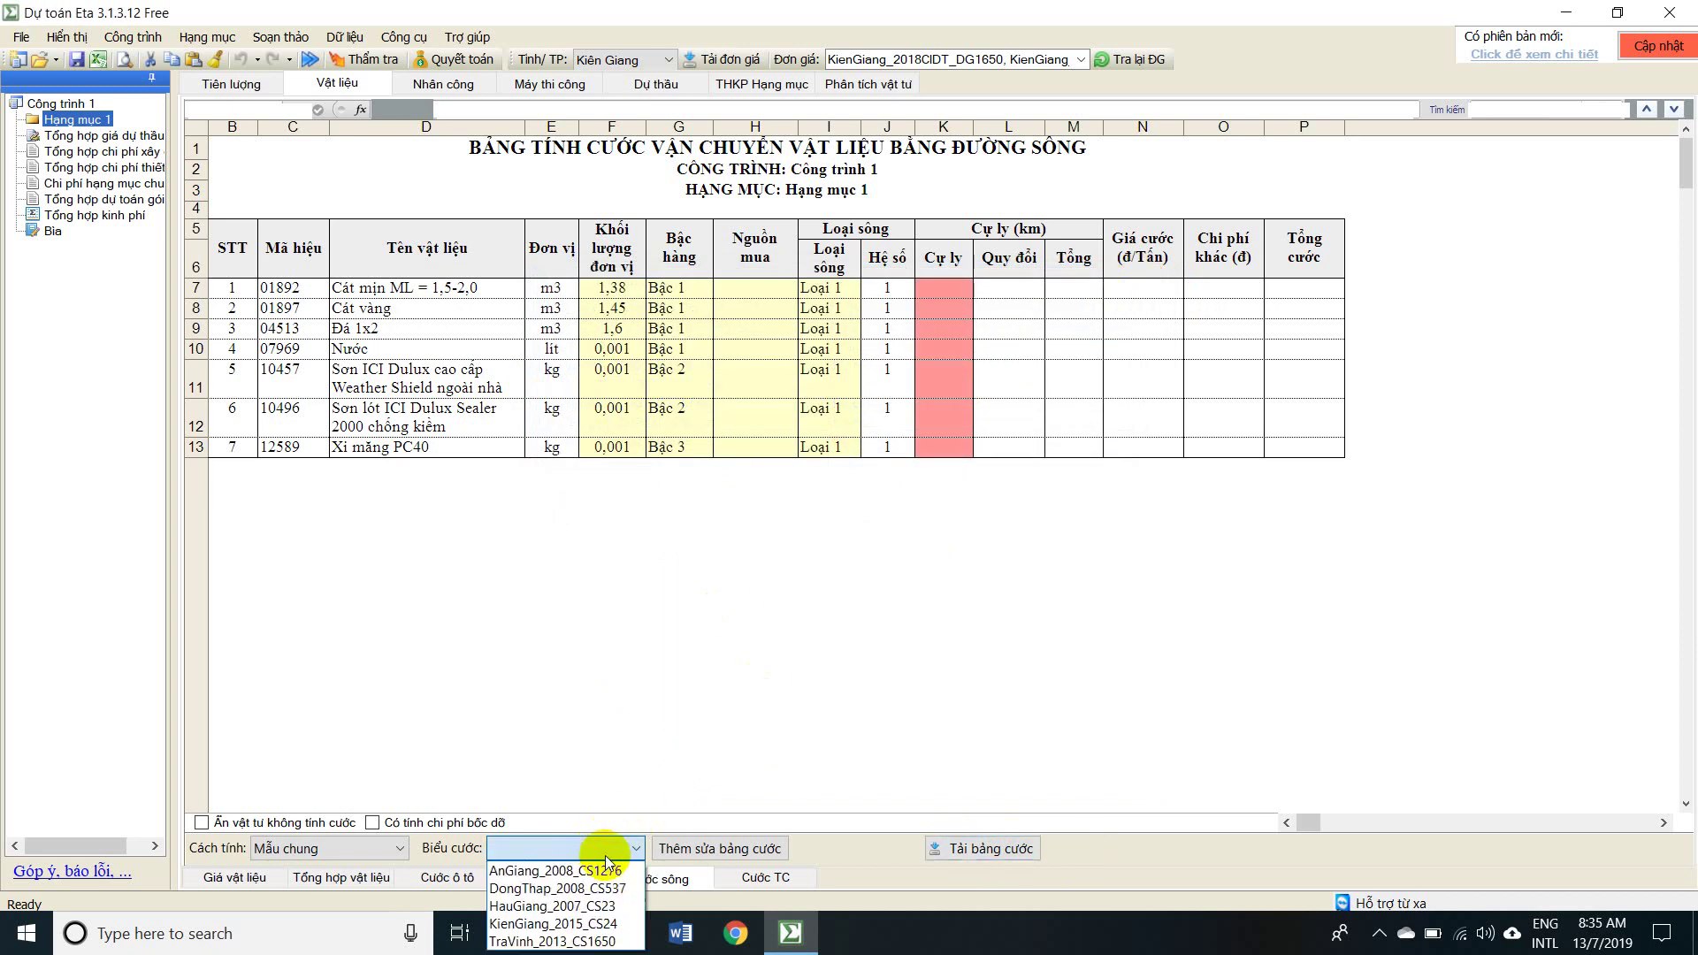
click(569, 914)
click(959, 288)
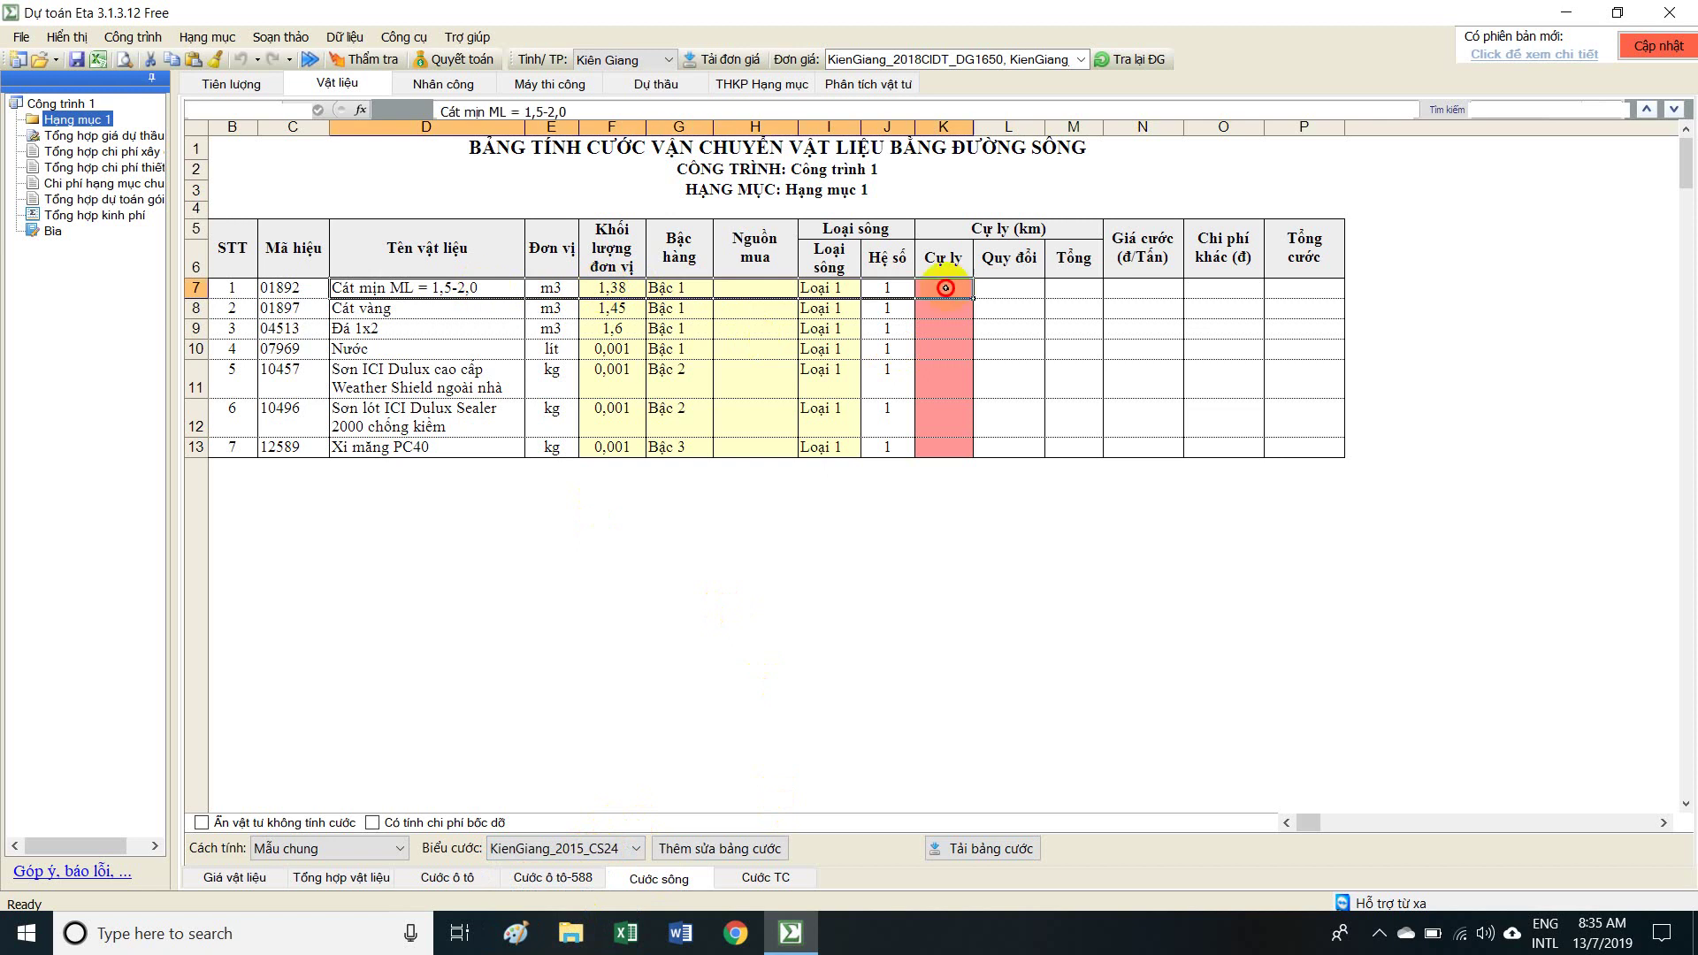
click(822, 290)
click(822, 290)
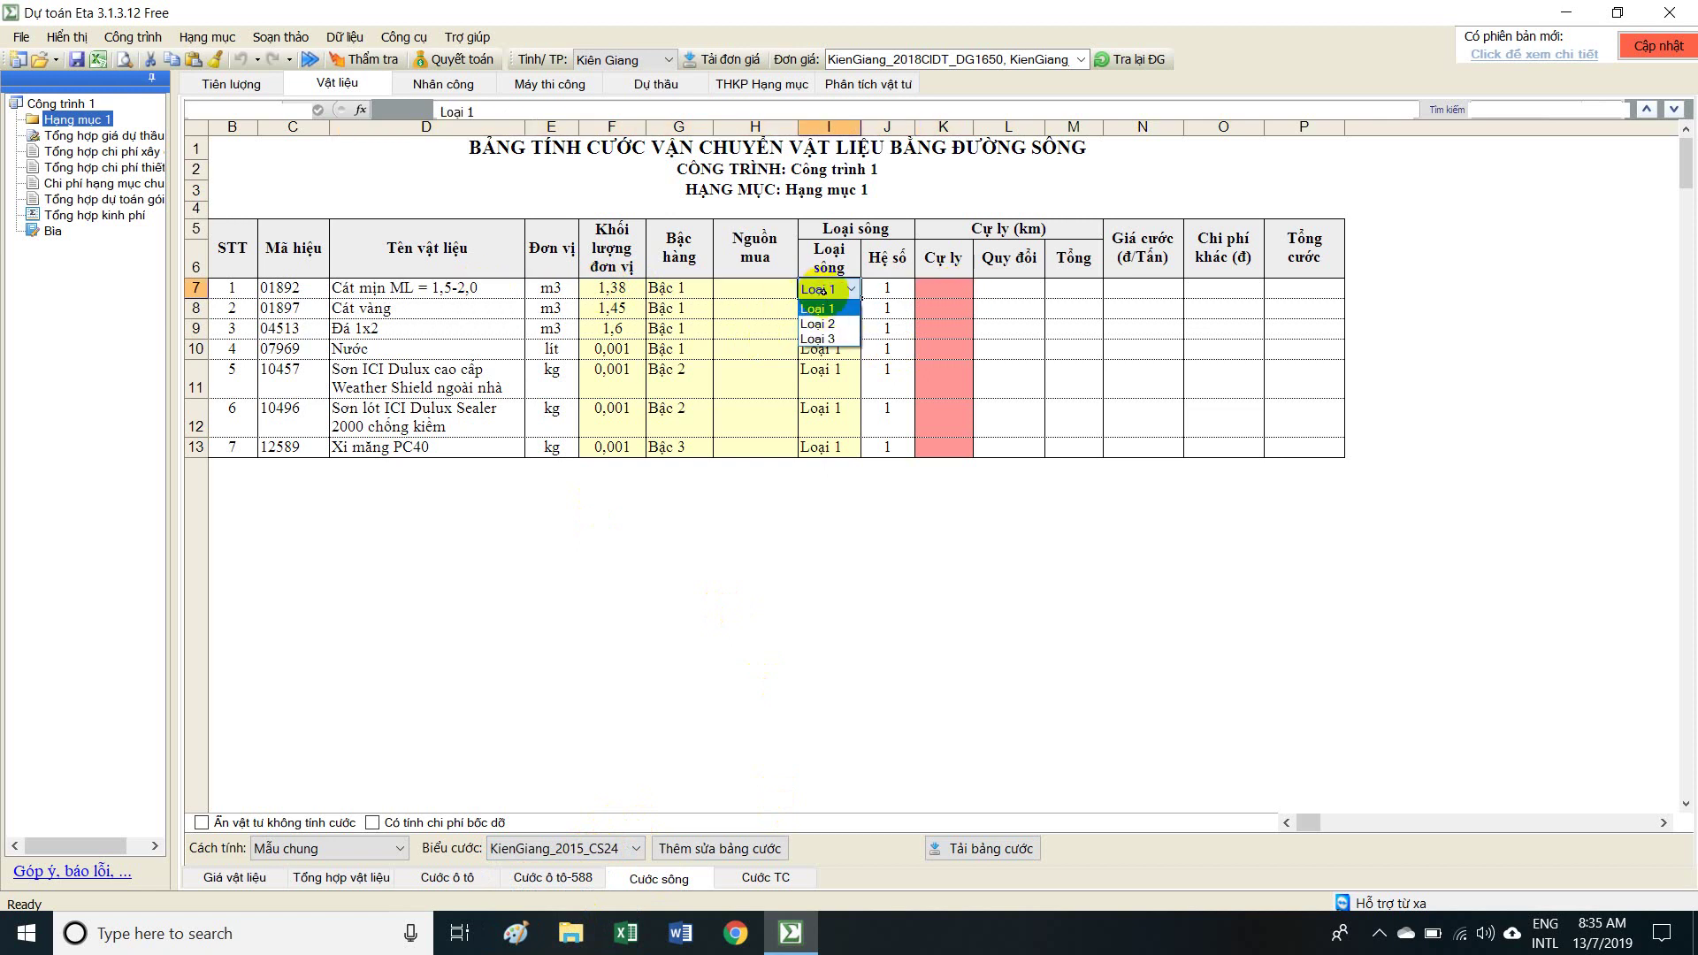
click(964, 288)
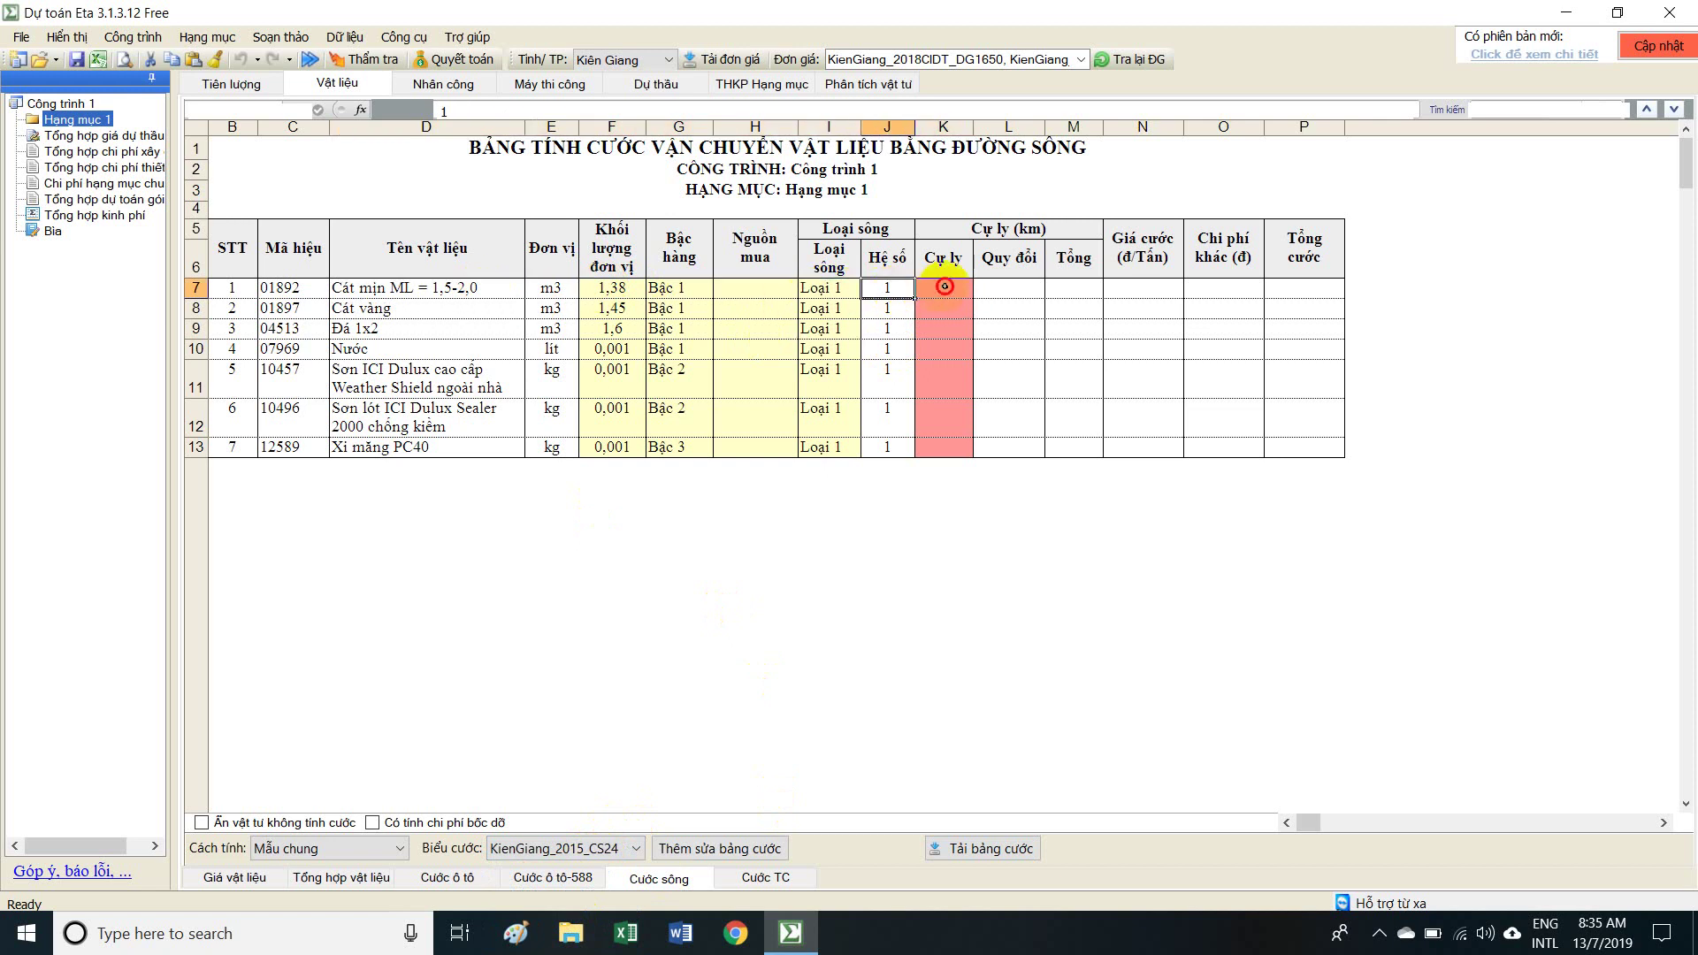
text(23)
click(1026, 289)
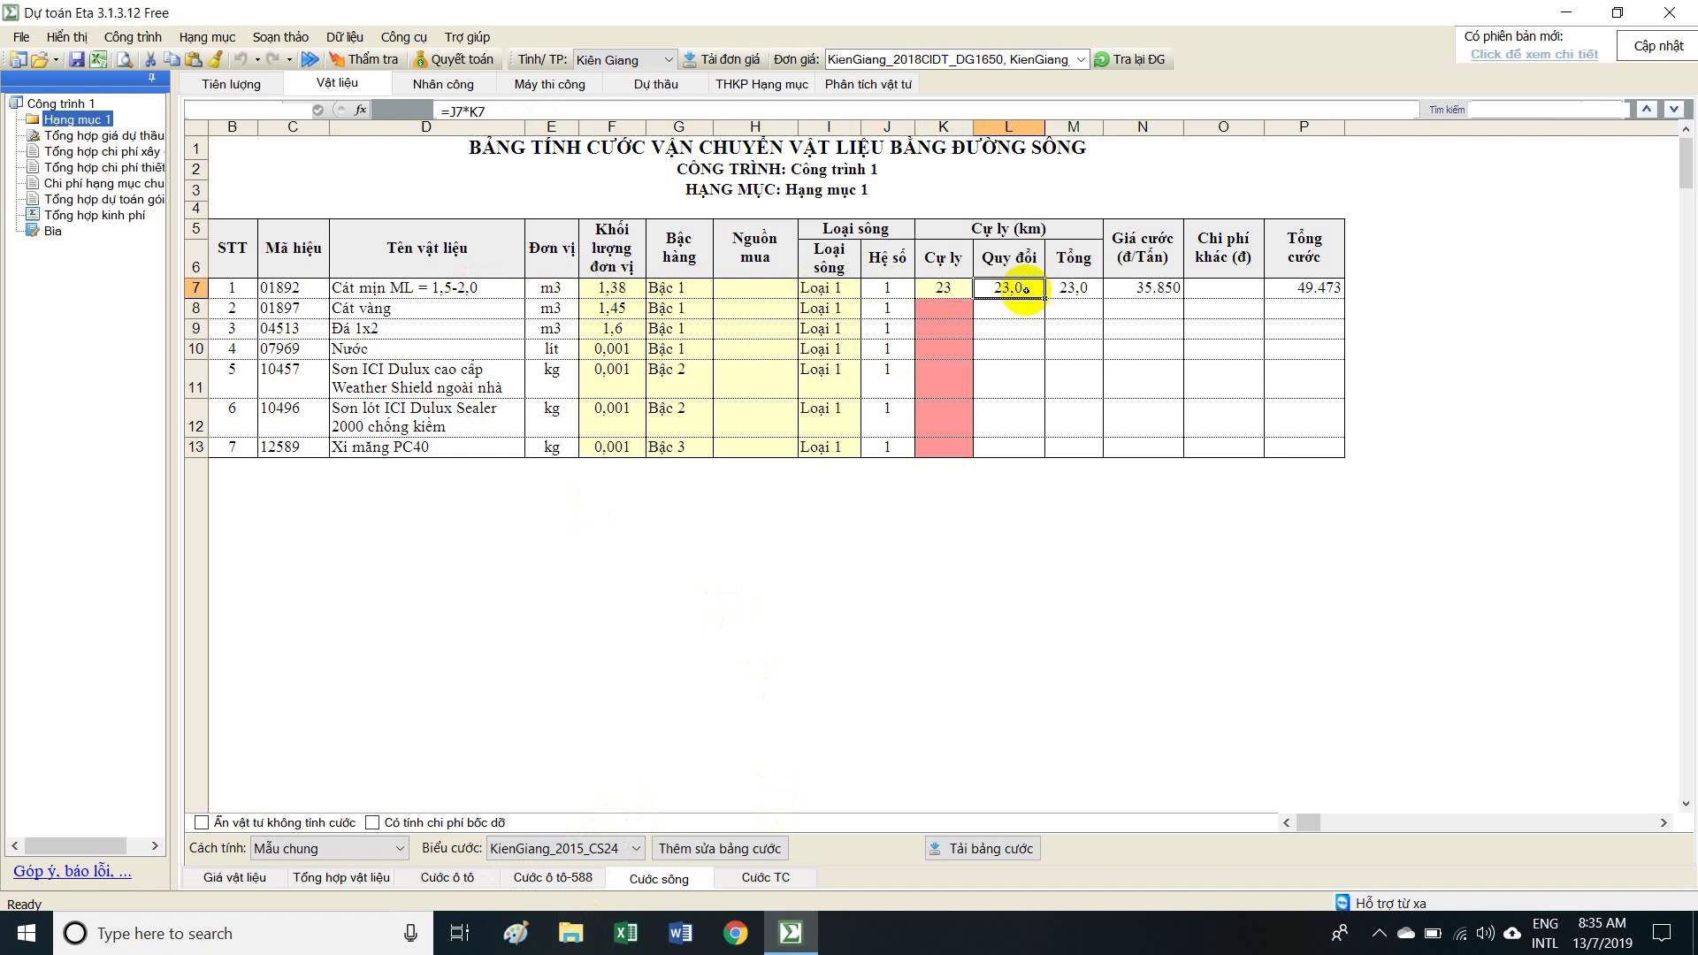
Add a second river freight row to Cát mịn ML = 1,5-2,0 with river type Loại 2 and a distance of 2 km.
right_click(1009, 289)
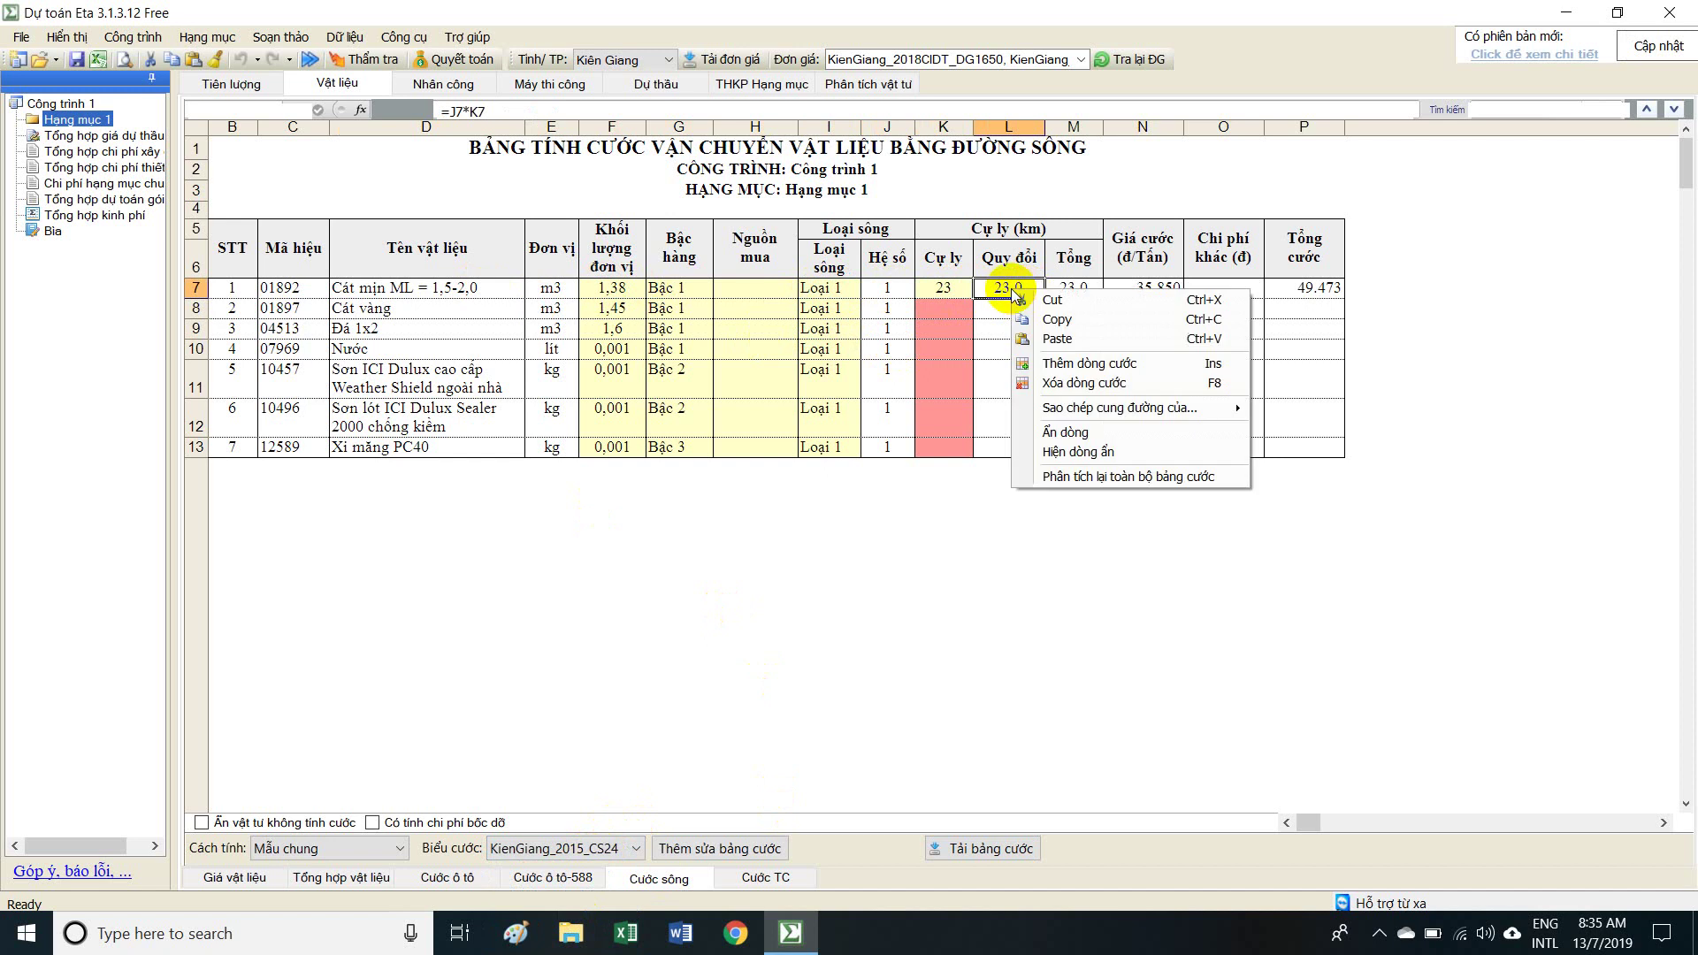
click(1067, 365)
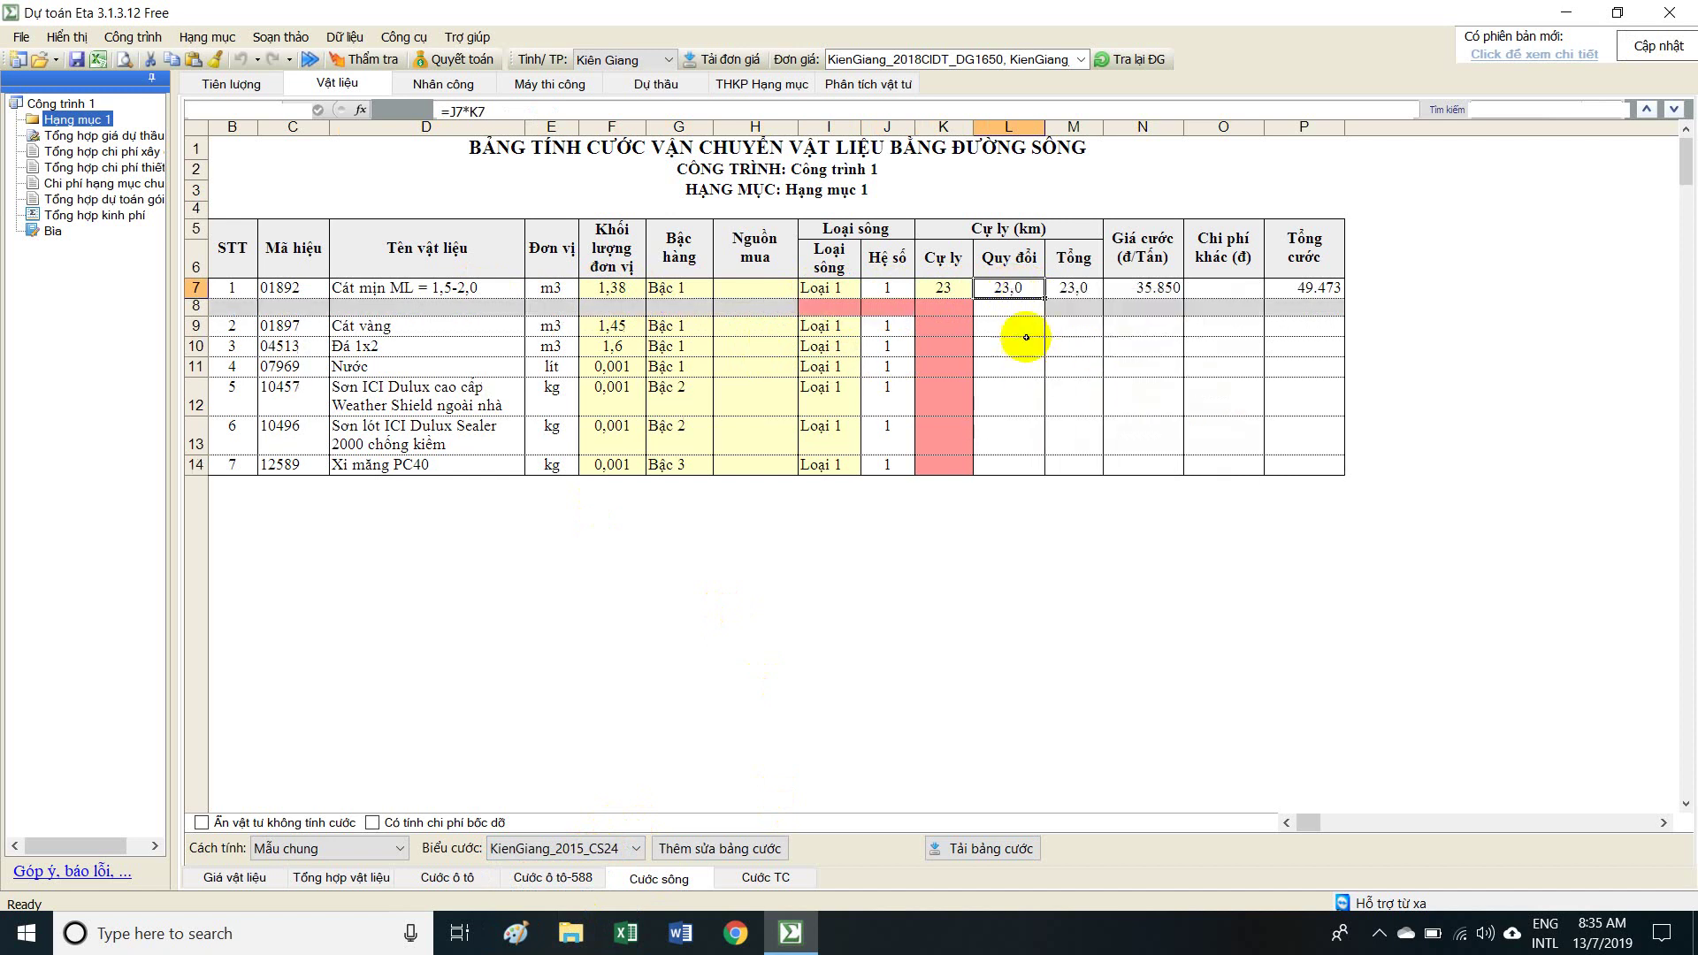
click(830, 310)
click(835, 337)
click(954, 311)
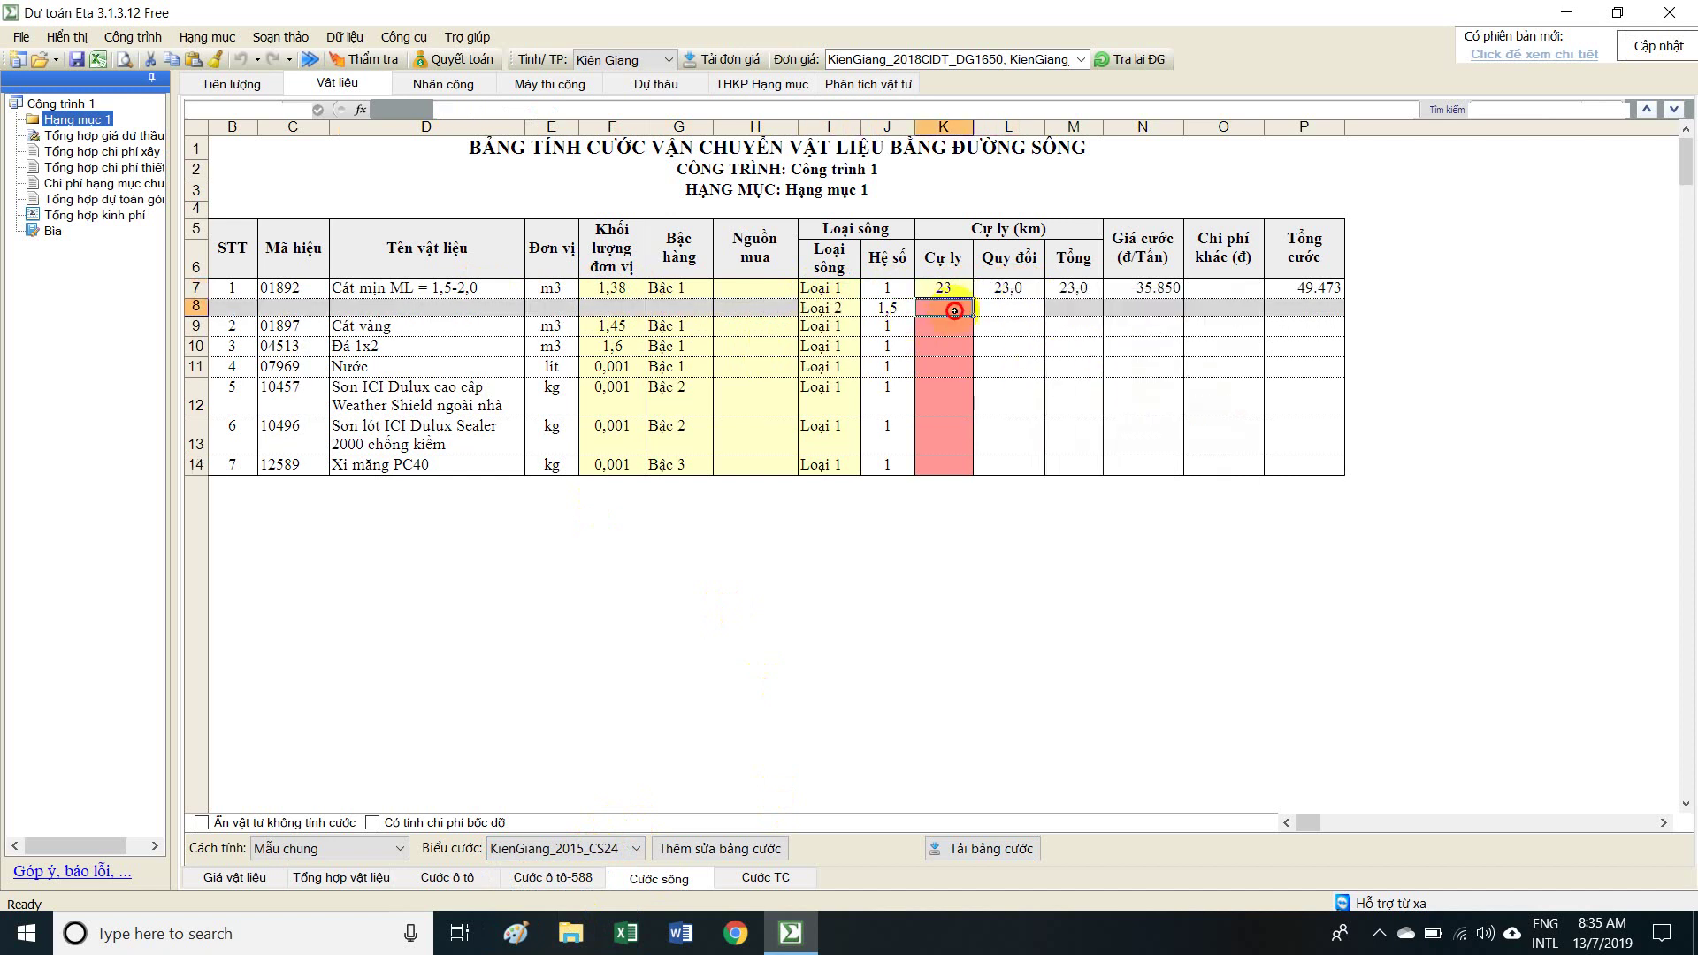
text(2)
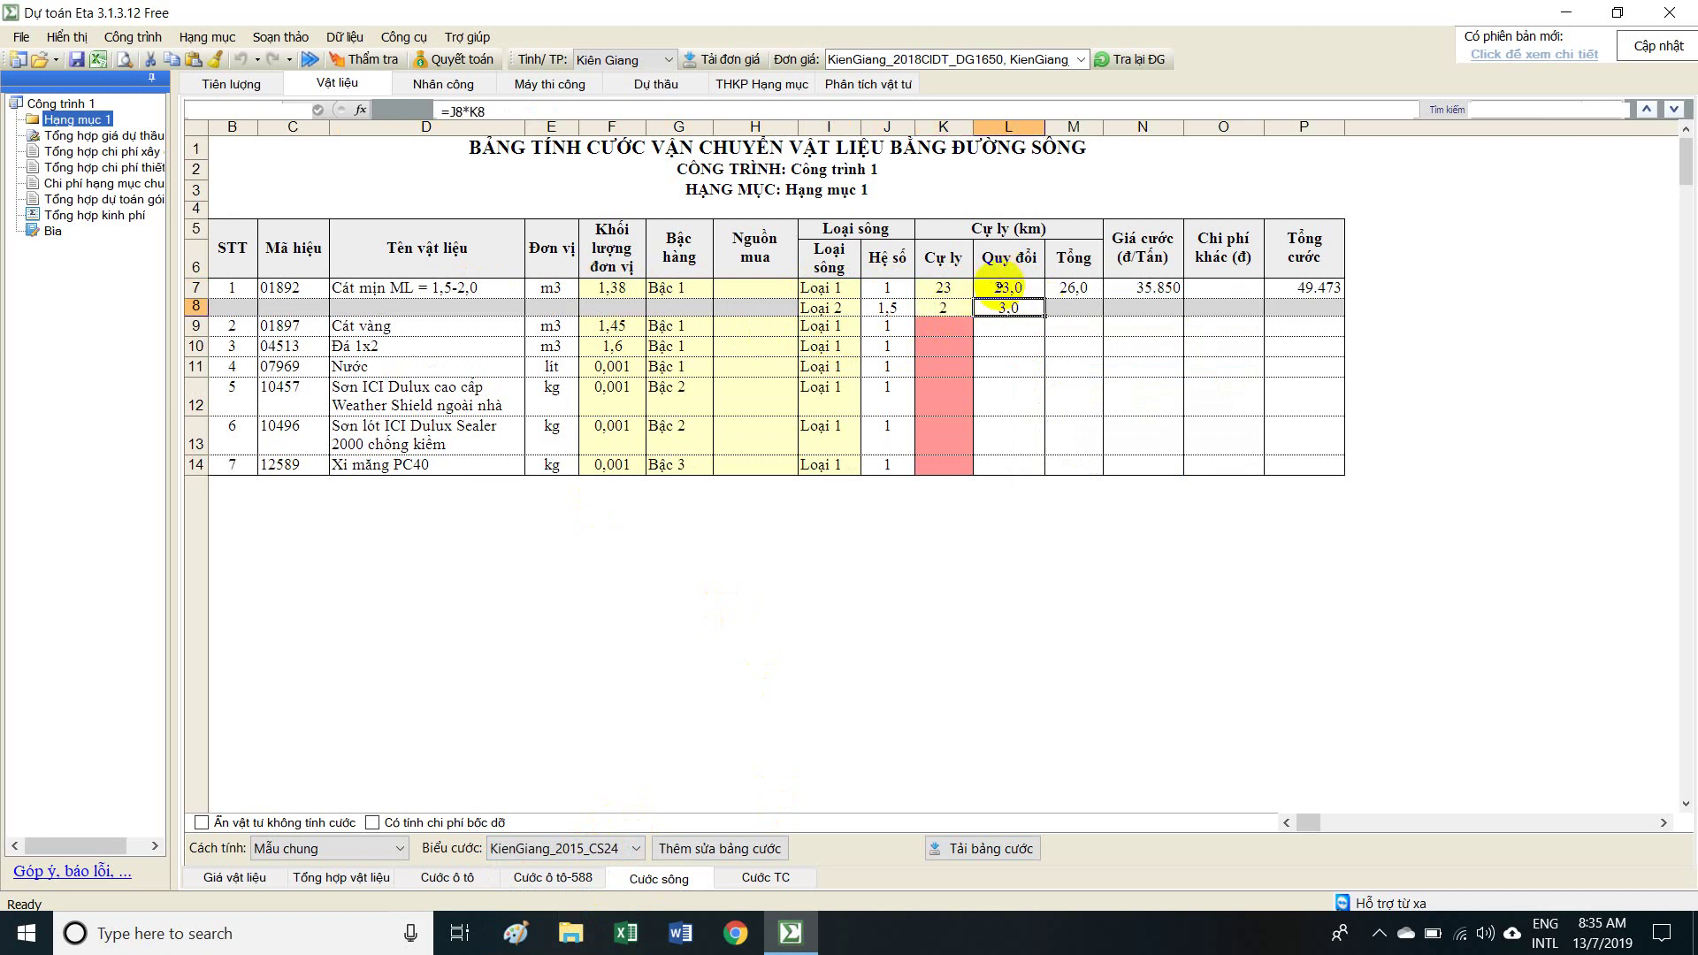
drag(943, 288, 1074, 312)
click(1308, 289)
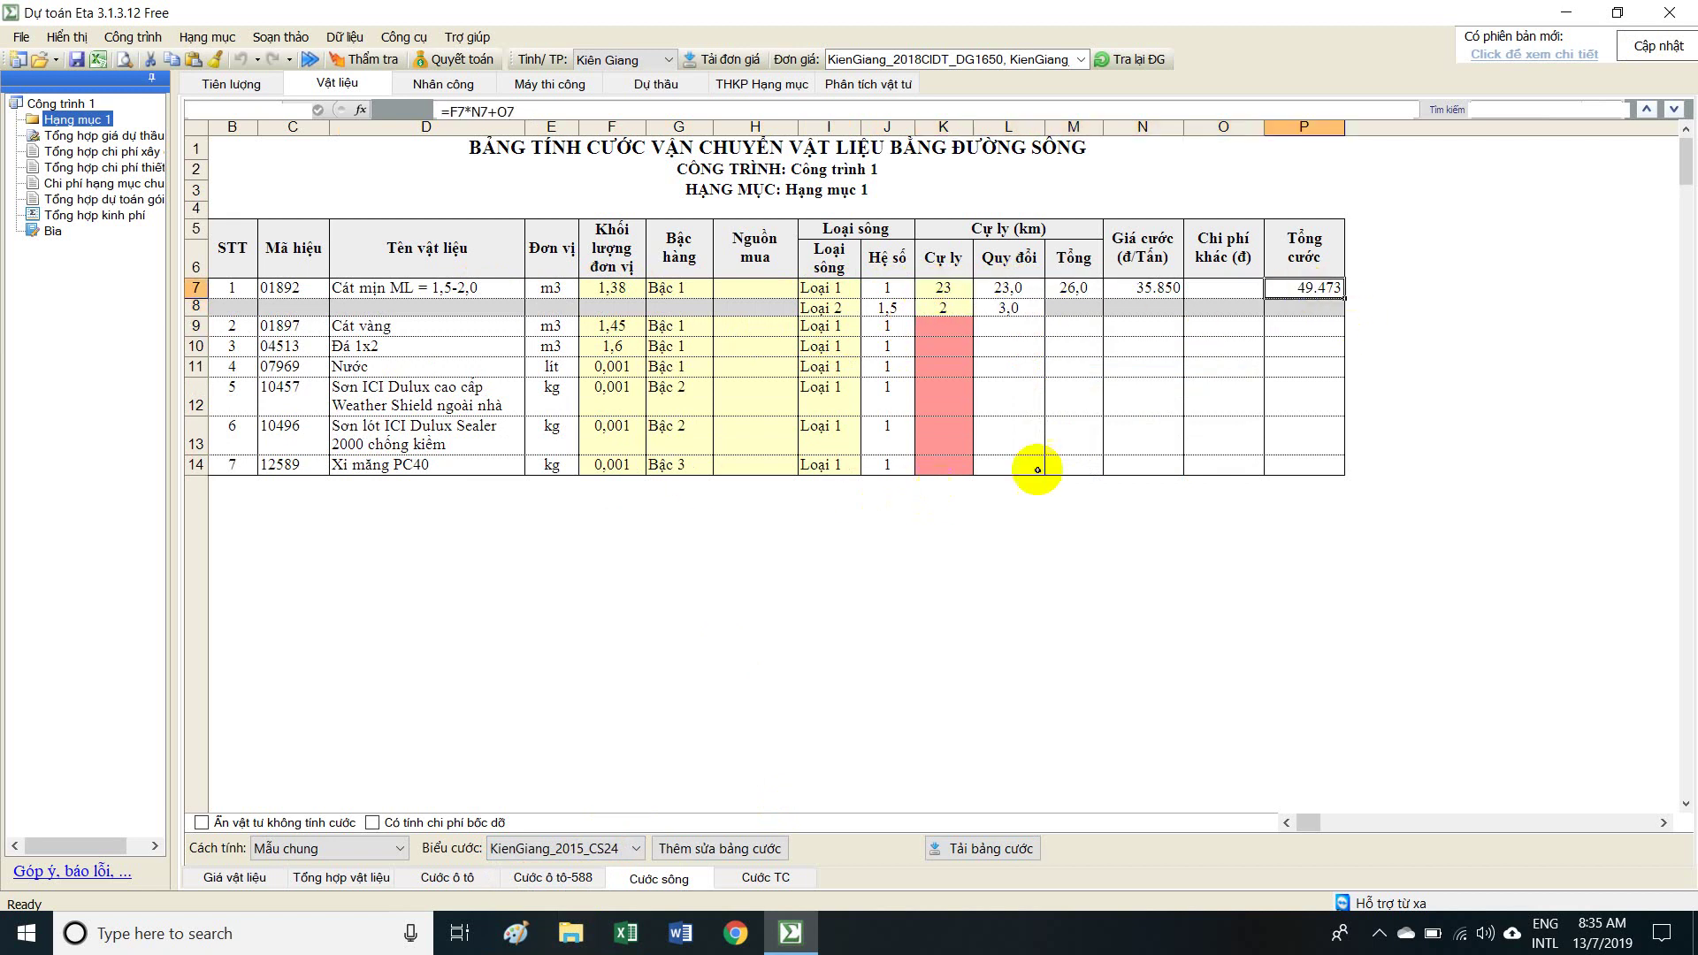
Copy the river route of Cát mịn ML = 1,5-2,0 to Xi măng PC40 and check the distances and freight totals.
right_click(939, 469)
mouse_move(1149, 588)
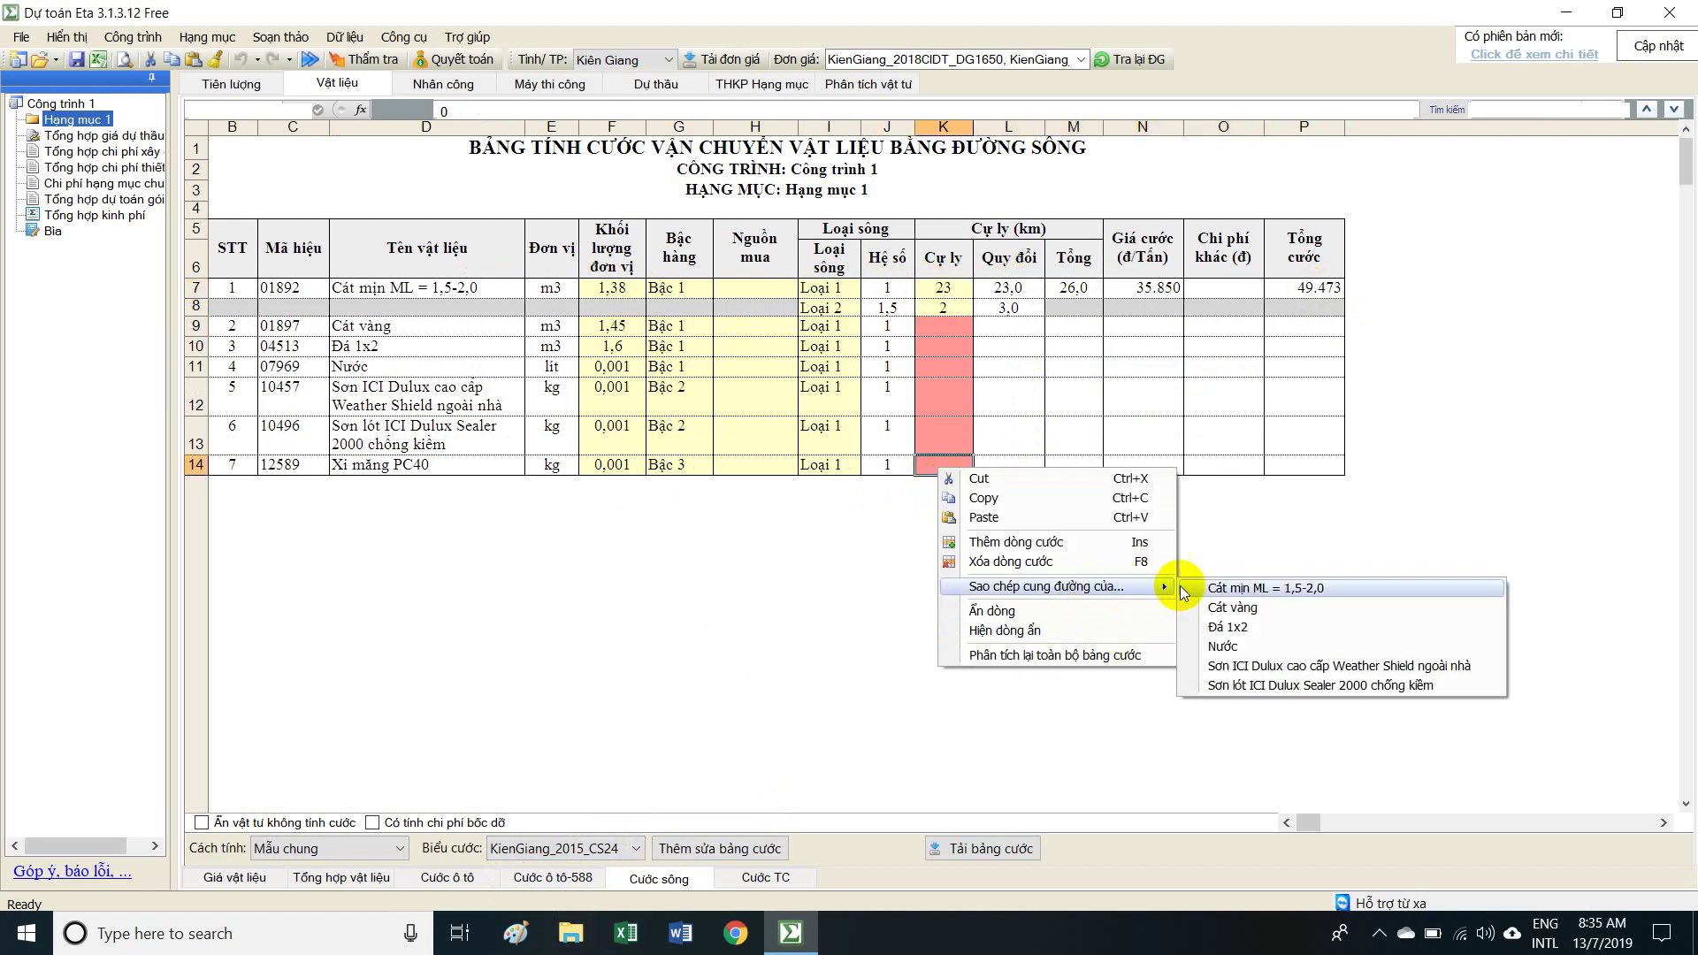
click(1245, 590)
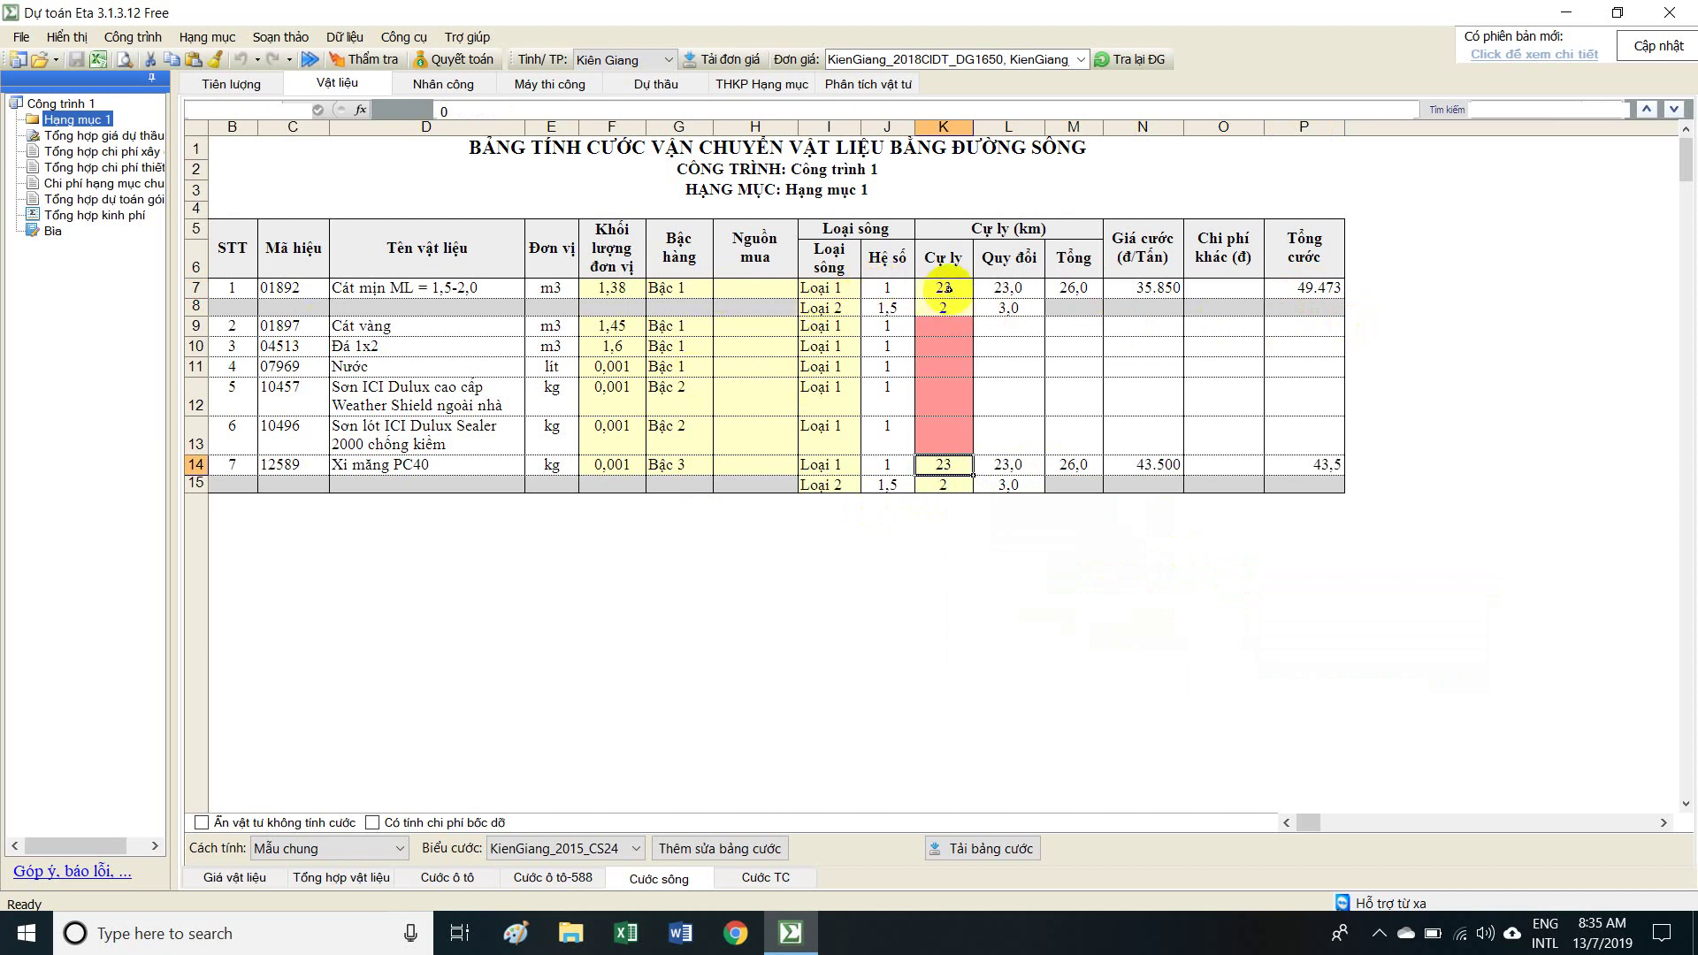
drag(939, 288, 1299, 481)
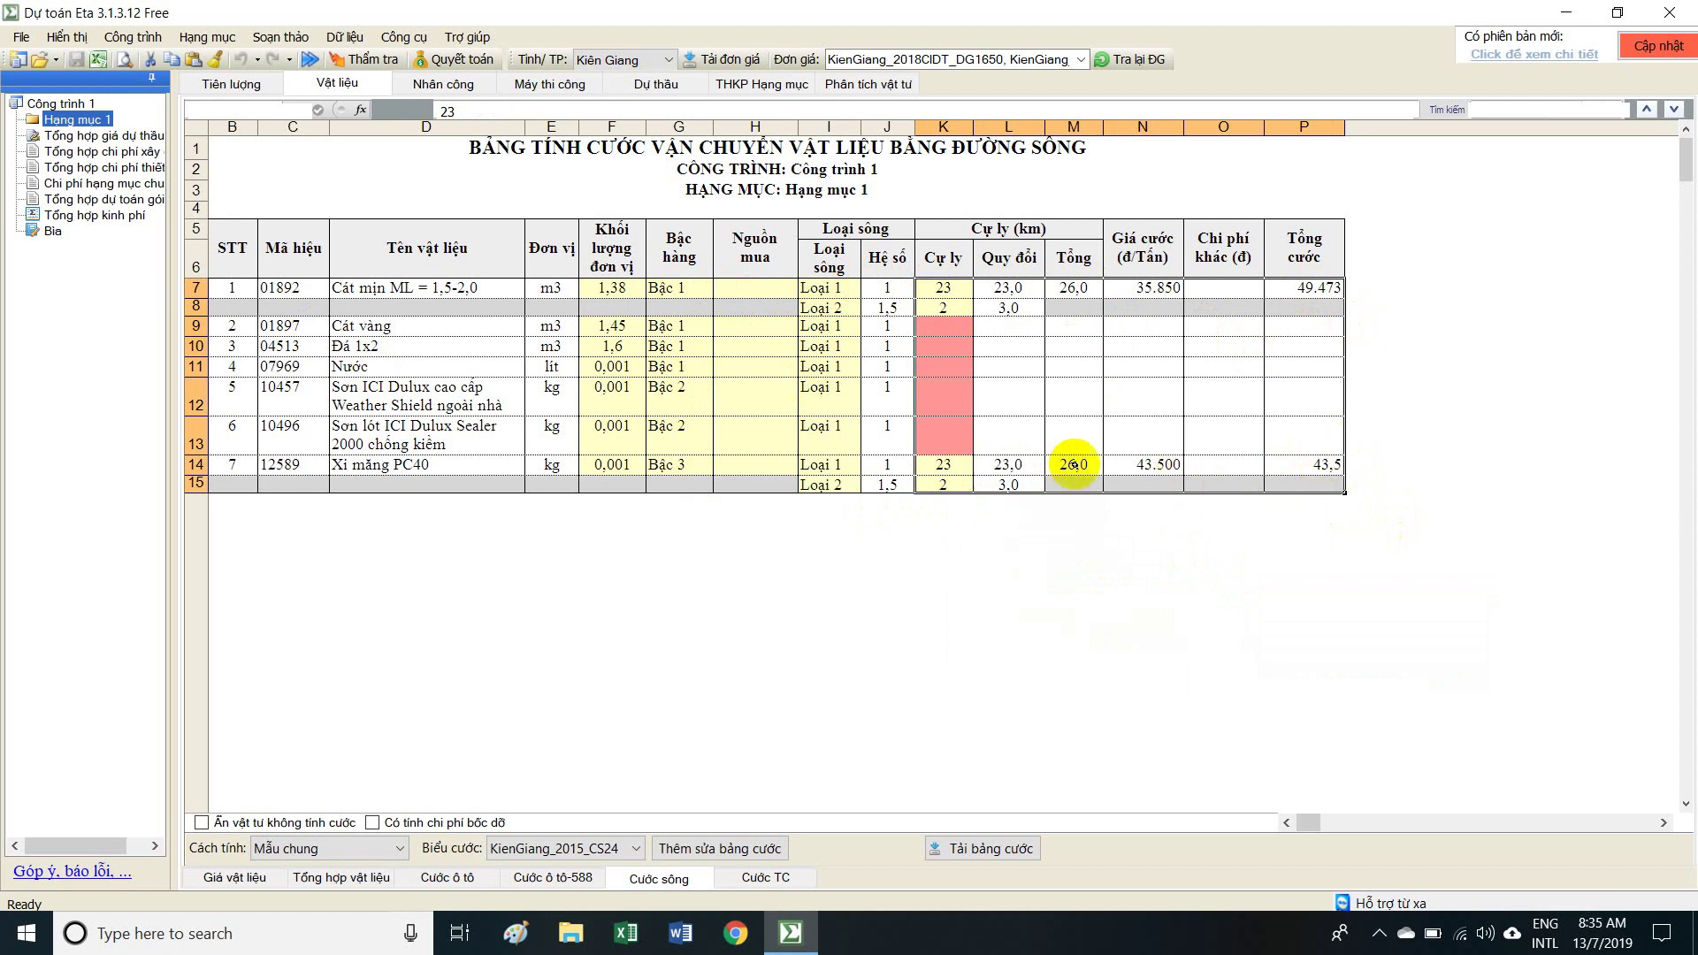
click(1150, 341)
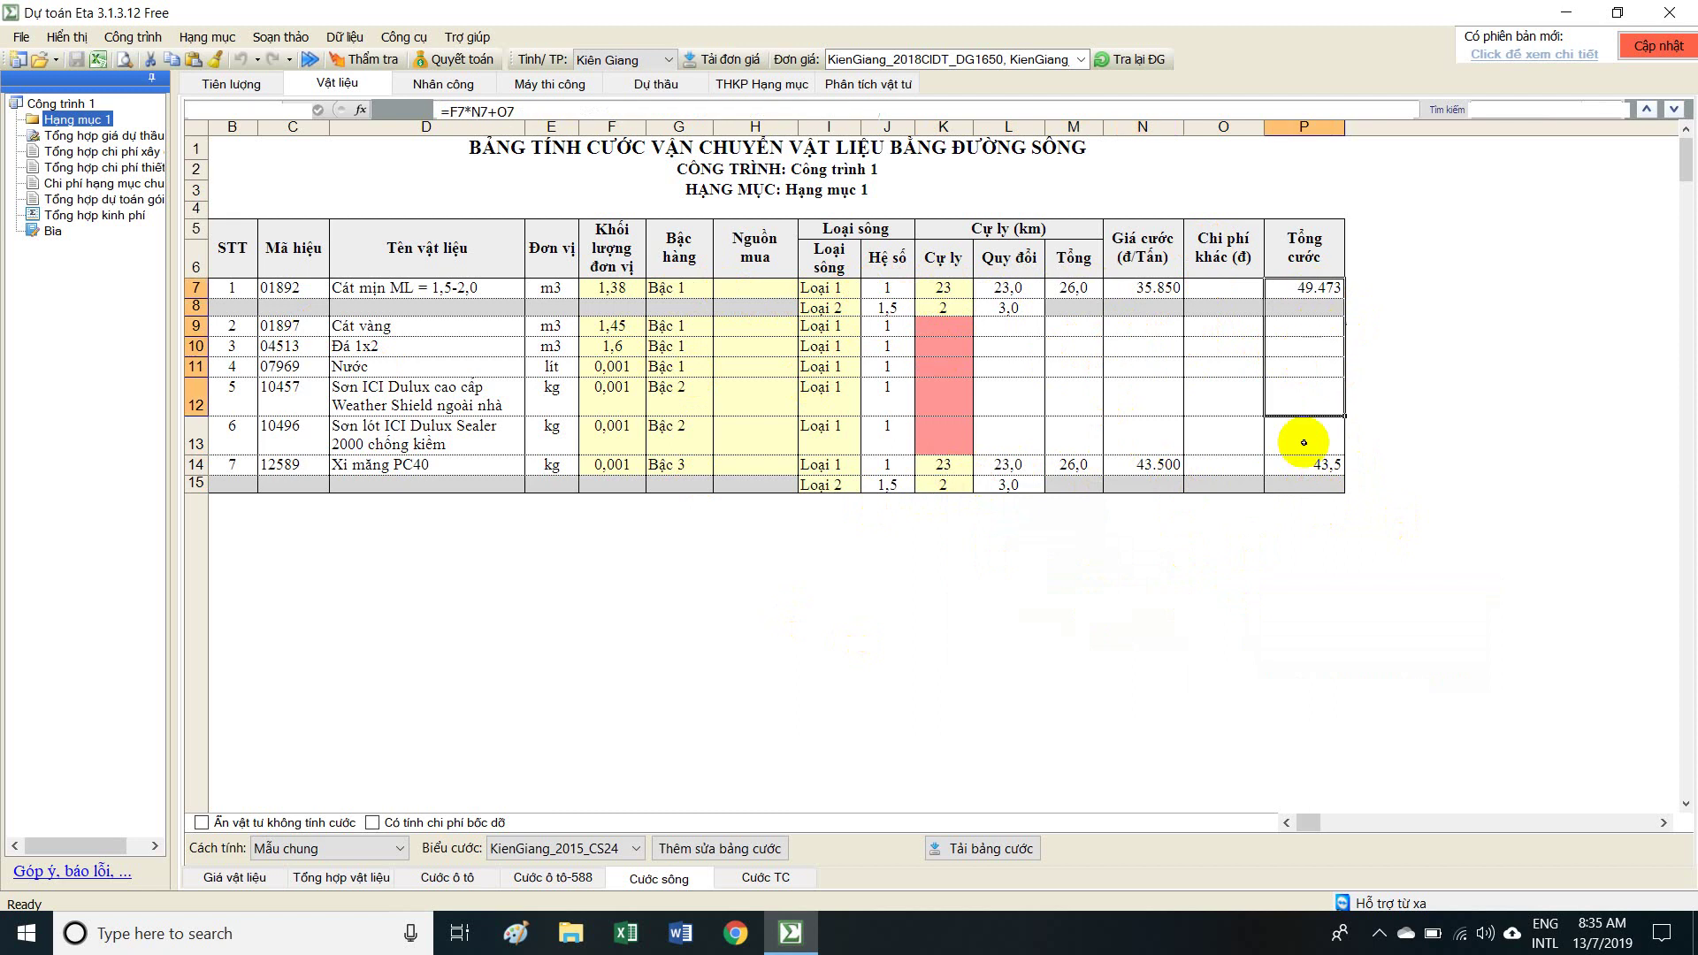
Examine the Giá TB, Cước ô tô, Cước sông, Tổng cước and Giá HT columns in the Giá vật liệu sheet.
click(234, 878)
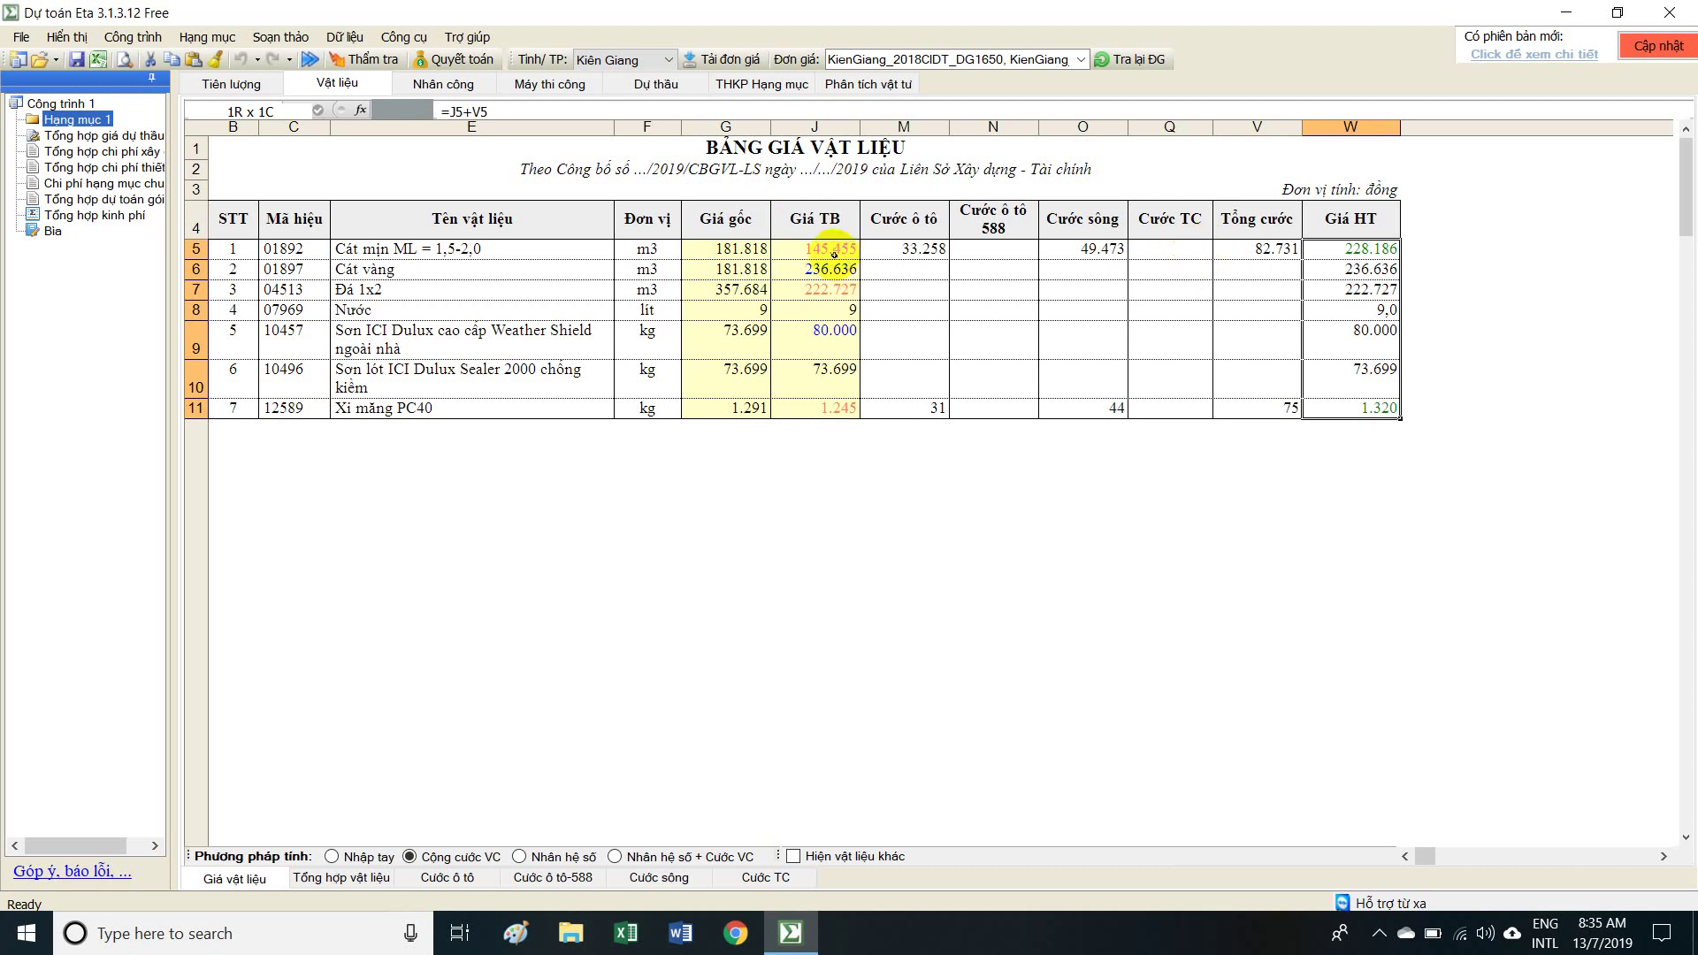
drag(833, 255, 830, 407)
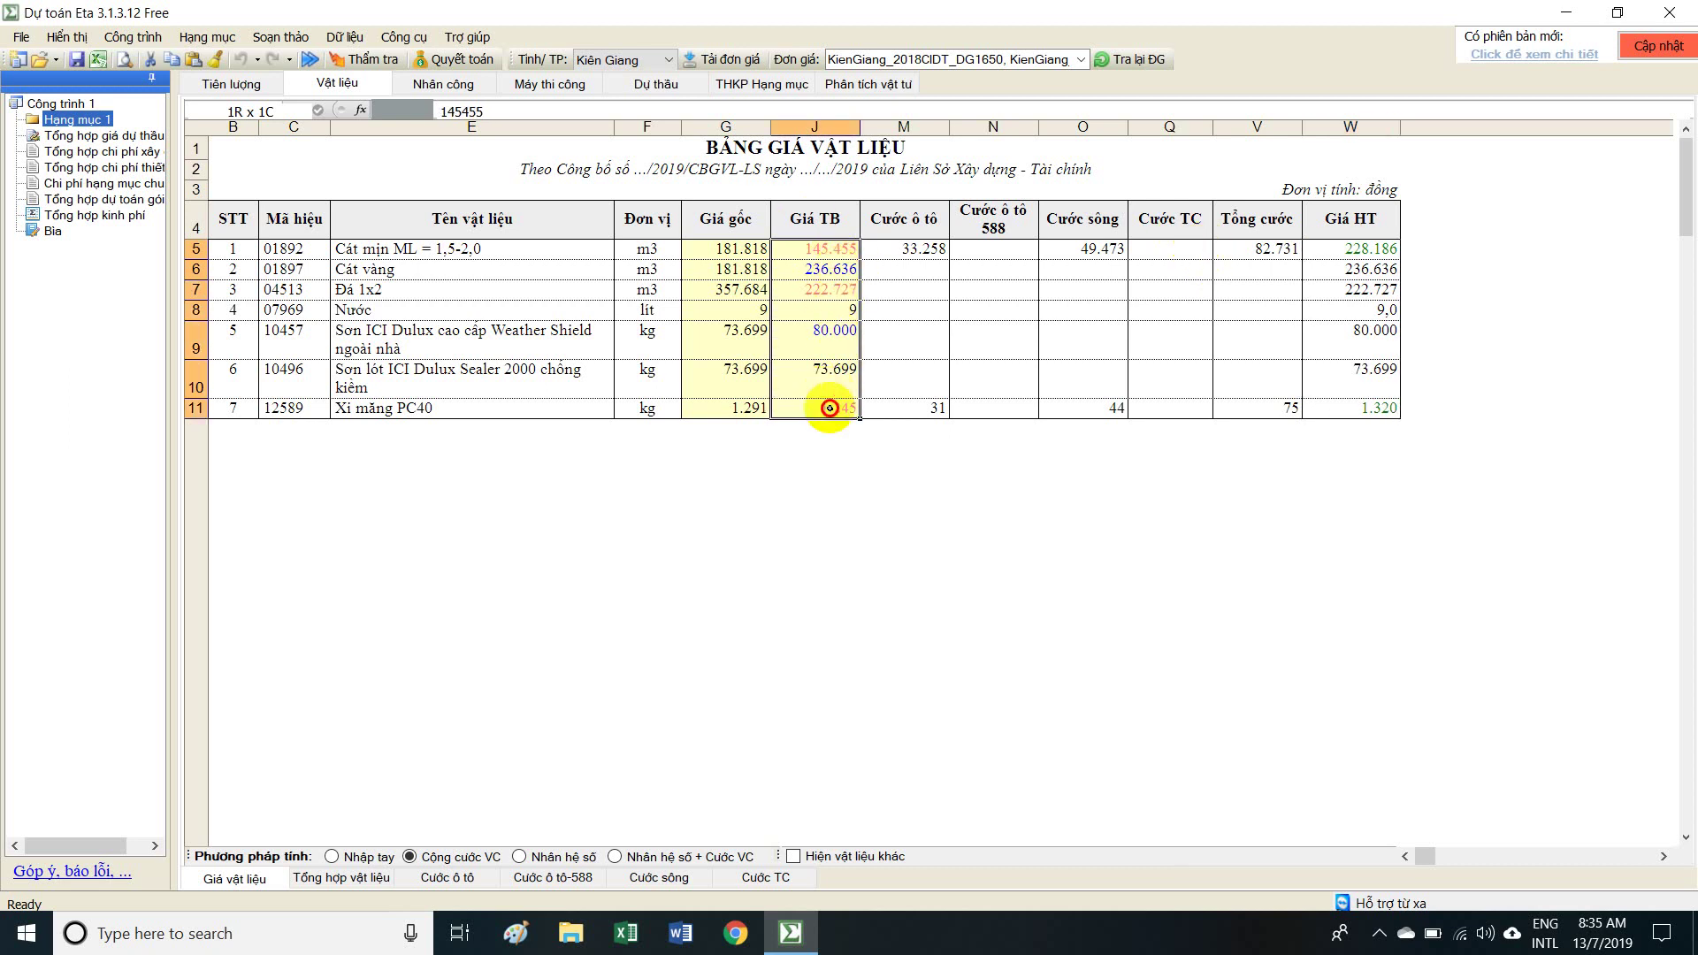
click(913, 253)
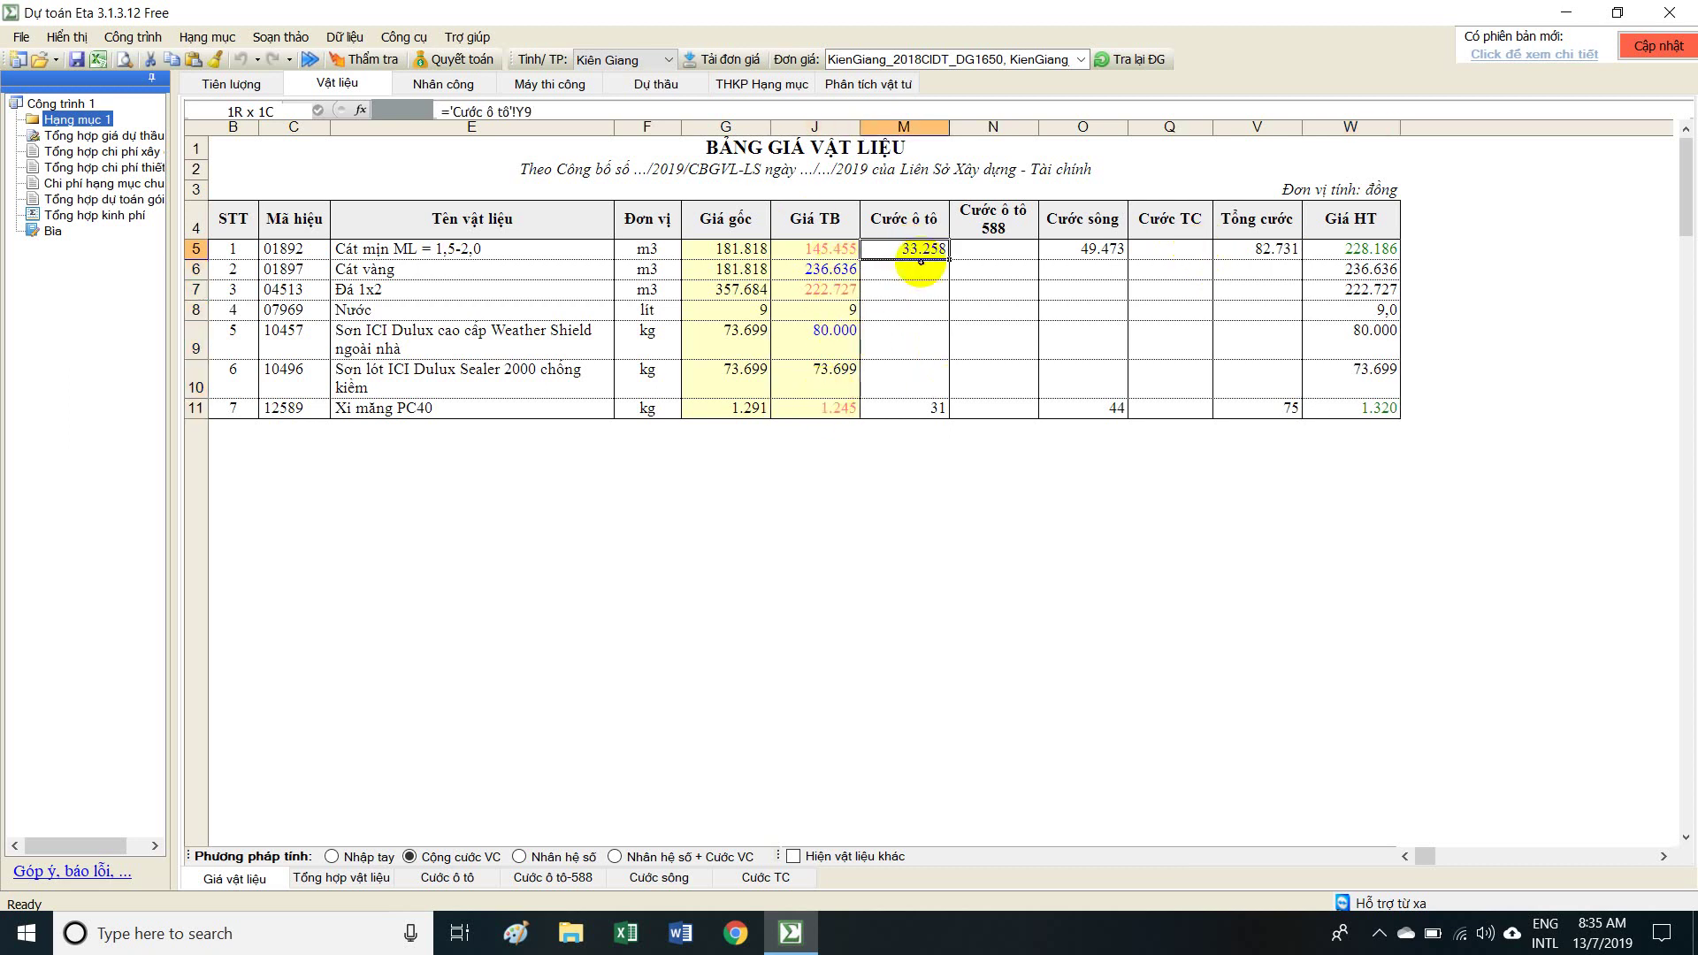
click(1089, 249)
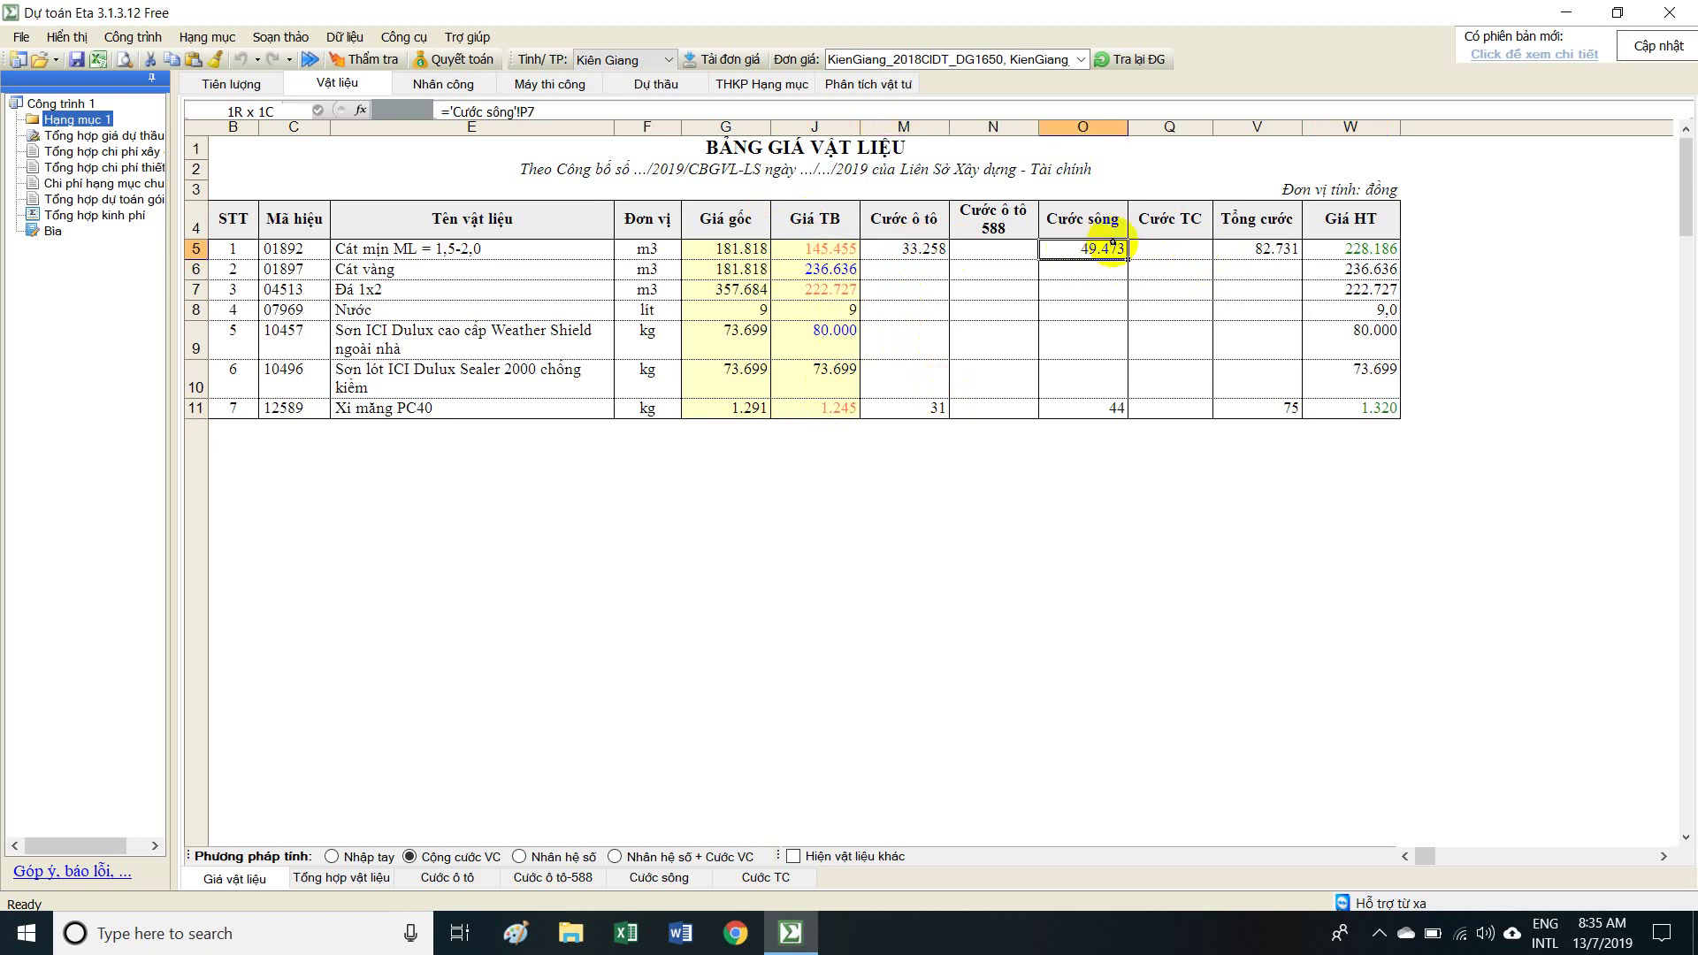
click(1278, 249)
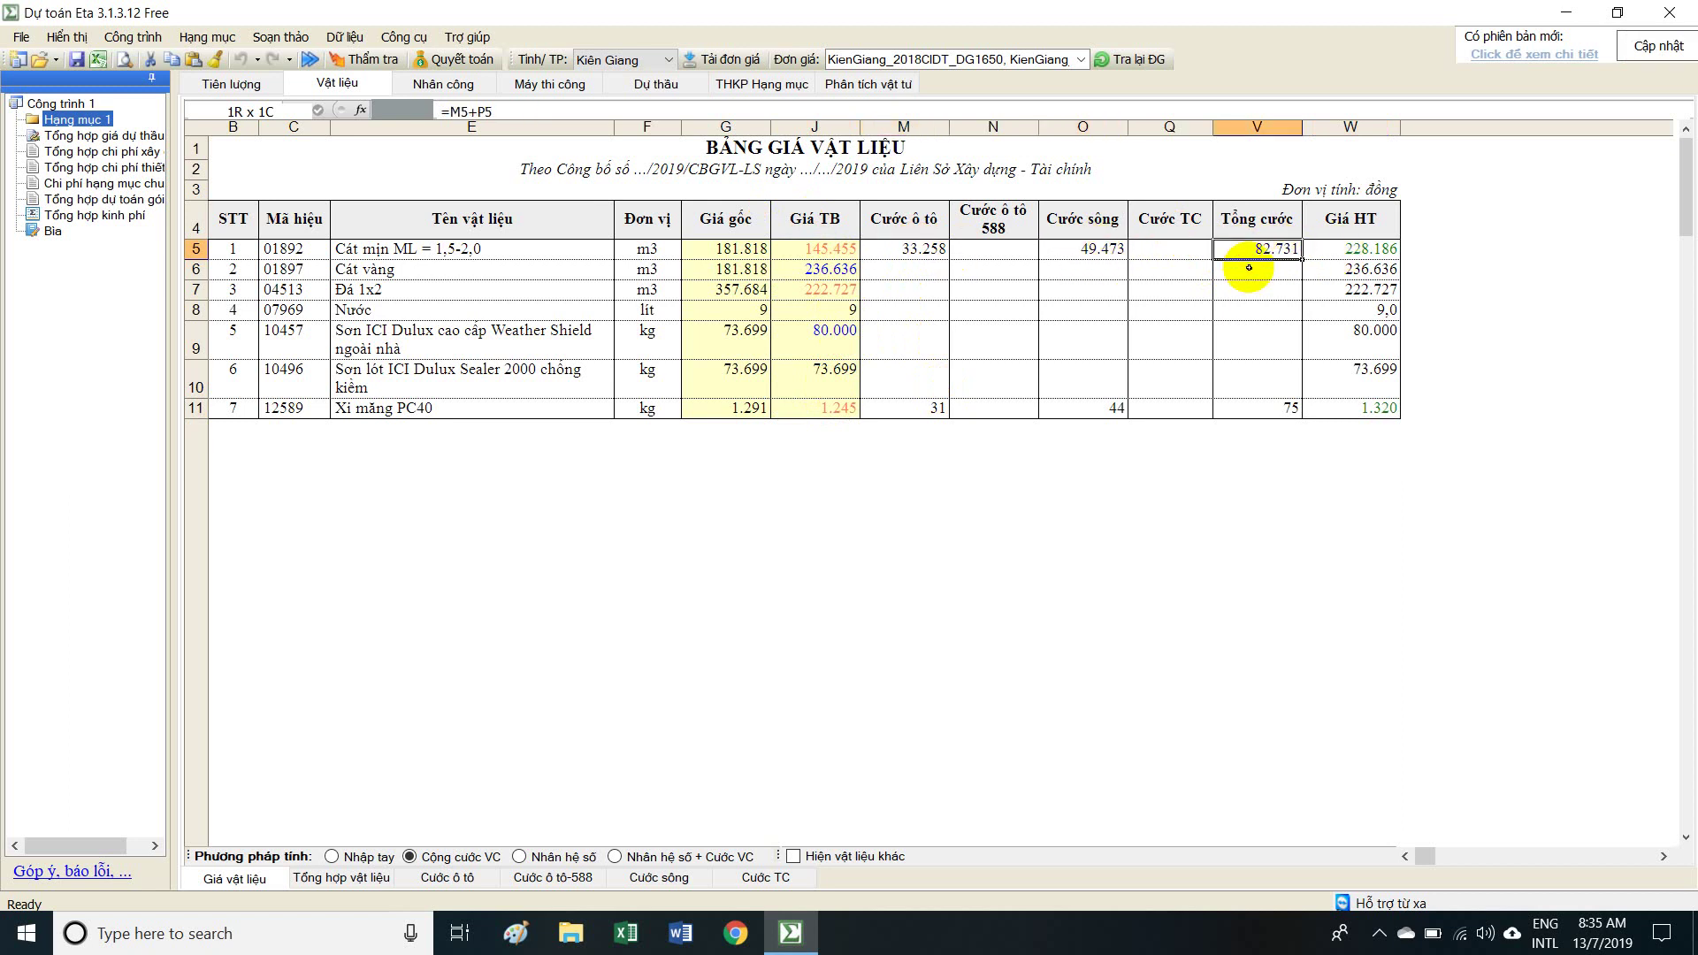
click(1350, 252)
click(838, 250)
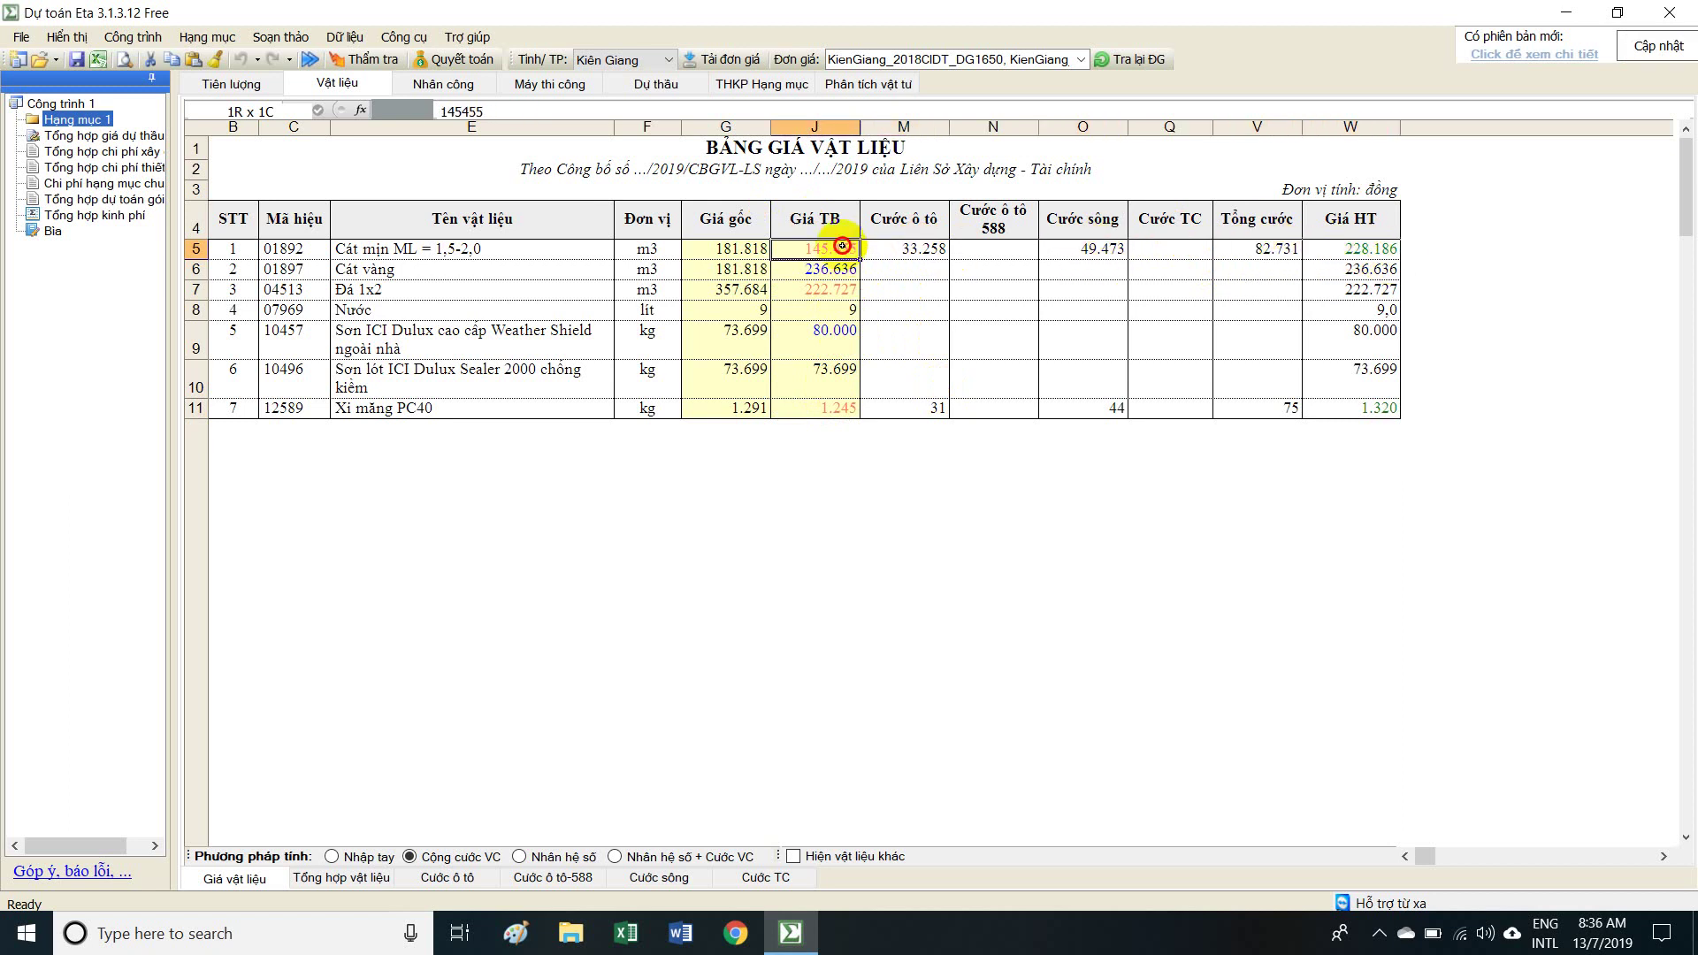
drag(920, 250, 1116, 251)
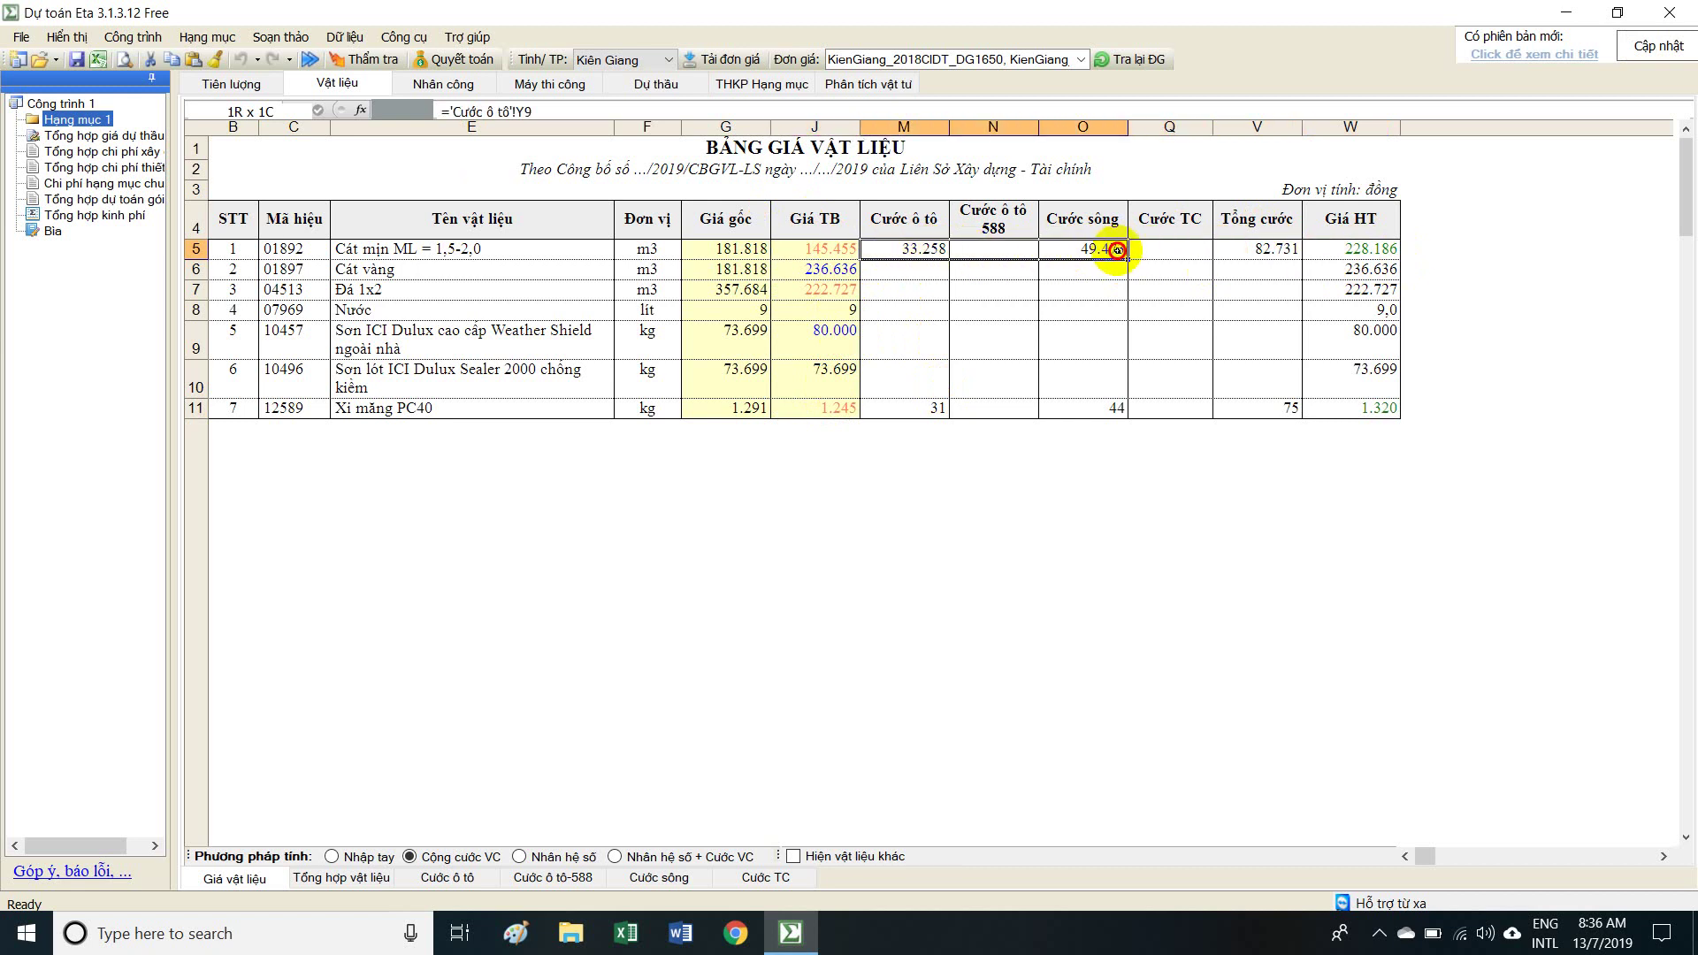
click(1380, 249)
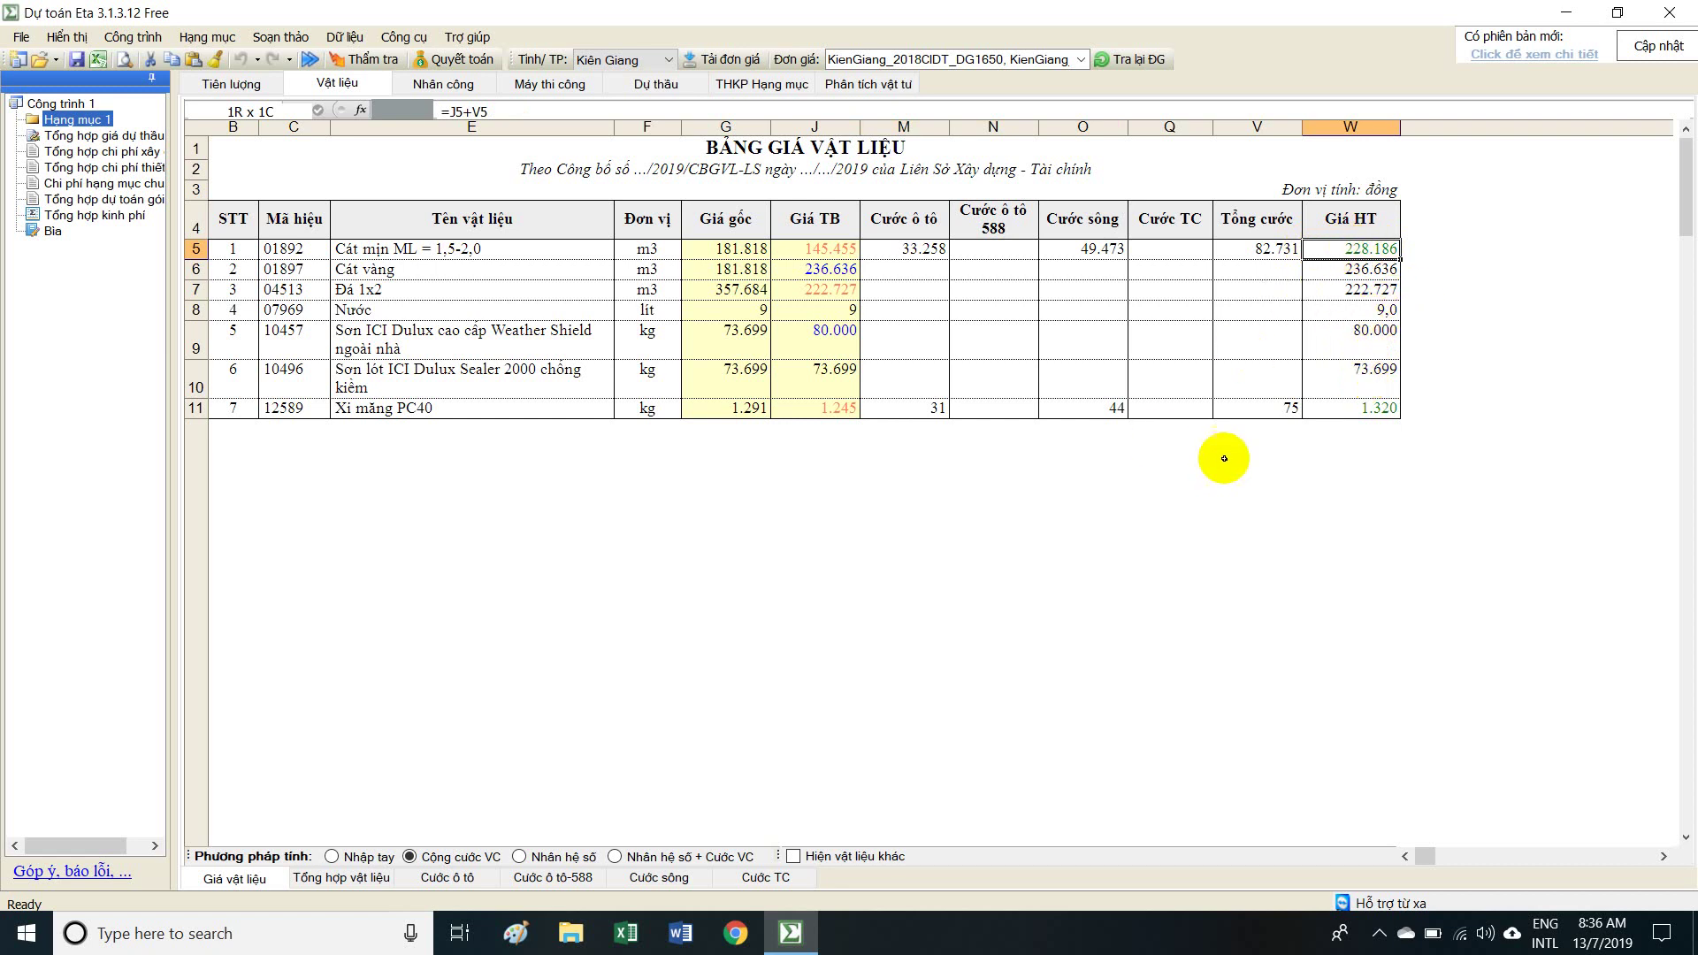
Review the material total and the Khối lượng column in the Tổng hợp vật liệu sheet.
click(370, 883)
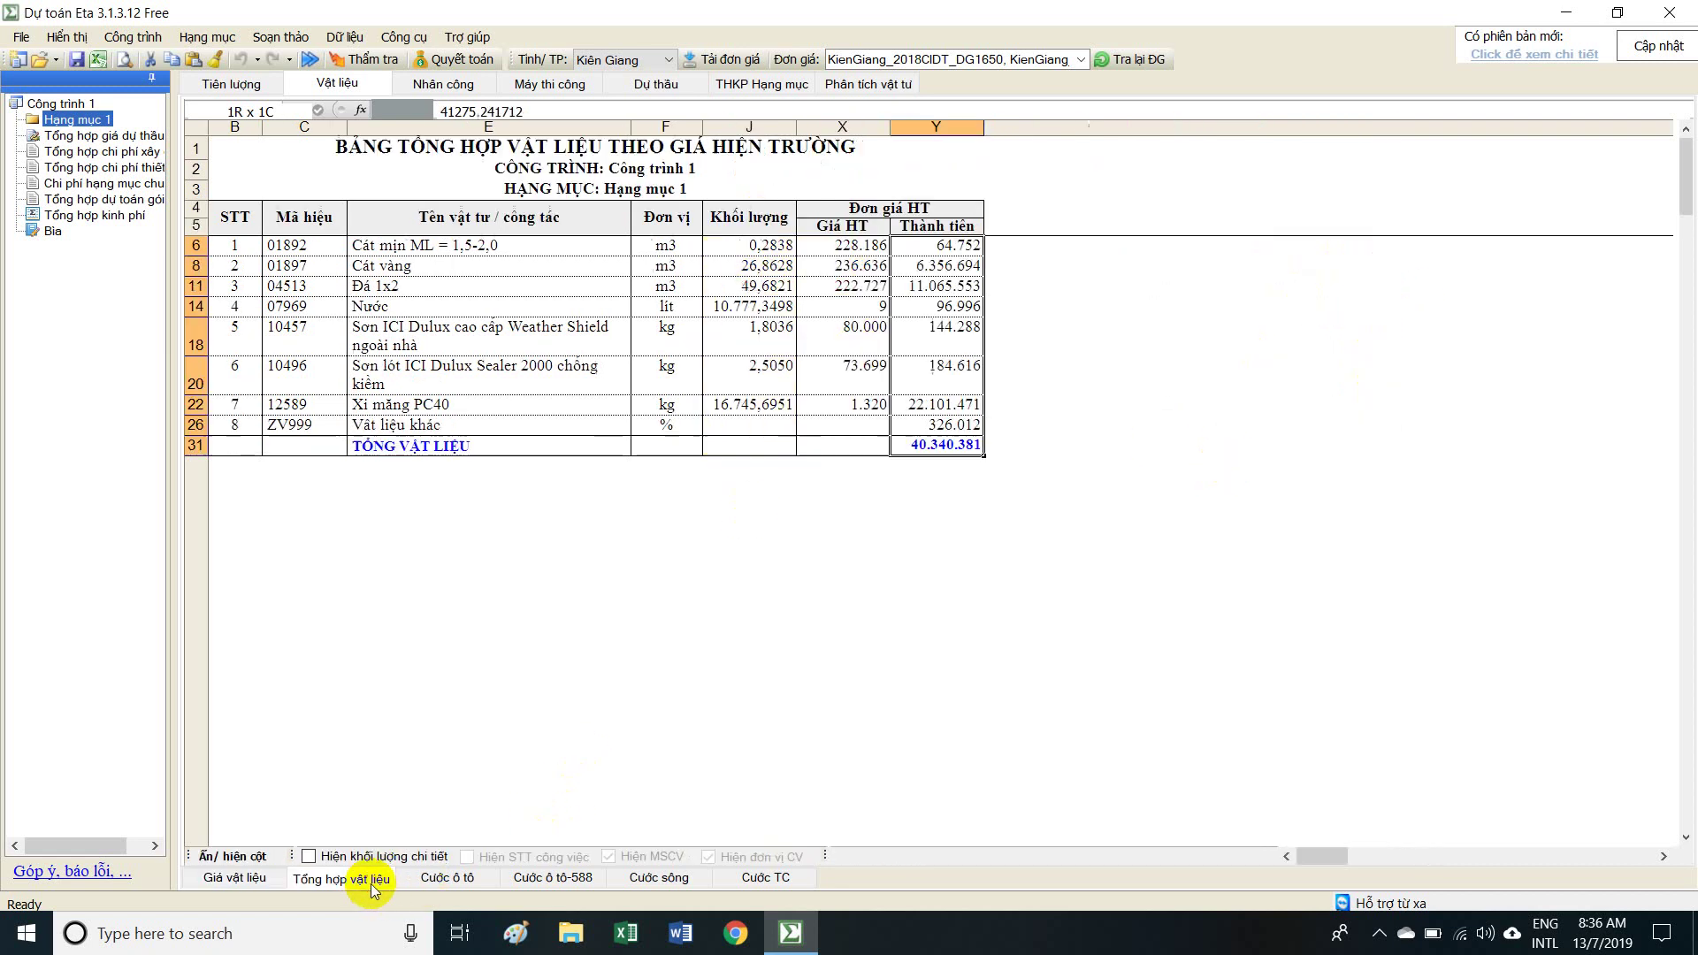
click(939, 449)
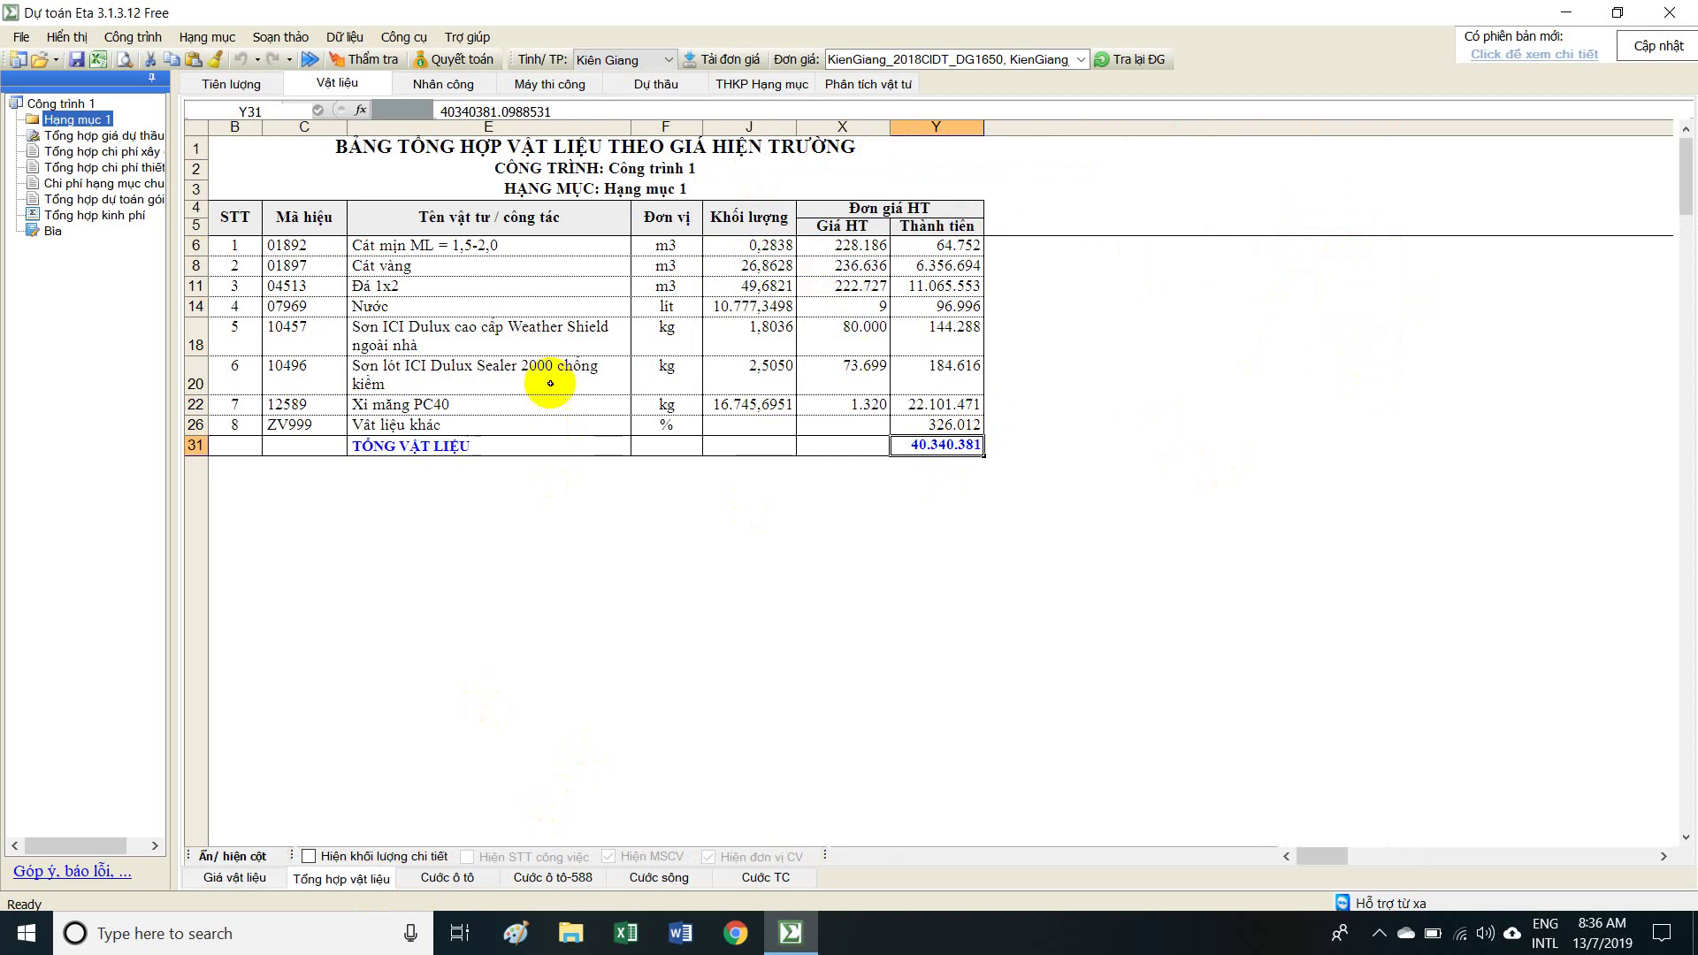
click(756, 247)
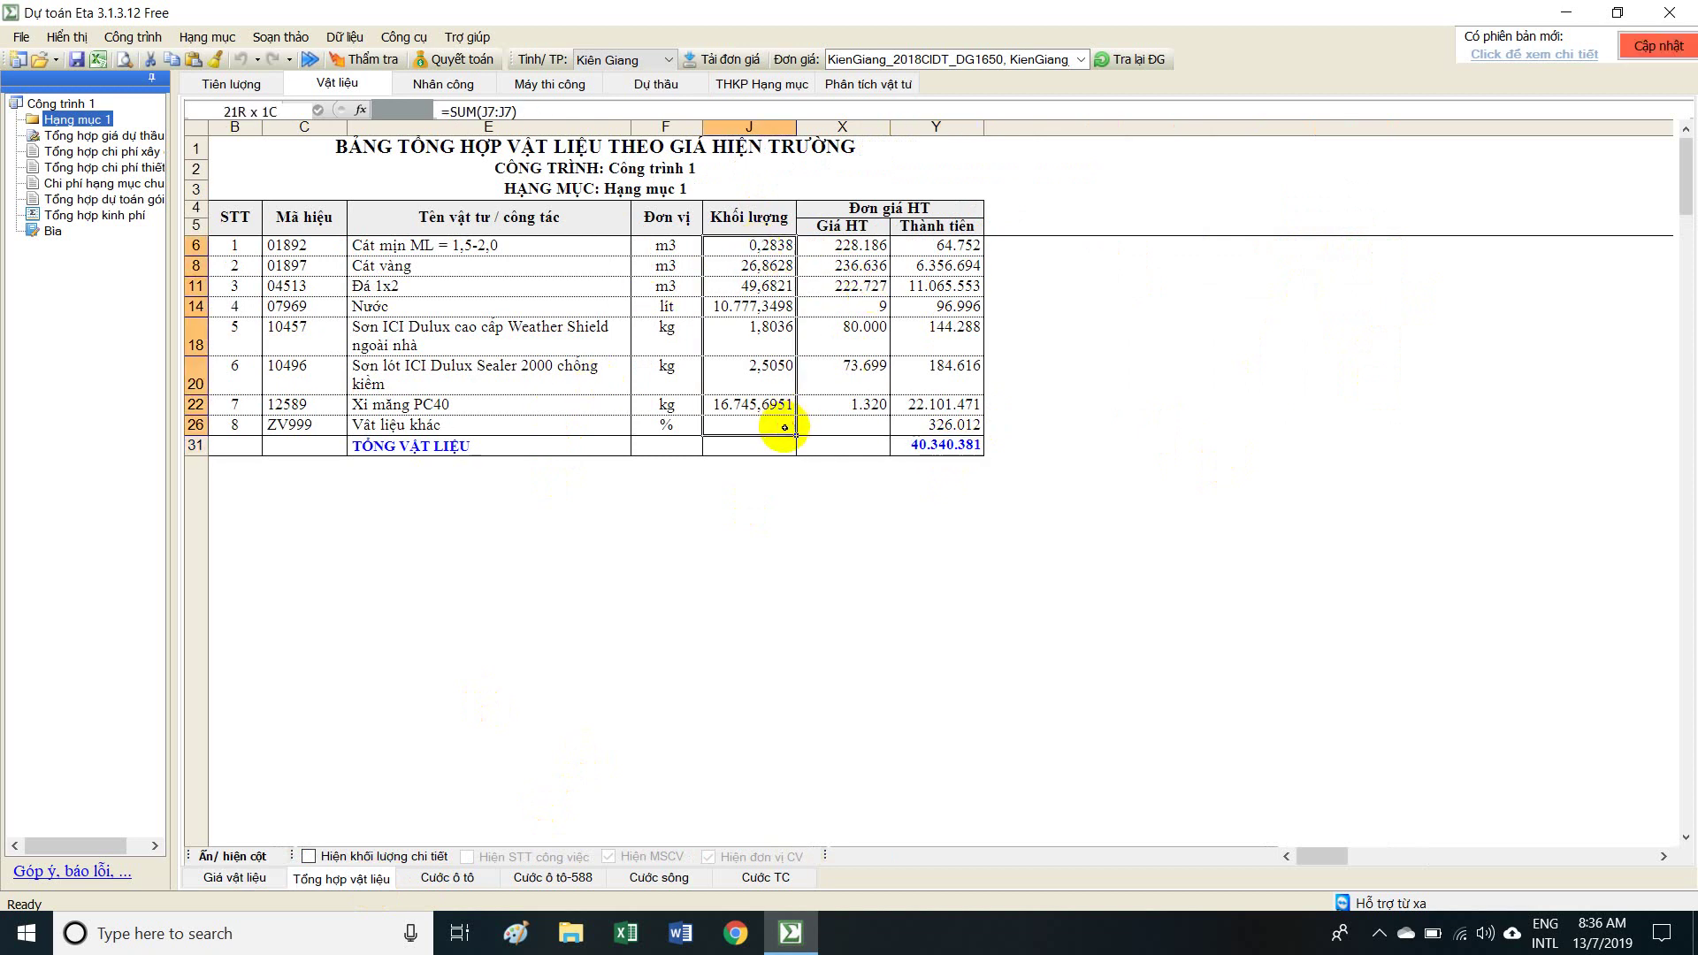
Review the Thành tiền column and the Khối lượng cells of Cát vàng and Xi măng PC40 in the Tổng hợp vật liệu sheet.
drag(933, 252, 950, 457)
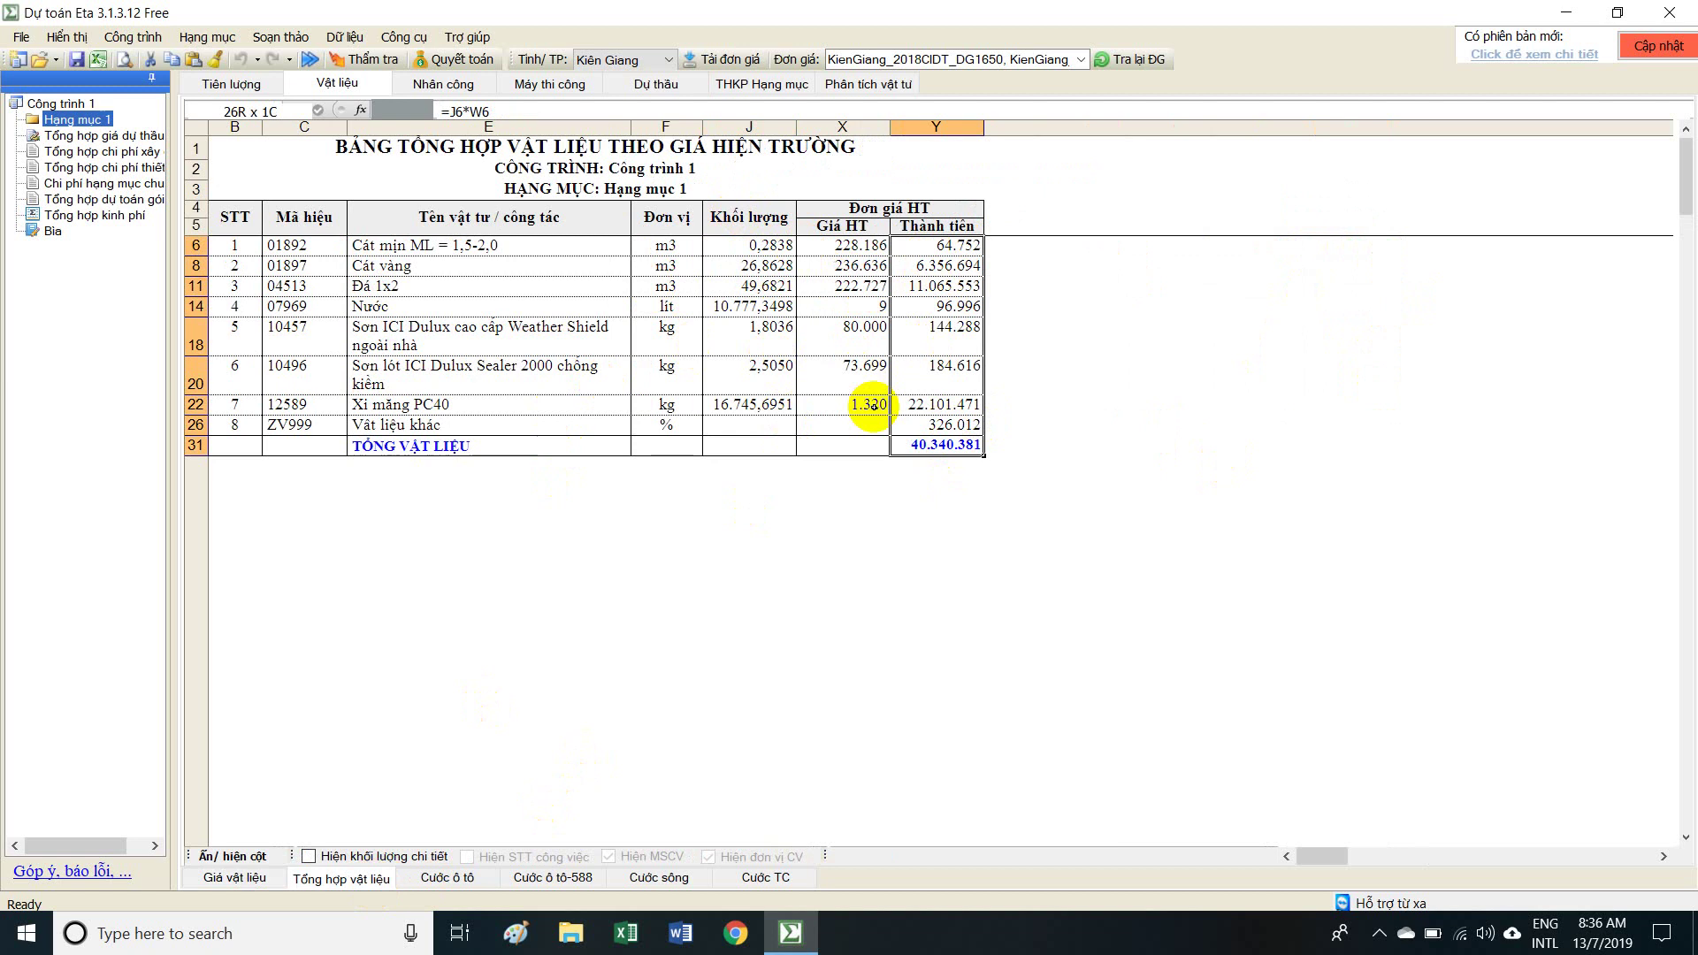
drag(301, 245, 1006, 452)
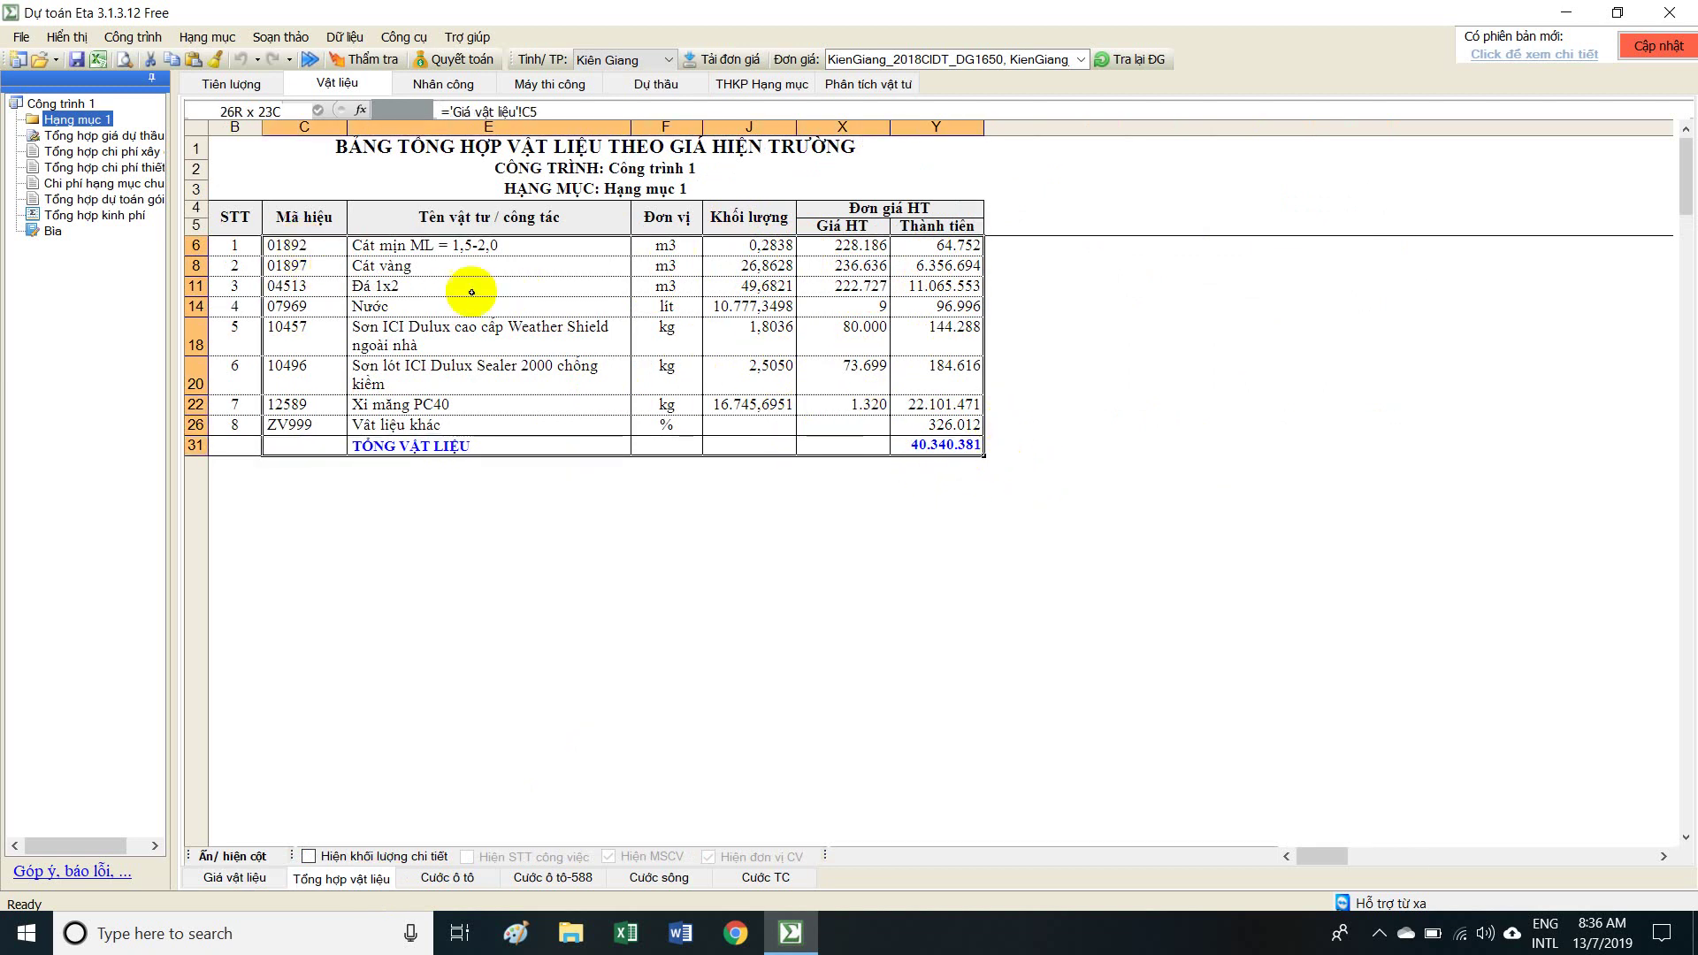
click(431, 292)
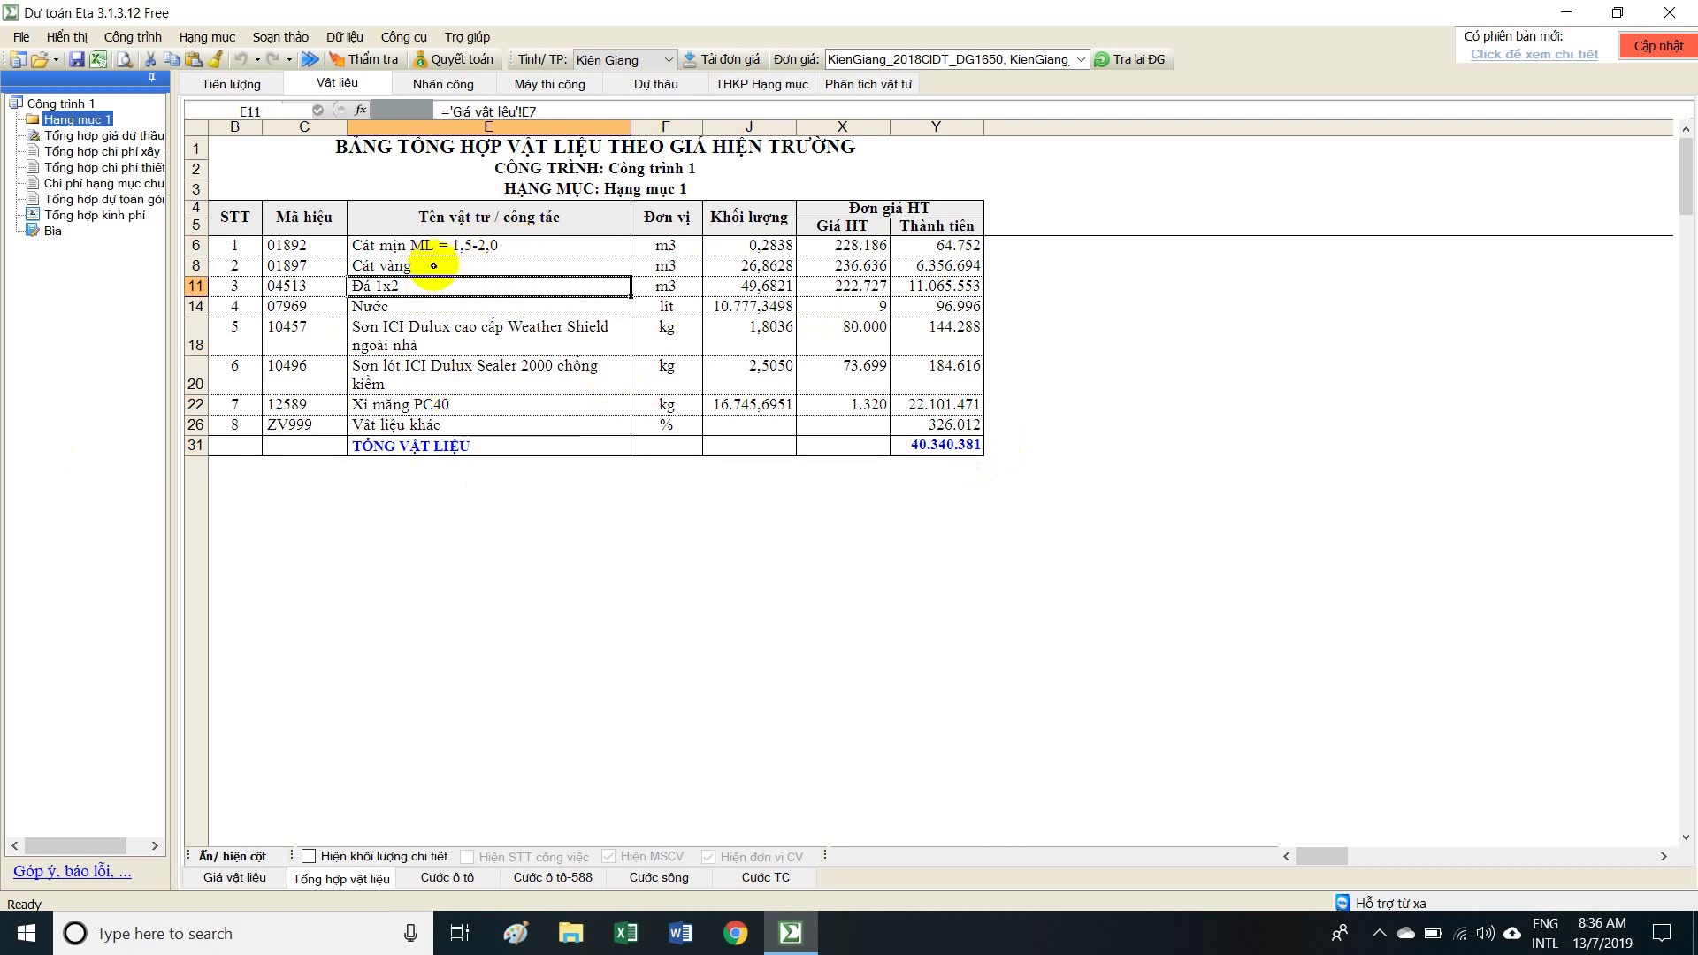
click(763, 265)
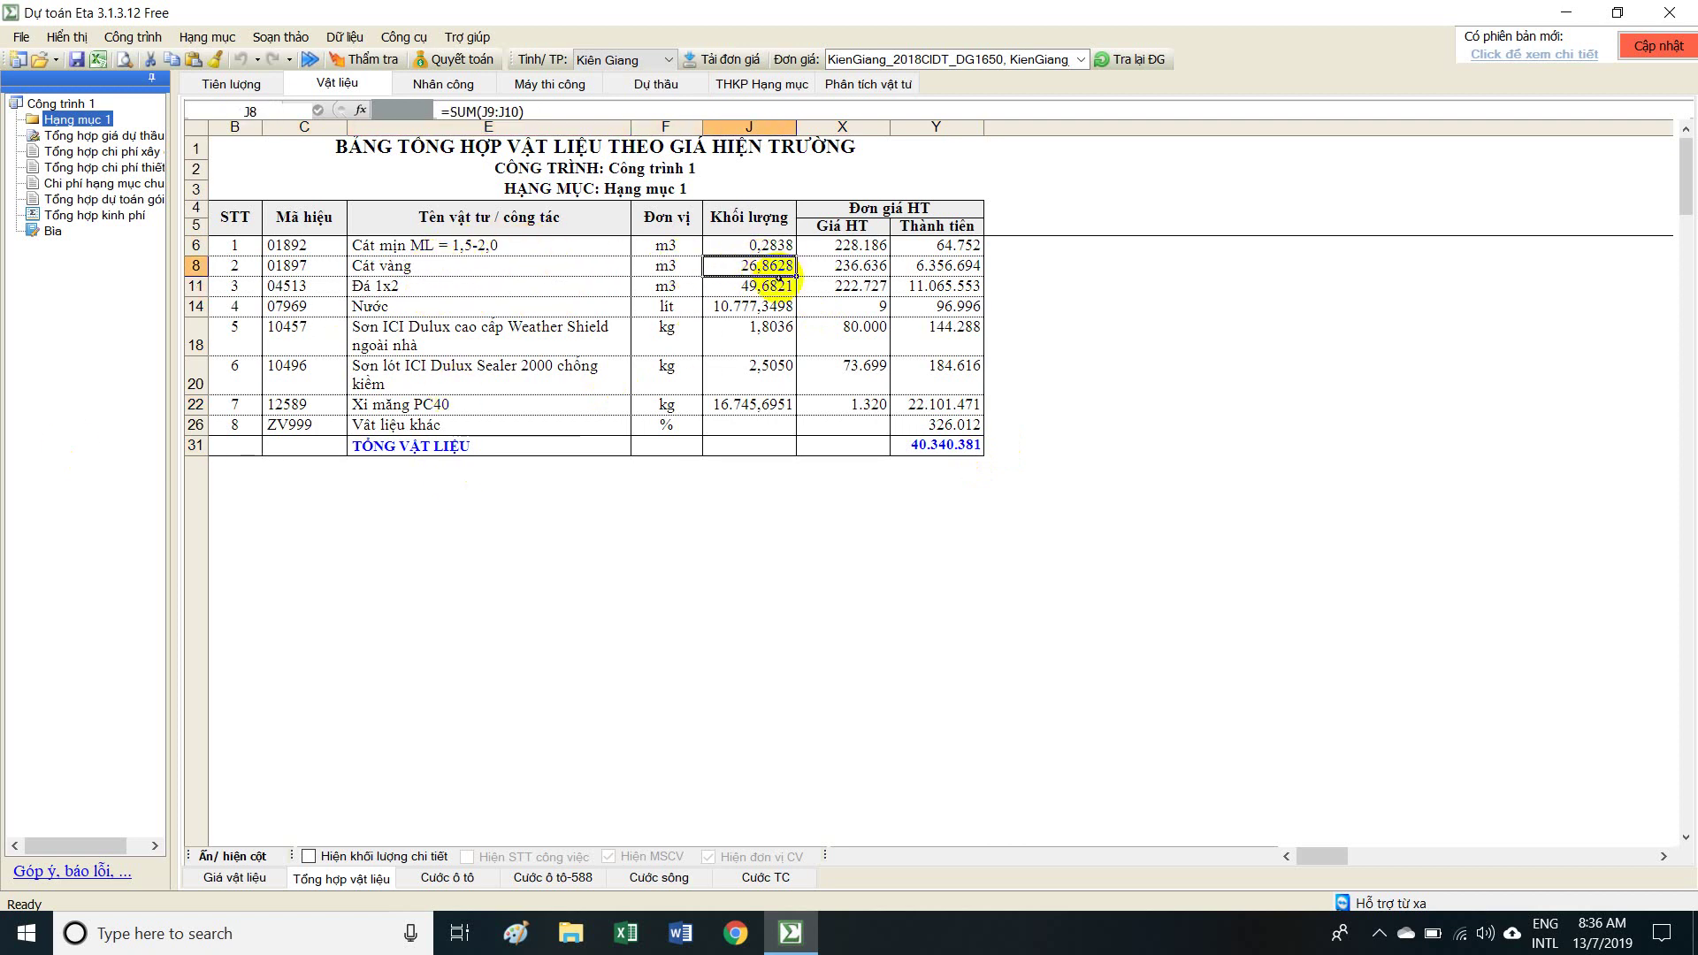
click(768, 407)
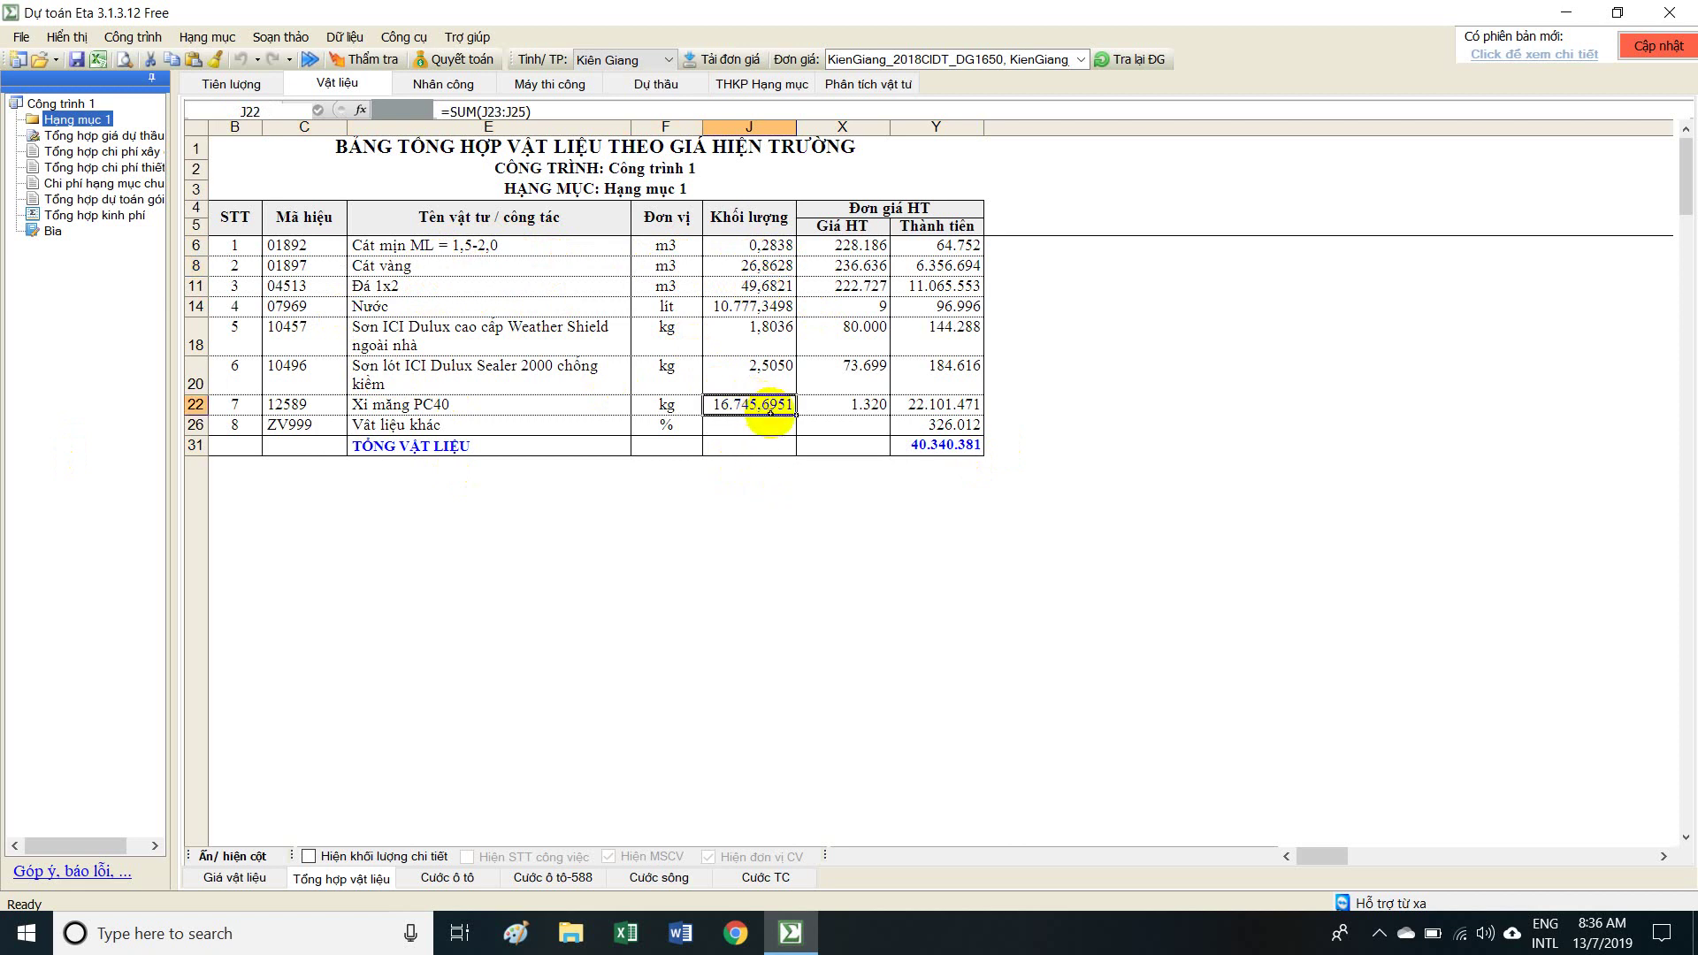
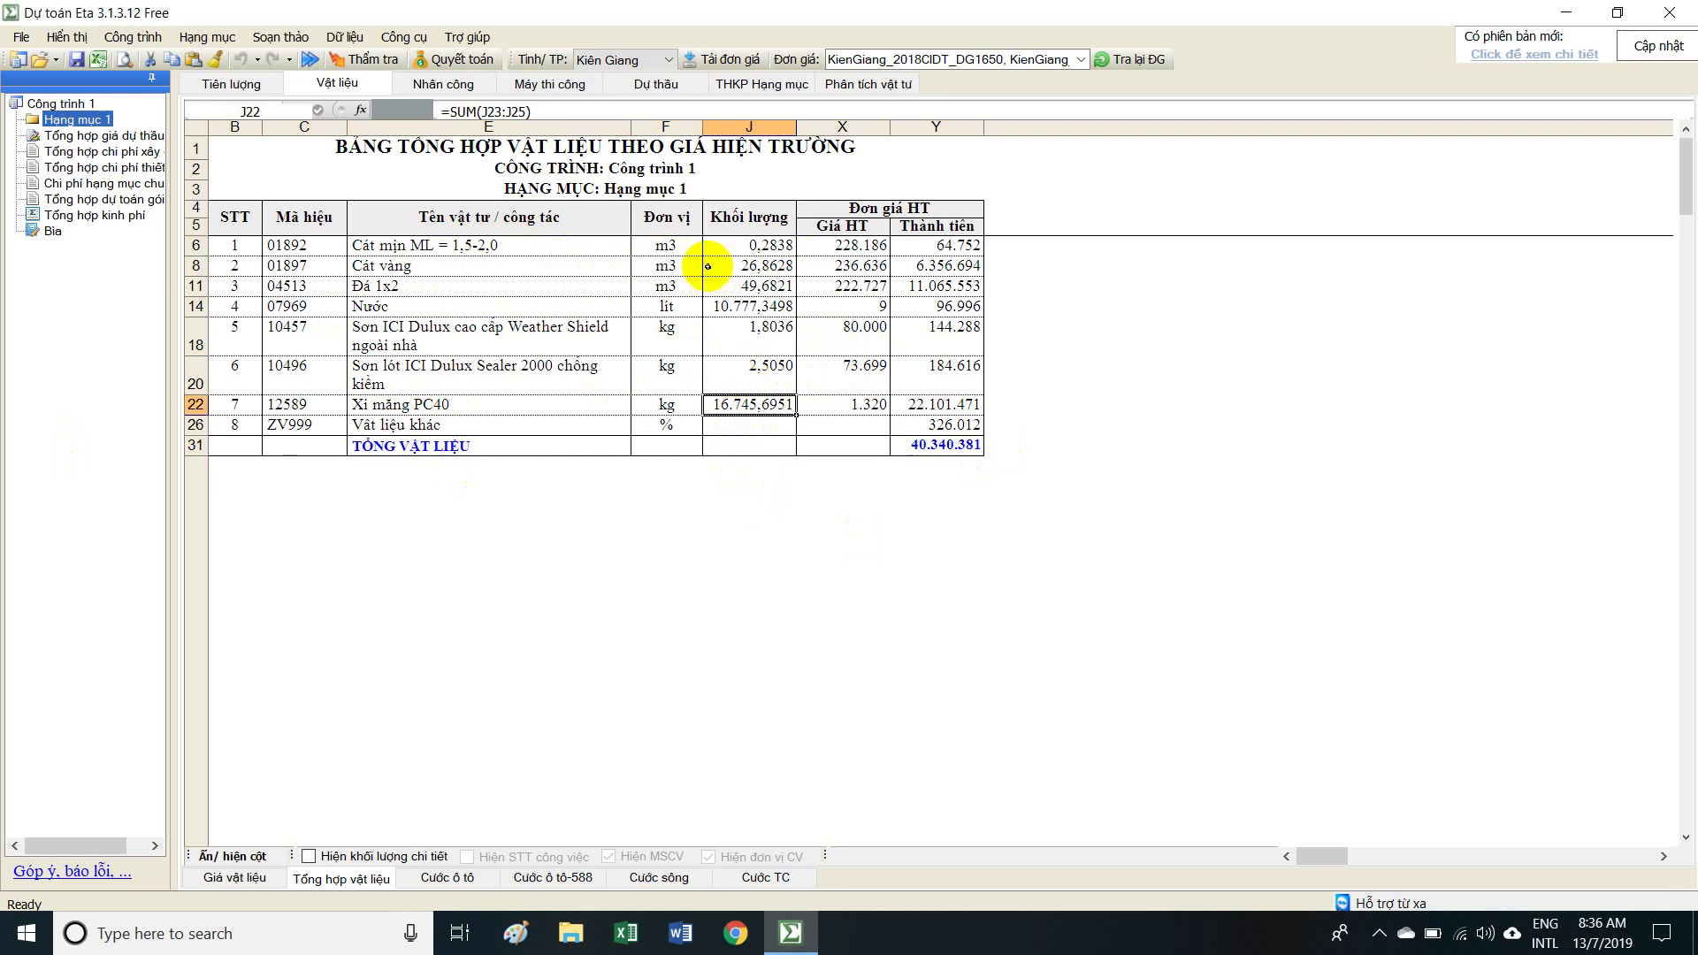
Examine the Định mức of Cát vàng under work item AG.11112 in the Phân tích vật tư sheet.
click(880, 84)
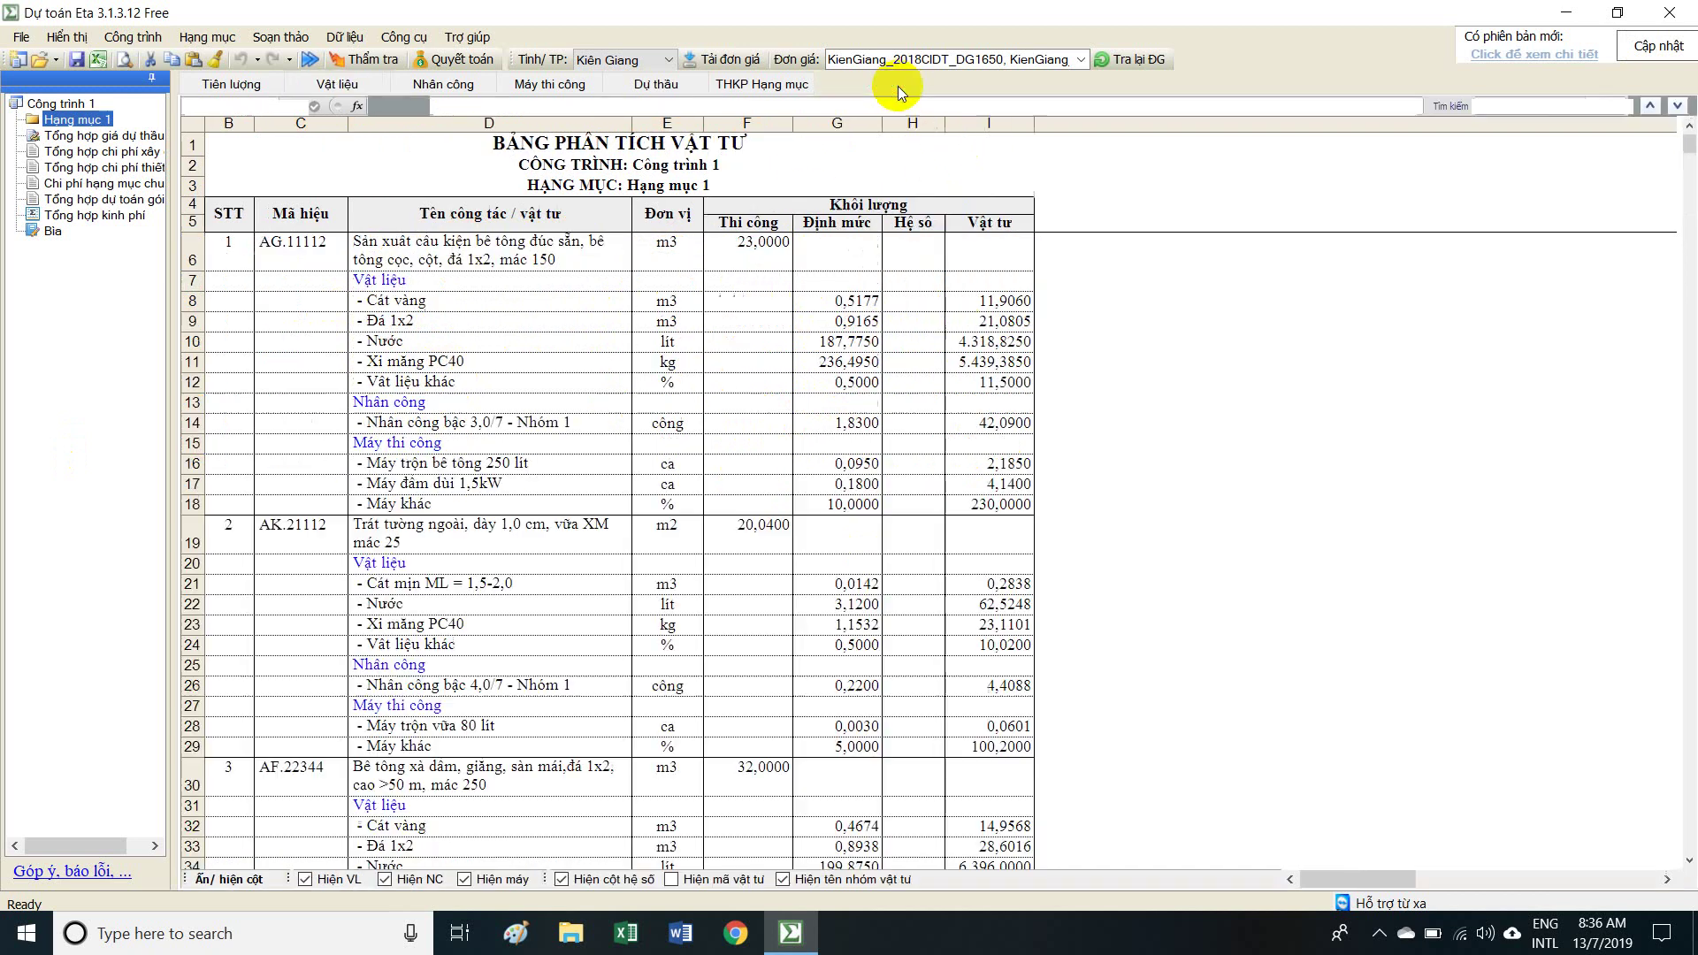
click(431, 358)
drag(459, 303, 785, 303)
click(844, 304)
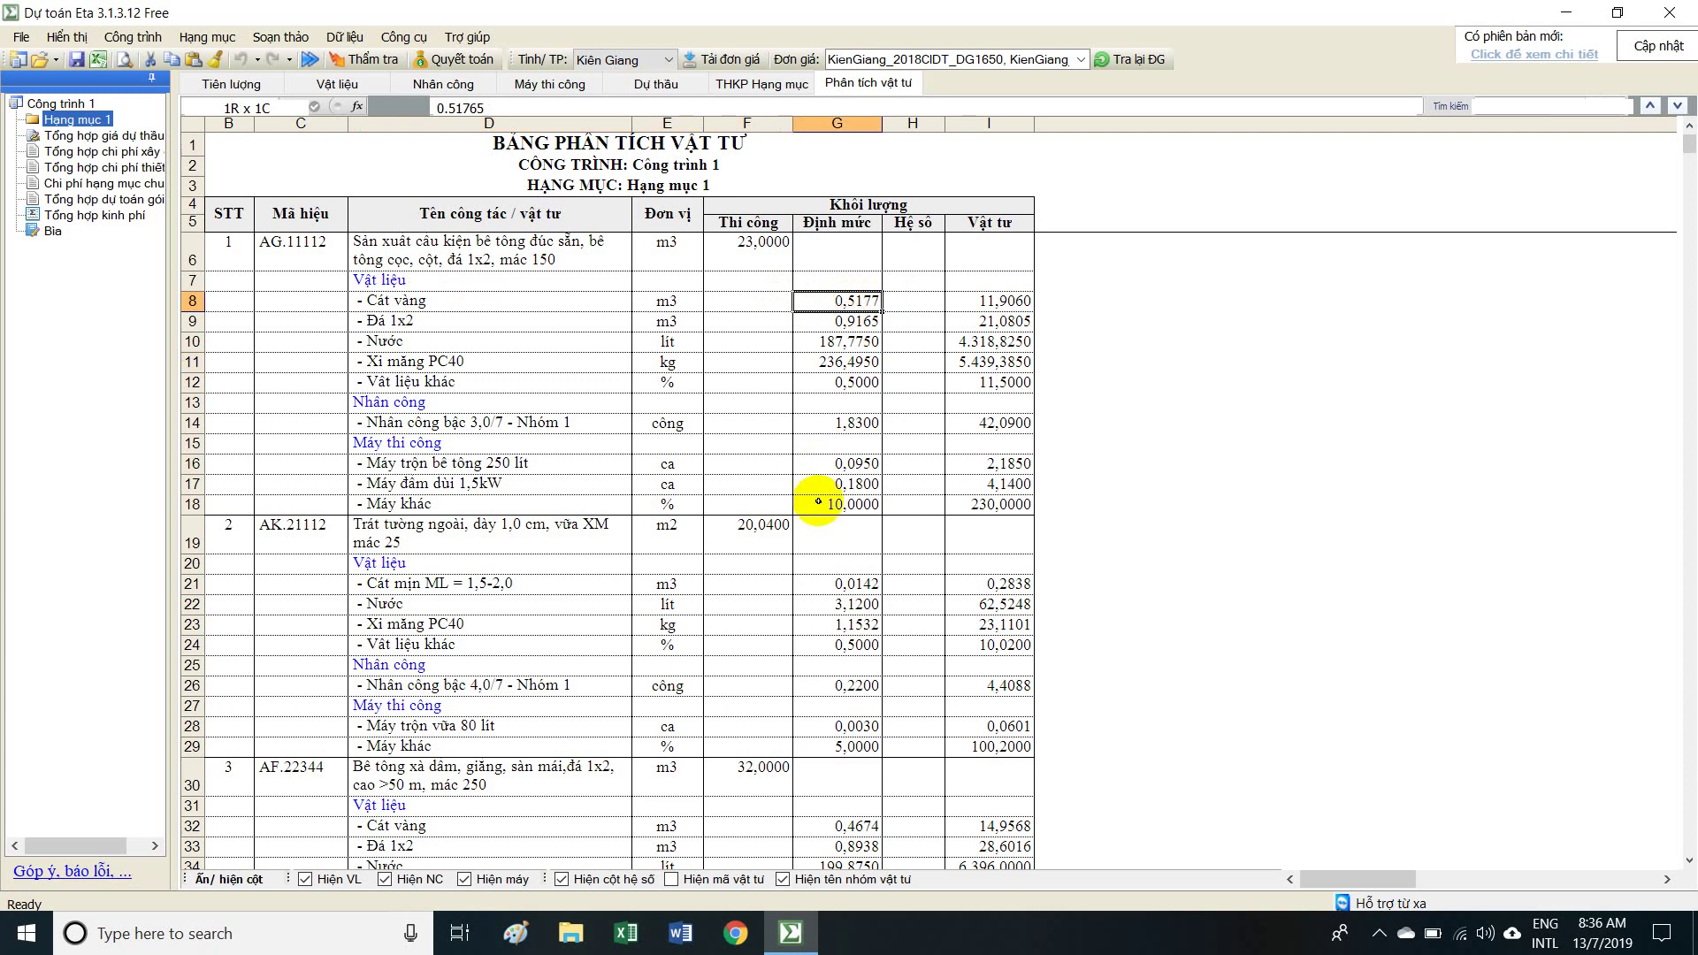
scroll(818, 501, down, 1)
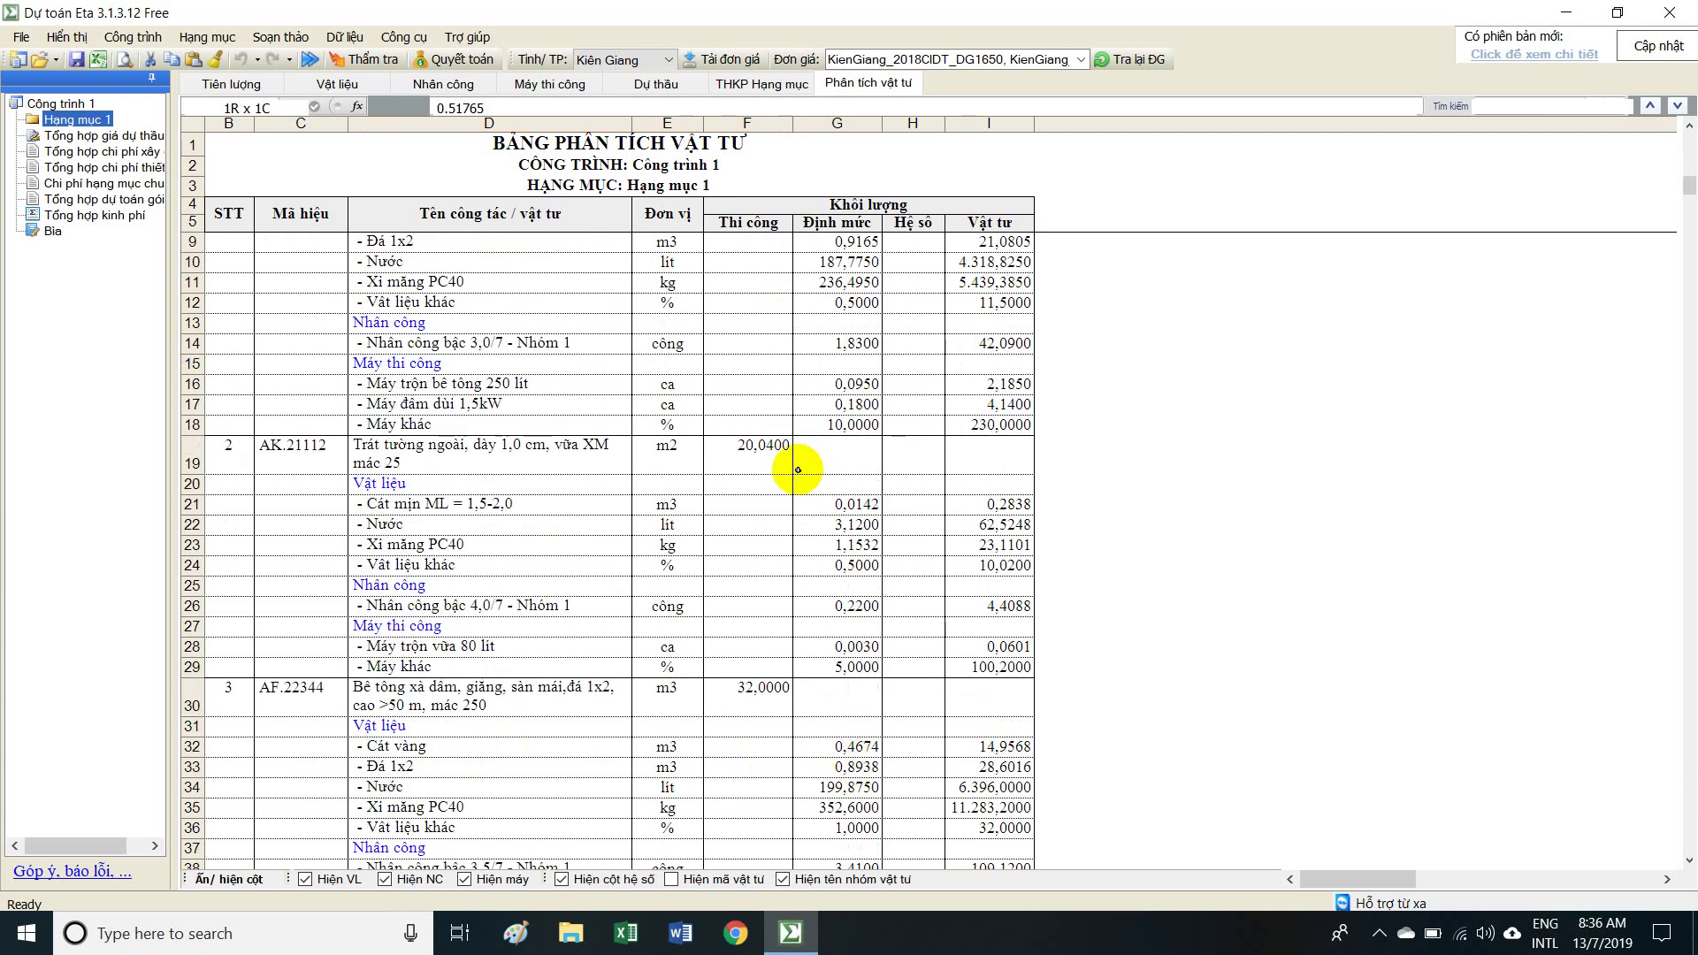
Show the detailed quantities in the Tổng hợp vật liệu sheet and examine the AG.11112 and AF.22344 rows under Cát vàng.
click(339, 84)
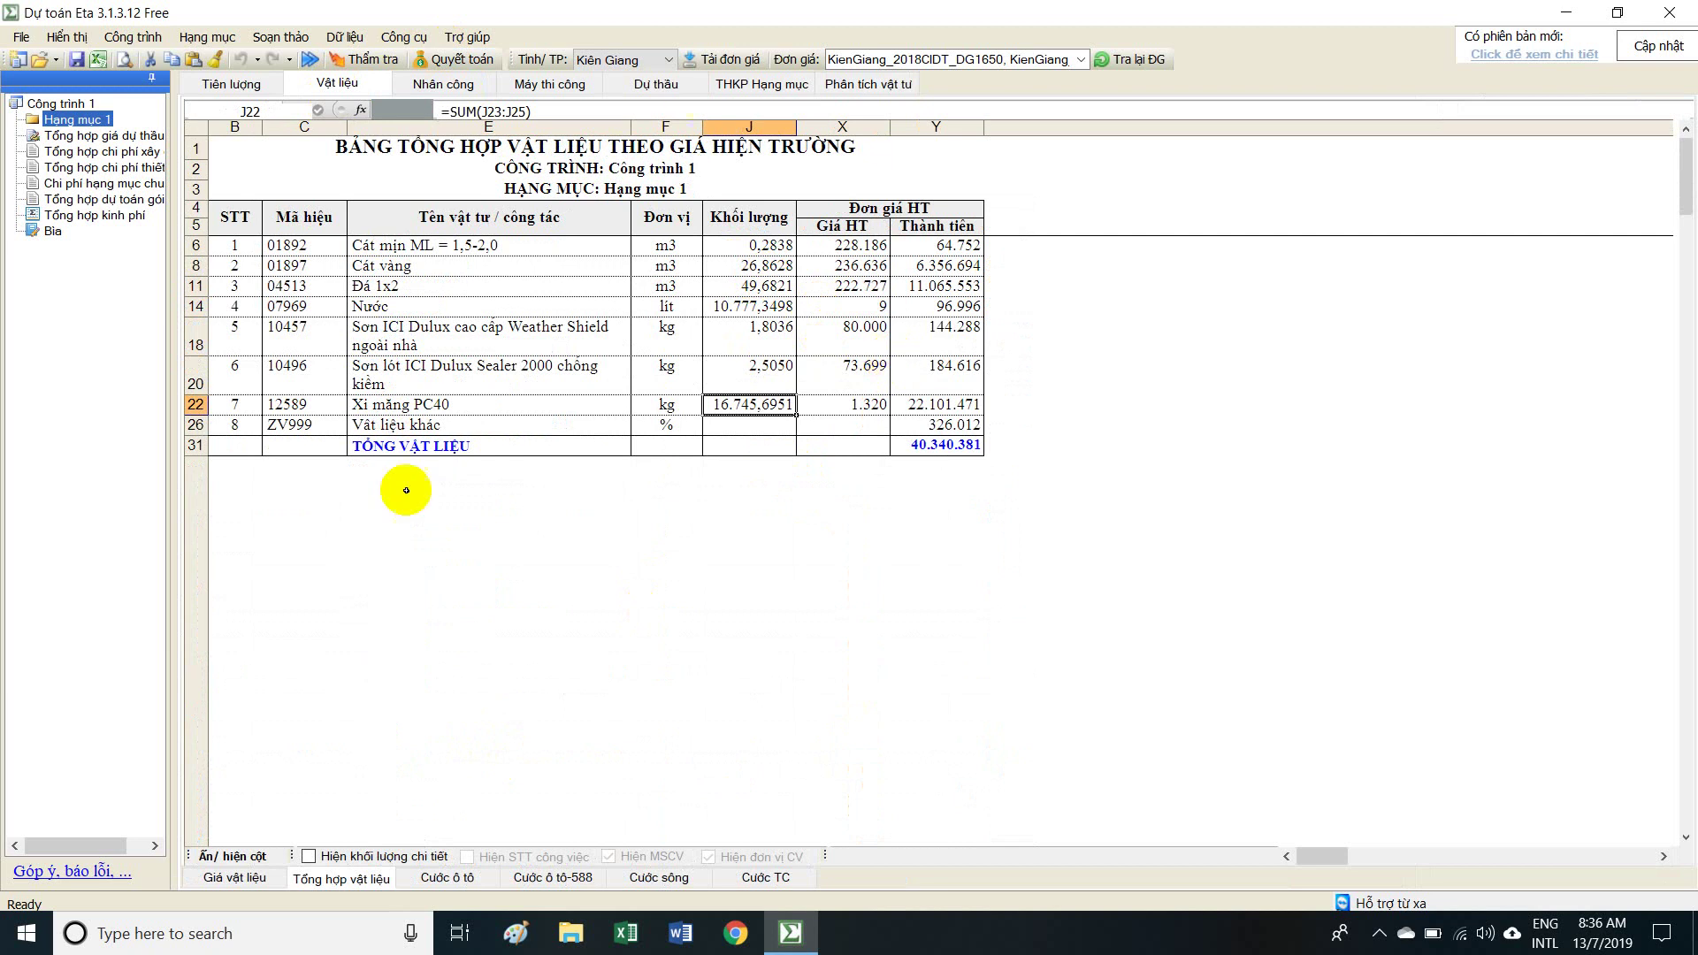
click(334, 858)
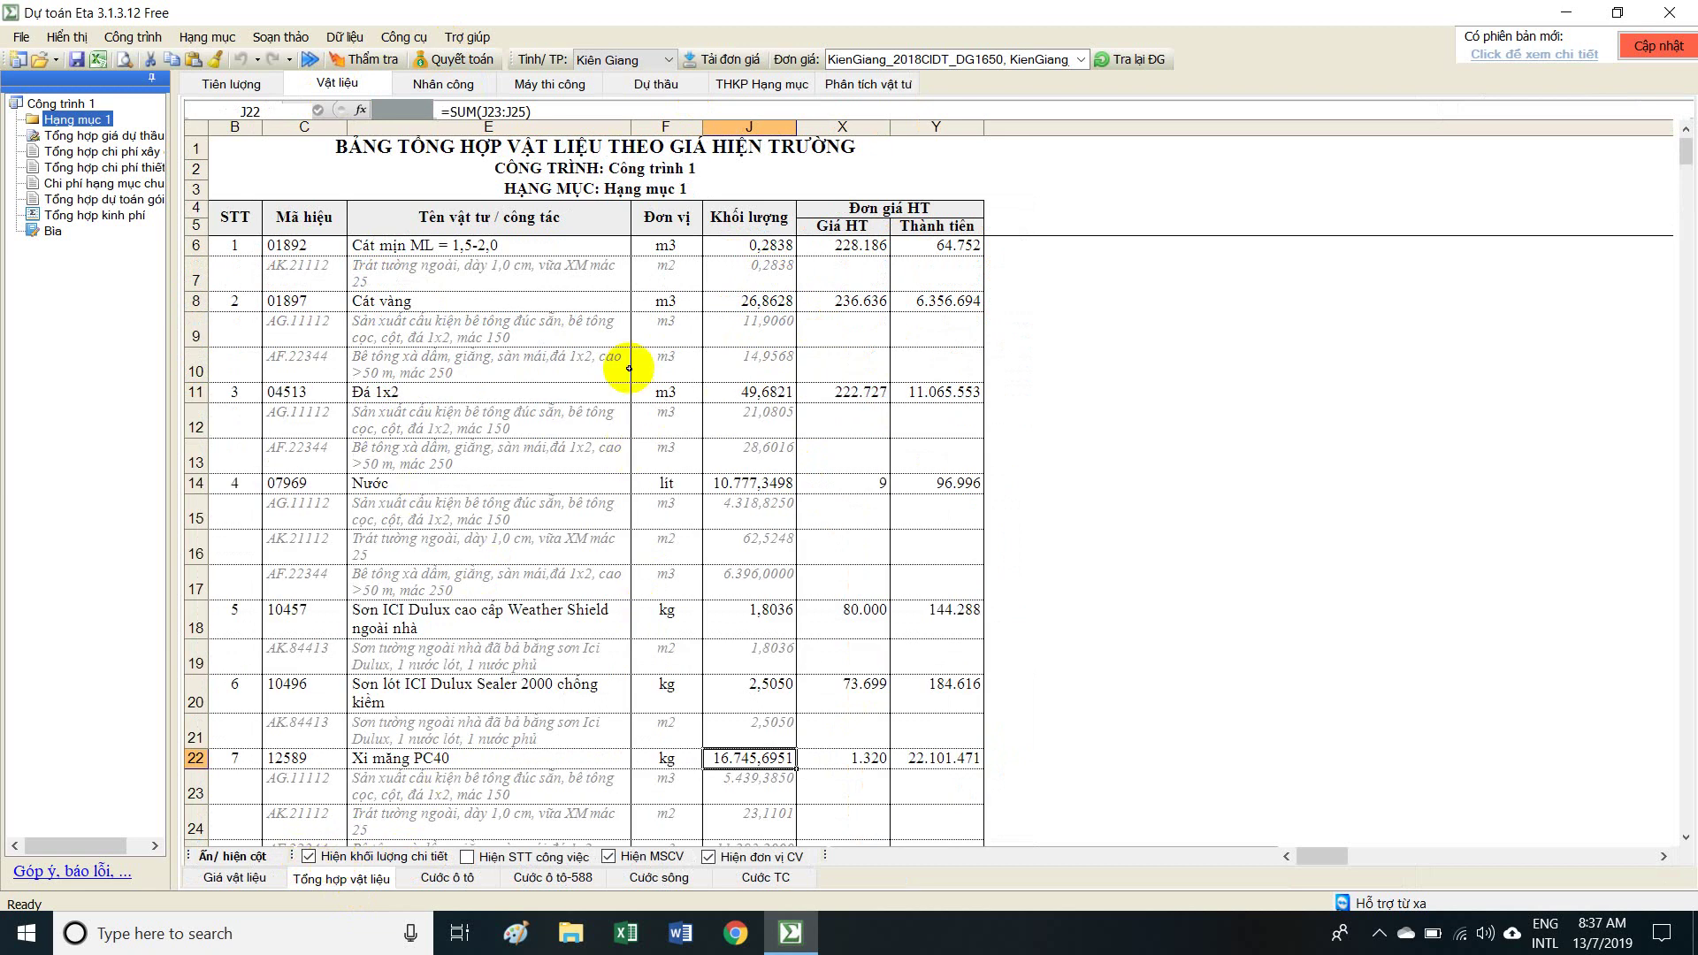
drag(327, 331, 778, 380)
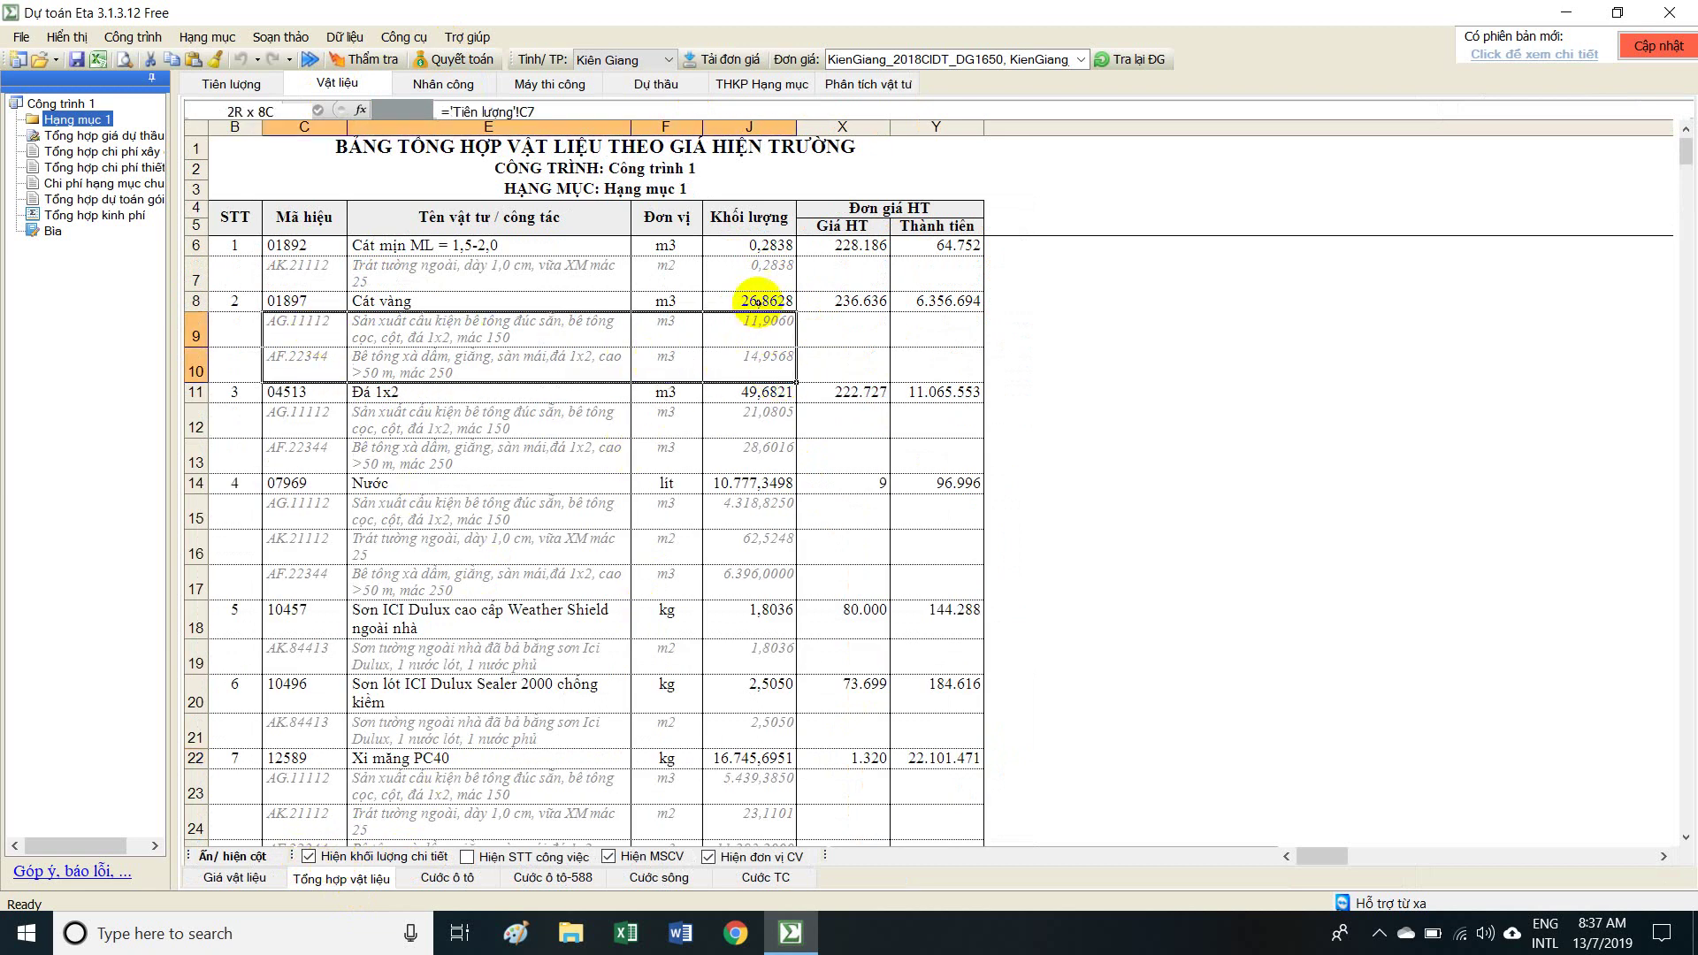
click(760, 300)
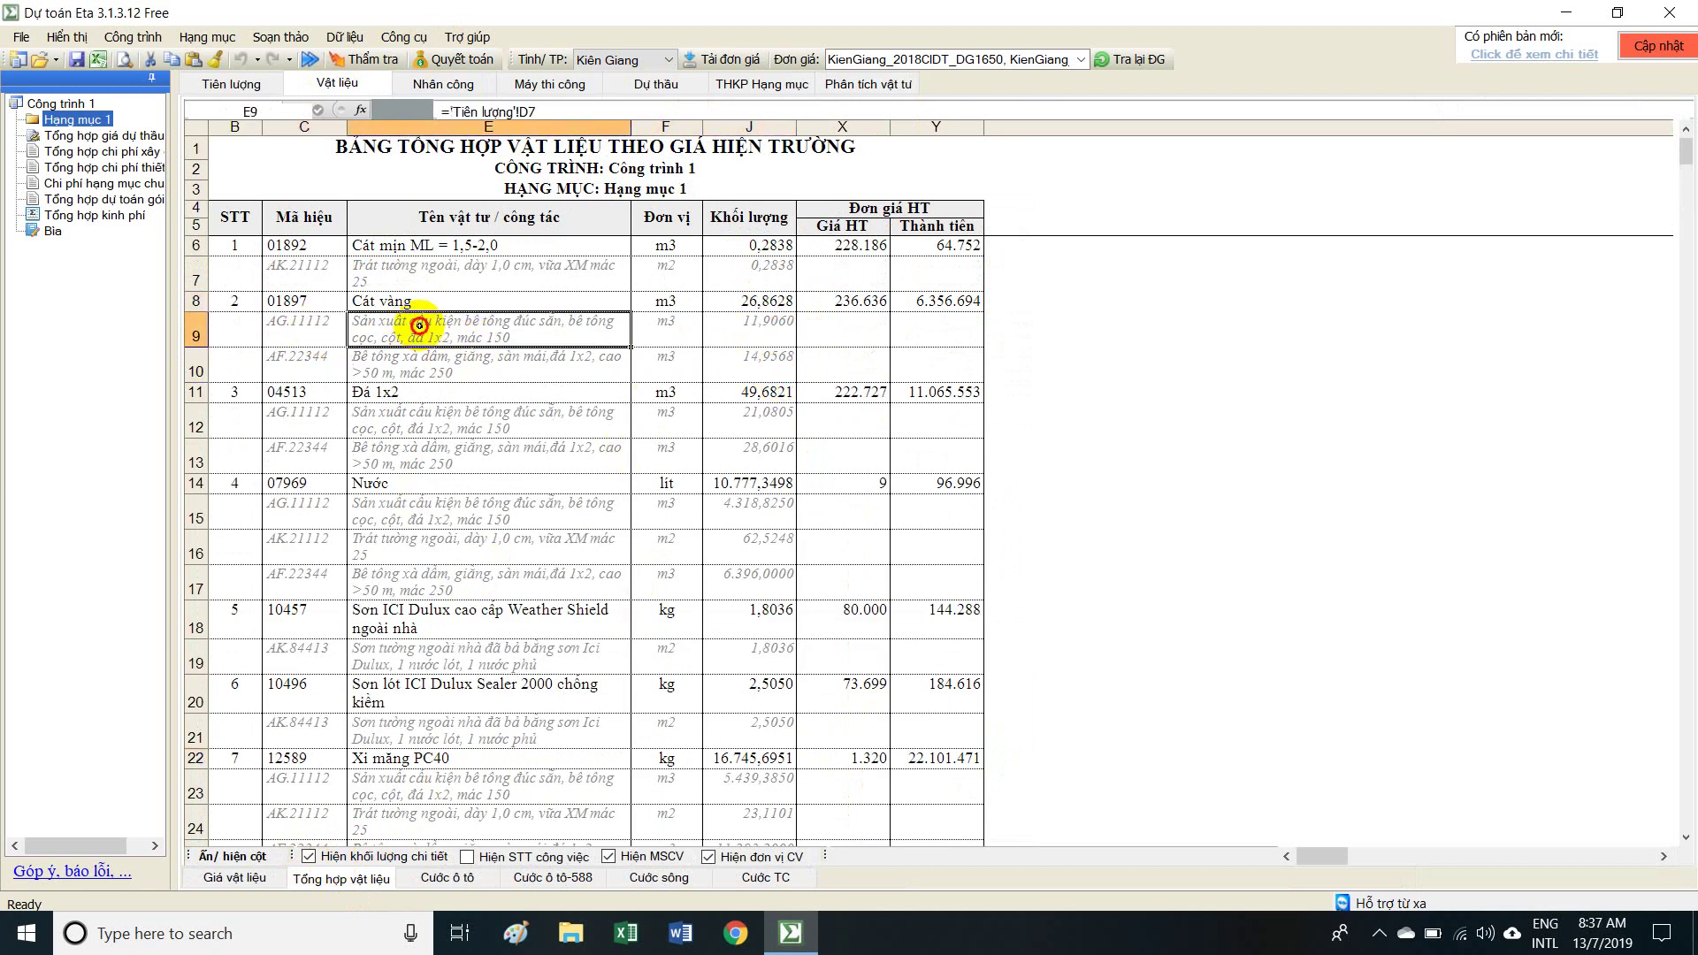
click(759, 329)
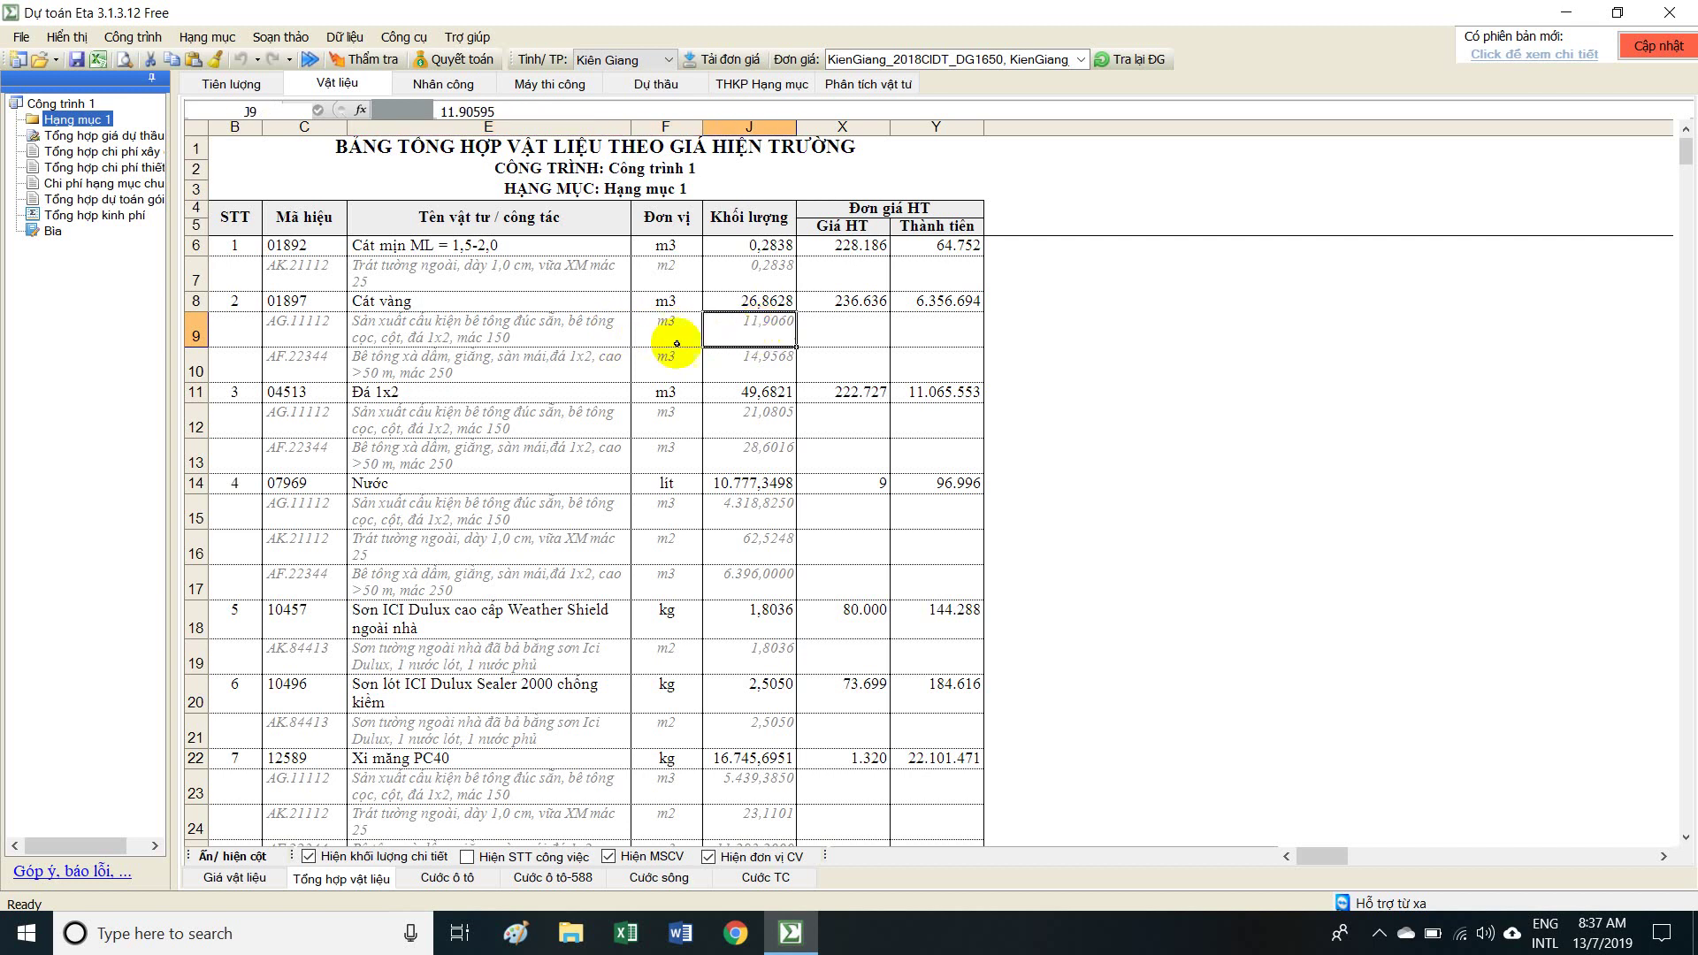
click(378, 368)
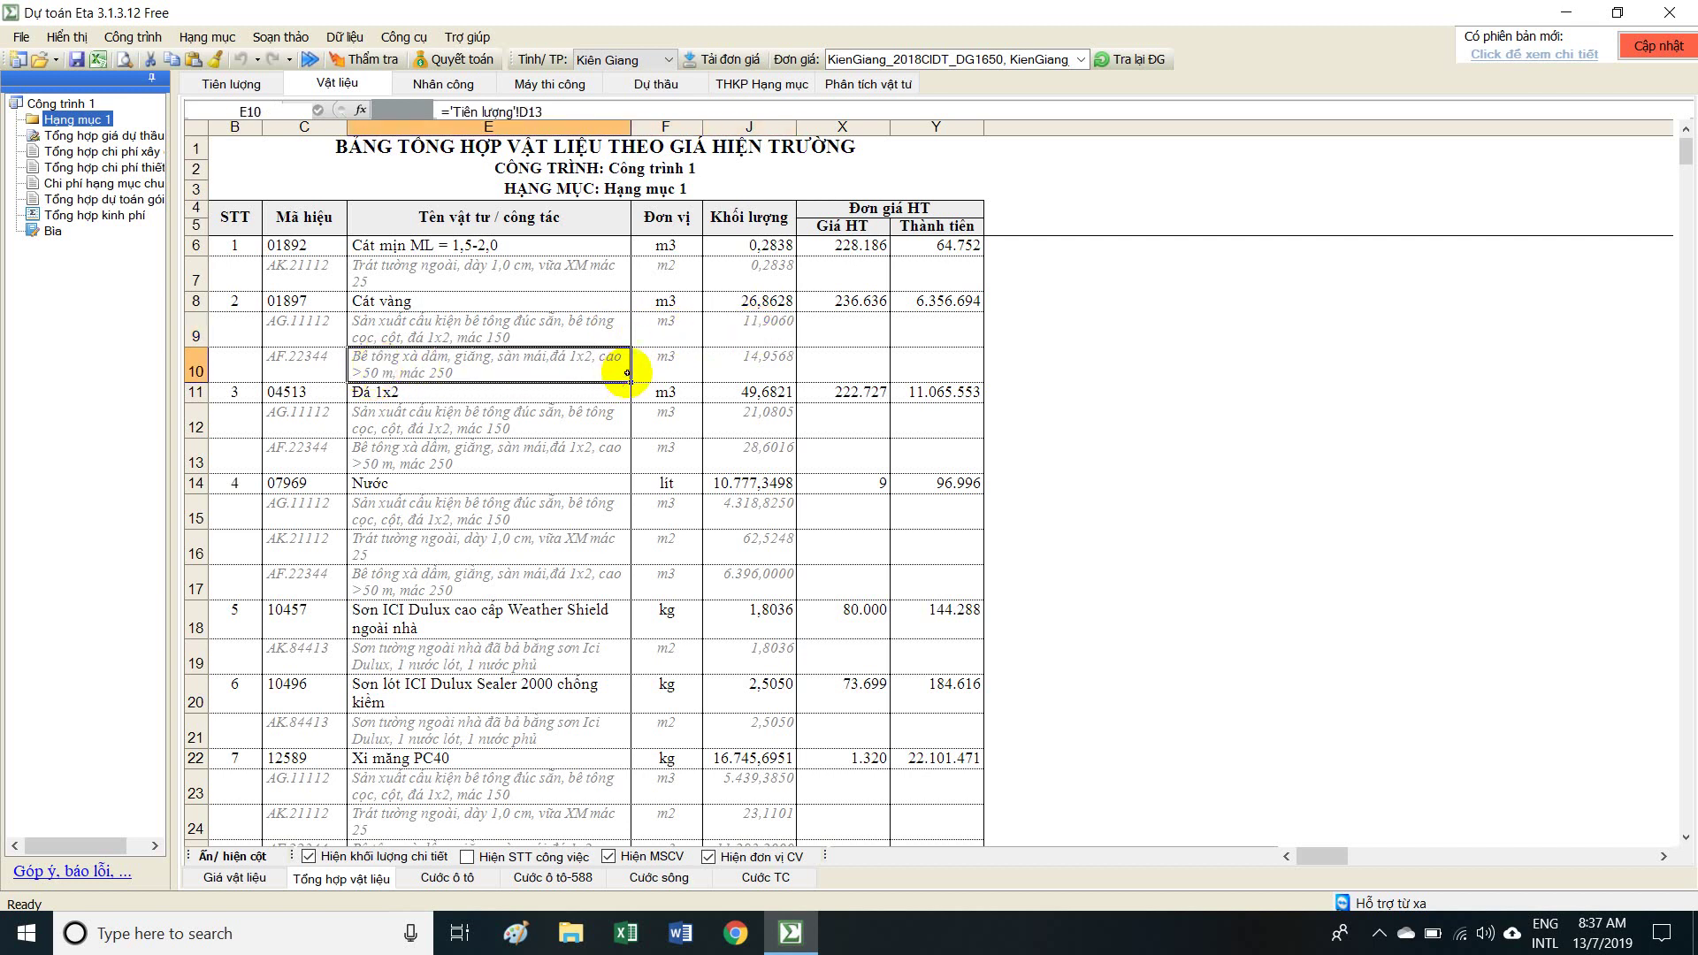
click(756, 374)
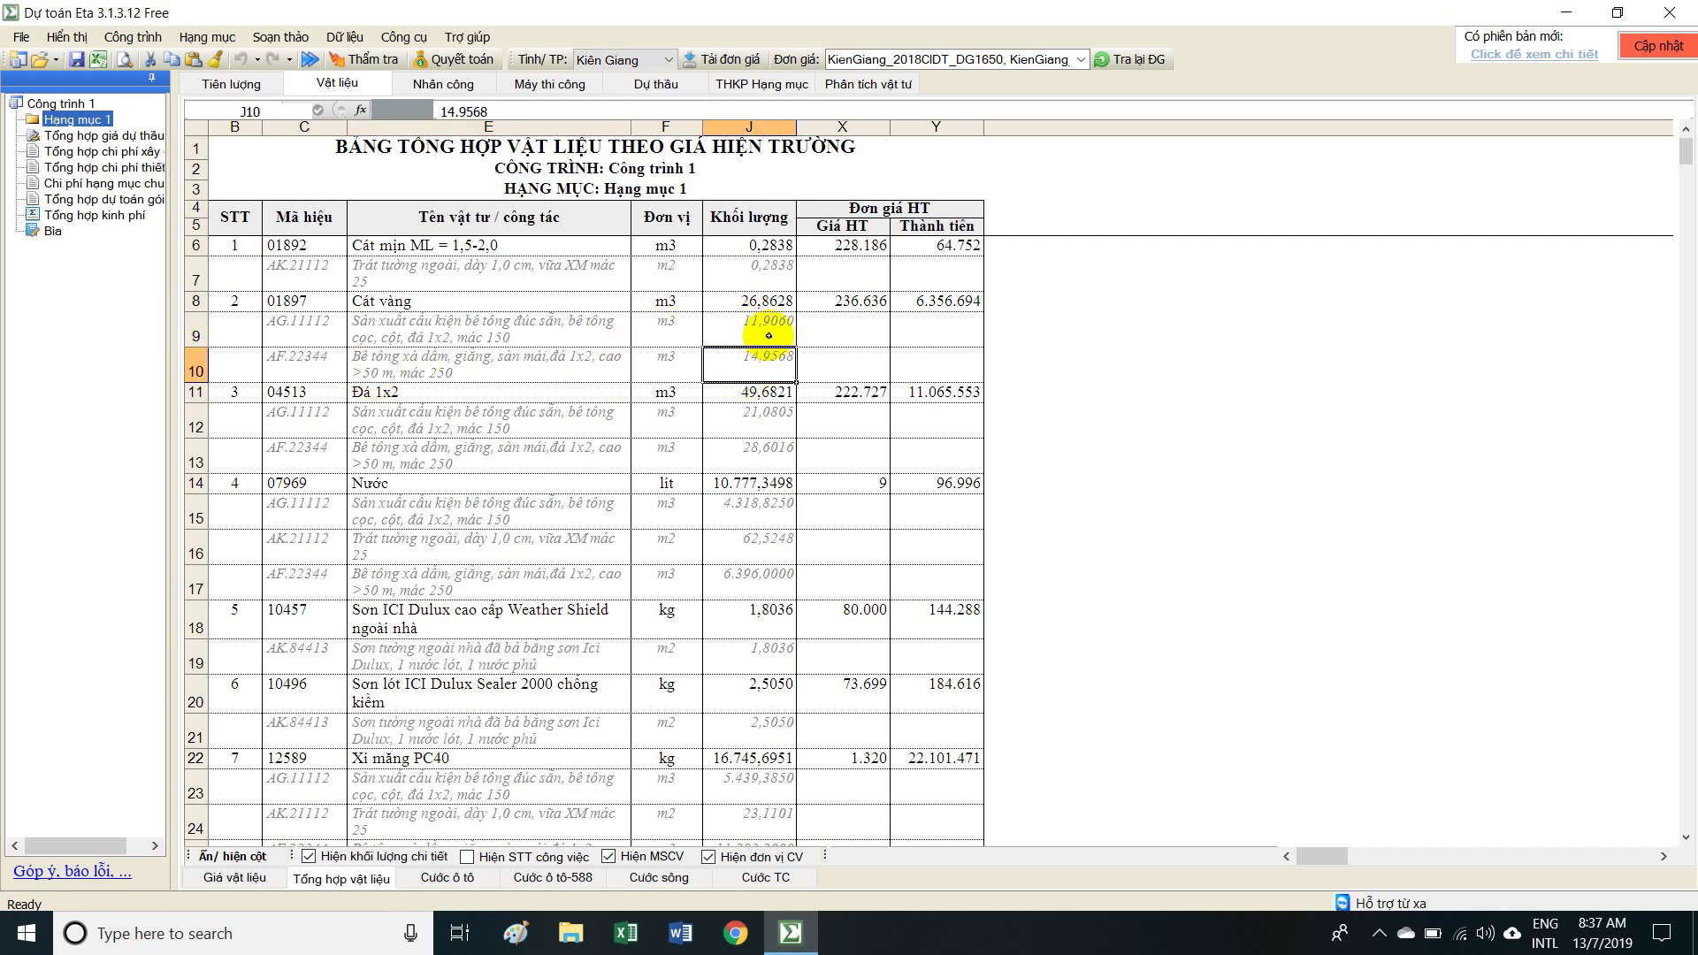
drag(765, 330, 334, 368)
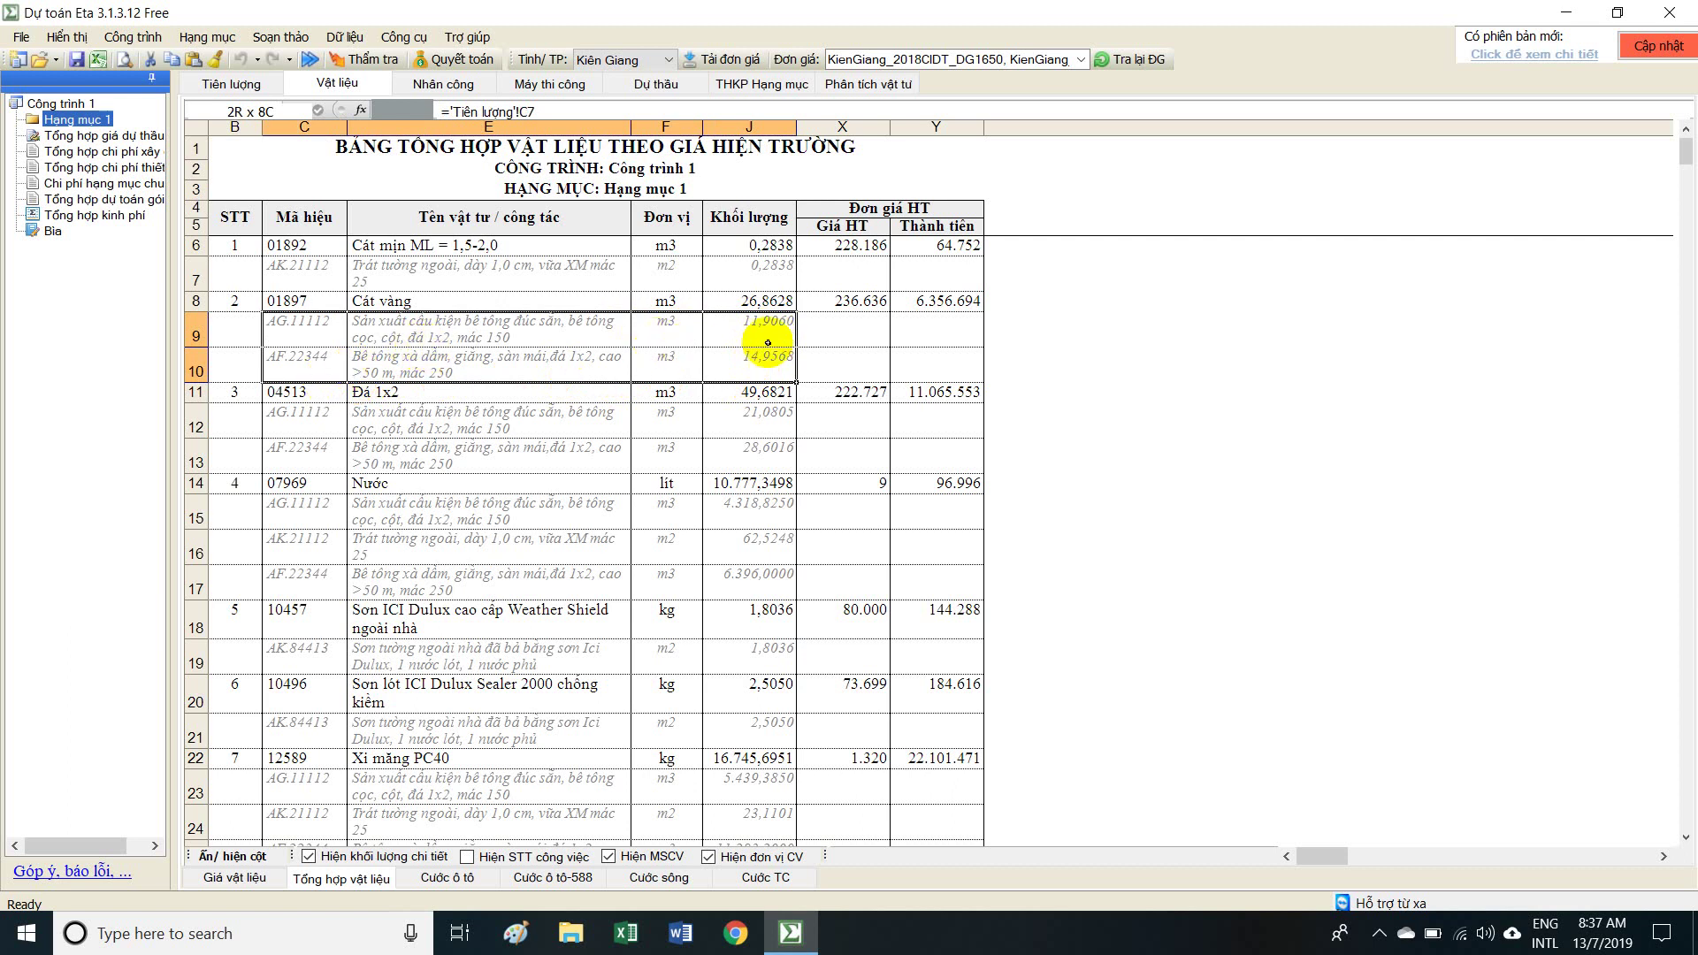
click(761, 298)
drag(762, 327, 325, 356)
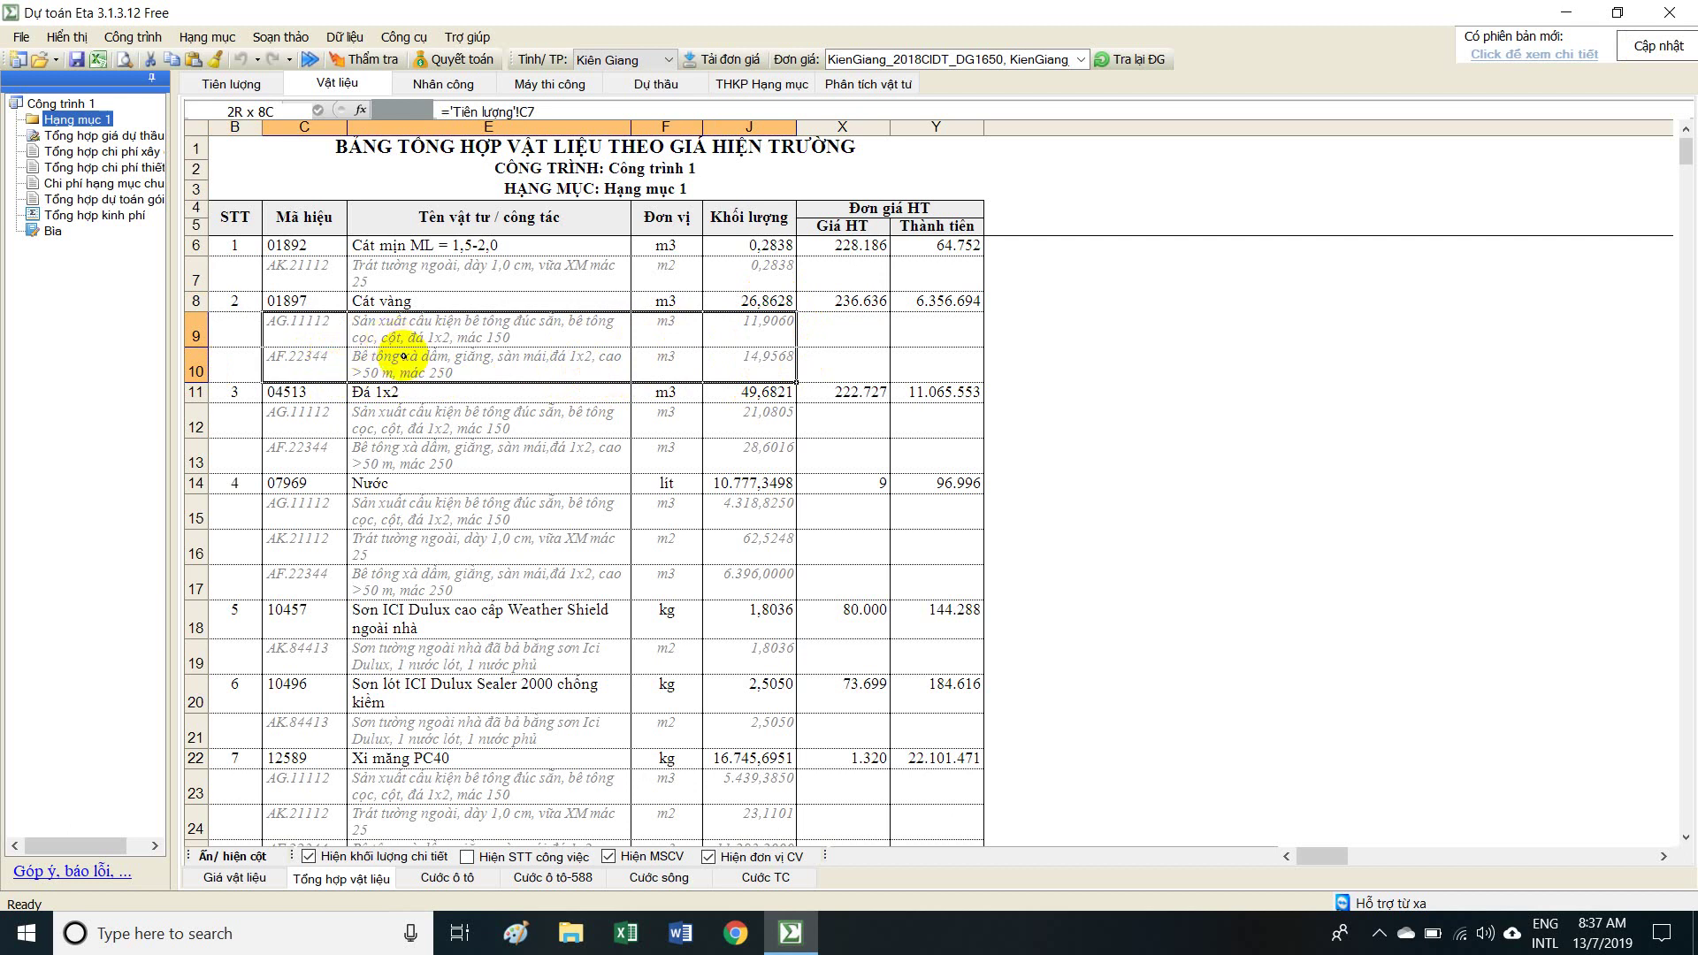
click(300, 344)
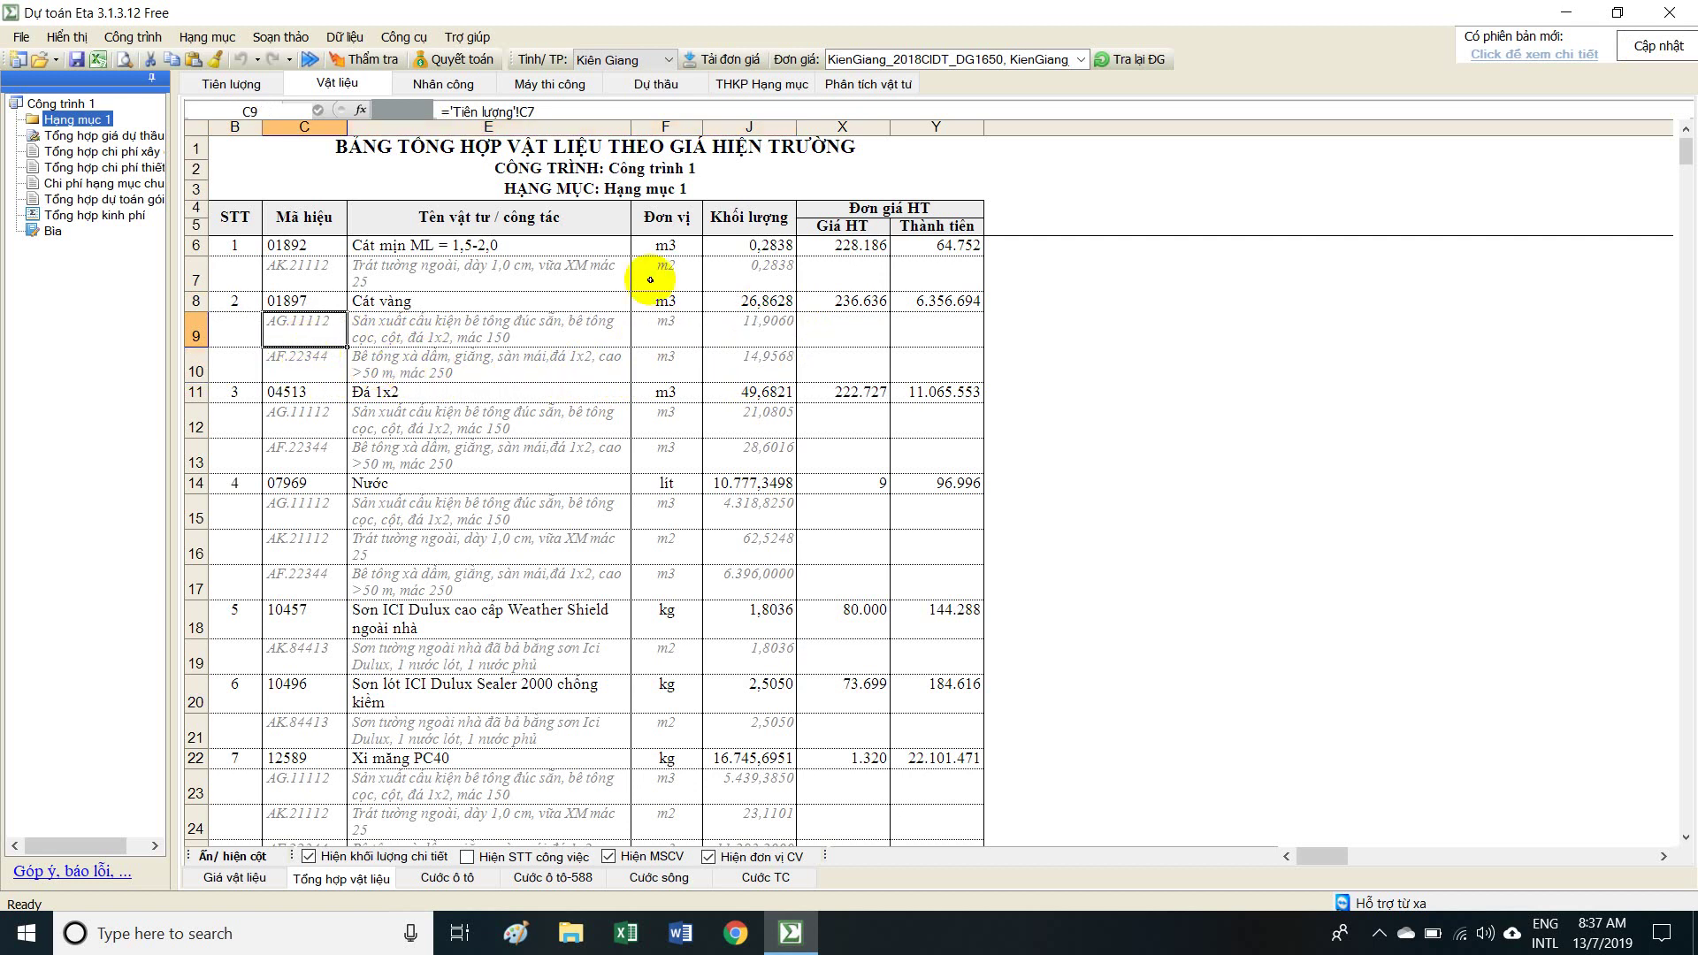
Hide the detailed quantities in the Tổng hợp vật liệu sheet and review the whole material table and its total.
click(308, 856)
click(309, 856)
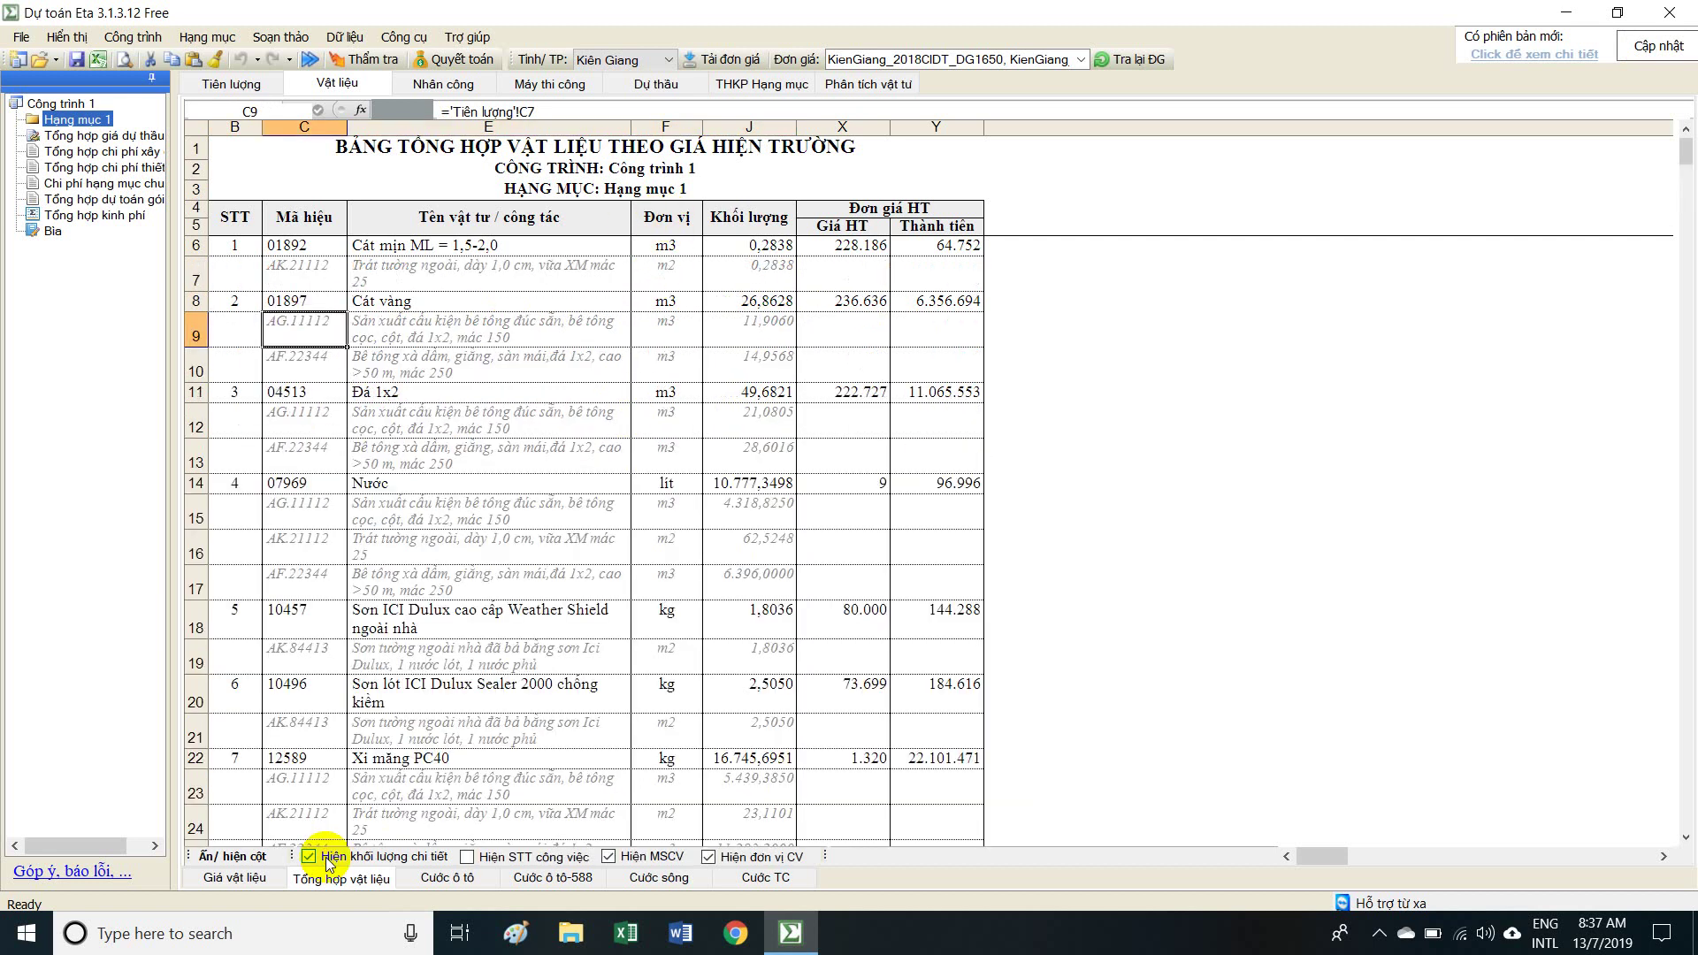
click(328, 858)
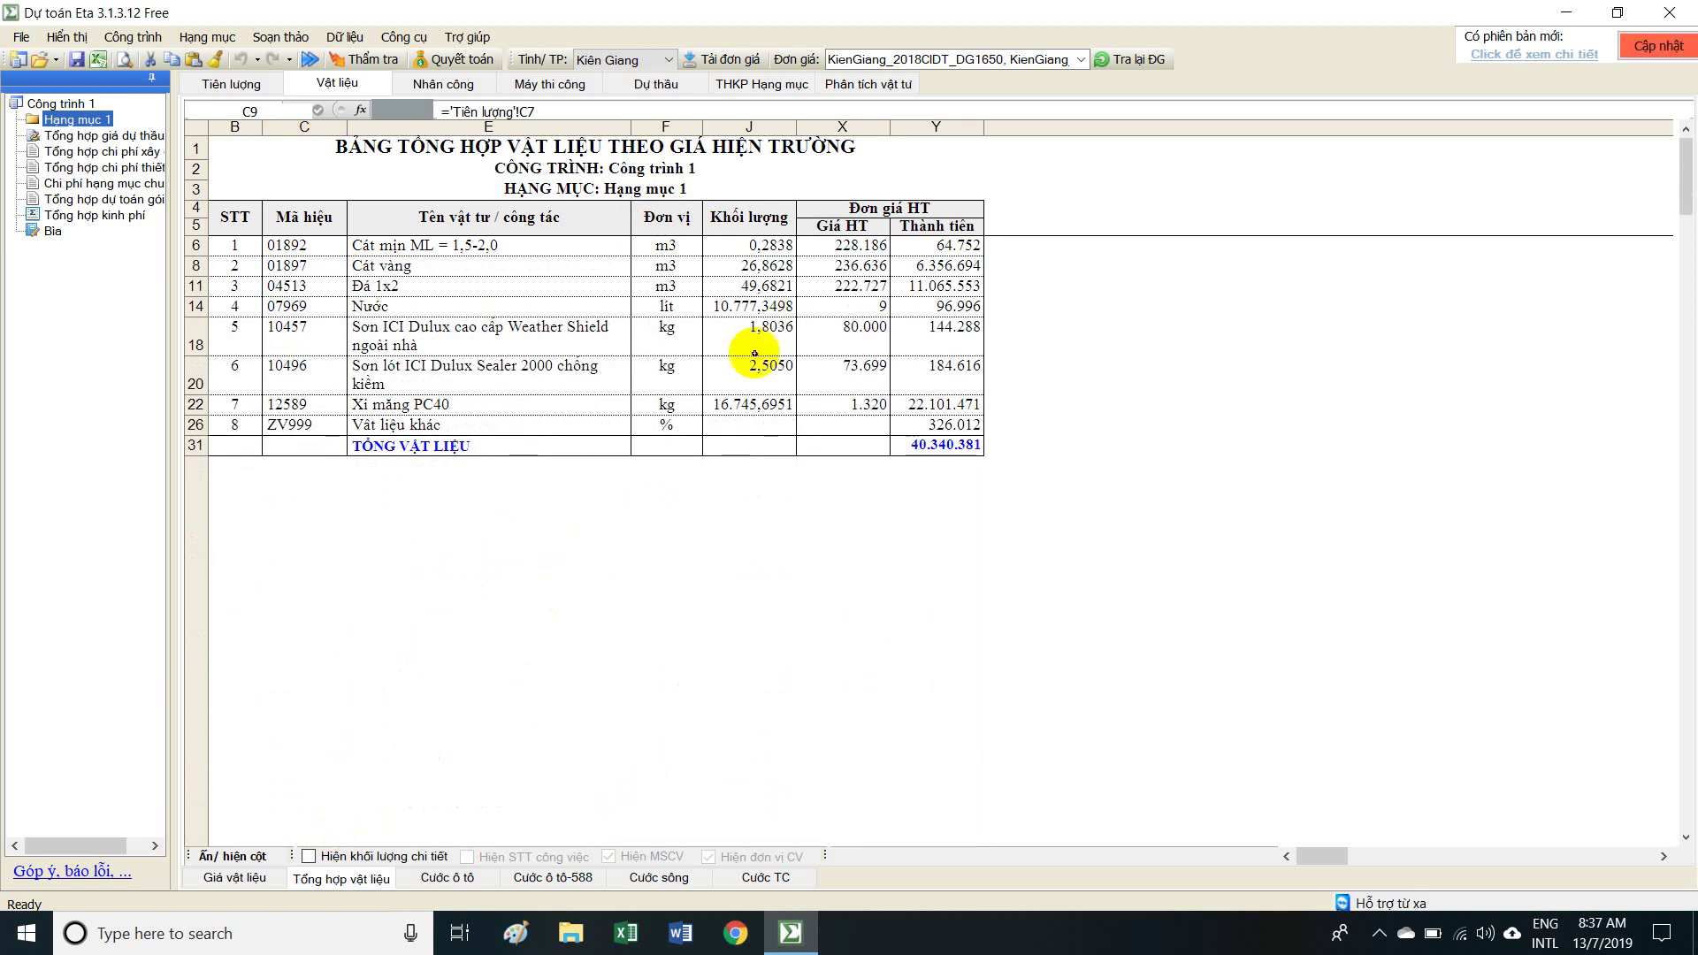
drag(292, 247, 1053, 441)
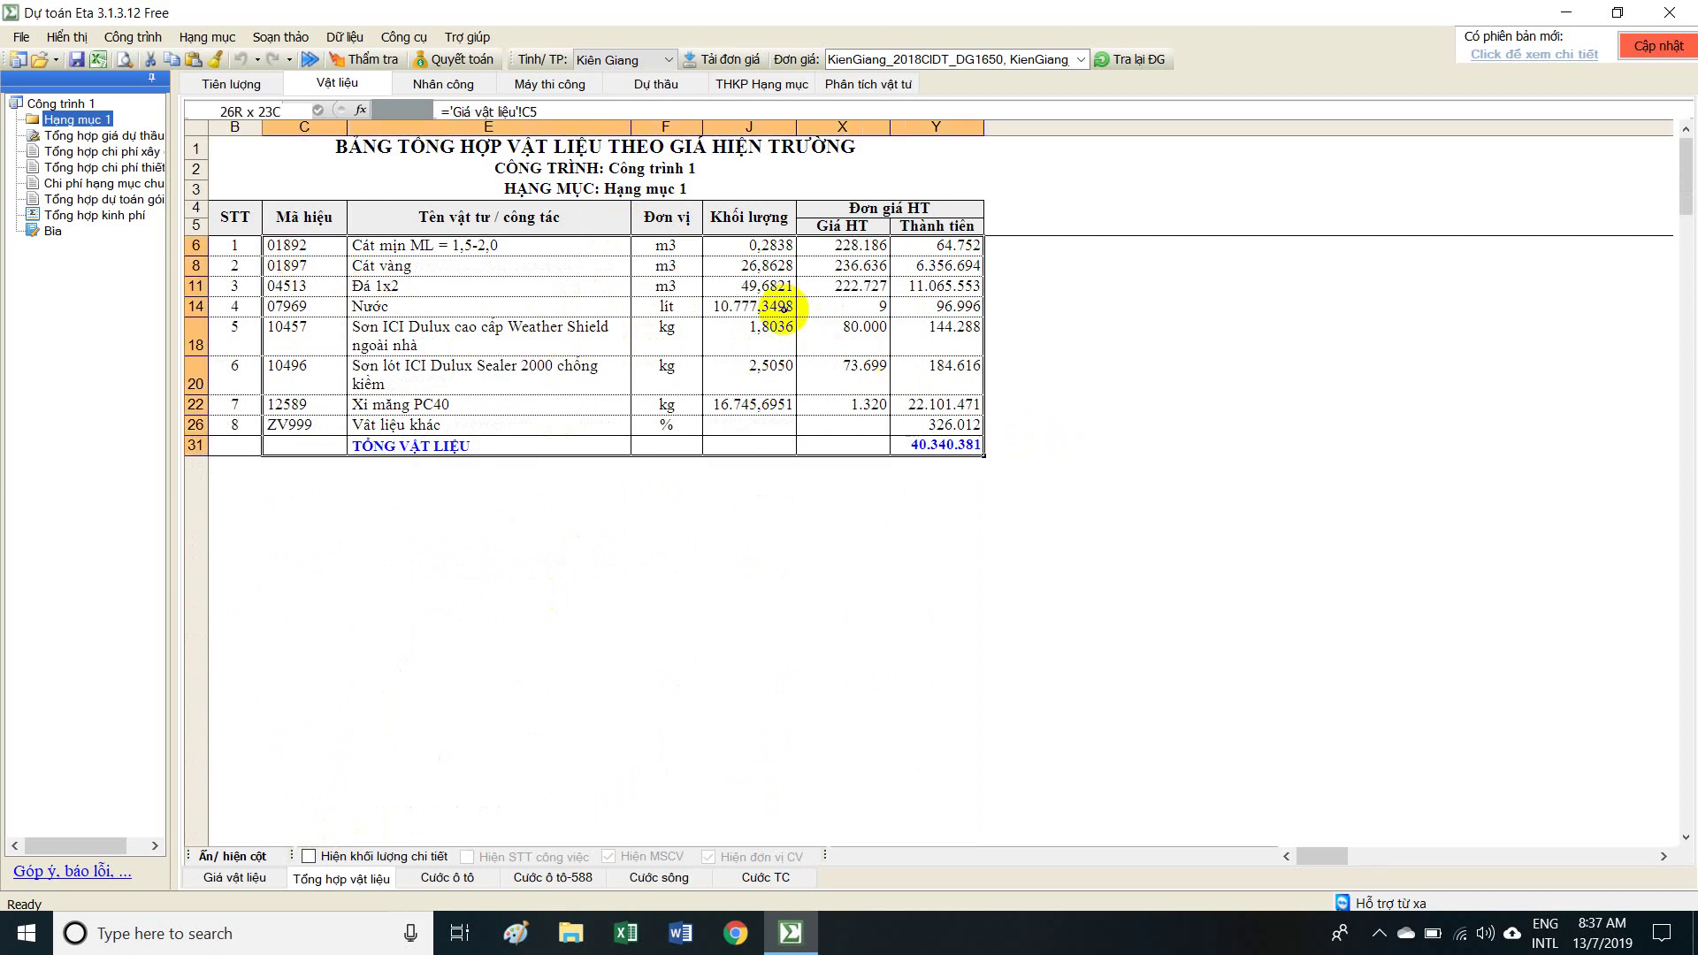
click(937, 445)
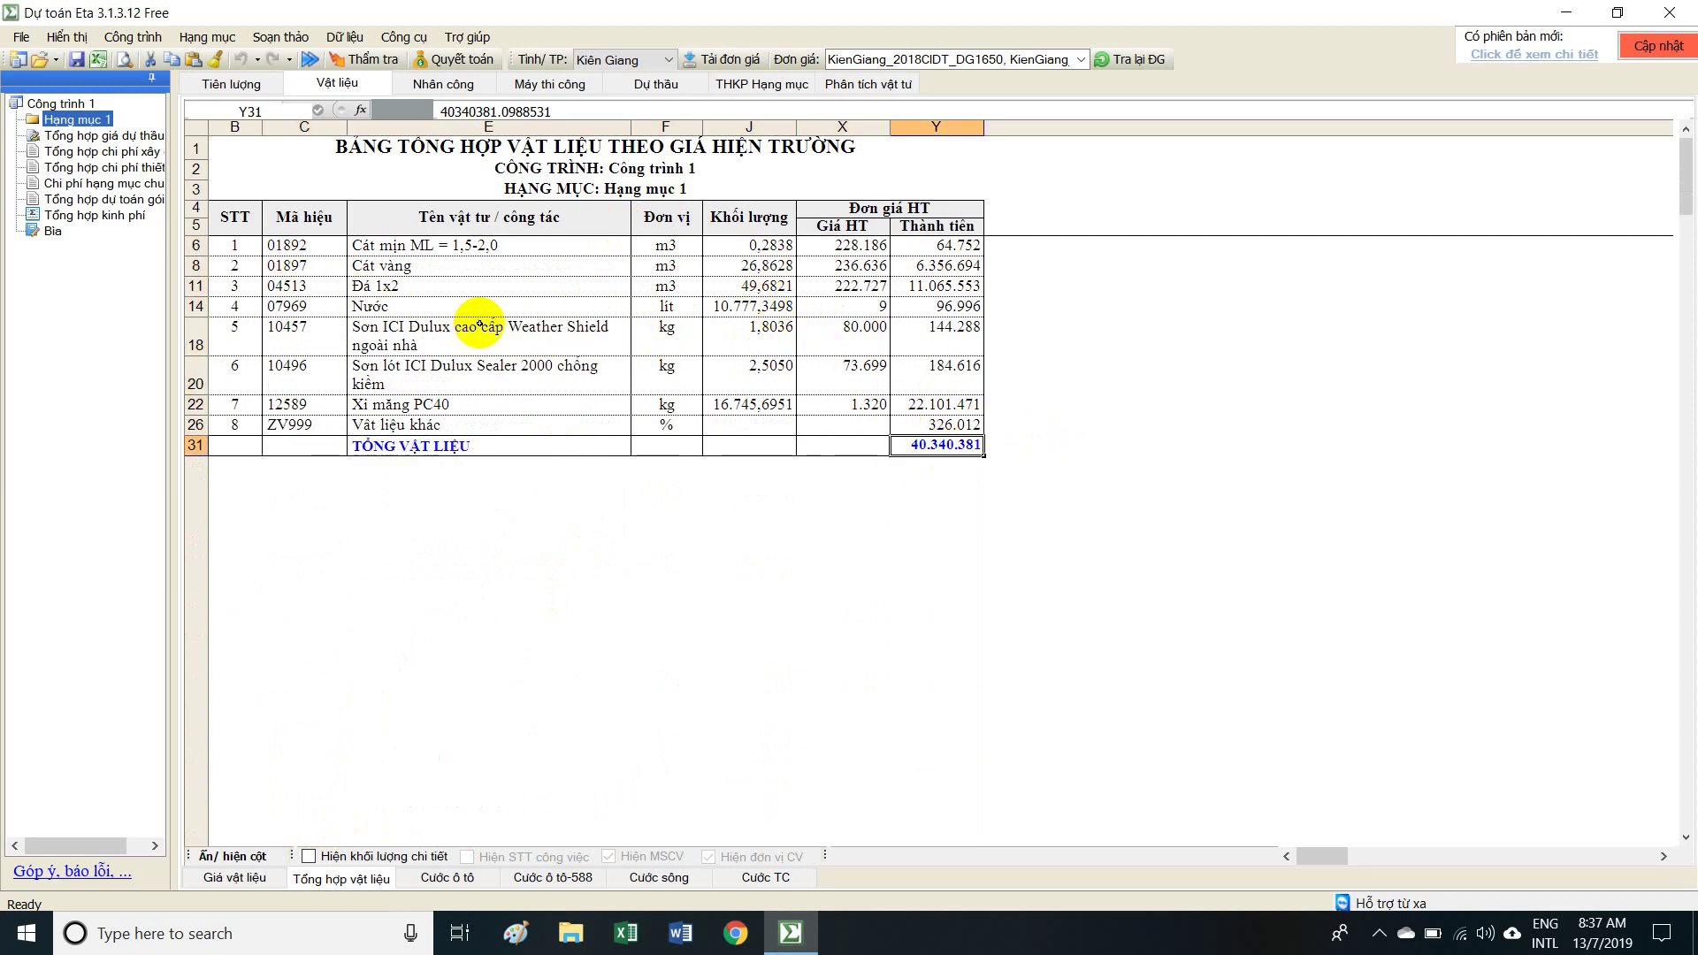
Open the Giá nhân công labour price sheet and examine the Giá gốc of Nhân công bậc 3,0/7 - Nhóm 1.
click(455, 85)
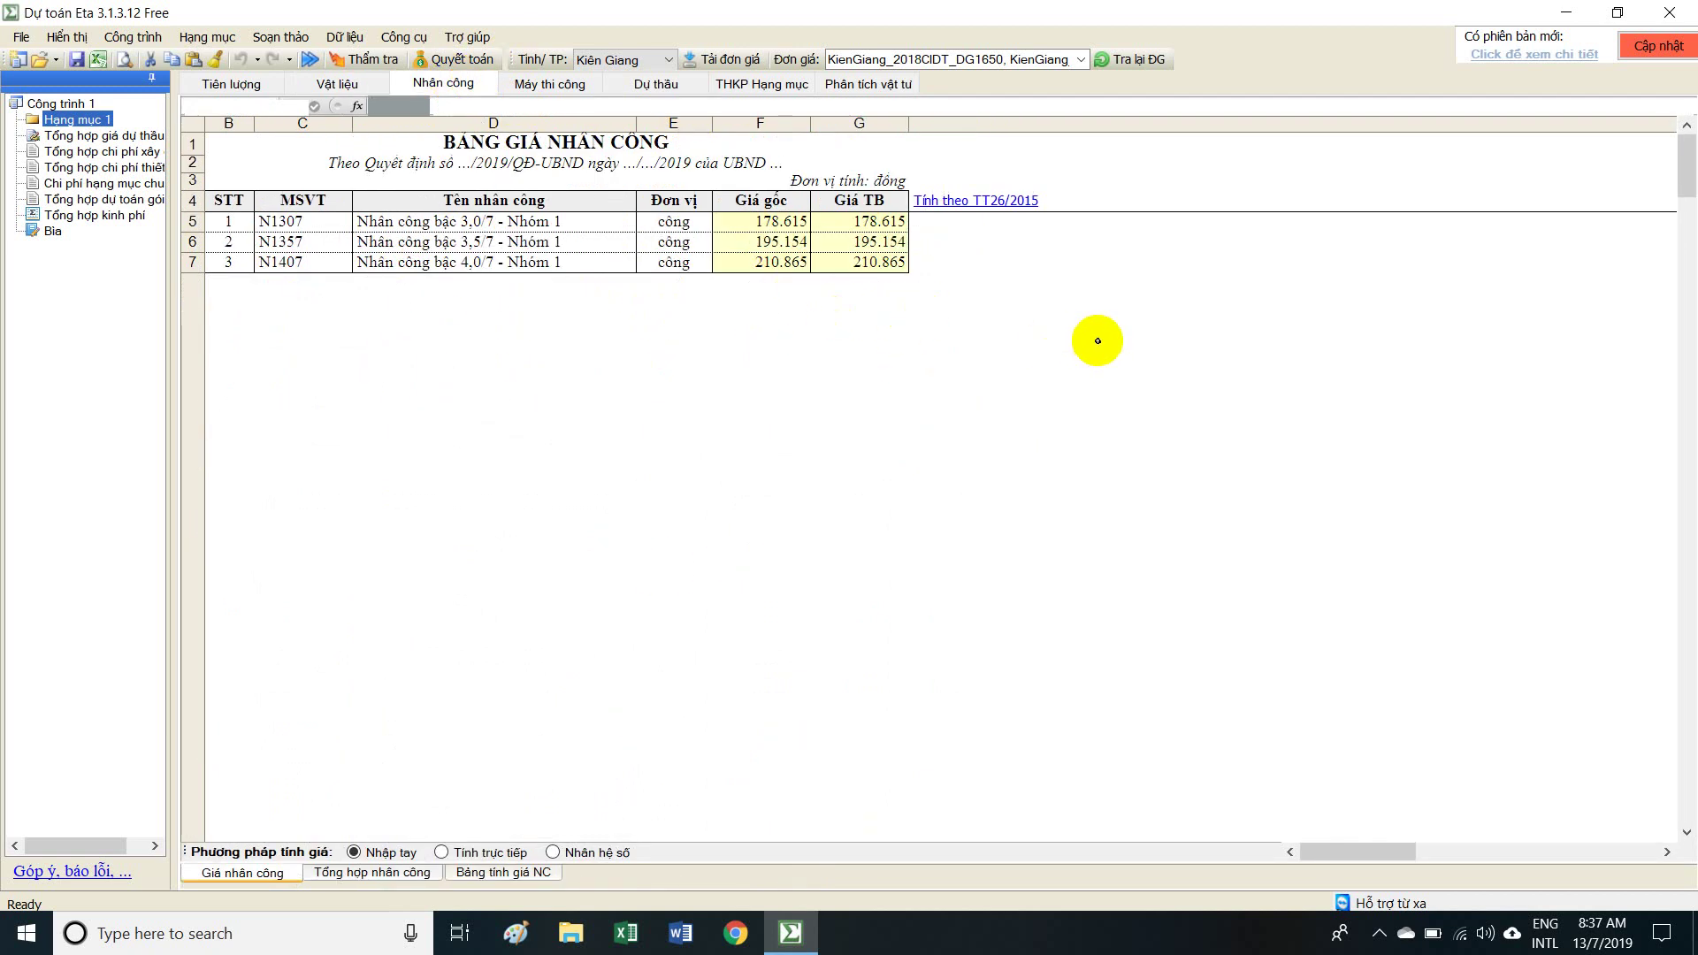
click(743, 223)
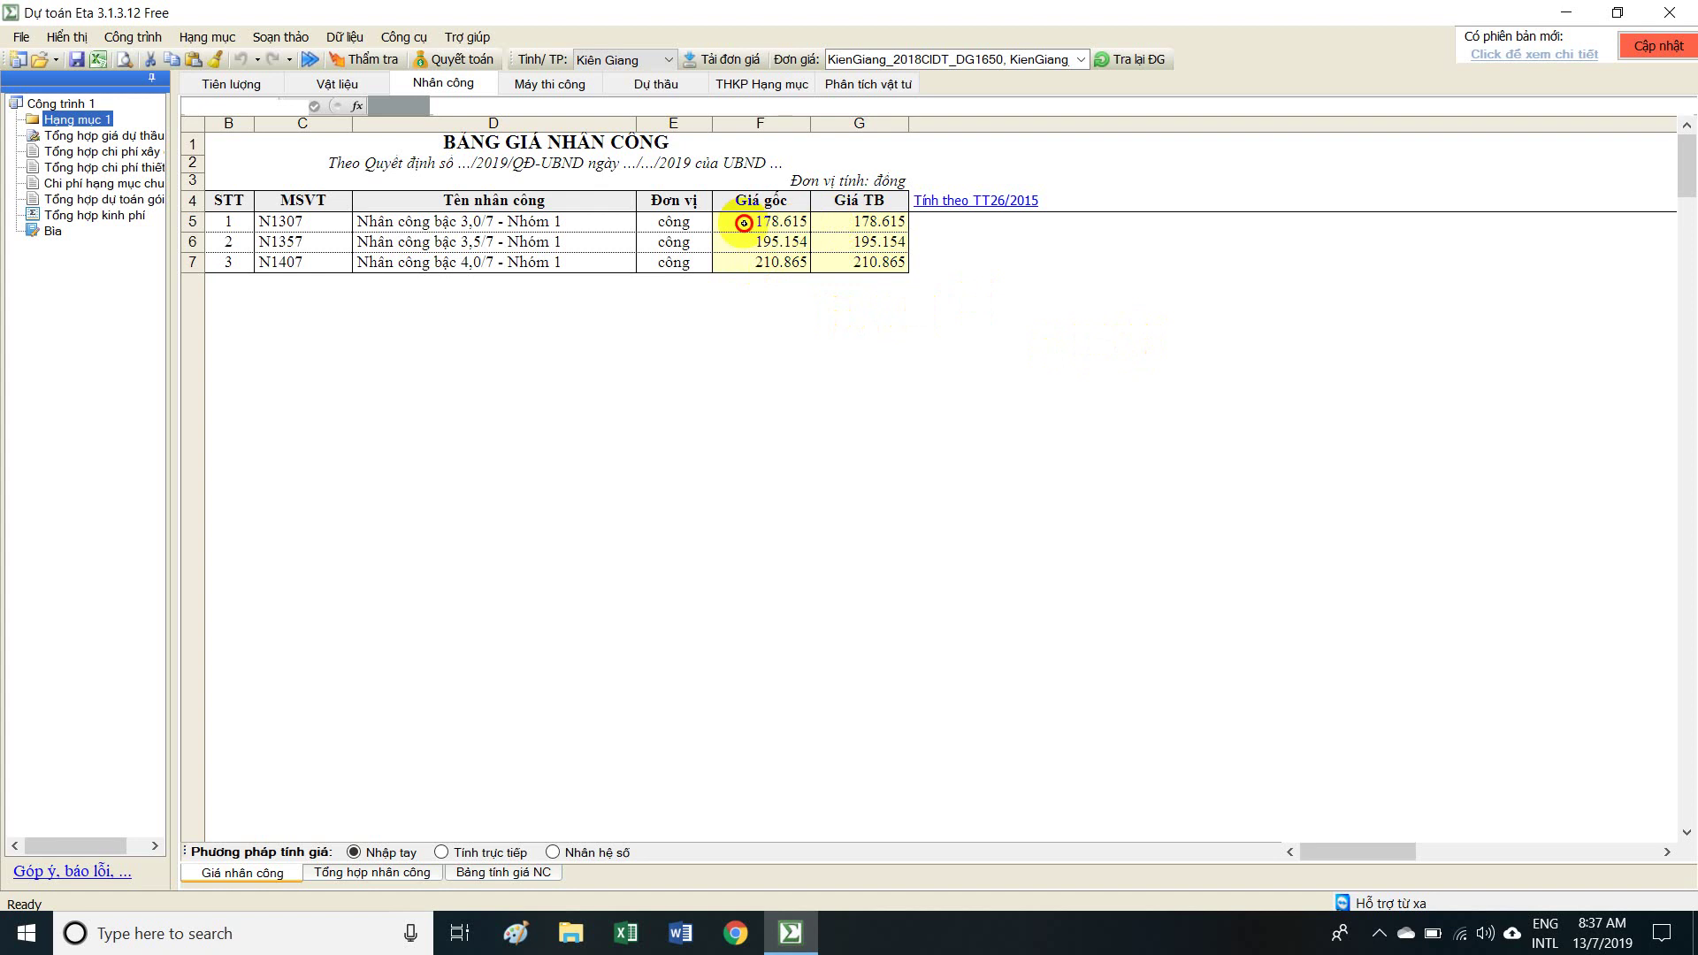
Examine the labor base prices and the unit price sets selected for Kiên Giang.
drag(743, 223, 877, 262)
mouse_move(977, 58)
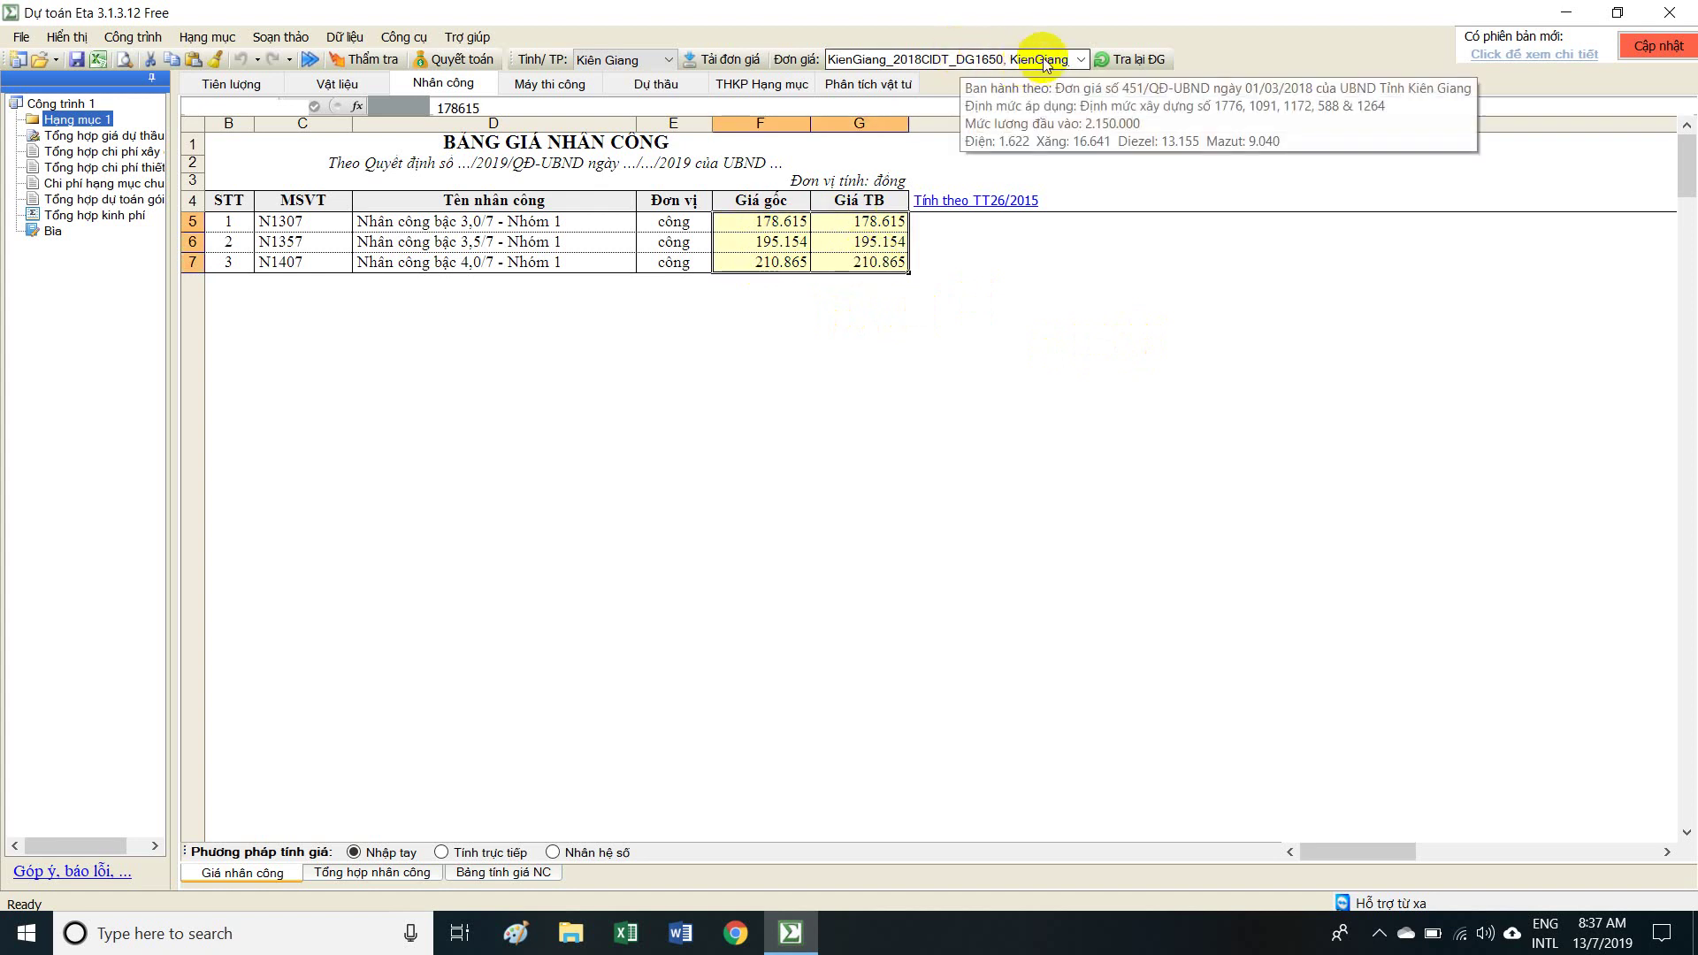
click(1080, 59)
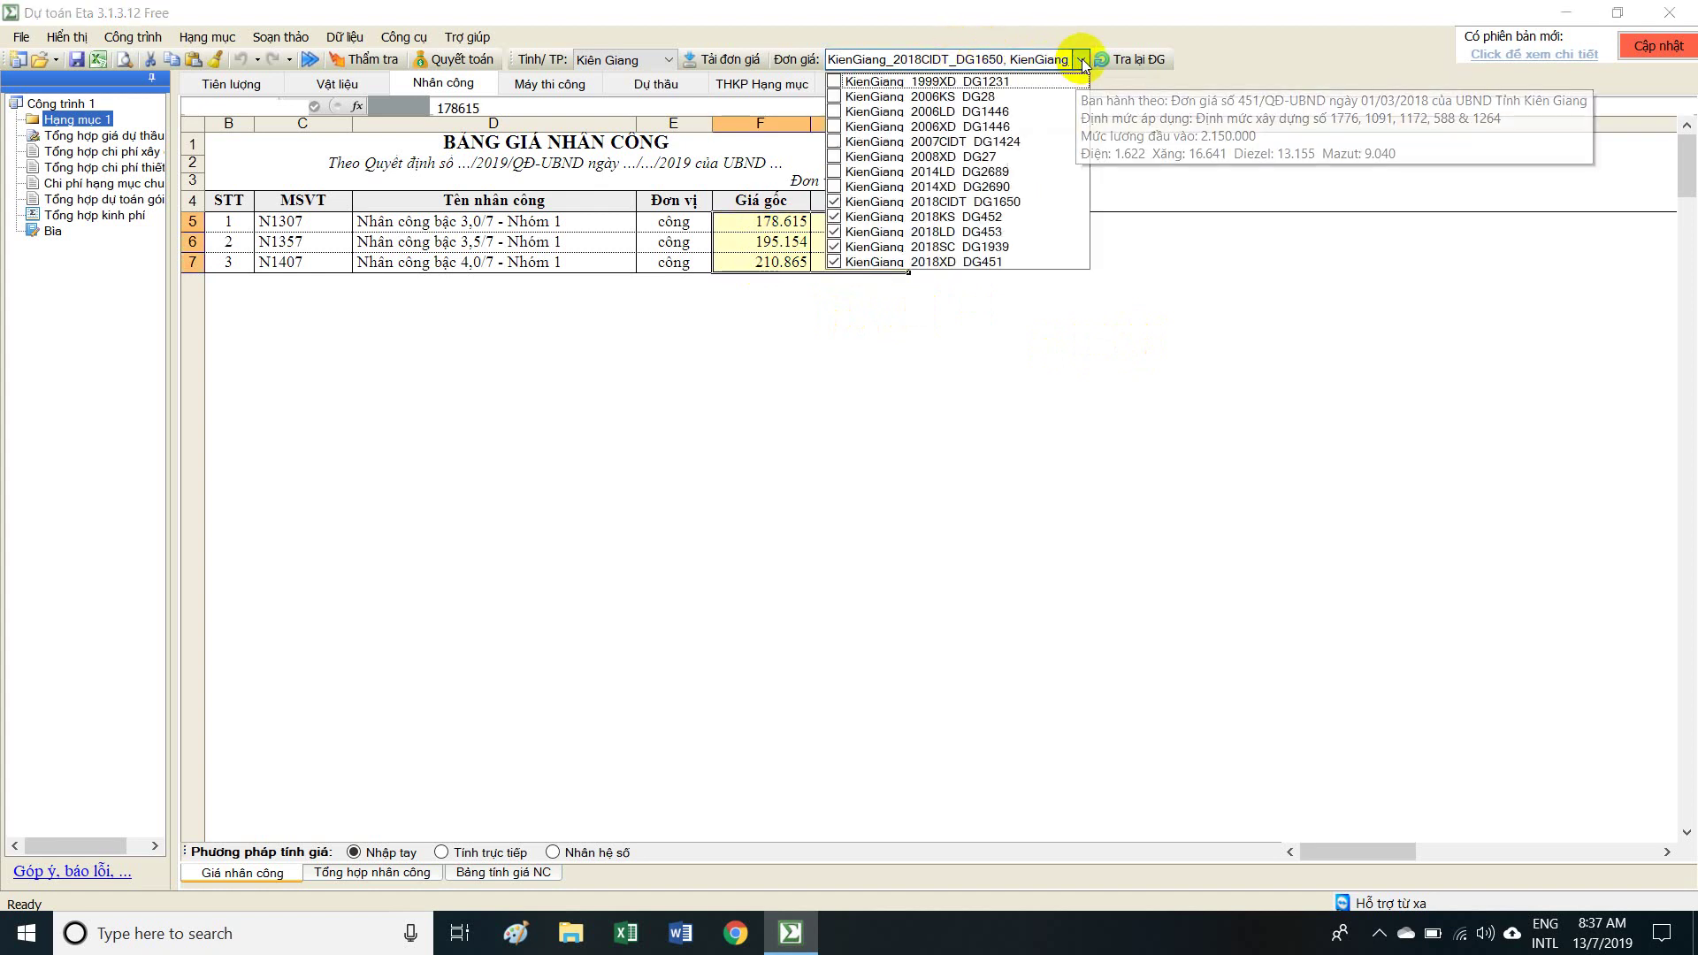
click(514, 239)
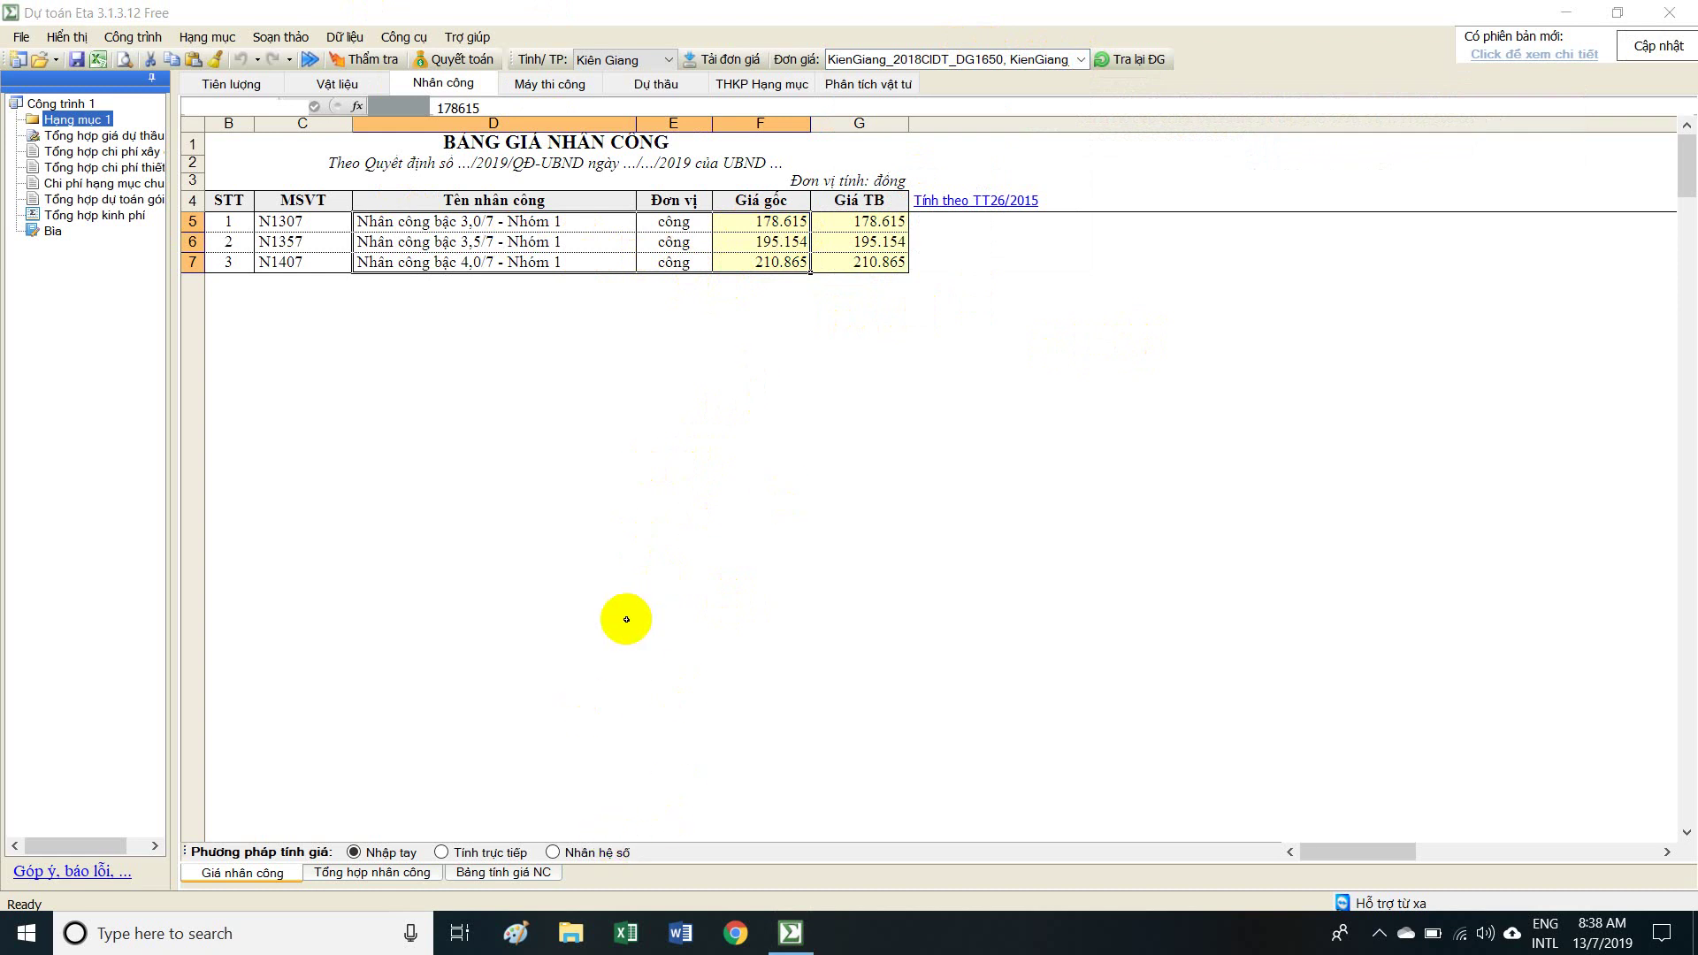
Set the labor pricing method to Tính trực tiếp and check the input wage options in the Bảng tính giá NC sheet.
click(442, 853)
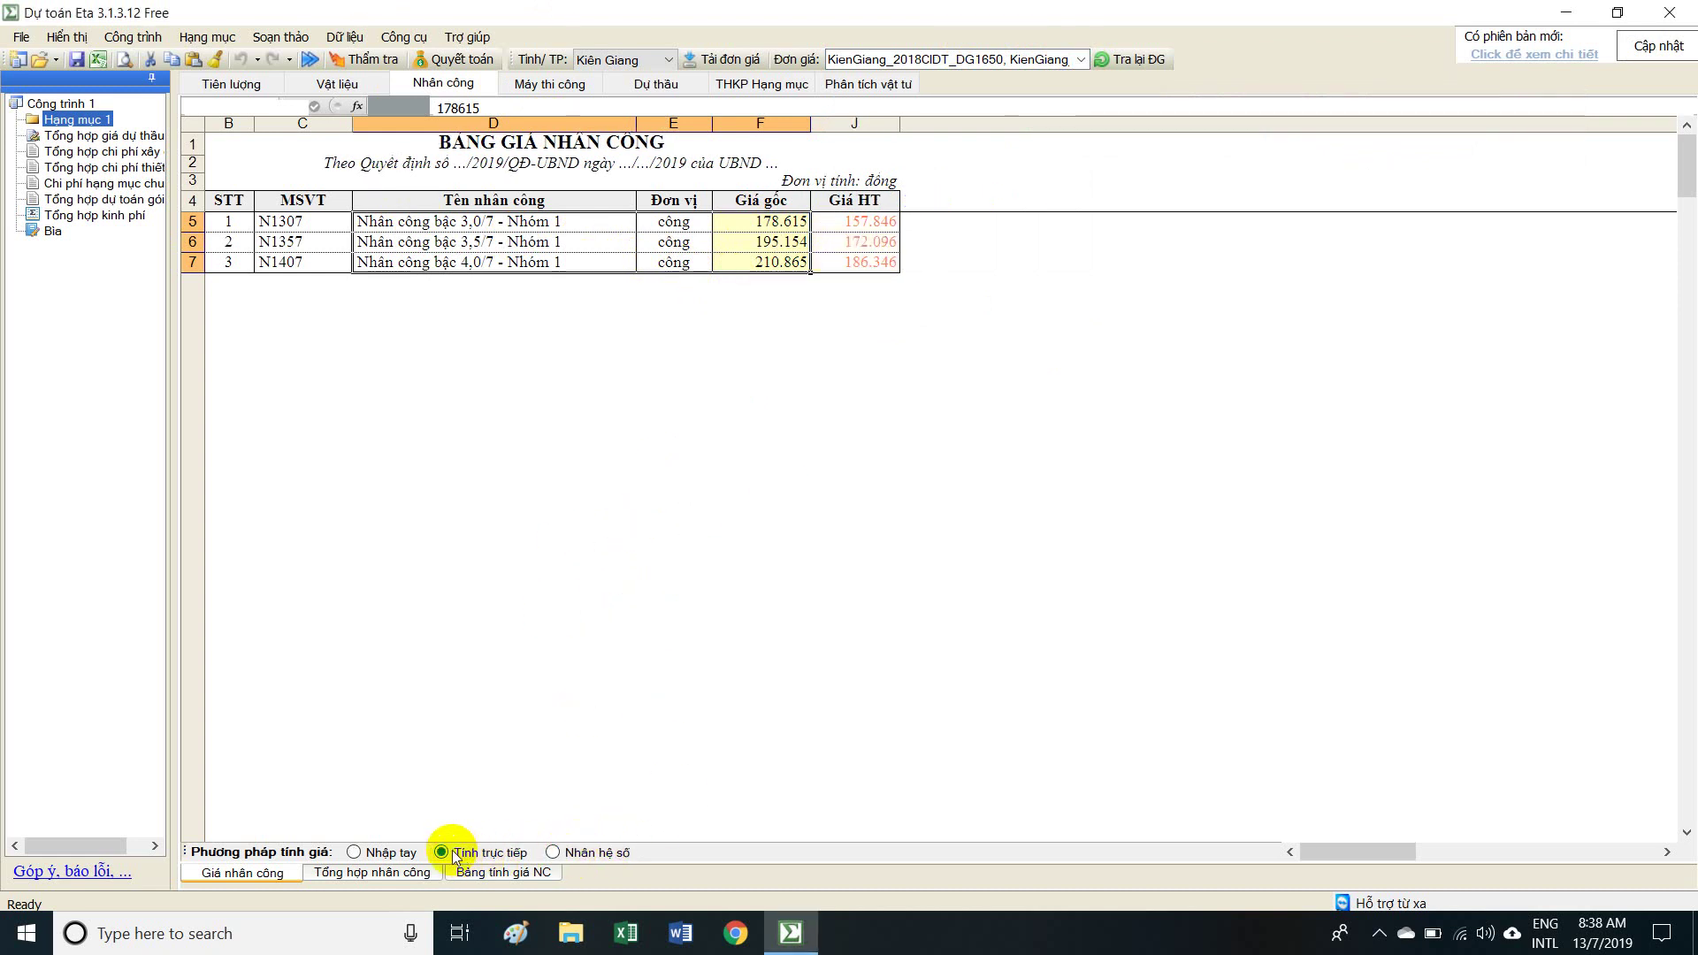
click(534, 873)
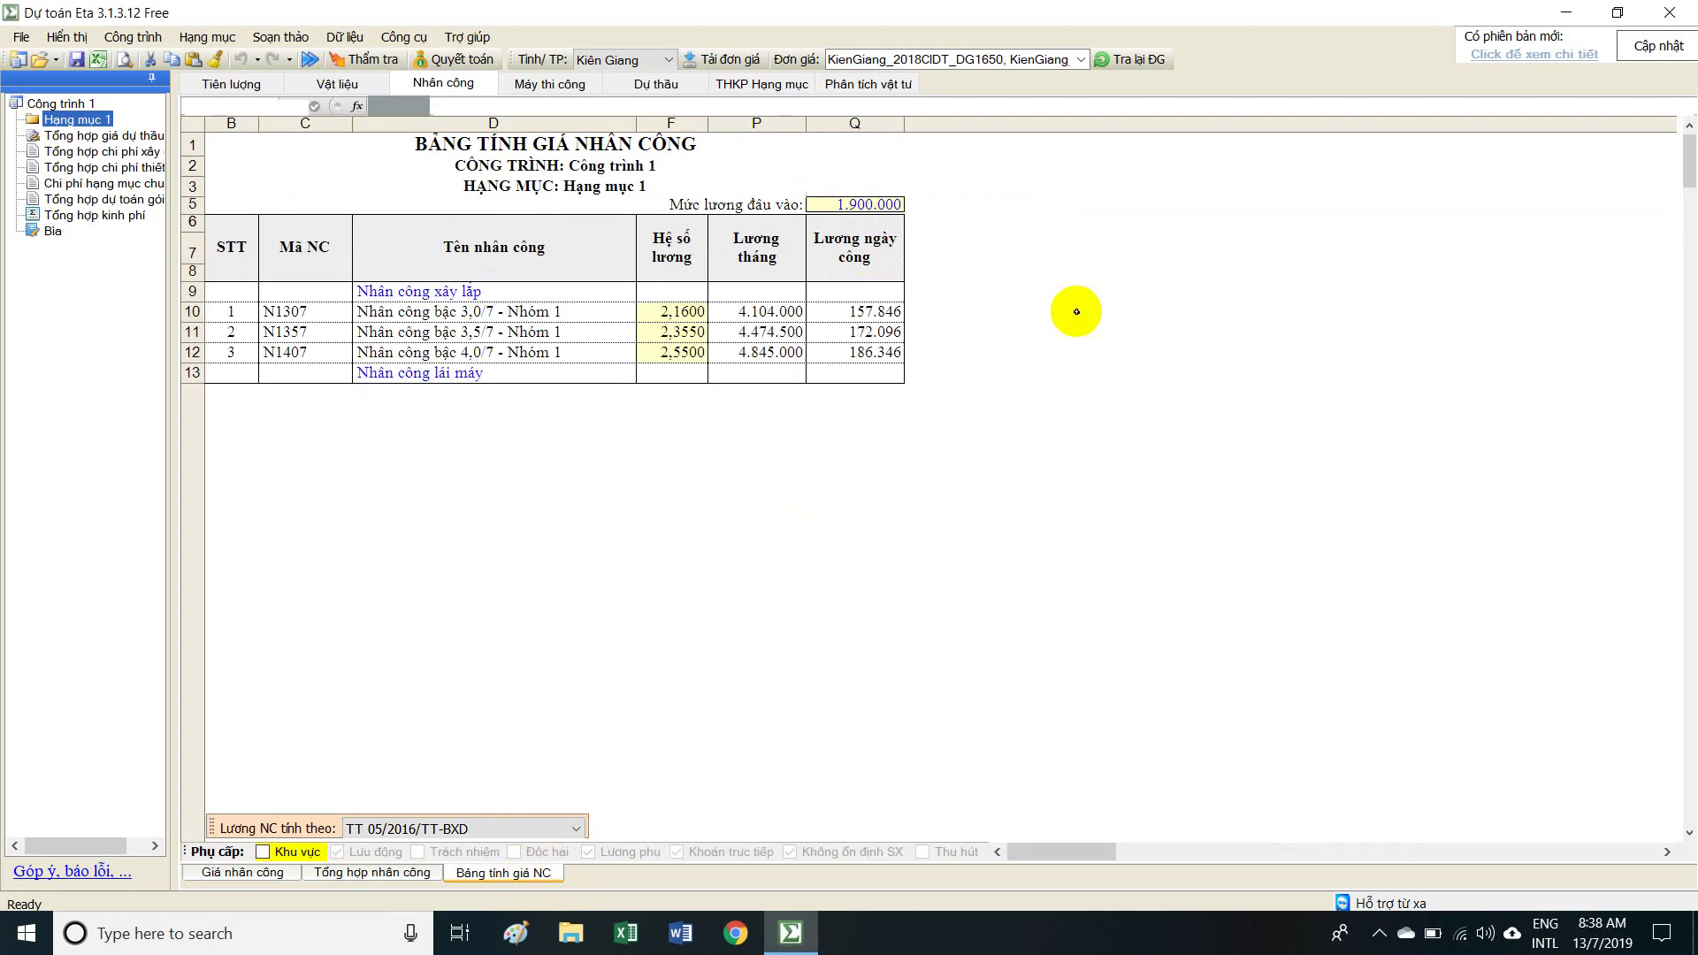
click(874, 203)
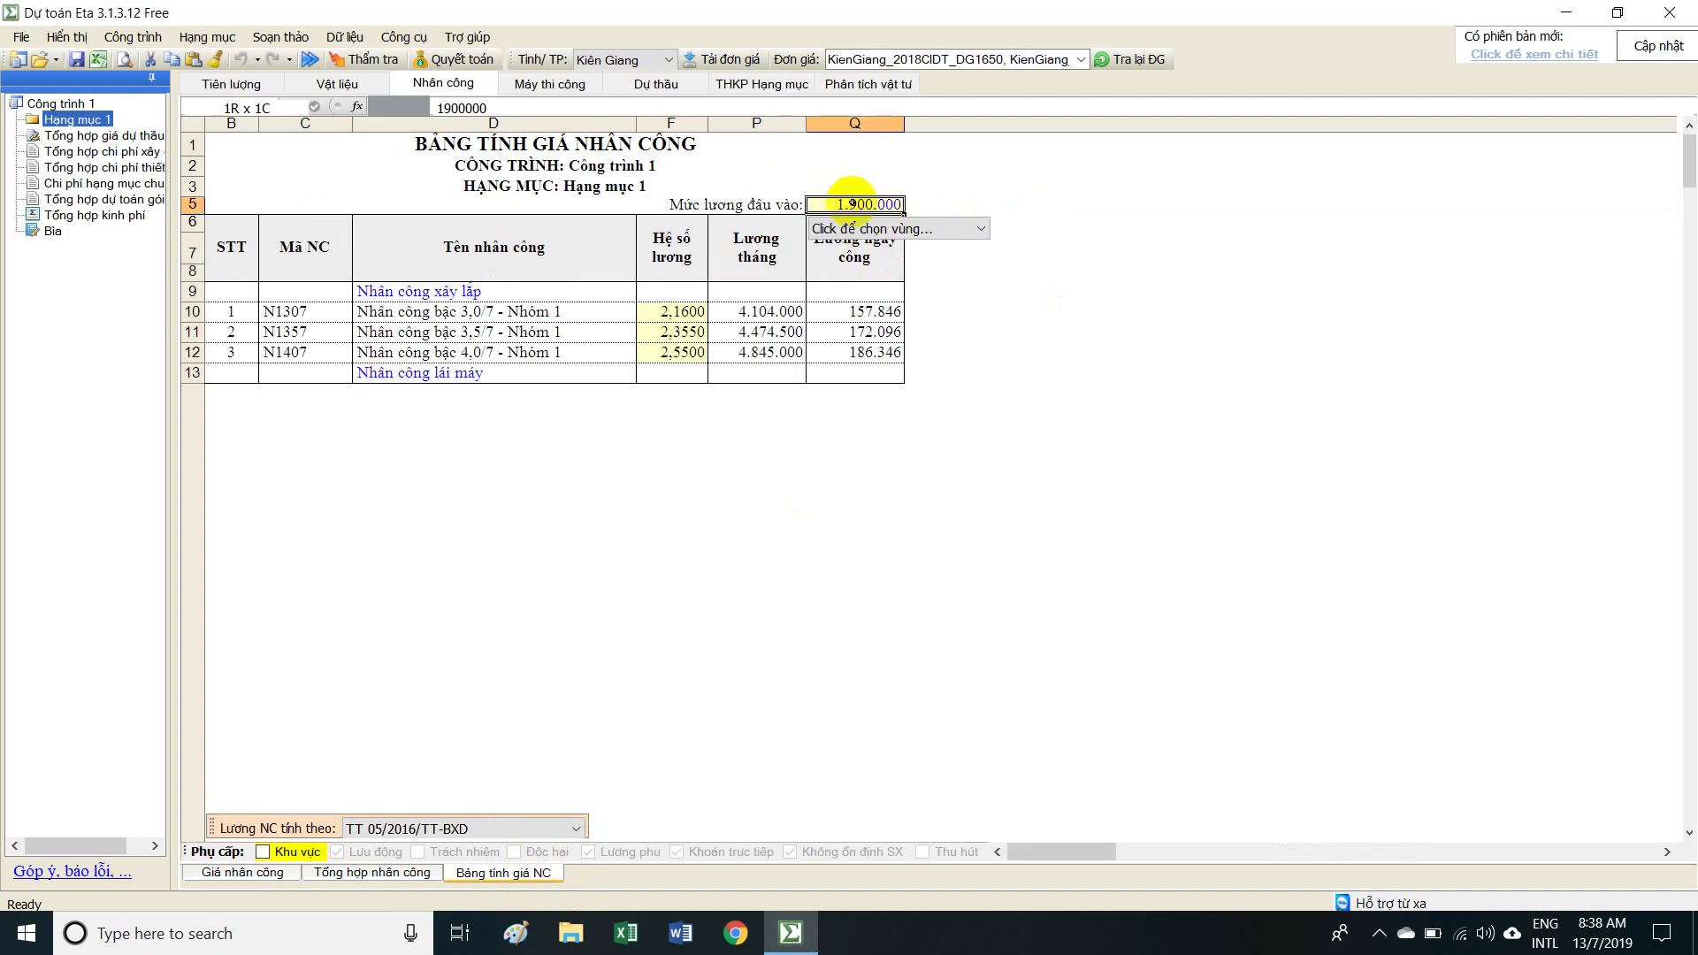
click(919, 228)
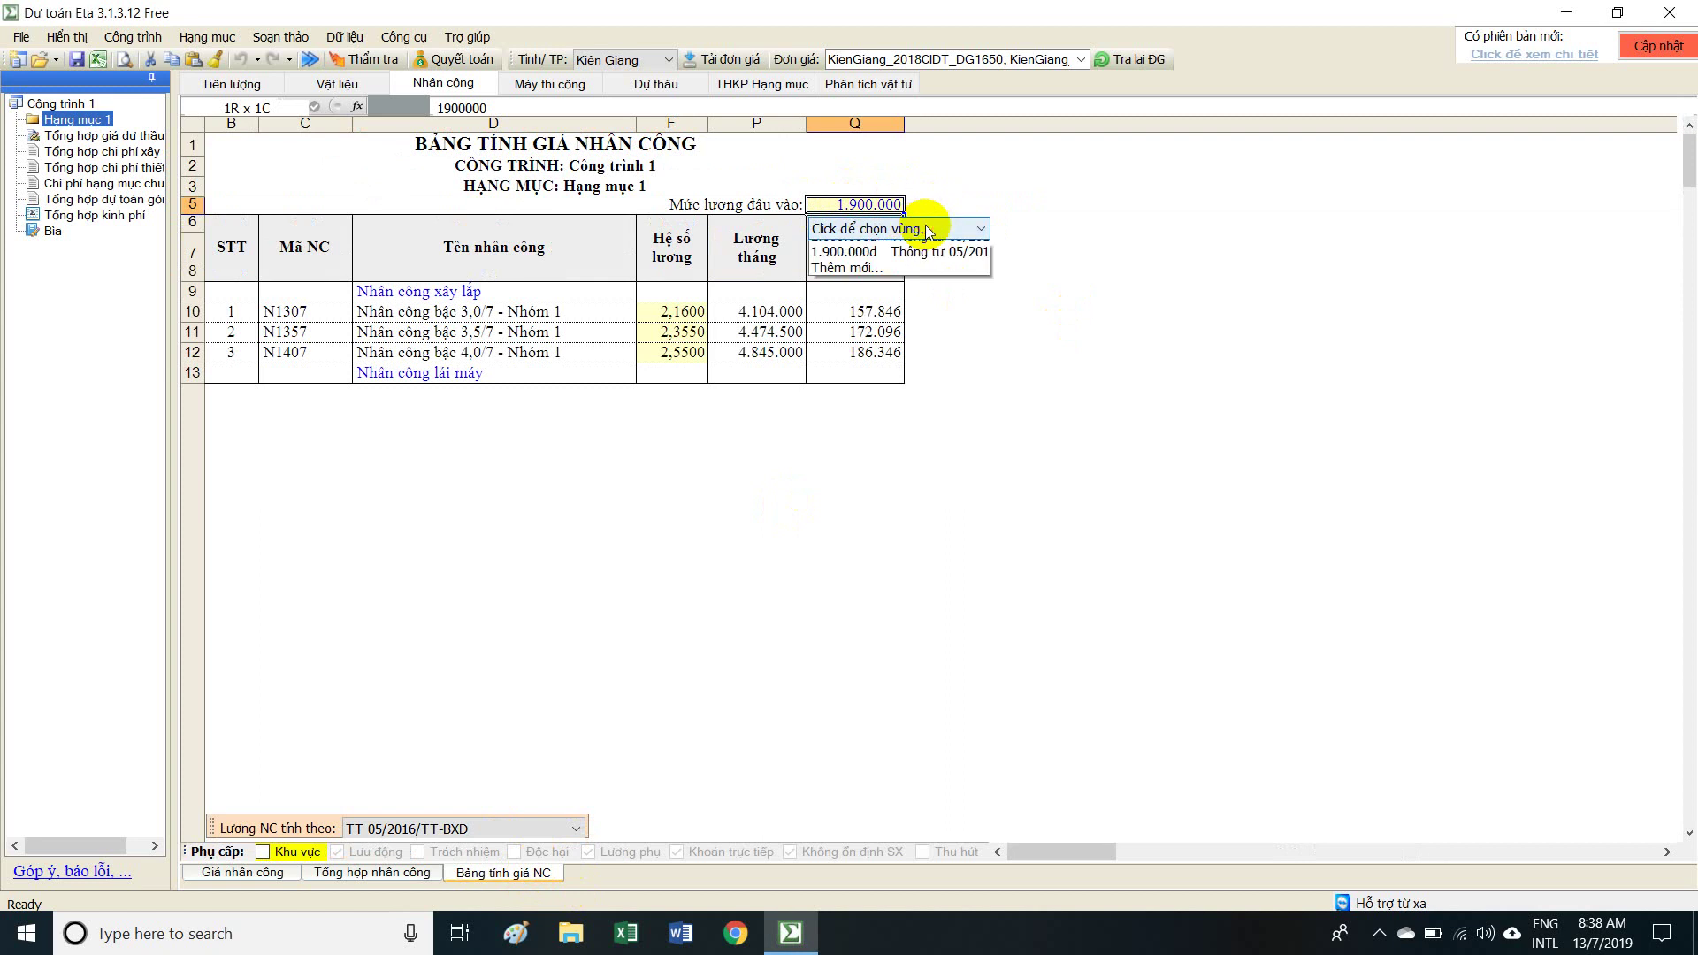
click(747, 320)
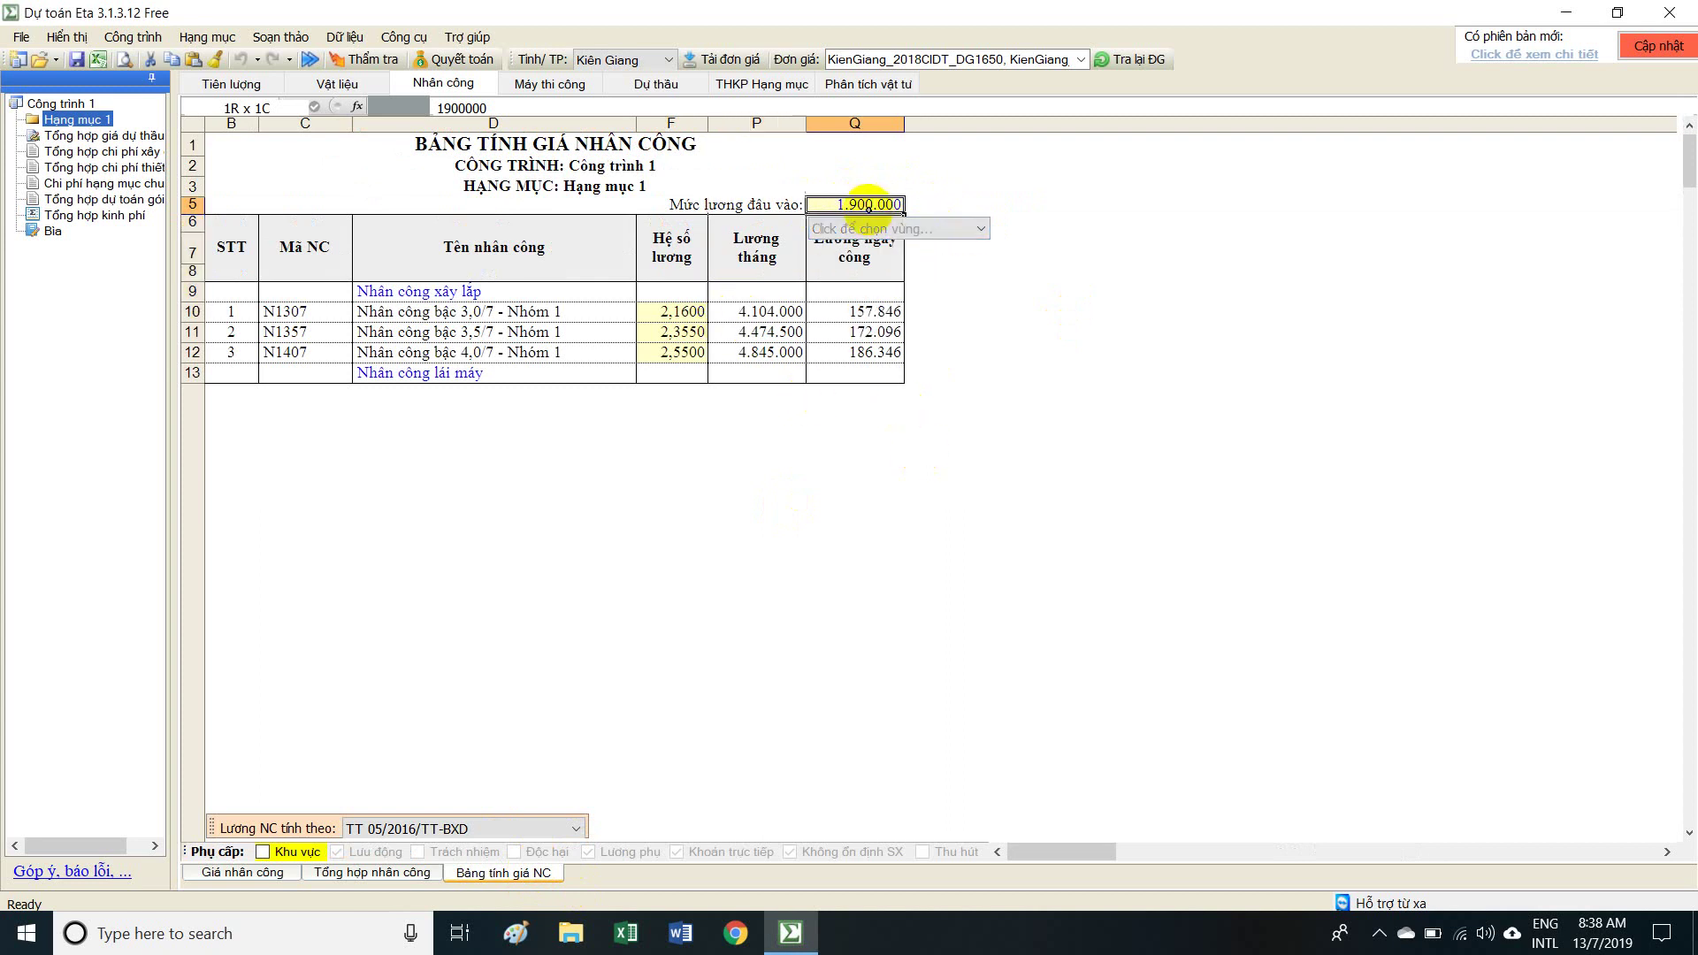
click(959, 228)
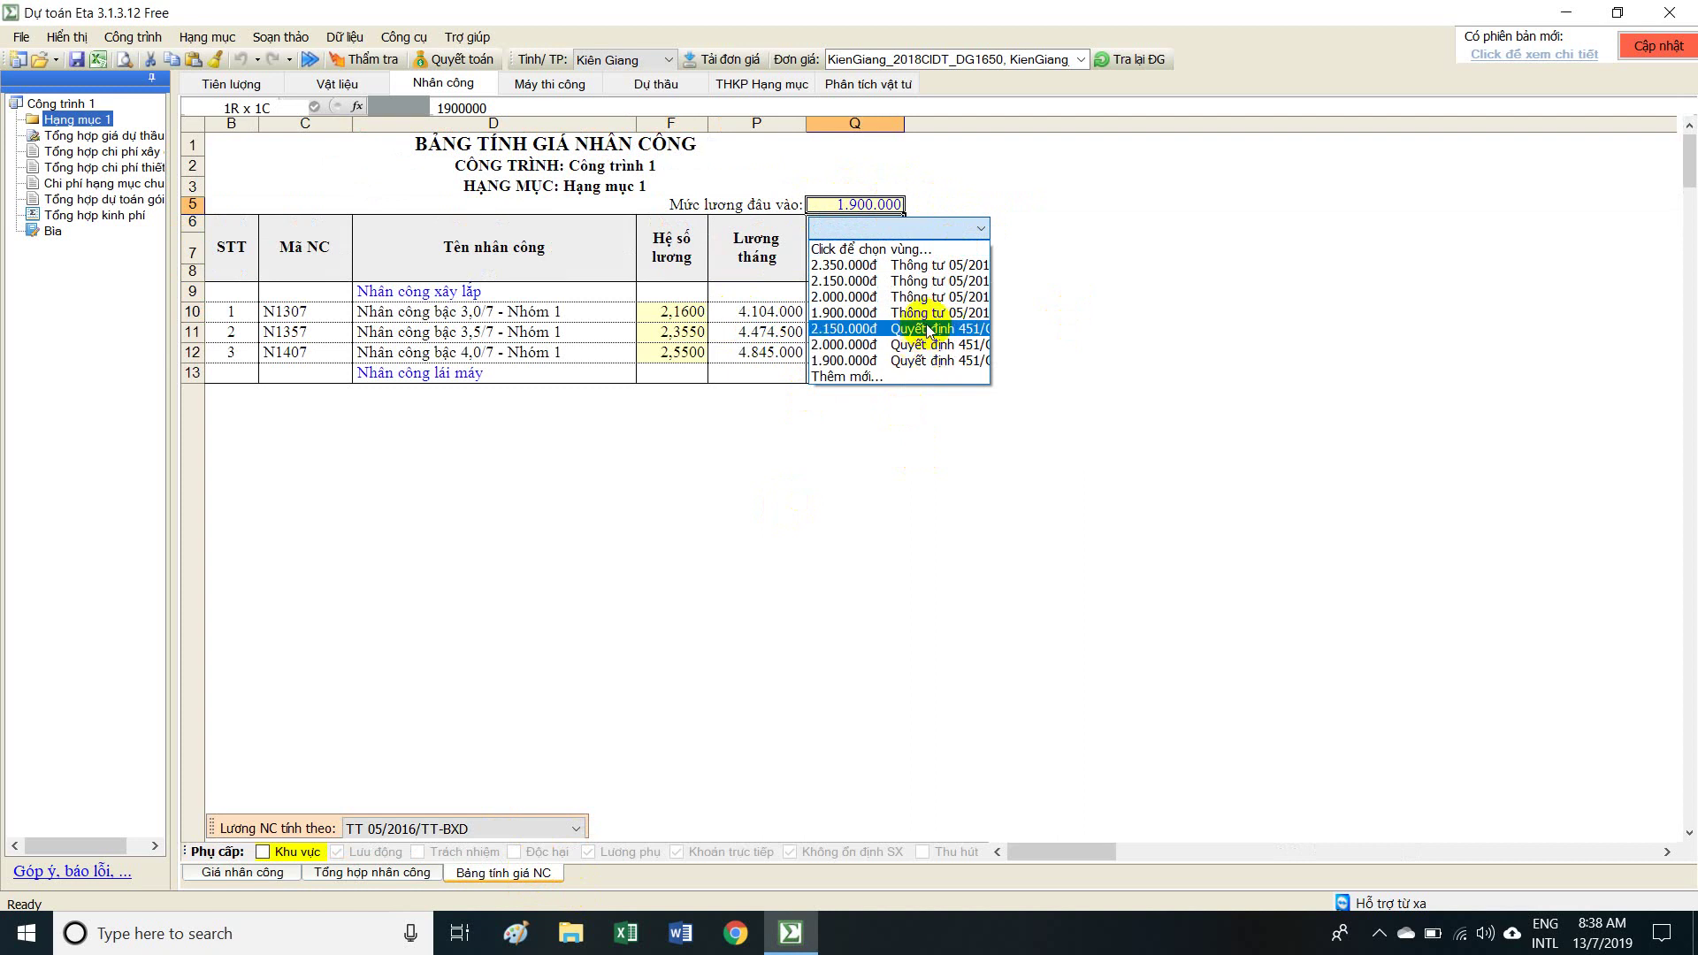
click(659, 346)
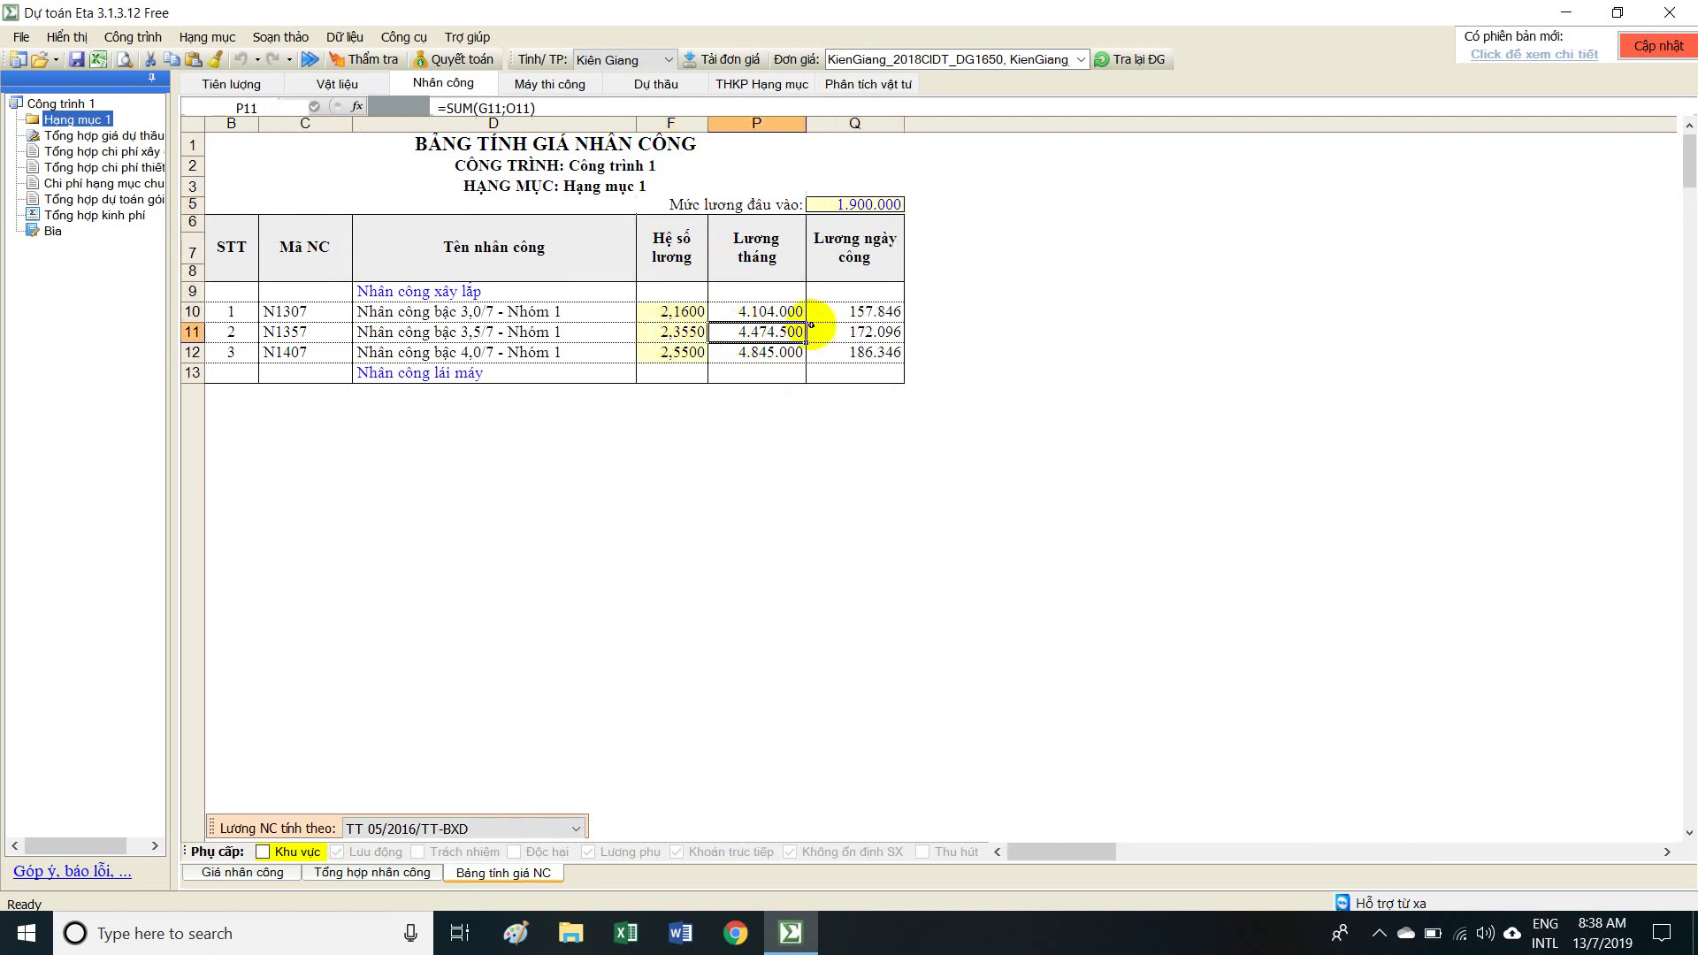
Set the input wage level (Mức lương đầu vào) to 2.500.000 in the labor price calculation sheet.
click(853, 332)
click(867, 203)
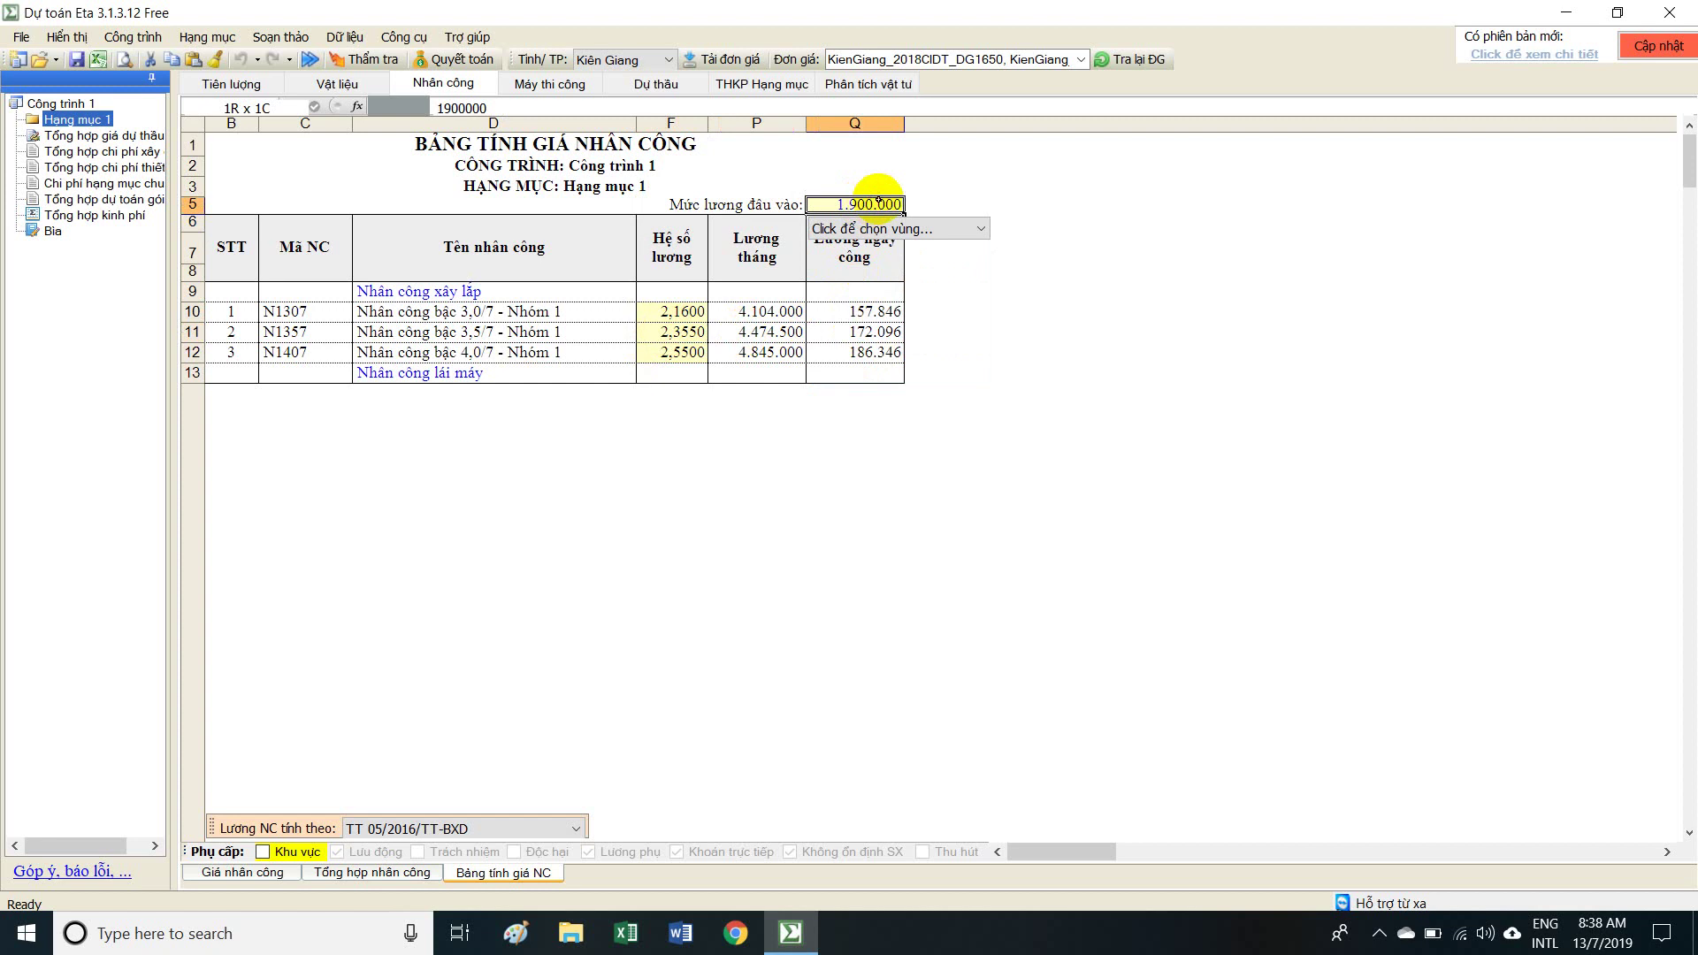
click(893, 204)
drag(847, 206, 945, 207)
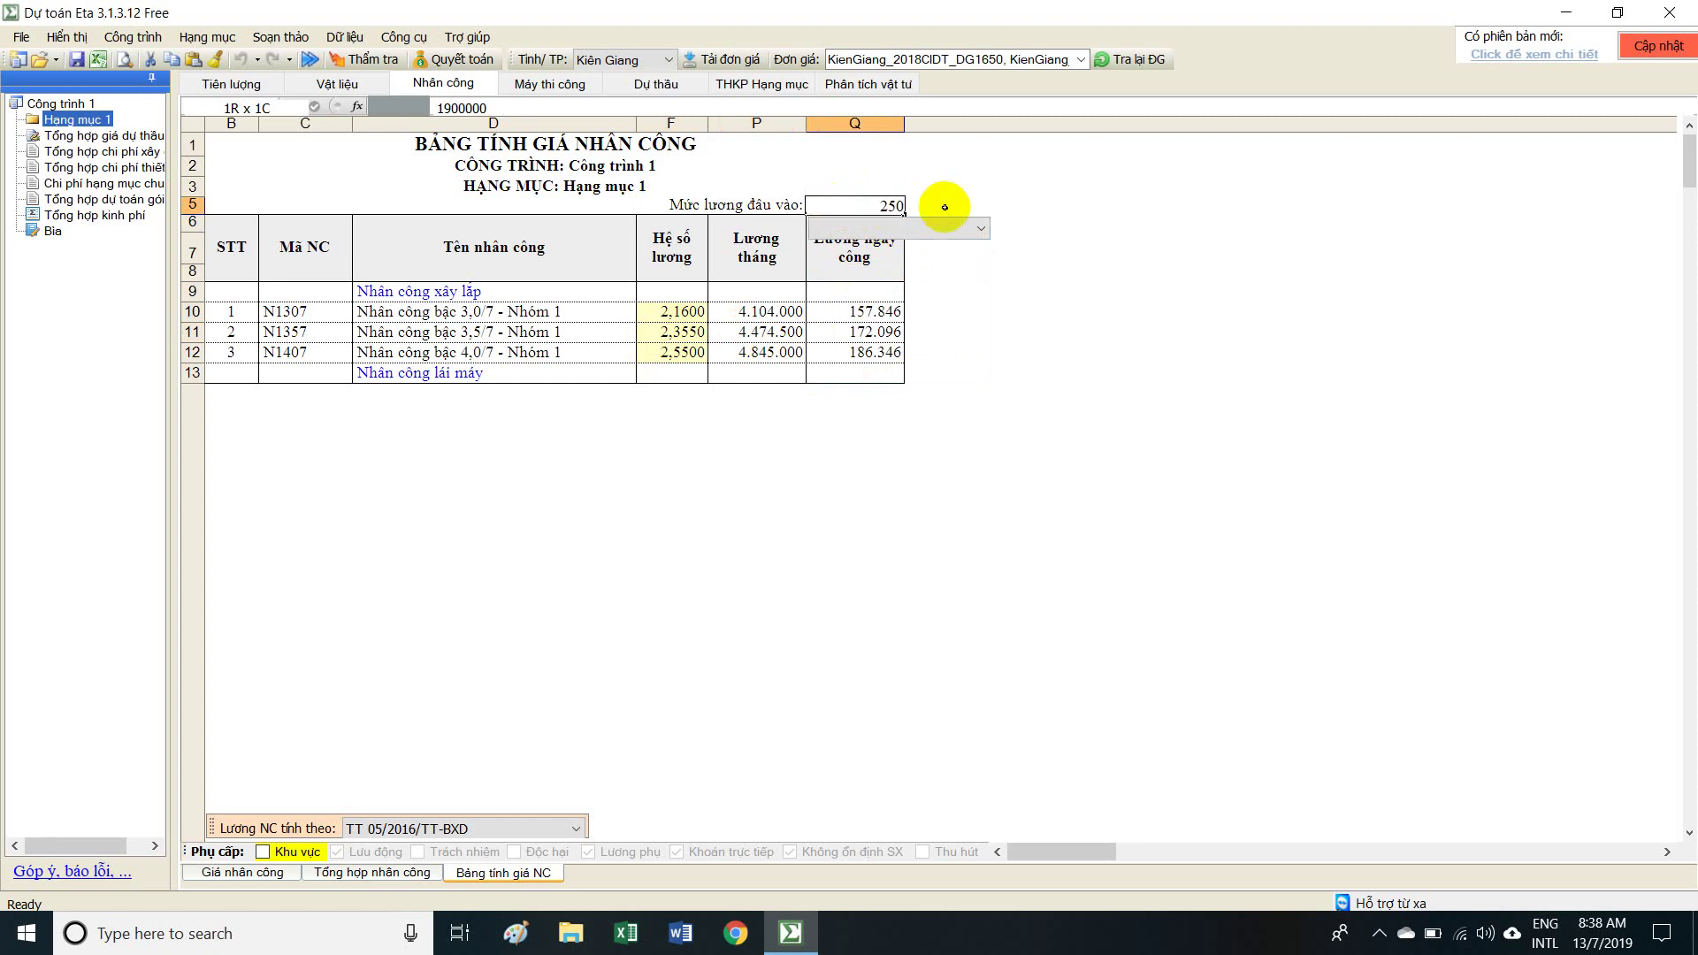
text(2.500.000)
click(875, 333)
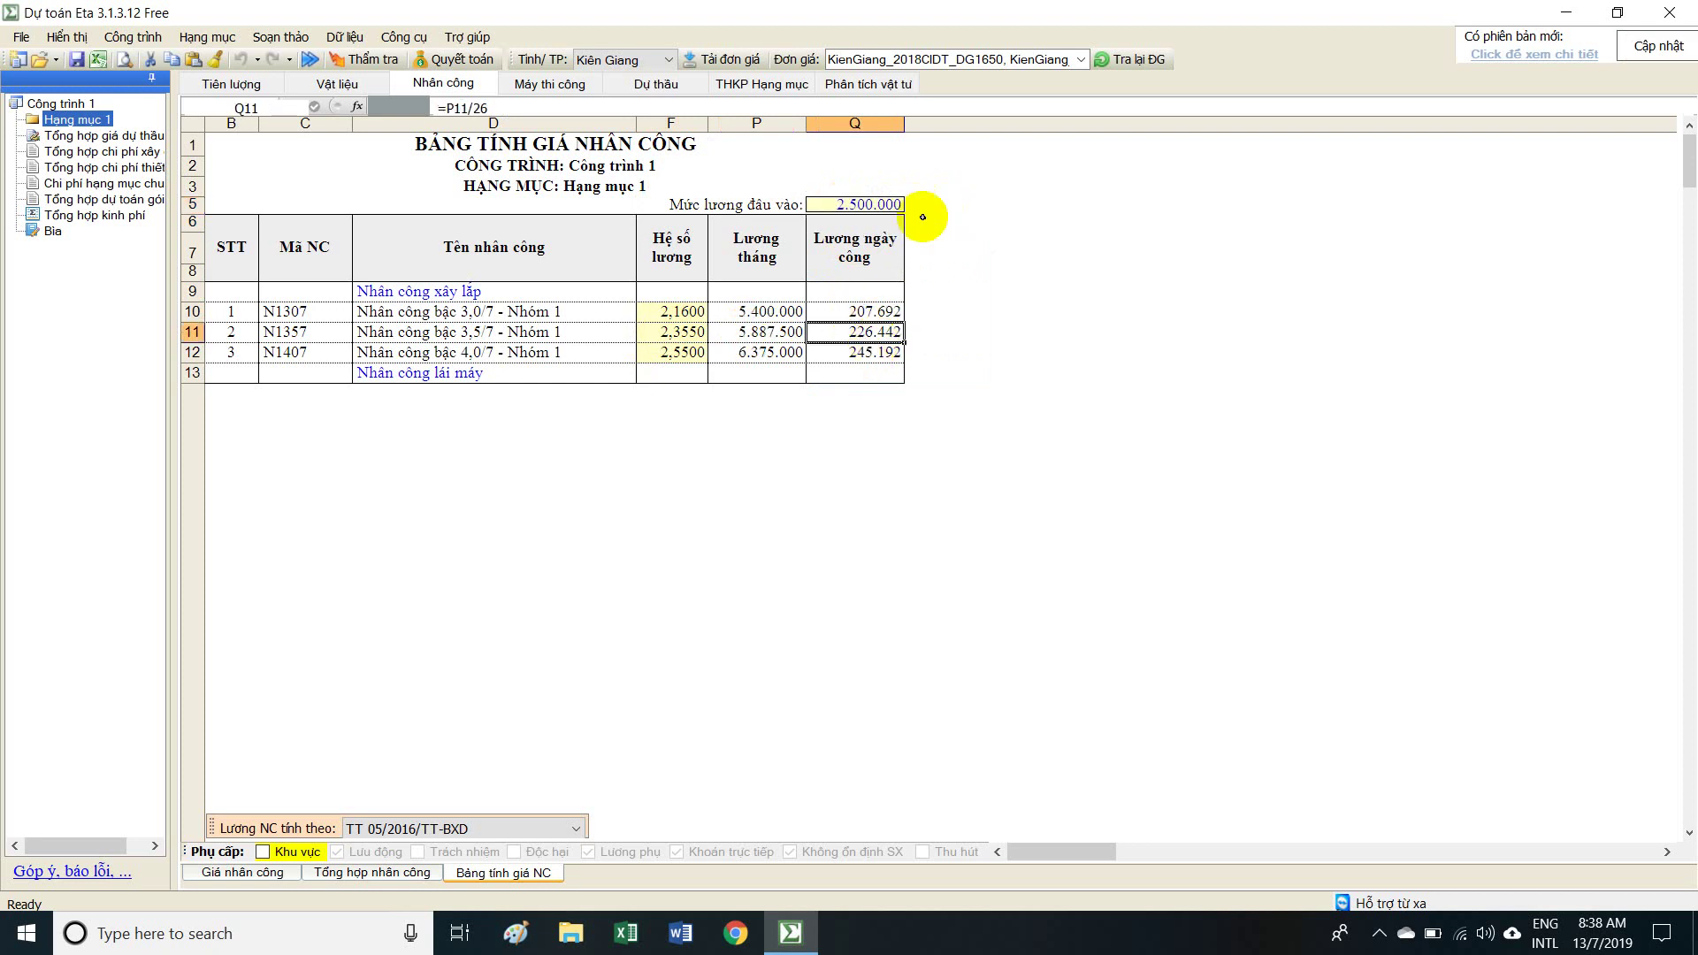
Review the recalculated daily wages, the Giá nhân công prices and the Tổng hợp nhân công summary.
click(869, 204)
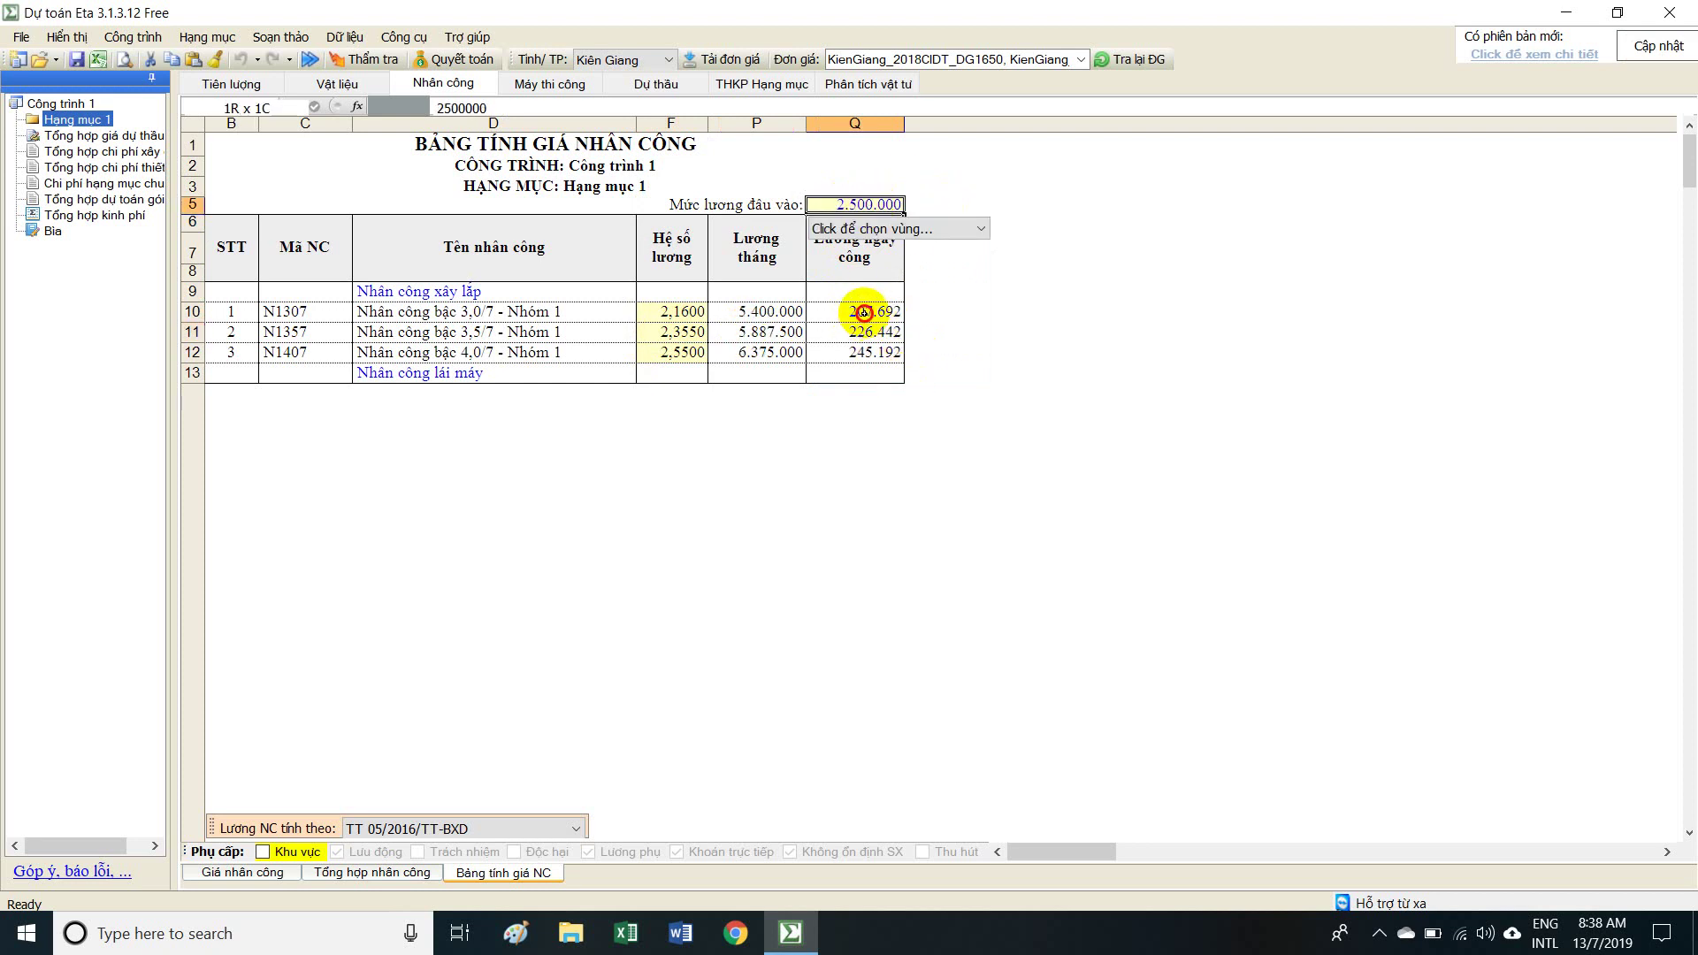
drag(863, 312, 283, 353)
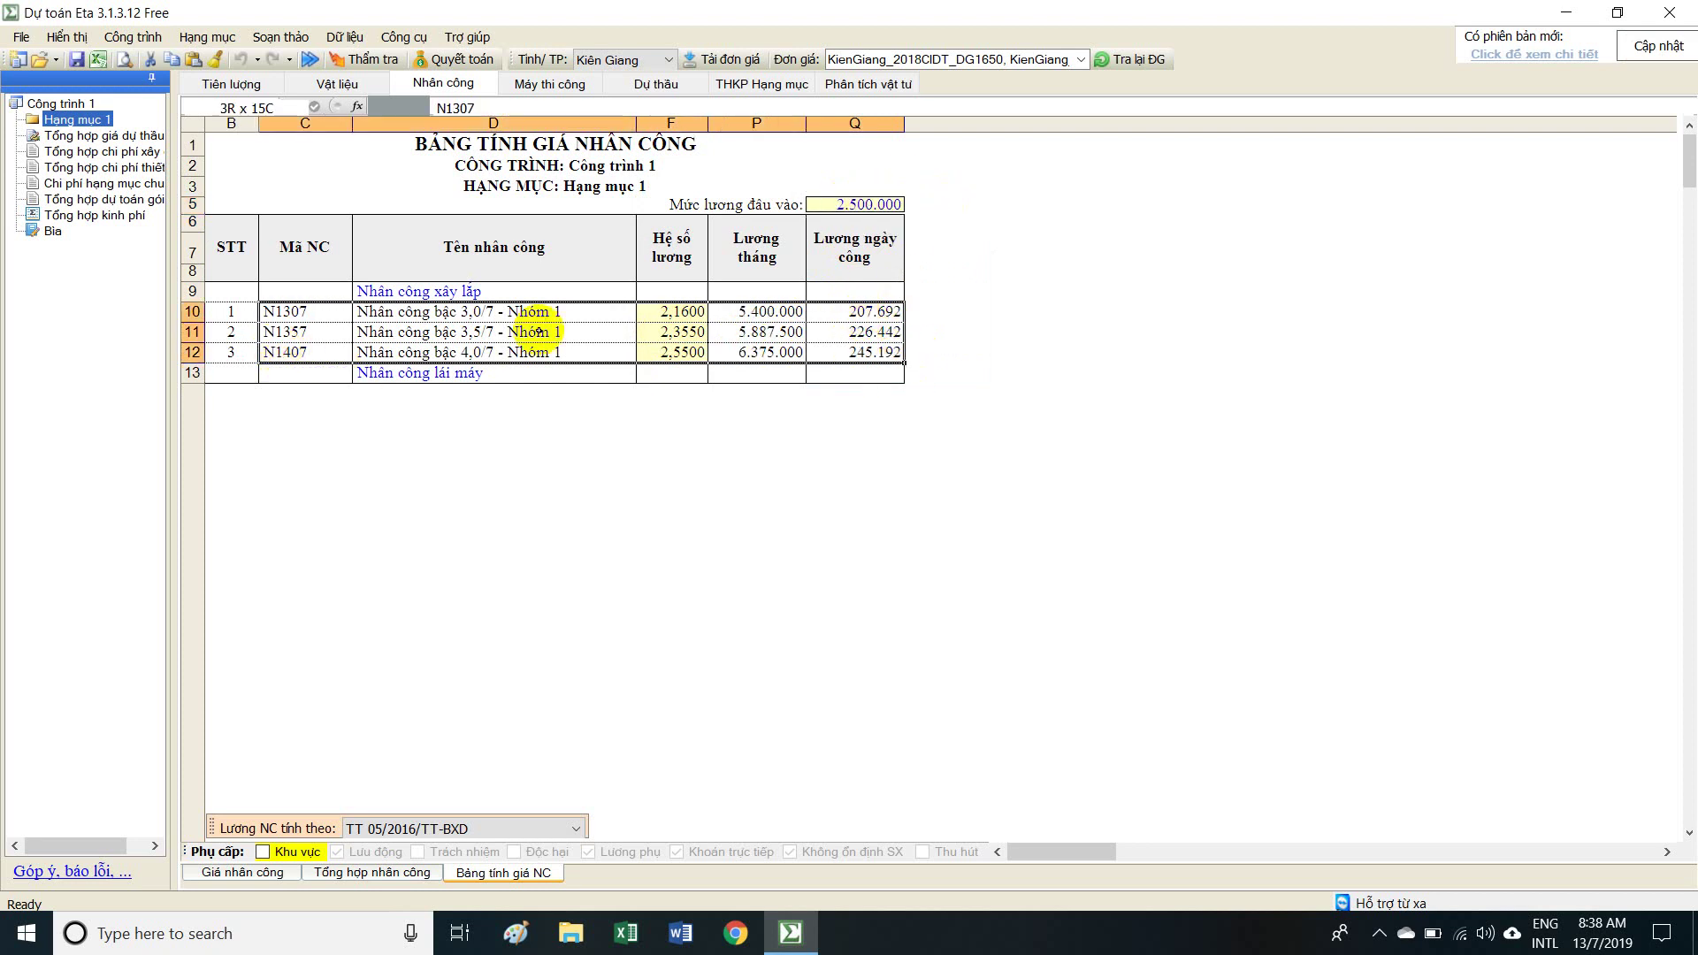
click(856, 323)
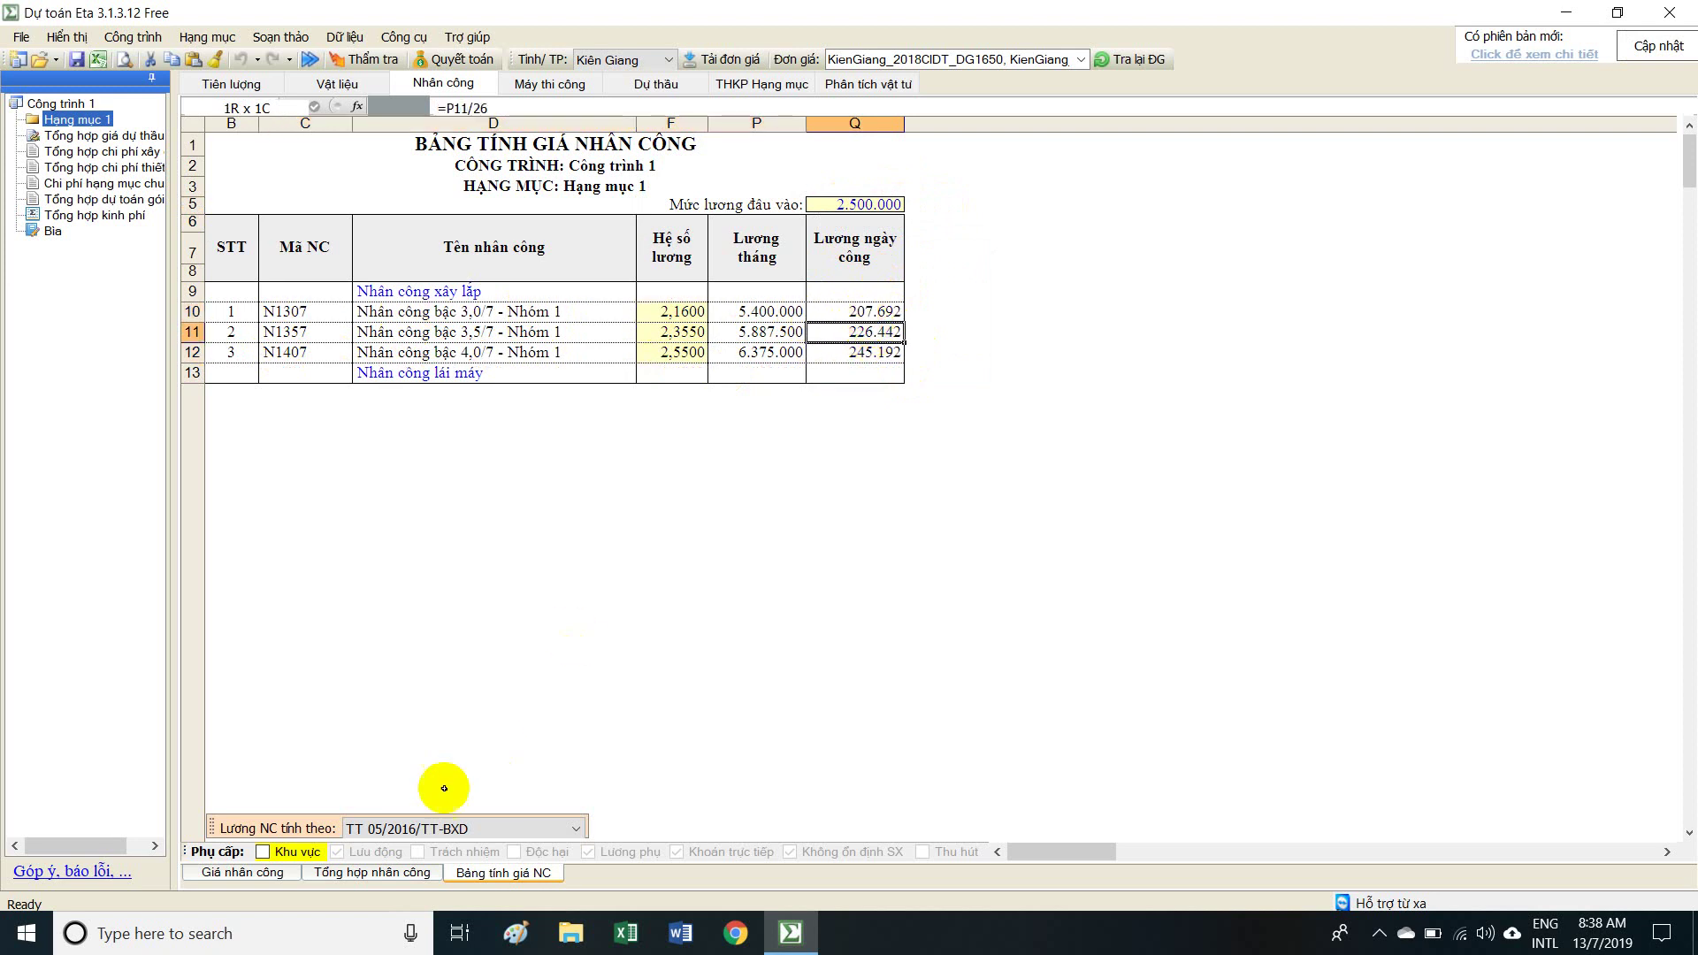
click(252, 871)
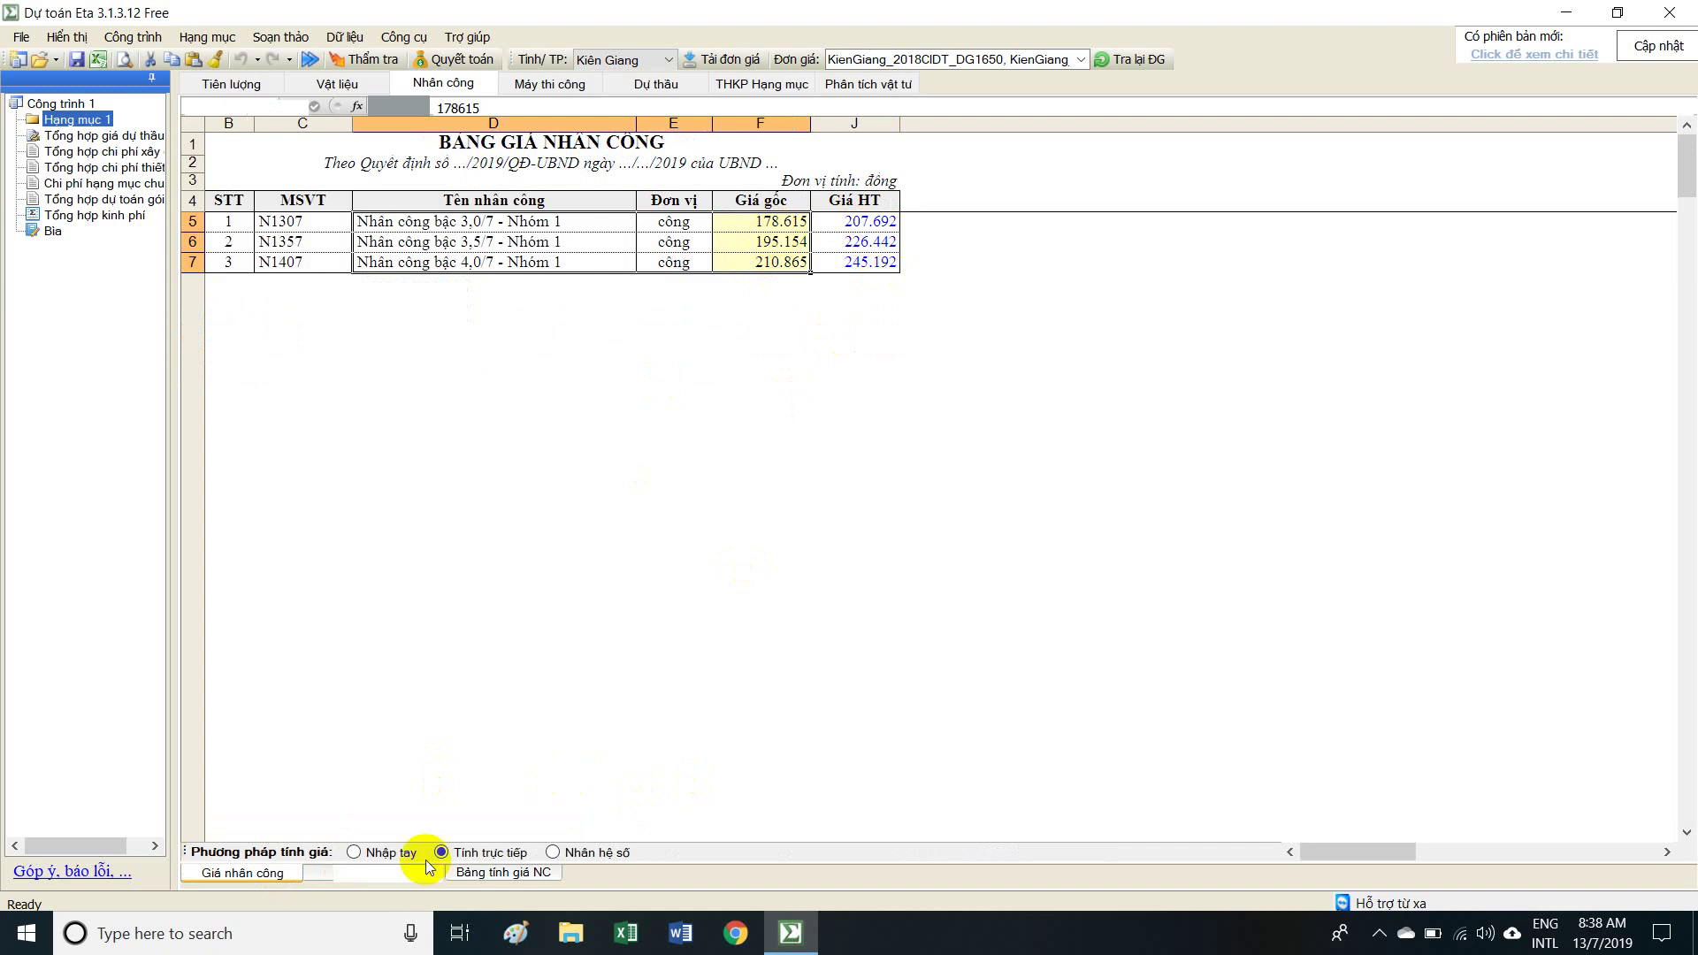
click(389, 872)
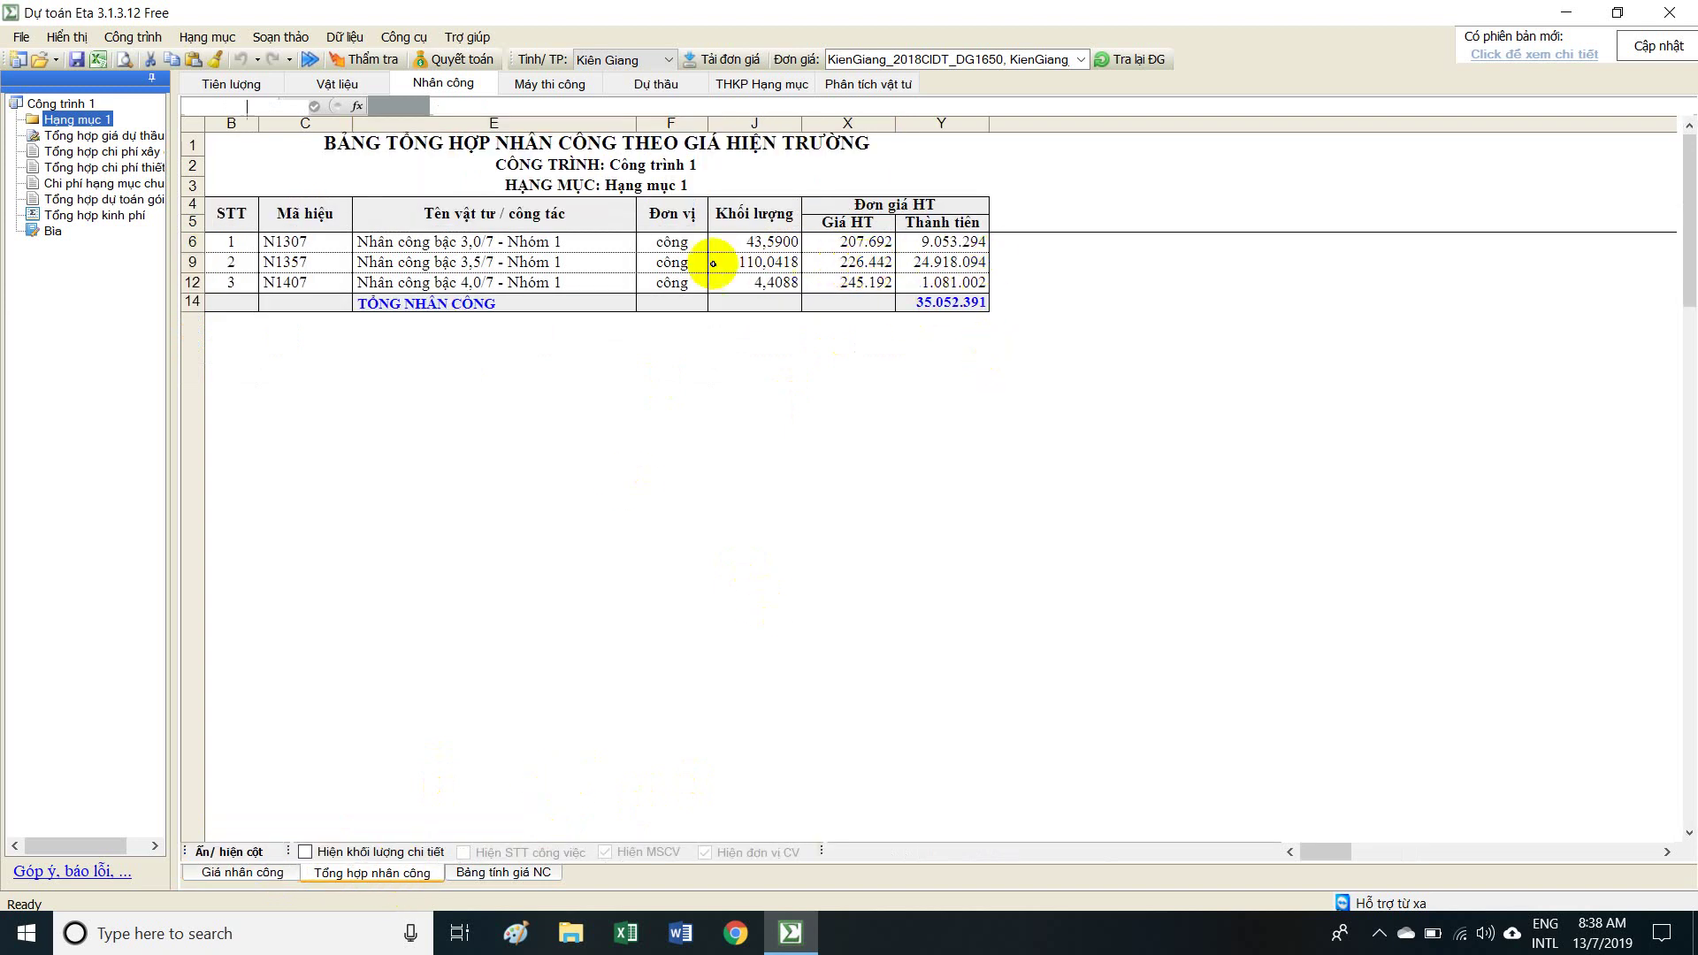
click(525, 249)
drag(524, 249, 969, 302)
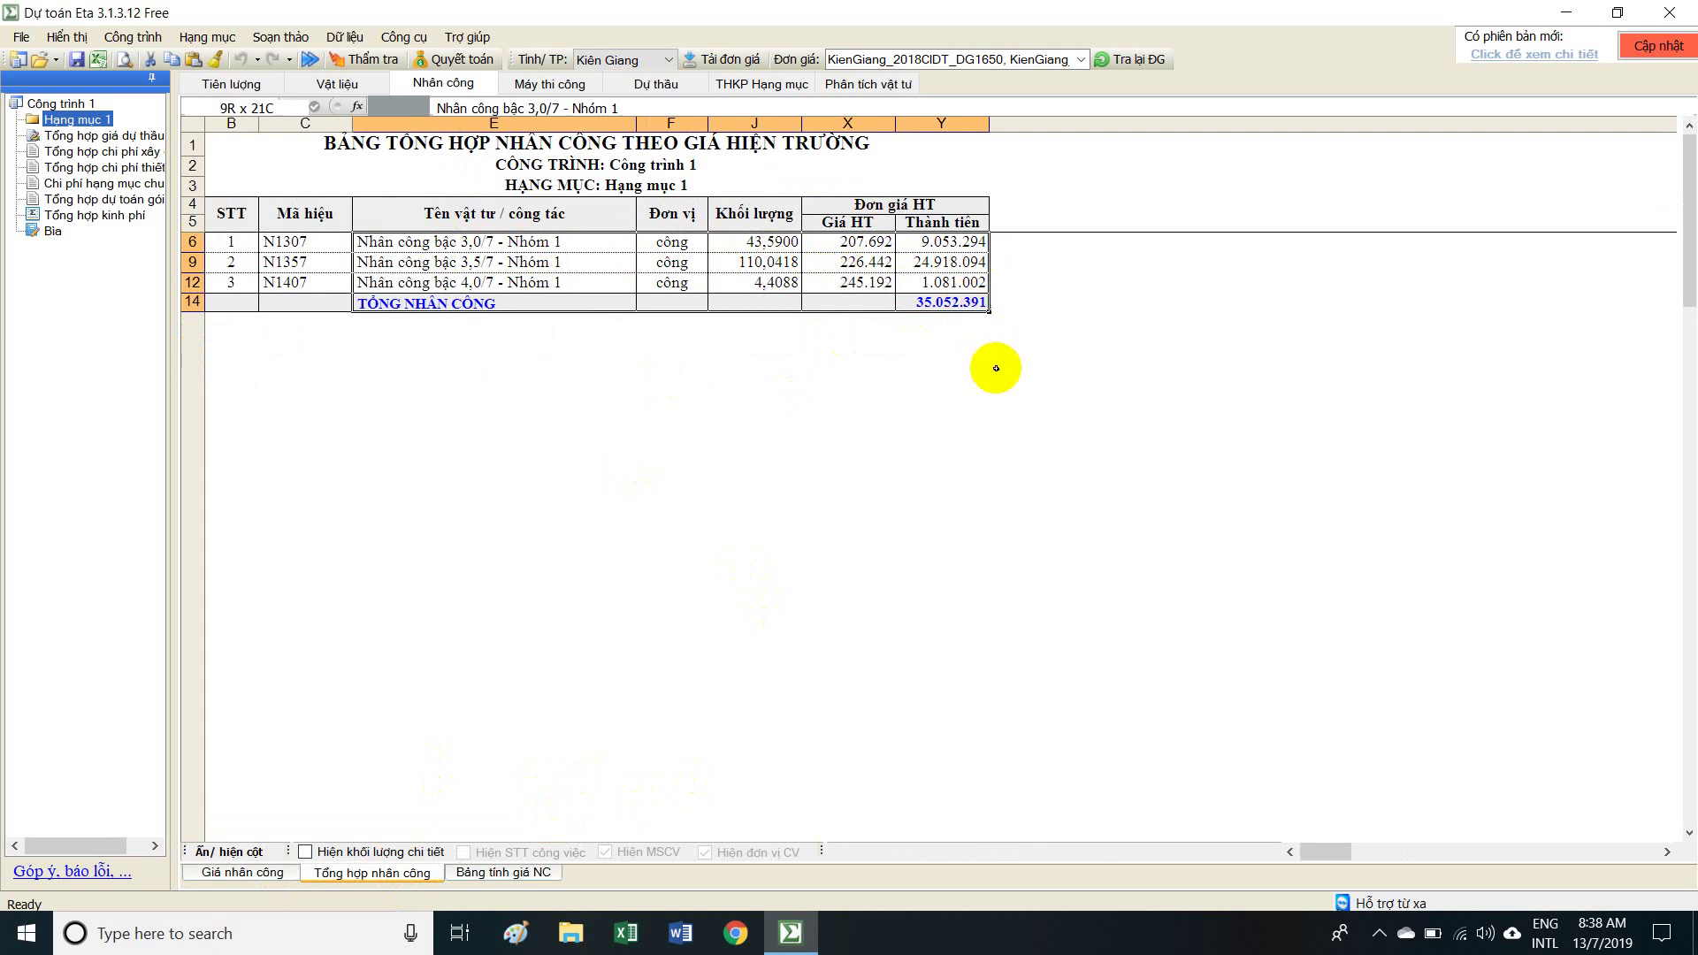
Examine the base and notice prices of the machines in Máy thi công against the selected unit price sets.
click(550, 84)
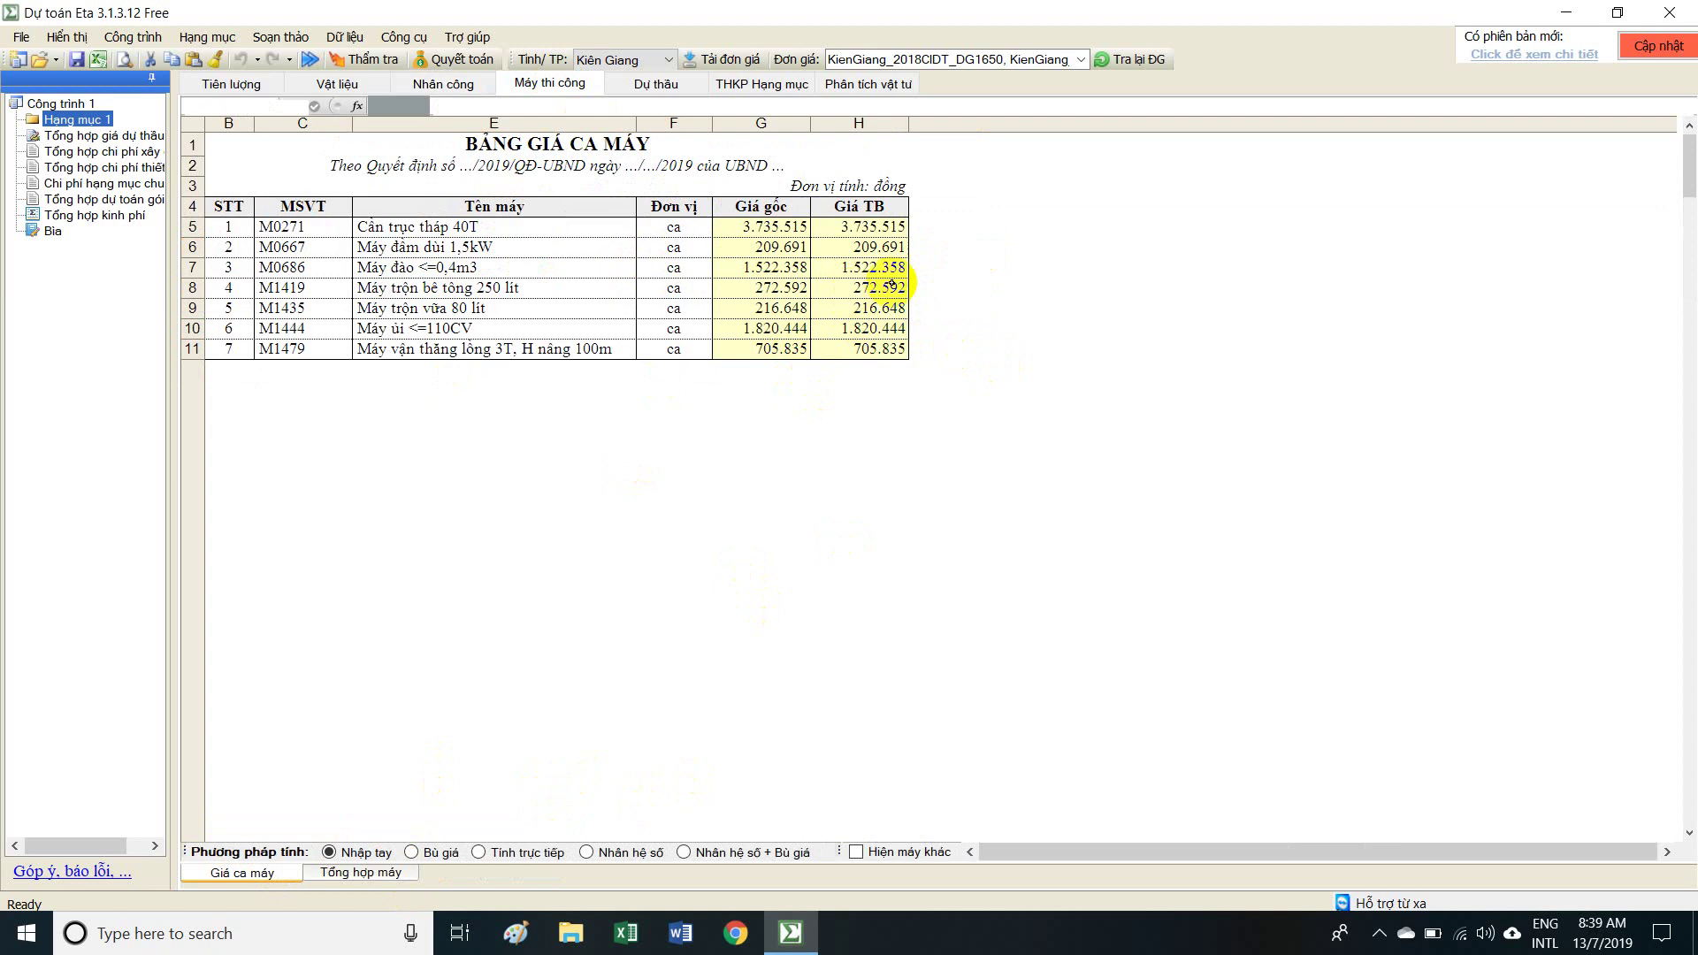
drag(341, 227, 853, 366)
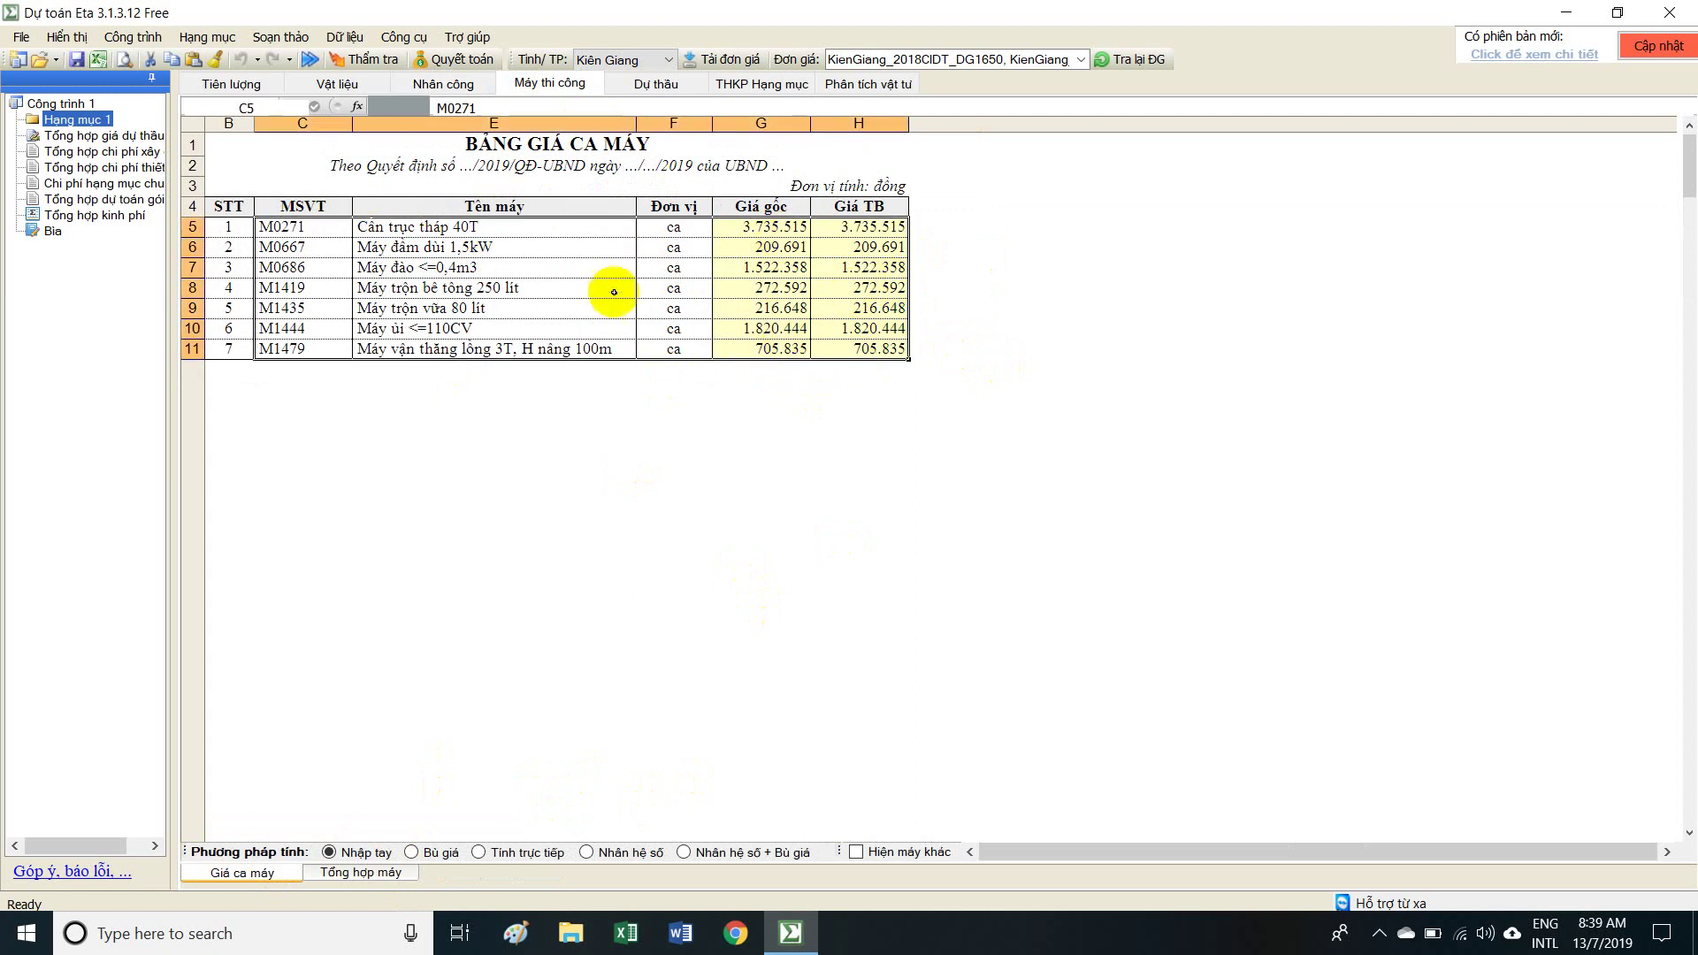
drag(766, 232, 842, 359)
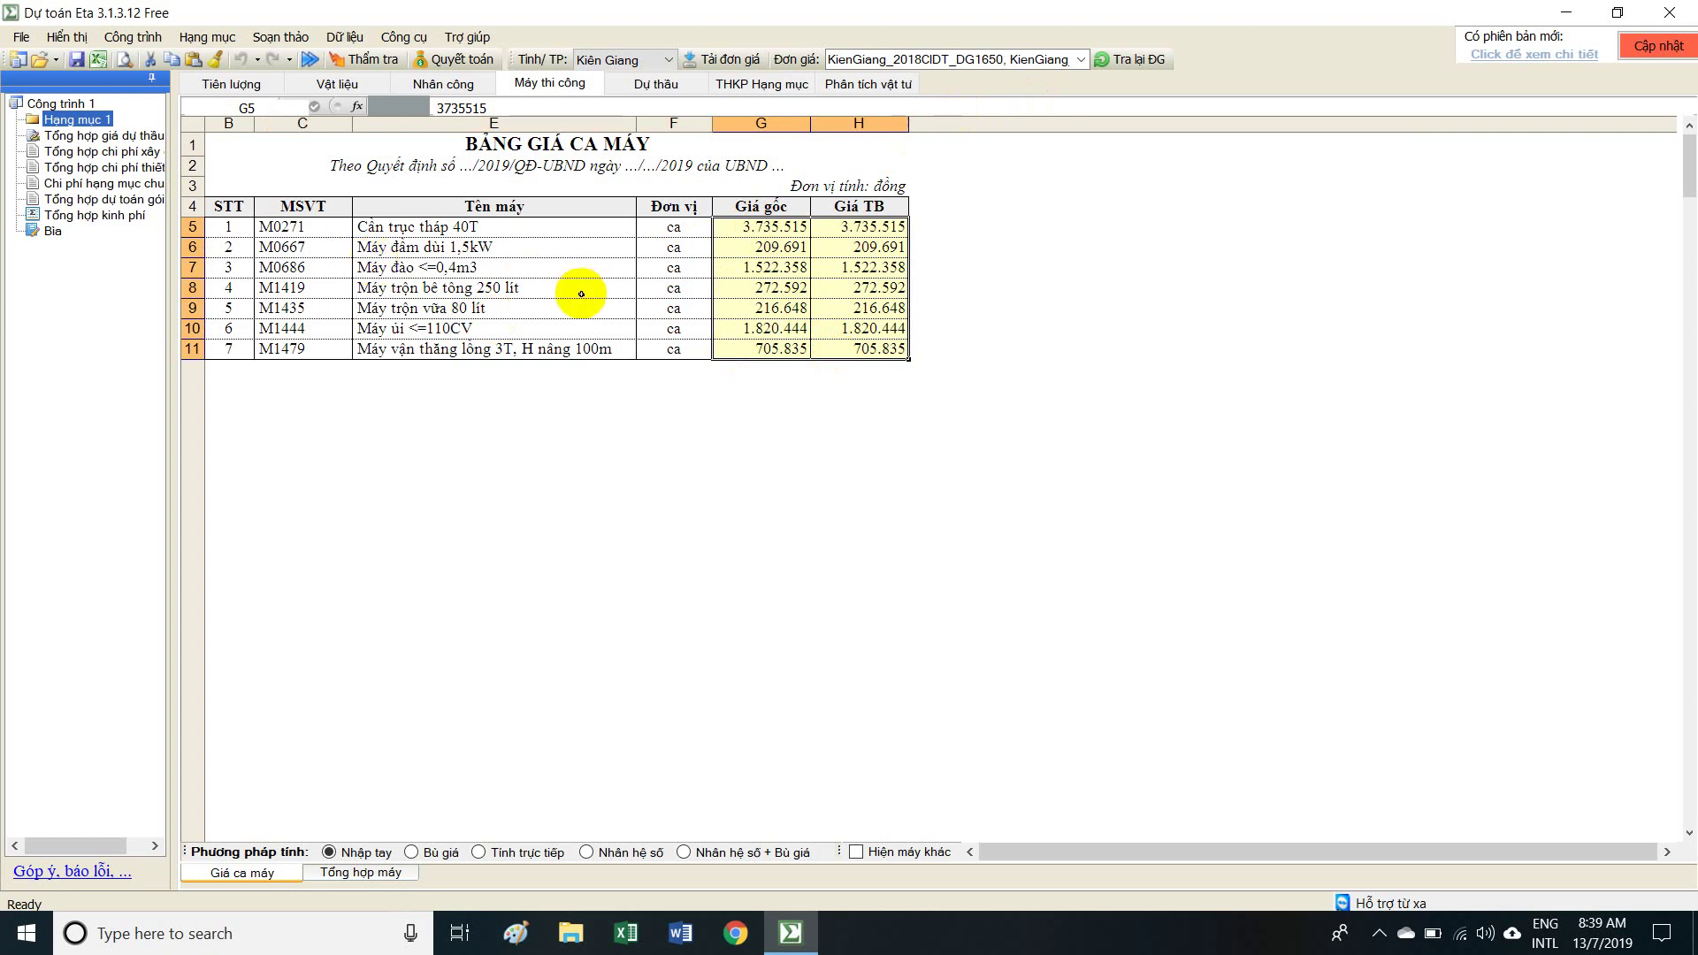
click(1082, 58)
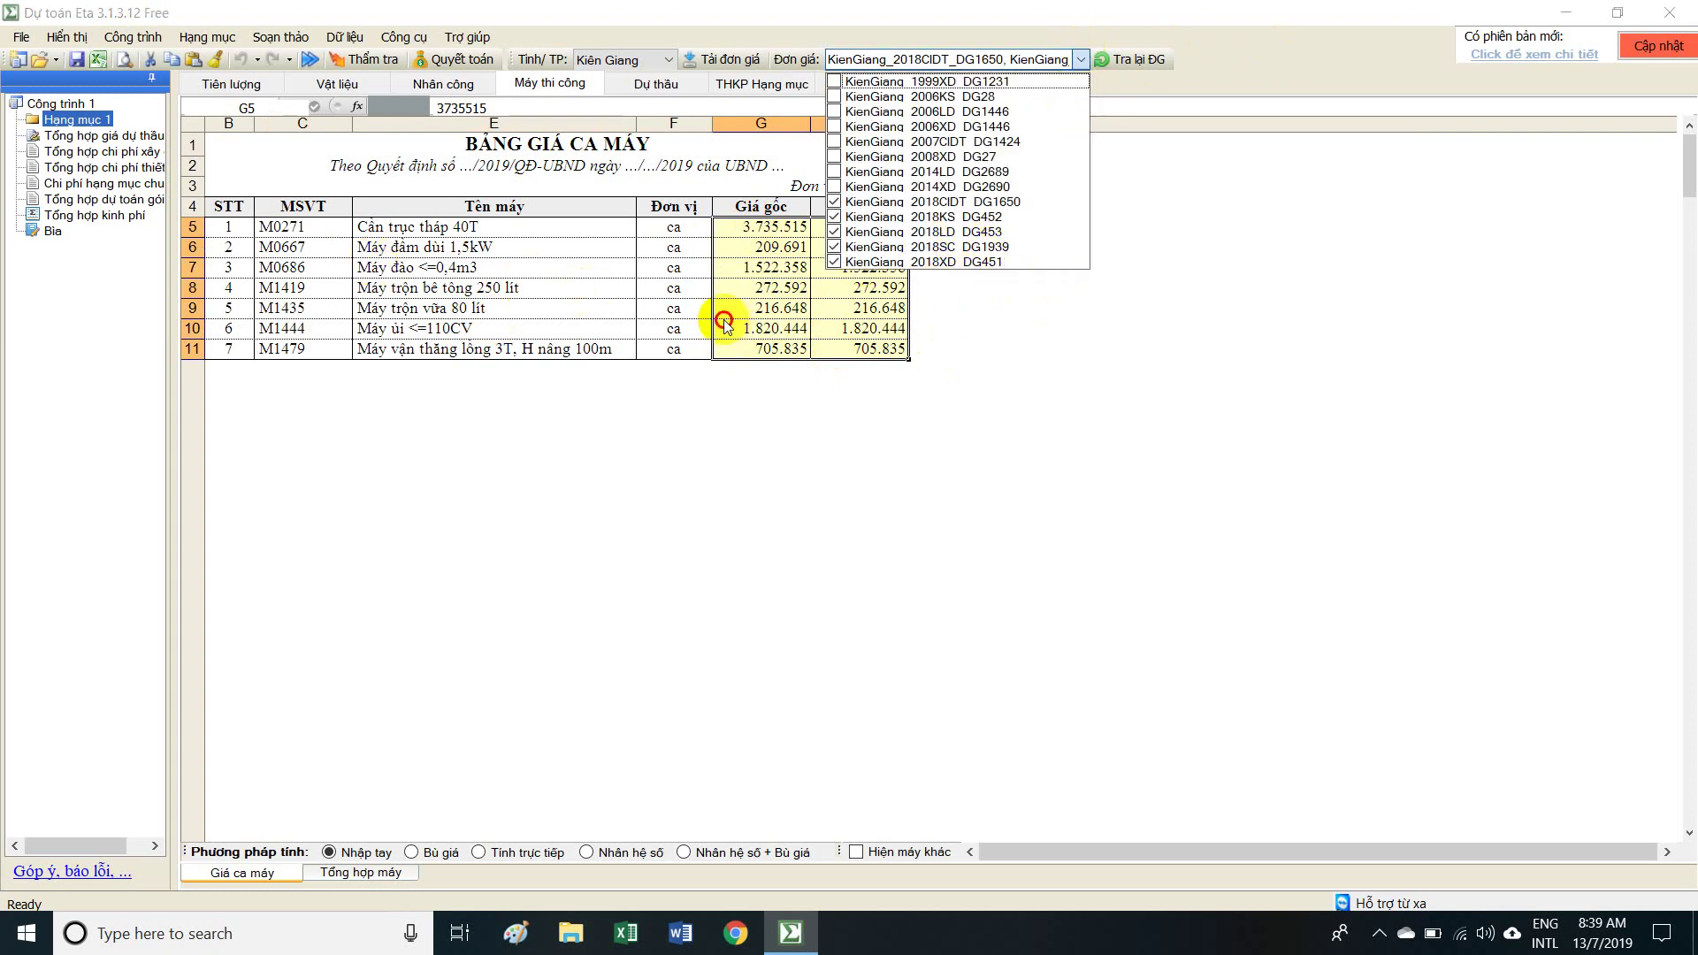
click(856, 325)
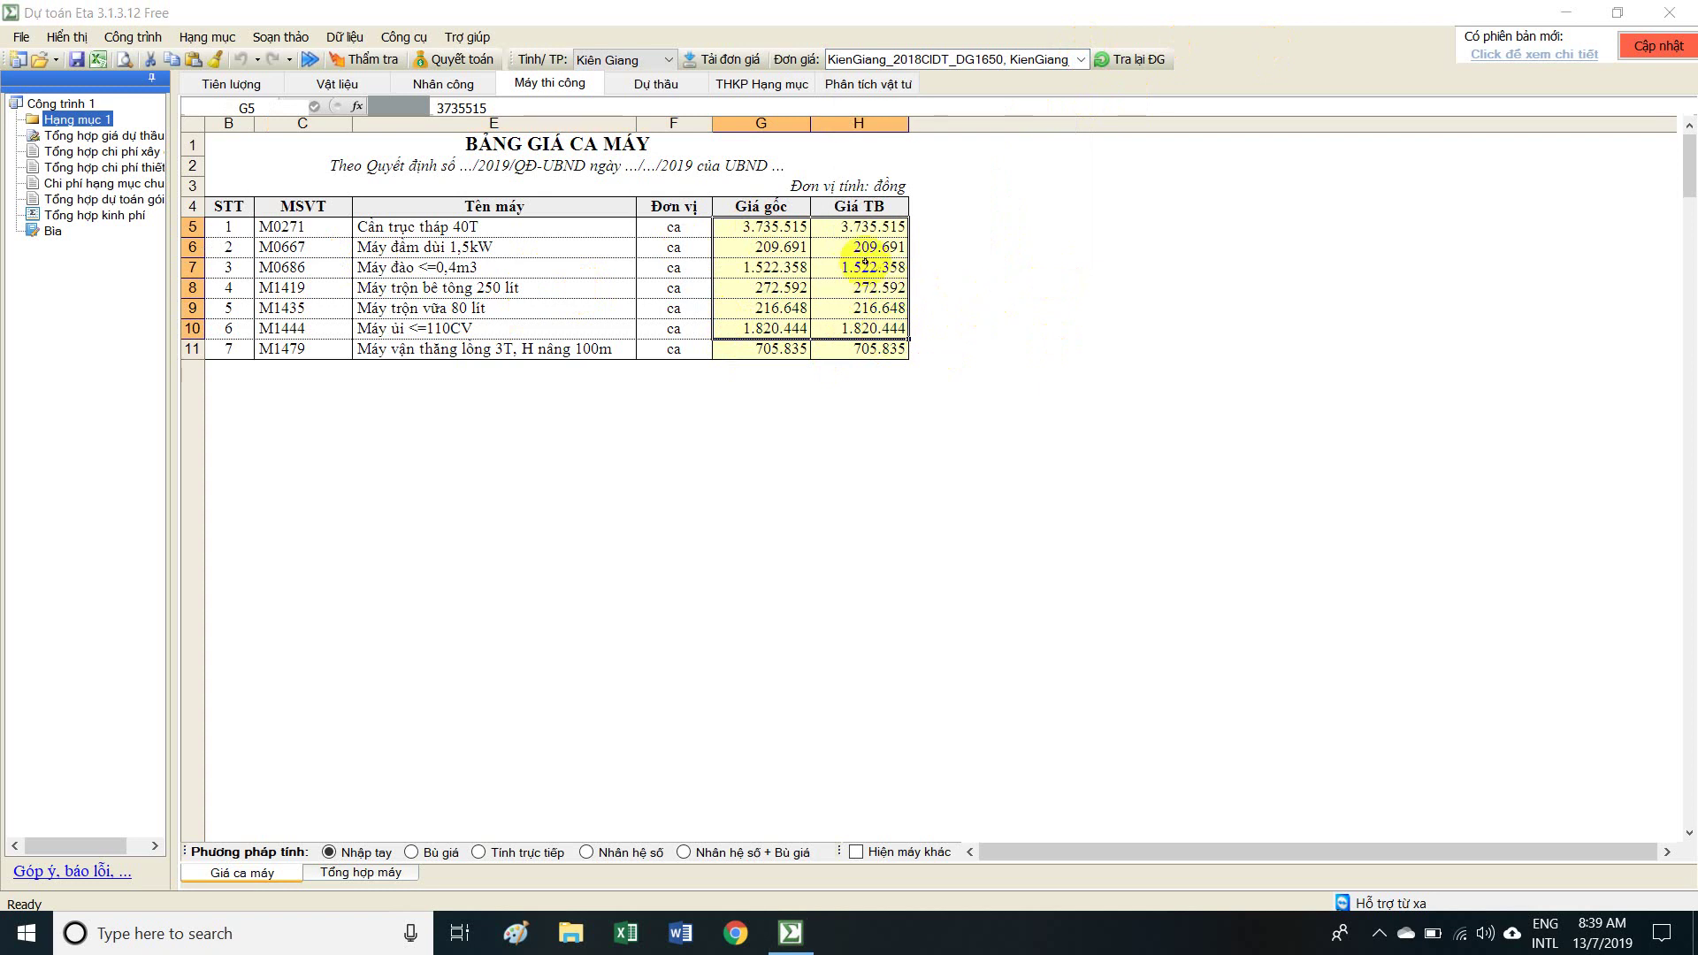
click(758, 329)
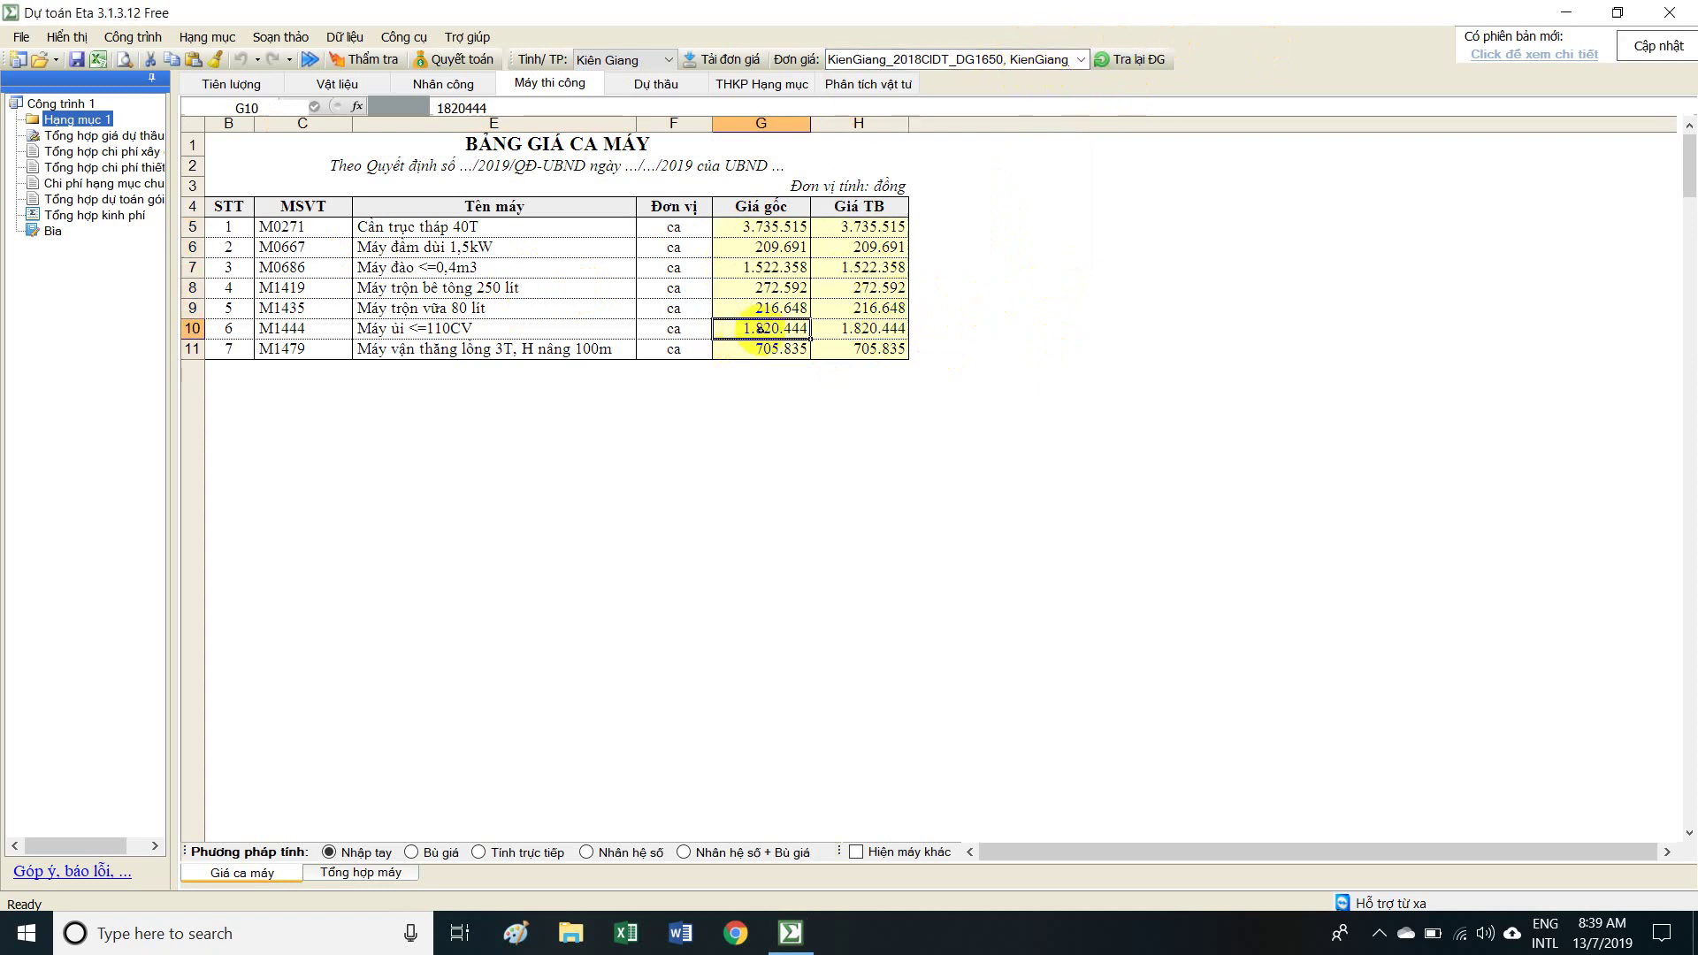
click(763, 247)
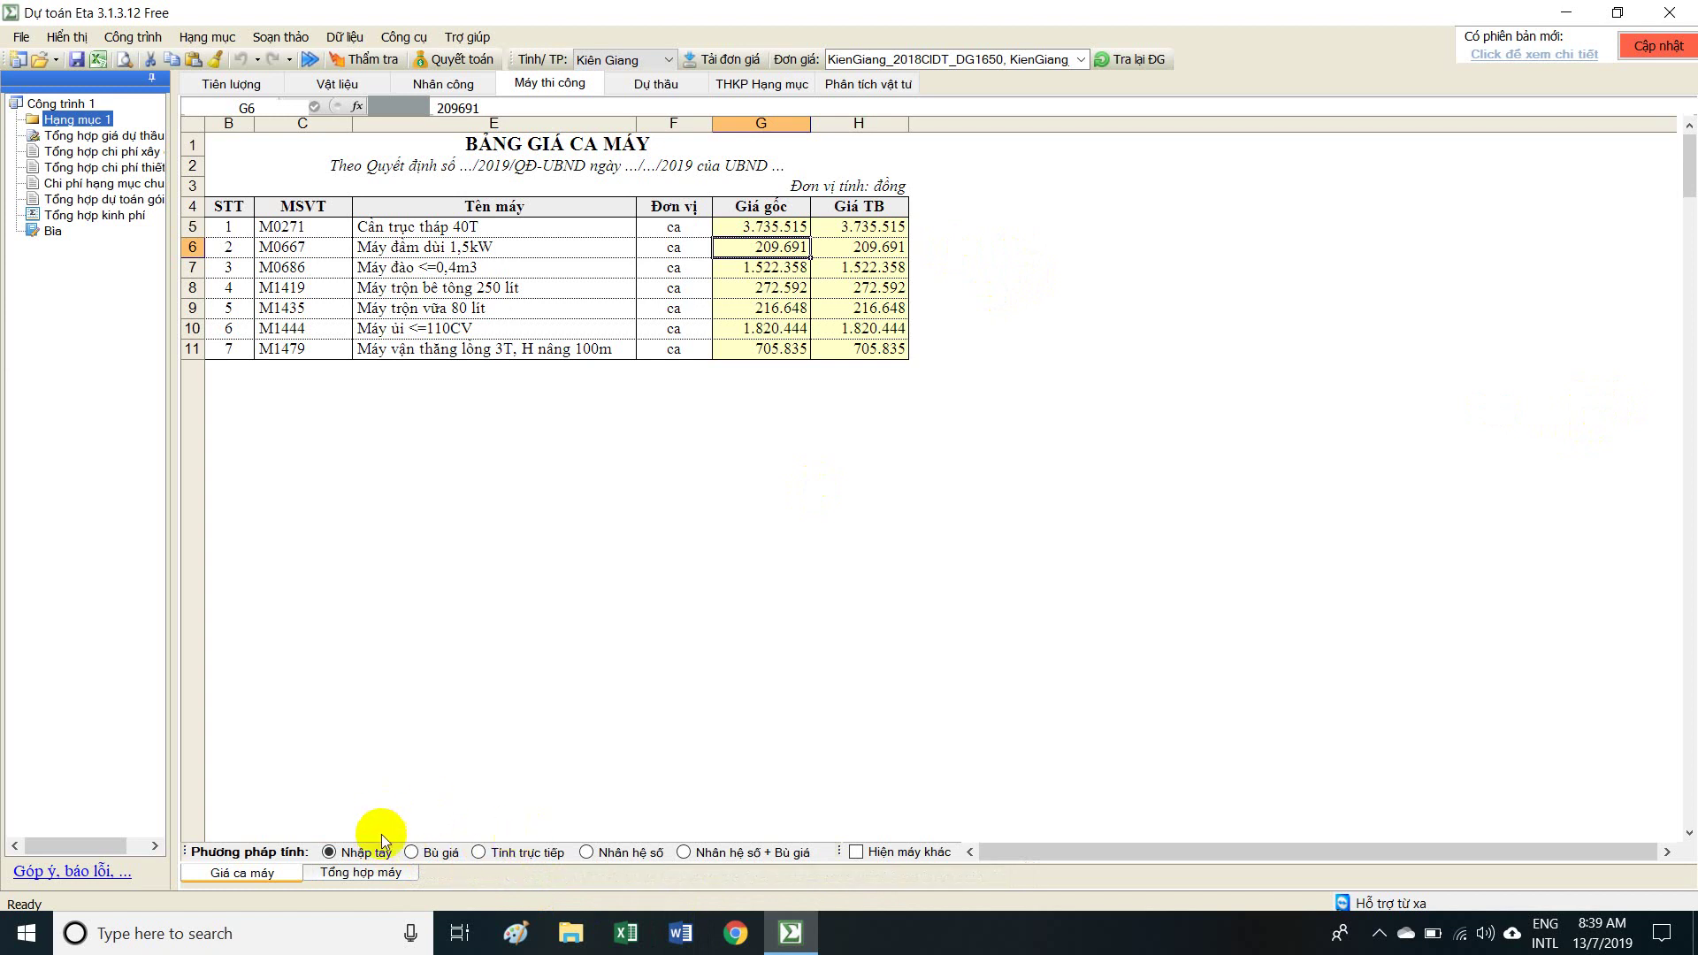
Switch the machine pricing method to Bù giá and examine the Cần trục tháp 40T breakdown in the Bù giá ca máy sheet.
click(439, 854)
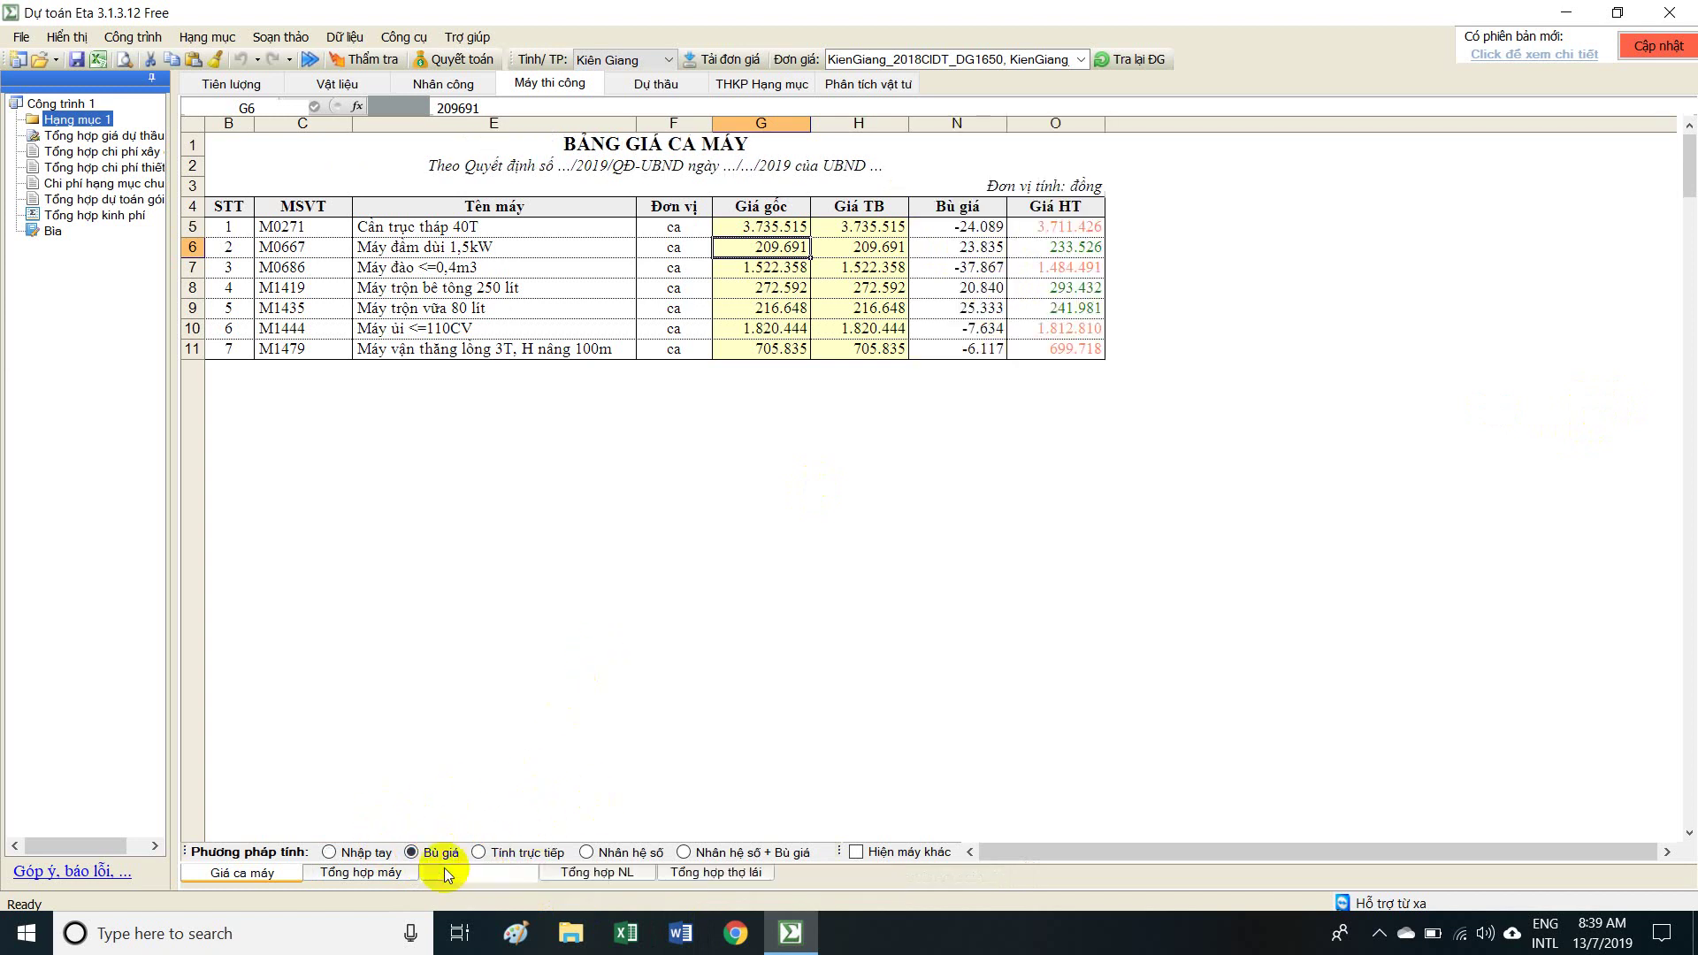
click(496, 873)
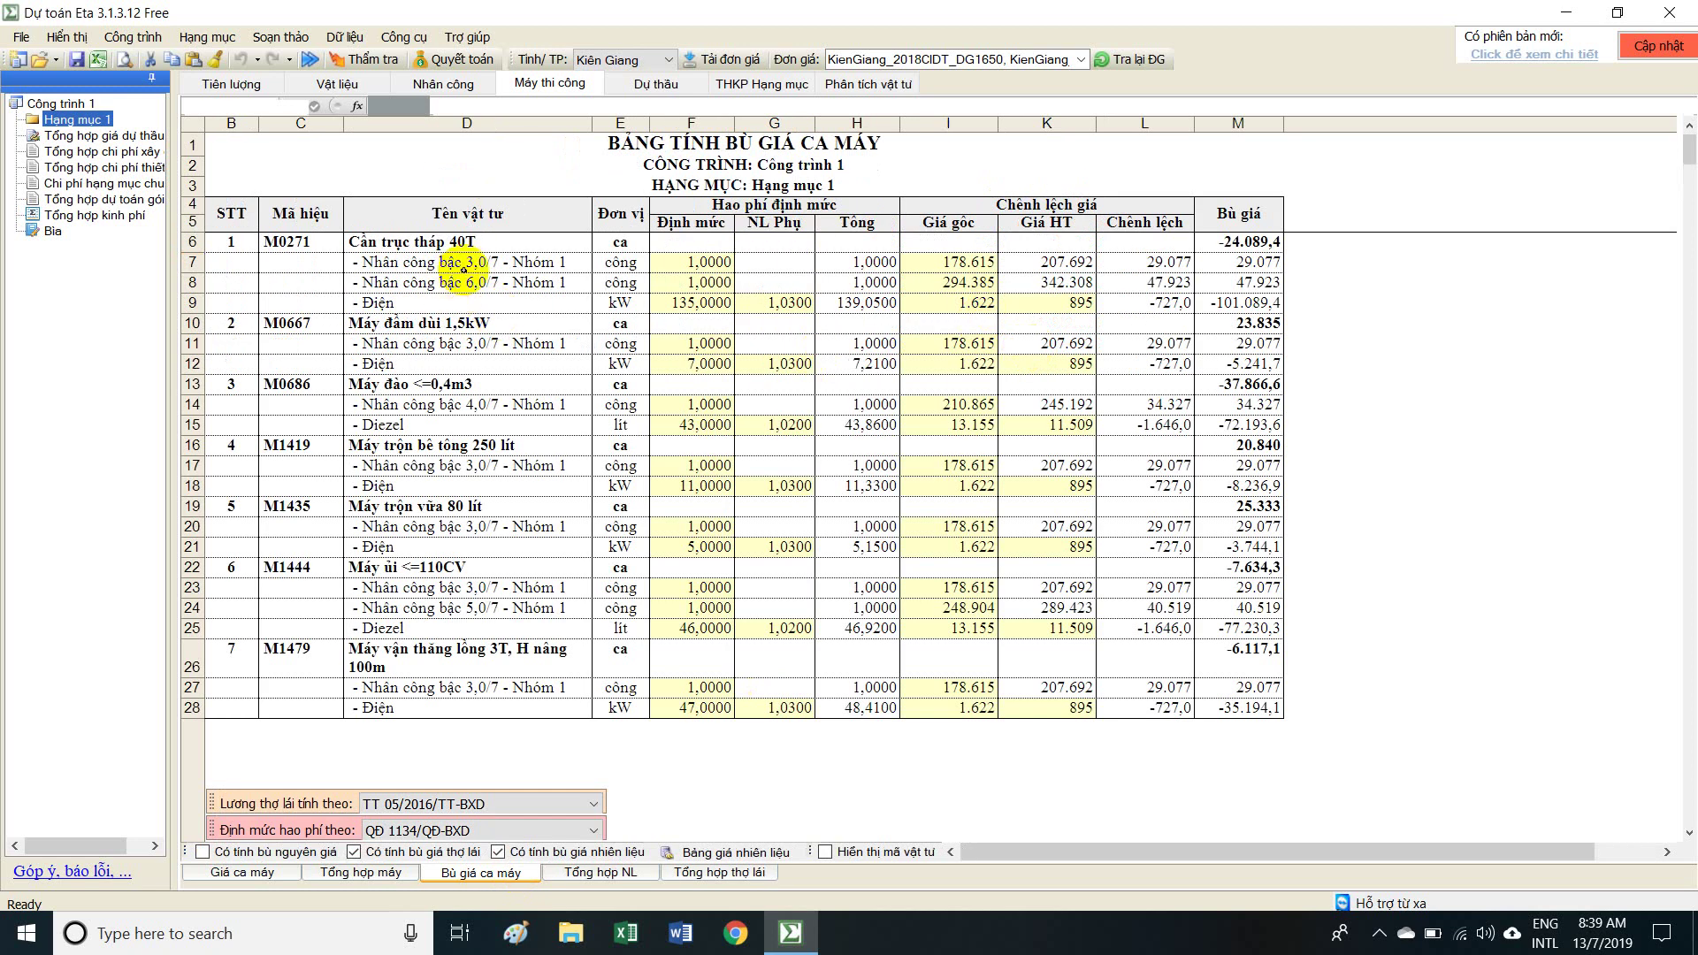
drag(292, 262, 589, 294)
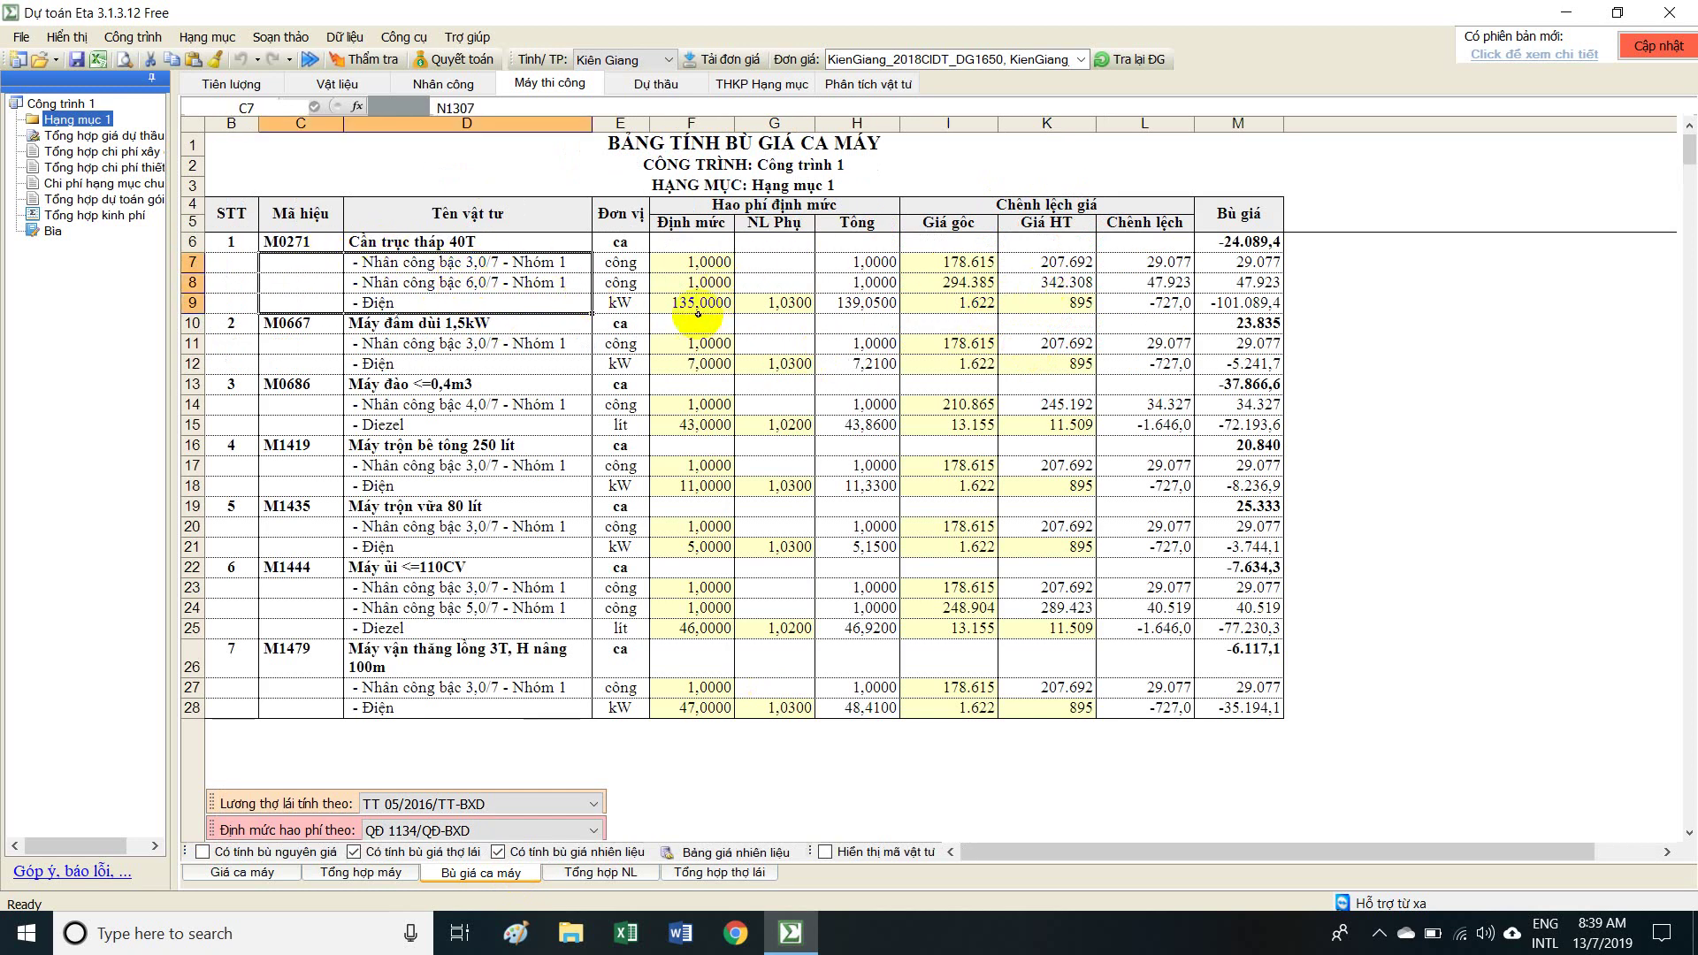
click(677, 303)
drag(400, 296, 775, 301)
drag(374, 262, 979, 305)
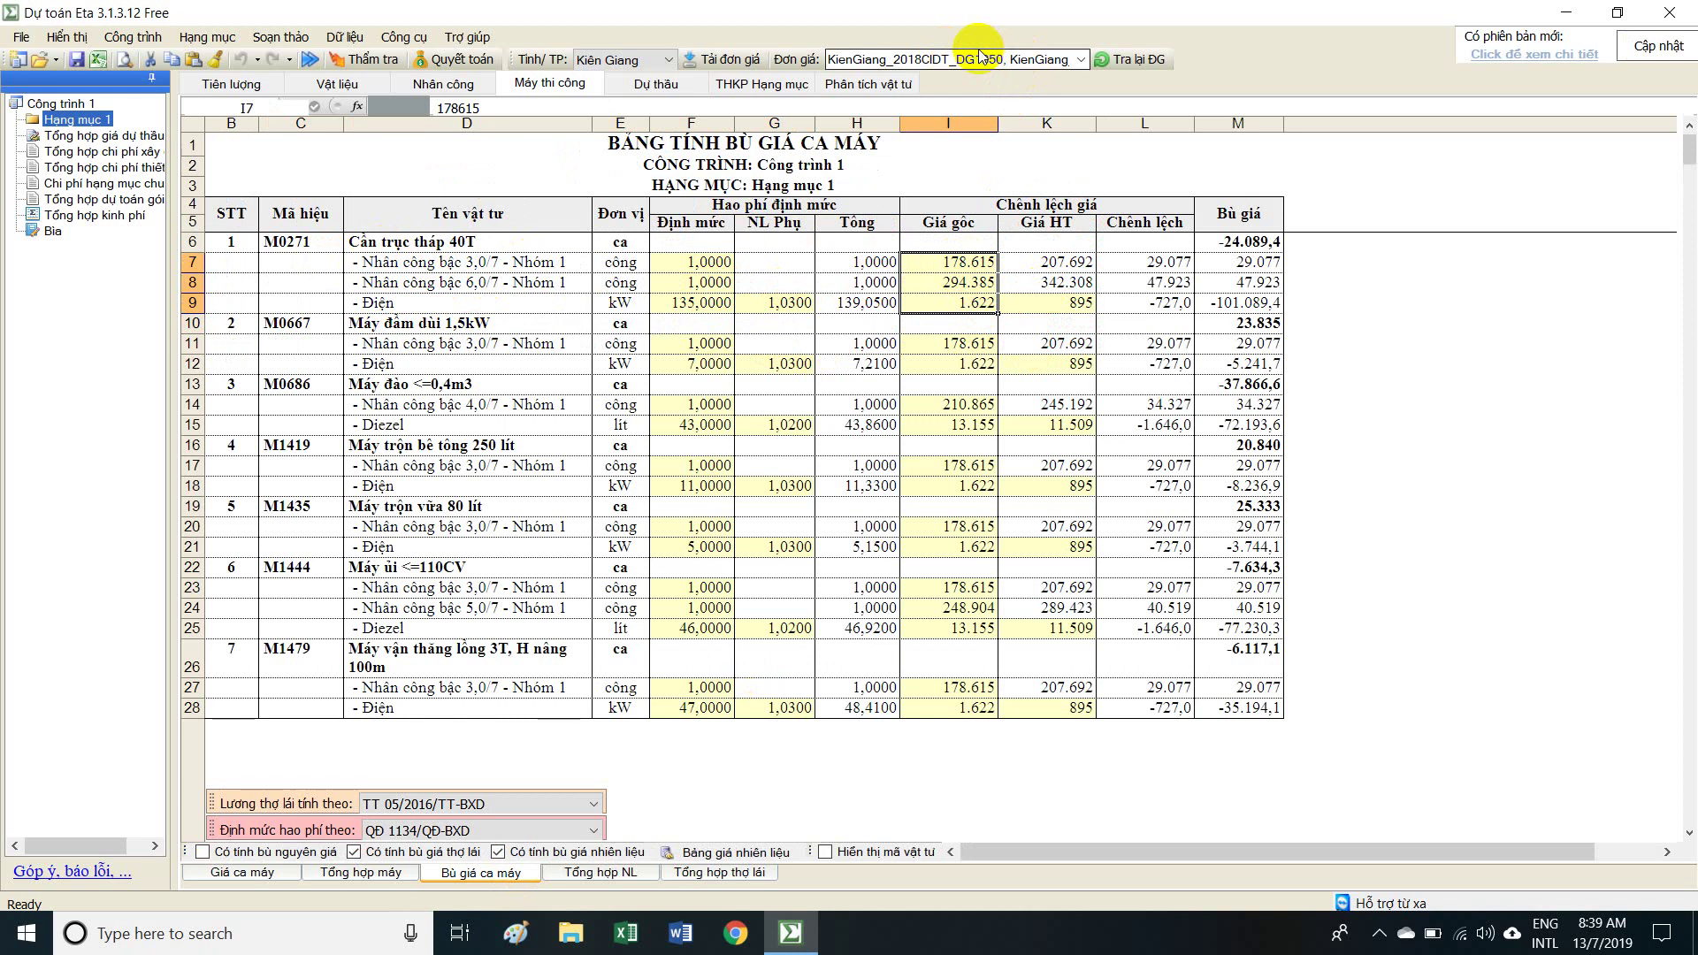
mouse_move(980, 58)
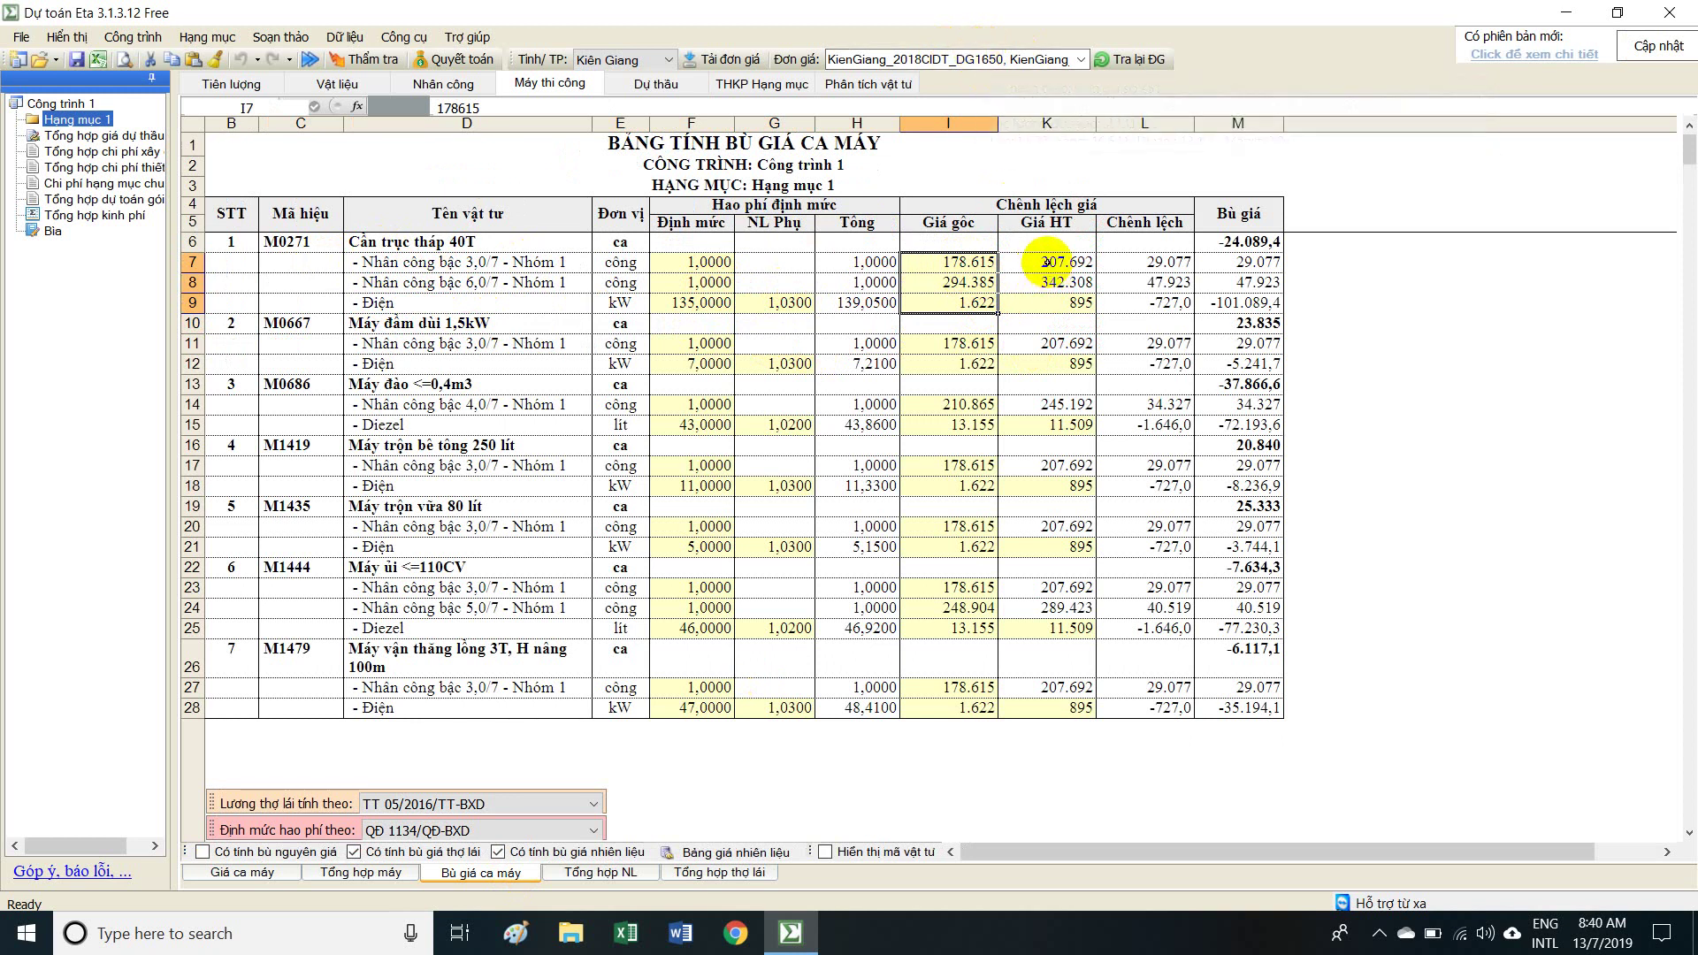
drag(1057, 262, 1072, 294)
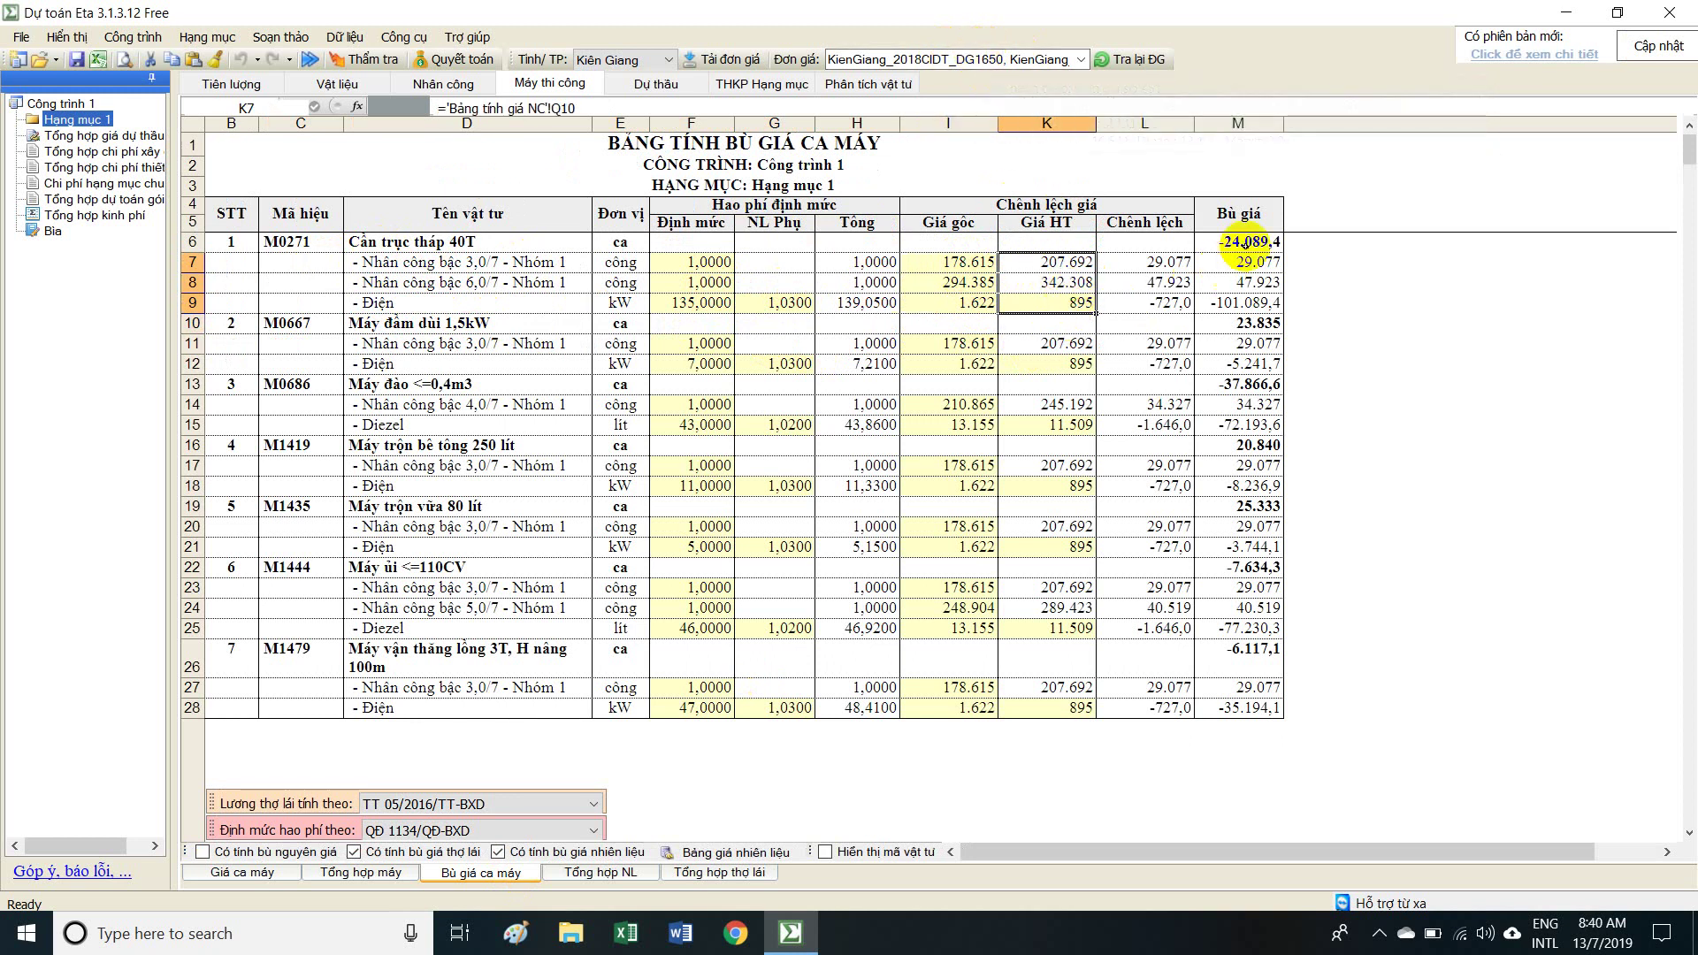
click(1247, 242)
Review the notice, compensation and site prices in the Giá ca máy sheet, and return the pricing method to Nhập tay.
click(257, 872)
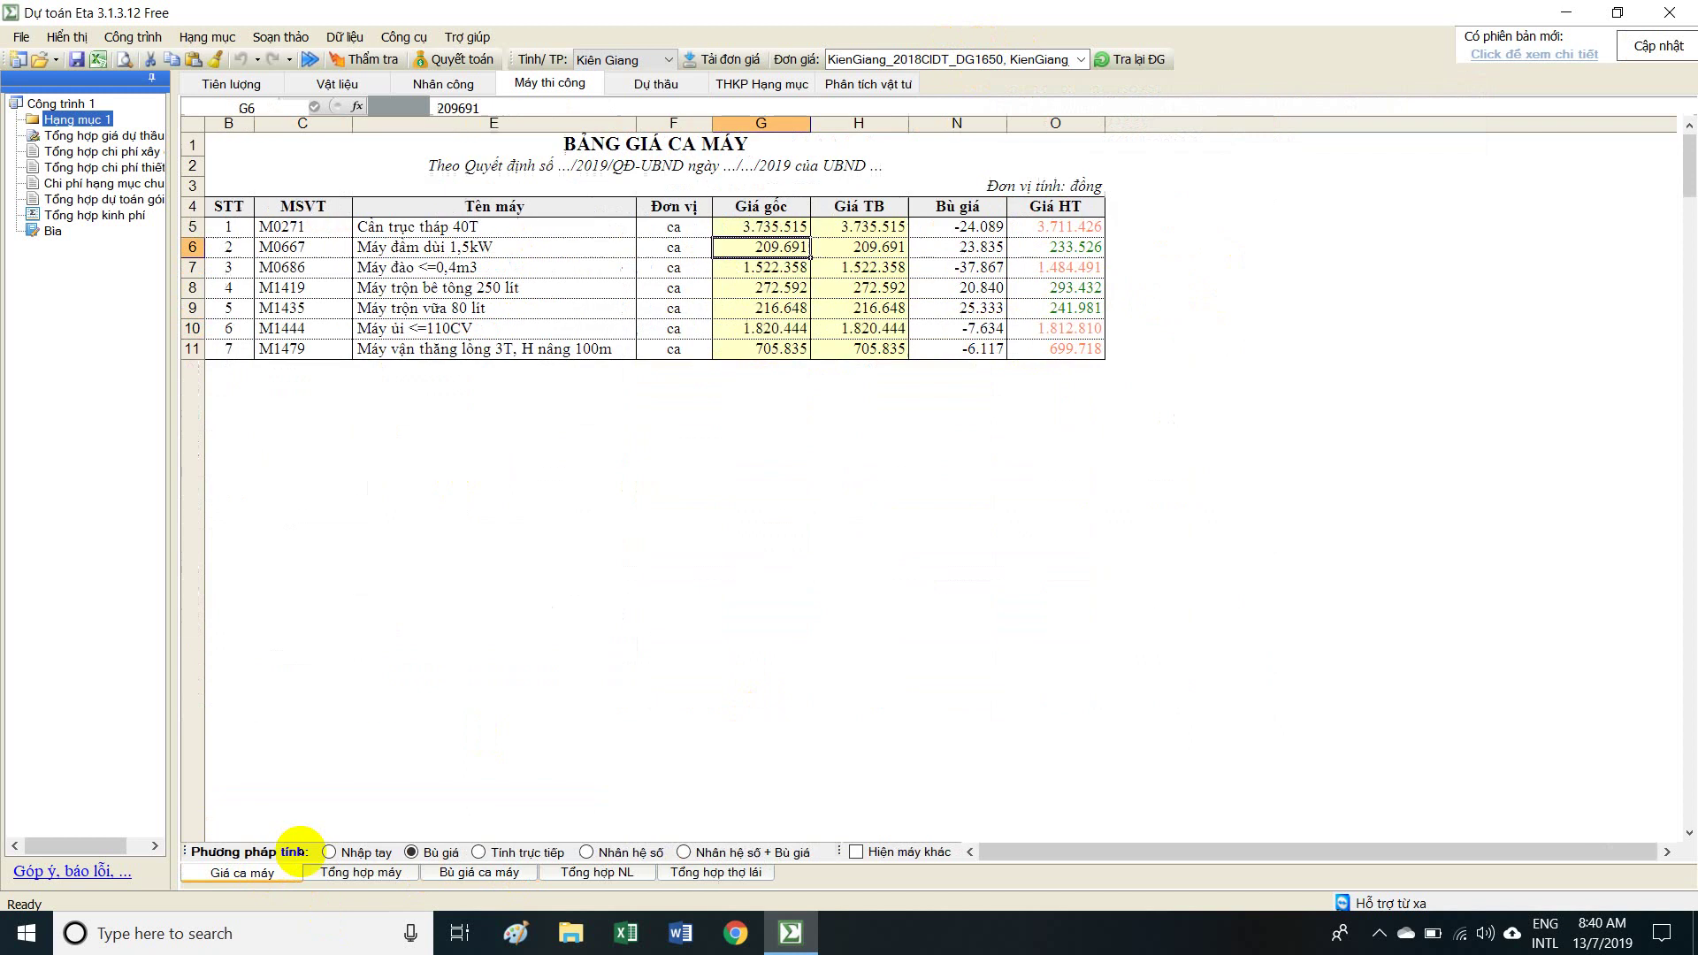
drag(866, 228, 867, 345)
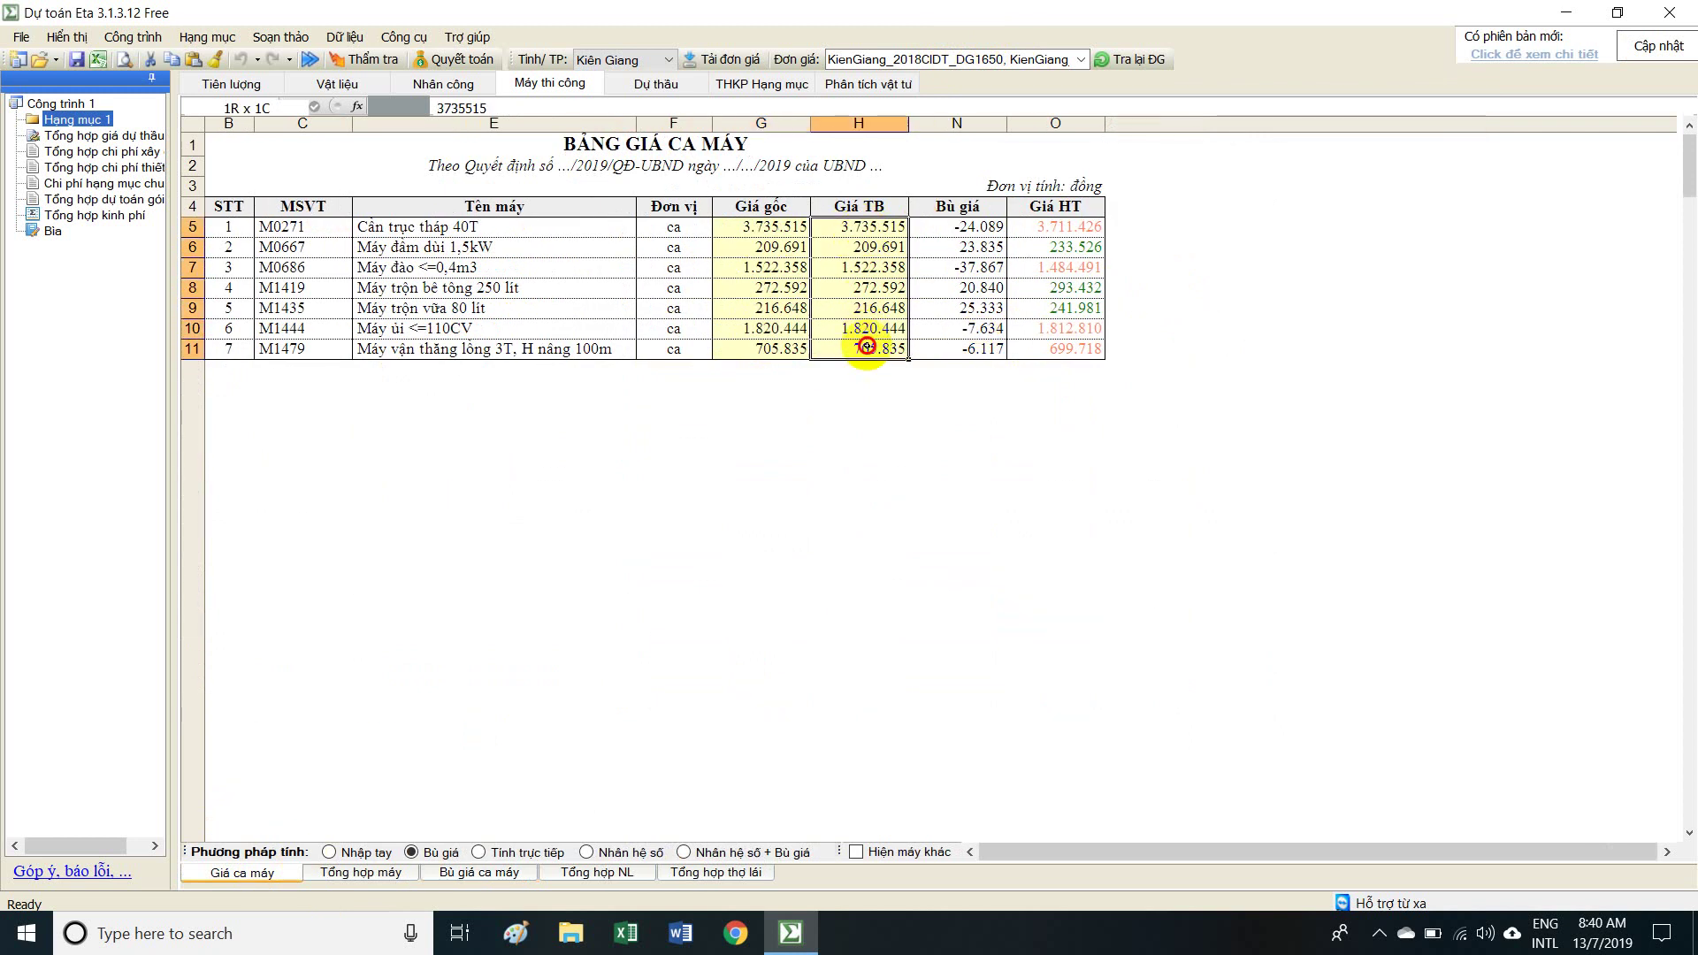
drag(969, 226, 964, 309)
drag(1055, 226, 1056, 309)
click(339, 852)
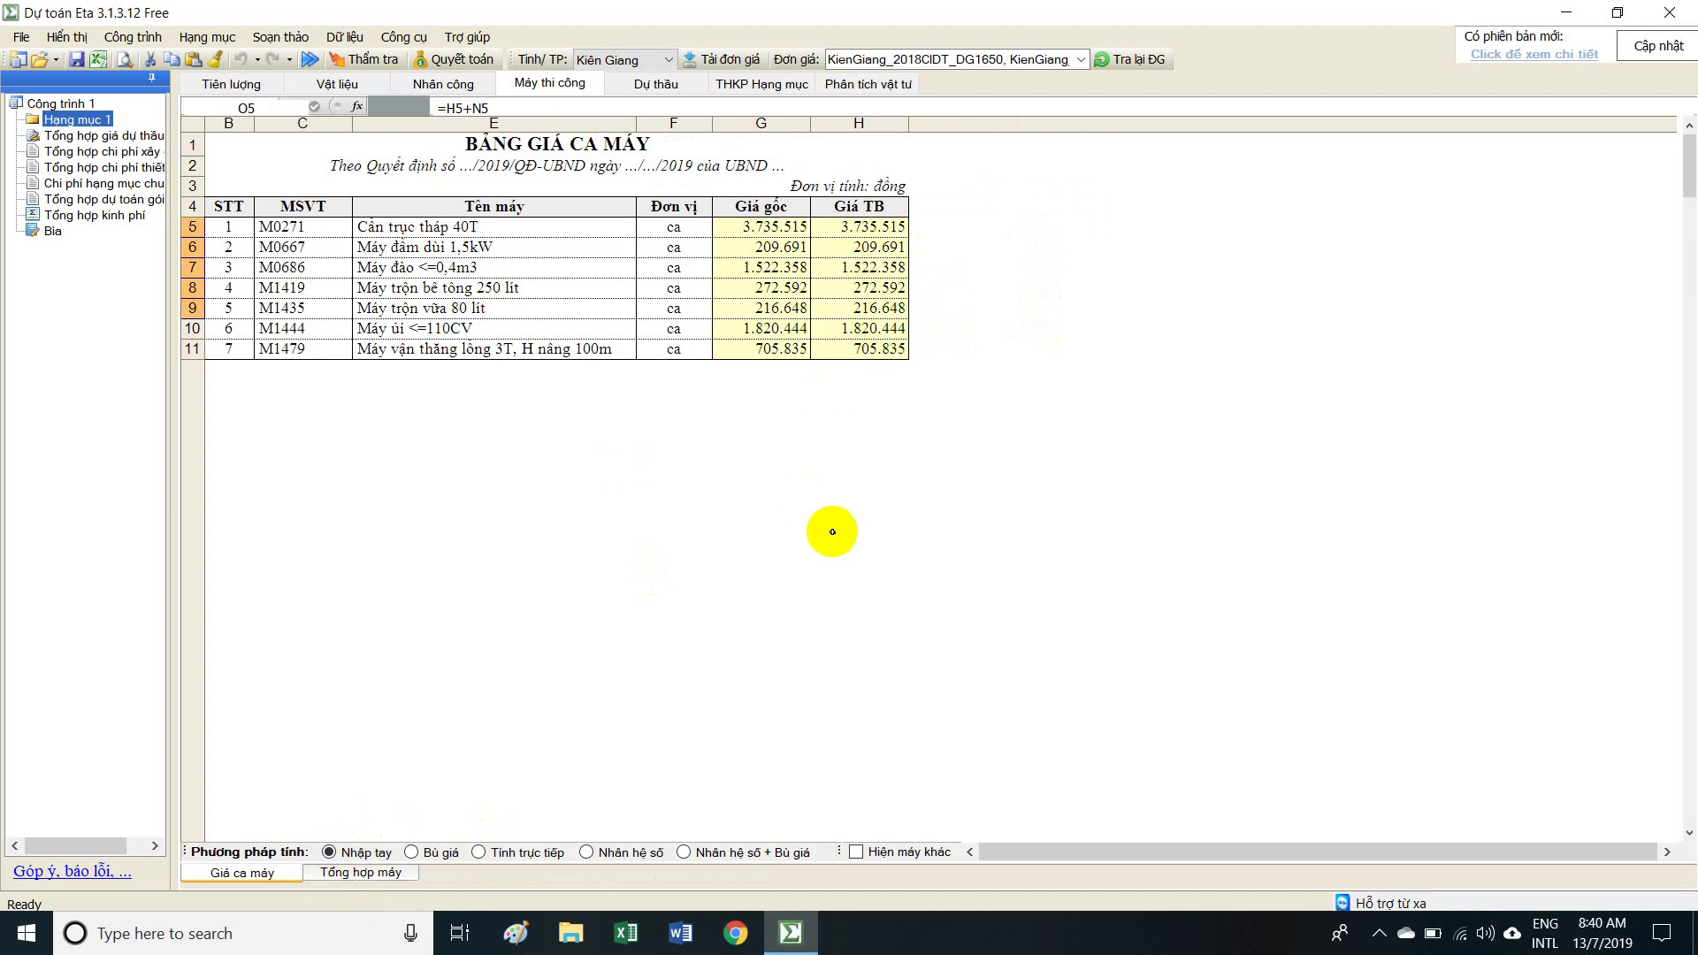
Switch the machine pricing method to Tính trực tiếp and examine the Cần trục tháp 40T usage, operator and fuel norms in Bảng tính giá CM.
click(478, 853)
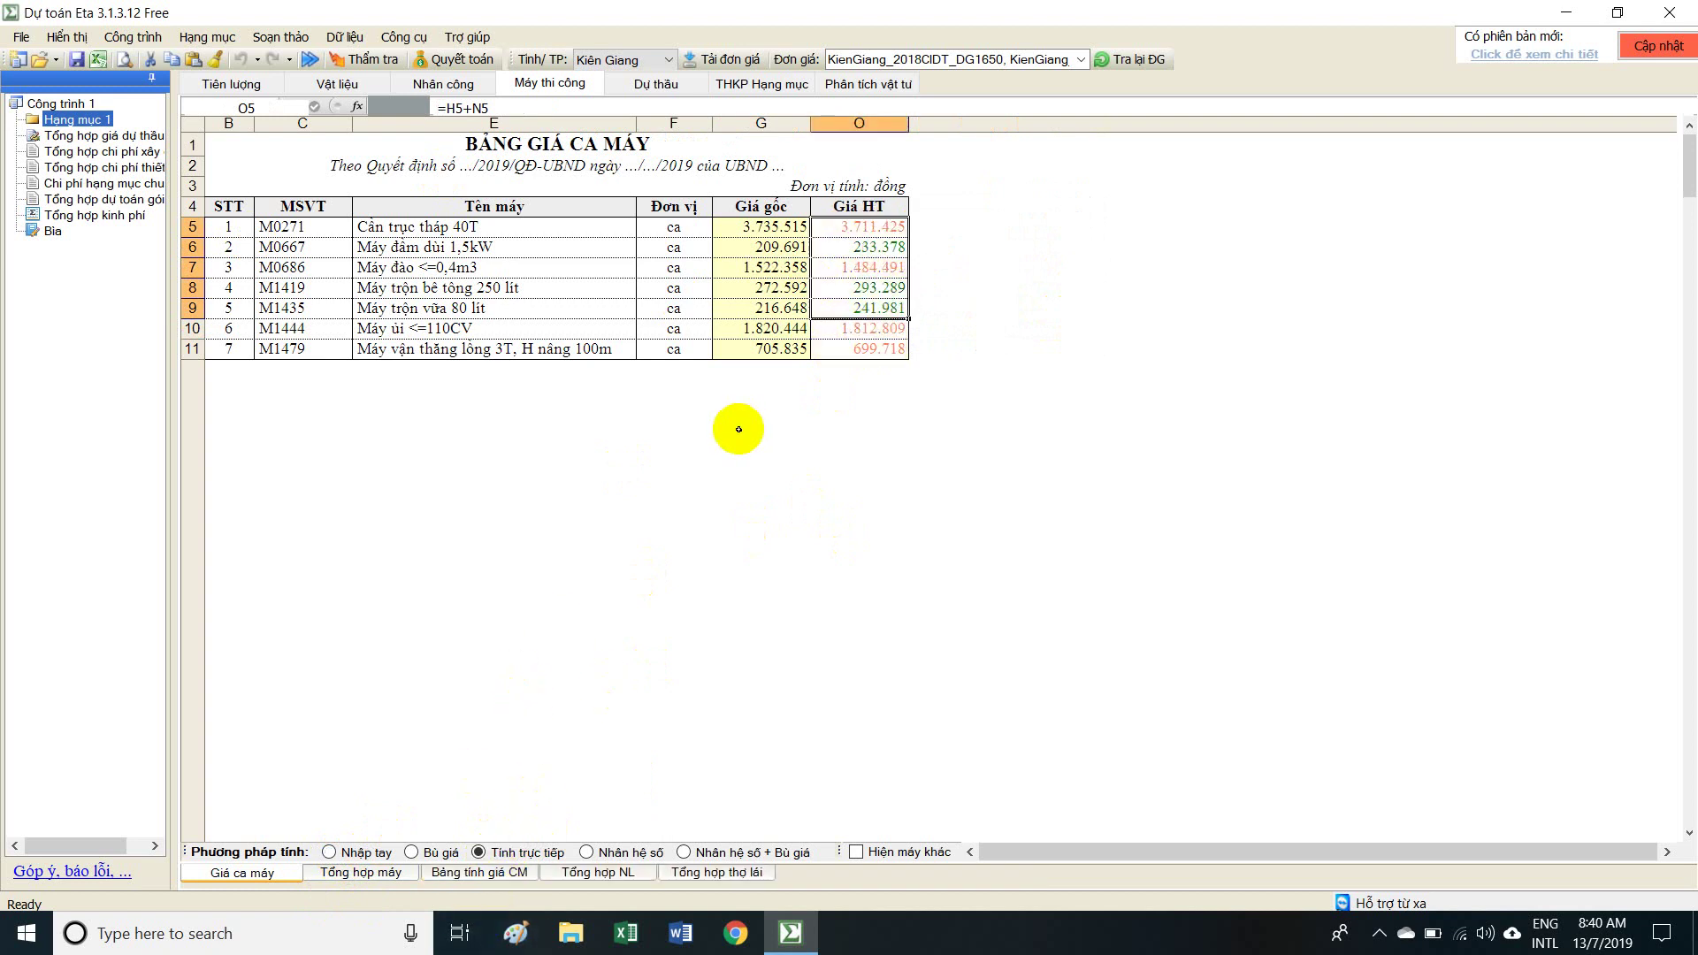
click(498, 873)
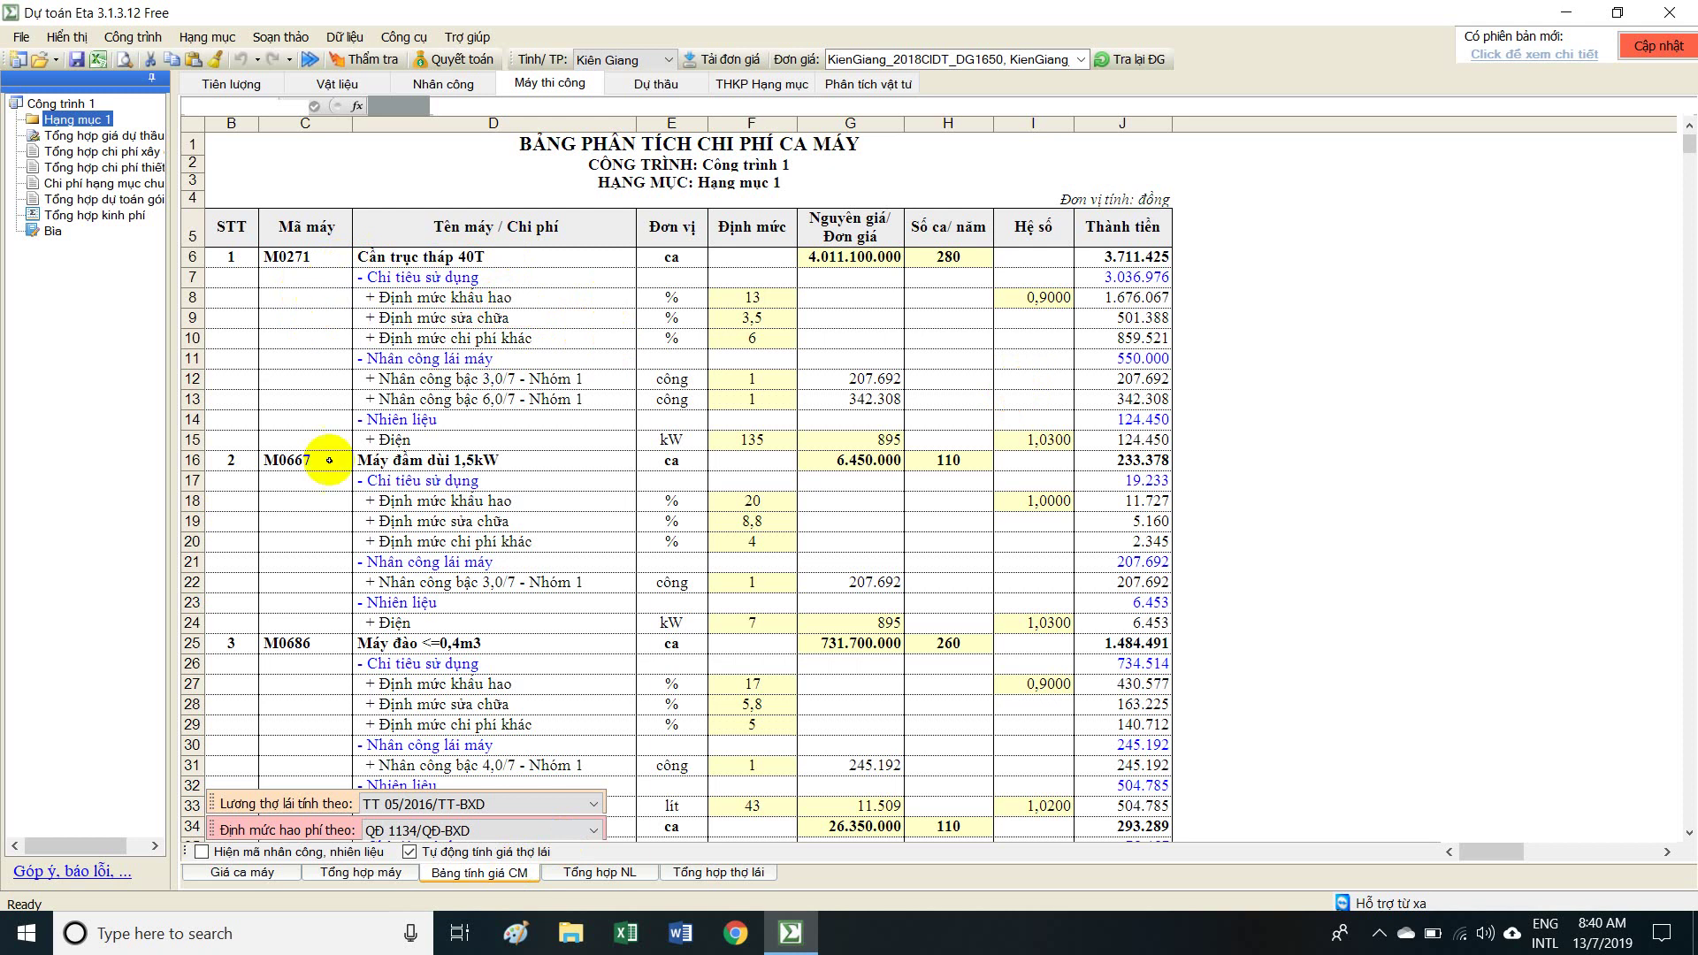
drag(308, 256, 1117, 258)
click(499, 299)
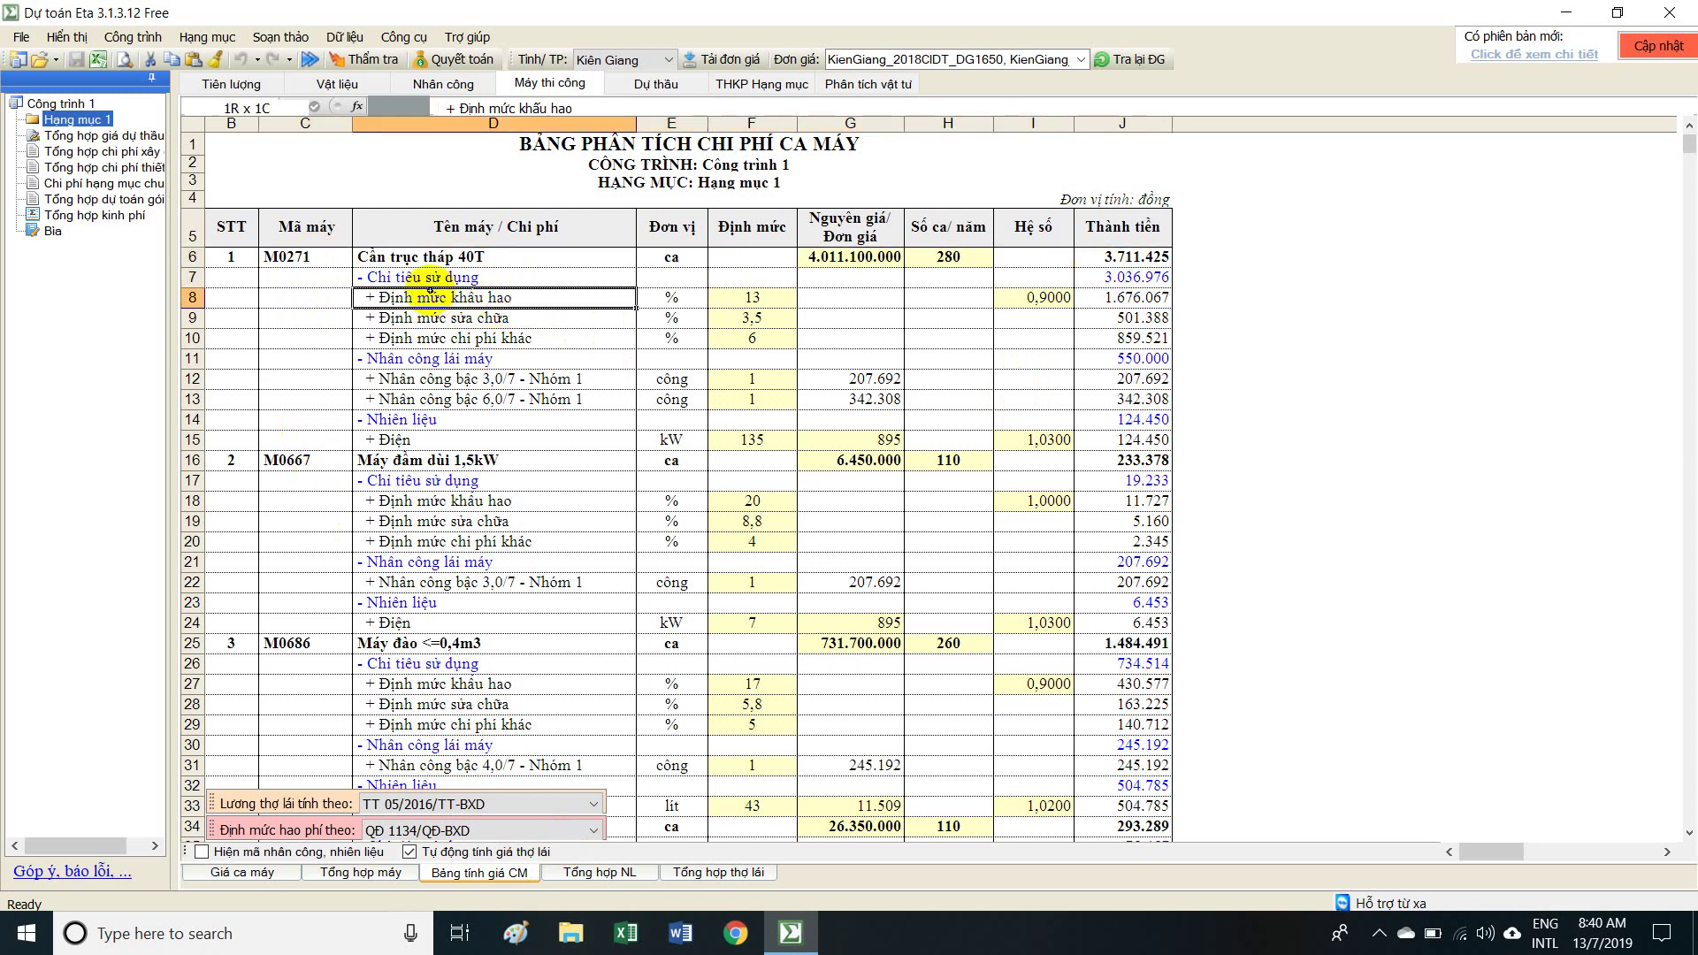
drag(389, 298, 791, 330)
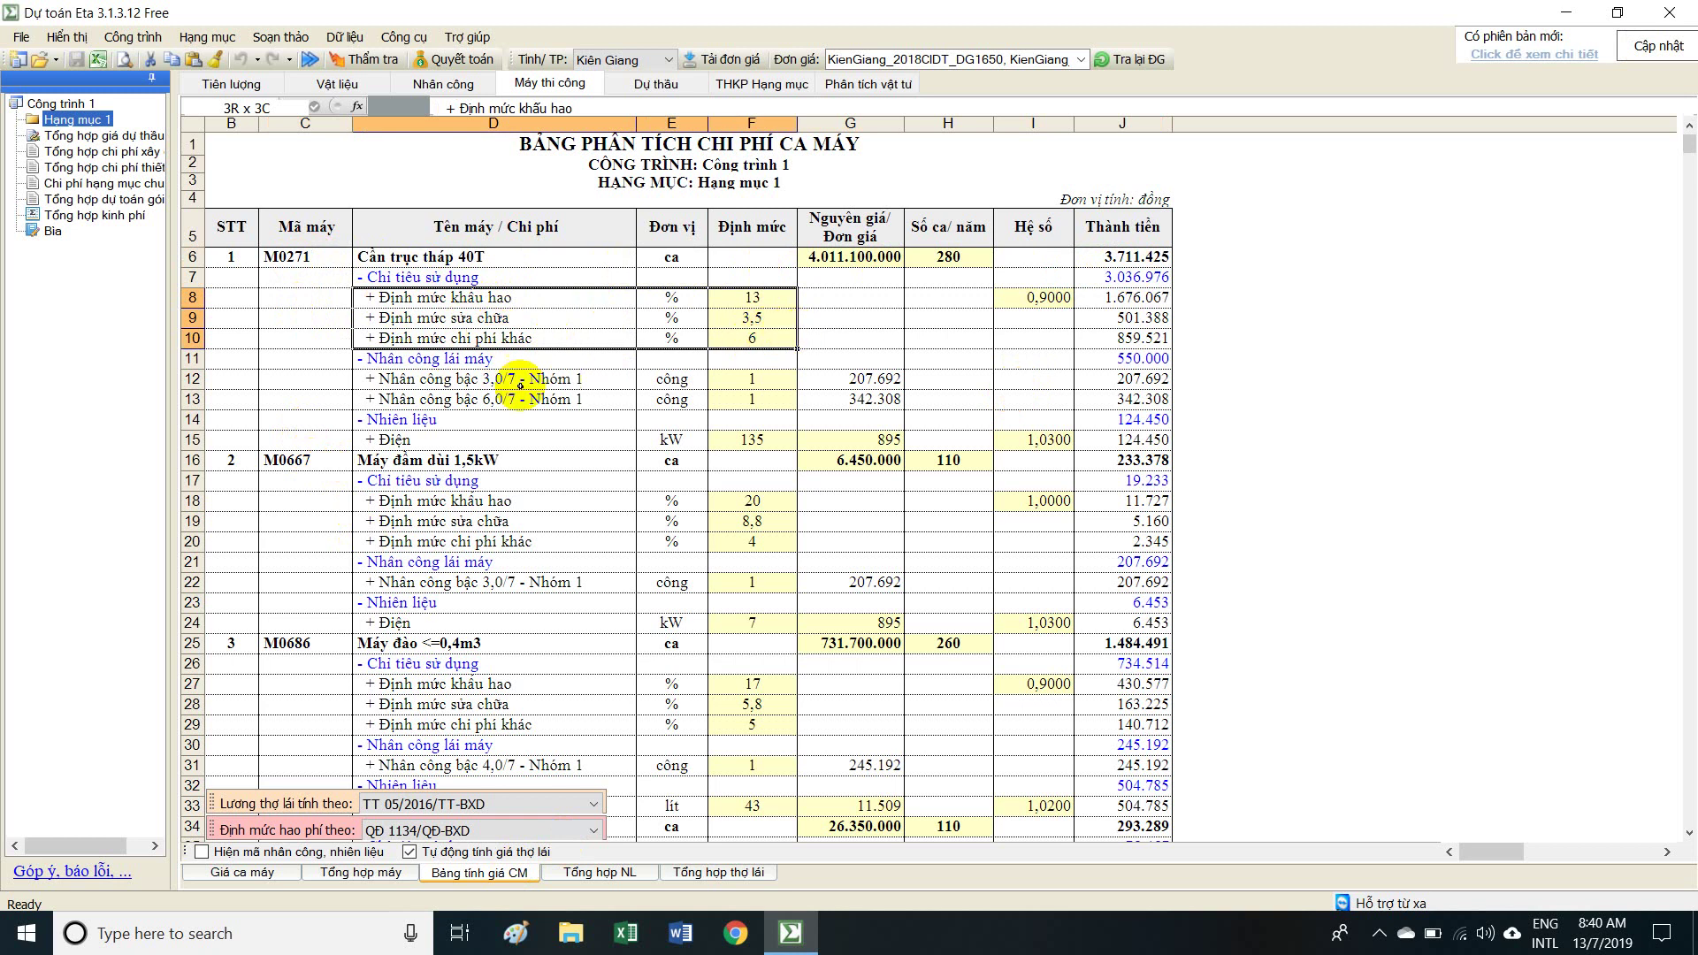
drag(437, 380, 780, 408)
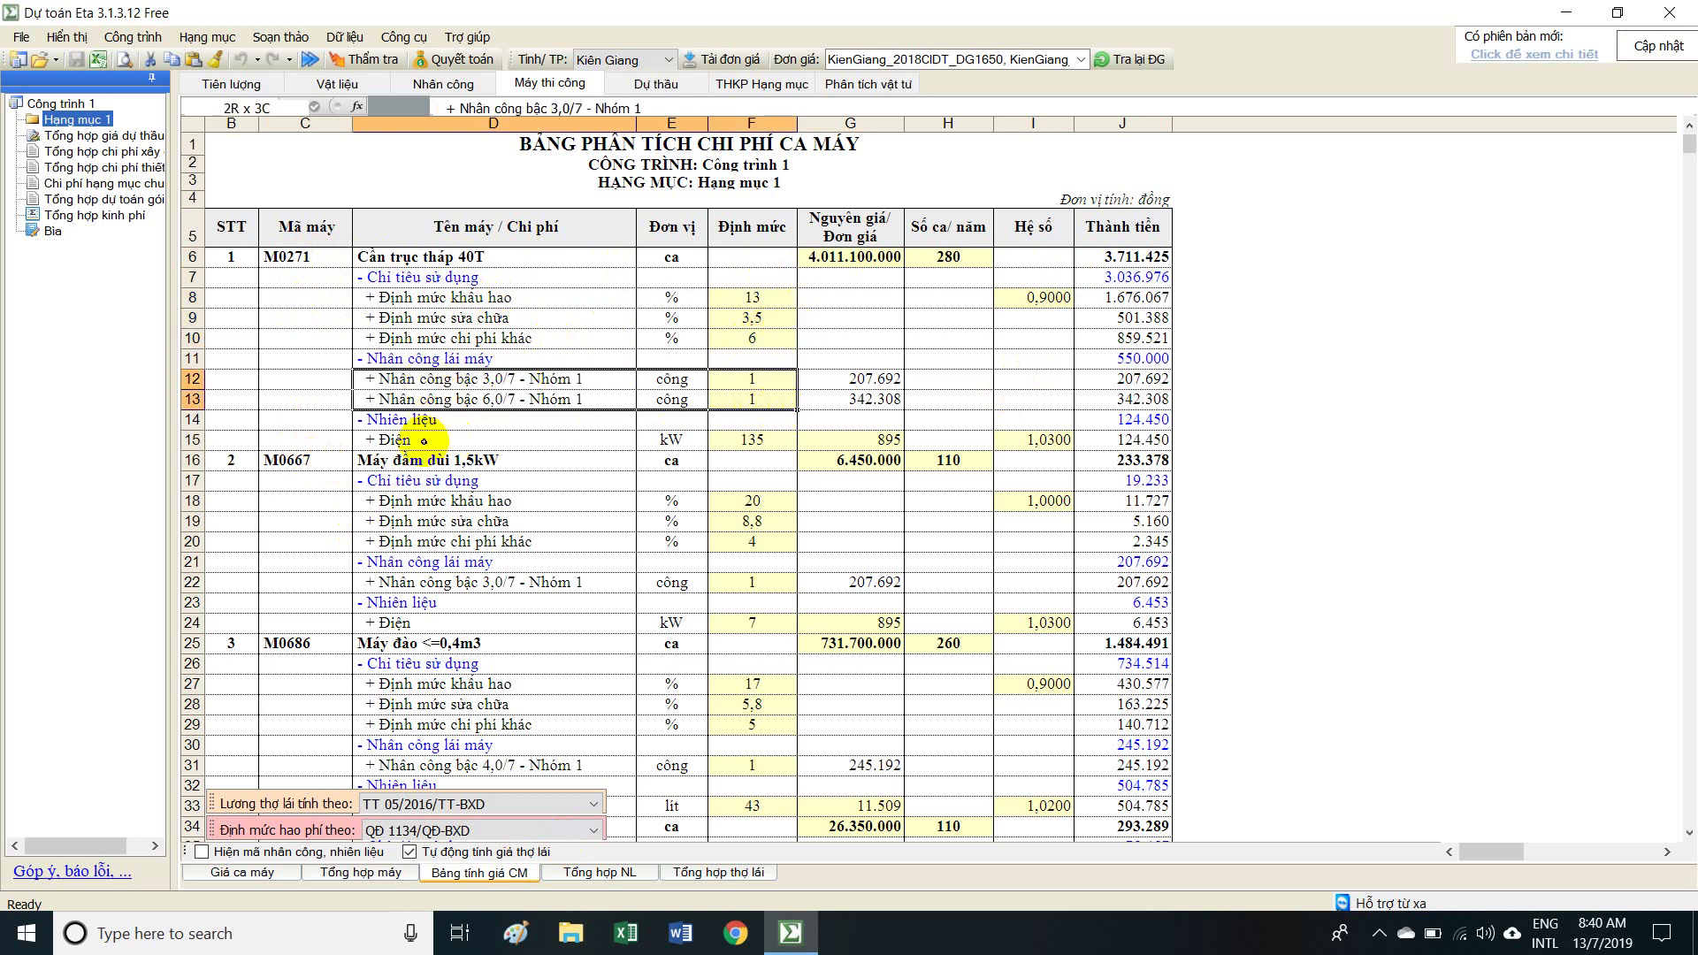
drag(424, 440, 815, 440)
drag(395, 283, 765, 434)
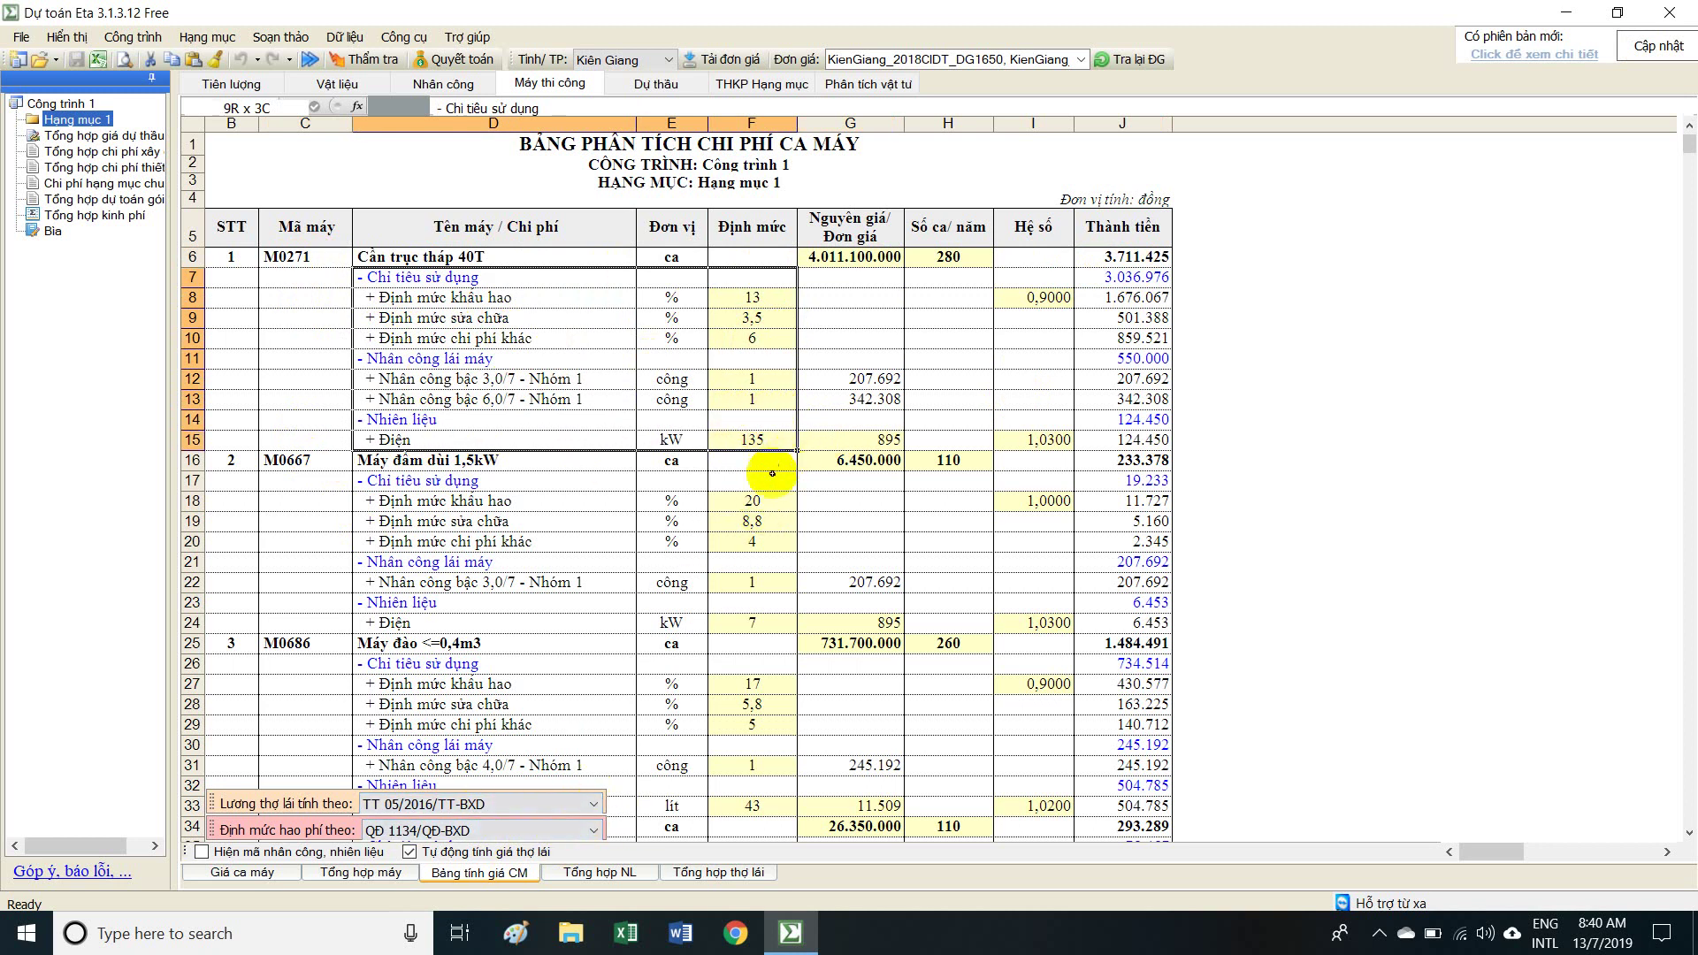
Inspect the unit prices of operator labor and electricity in the Cần trục tháp 40T breakdown.
click(871, 440)
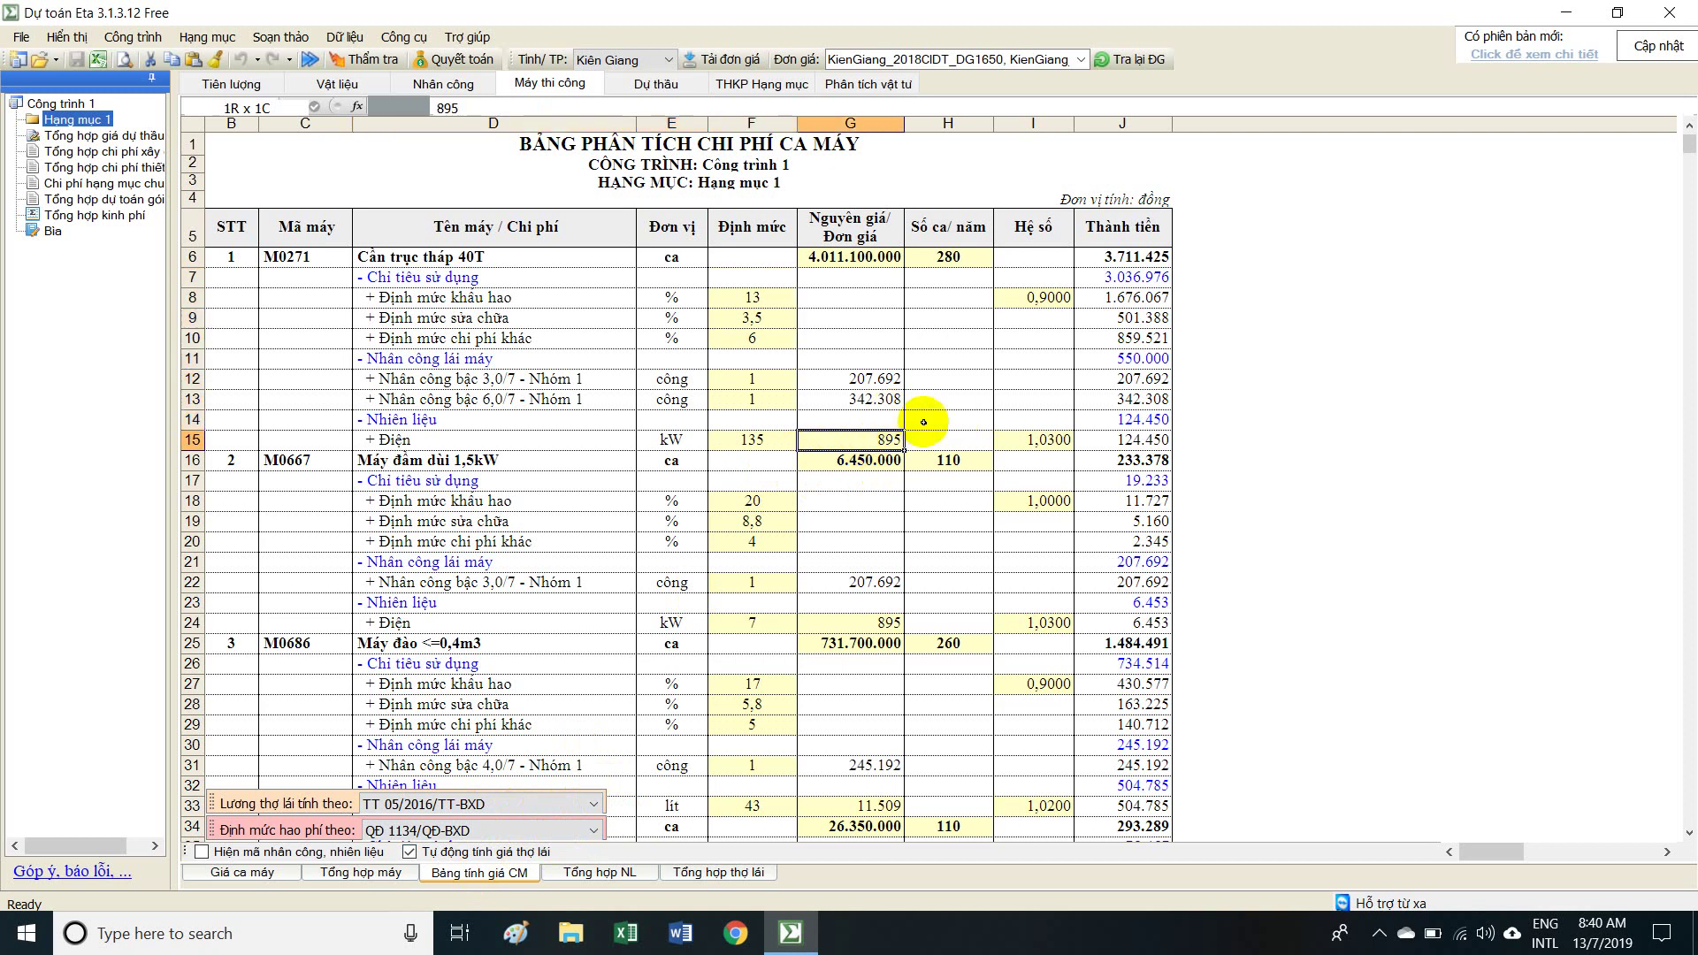
click(875, 376)
click(876, 416)
key(Up)
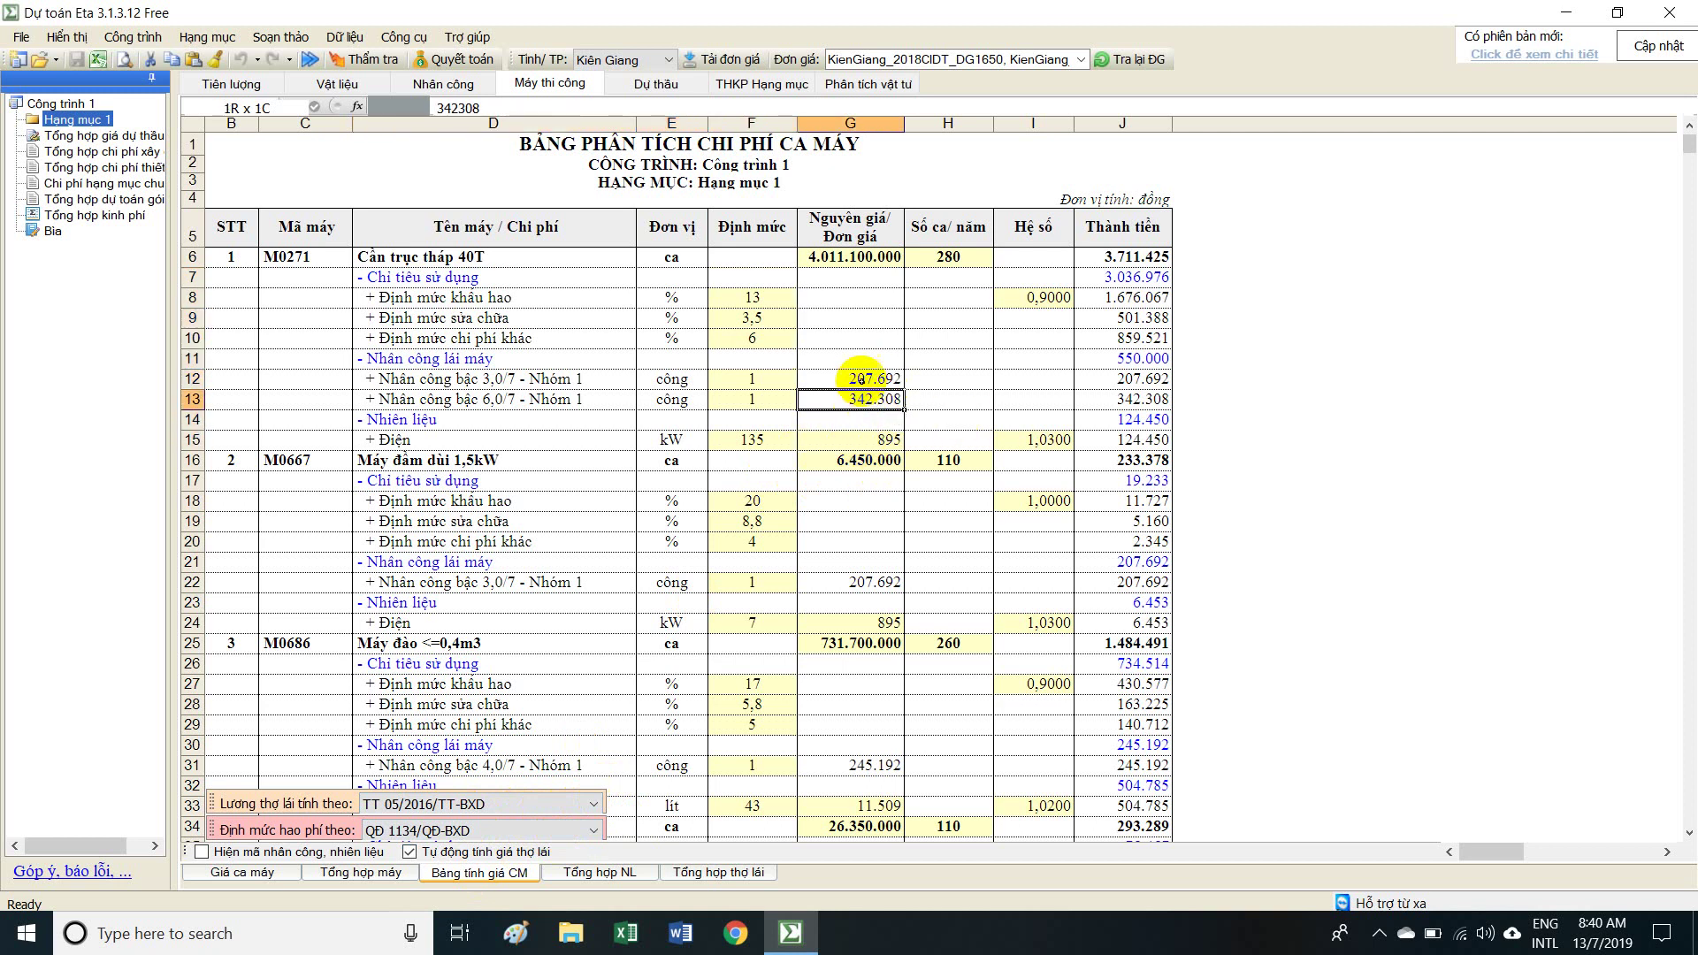
click(870, 378)
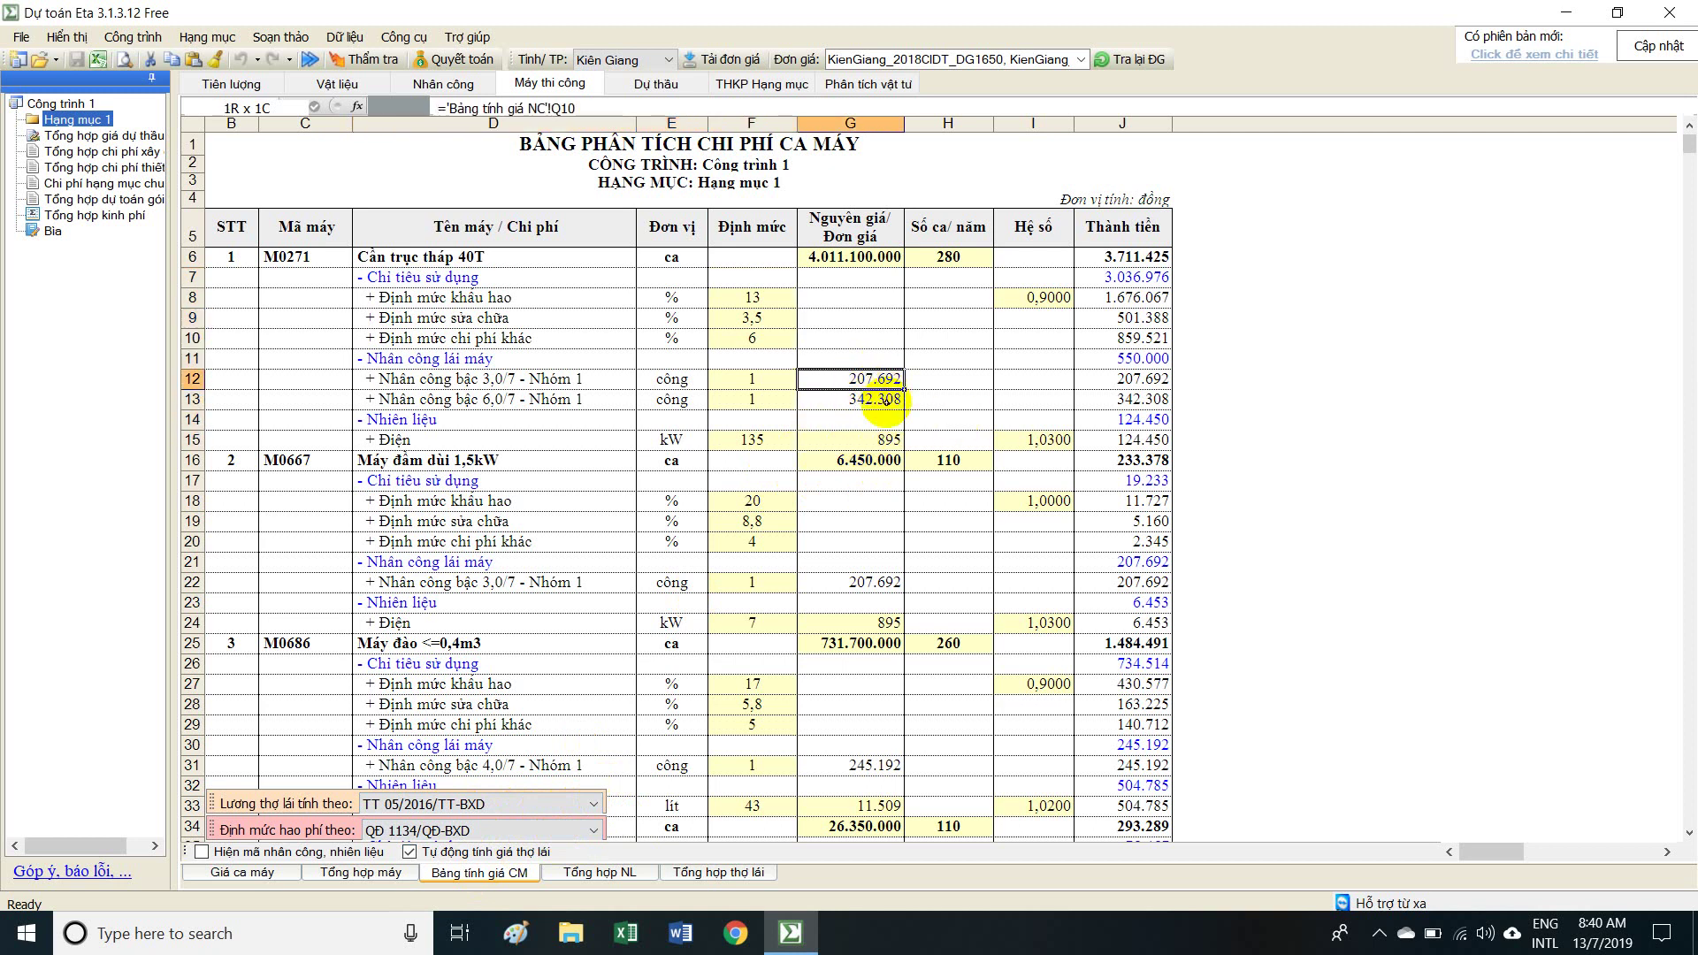
click(871, 439)
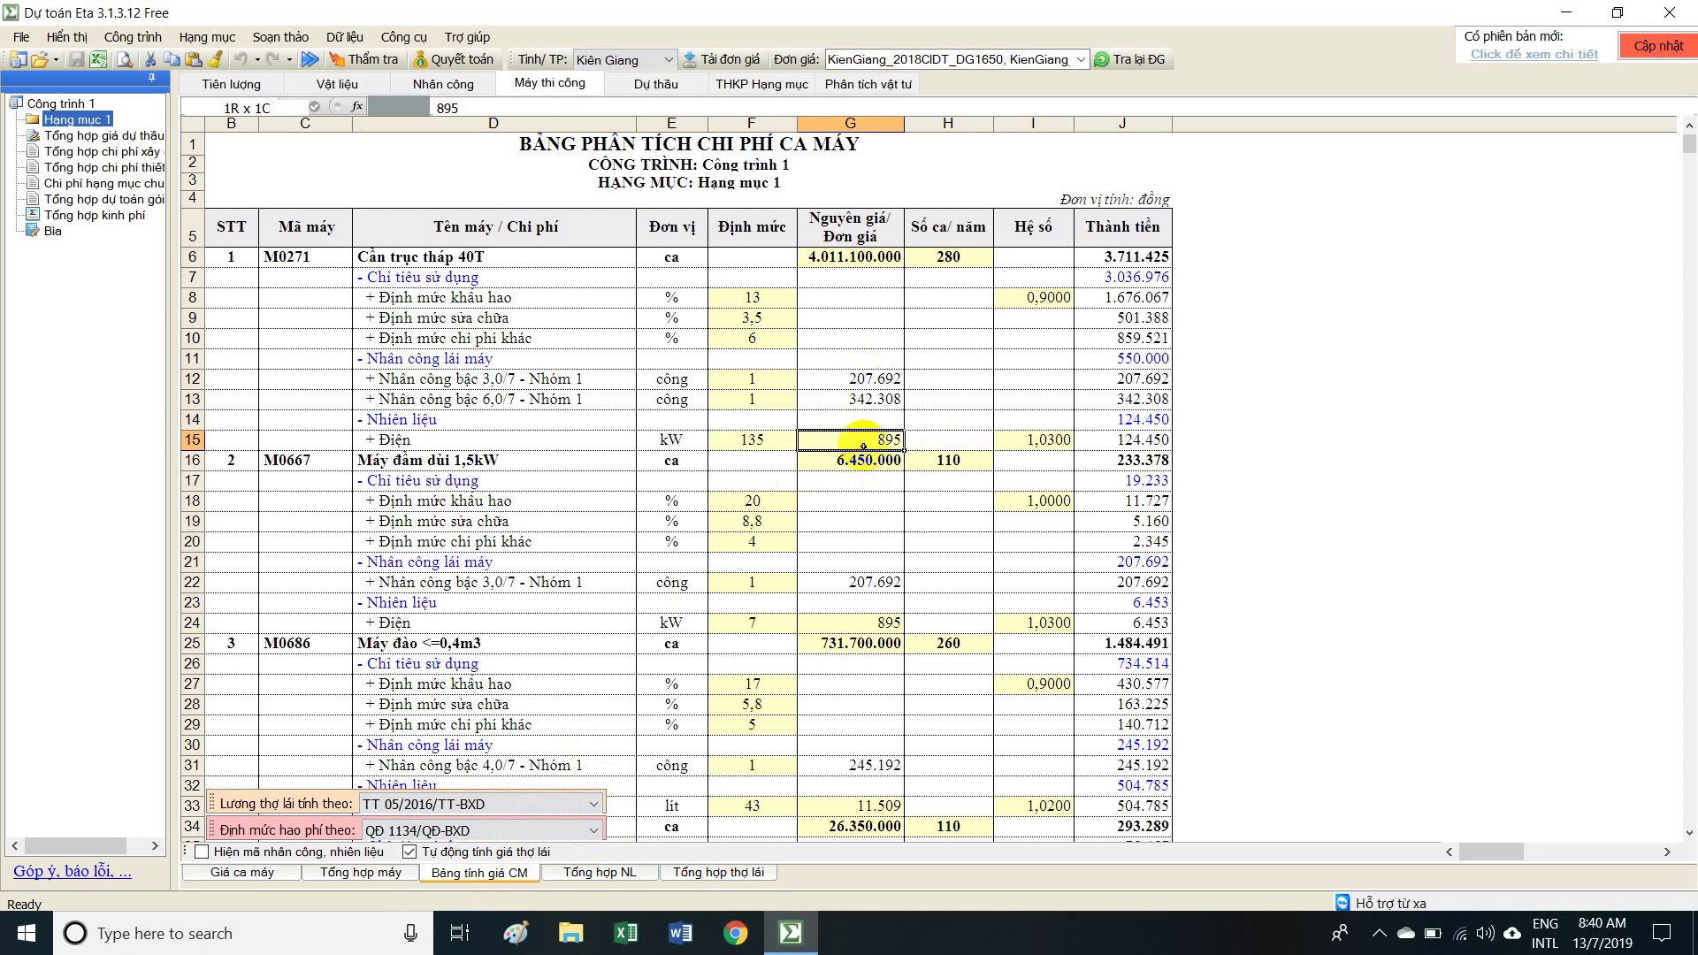
Trace the grade 3,0/7 operator wage to its source, review the Nhân công lái máy daily wages, and return to Máy thi công.
click(835, 379)
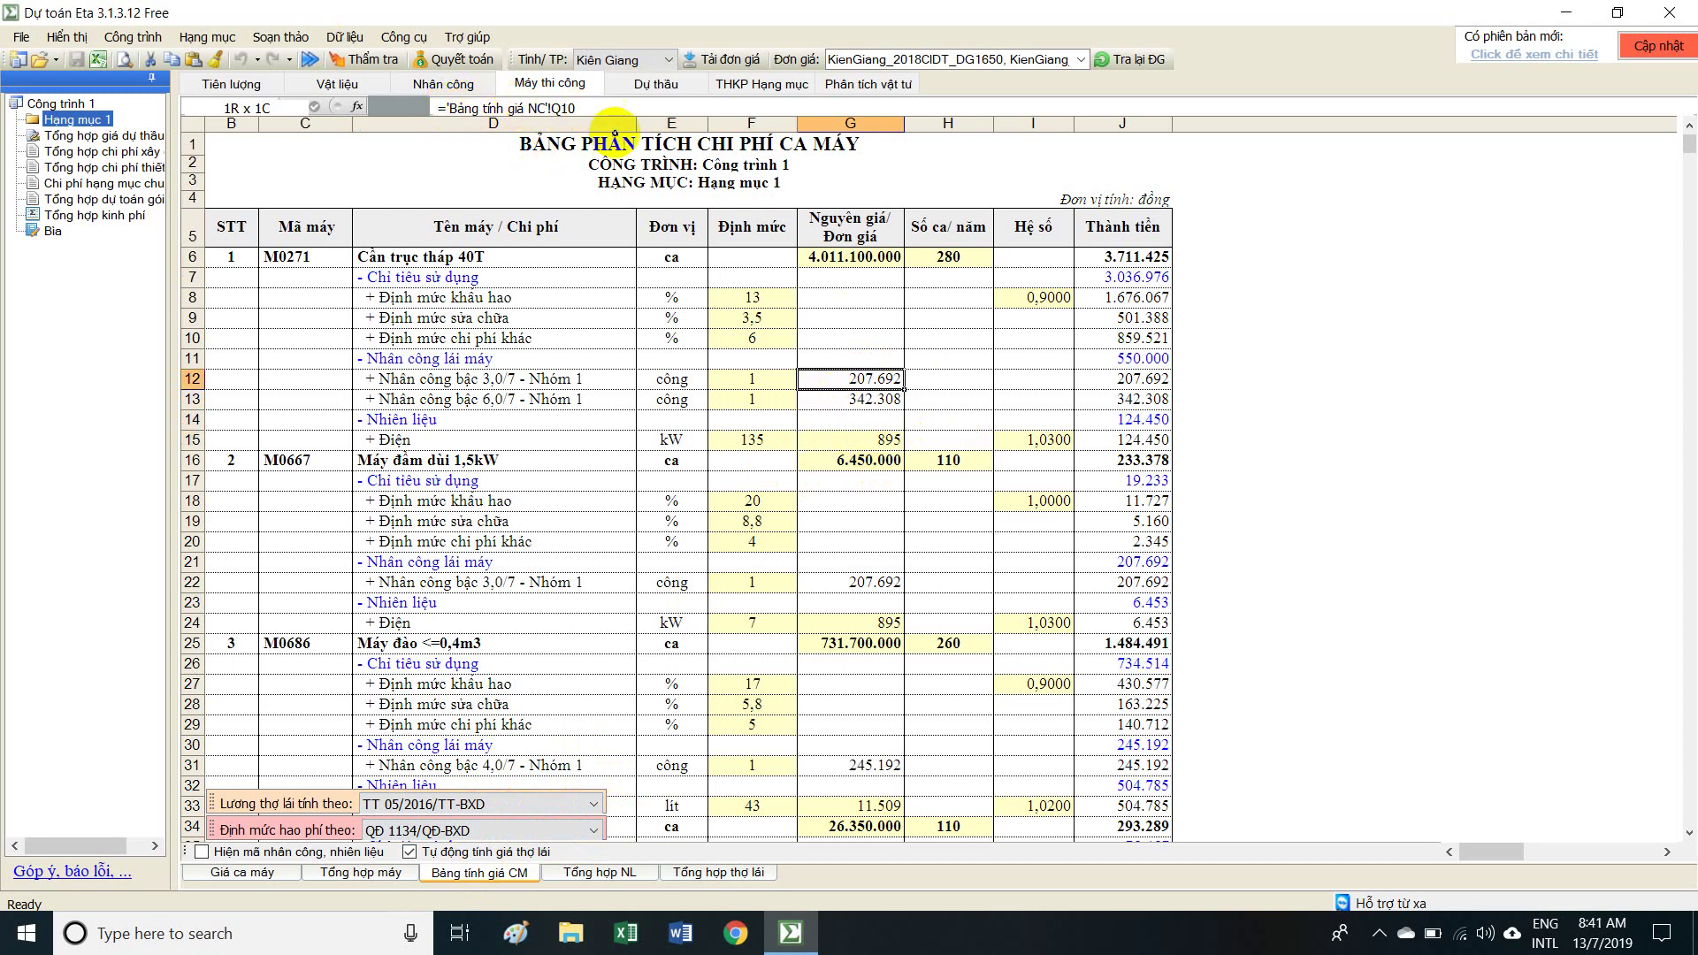
key(ctrl+bracketleft)
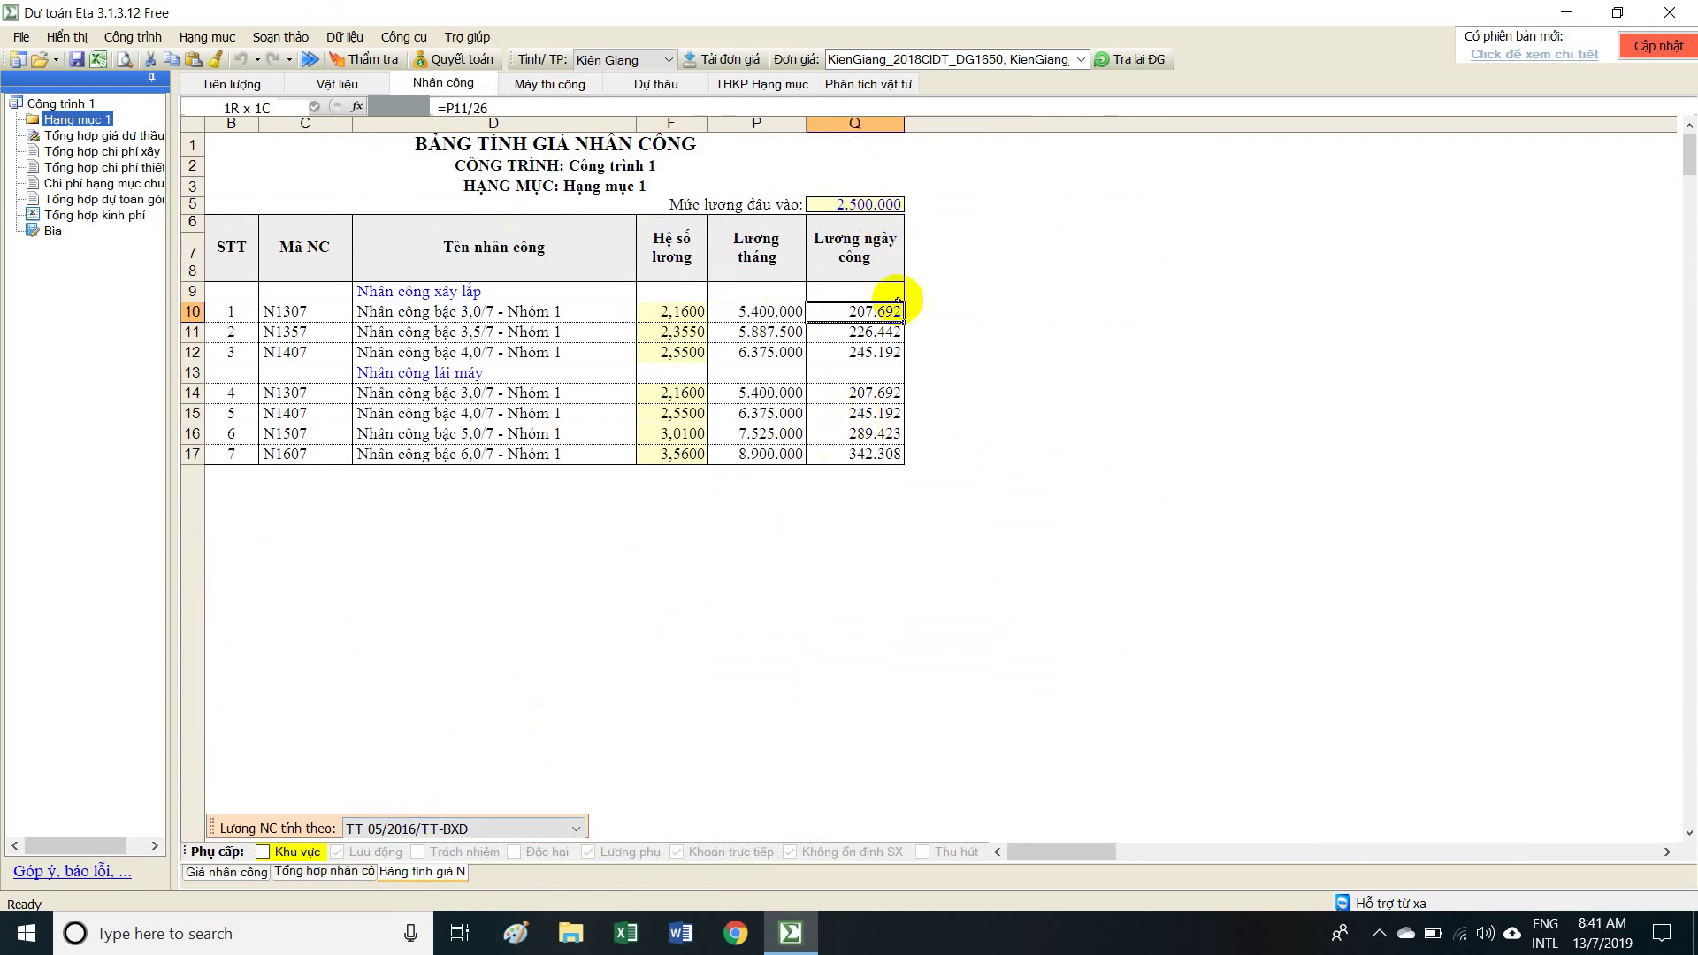
drag(309, 392, 840, 454)
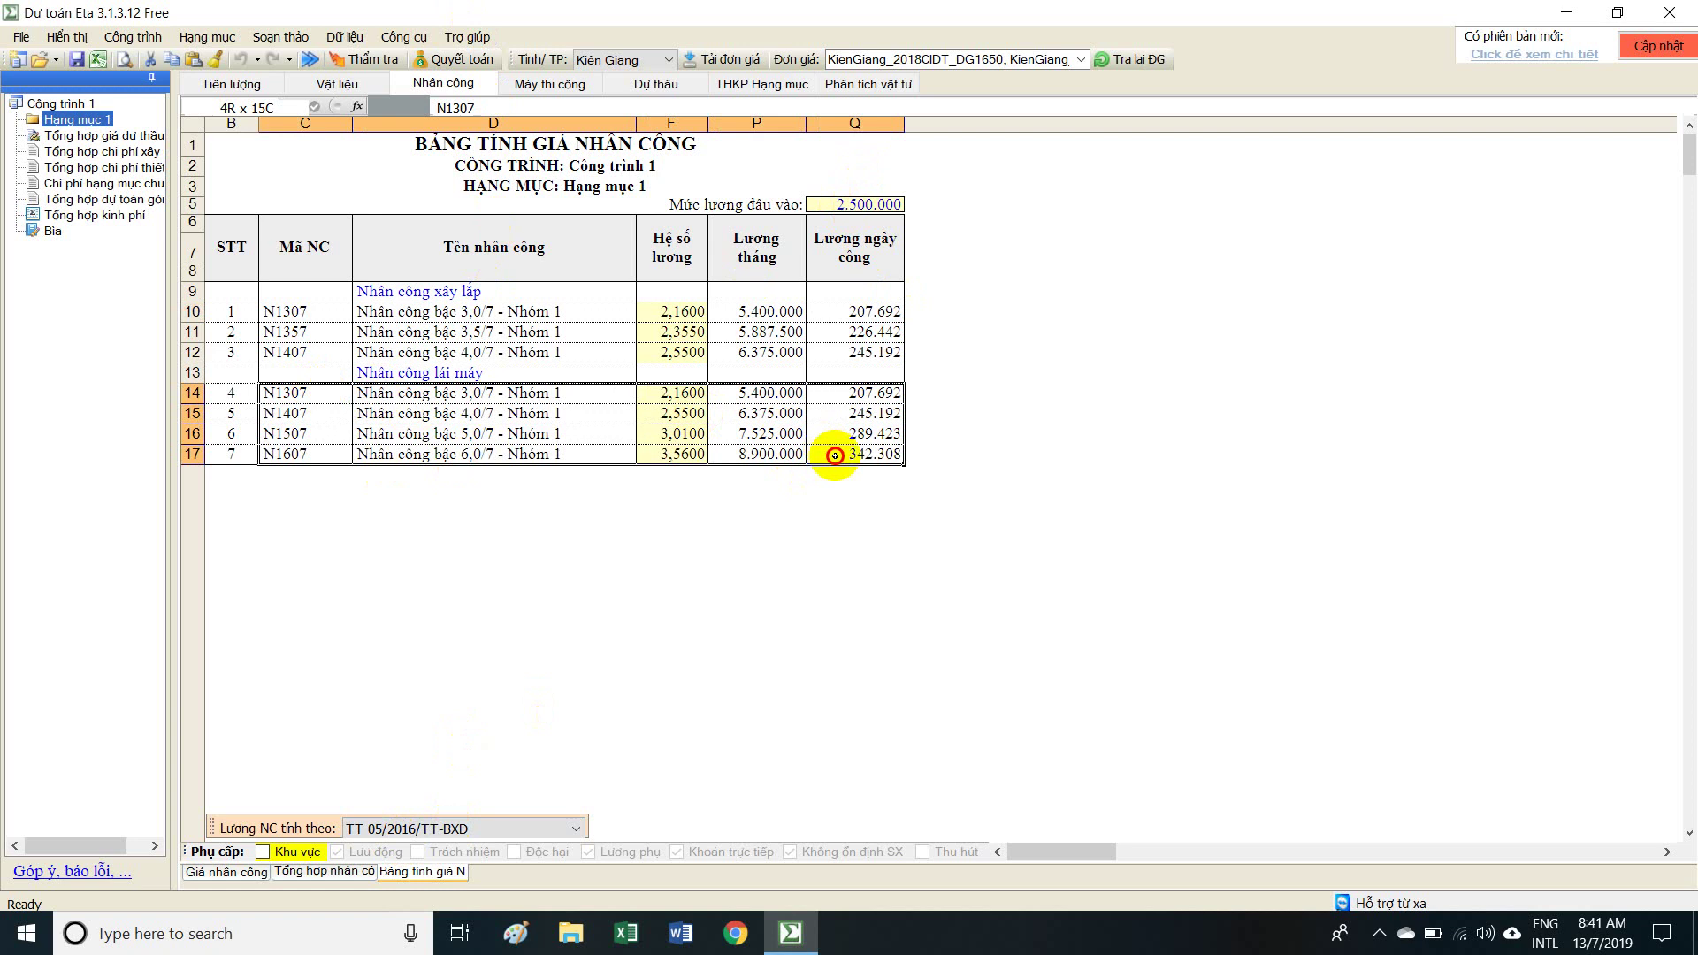
click(848, 433)
click(843, 390)
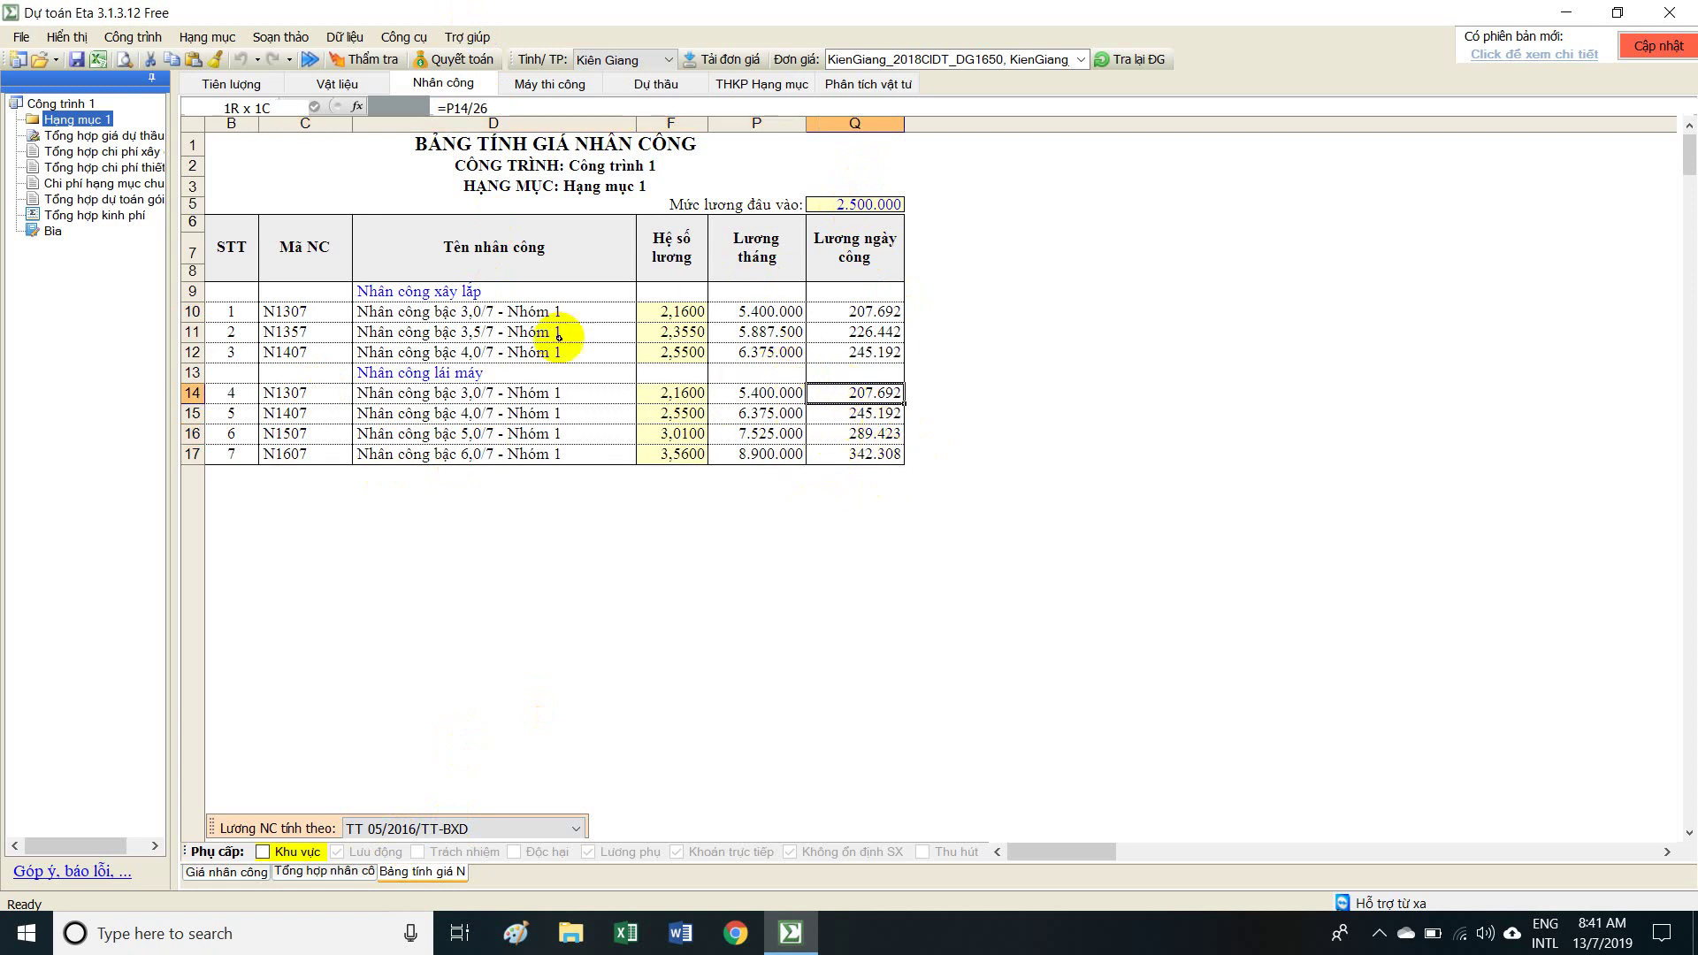
click(549, 82)
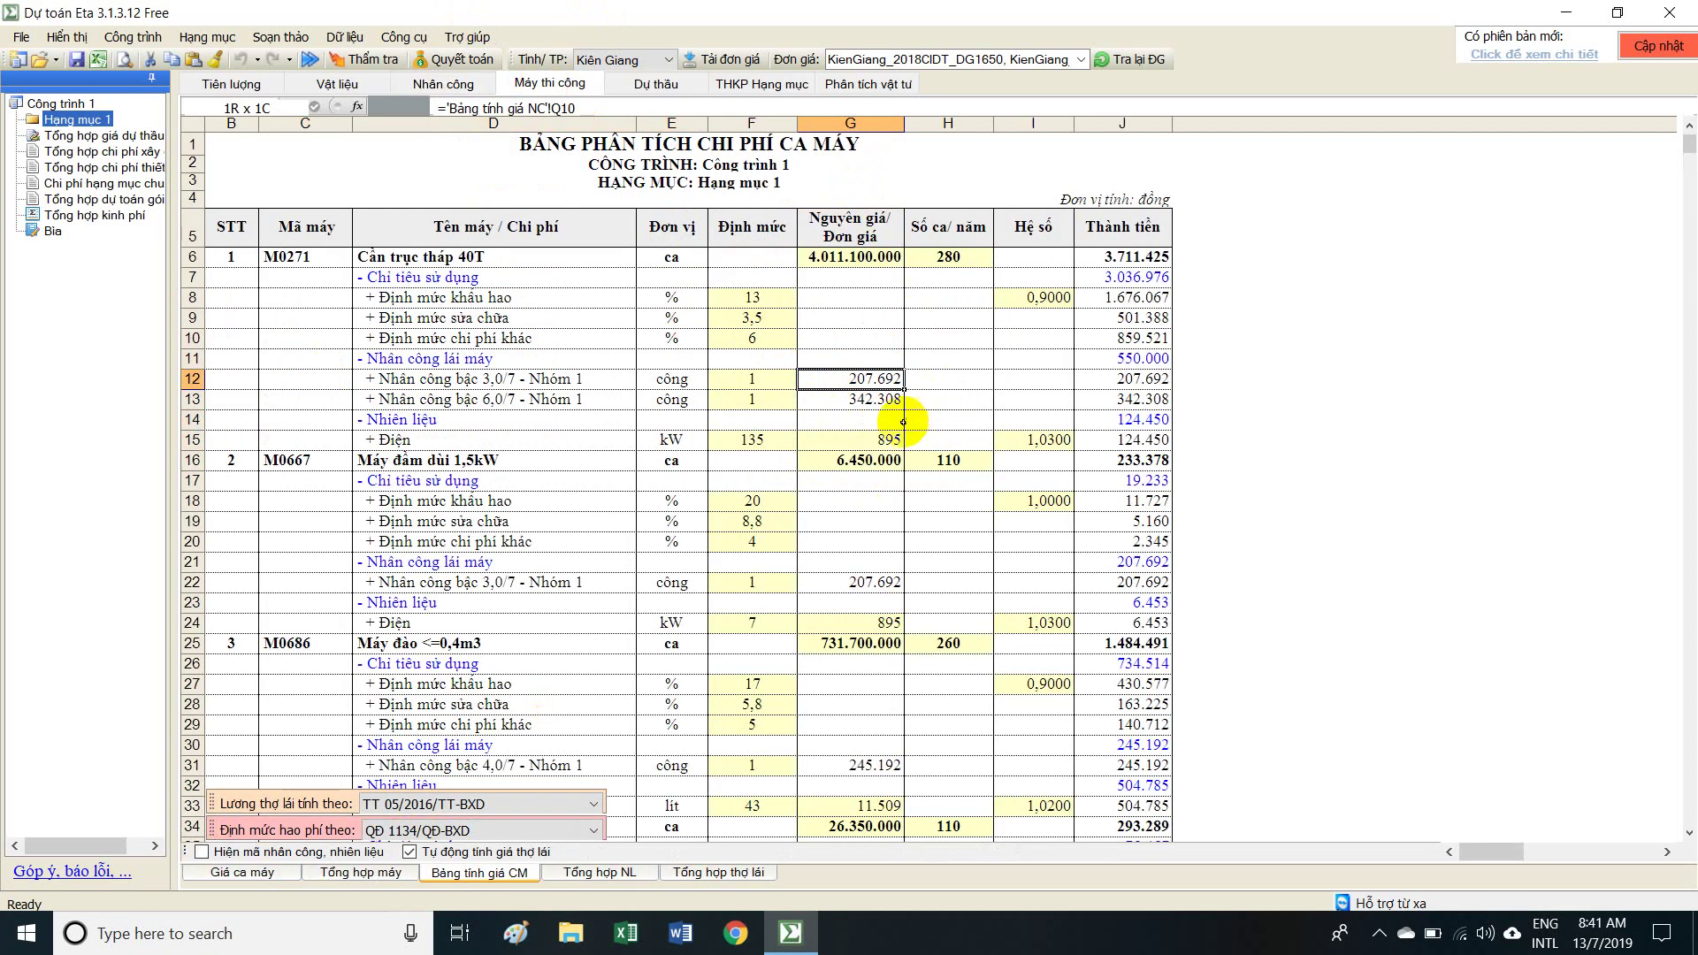
Inspect the electricity prices of the first two machines and the diesel price of Máy đào <=0,4m3.
click(818, 441)
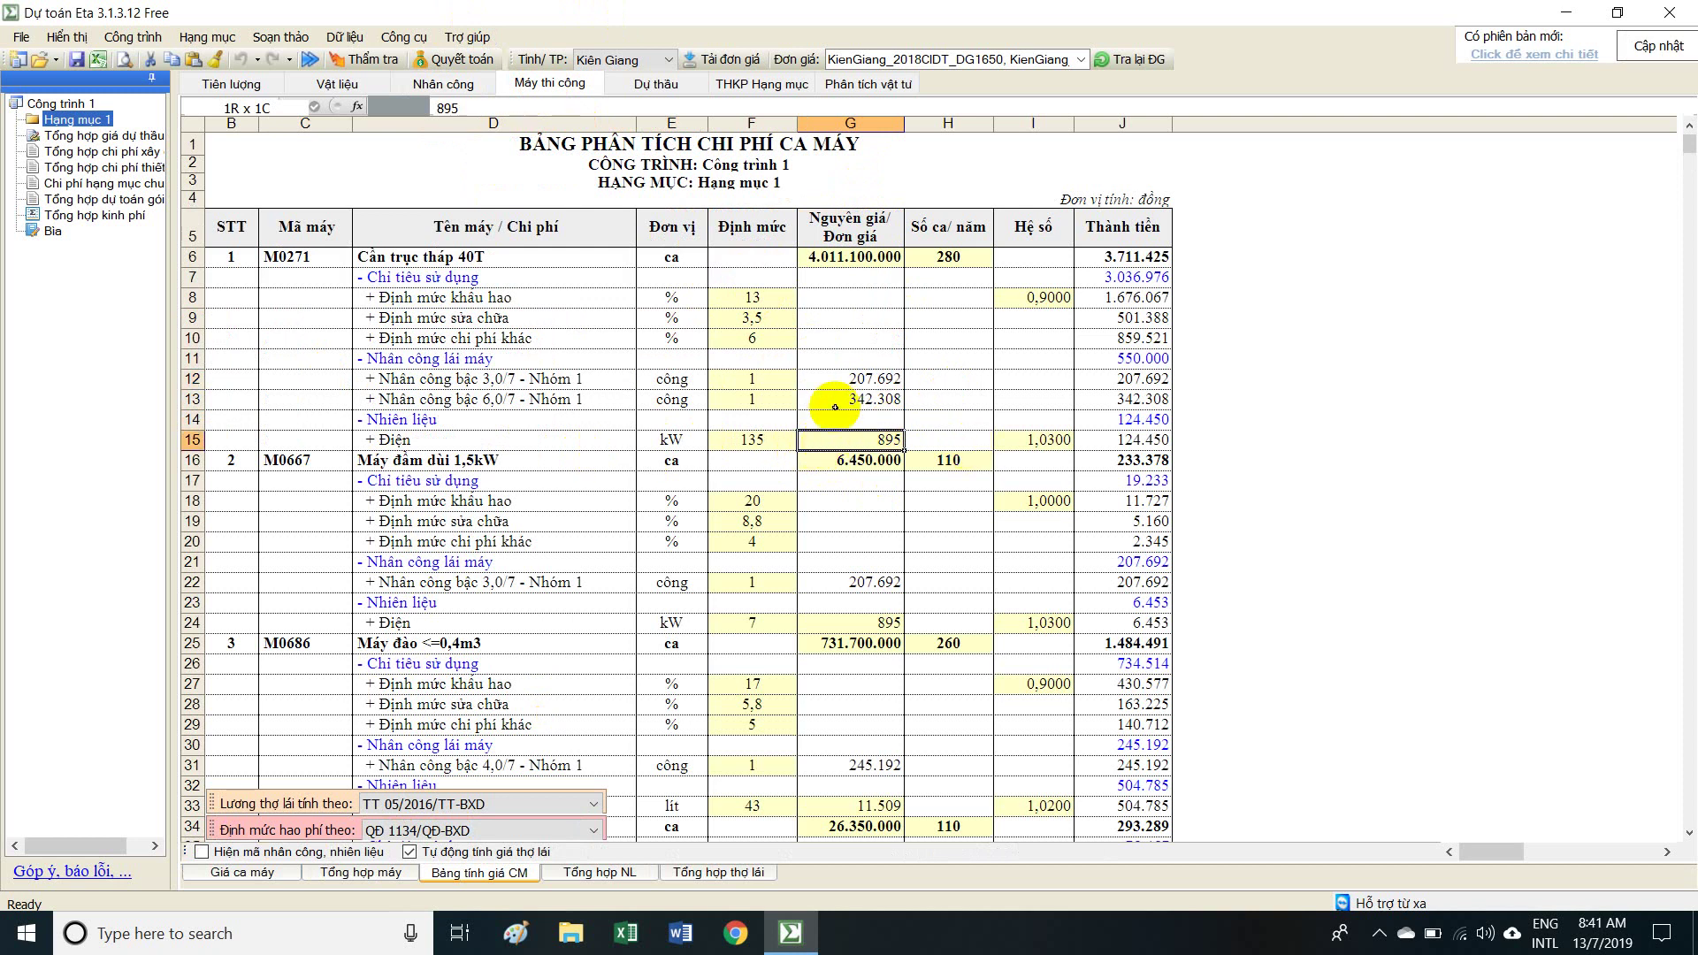
click(854, 621)
scroll(920, 544, down, 4)
click(866, 552)
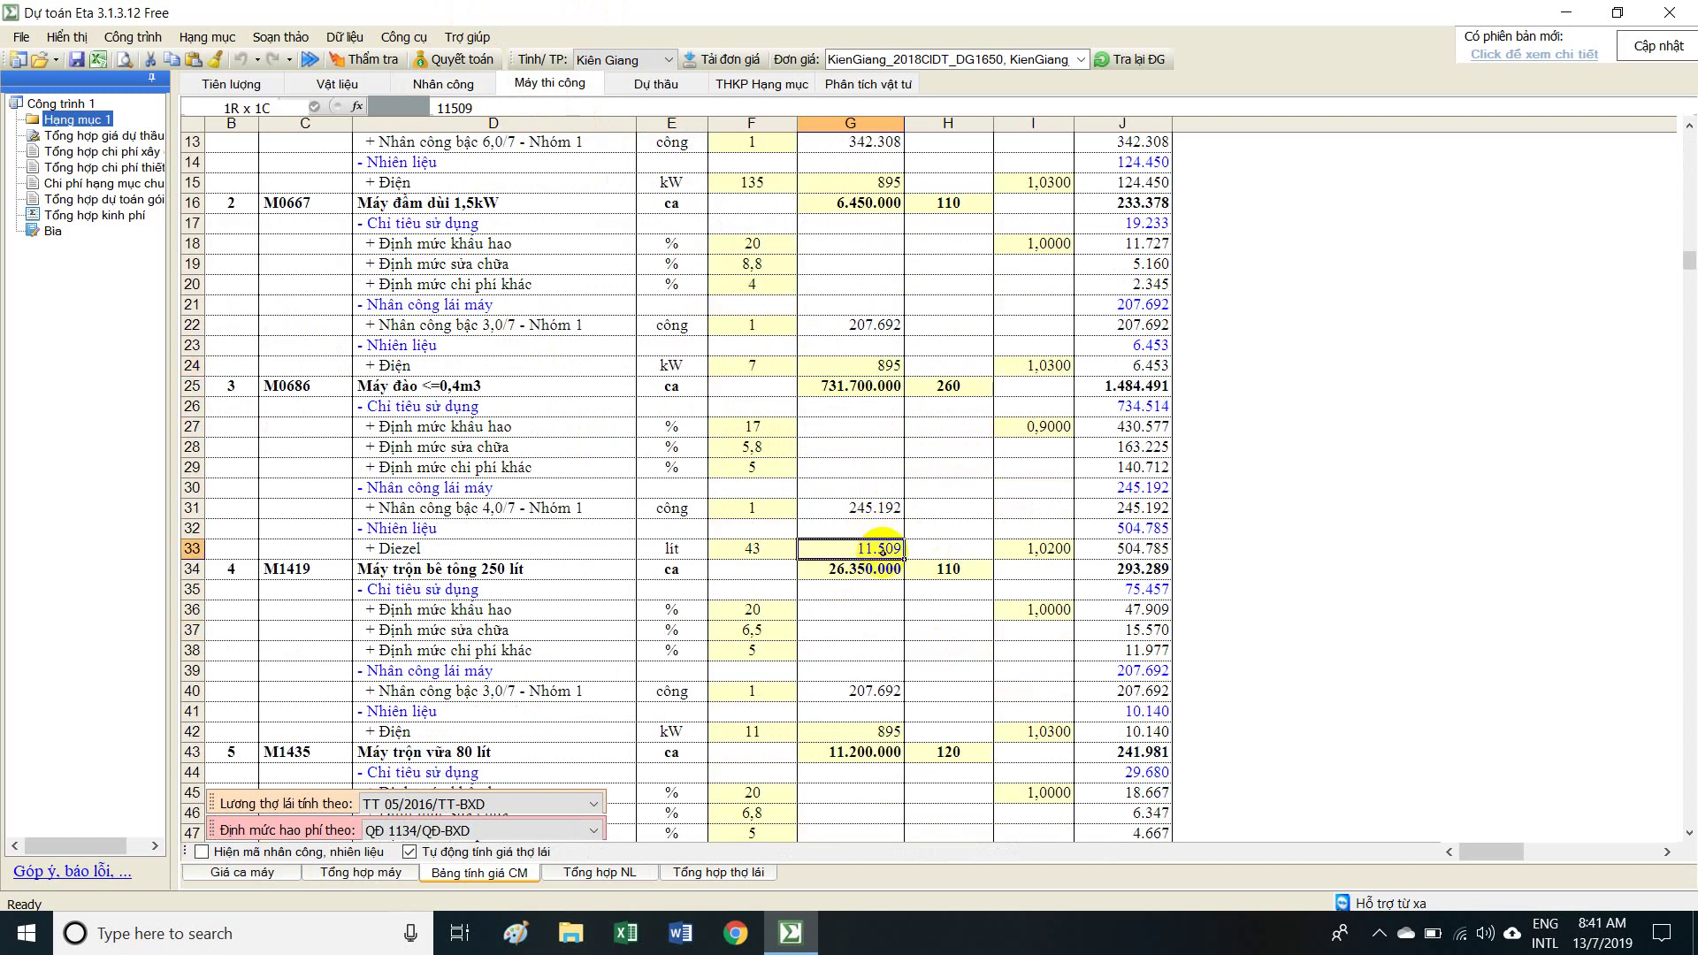
scroll(937, 372, up, 4)
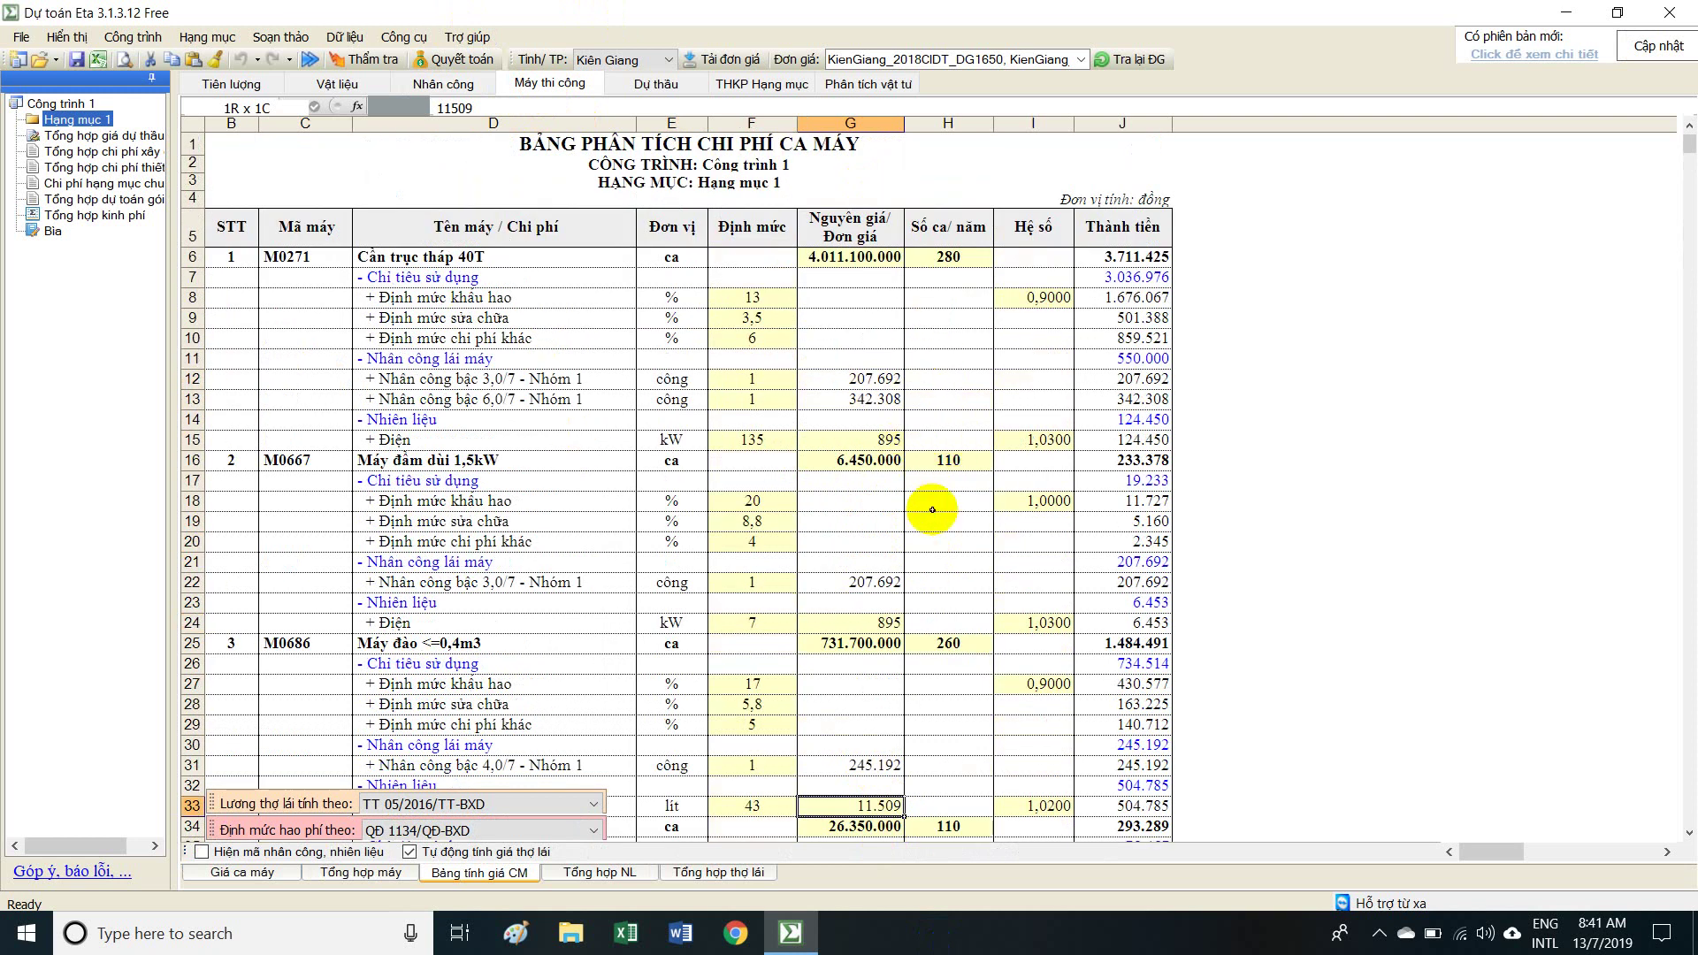
Review the announced 2019 petrol, diesel and electricity prices offered by the Lắp Giá nhiên liệu từ file giá function, and close the list.
click(856, 440)
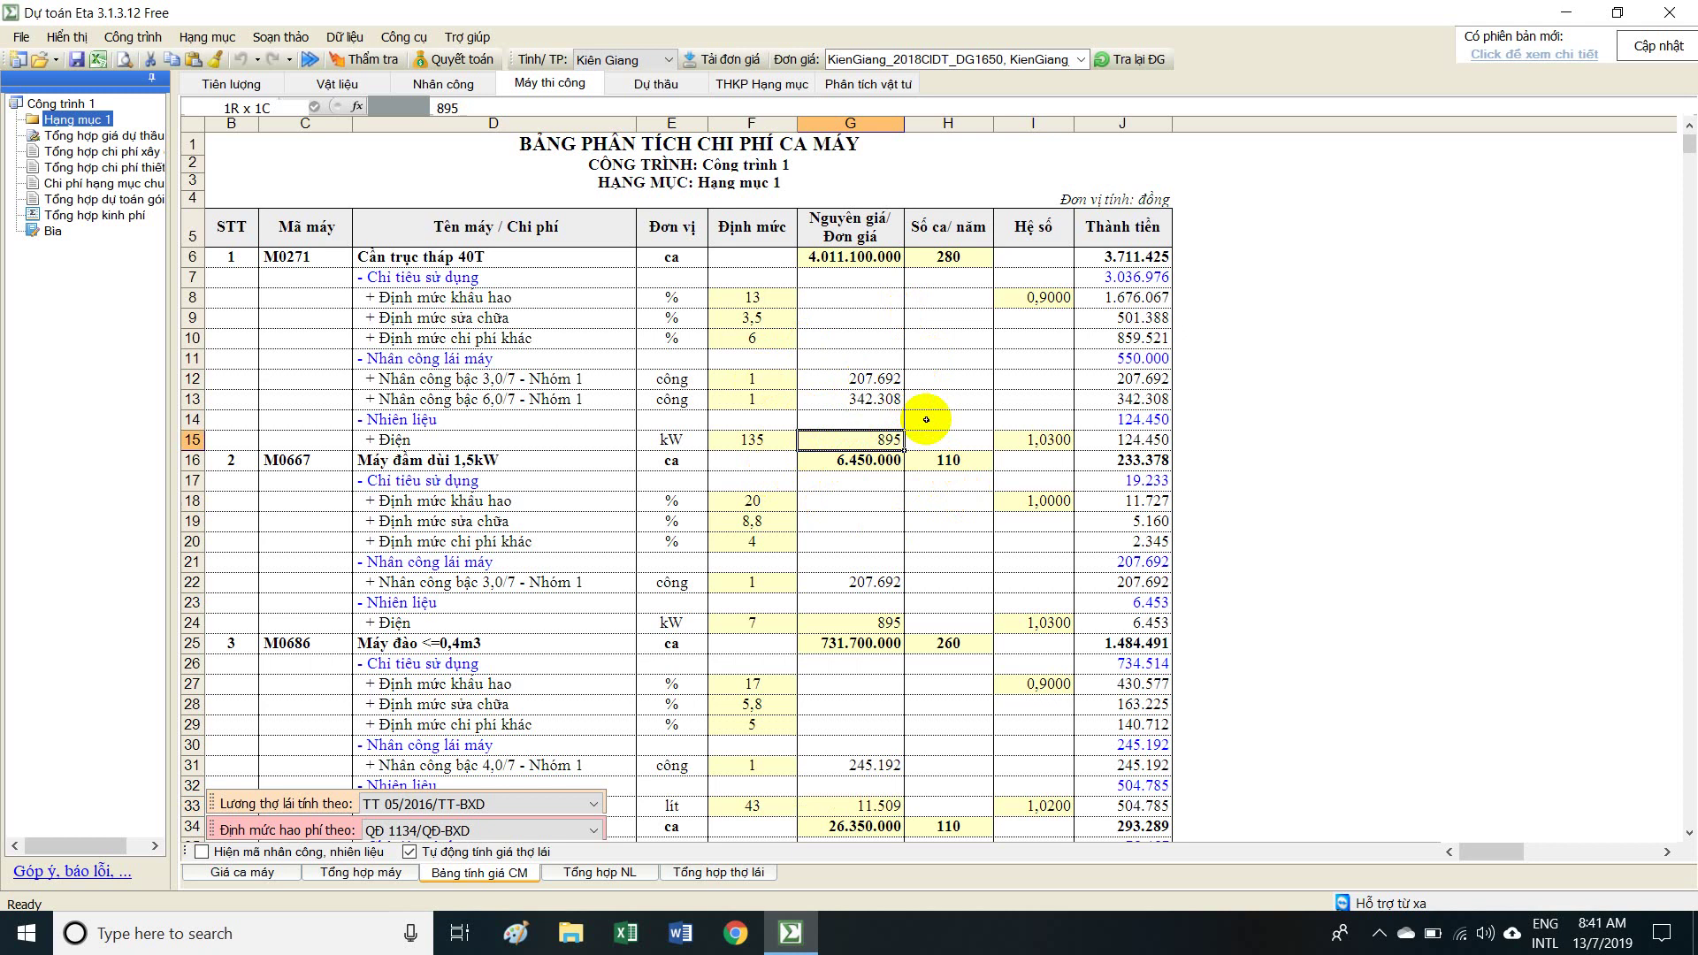
right_click(884, 439)
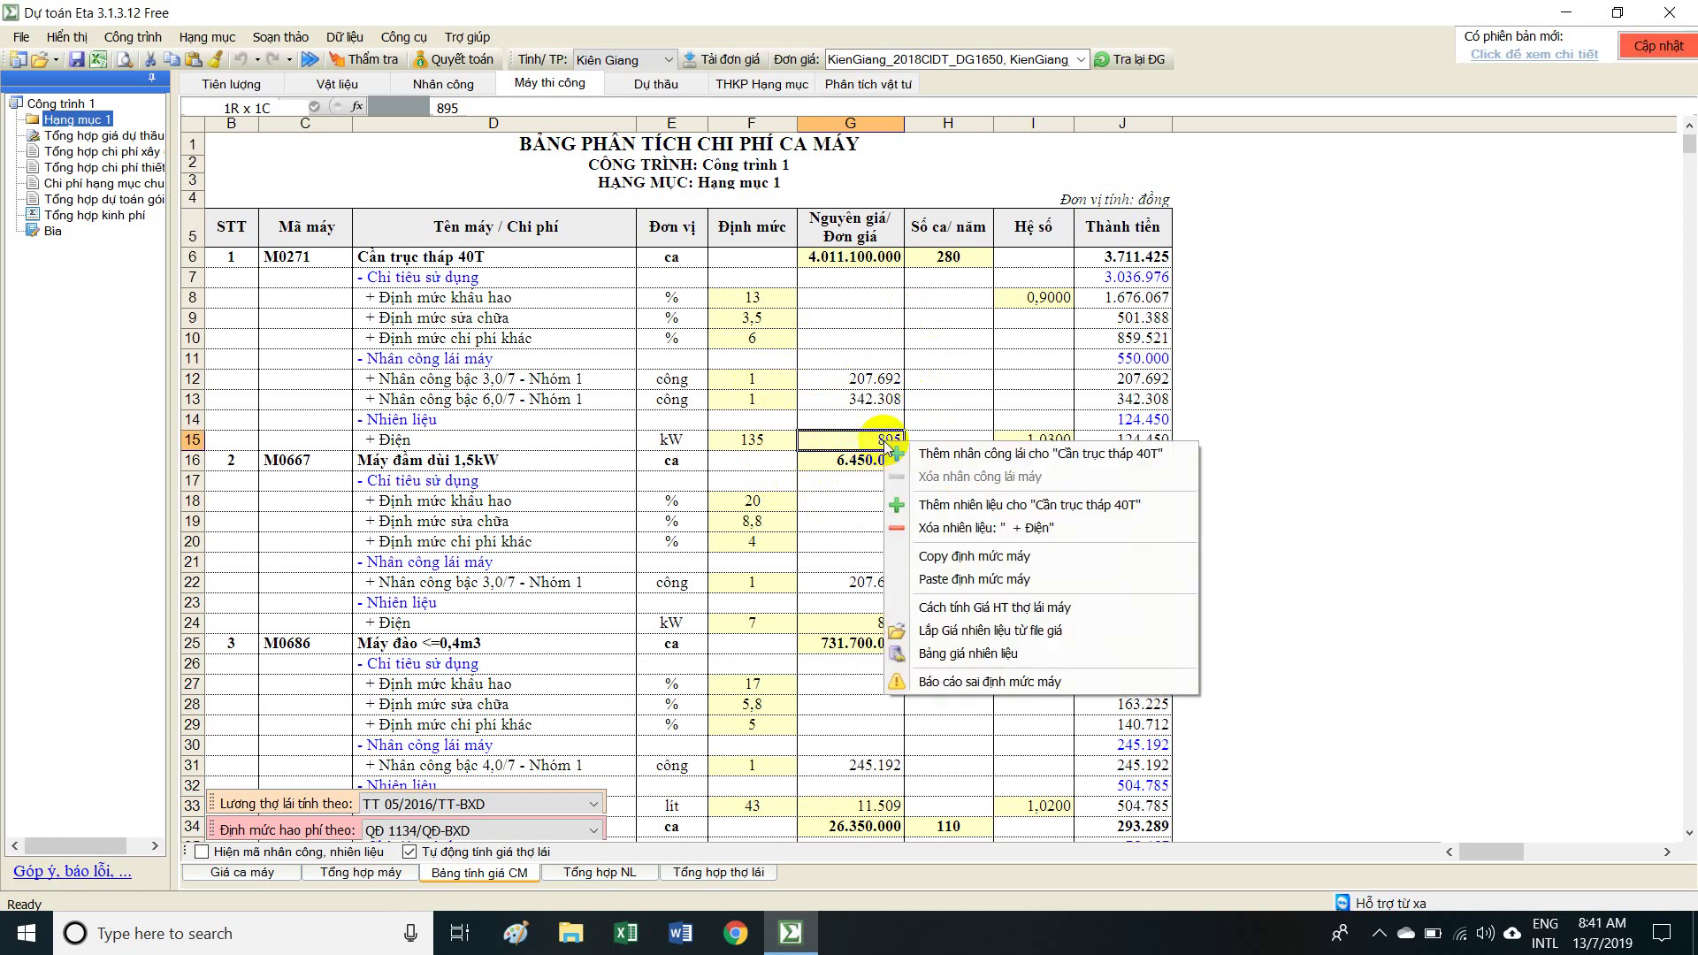
click(1000, 632)
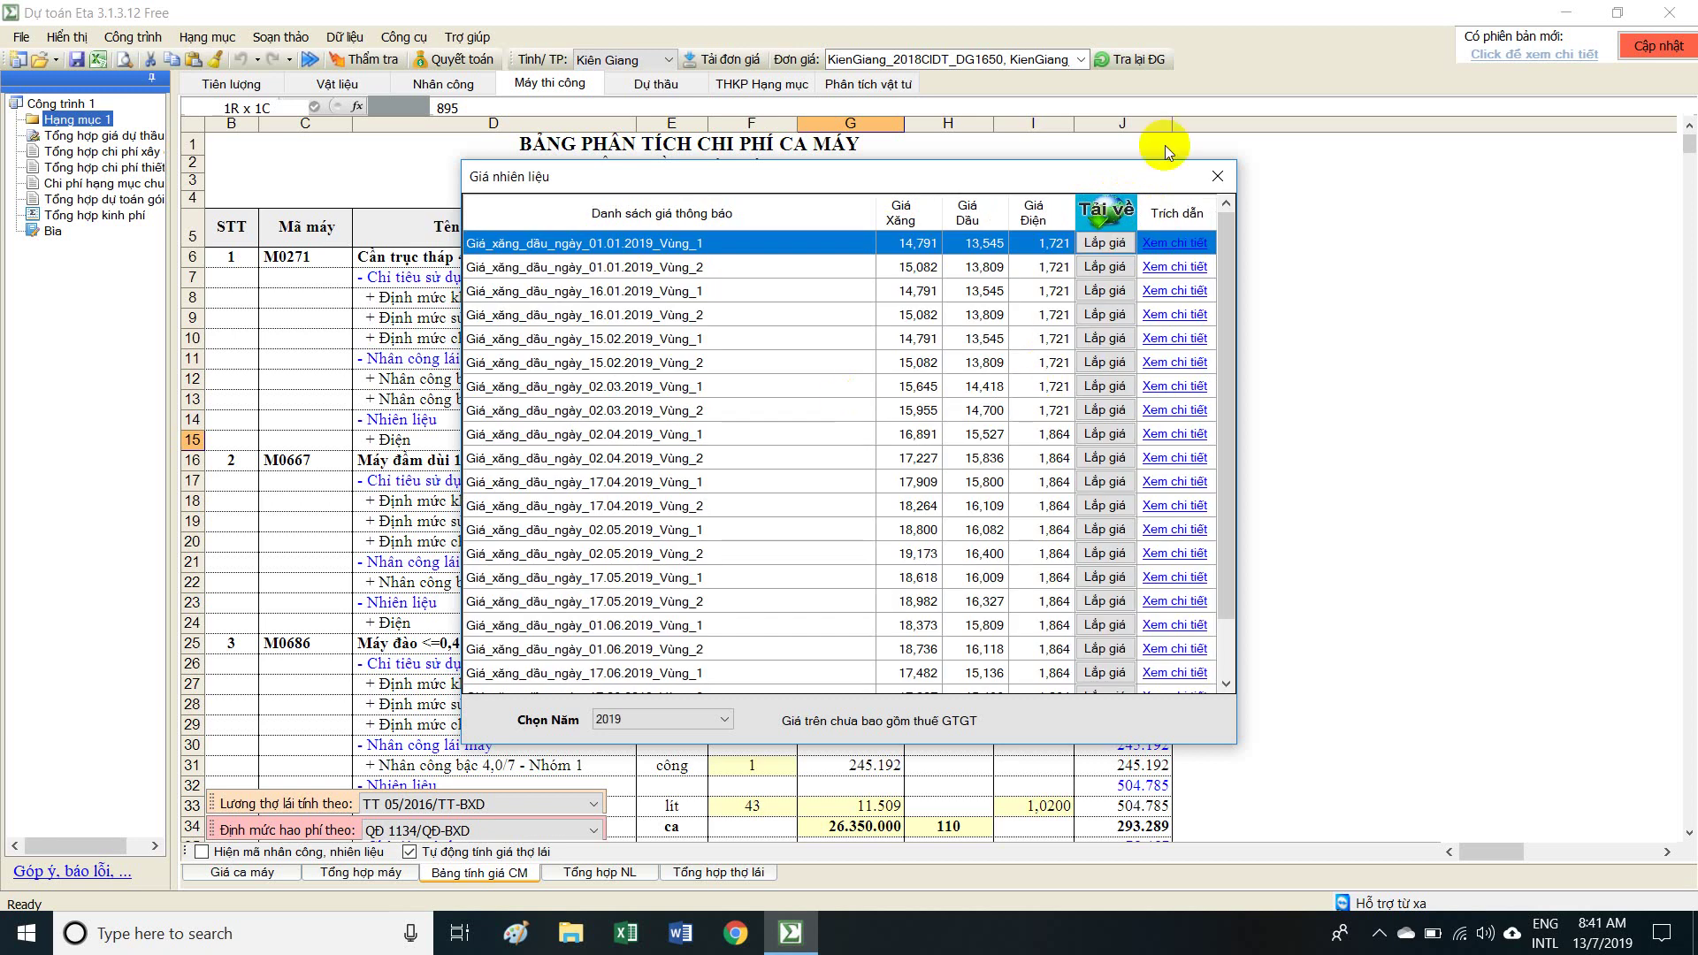
click(1213, 178)
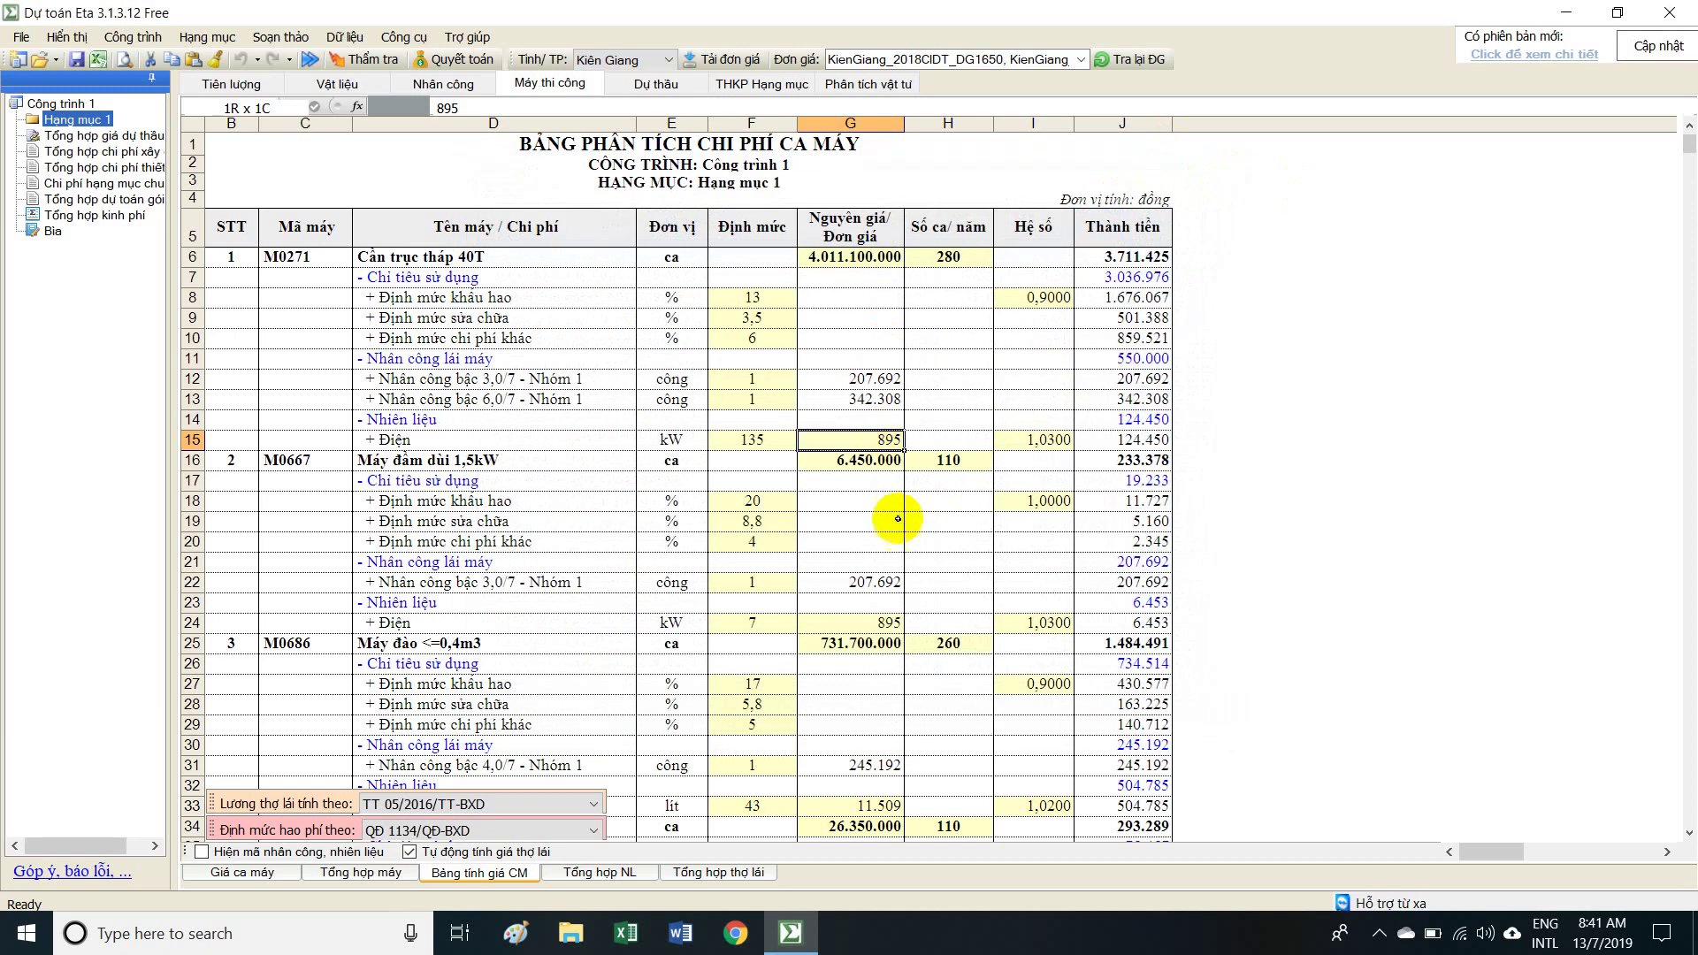
Apply the Giá_xăng_dầu_ngày_17.05.2019_Vùng_2 fuel price announcement to the machine shift cost analysis.
right_click(878, 444)
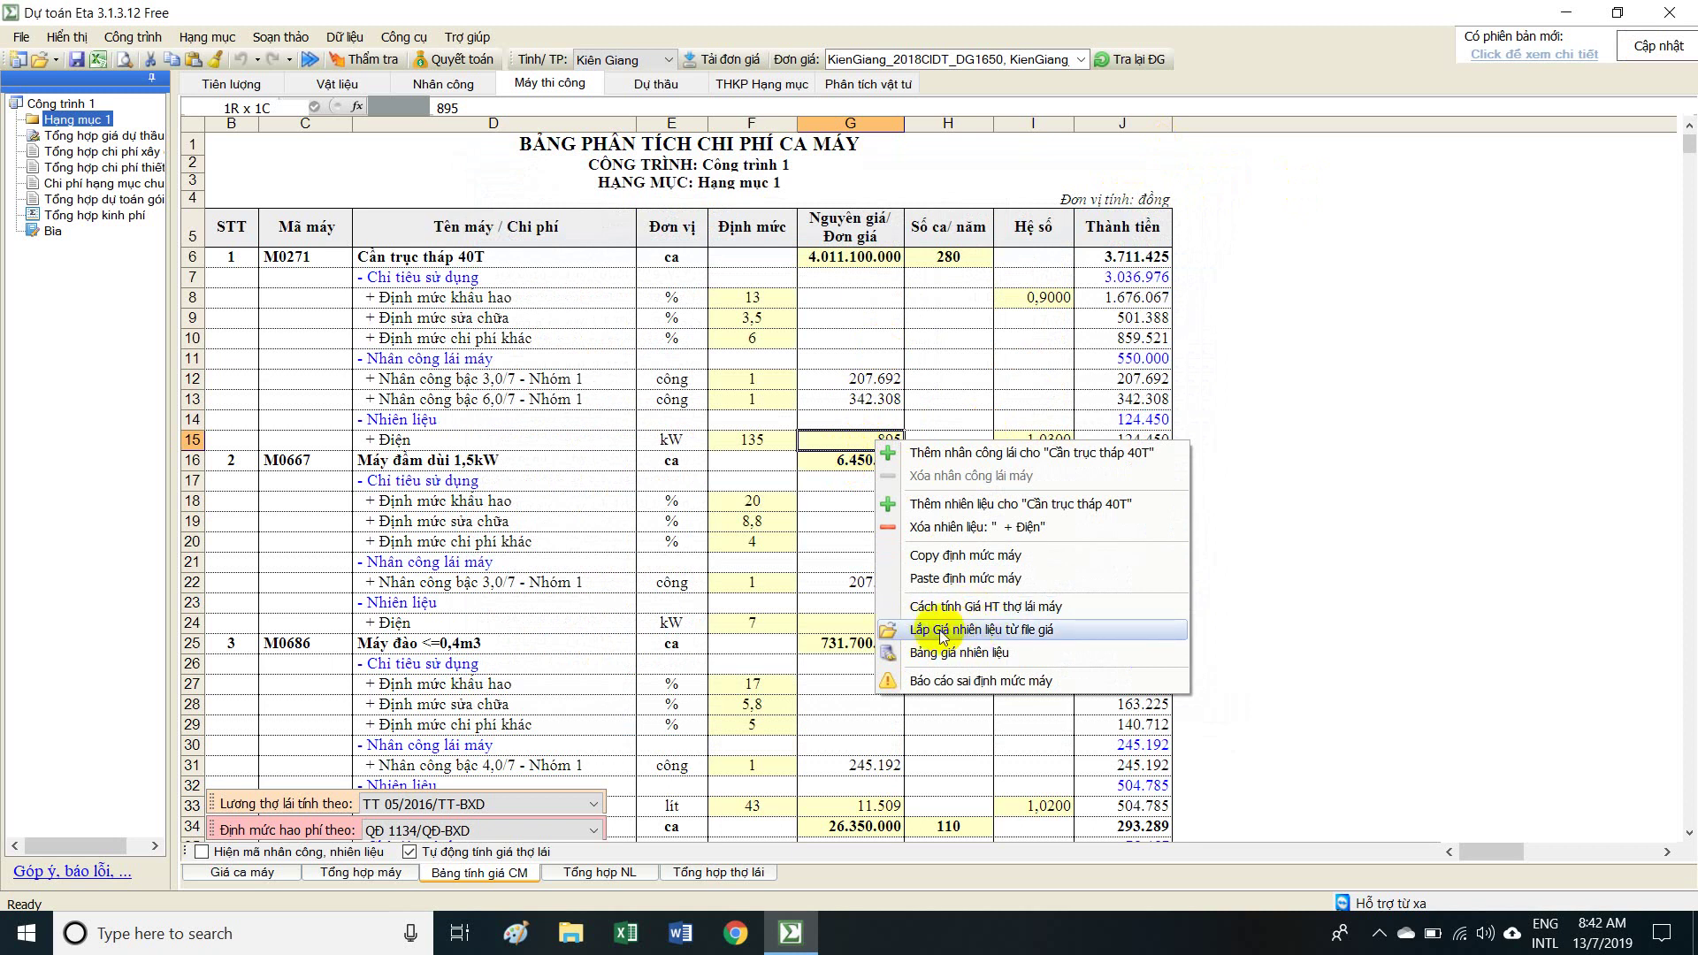
click(1002, 633)
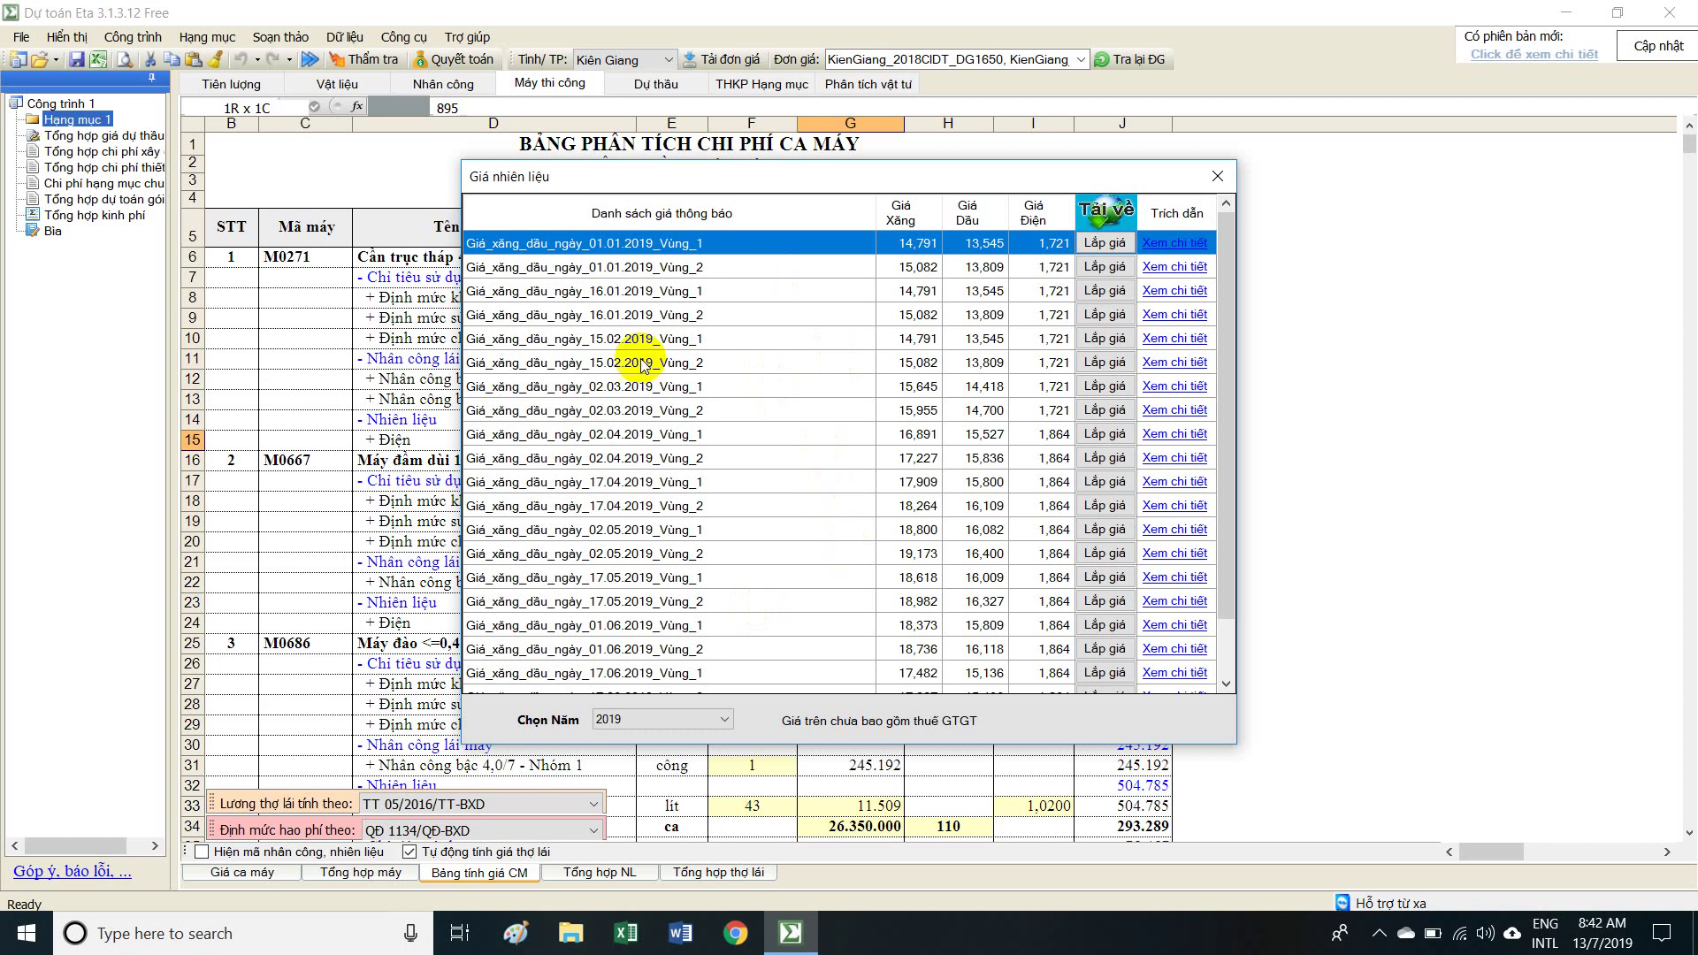
click(652, 386)
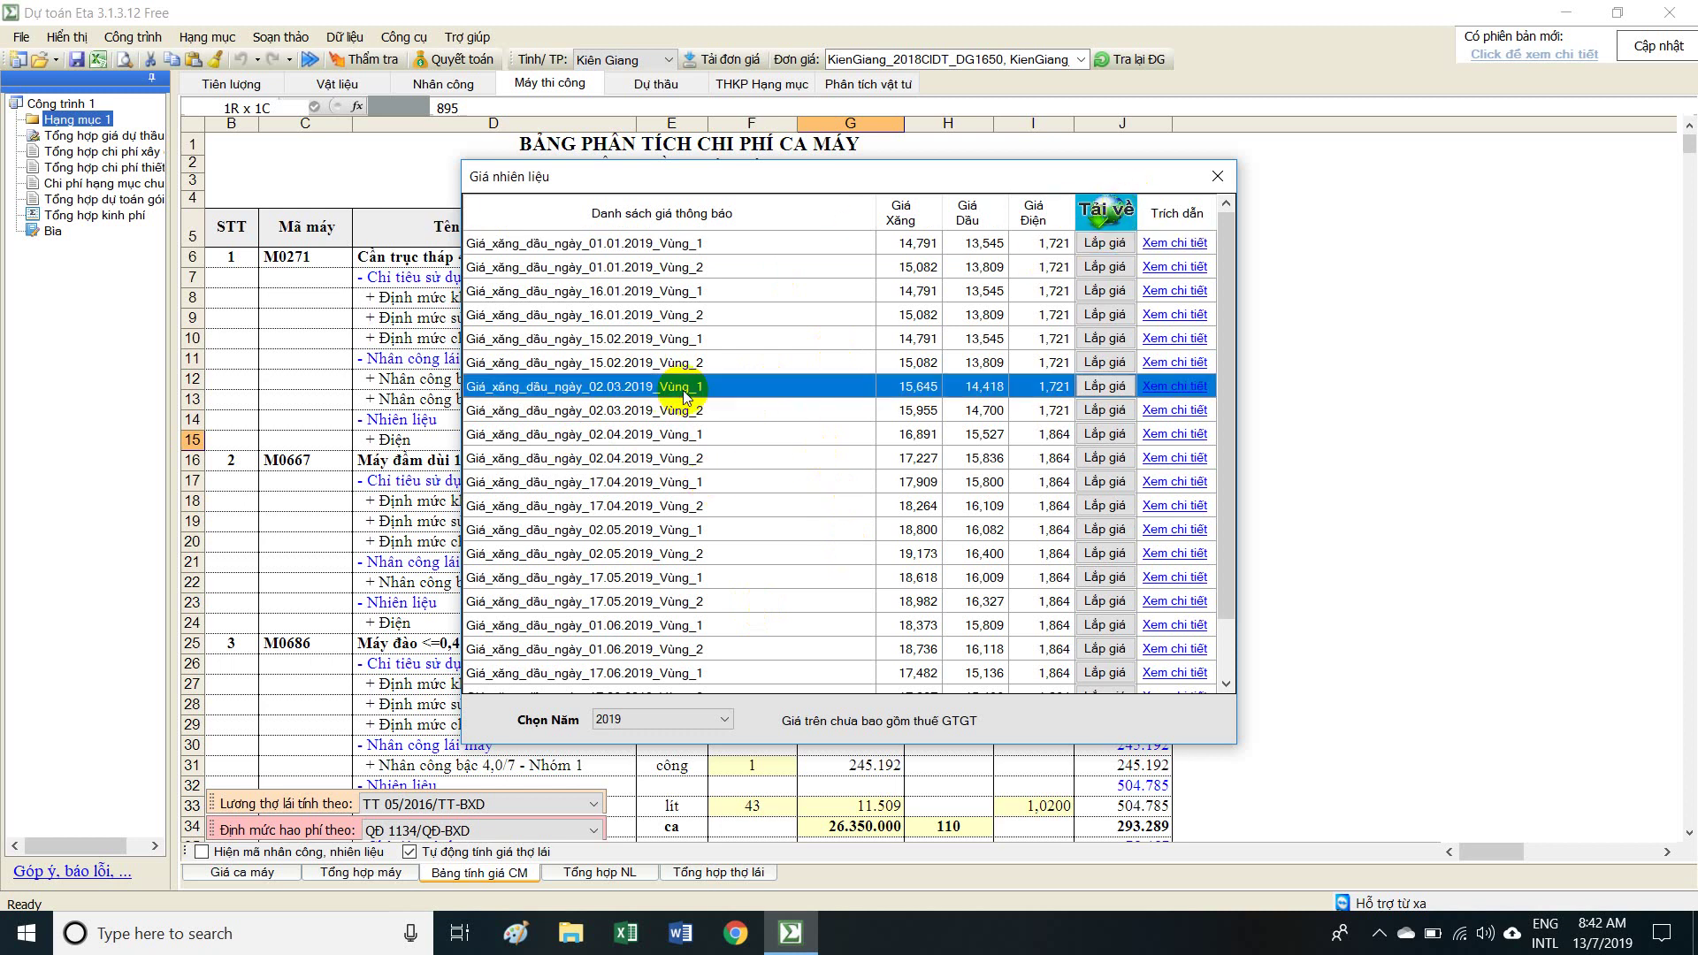
scroll(790, 432, down, 1)
scroll(867, 448, up, 1)
scroll(877, 451, down, 1)
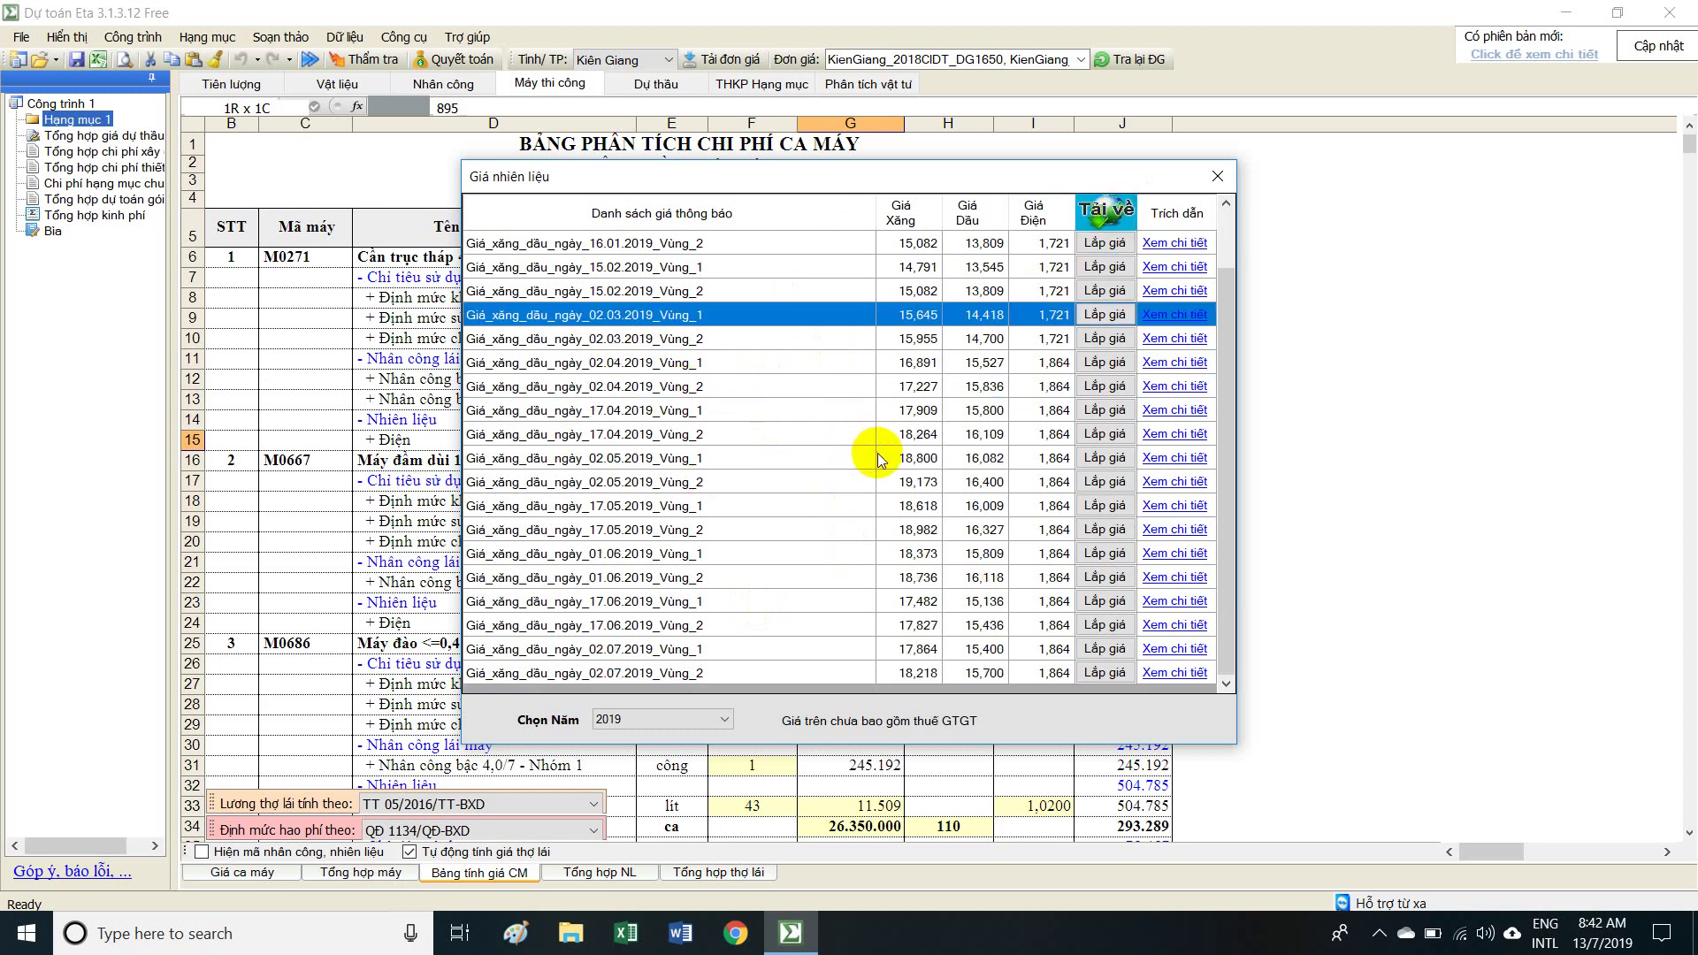
drag(654, 654, 679, 676)
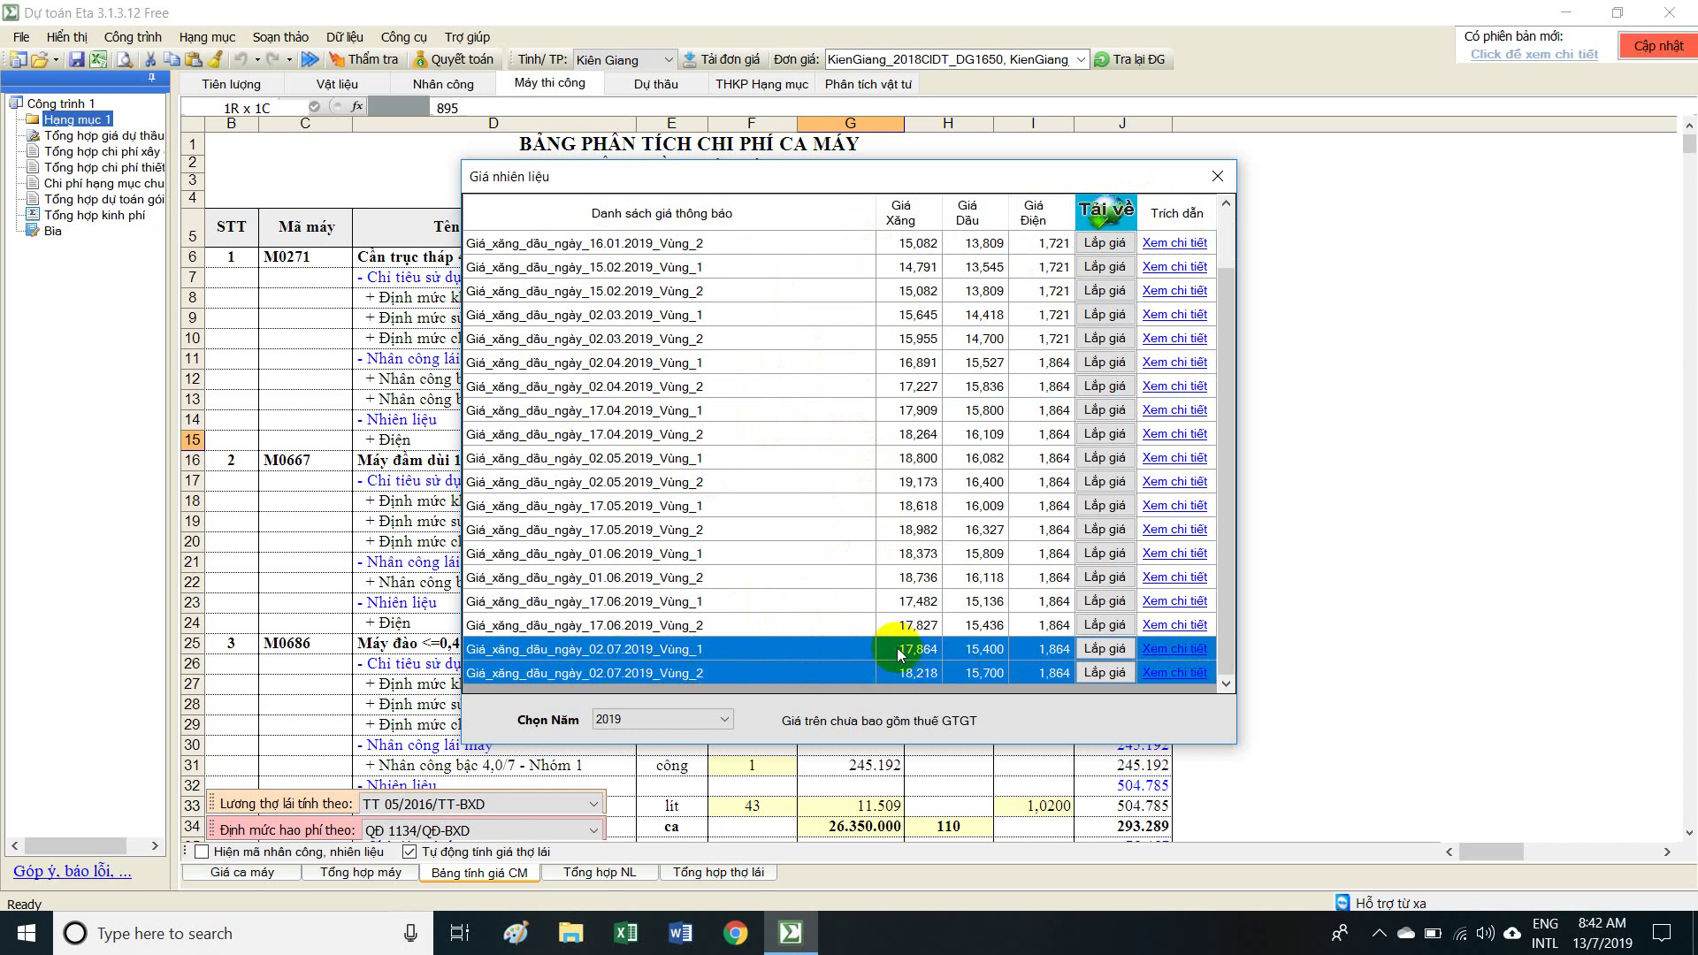
click(812, 531)
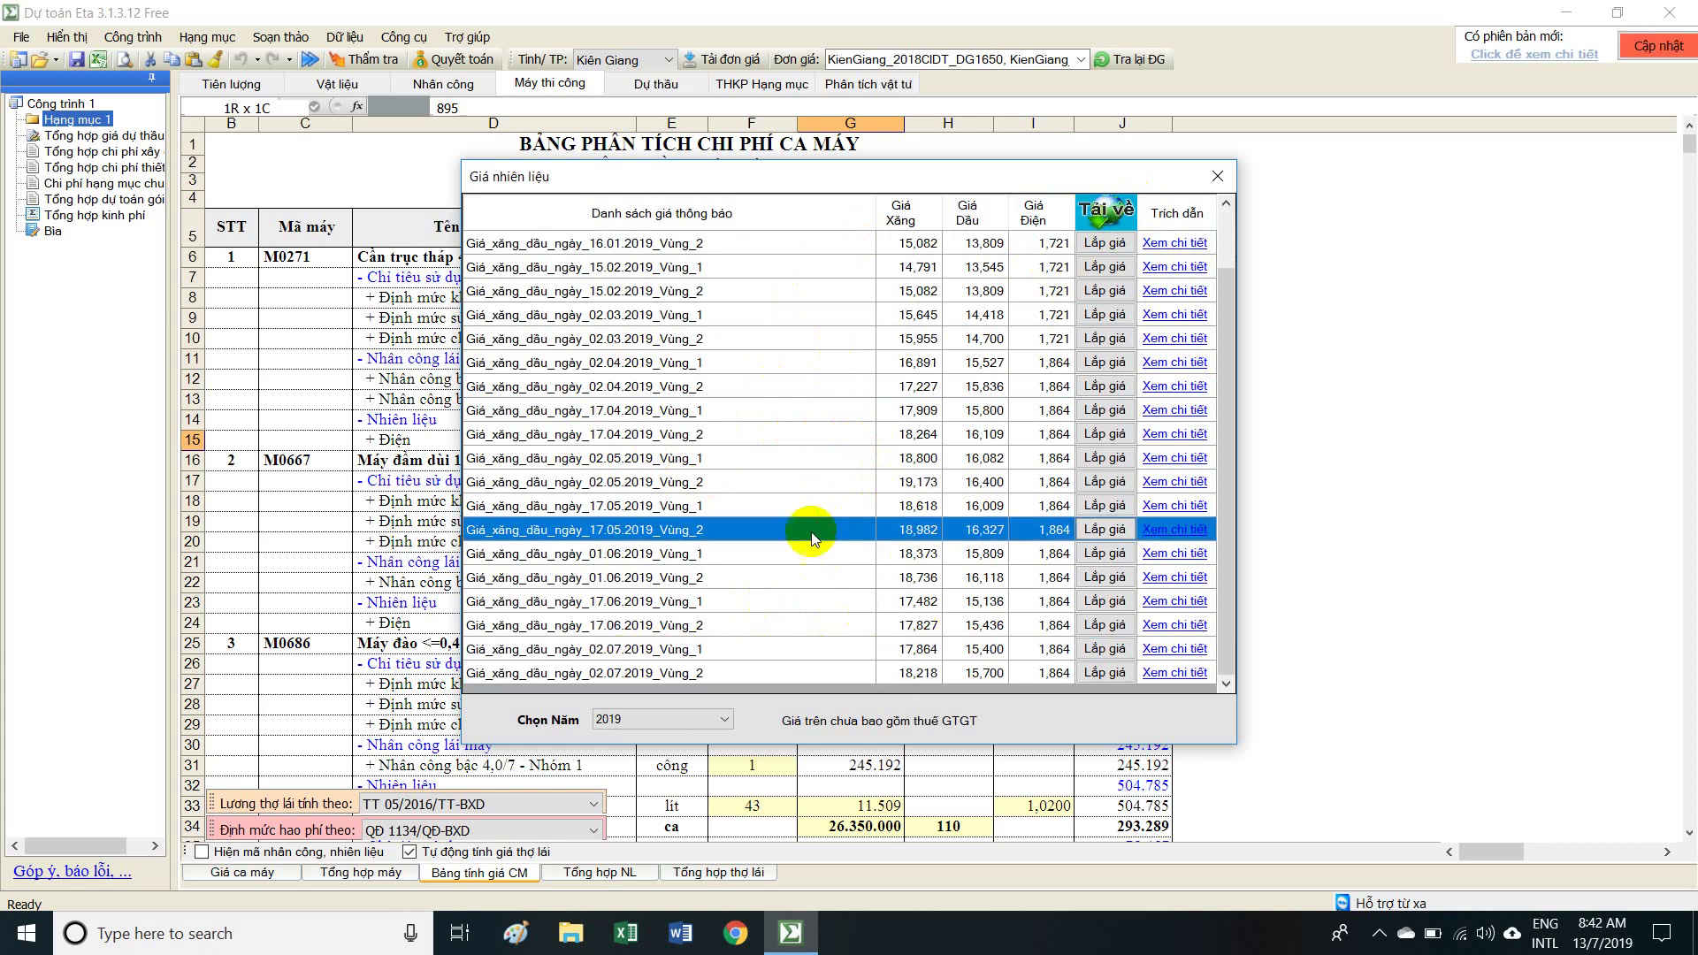
click(711, 716)
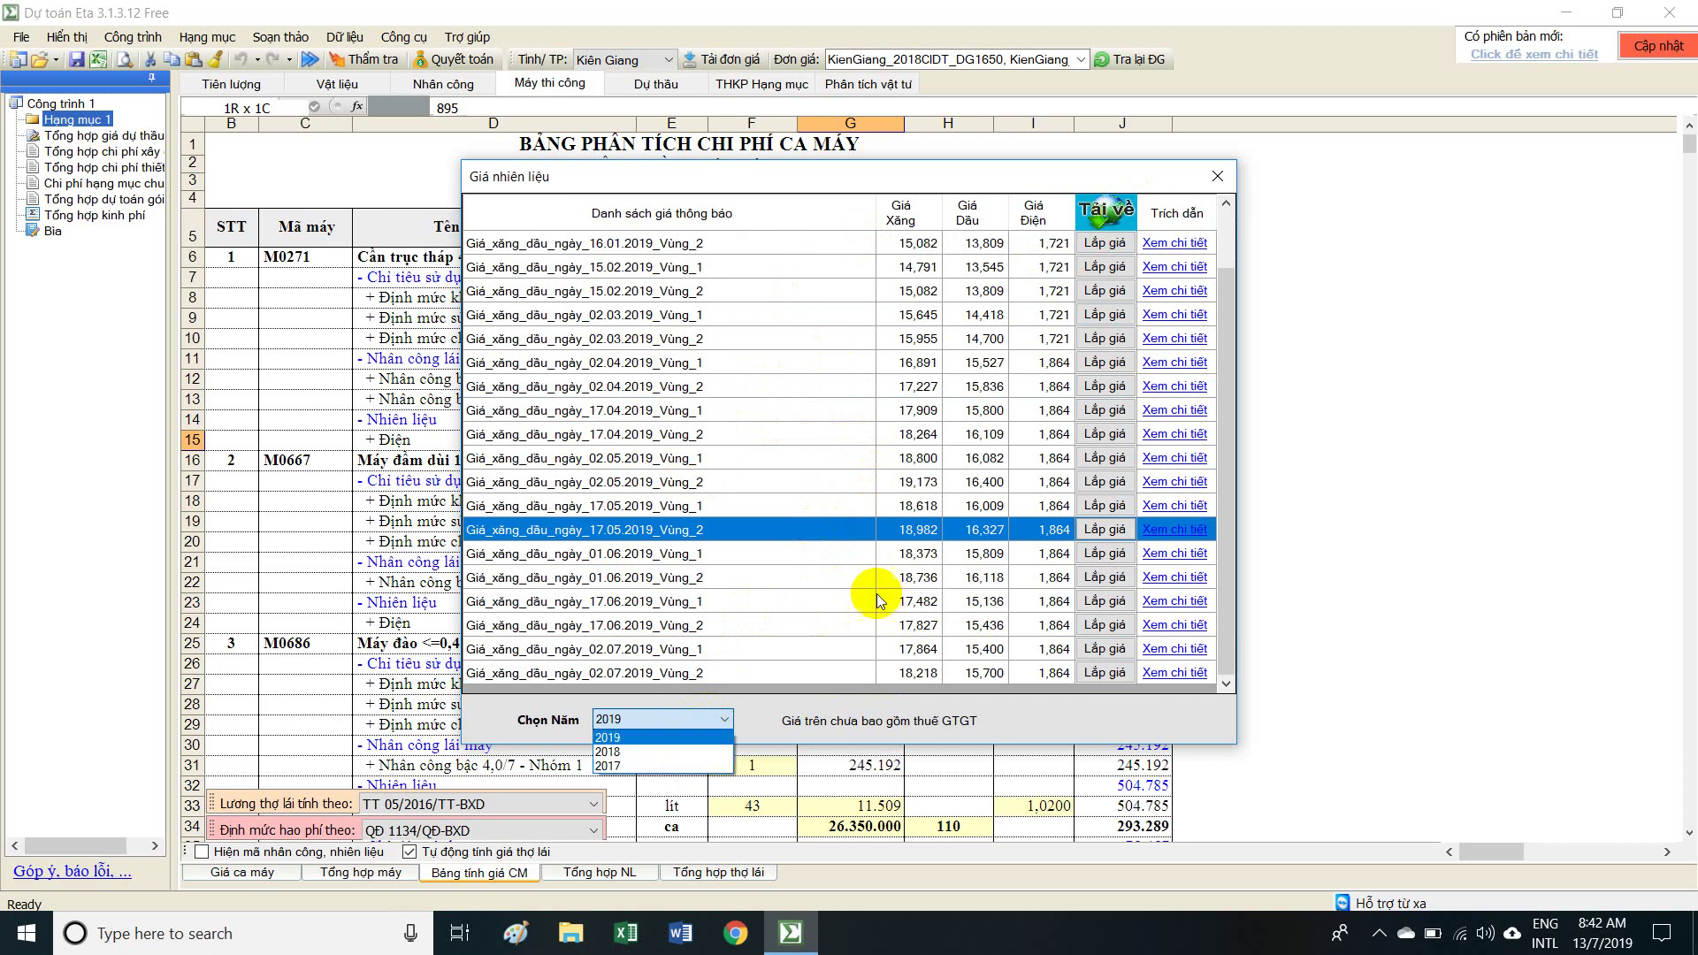
click(776, 469)
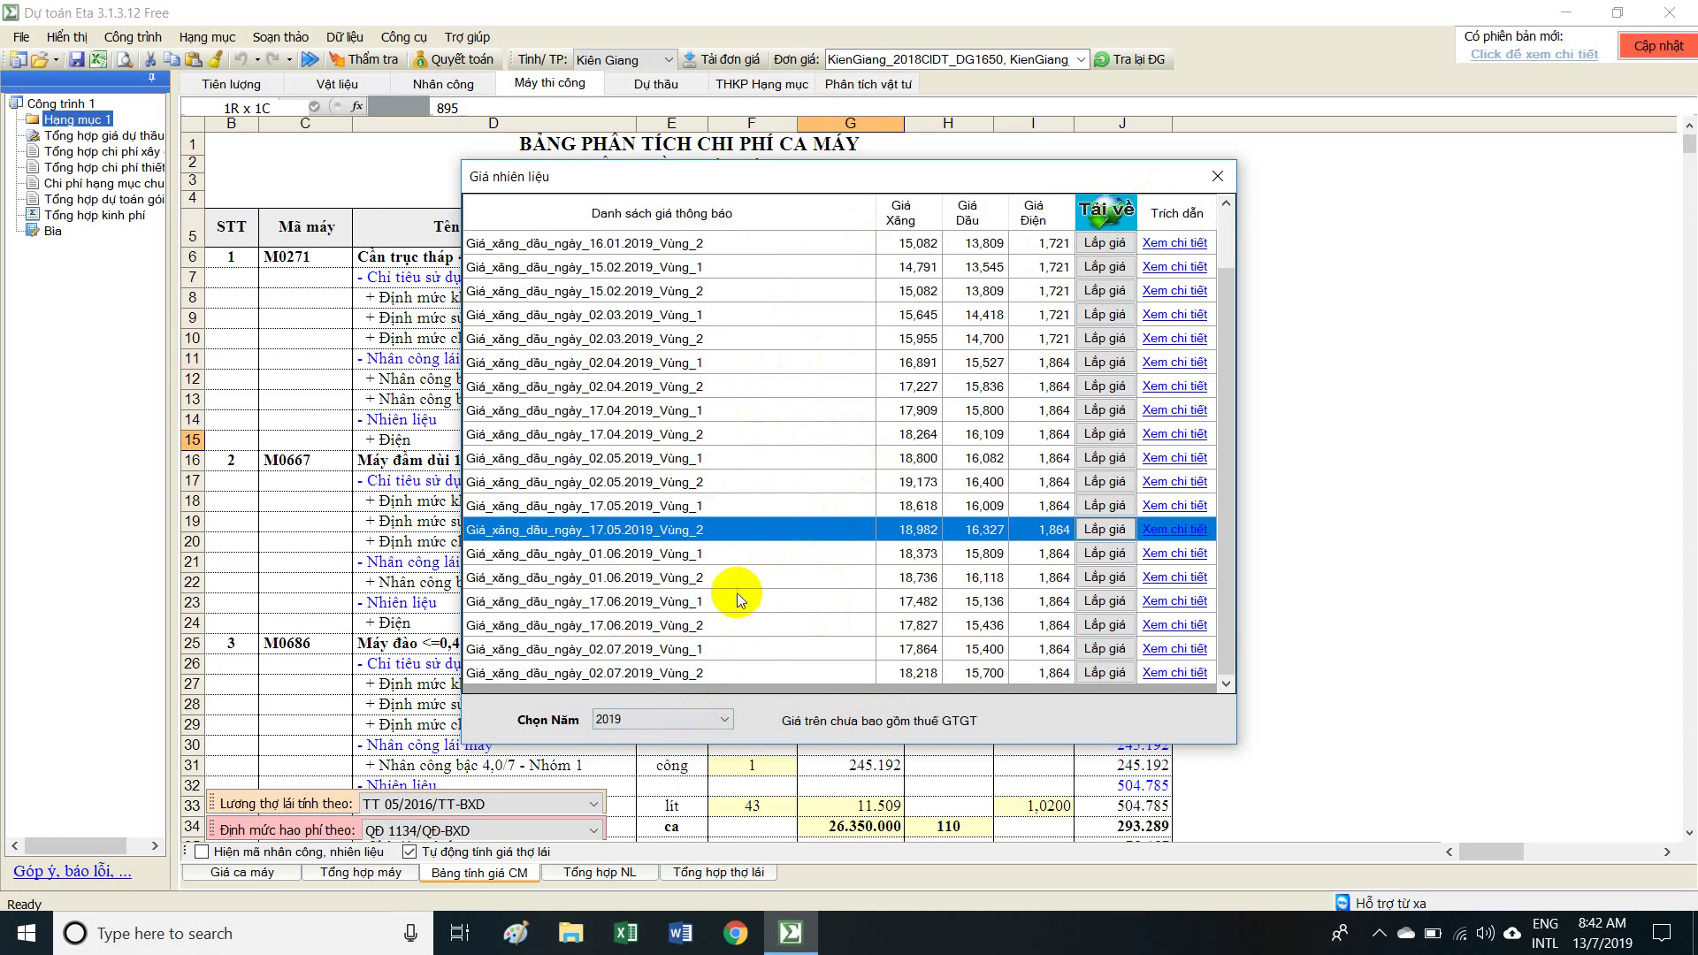
click(1082, 528)
click(867, 538)
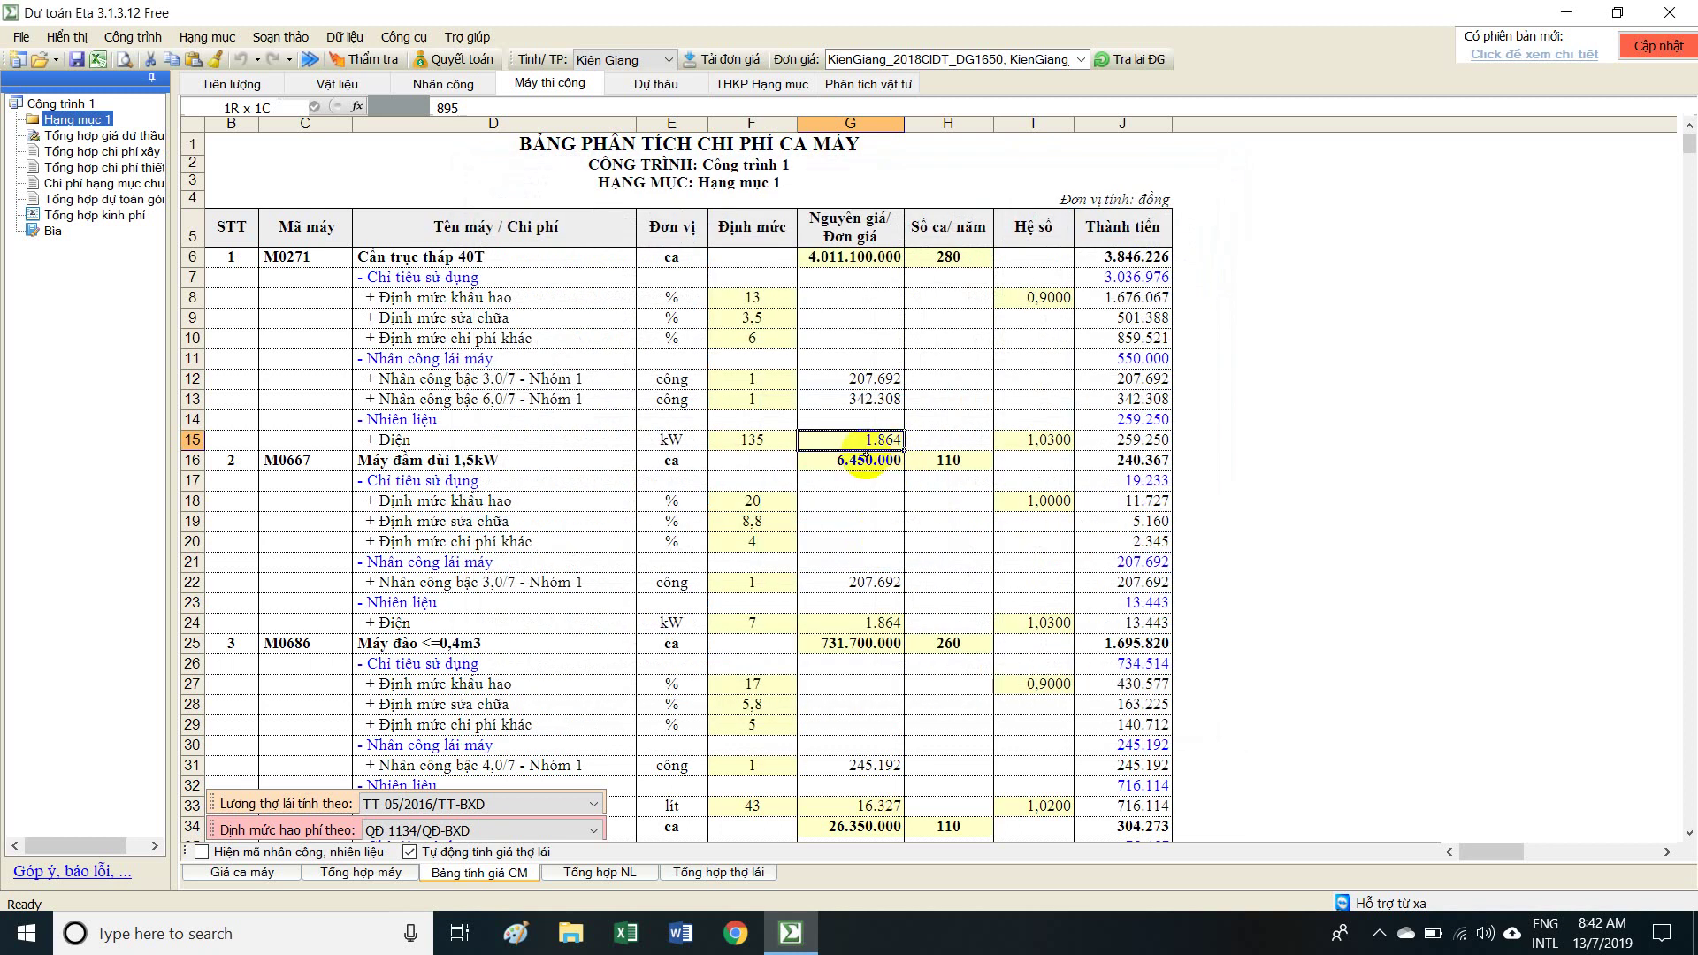
Check the applied electricity and diesel unit prices of the machines in Bảng tính giá CM.
click(861, 624)
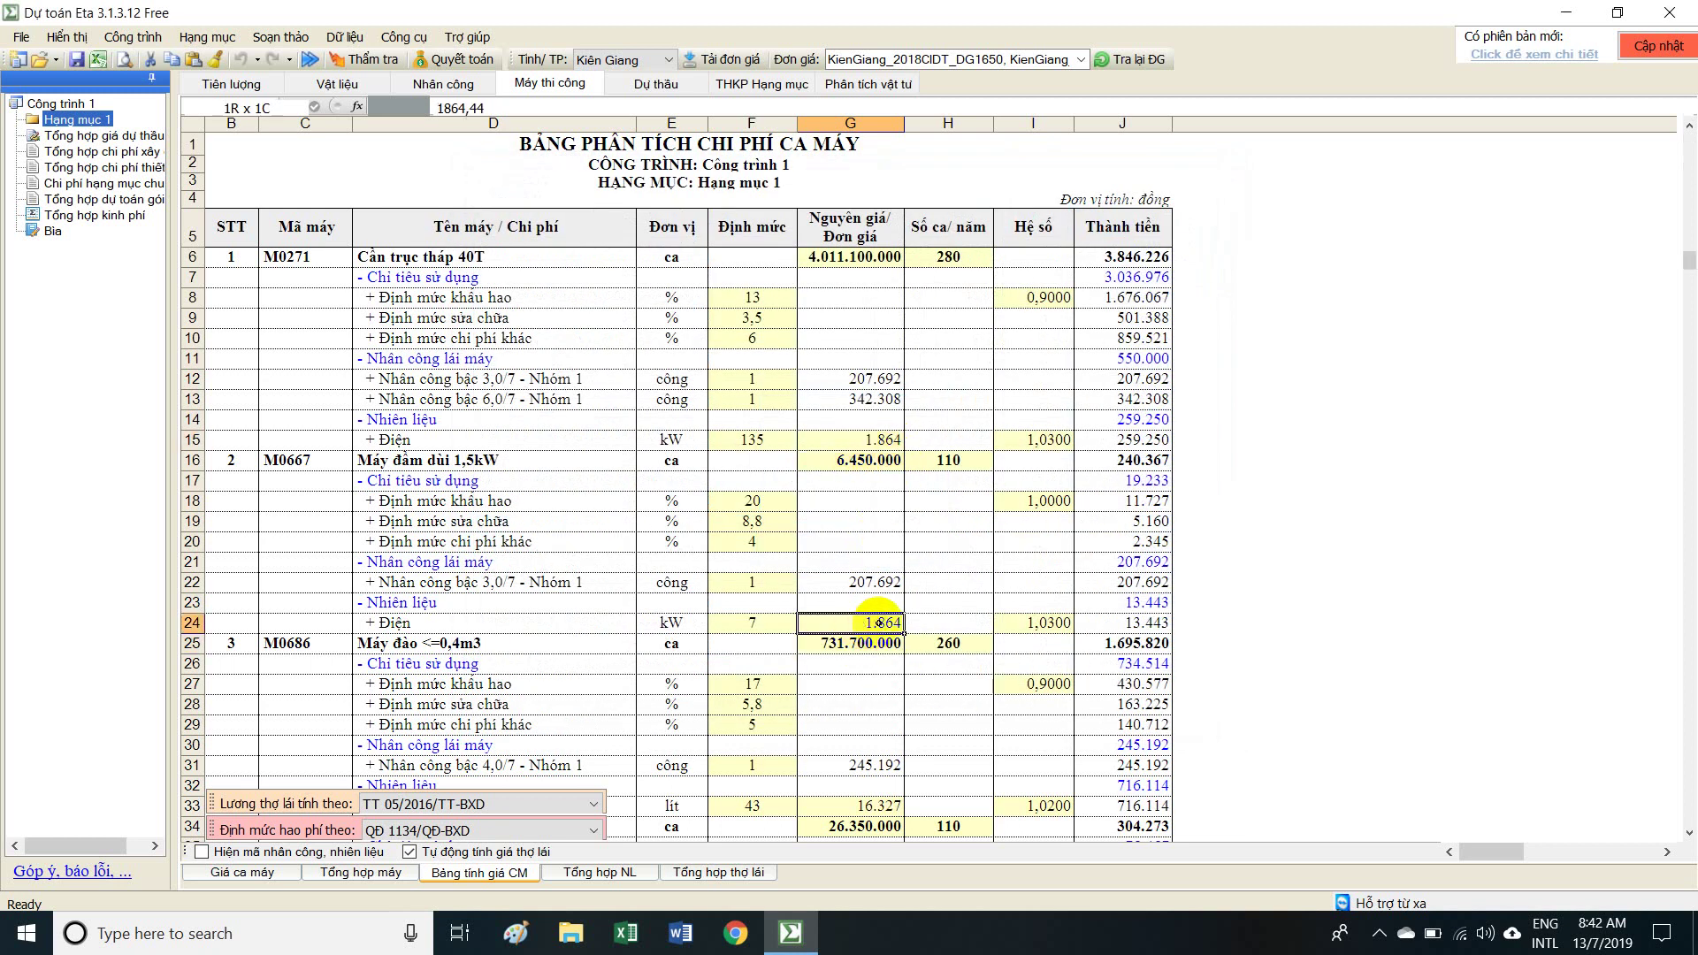
scroll(871, 623, down, 4)
click(860, 731)
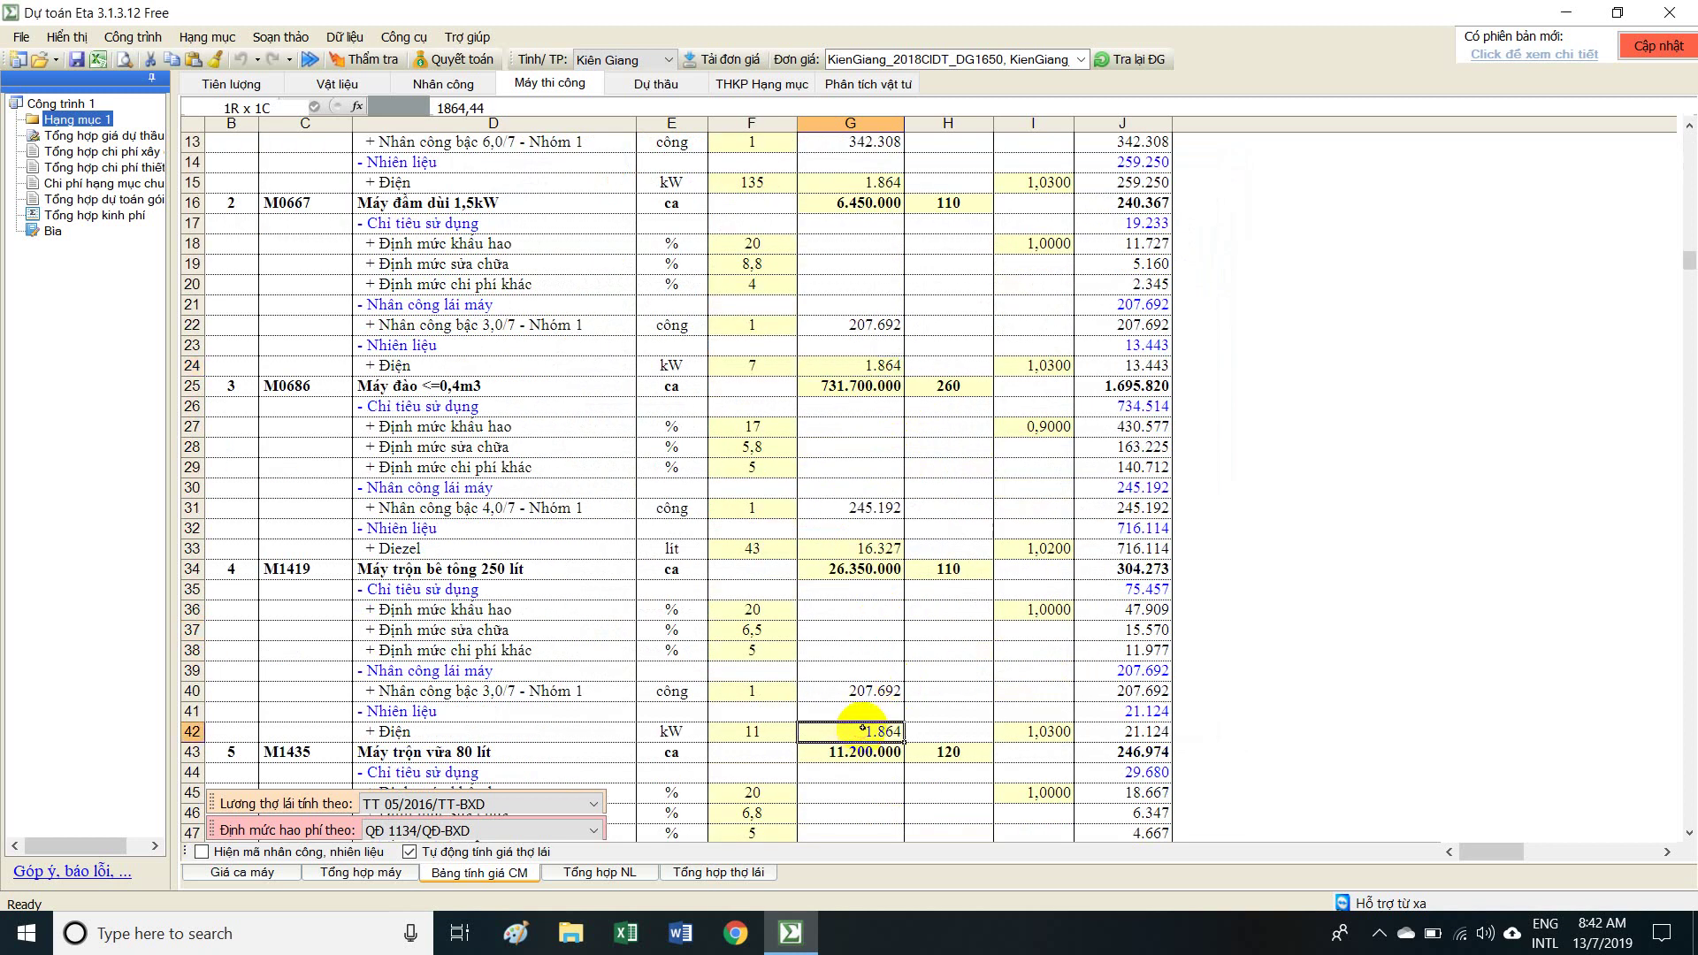
click(862, 542)
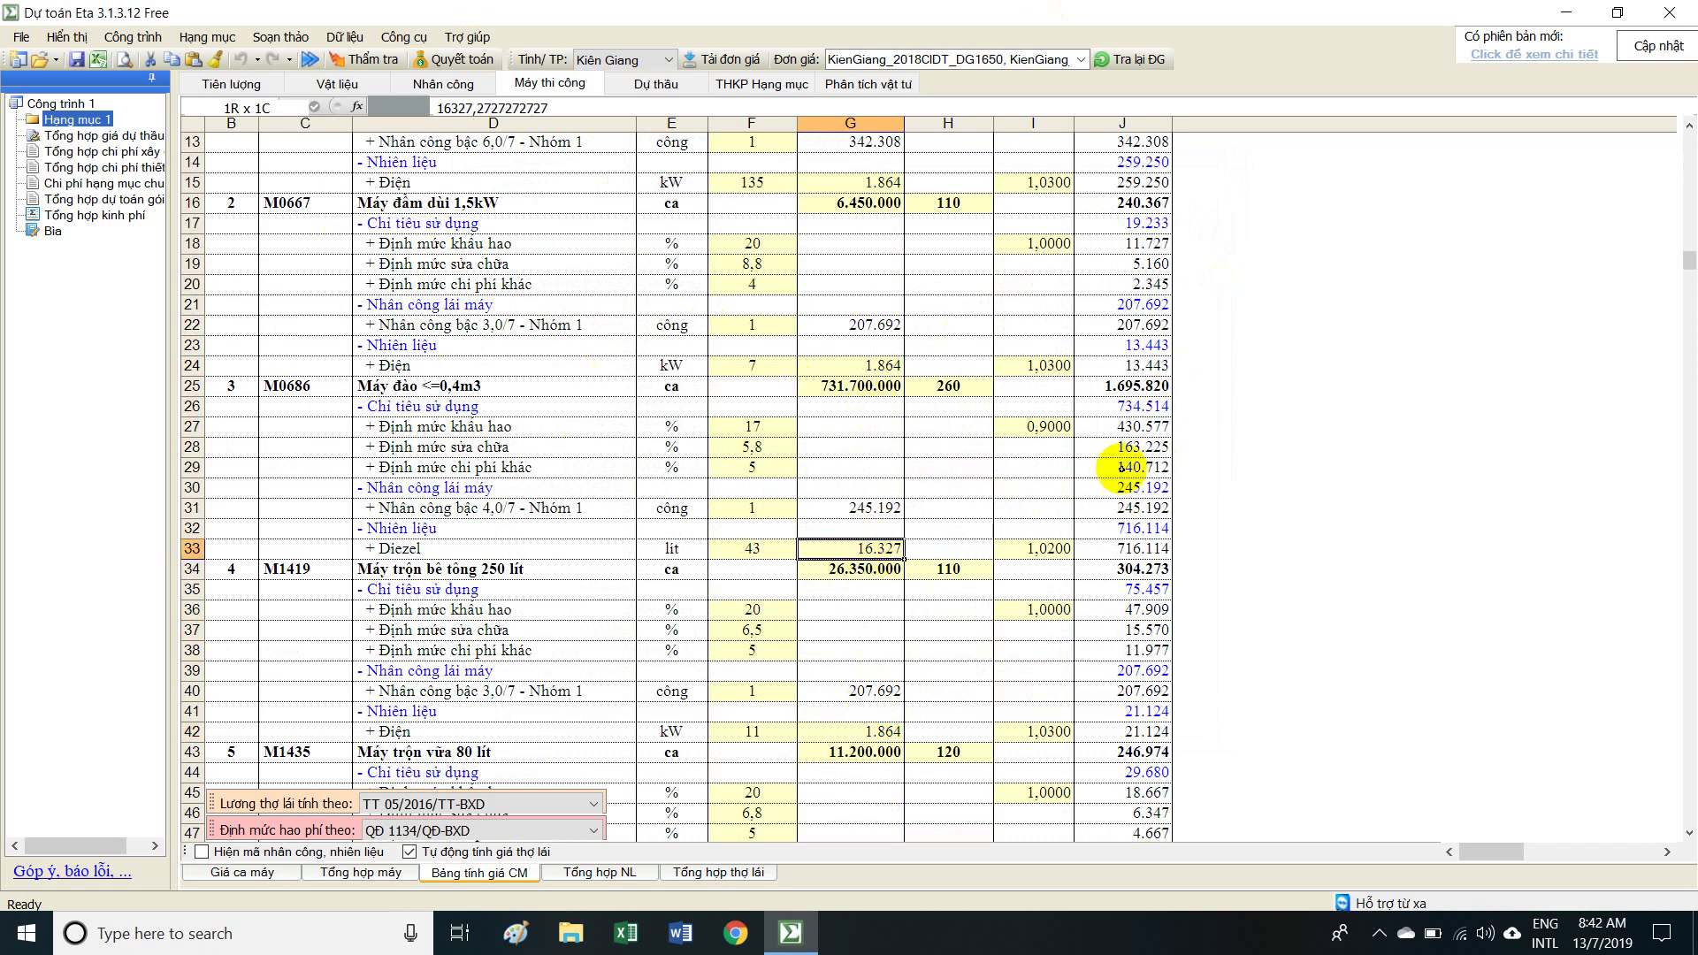
scroll(959, 571, up, 4)
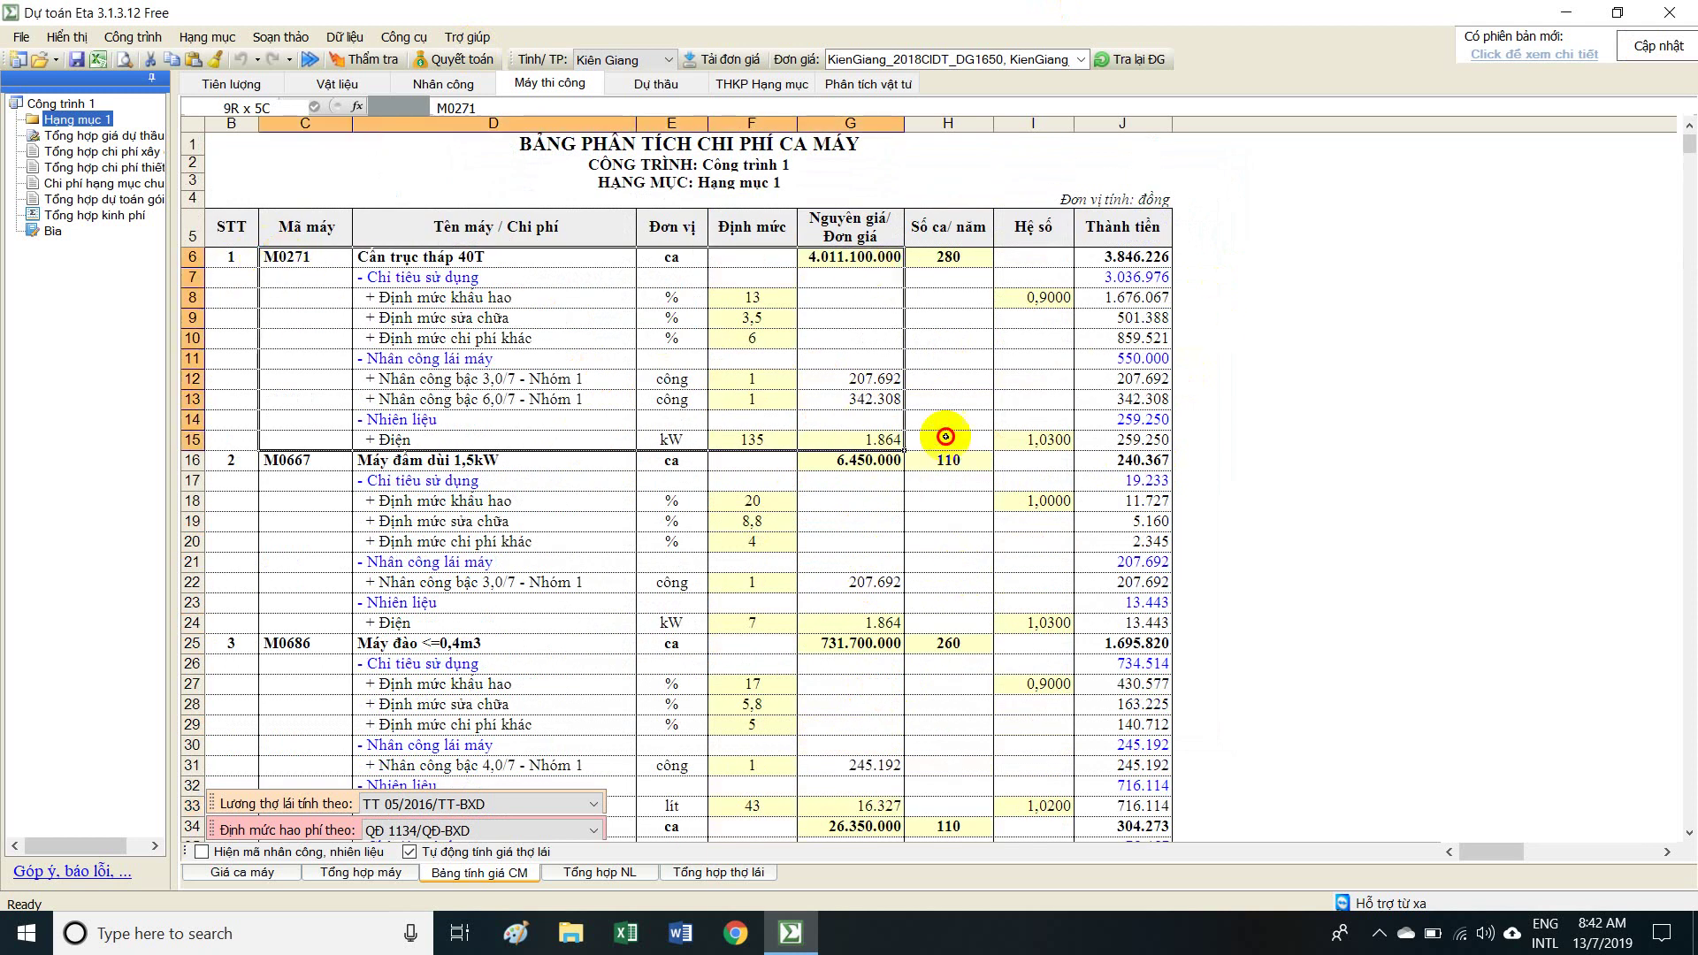
Inspect the computed shift price of Cần trục tháp 40T in Bảng tính giá CM.
click(1129, 253)
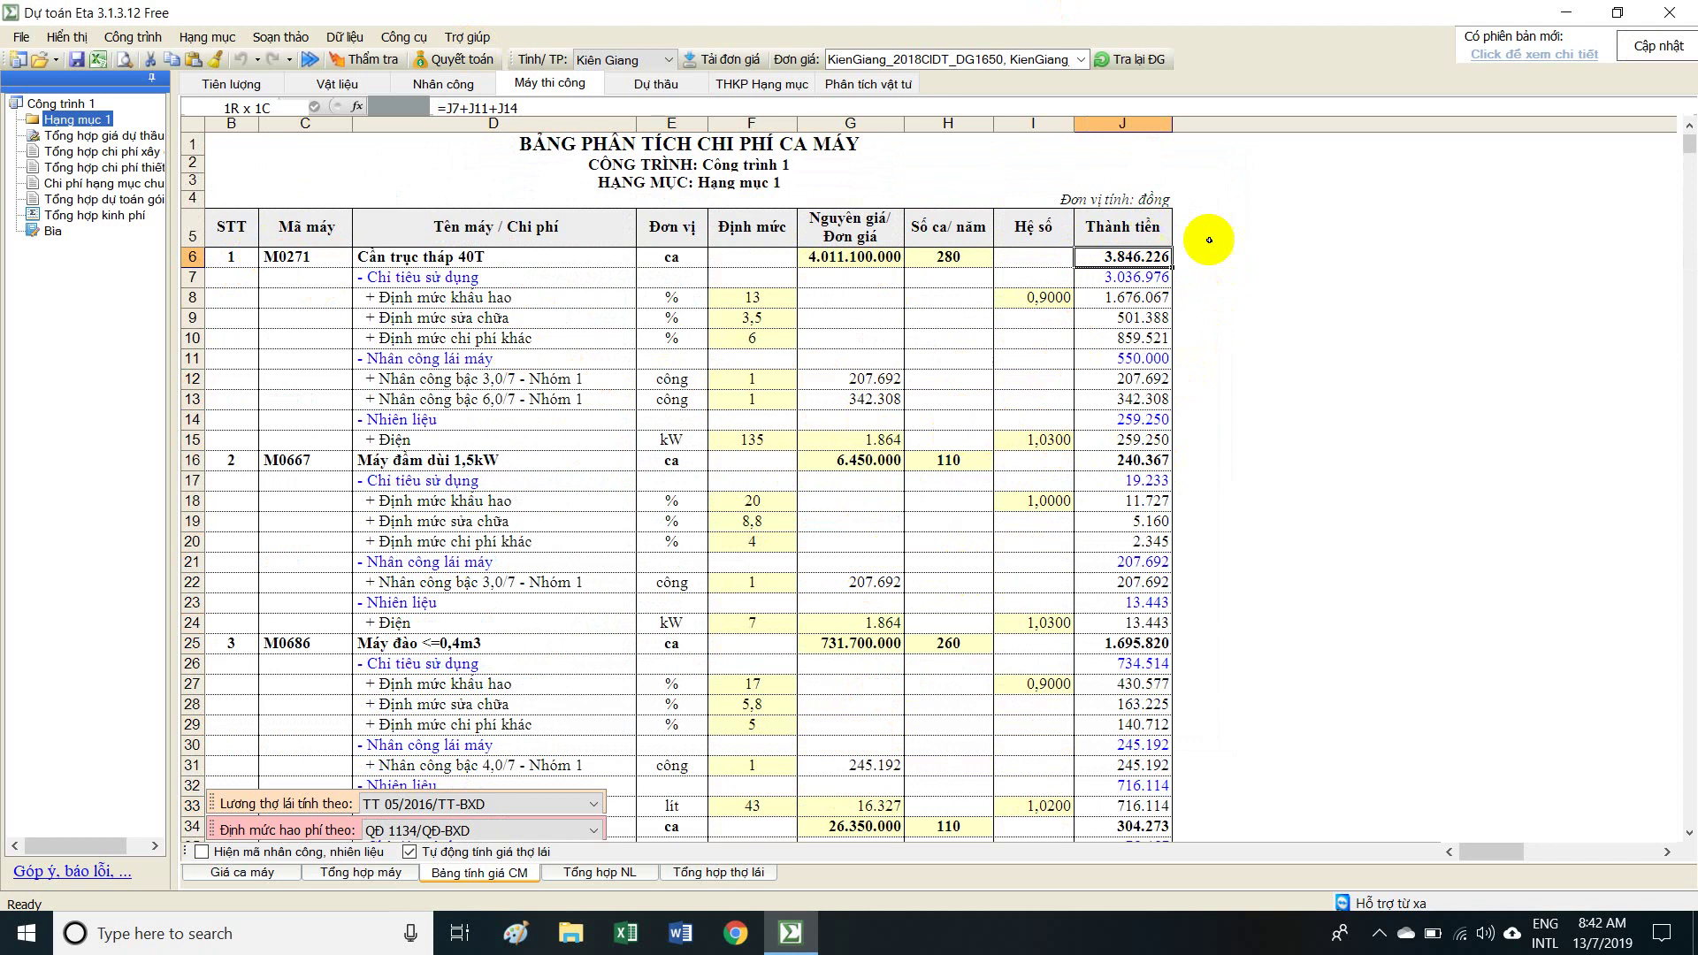
drag(442, 263, 1145, 257)
click(1138, 238)
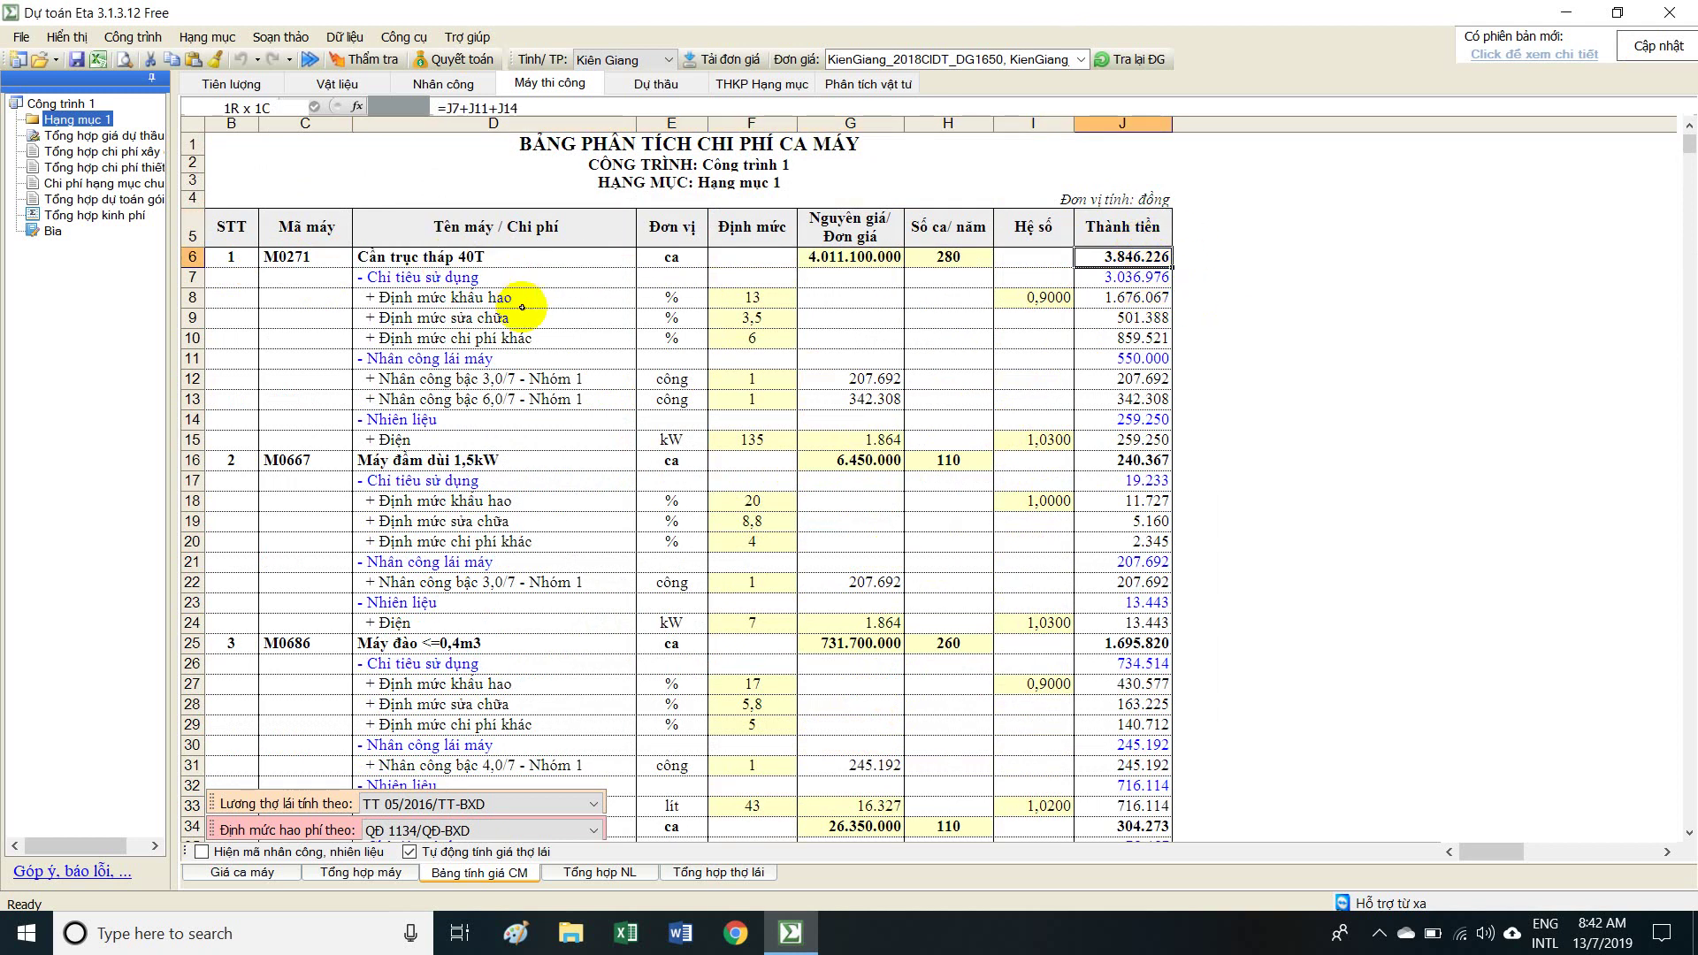
click(566, 257)
click(1133, 255)
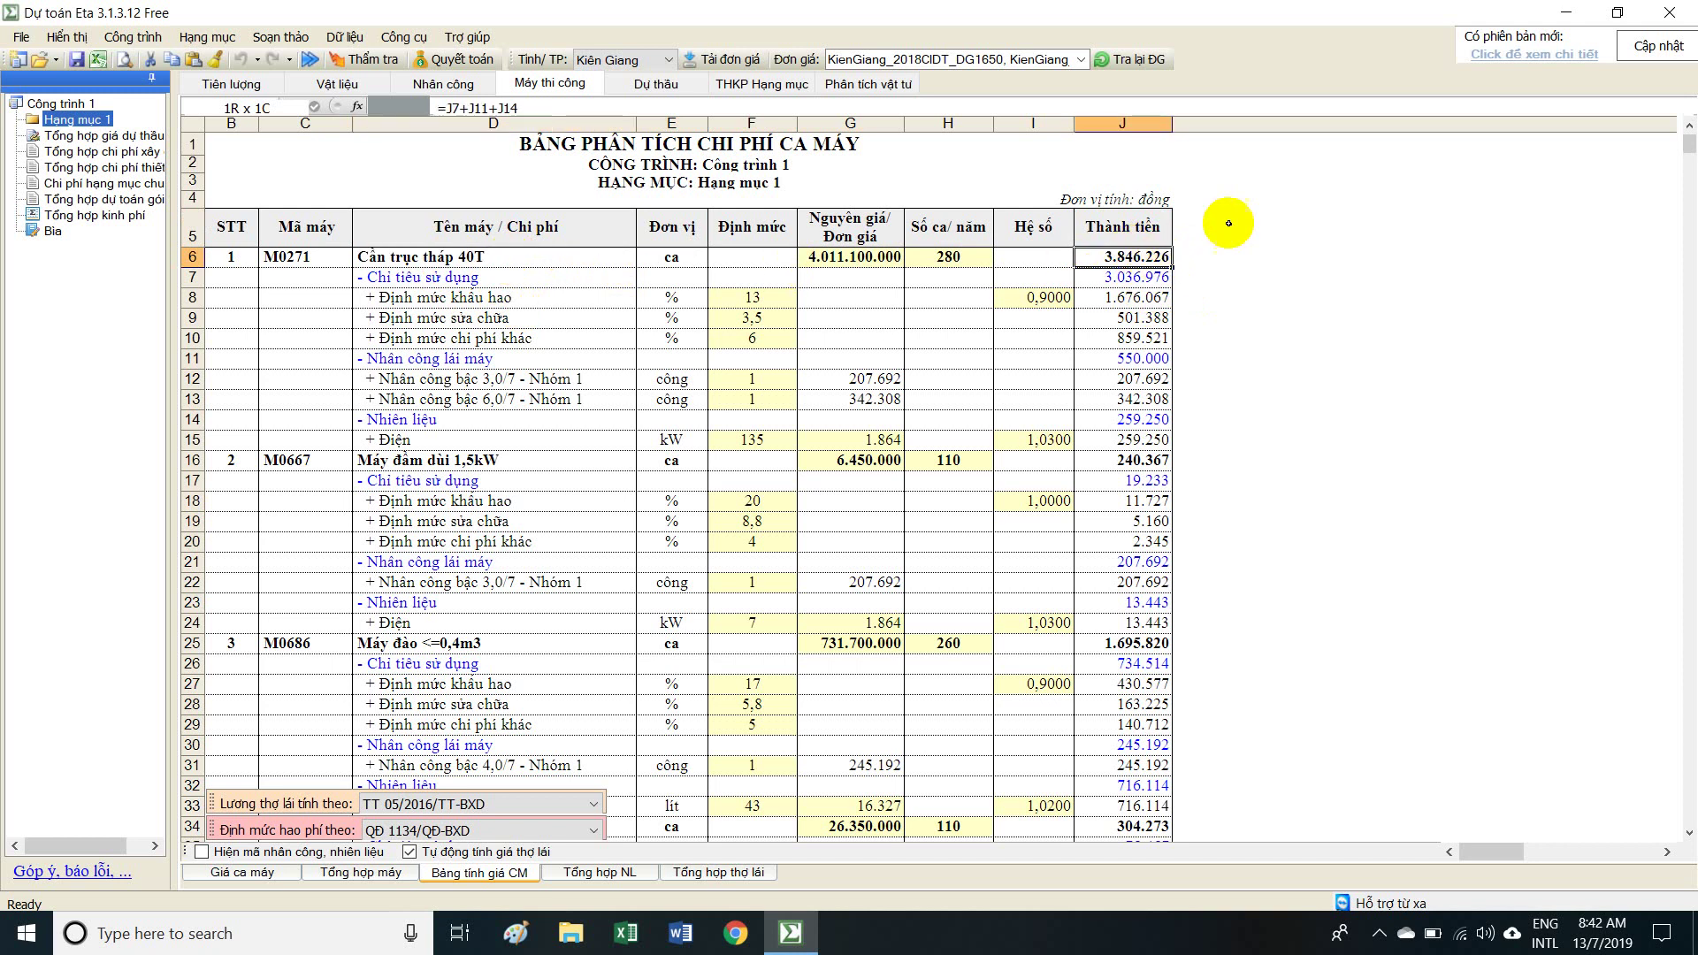
Compare the Giá gốc and Giá HT of Cần trục tháp 40T in Giá ca máy, and return to Bảng tính giá CM.
click(244, 873)
click(871, 230)
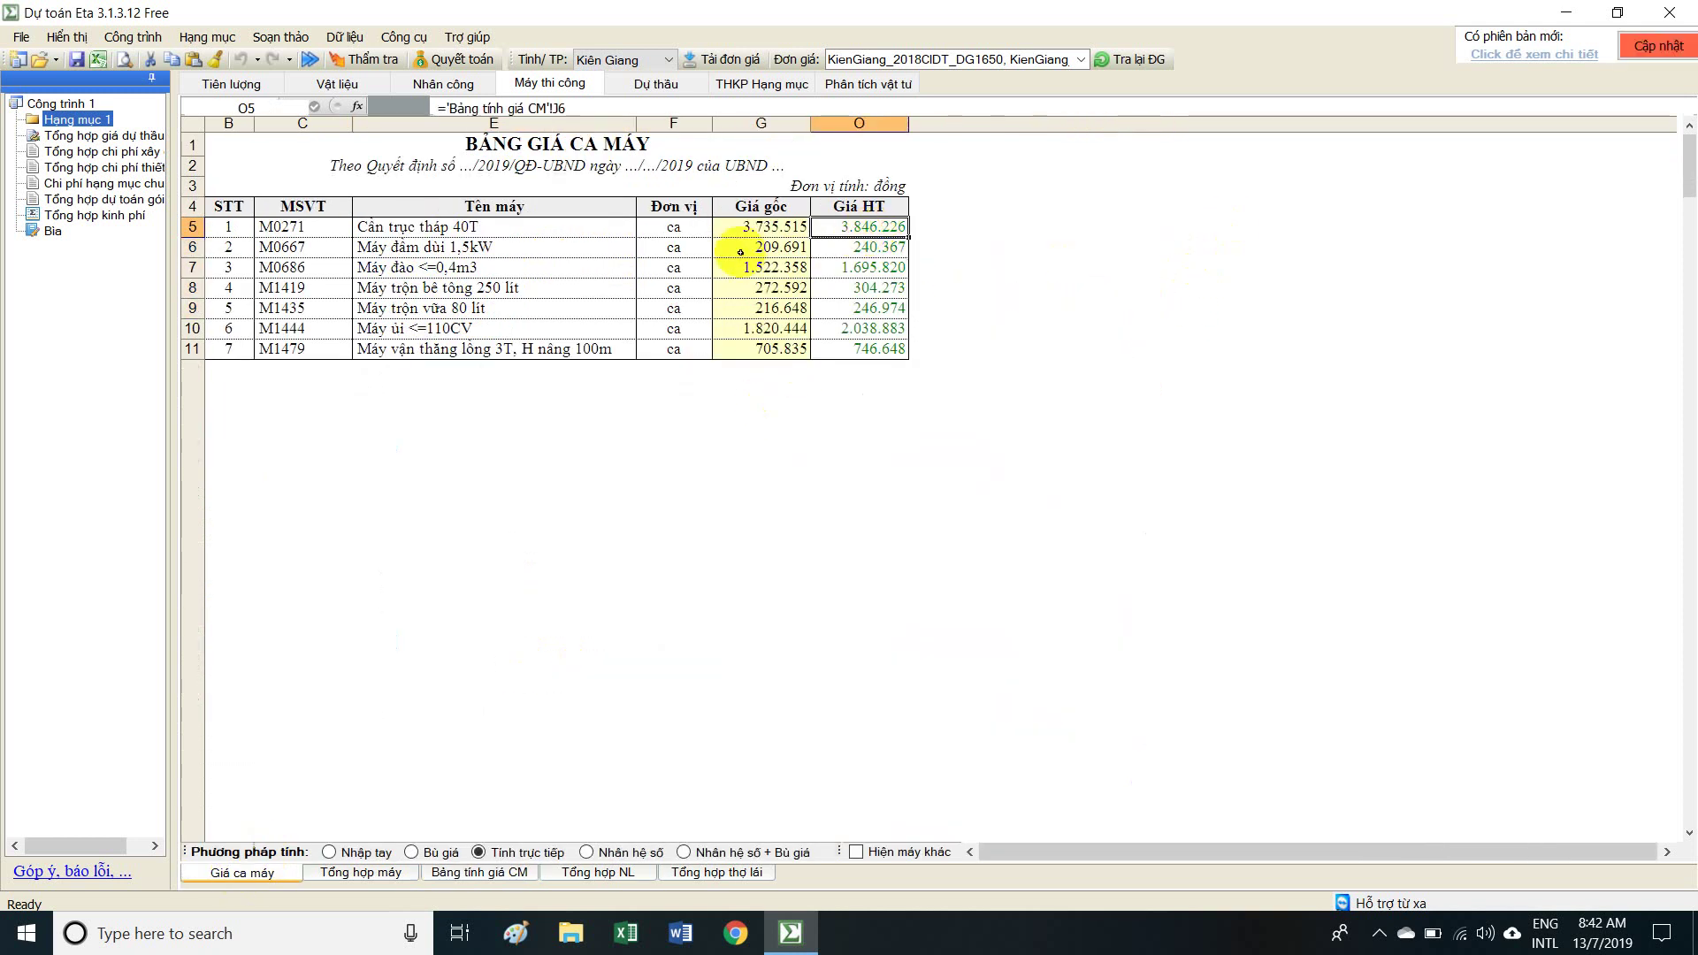
click(782, 232)
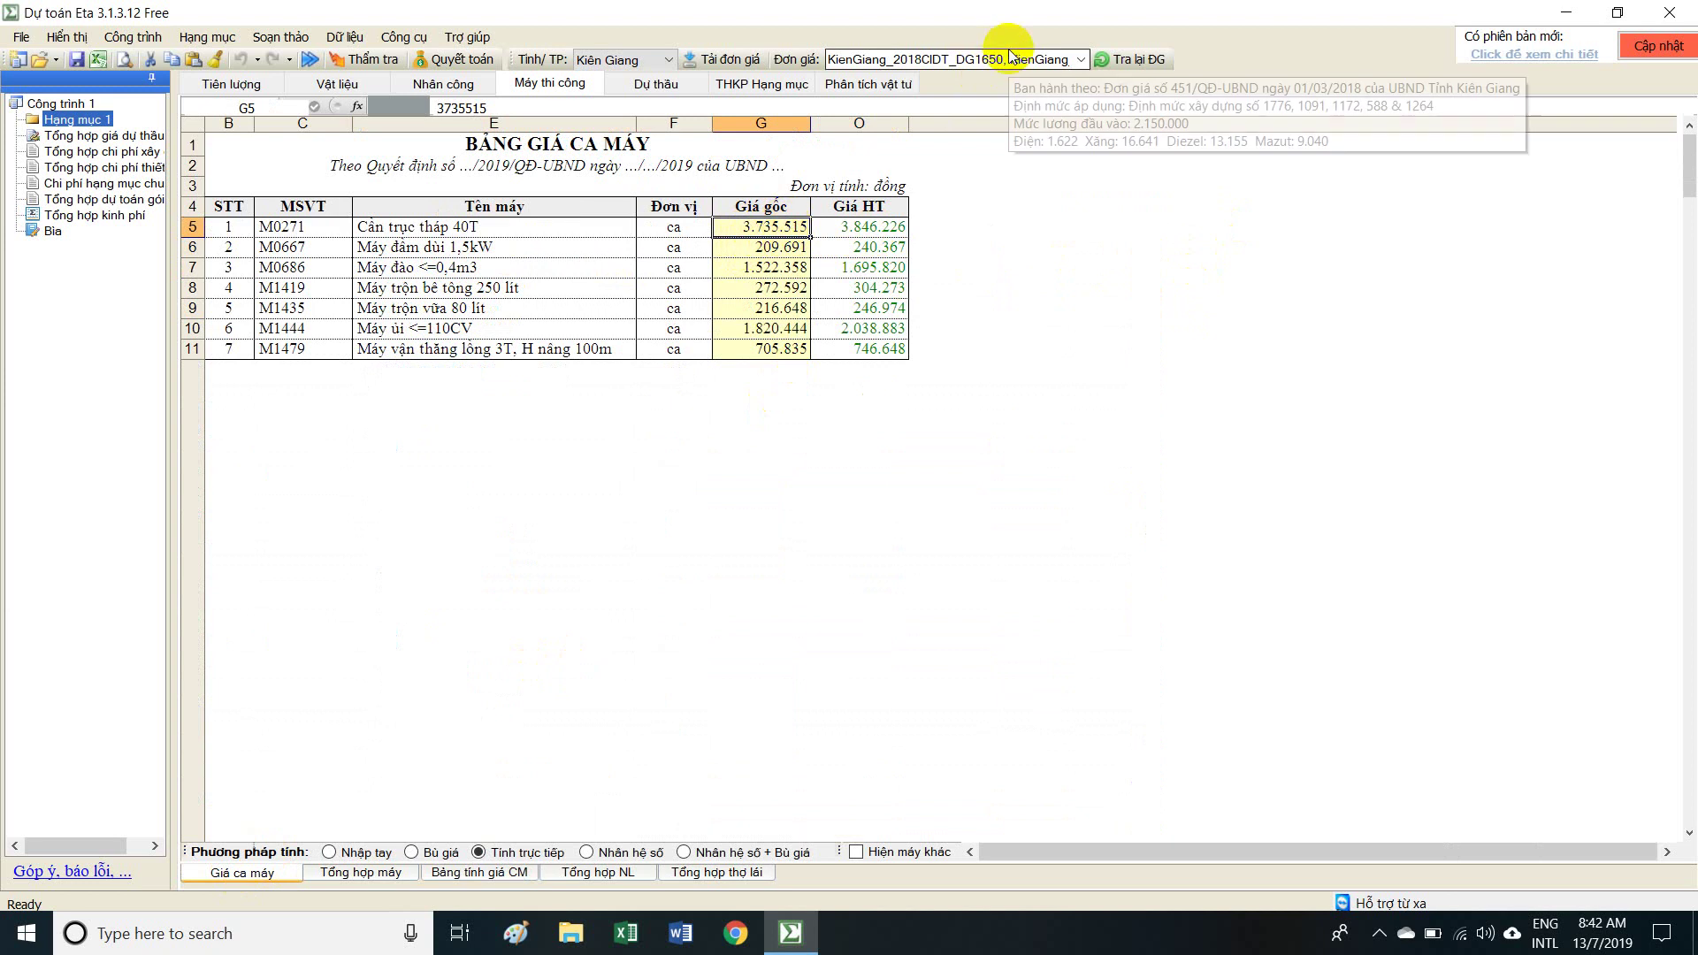
click(883, 226)
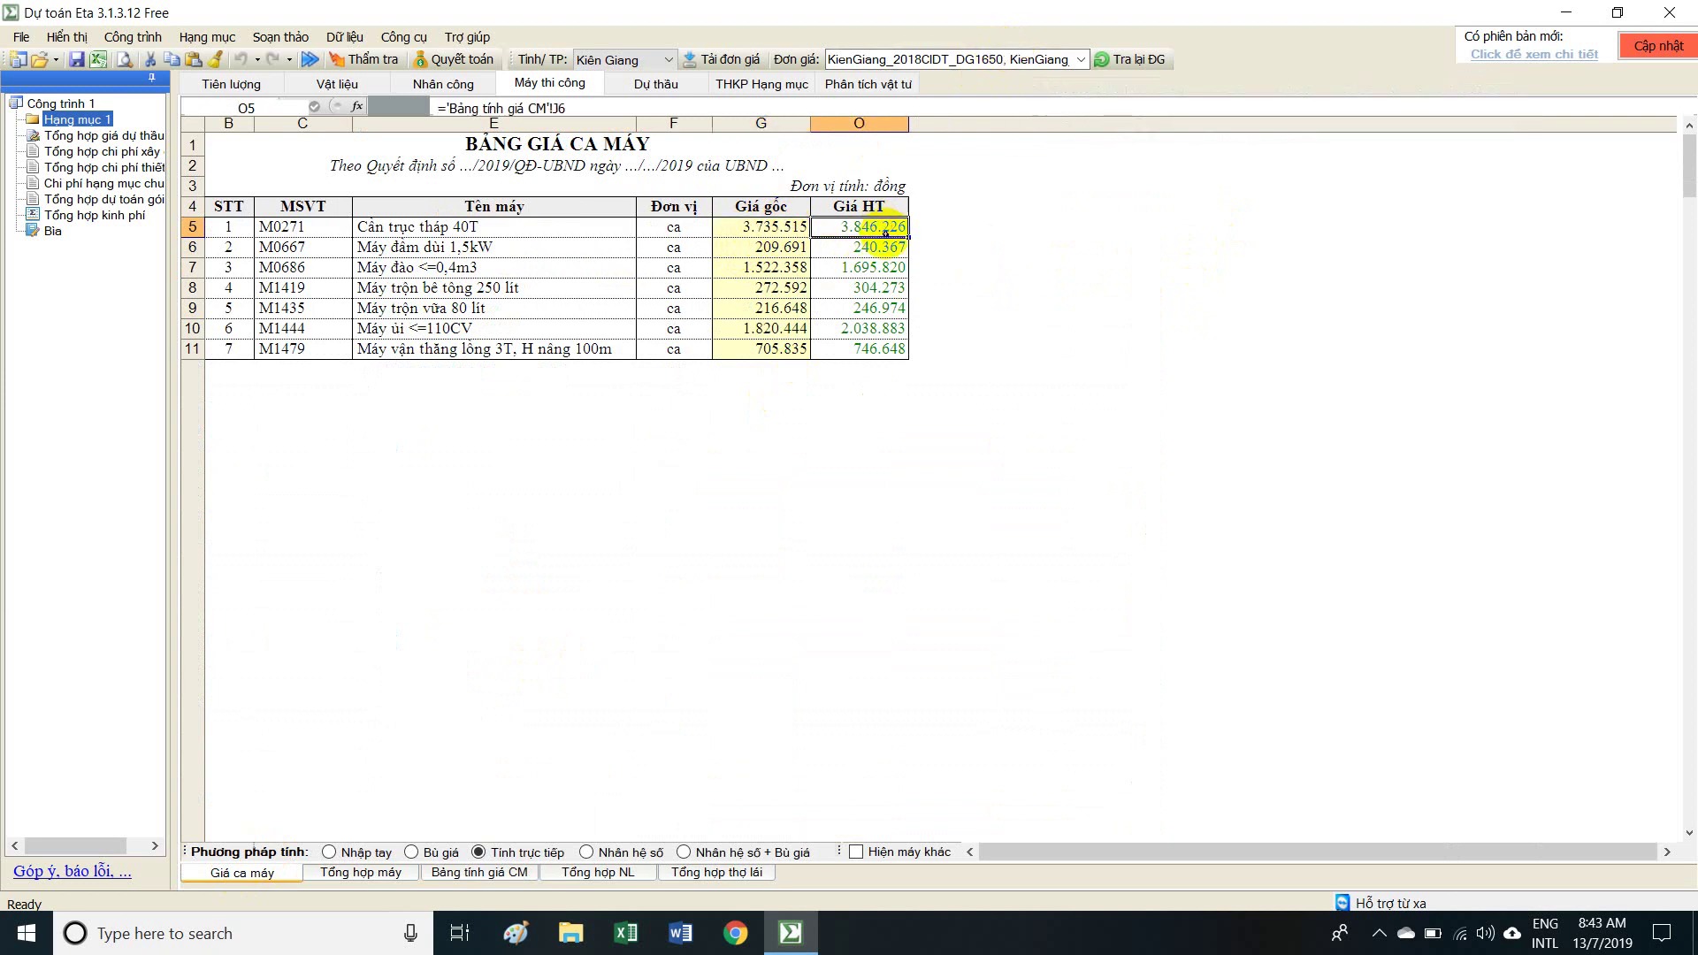
click(518, 878)
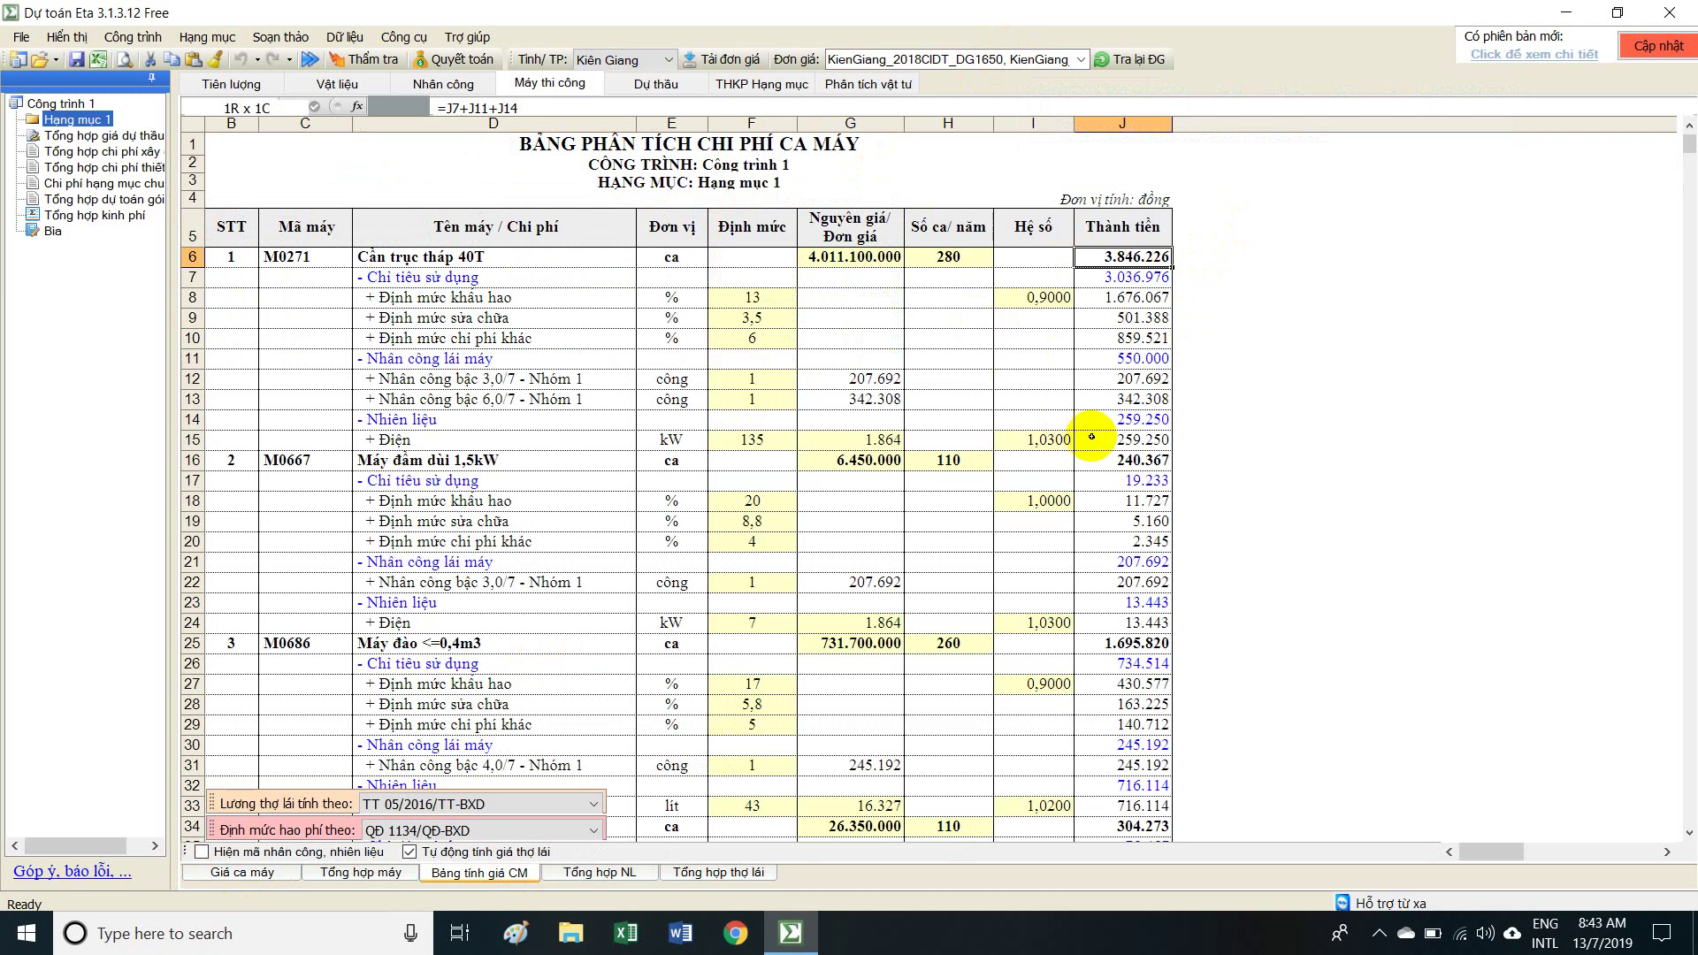
Review the Tổng hợp máy table alongside the material and labor sheets.
click(351, 875)
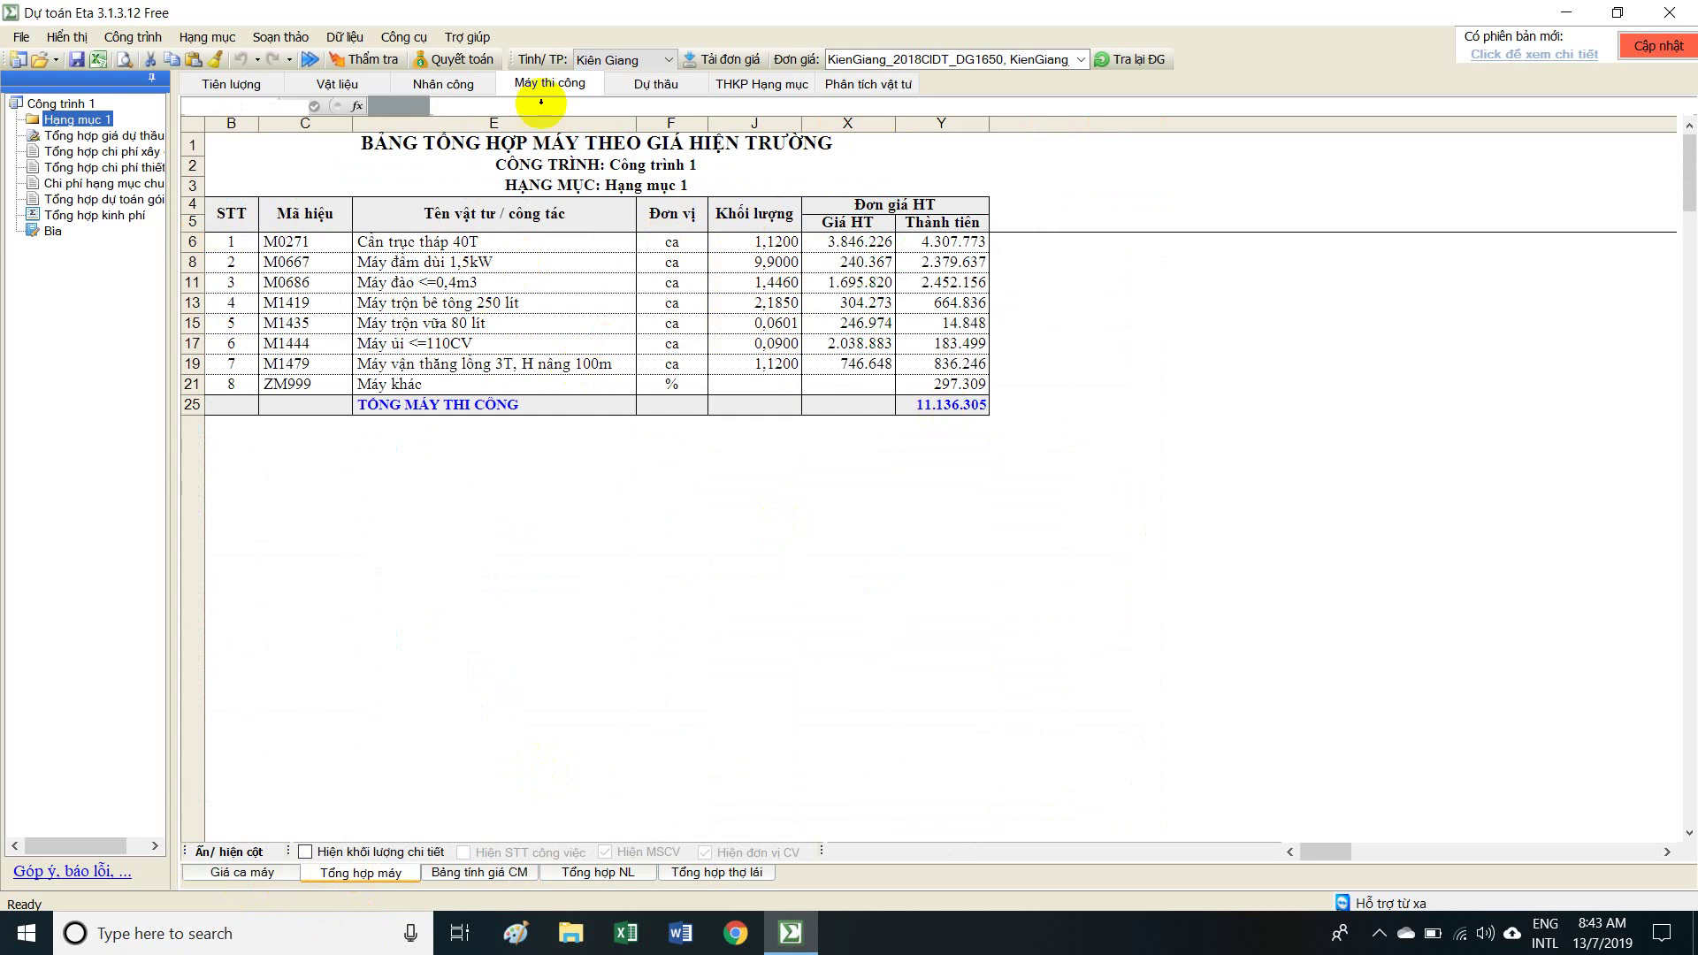
click(337, 84)
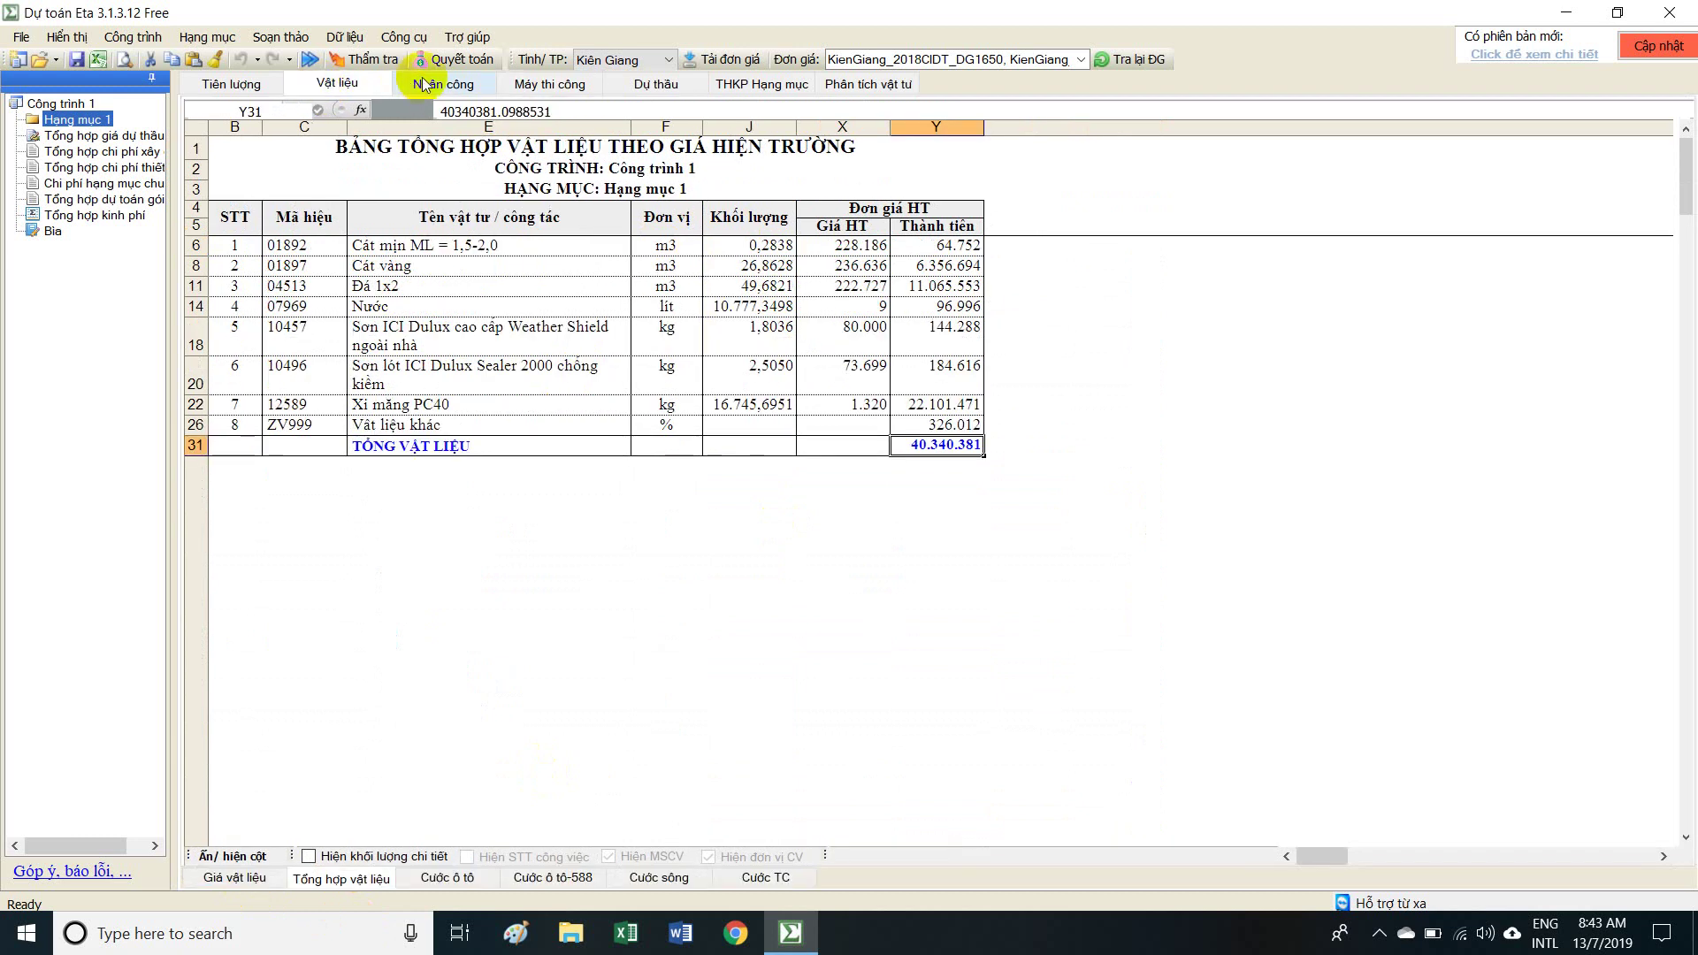
click(423, 84)
click(557, 83)
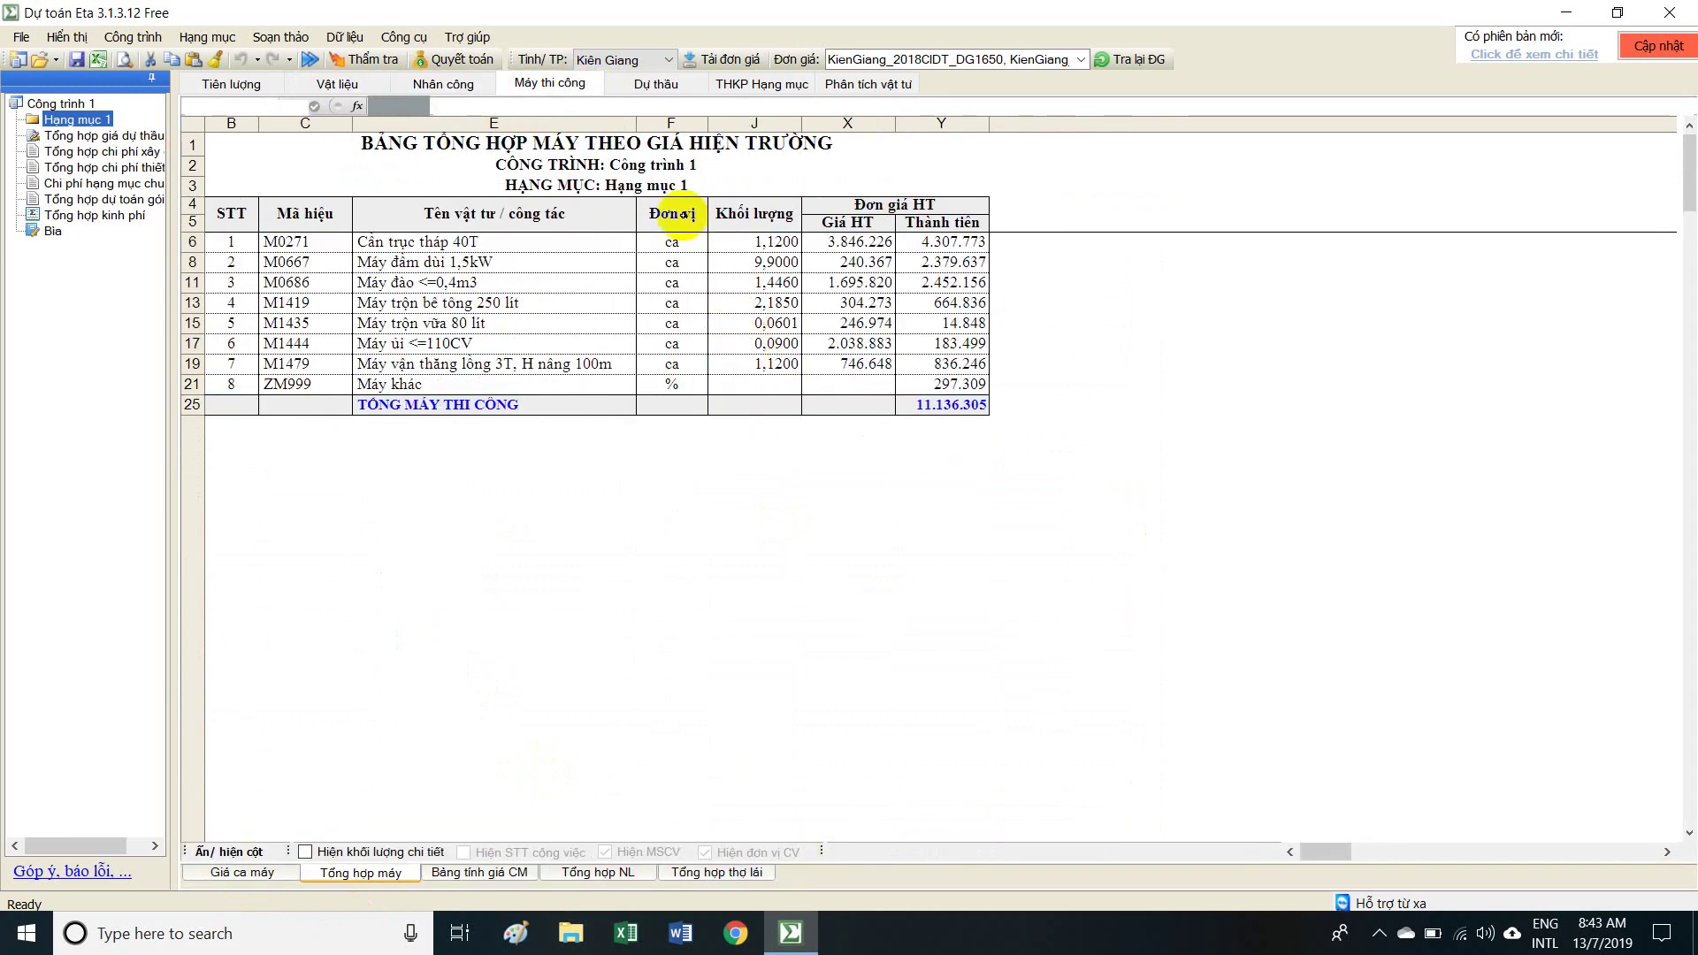
Examine the material, labor, machine and overhead components of work item AG.11112 in the Dự thầu detailed unit price table.
click(670, 84)
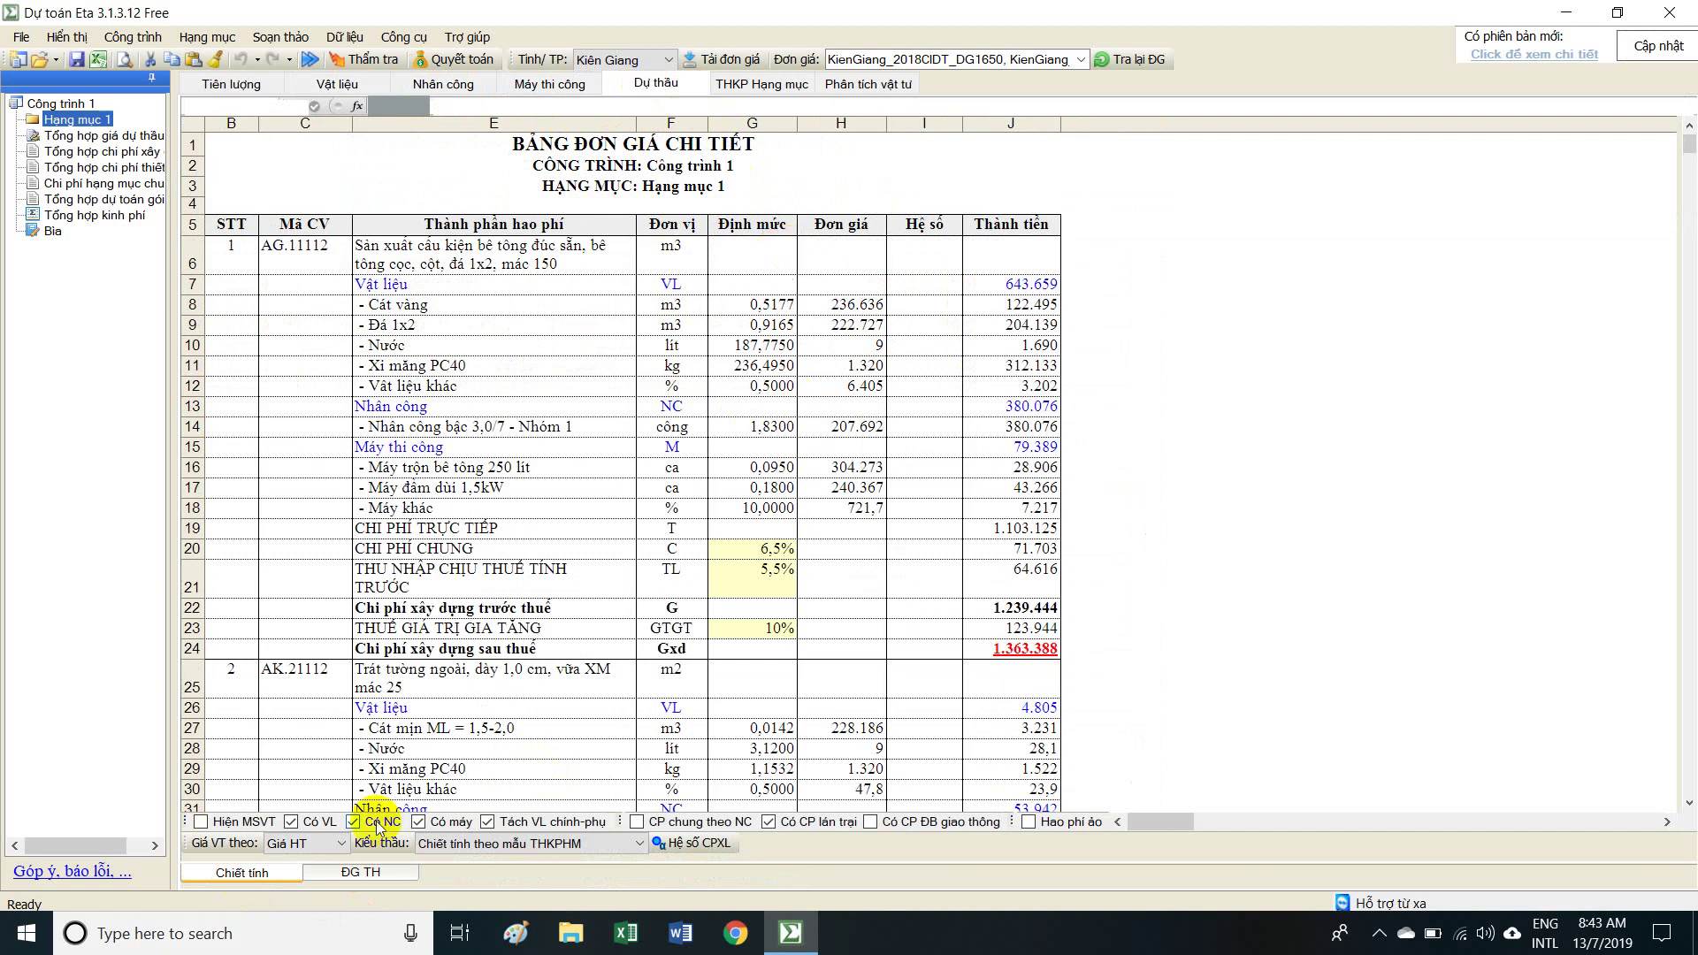
click(364, 876)
click(294, 870)
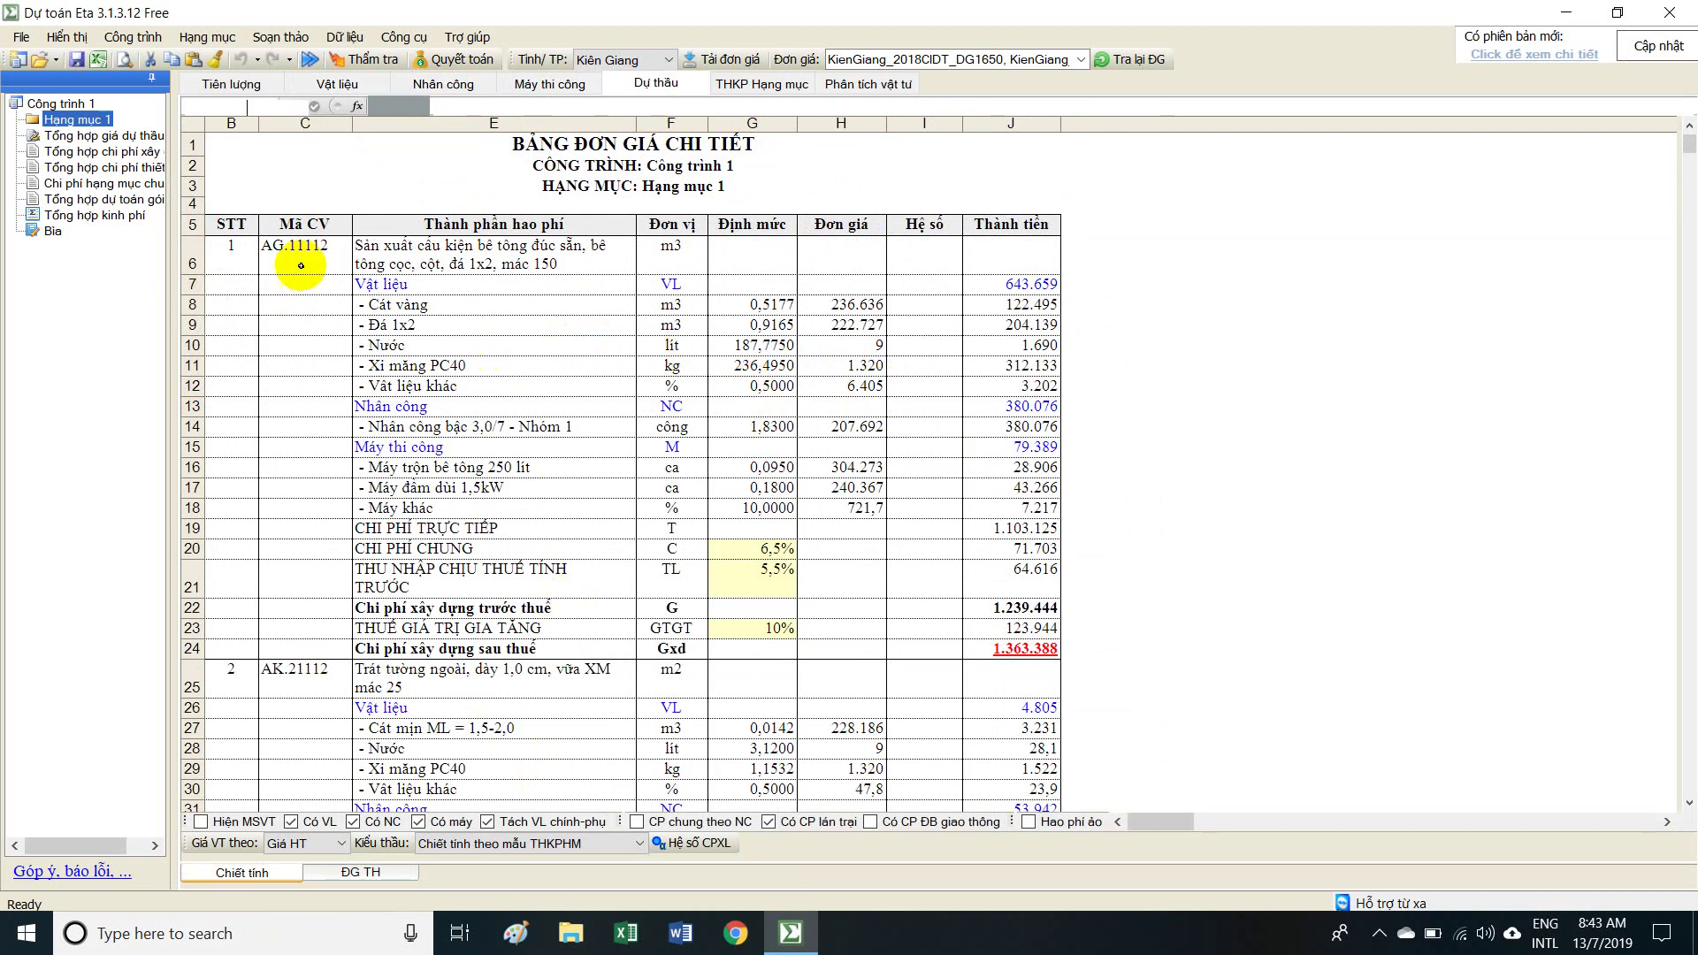
drag(296, 260, 1031, 639)
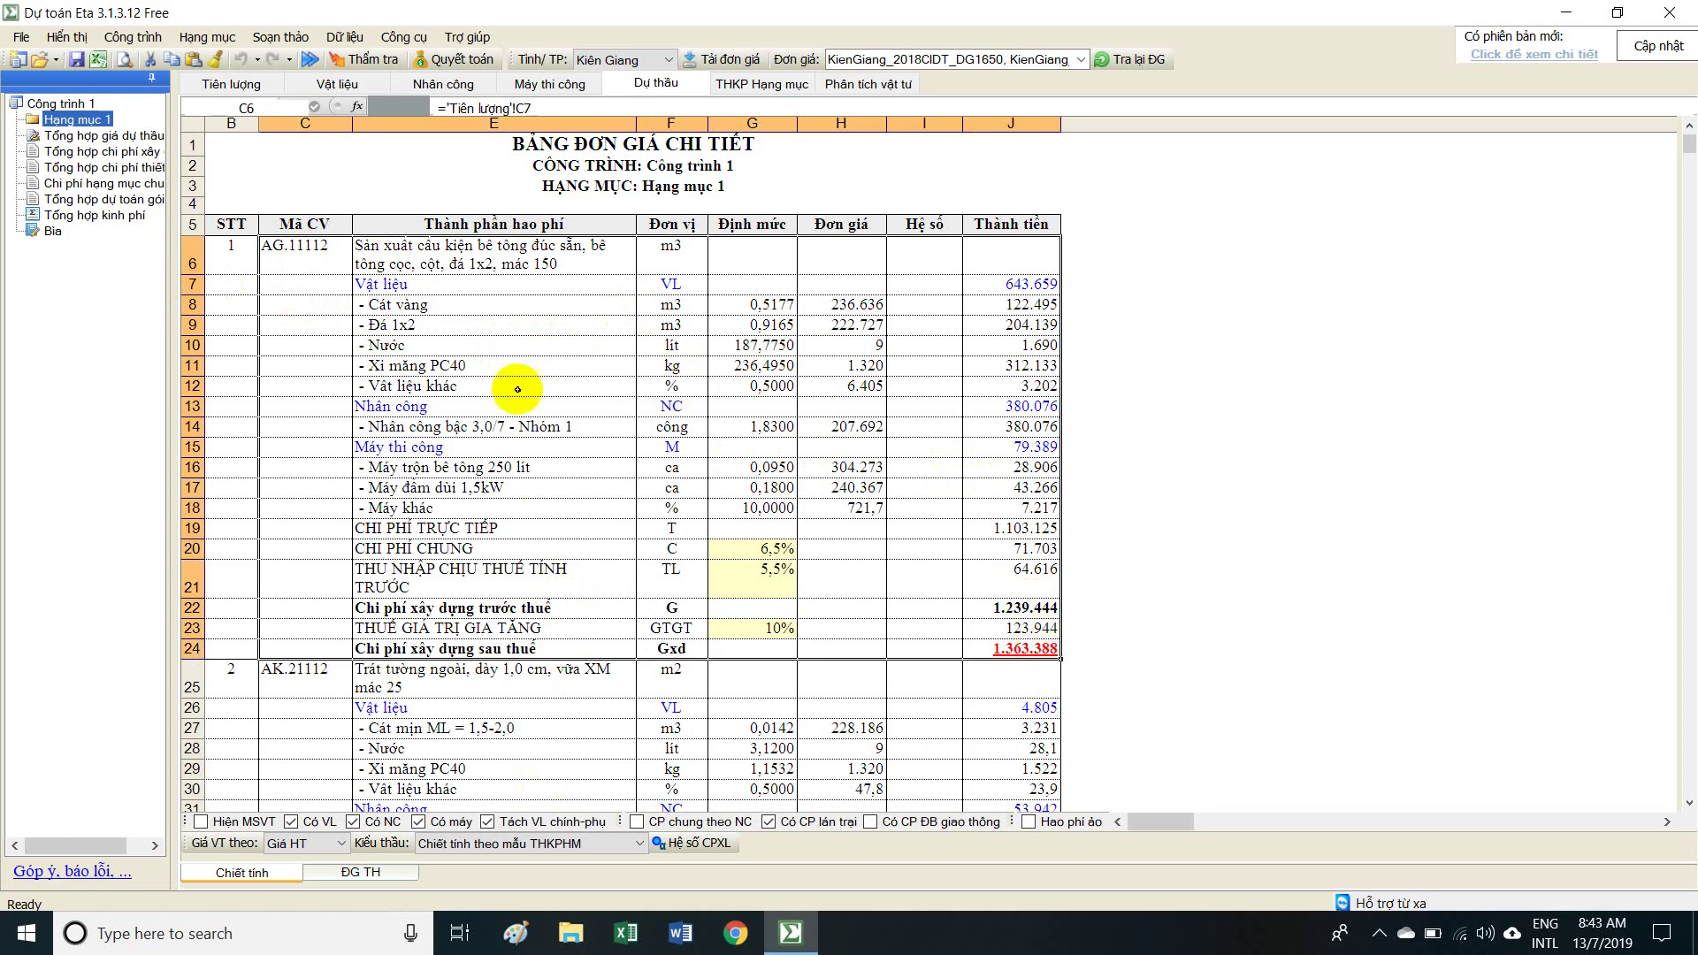
drag(415, 282, 546, 346)
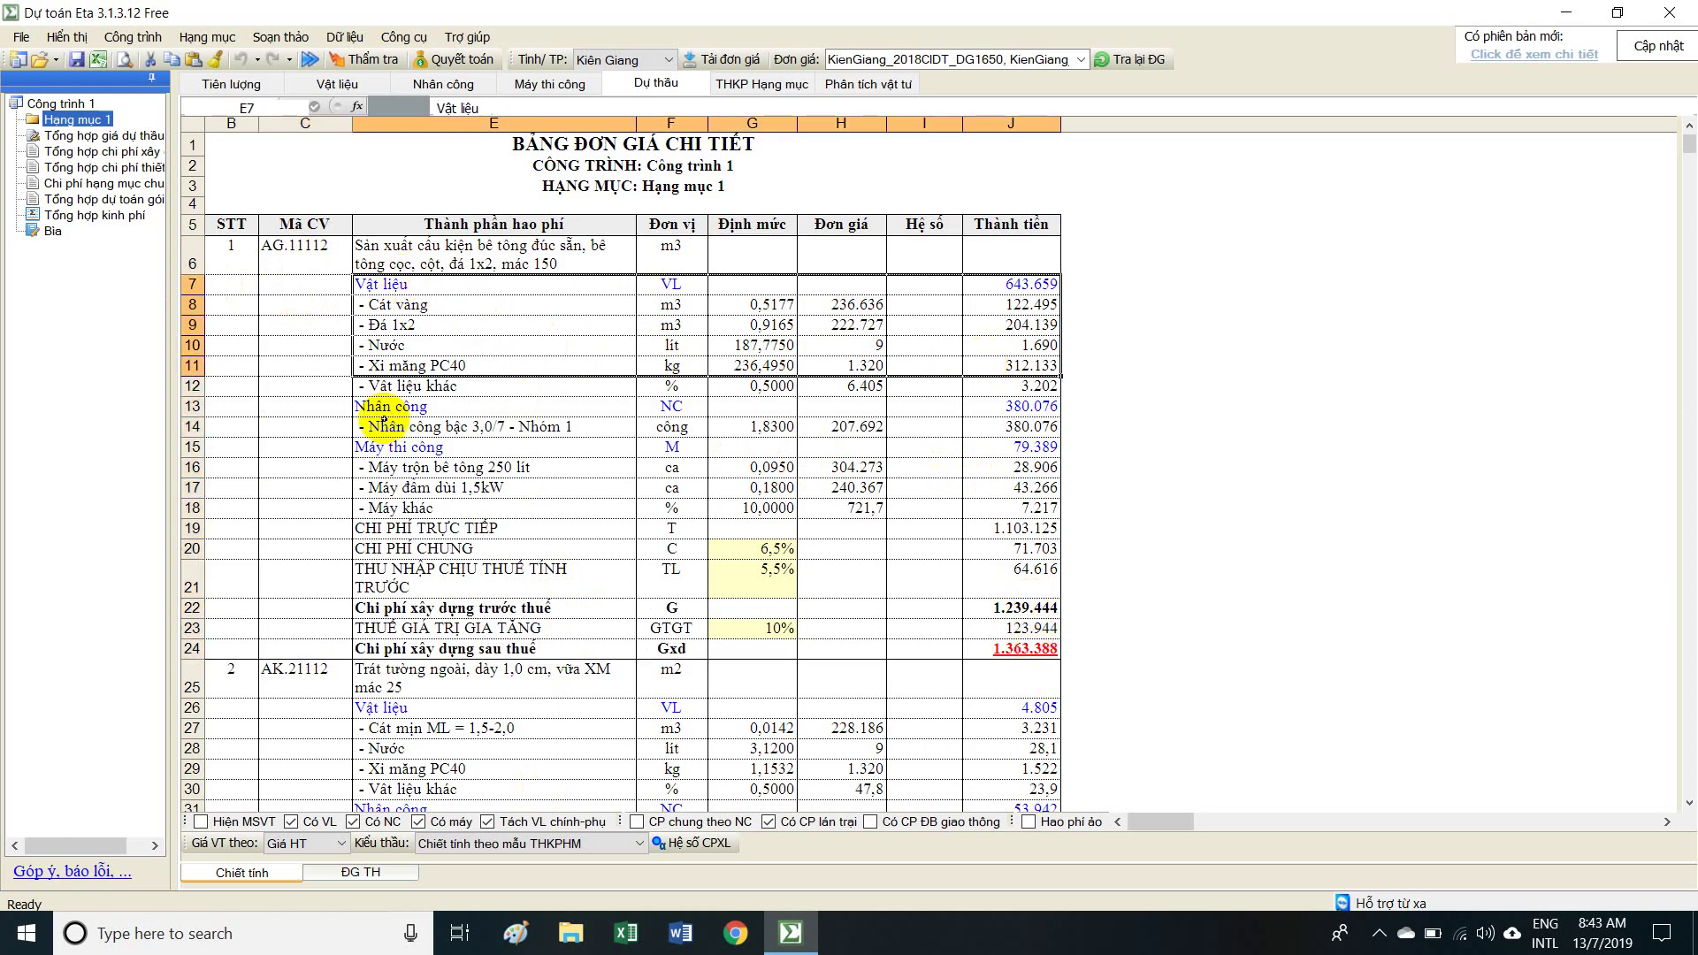
drag(436, 416, 679, 430)
drag(327, 469, 670, 496)
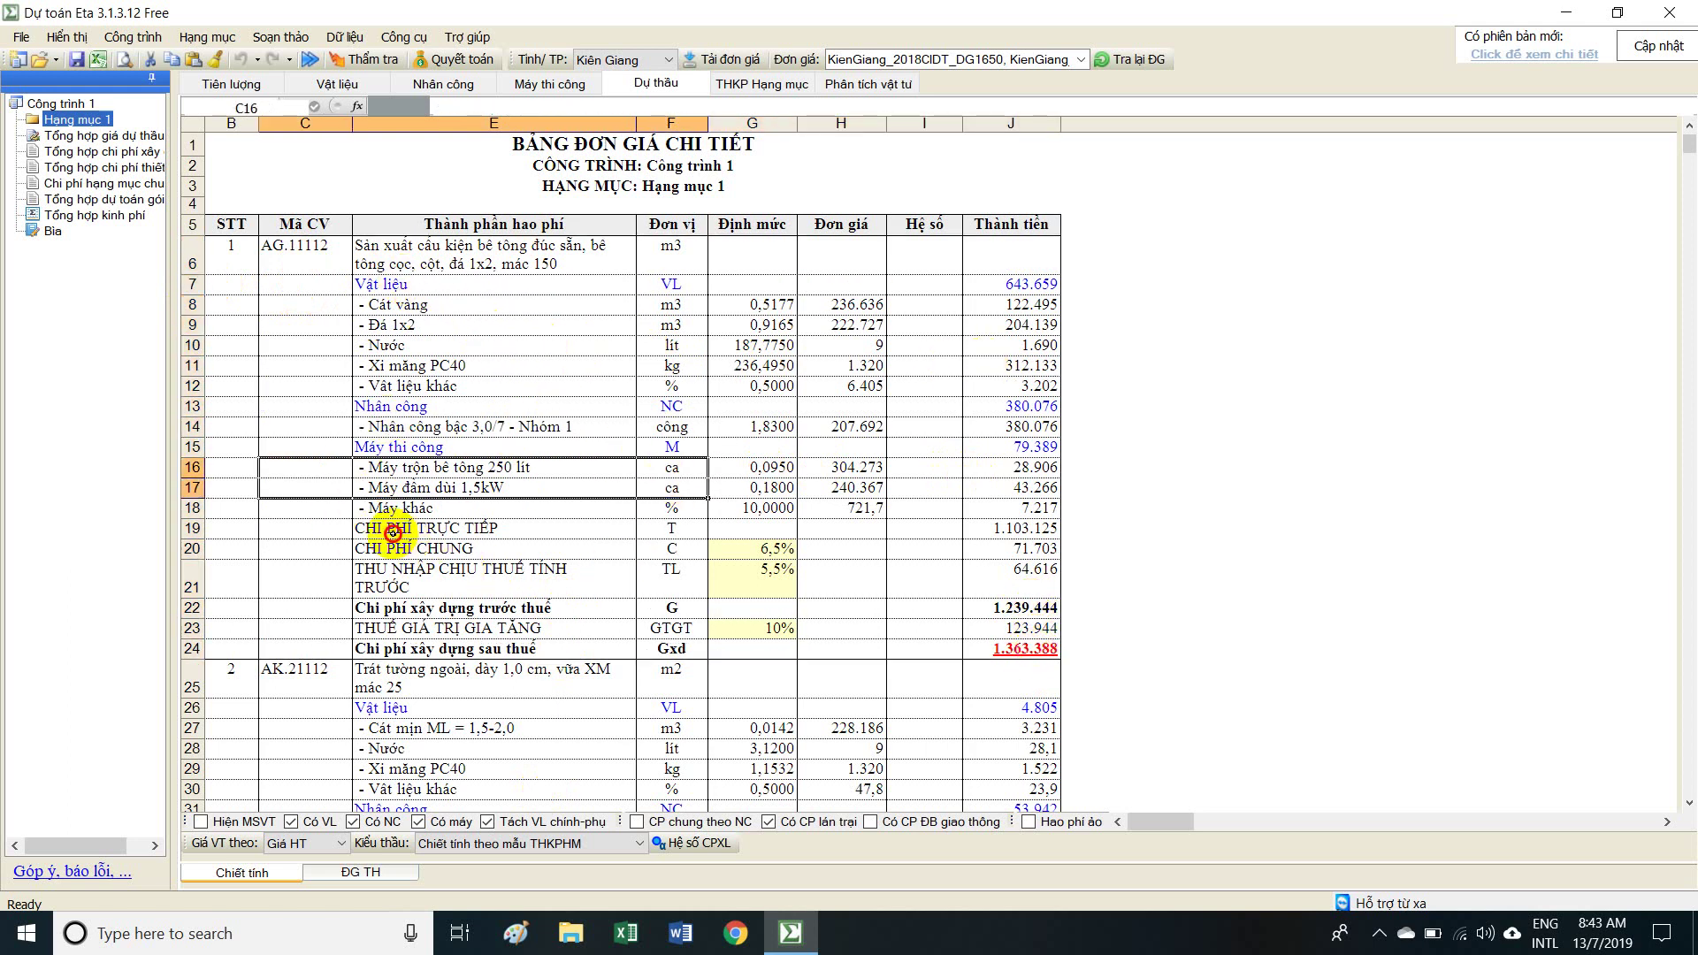
drag(391, 529, 864, 646)
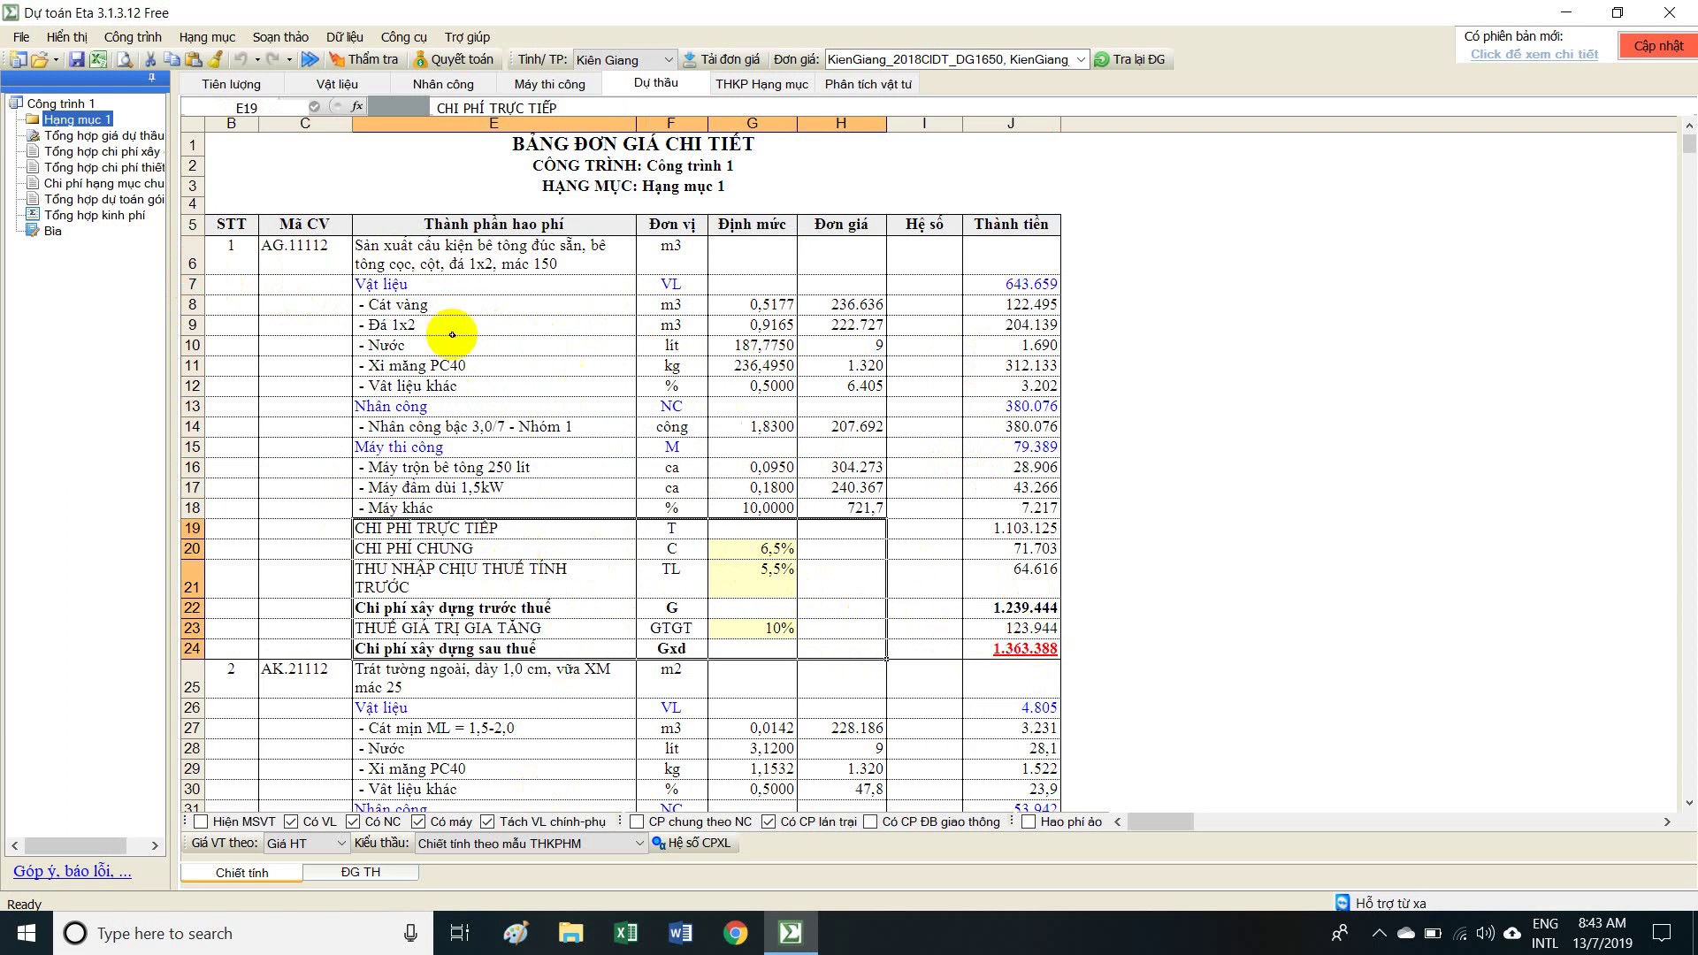
drag(495, 324, 919, 447)
click(982, 645)
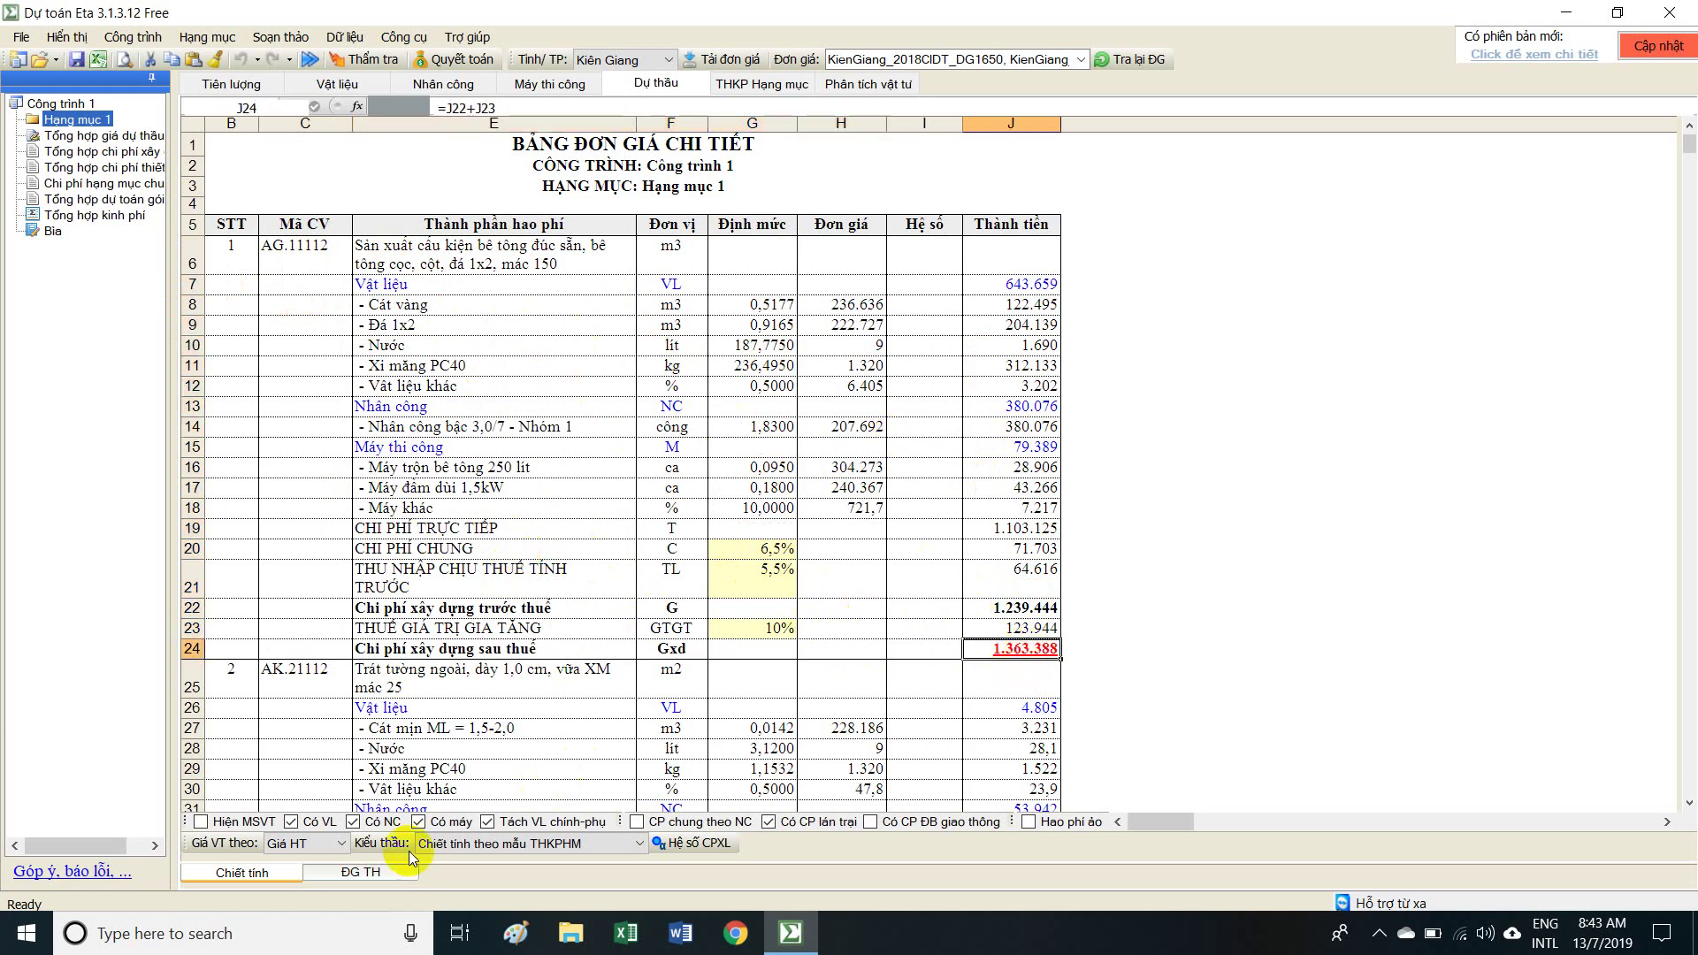
Check the work item prices and the Tổng cộng amount in the ĐG TH summary of unit prices.
click(380, 870)
drag(496, 231, 732, 330)
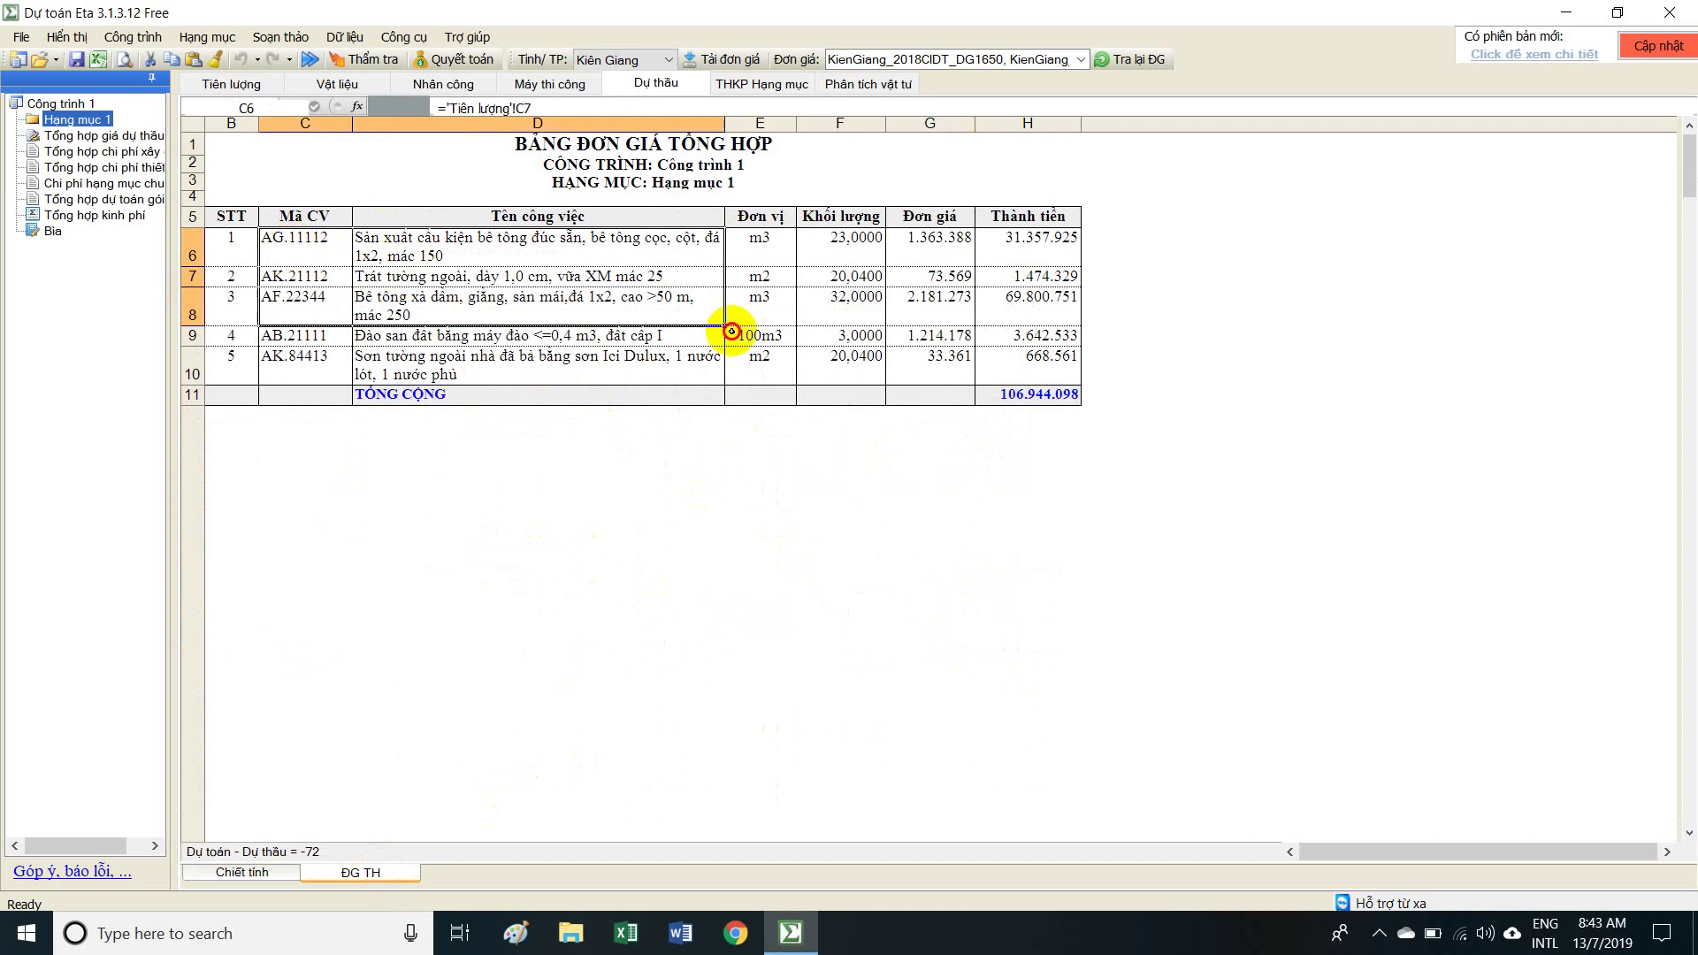
drag(1000, 394, 1121, 403)
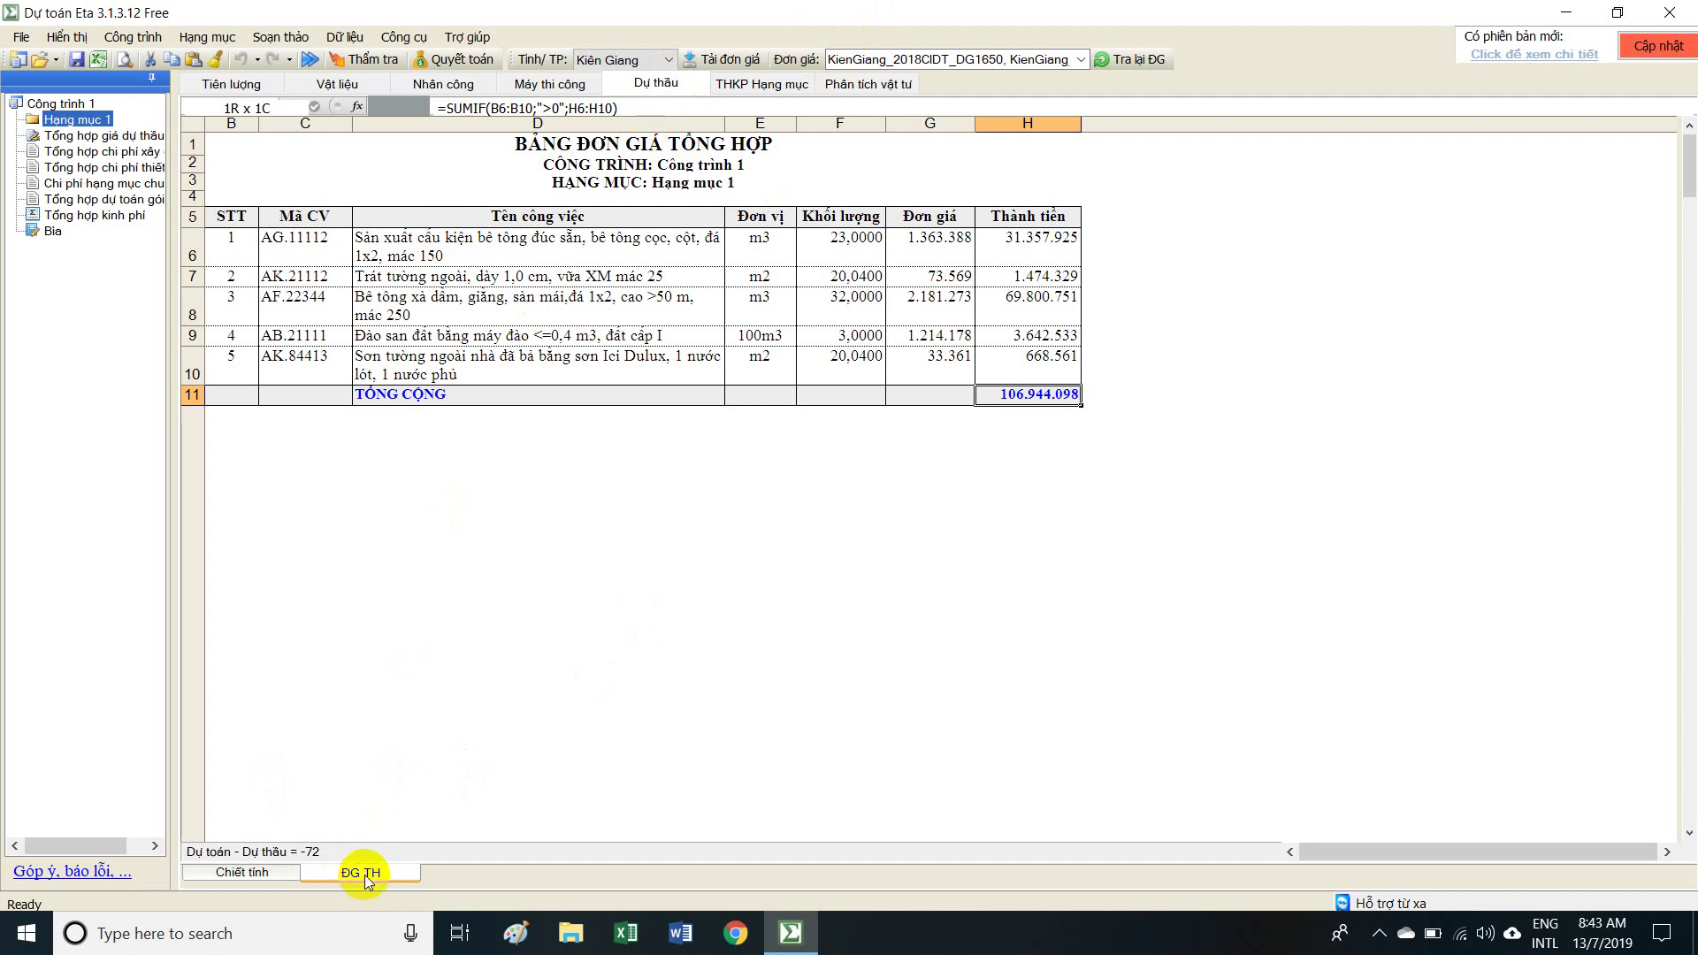
Revisit the detailed unit prices and machine summary, and check the work items in ĐG TH again.
click(246, 874)
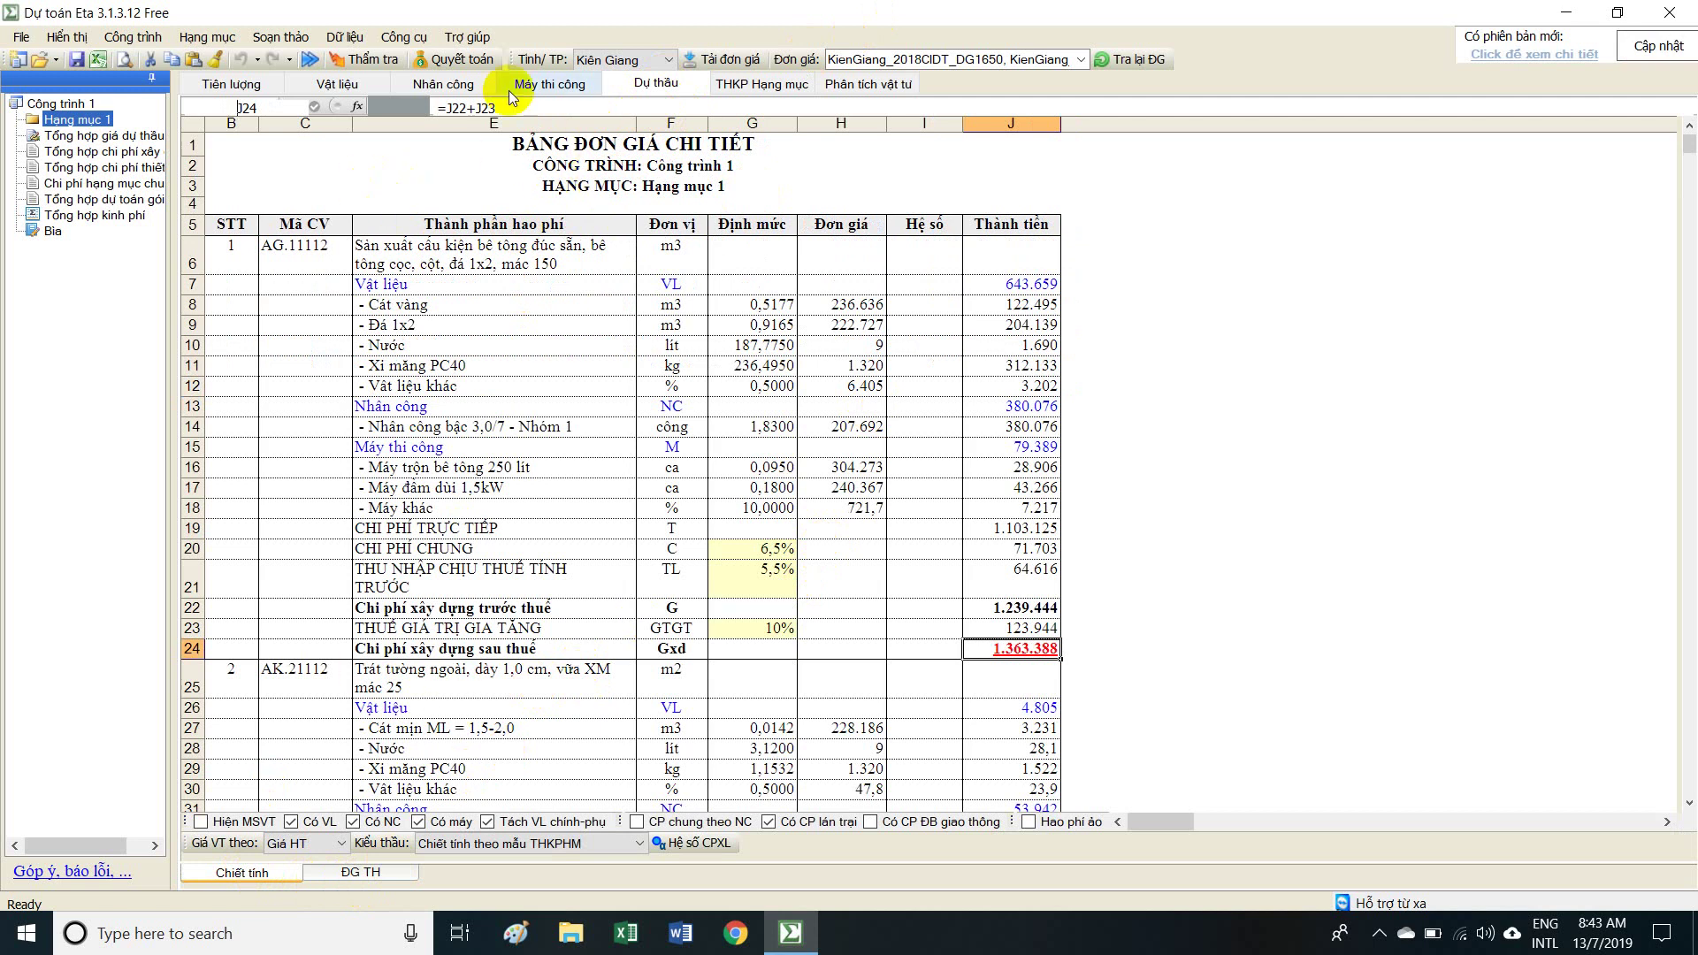
click(556, 89)
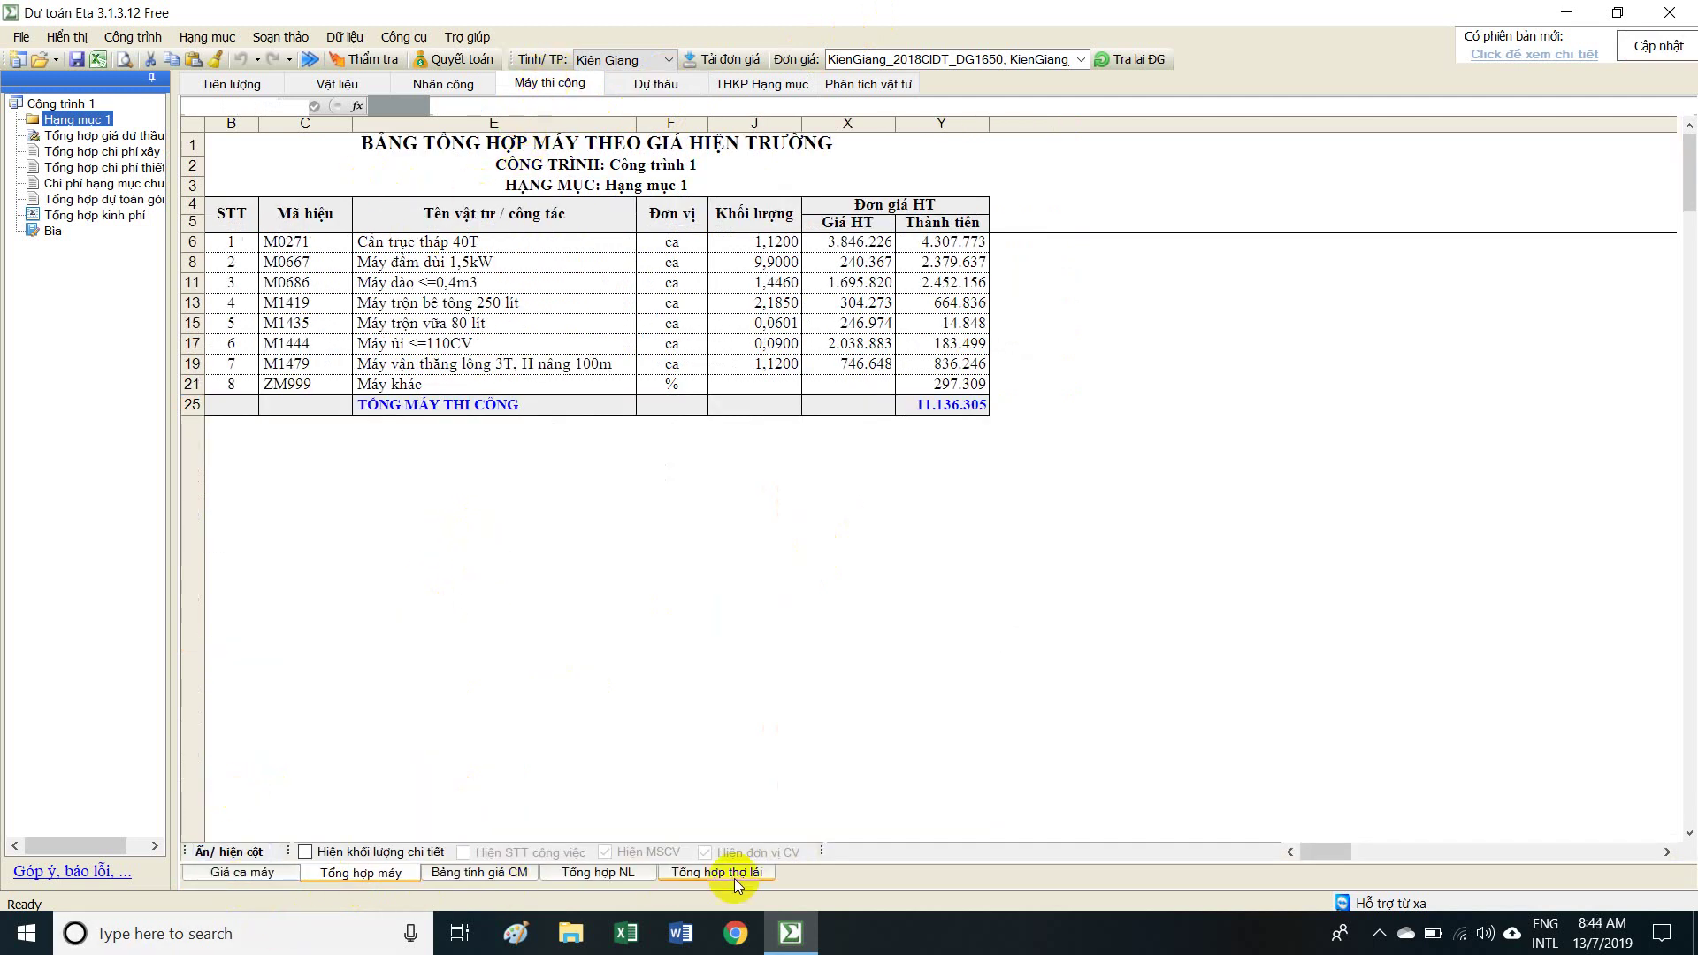
click(655, 83)
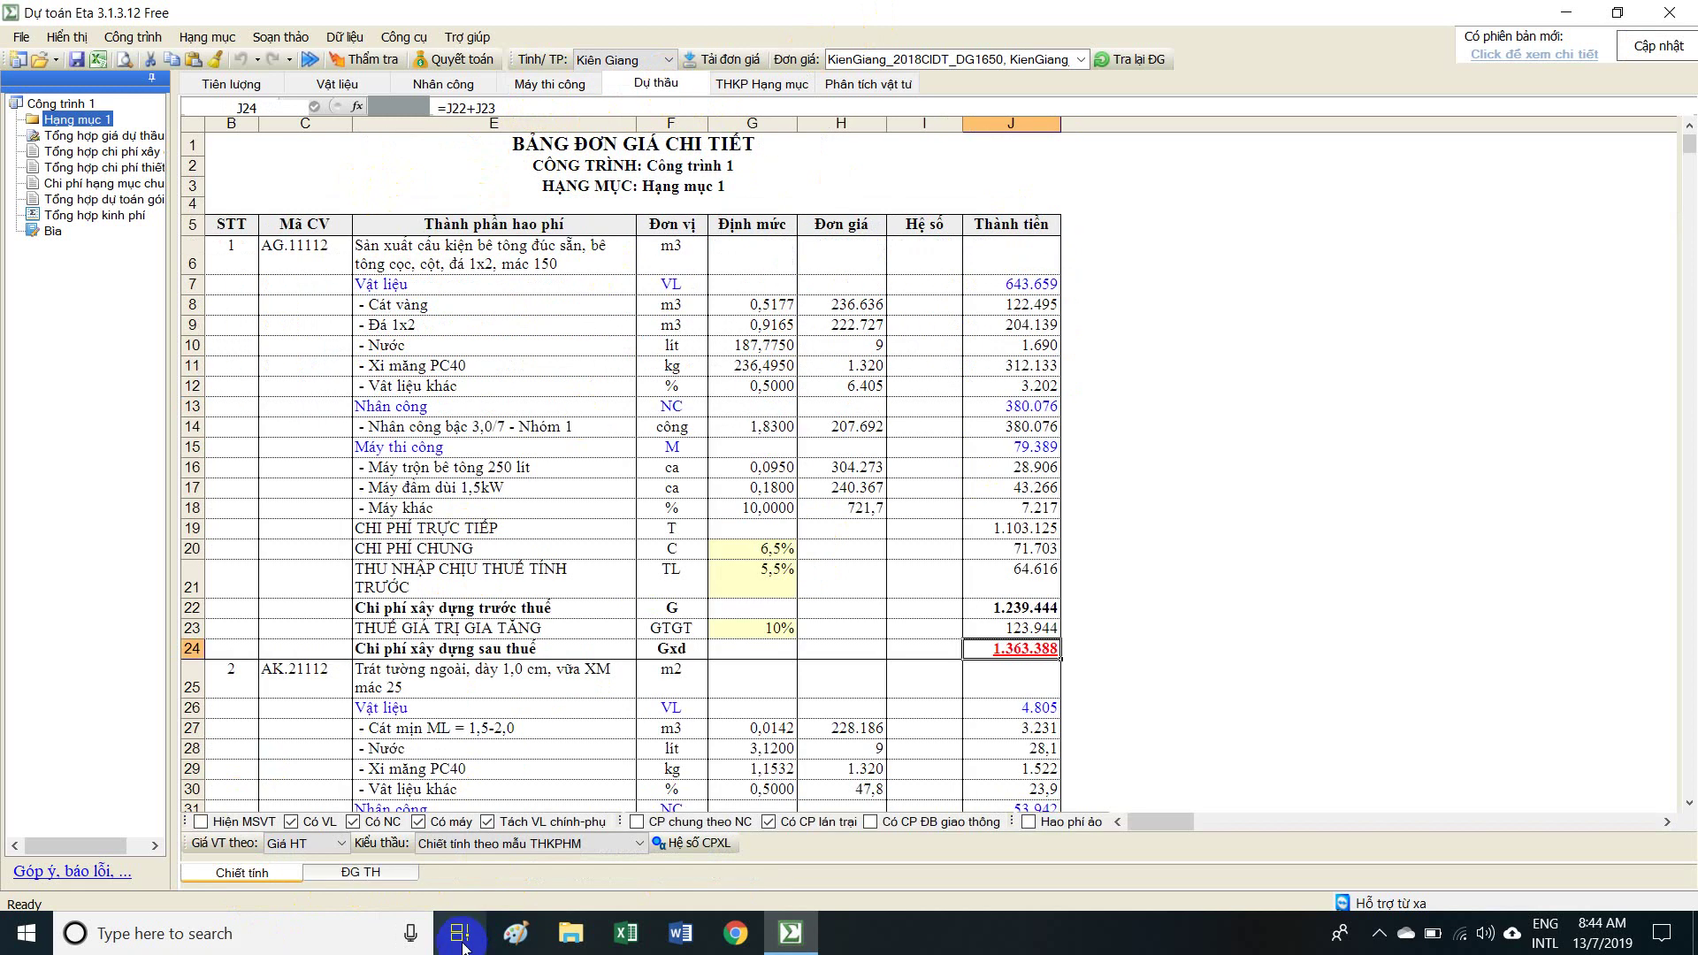
click(387, 873)
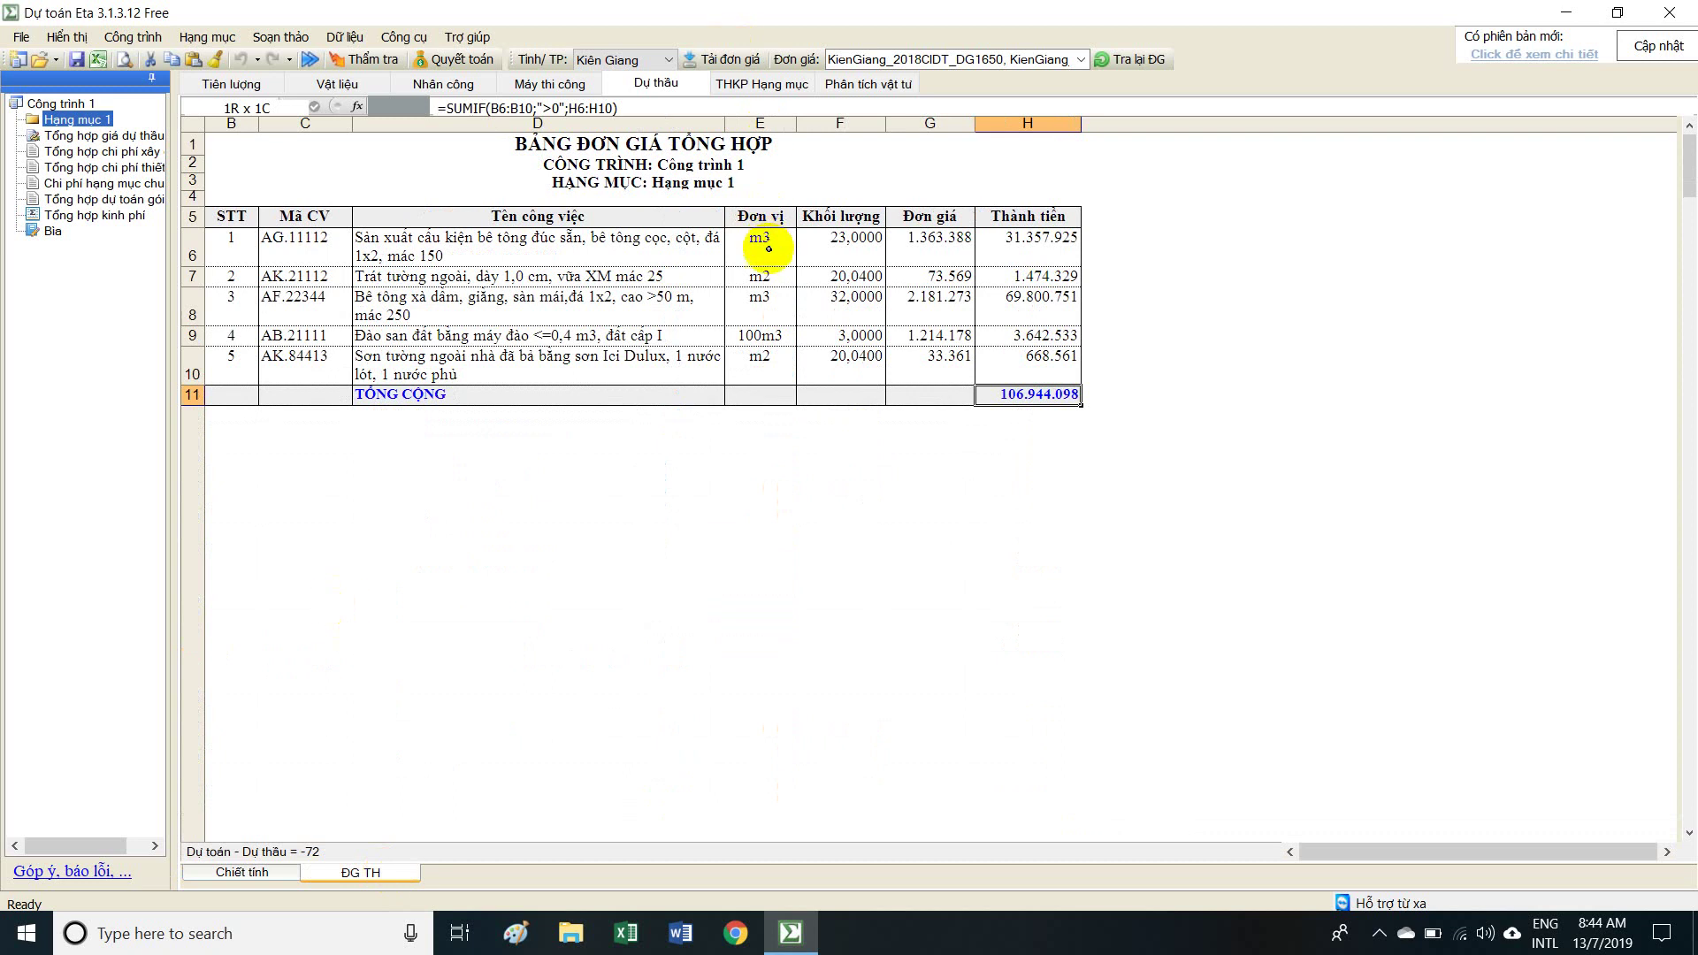
click(544, 335)
click(489, 277)
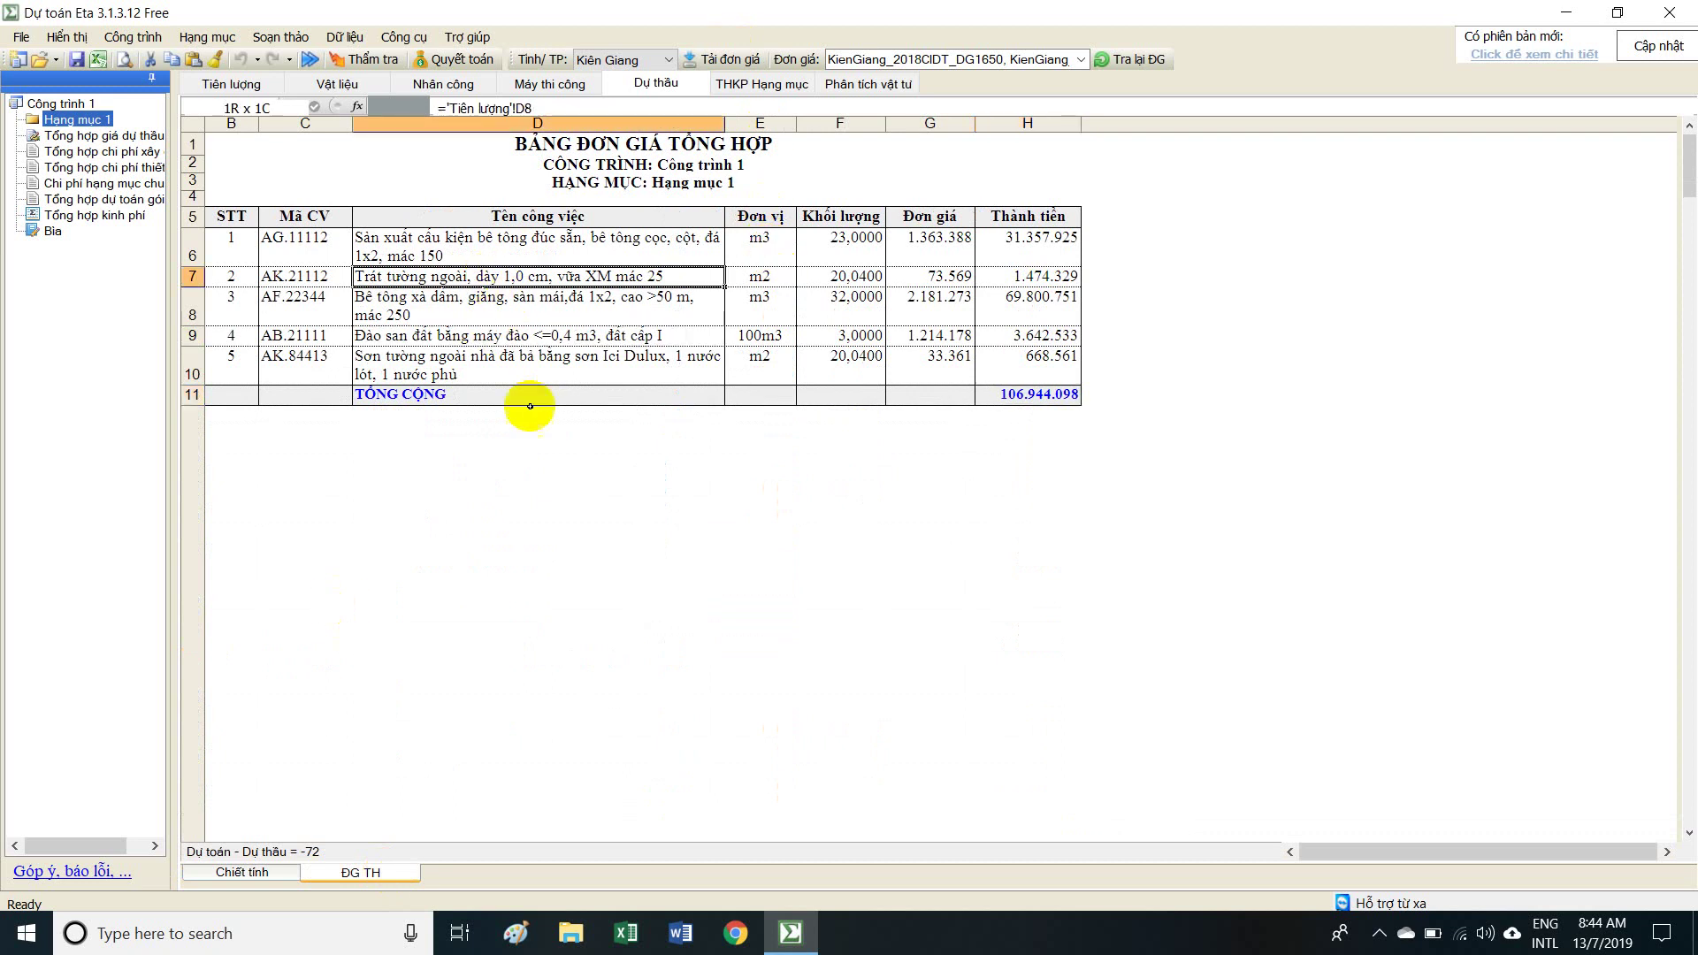
Examine the material, labor and machine cost lines and the after-tax construction cost in THKP Hạng mục.
click(742, 82)
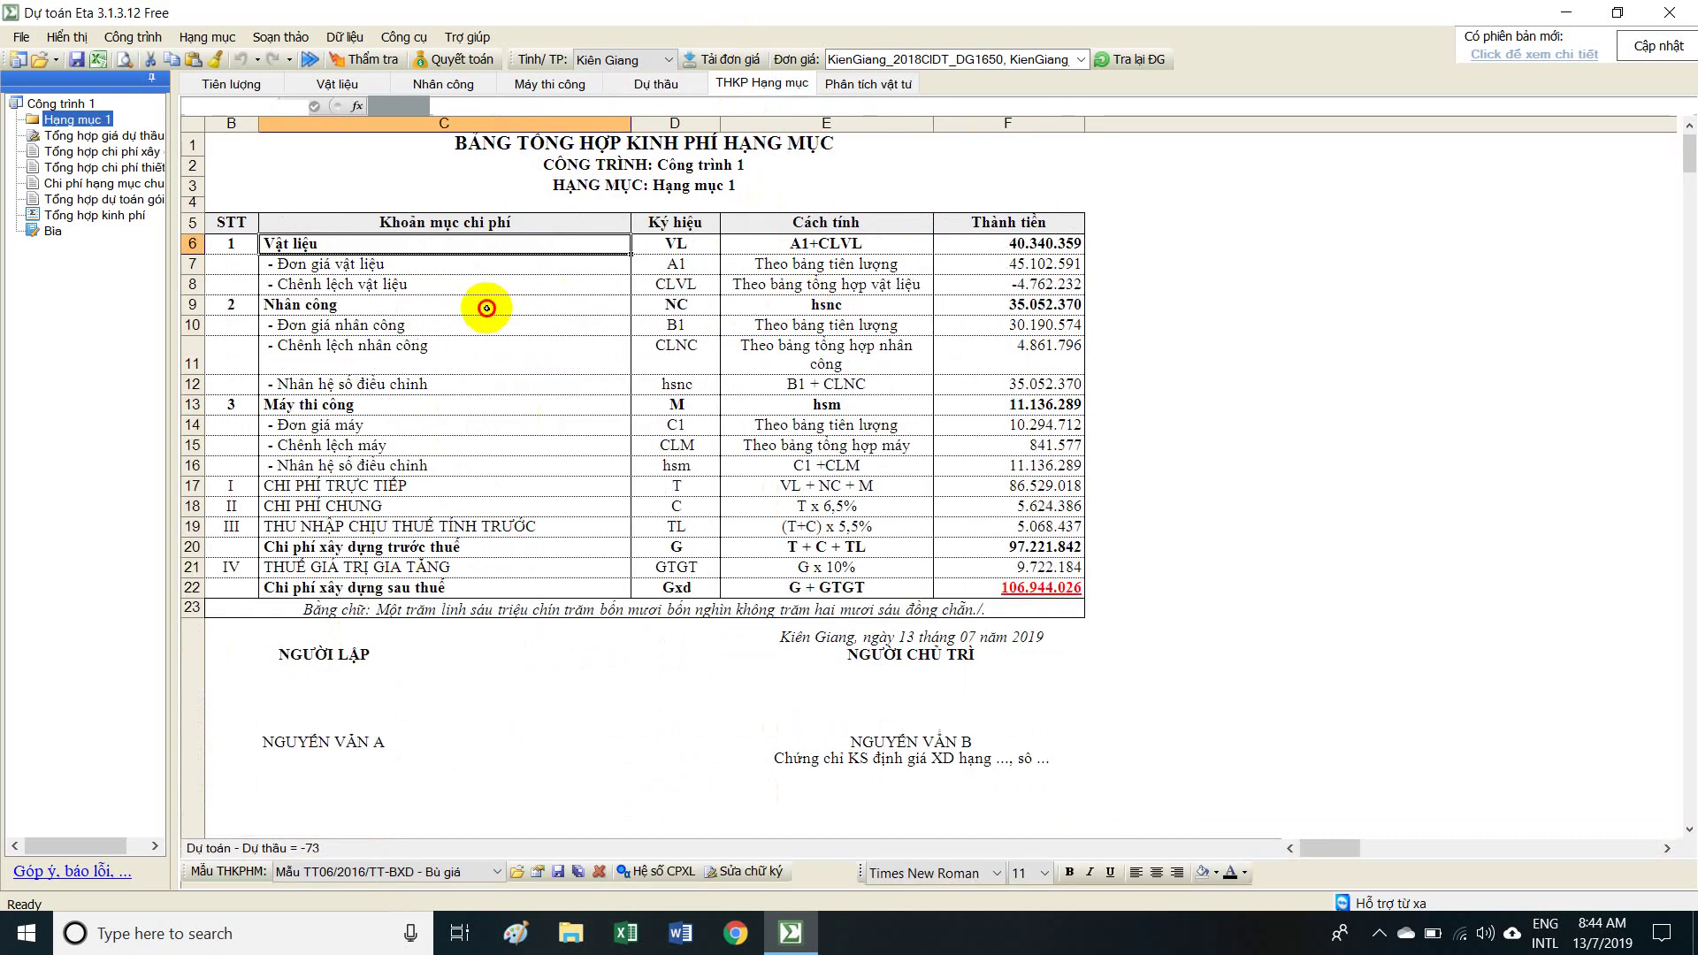
click(483, 304)
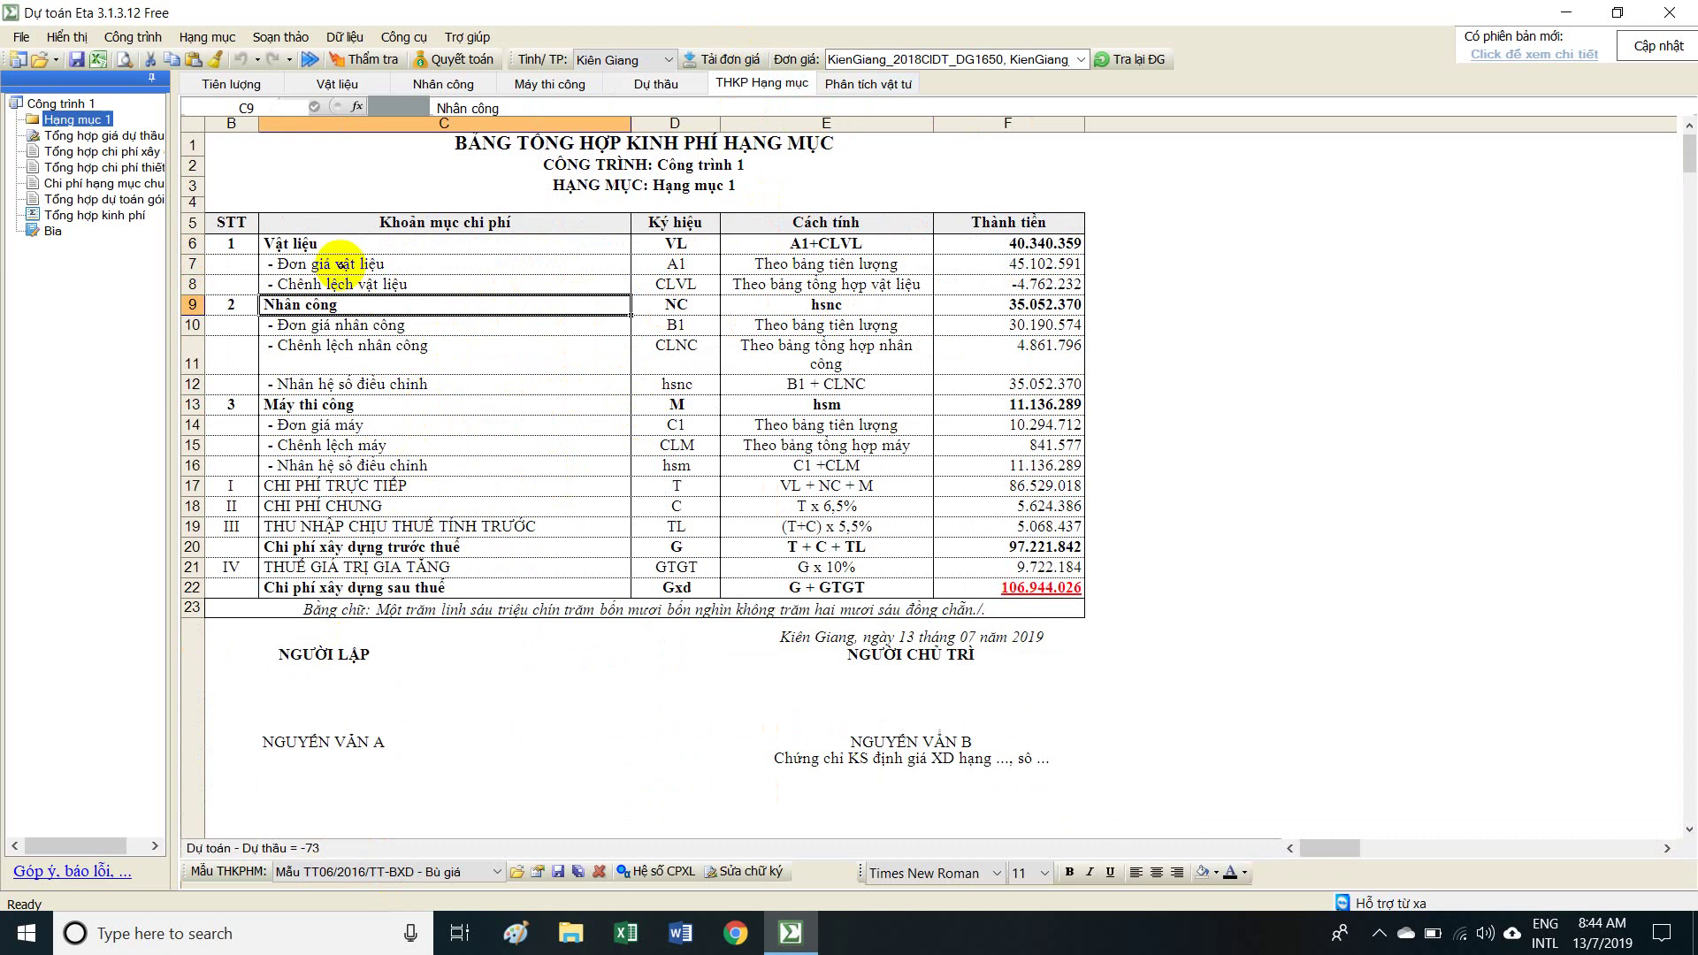
drag(341, 264, 354, 284)
drag(433, 336, 1064, 587)
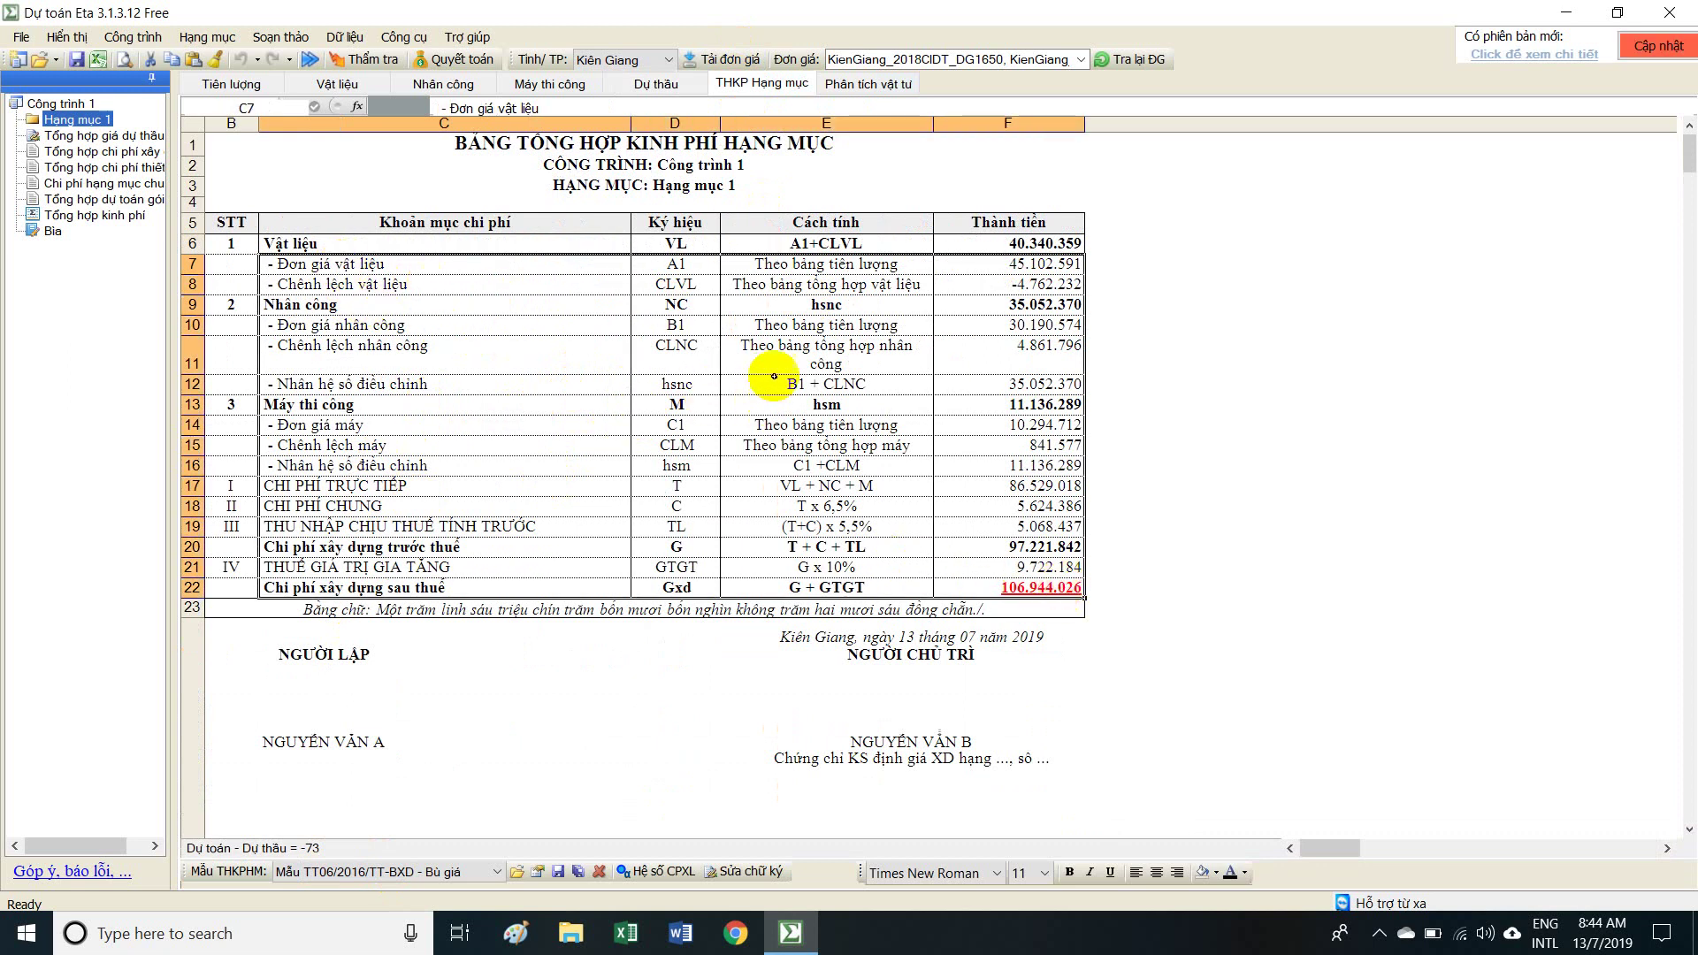
click(501, 285)
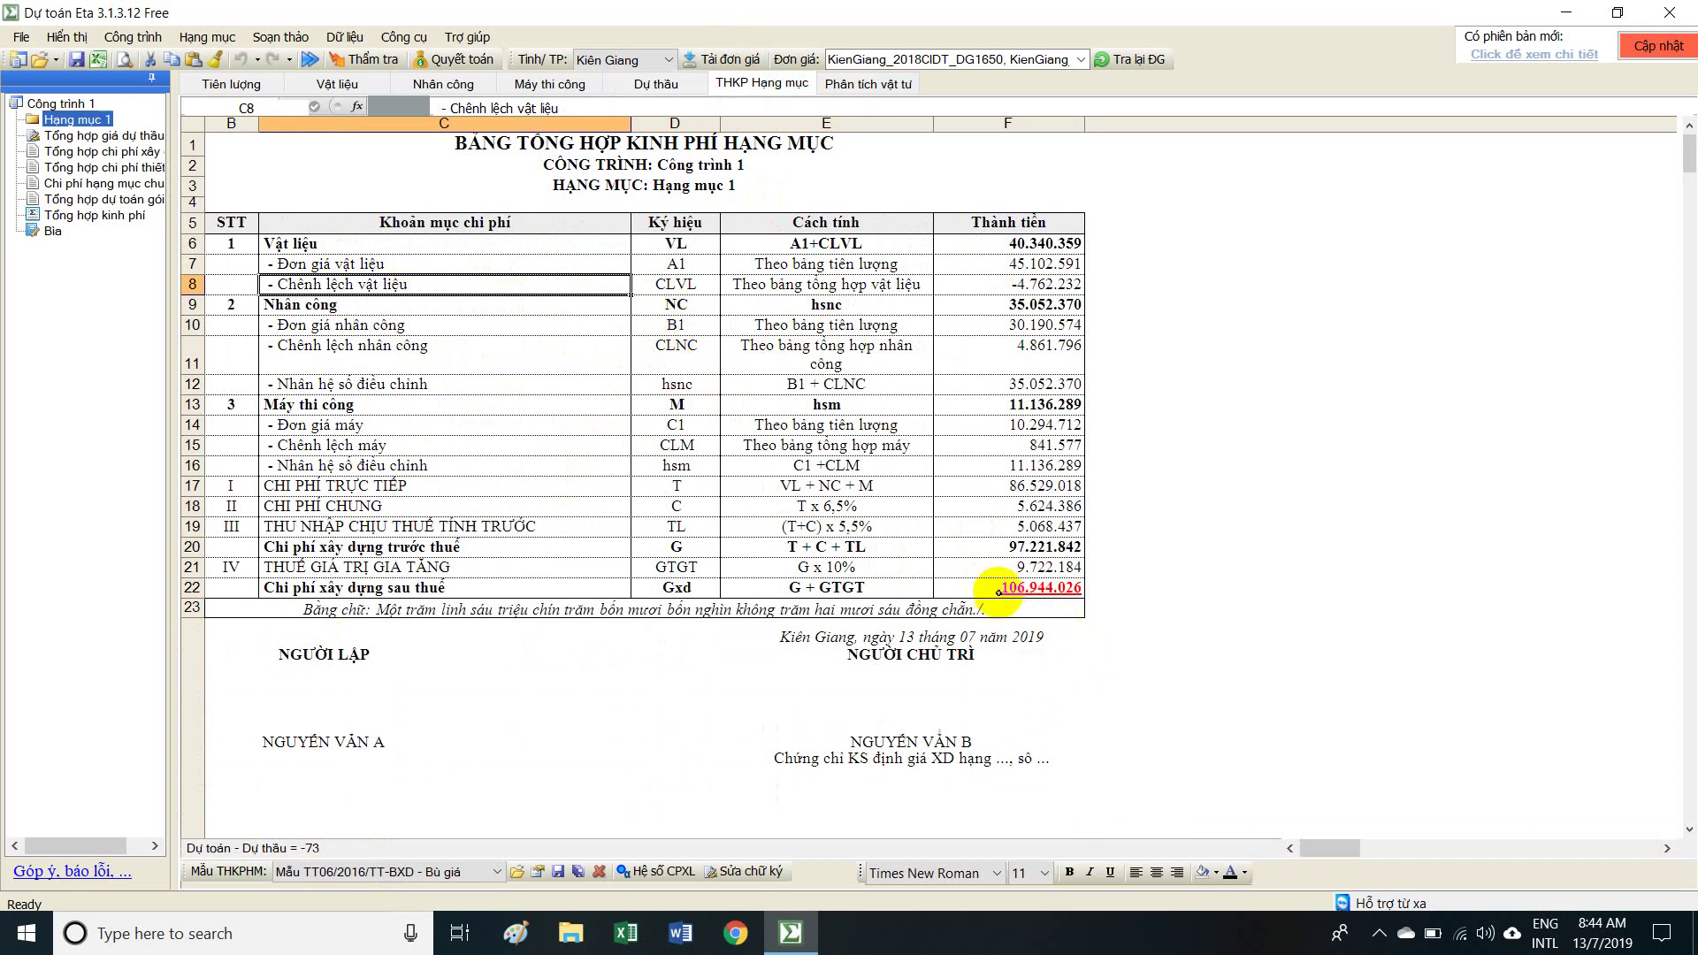
click(1028, 585)
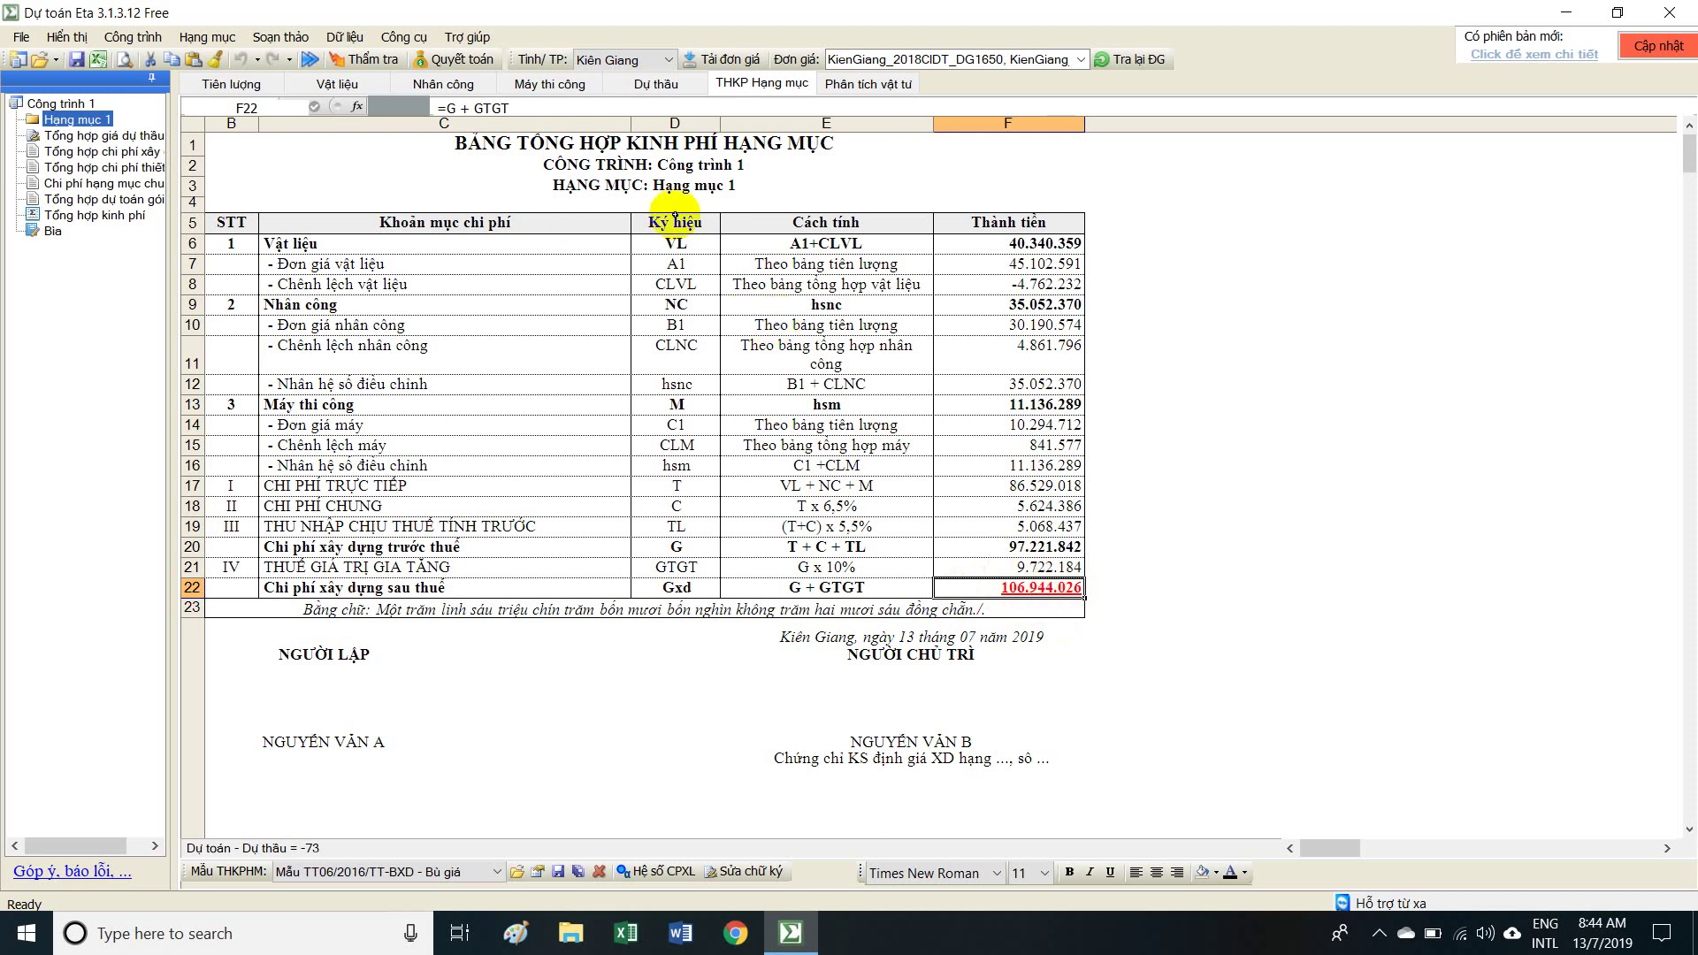
click(1057, 264)
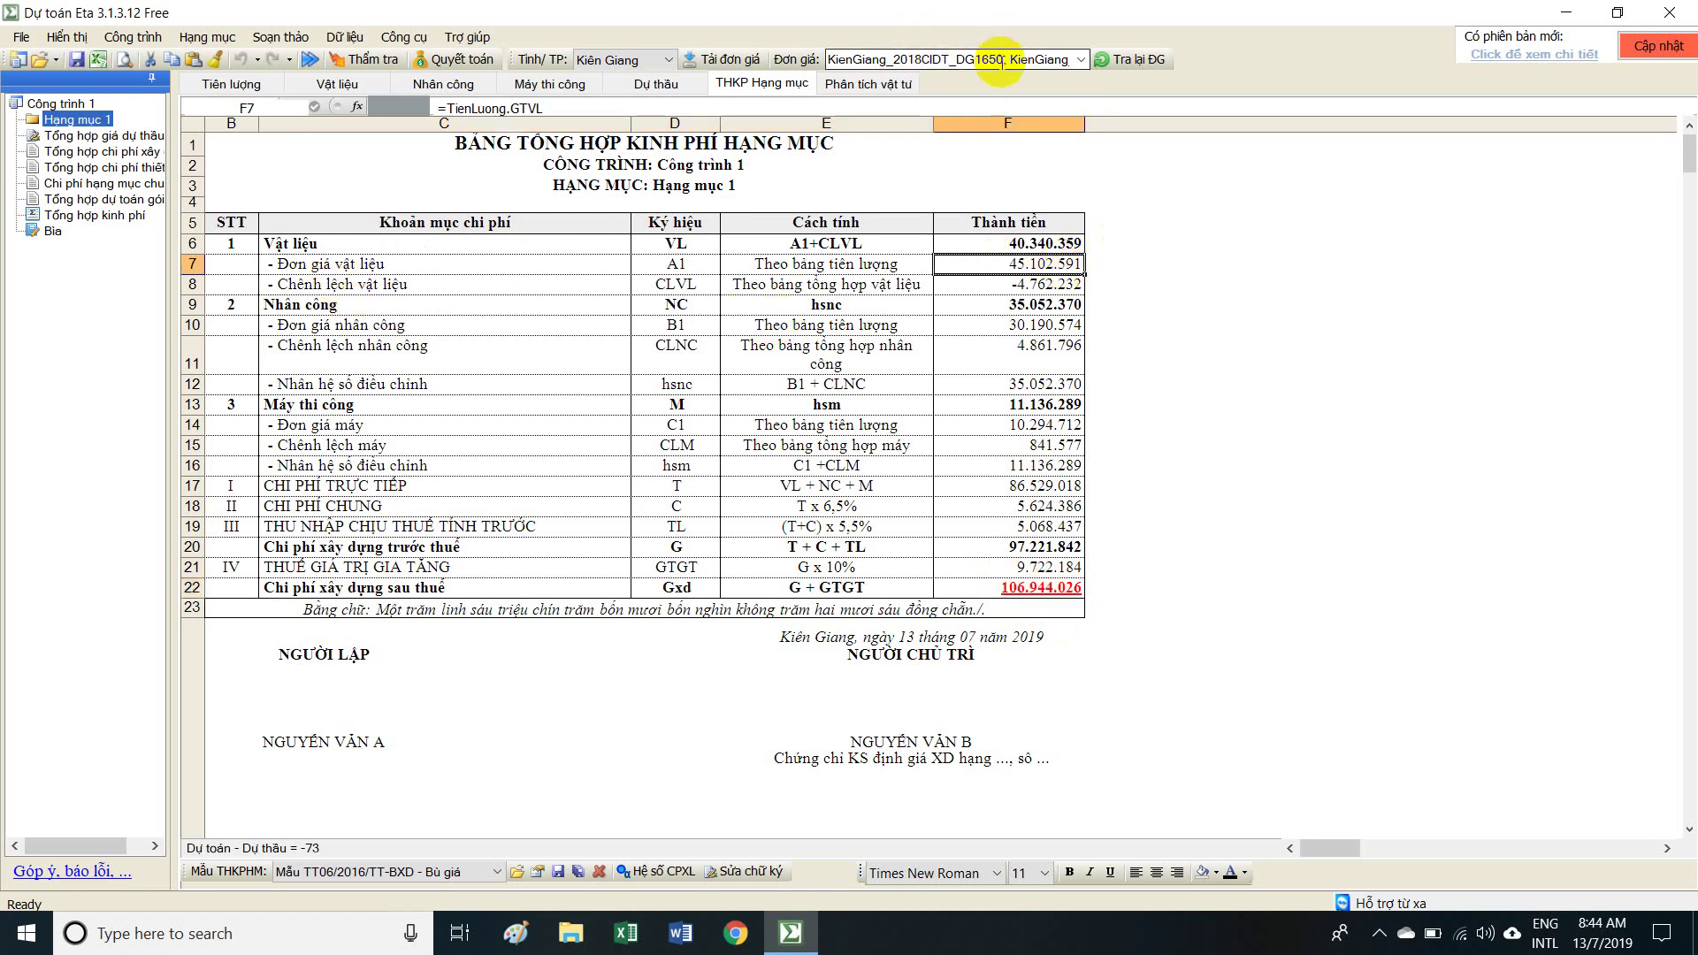
click(1043, 284)
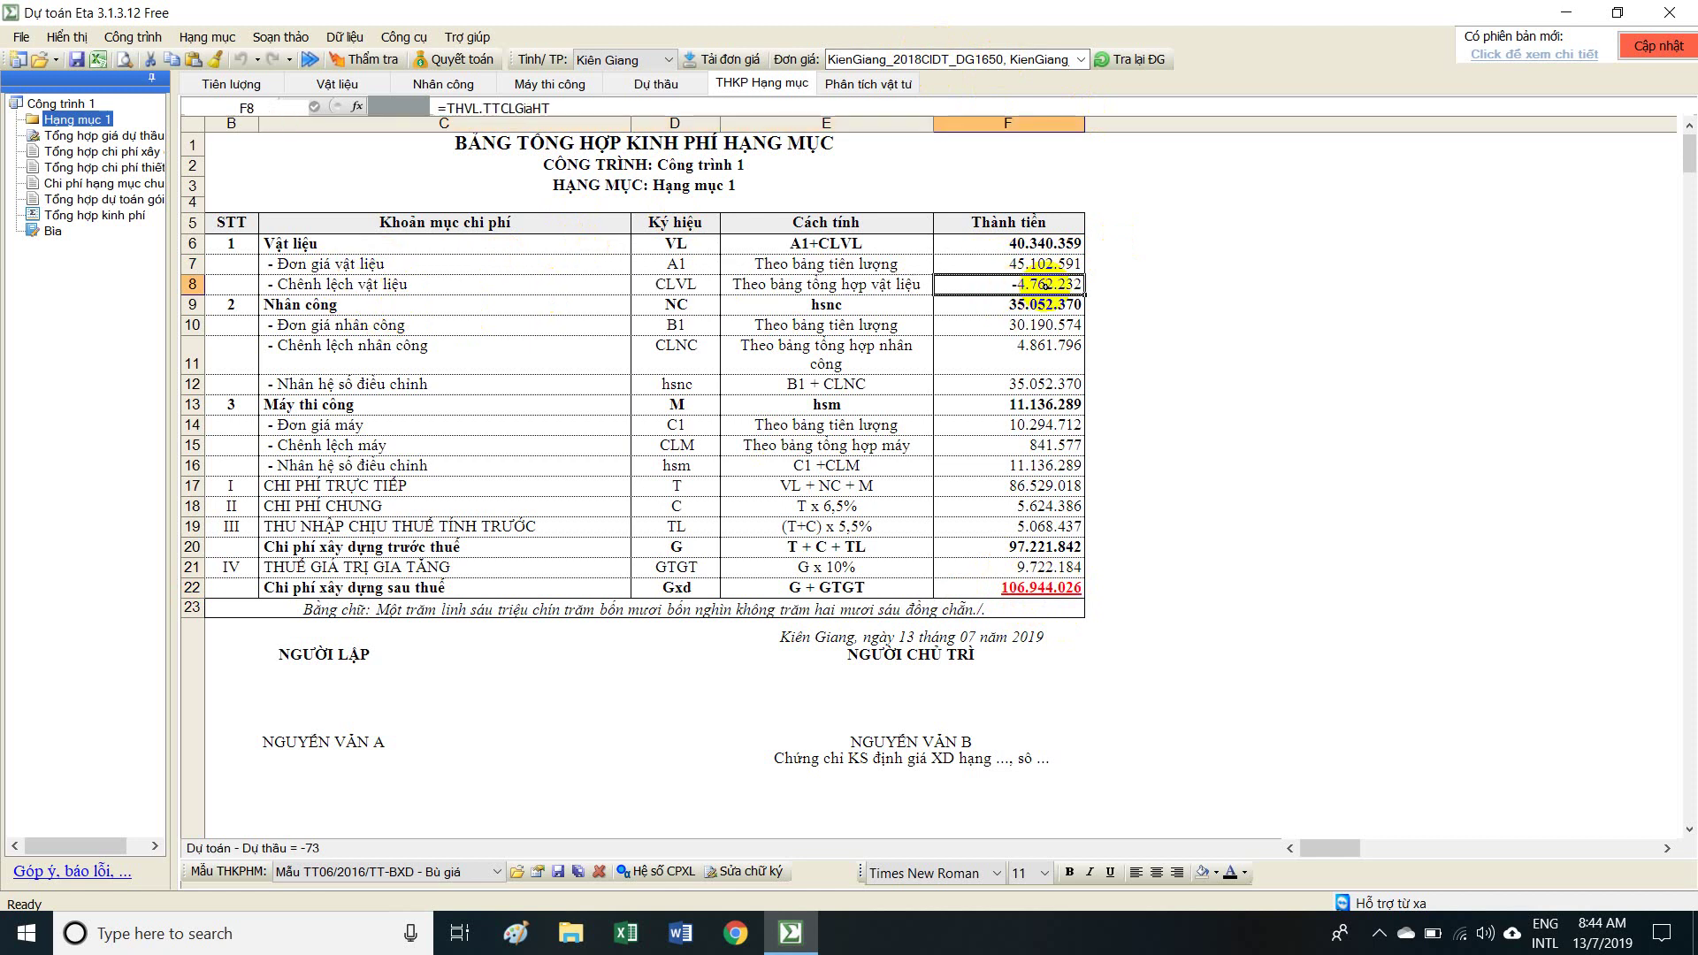
Cross-check the material, labor and machine sheets against the after-tax construction cost in THKP Hạng mục.
click(337, 84)
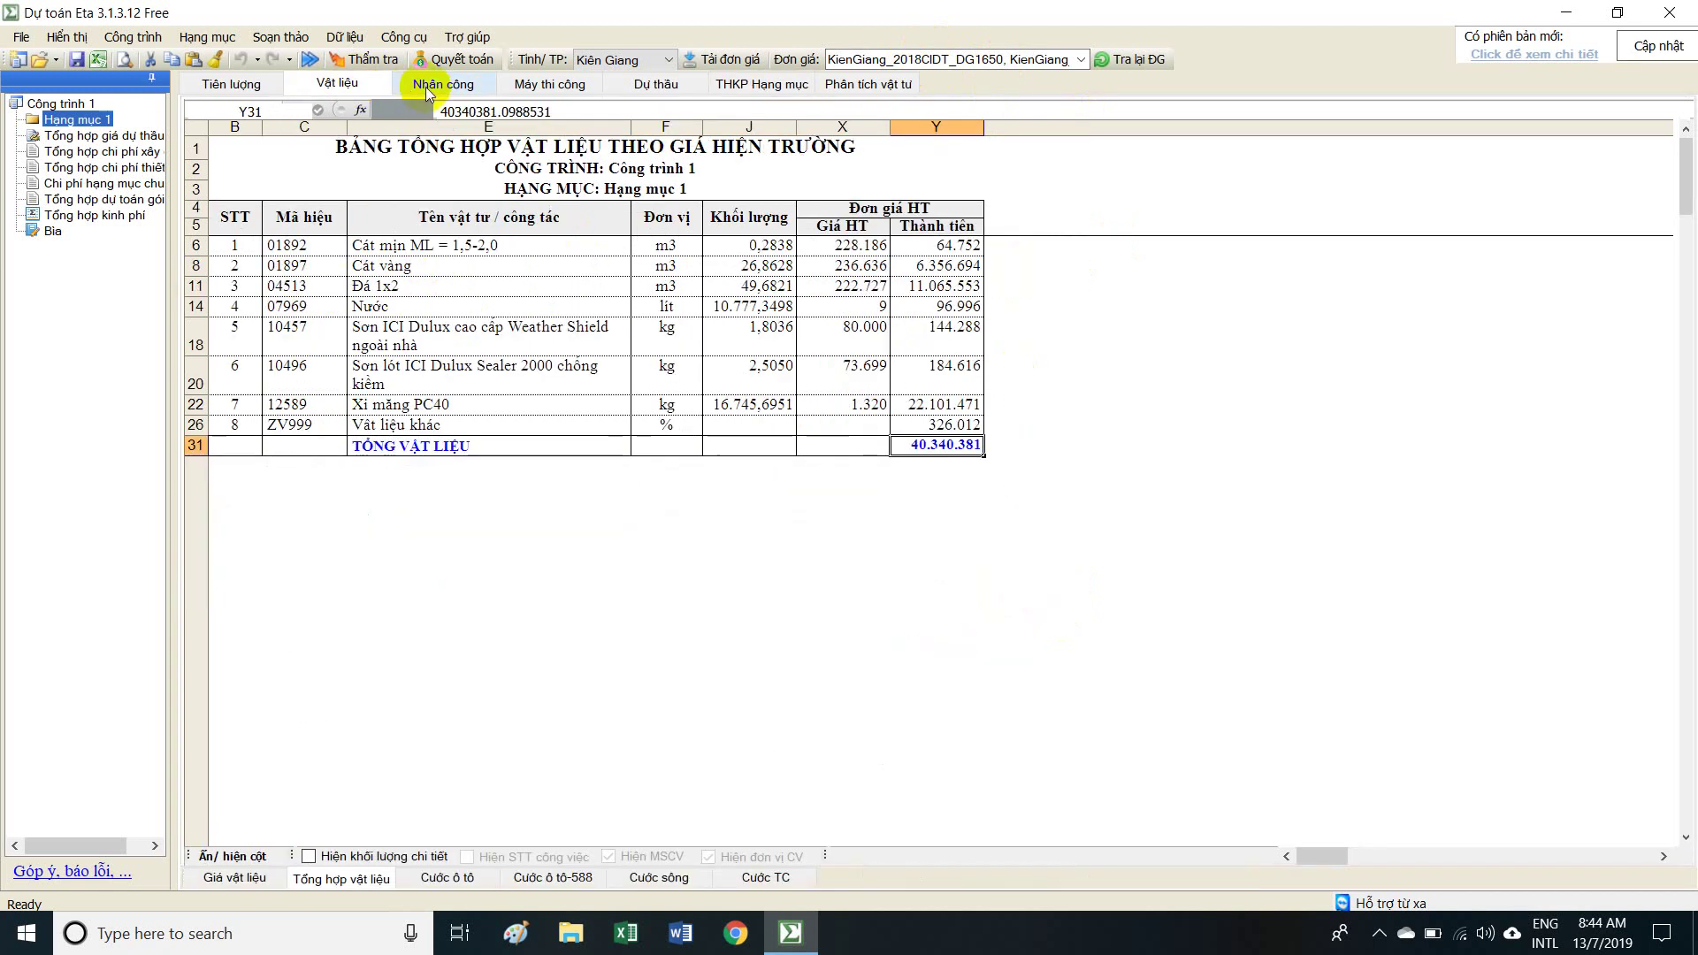
click(428, 85)
click(549, 83)
click(761, 83)
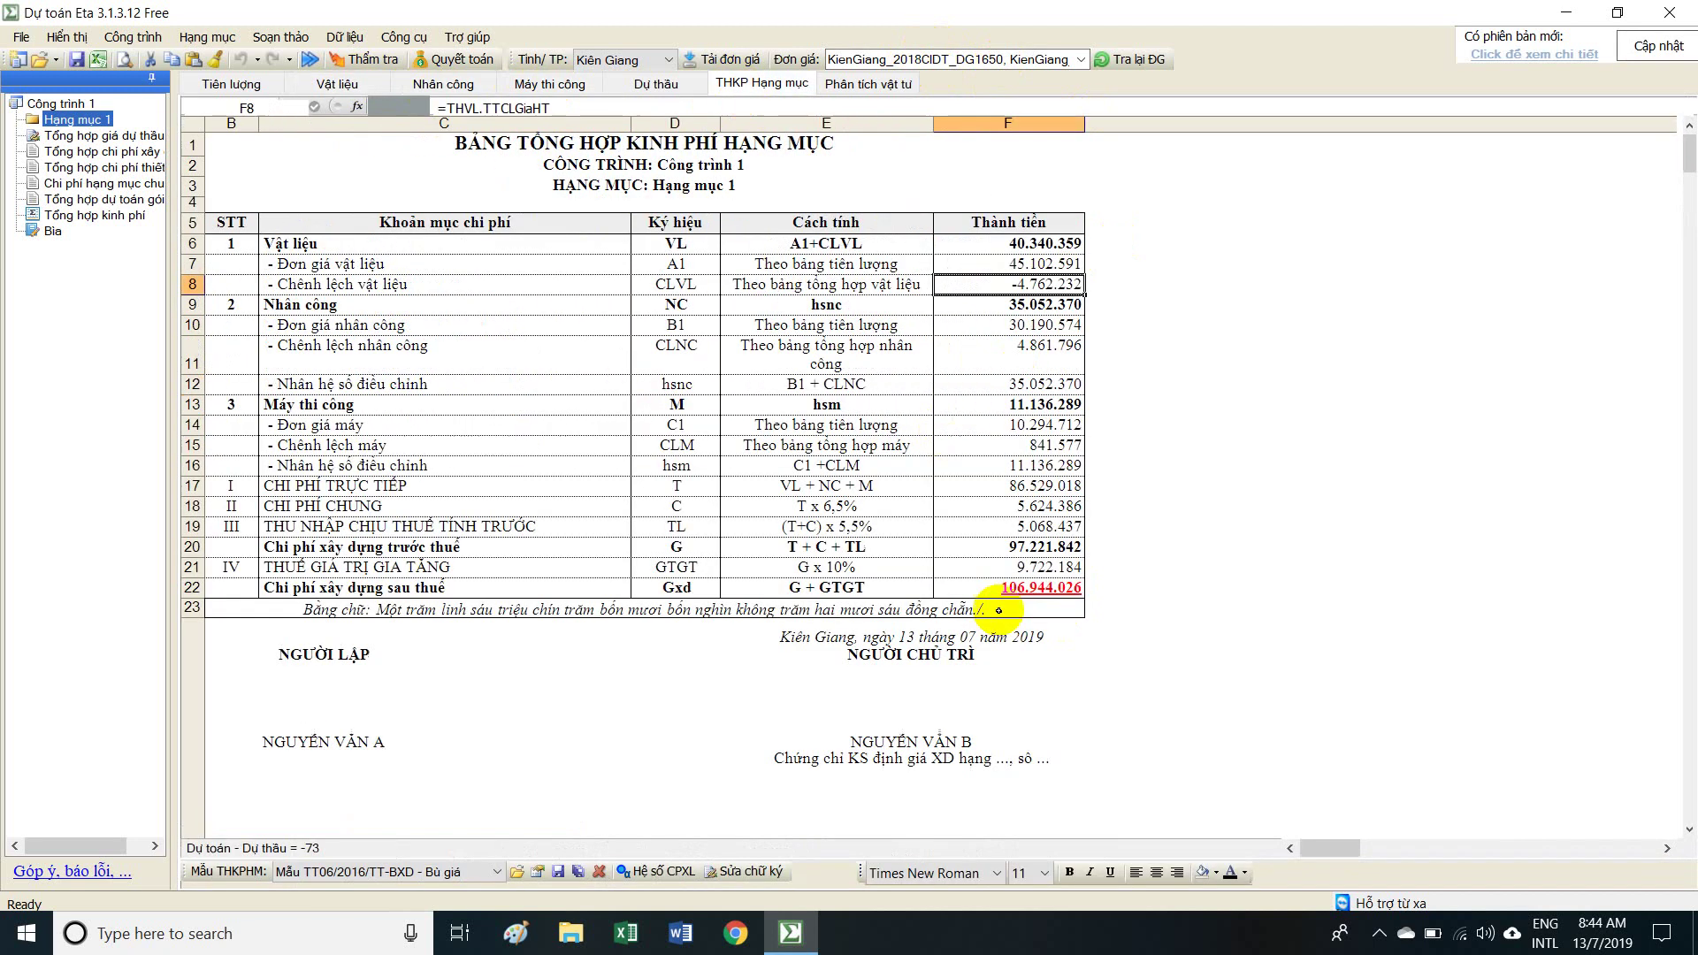
click(1056, 590)
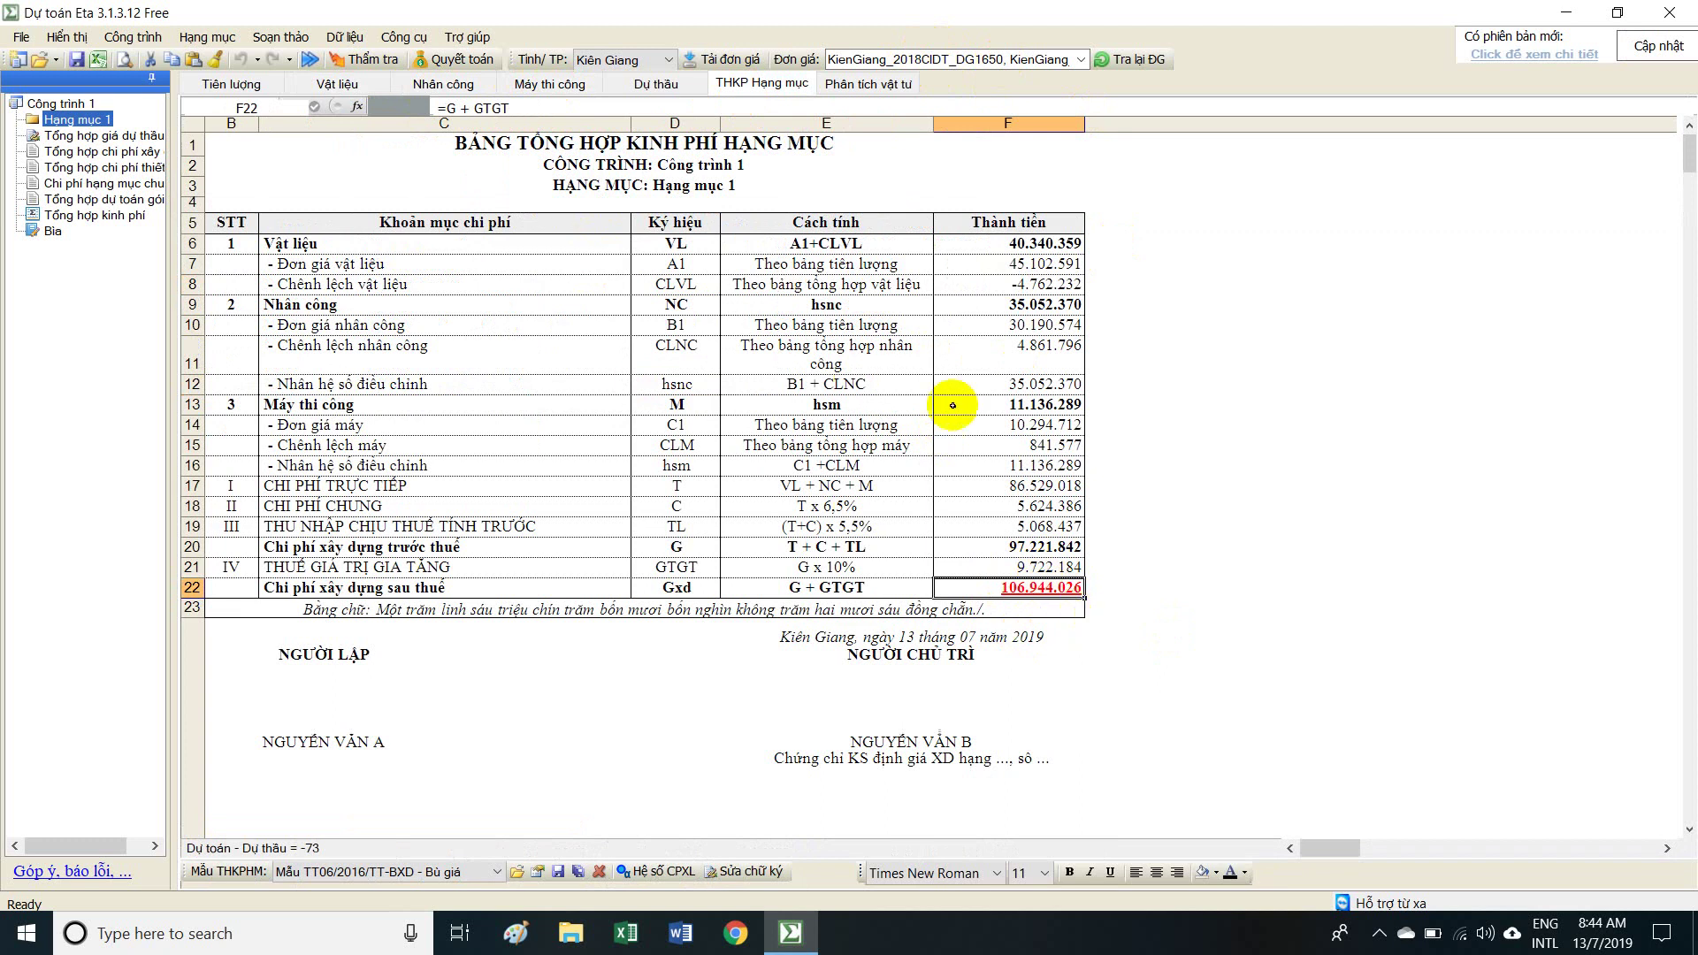
Apply the Mẫu TT06/2016/TT-BXD template to the THKP Hạng mục cost summary.
right_click(538, 305)
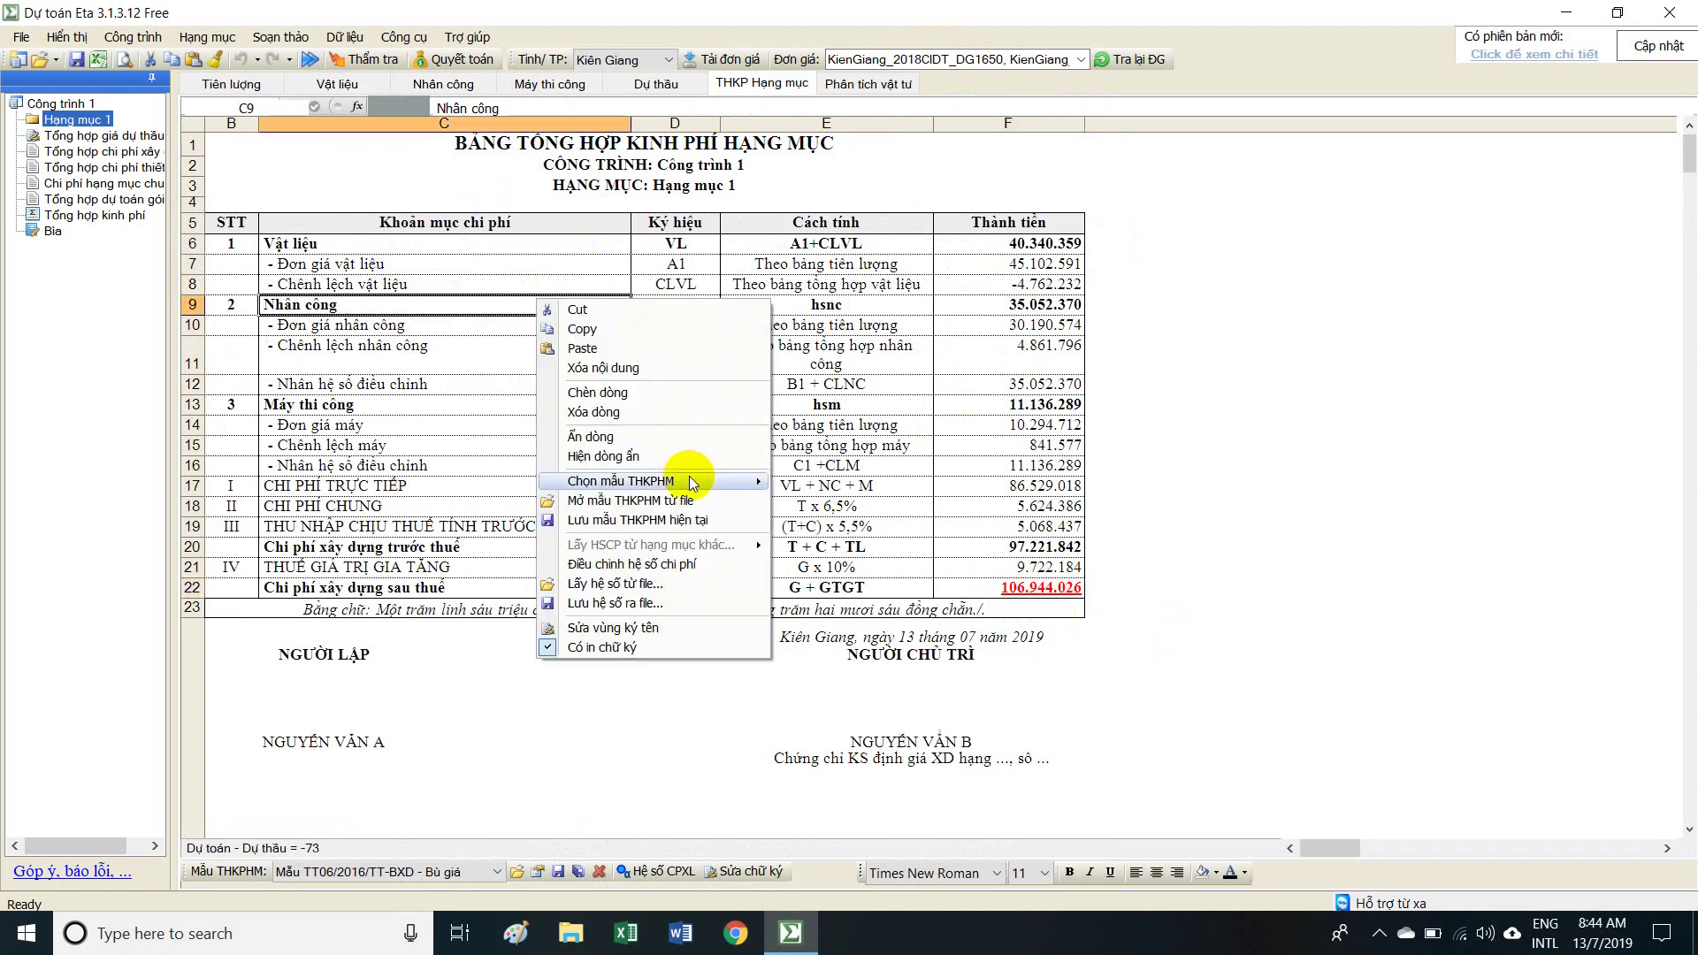
click(412, 306)
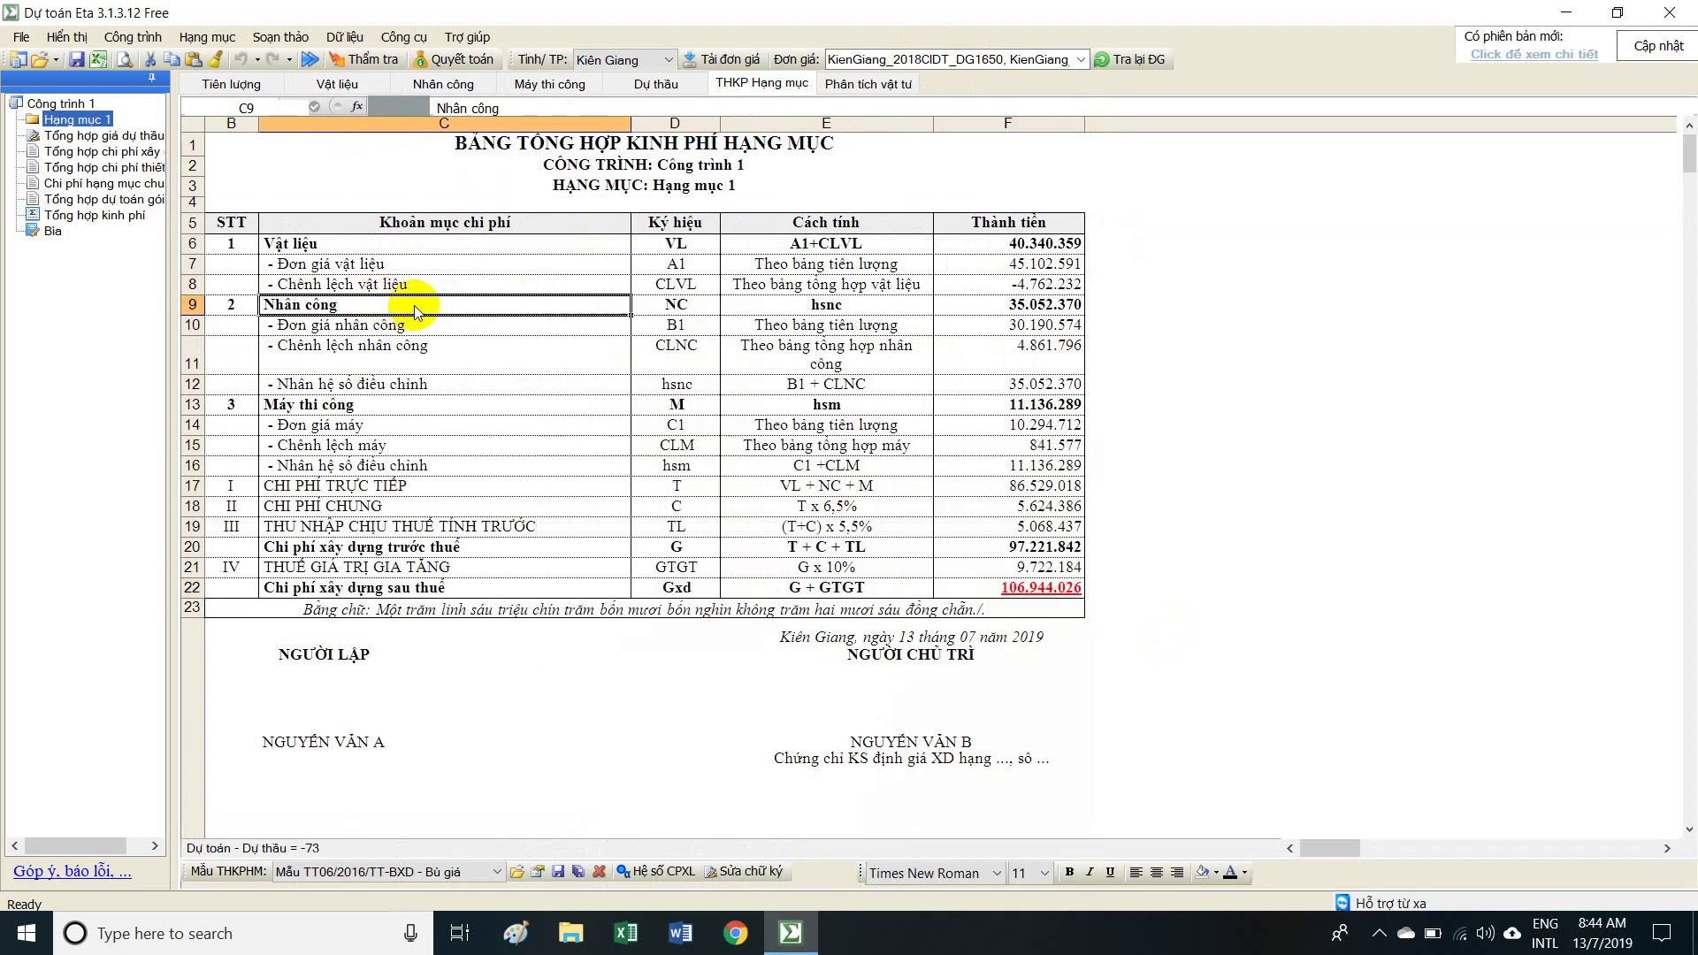
right_click(412, 306)
right_click(829, 308)
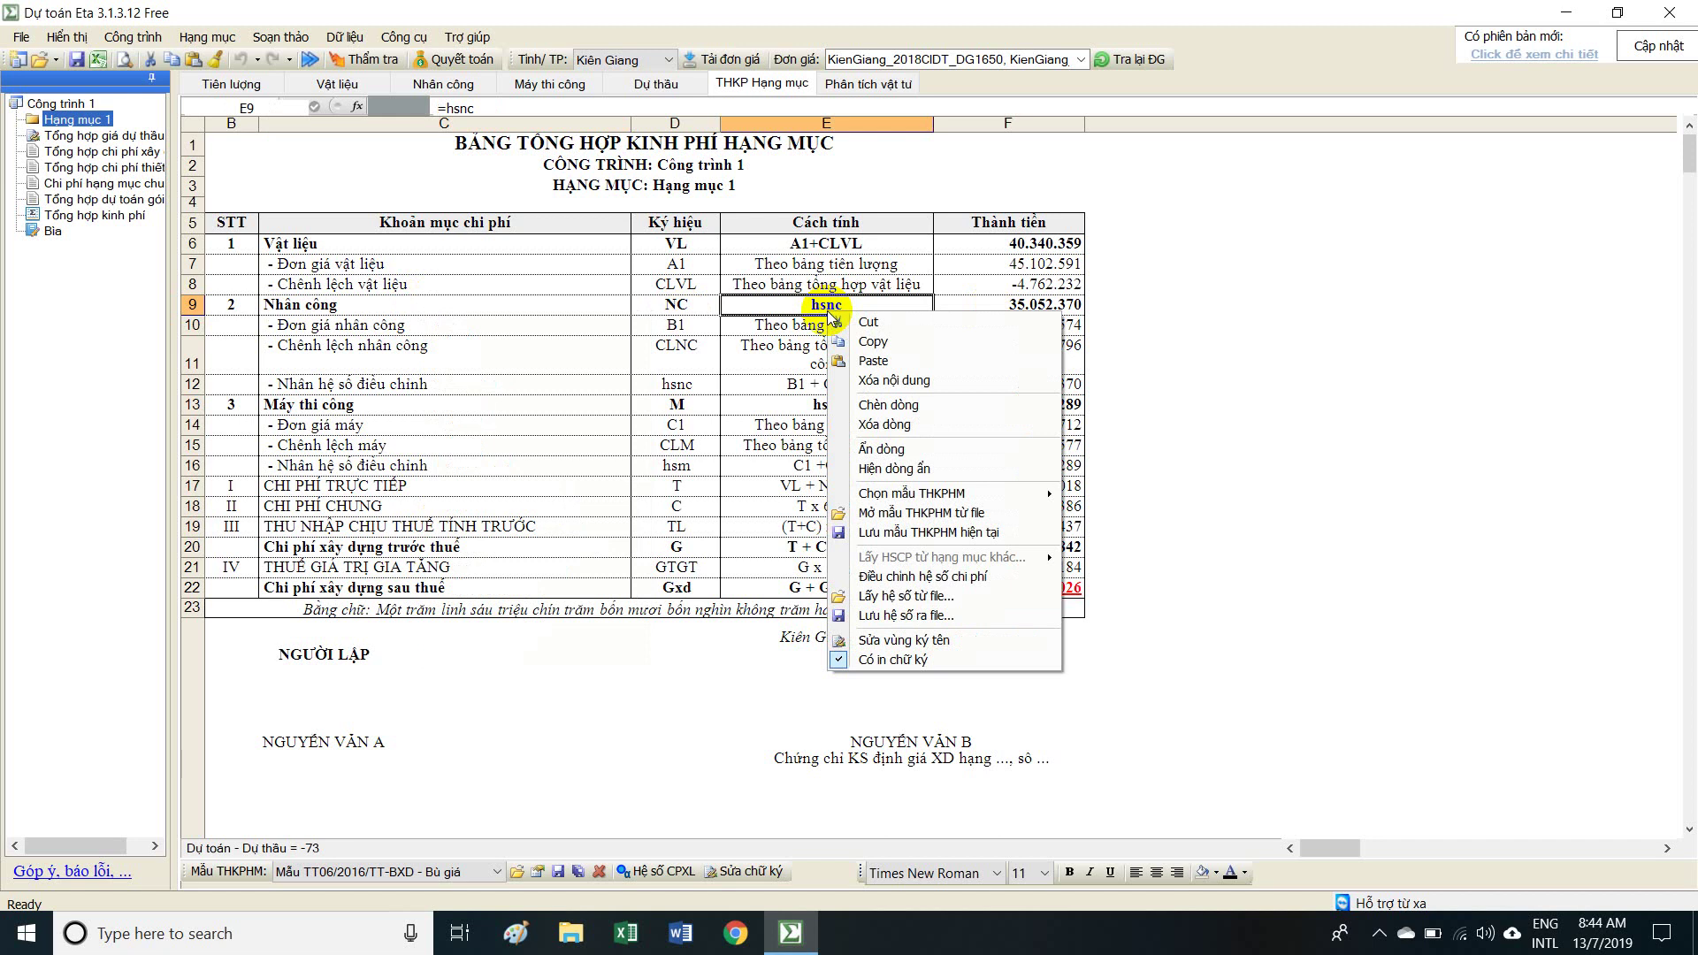
right_click(682, 310)
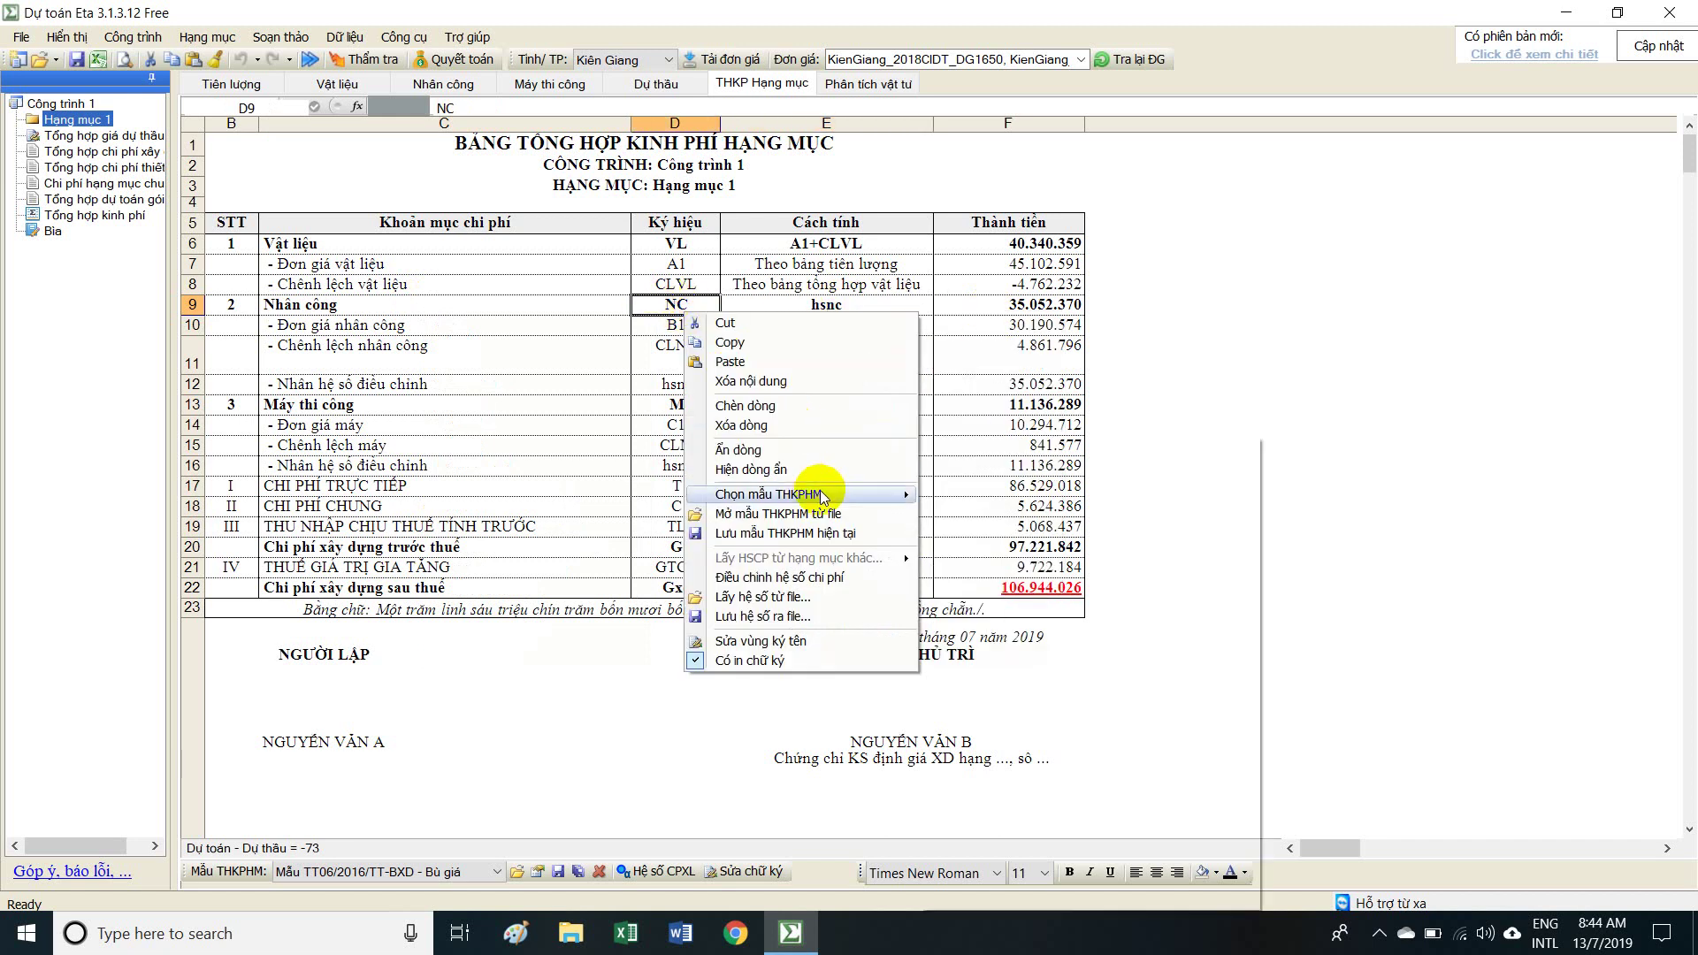
mouse_move(766, 497)
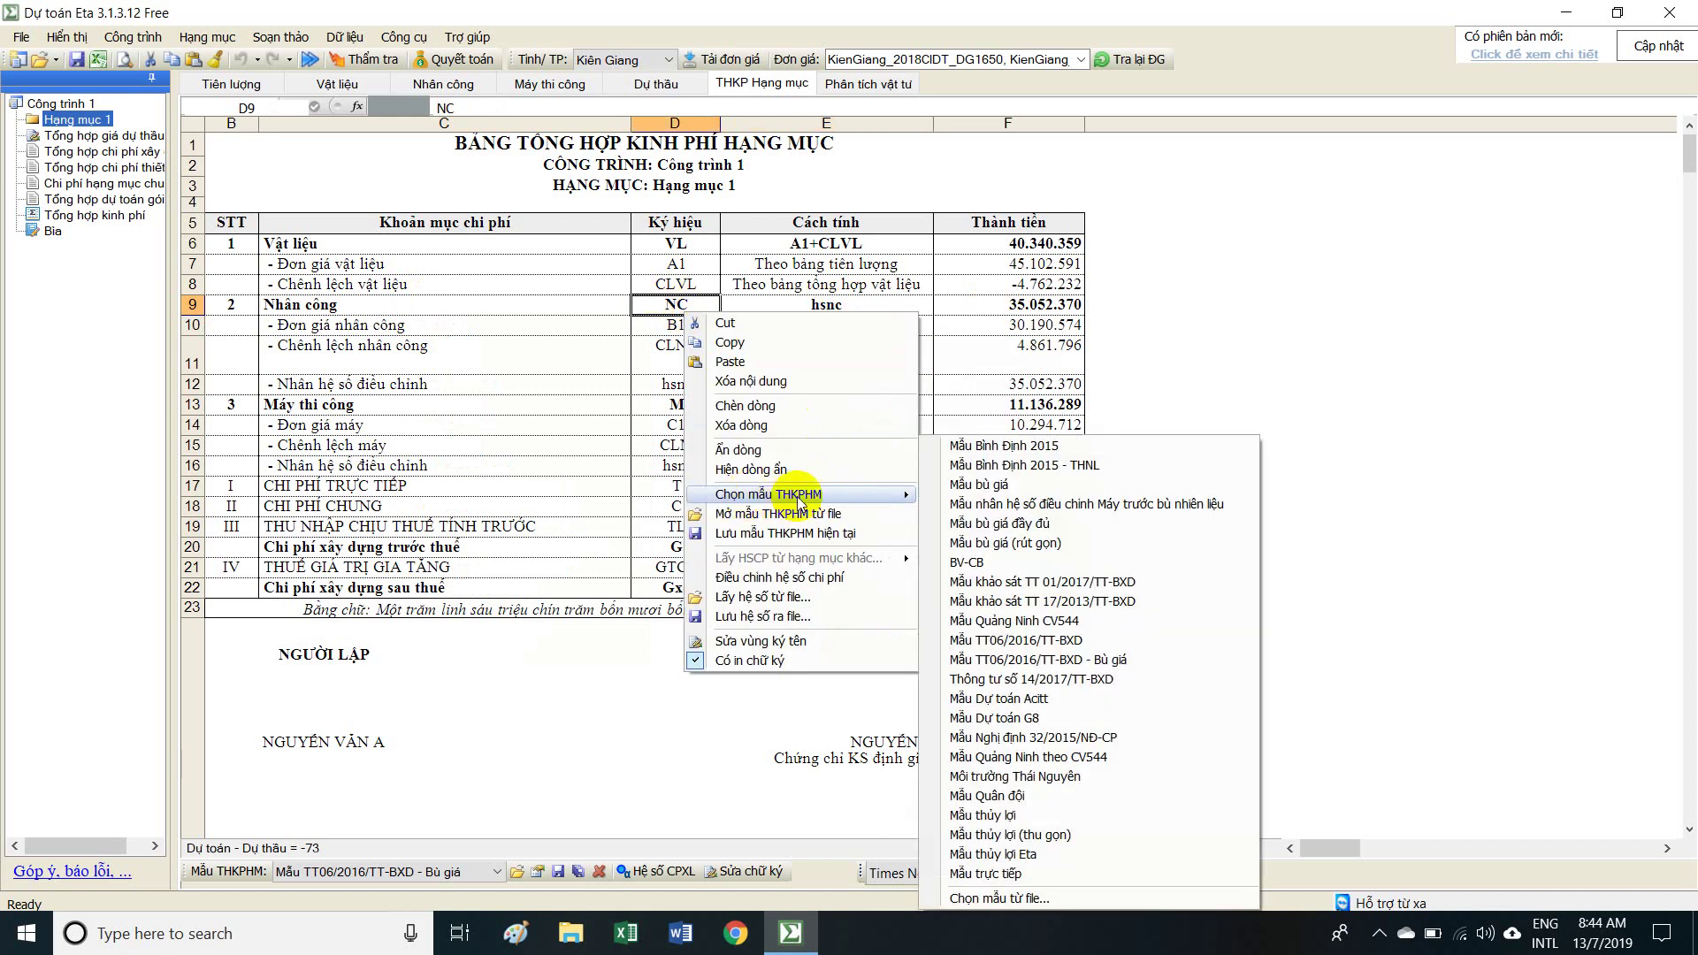
click(1010, 640)
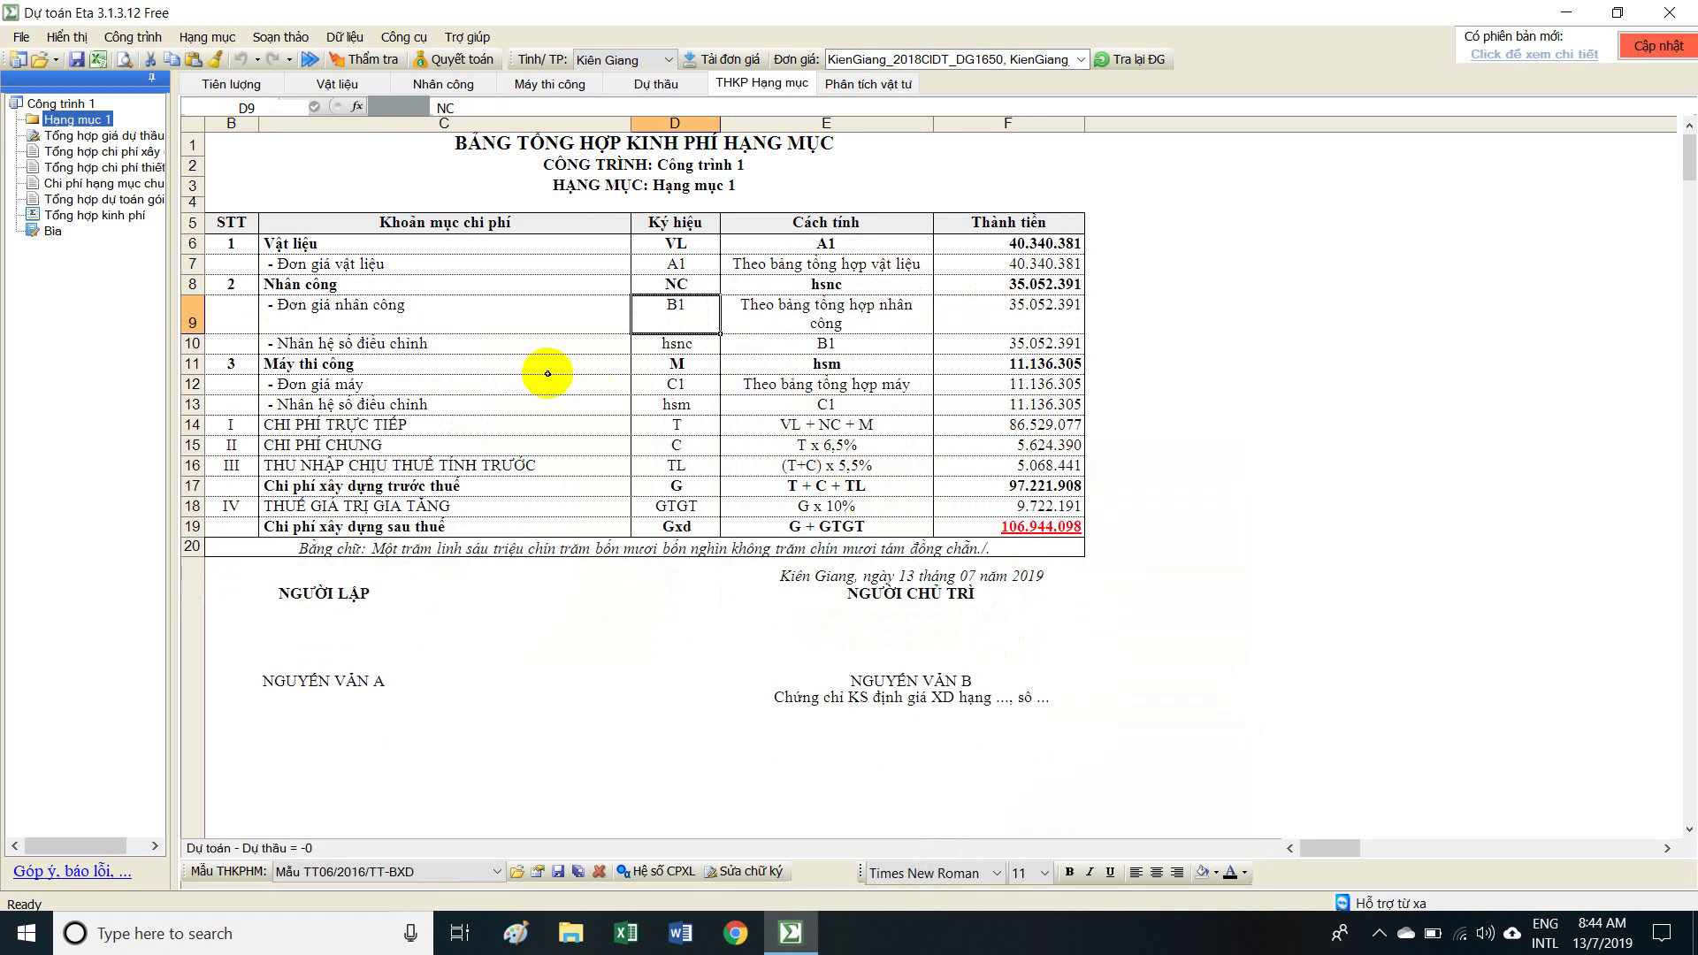
Examine the THKP Hạng mục cost lines and after-tax construction cost, tracing the material cost to its source in Tổng hợp vật liệu.
click(1067, 523)
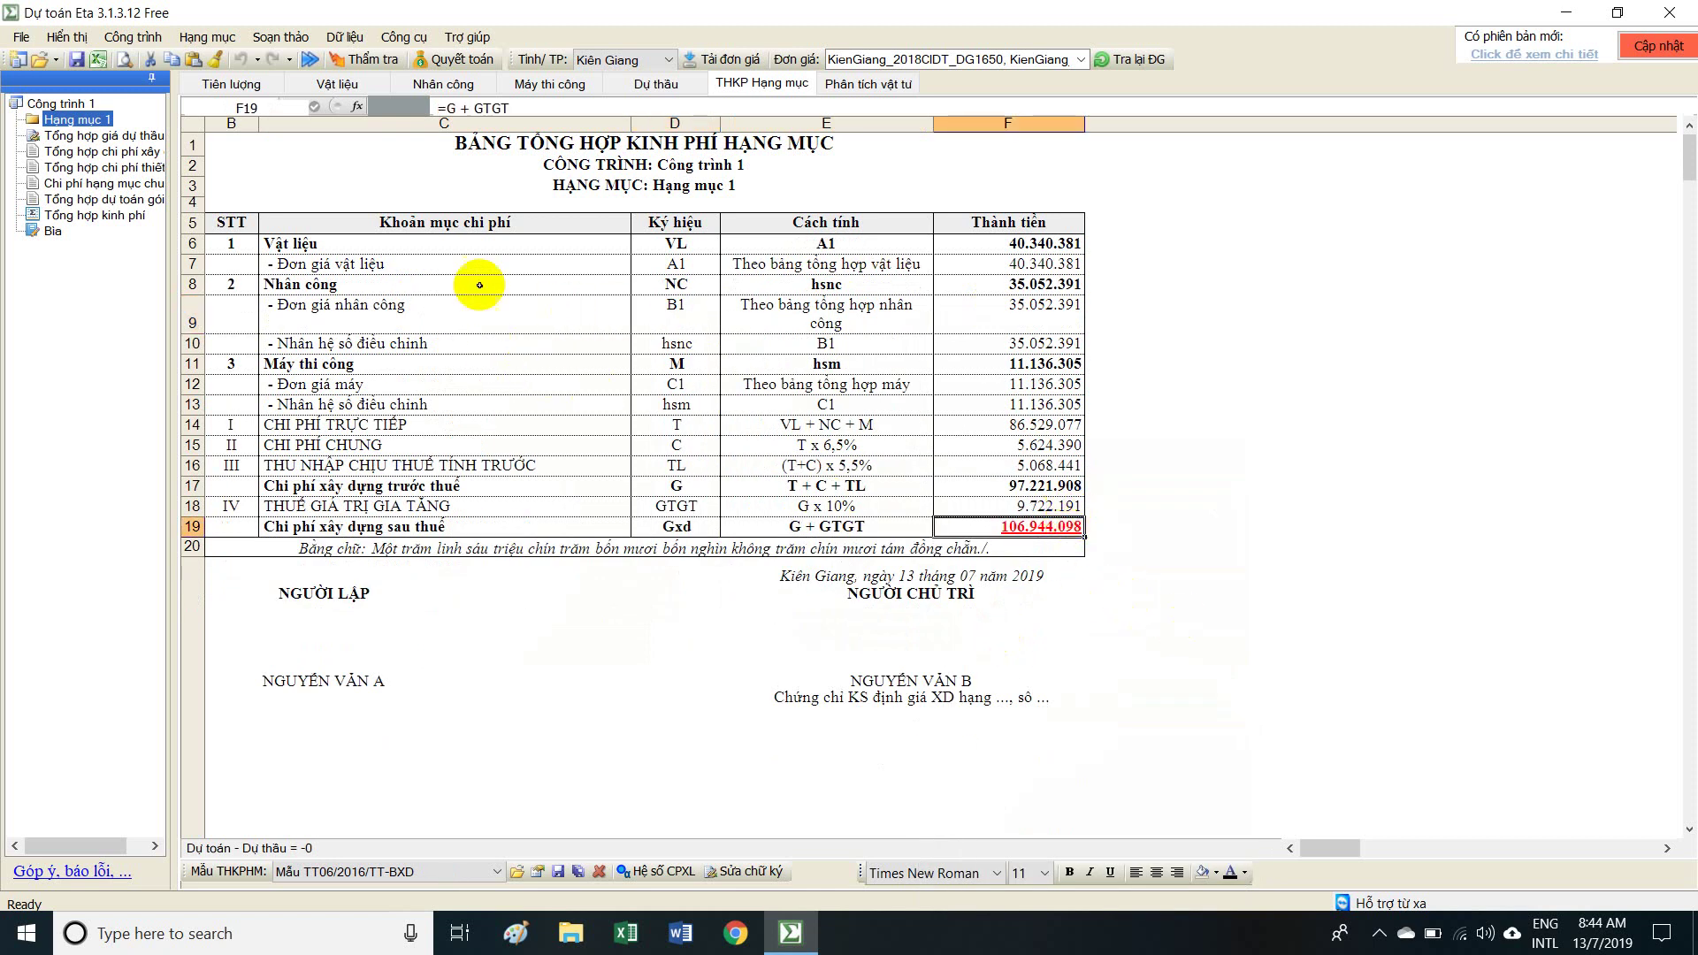
drag(371, 266, 1021, 532)
click(1021, 531)
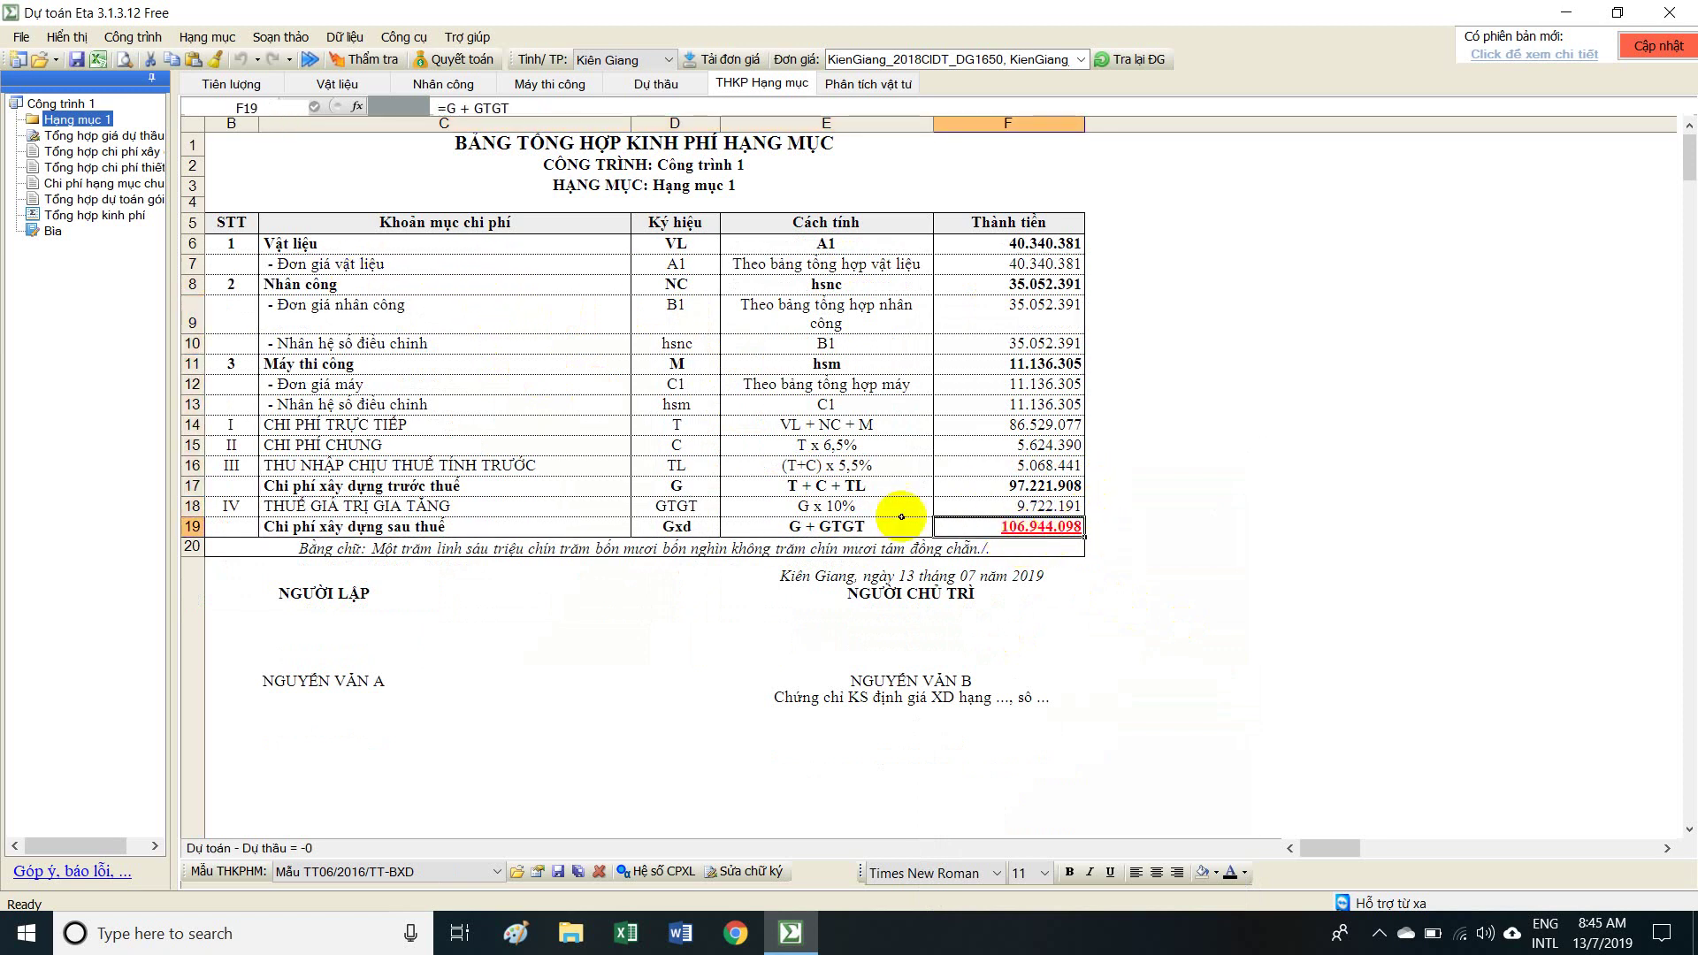
click(1067, 262)
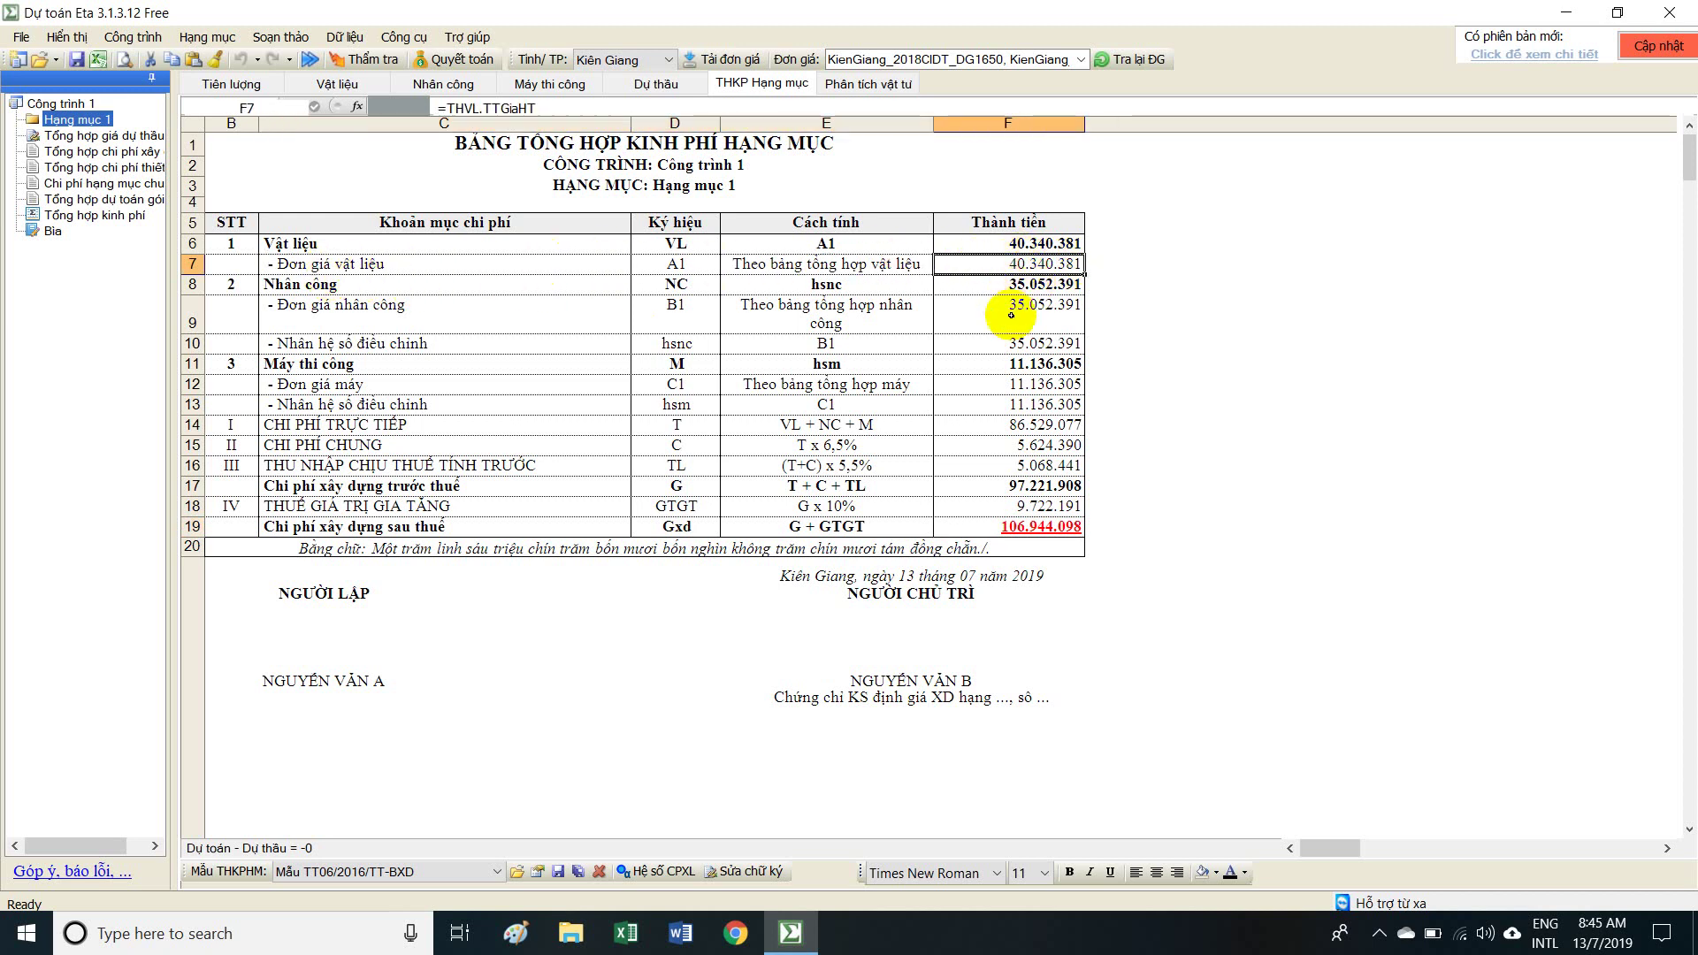
key(ctrl+bracketleft)
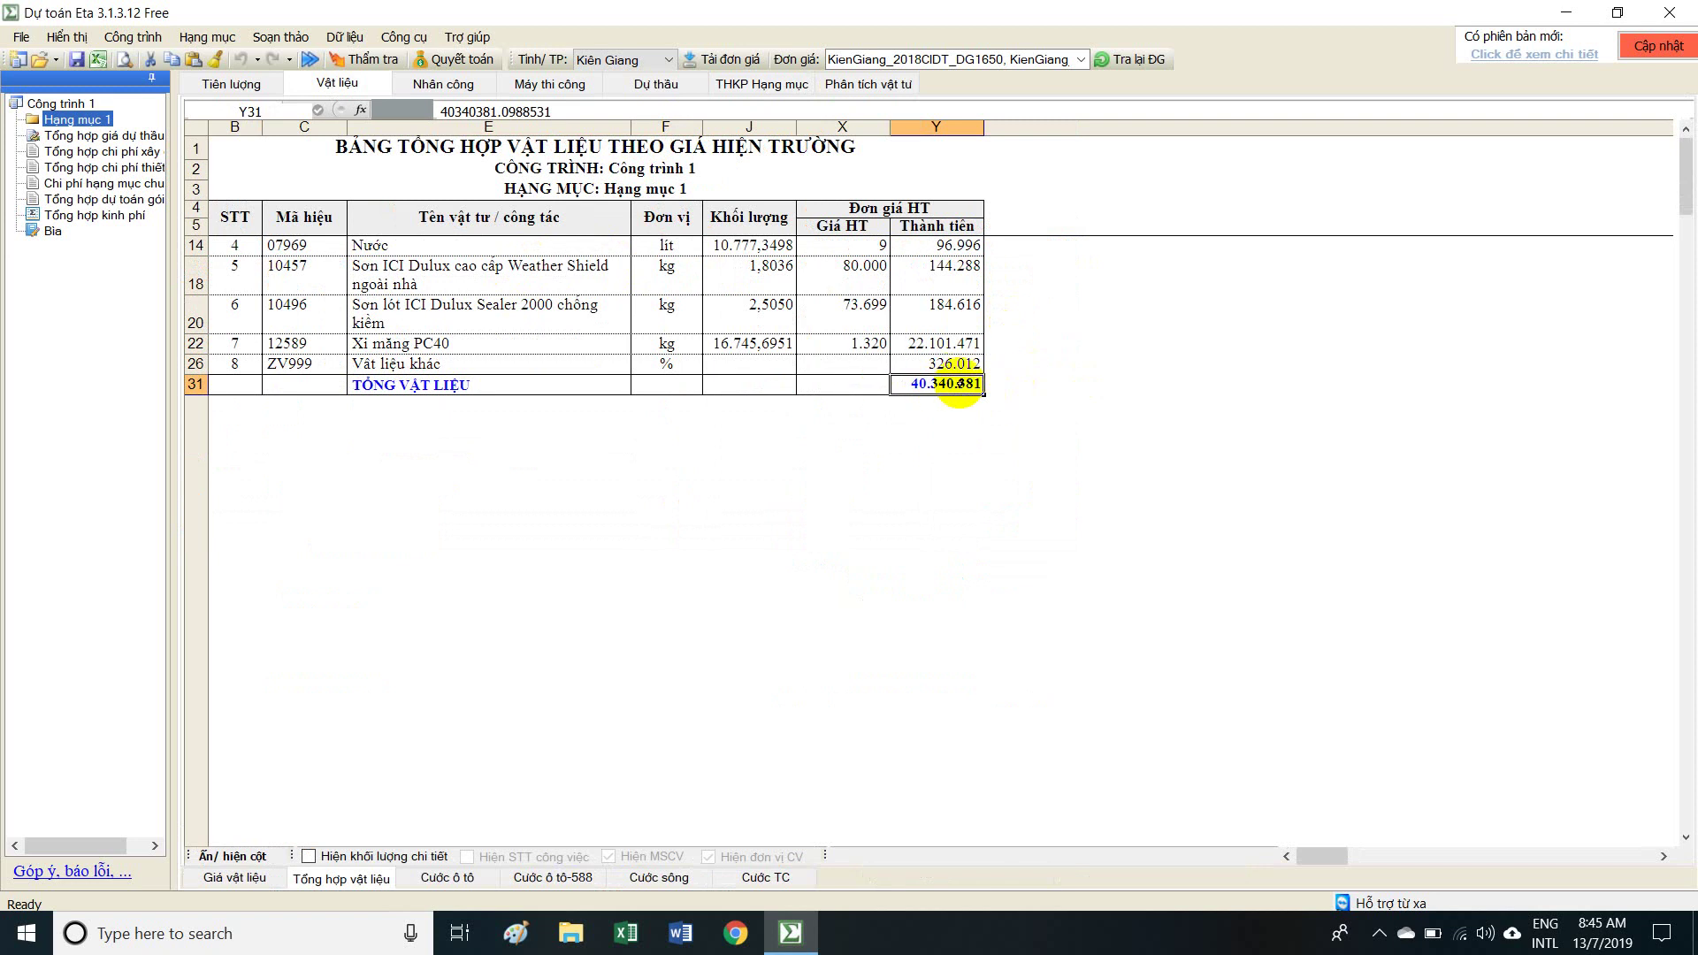
click(750, 281)
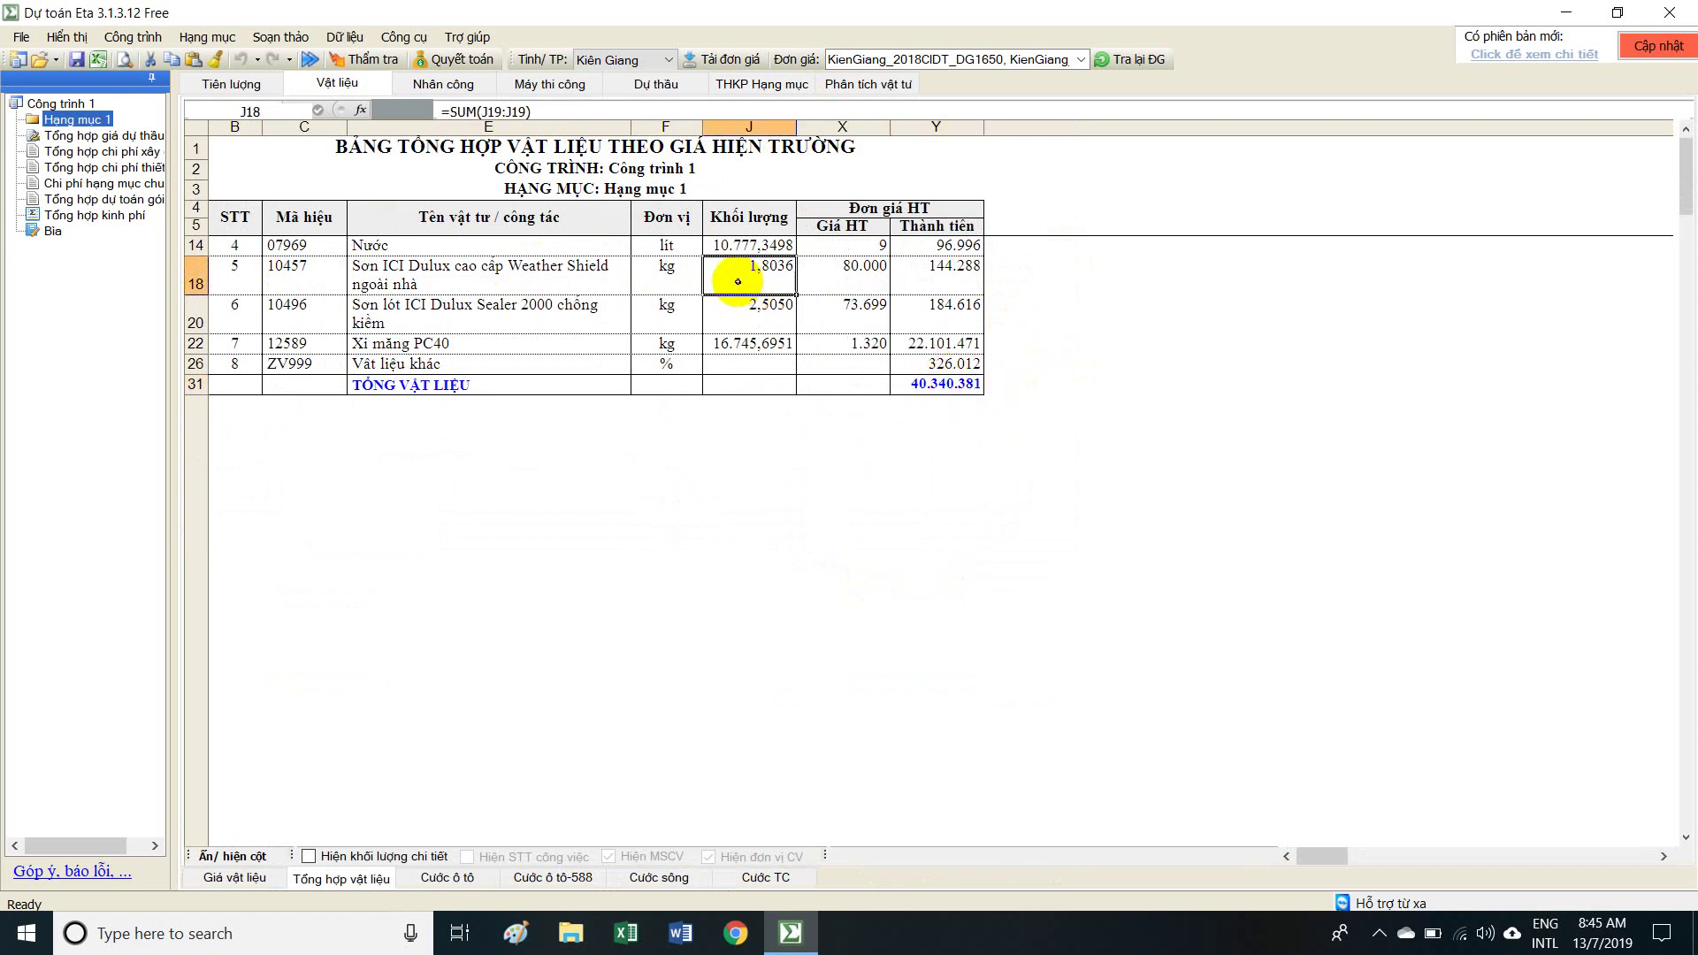
click(759, 84)
click(1003, 343)
click(1031, 410)
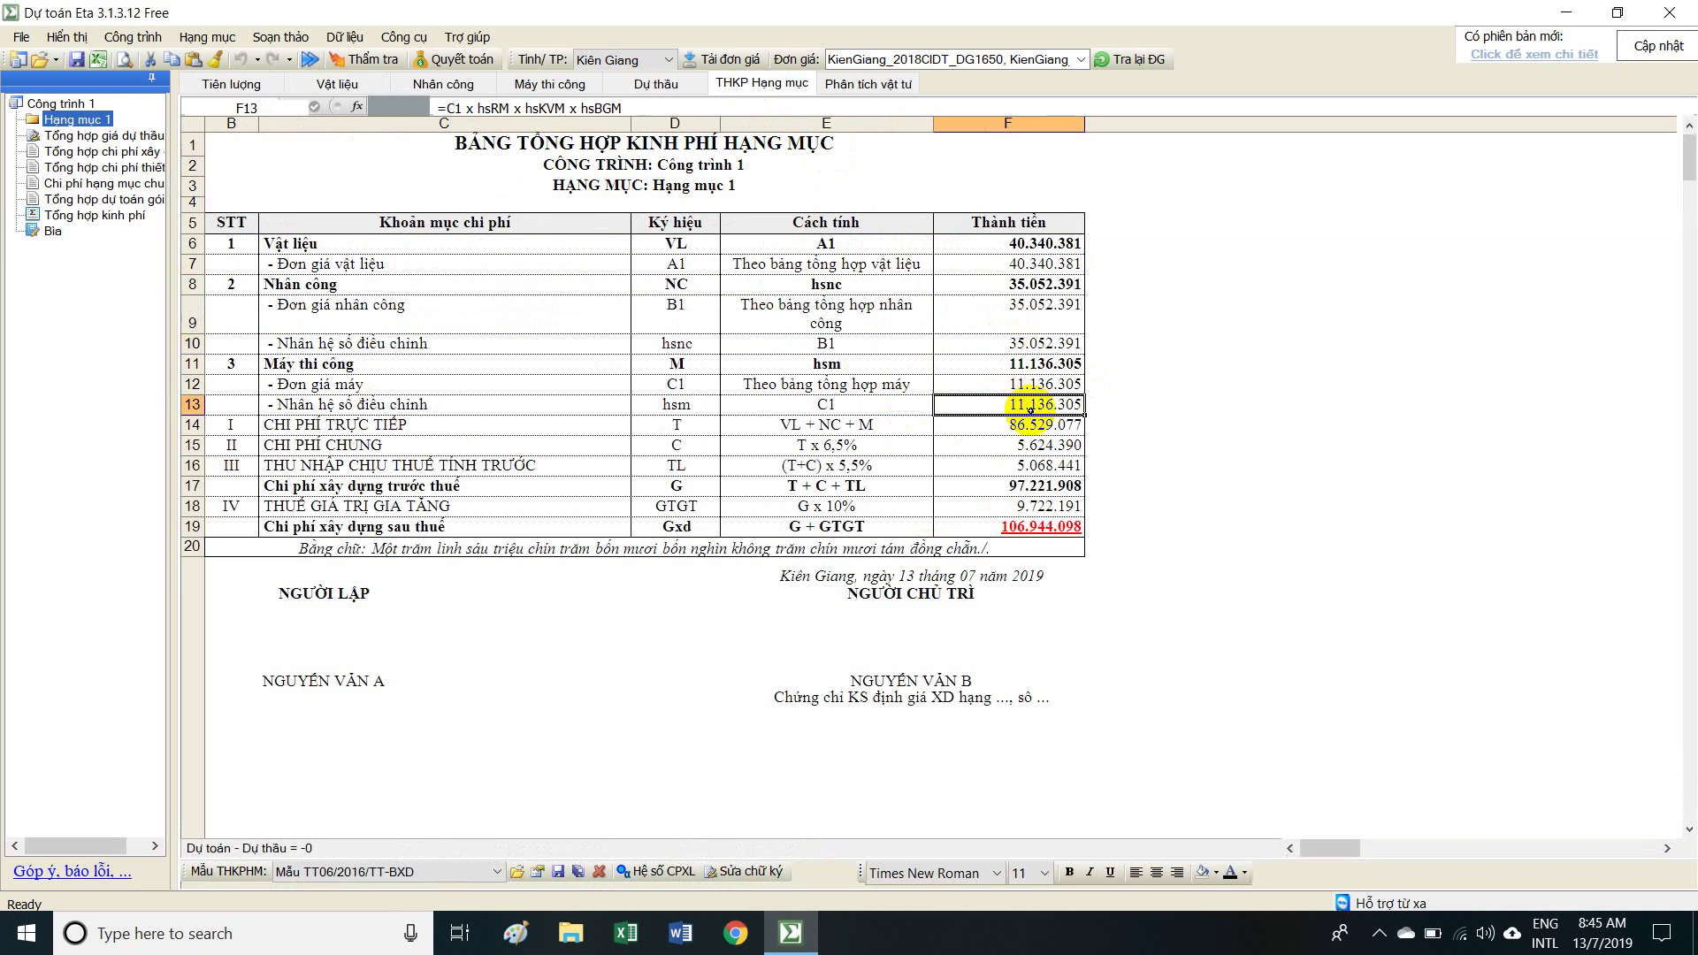
click(1036, 533)
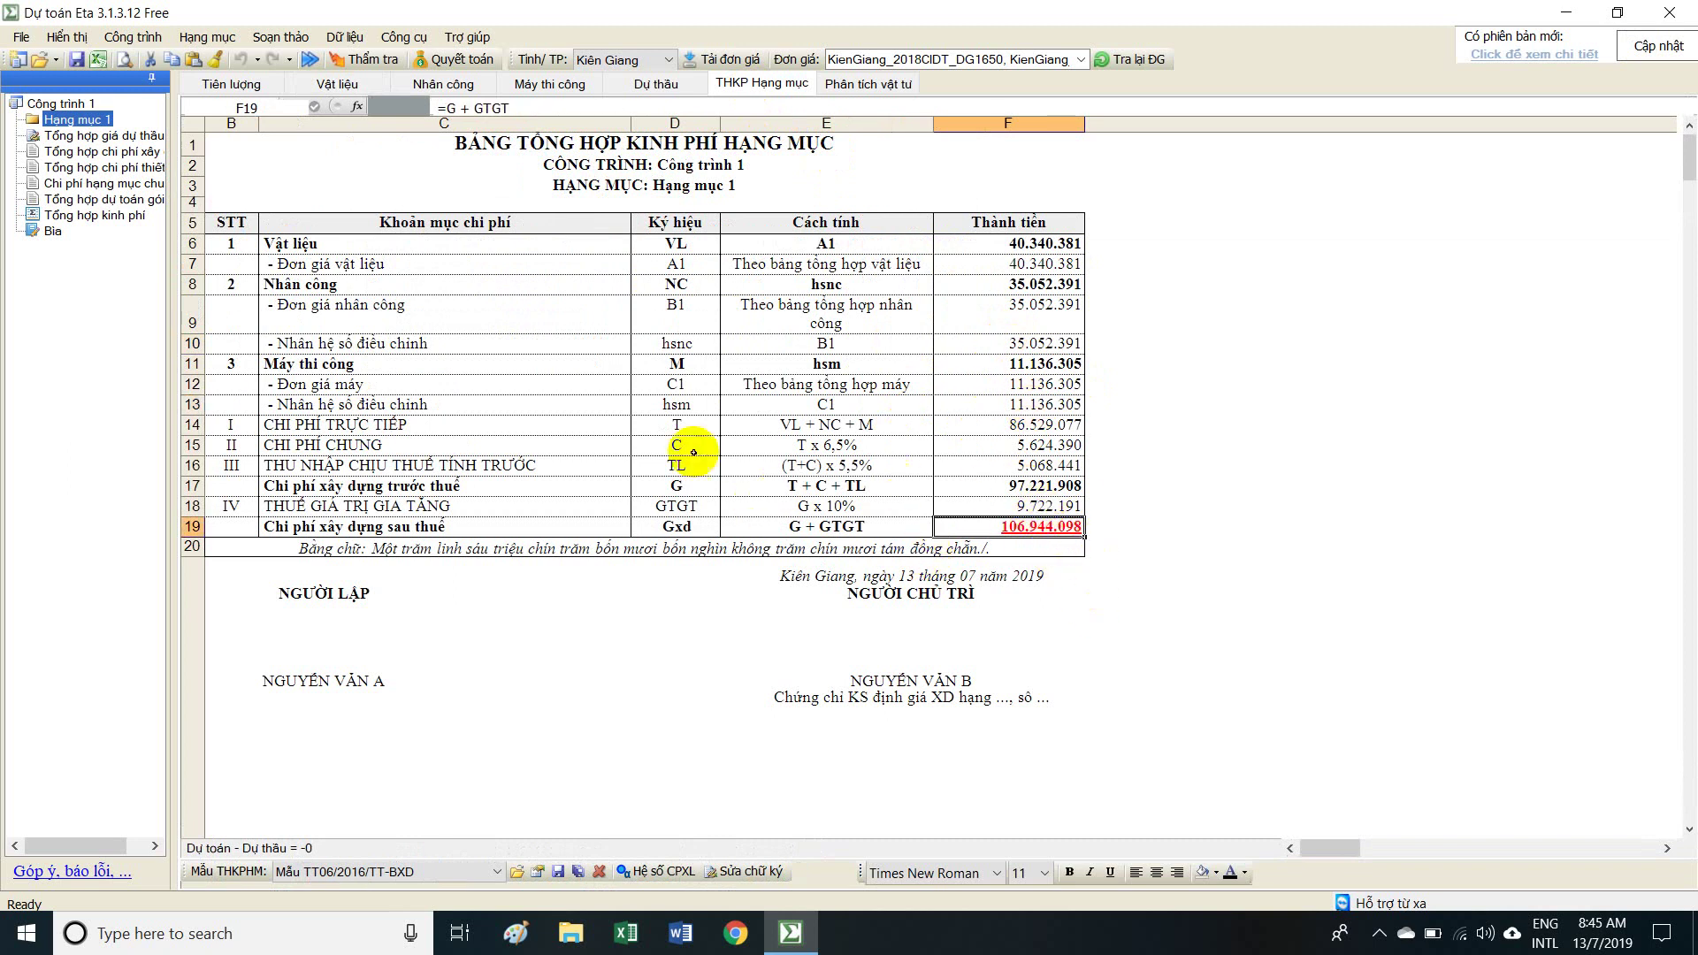
Reapply the Mẫu TT06/2016/TT-BXD template to the item cost summary.
drag(312, 244, 1008, 490)
click(535, 284)
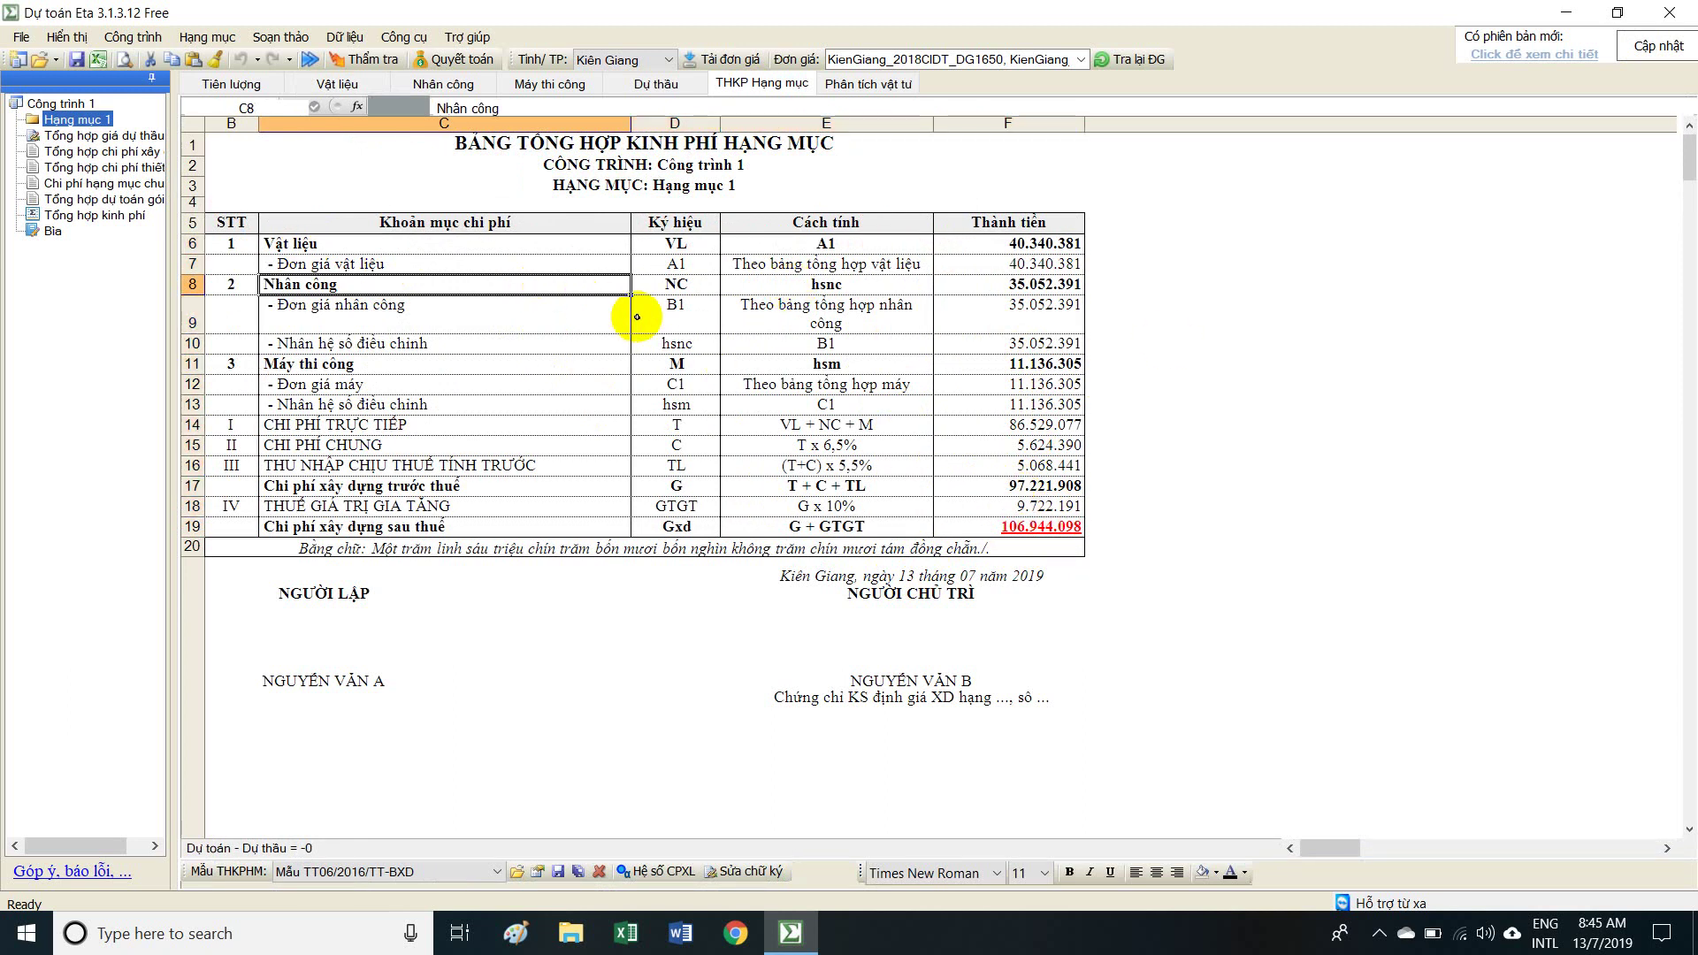
right_click(604, 288)
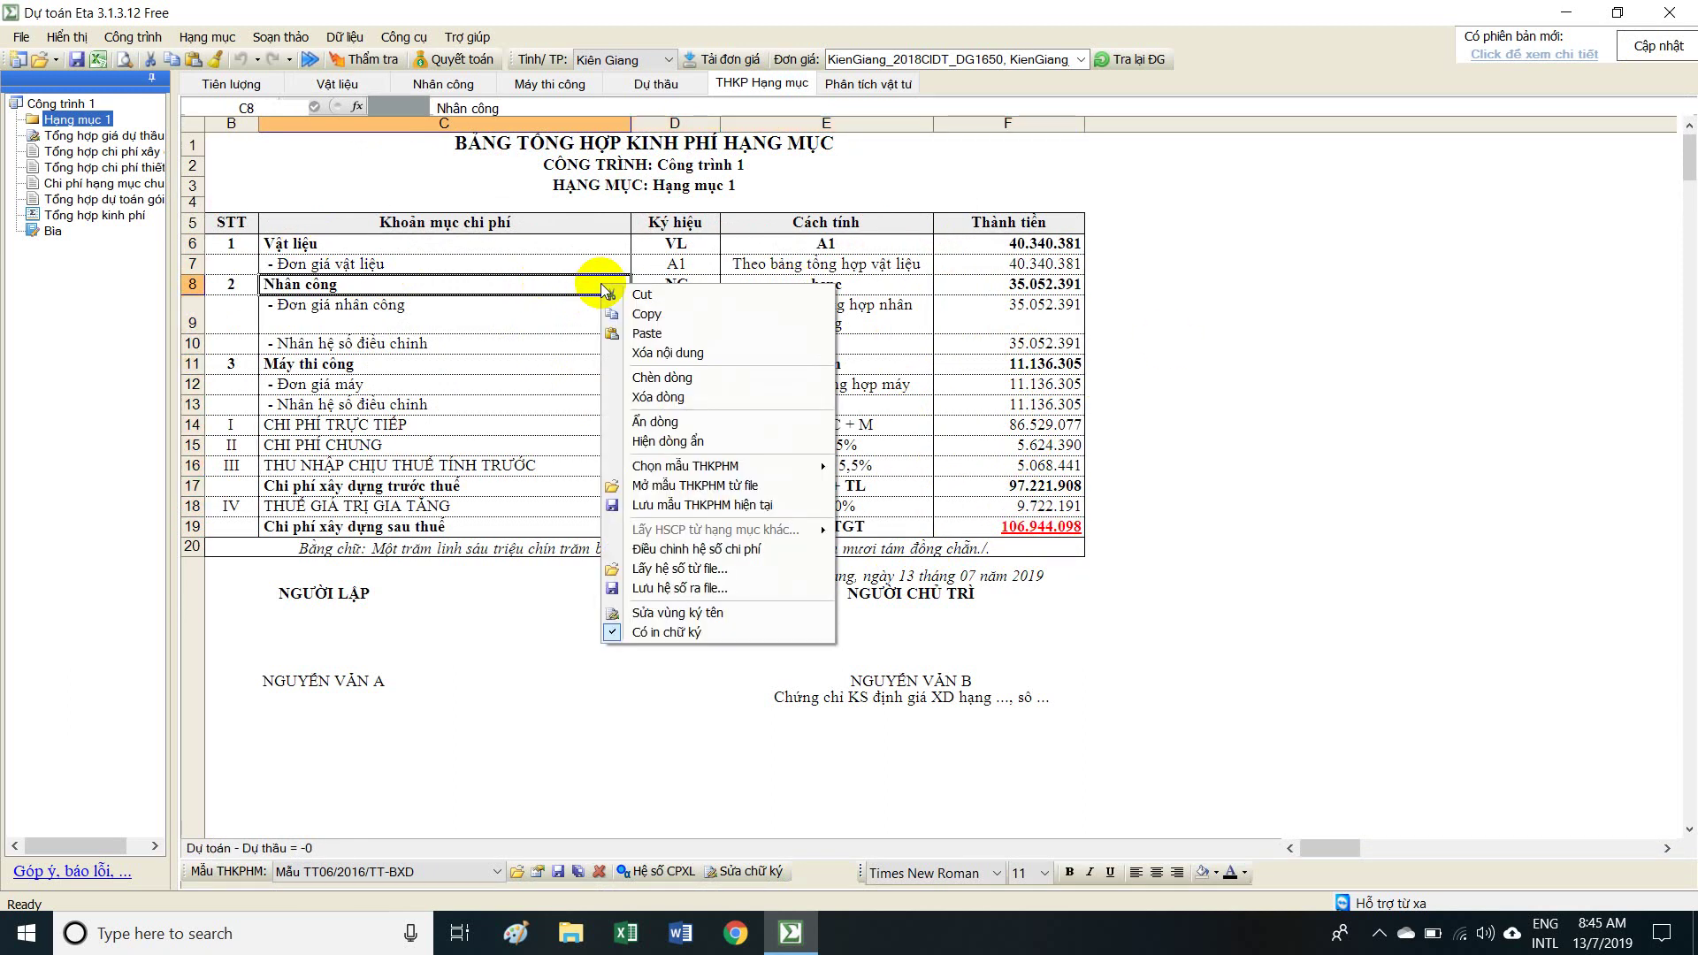
mouse_move(776, 465)
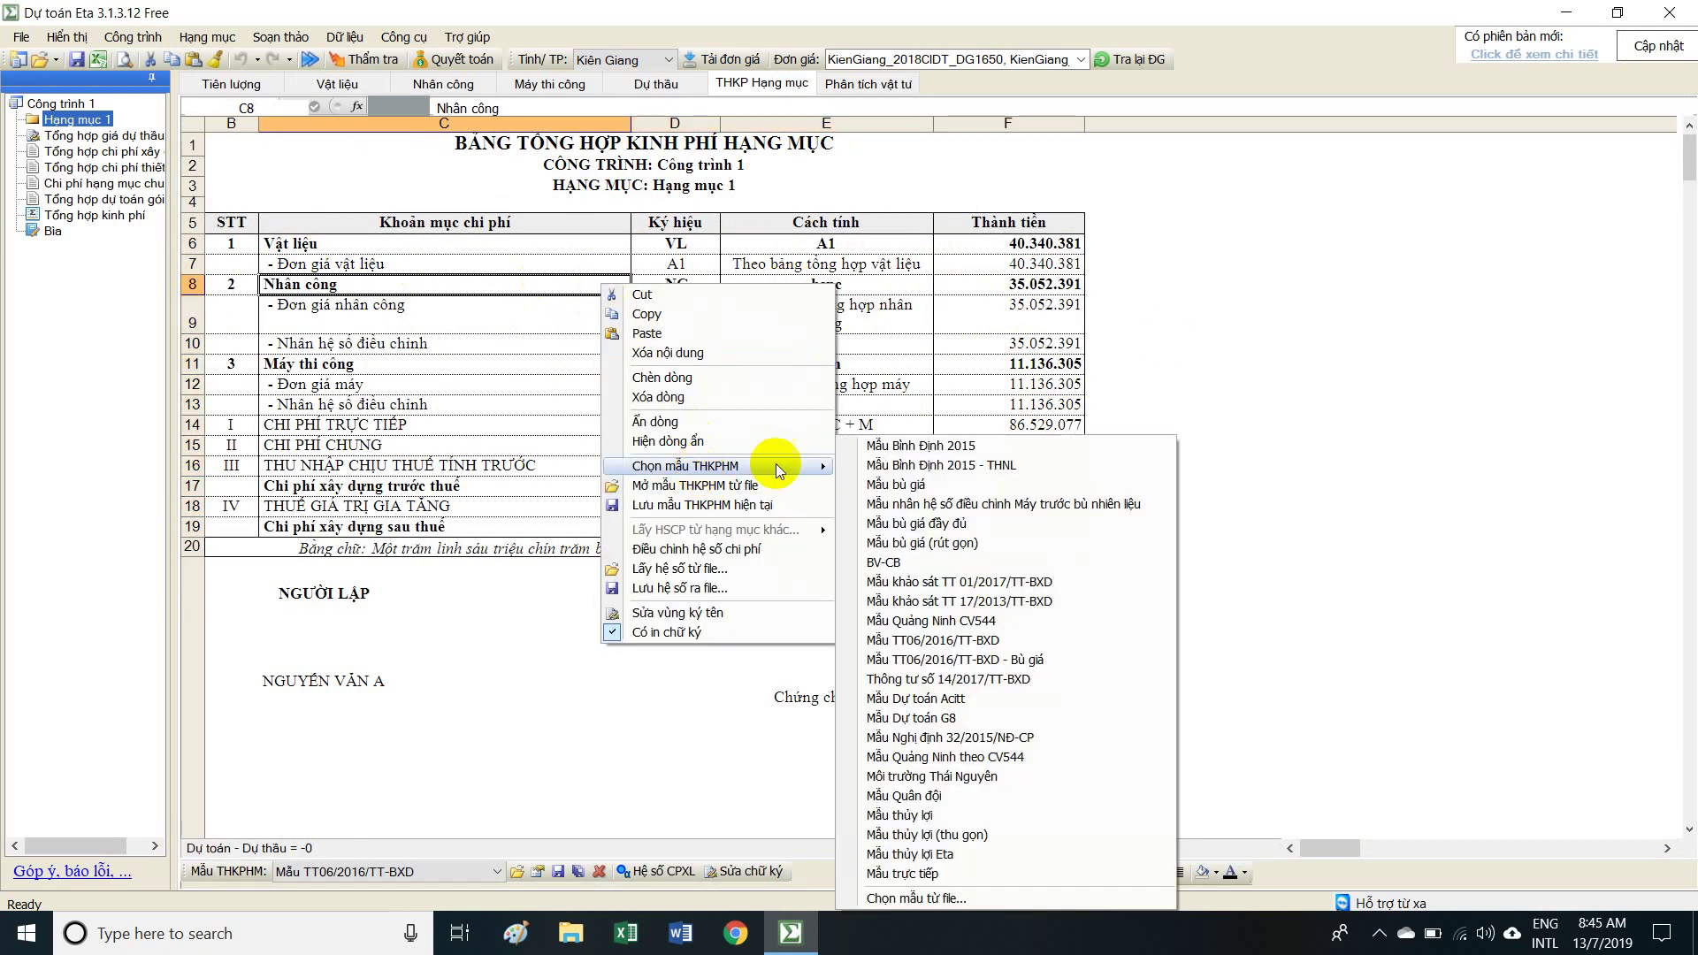
click(1026, 638)
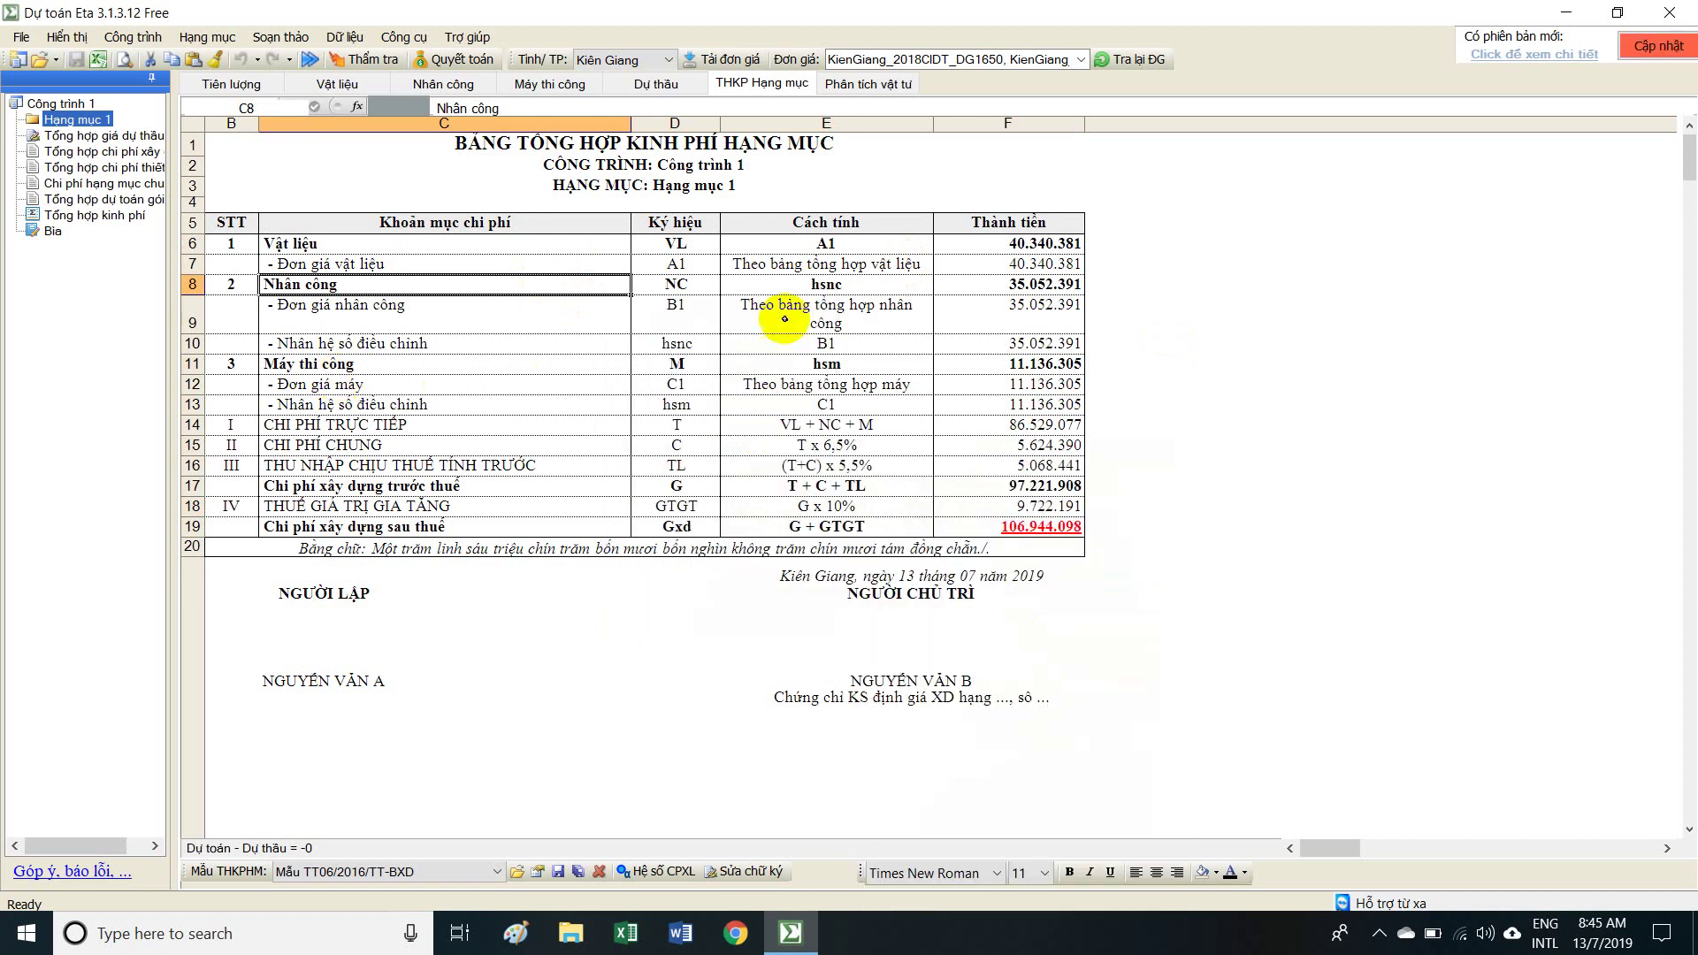
Look through the available THKPHM templates without choosing one, and revisit the item cost lines.
click(605, 301)
right_click(604, 300)
mouse_move(752, 486)
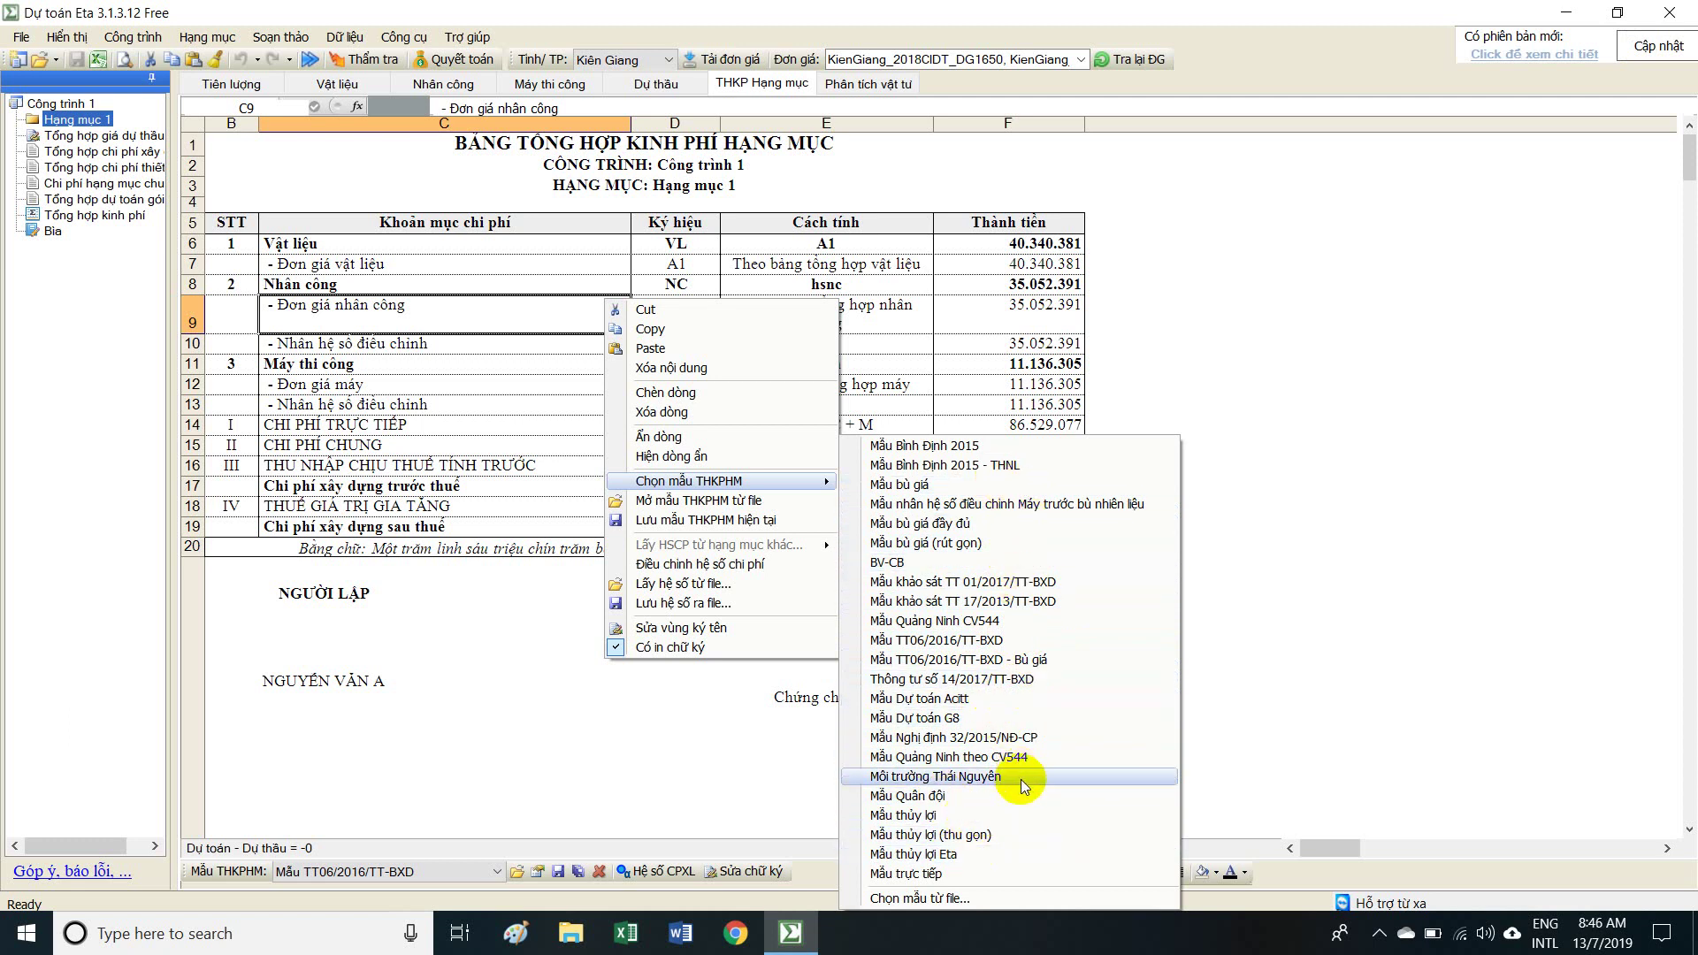
click(442, 263)
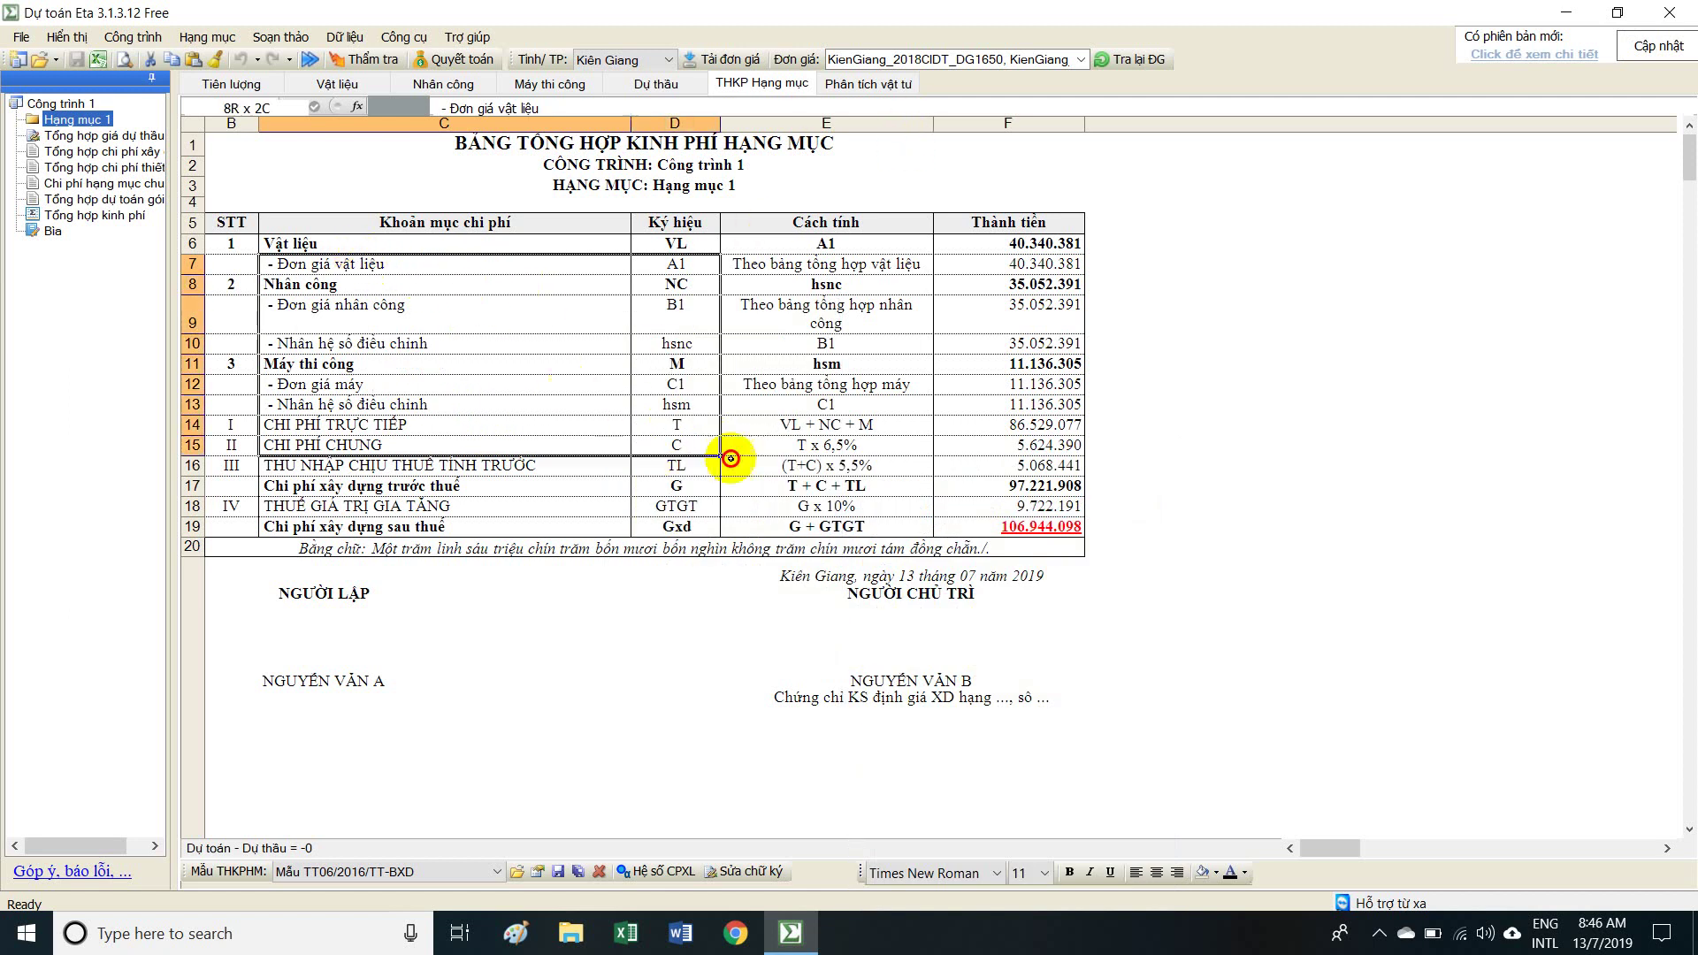
click(1075, 385)
Review the material, labor and machine norms of each work item in the Phân tích vật tư sheet.
click(842, 87)
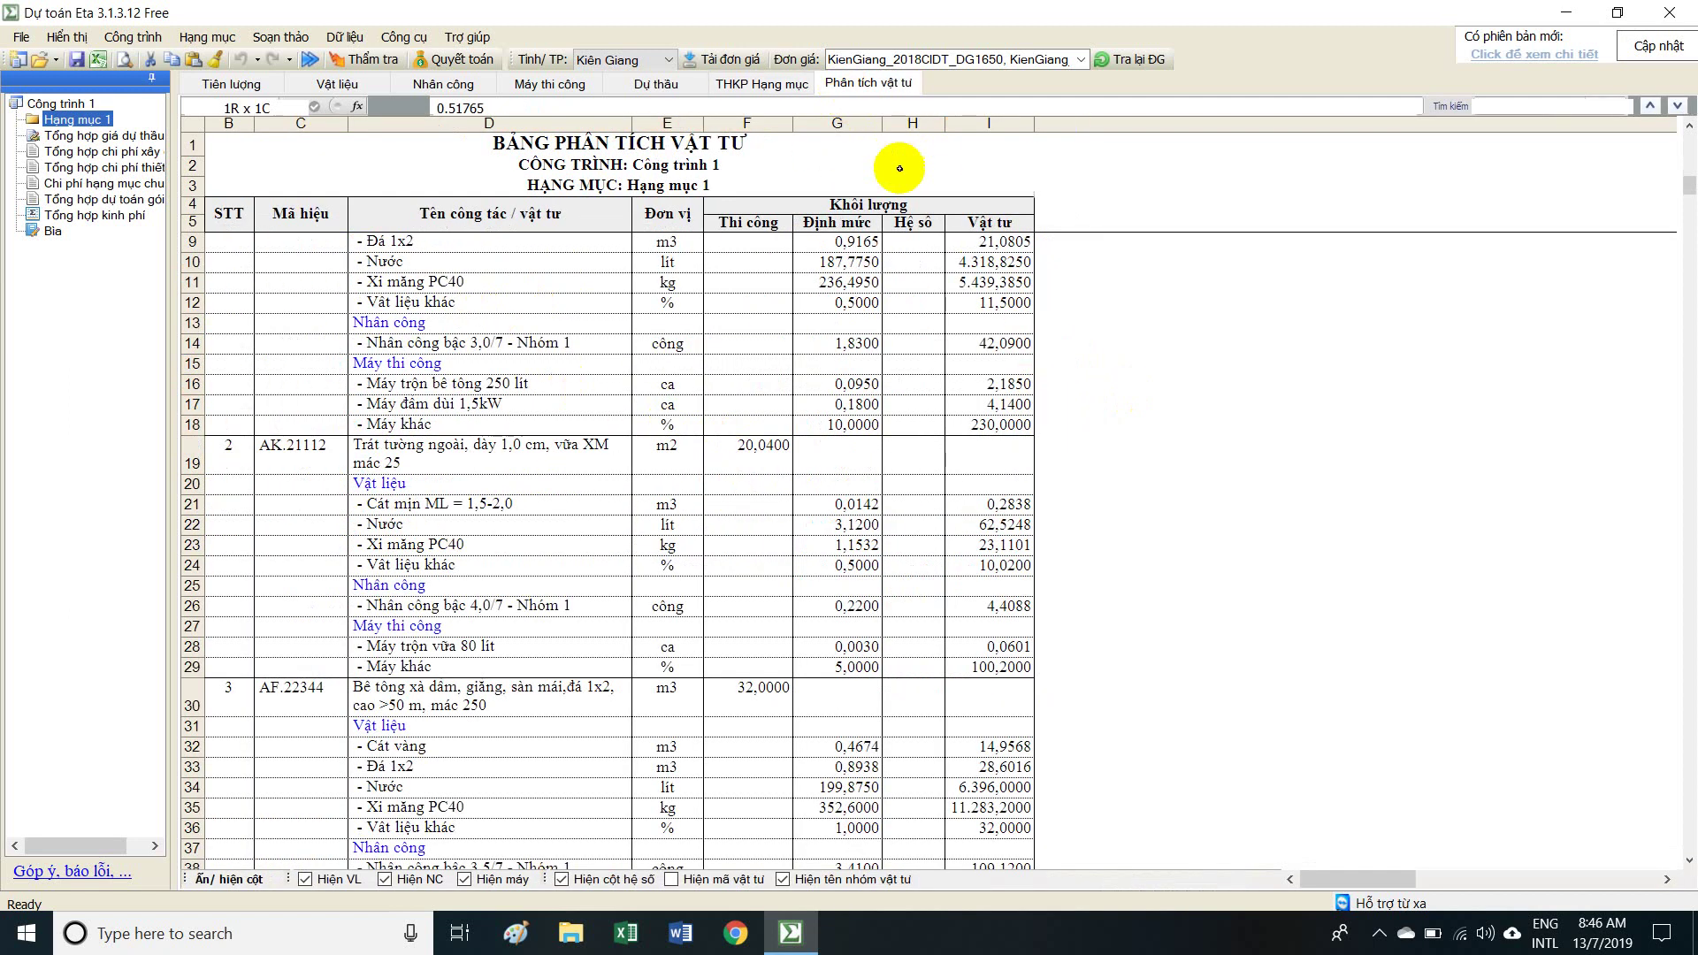
click(406, 343)
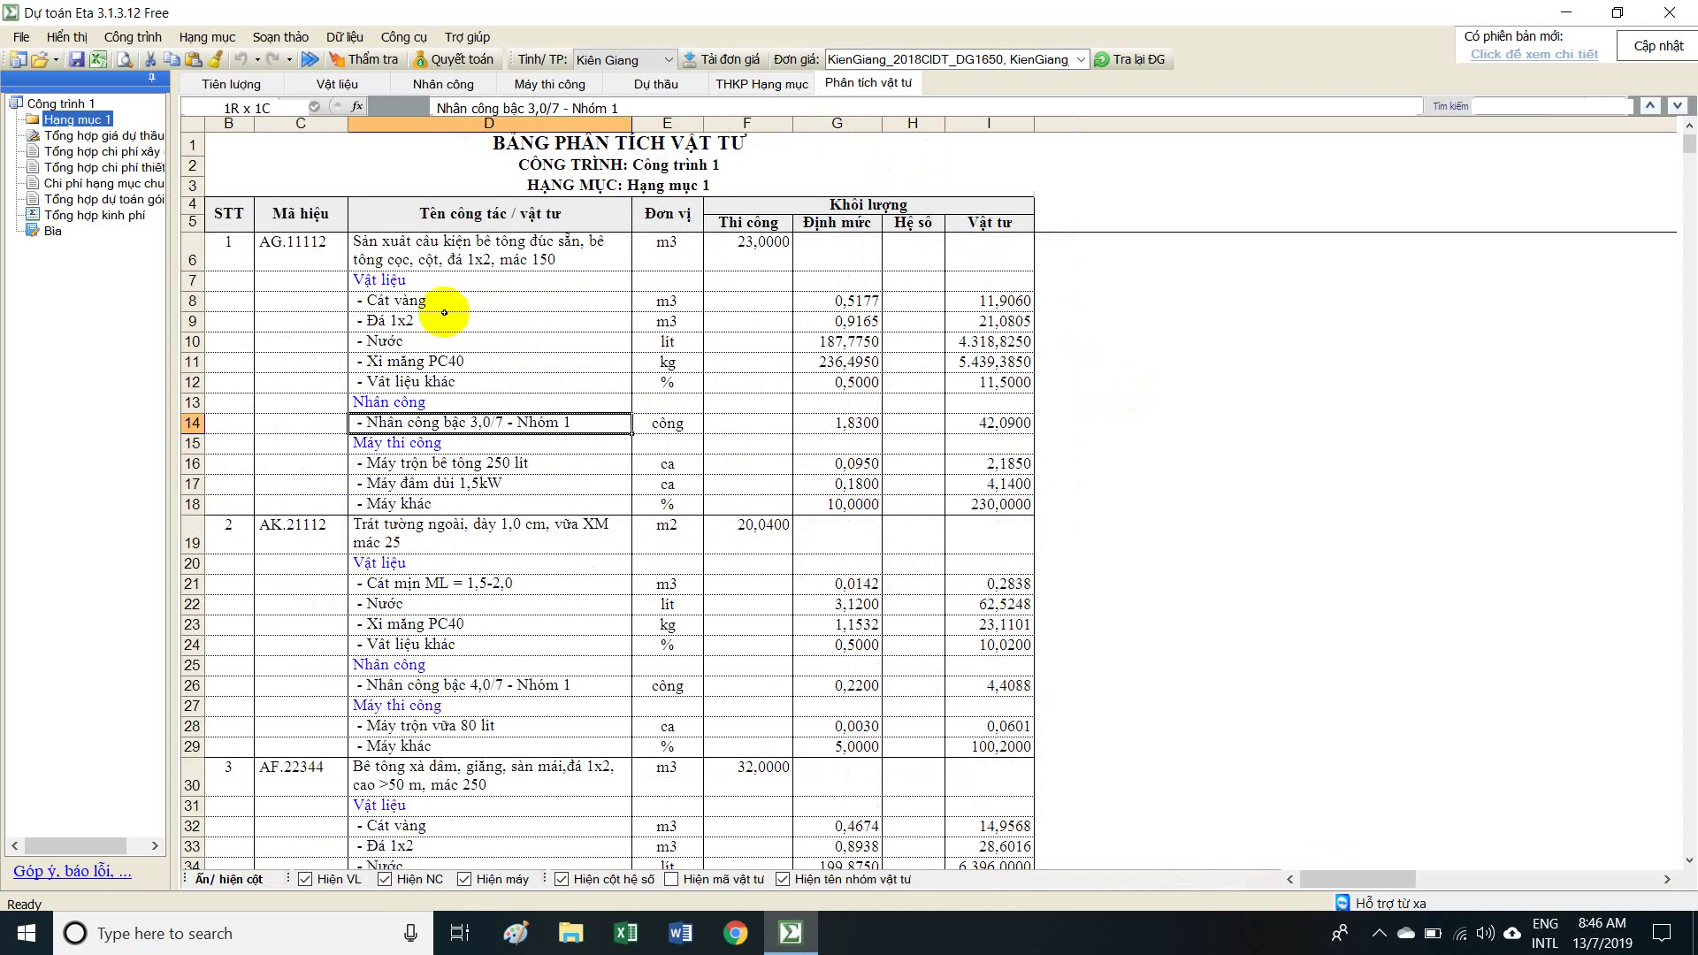
drag(340, 258, 969, 670)
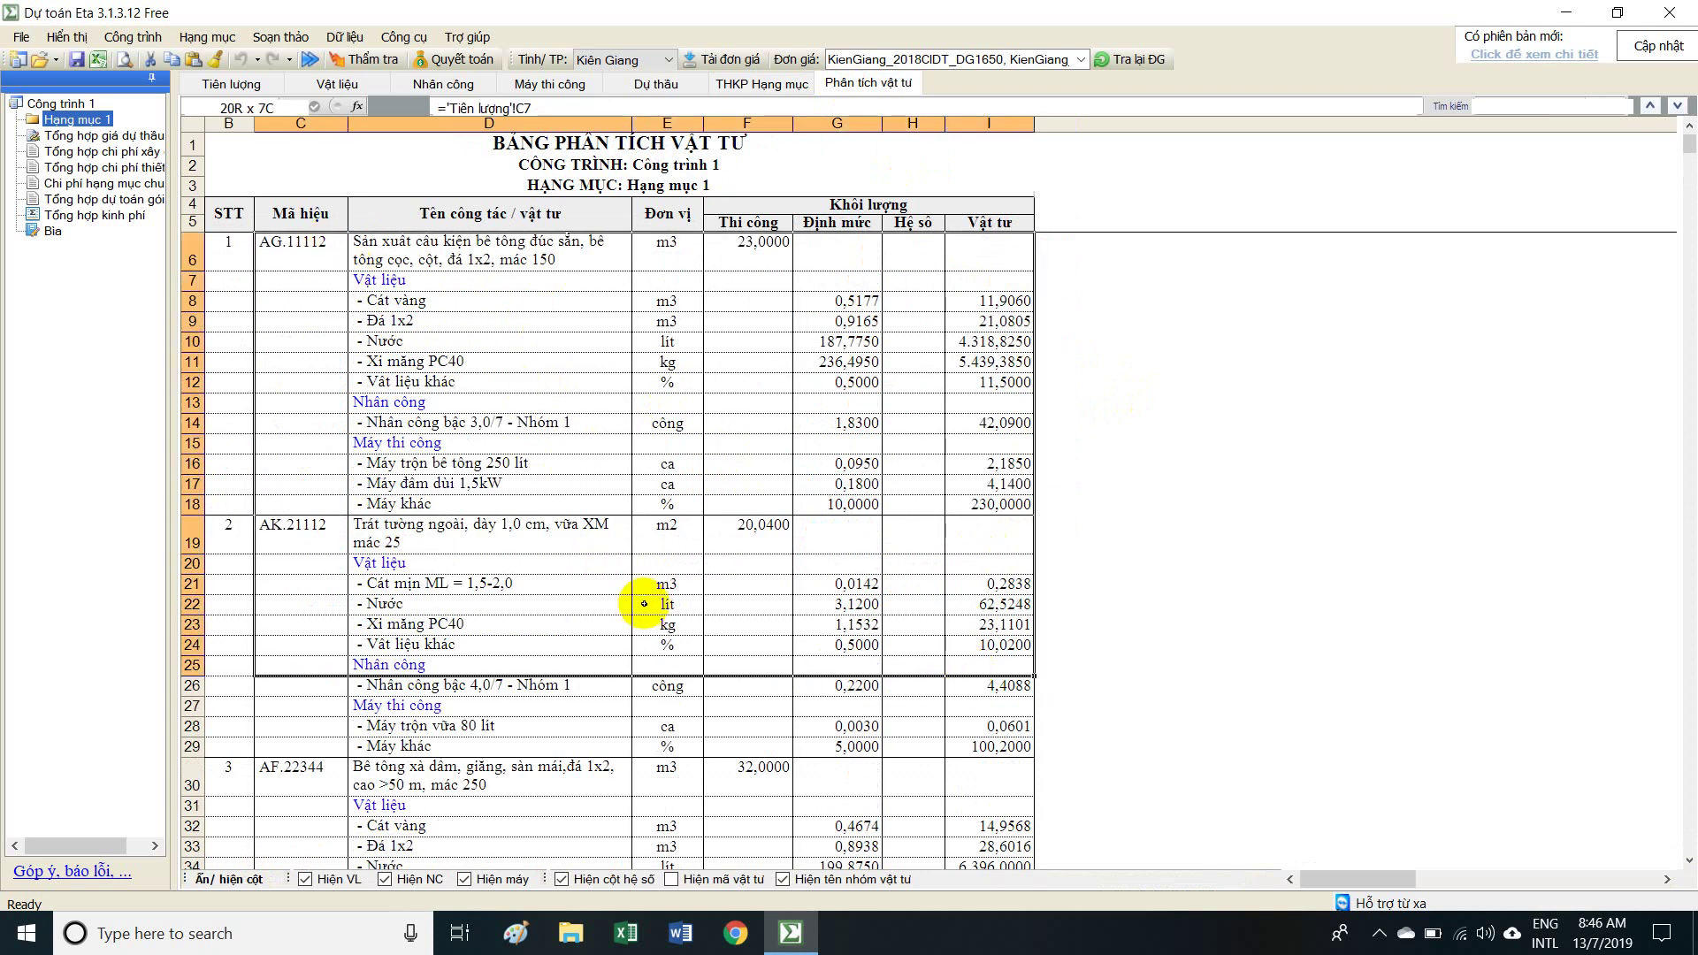
scroll(648, 607, down, 15)
scroll(667, 631, up, 15)
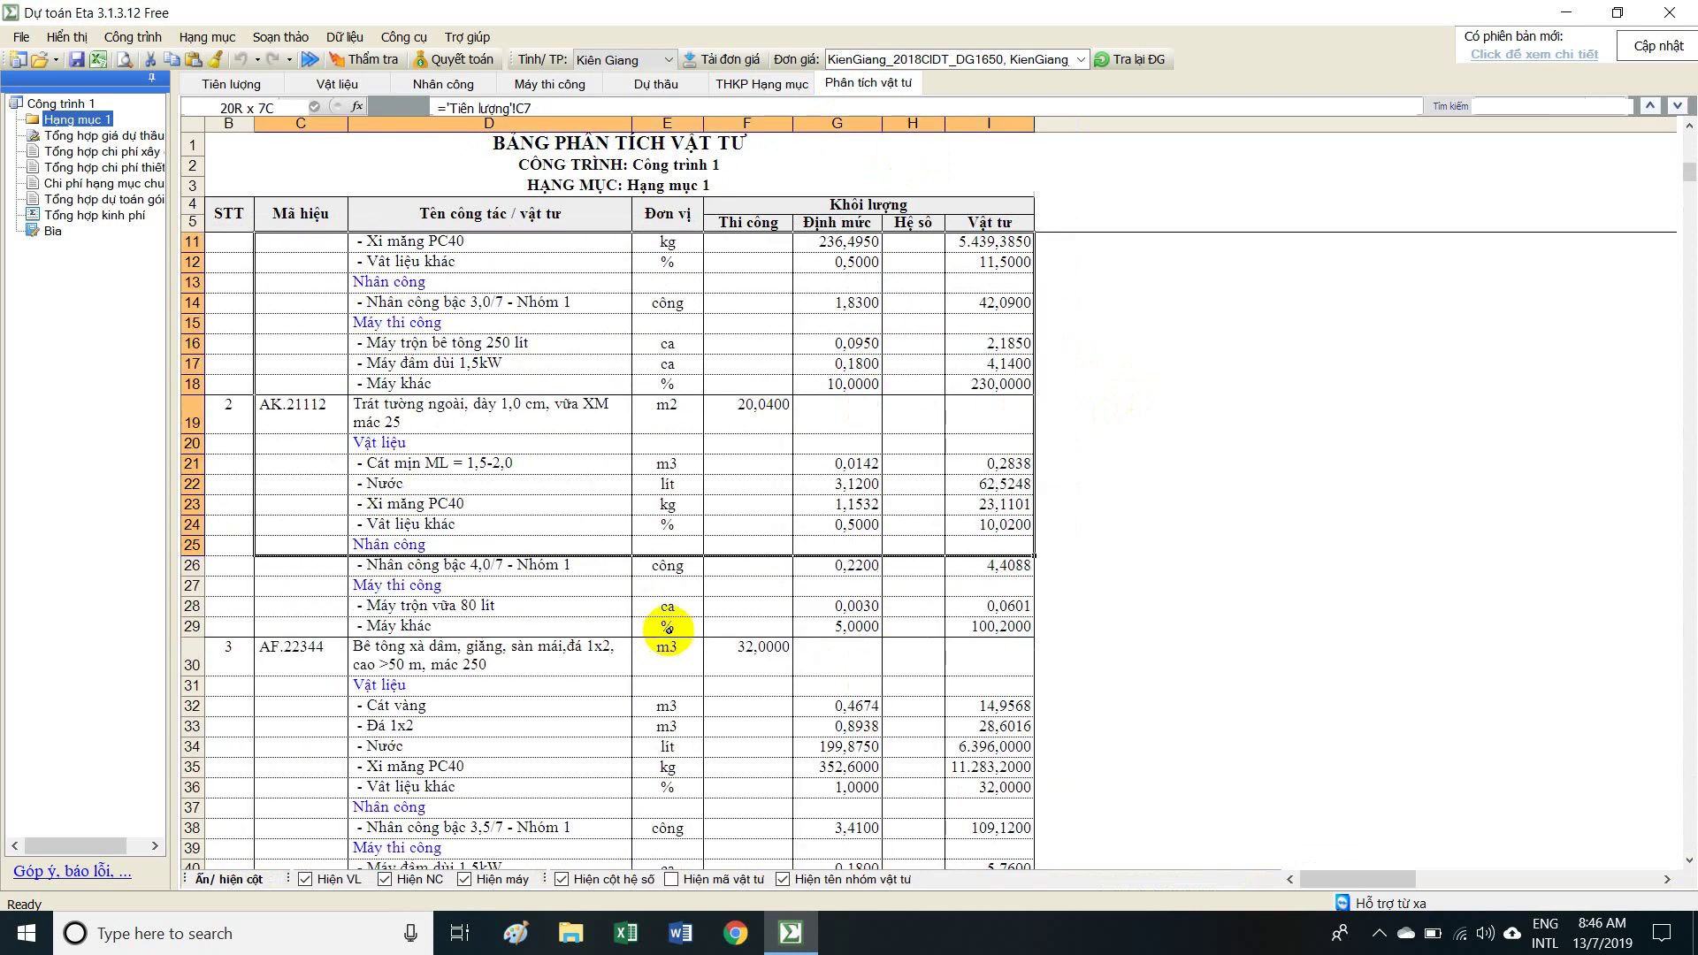
Check the item amounts in the Tổng hợp giá dự thầu and Tổng hợp chi phí xây dựng summaries.
click(118, 137)
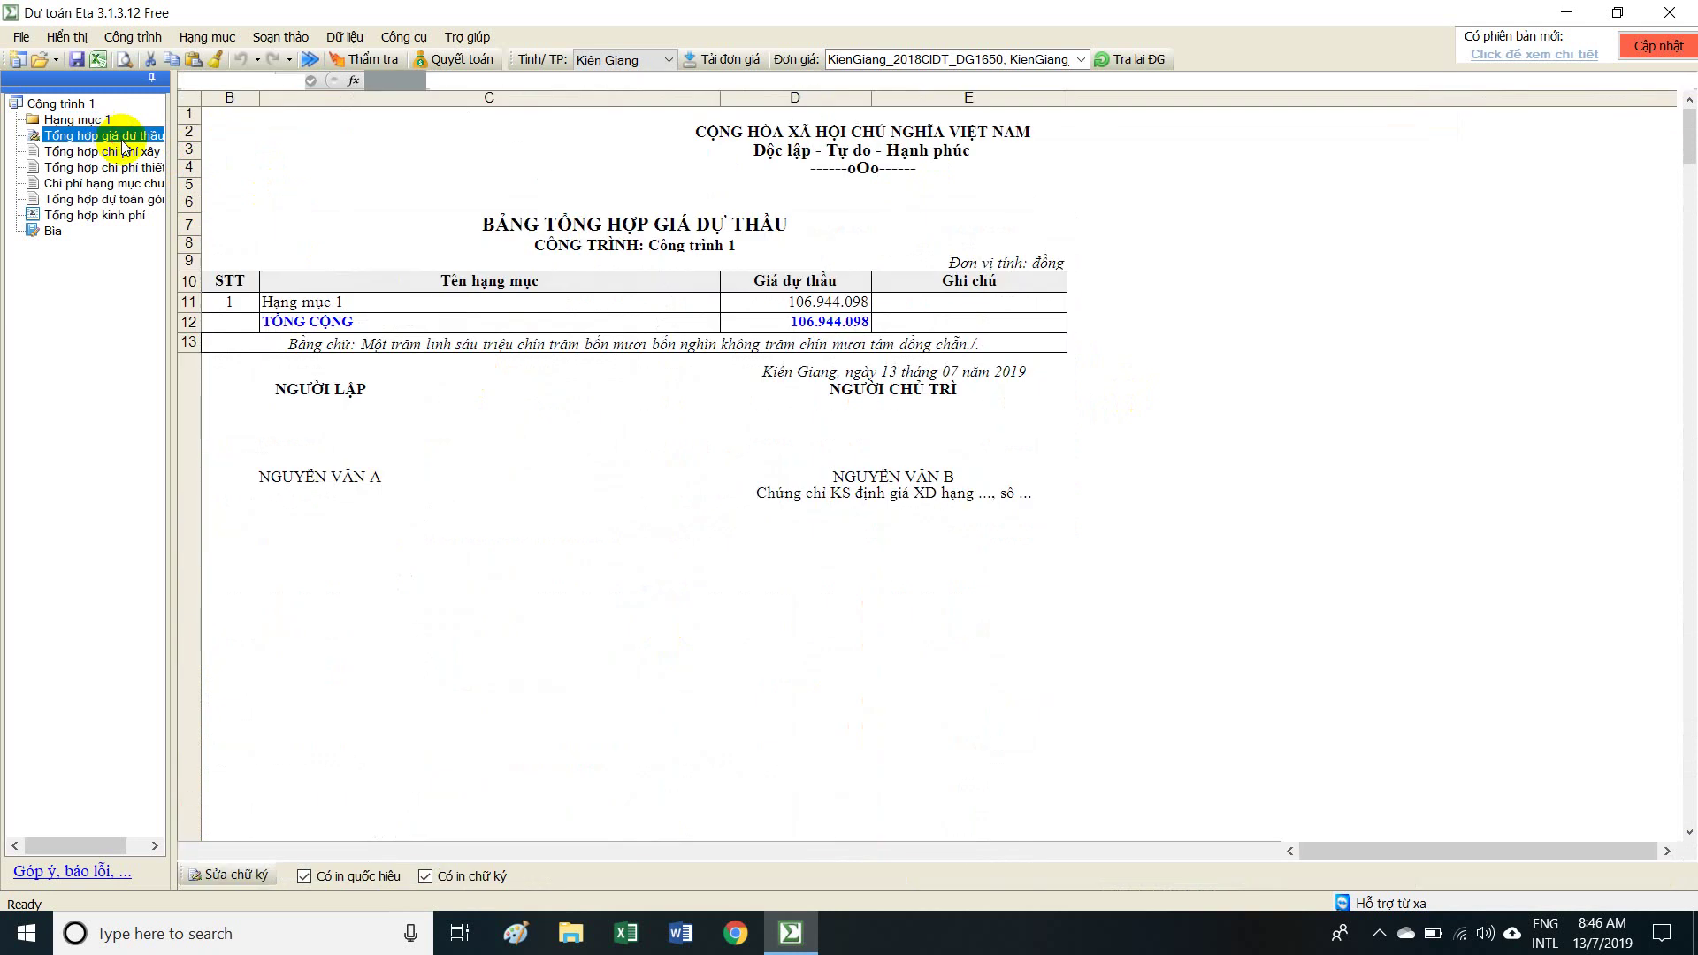
click(379, 305)
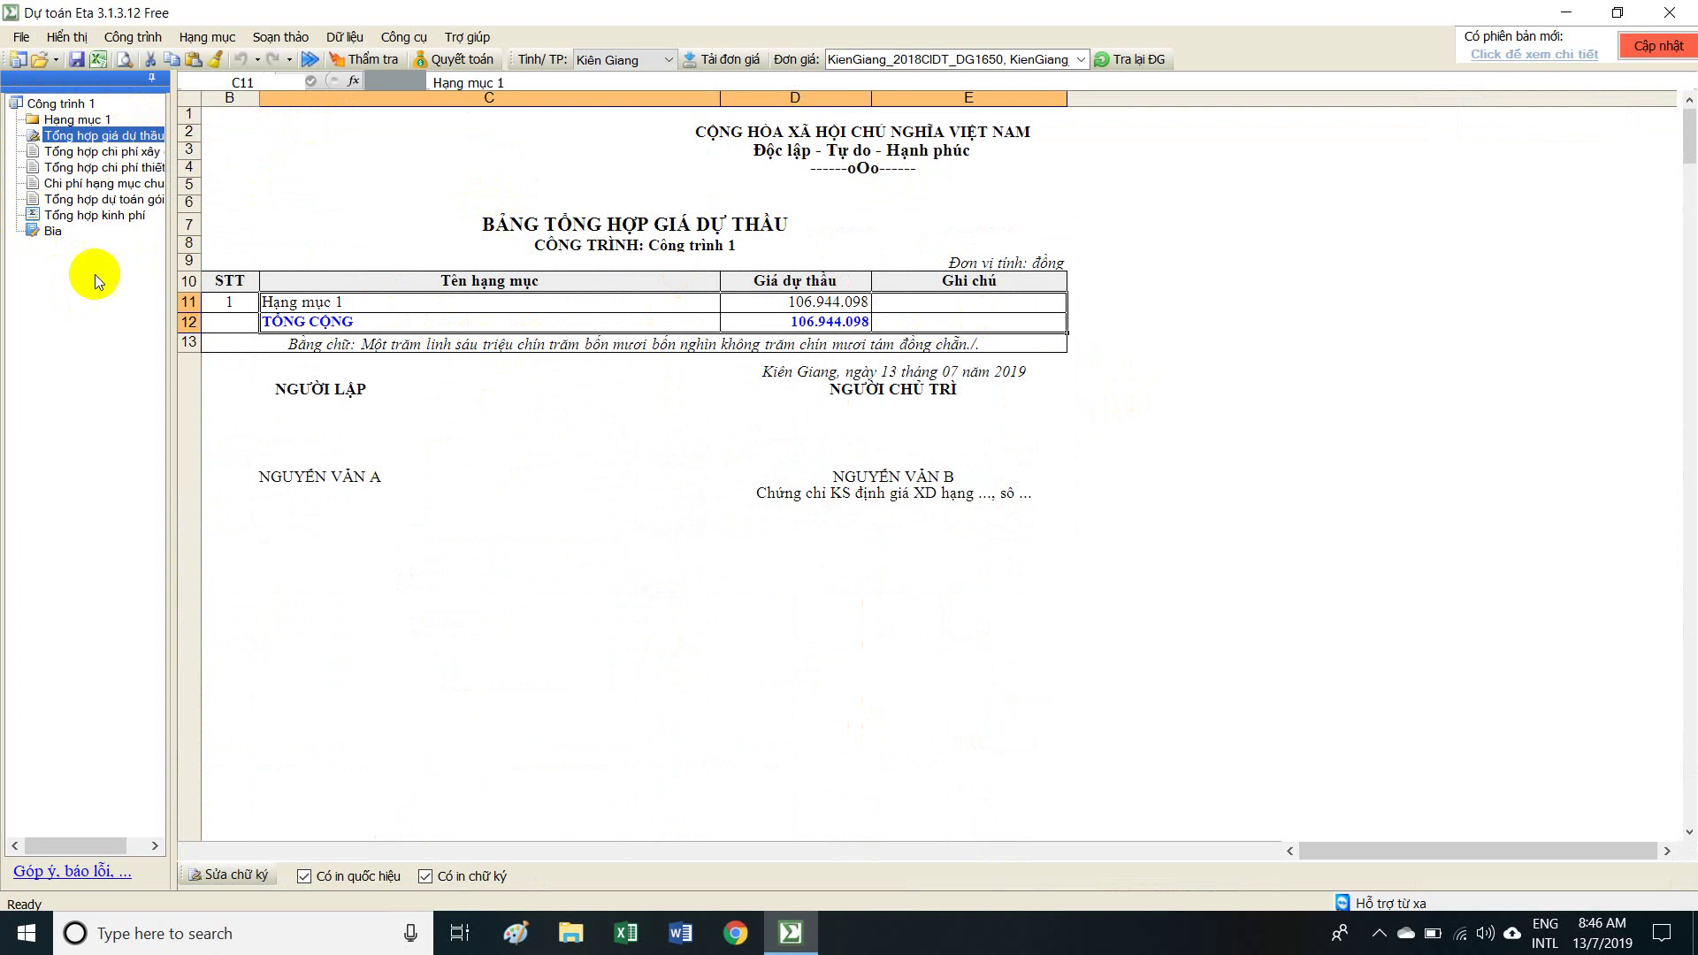
click(97, 151)
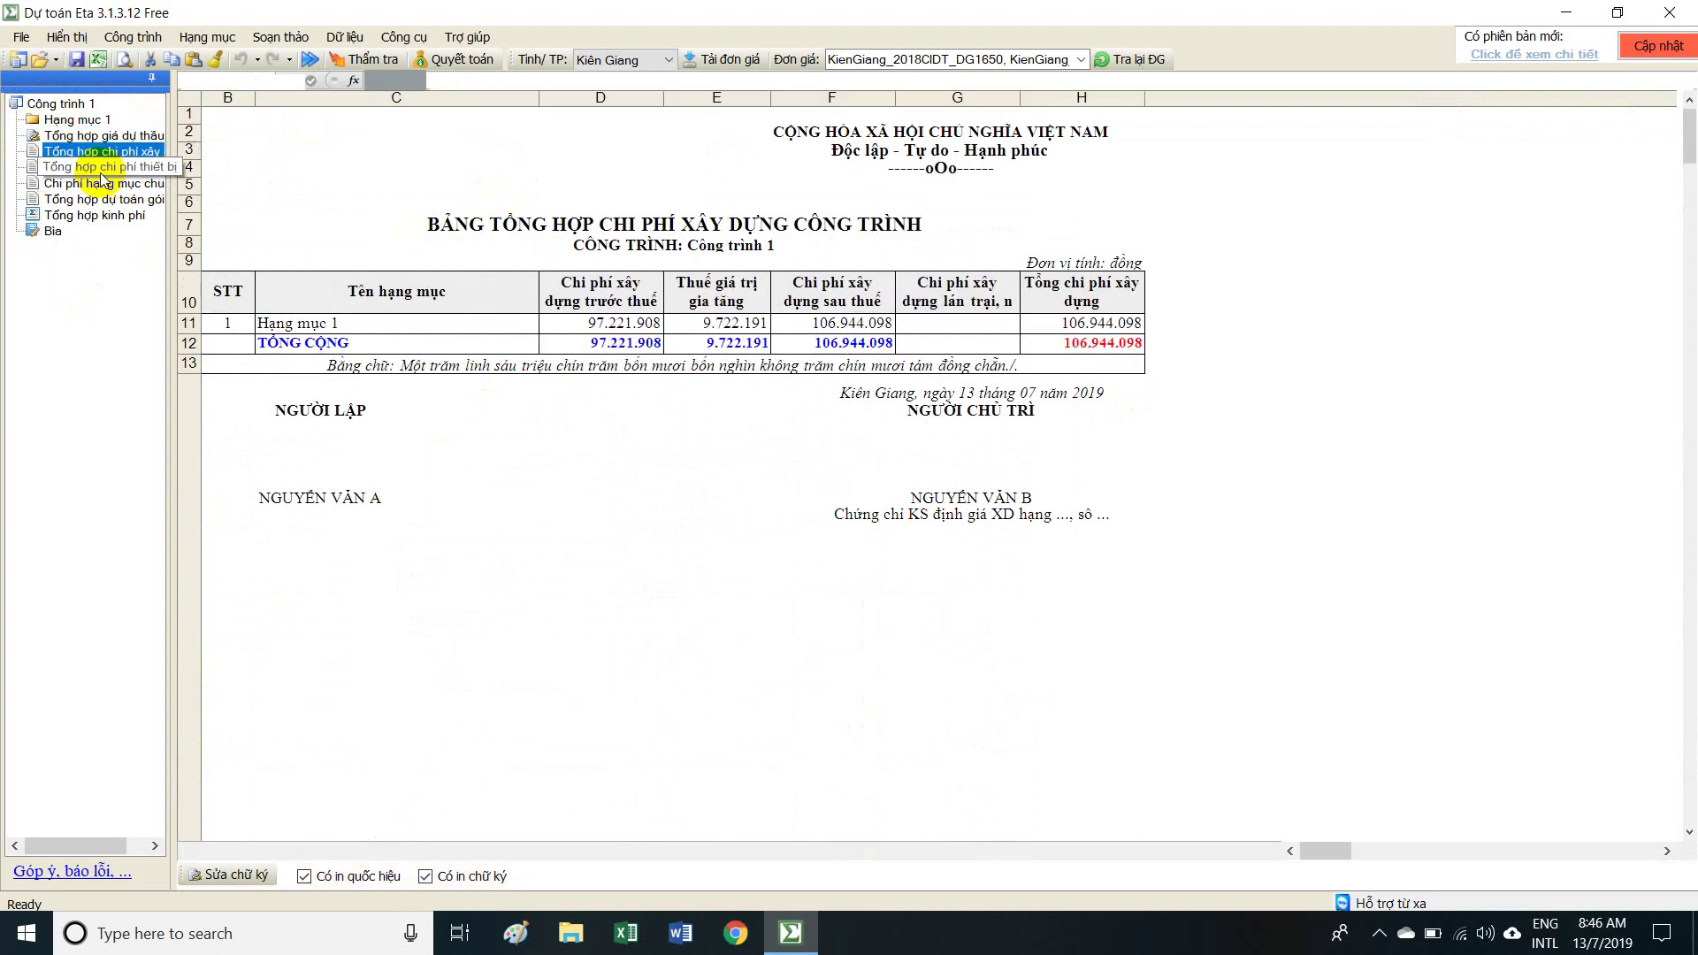
View the Tổng hợp chi phí thiết bị table and the cost lines in Chi phí hạng mục chung.
click(99, 167)
click(298, 315)
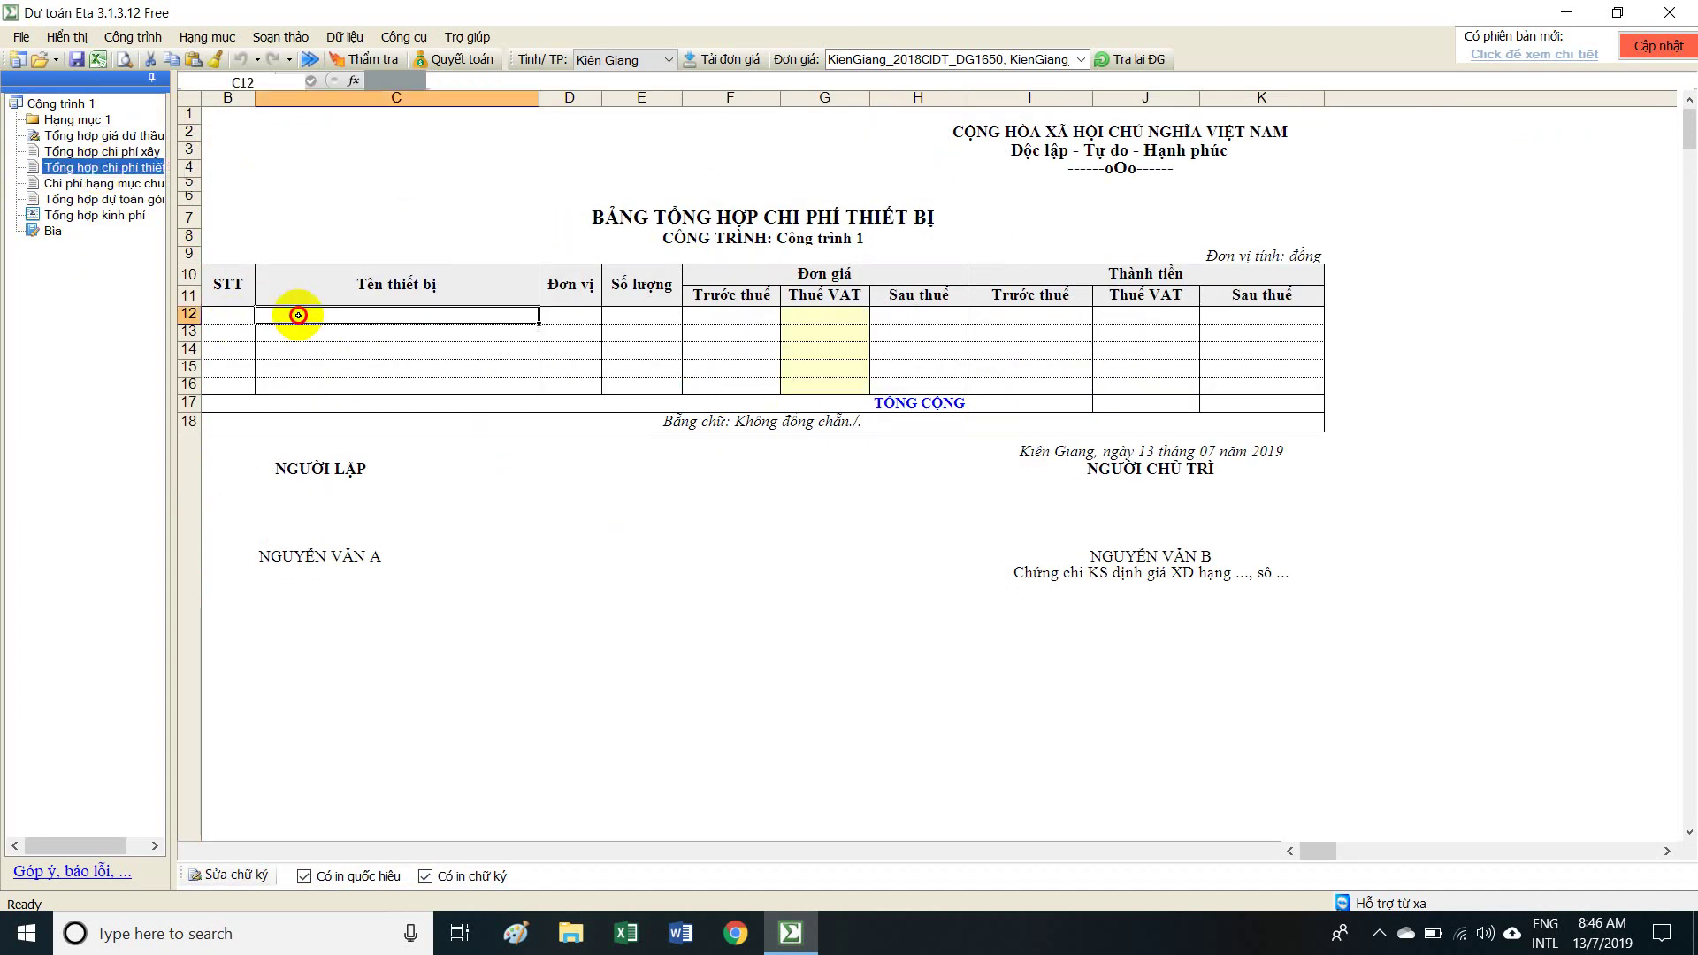
drag(298, 314, 1017, 333)
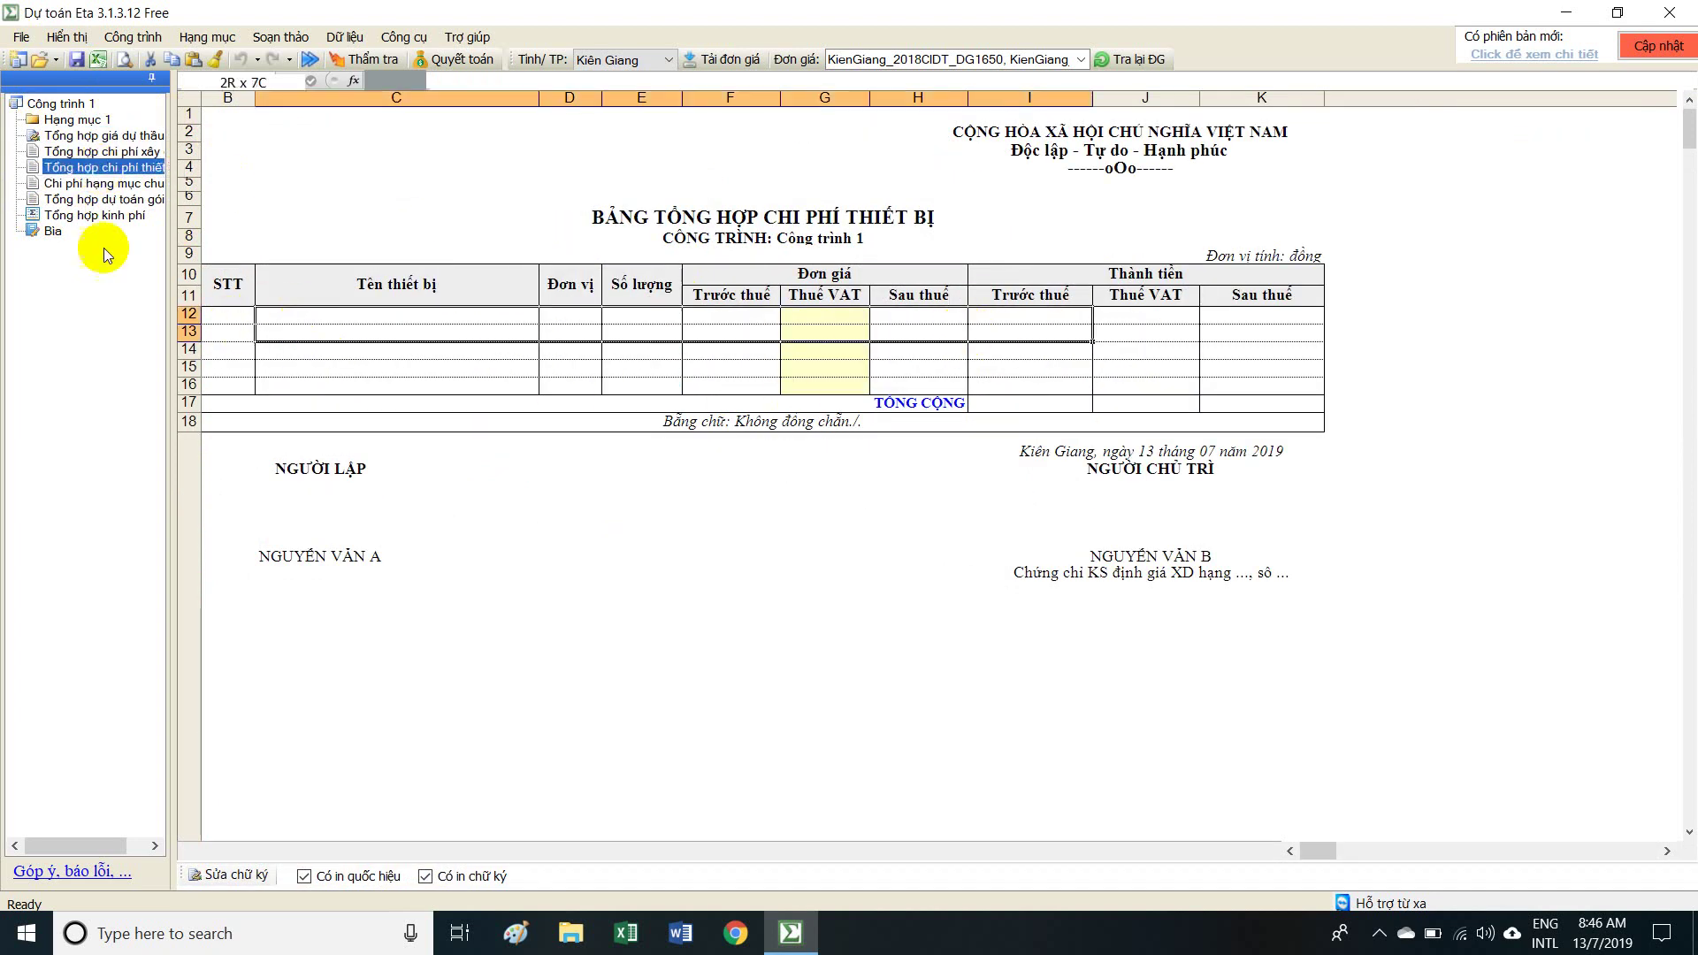
click(108, 184)
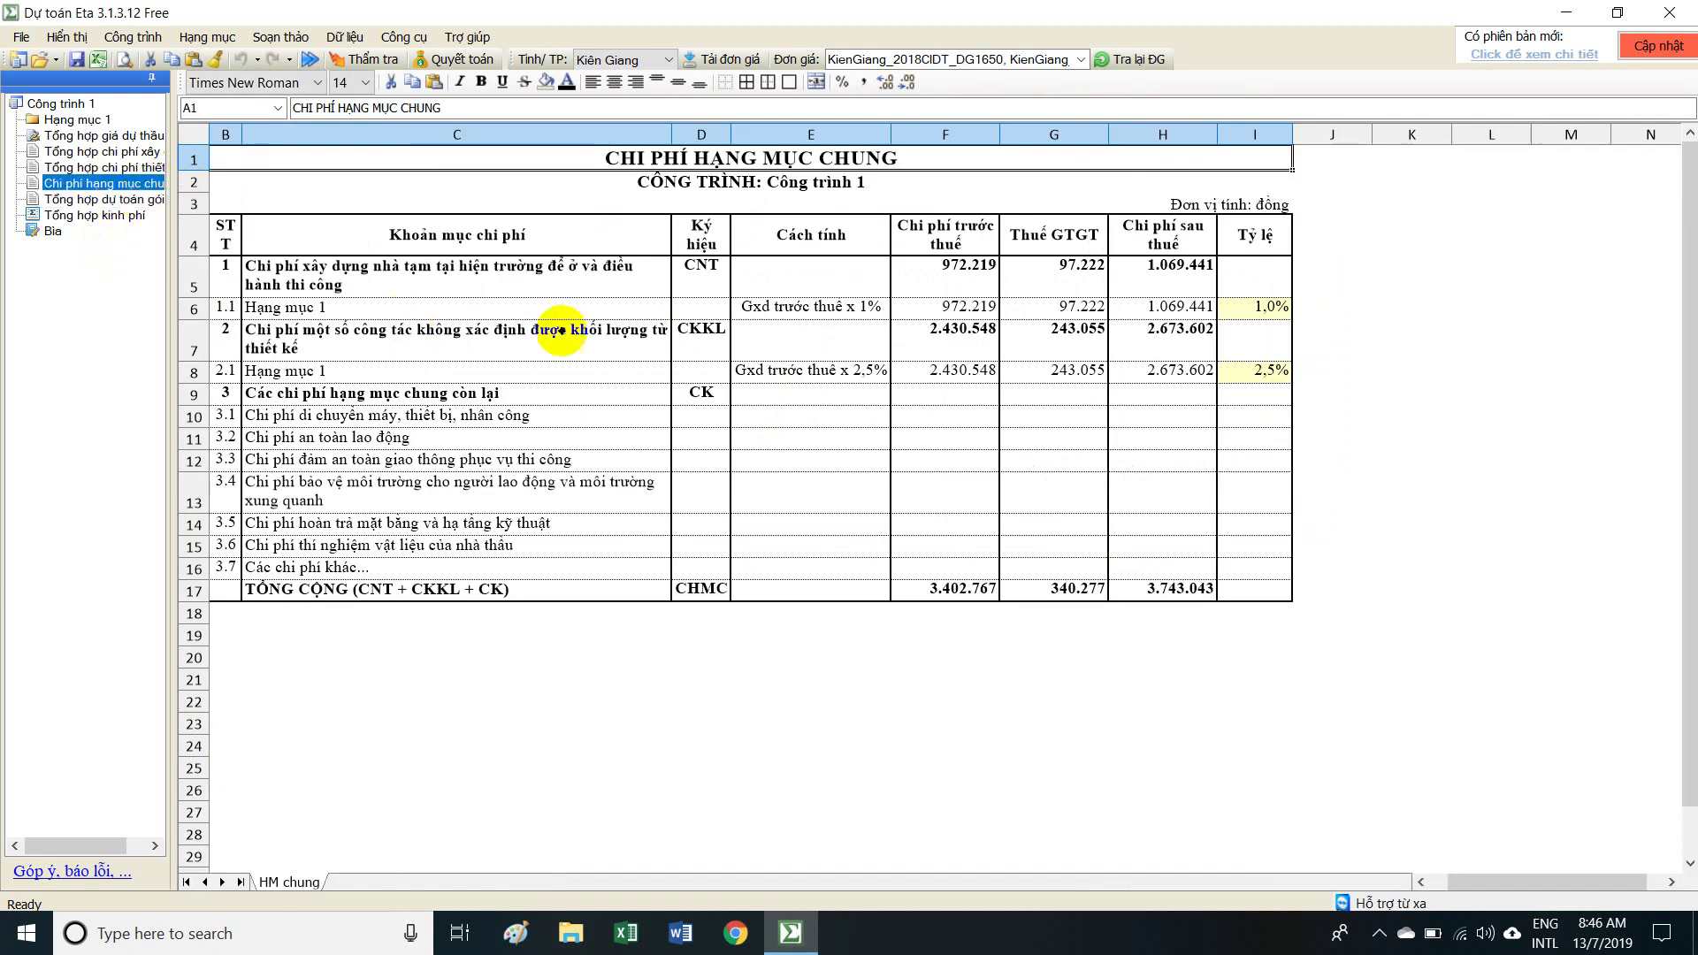
click(561, 330)
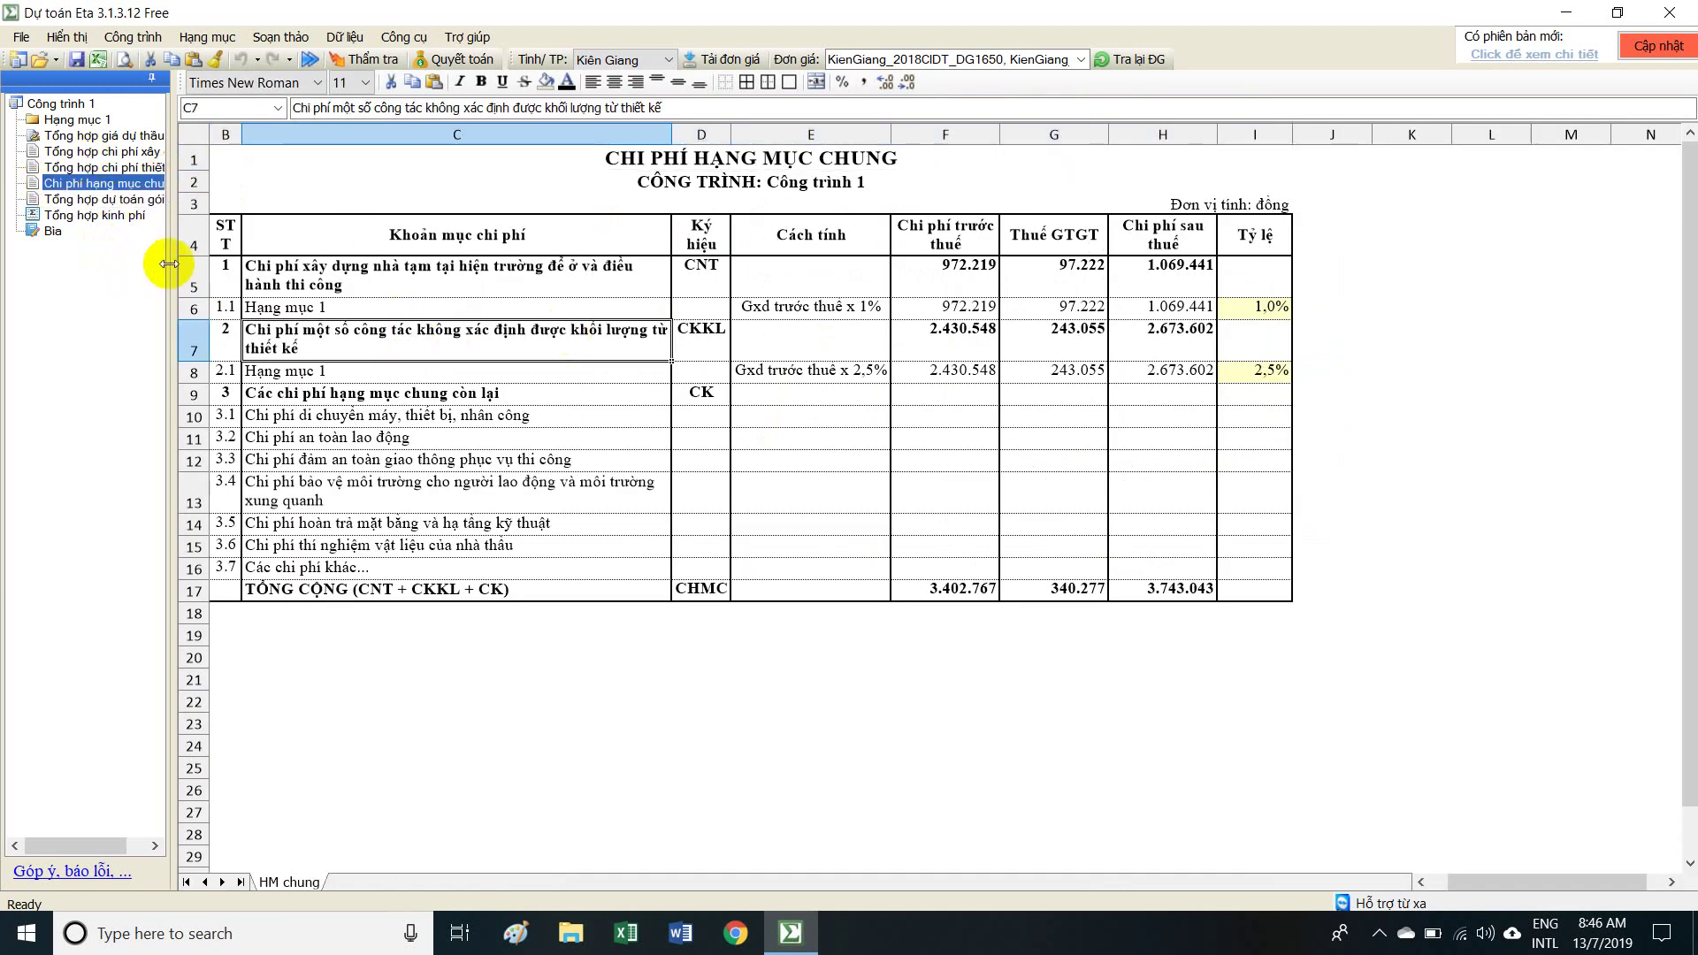
Widen the project tree and examine the construction and common item costs in Tổng hợp dự toán gói thầu.
drag(178, 265, 216, 266)
click(108, 199)
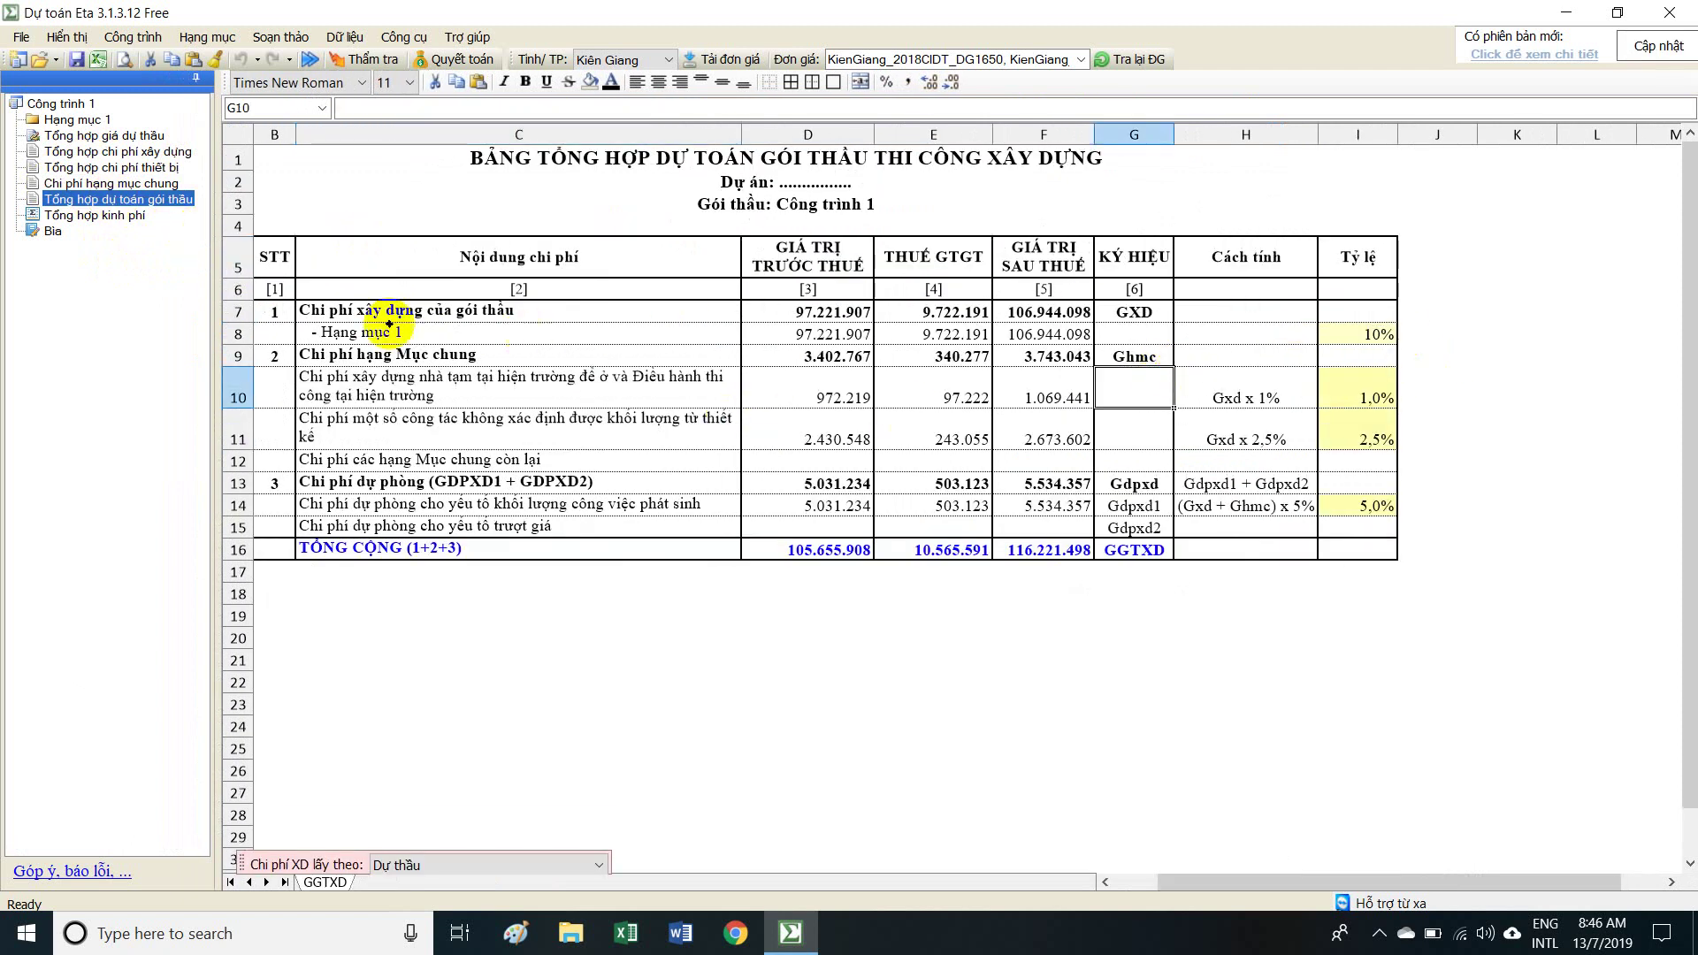
drag(324, 316, 1150, 395)
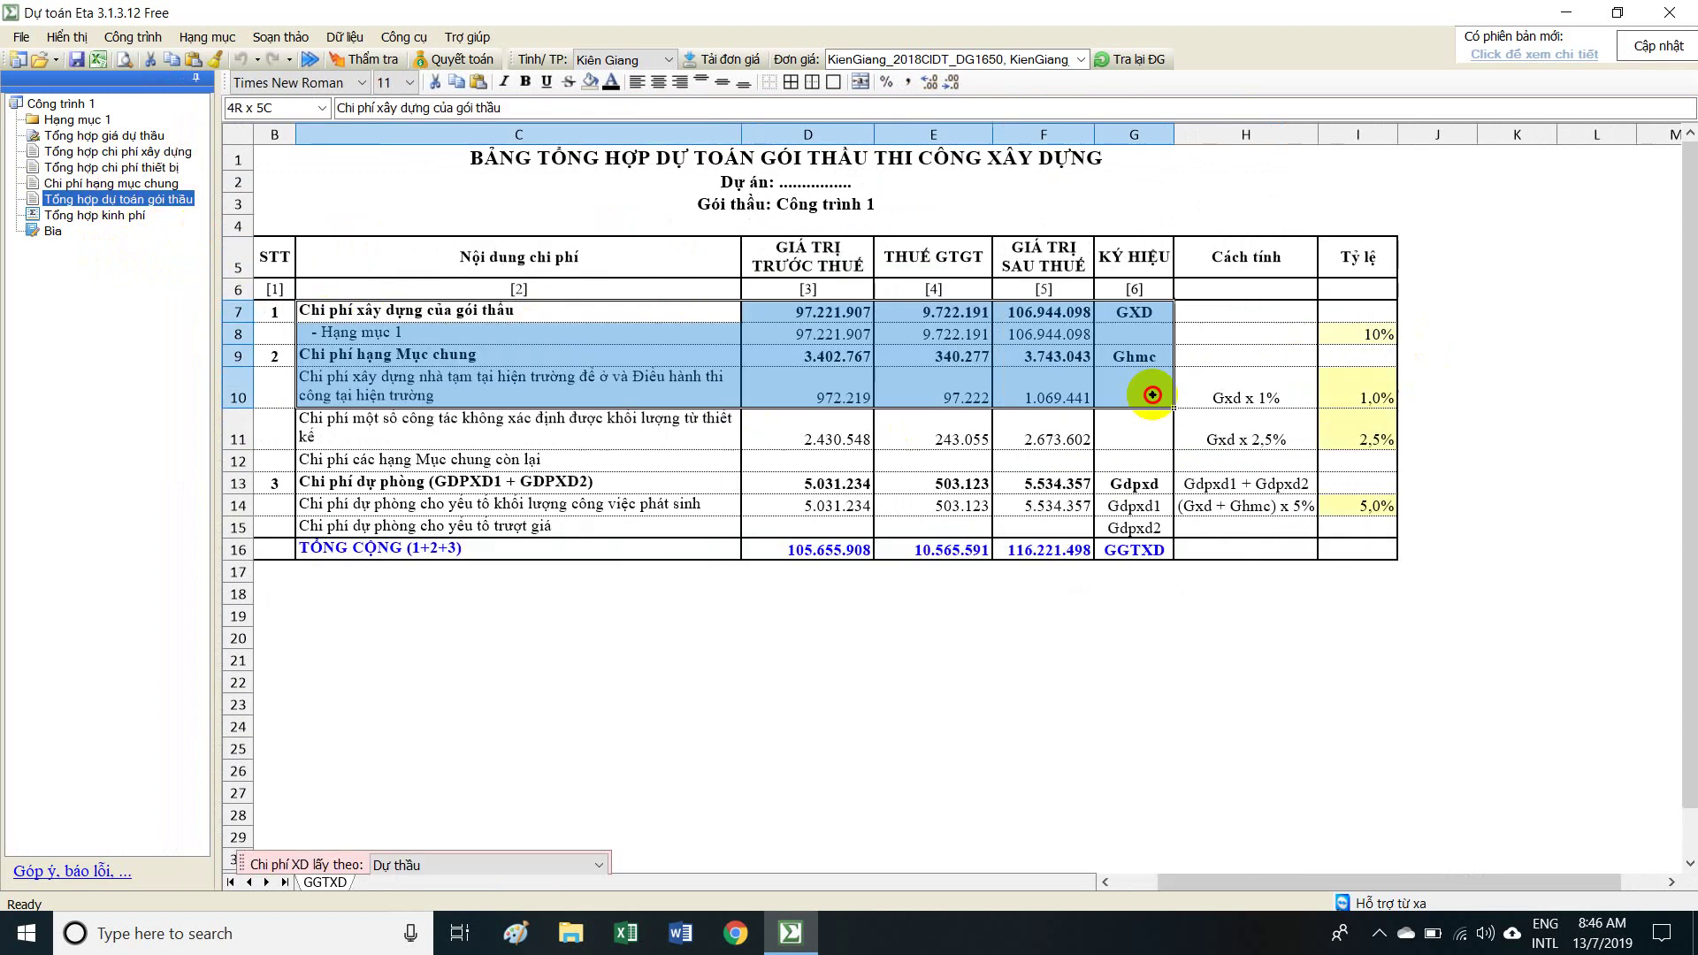
Review the cost items, including Chi phí hạng mục chung, in the Tổng hợp kinh phí table.
click(105, 217)
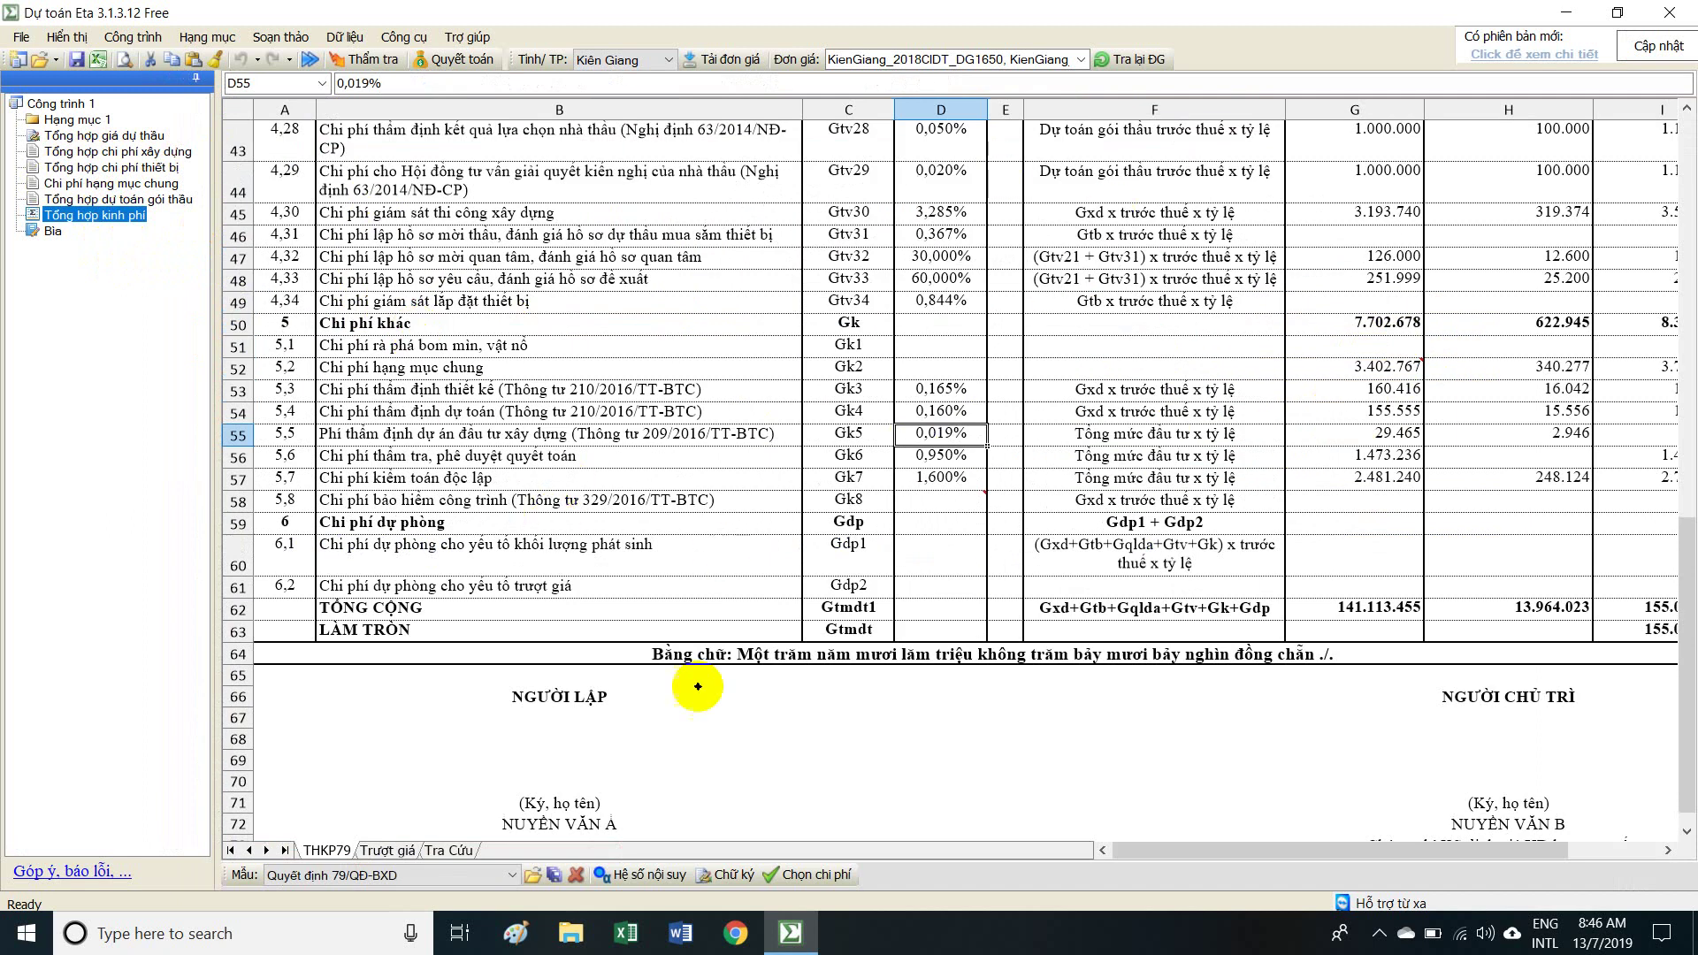
click(631, 371)
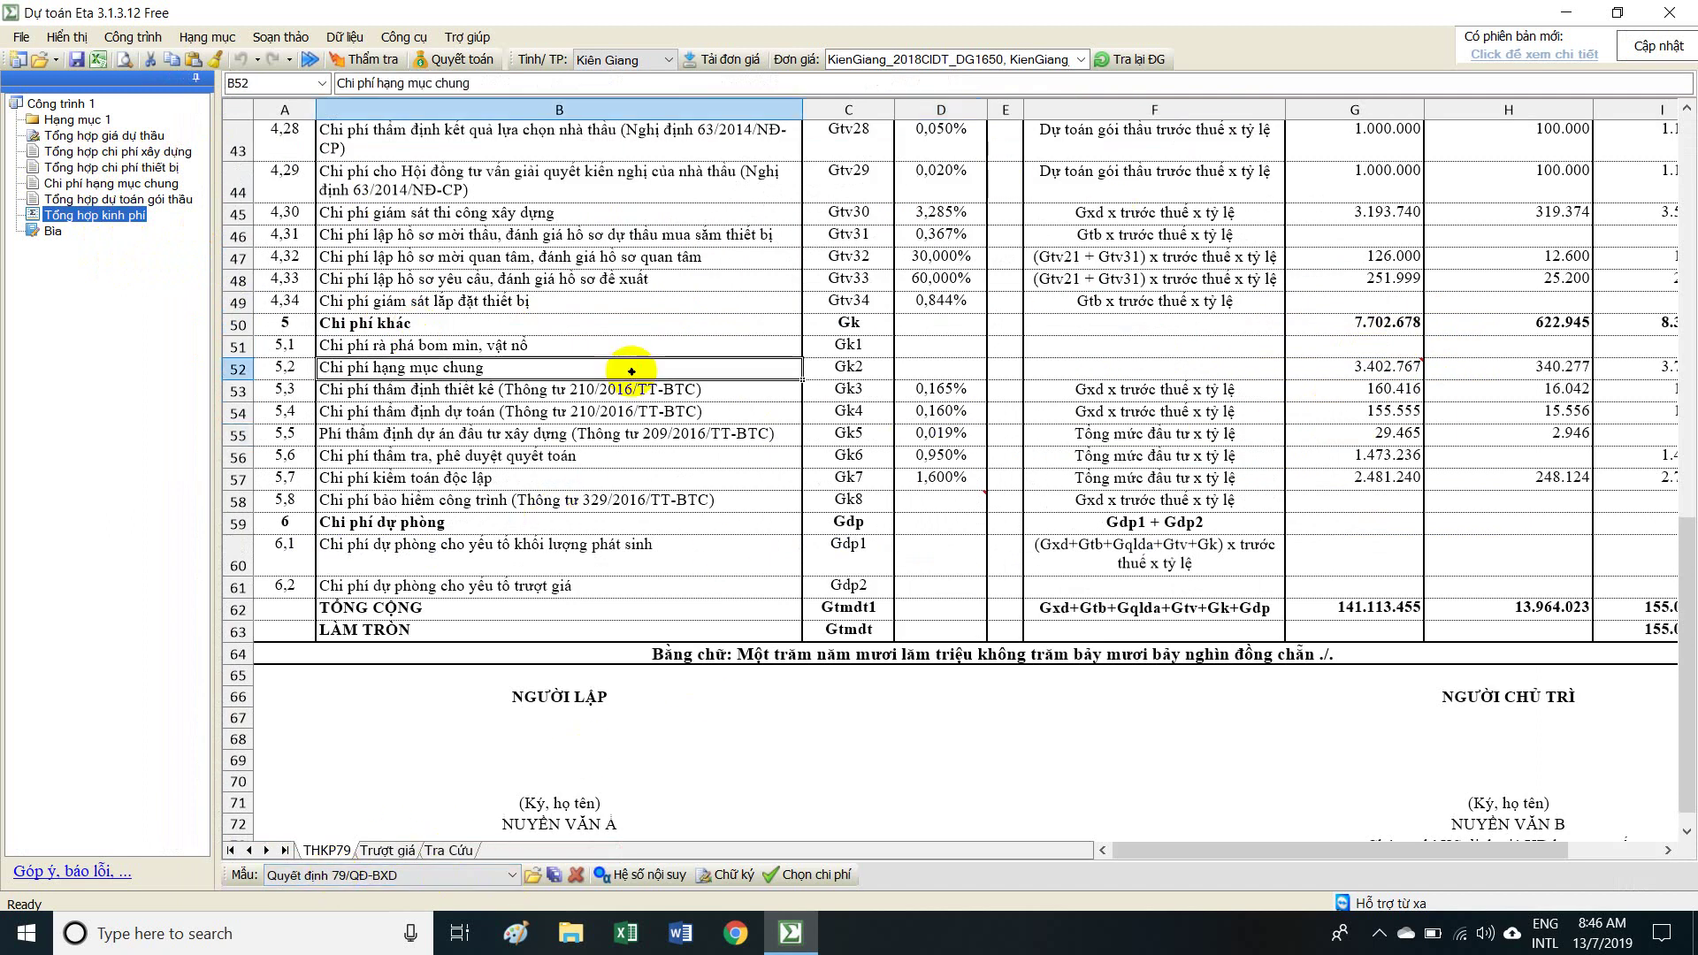
scroll(631, 371, up, 14)
scroll(742, 495, down, 1)
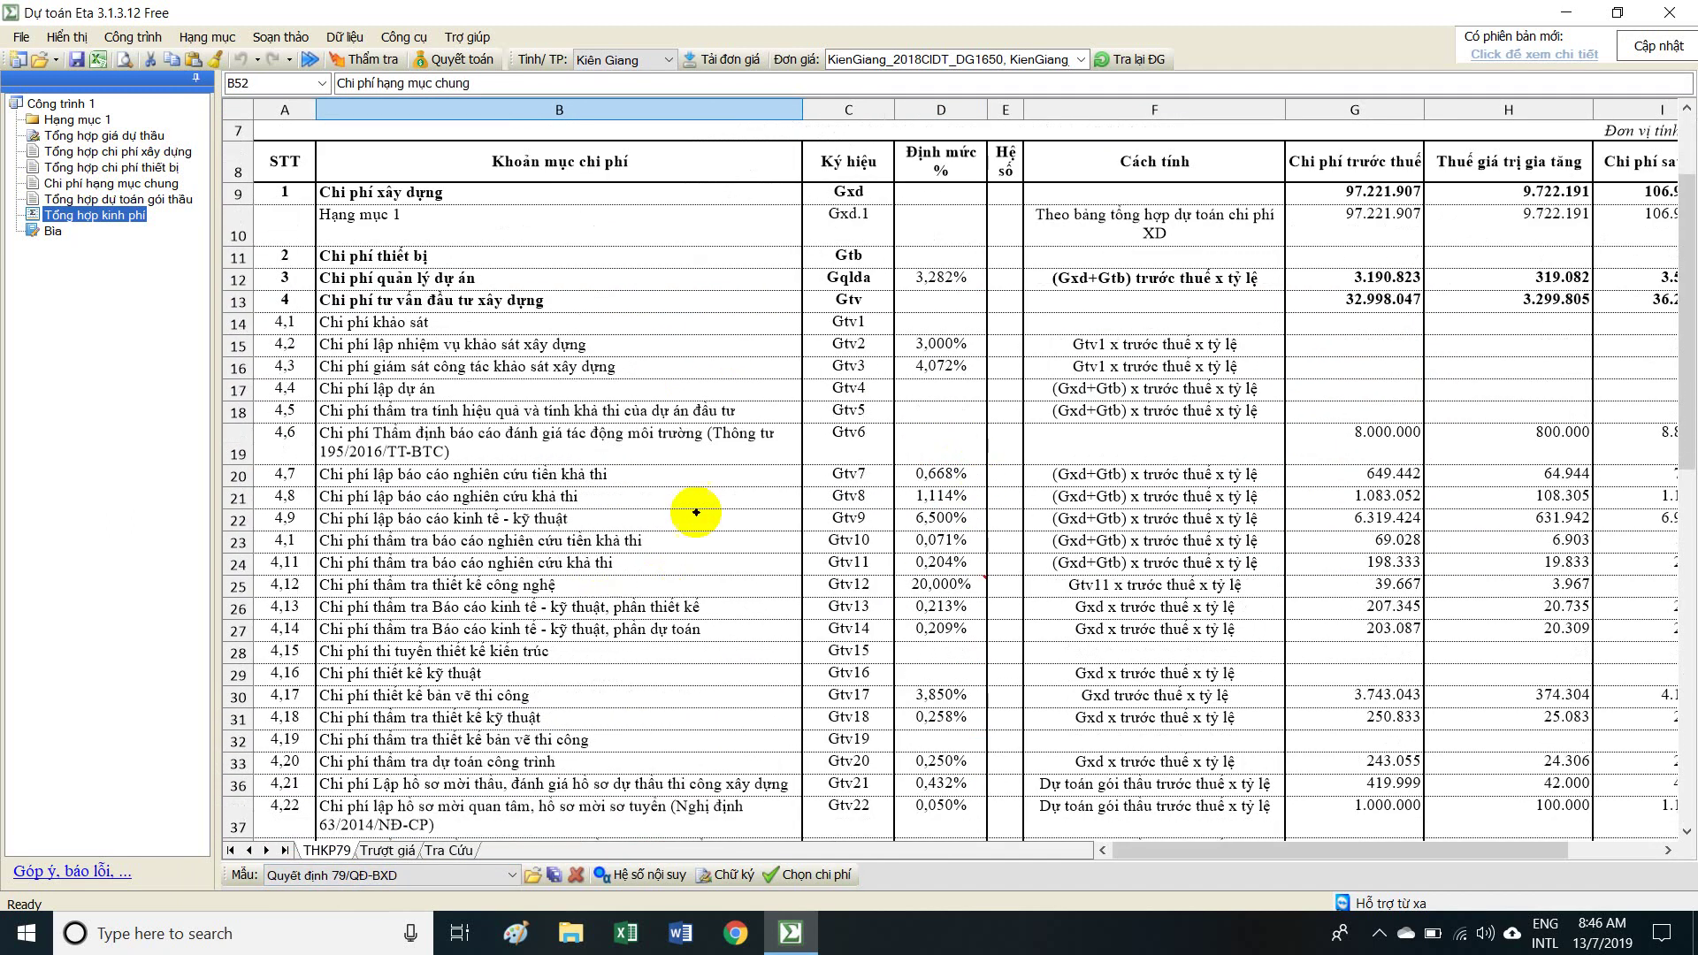
Examine the calculation formulas in Tổng hợp kinh phí and the available options for Loại công trình, Loại thiết kế and Cấp công trình.
drag(447, 370, 1164, 675)
scroll(1177, 605, up, 2)
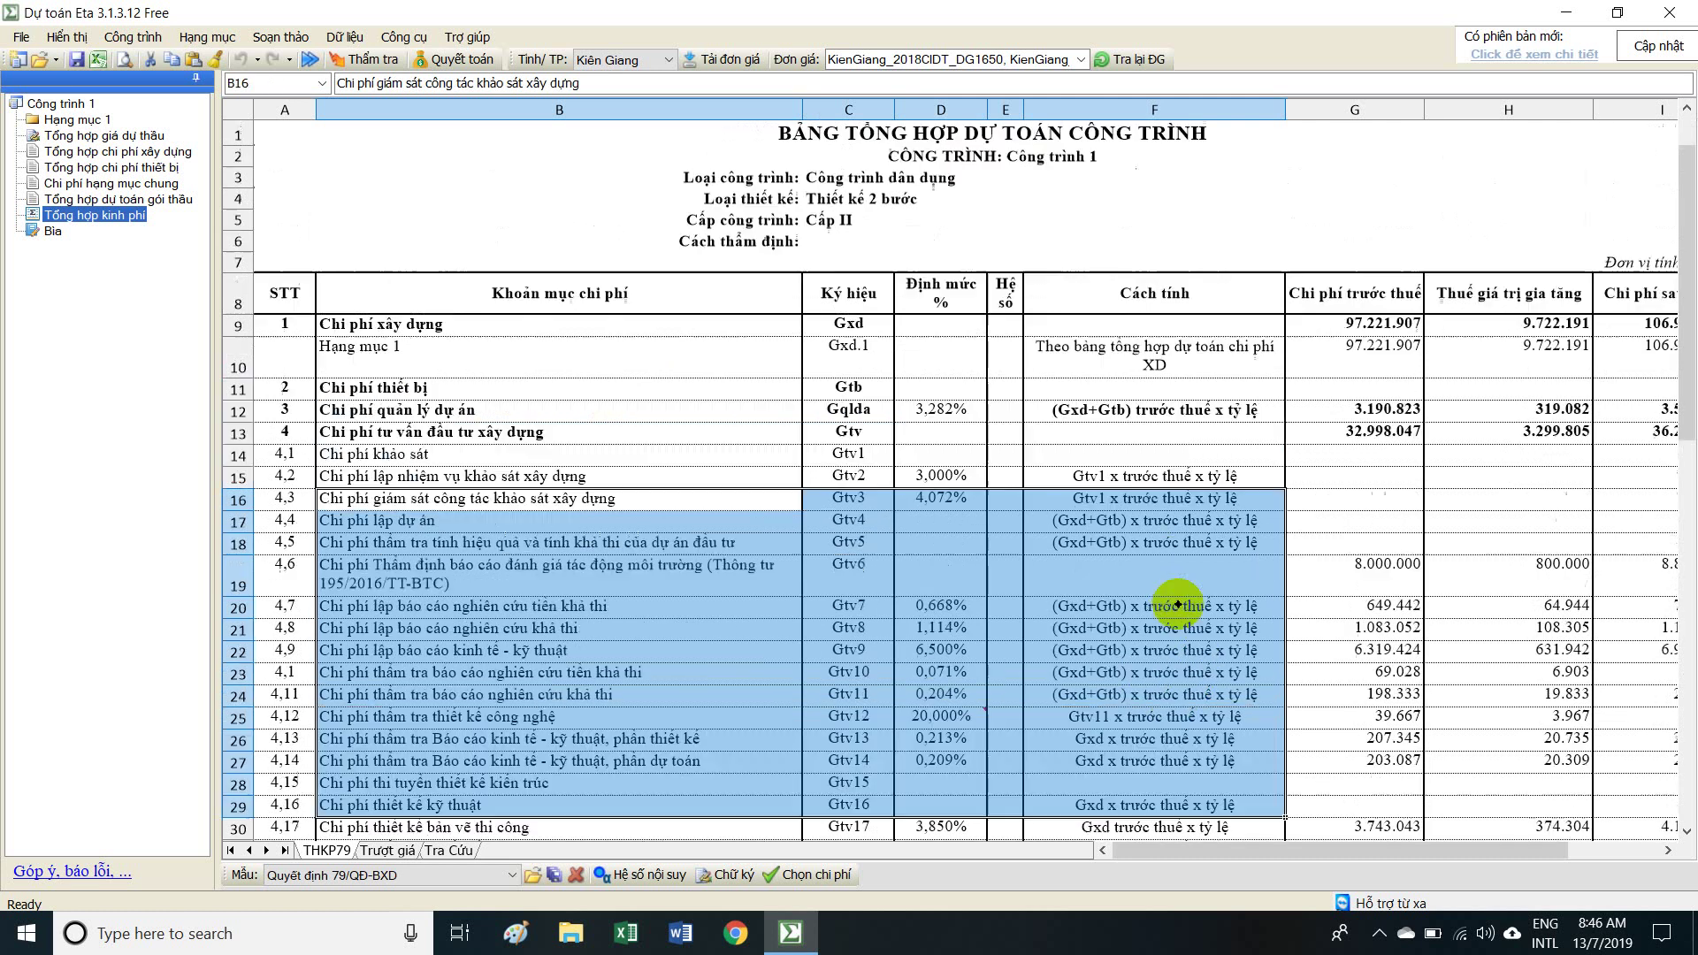
click(1371, 327)
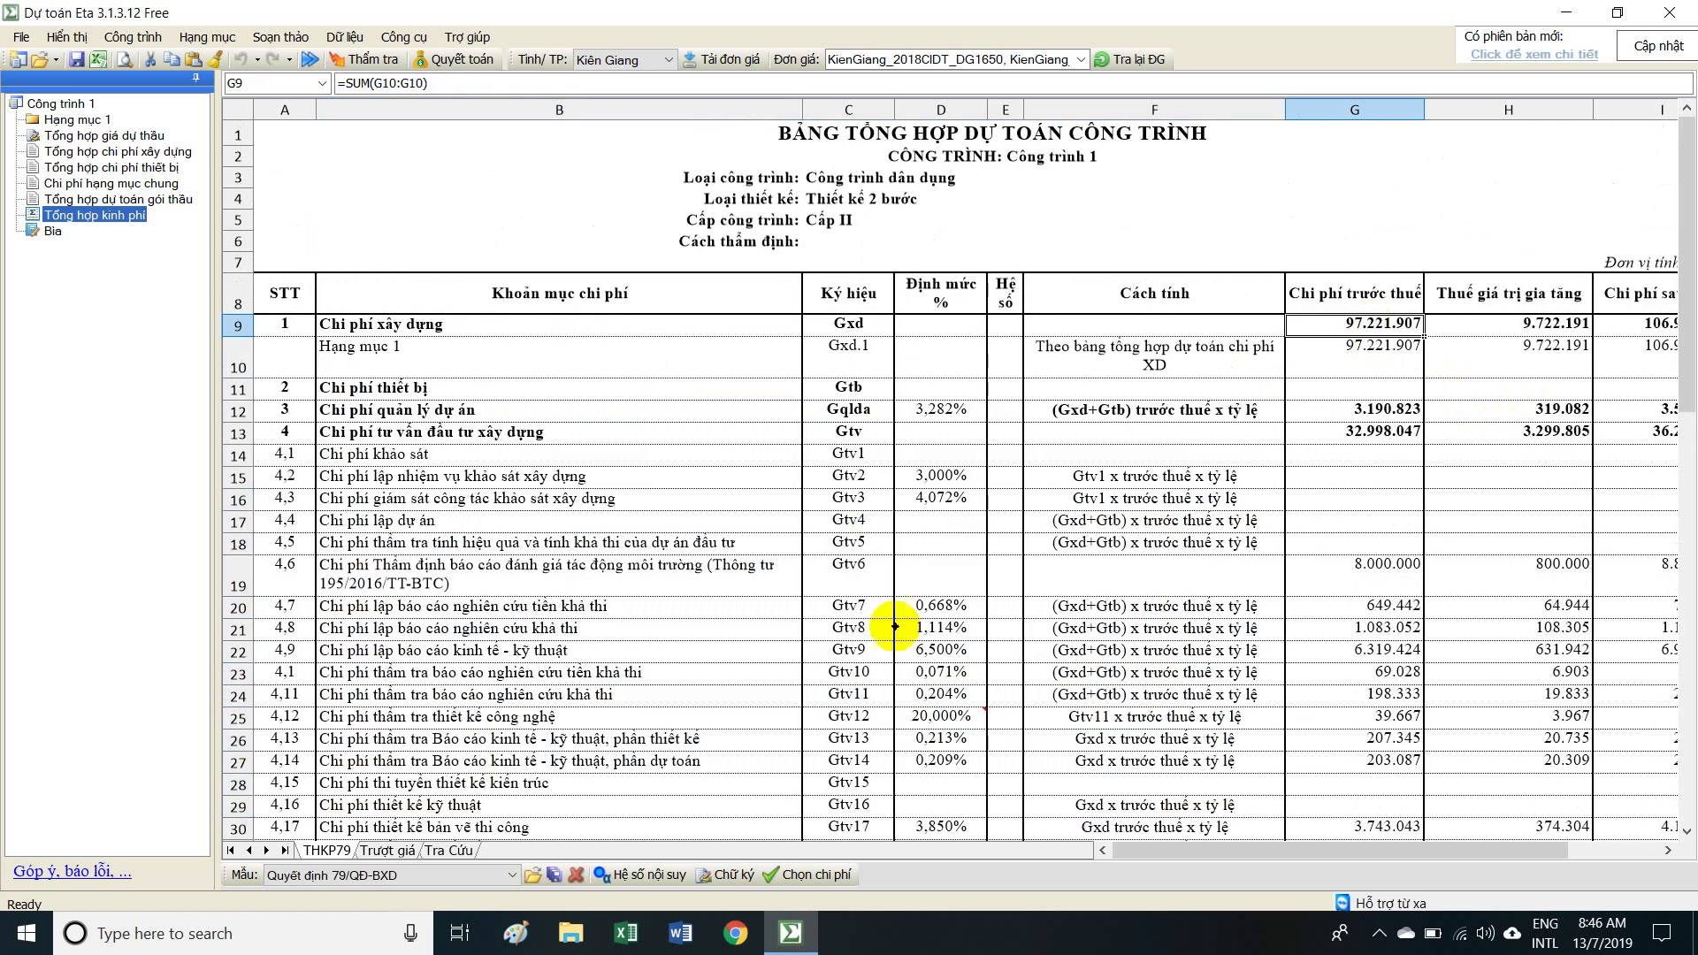
click(910, 177)
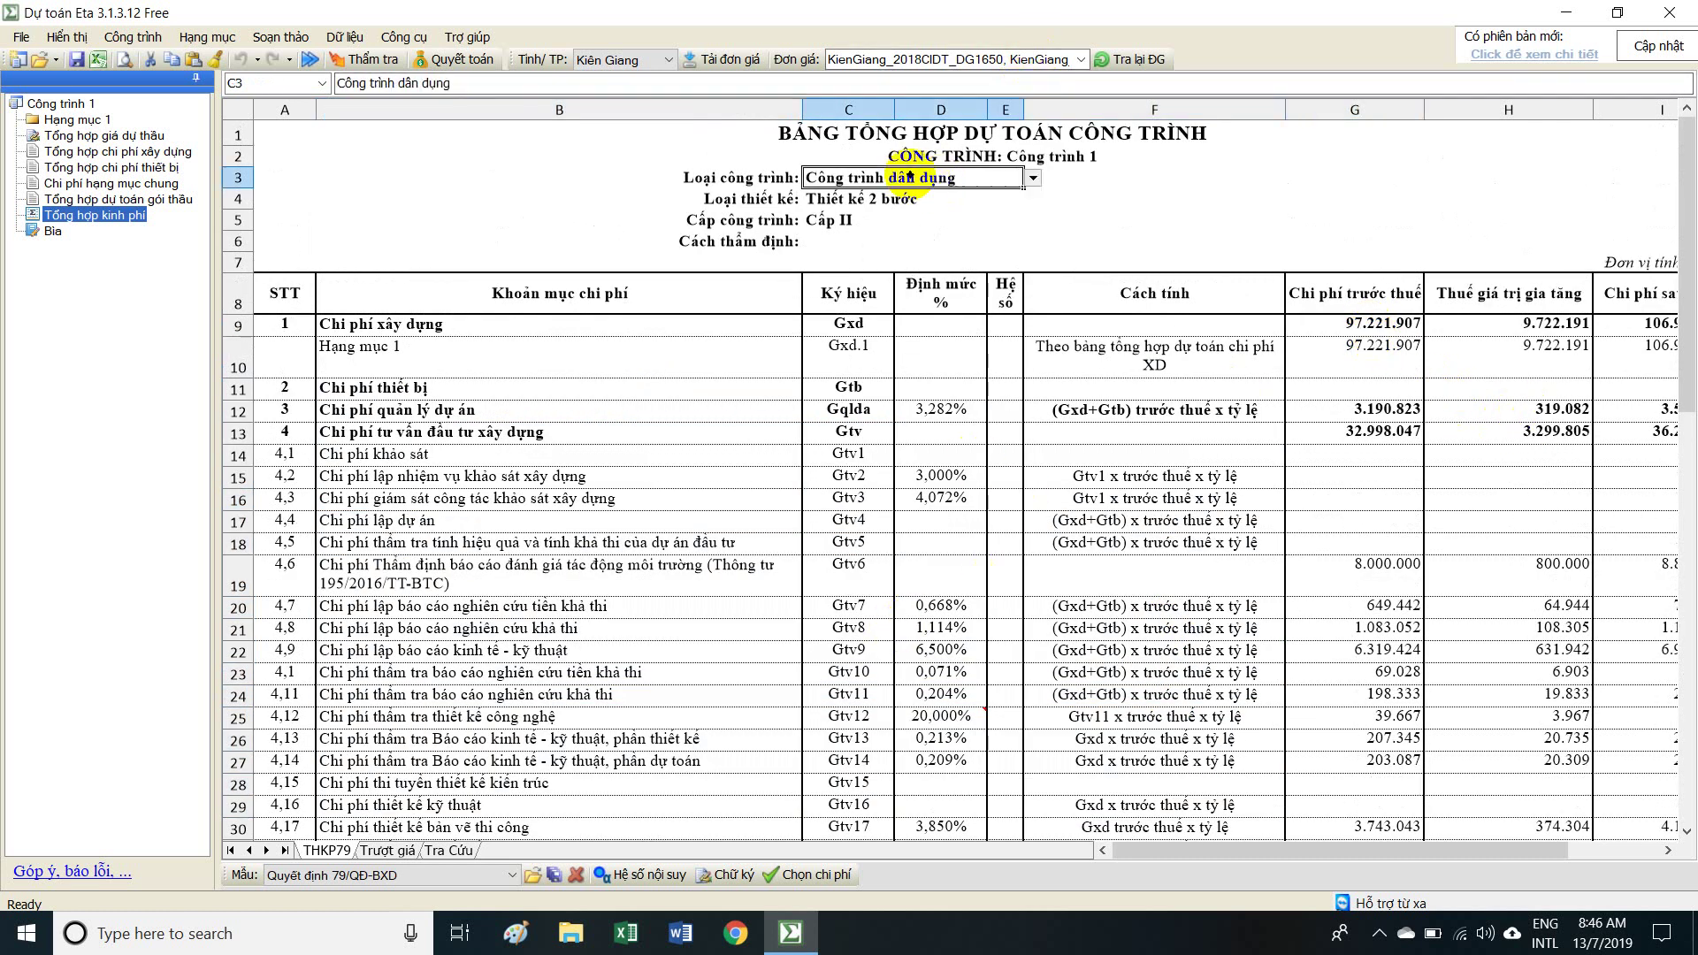
click(1034, 179)
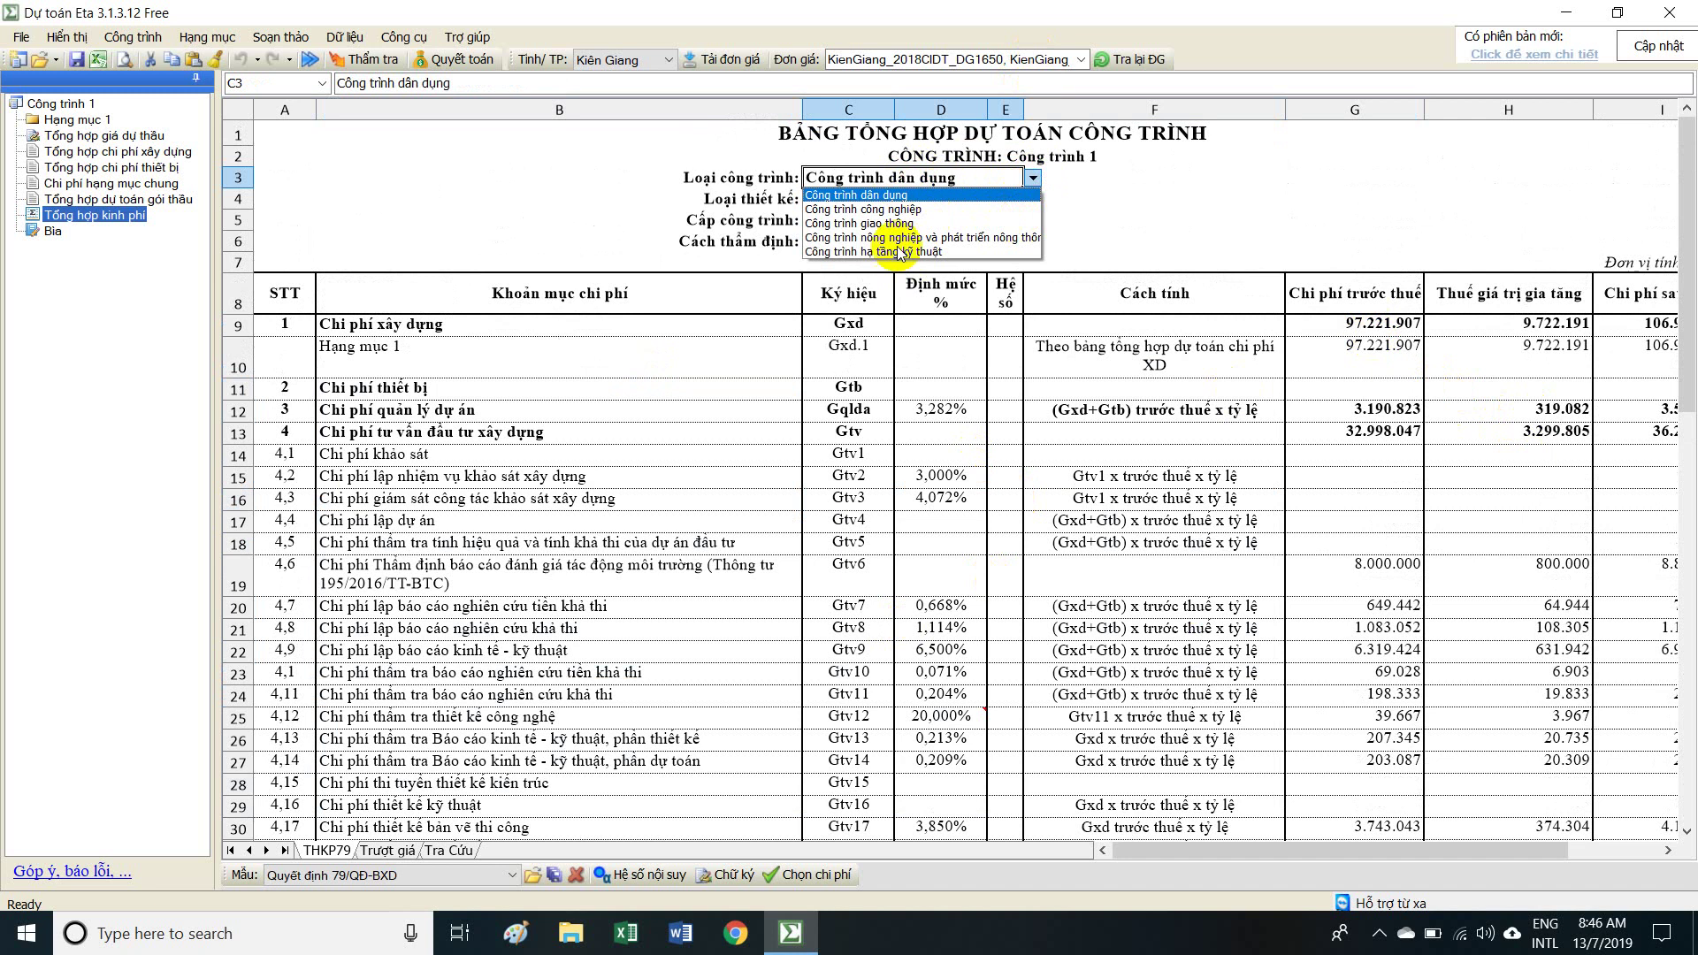
click(1256, 169)
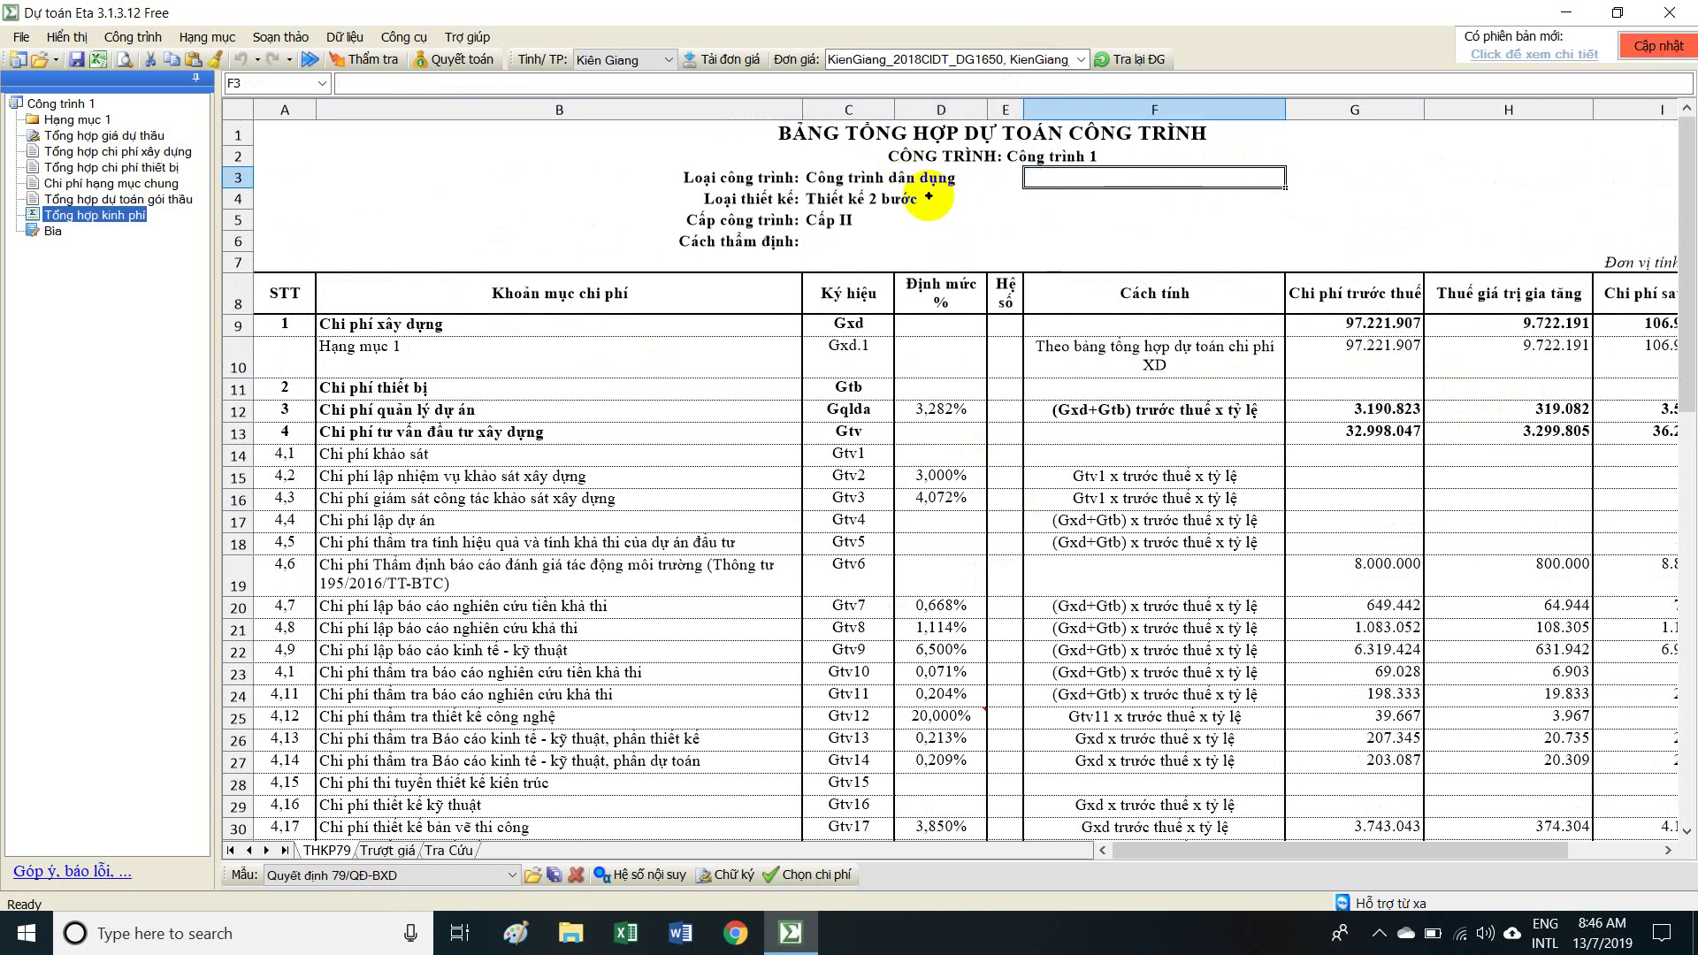
click(957, 202)
click(1034, 202)
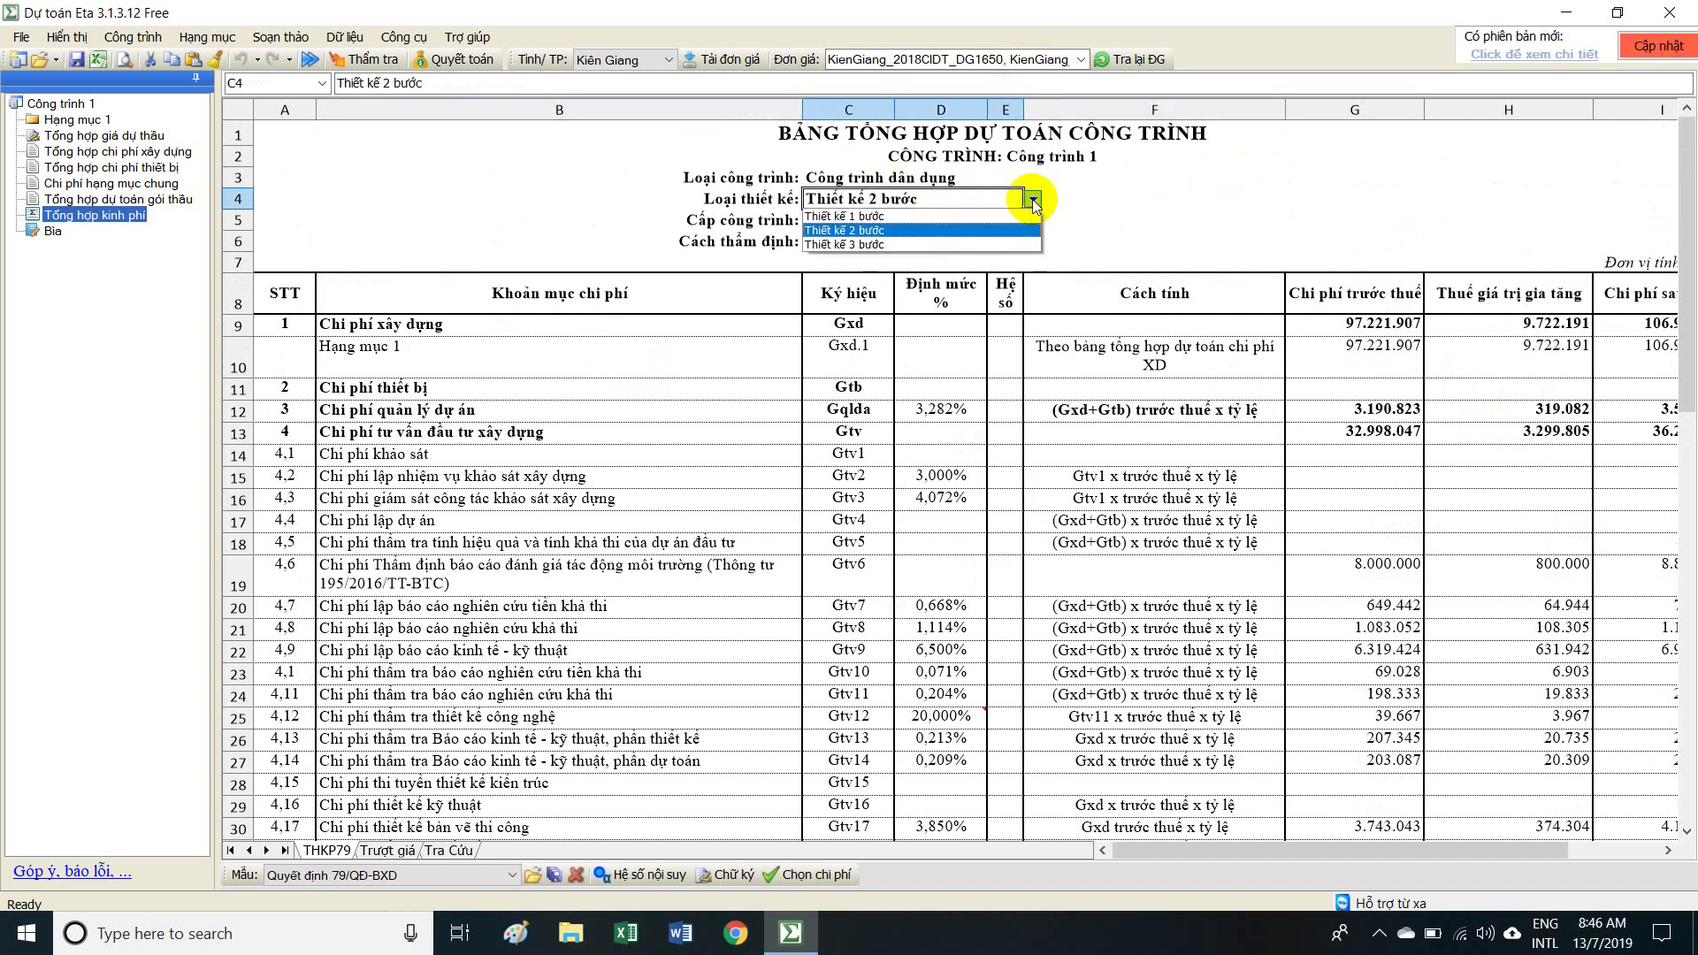
click(1156, 183)
click(943, 226)
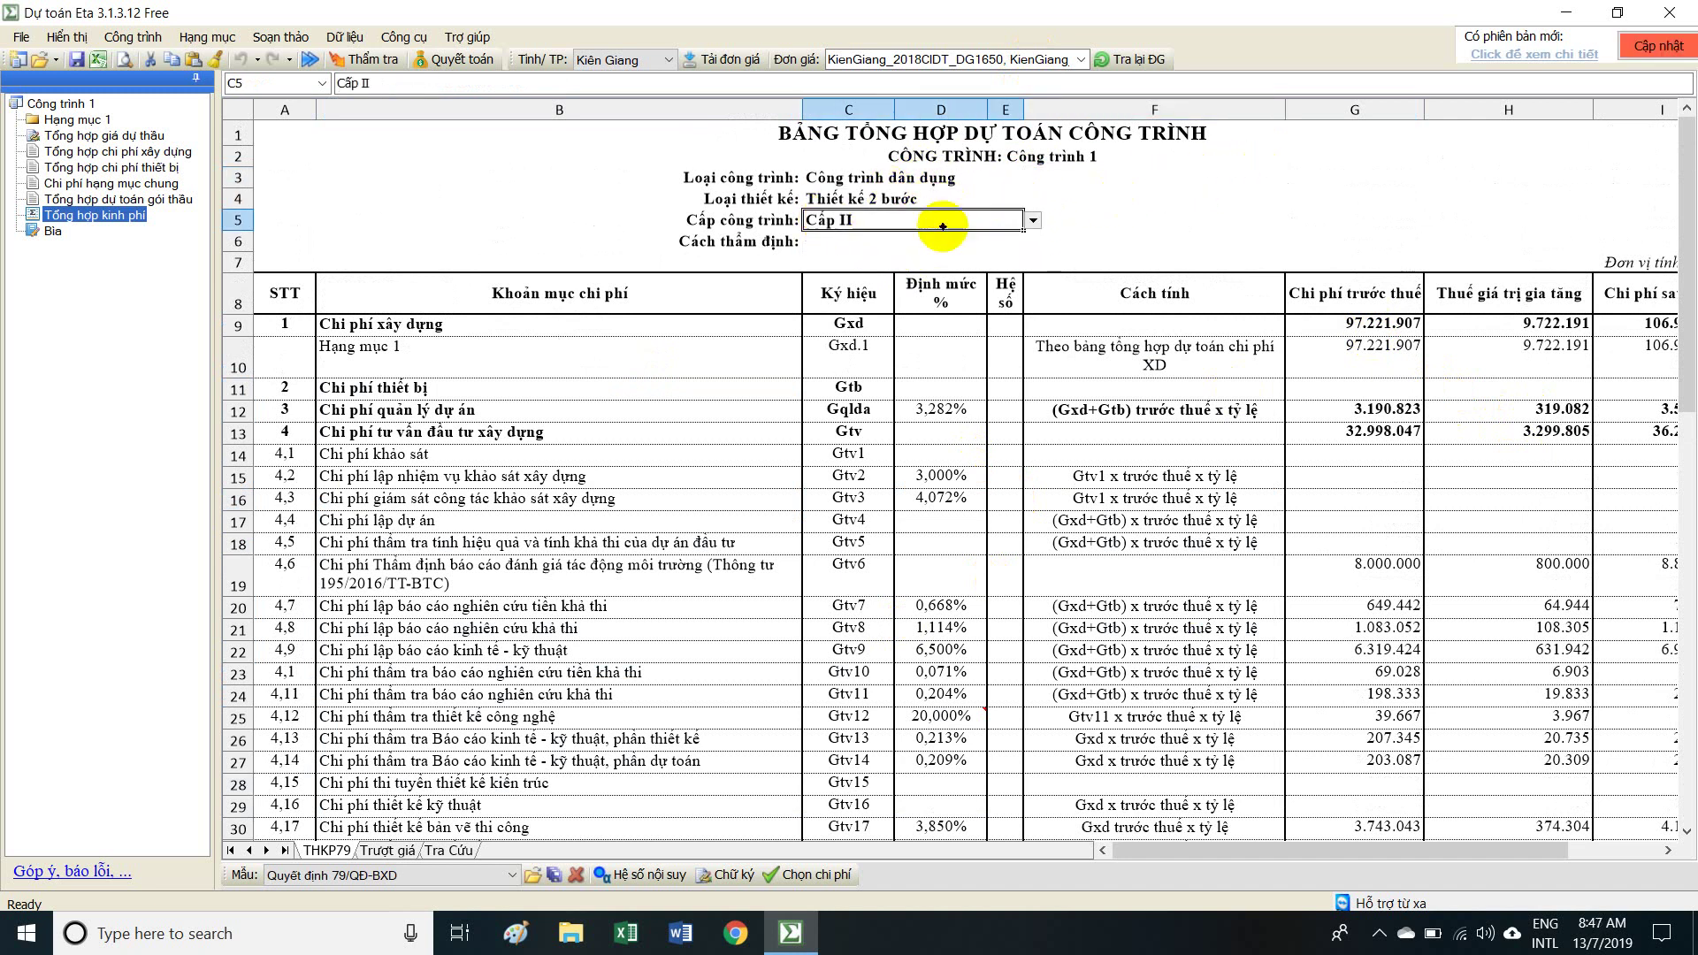
click(1033, 221)
click(1148, 201)
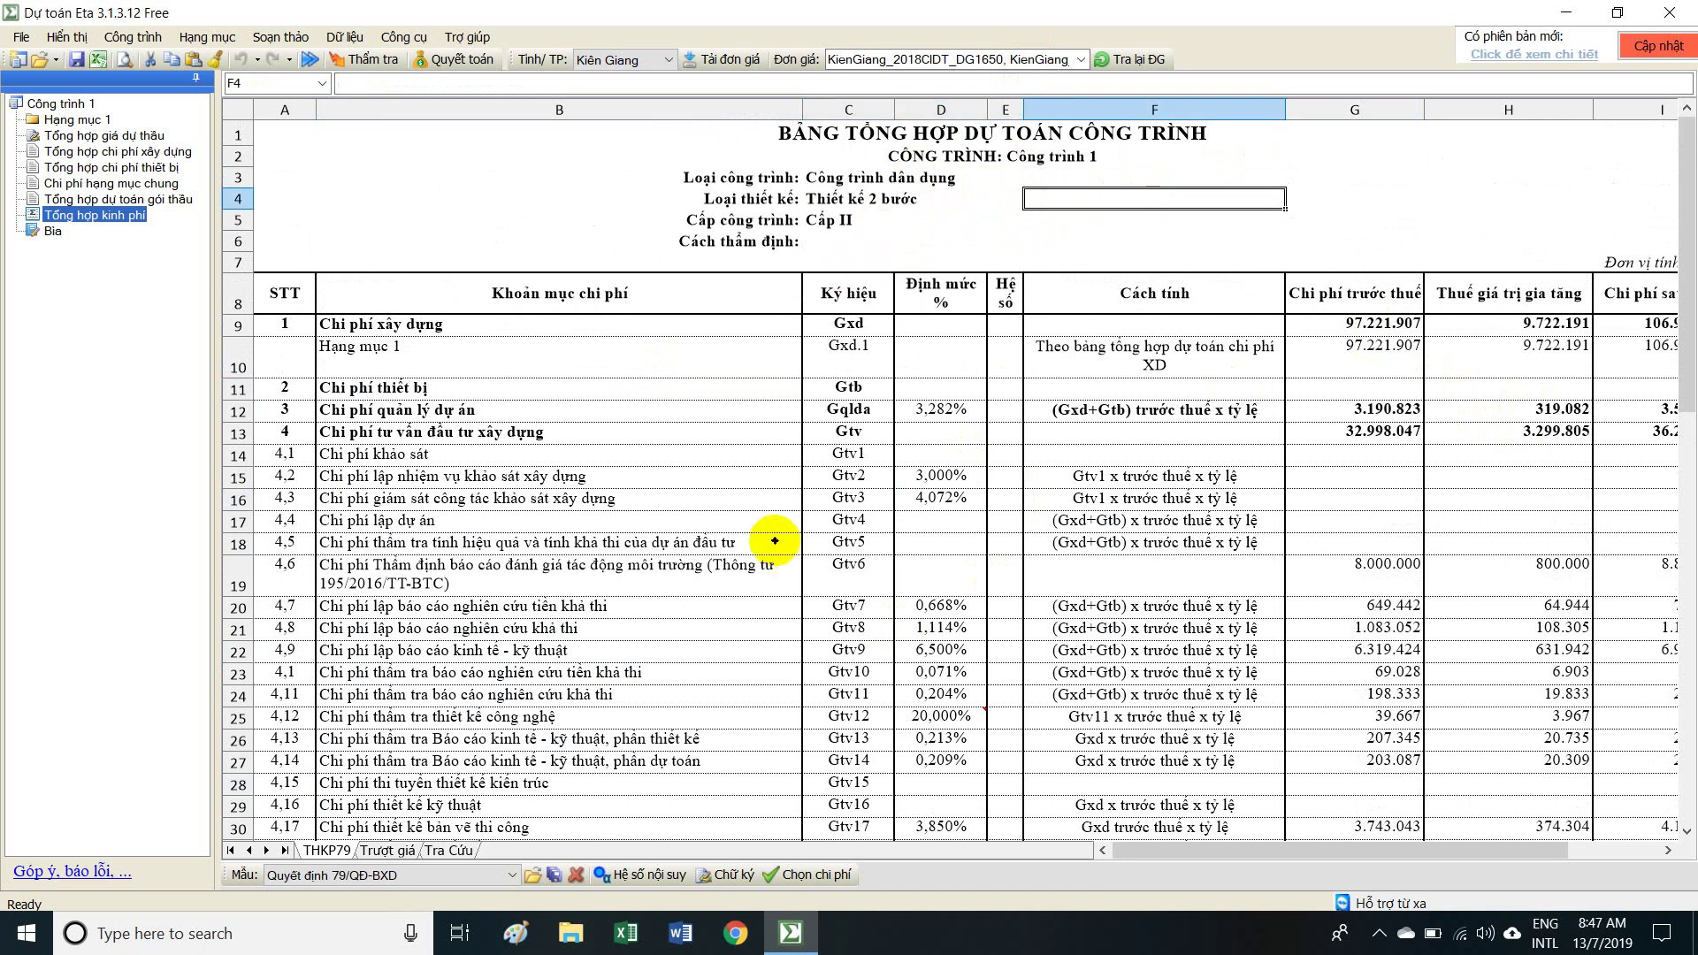
Exclude cost lines 4.6 to 4.9 and Chi phí thẩm tra báo cáo nghiên cứu tiền khả thi from the Tổng hợp kinh phí table.
drag(504, 414, 1055, 731)
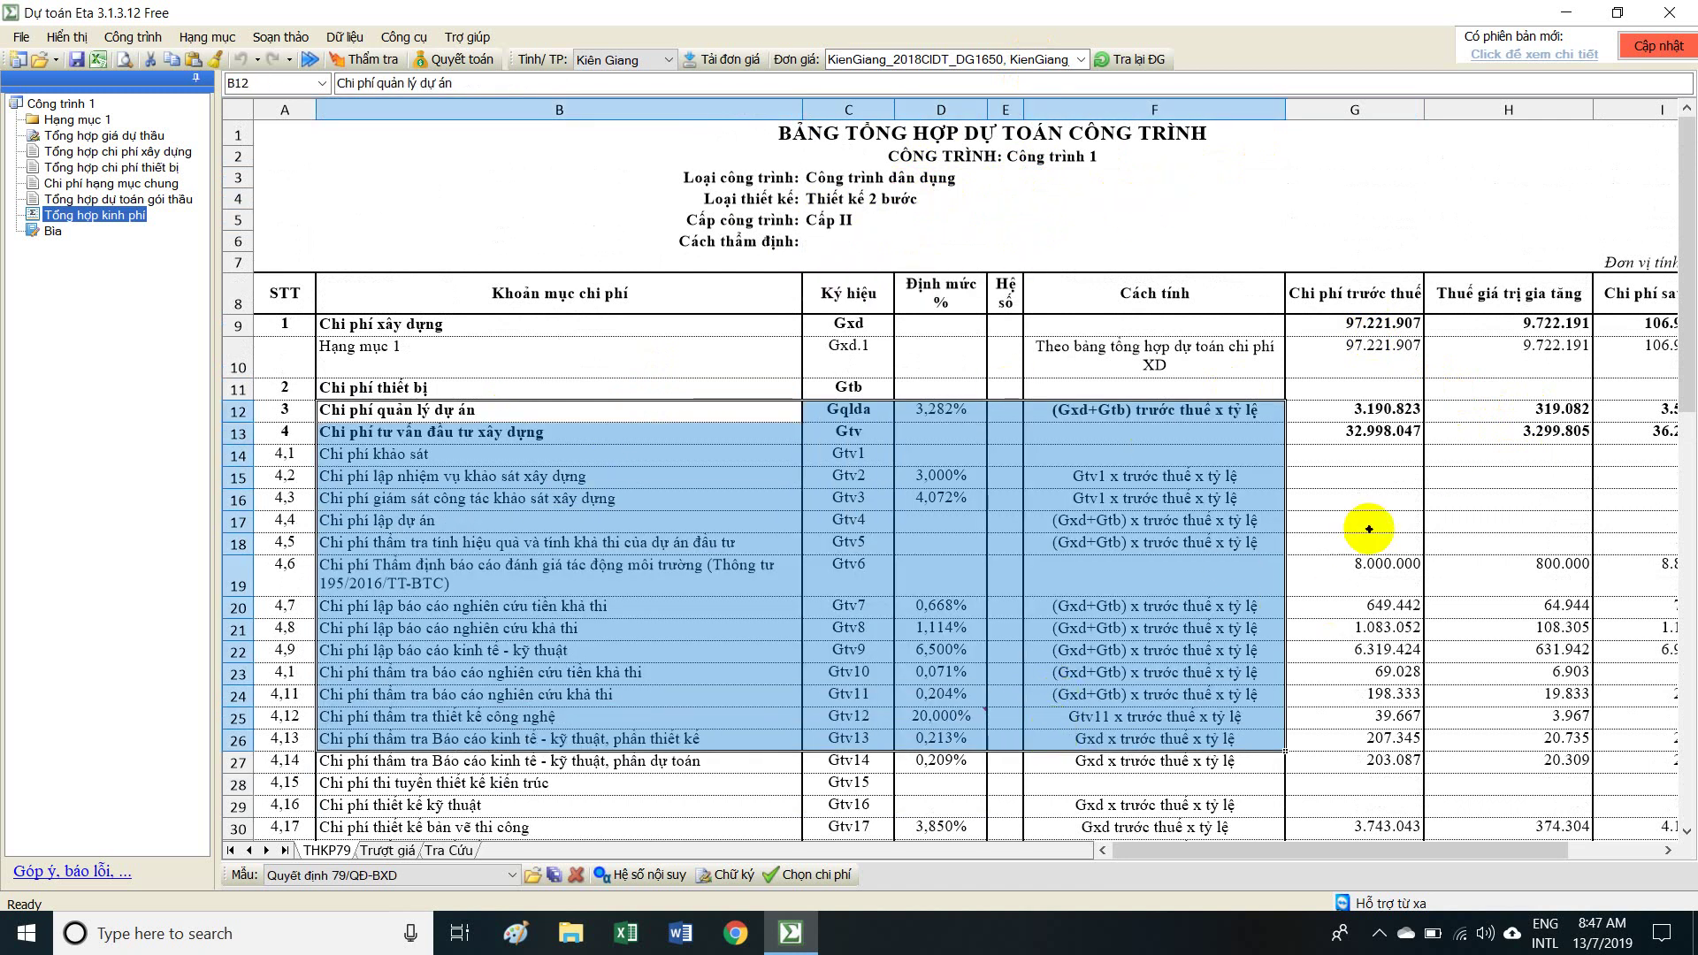
click(647, 583)
scroll(743, 549, down, 3)
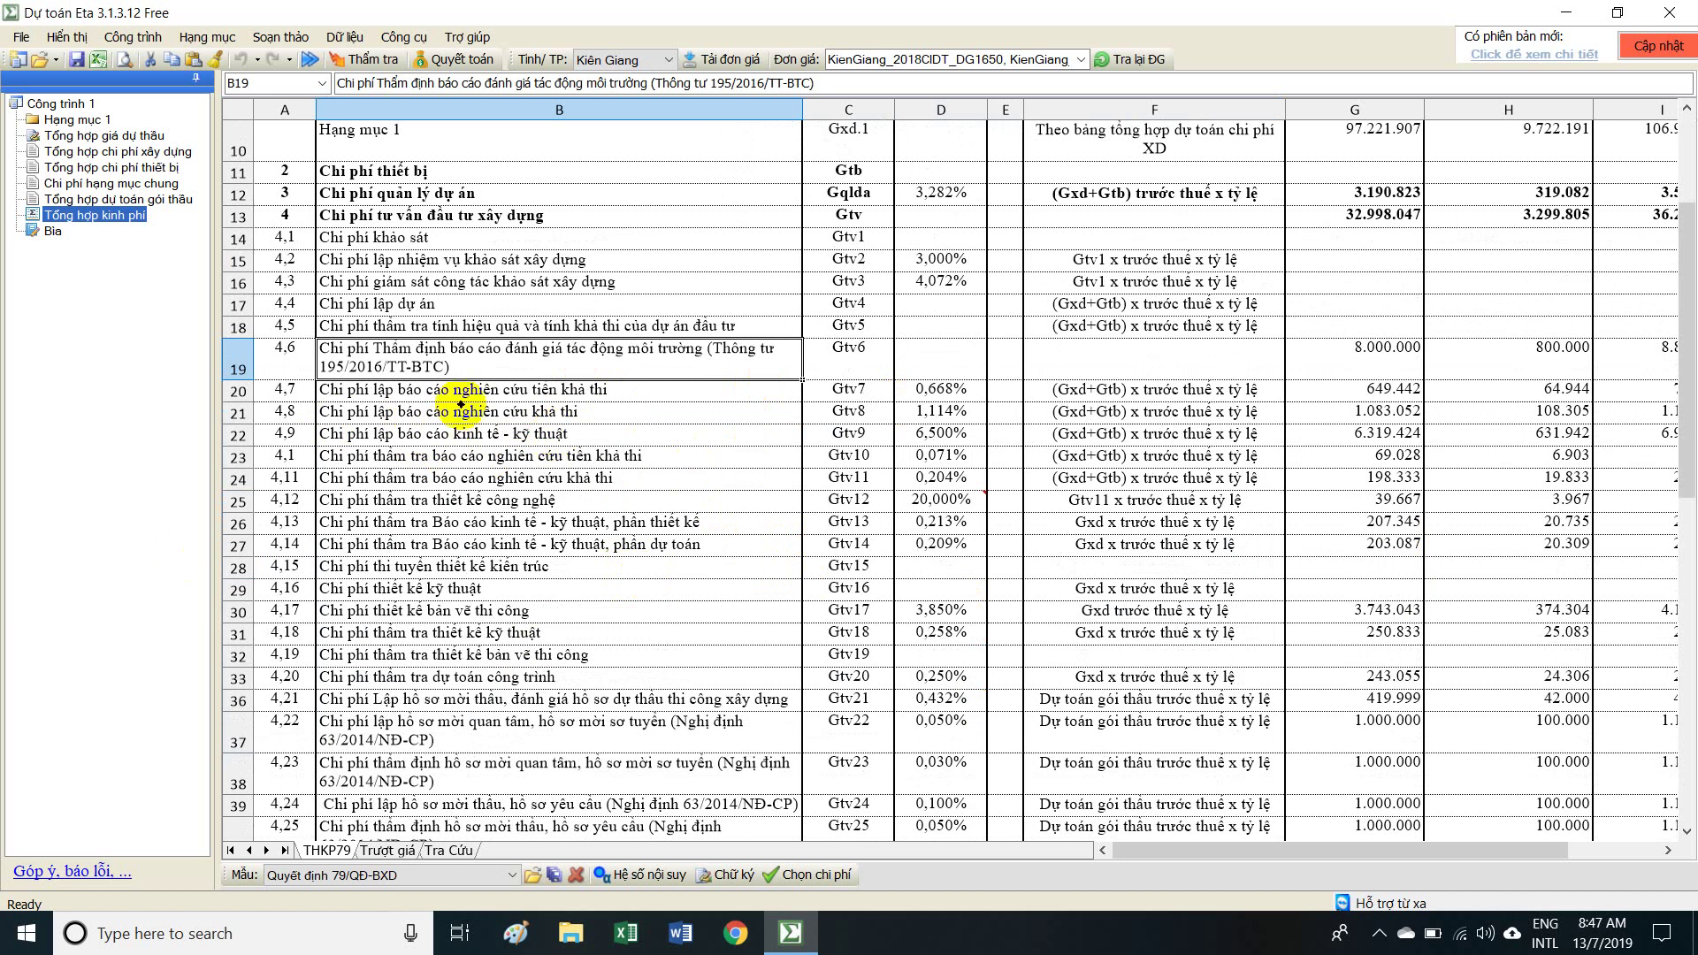
click(547, 478)
click(546, 434)
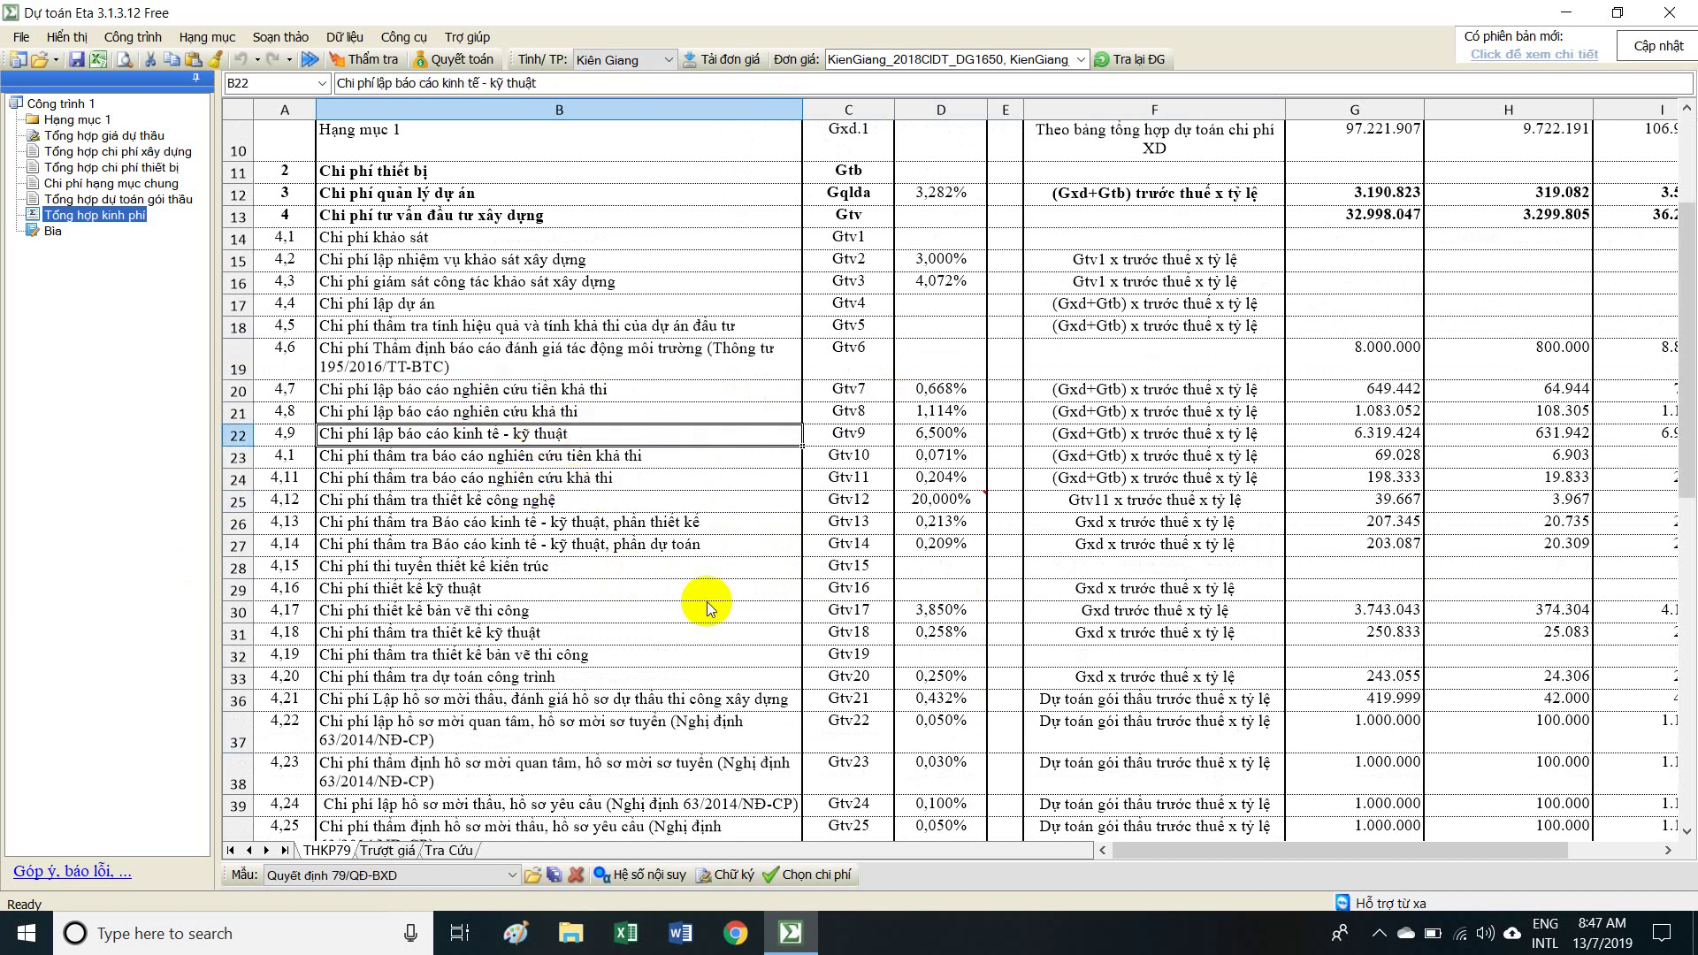
click(805, 875)
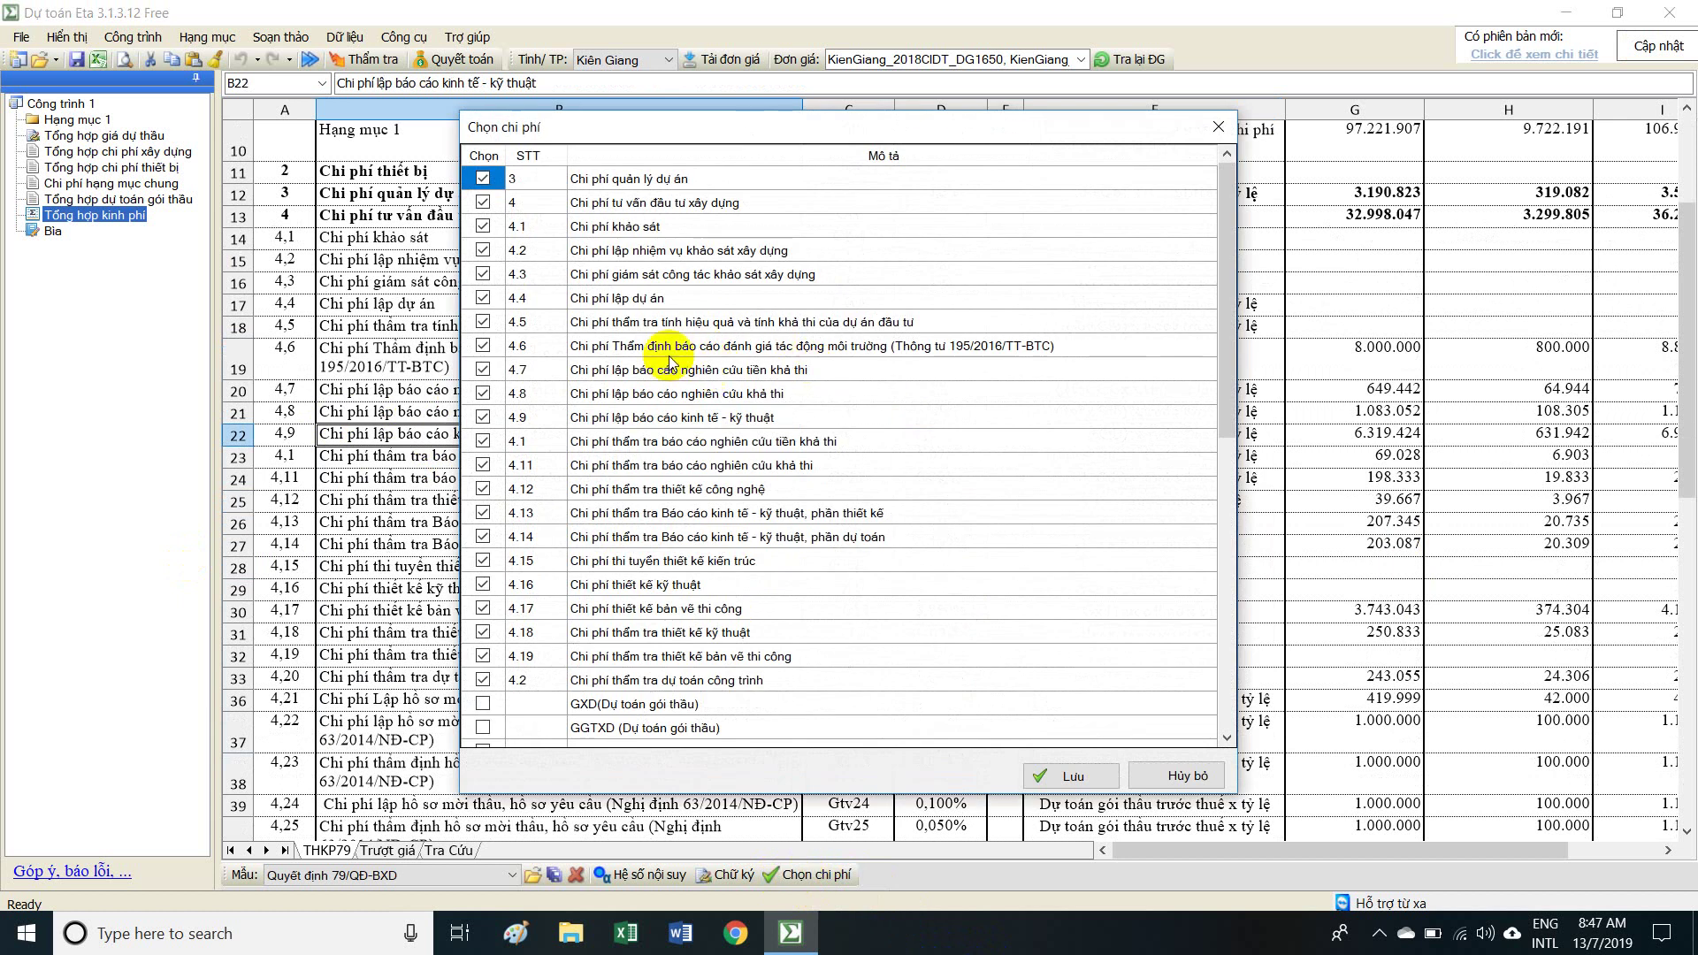
scroll(672, 382, down, 7)
scroll(672, 382, up, 7)
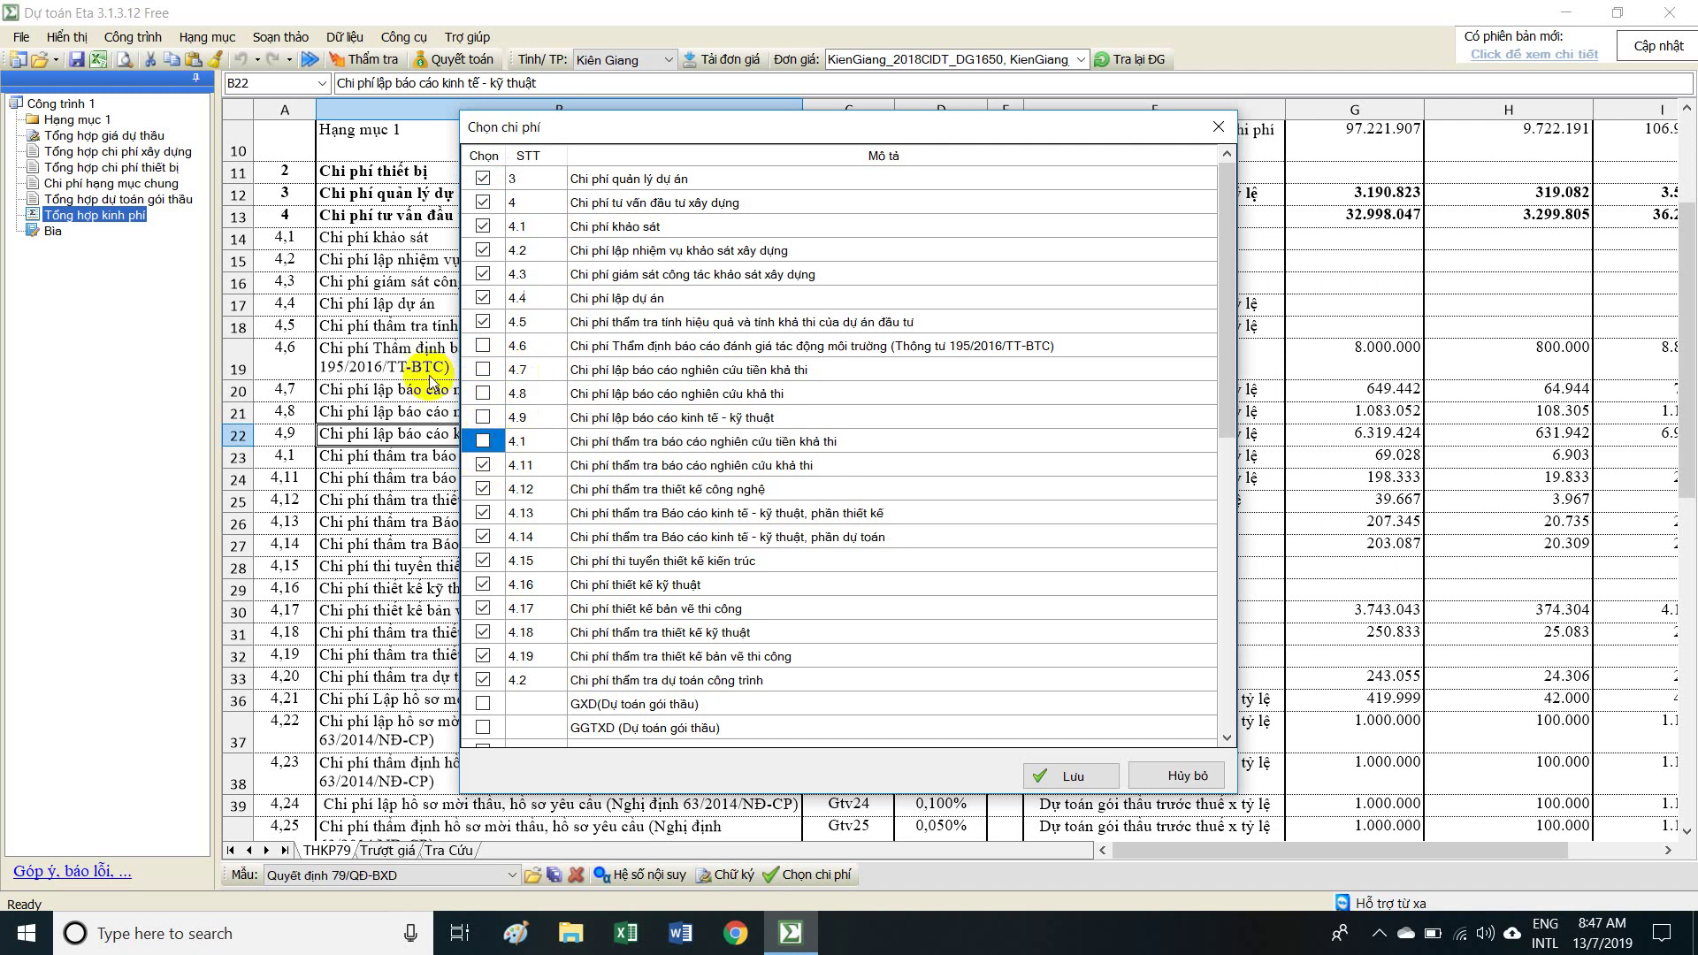
click(1073, 775)
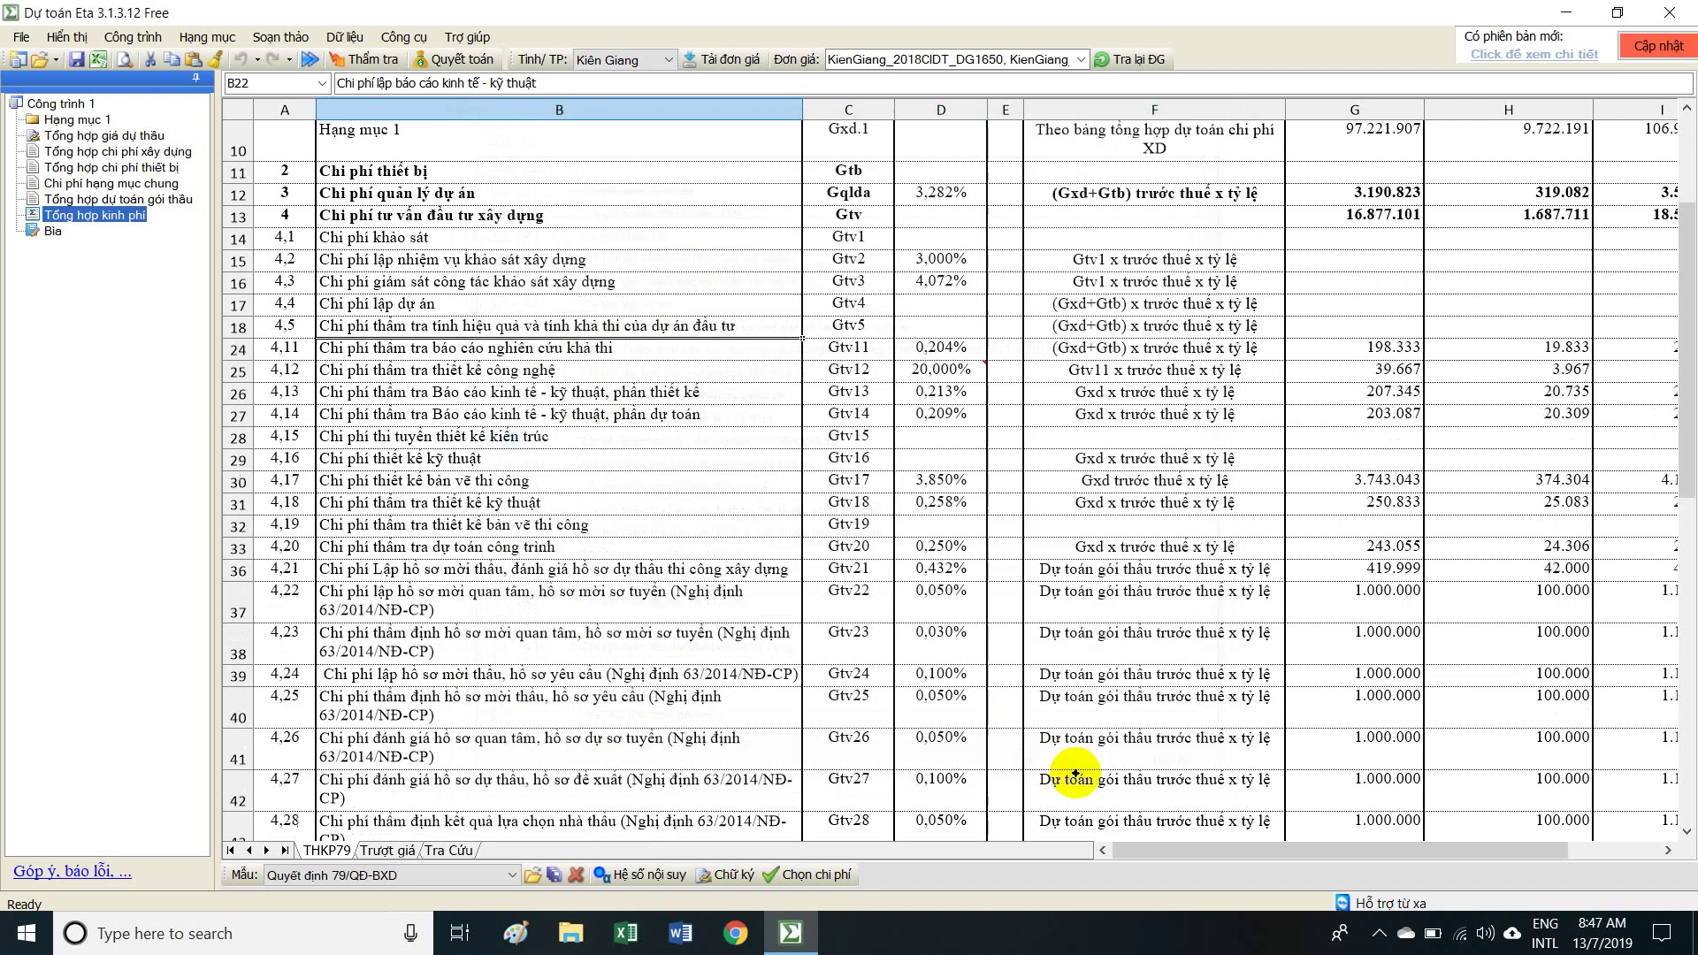
Recheck the cost selection list and the remaining consultancy cost lines in Tổng hợp kinh phí.
click(627, 458)
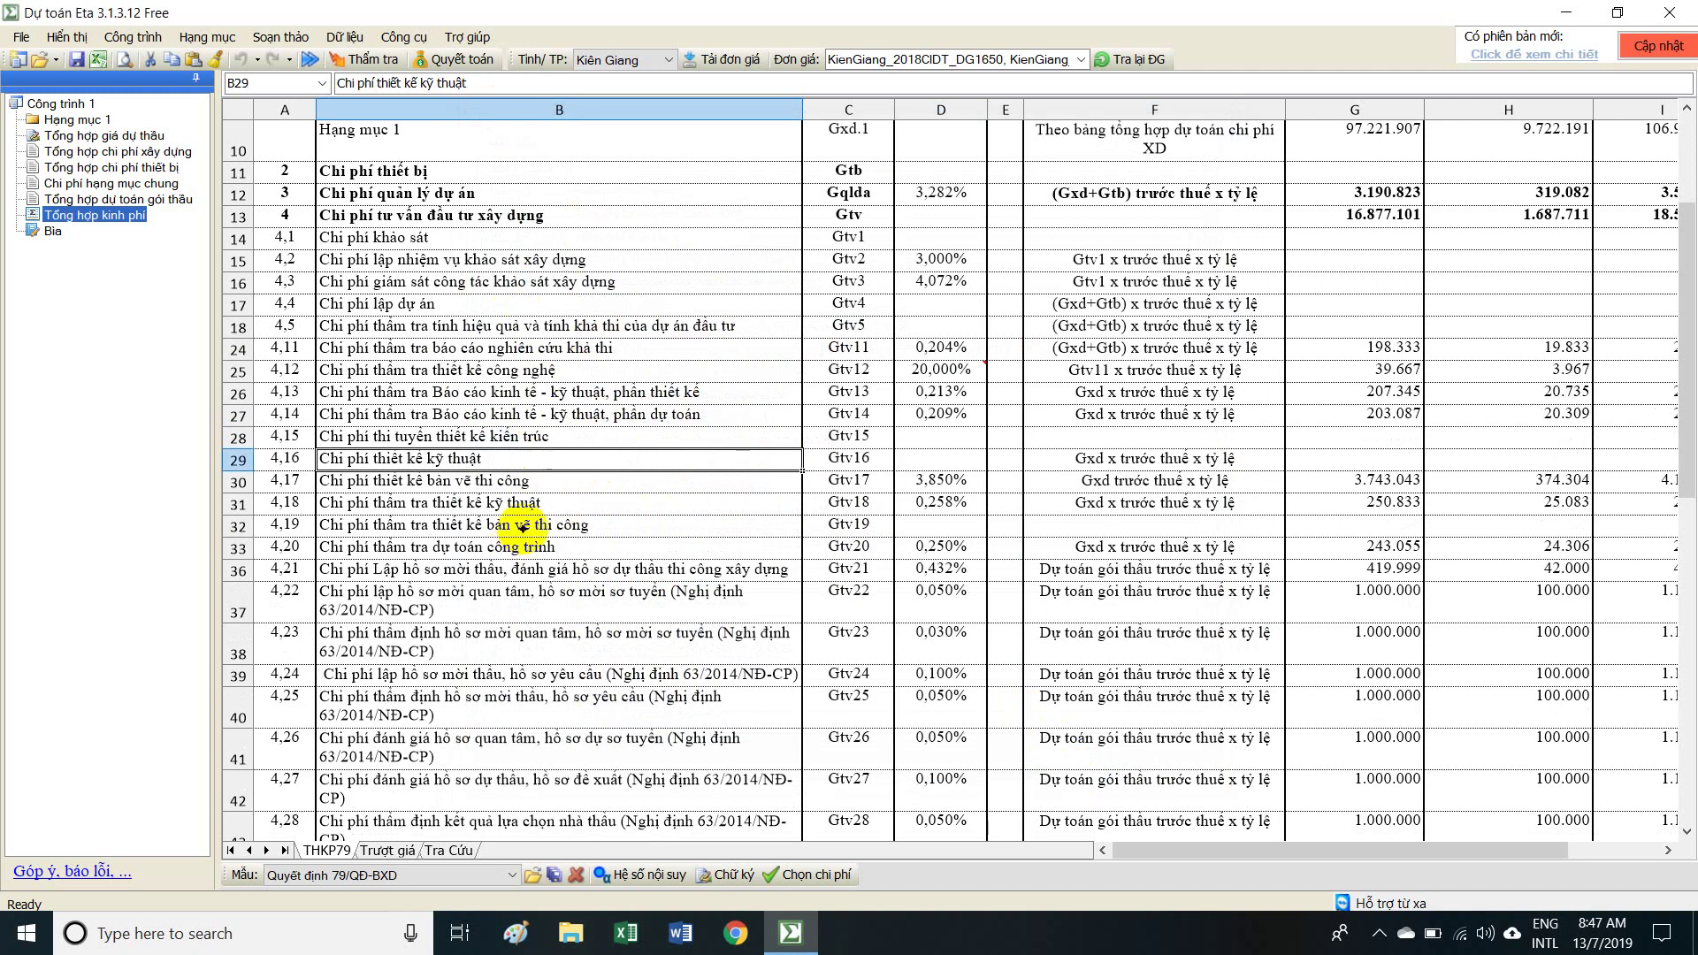
click(810, 876)
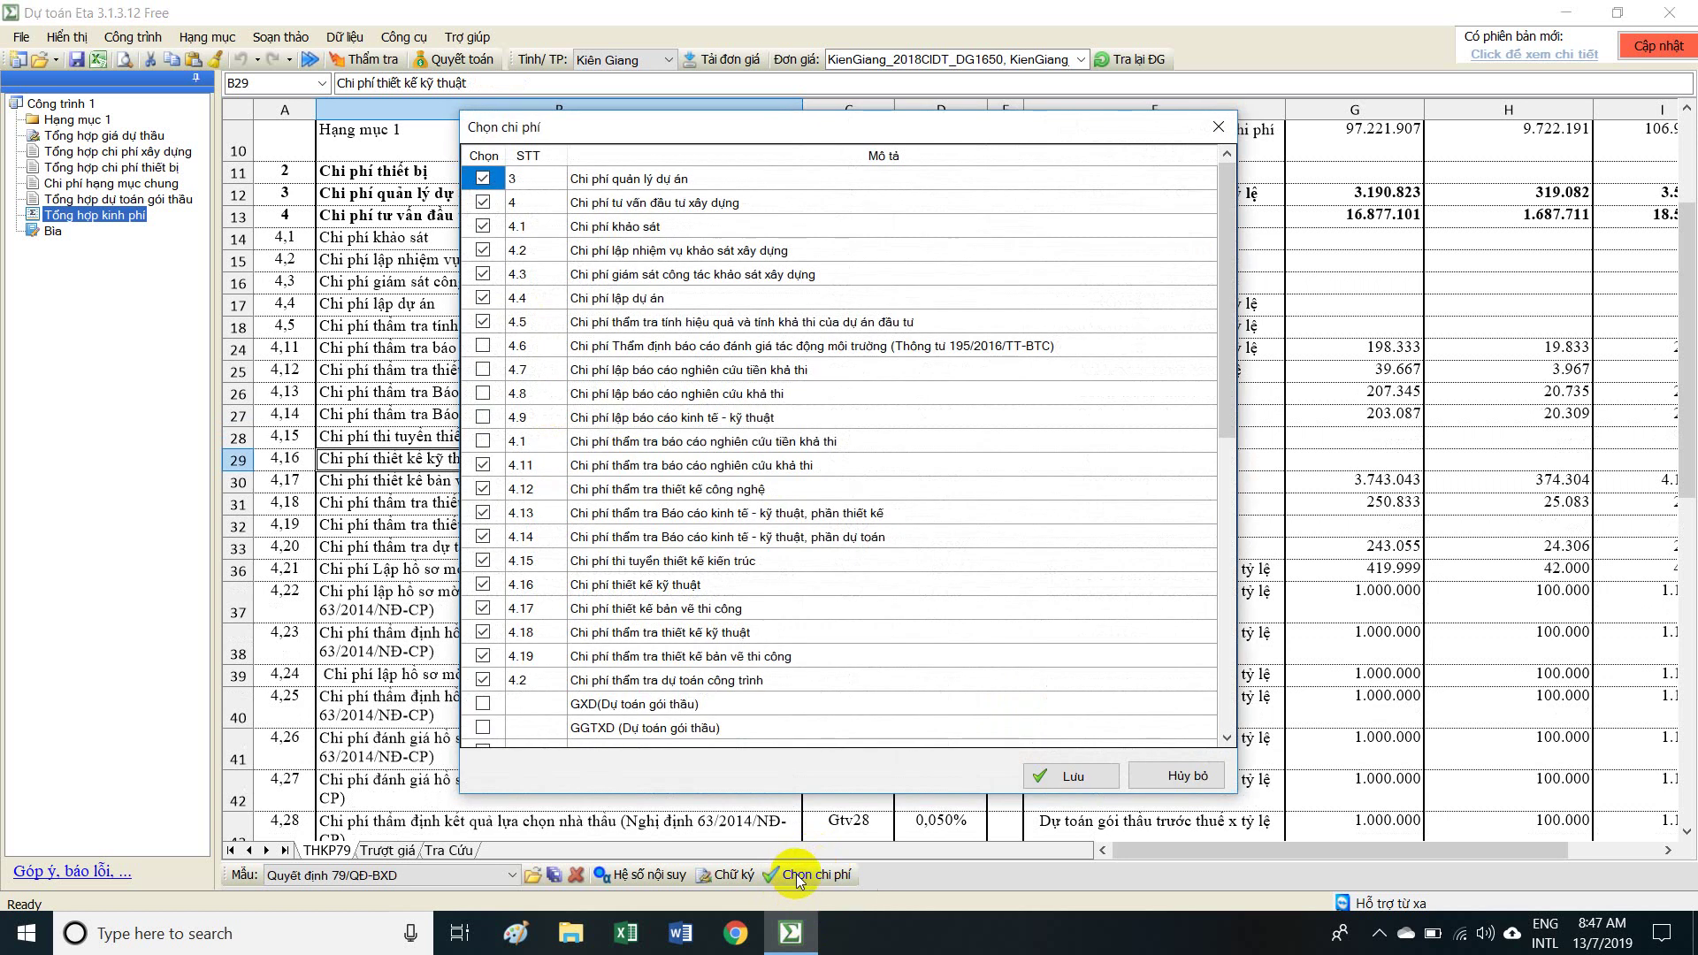
click(1217, 126)
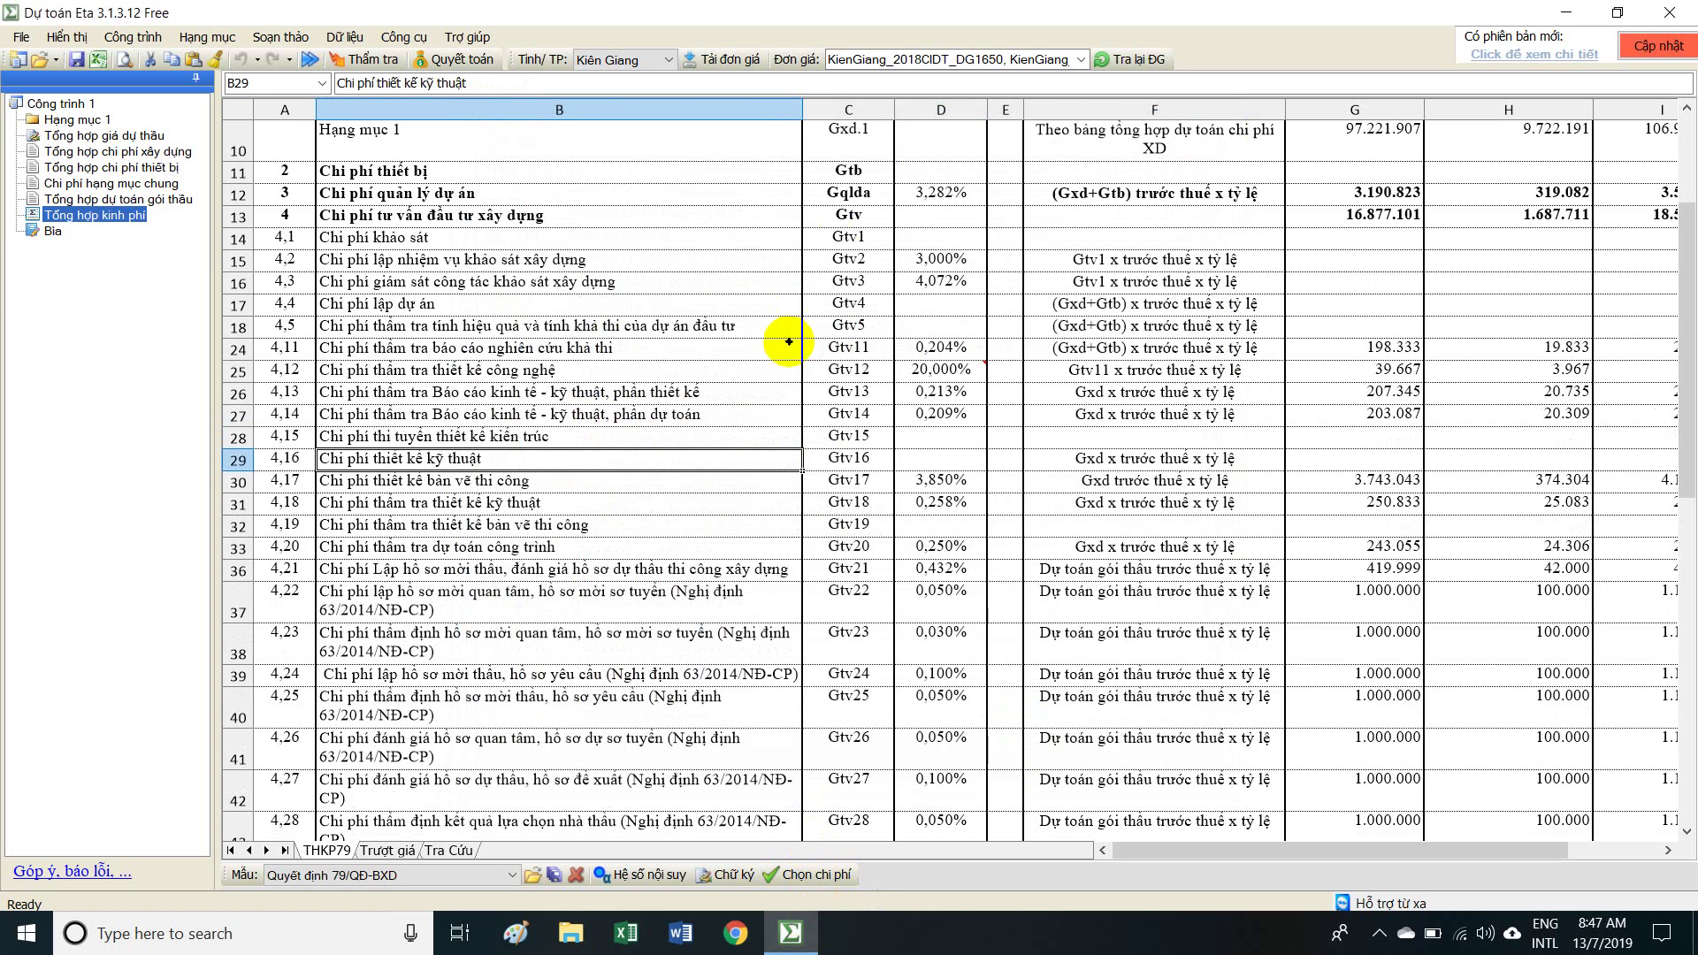
click(526, 336)
key(Up)
key(Up)
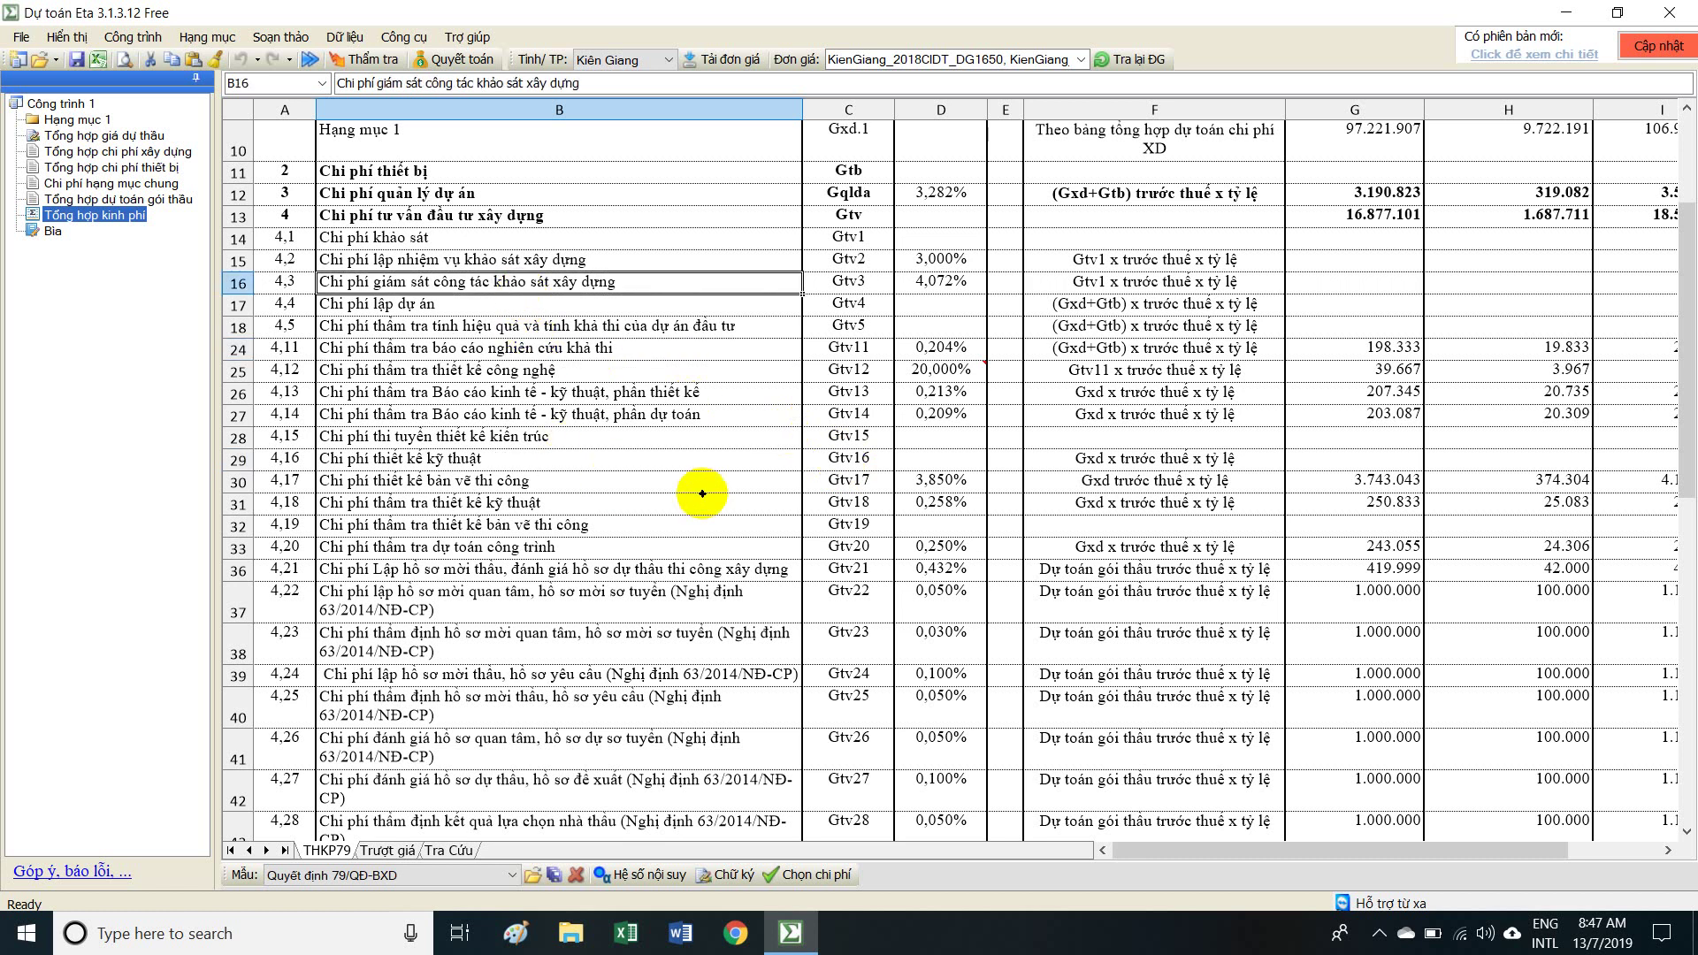
scroll(702, 493, up, 3)
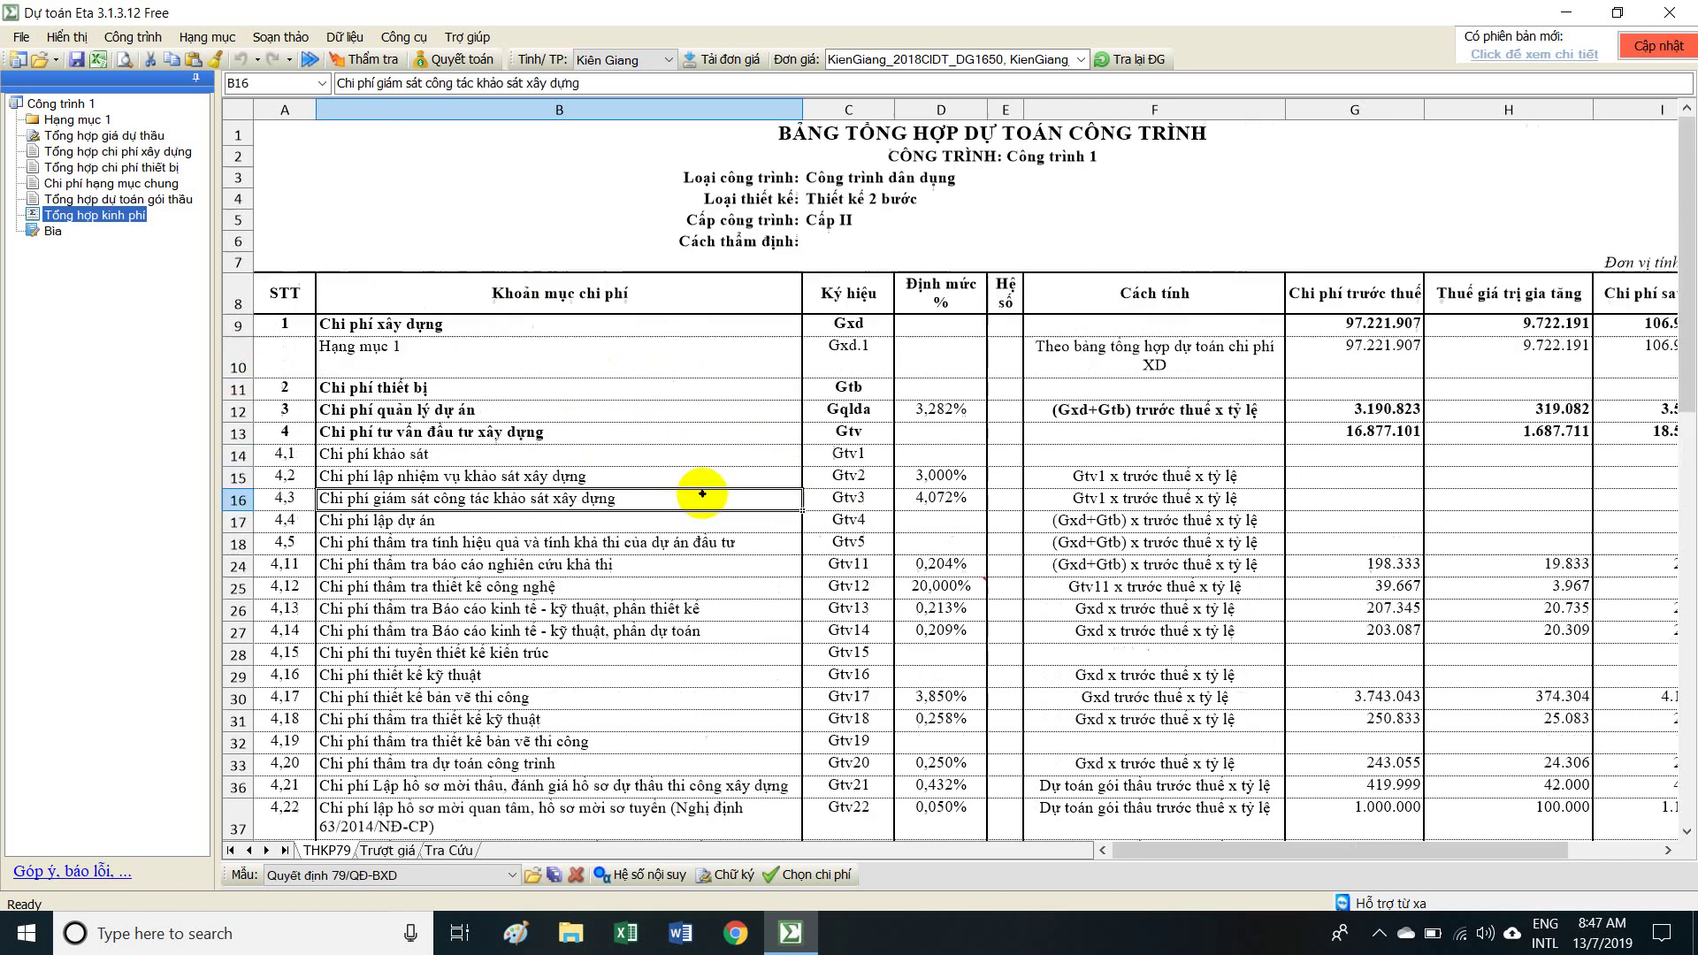
Go through Hạng mục 1's cost summary, bid, machine, labor and material tables back to Tiên lượng.
click(96, 121)
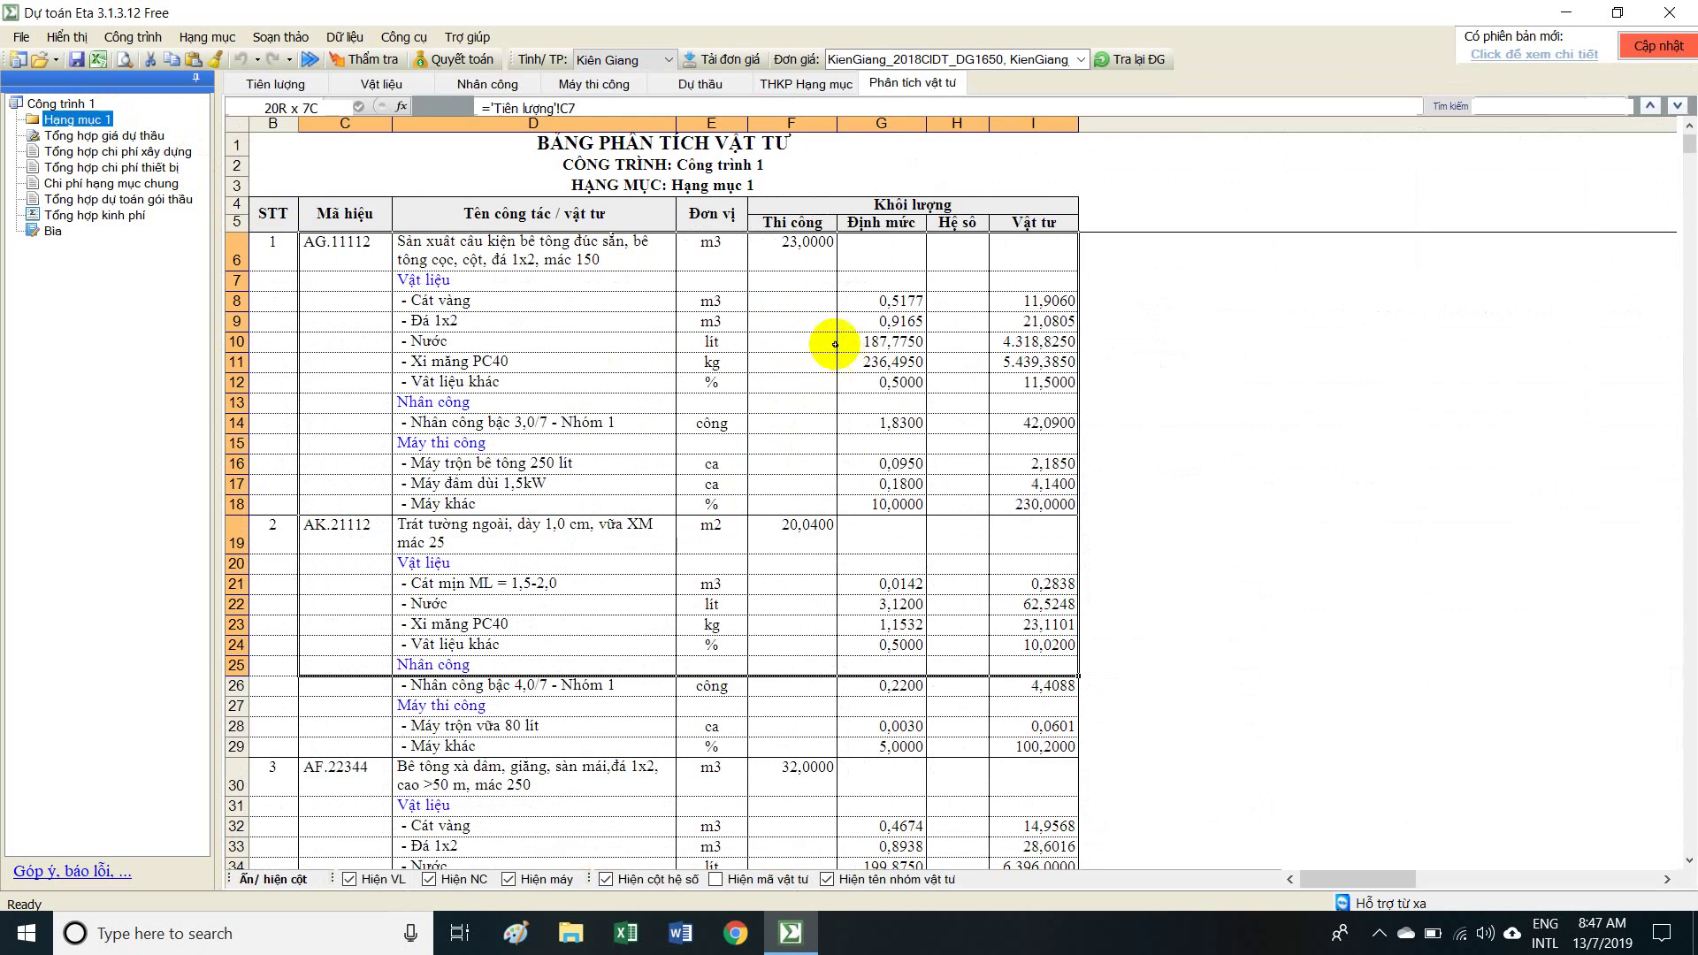
click(807, 85)
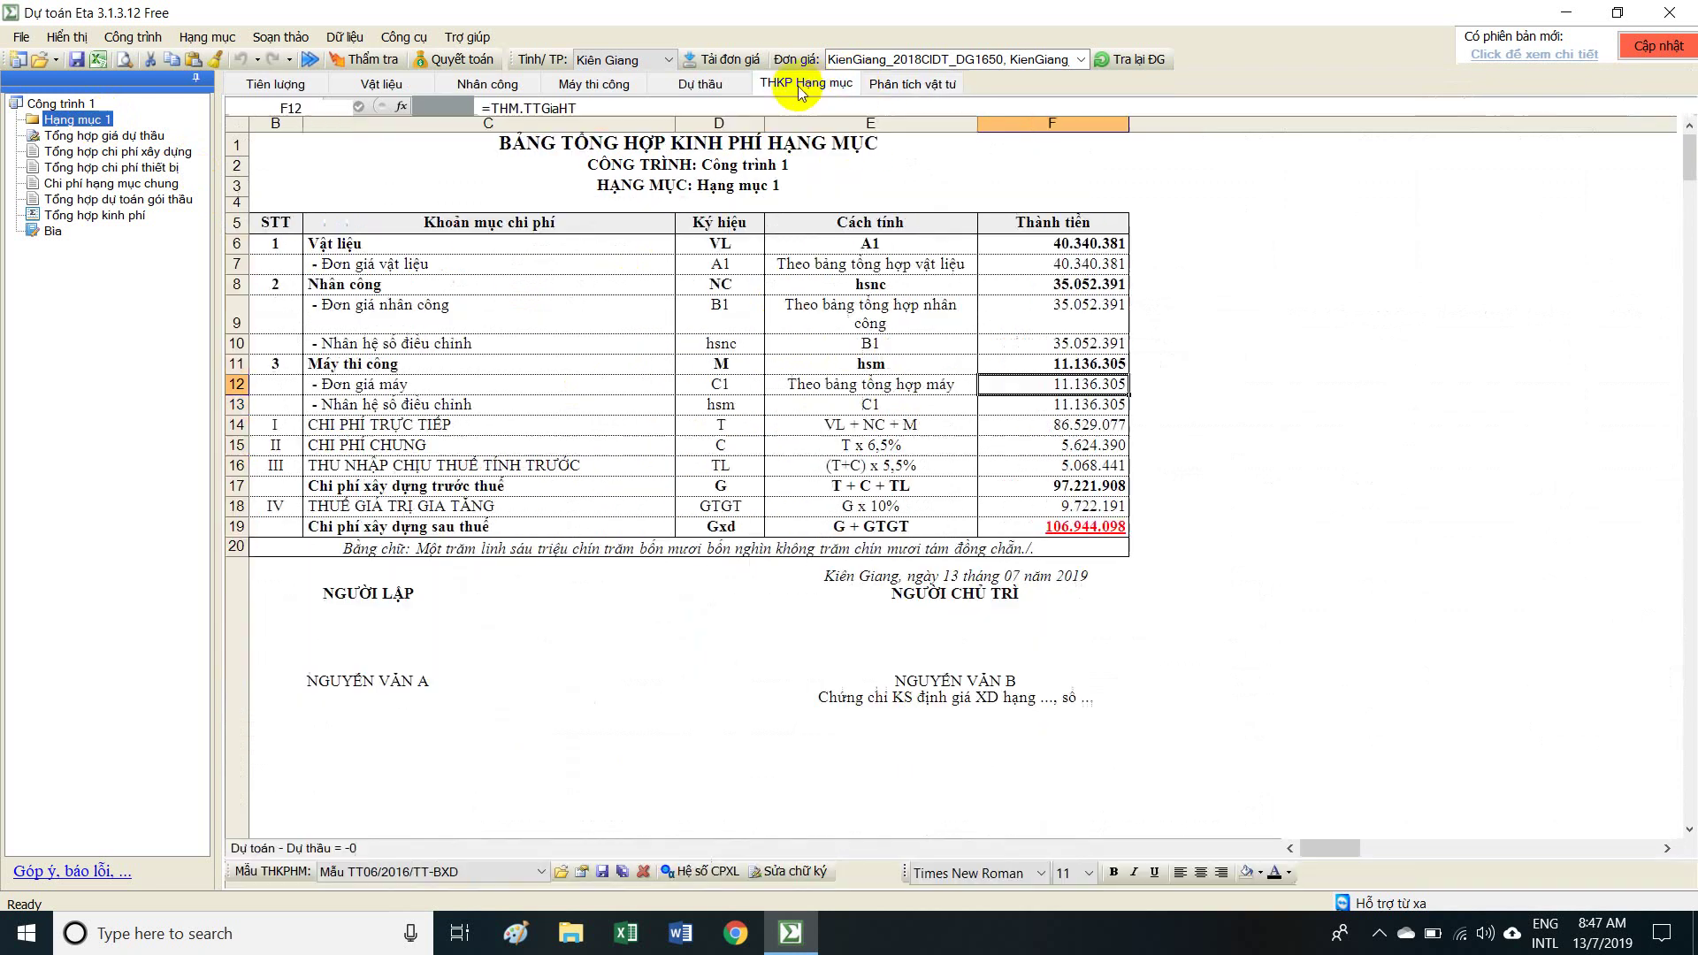
click(703, 85)
click(611, 85)
click(488, 84)
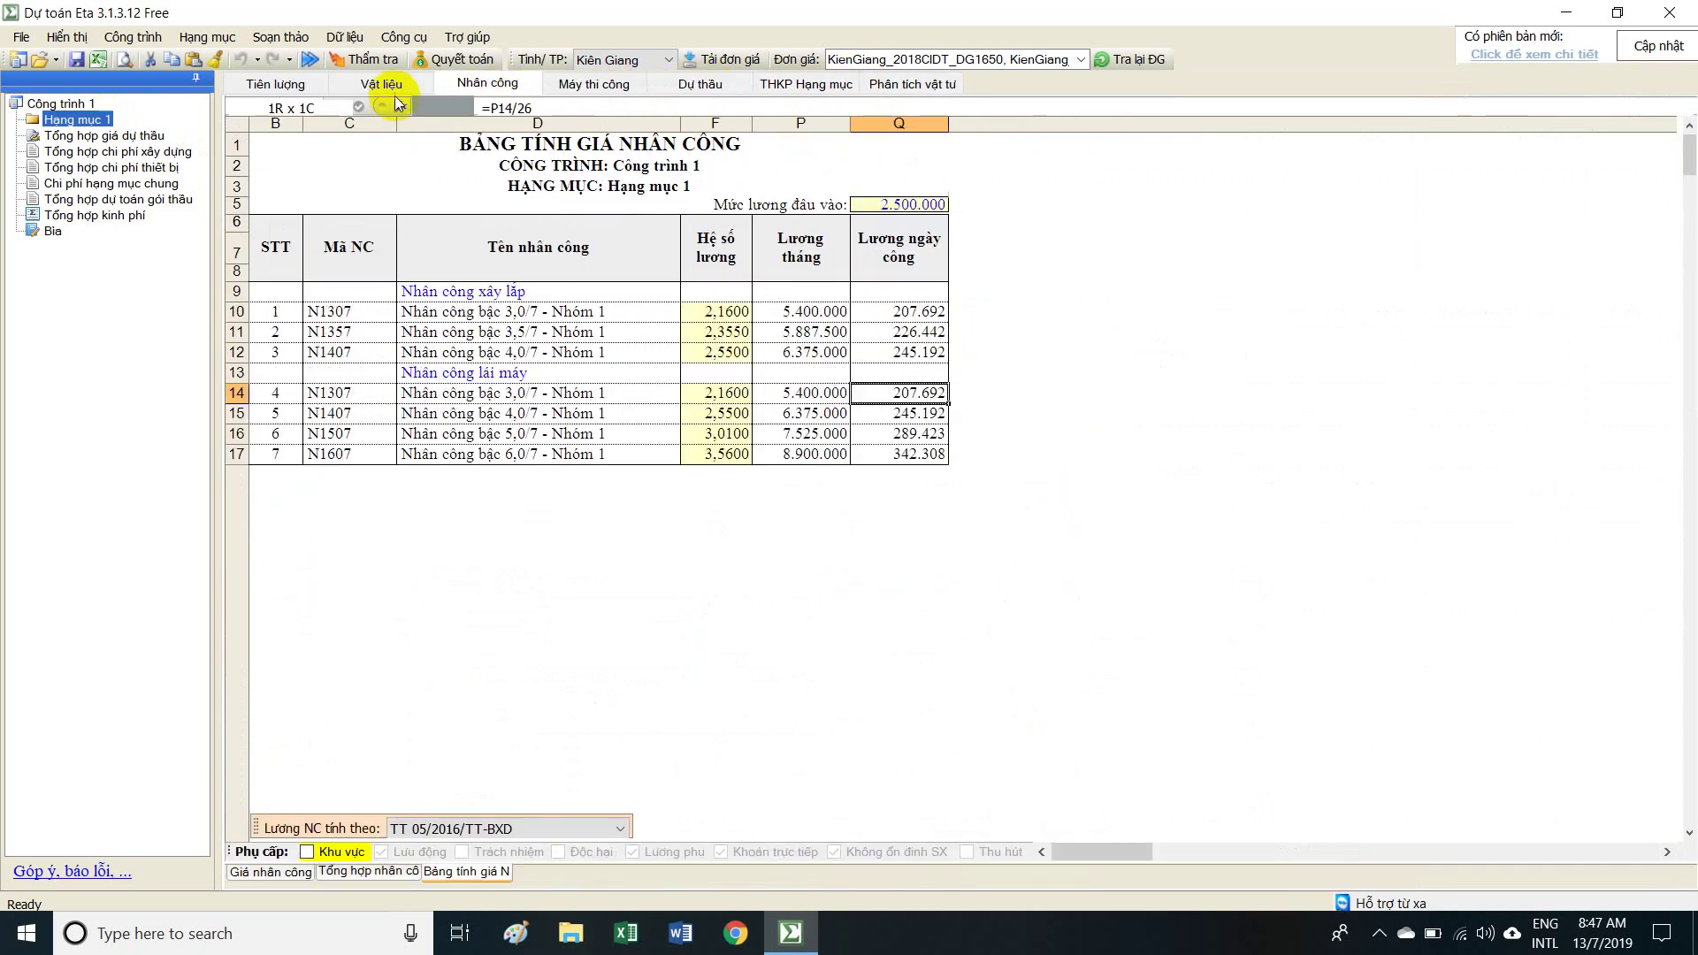
click(385, 85)
click(281, 83)
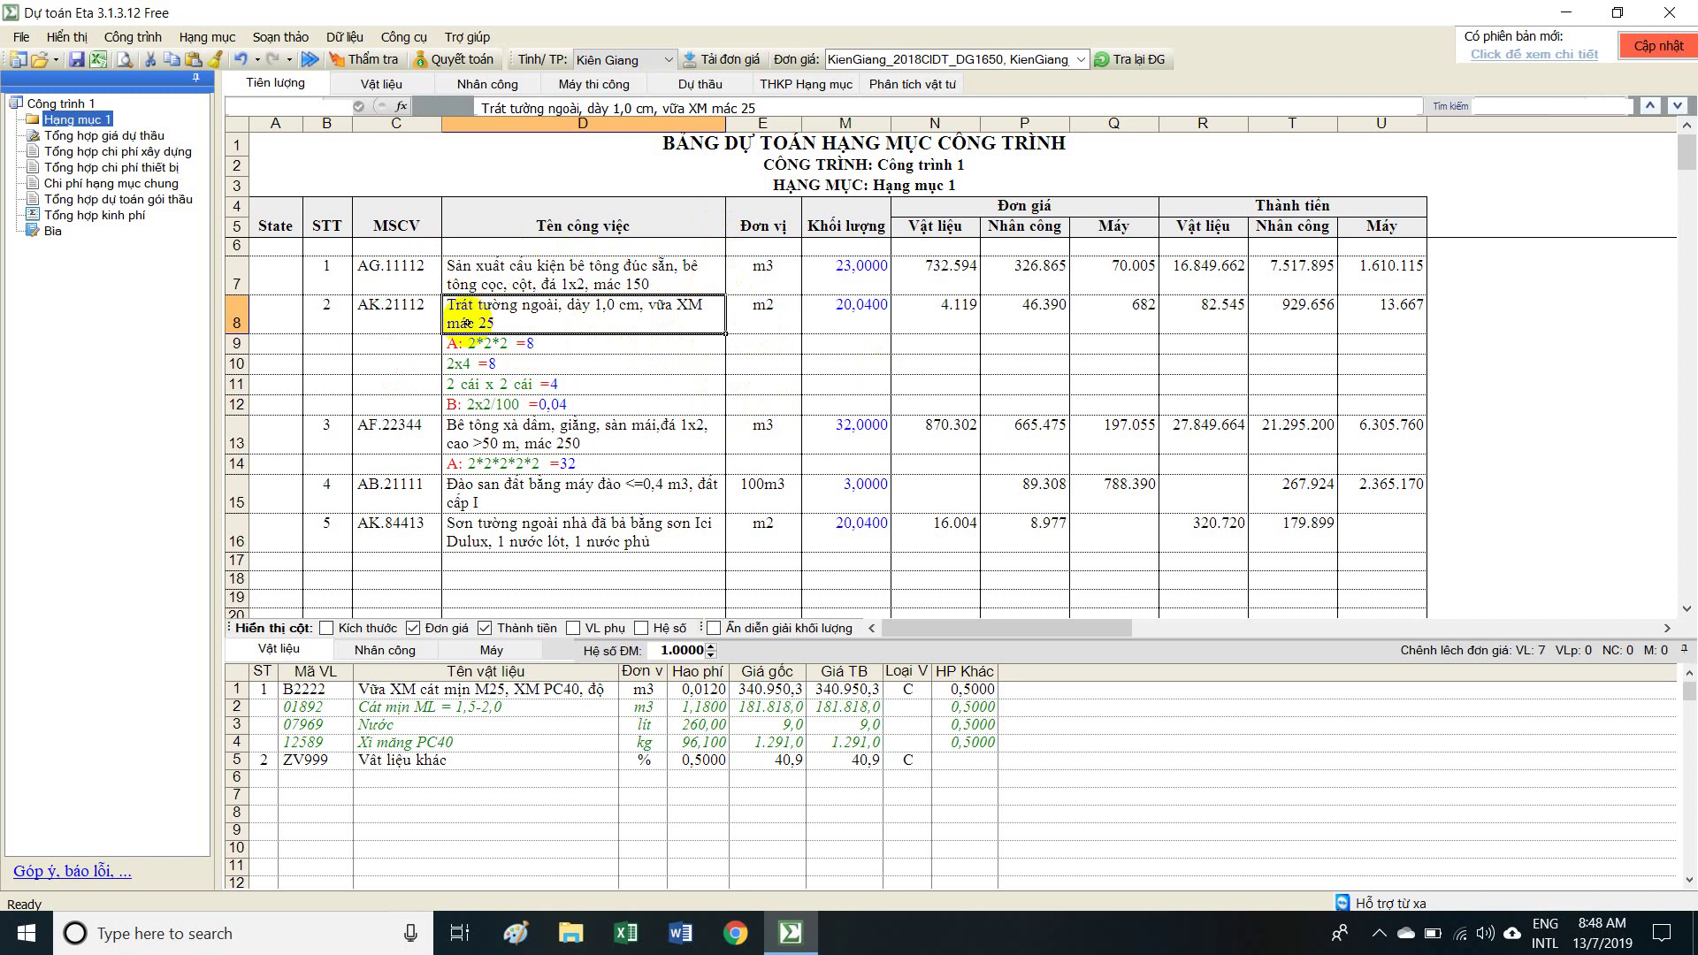
Add work item AI.11111 in the blank row above the first Tiên lượng item, with a quantity of 4 tấn.
click(414, 248)
text(ai)
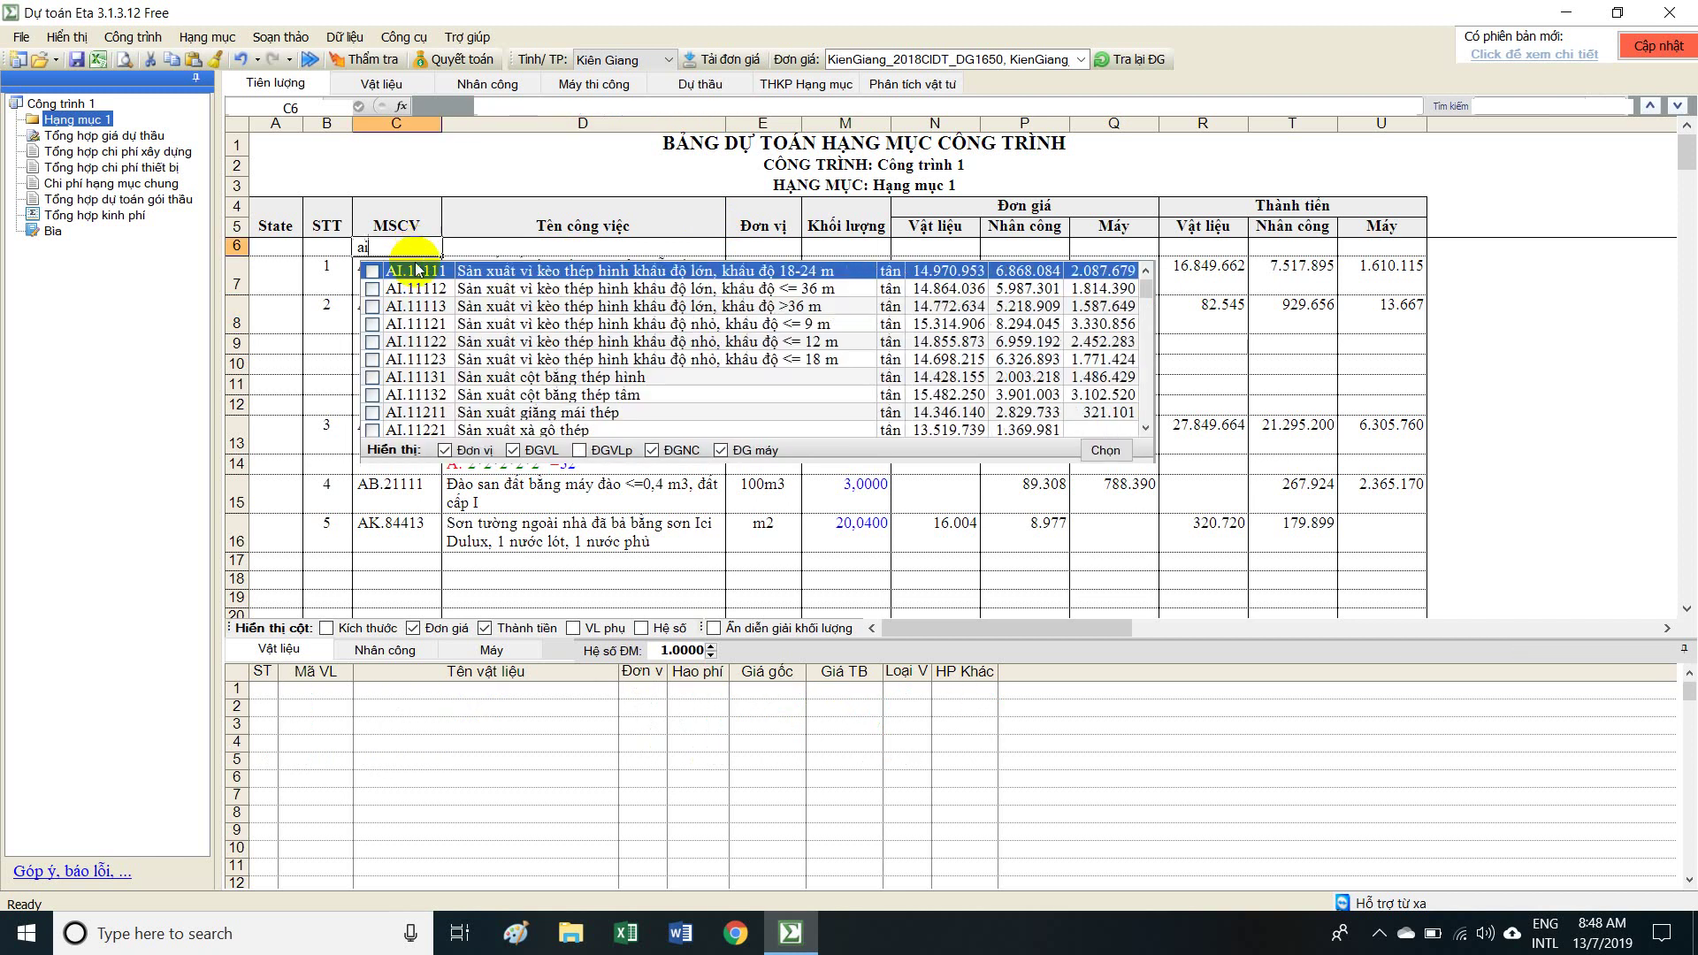
click(429, 272)
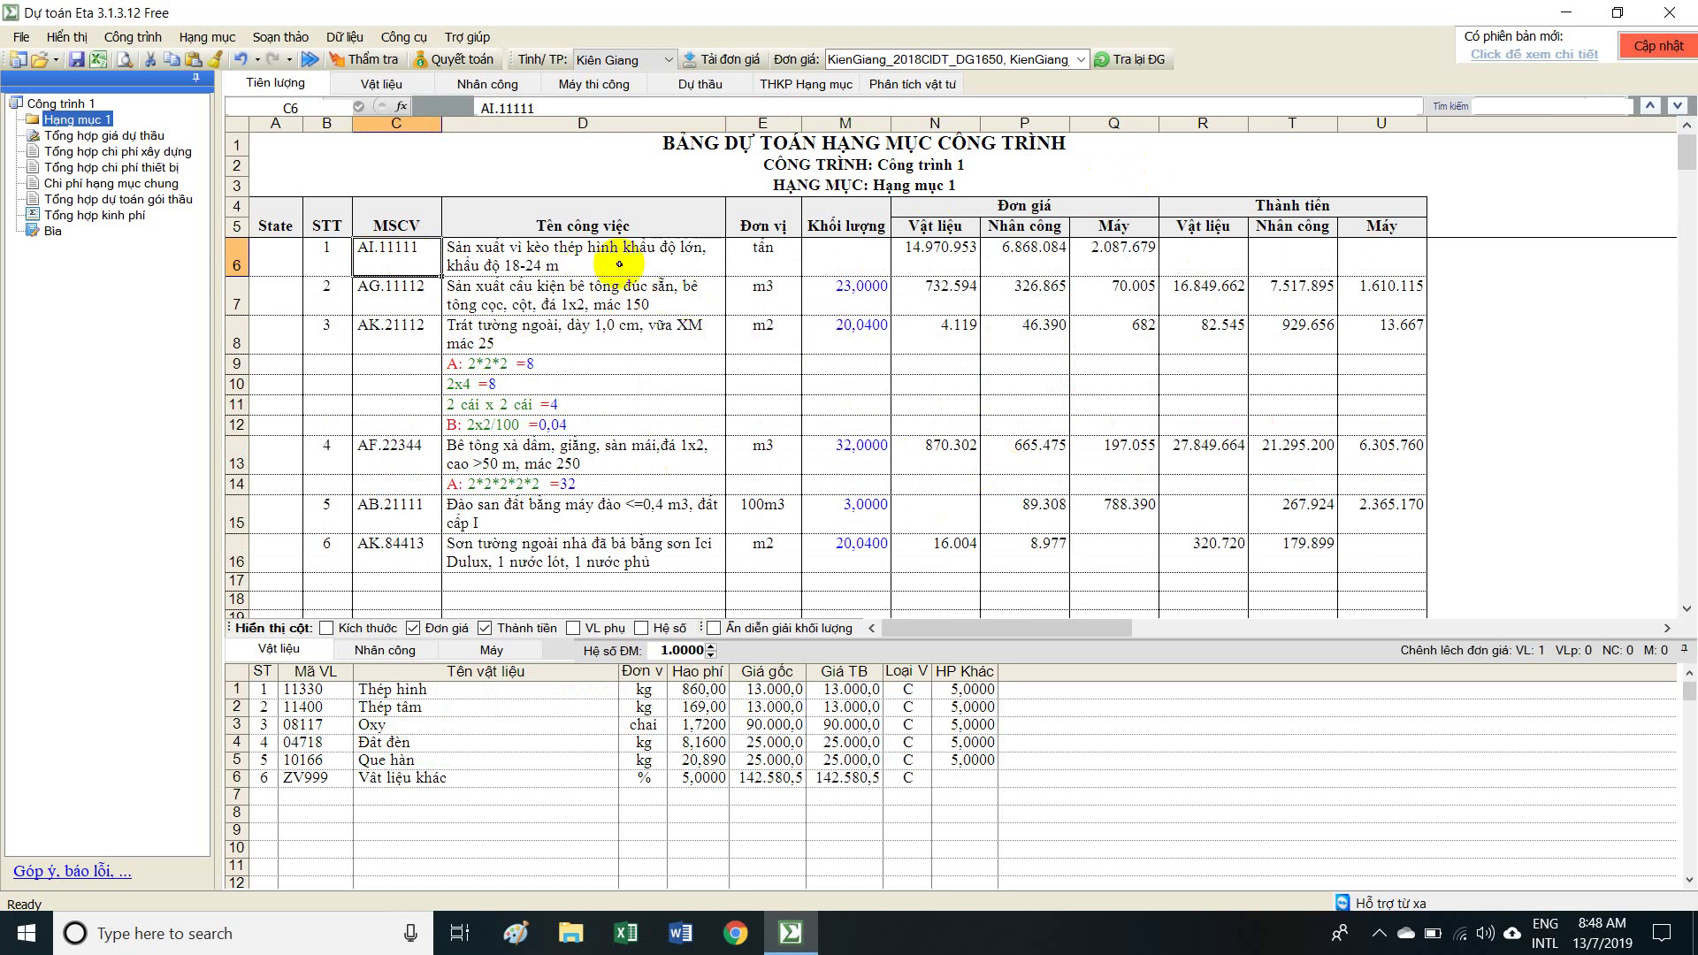
click(852, 263)
text(4)
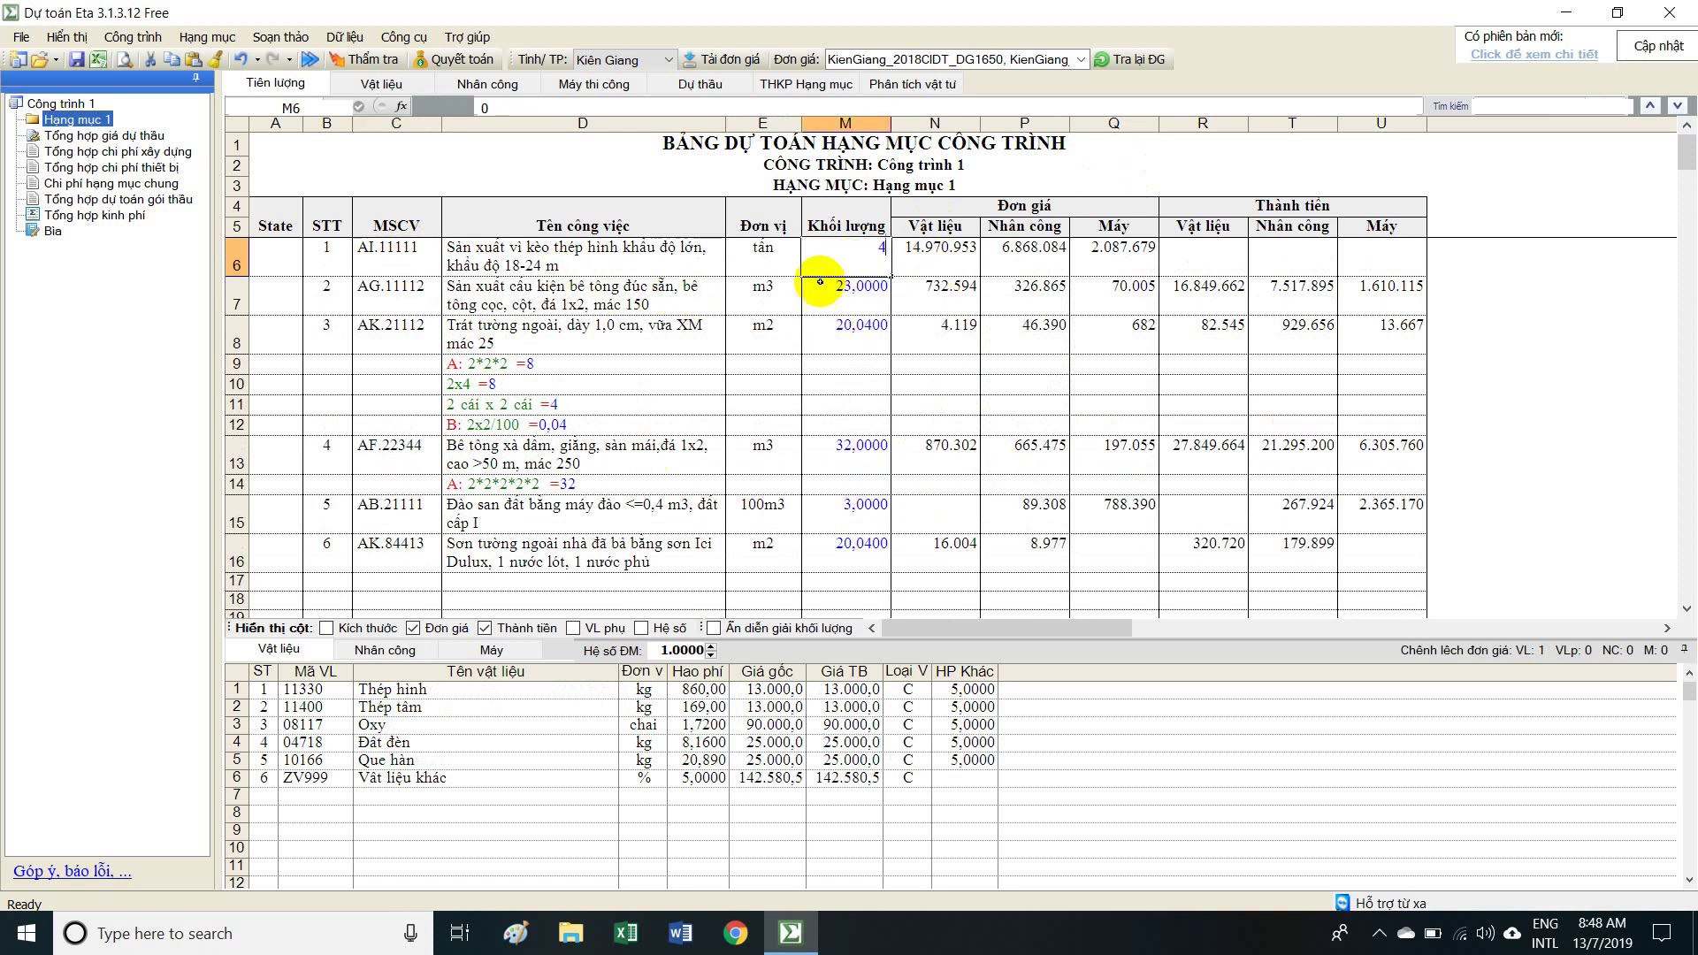
click(527, 259)
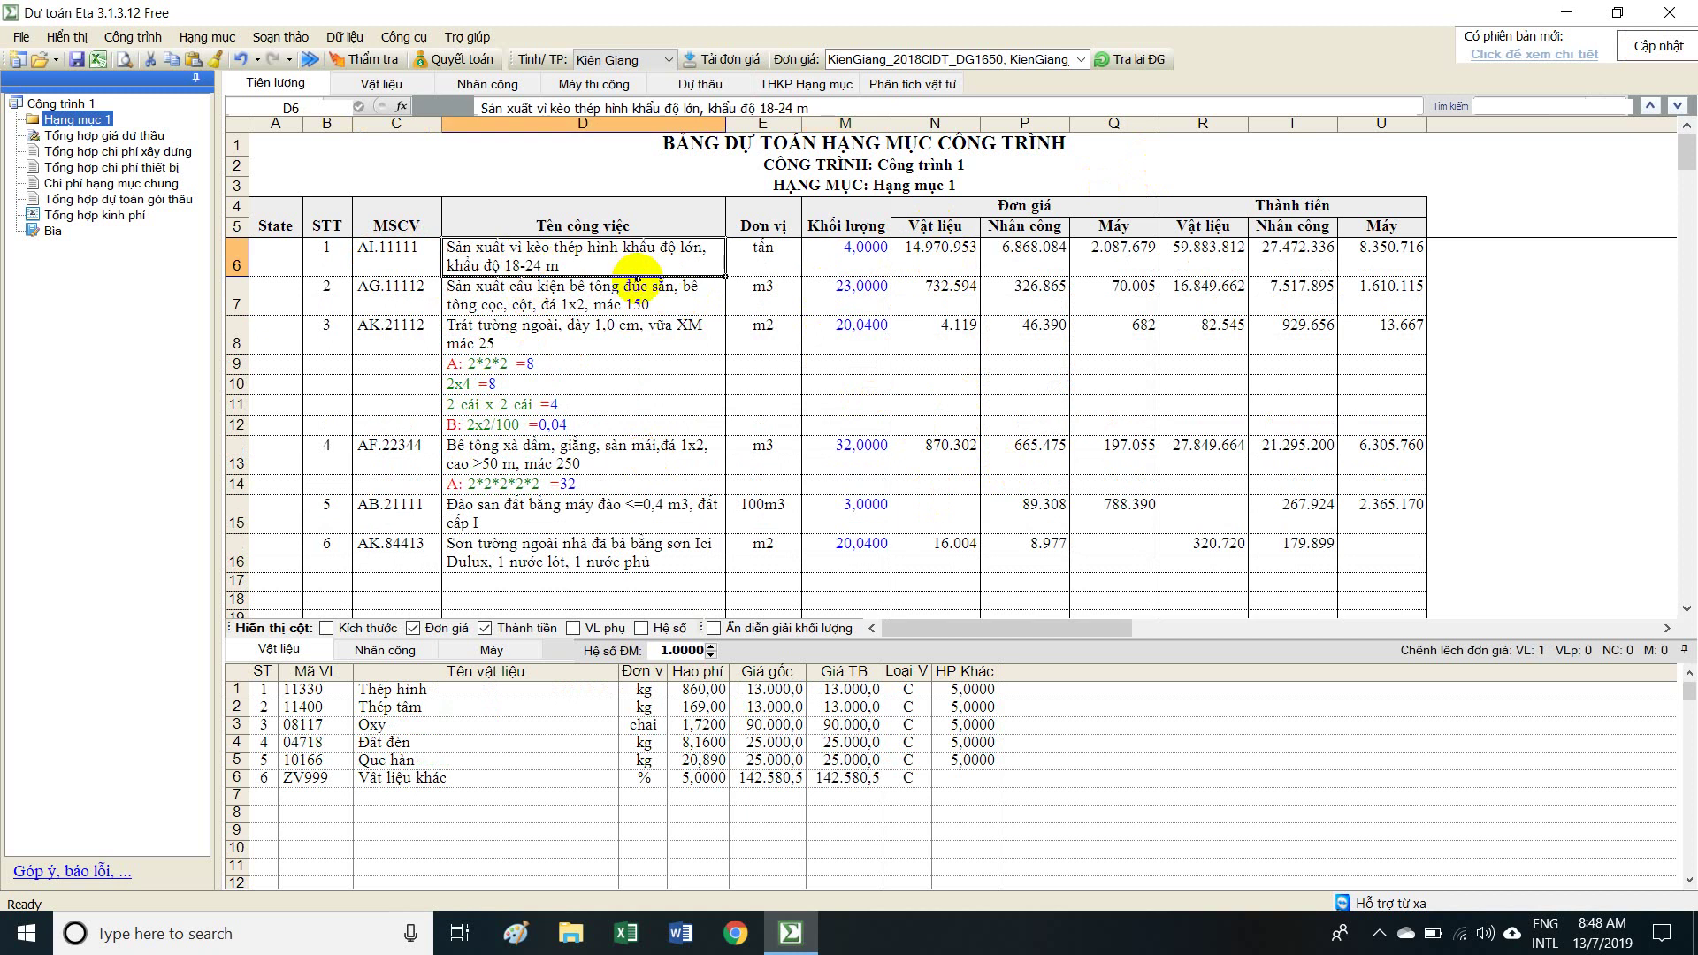
Examine the AI.11111 item row in Tiên lượng and its Thép hình consumption in Phân tích vật tư.
drag(397, 262, 991, 258)
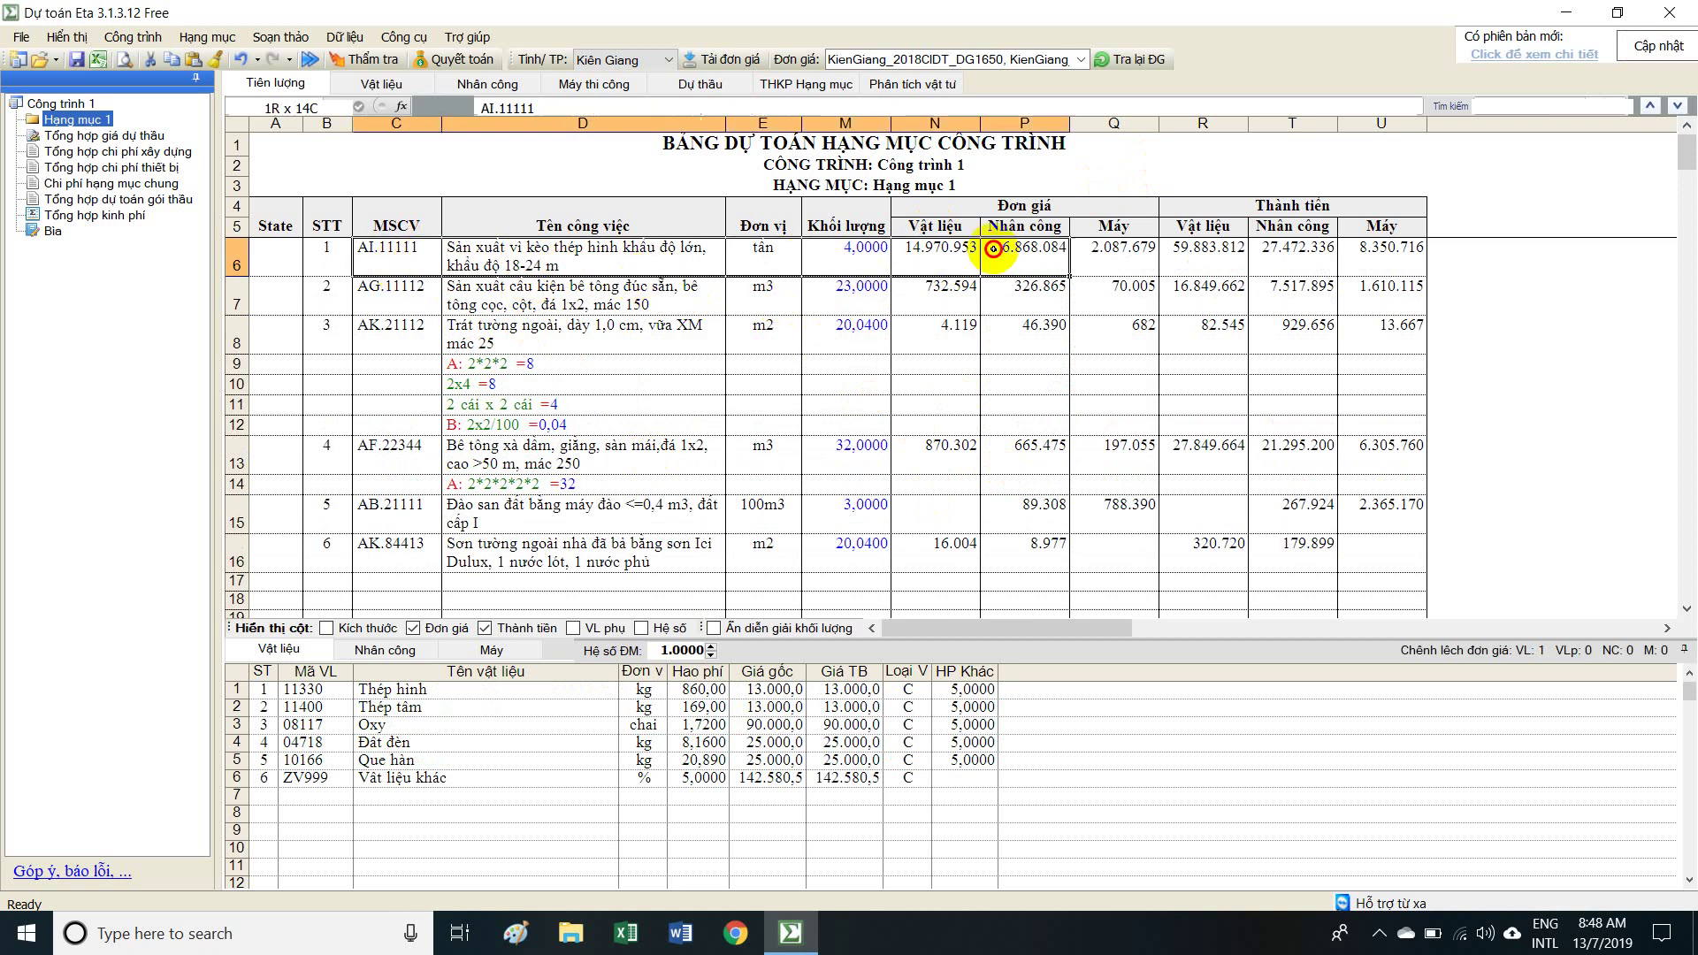
click(591, 250)
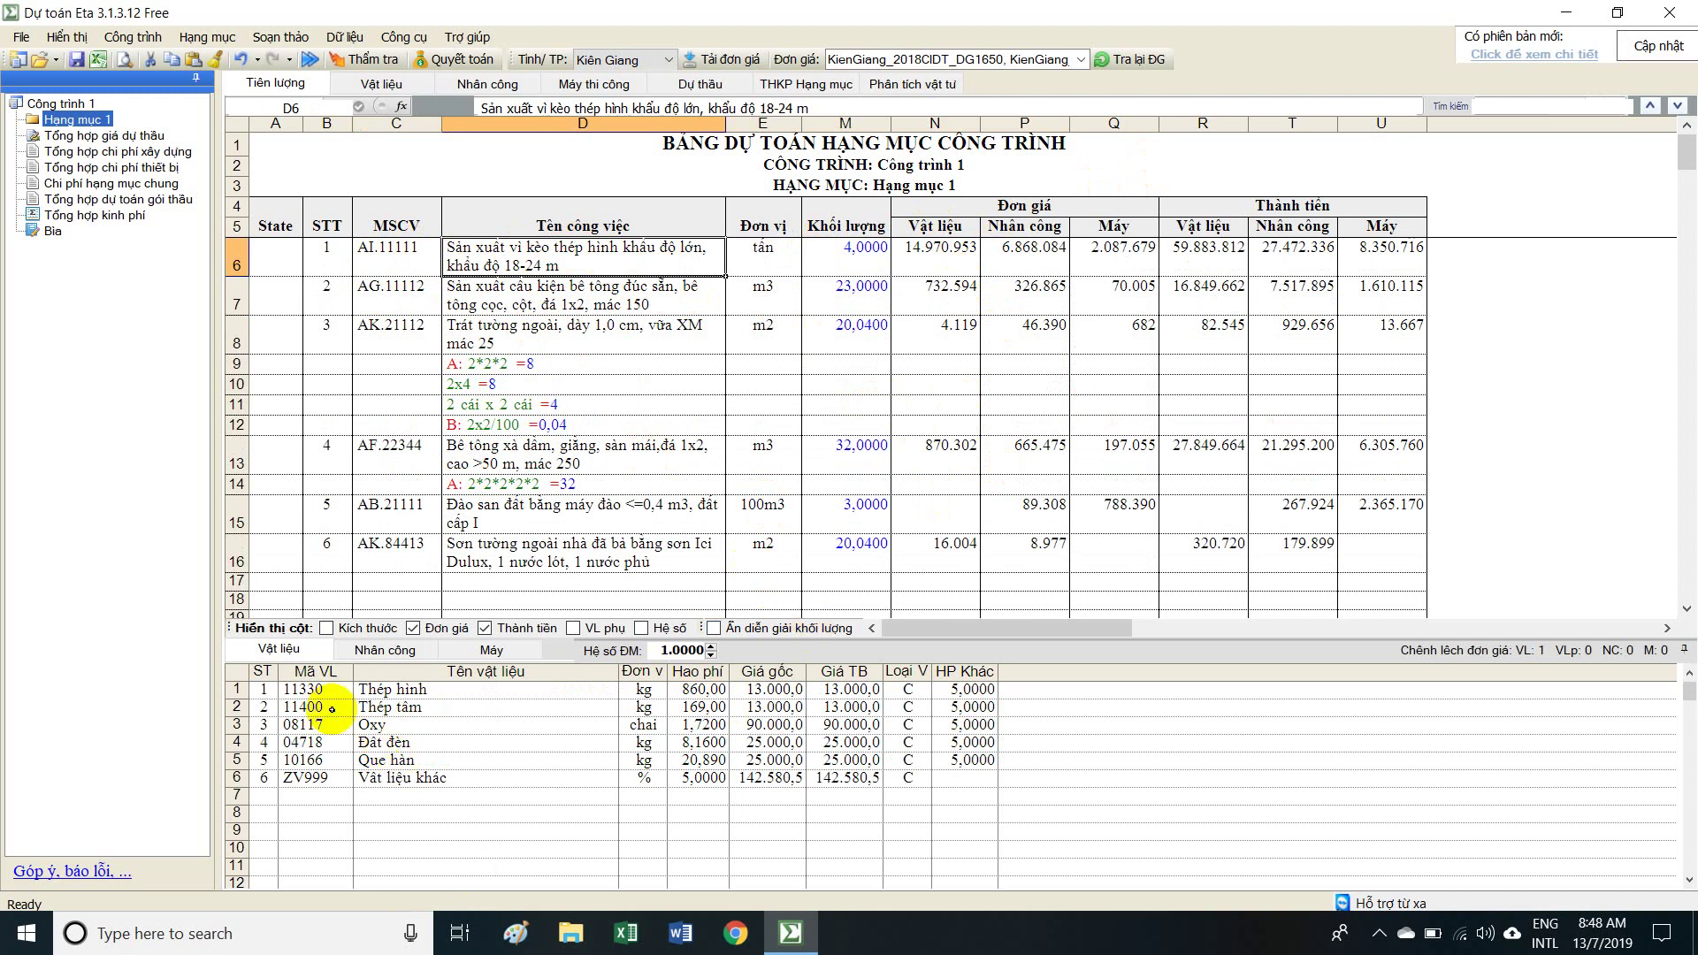
click(912, 83)
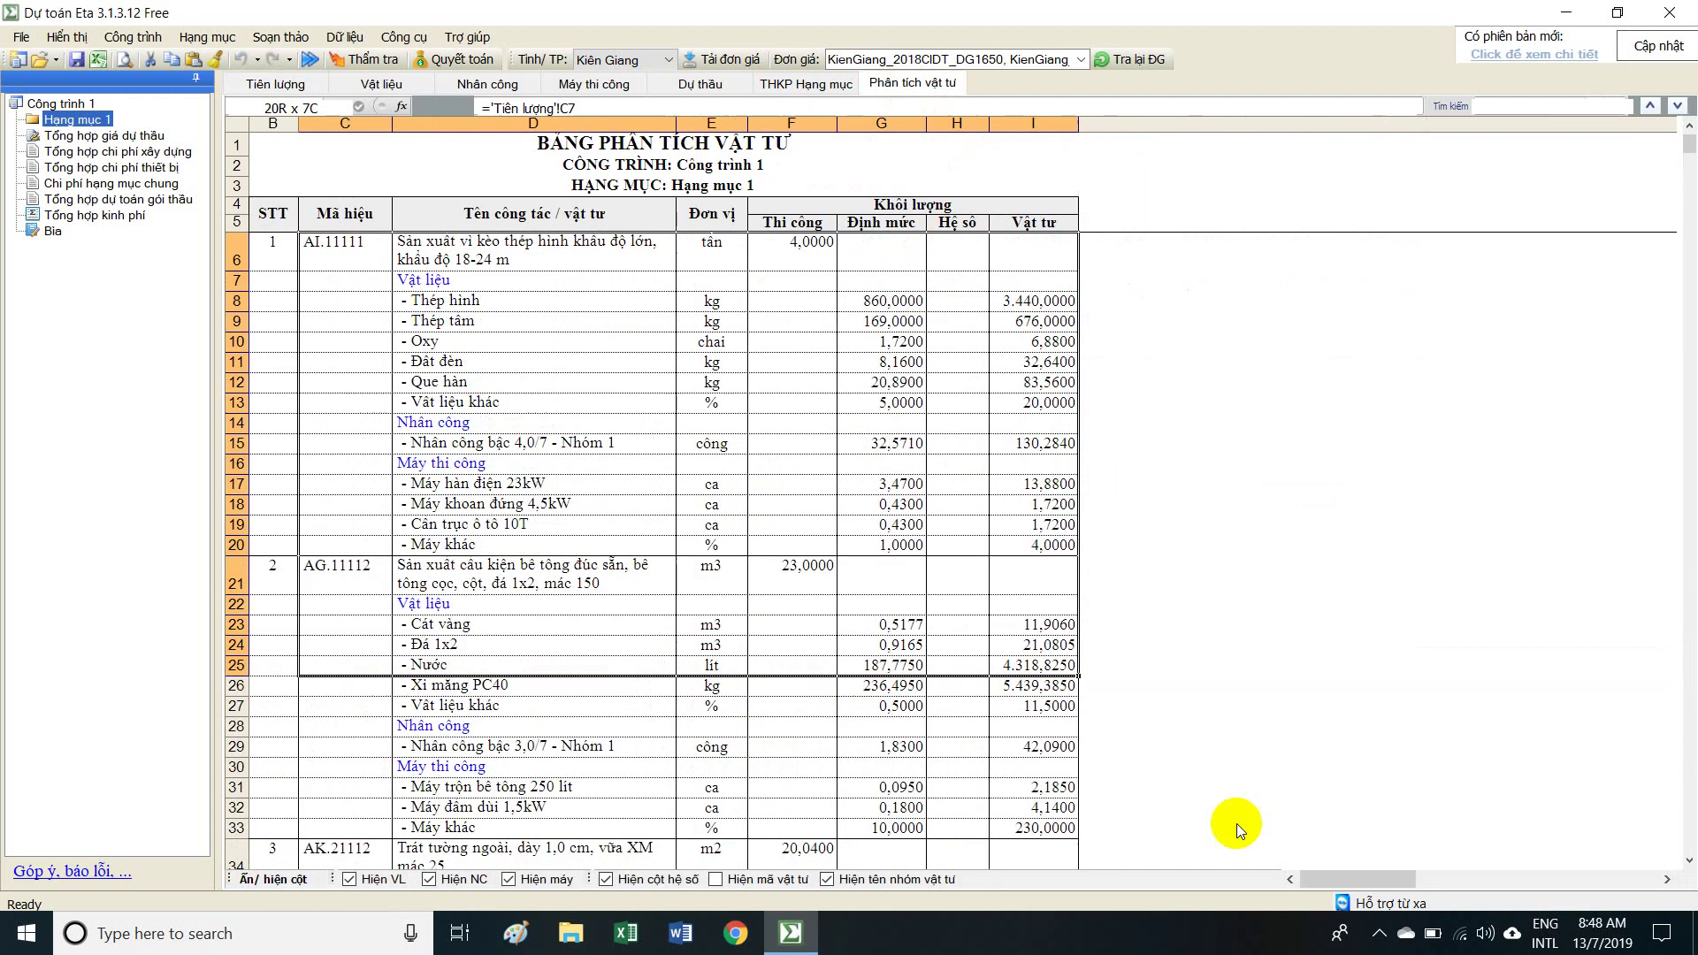
click(552, 343)
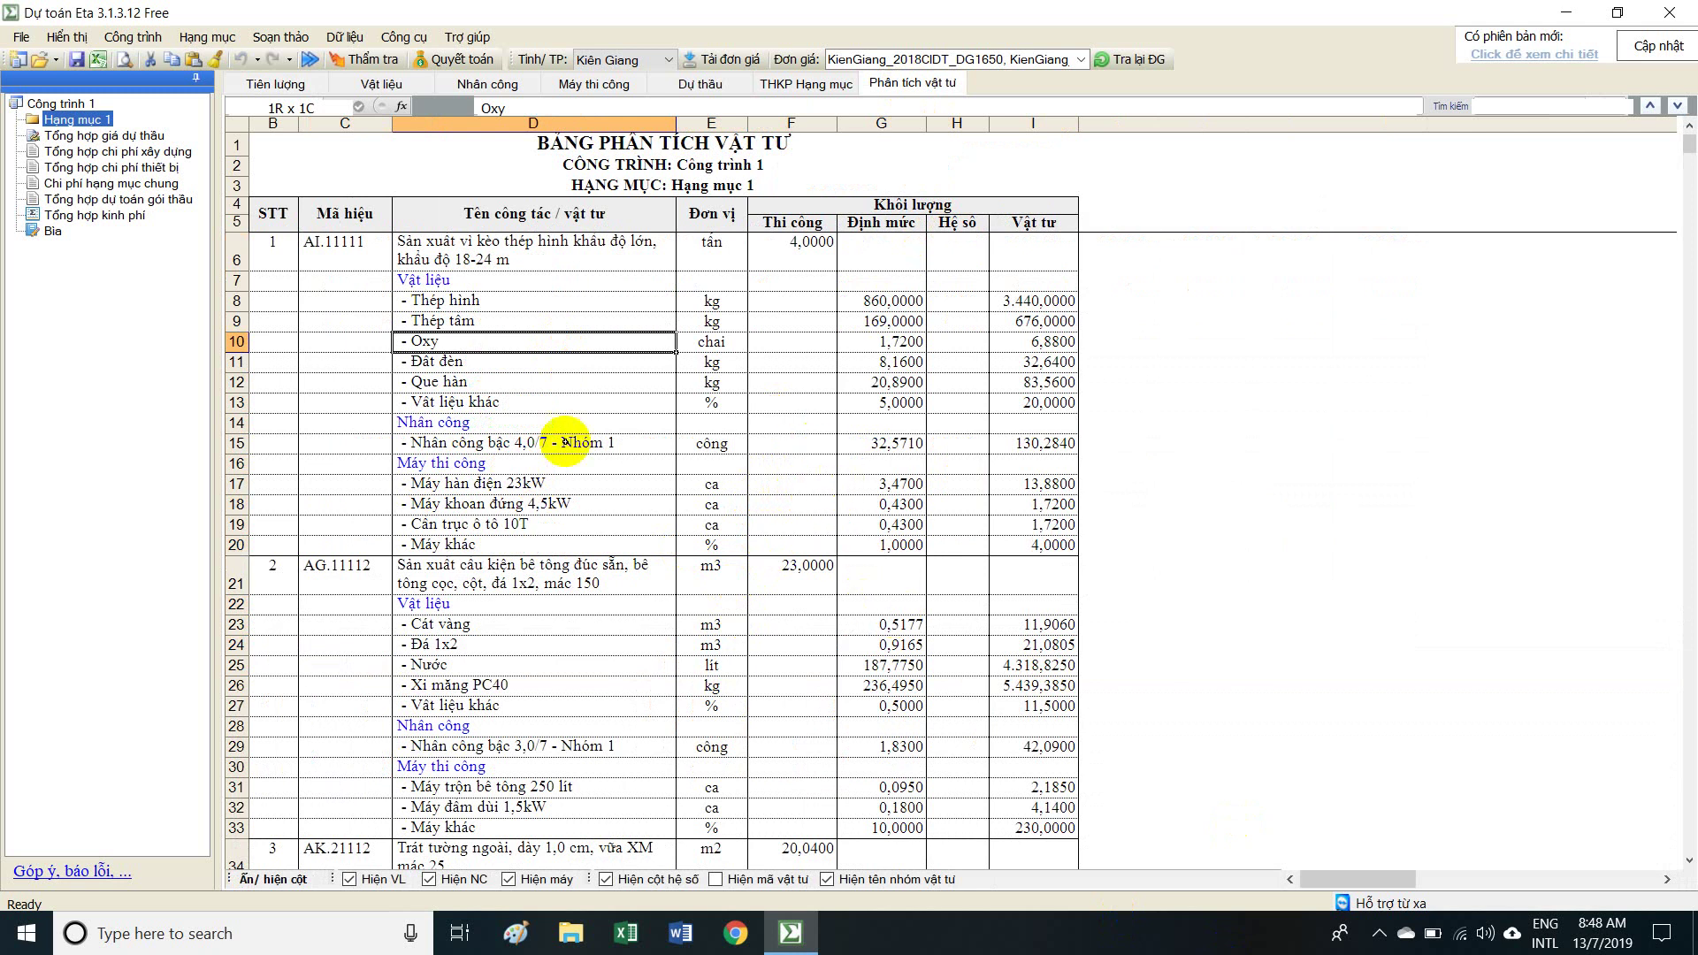
click(348, 304)
drag(349, 304, 1048, 300)
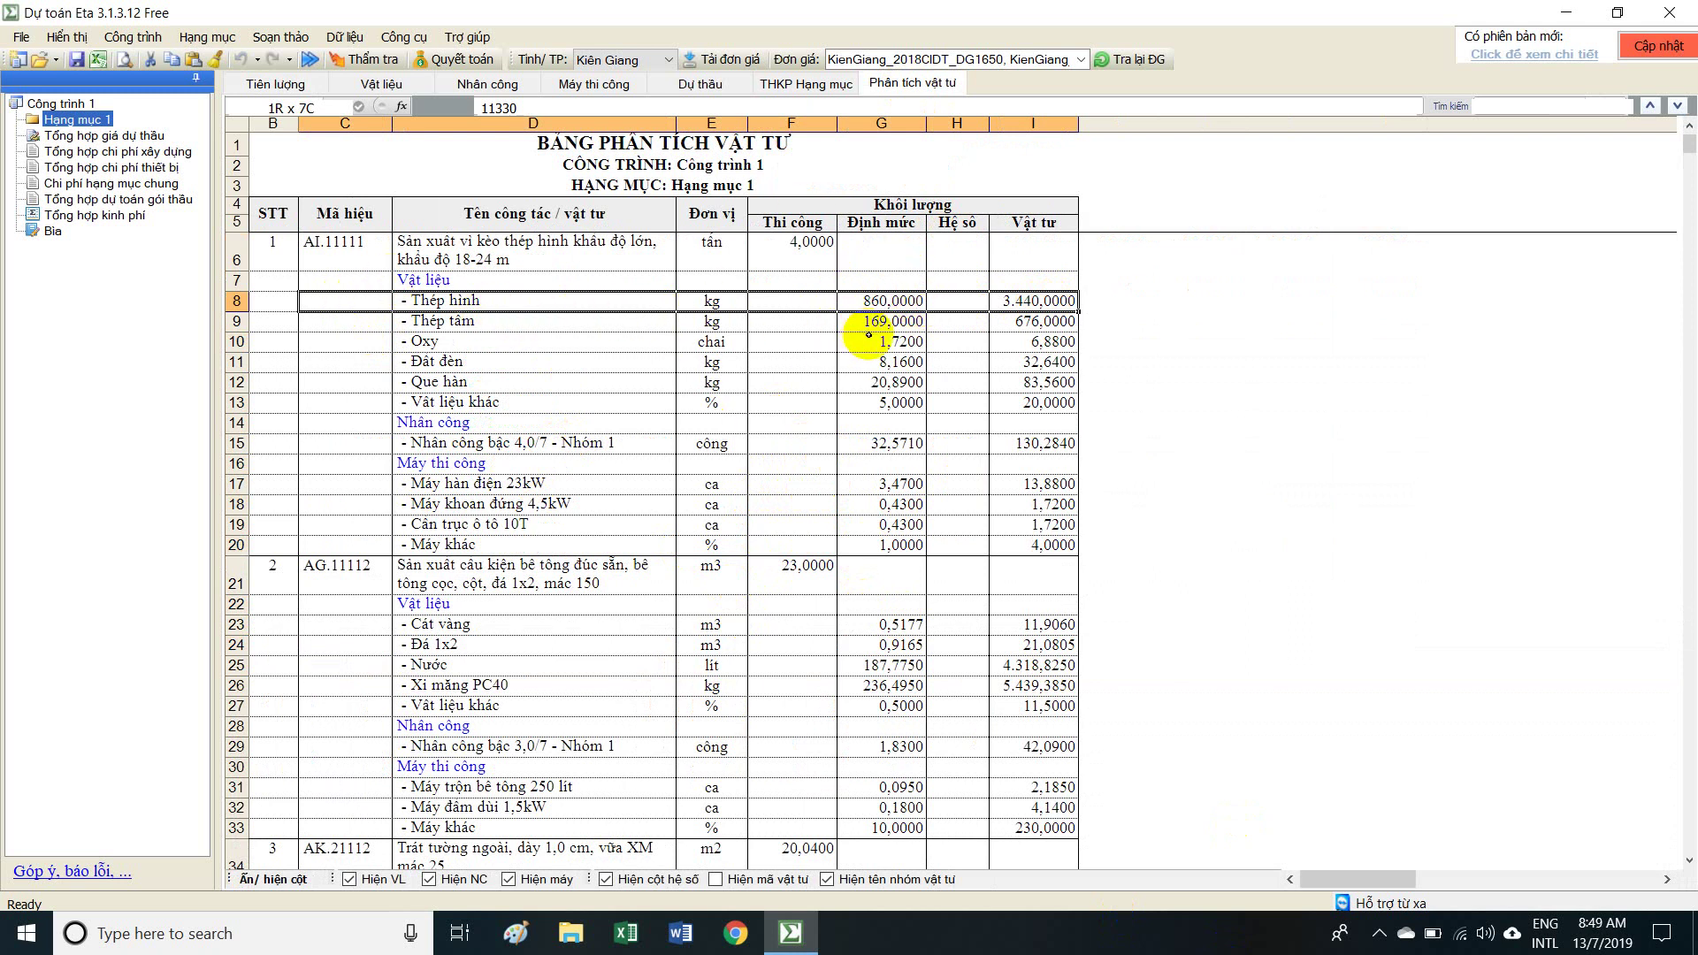
Compare the detailed unit price of AI.11111 in the Dự thầu Chiết tính table with its Phân tích vật tư breakdown.
click(698, 85)
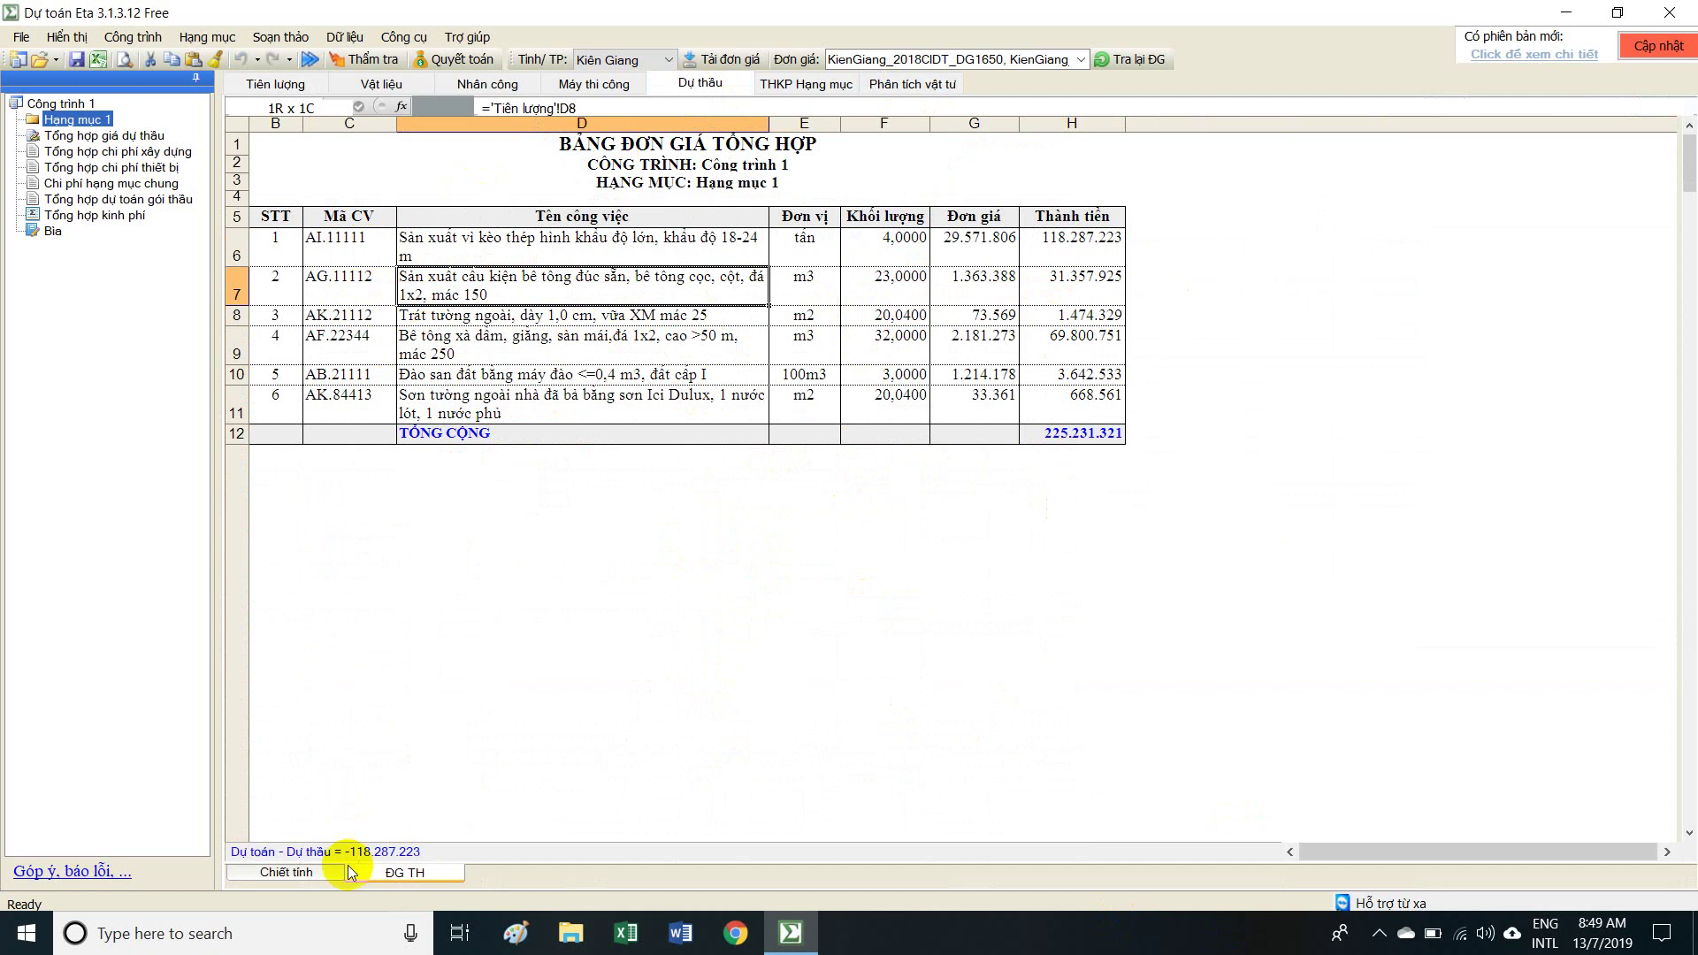
click(343, 873)
click(352, 304)
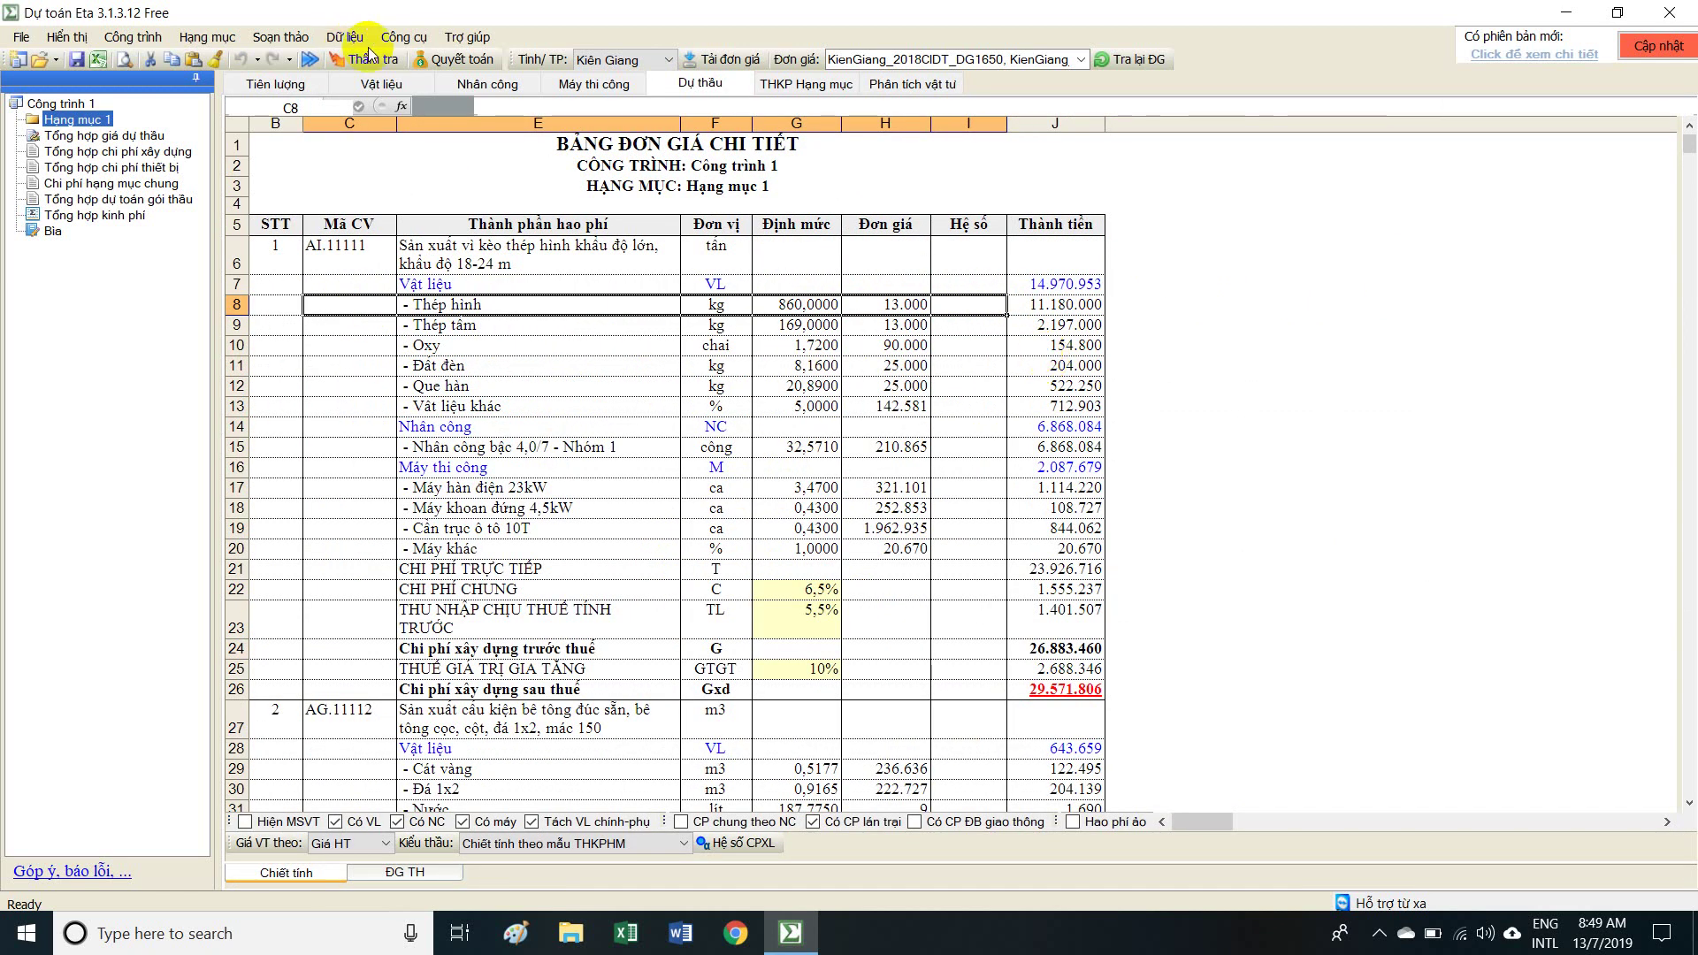
click(906, 83)
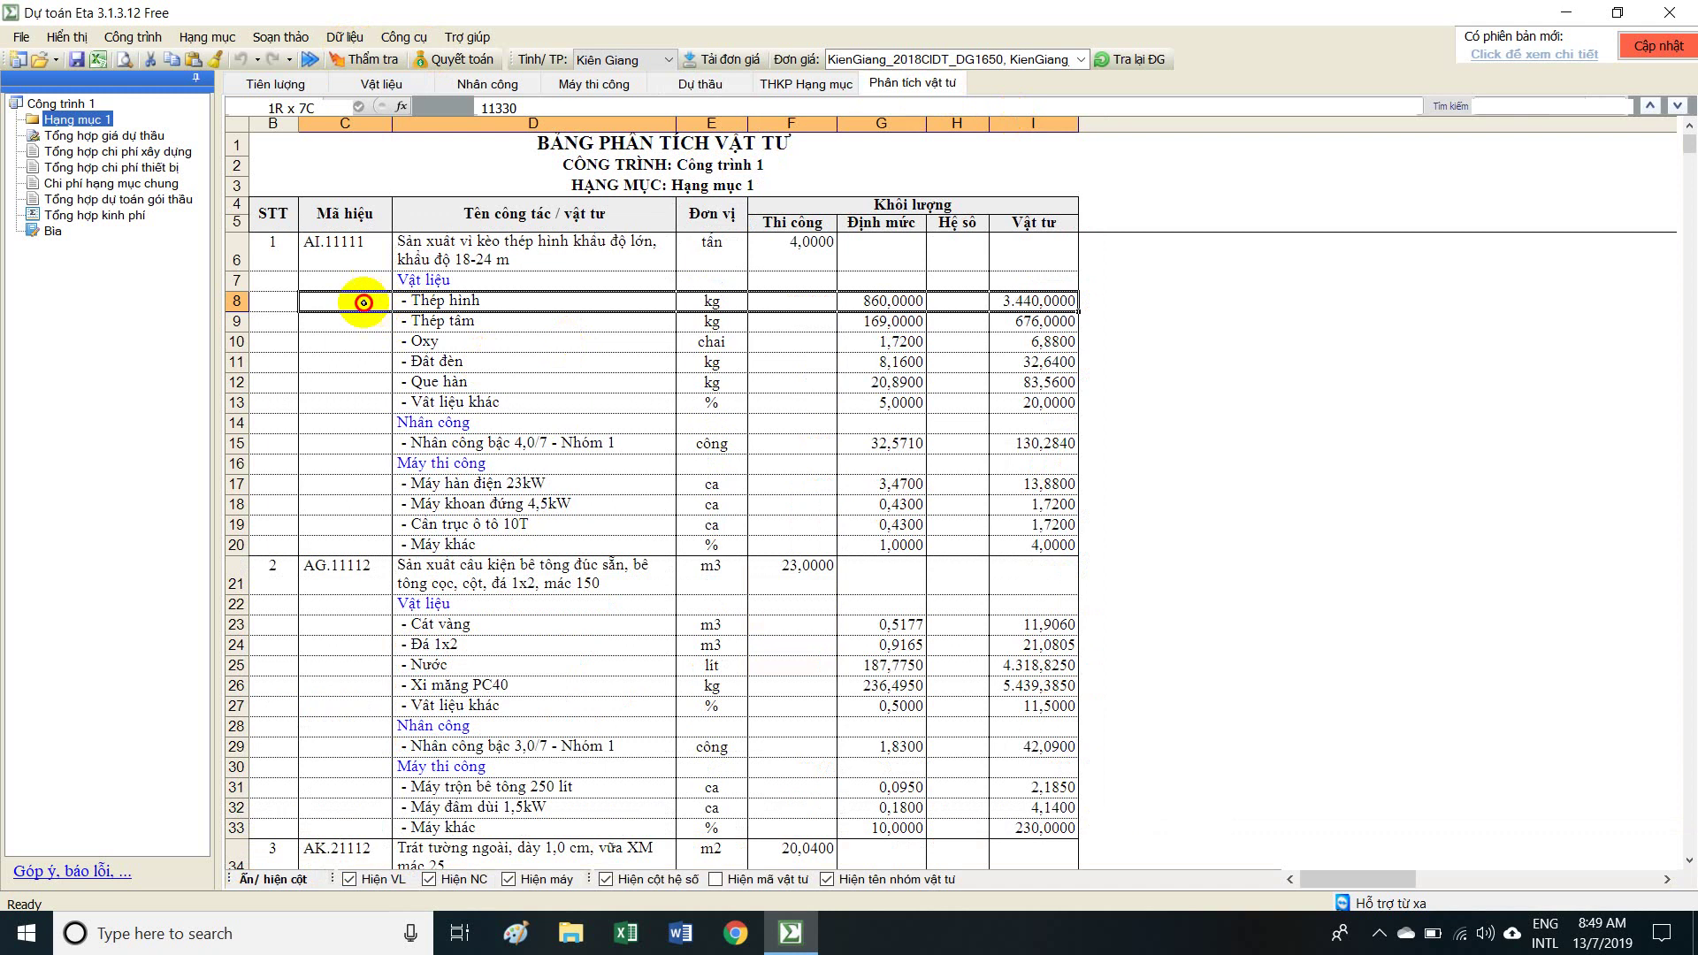
Check the Thép hình line of AI.11111 in Phân tích vật tư and browse the first work items' materials in Tiên lượng.
drag(385, 300, 1023, 317)
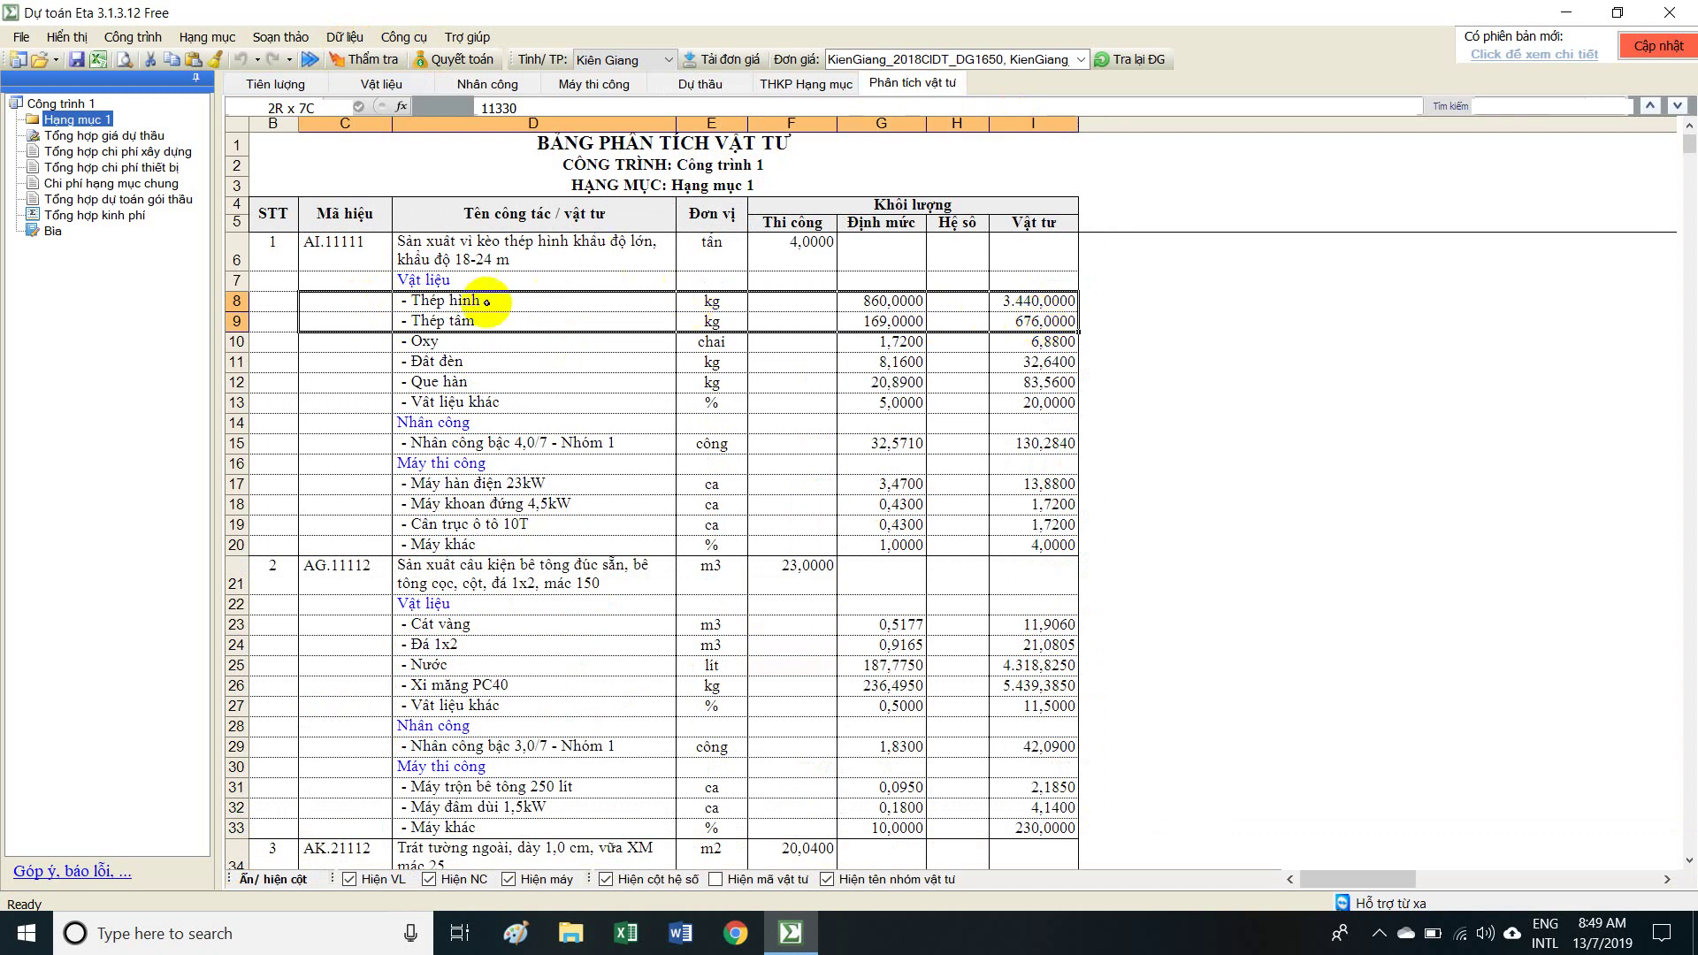
drag(327, 301, 1052, 300)
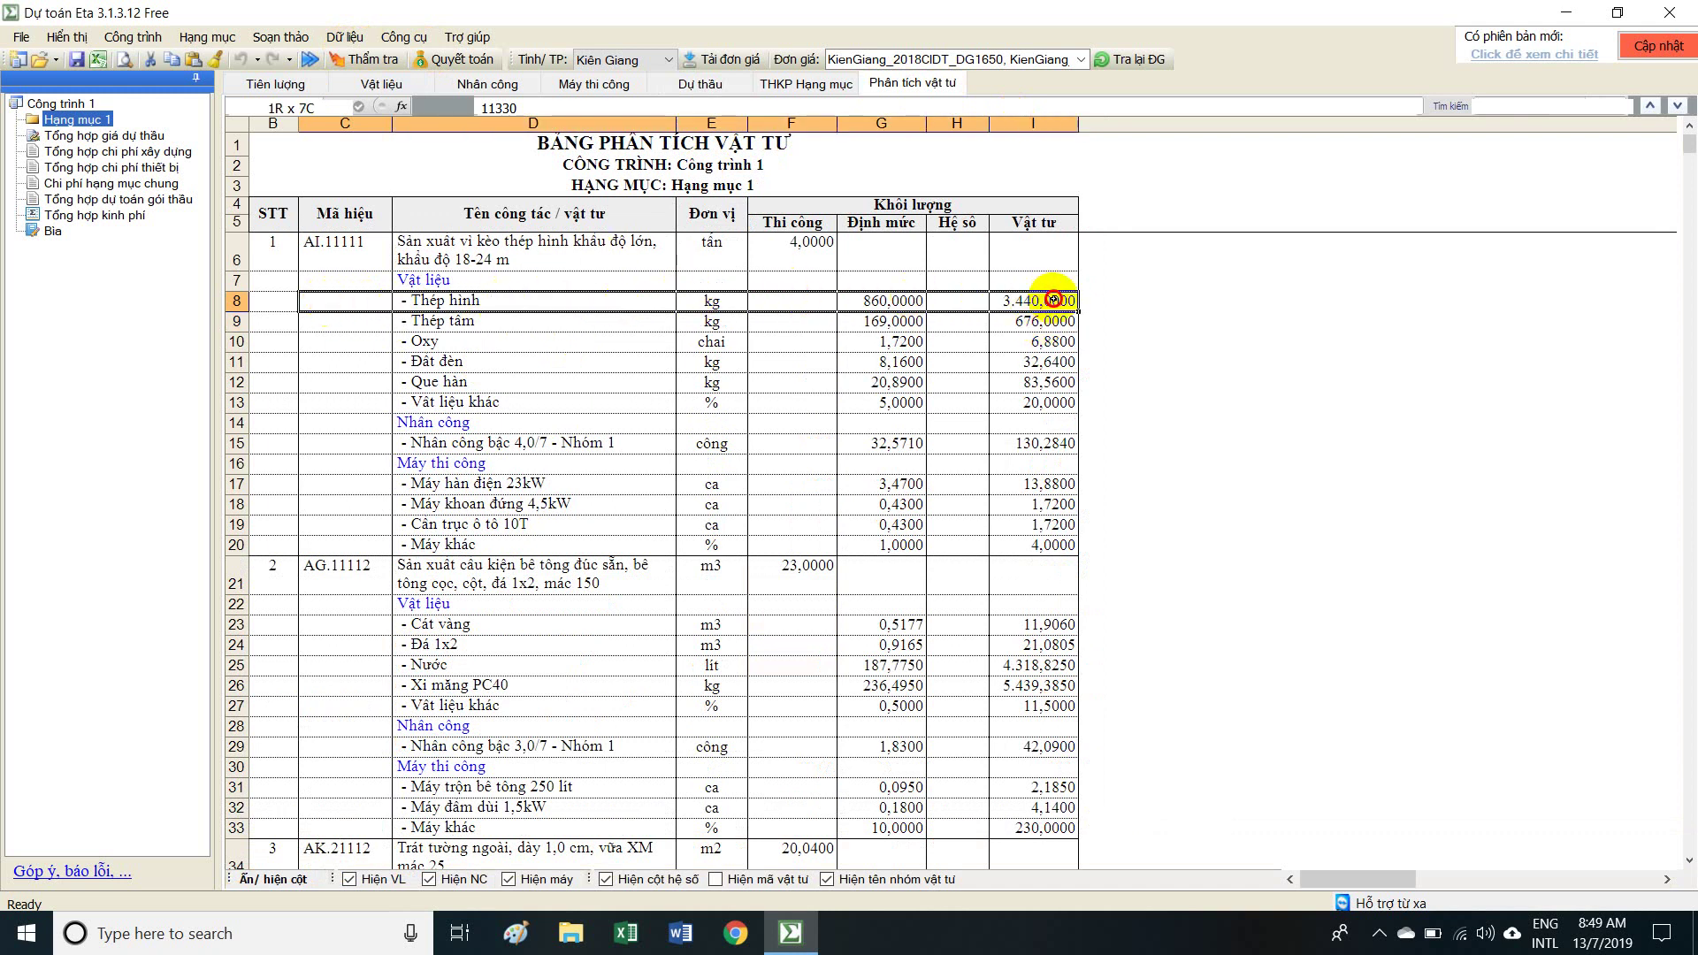
click(294, 83)
click(430, 274)
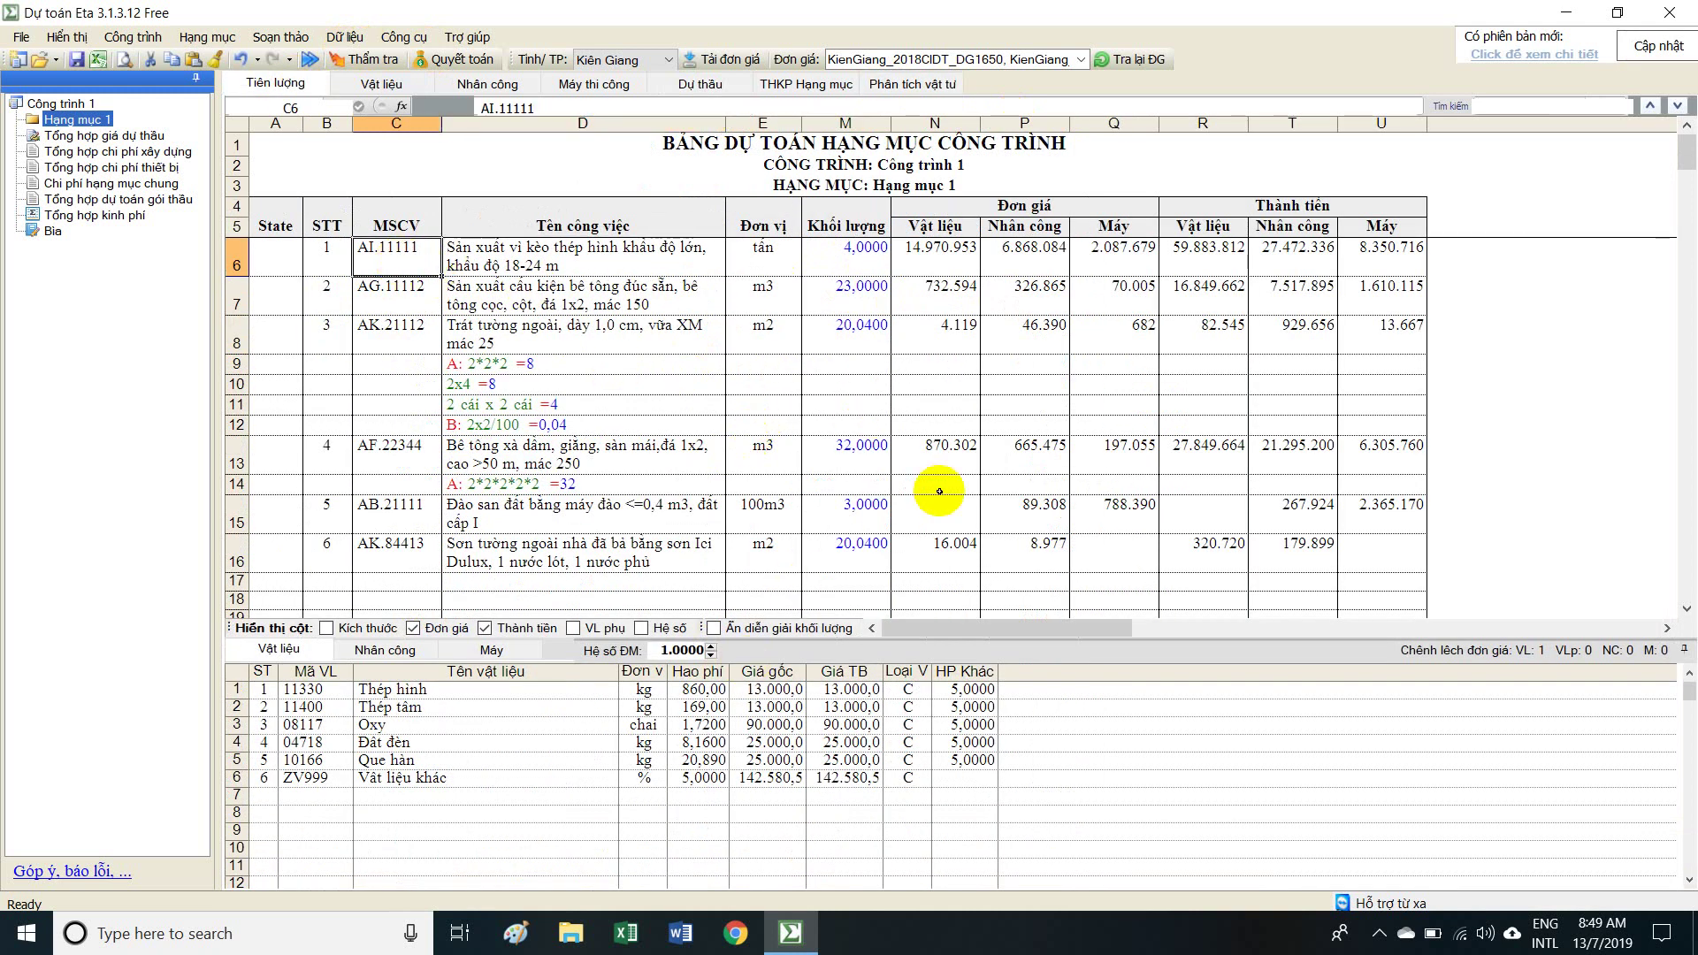
click(380, 345)
click(398, 292)
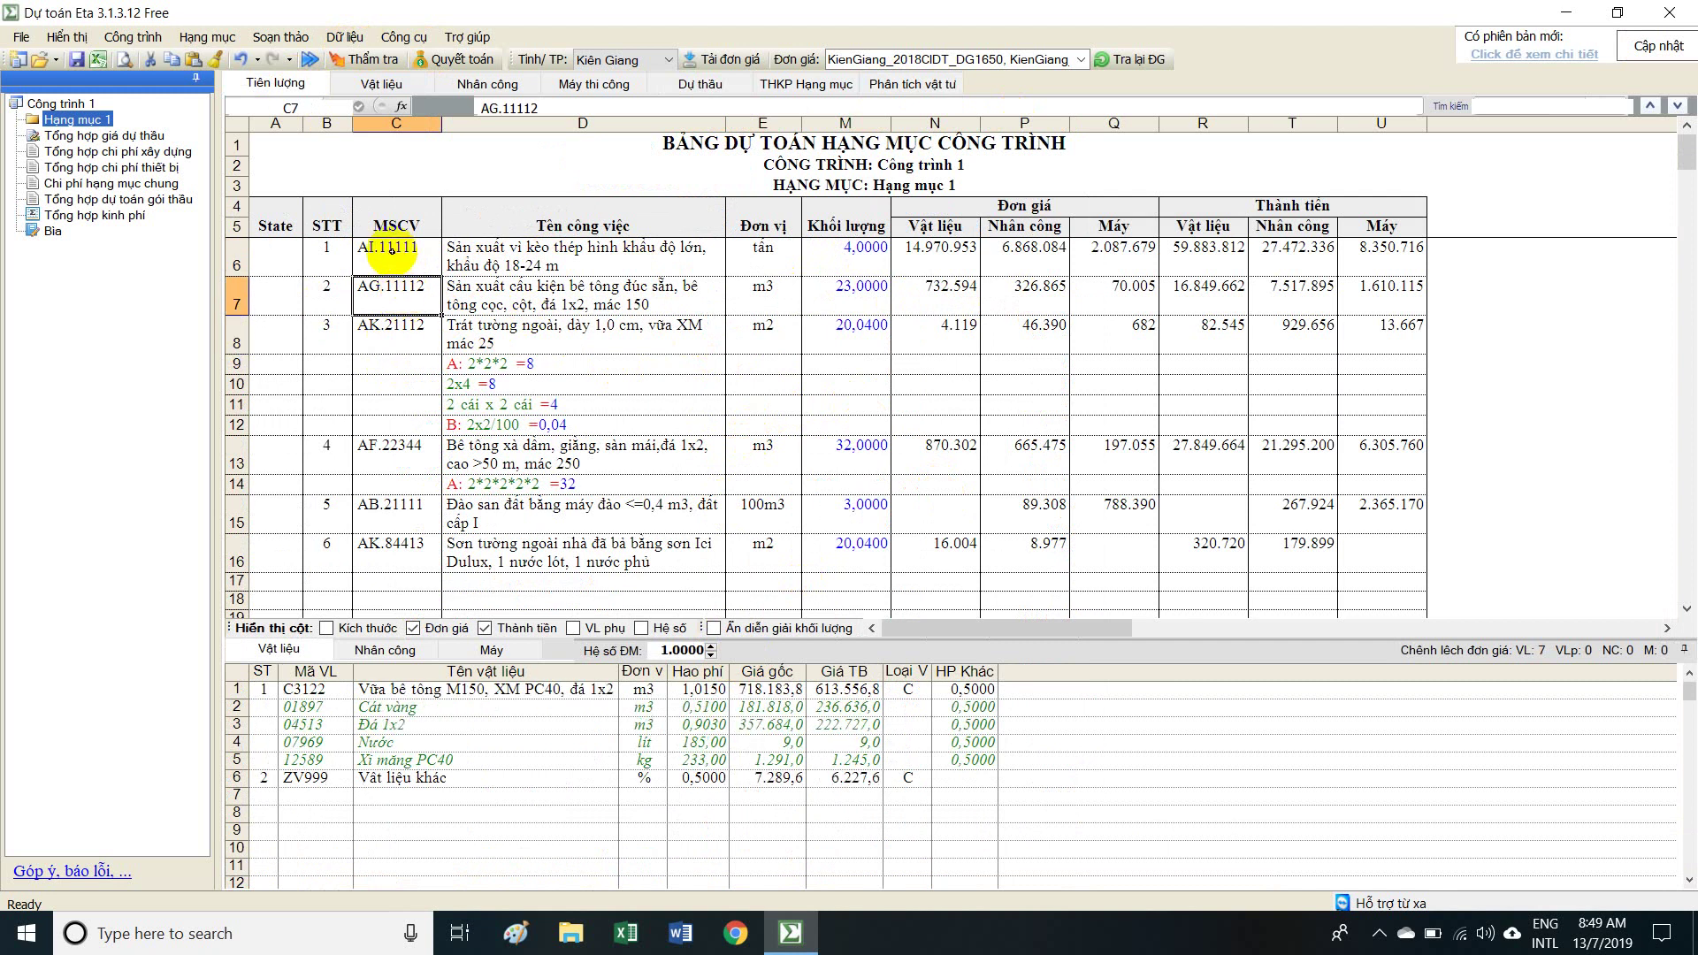
click(392, 251)
click(411, 335)
click(394, 423)
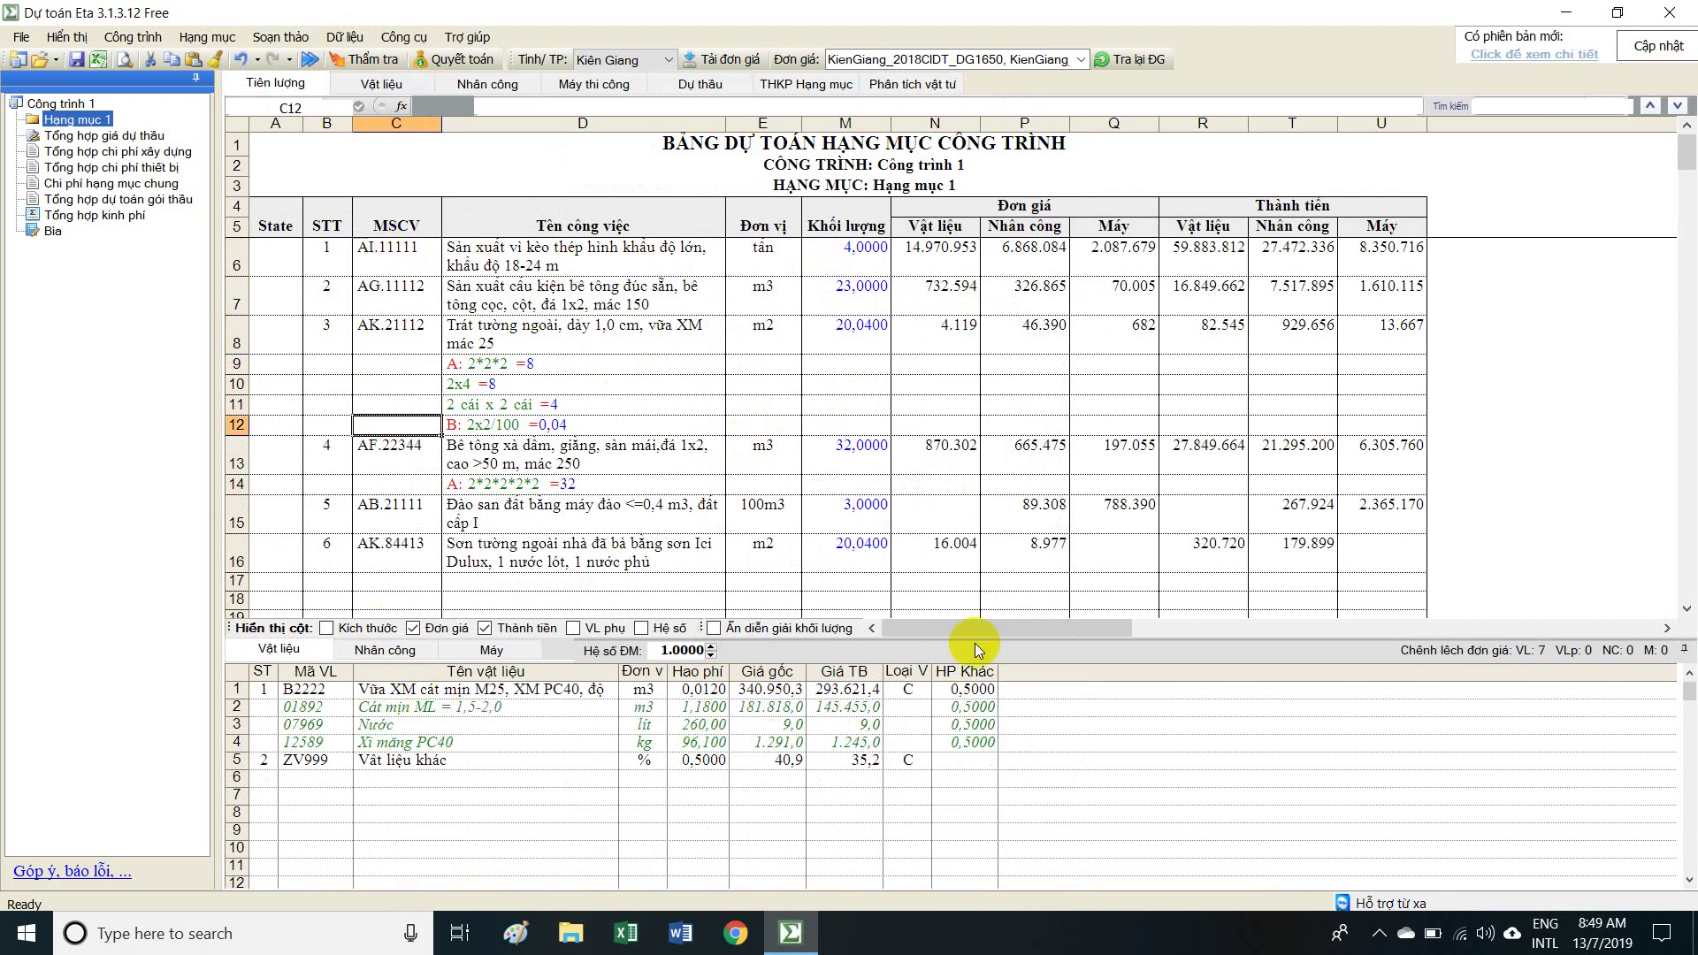
Examine the material, labor and machine consumption lists of work item AI.11111 in Tiên lượng.
click(395, 253)
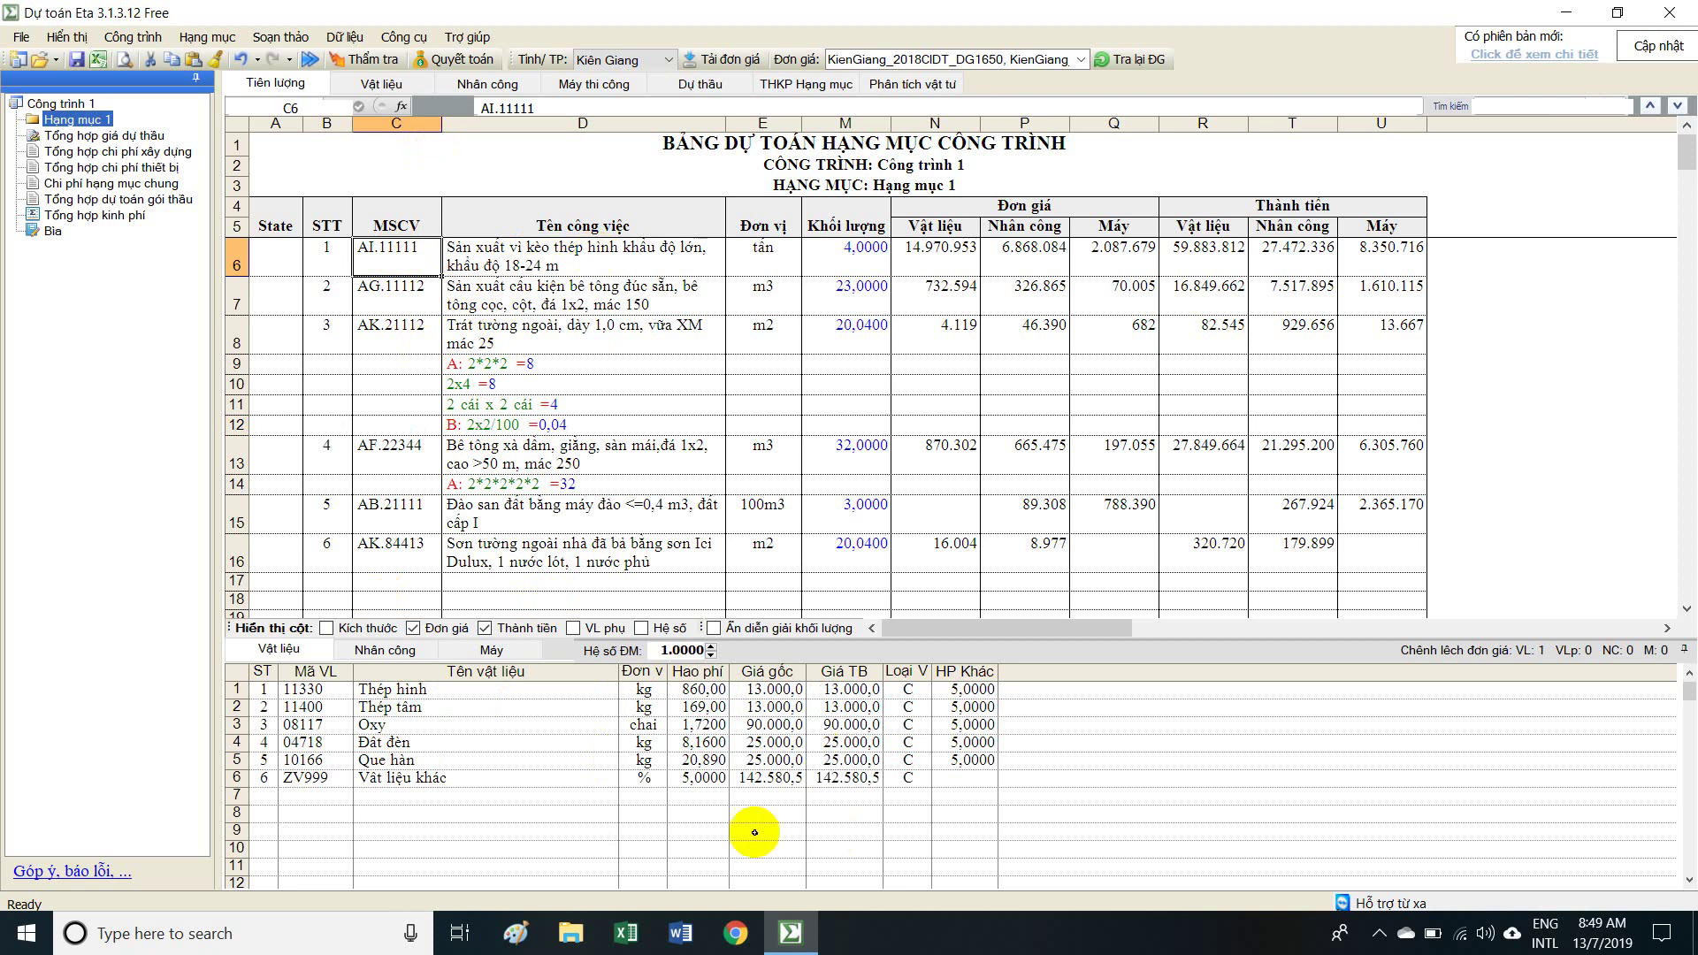
drag(314, 689, 970, 778)
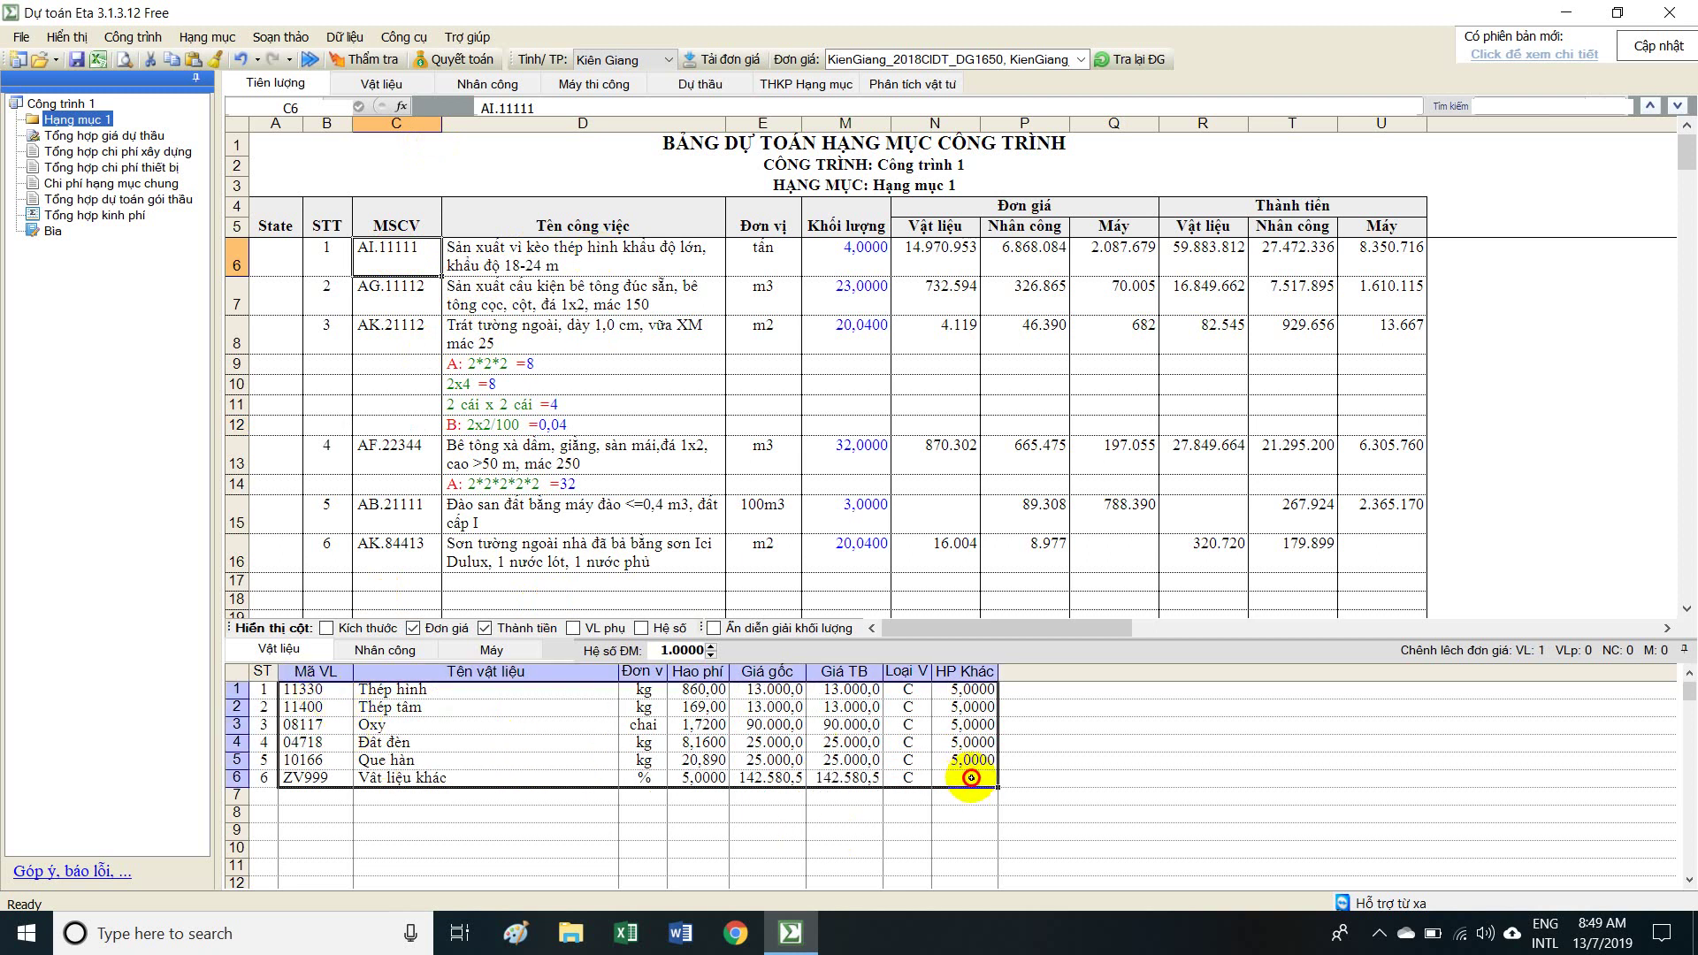
click(386, 653)
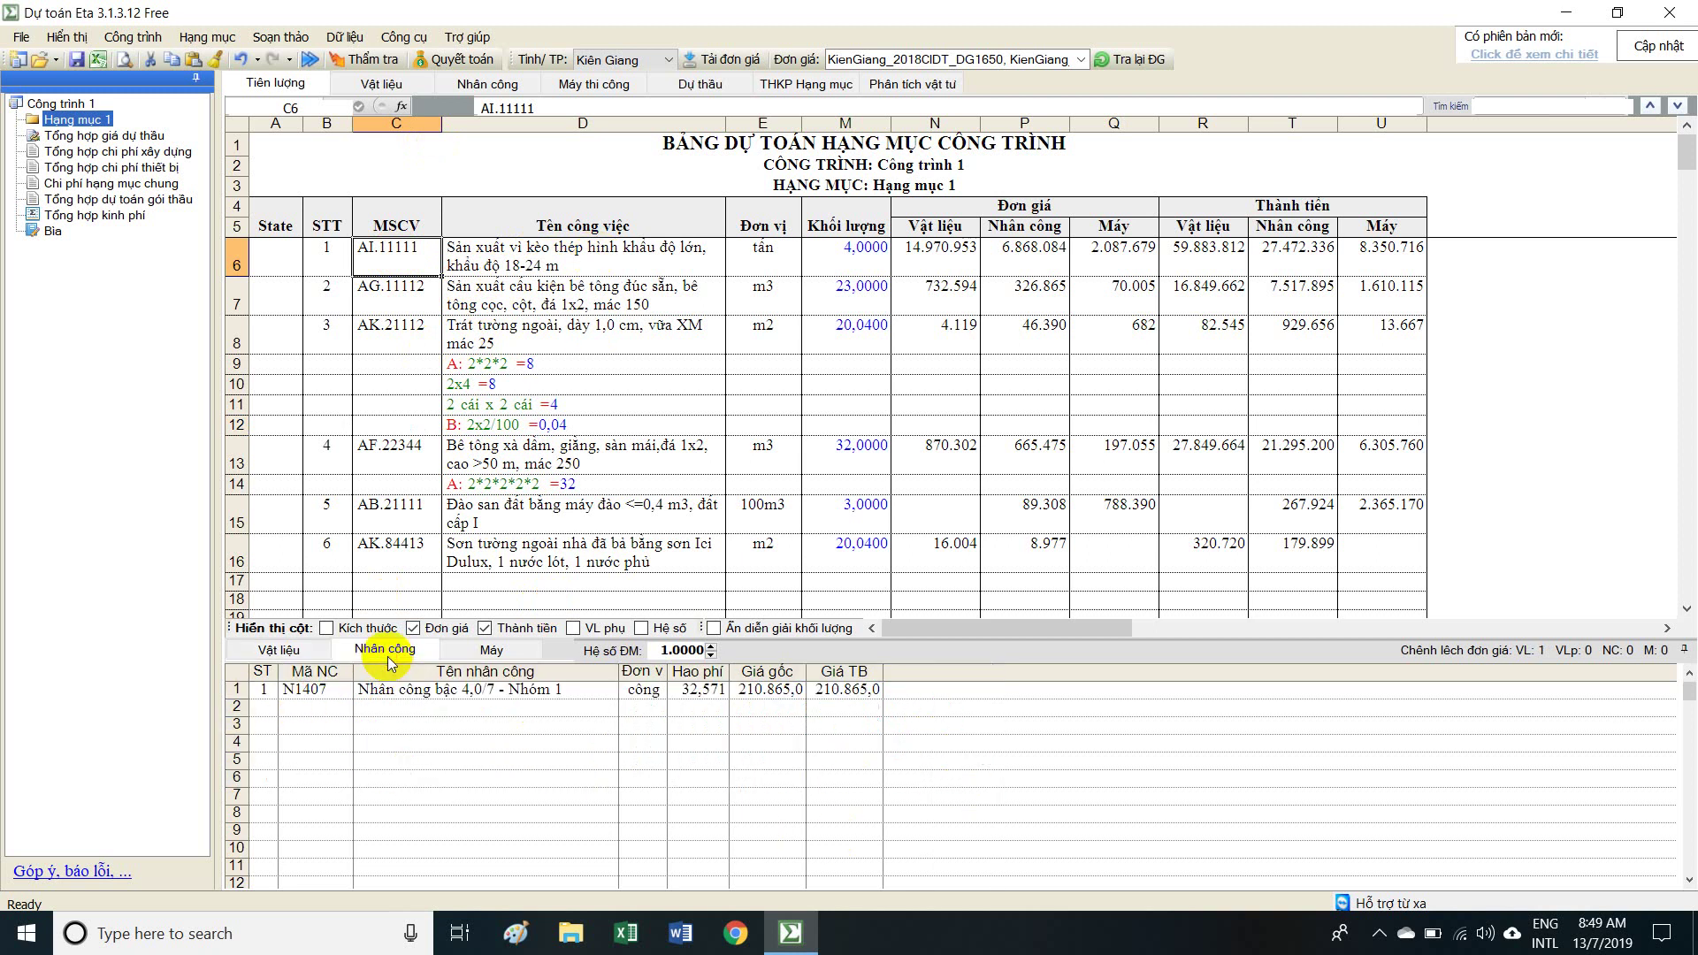
click(483, 655)
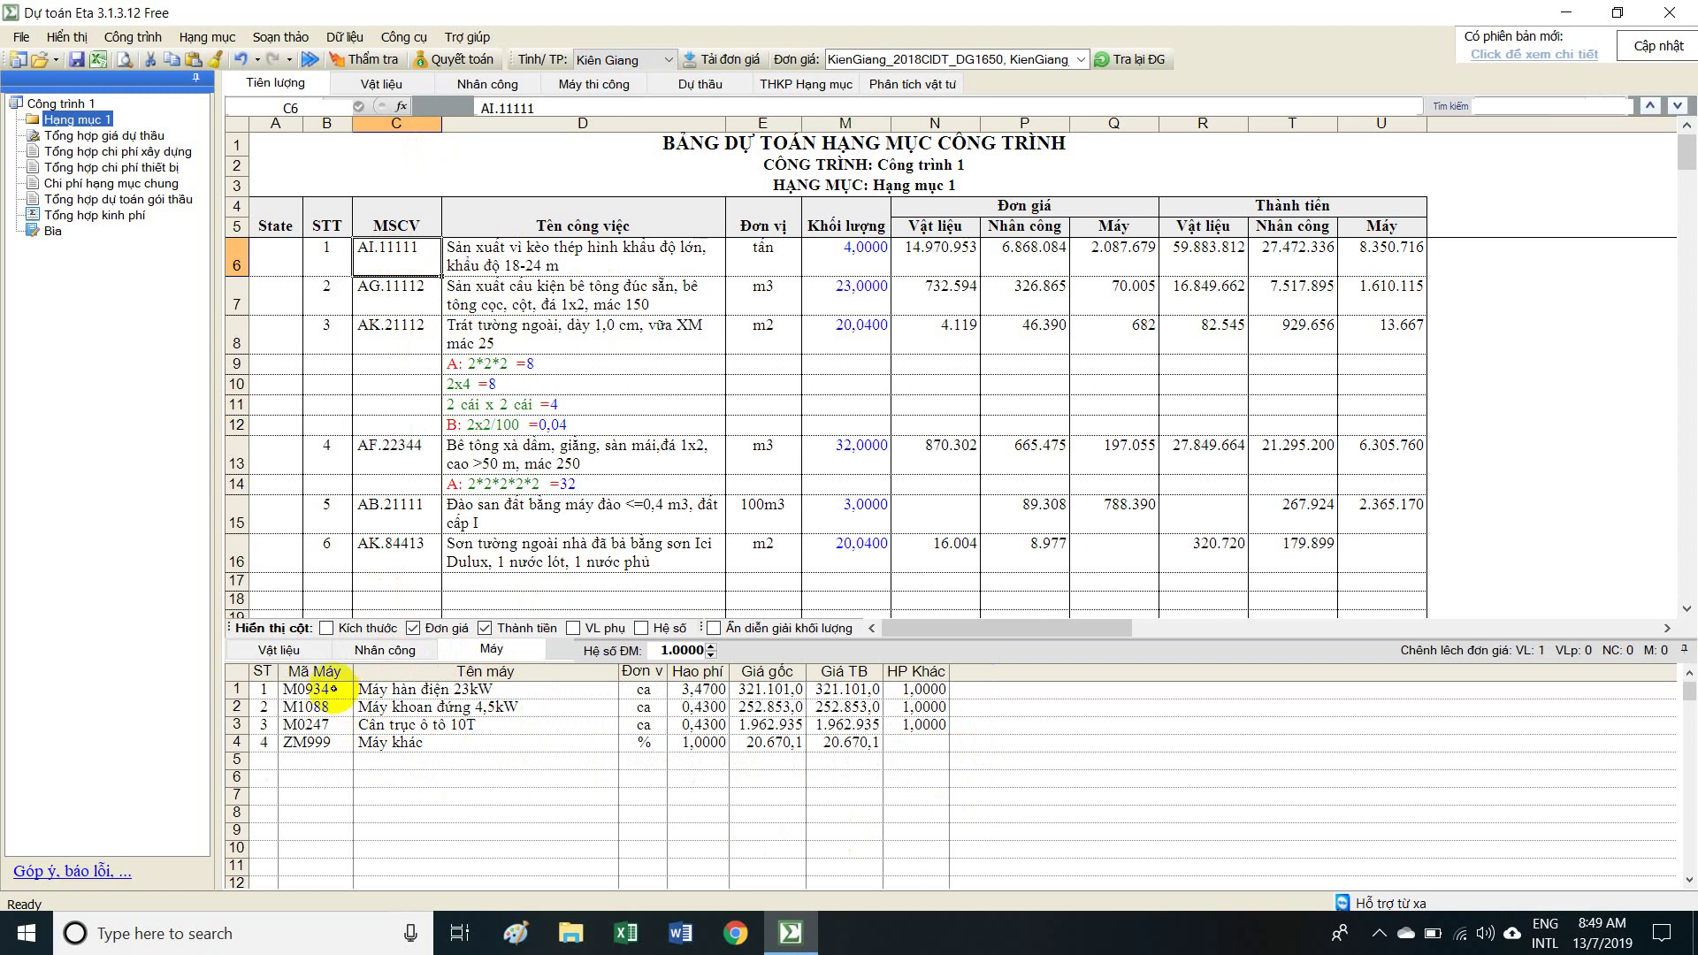
click(279, 650)
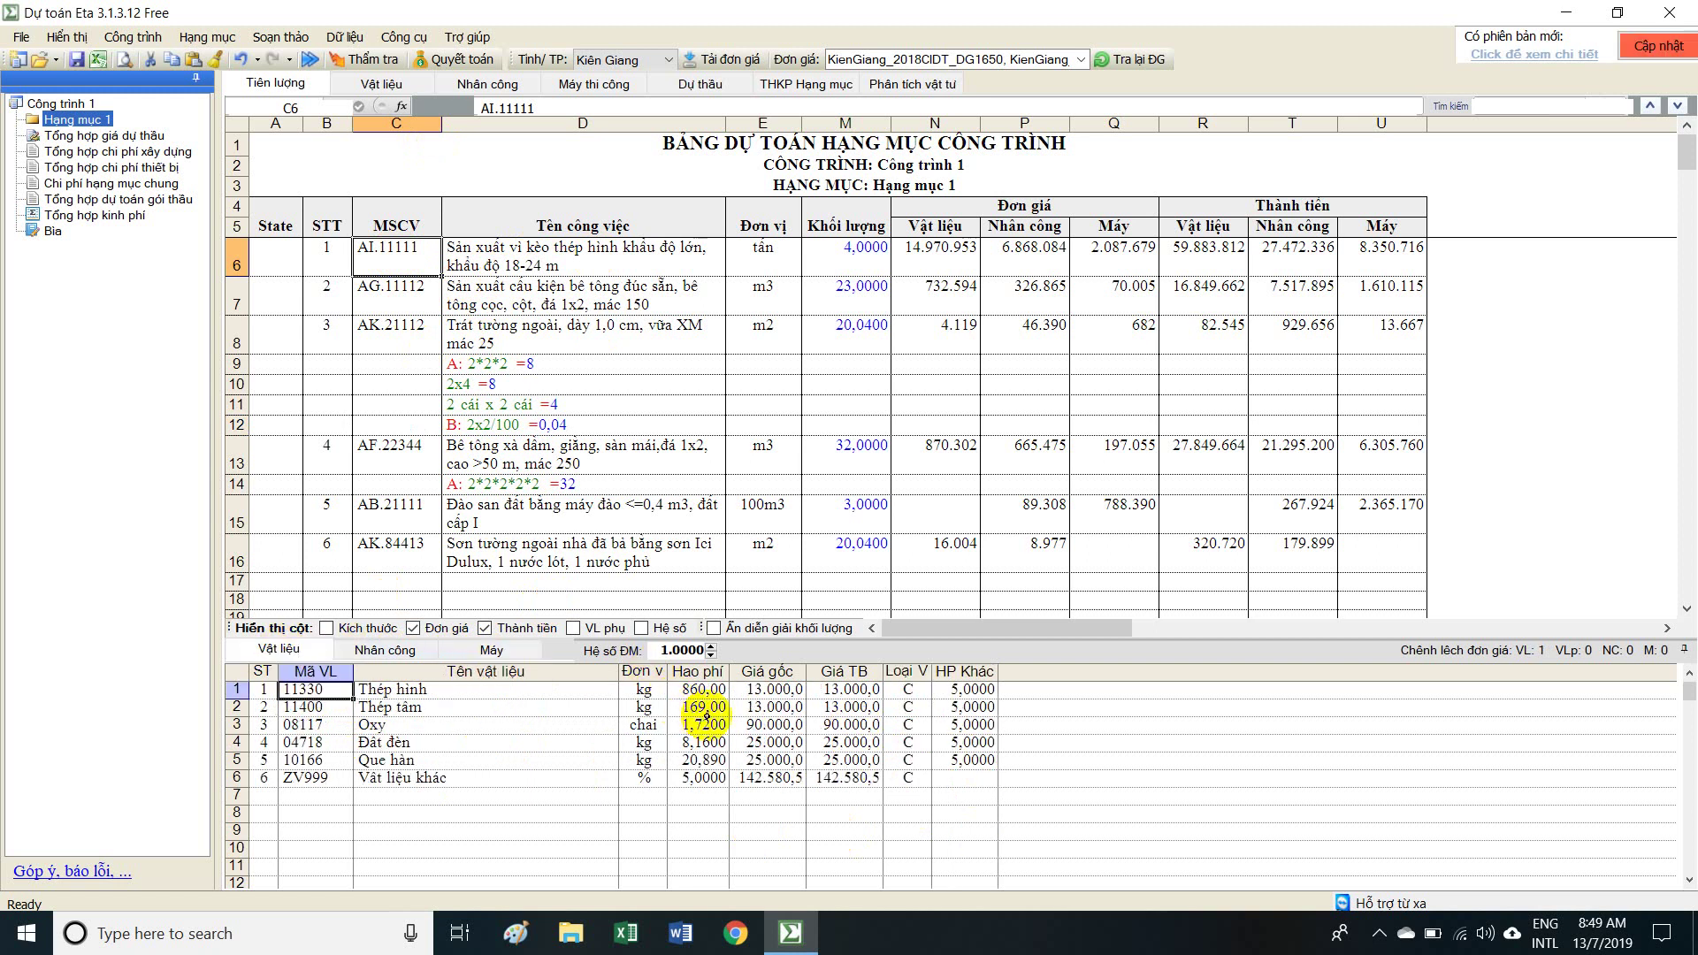
click(475, 697)
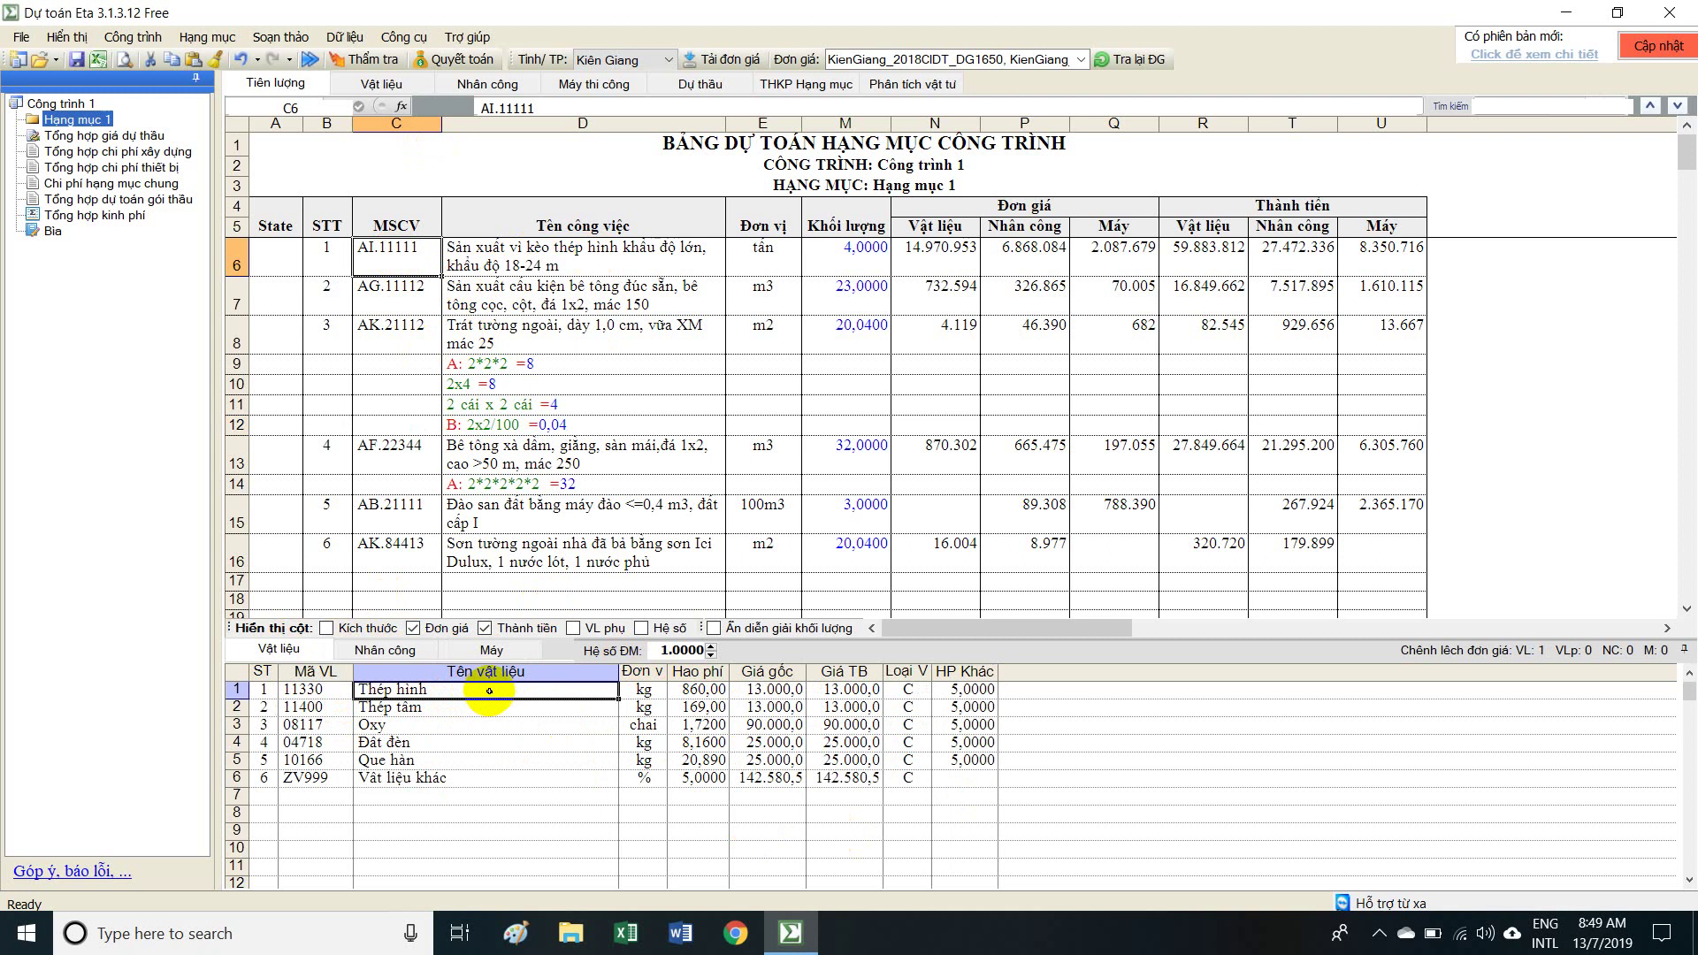
right_click(489, 690)
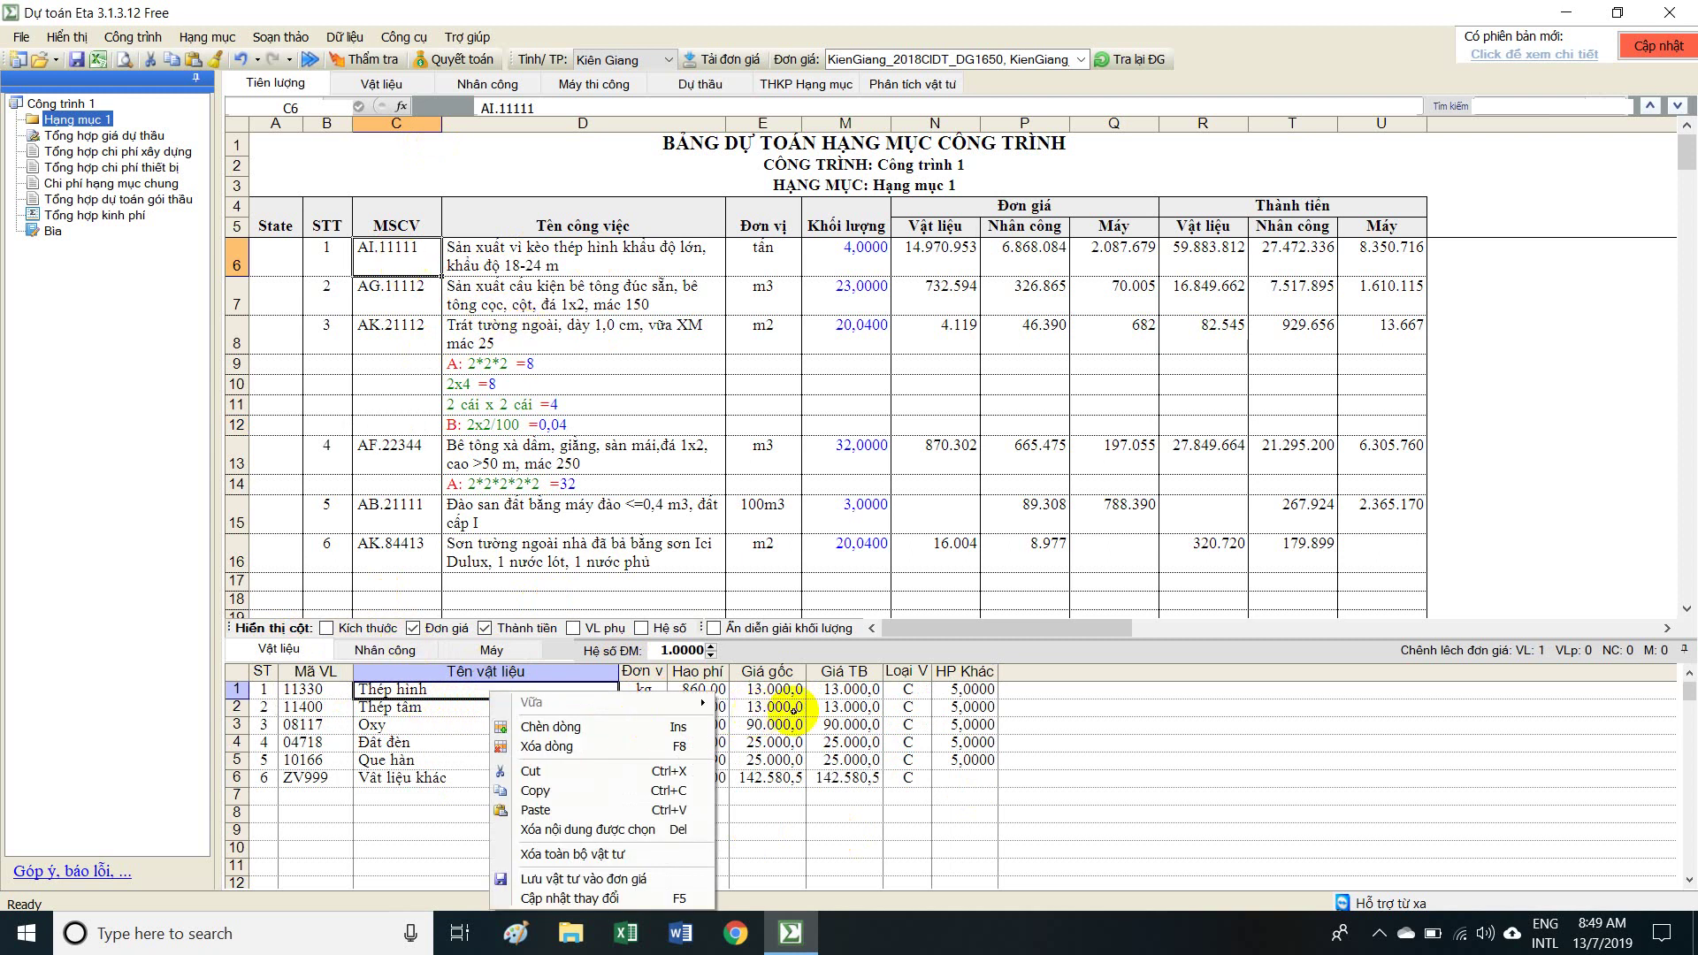
click(311, 691)
right_click(410, 249)
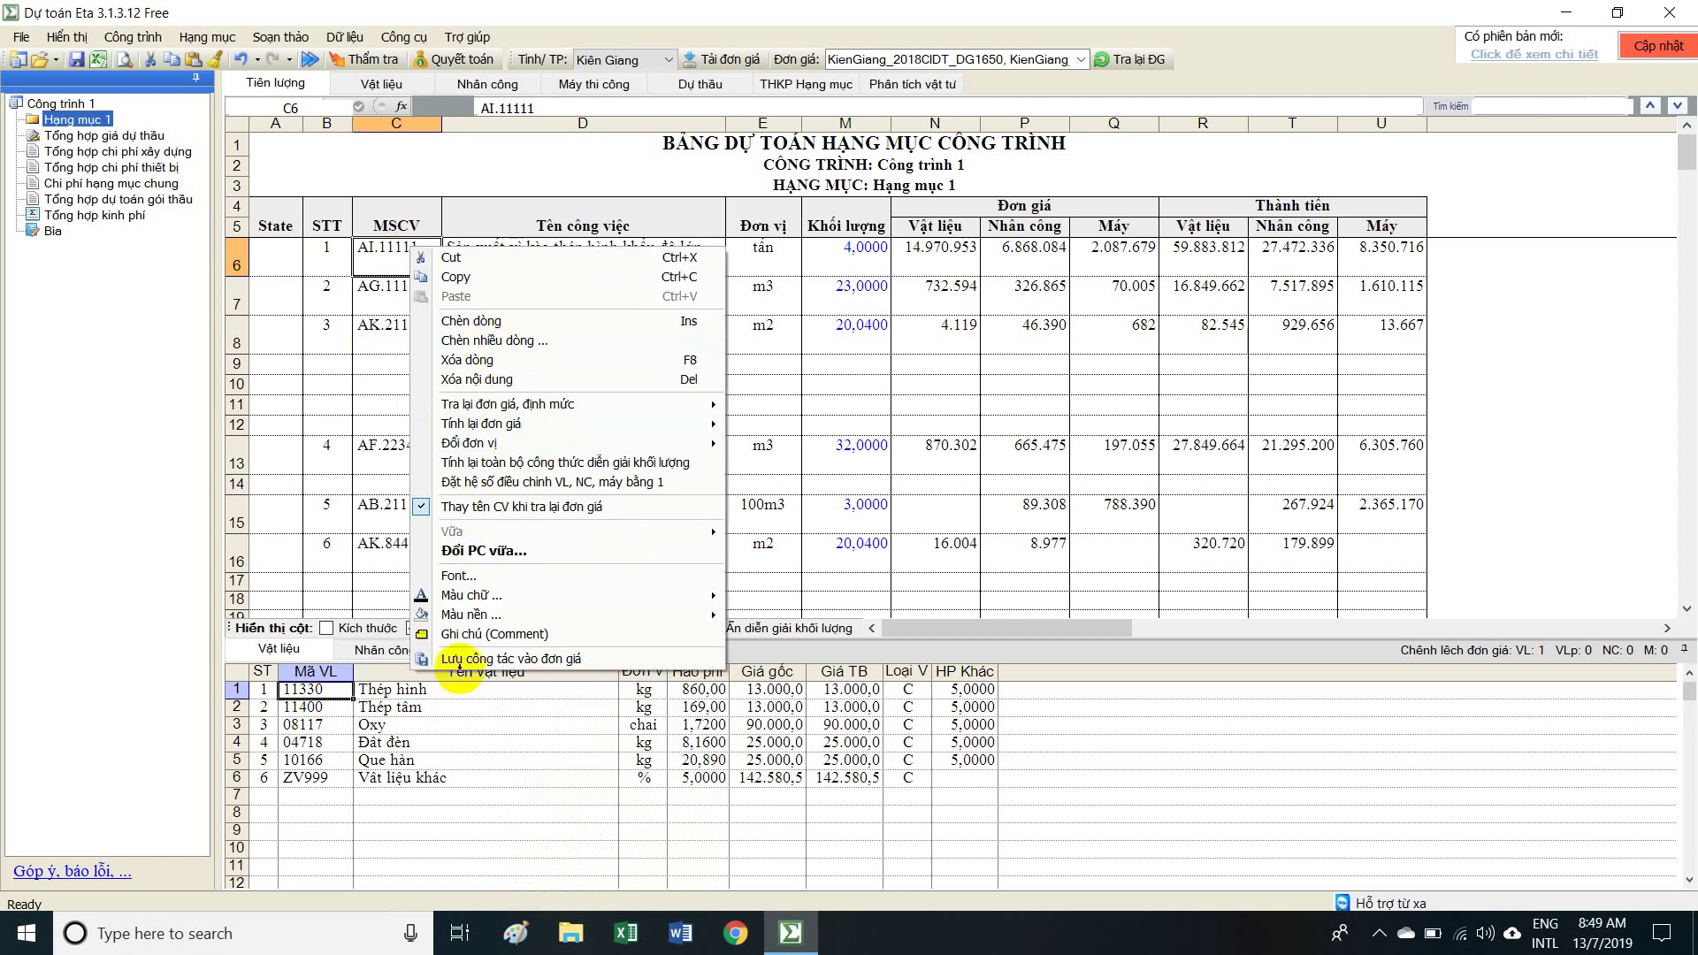
click(406, 691)
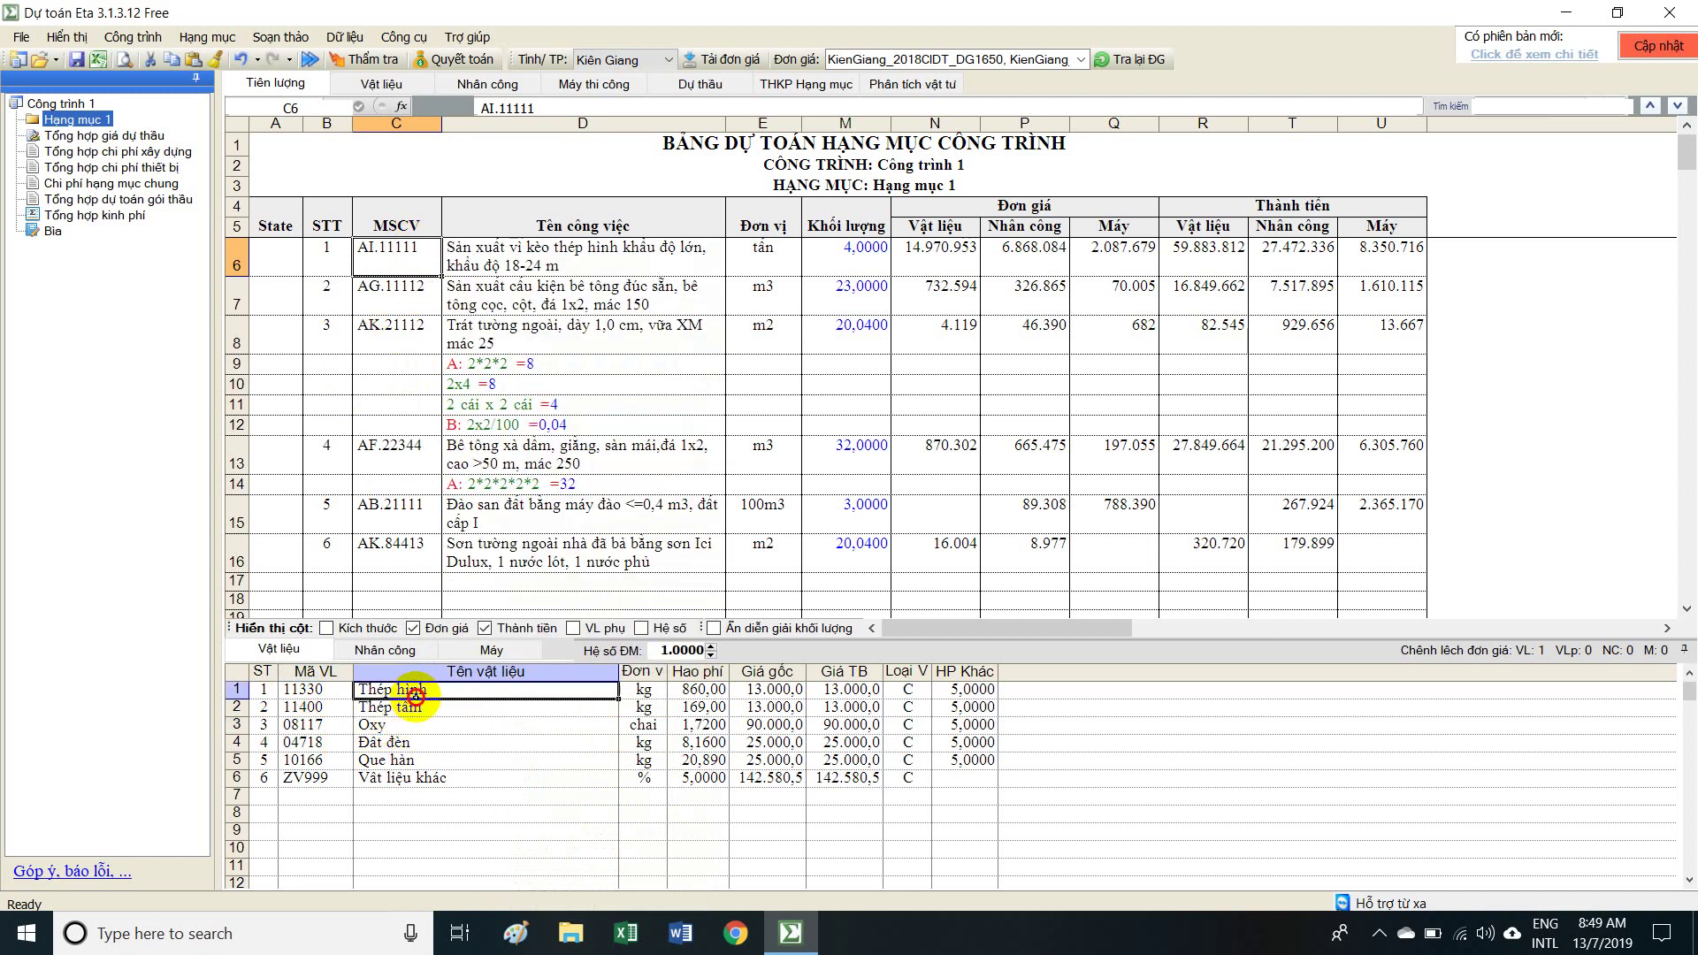
right_click(402, 251)
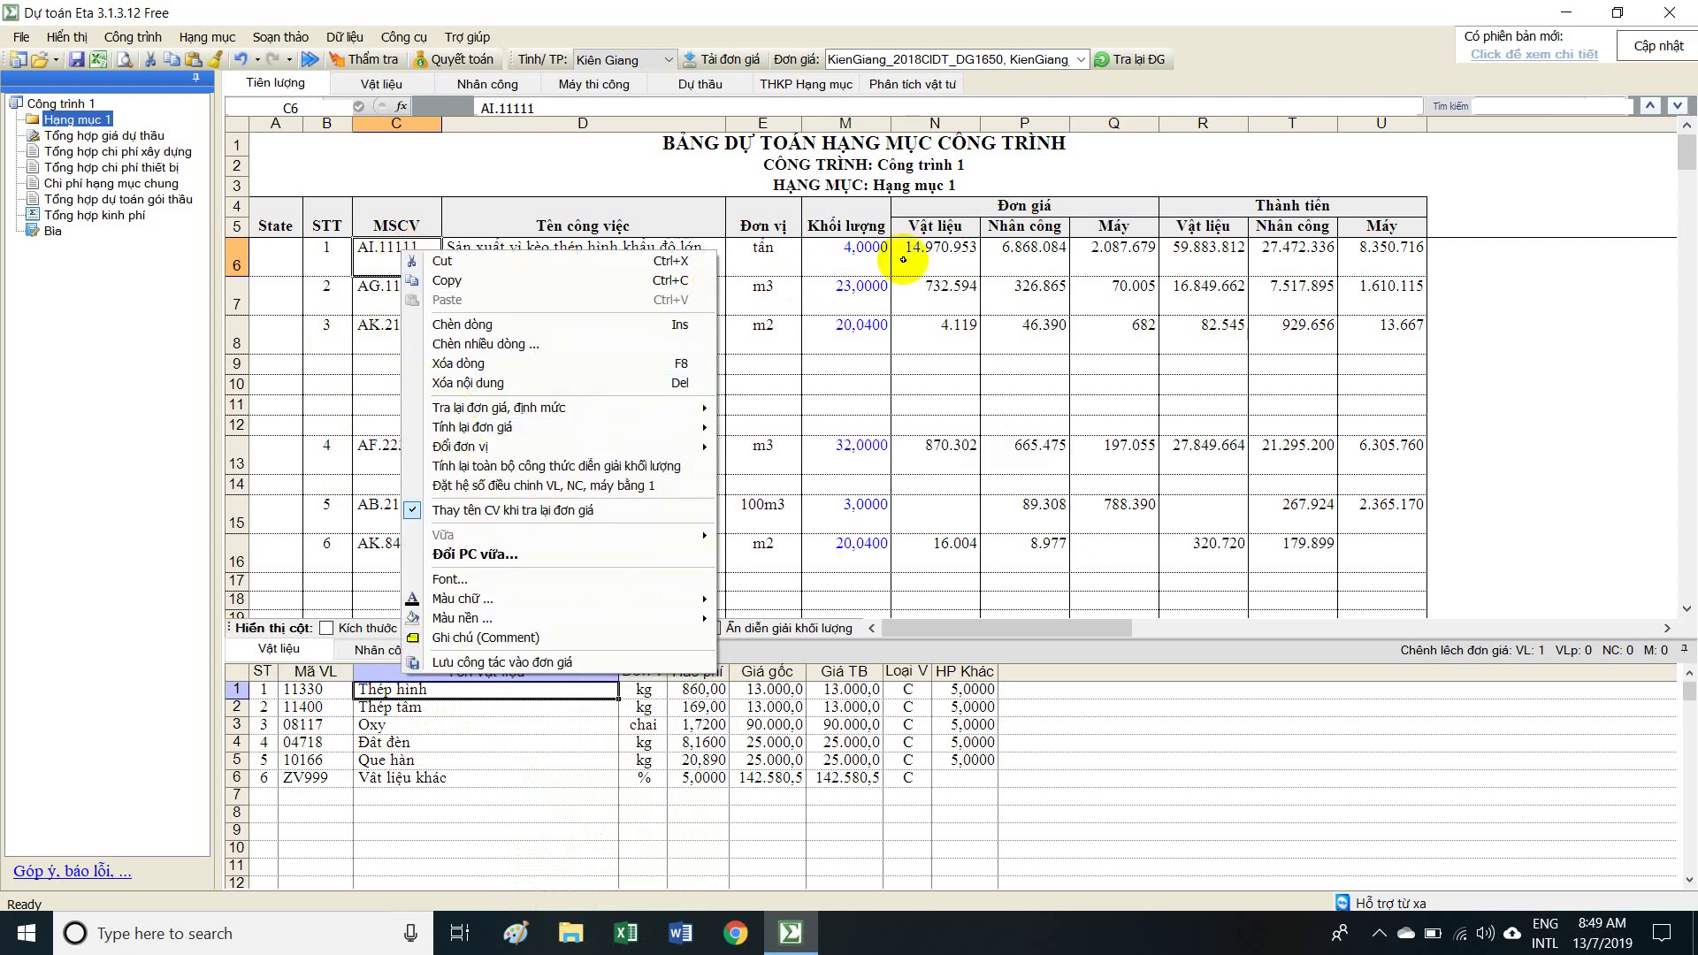
click(1025, 256)
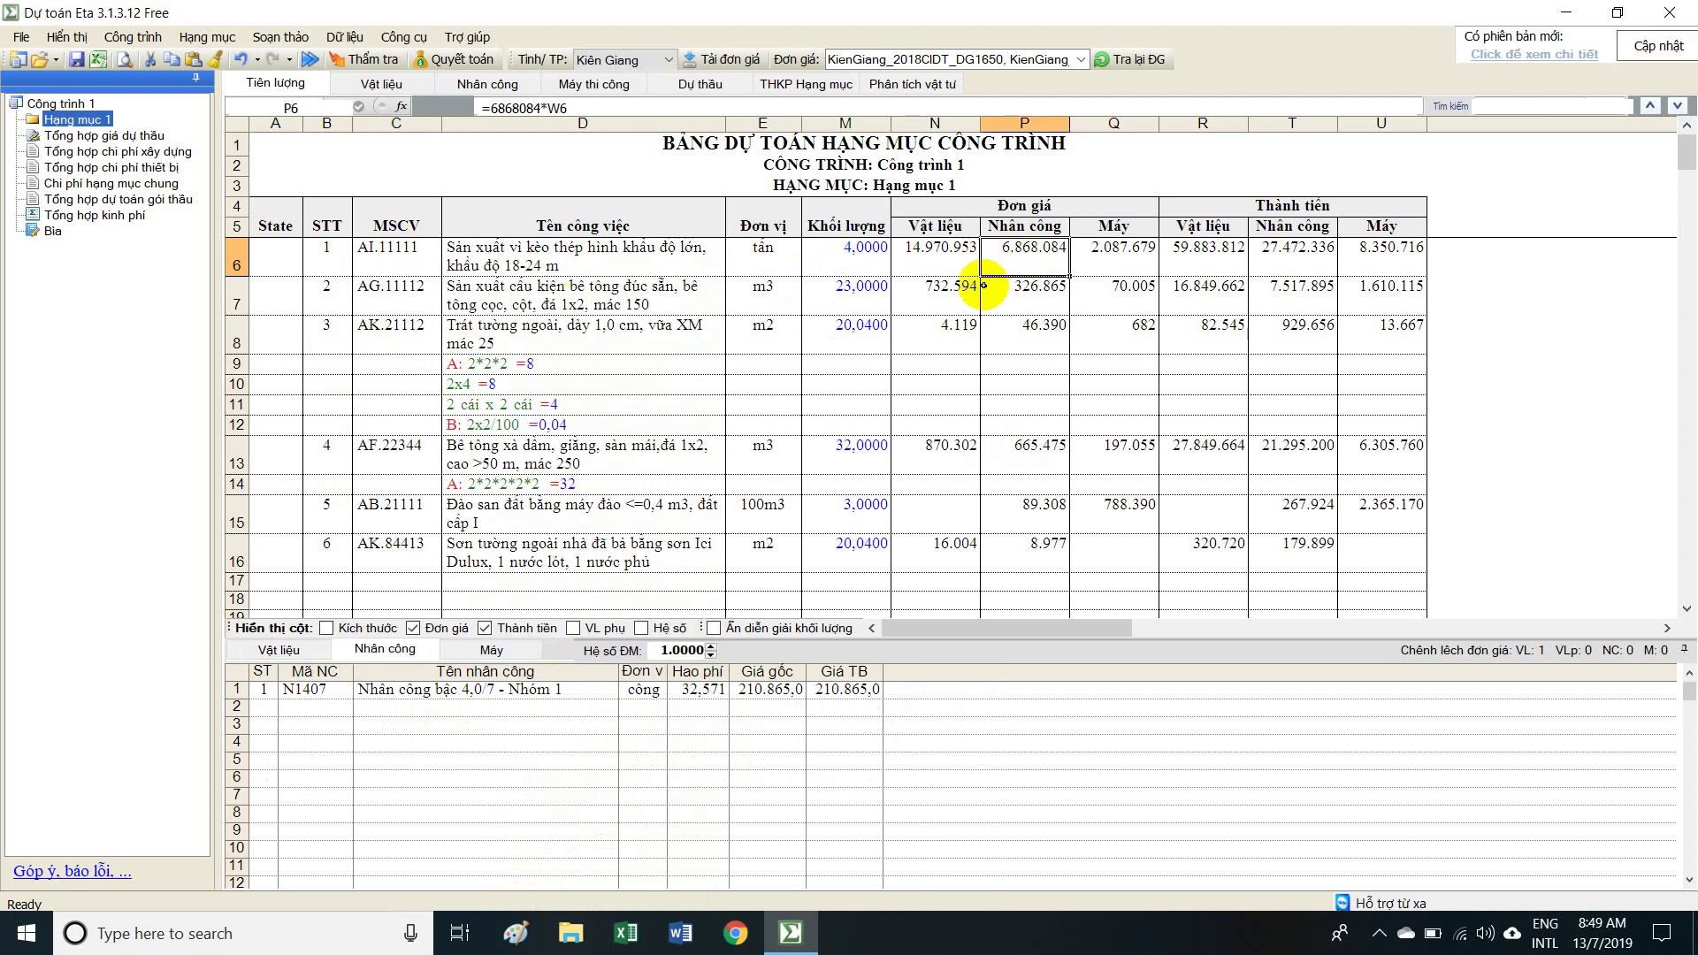
click(955, 264)
Delete the Thép hình line from the material consumption list of work item AI.11111.
right_click(491, 689)
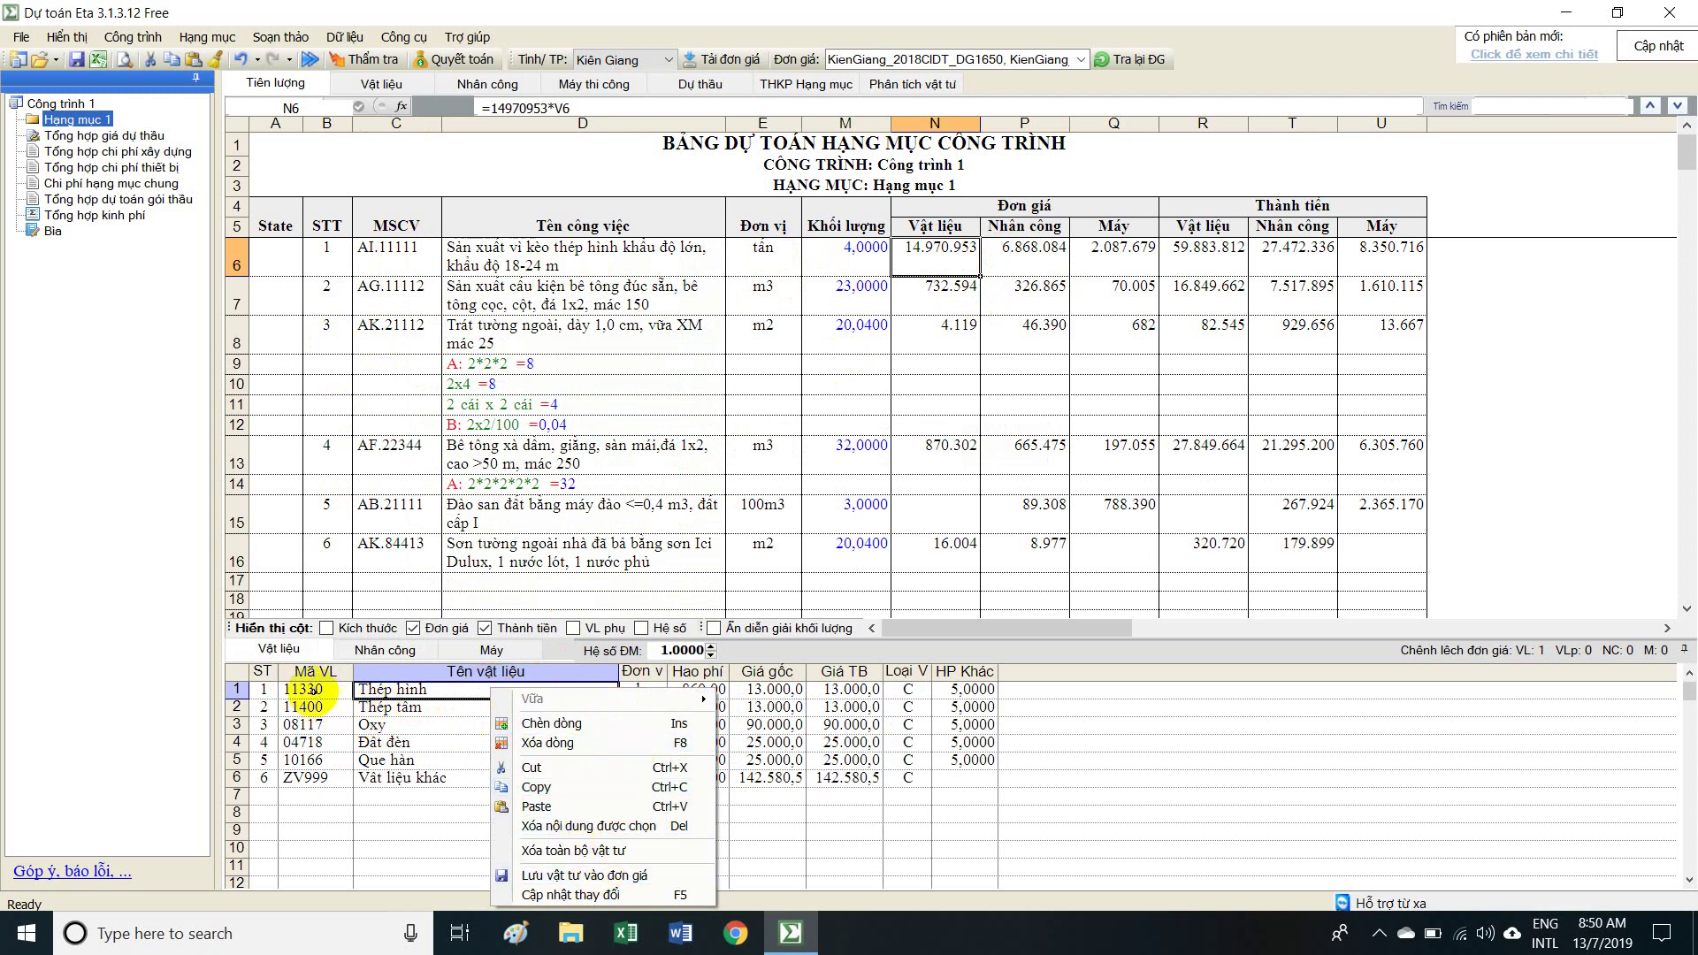
click(311, 689)
right_click(450, 695)
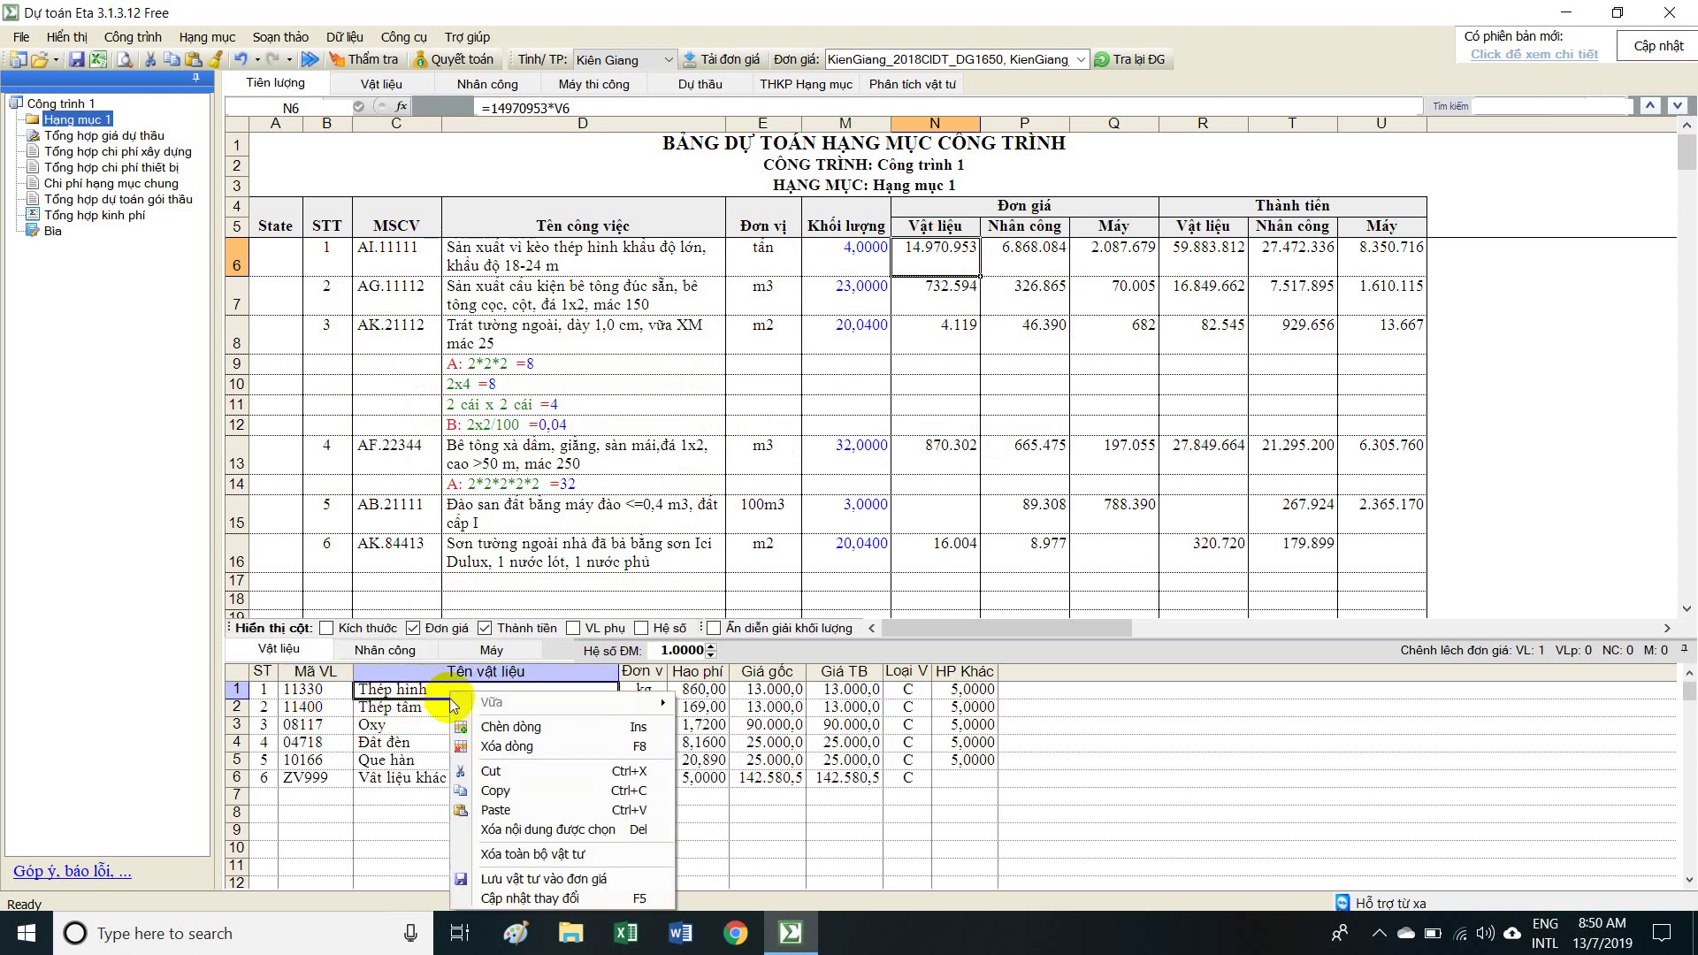
click(529, 745)
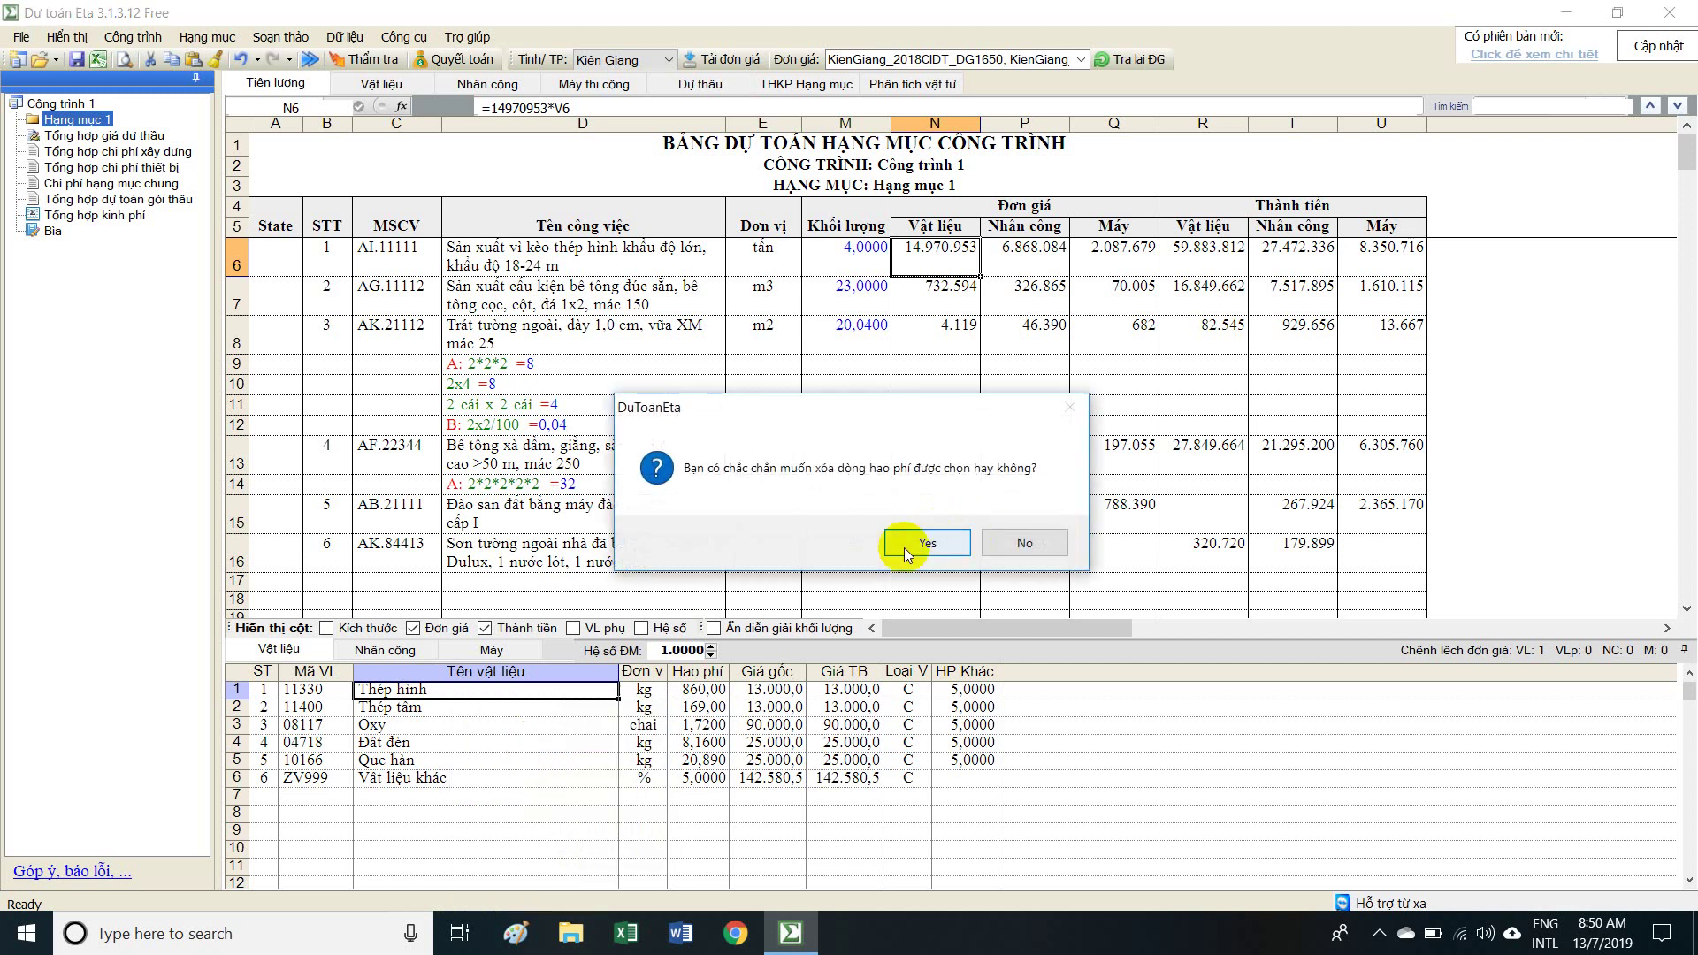
click(953, 544)
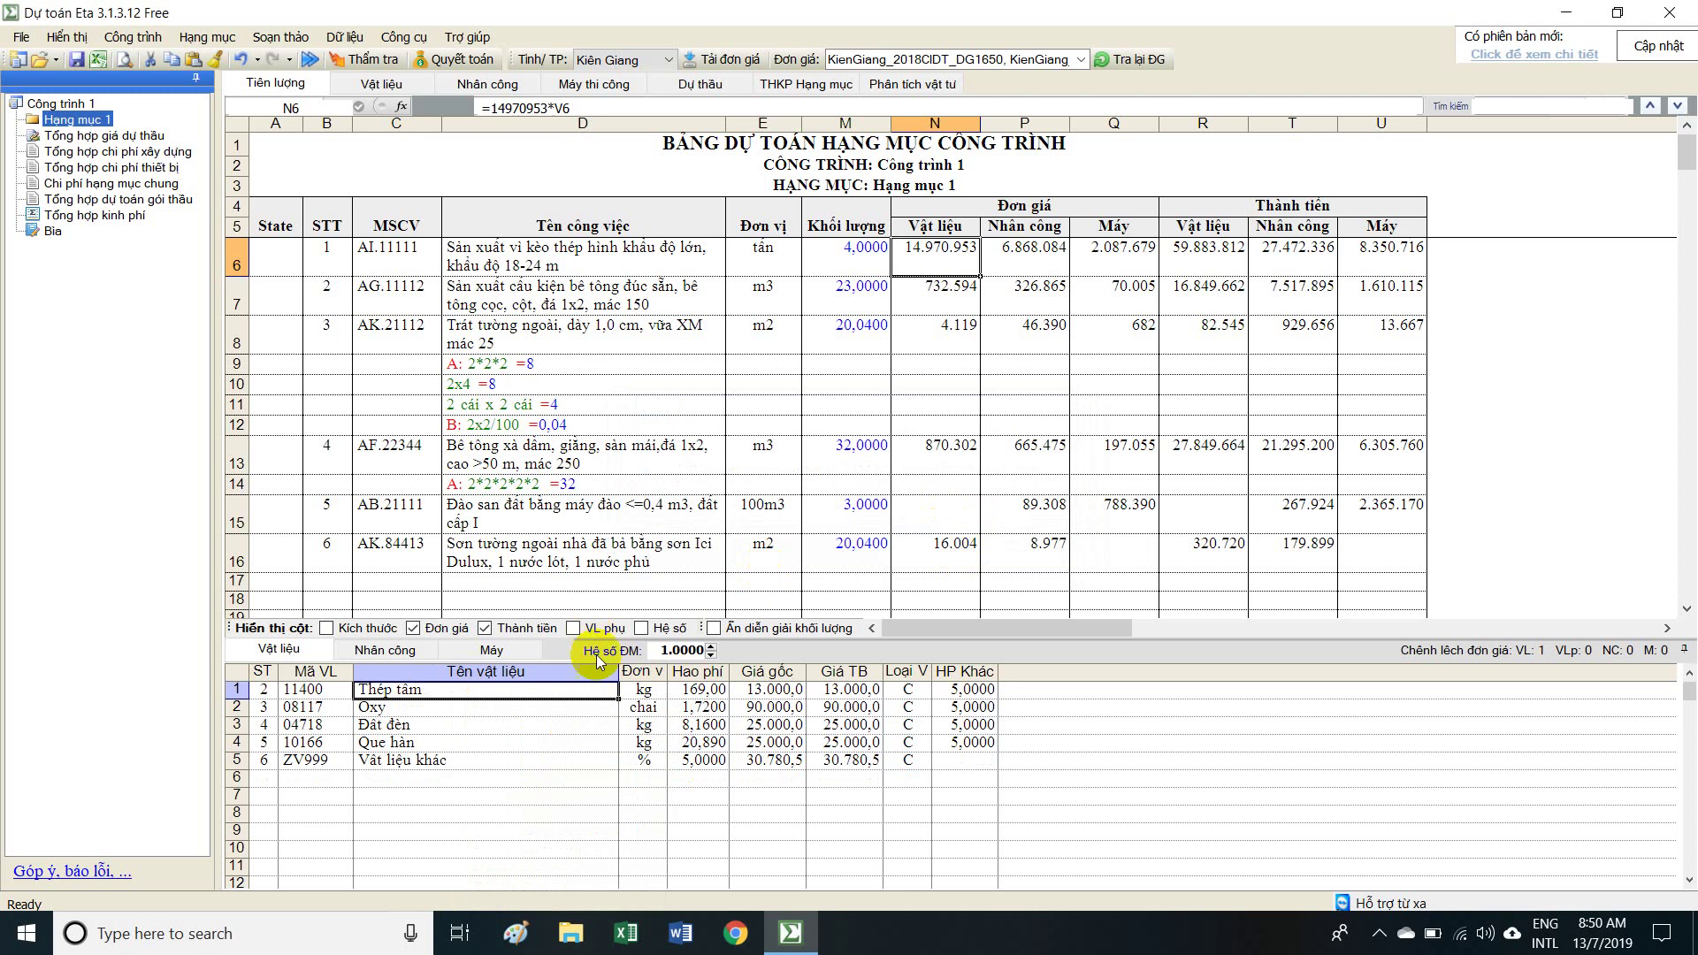
Recalculate the unit price of the current work item AI.11111 from its remaining material lines.
drag(306, 689, 991, 753)
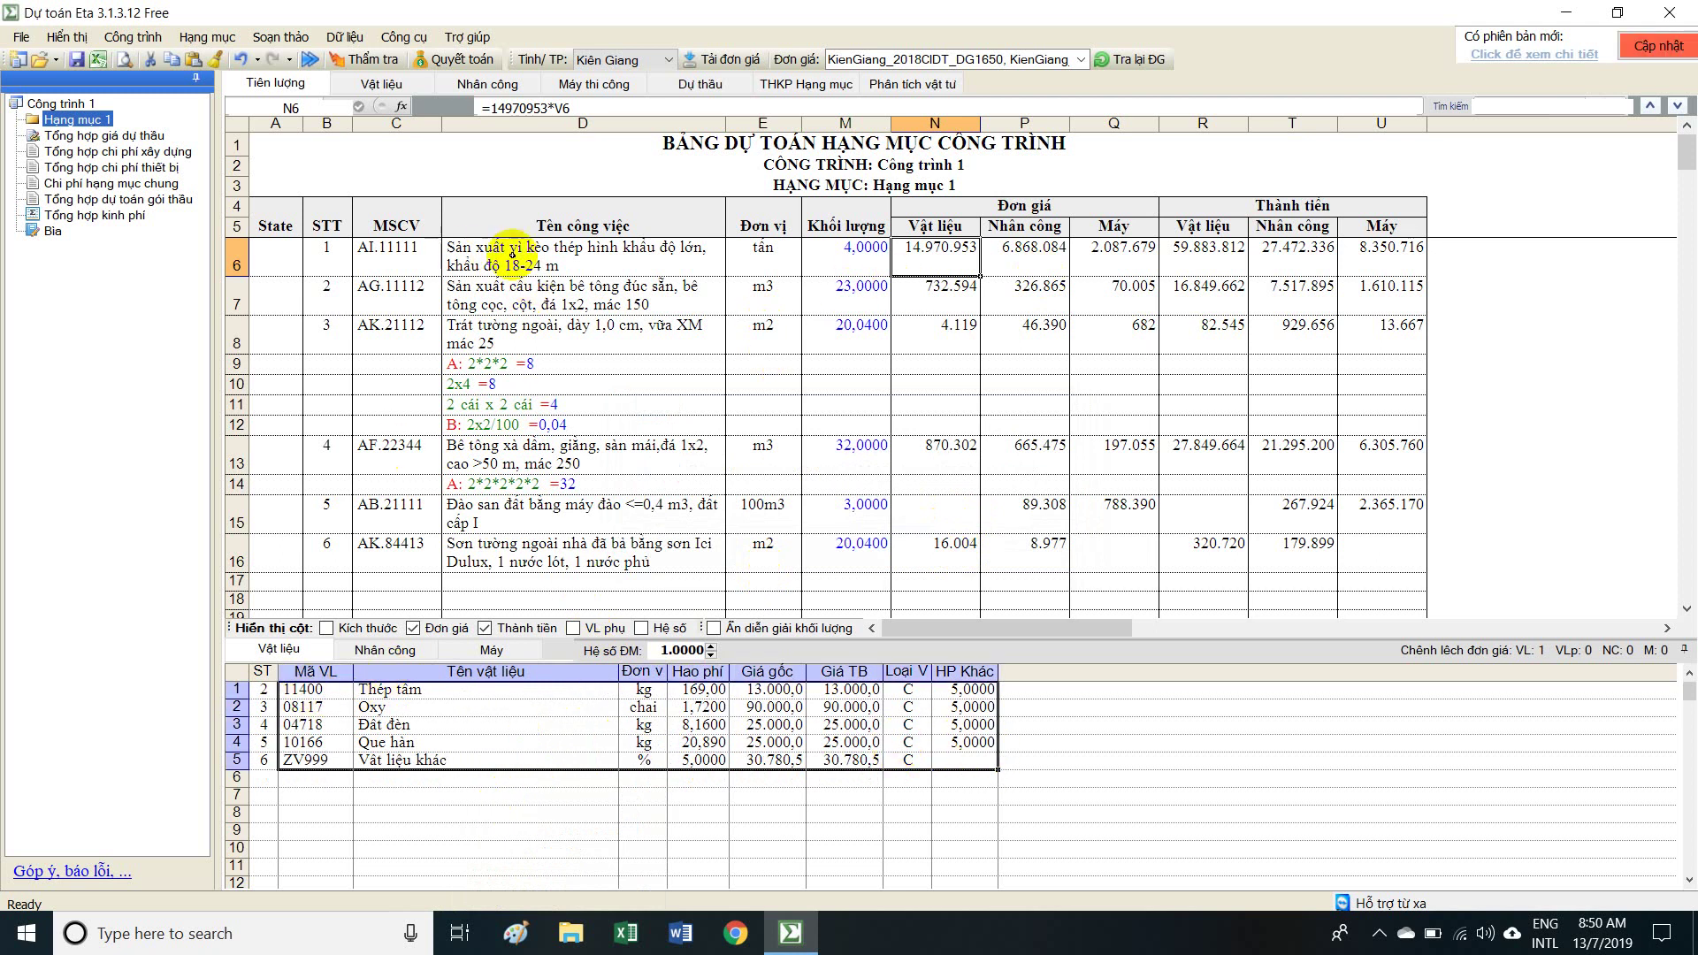
click(619, 258)
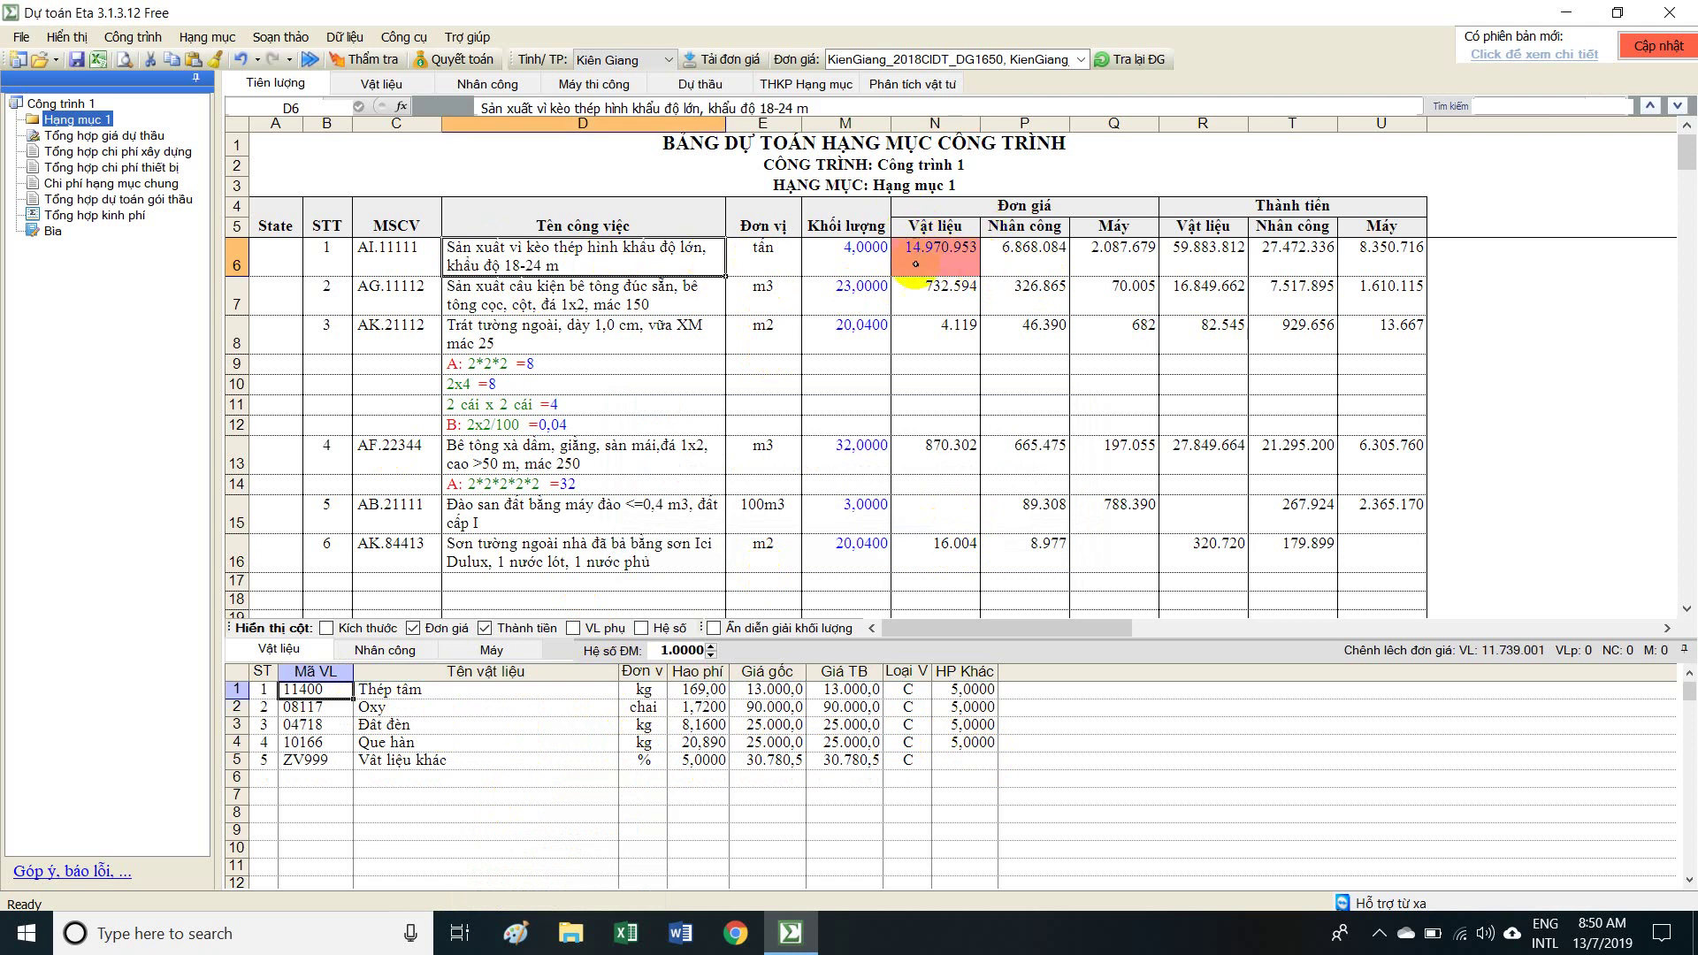
click(941, 251)
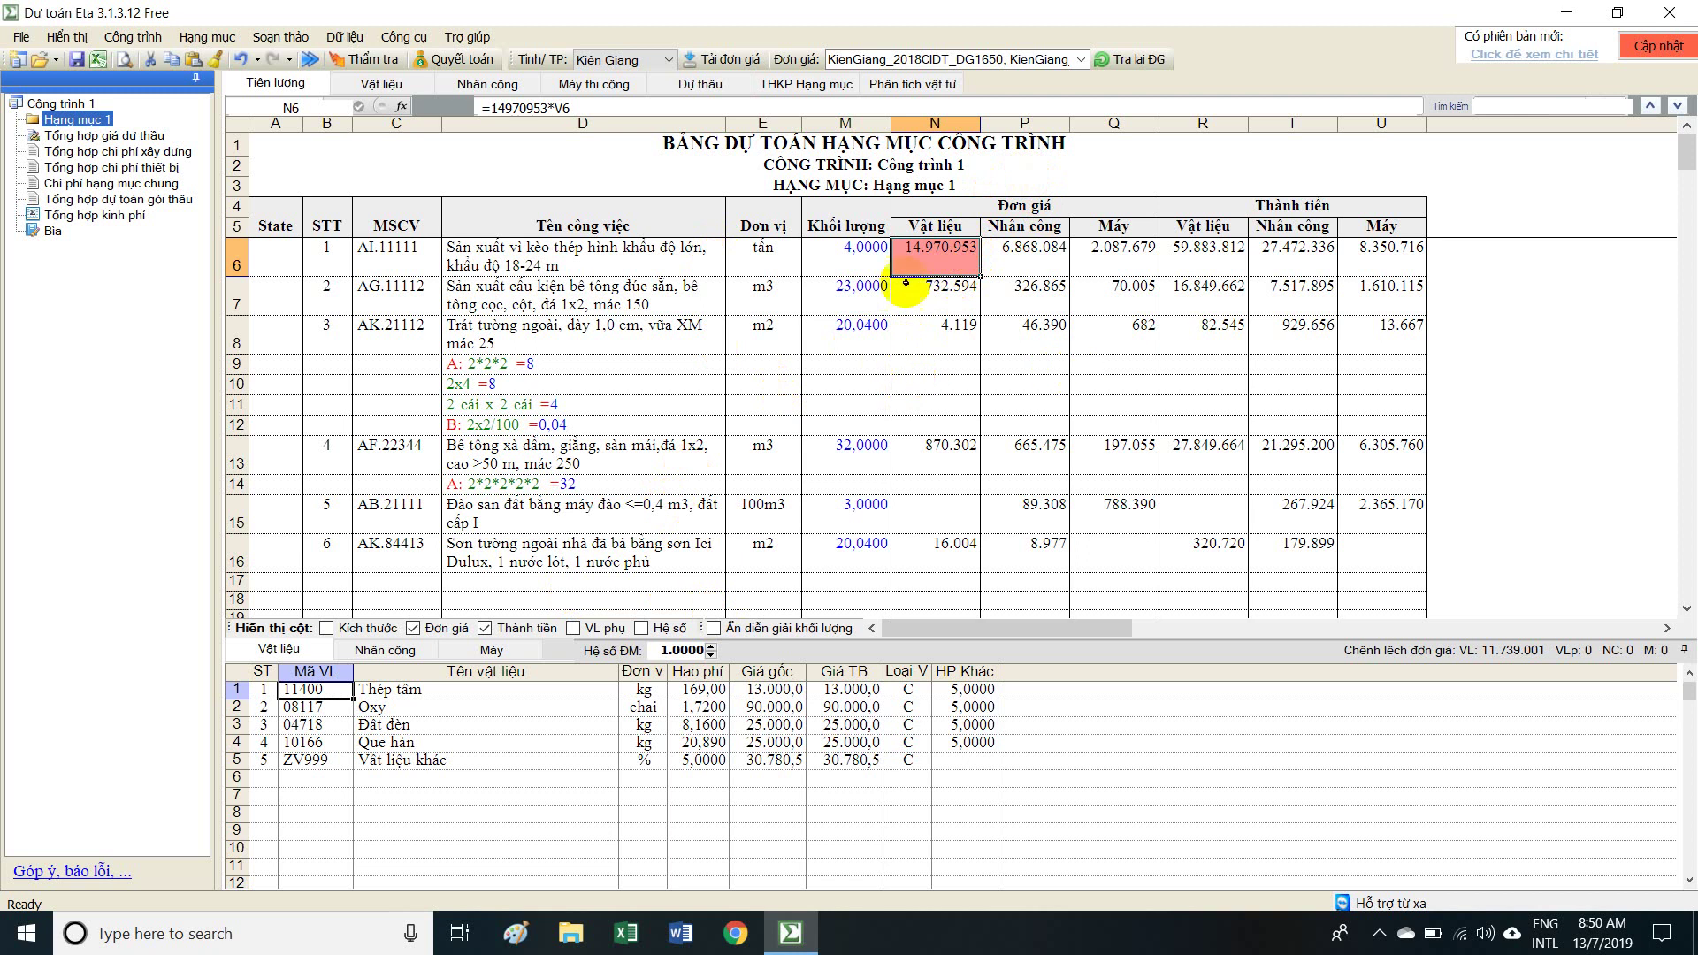
right_click(937, 258)
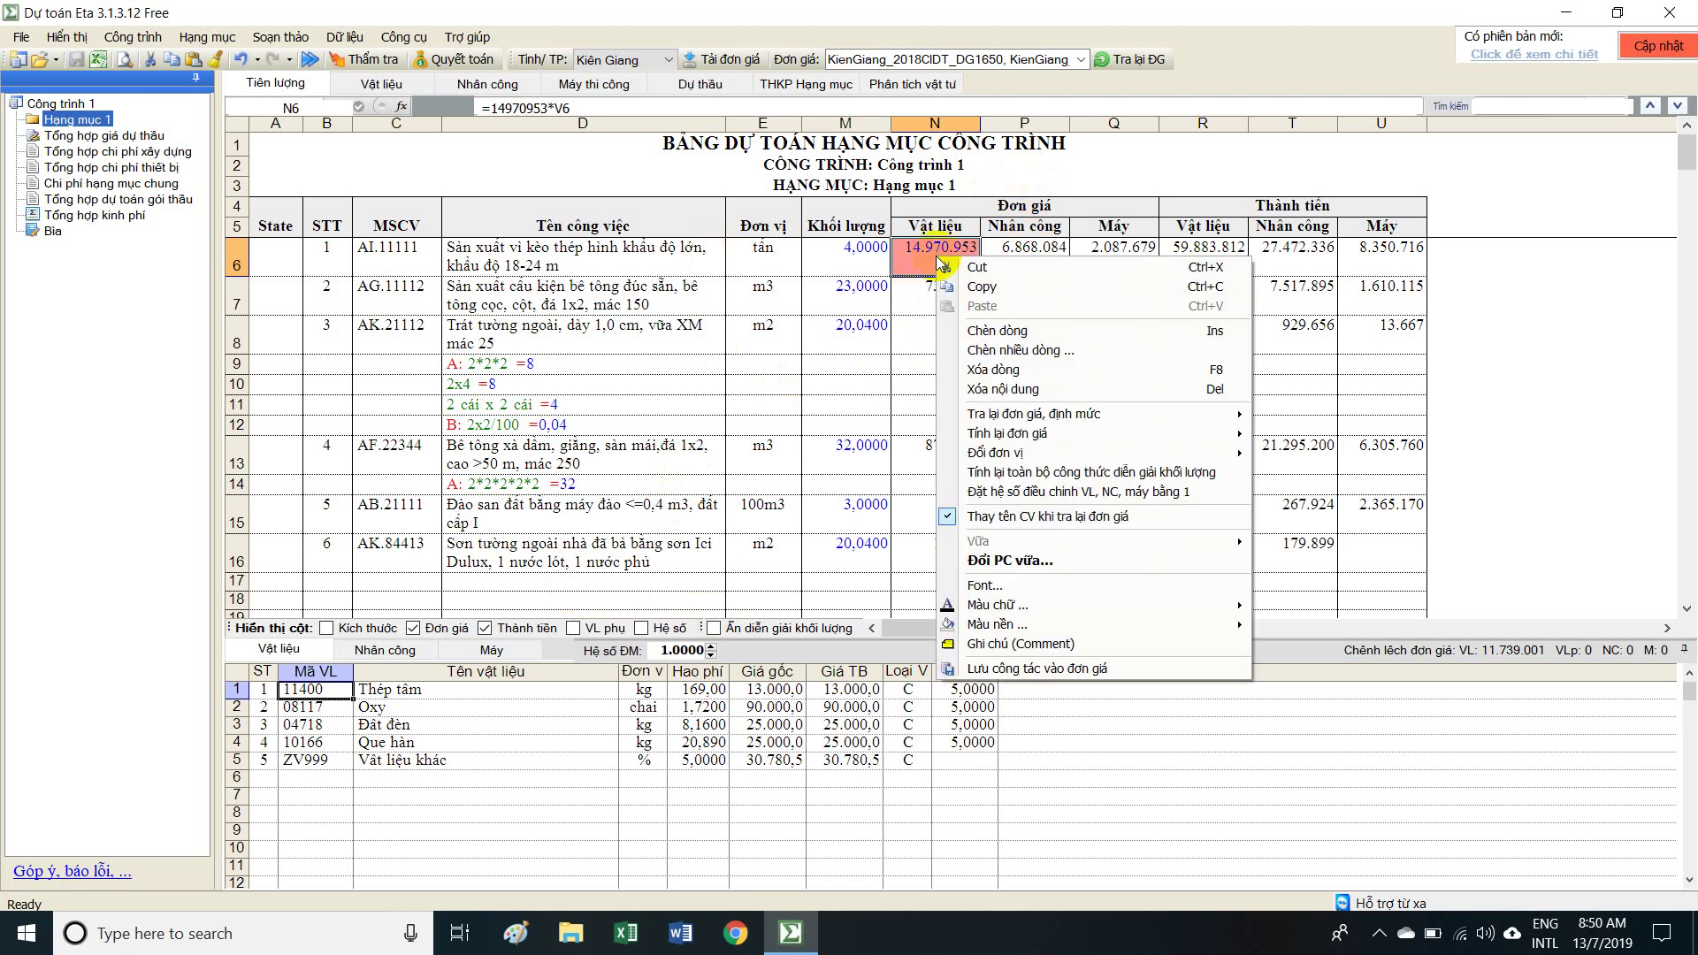
mouse_move(989, 437)
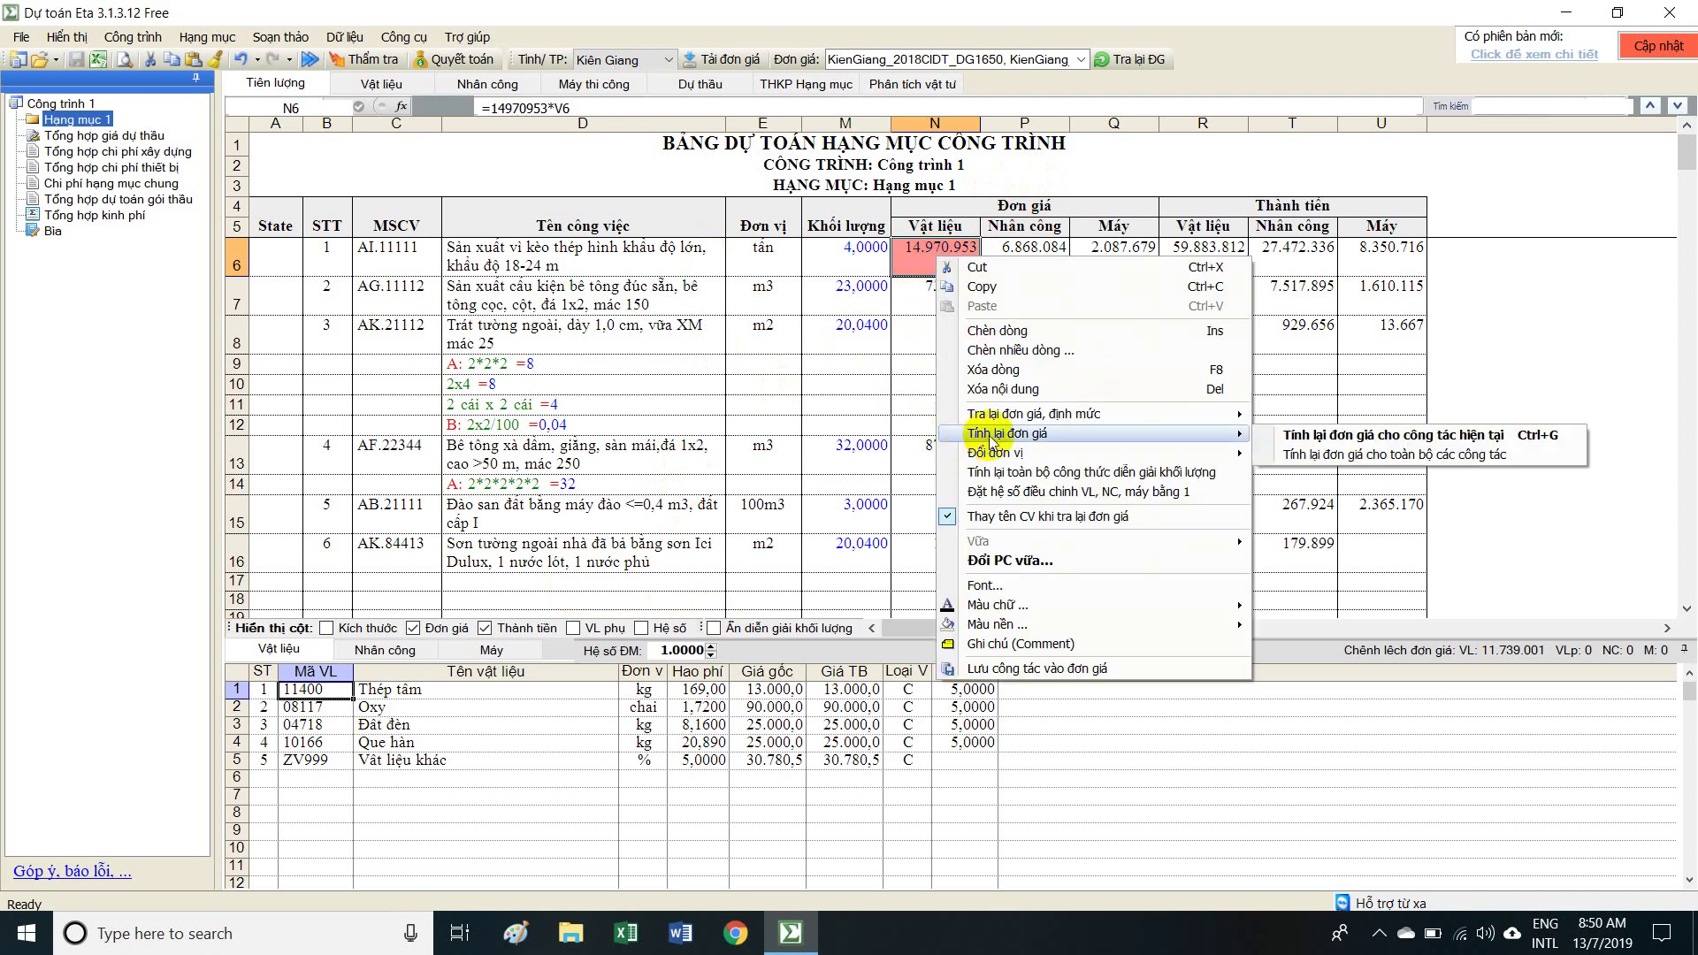
click(1309, 437)
click(944, 543)
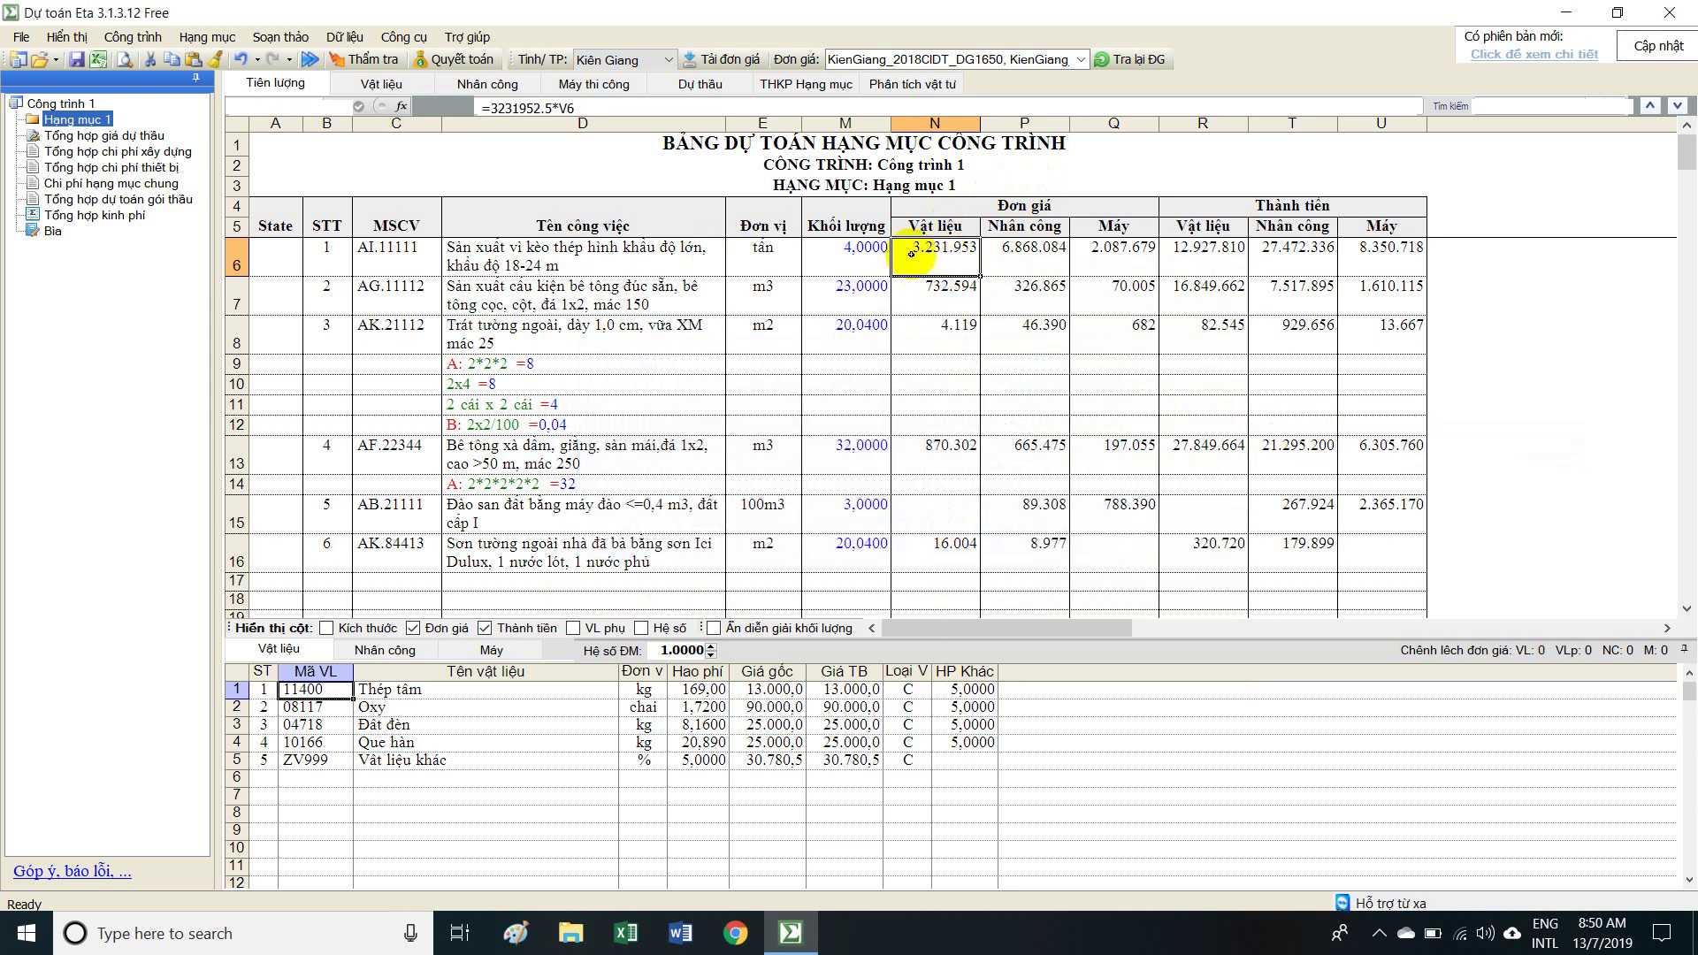
Review AI.11111's costs and materials across the Tiên lượng, Phân tích vật tư, Dự thầu and Tổng hợp vật liệu tables, returning to its material unit price.
click(944, 267)
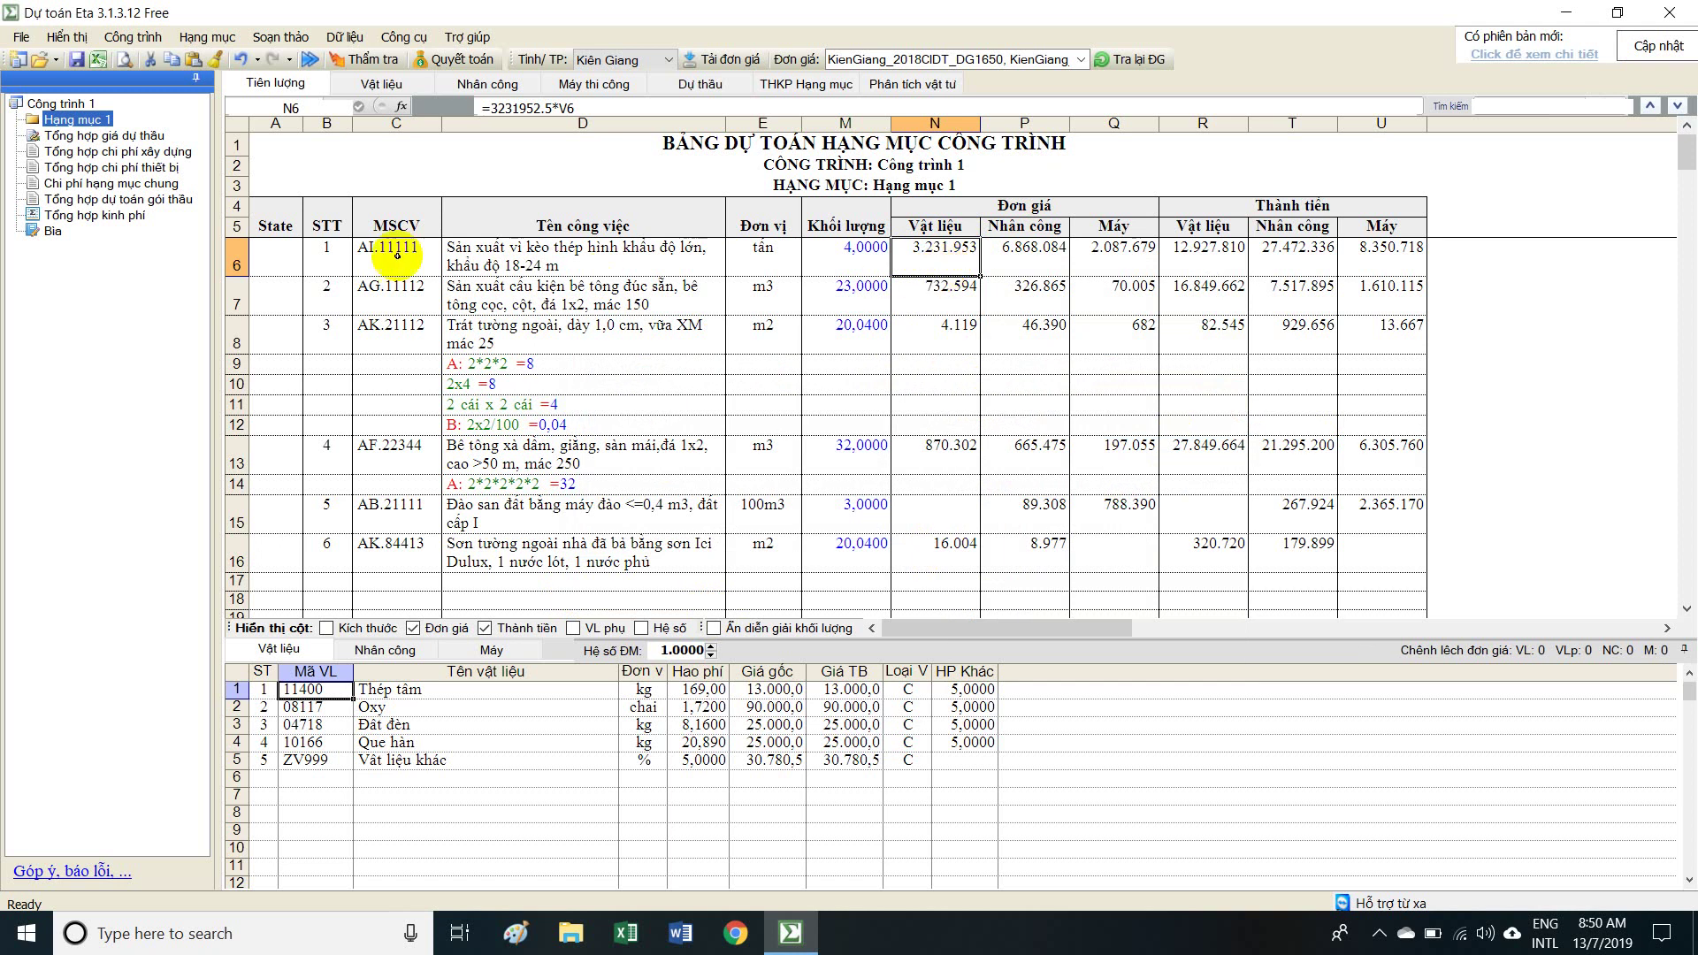
click(371, 252)
click(1012, 261)
click(670, 273)
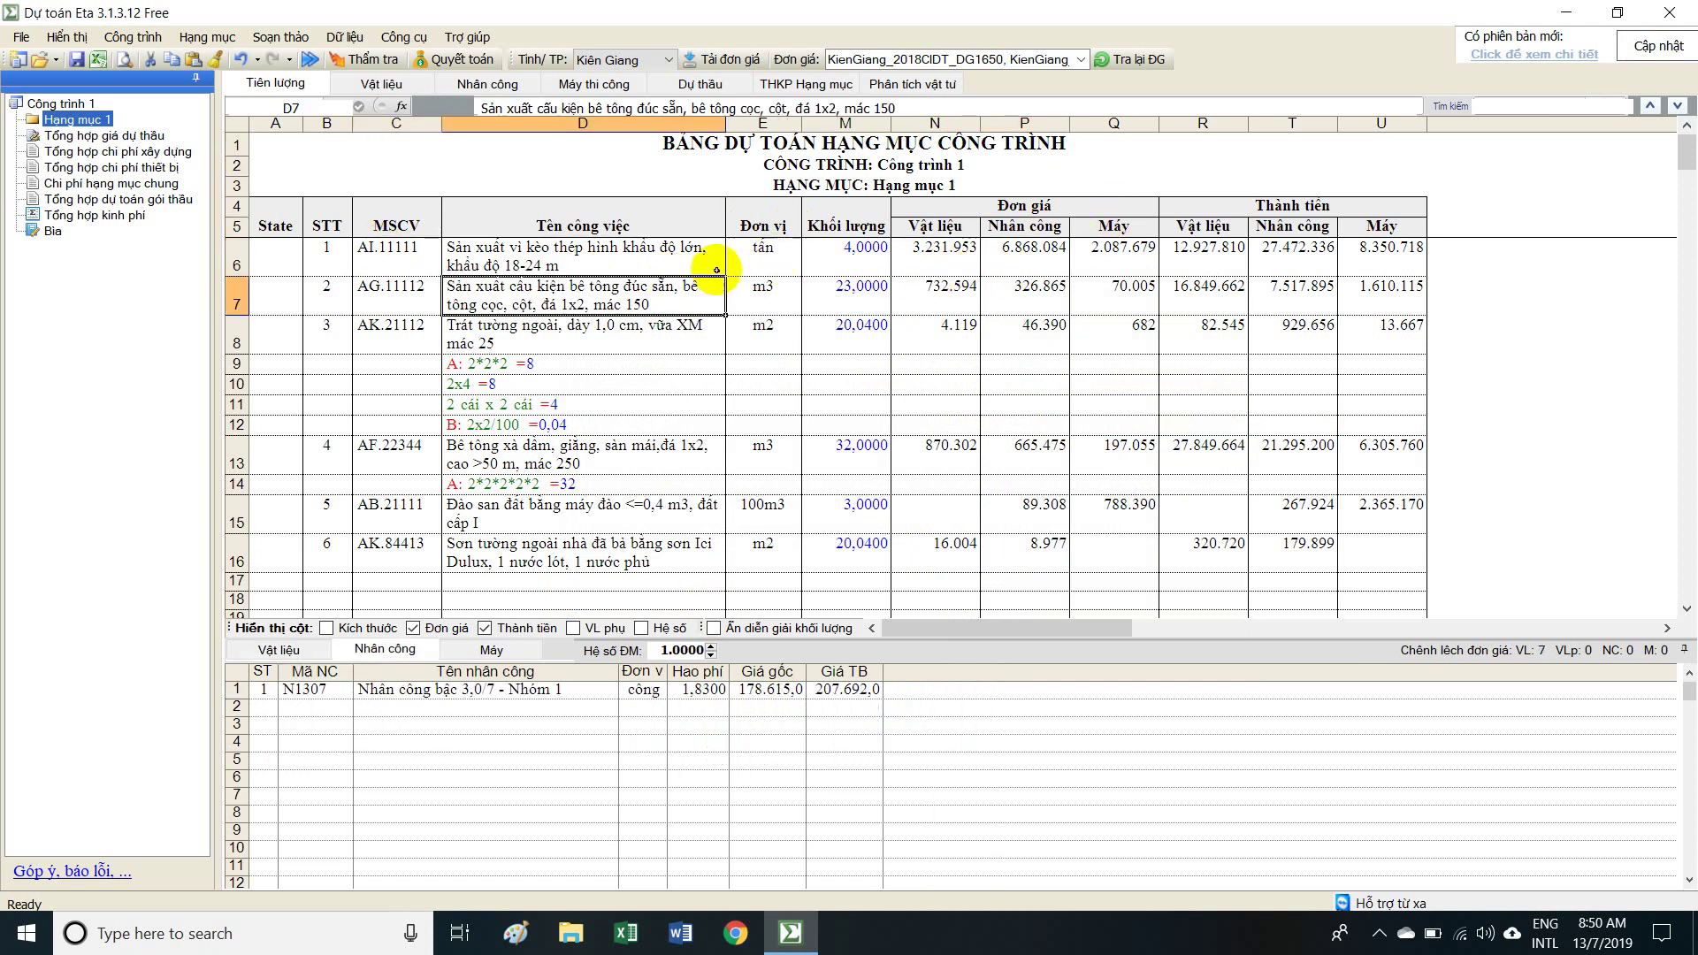
click(906, 85)
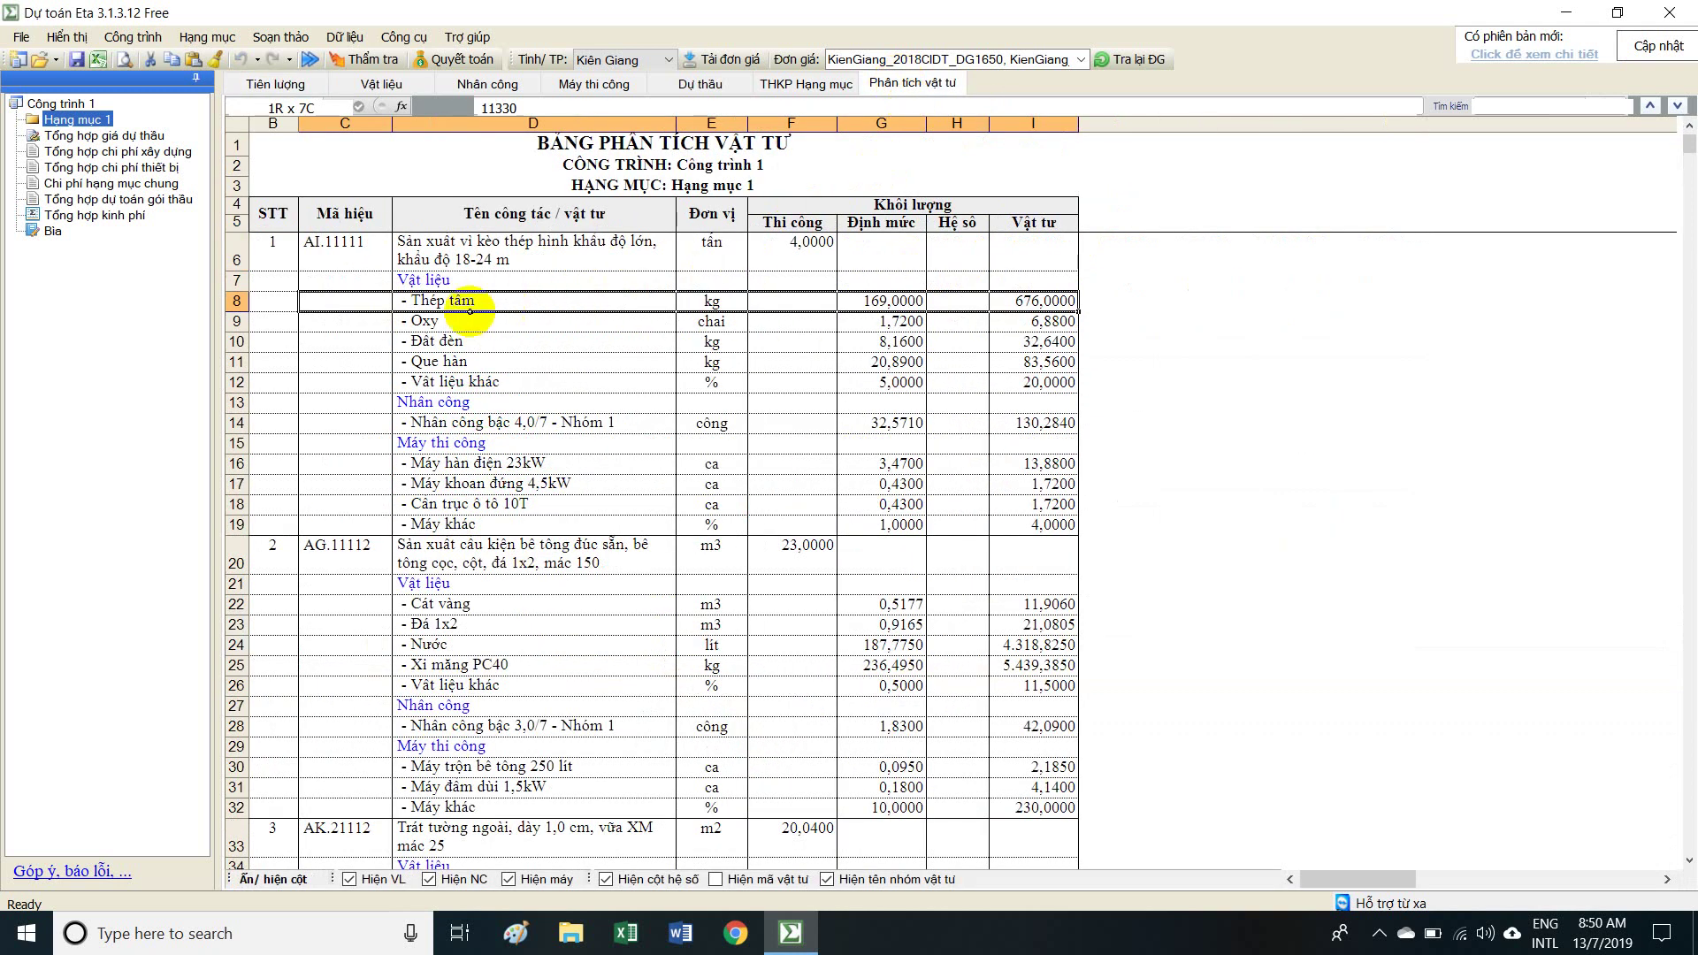
drag(318, 303, 1080, 379)
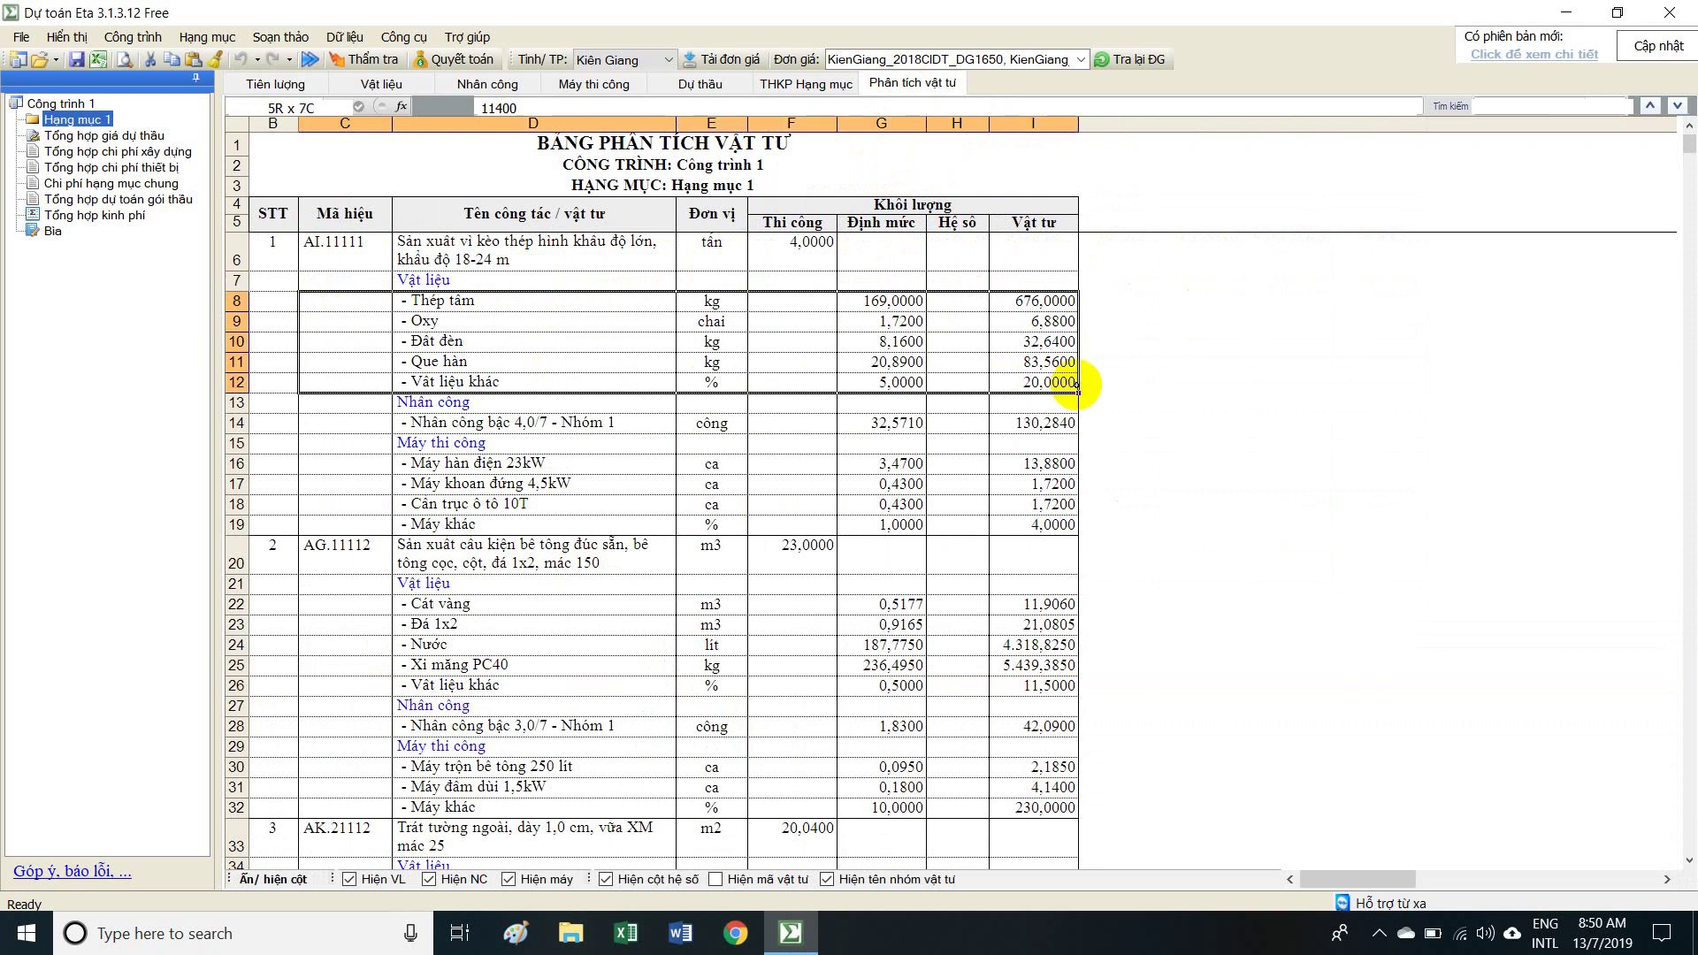
click(700, 83)
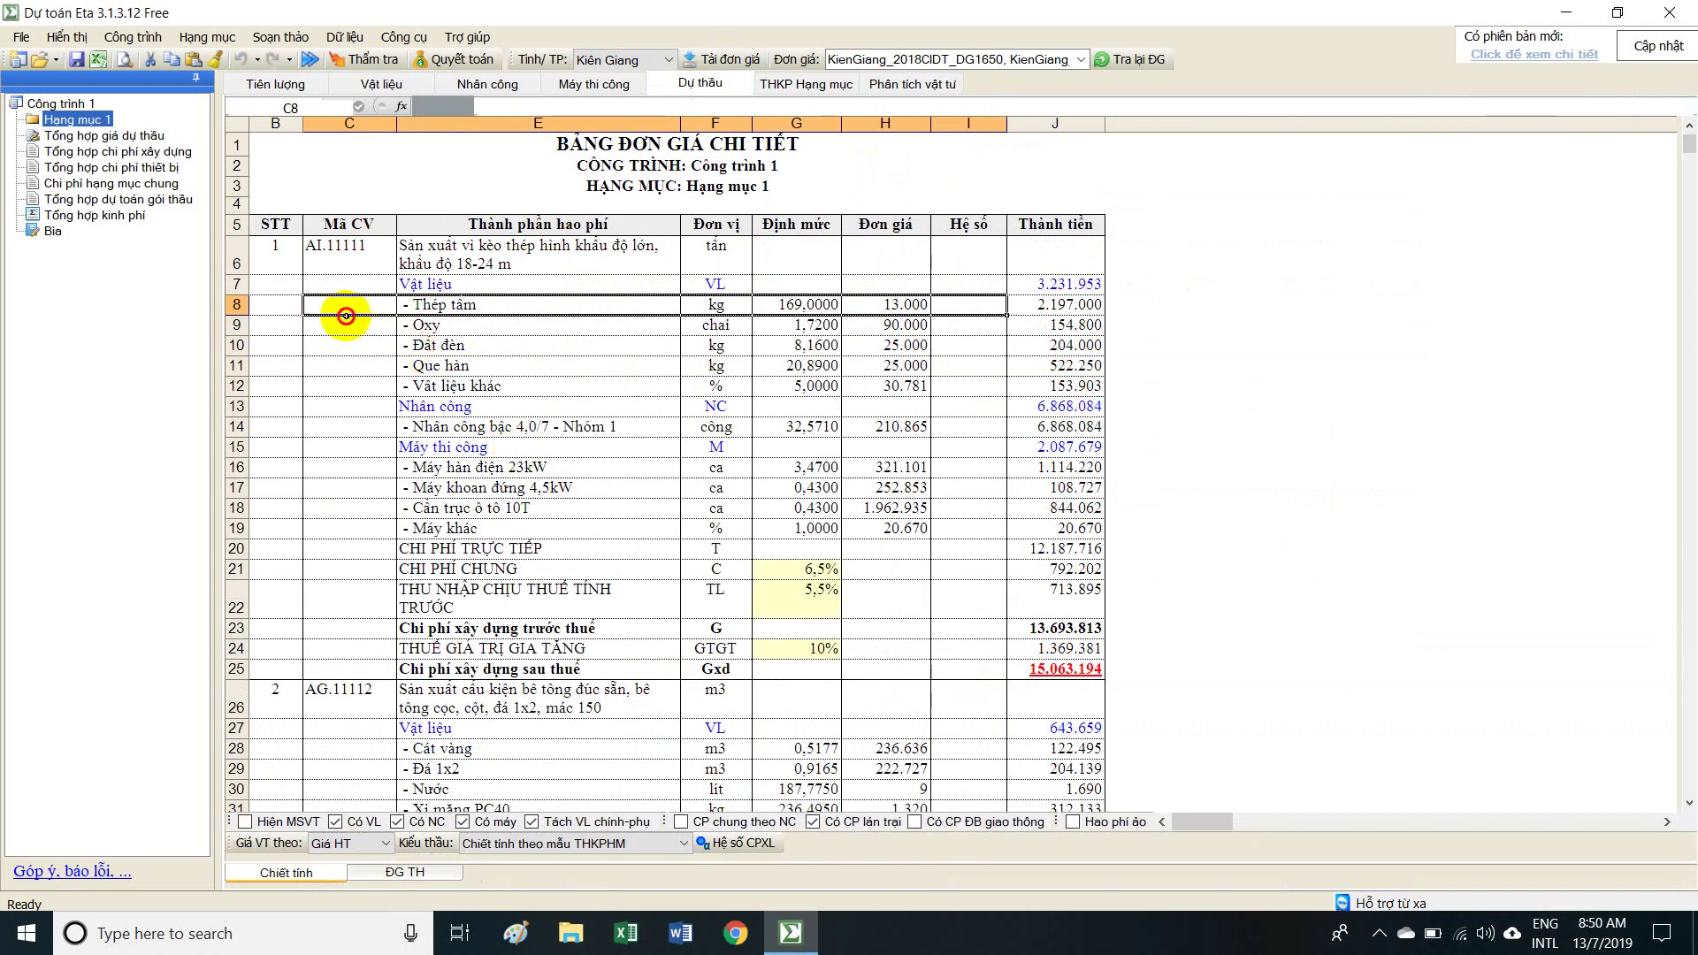
drag(342, 318, 1056, 395)
click(389, 84)
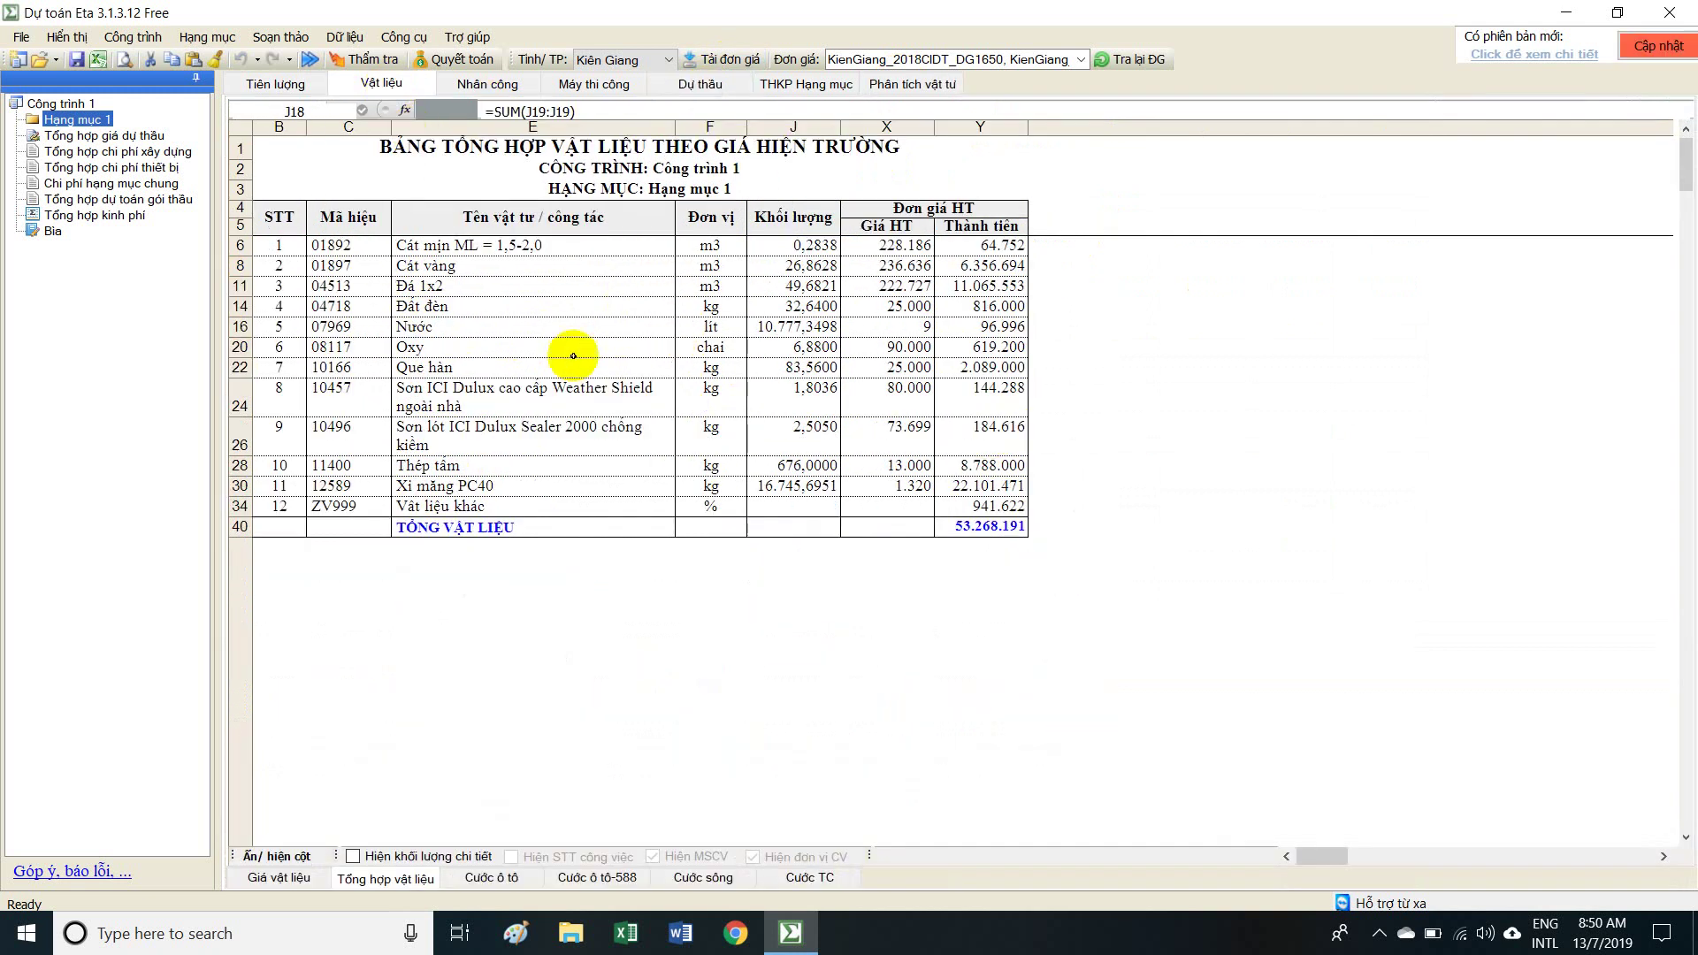
drag(334, 264, 782, 457)
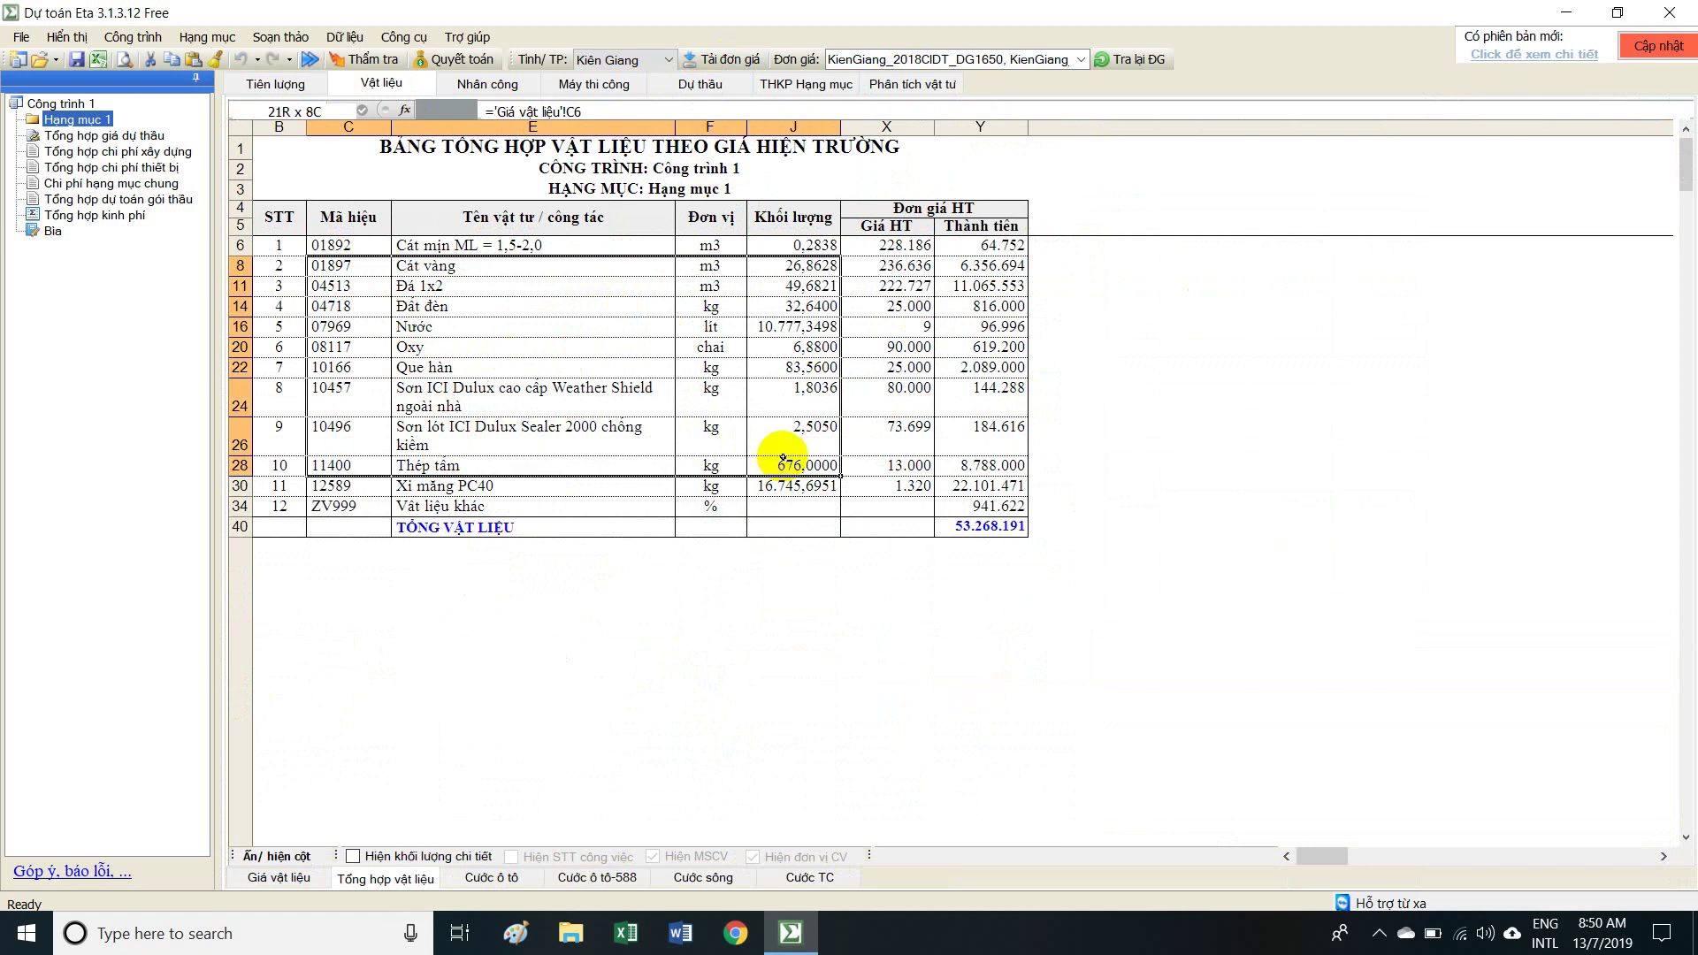
click(258, 85)
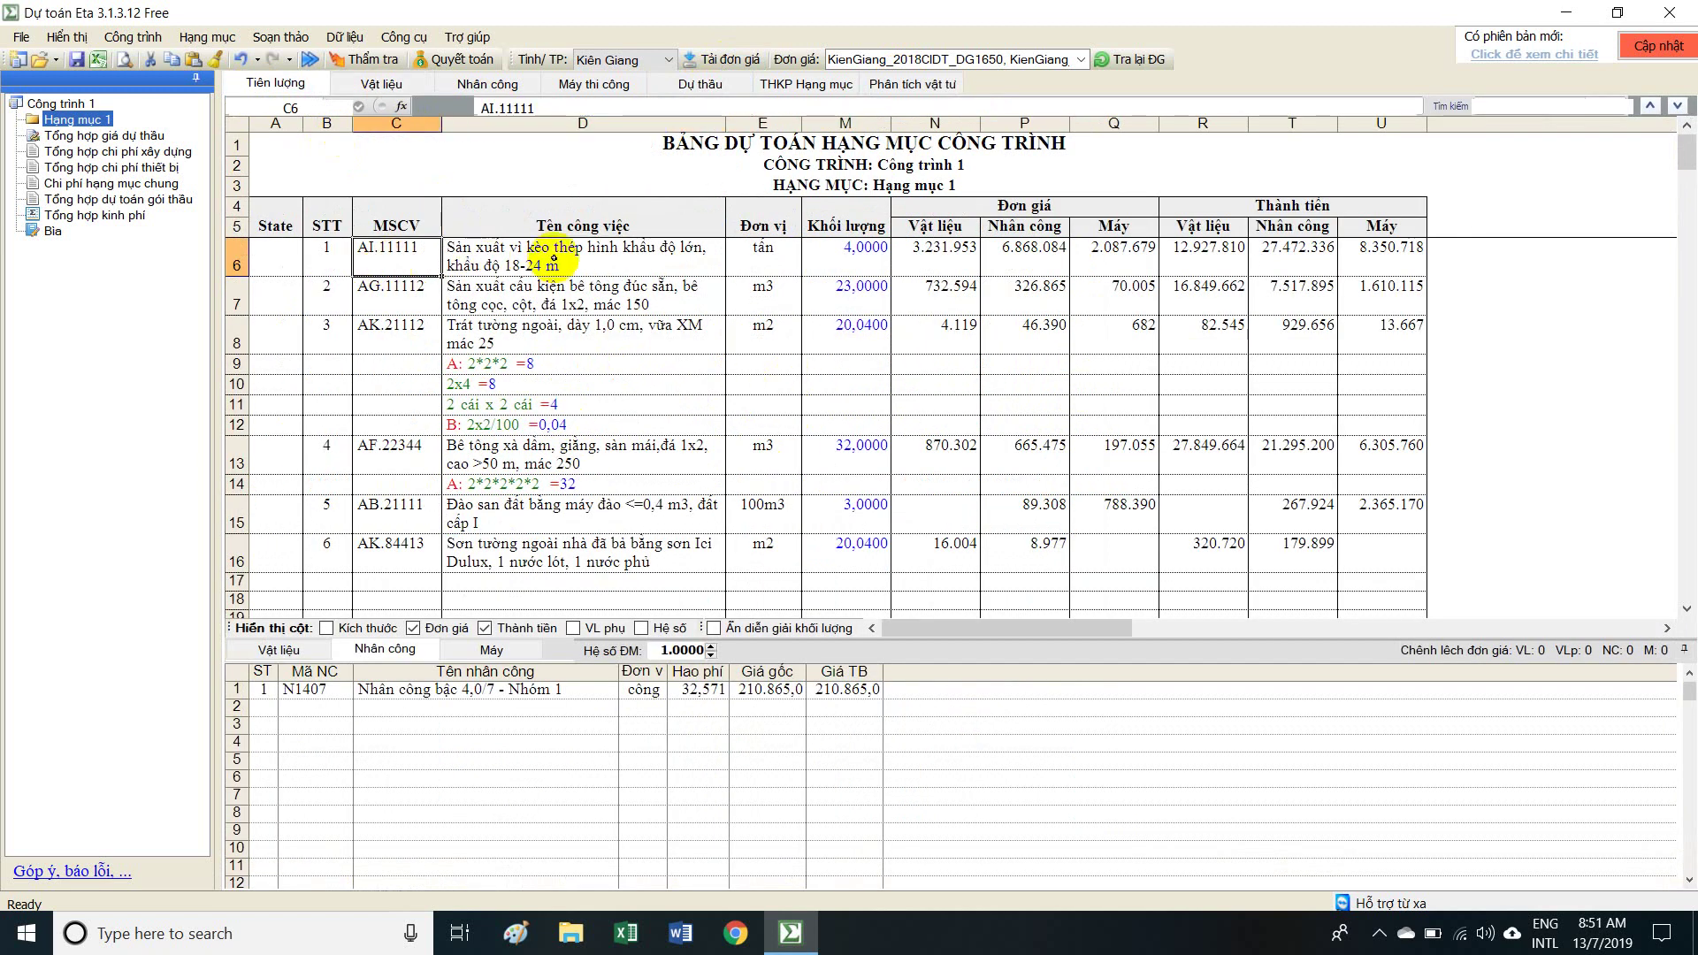
click(920, 250)
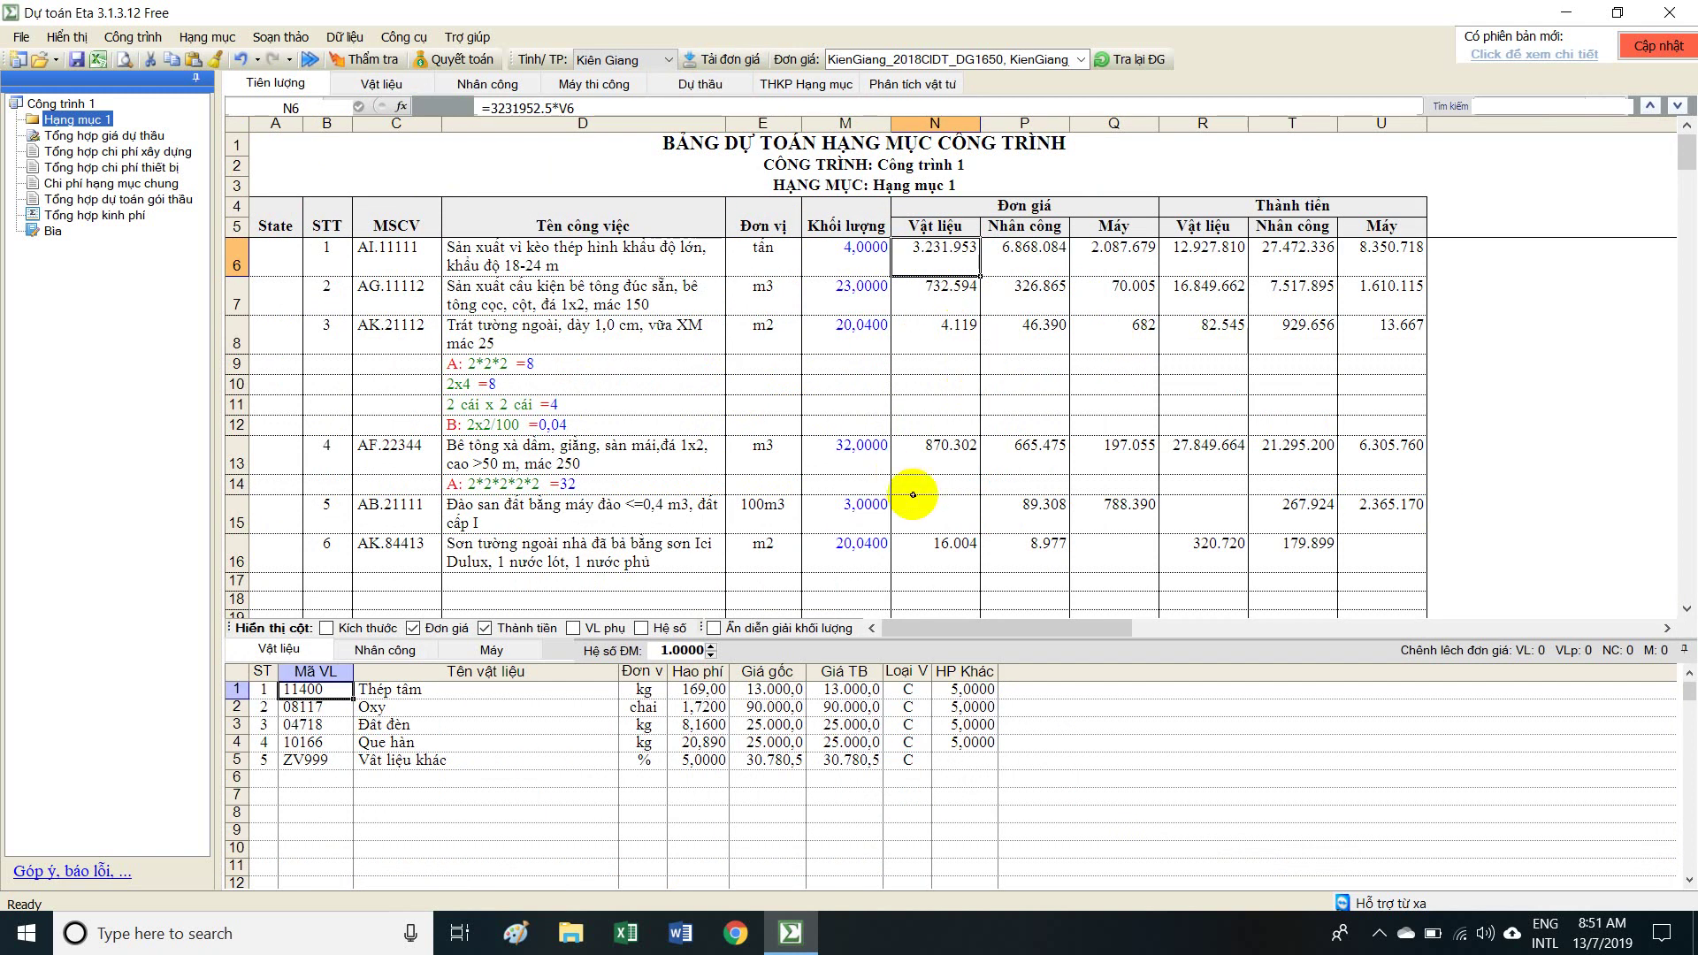
Change the first work item's code from AI.11111 to AI.11111A.
drag(310, 776, 976, 813)
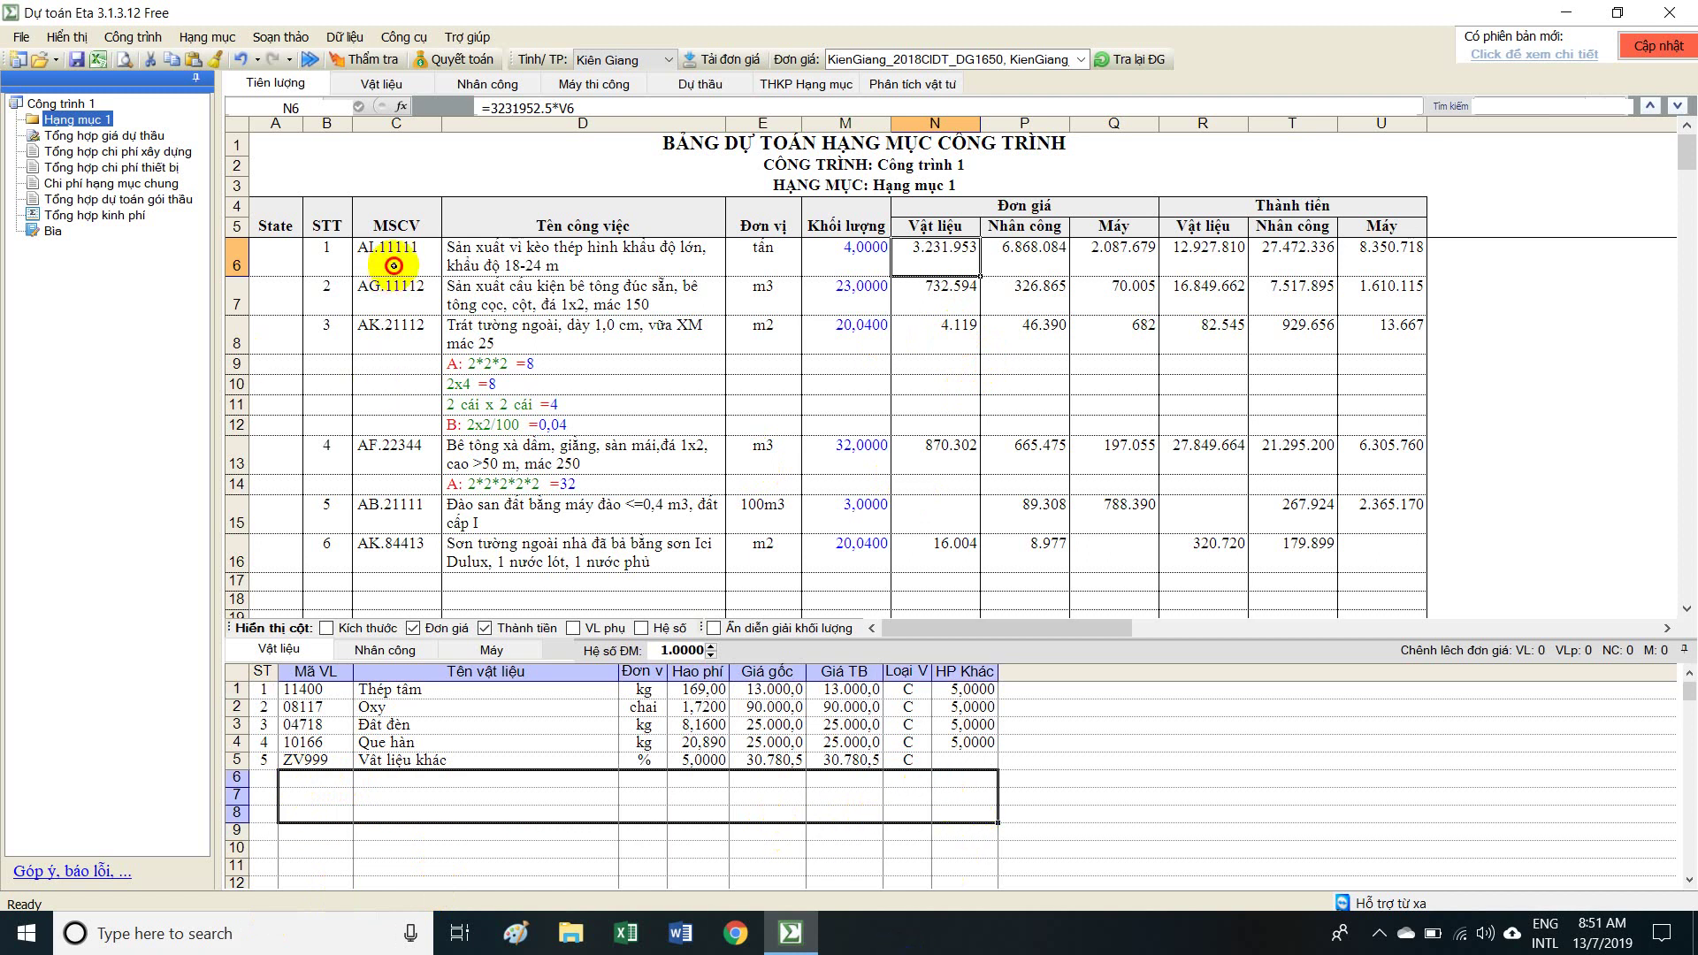
click(428, 265)
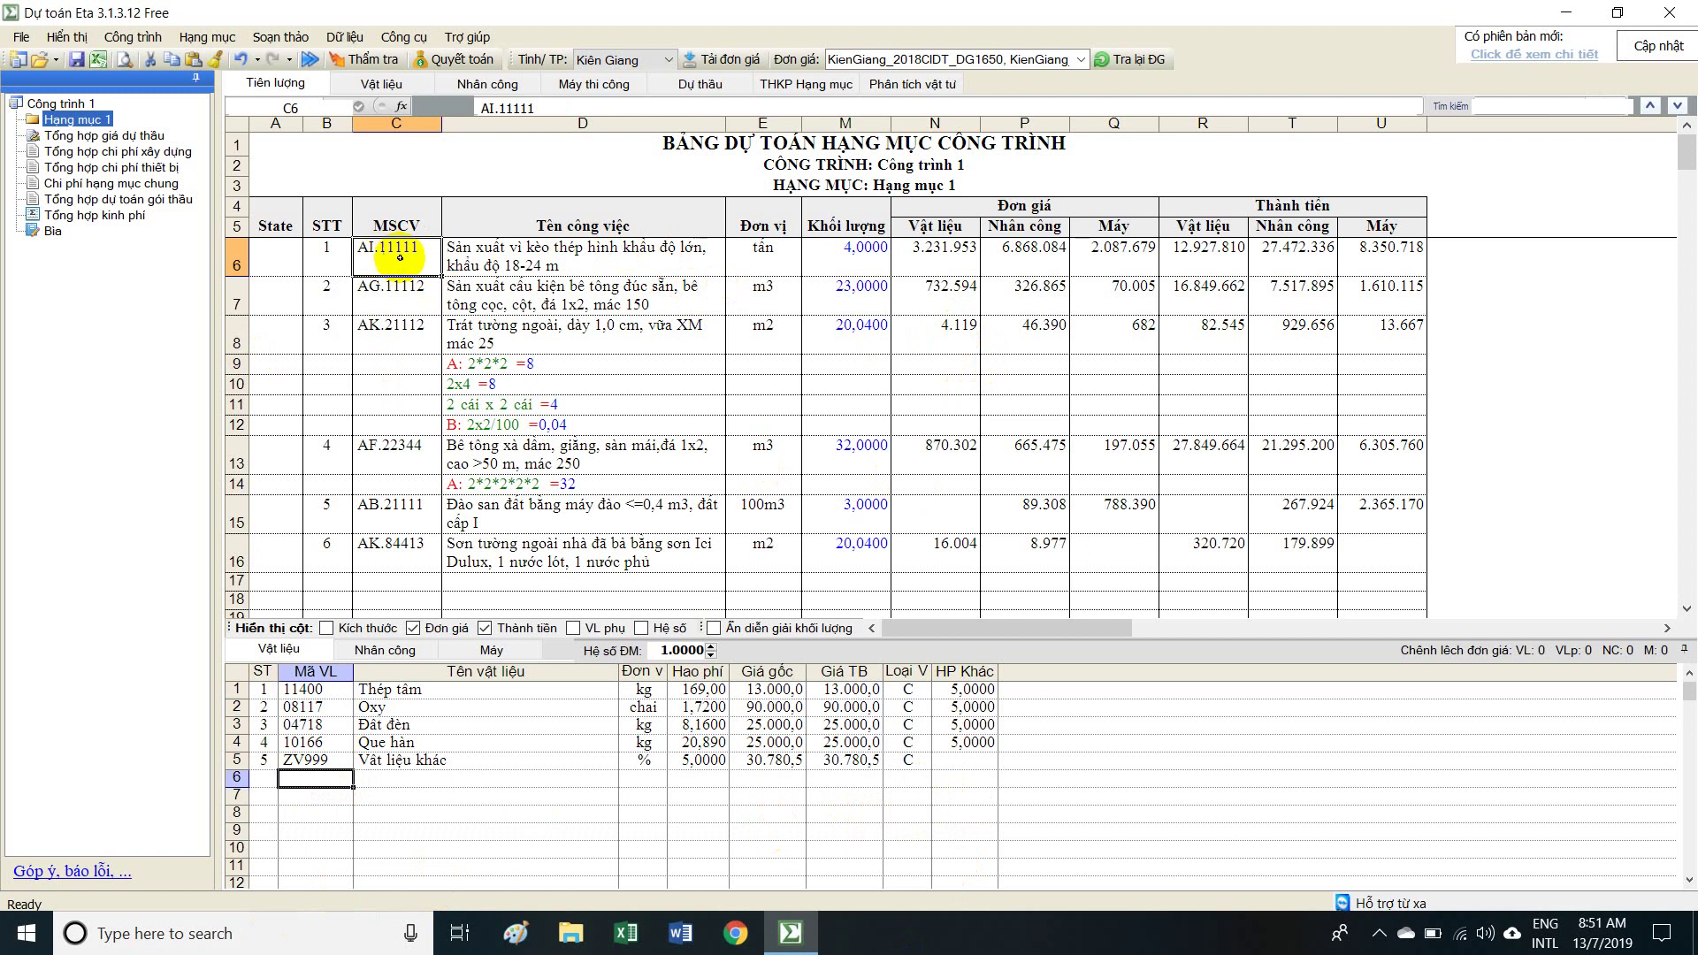
click(414, 252)
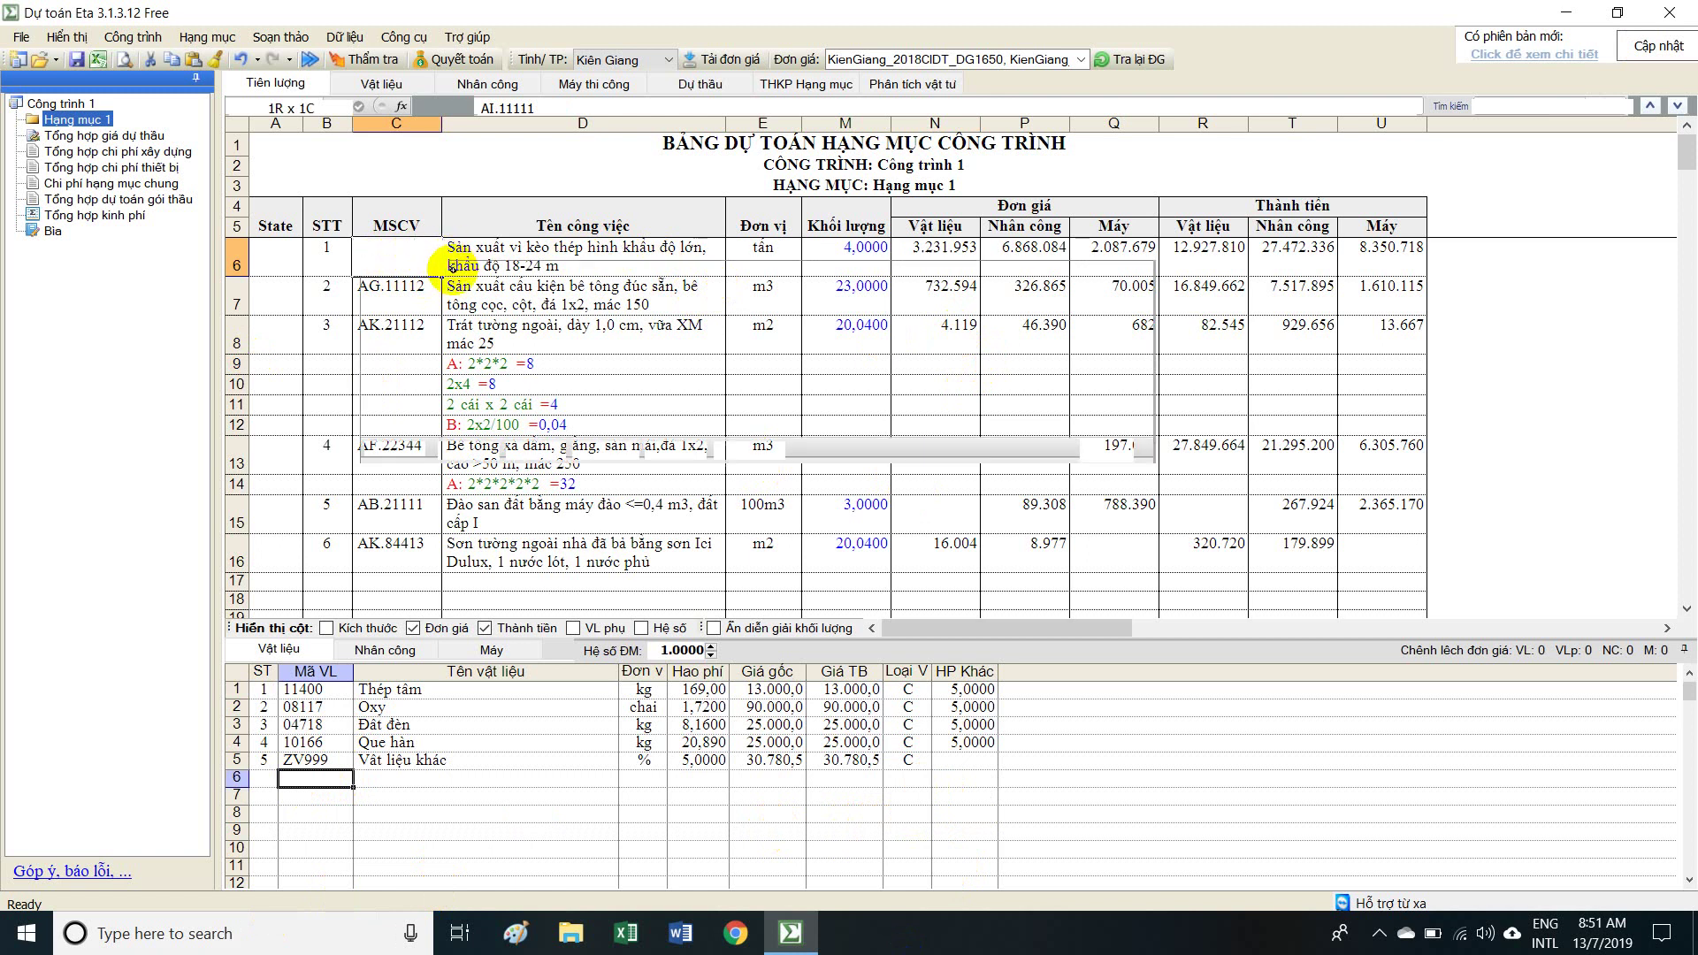
text(A)
key(Return)
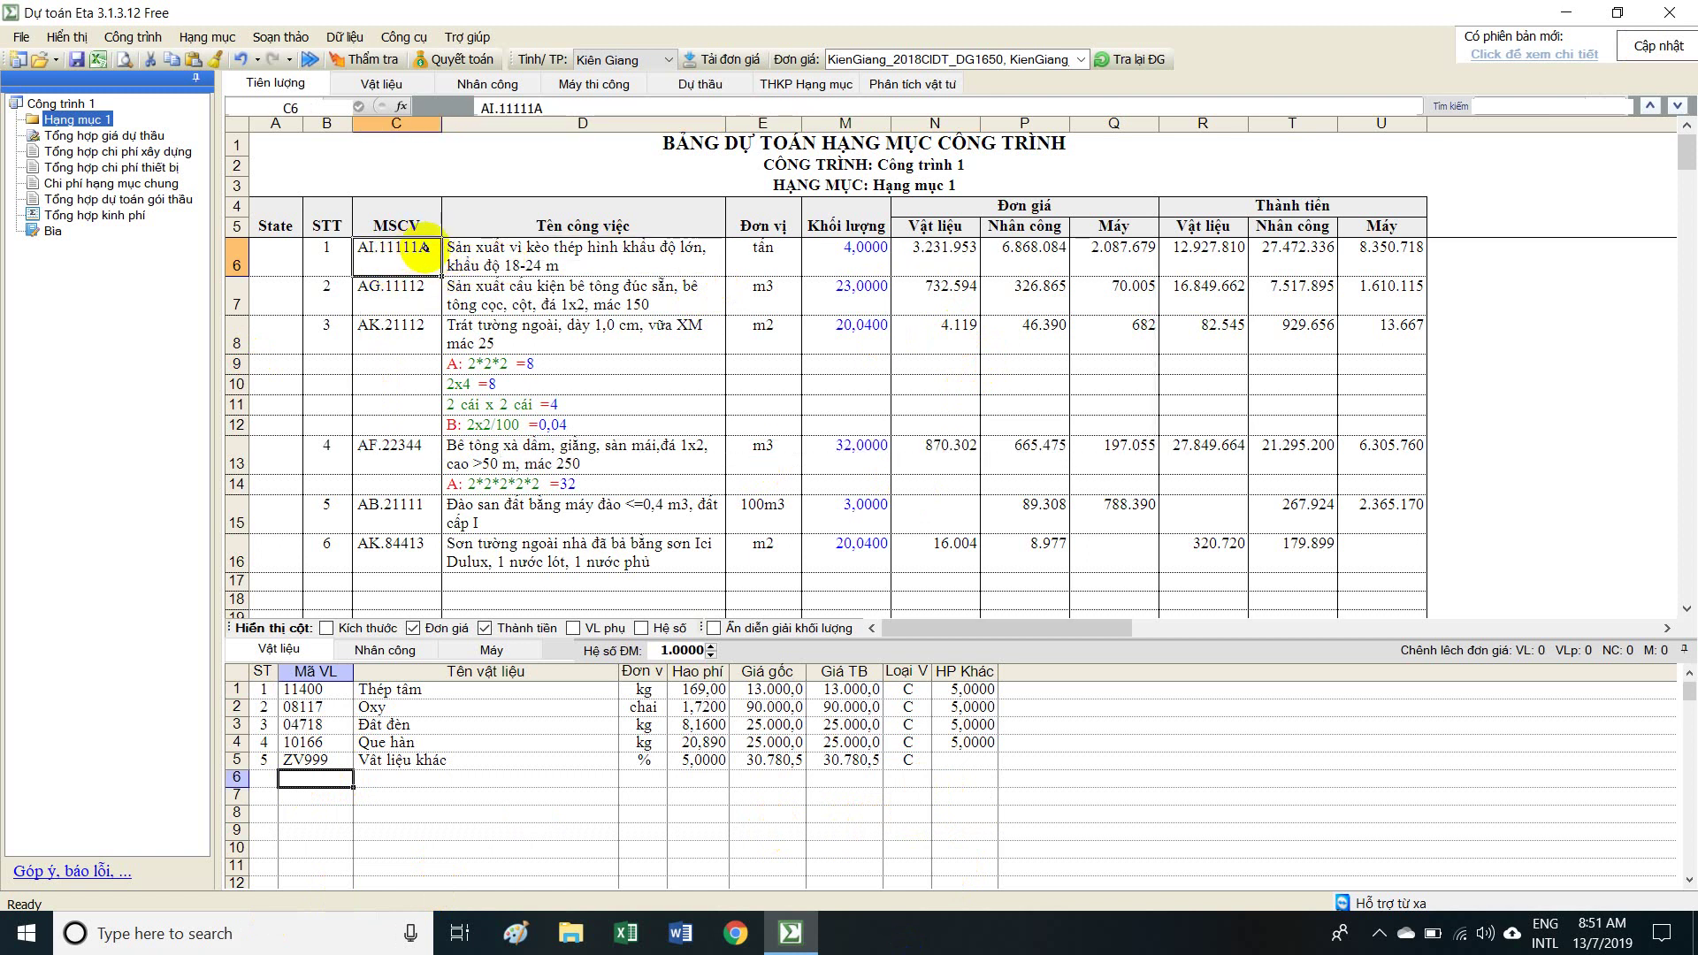
Save the modified work item AI.11111A into the unit price database.
click(489, 261)
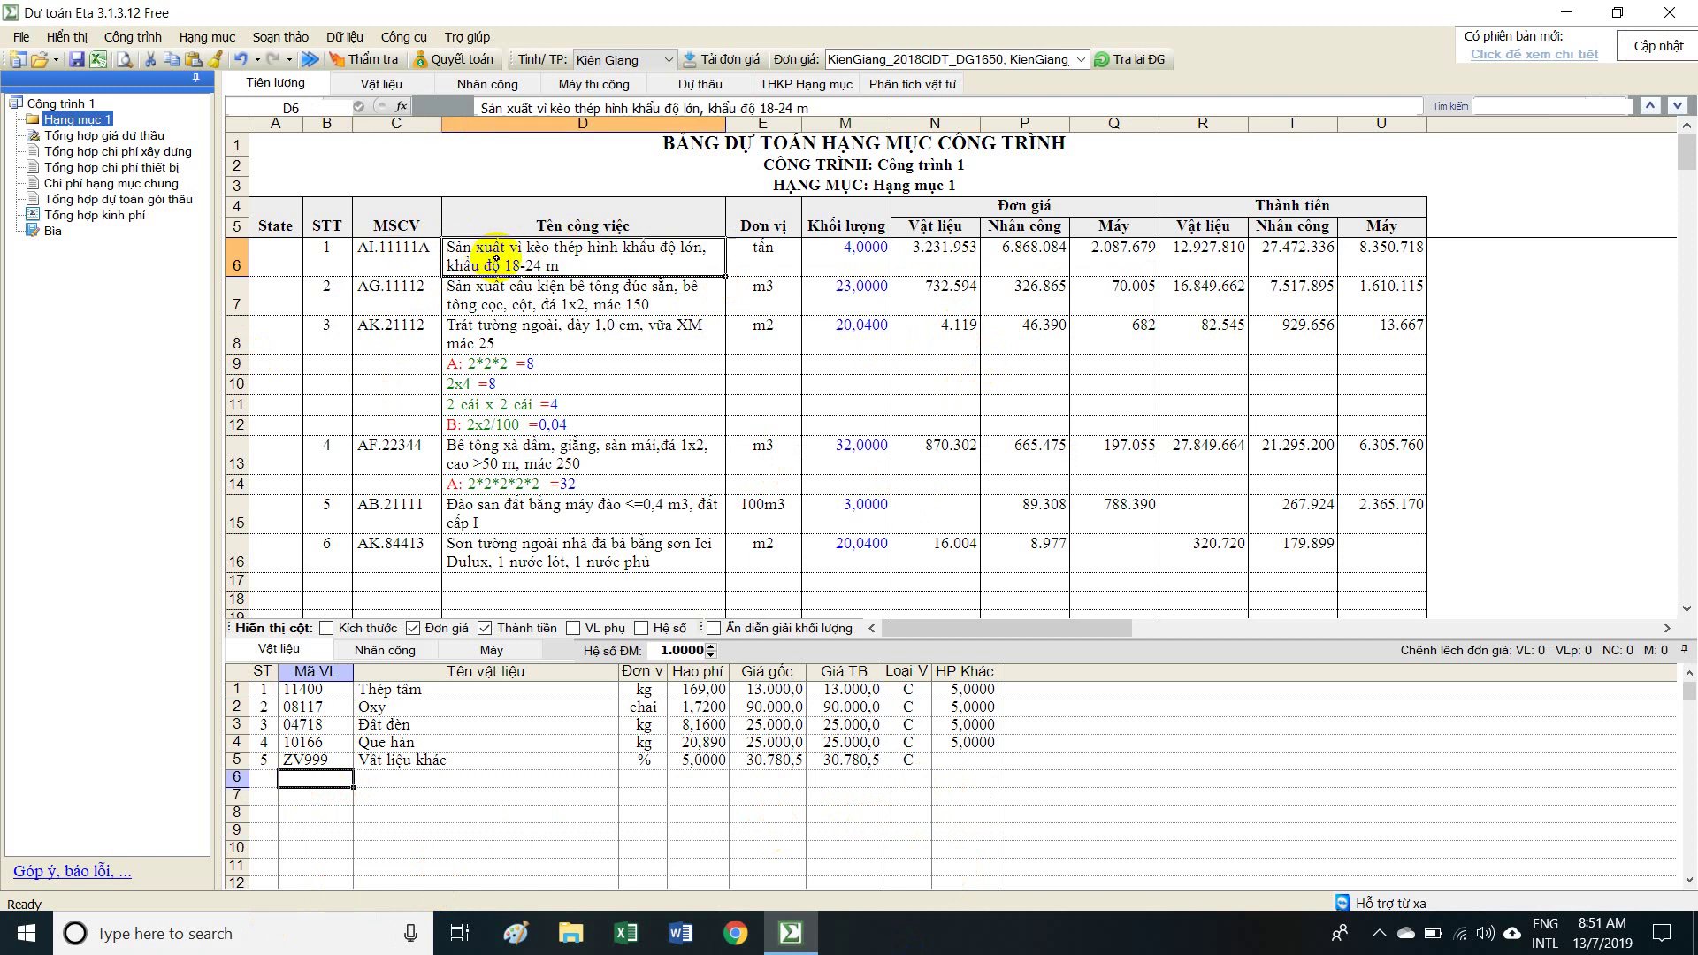
click(411, 259)
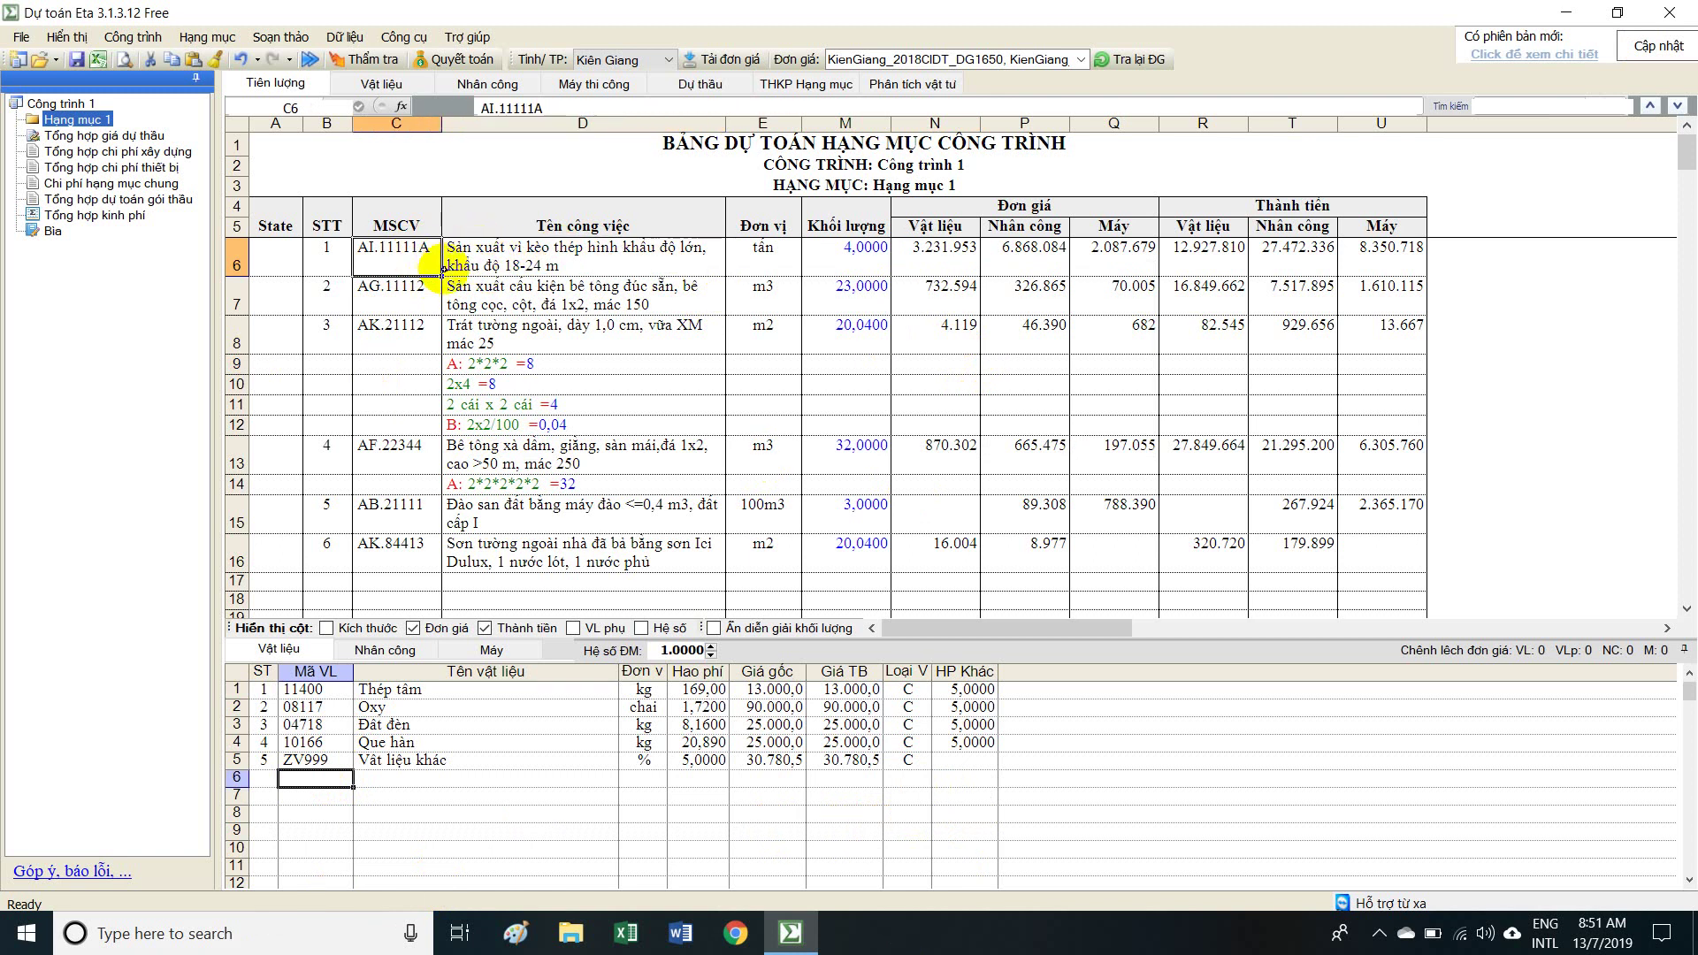
click(521, 263)
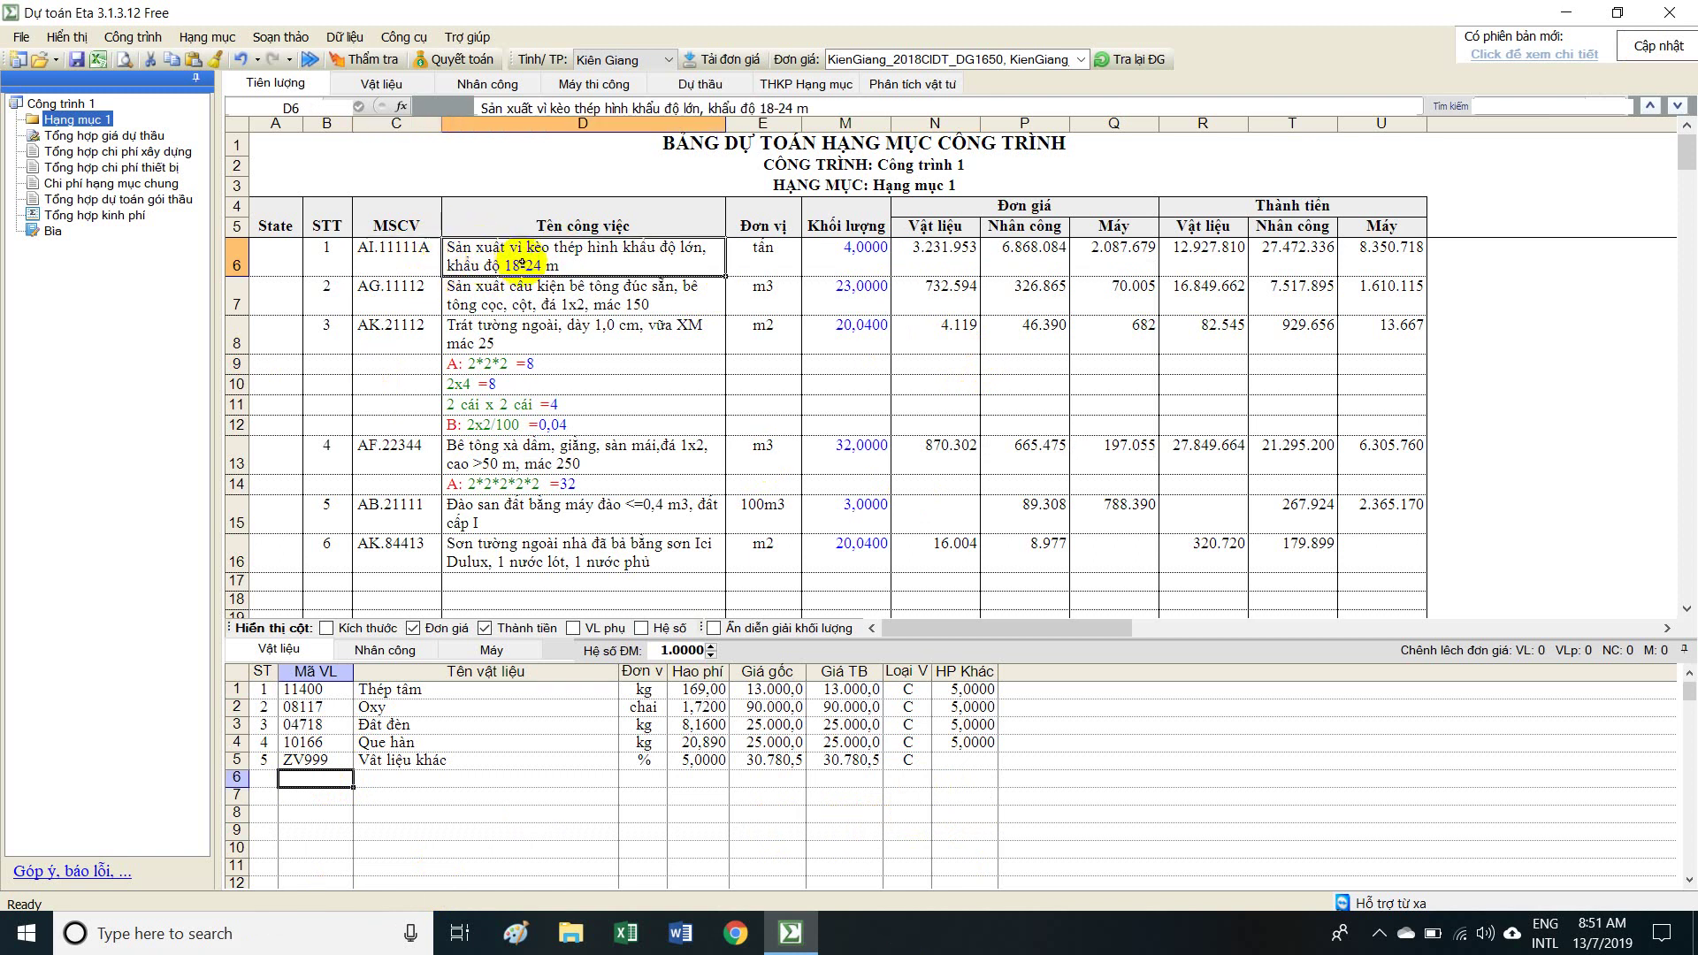
right_click(526, 260)
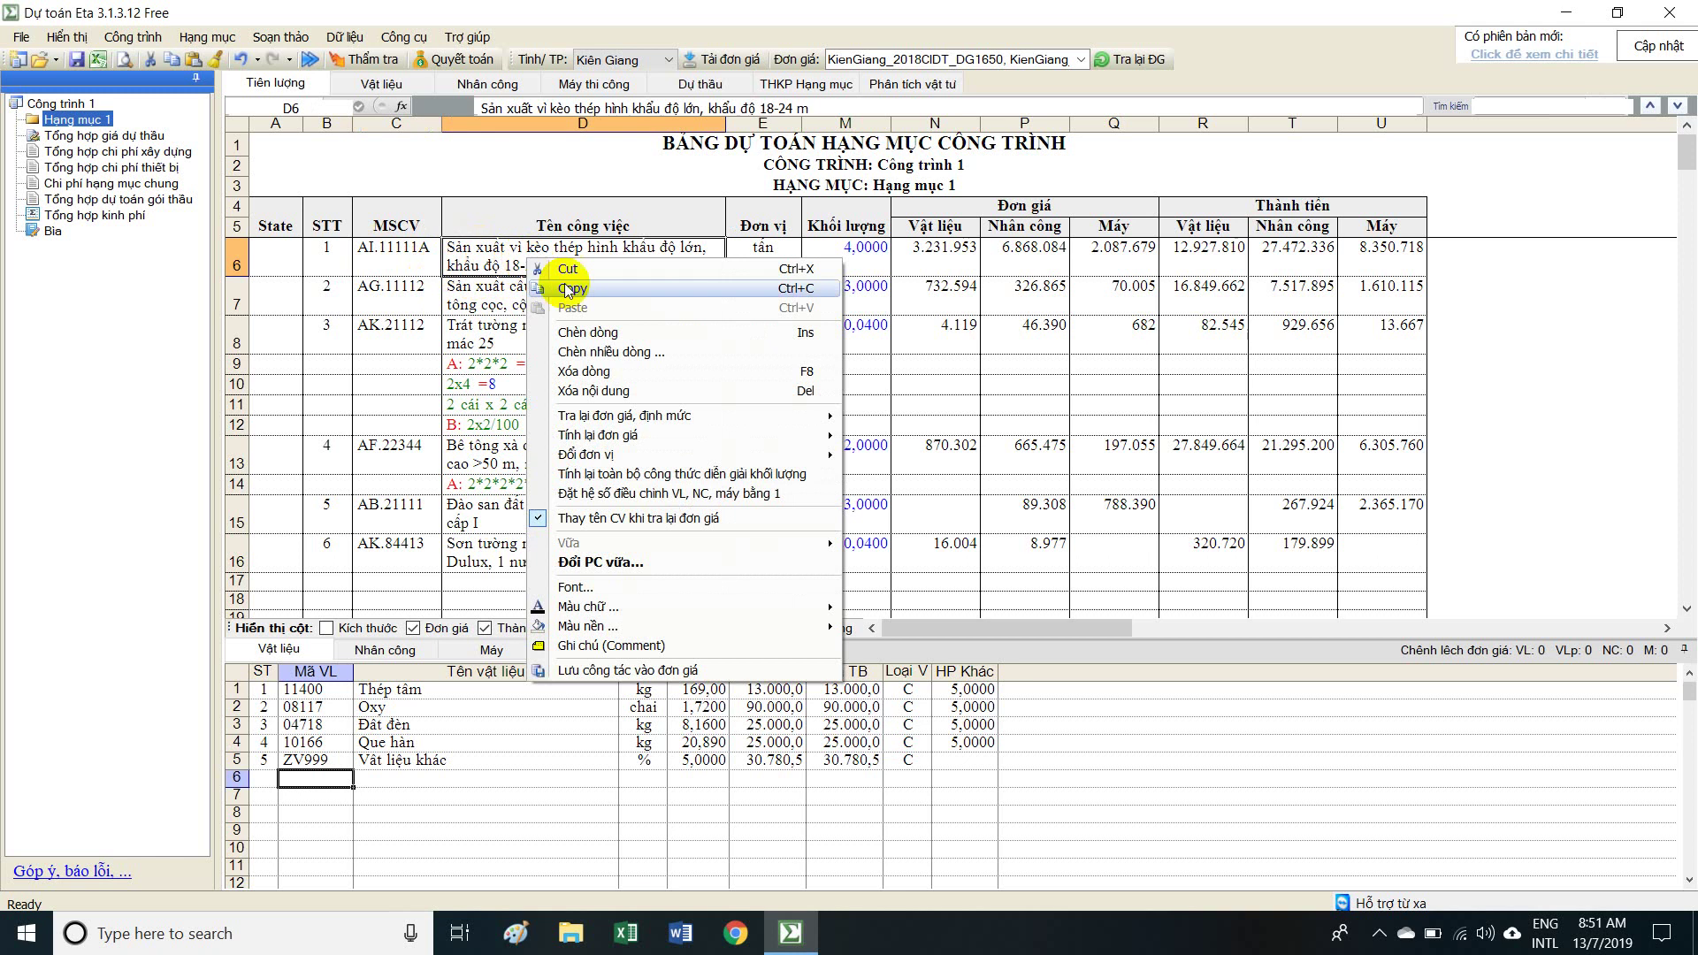
click(734, 677)
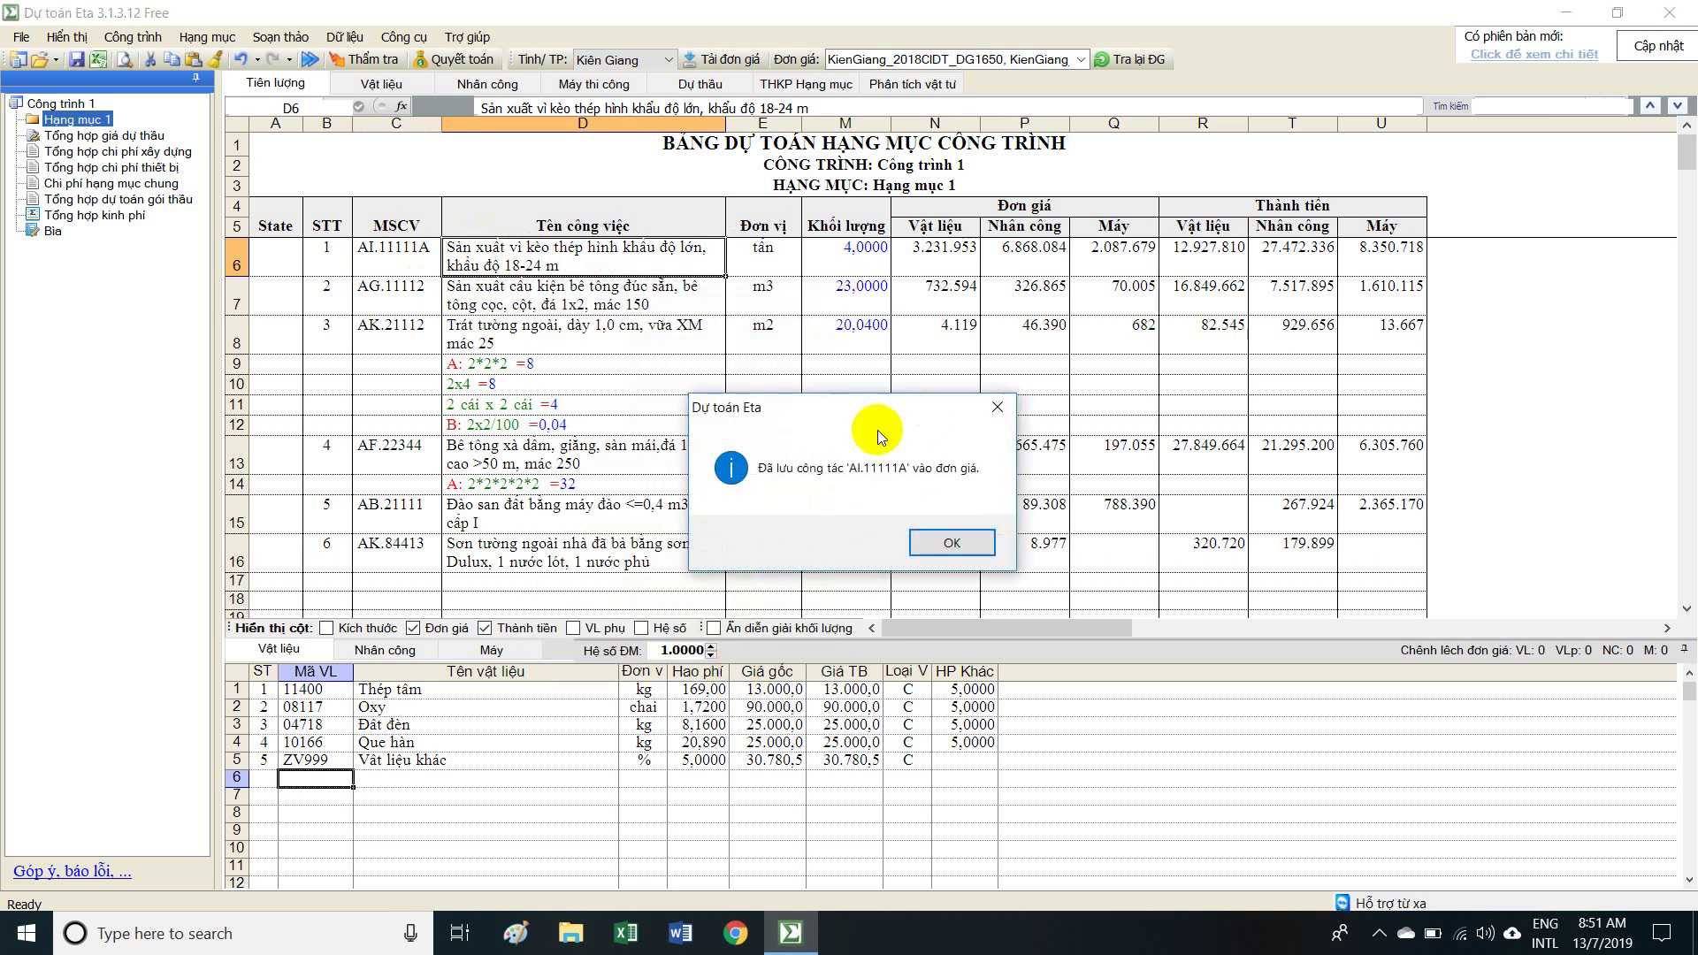
click(951, 543)
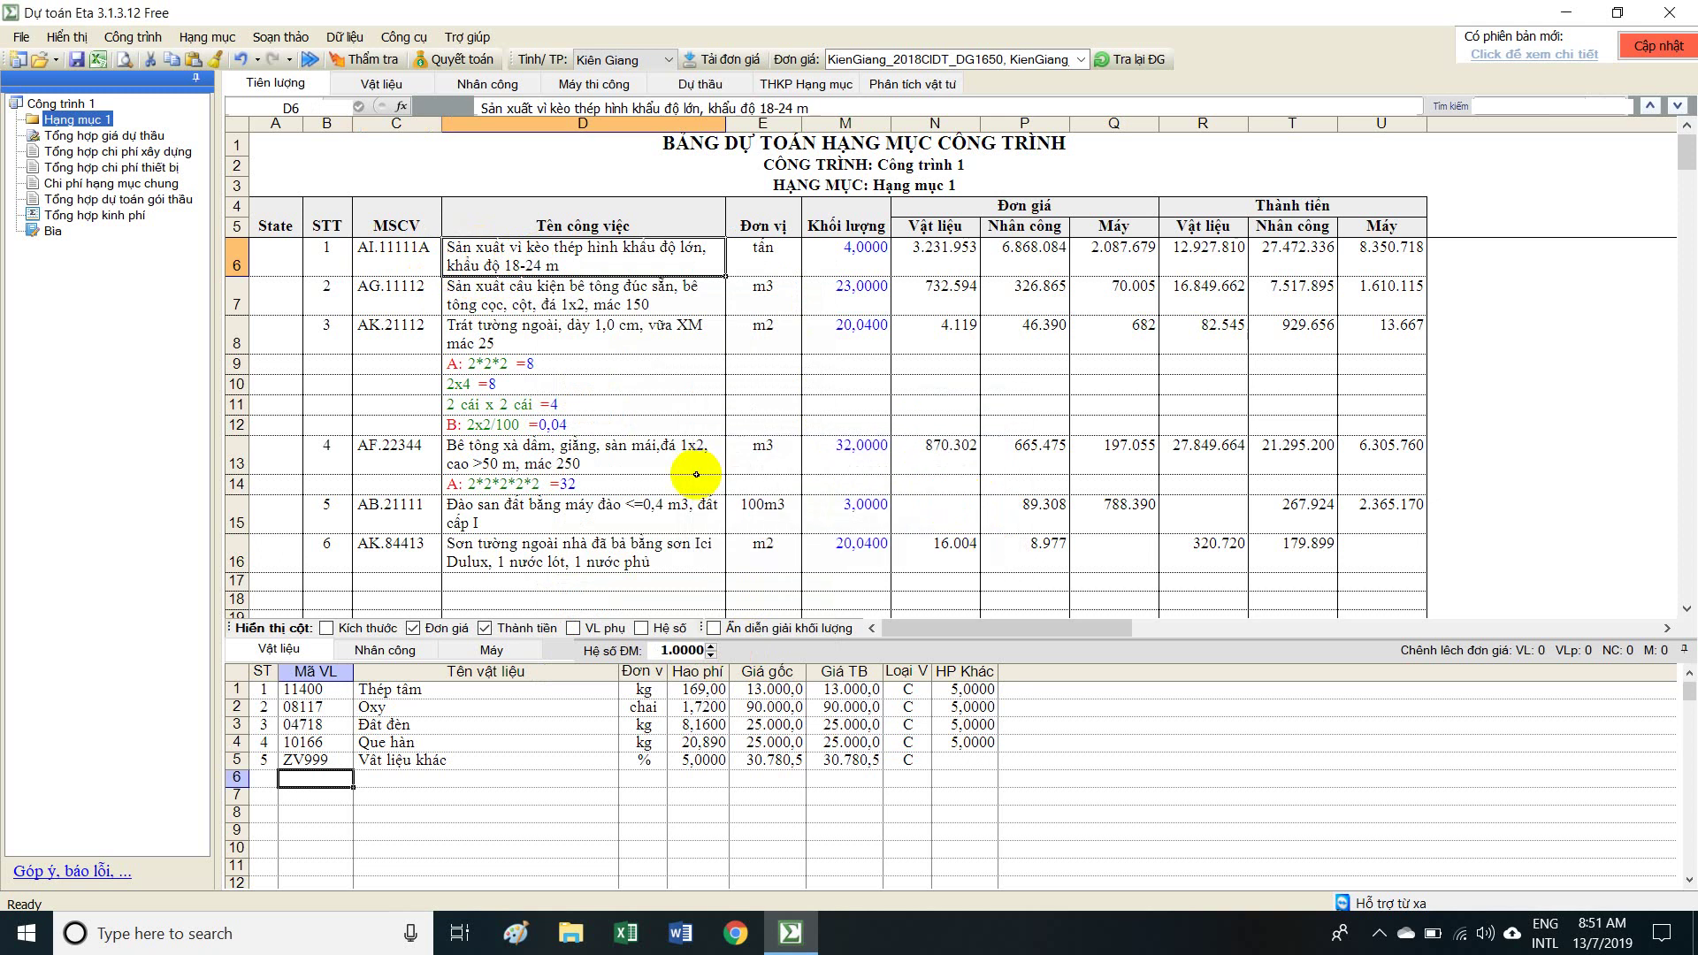
Look up ai111 in the first empty row and add both work items AI.11111 and AI.11111A to the estimate.
click(399, 581)
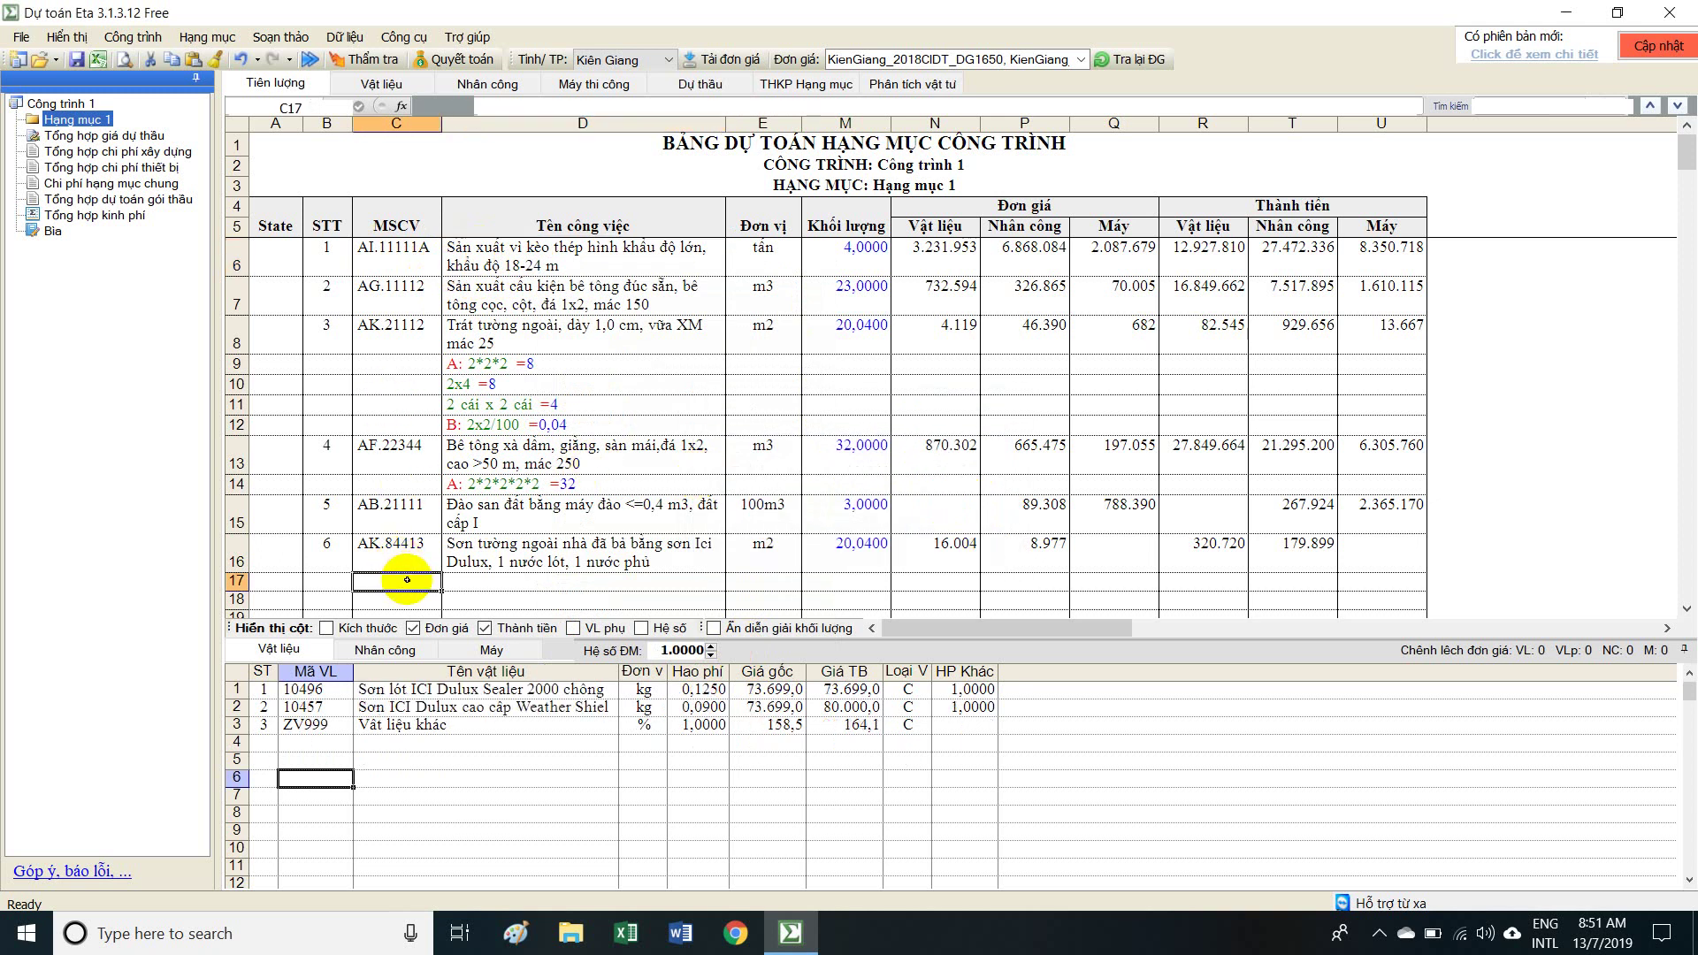
text(ai111)
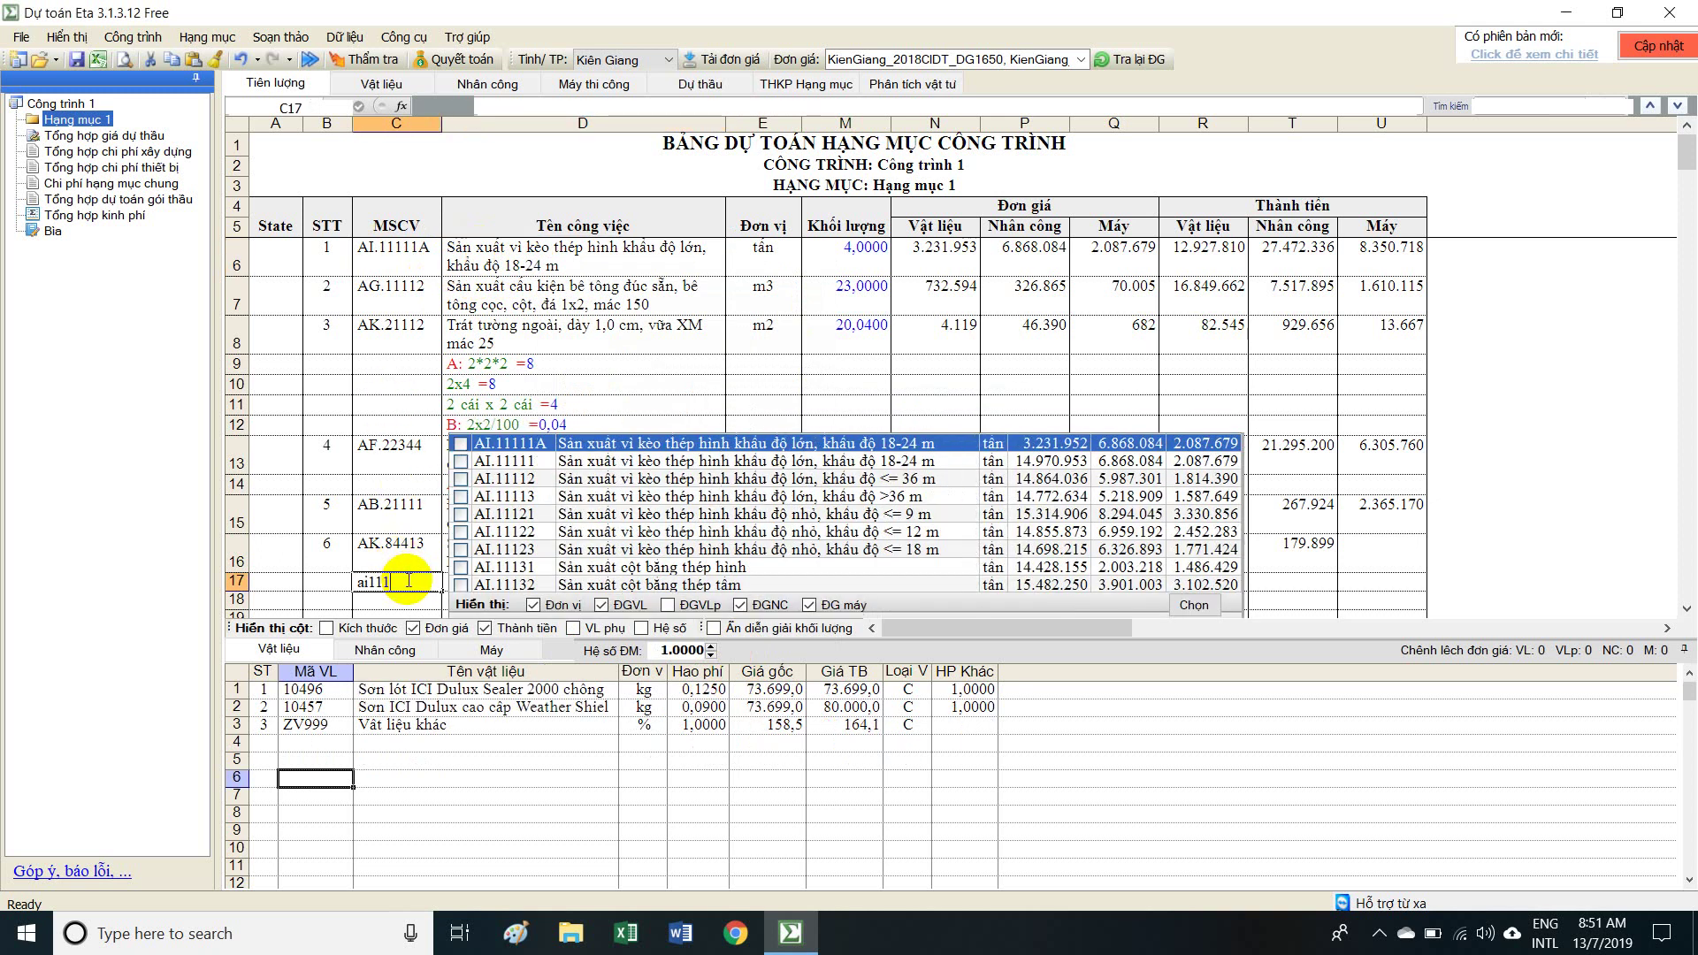
click(460, 460)
click(1193, 605)
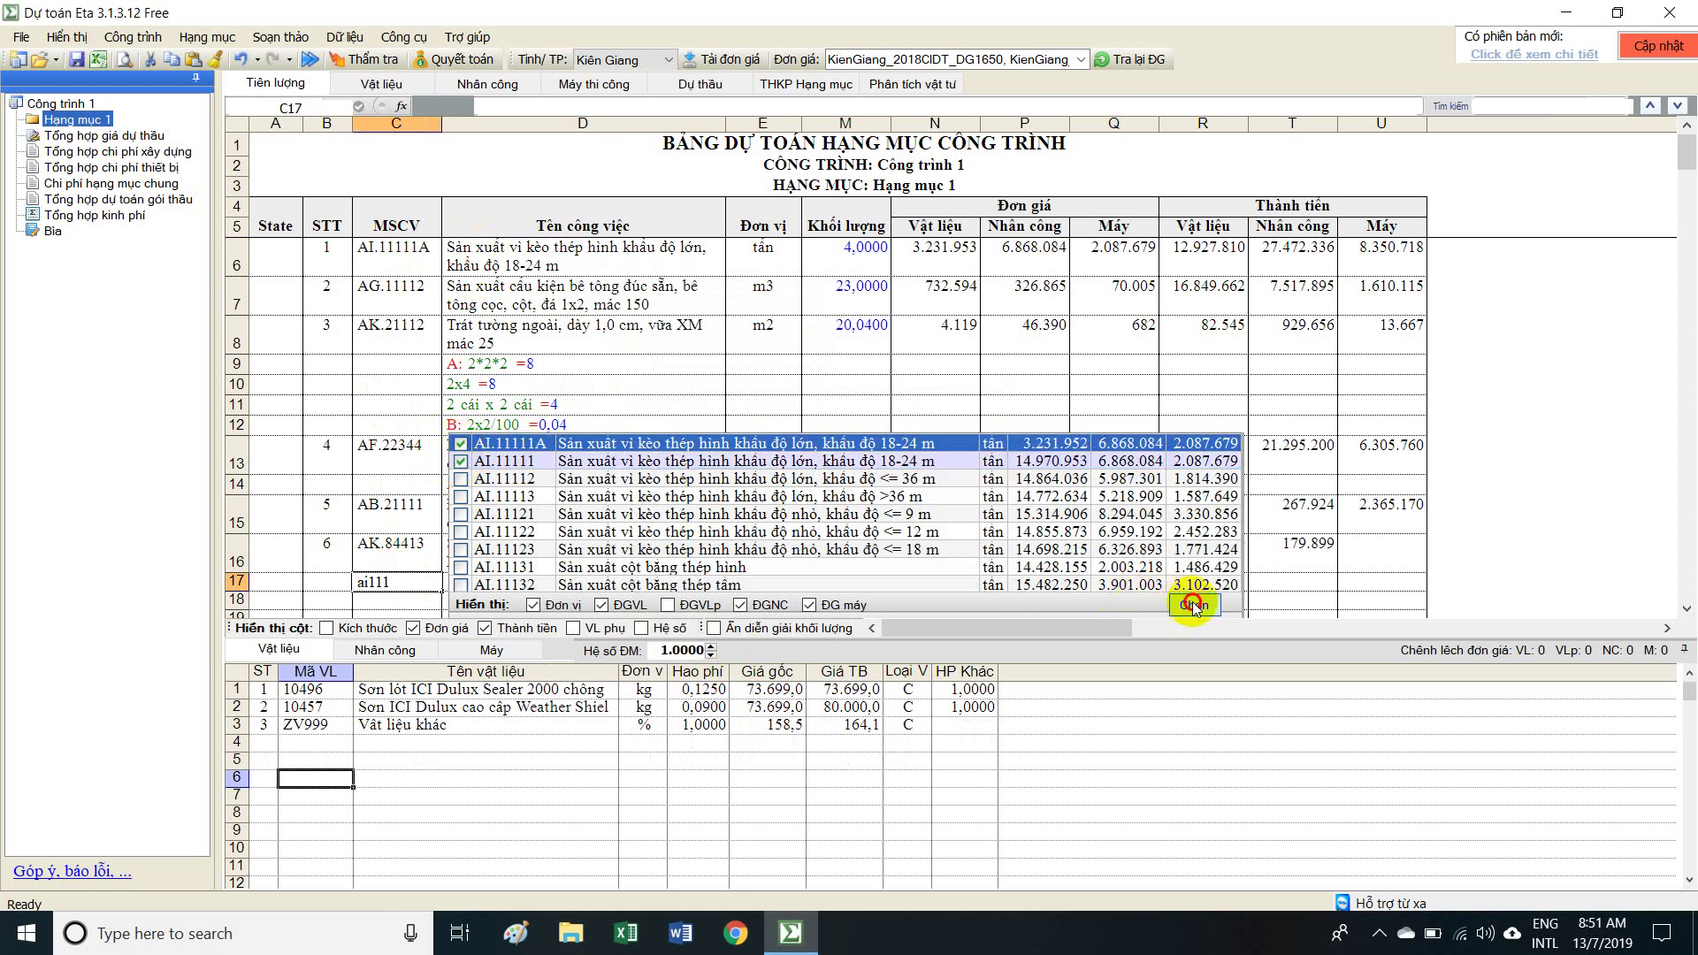
click(571, 548)
scroll(593, 548, down, 3)
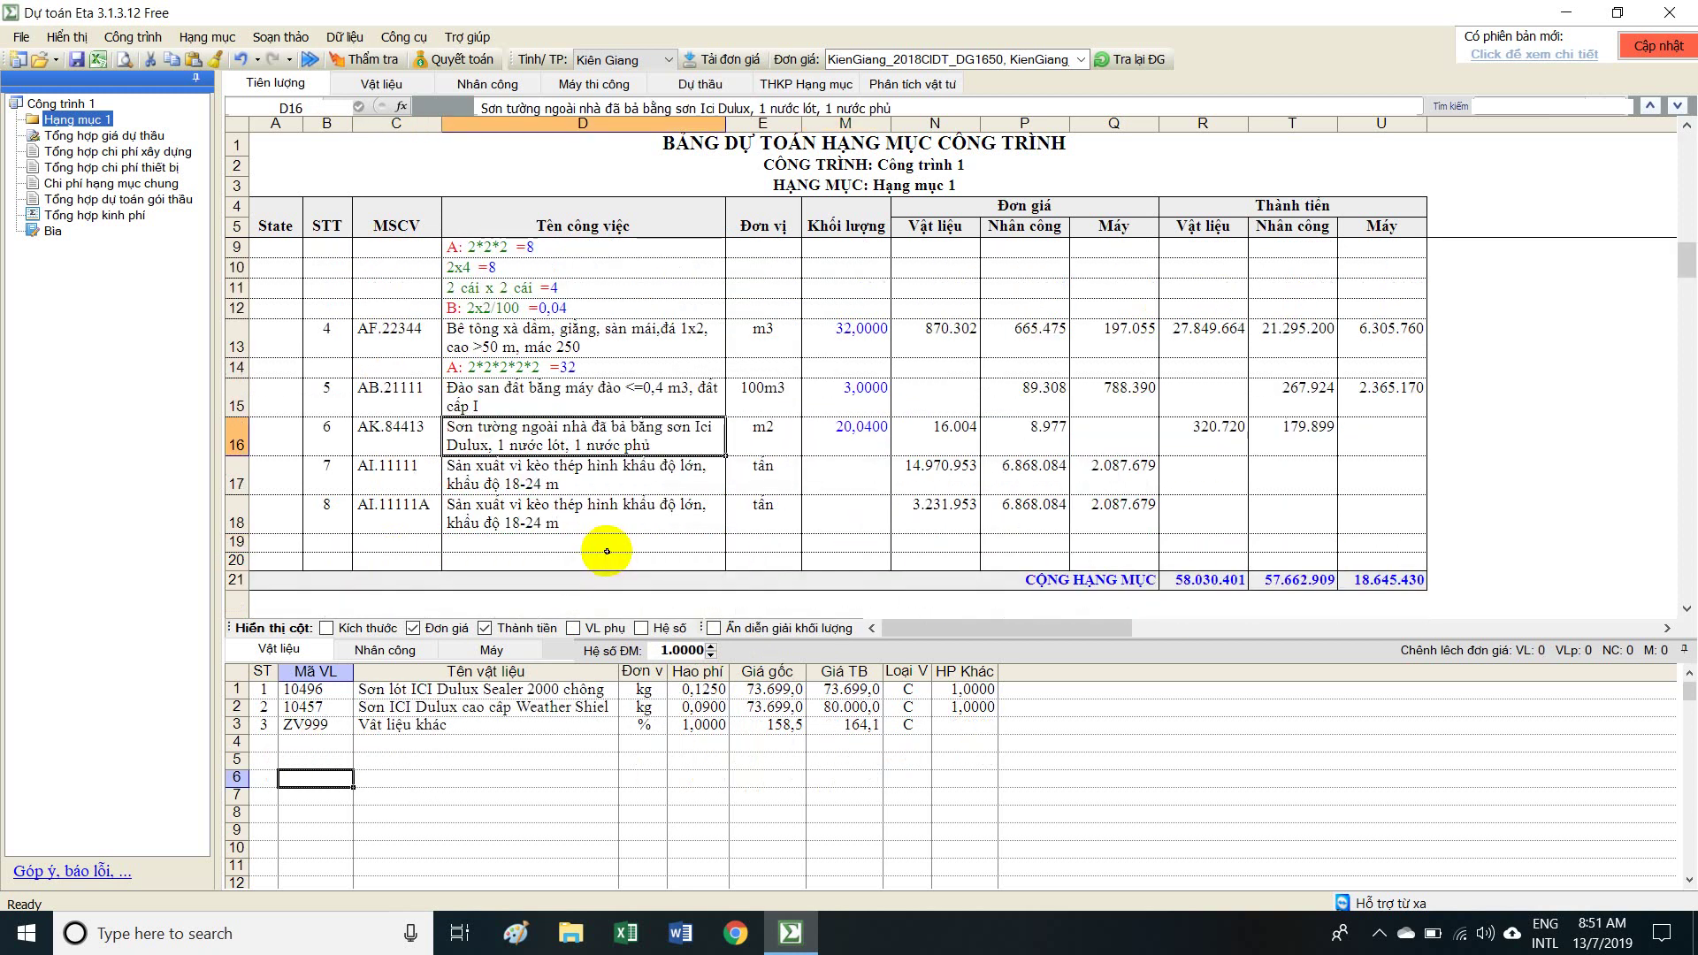
Compare the material unit prices and material lists of the newly added AI.11111 and AI.11111A.
click(358, 477)
click(929, 468)
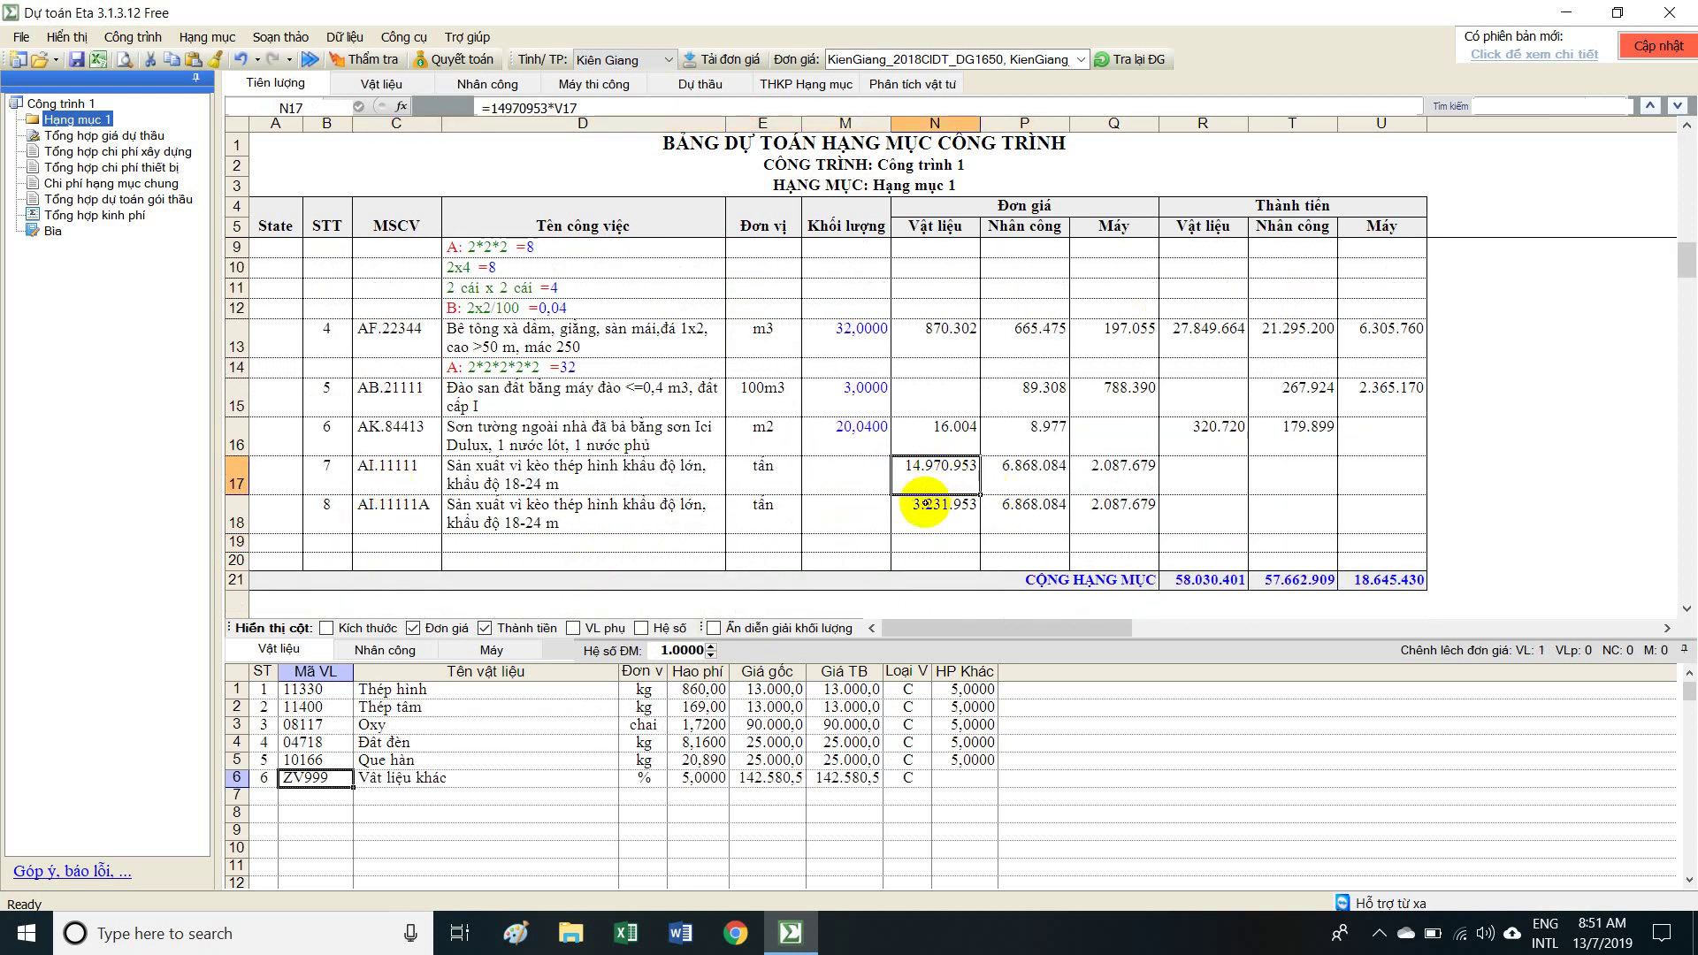
click(471, 511)
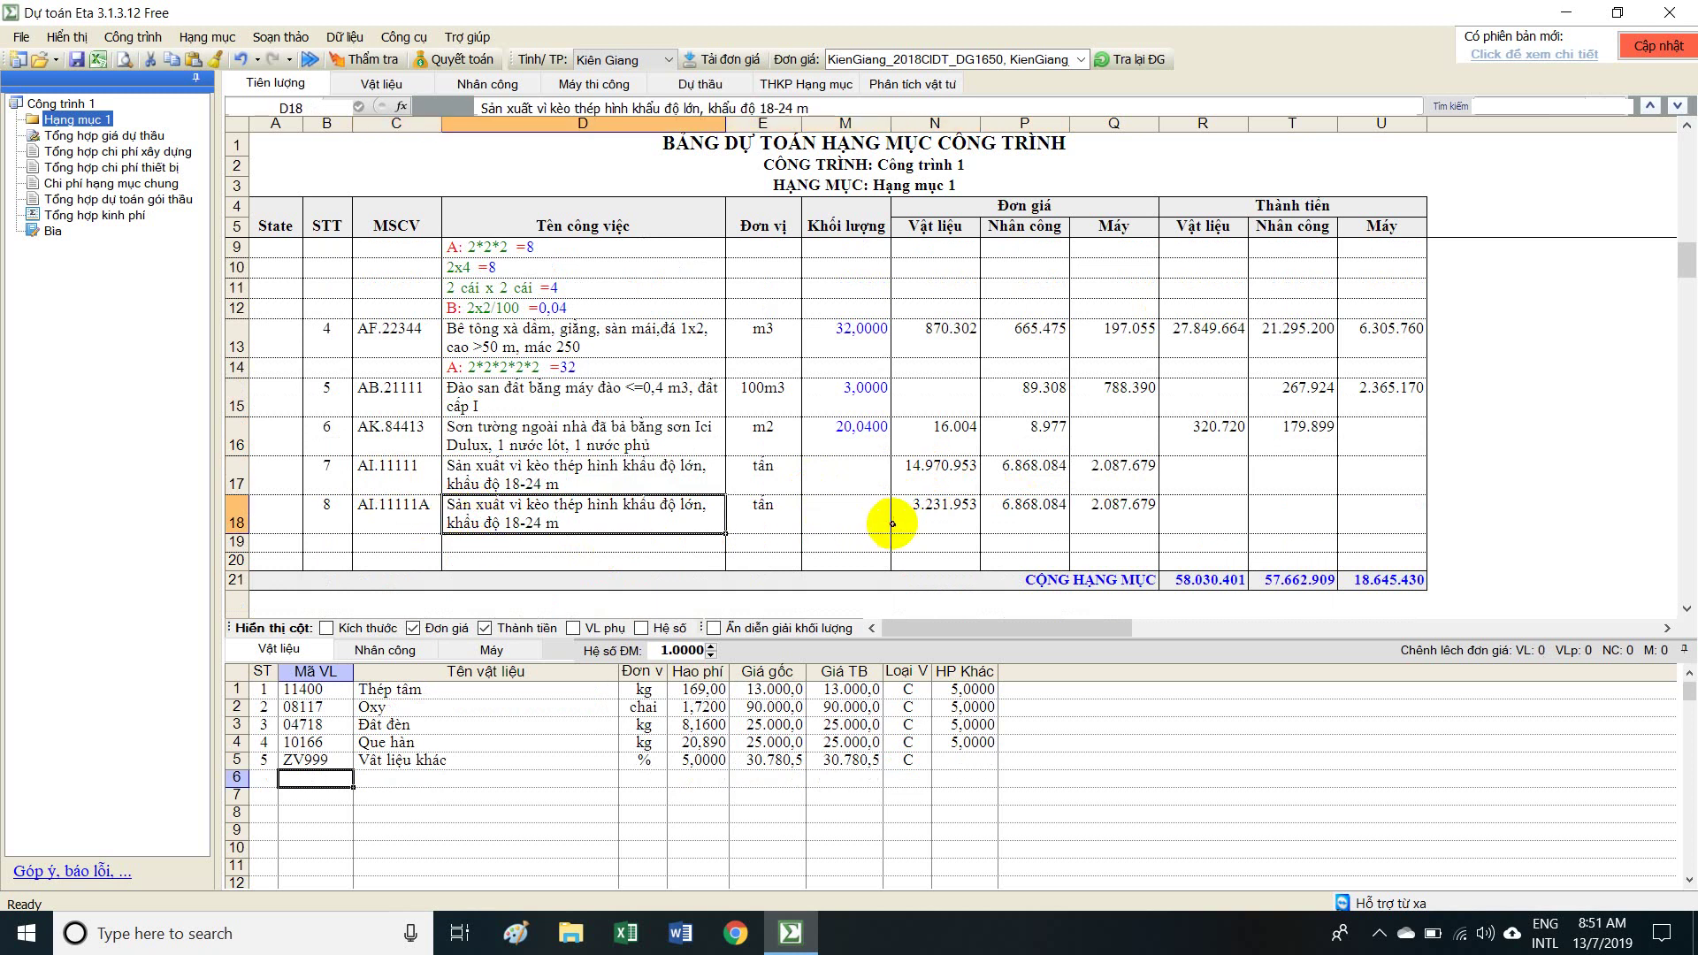
Set the quantities of the newly added work items to 1 for AI.11111 and 2 for AI.11111A.
click(849, 483)
text(1)
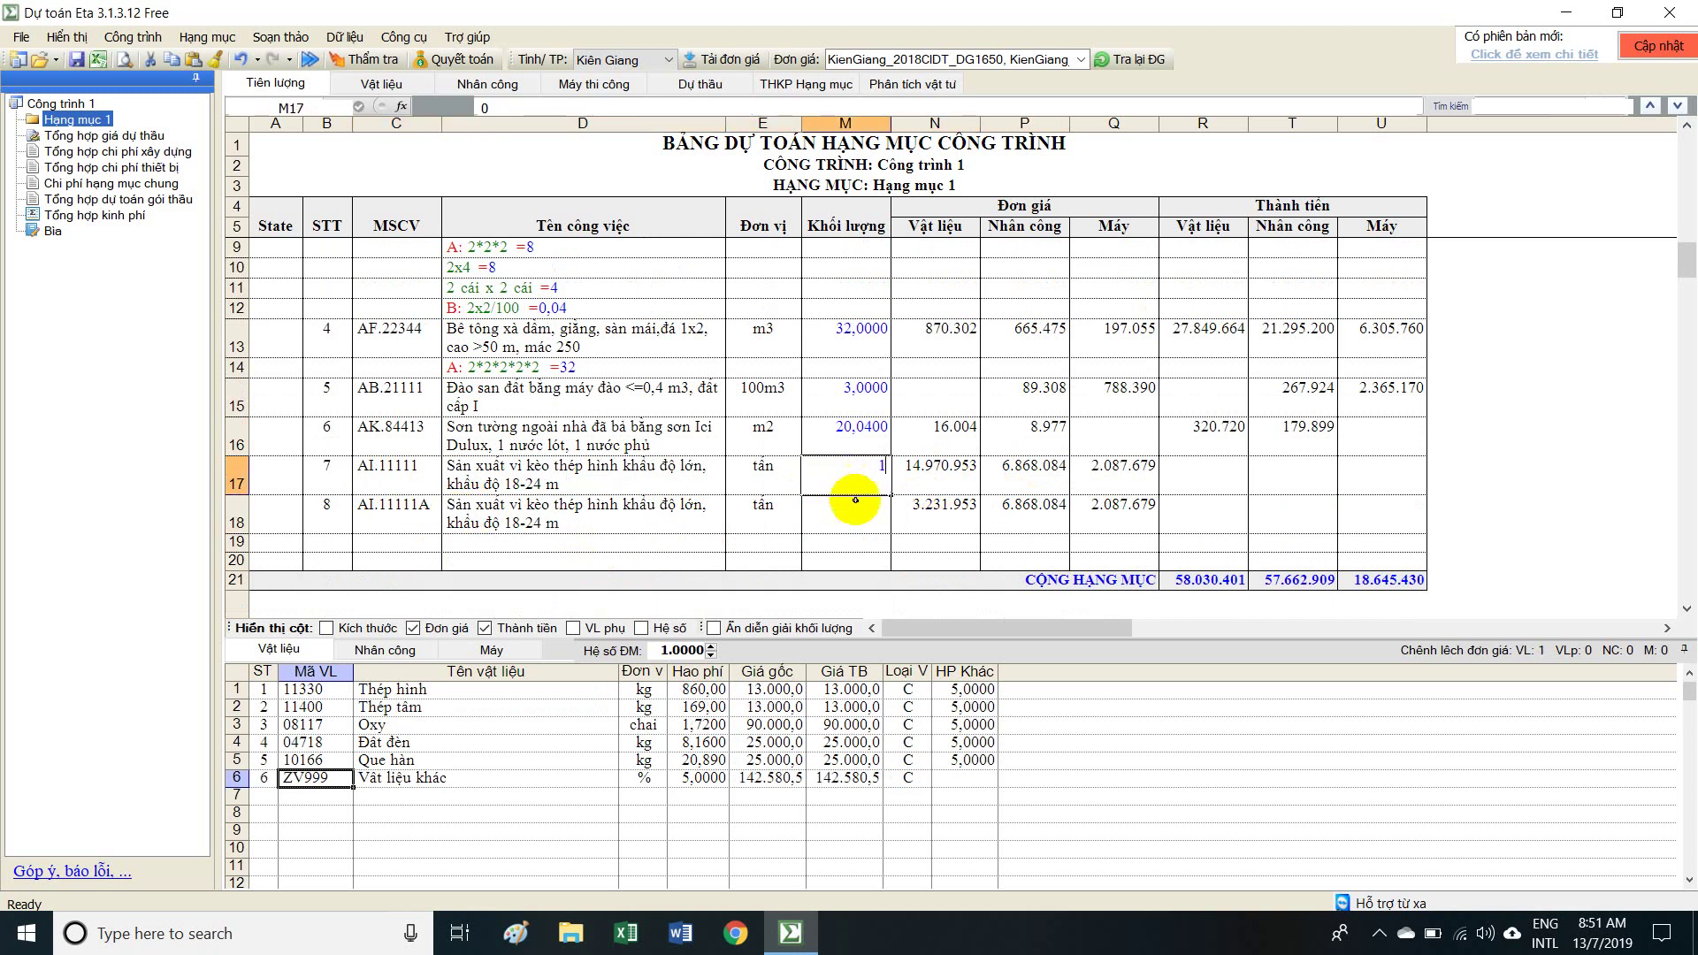
click(856, 511)
click(946, 513)
click(942, 438)
scroll(984, 484, up, 1)
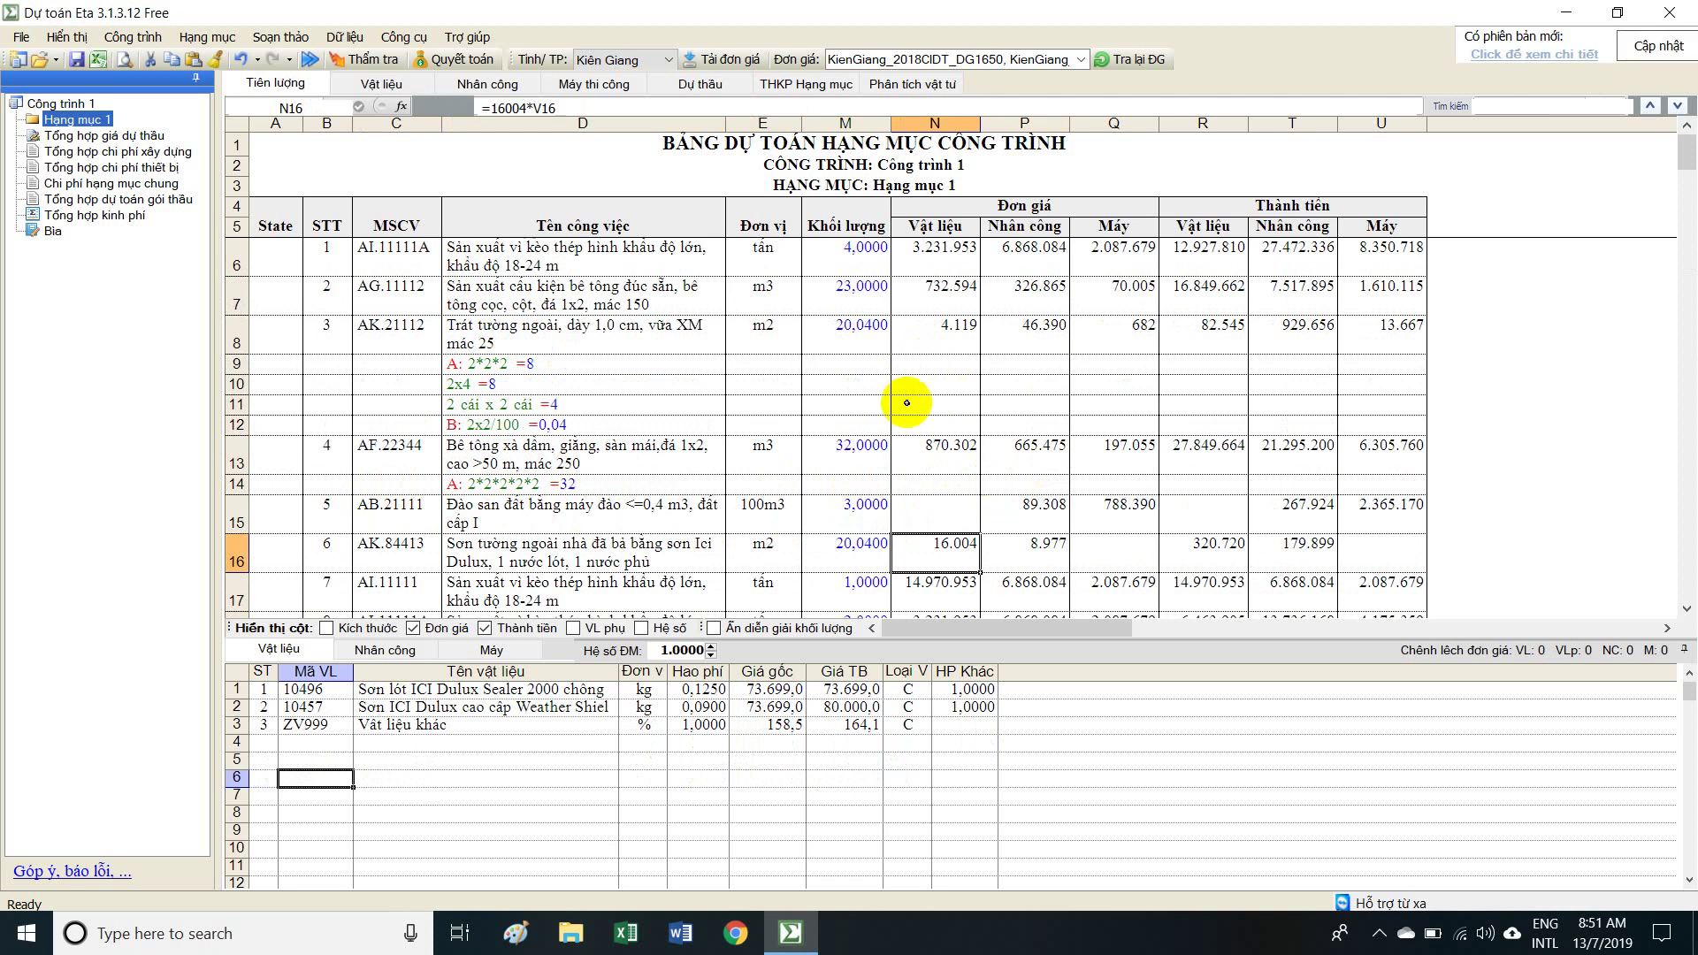
Inspect the Xi măng PC40 line of work item AG.11112 and widen the Tên vật liệu column to show full material names.
click(598, 307)
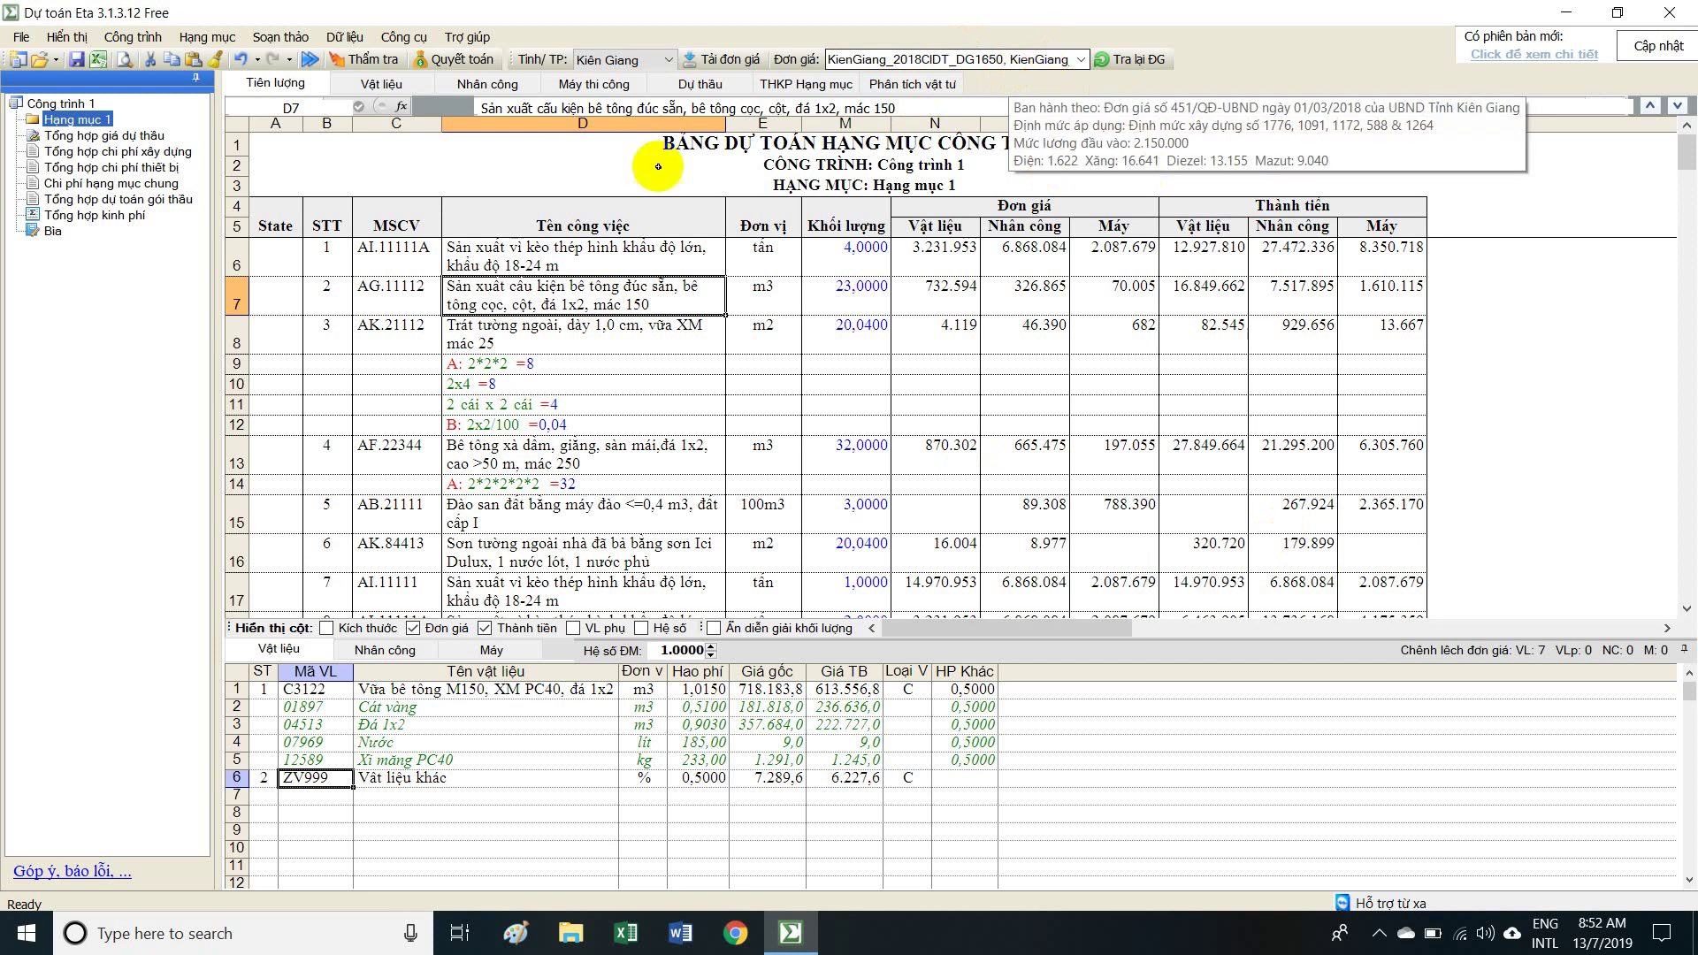
click(591, 762)
drag(590, 761, 694, 762)
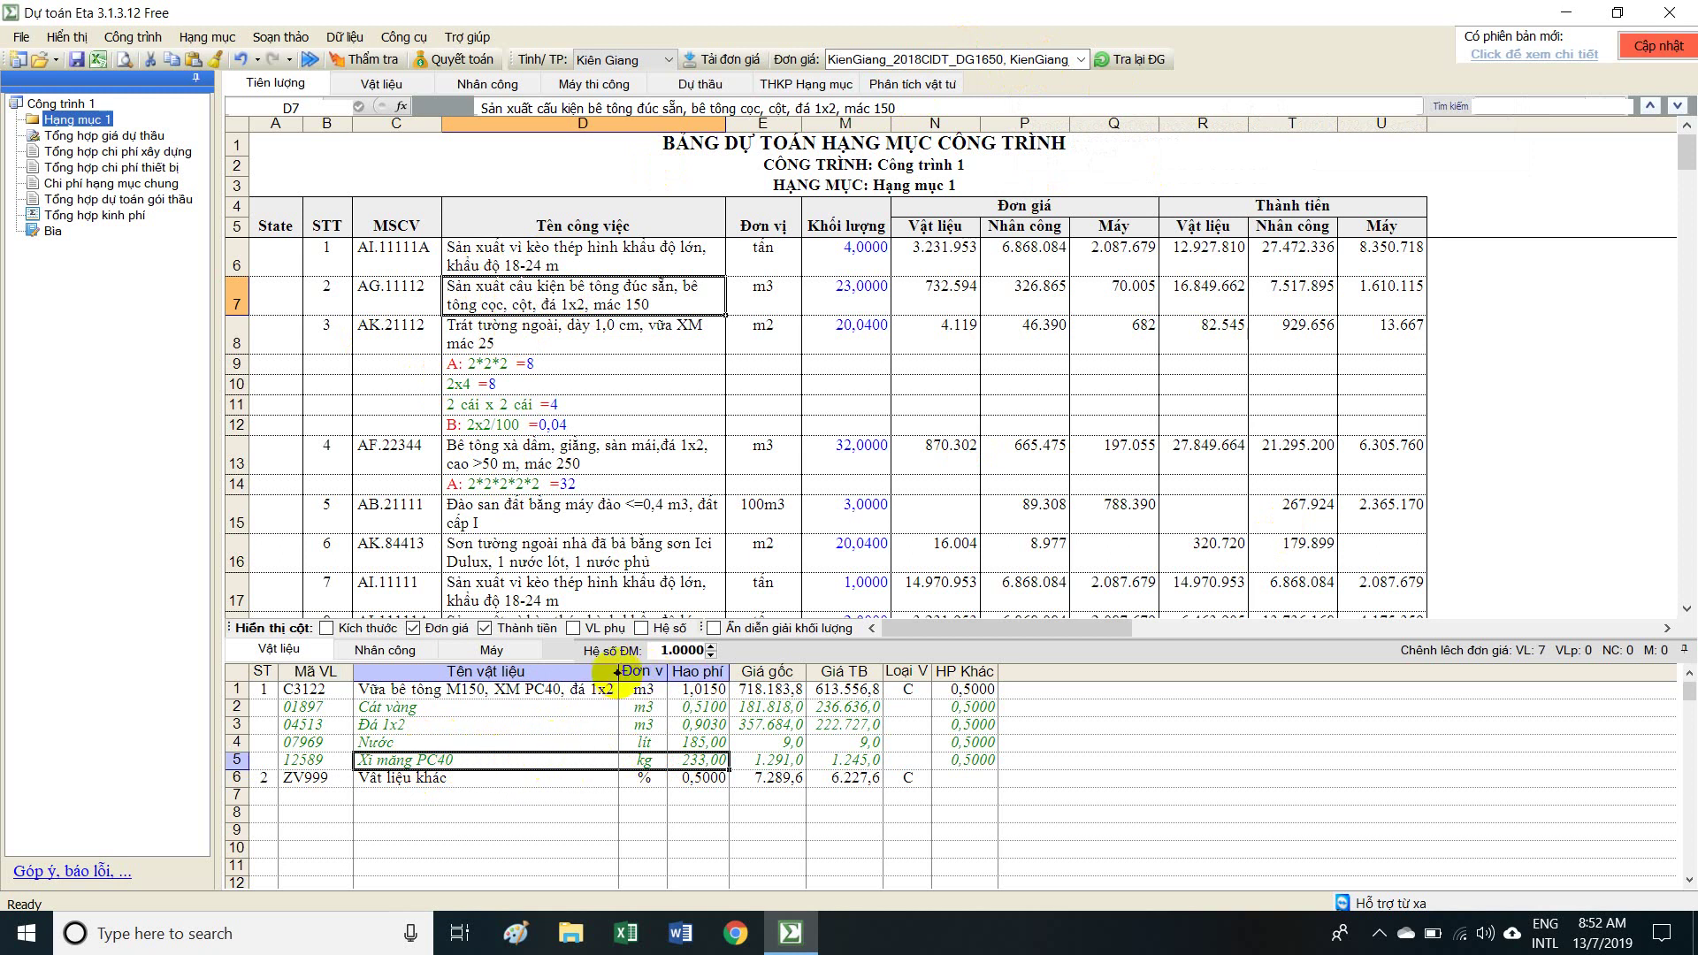
drag(616, 672, 769, 672)
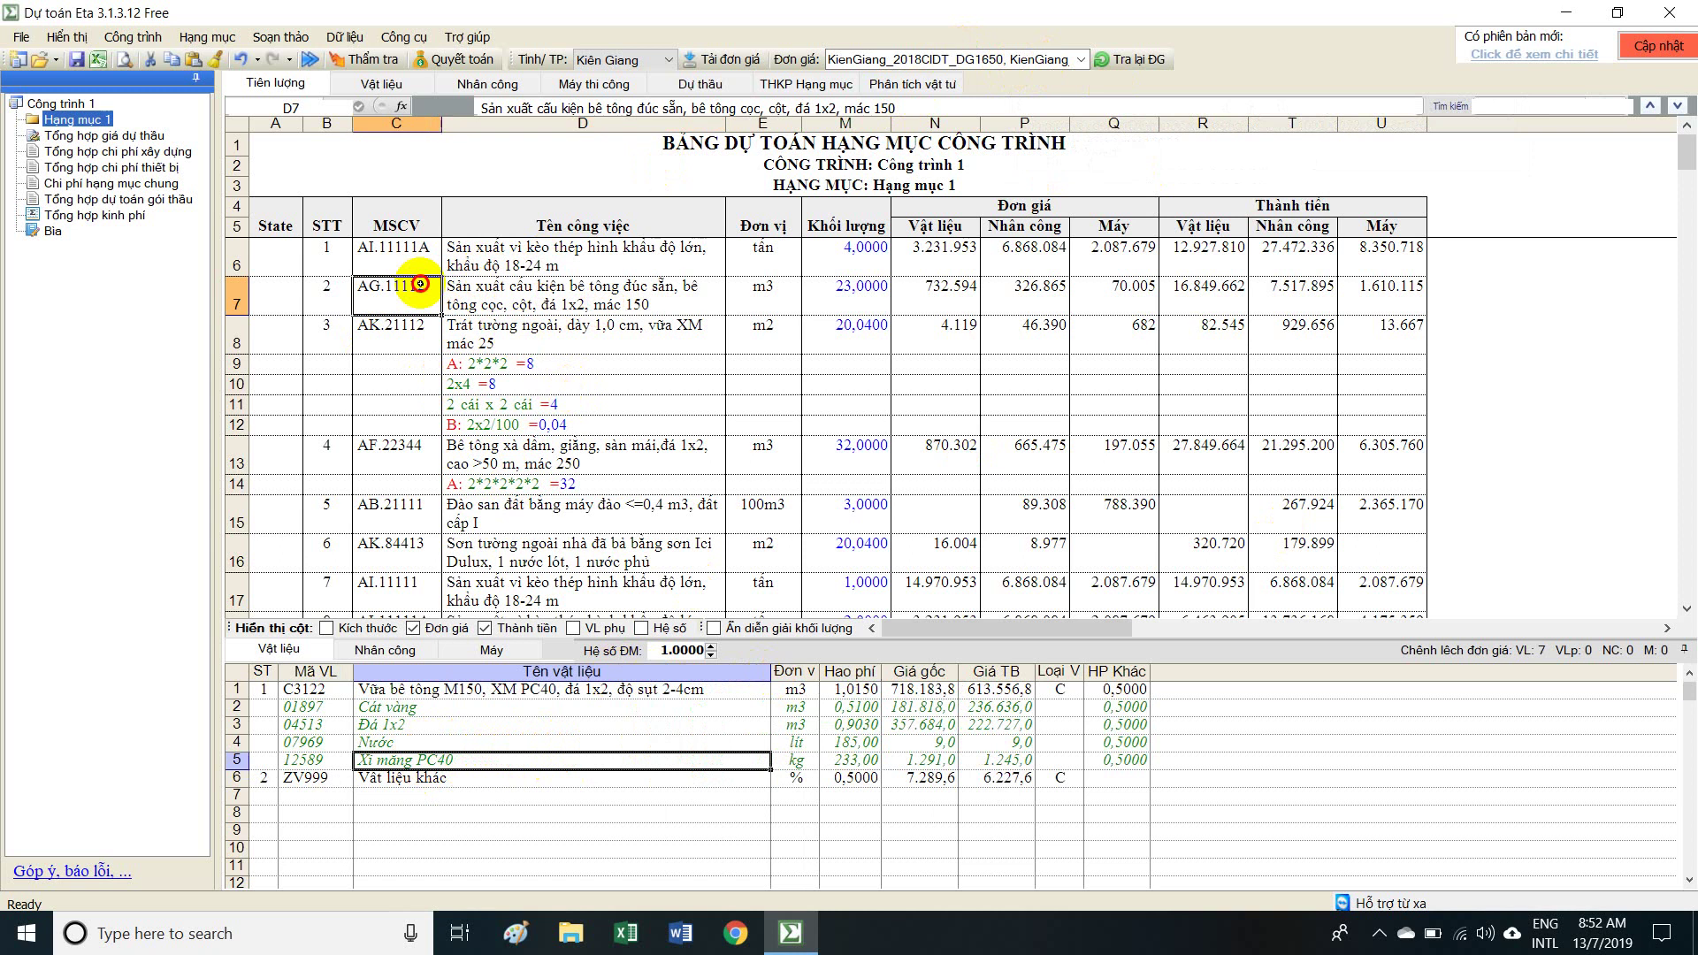
Convert the mortar of AG.11112 to PCB40 under Quyết định 1329, for selected work items only, keeping both mortar types included.
right_click(597, 290)
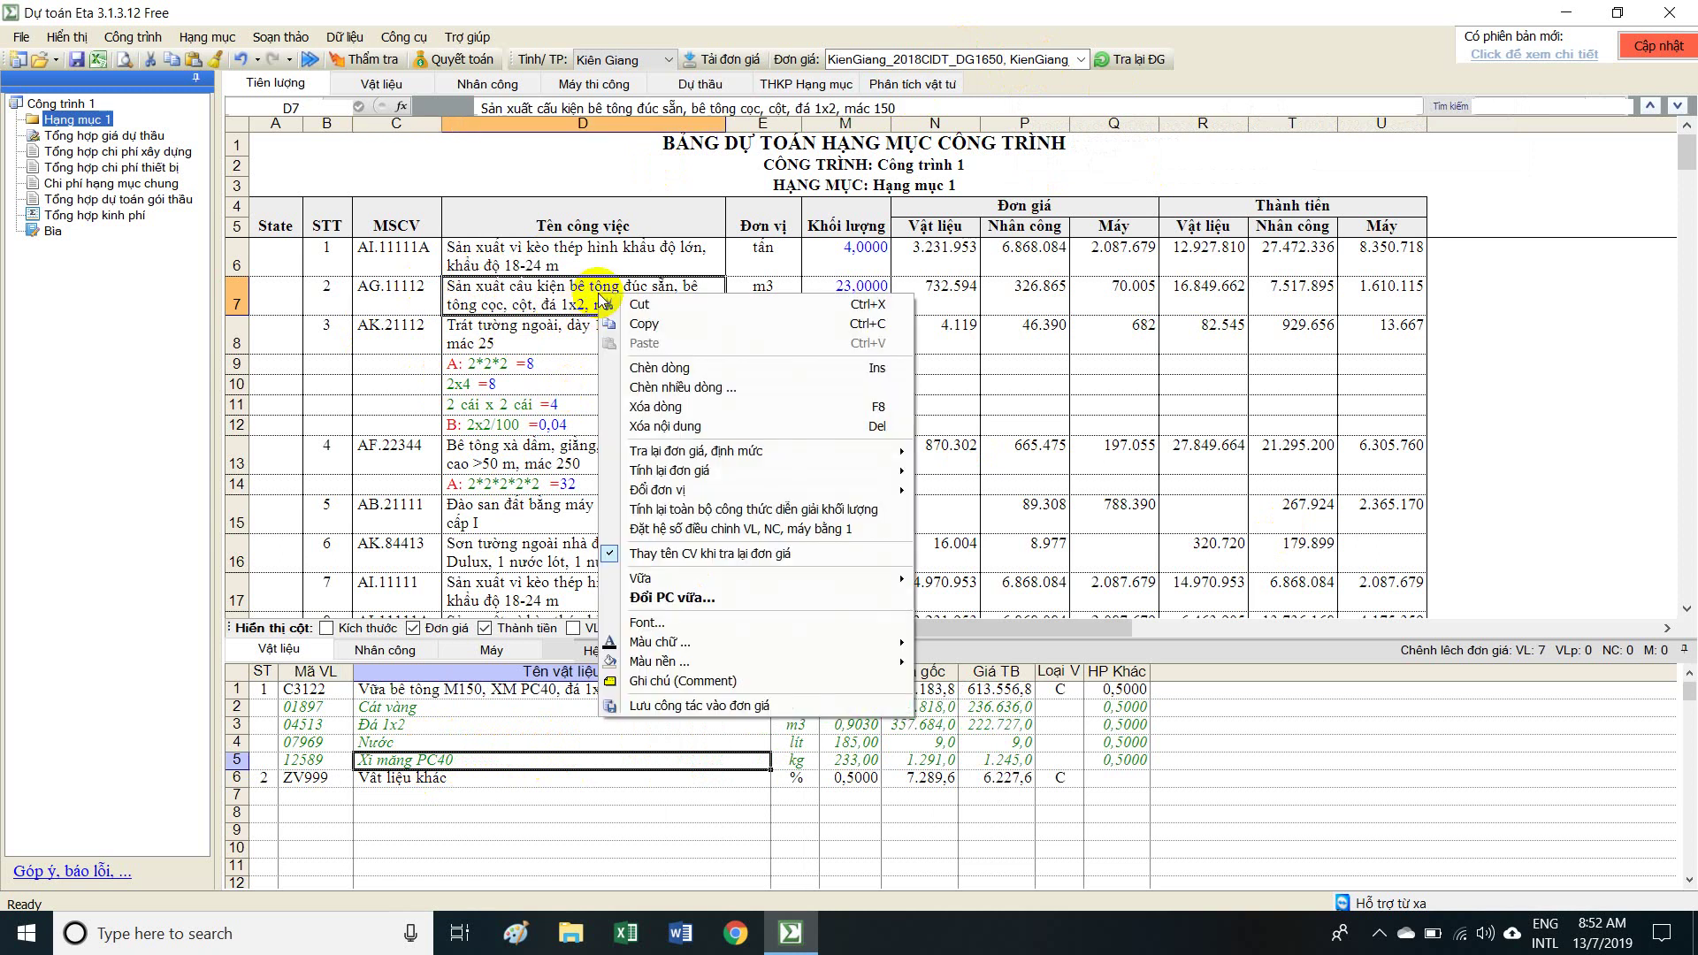
click(655, 598)
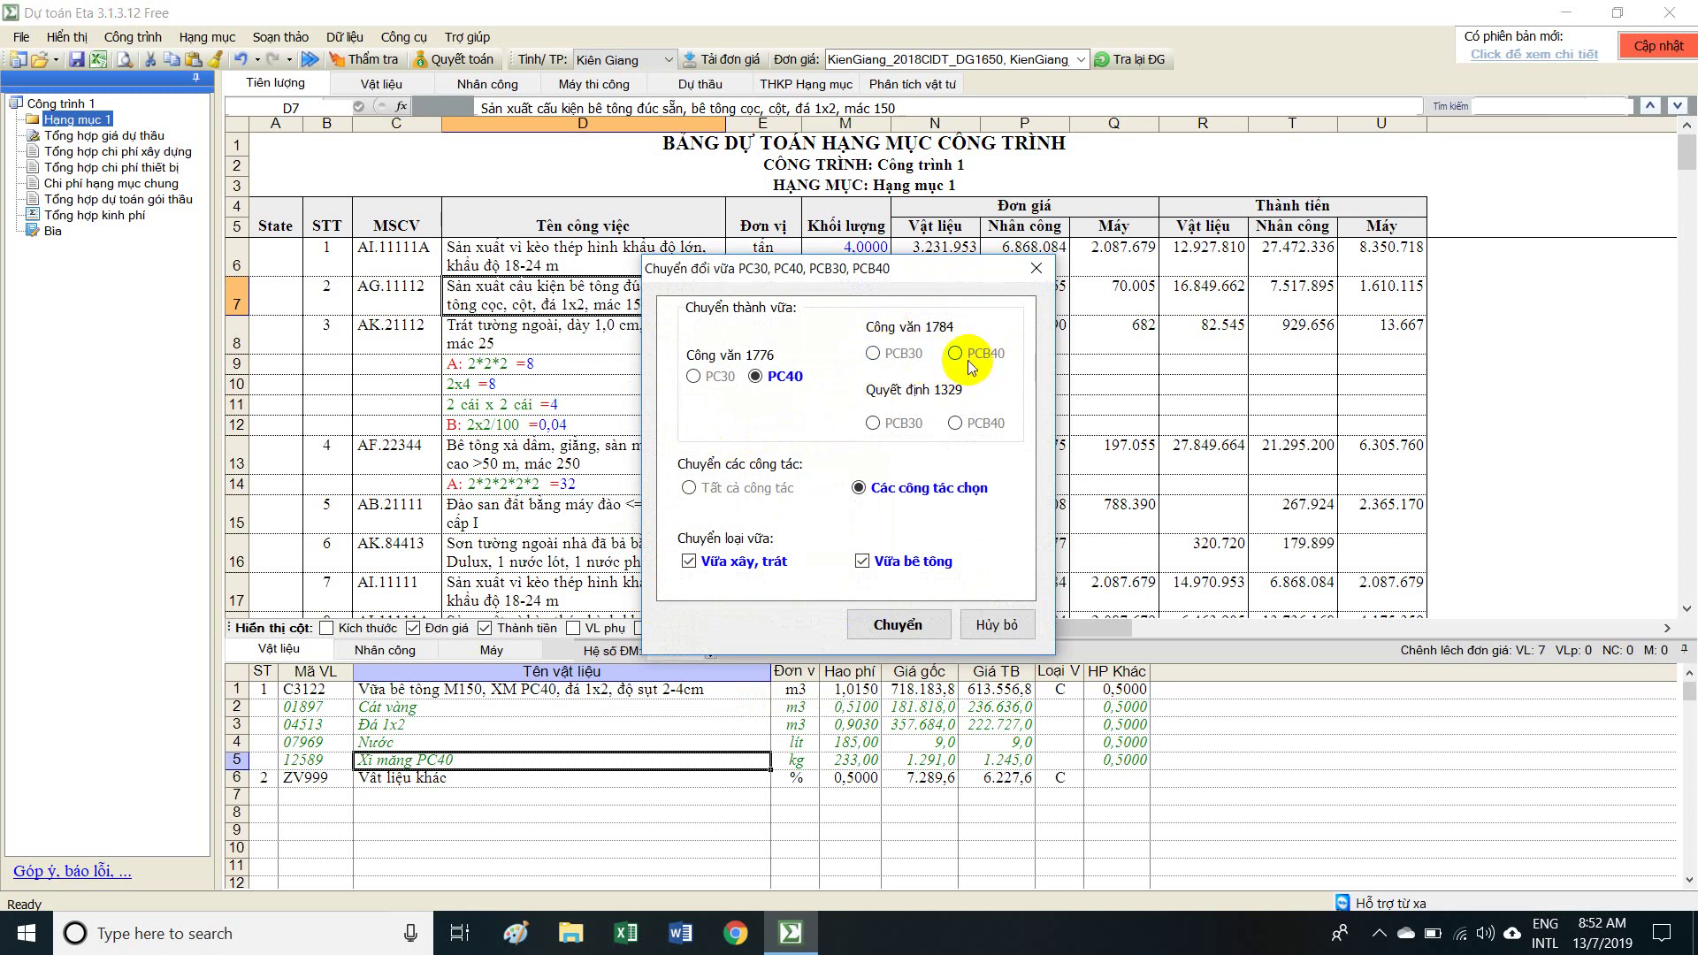
click(955, 423)
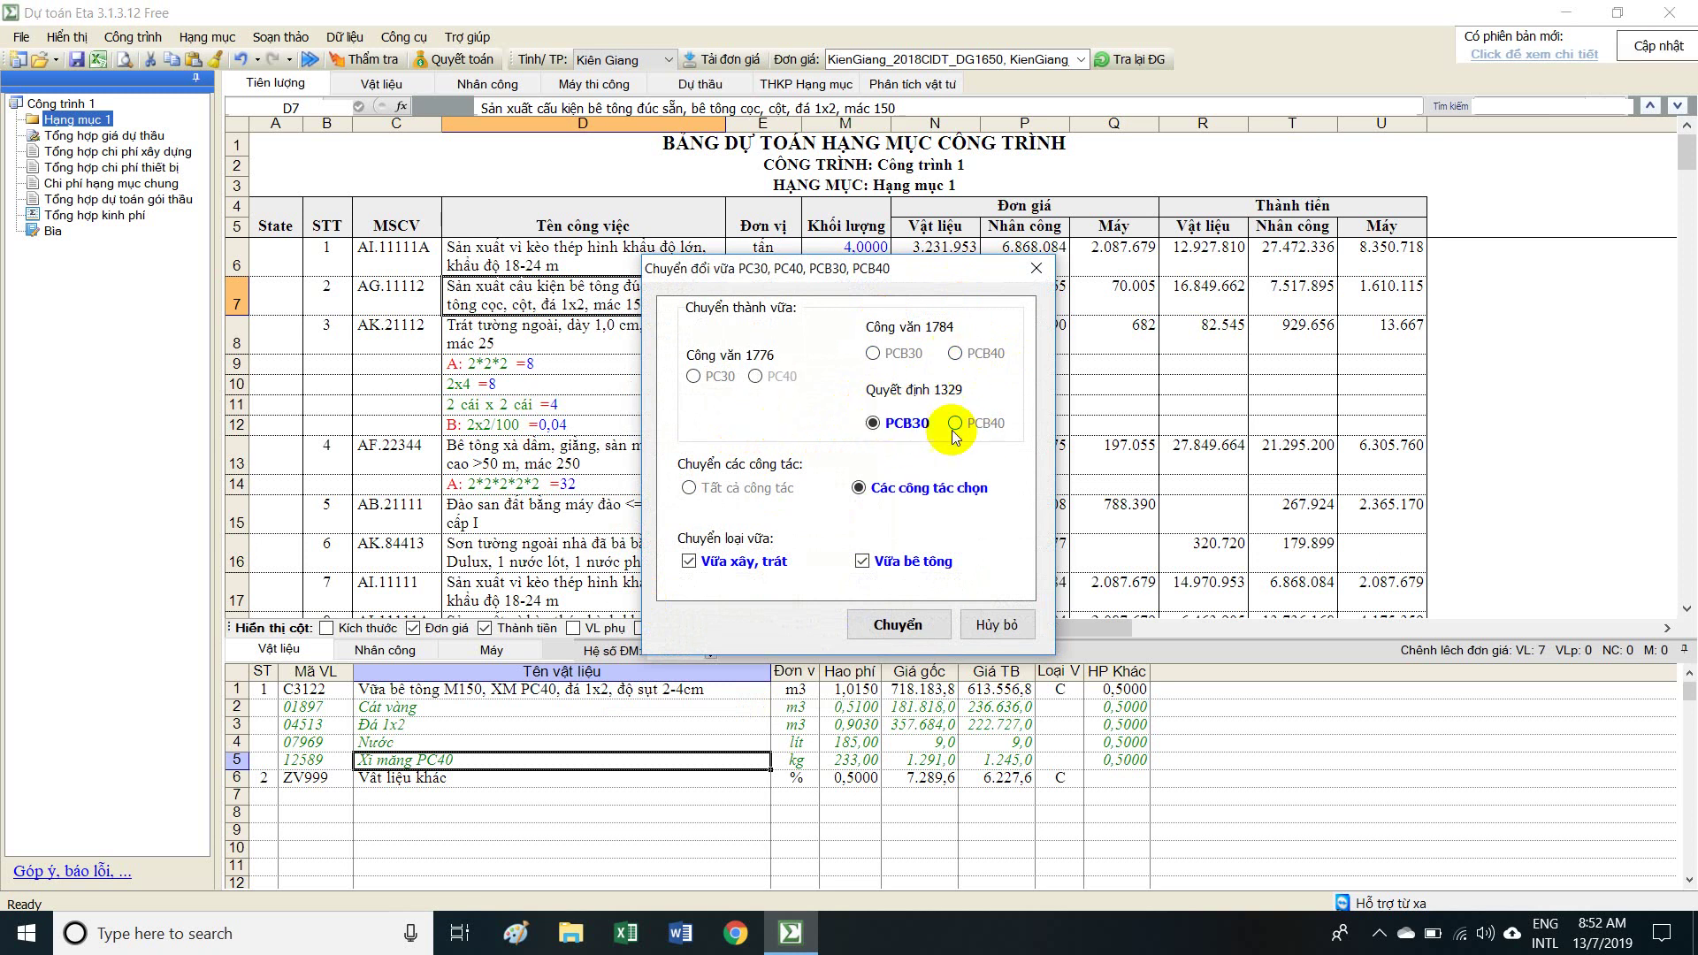
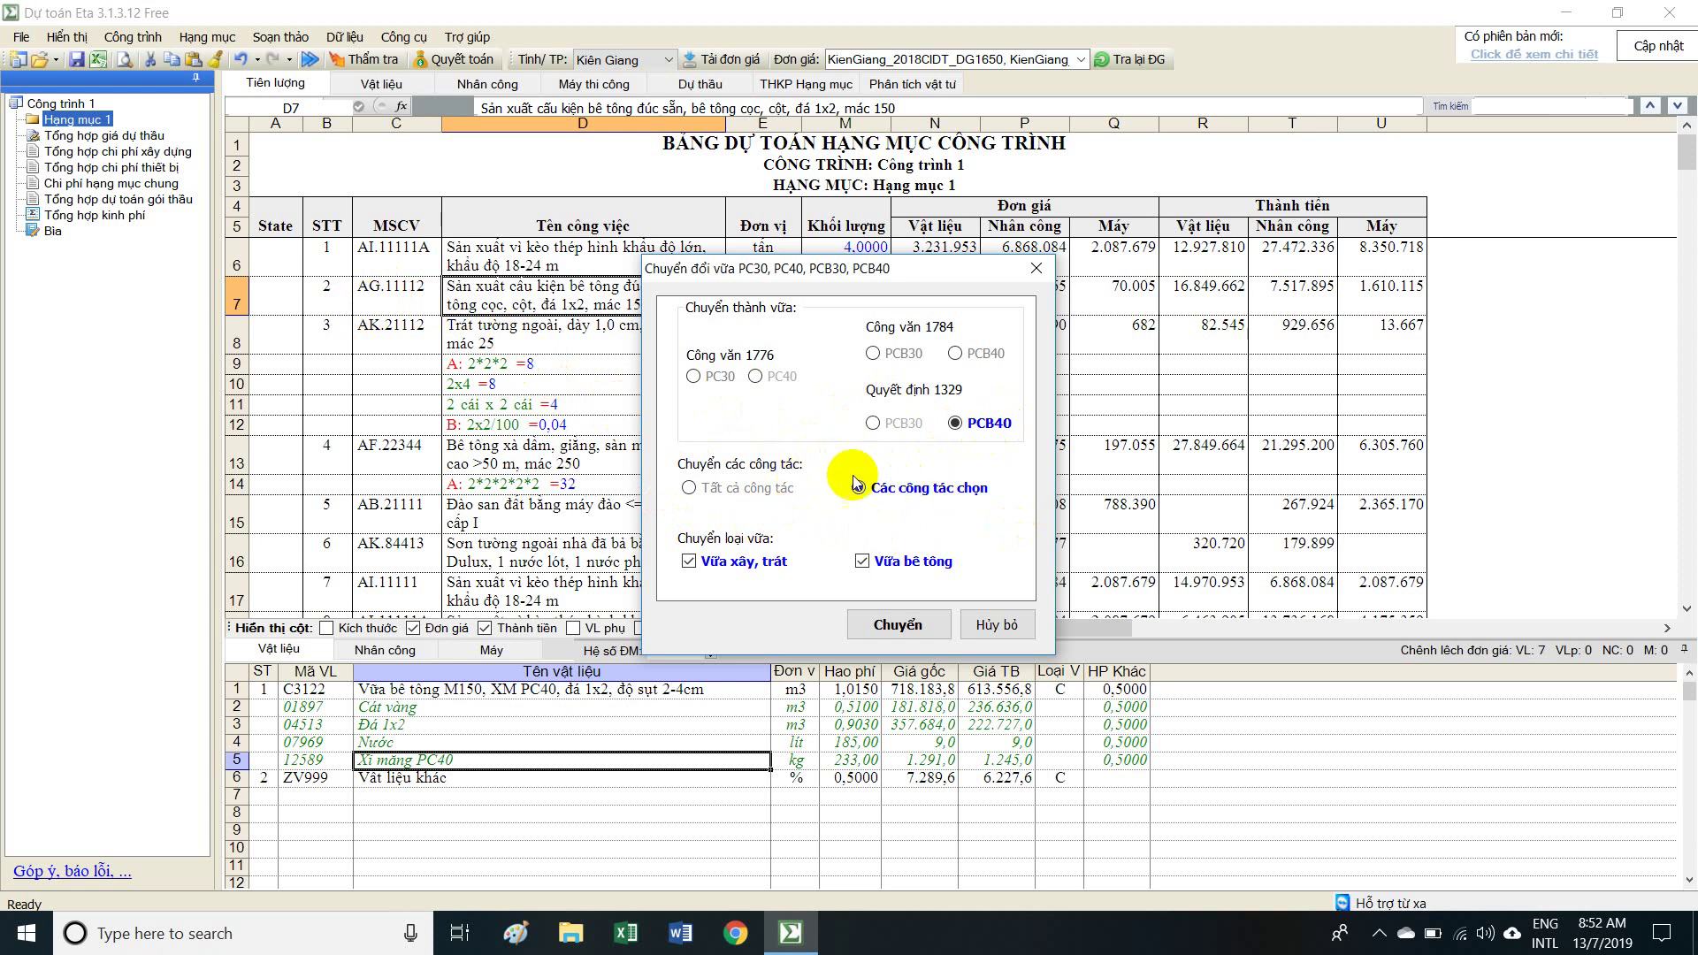
click(705, 492)
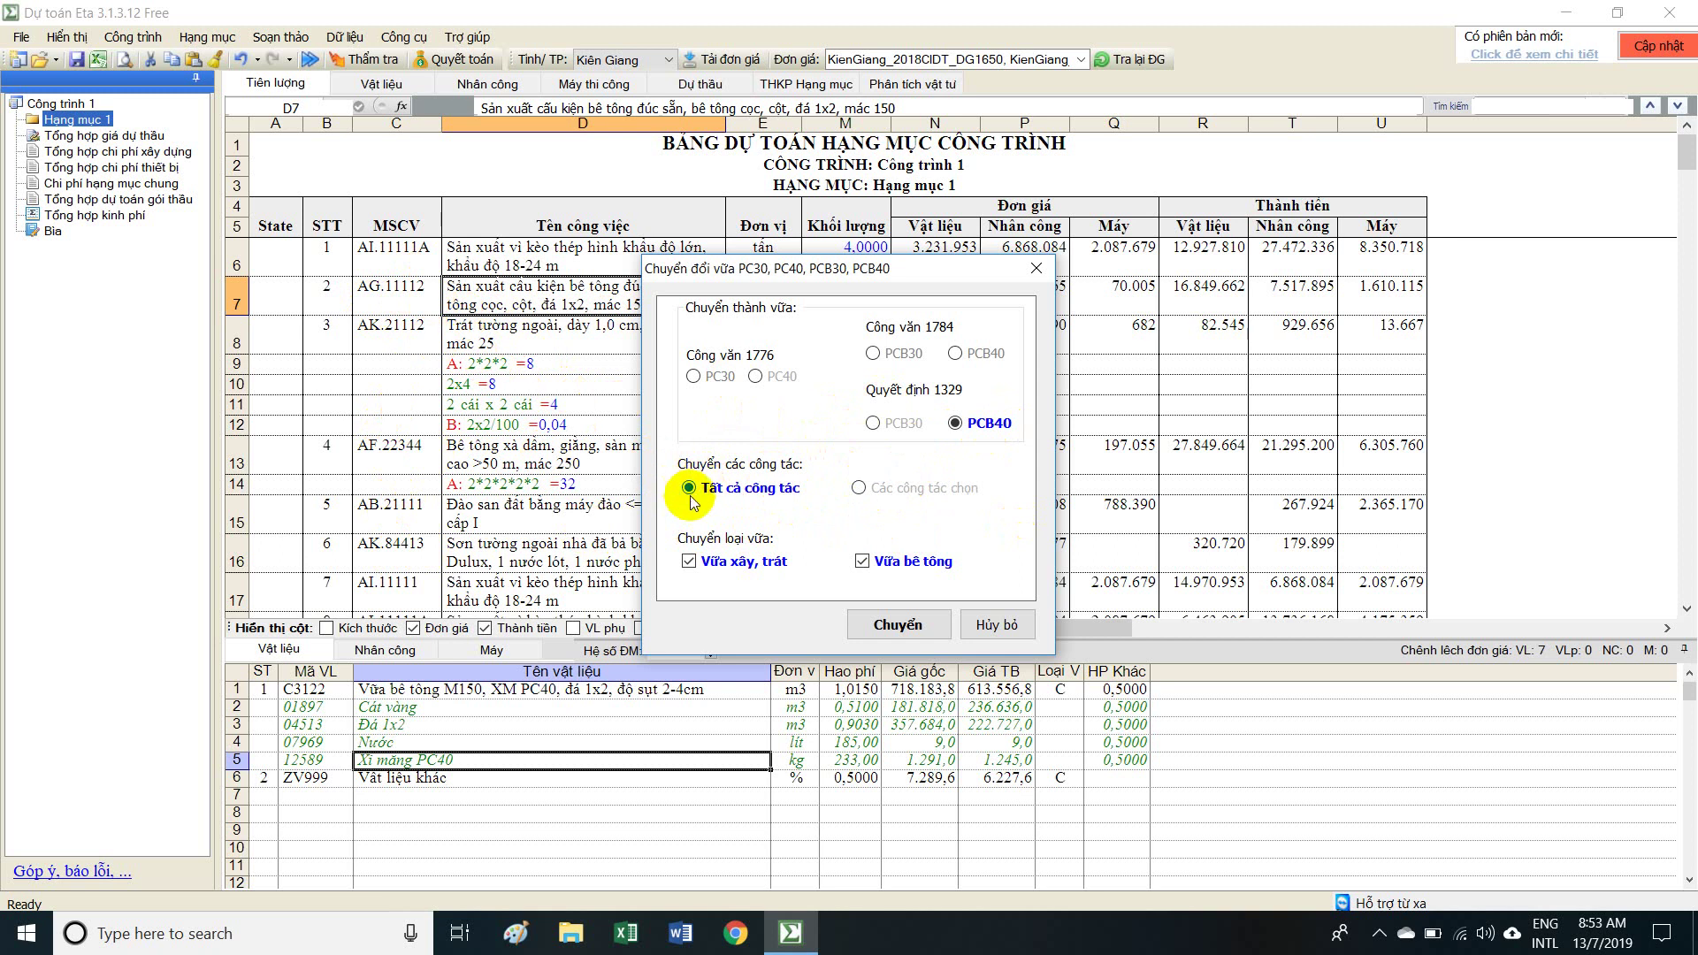
click(861, 491)
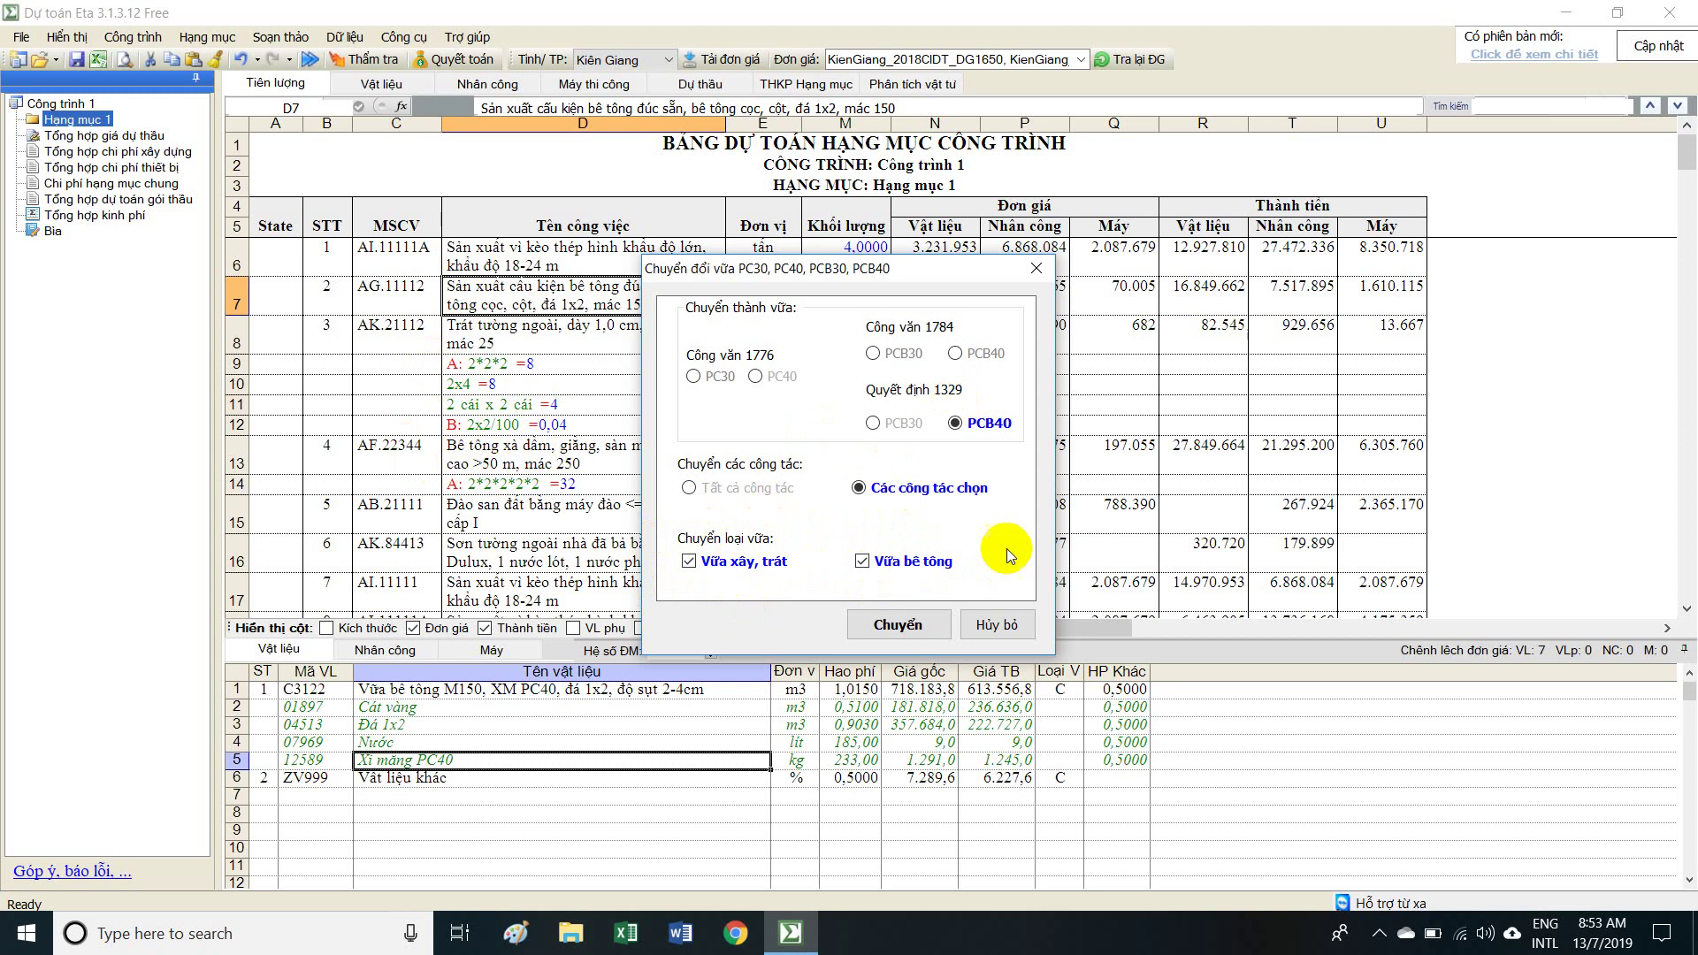
click(897, 626)
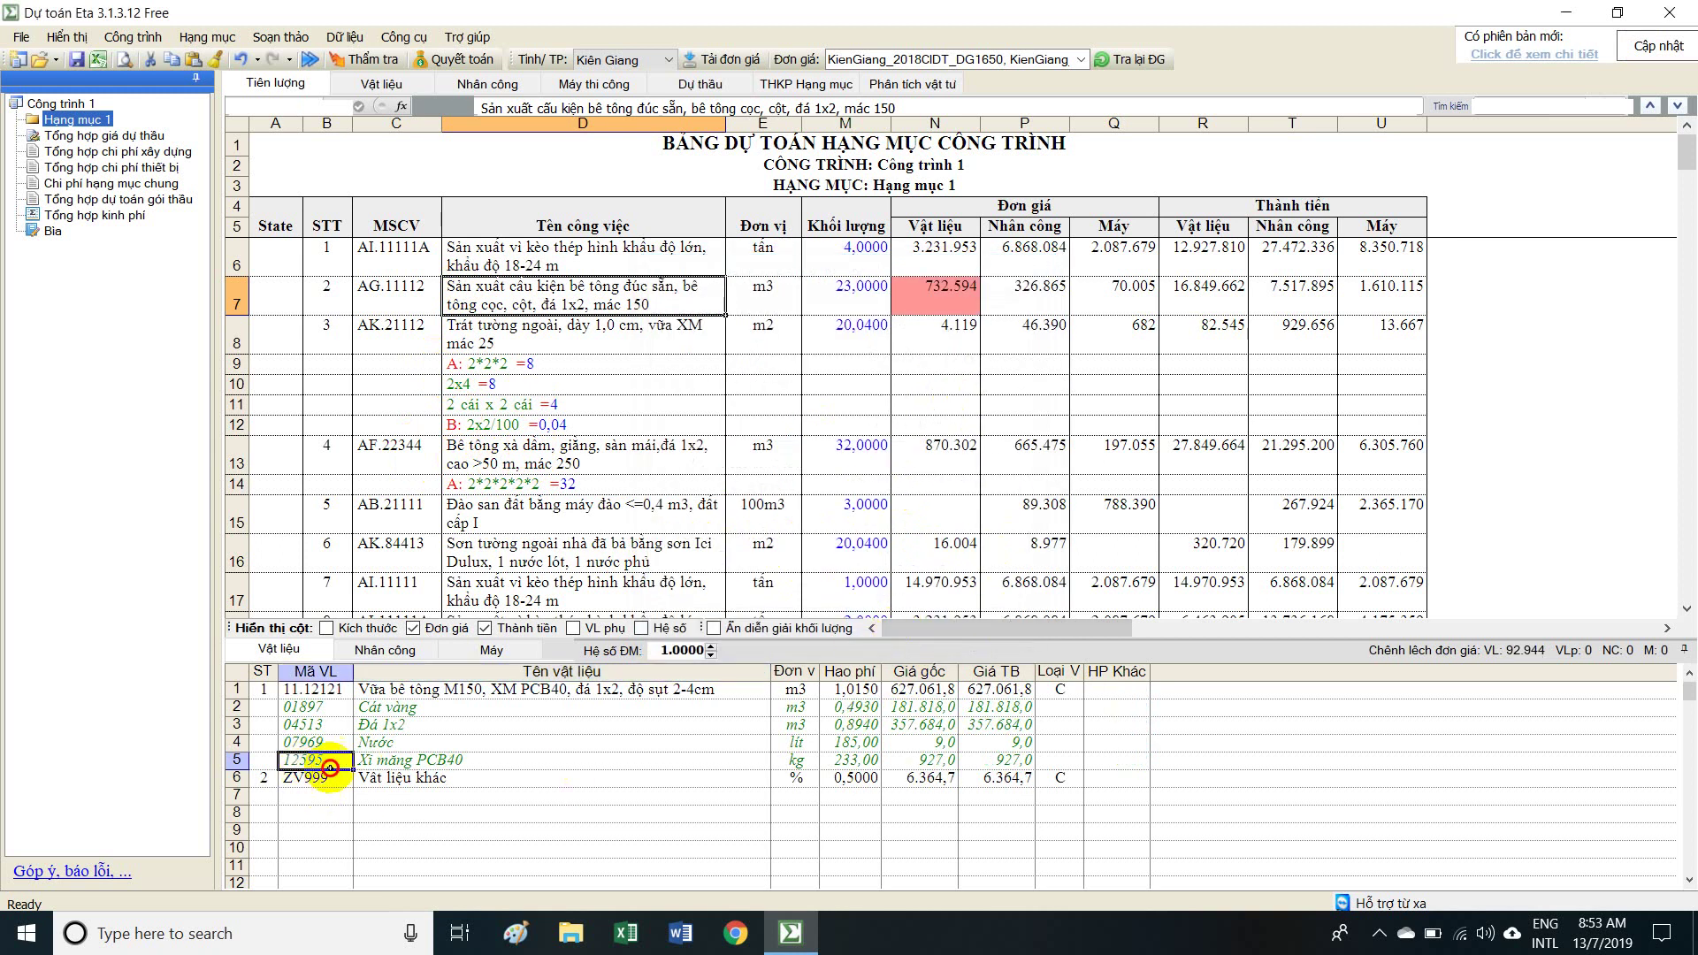
Examine AG.11112's converted Xi măng PCB40 line and mortar components, its highlighted material unit price, and the neighbouring work items.
click(598, 768)
drag(598, 769, 1023, 760)
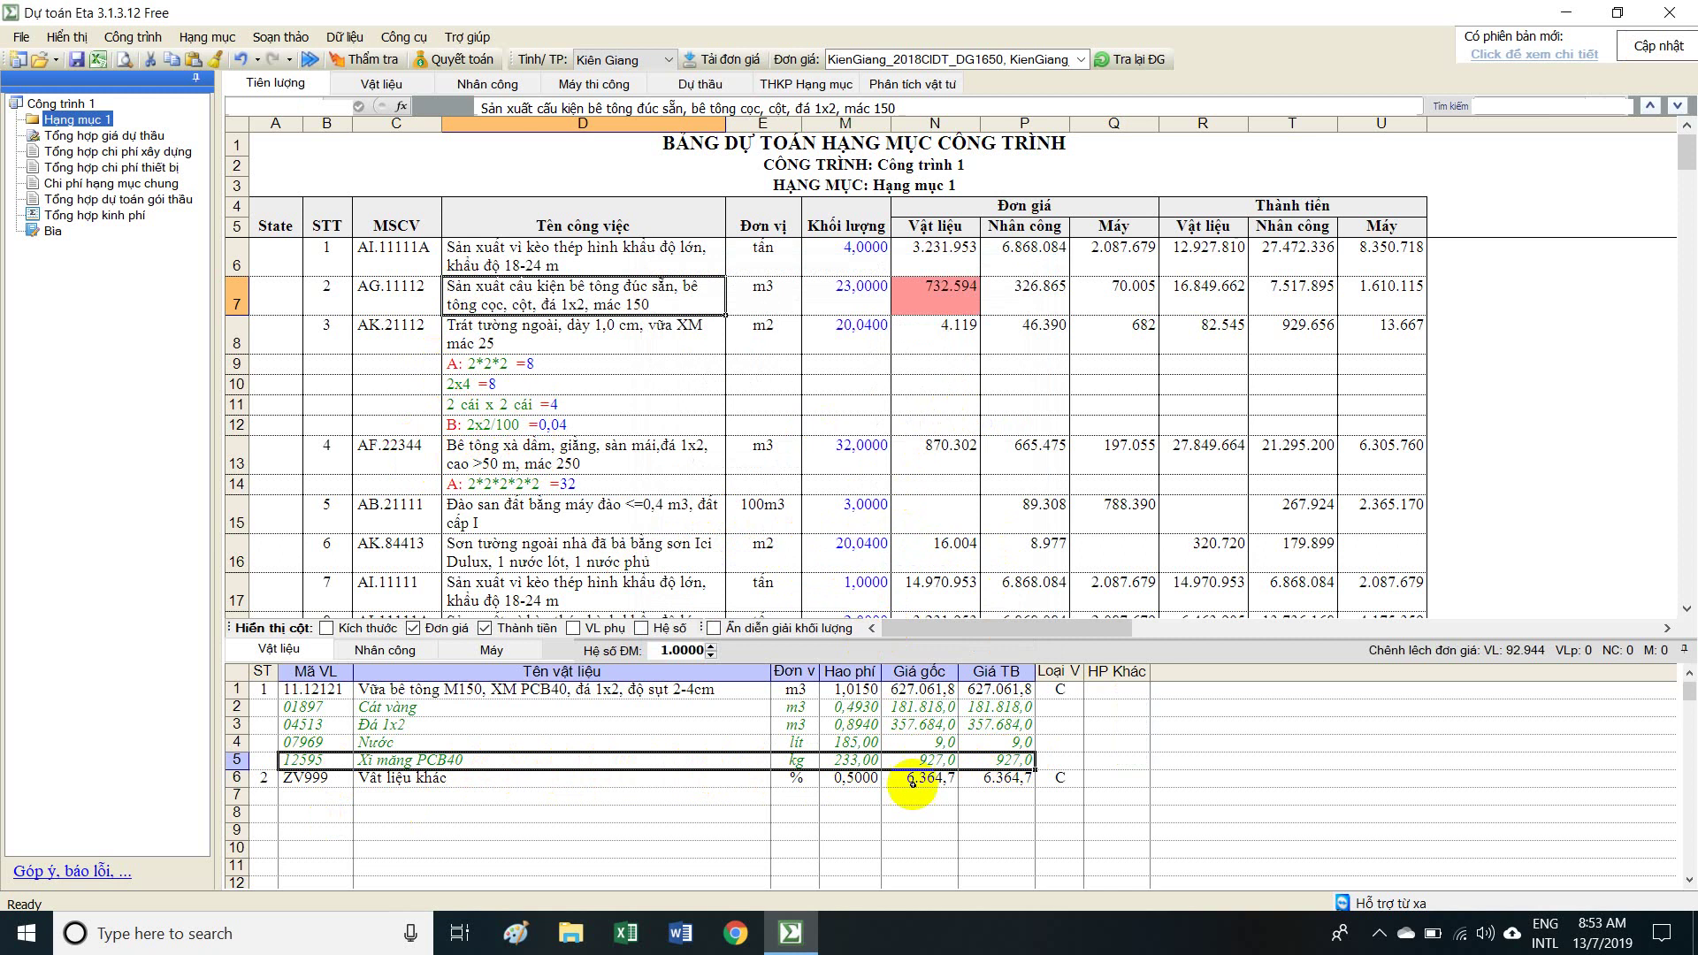
click(473, 760)
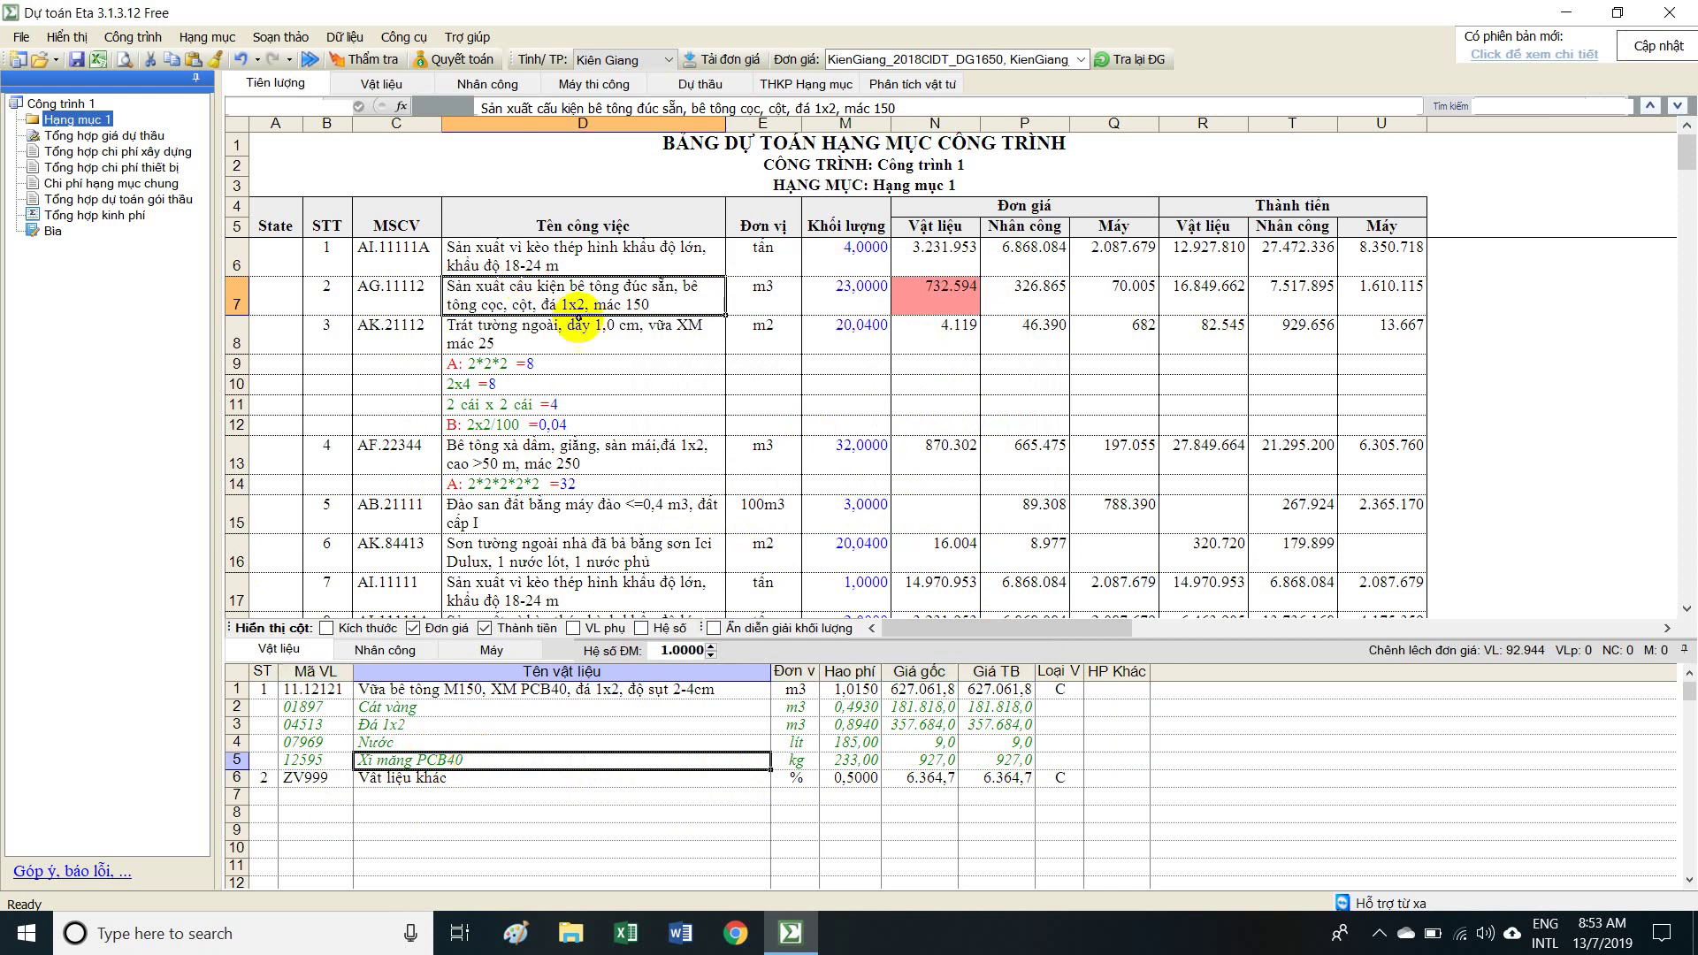
click(587, 255)
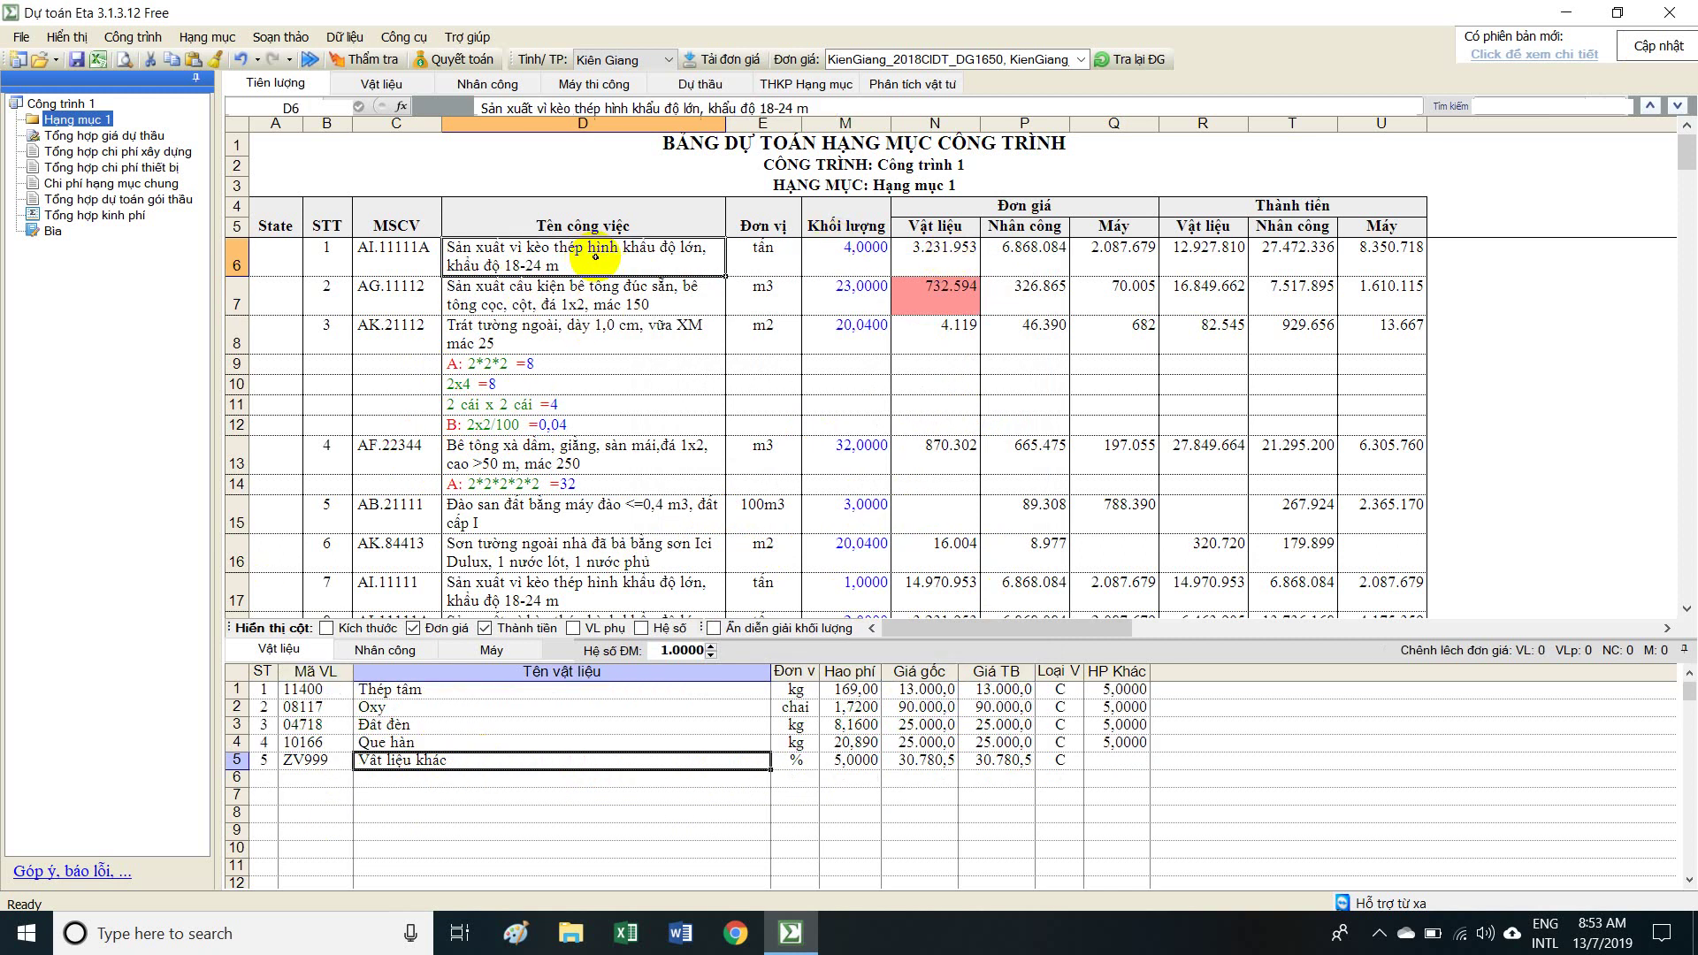
click(566, 297)
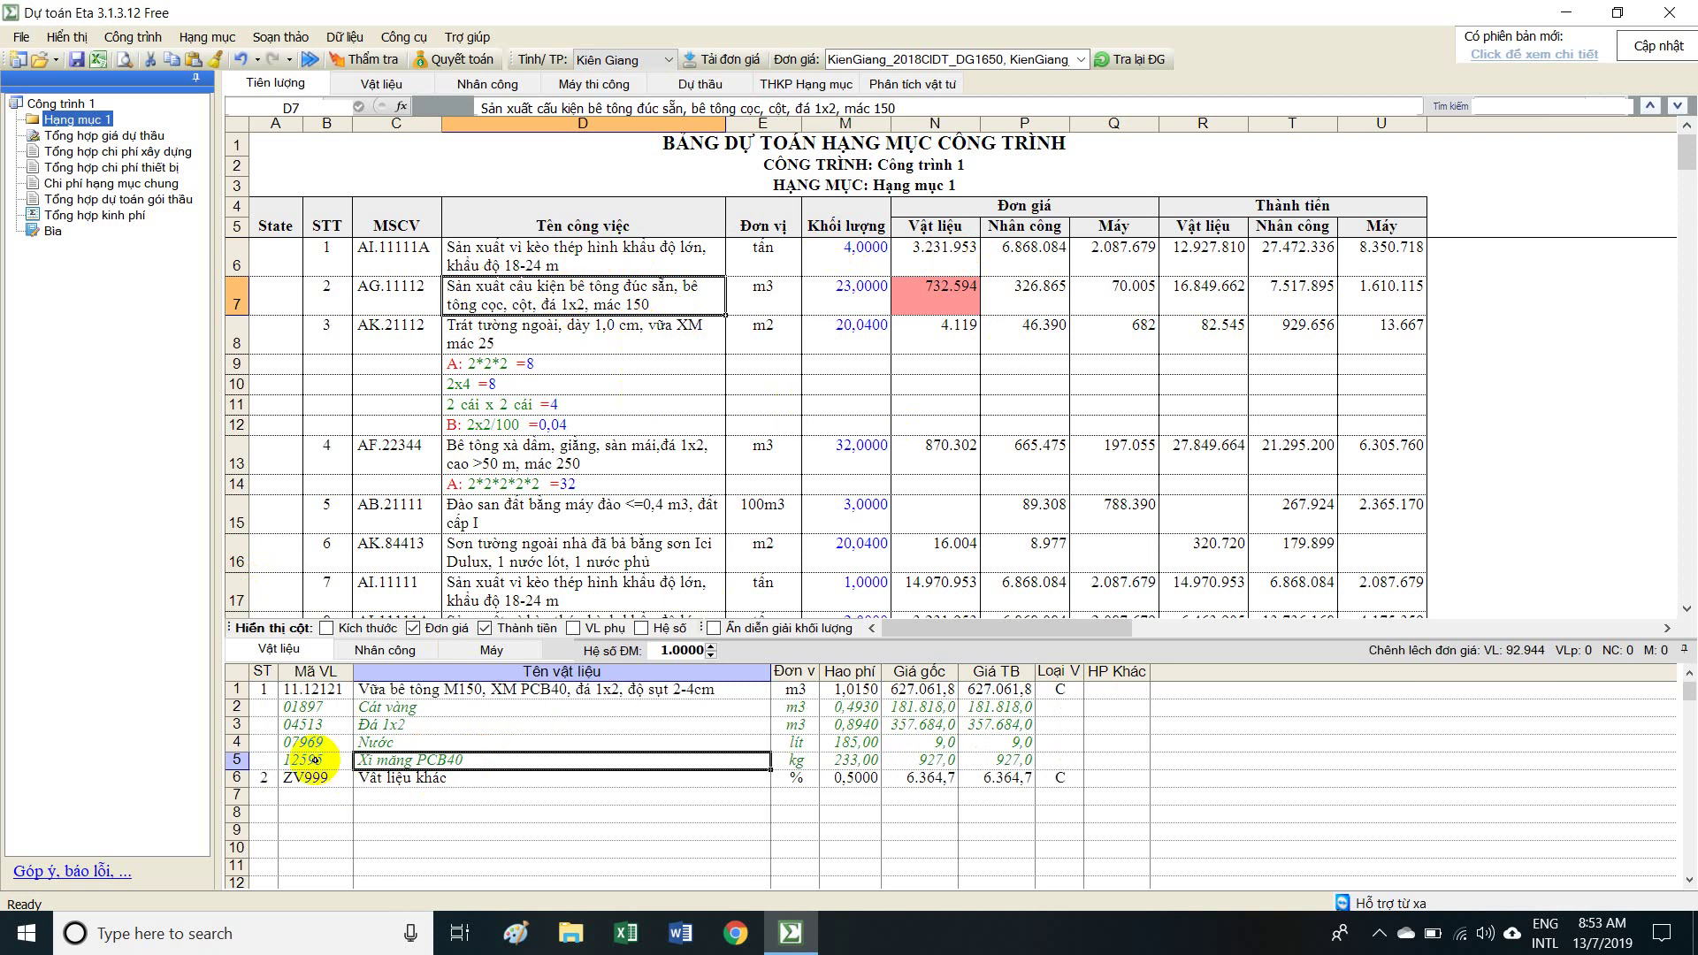
drag(300, 758, 991, 758)
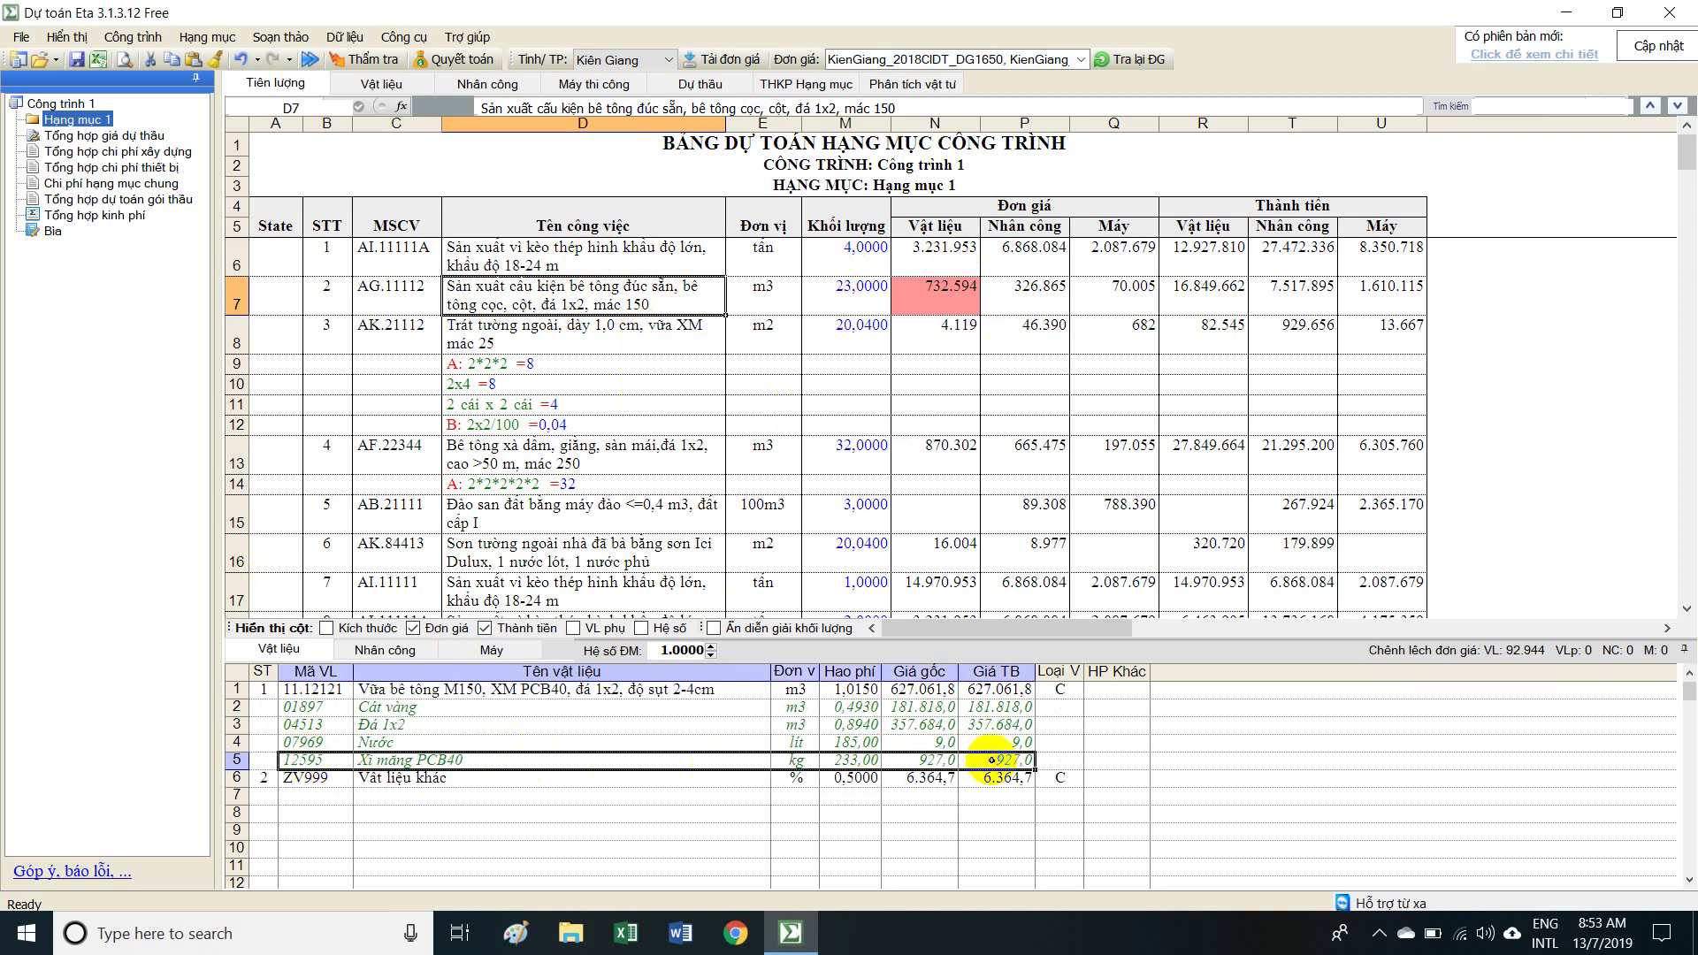
click(928, 326)
click(940, 265)
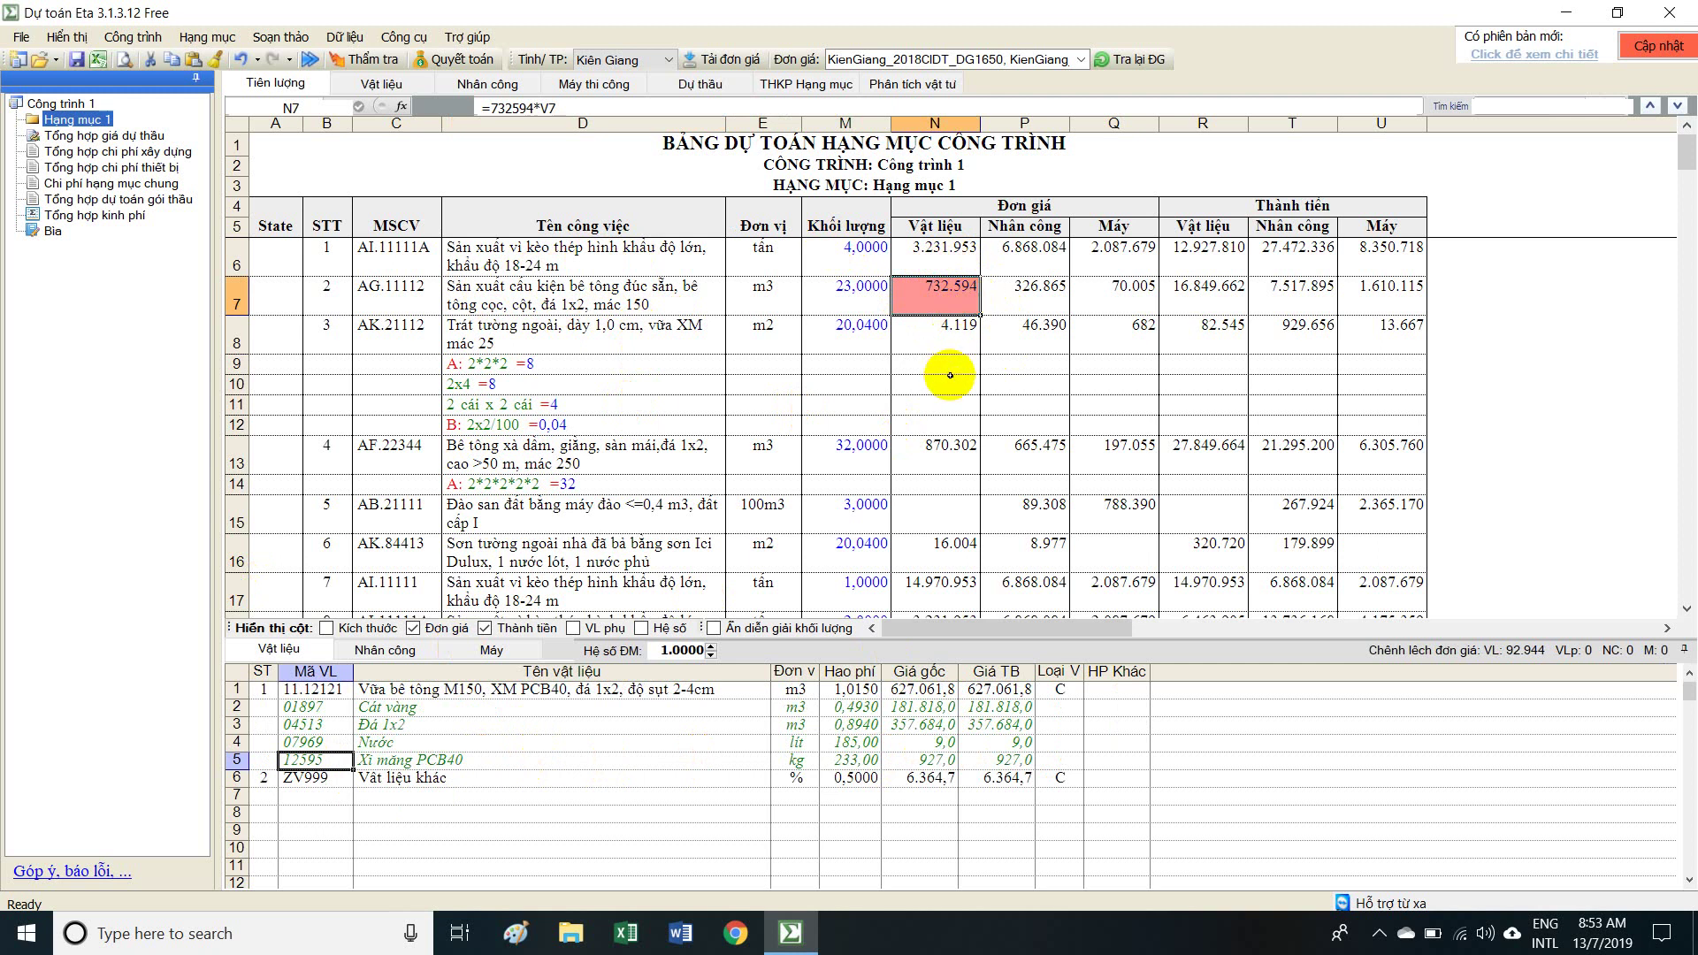
drag(442, 759, 843, 710)
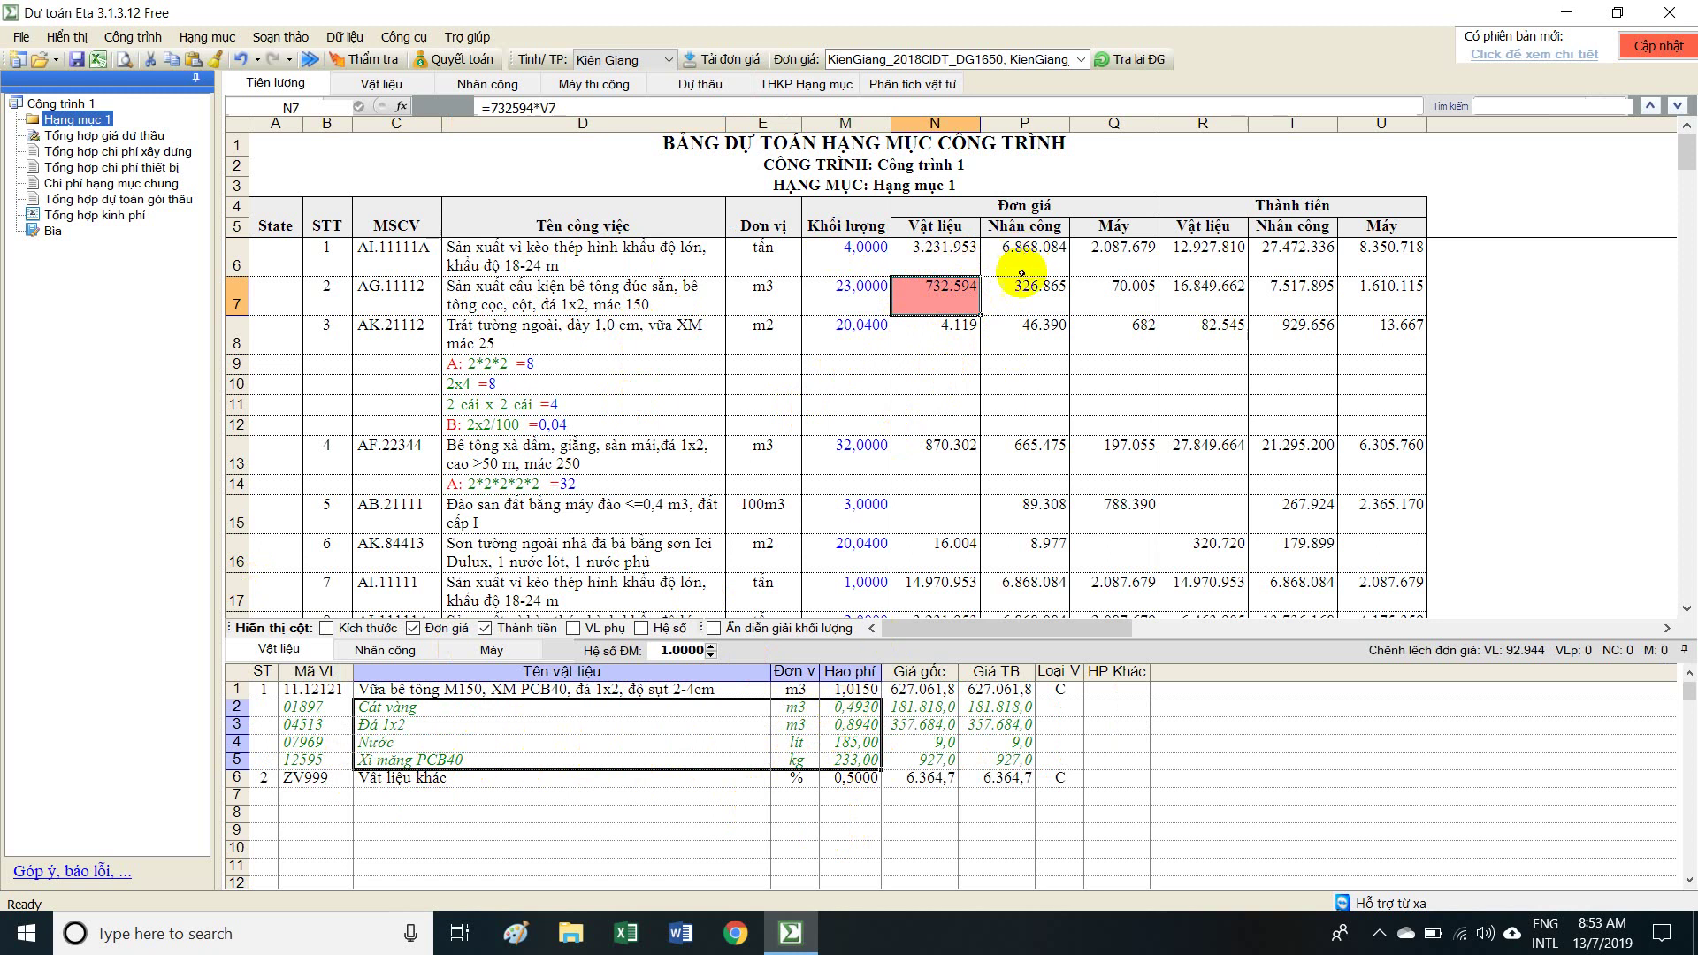
Compare the cement price in AG.11112's converted mortar with AF.22344's, and inspect AG.11112's material unit price and component consumption.
click(944, 311)
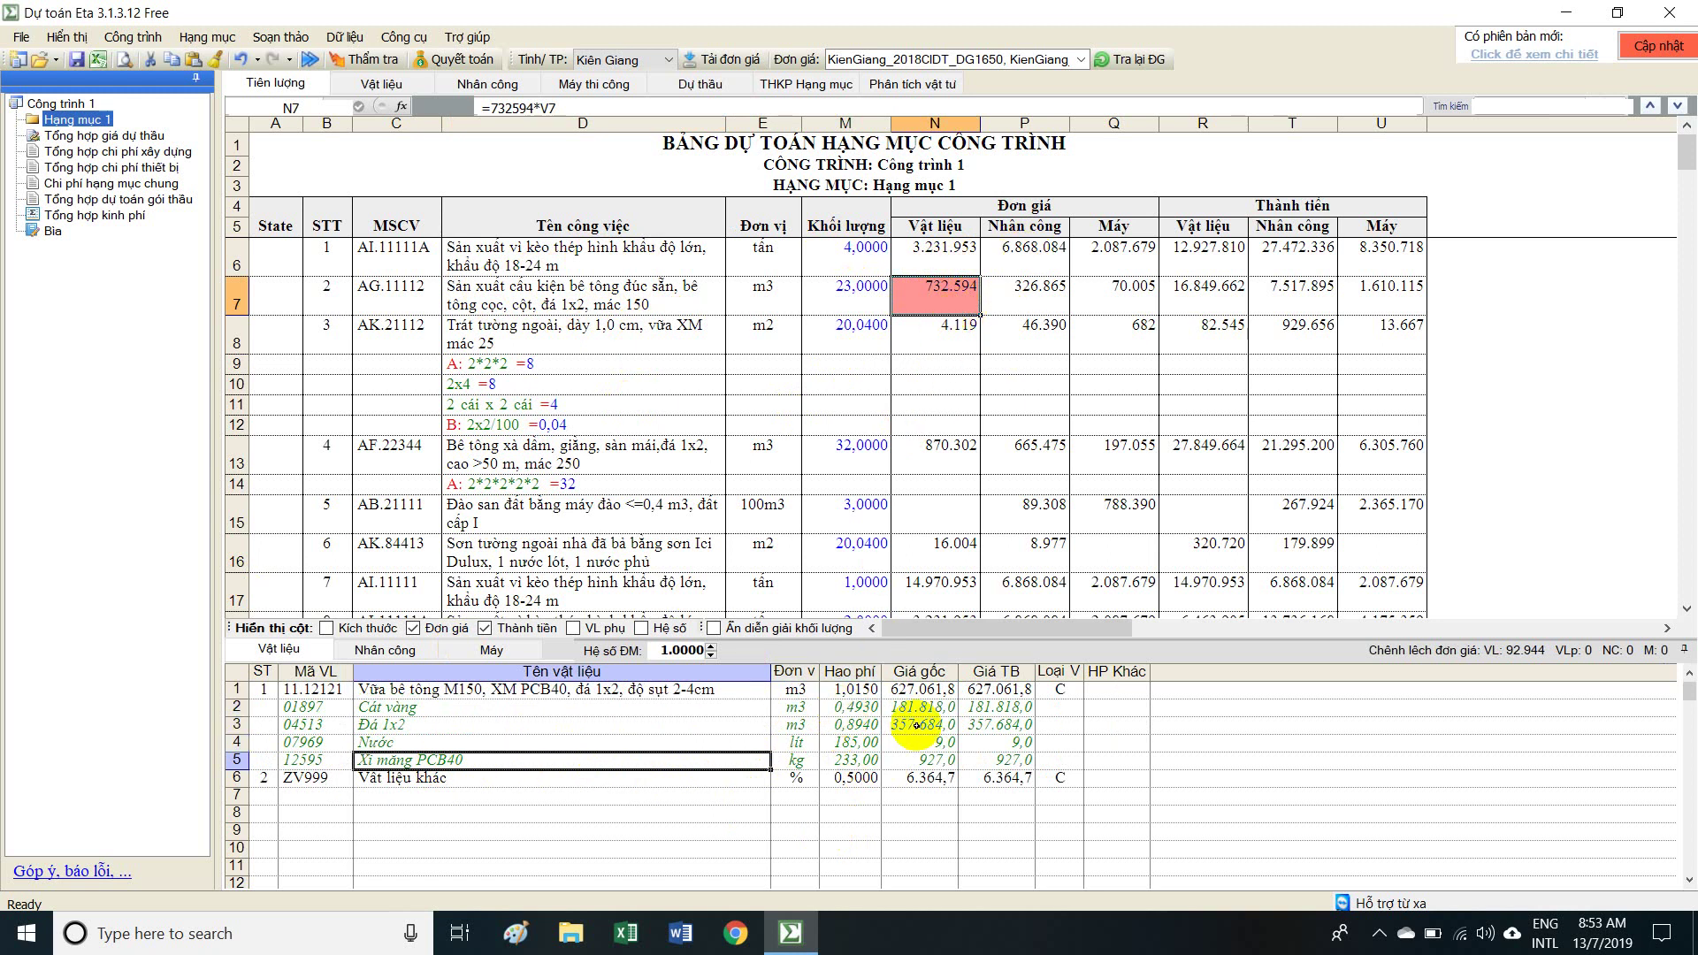
drag(921, 759, 1006, 769)
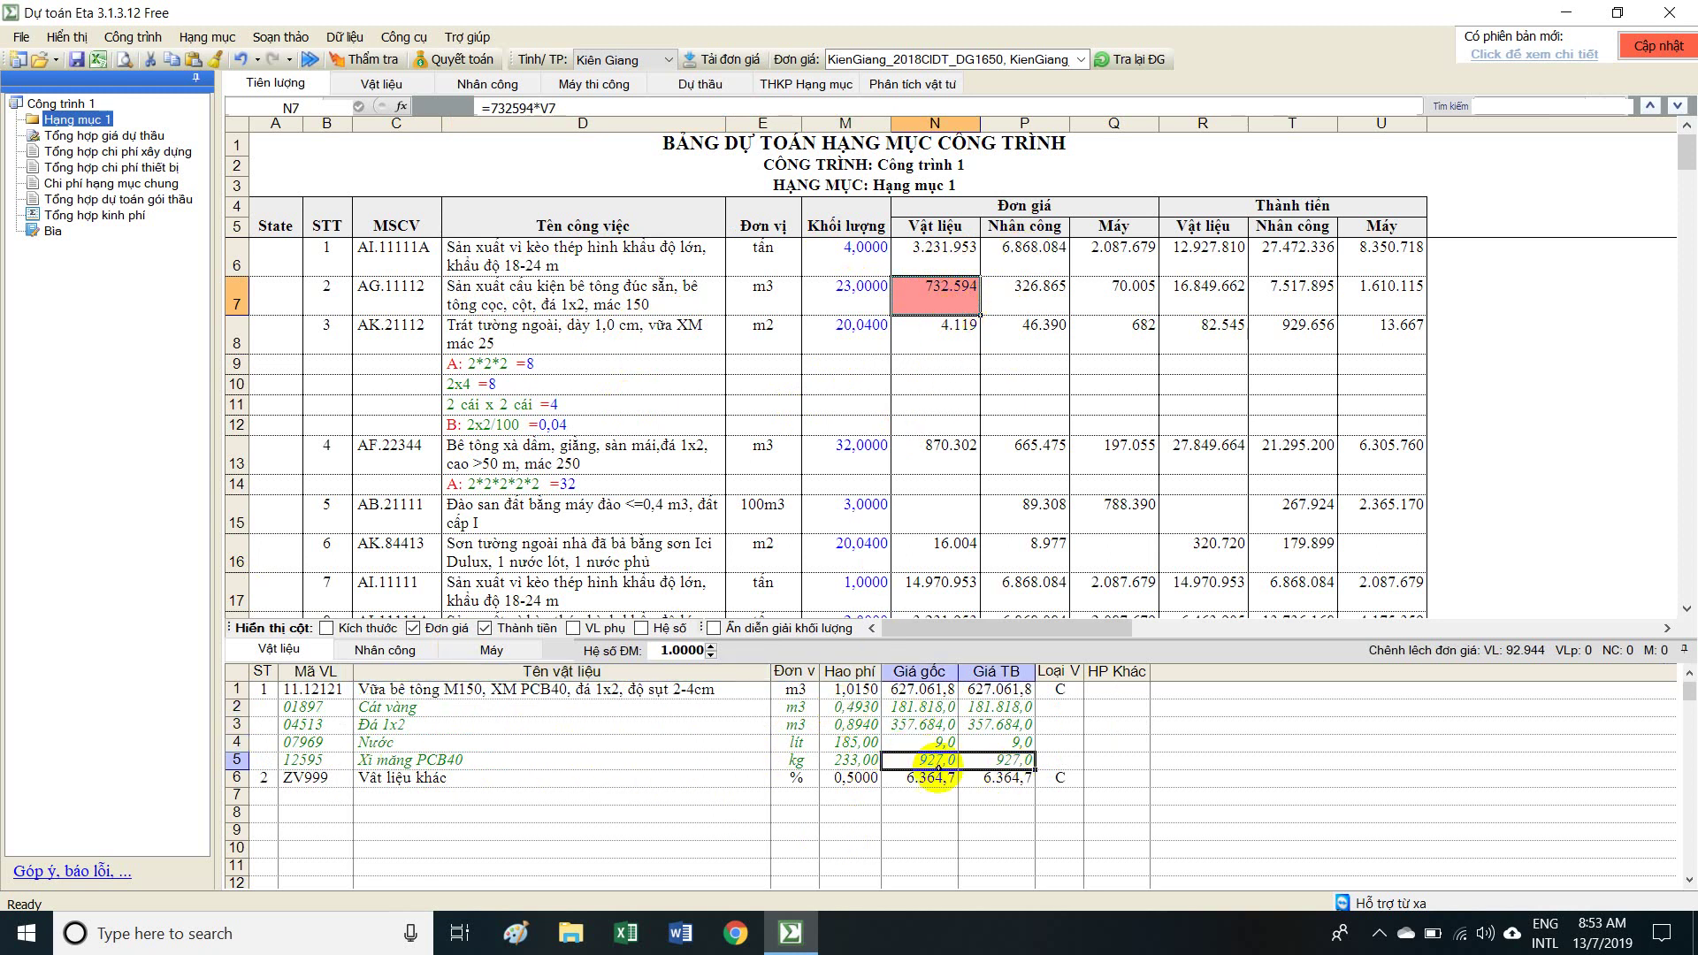
click(596, 455)
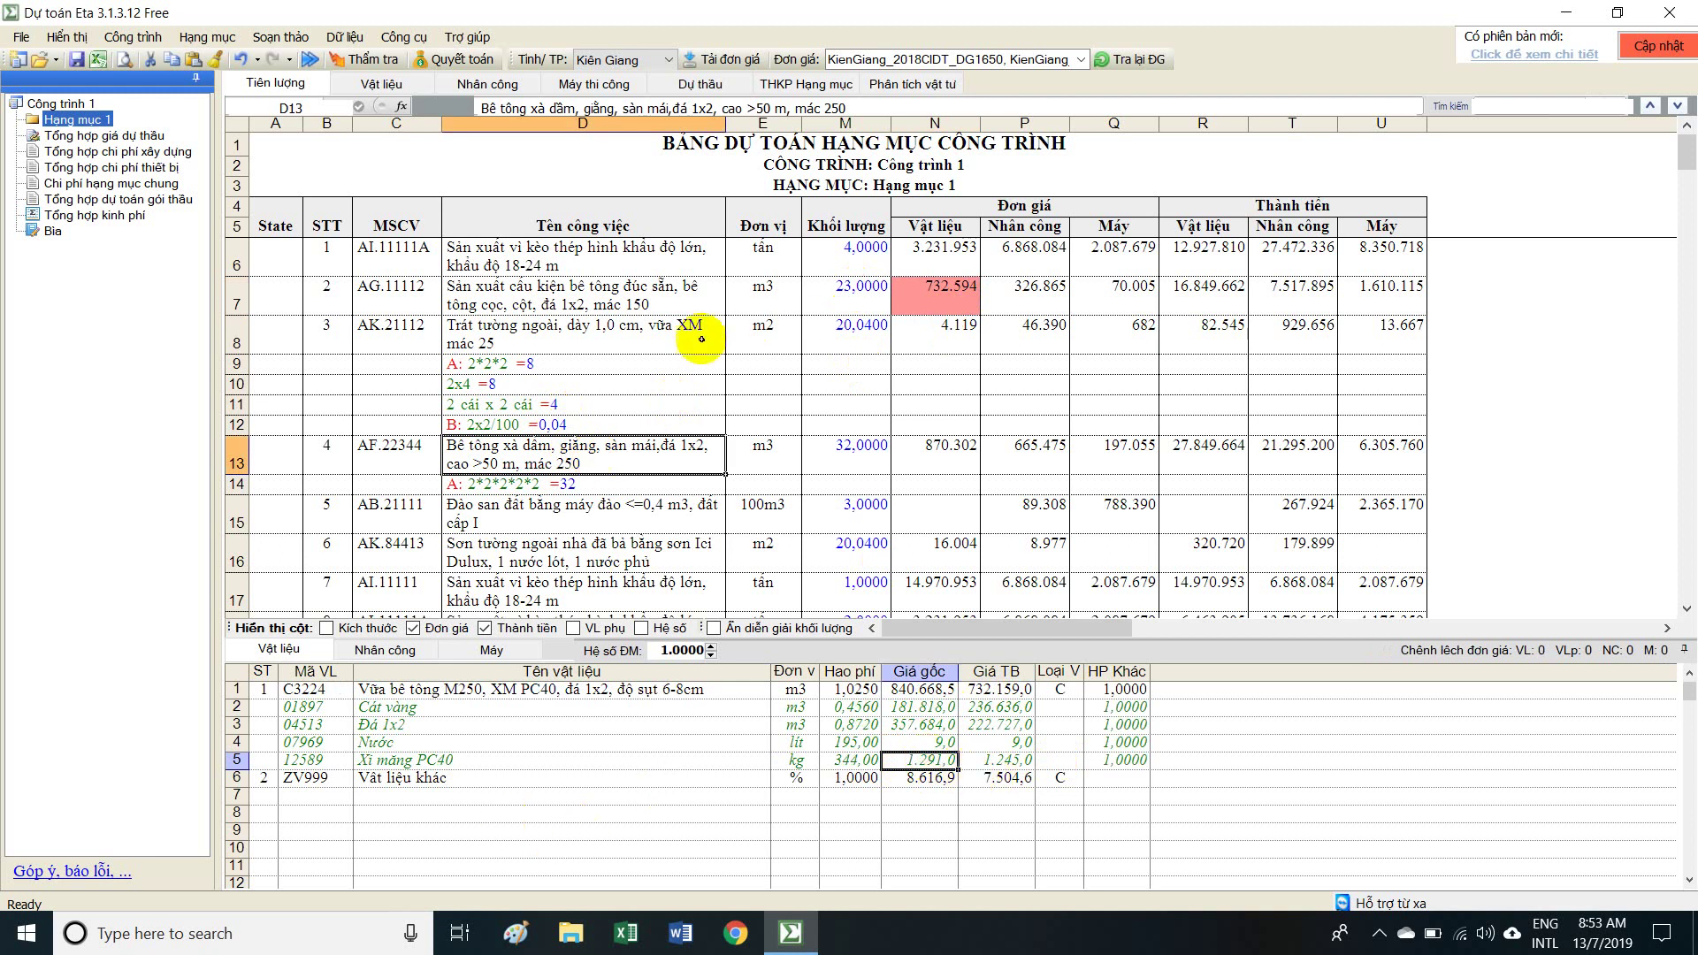
click(607, 297)
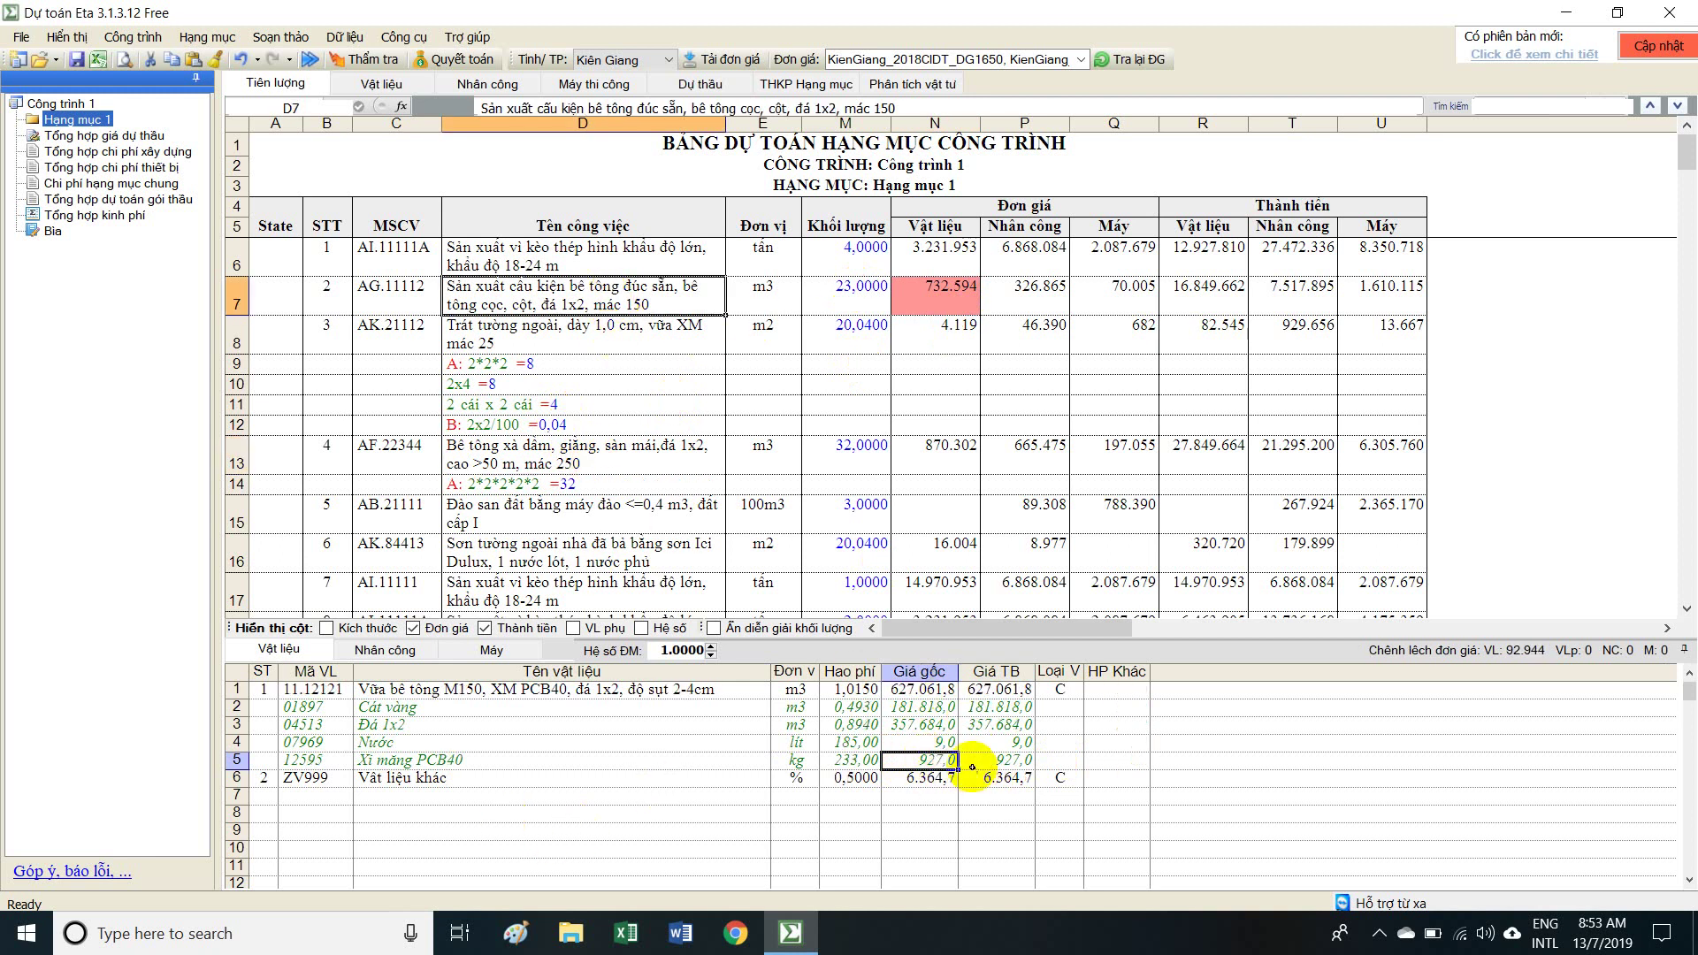
click(973, 290)
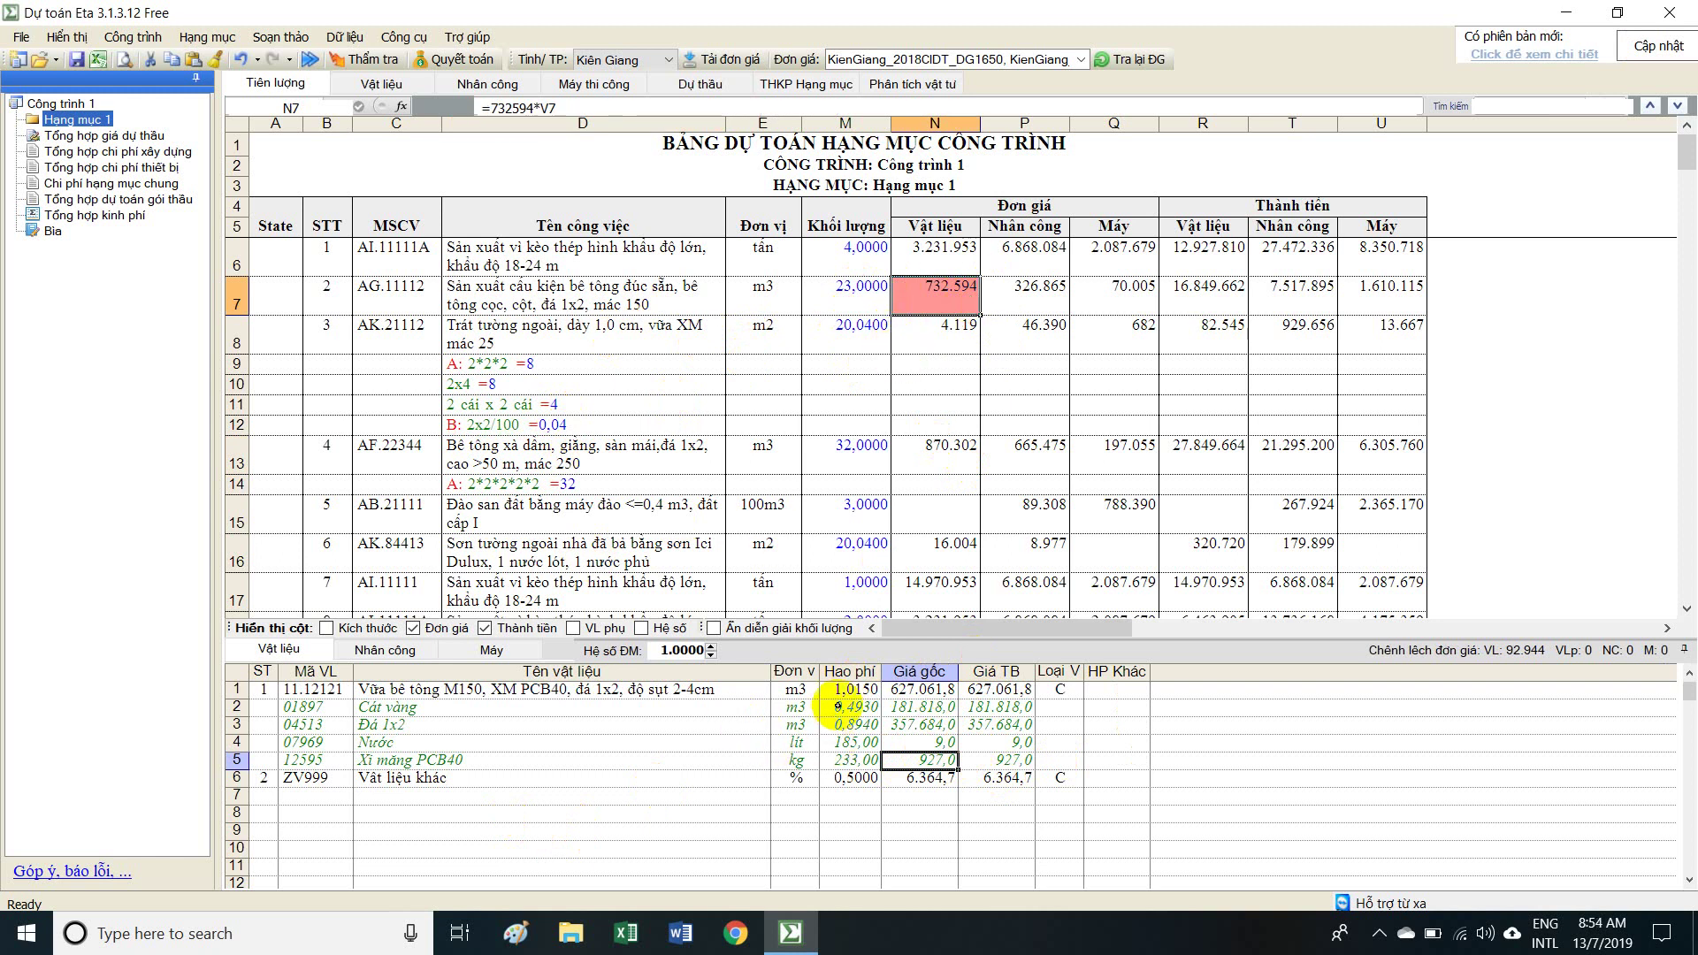
drag(849, 707, 849, 774)
Recalculate the unit price of work item AG.11112 by Giá gốc for materials, auxiliary materials, labour and machines, with rounding 0.
click(690, 289)
right_click(688, 298)
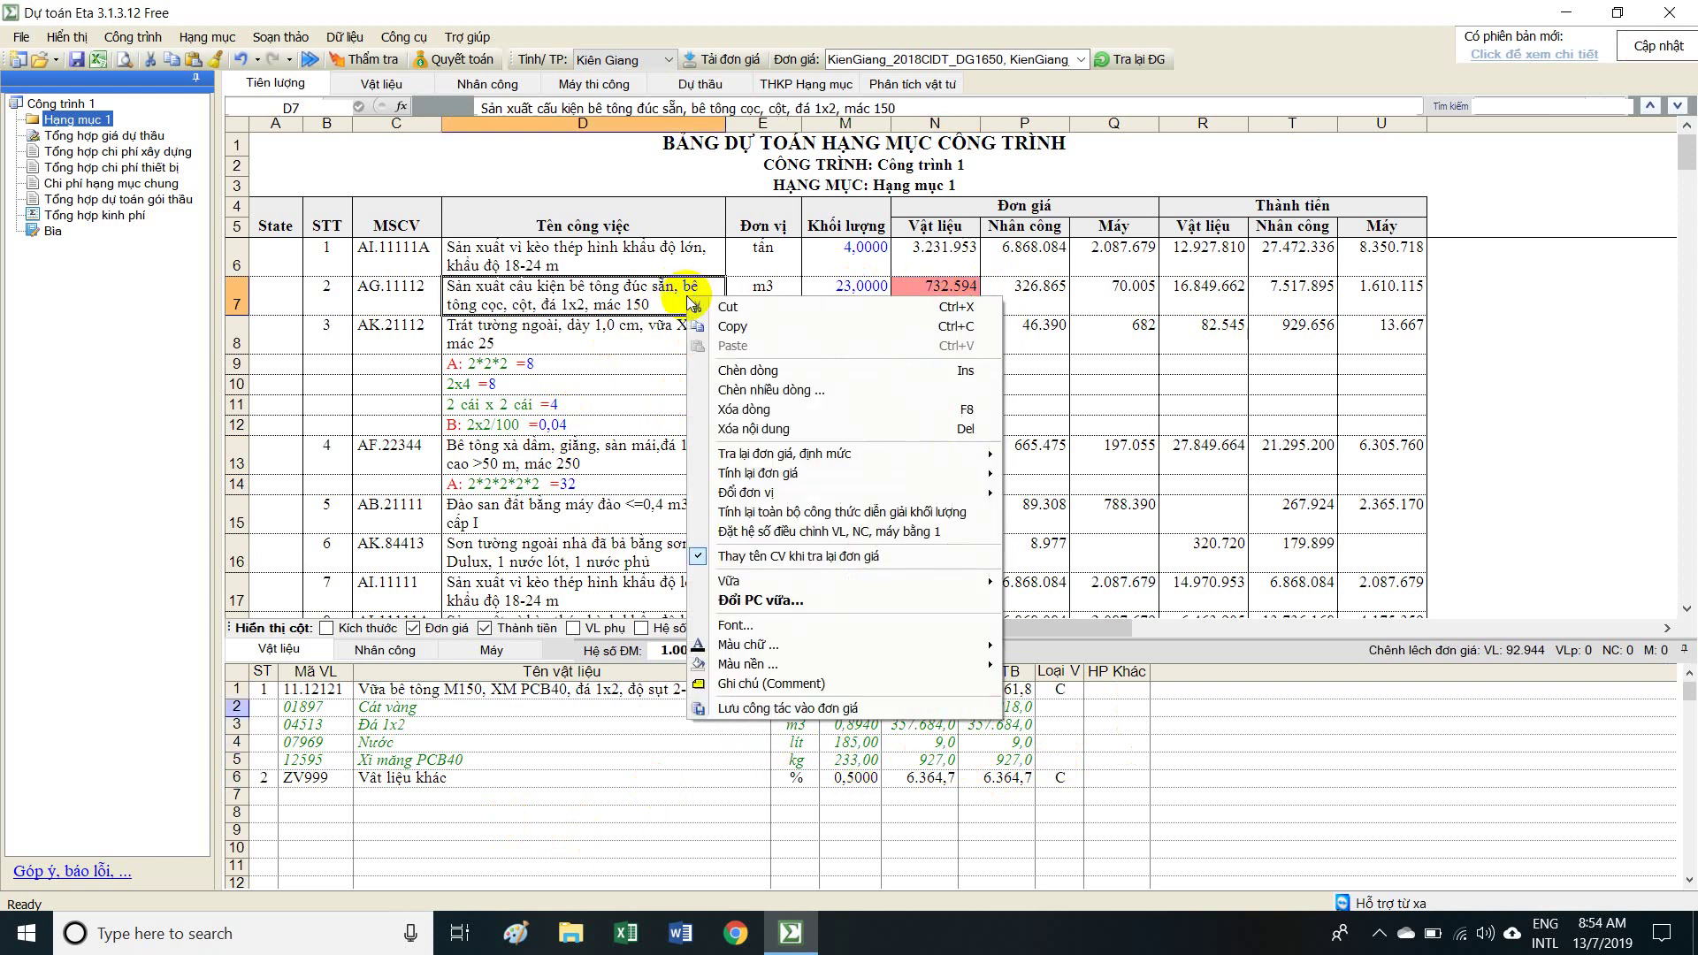
mouse_move(801, 474)
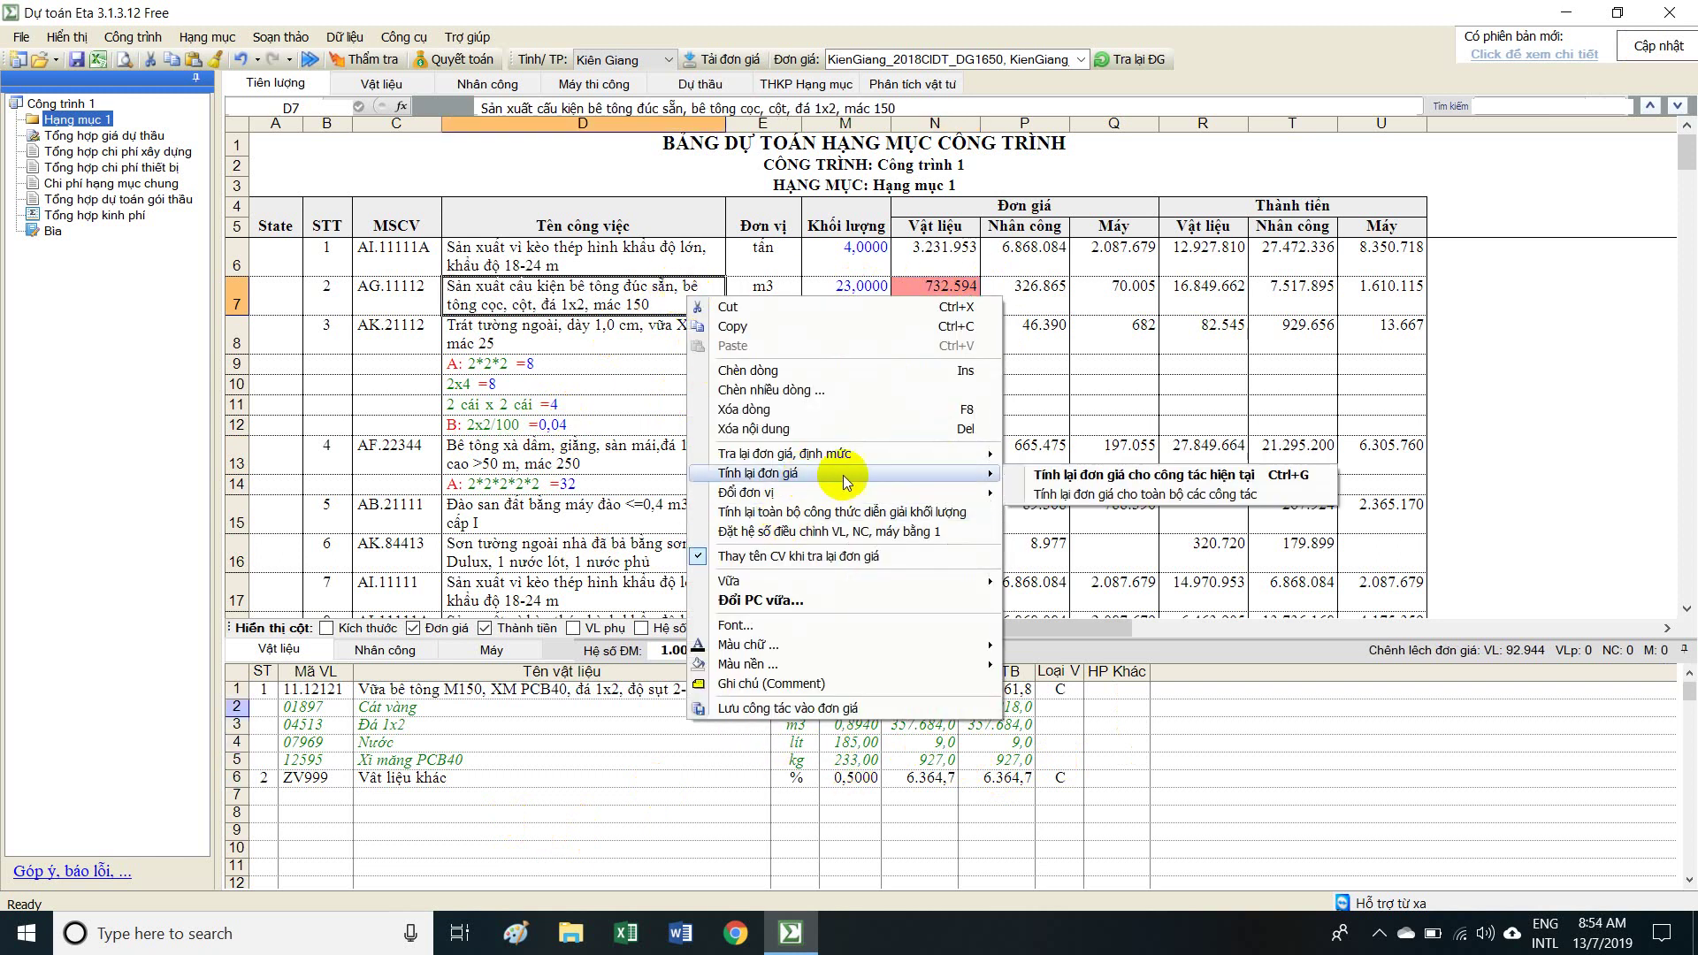
click(1096, 480)
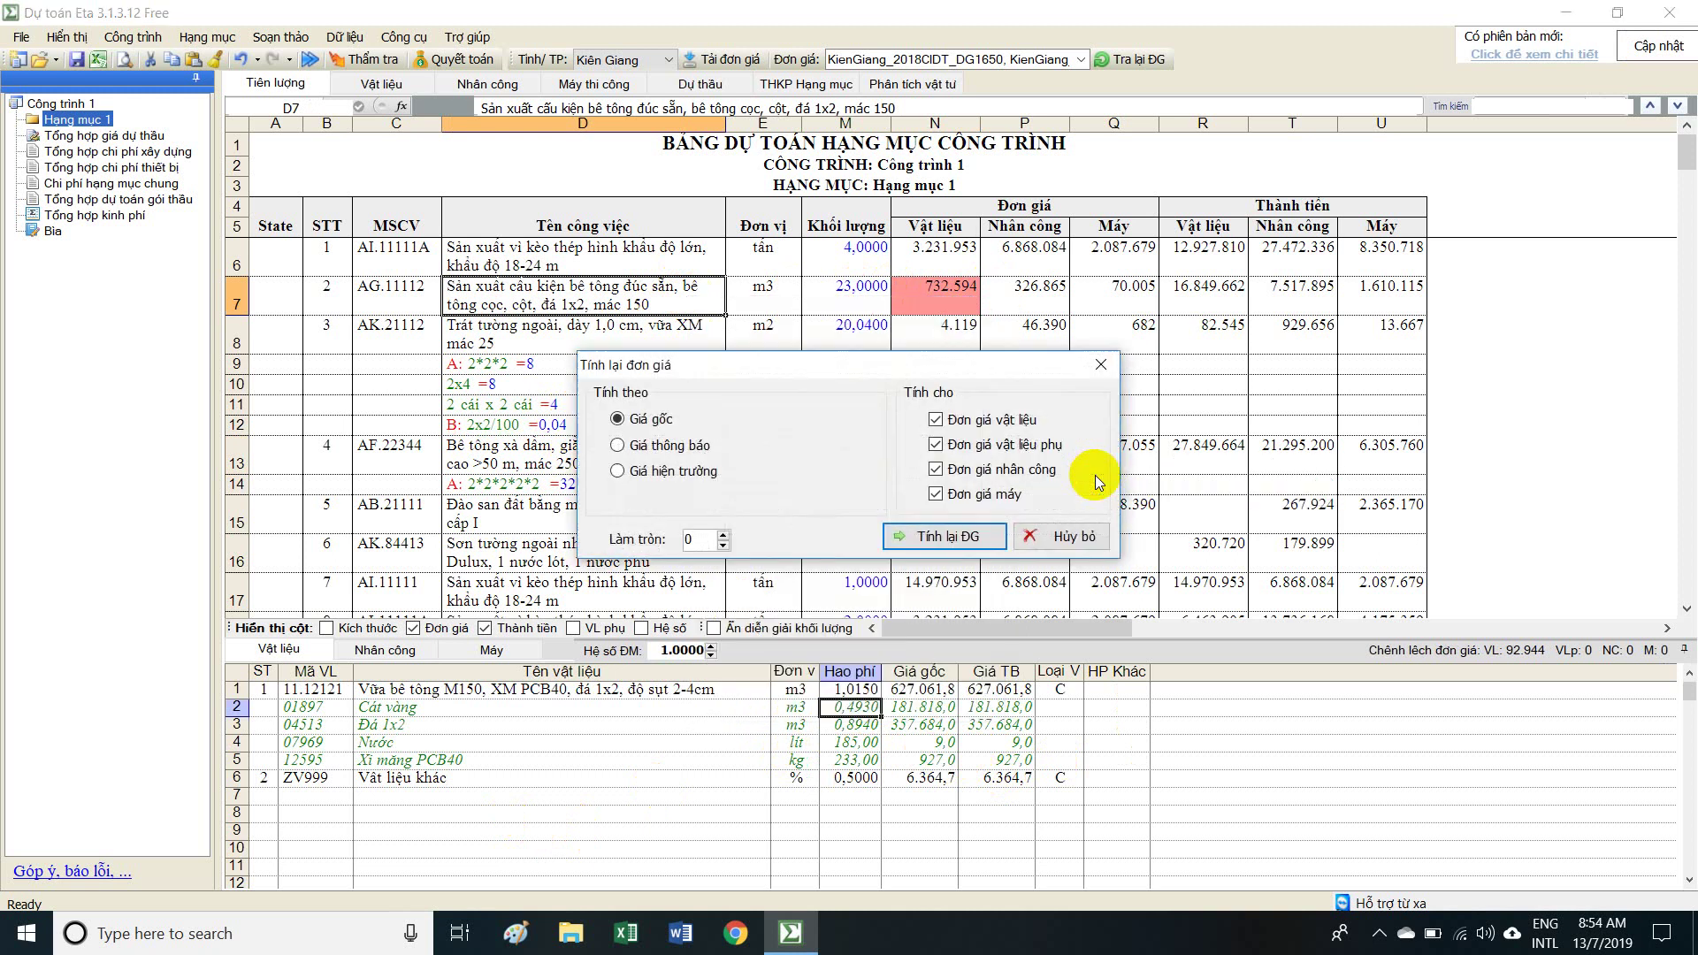
click(944, 537)
click(923, 295)
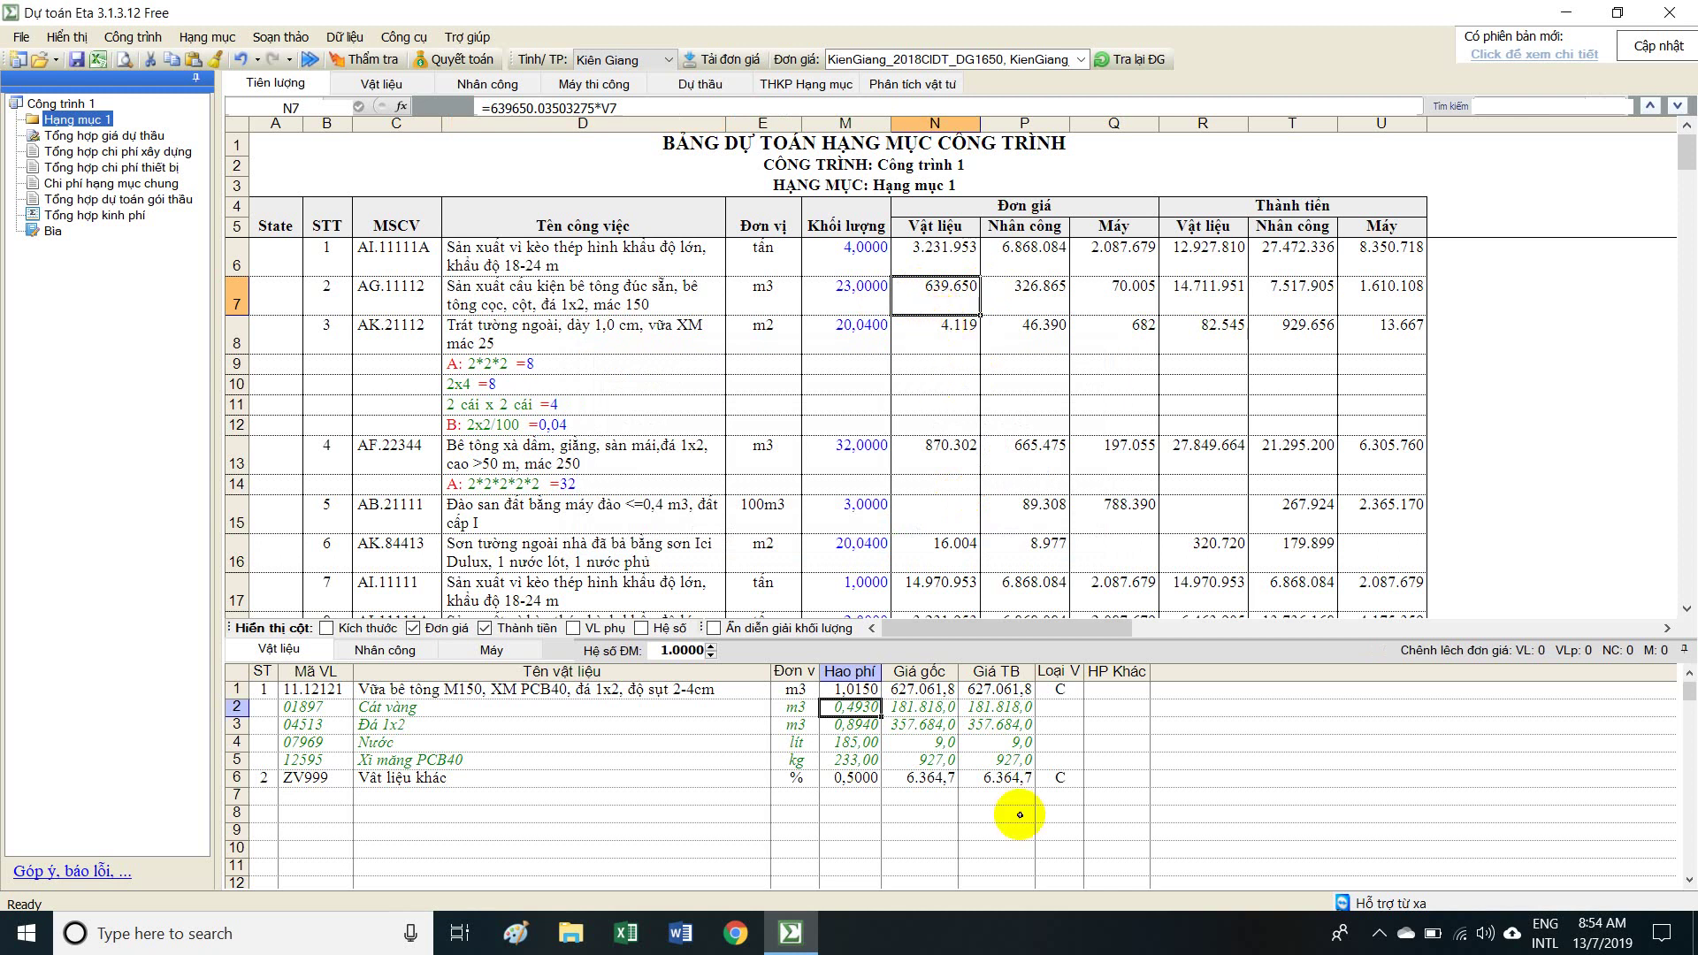
drag(920, 759, 833, 725)
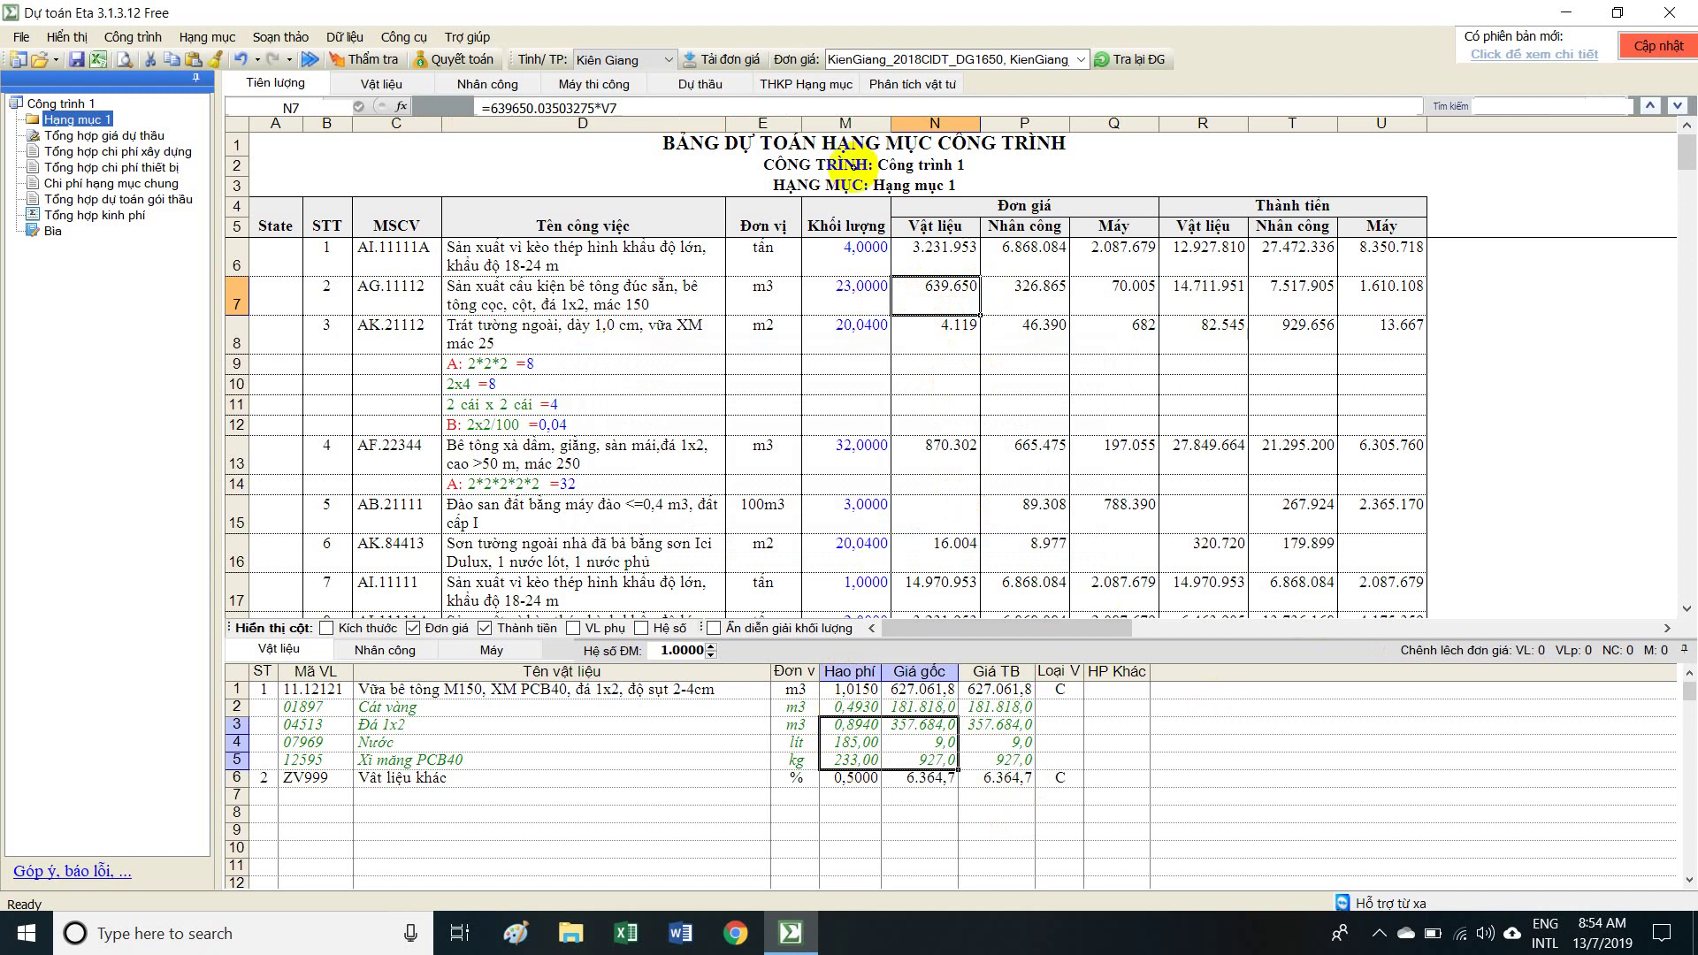
click(924, 296)
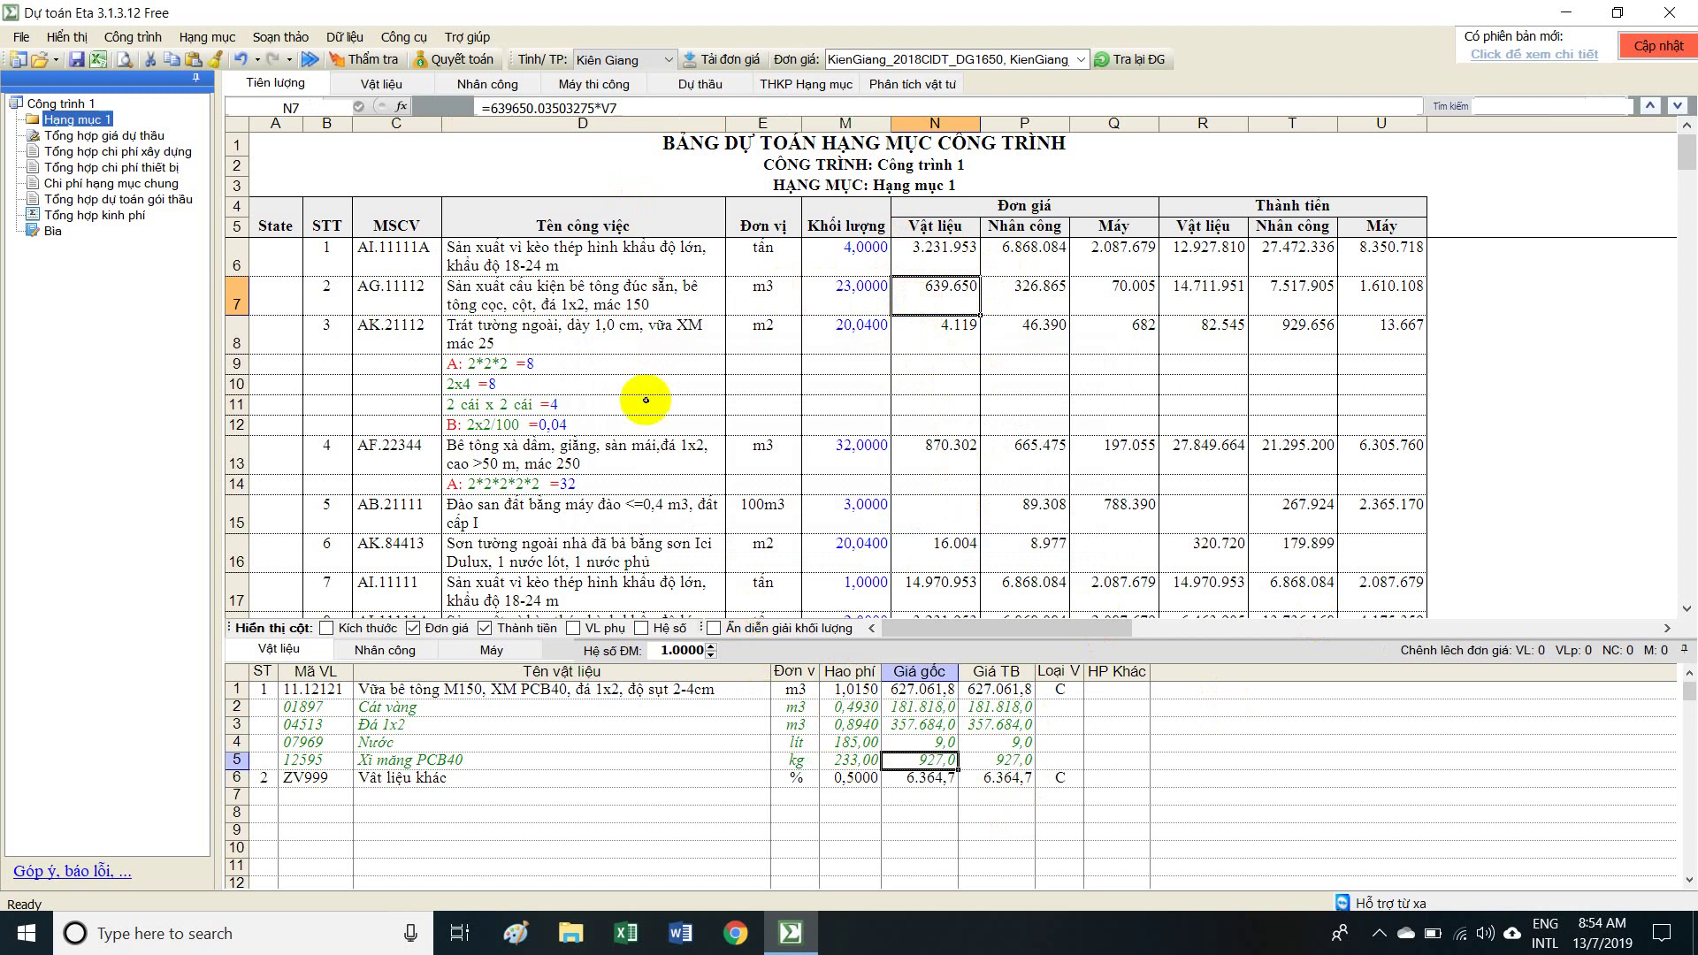
Look up the AG.11112 code again to reload the work item's original PC40 mortar and unit prices.
click(414, 304)
key(Down)
key(Right)
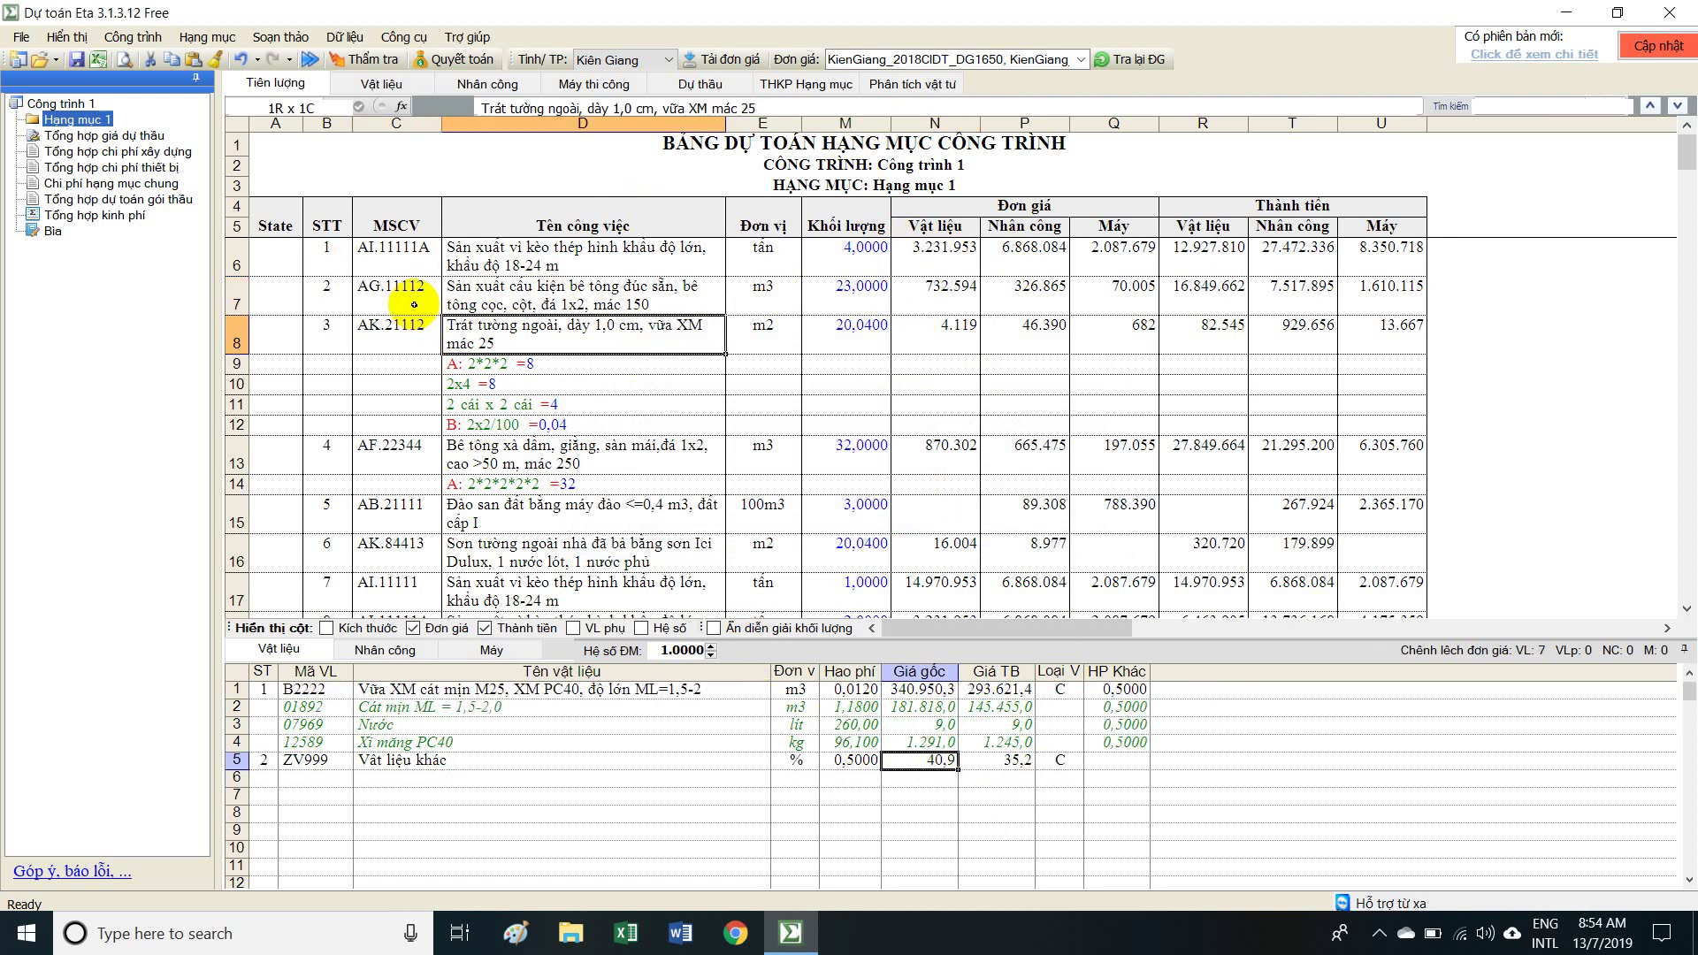
click(385, 292)
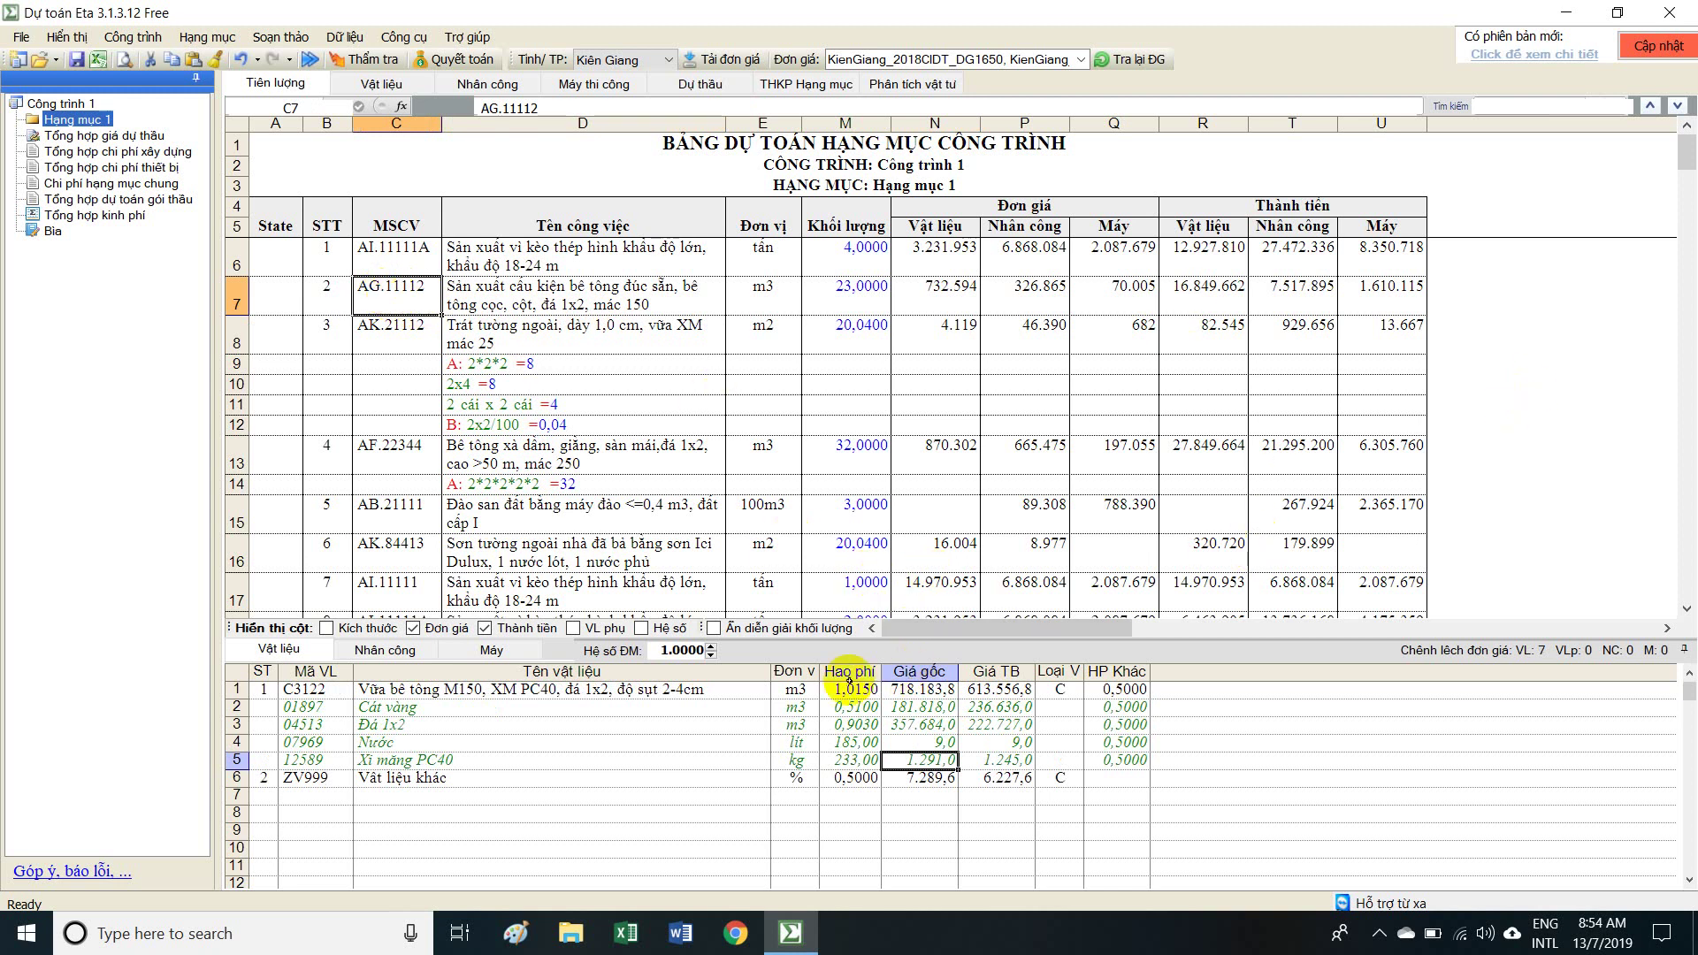
Change the slump of AG.11112's concrete mortar to 6-8 cm using C3222, M150, PC40, đá 1x2, and check its components.
click(919, 690)
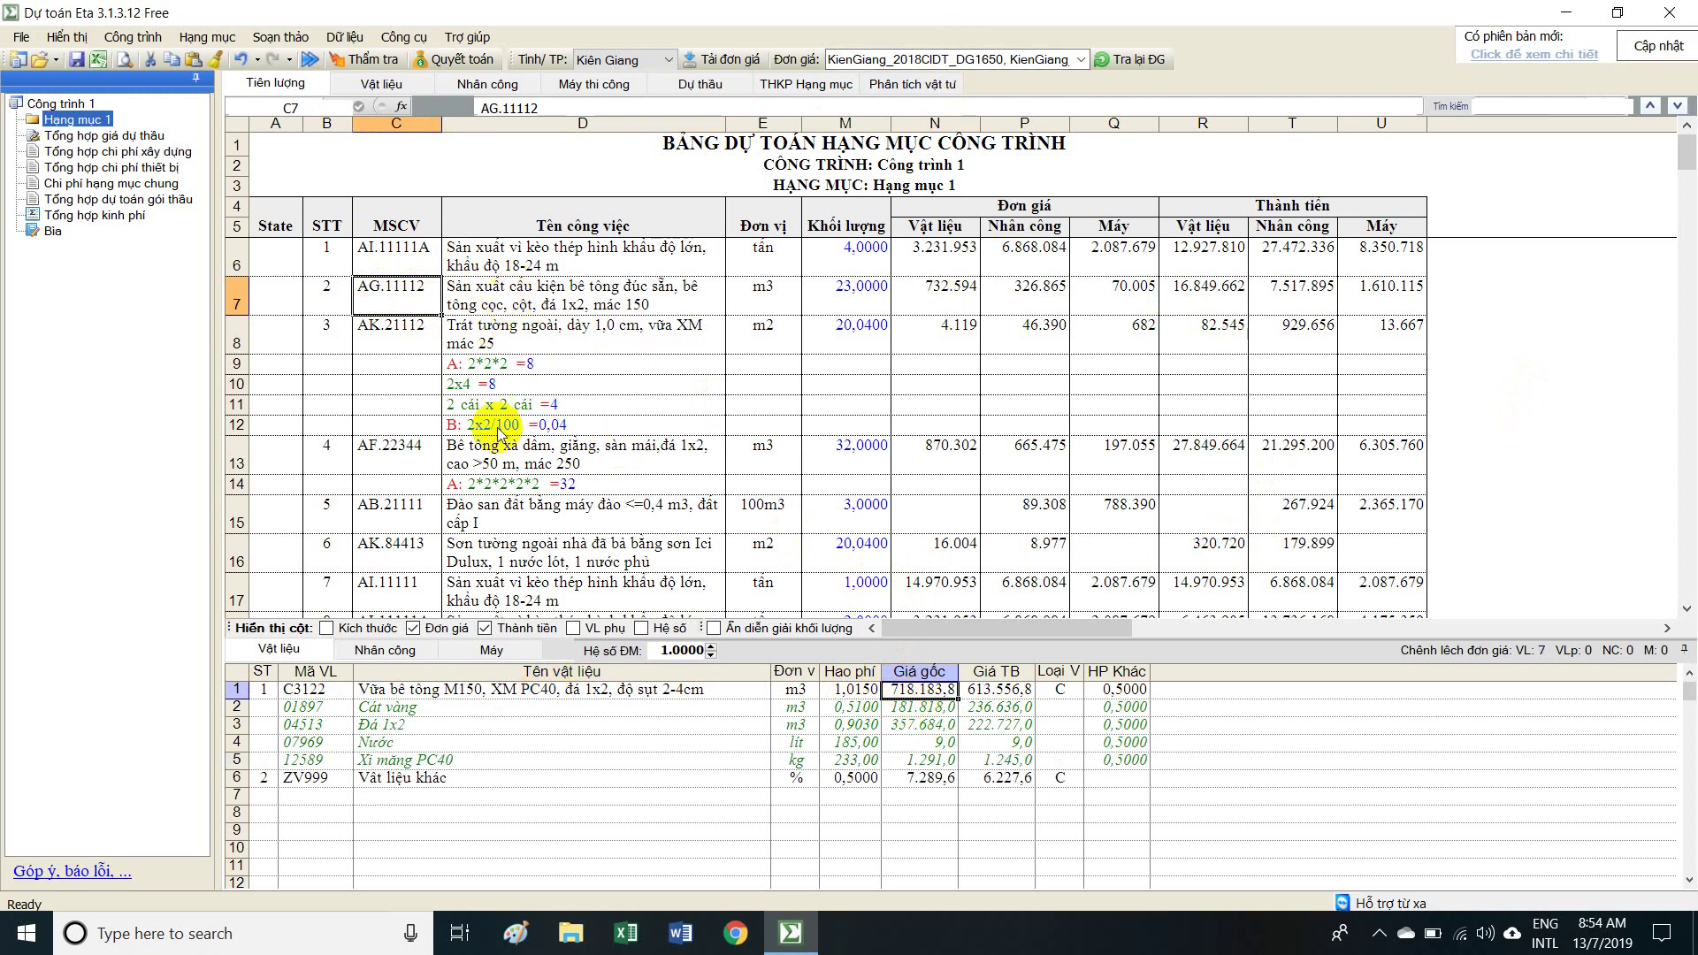
drag(332, 691, 621, 695)
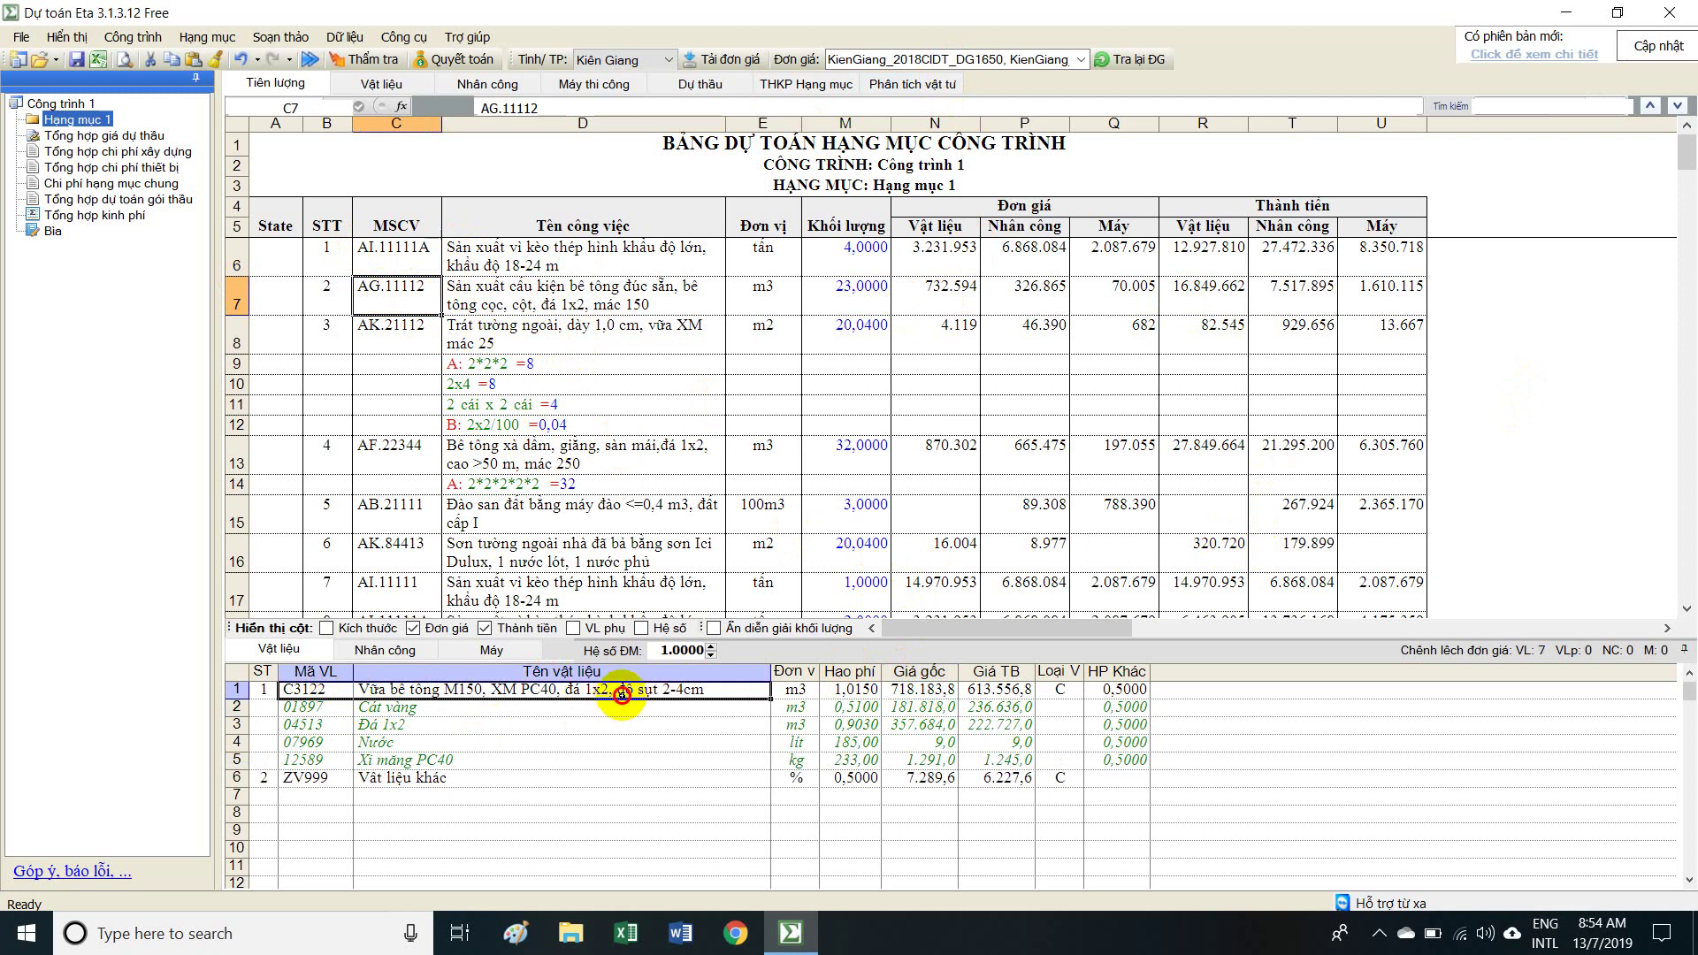
click(635, 691)
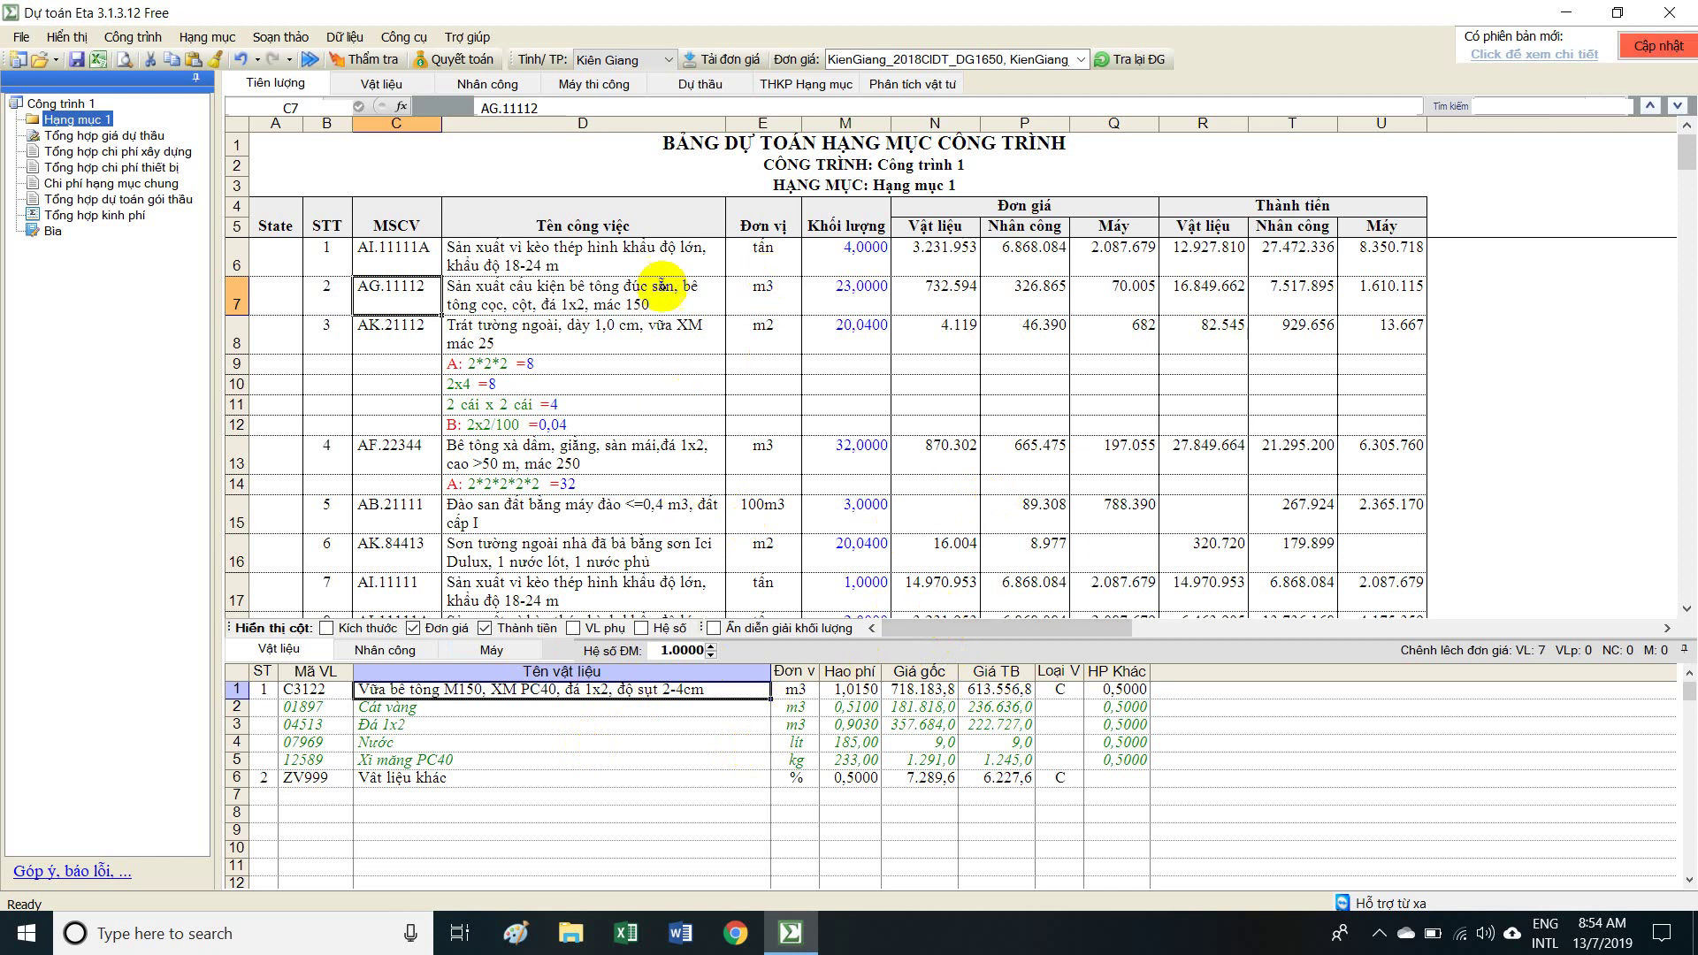
click(663, 286)
right_click(727, 695)
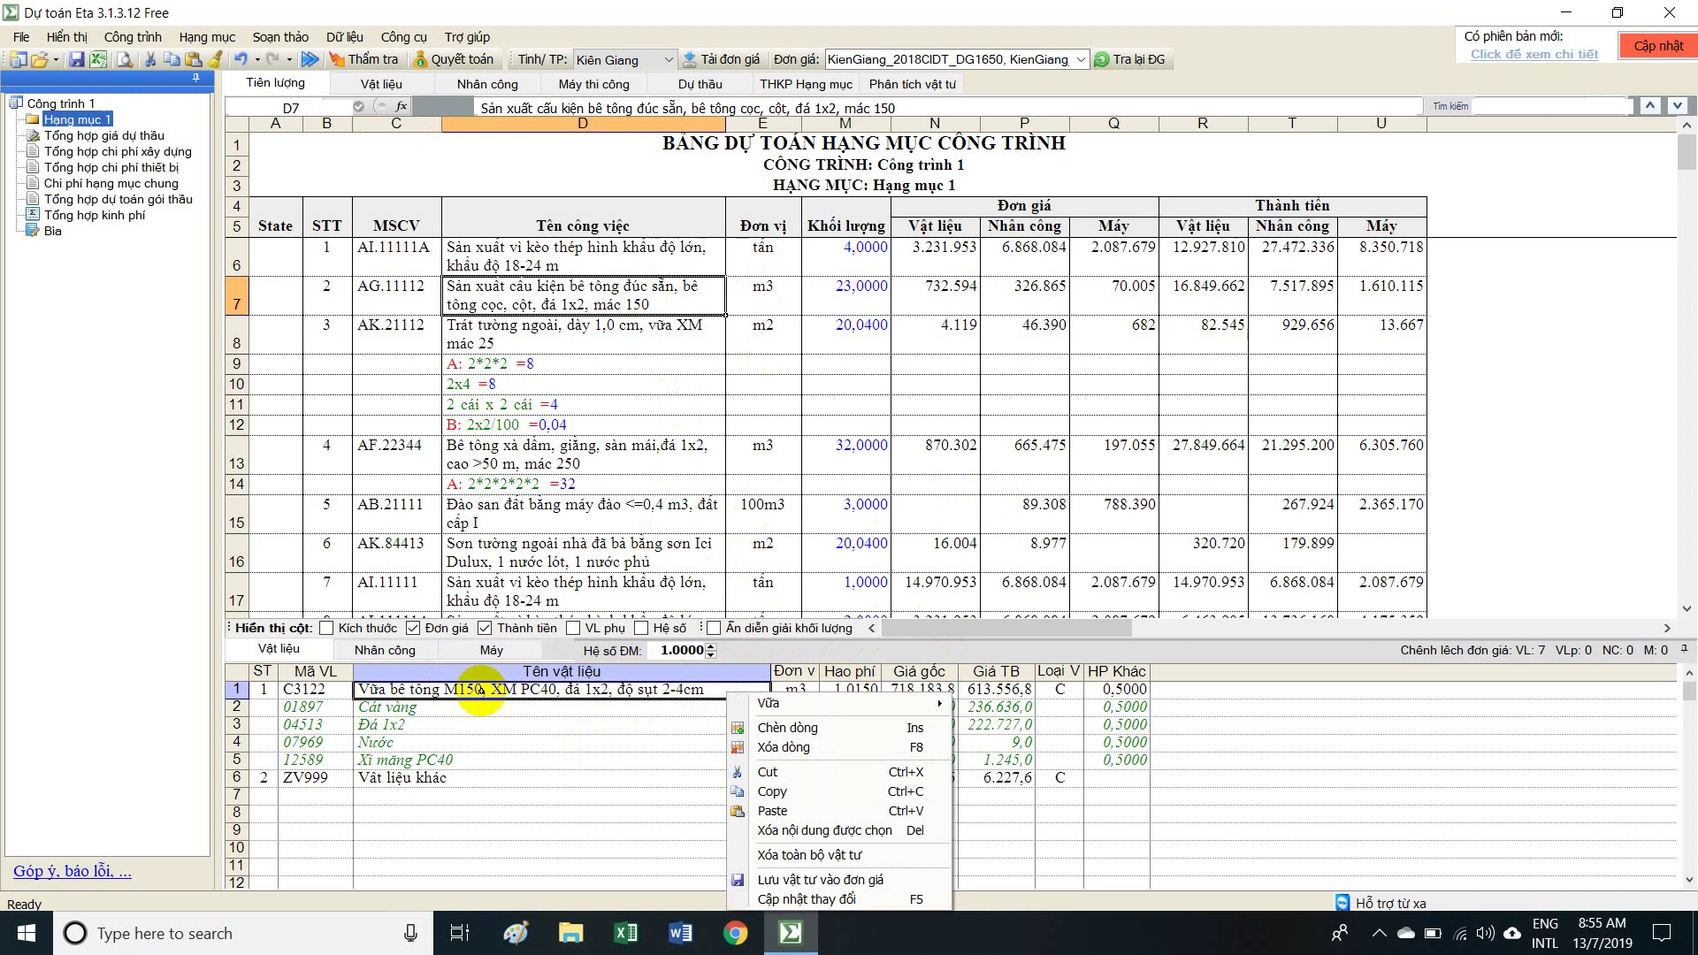
right_click(664, 695)
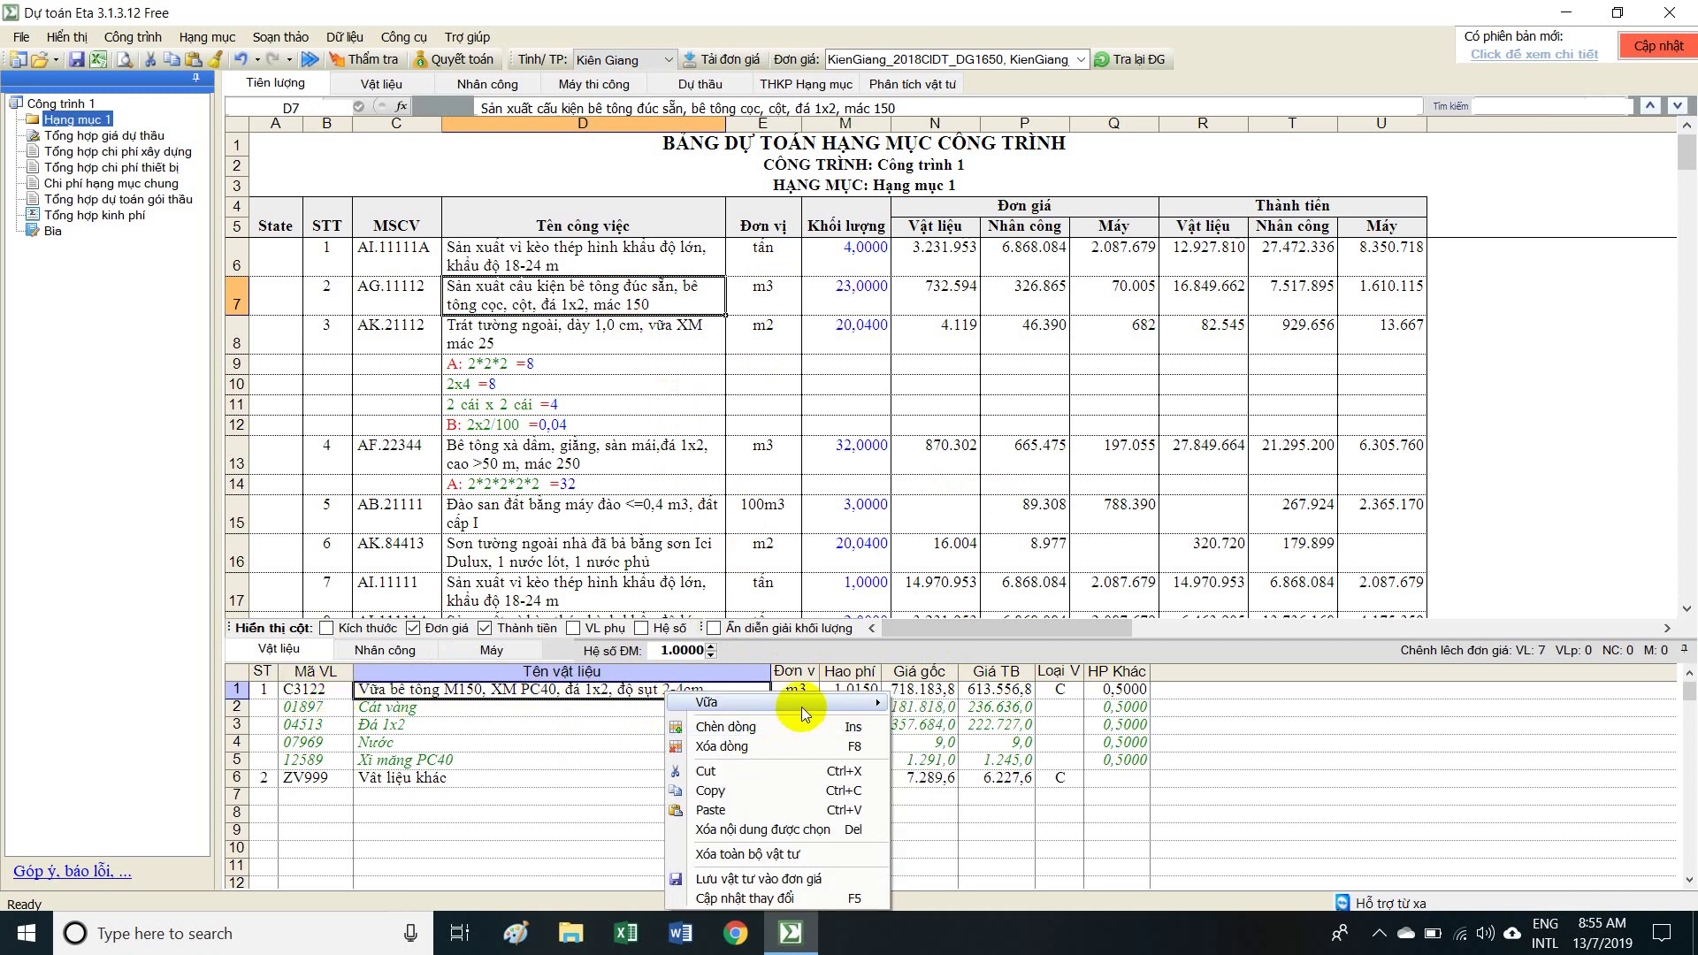
mouse_move(803, 707)
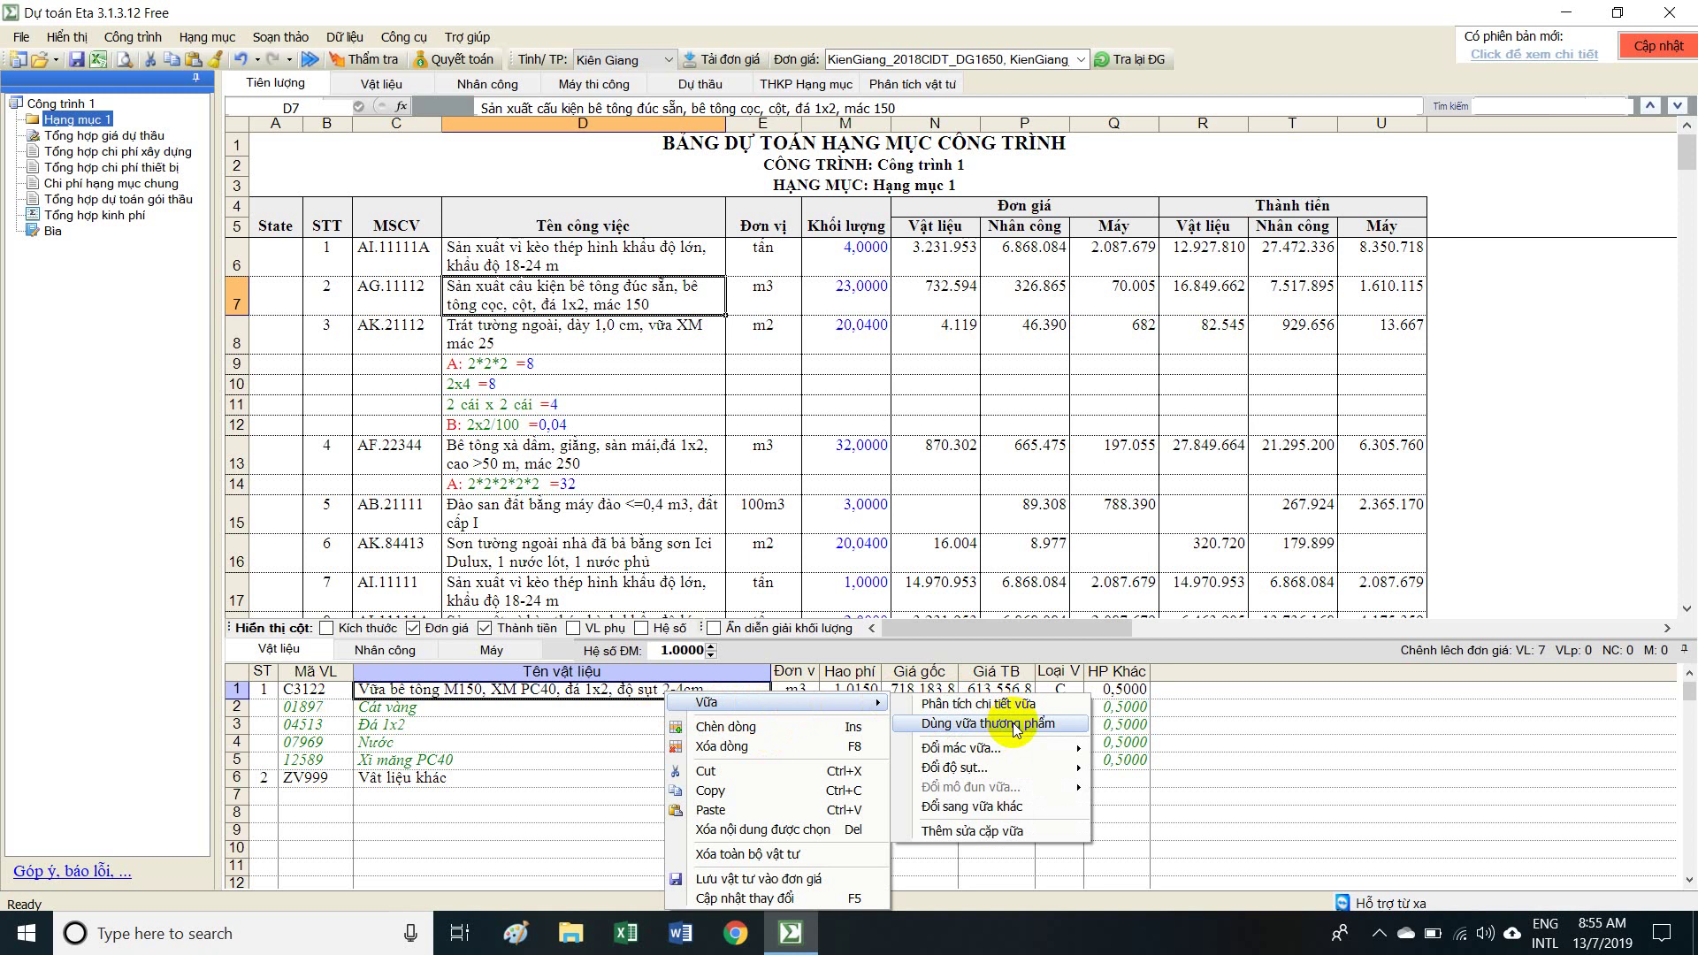
mouse_move(1013, 764)
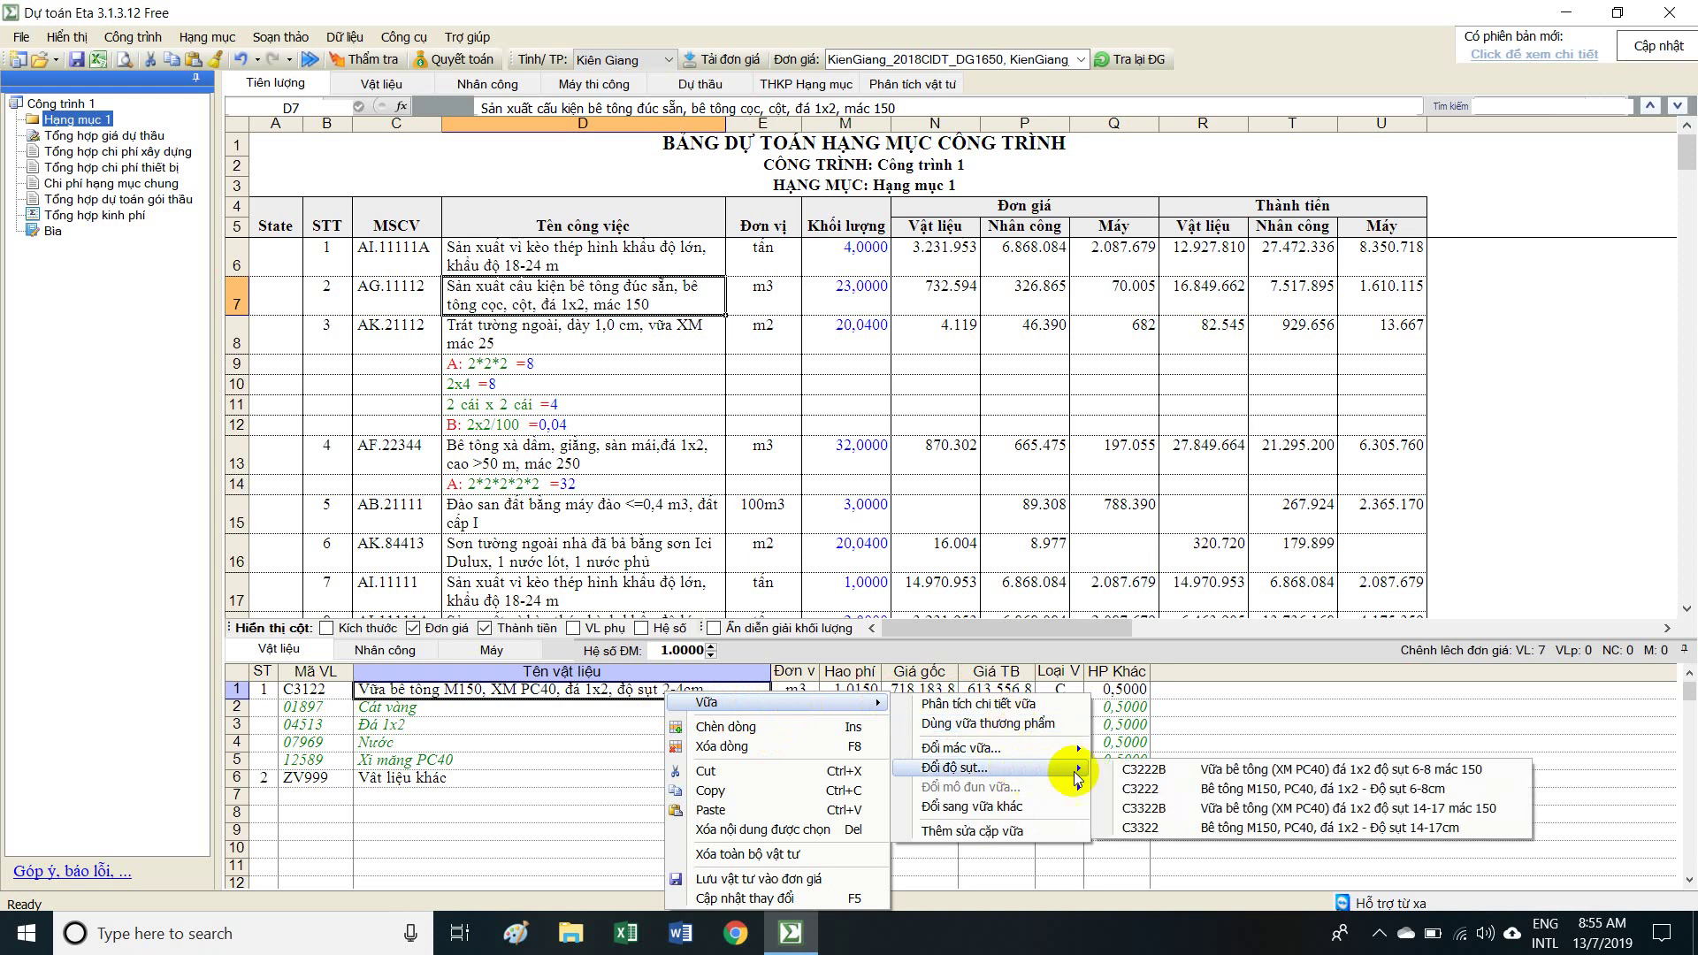
click(1204, 789)
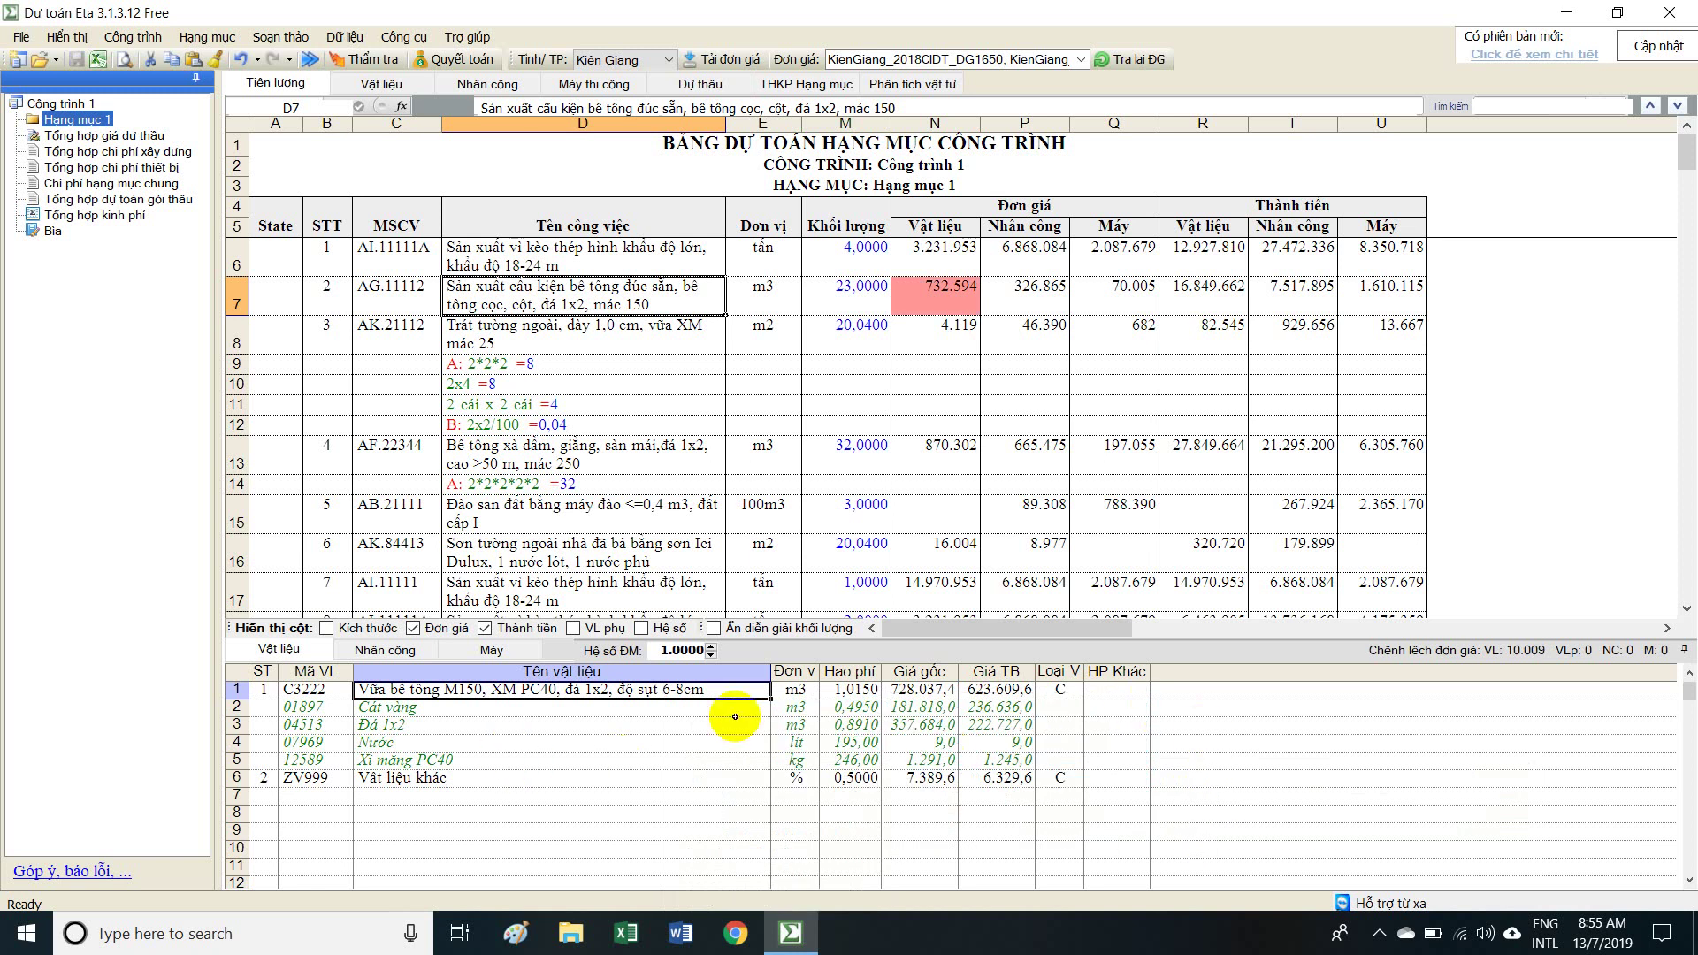
double_click(691, 698)
click(682, 760)
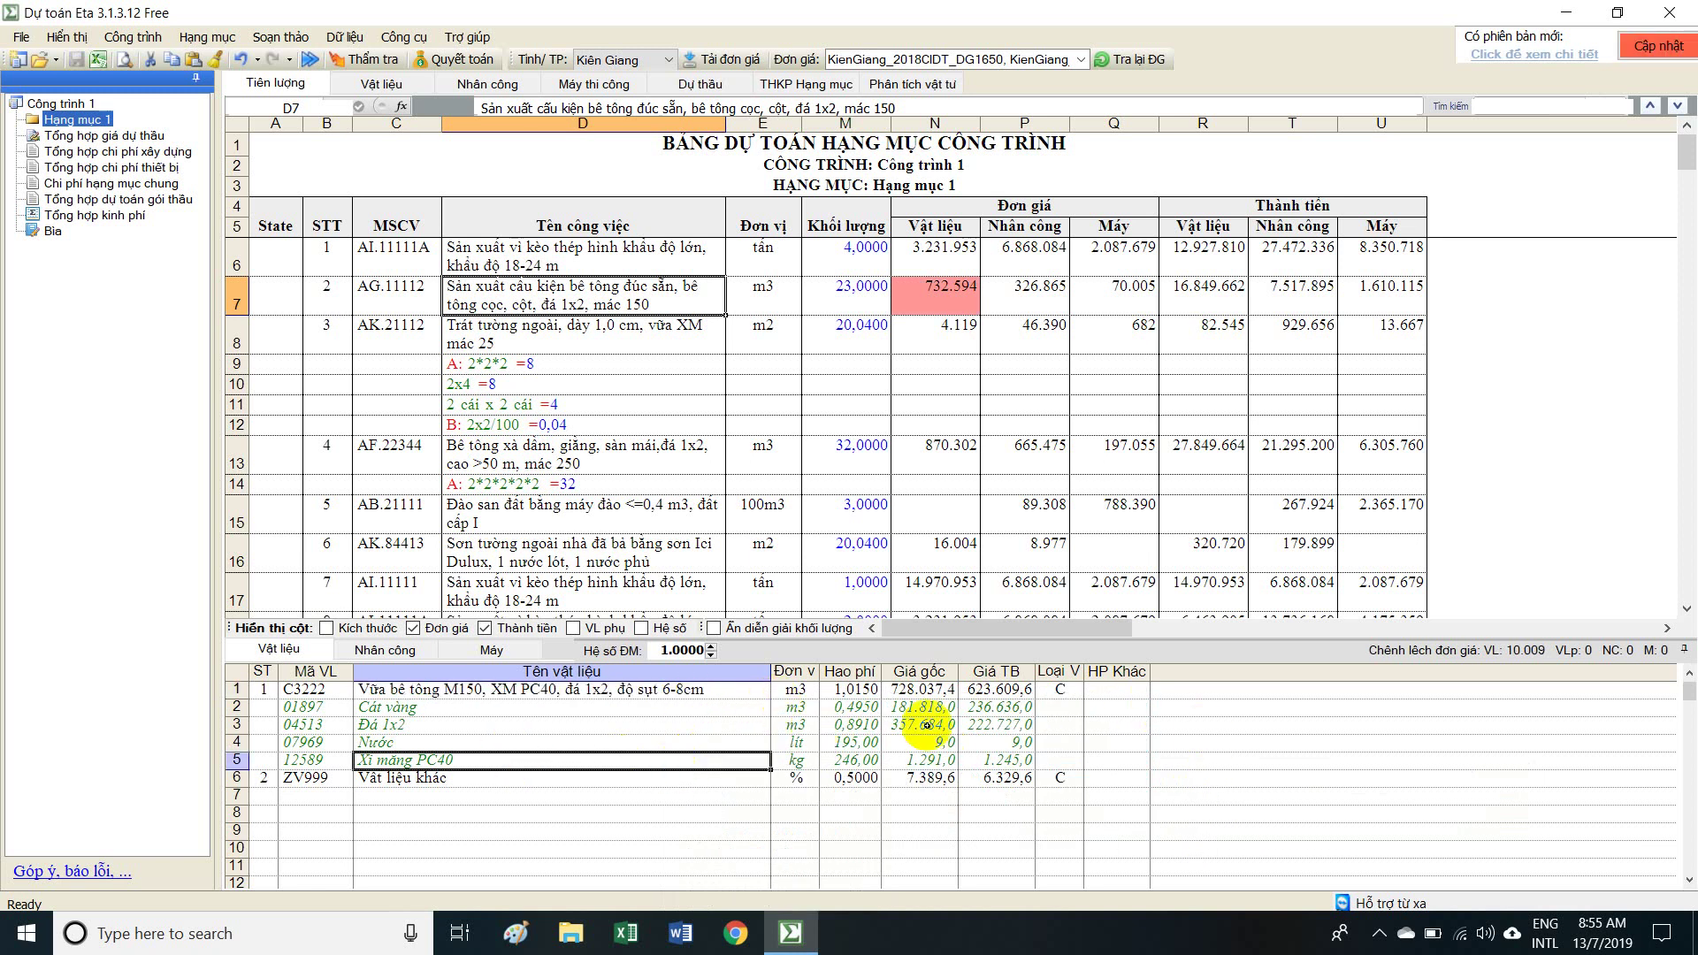
Recalculate the unit price of only work item AG.11112 with the C3222 mortar.
click(376, 297)
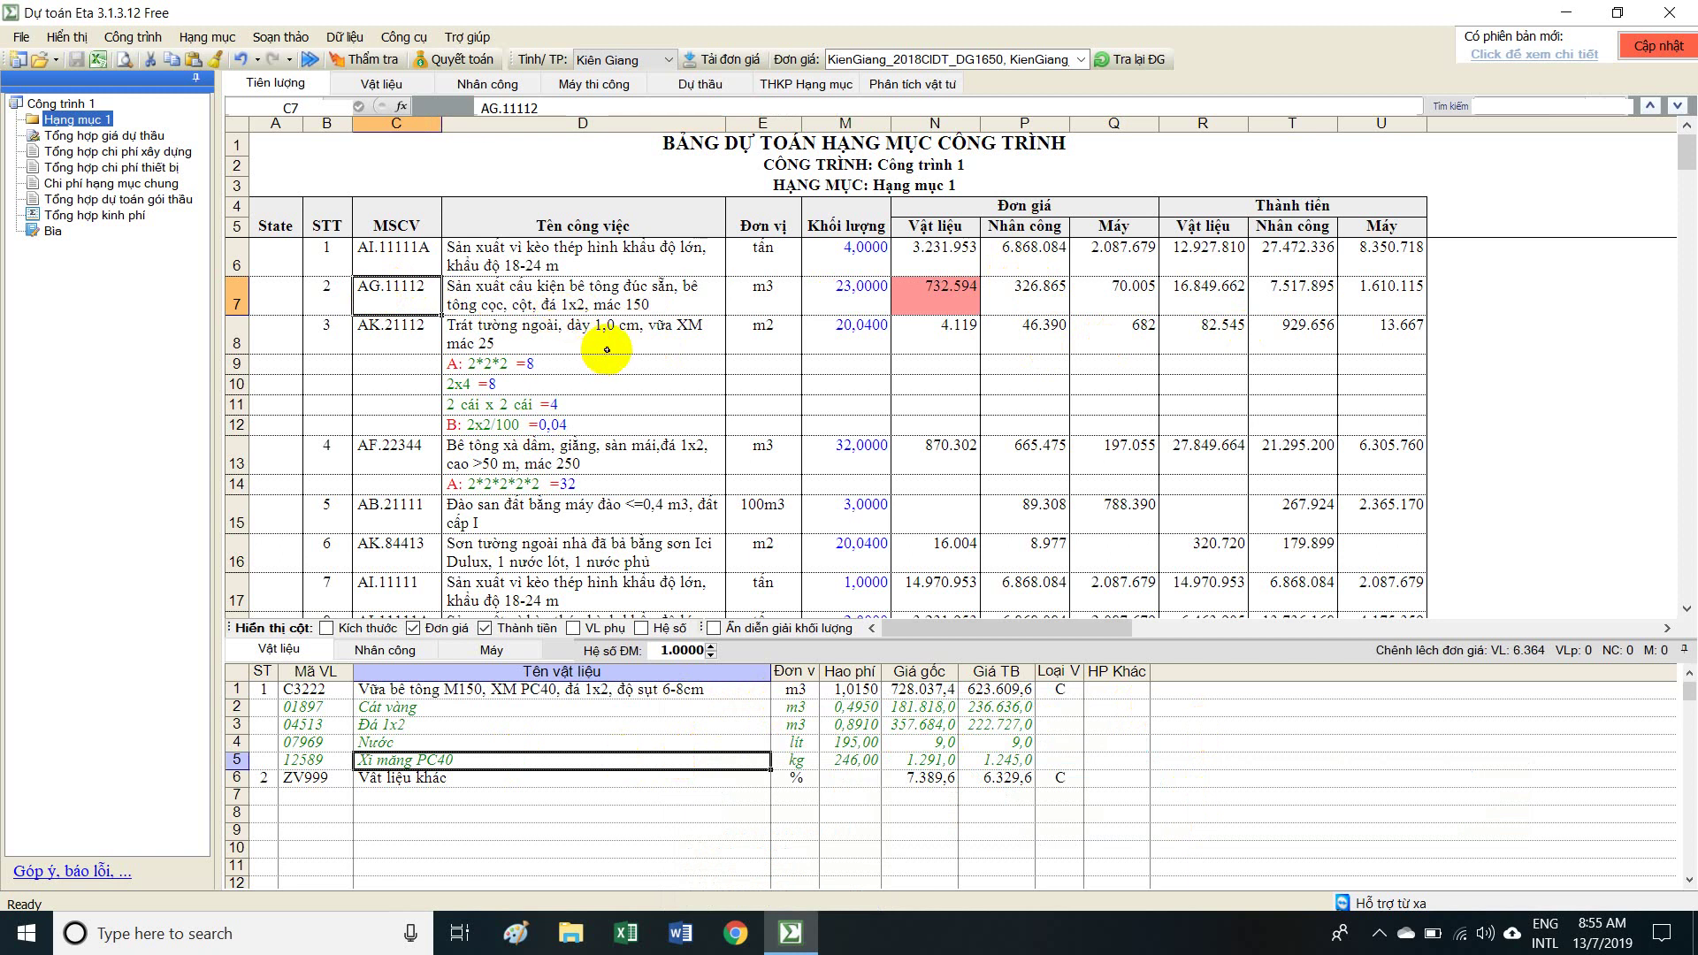
click(962, 299)
right_click(980, 285)
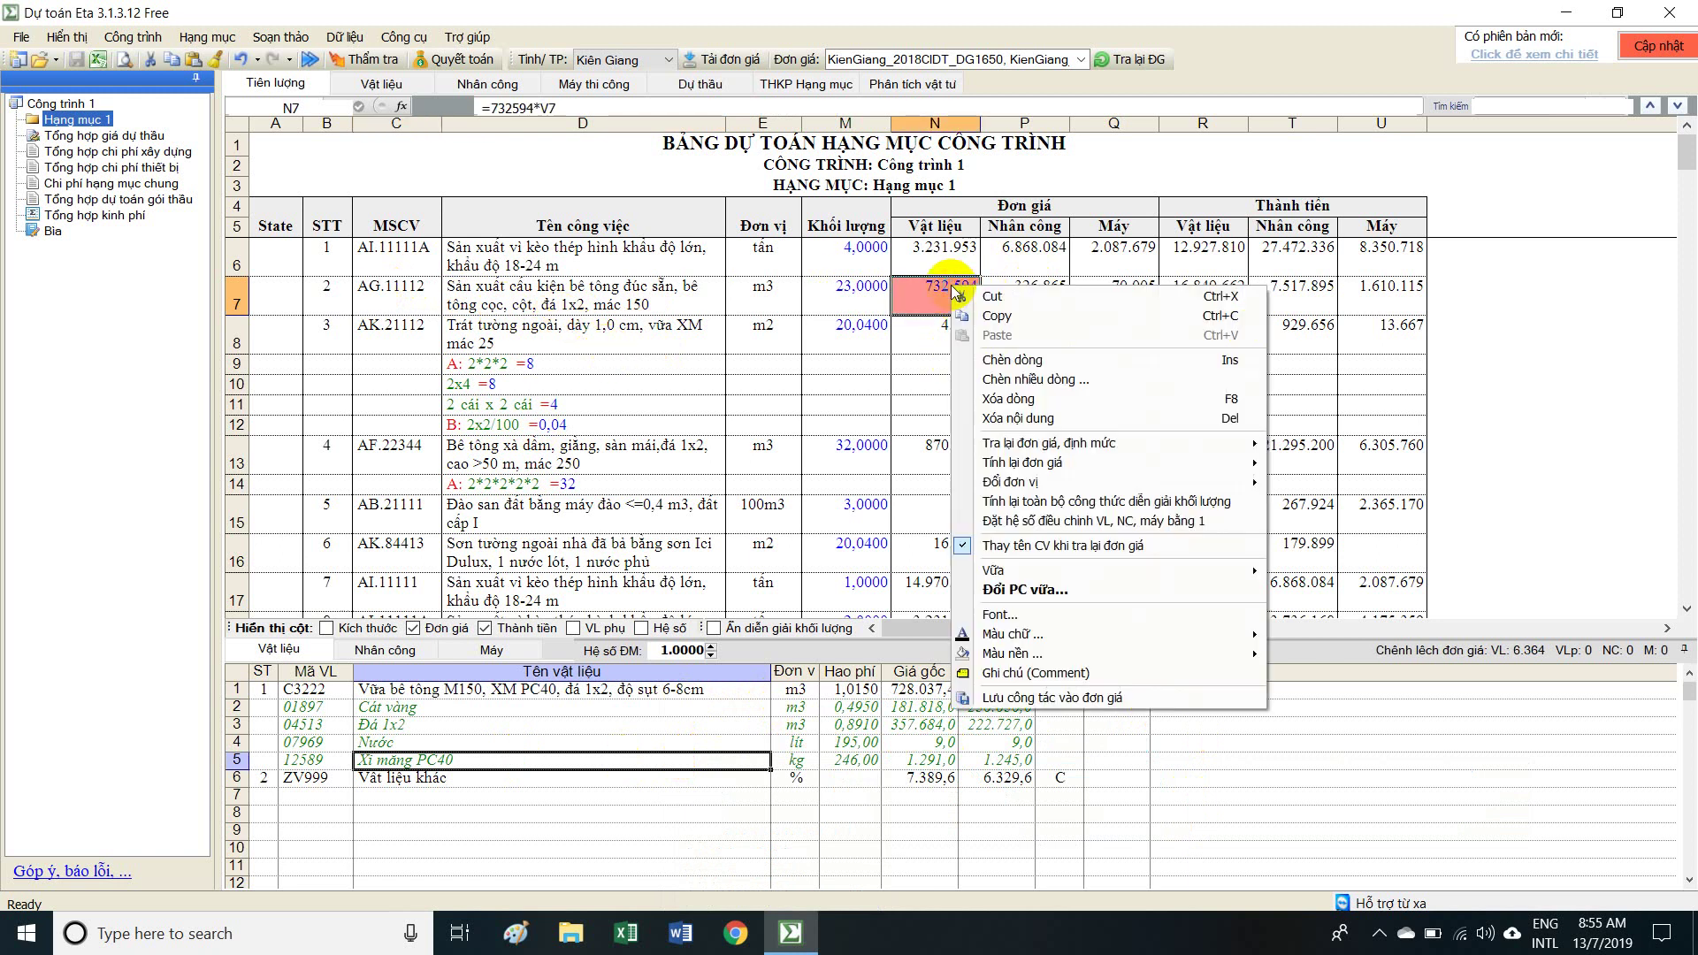
mouse_move(1119, 466)
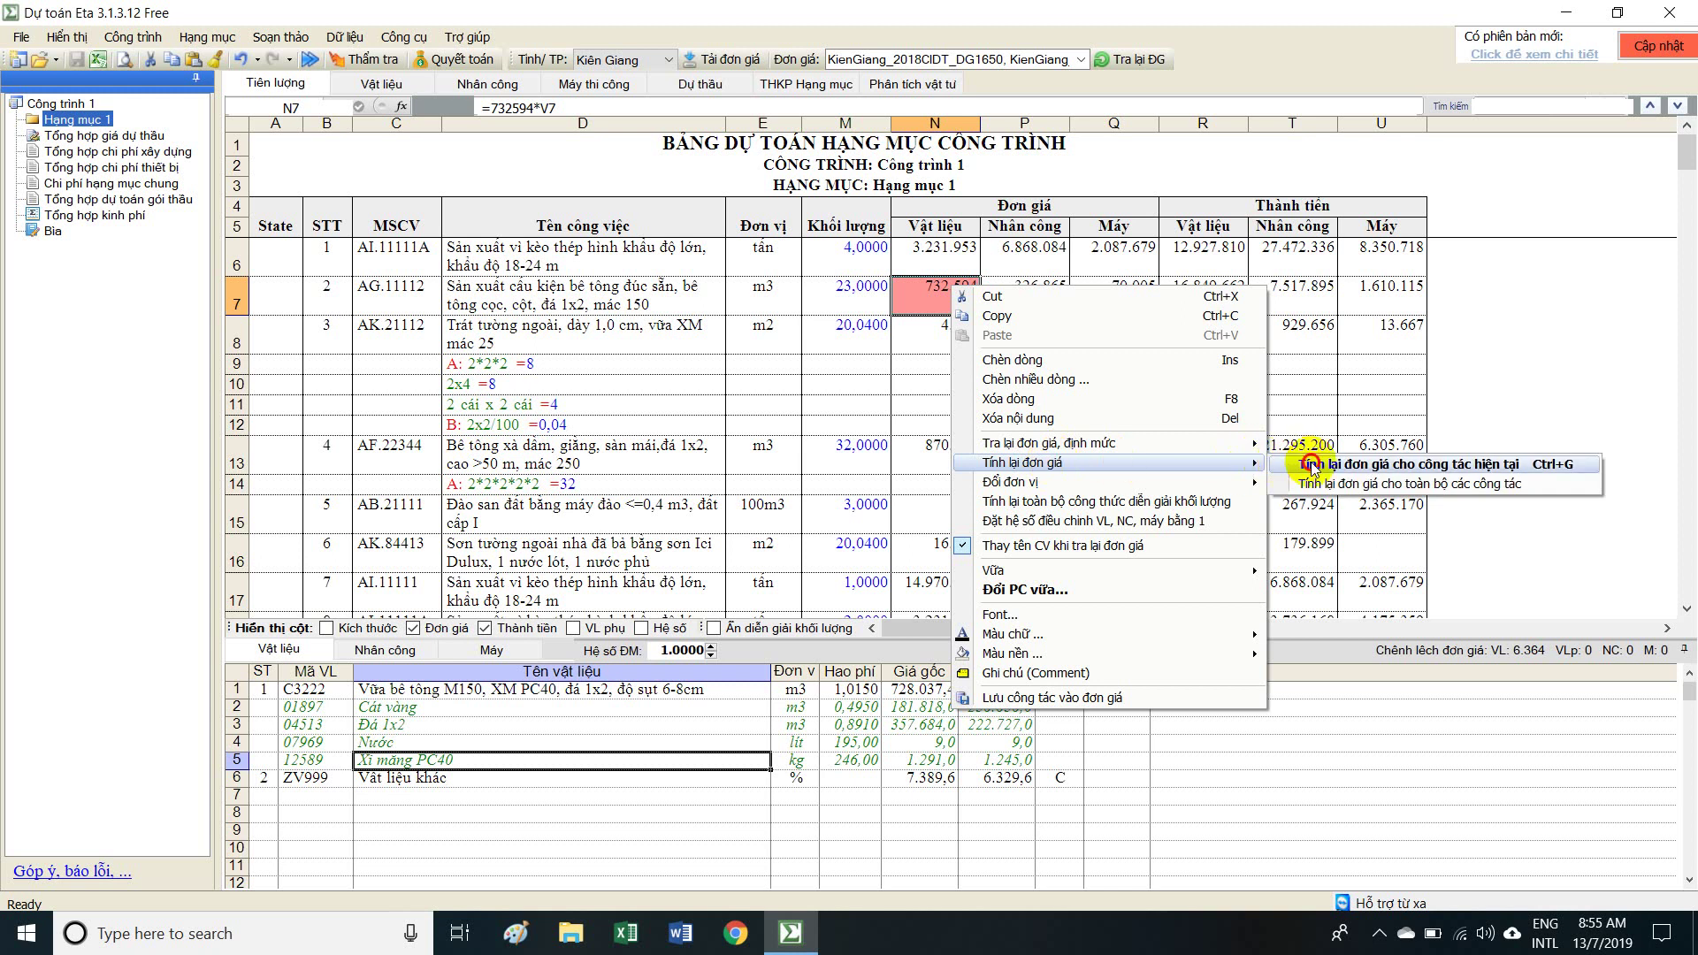
click(1344, 464)
click(941, 548)
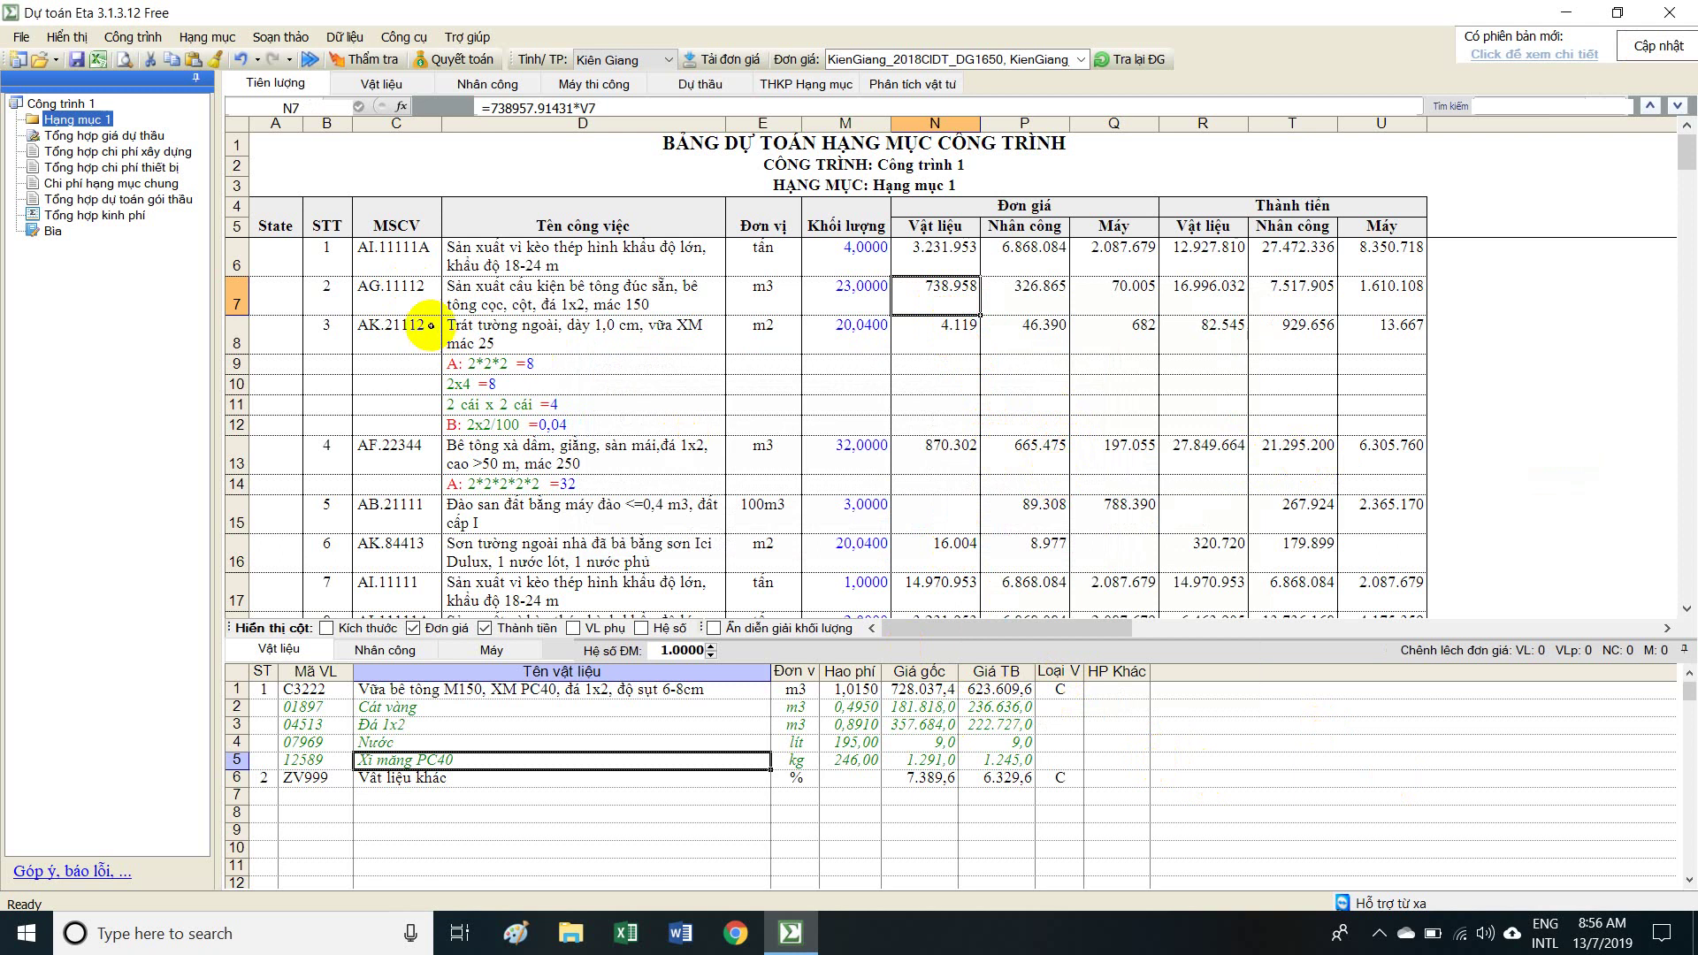
Reload work item AG.11112 from its code to discard the slump change and the recalculated price.
click(422, 286)
key(Down)
key(Right)
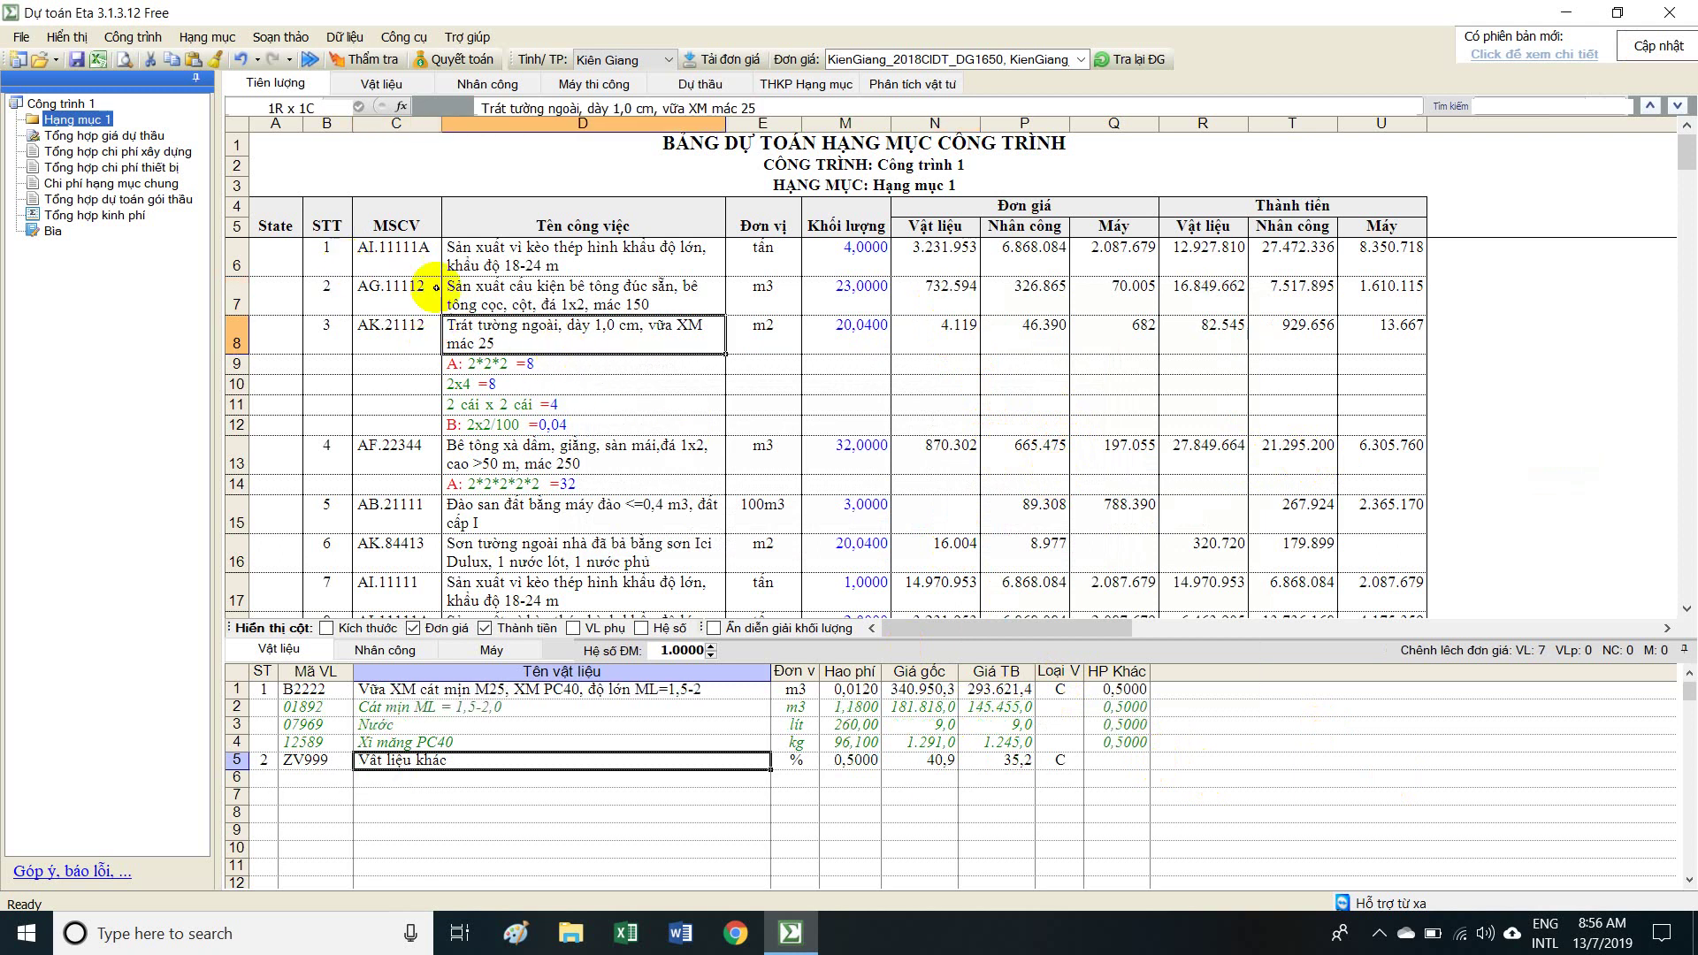
Review the work items across the whole Tiên lượng estimate table and check its print preview.
drag(380, 270, 1346, 489)
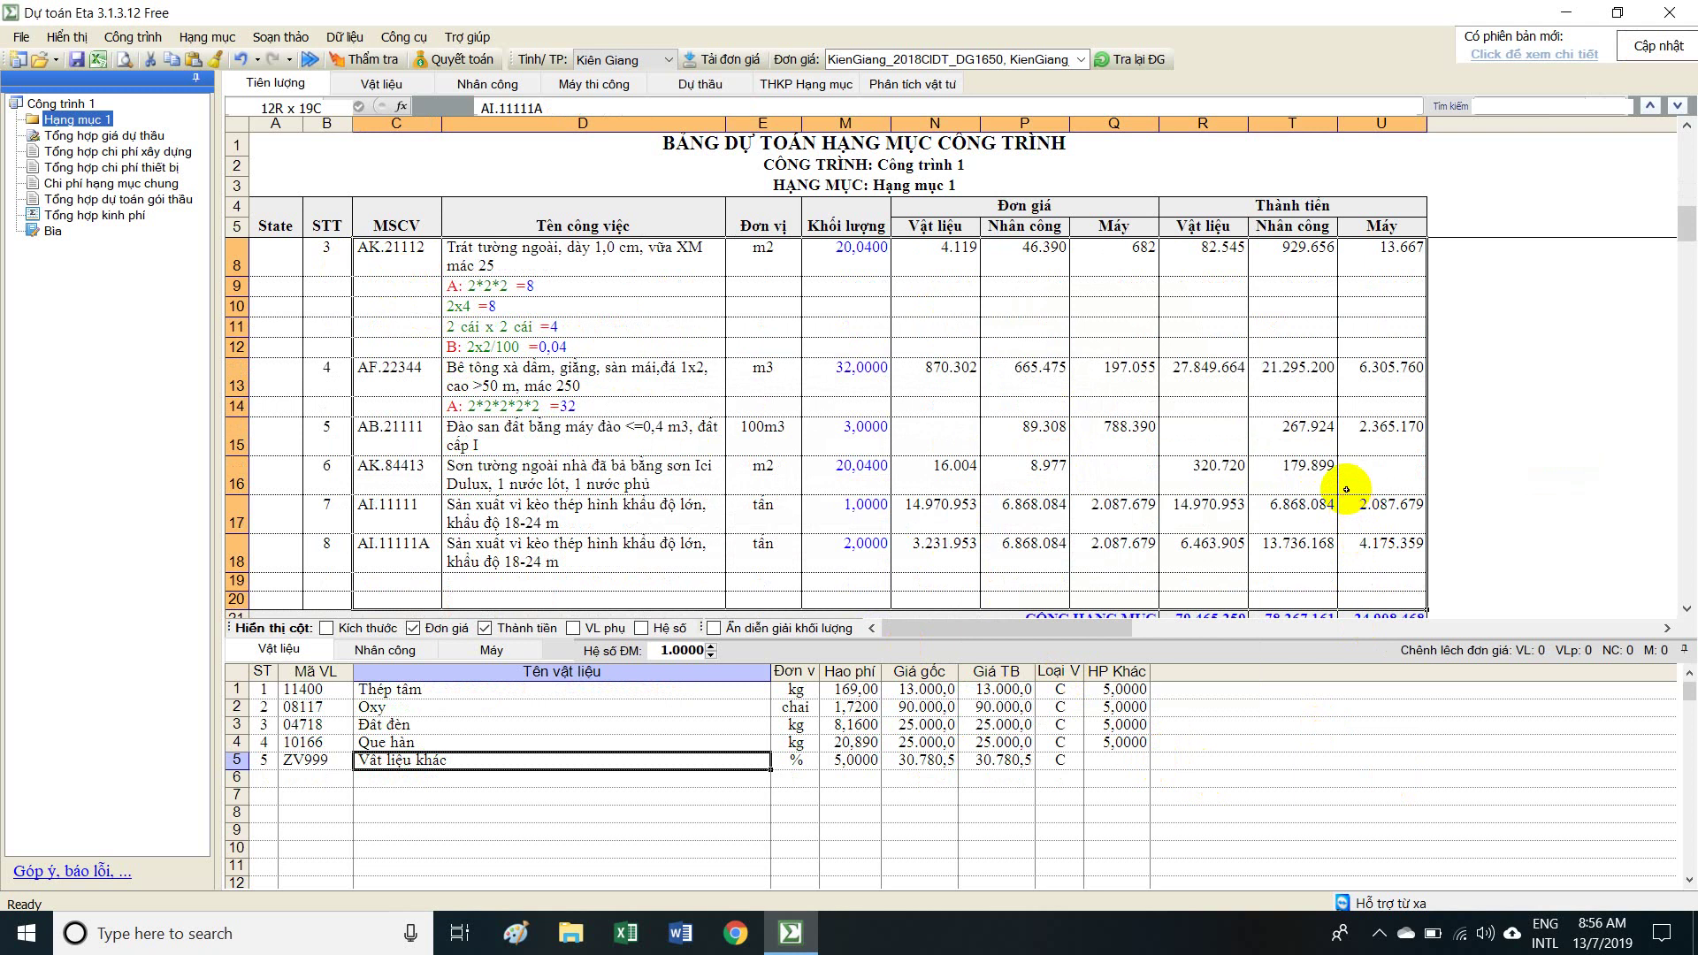
click(495, 435)
scroll(823, 522, up, 1)
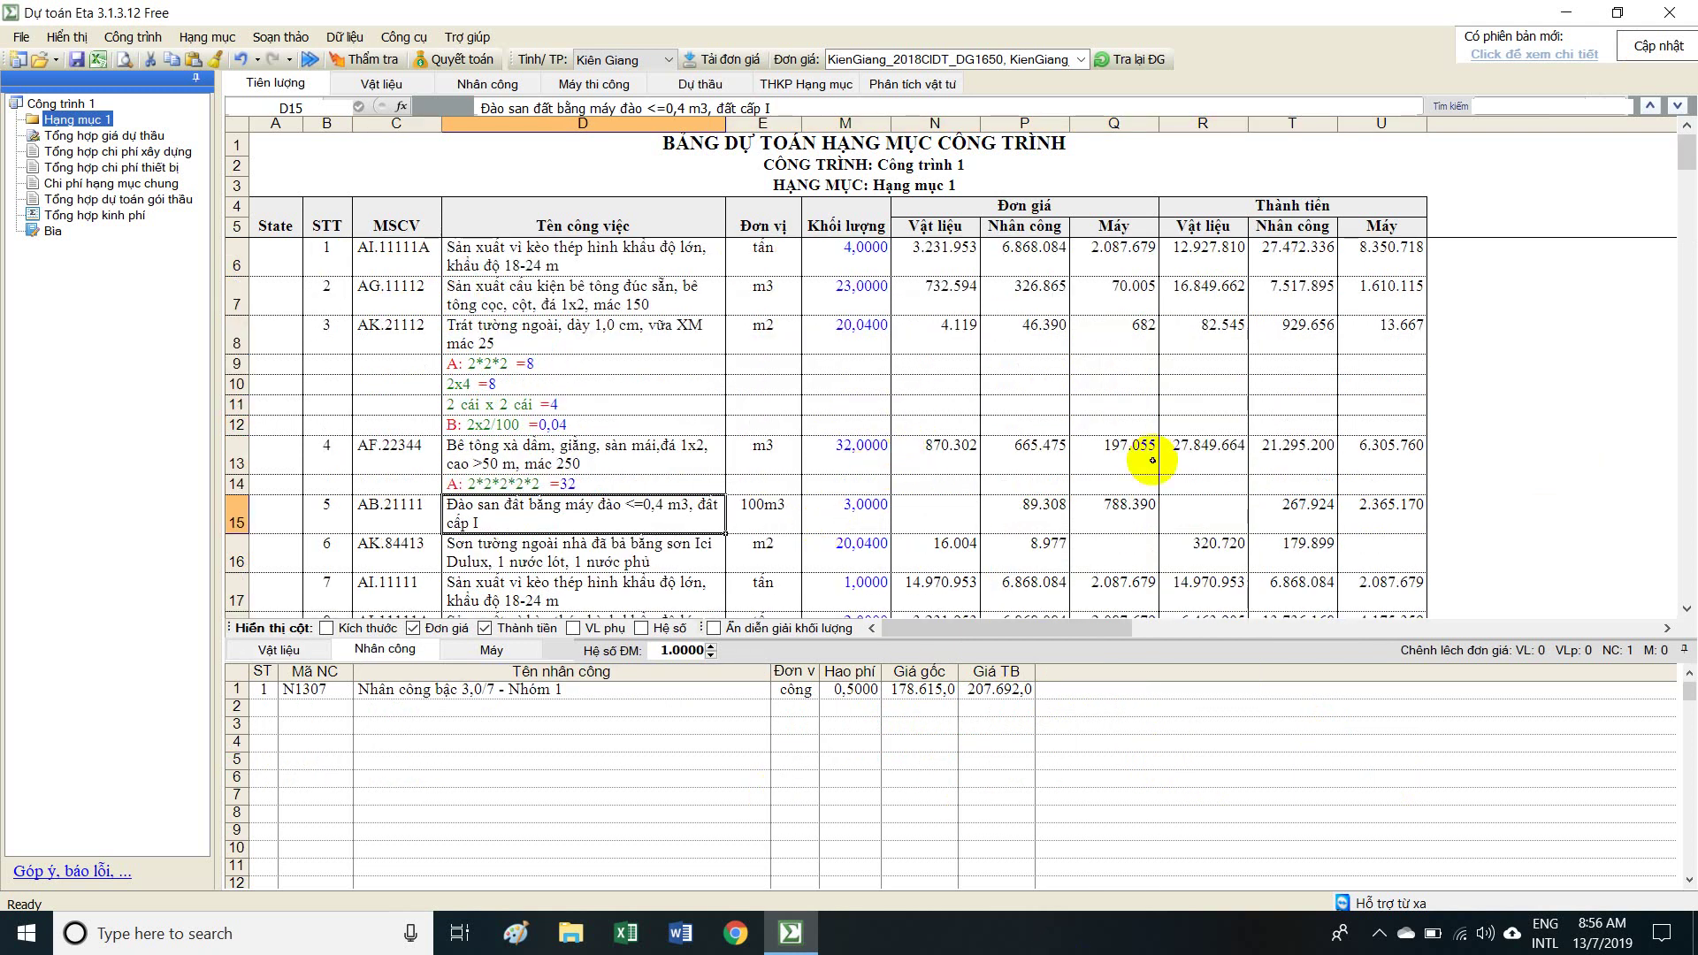
click(608, 304)
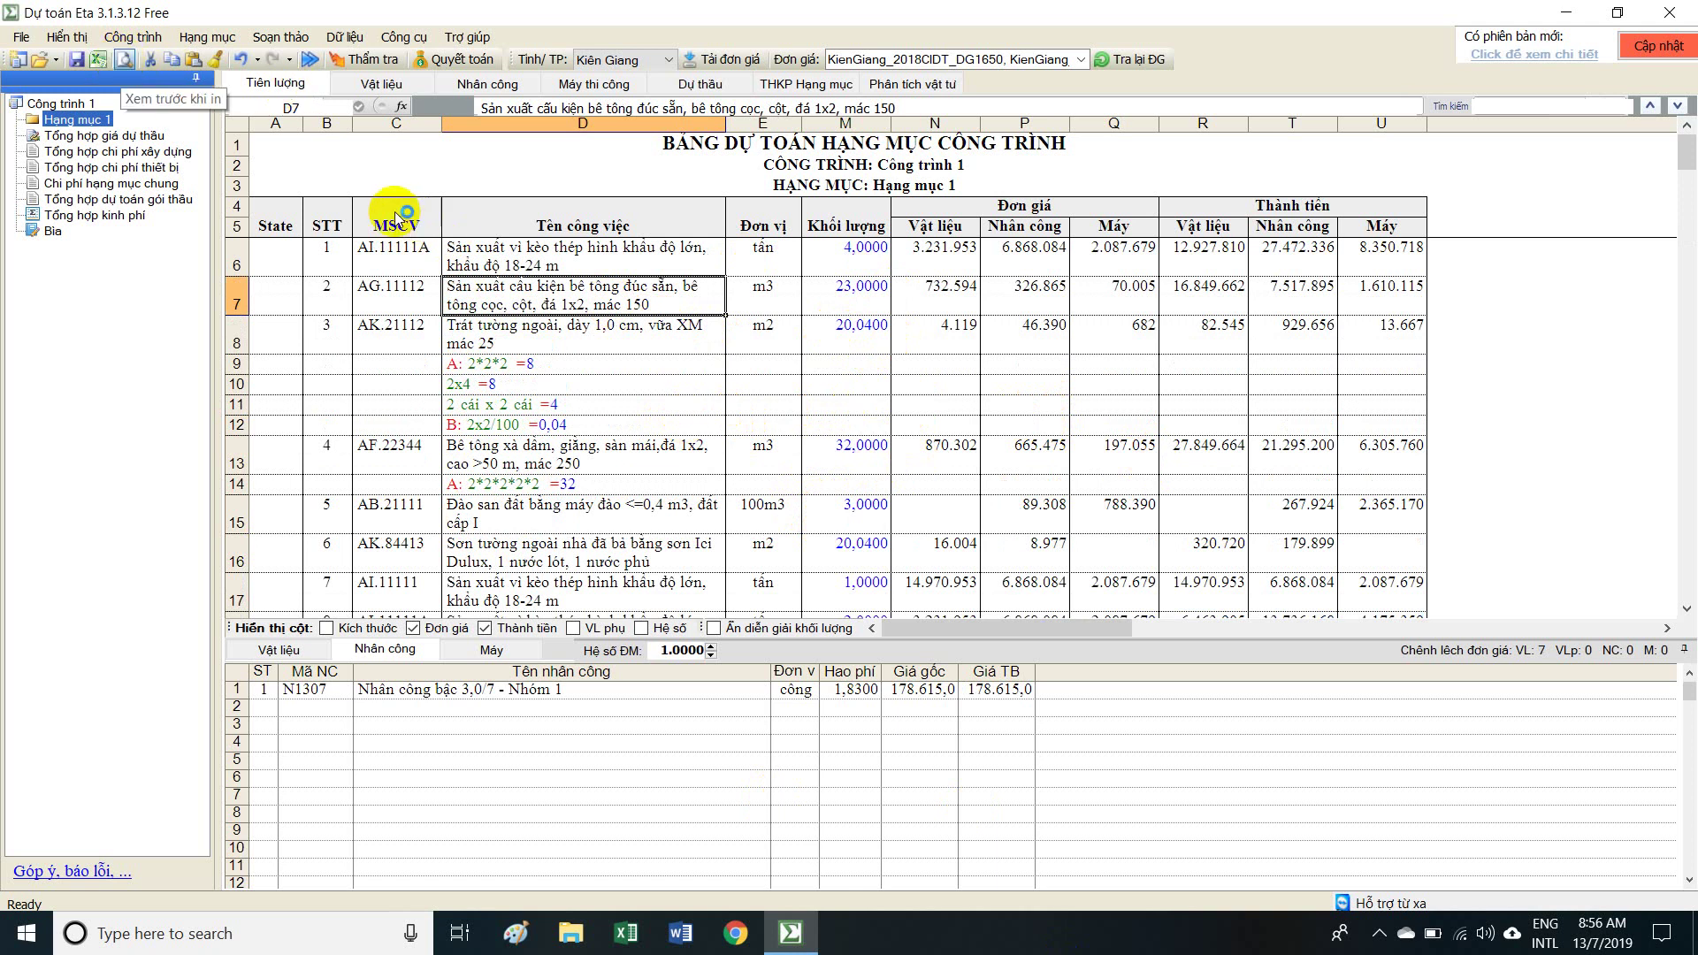
click(124, 59)
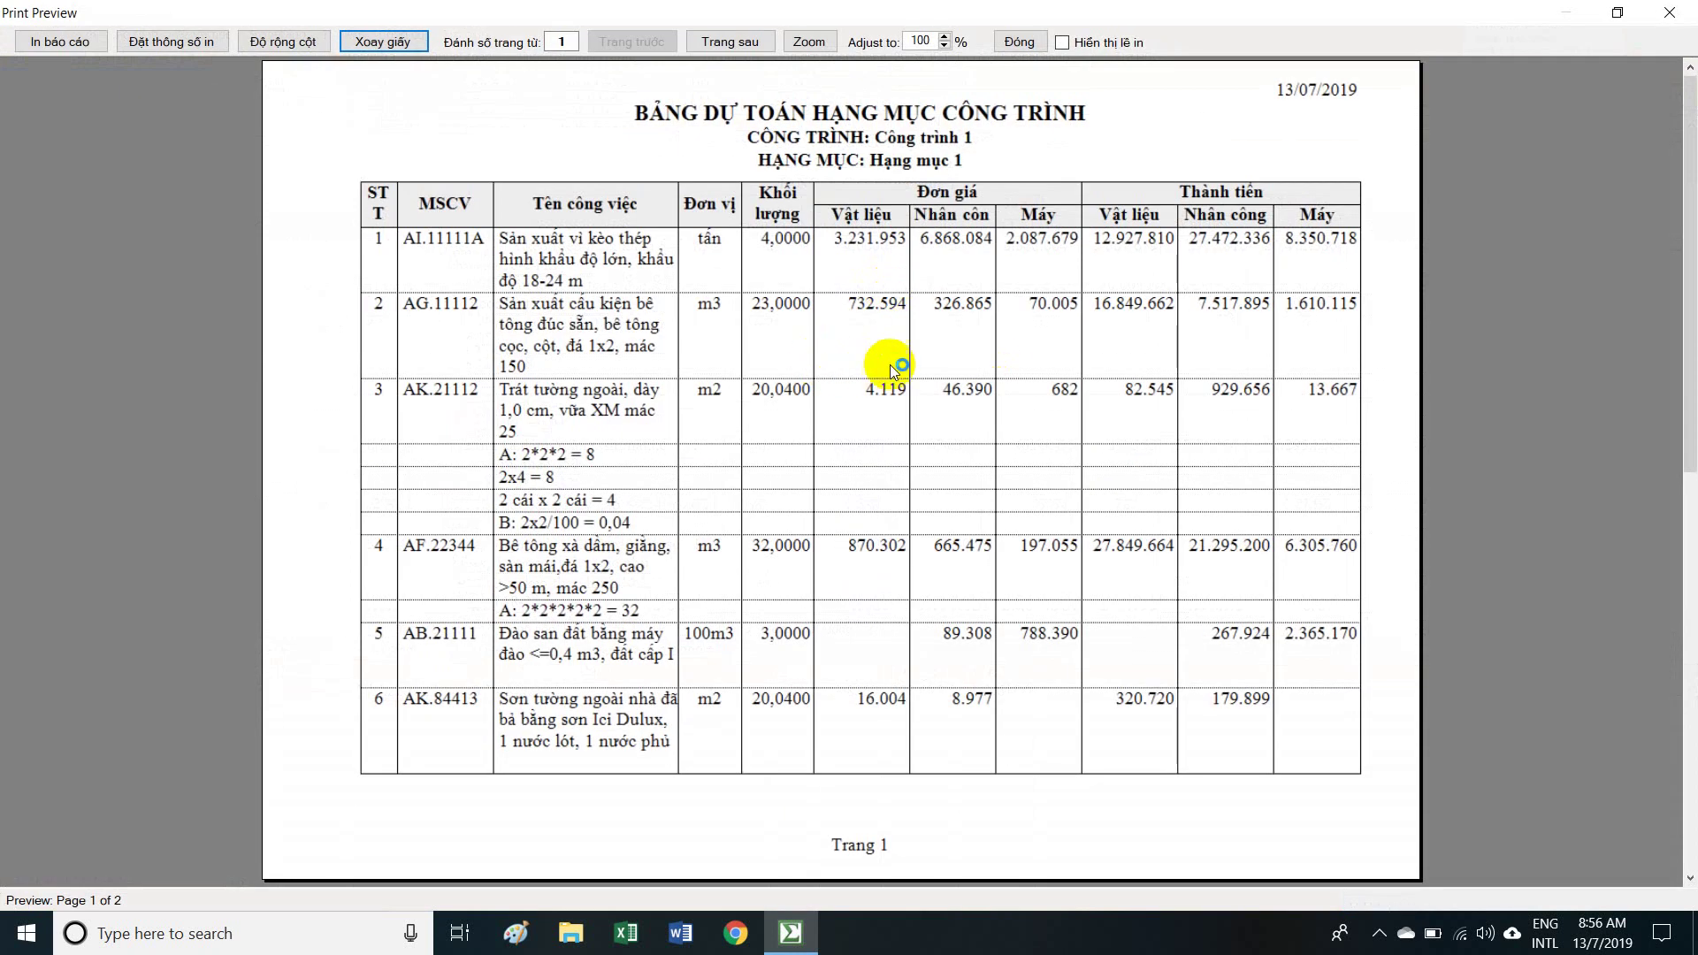
click(1019, 43)
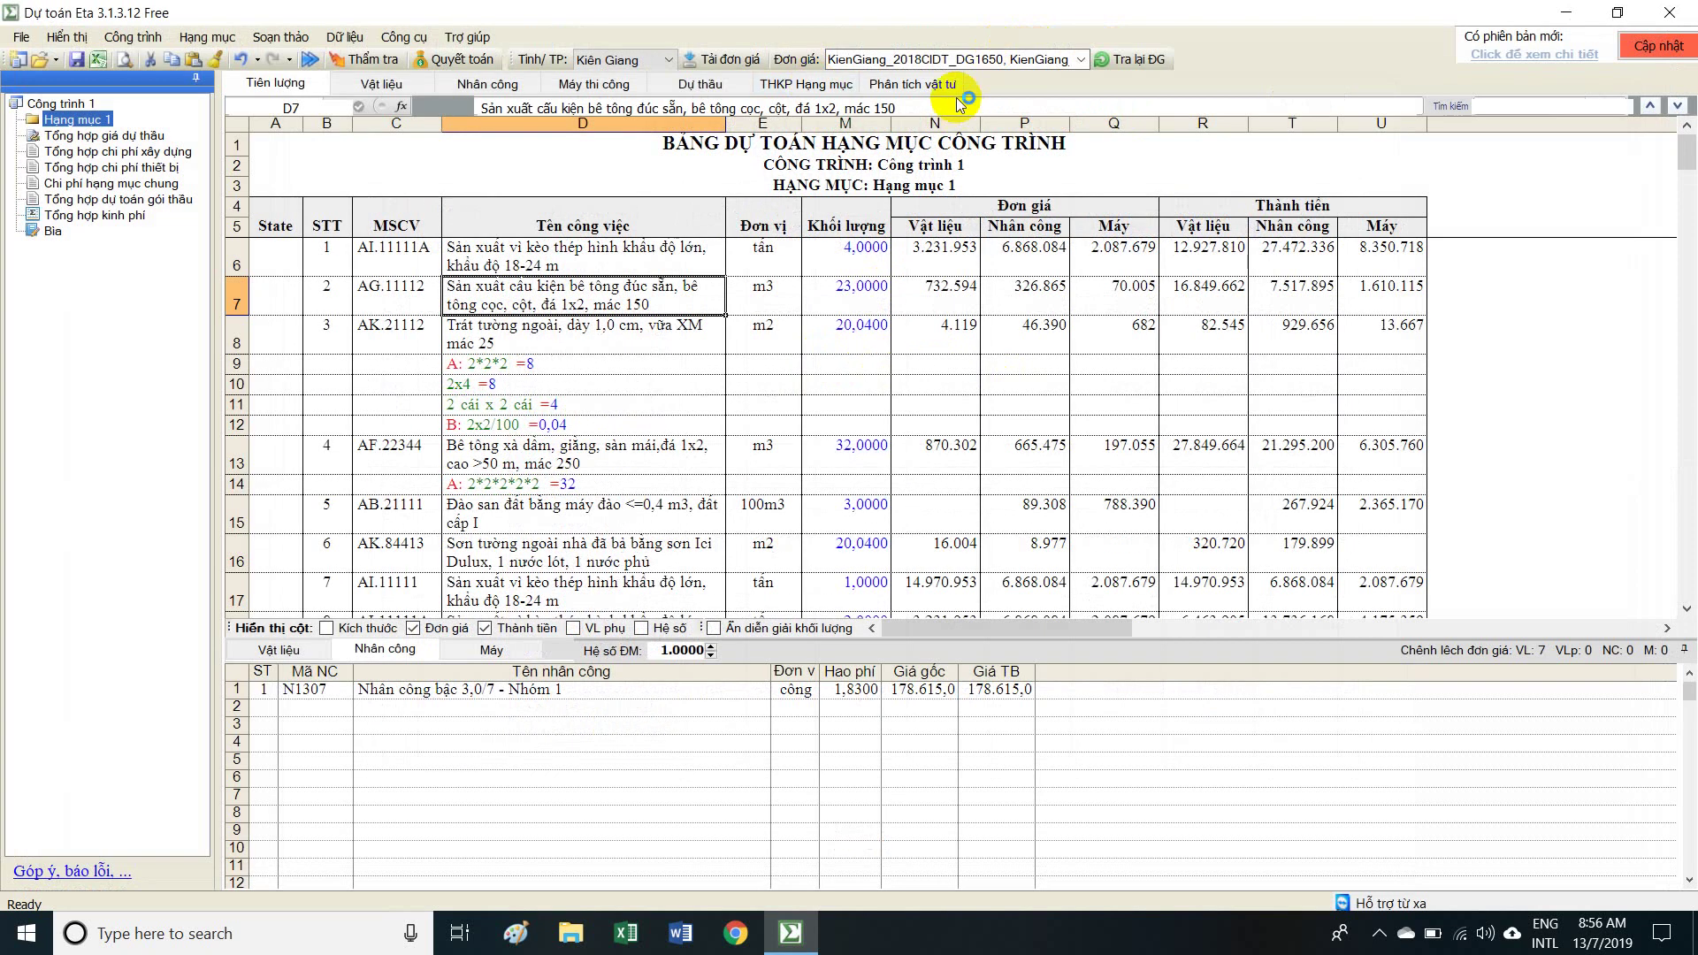
Preview the print layout of the Phân tích vật tư sheet and read through its pages.
click(938, 90)
click(125, 60)
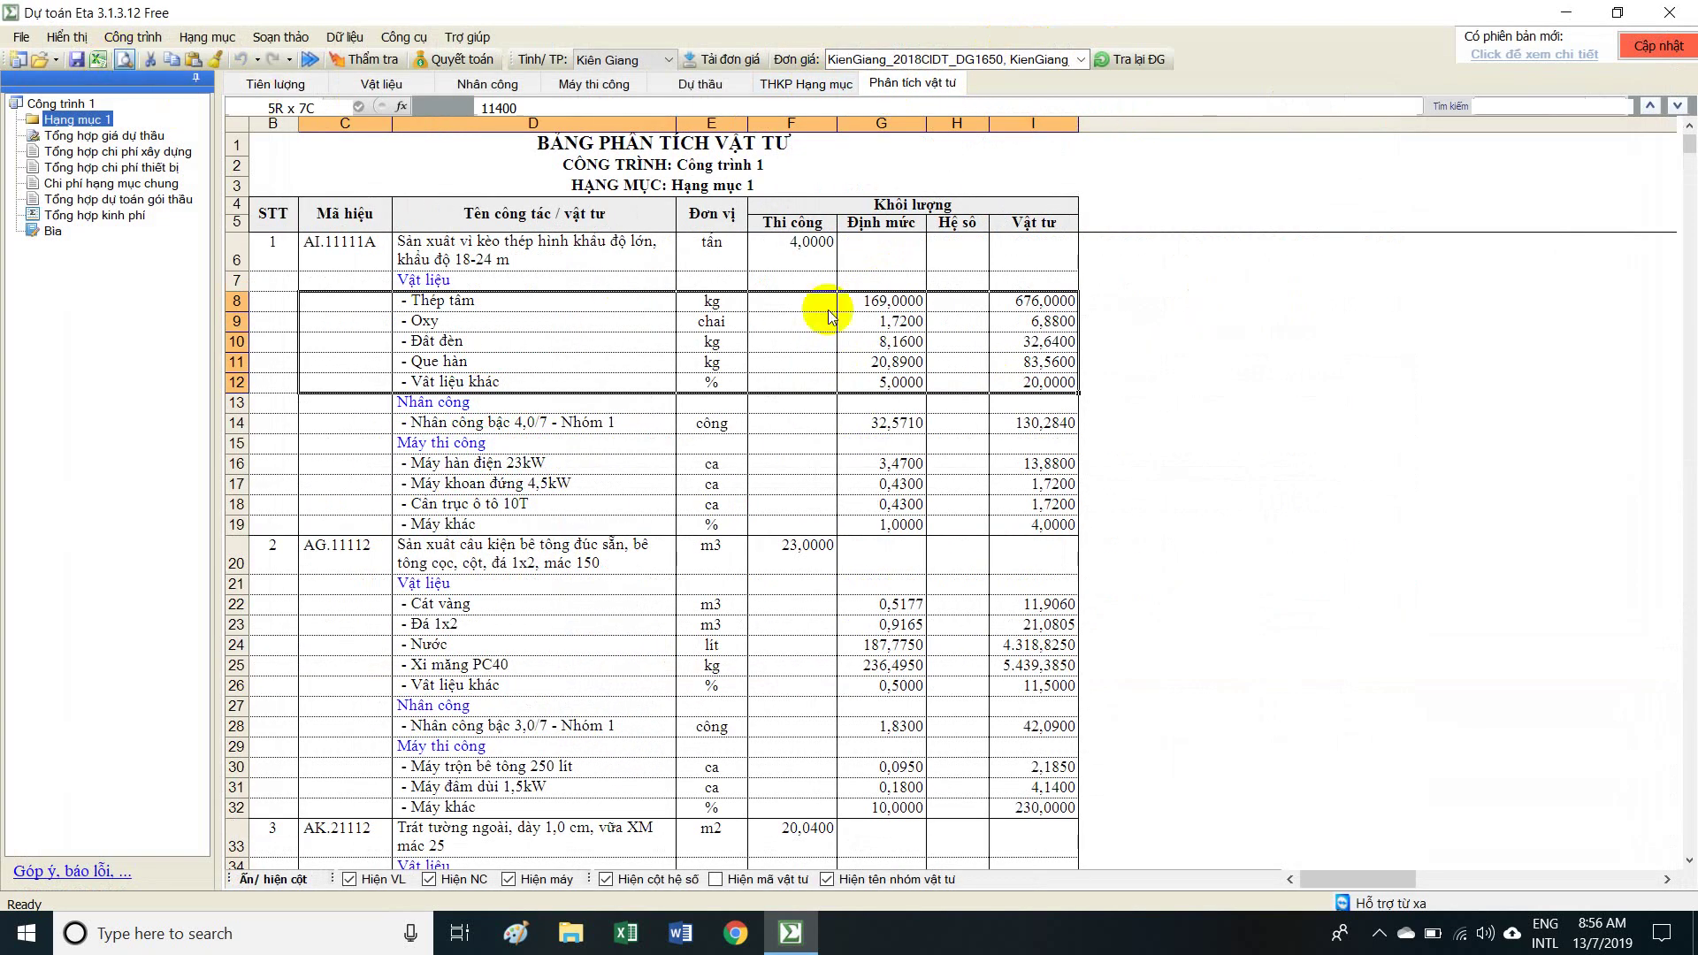
click(871, 339)
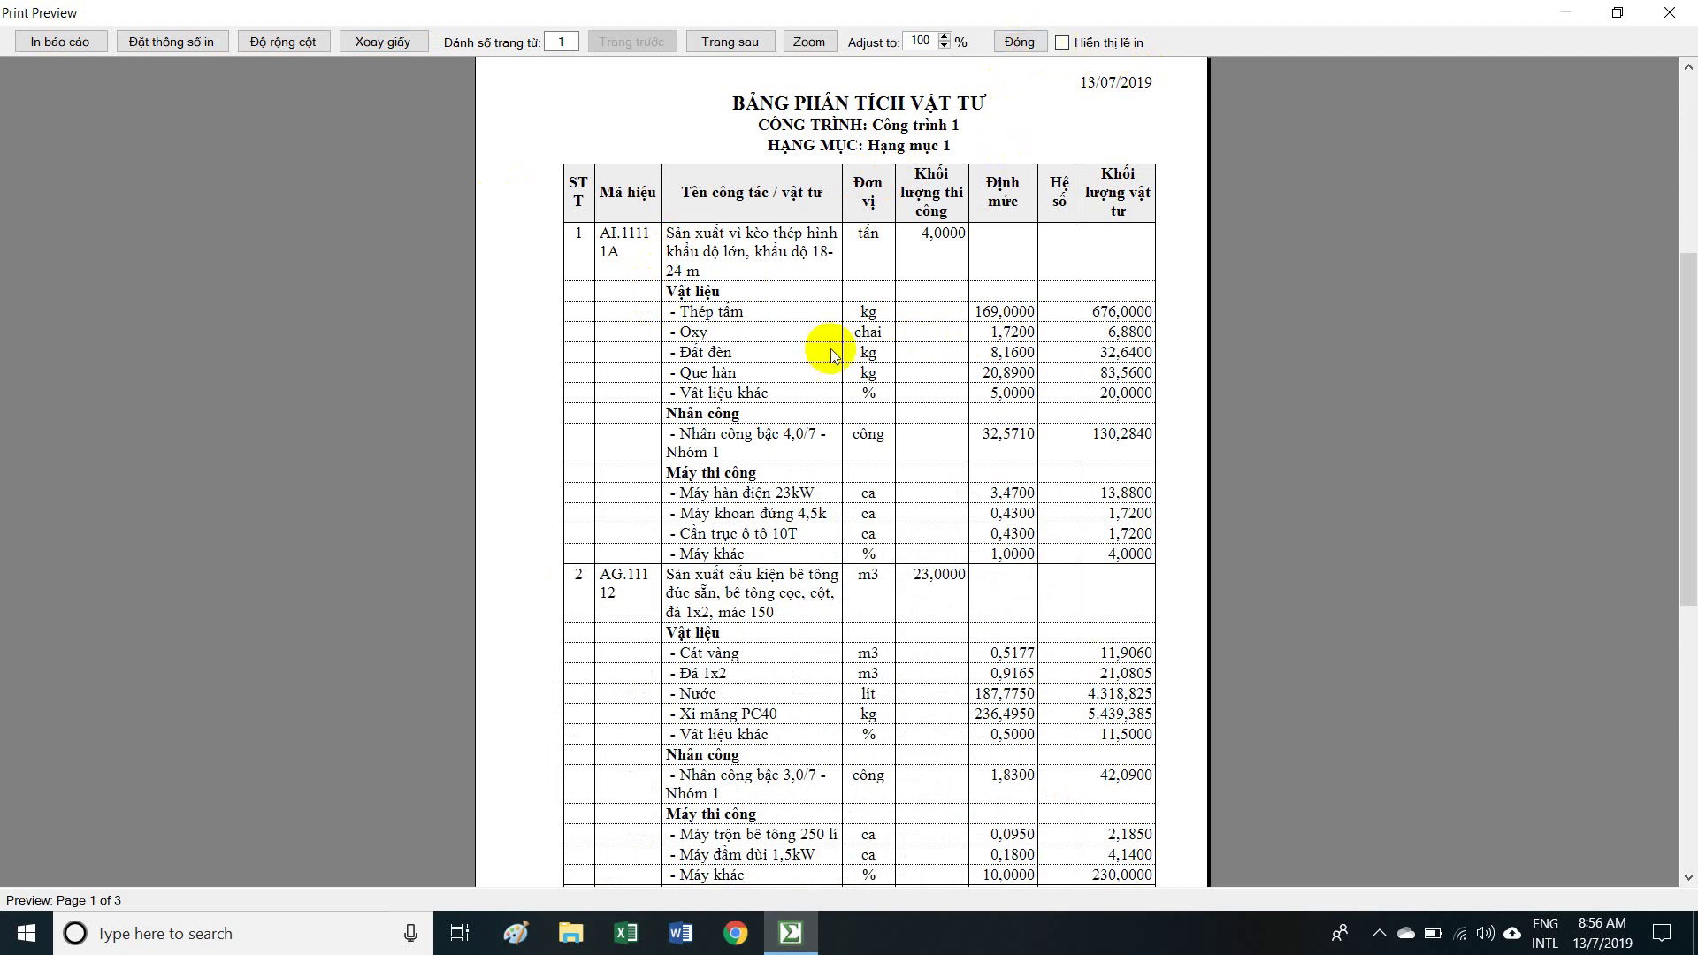
scroll(1156, 613, down, 10)
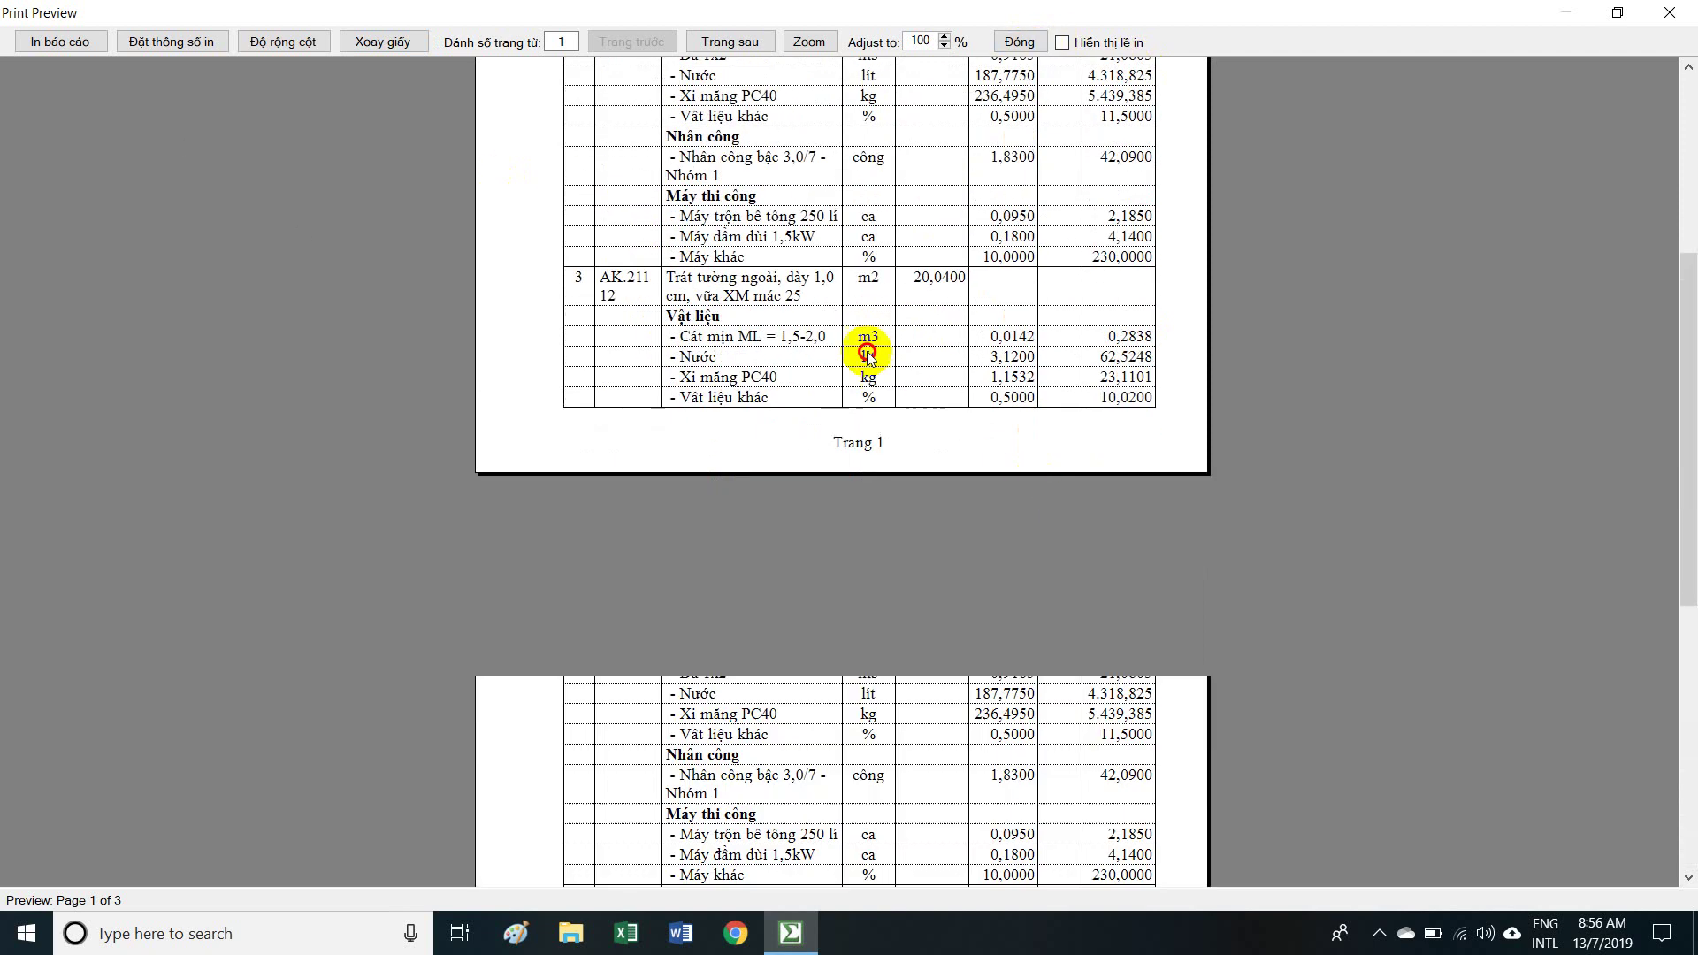
Add the text "Sở XD Kiên Giang" to the left section of the Phân tích vật tư sheet's page header.
click(925, 411)
click(141, 41)
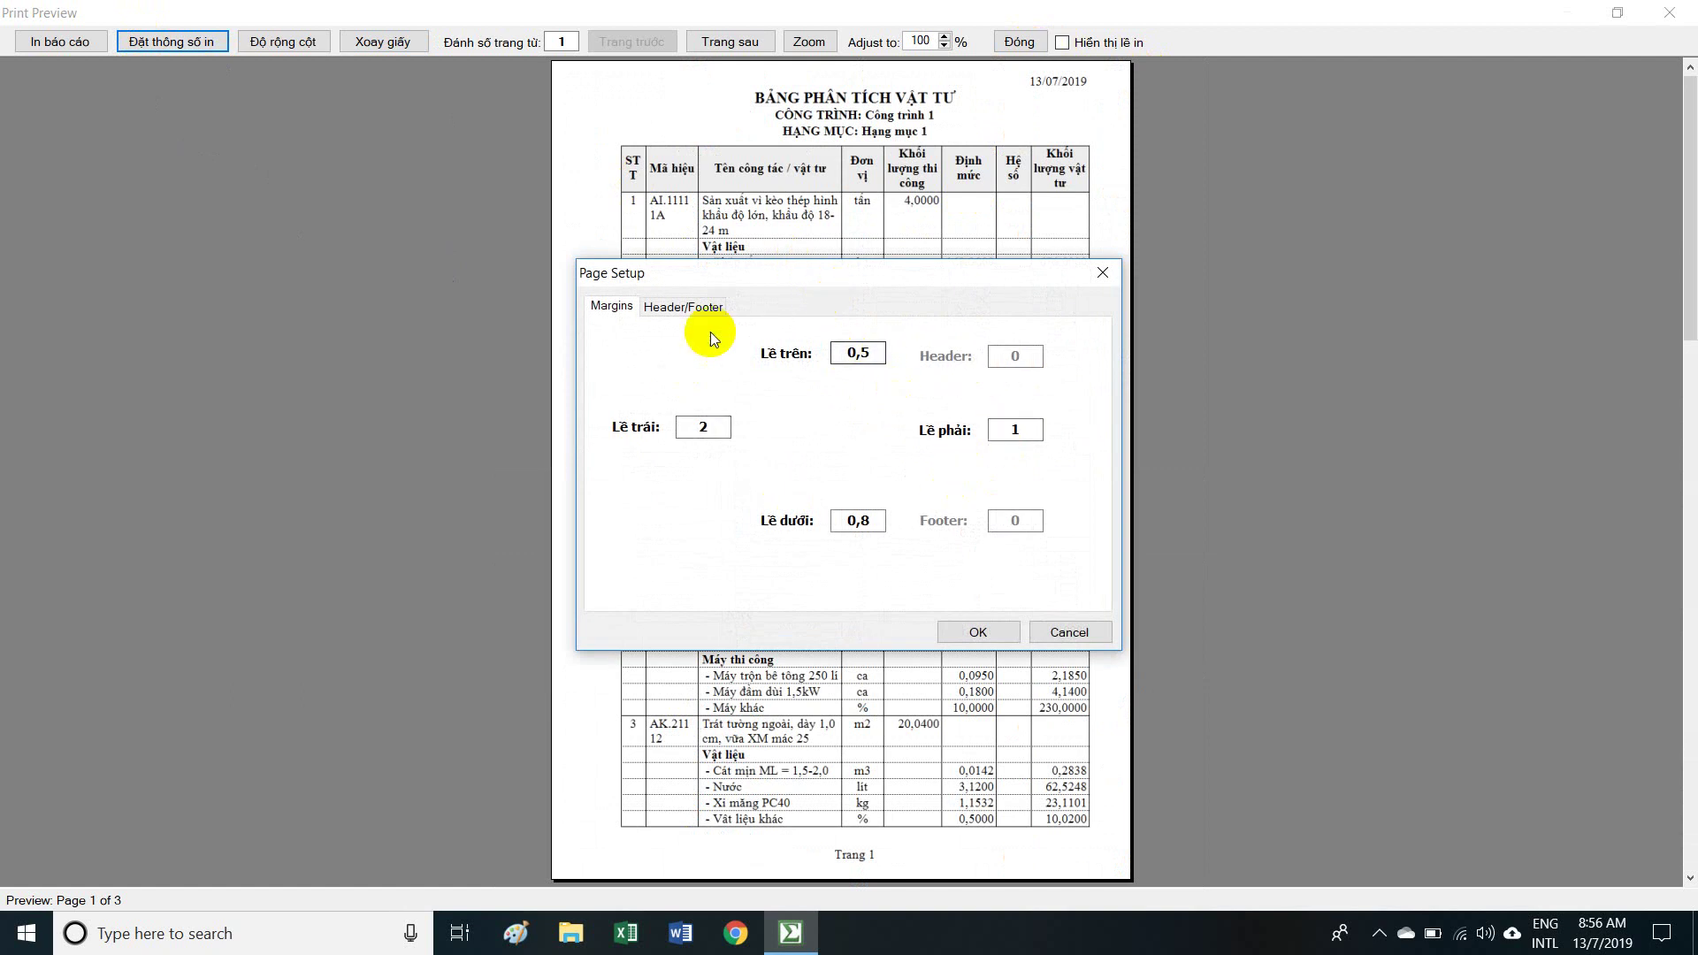
click(698, 309)
click(703, 457)
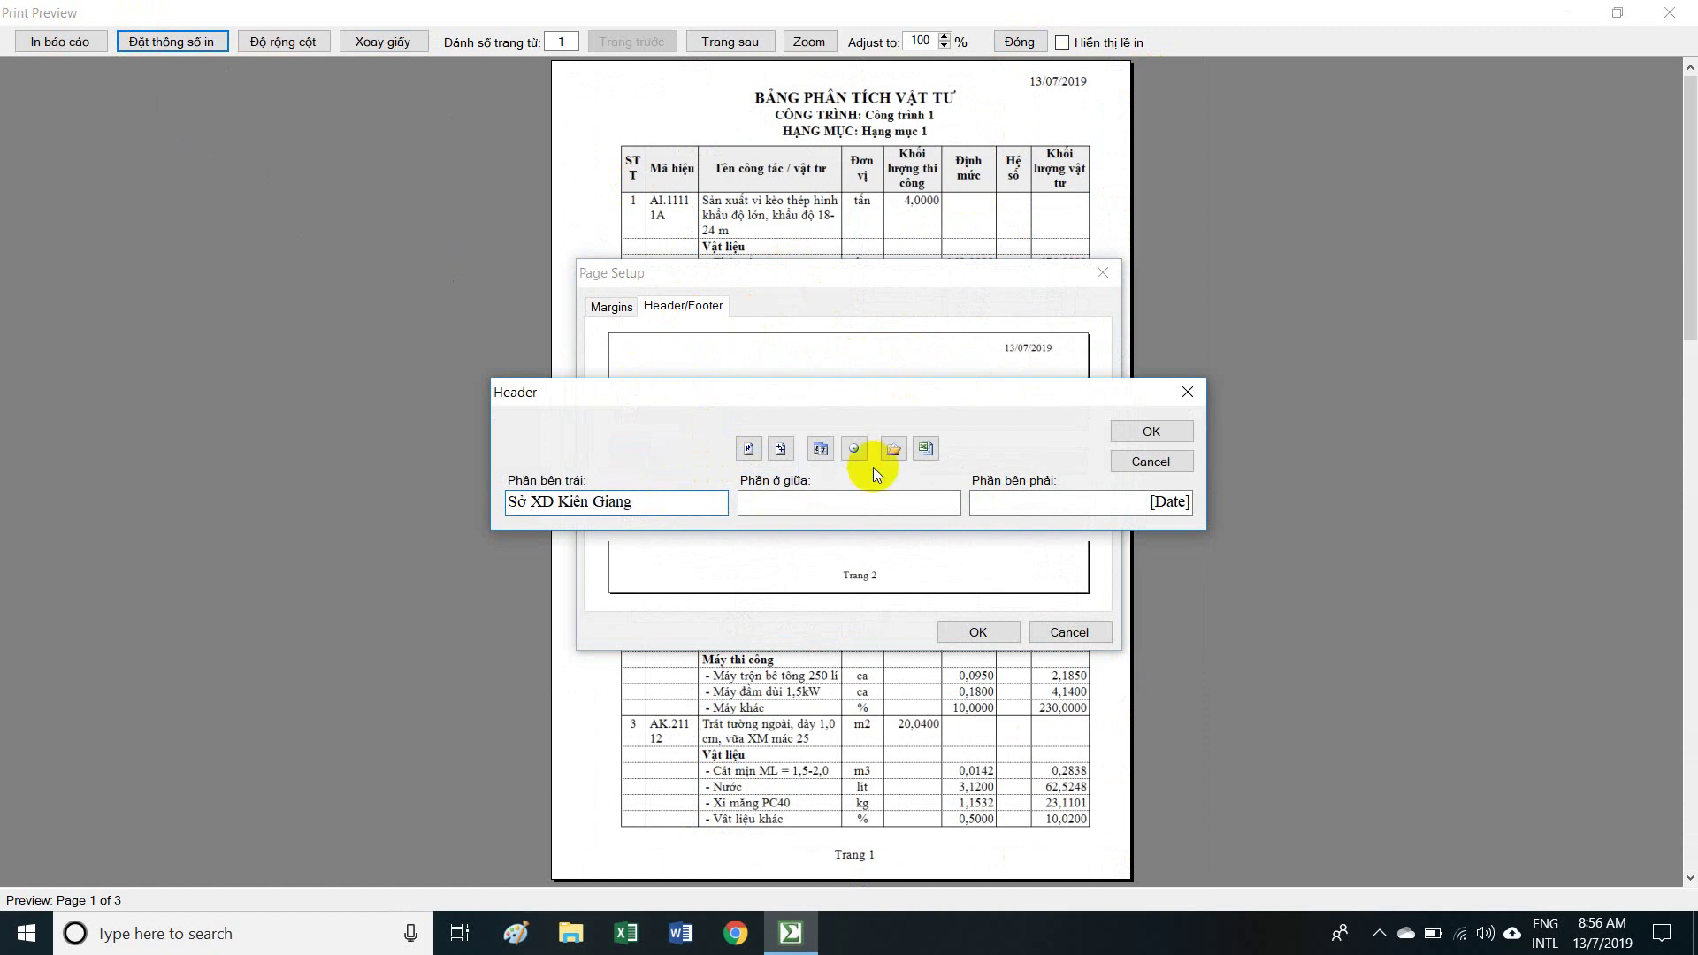
click(1176, 431)
click(984, 631)
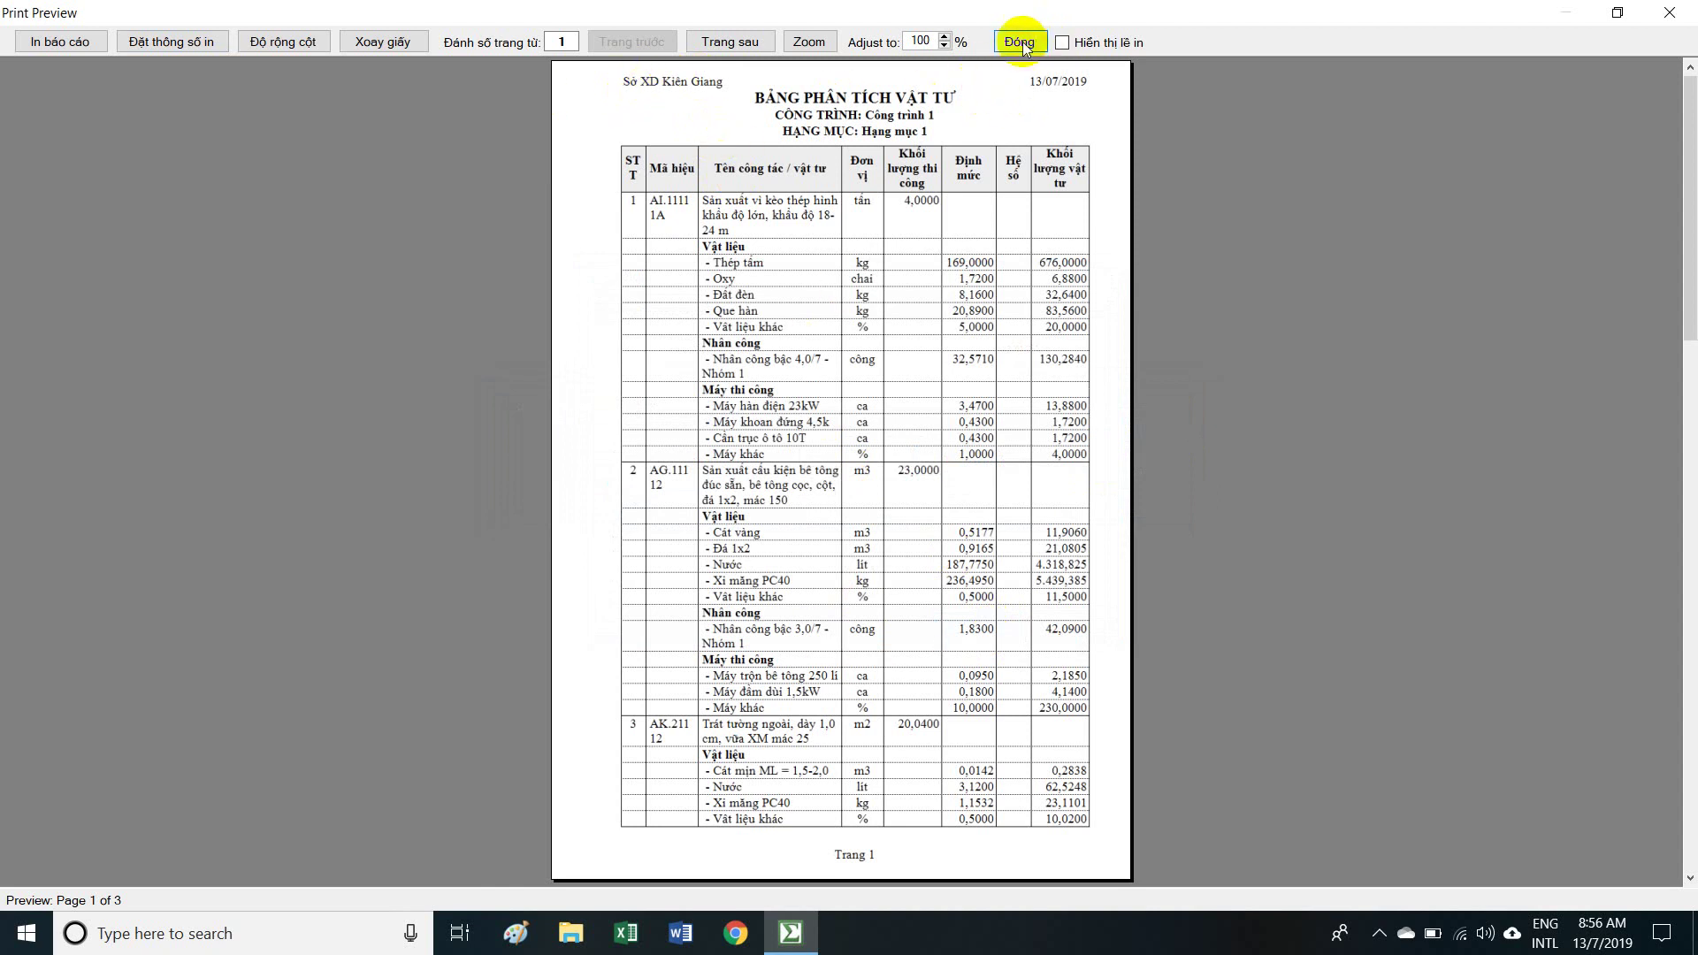
Show the print margins in the preview, widen the Mã hiệu column so codes fit on one line, and close the preview.
click(1075, 46)
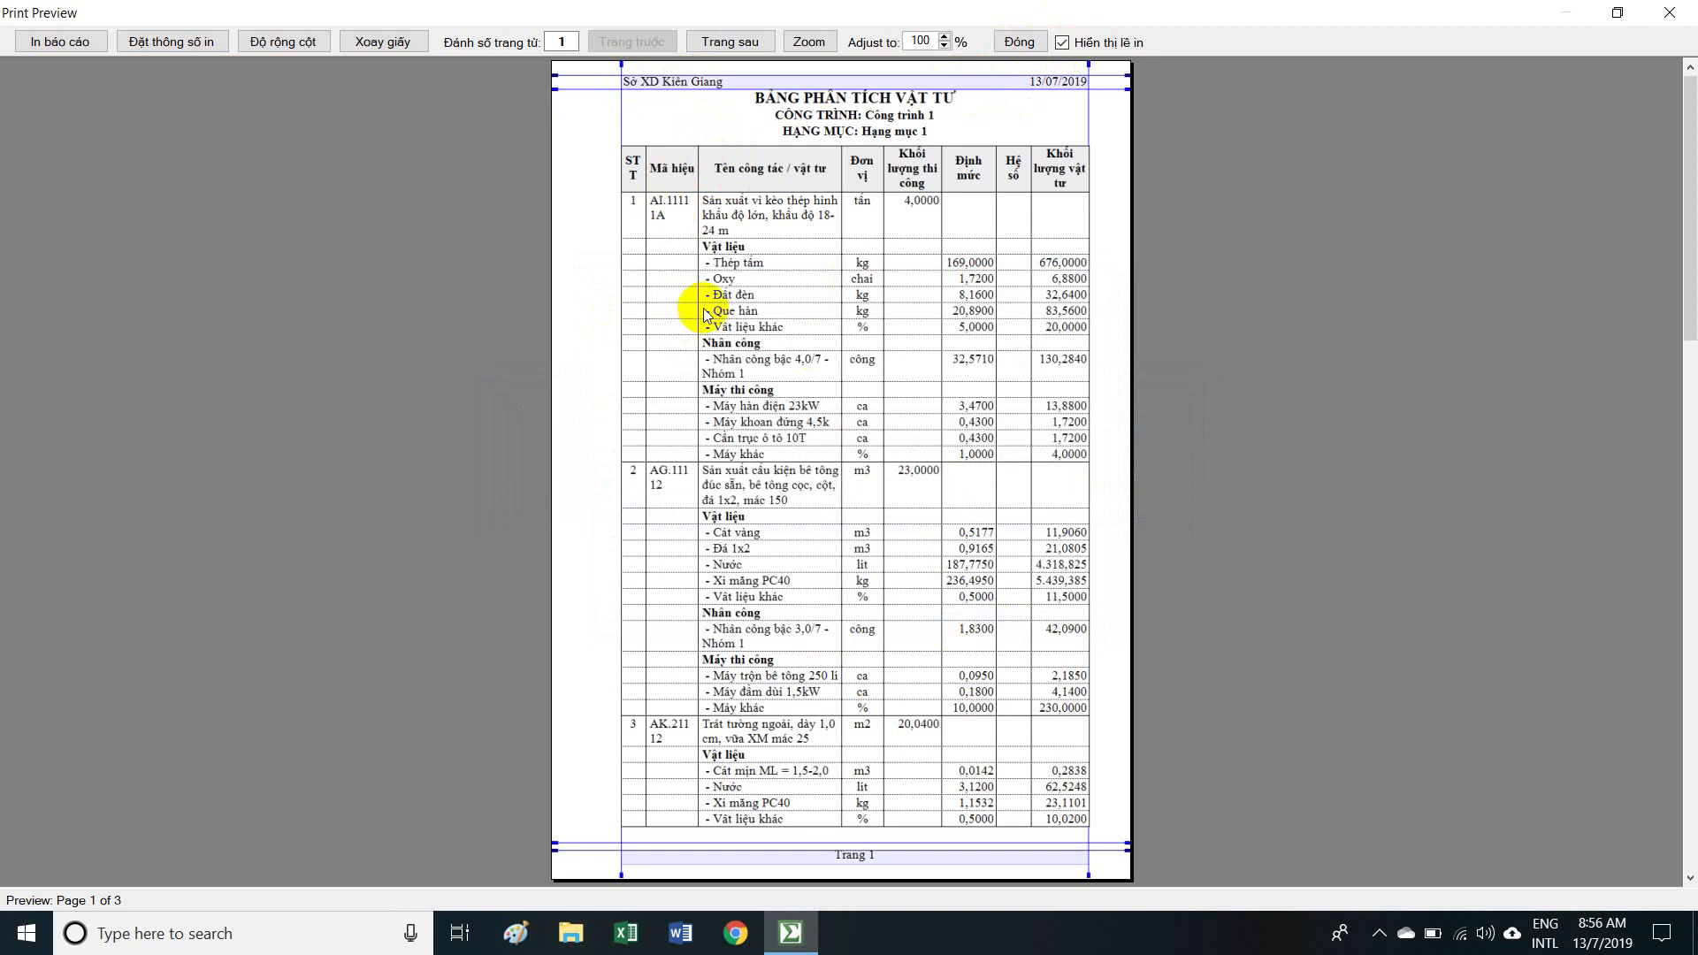
drag(697, 306, 714, 306)
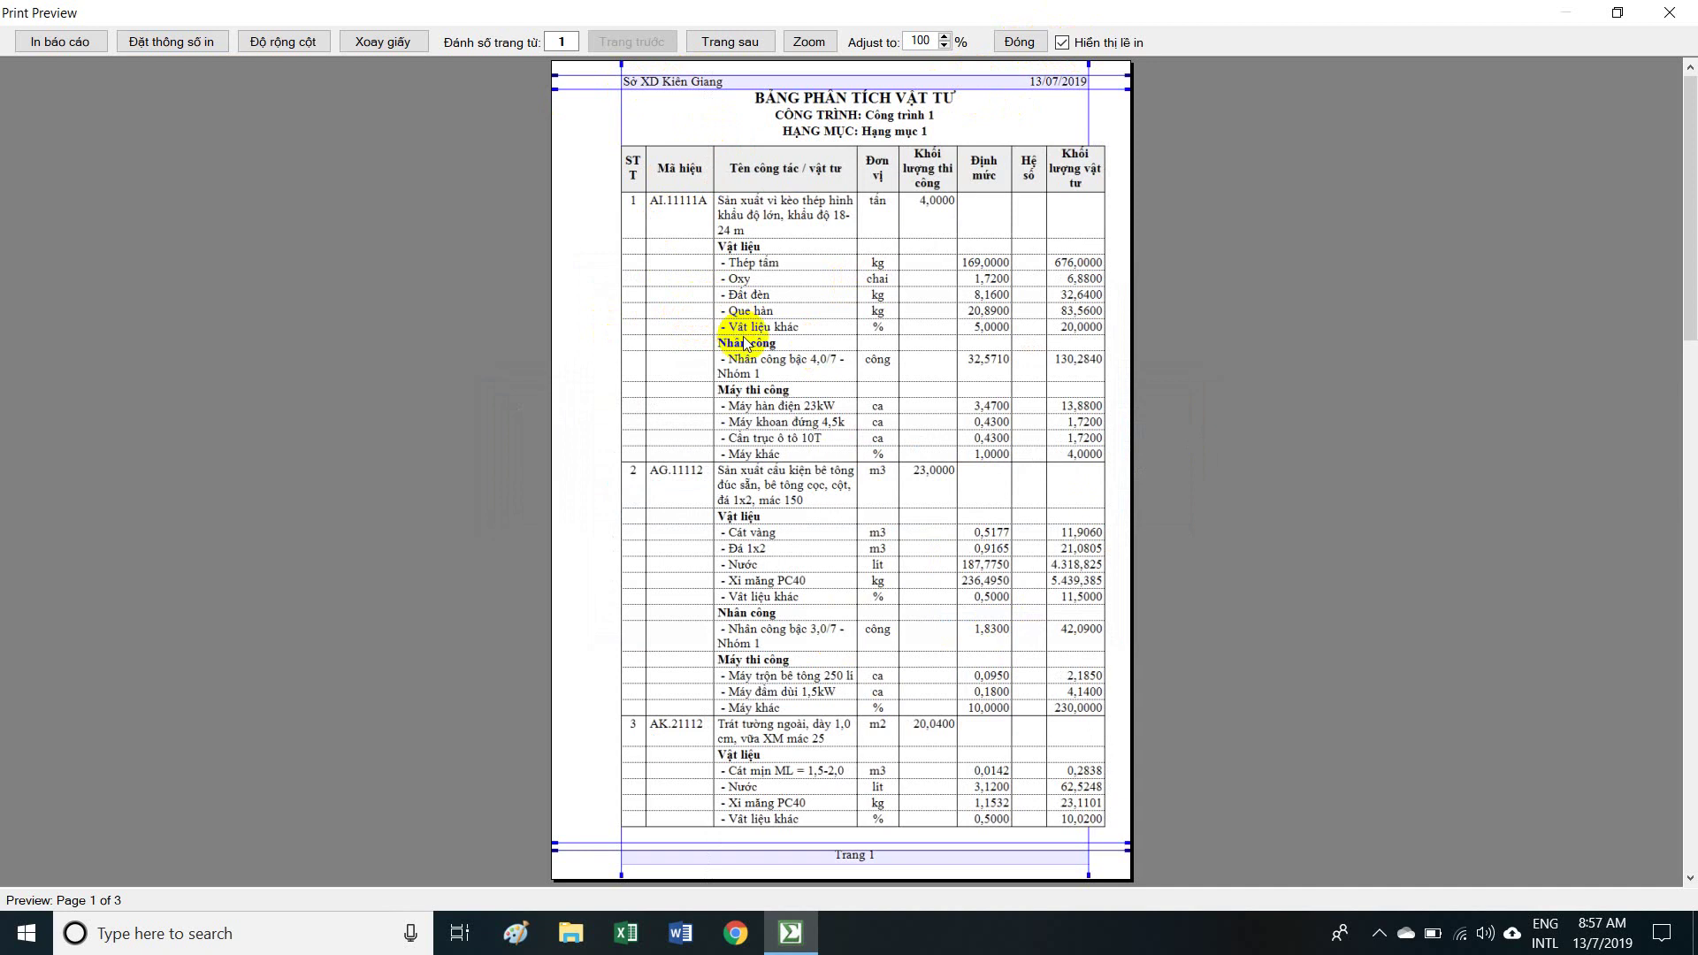
click(1017, 45)
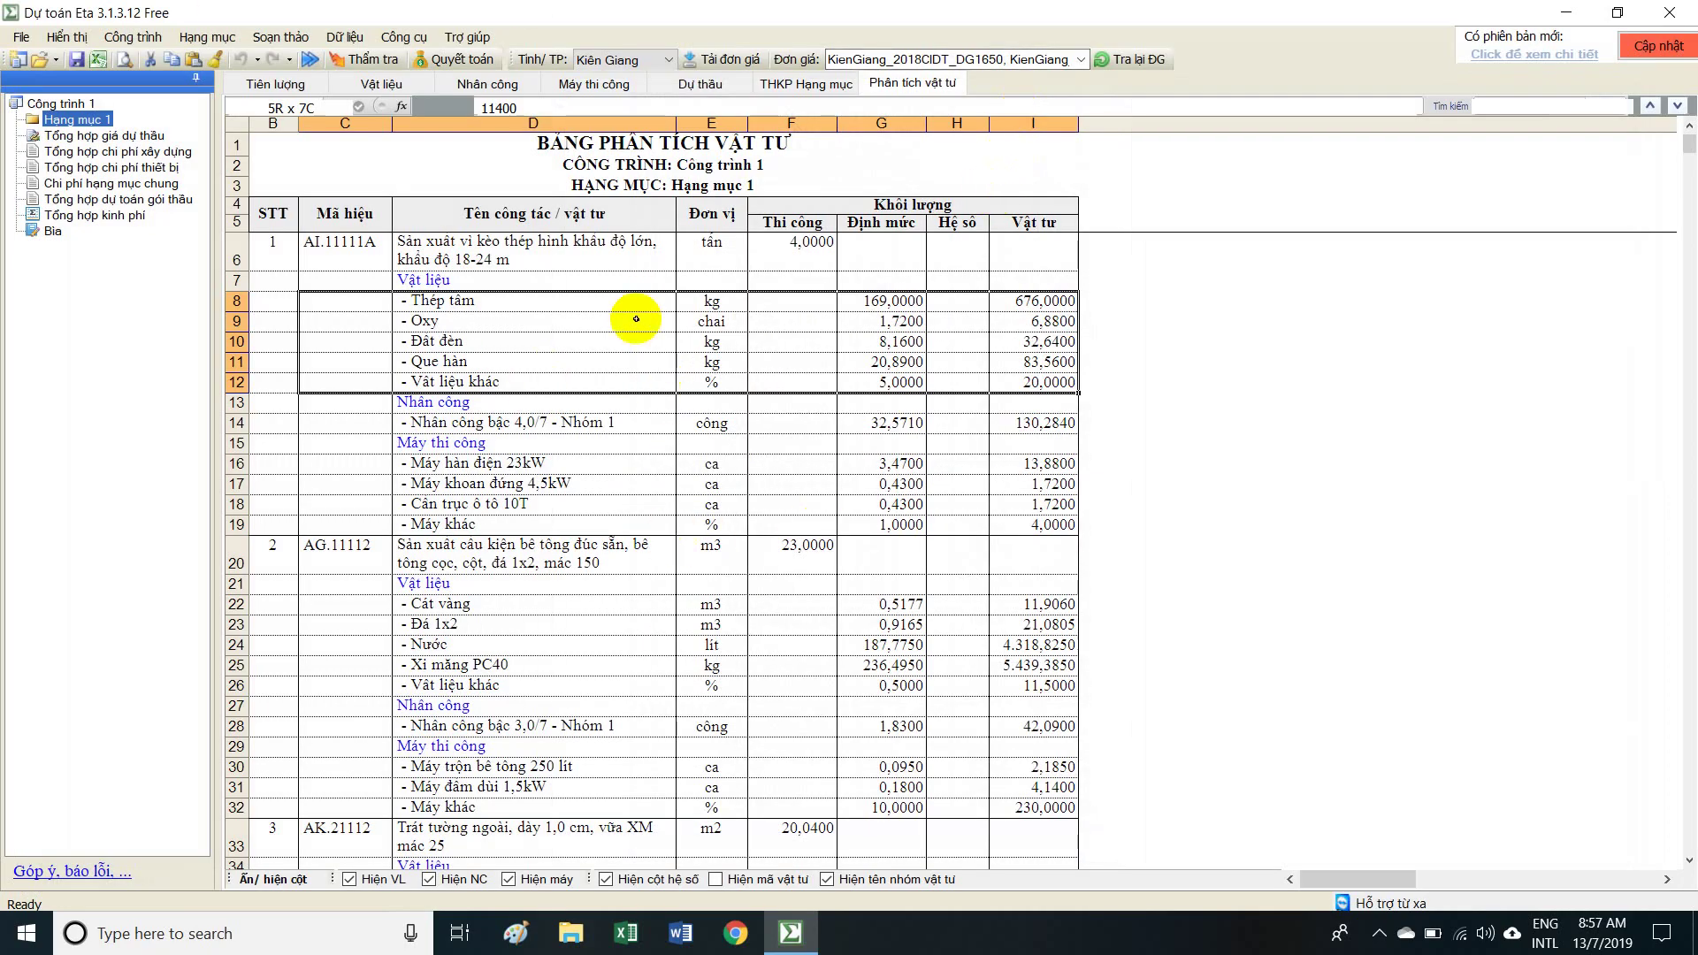
Return to the Tiên lượng sheet and inspect the labour details of work items AI.11111A and AK.21112.
click(288, 86)
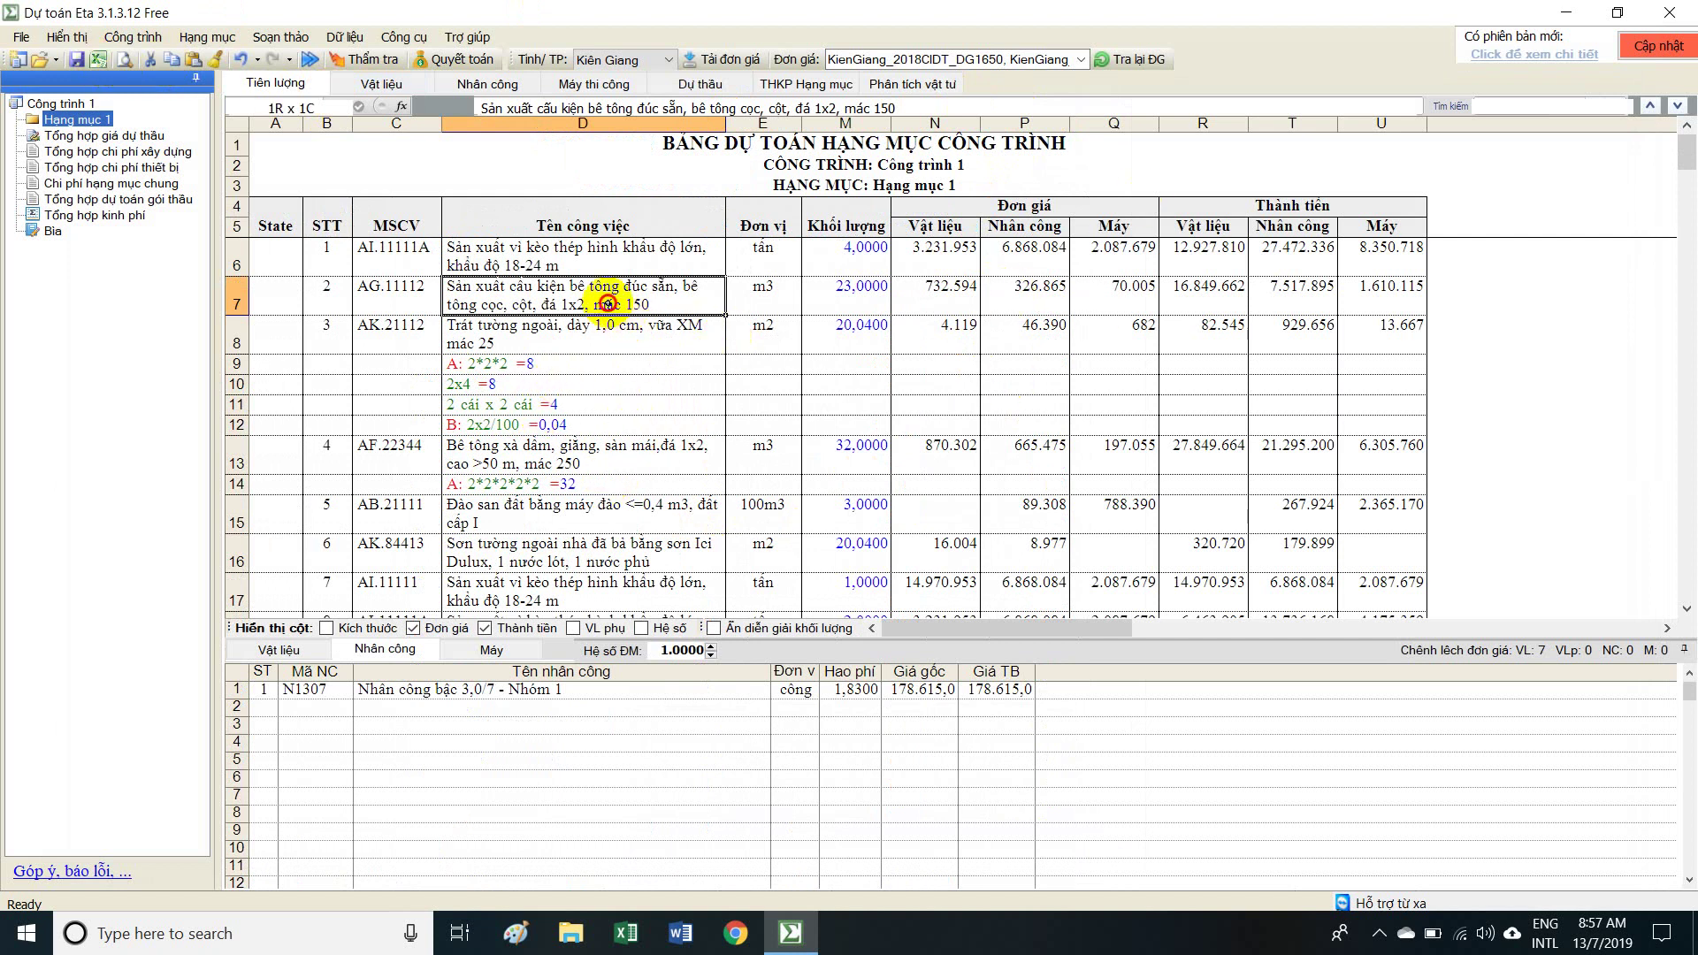
click(632, 259)
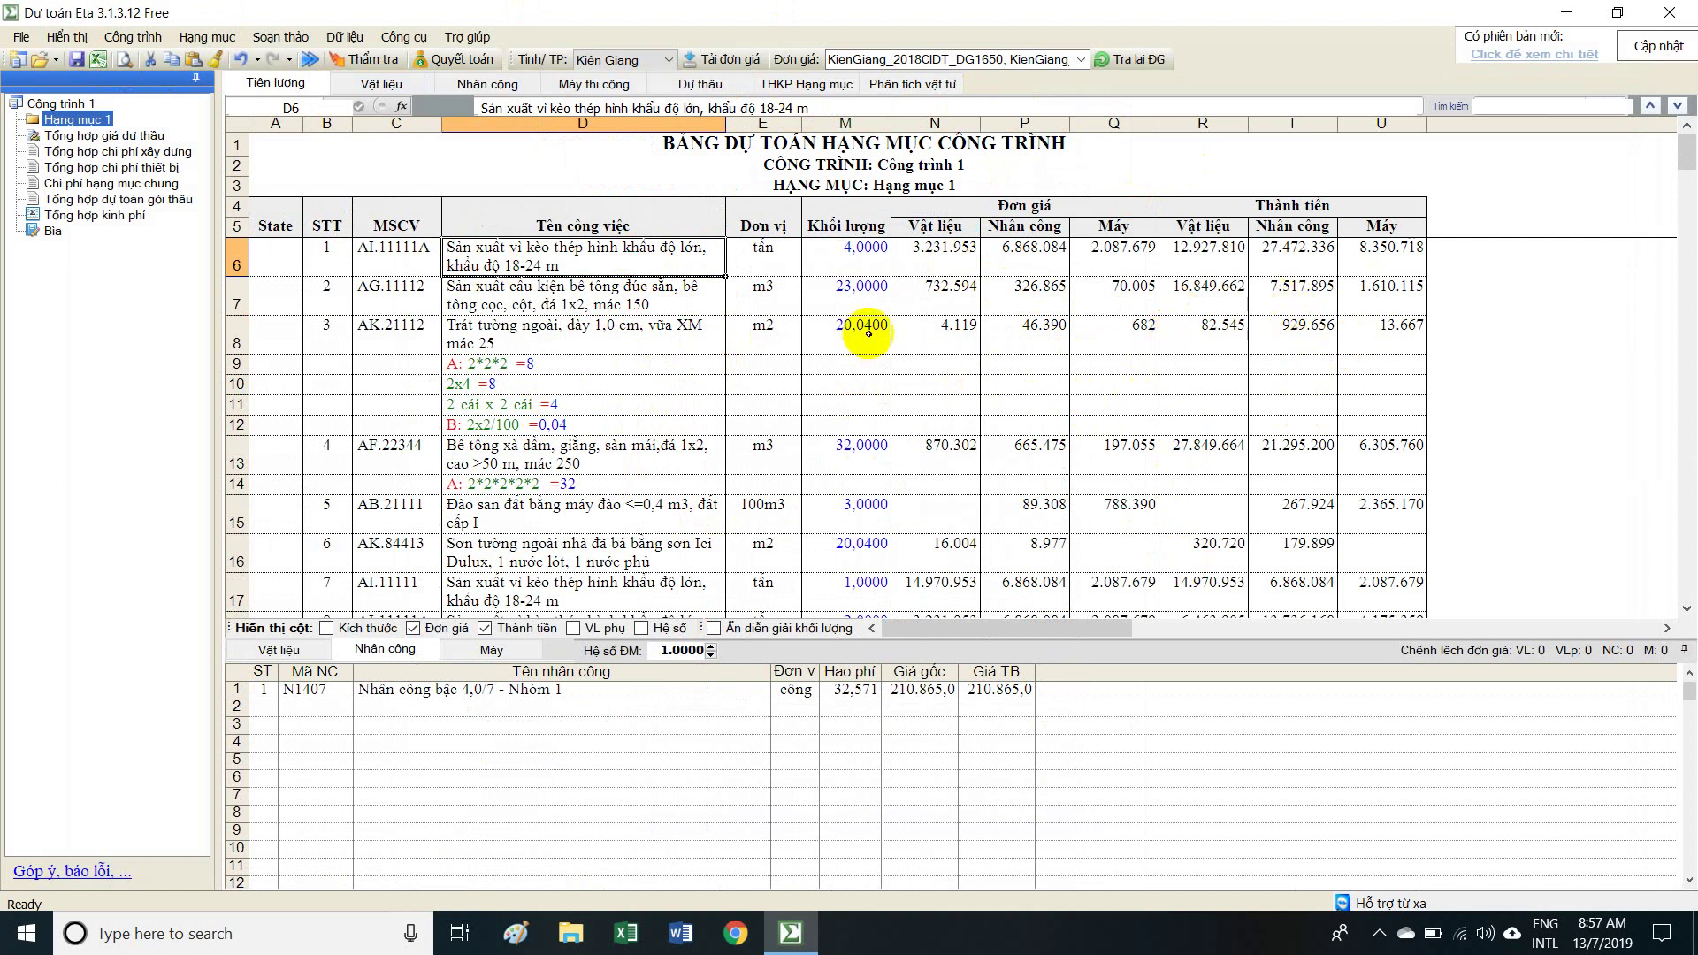
click(608, 334)
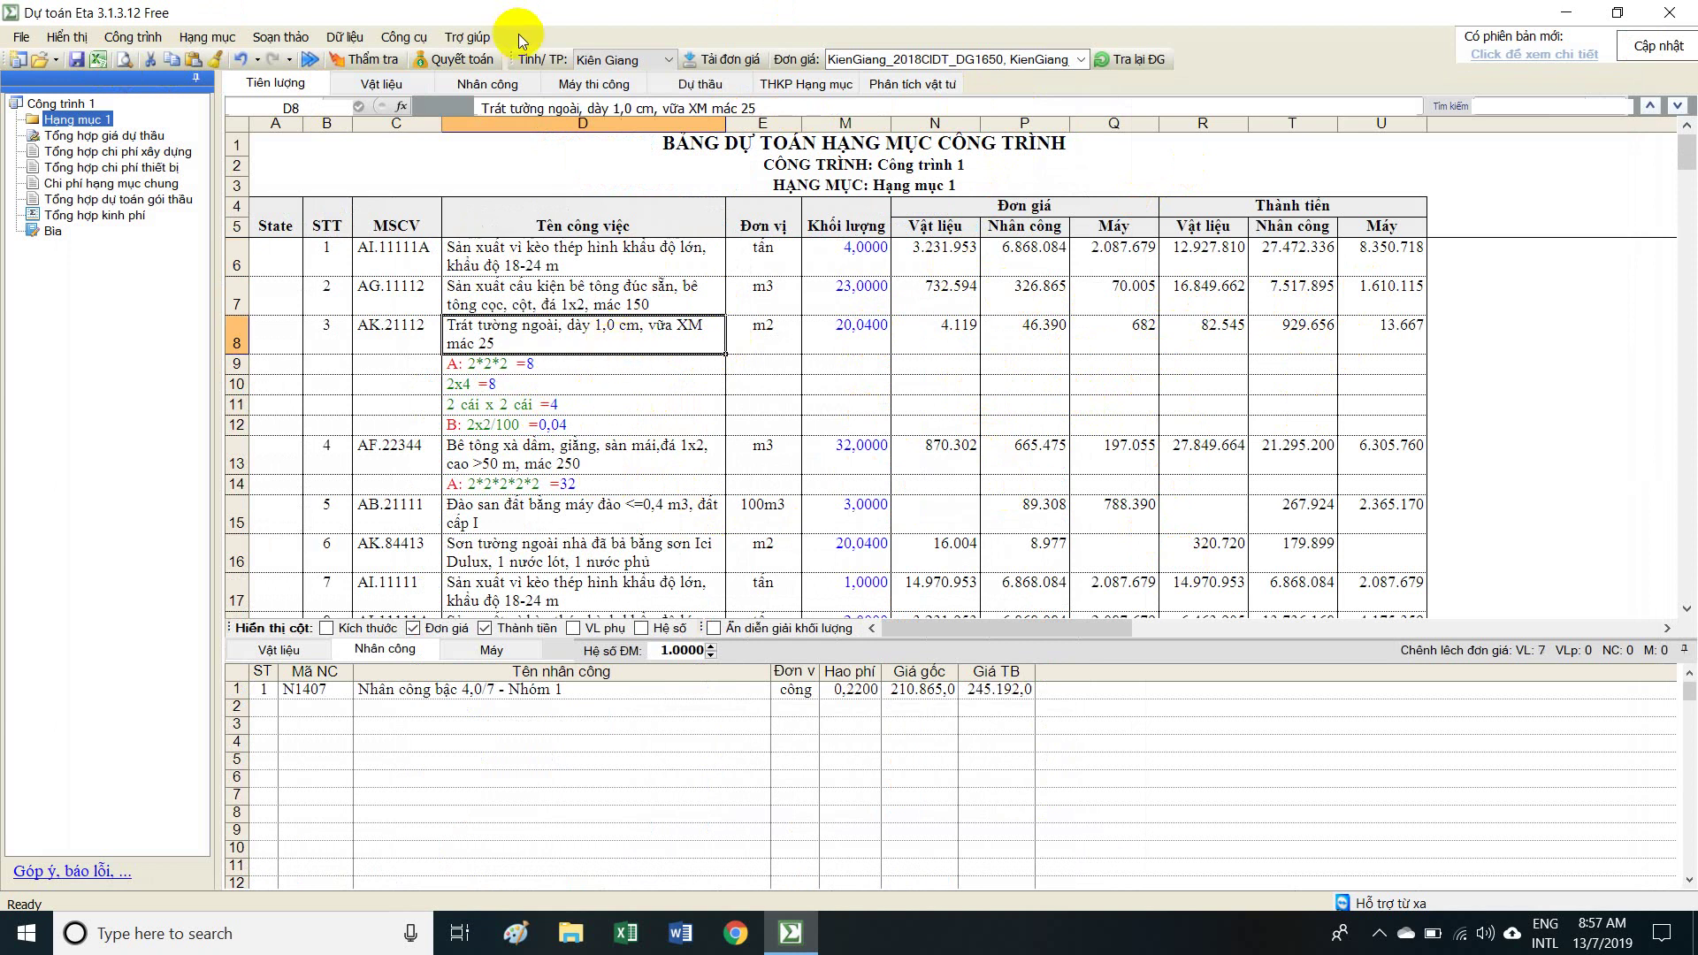
Launch UltraViewer remote support, locate this computer's ID and password for sharing, and minimize its window.
click(468, 37)
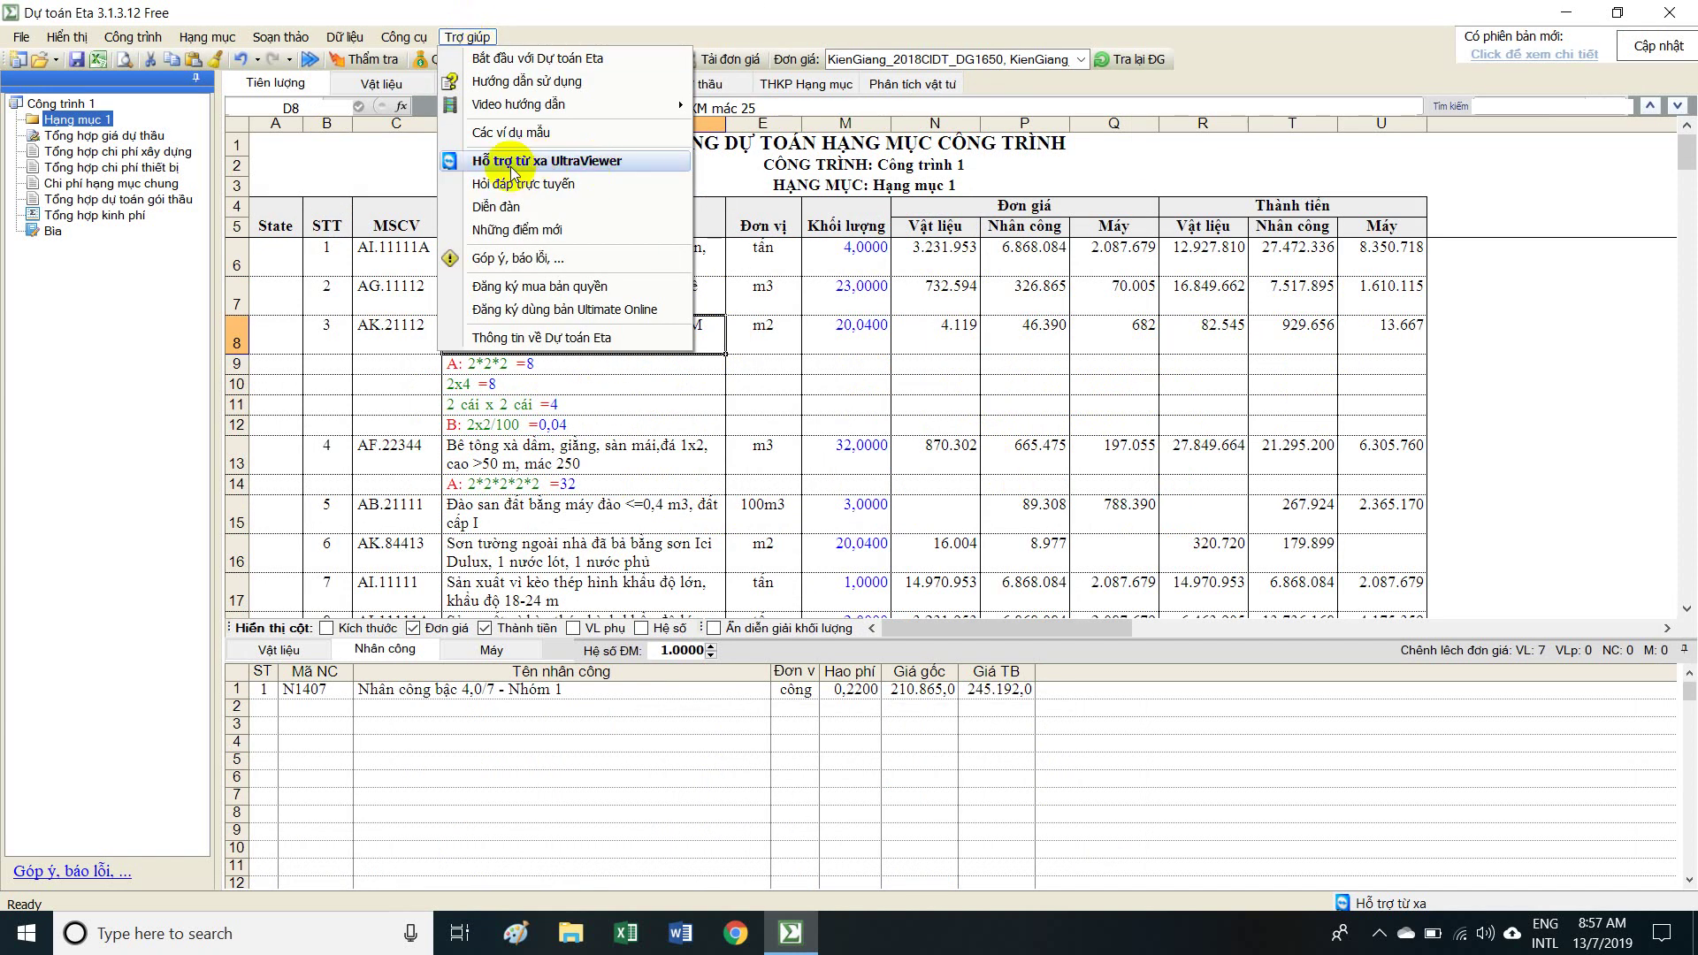
click(557, 162)
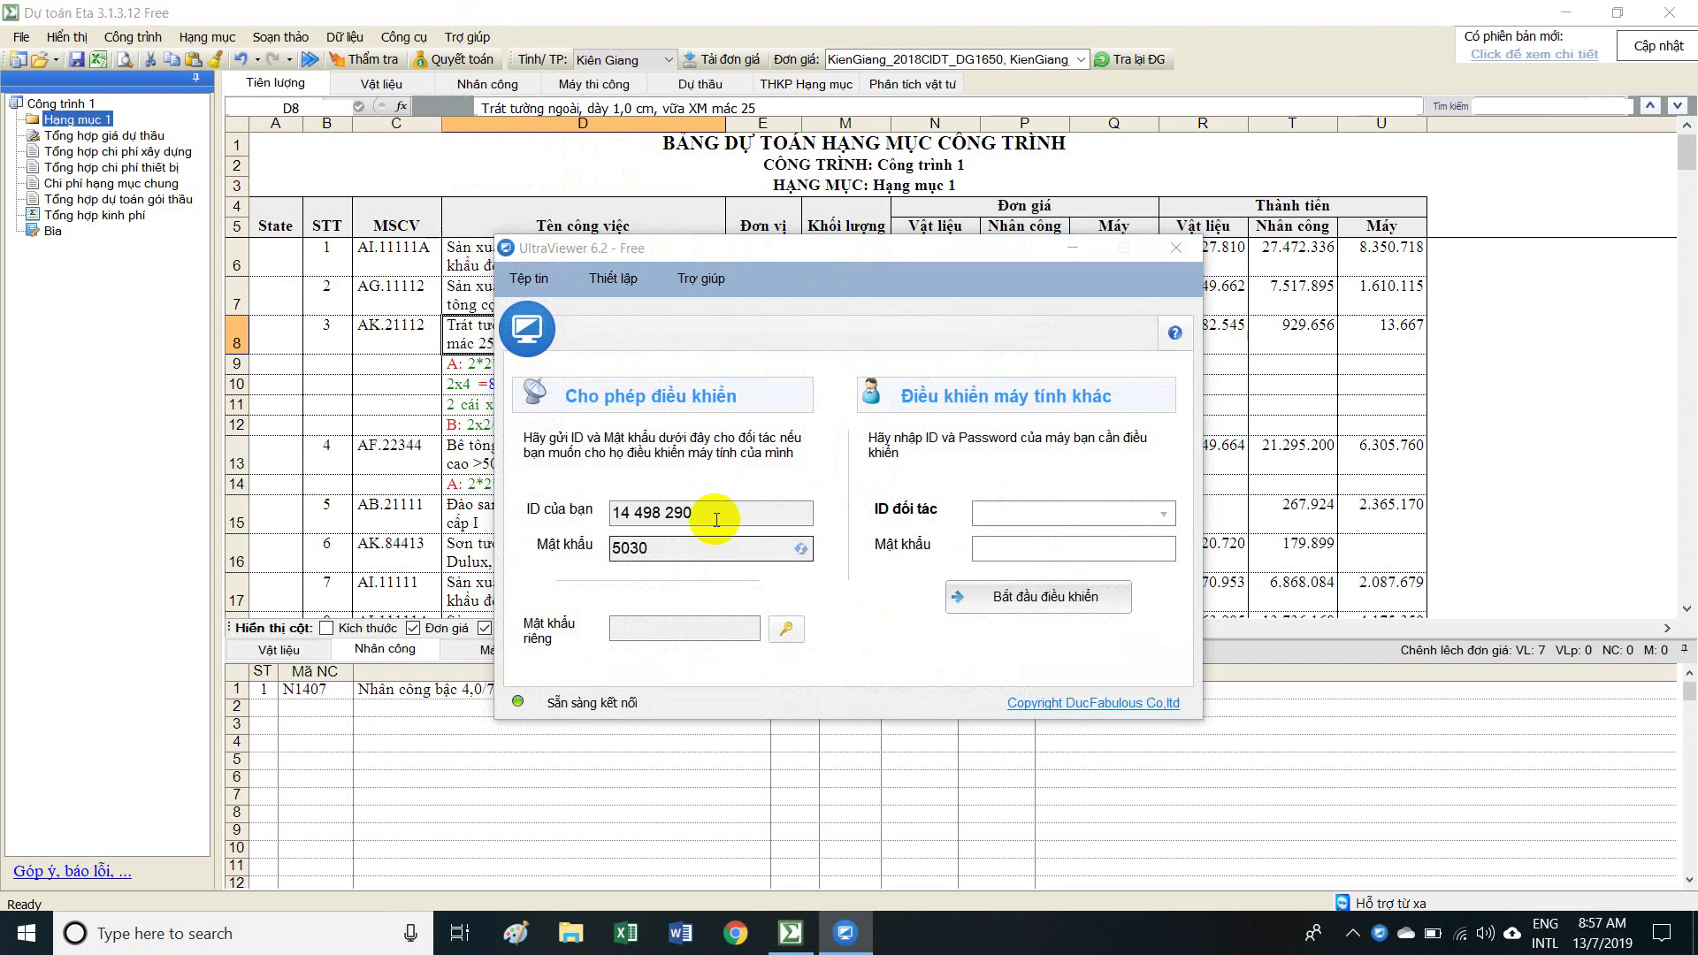
drag(614, 513, 722, 511)
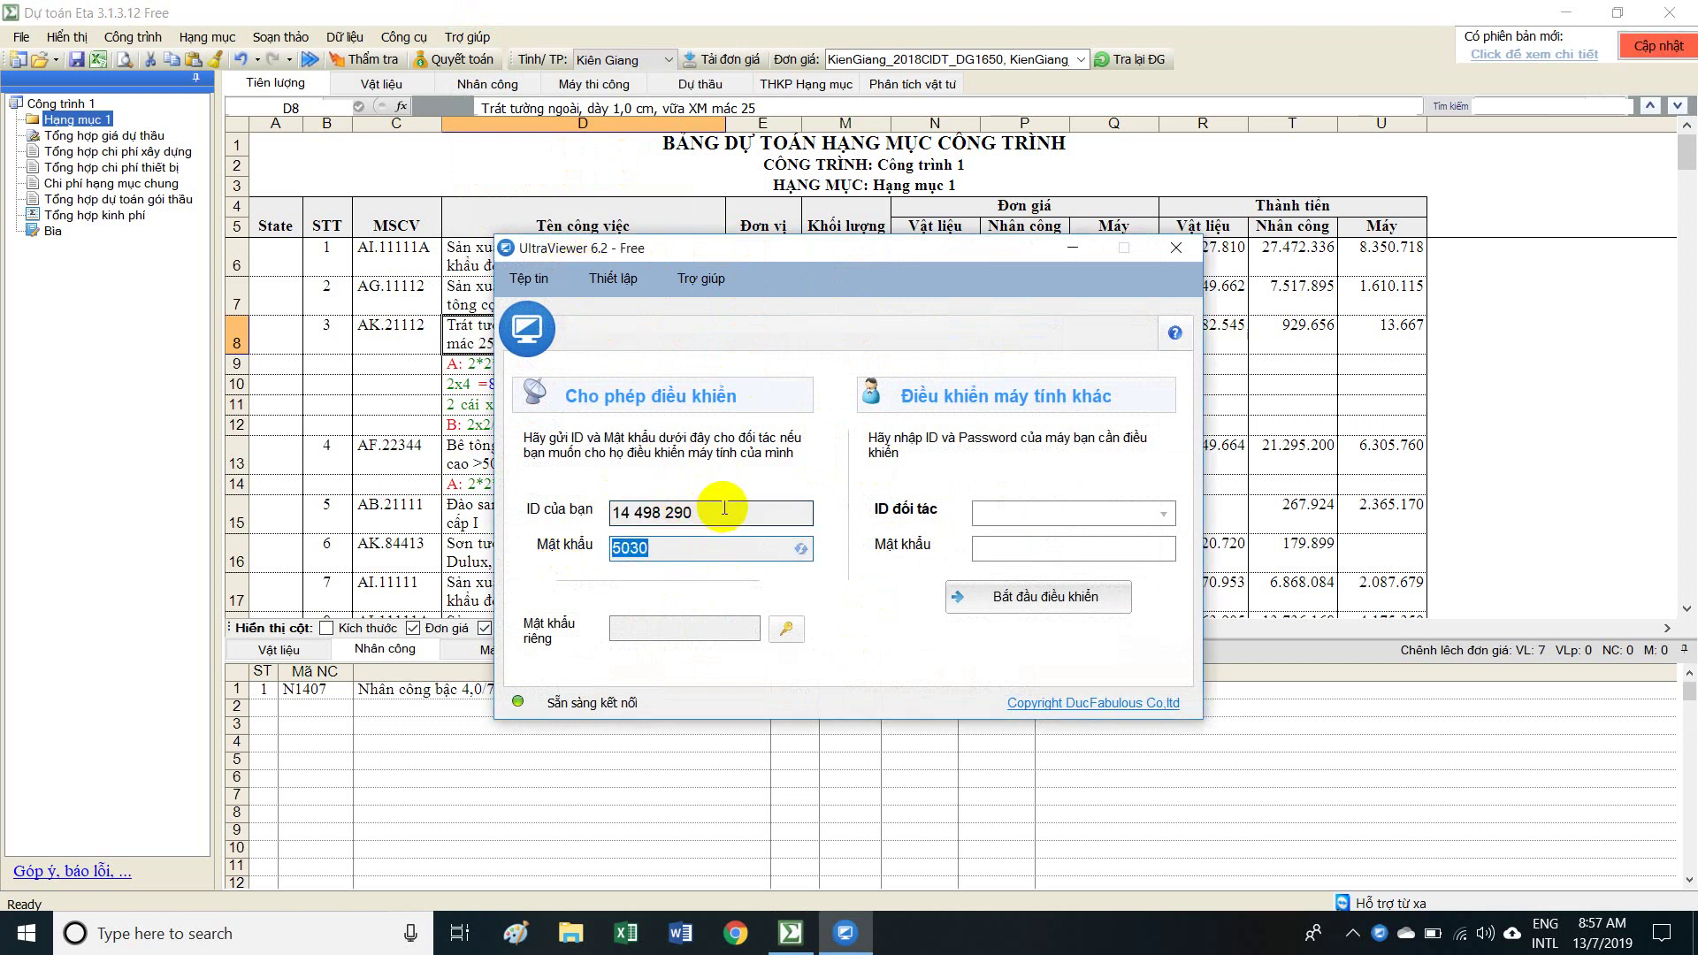
double_click(663, 550)
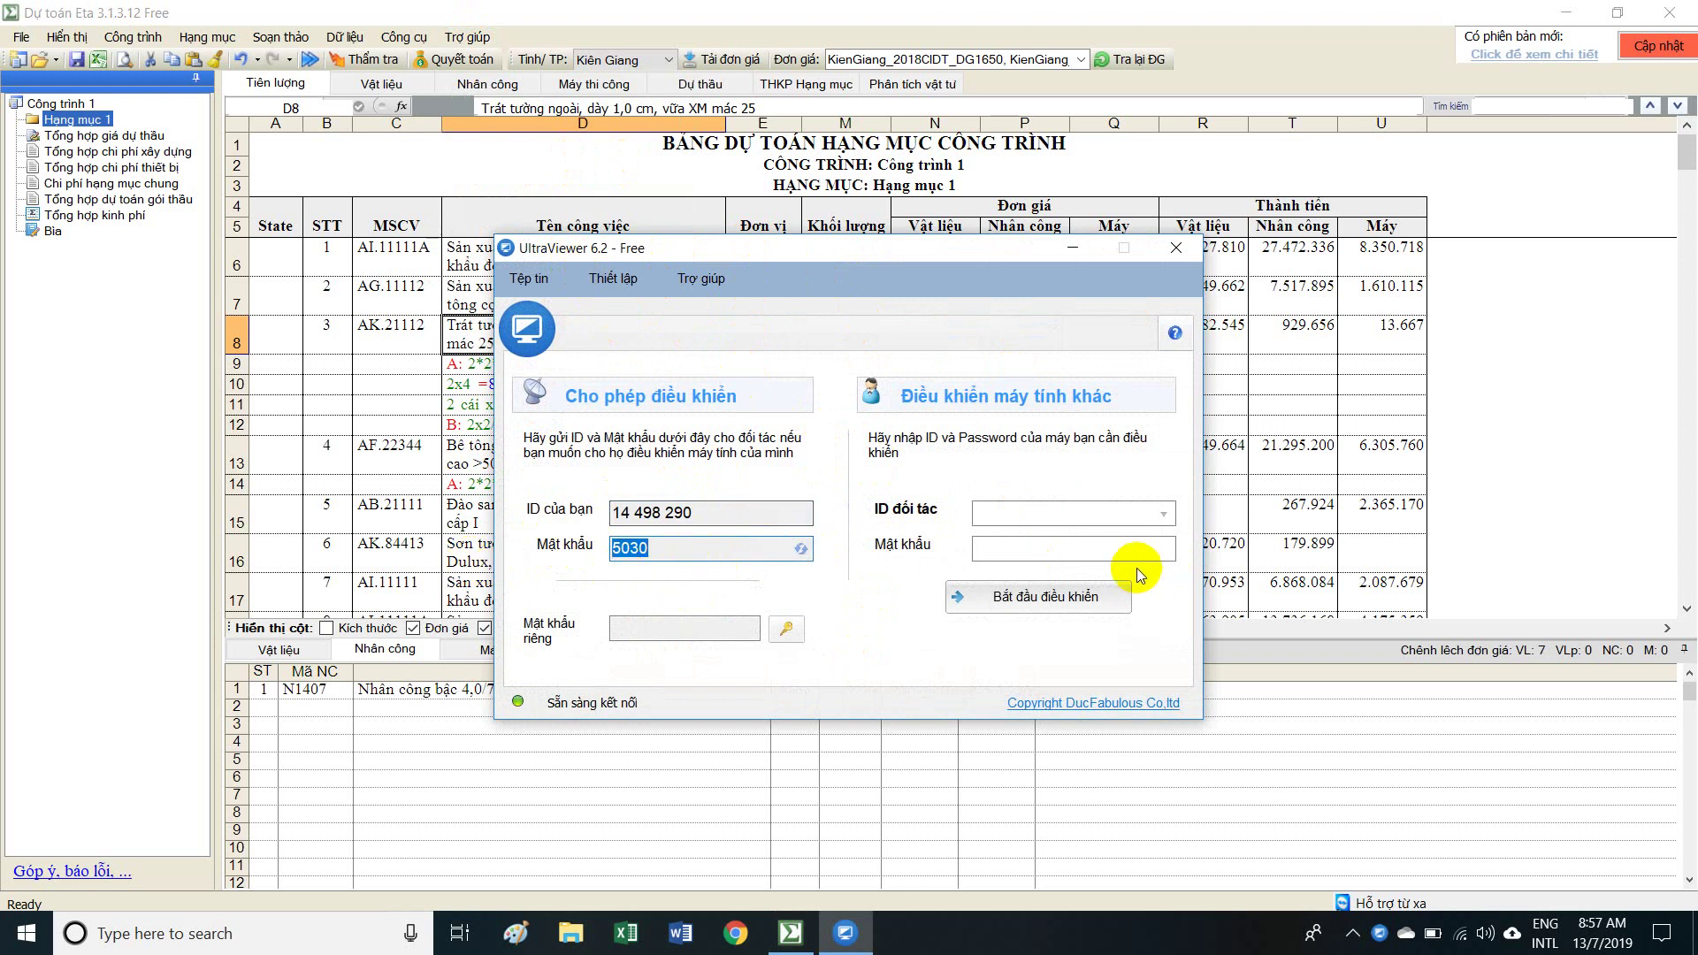
click(1071, 249)
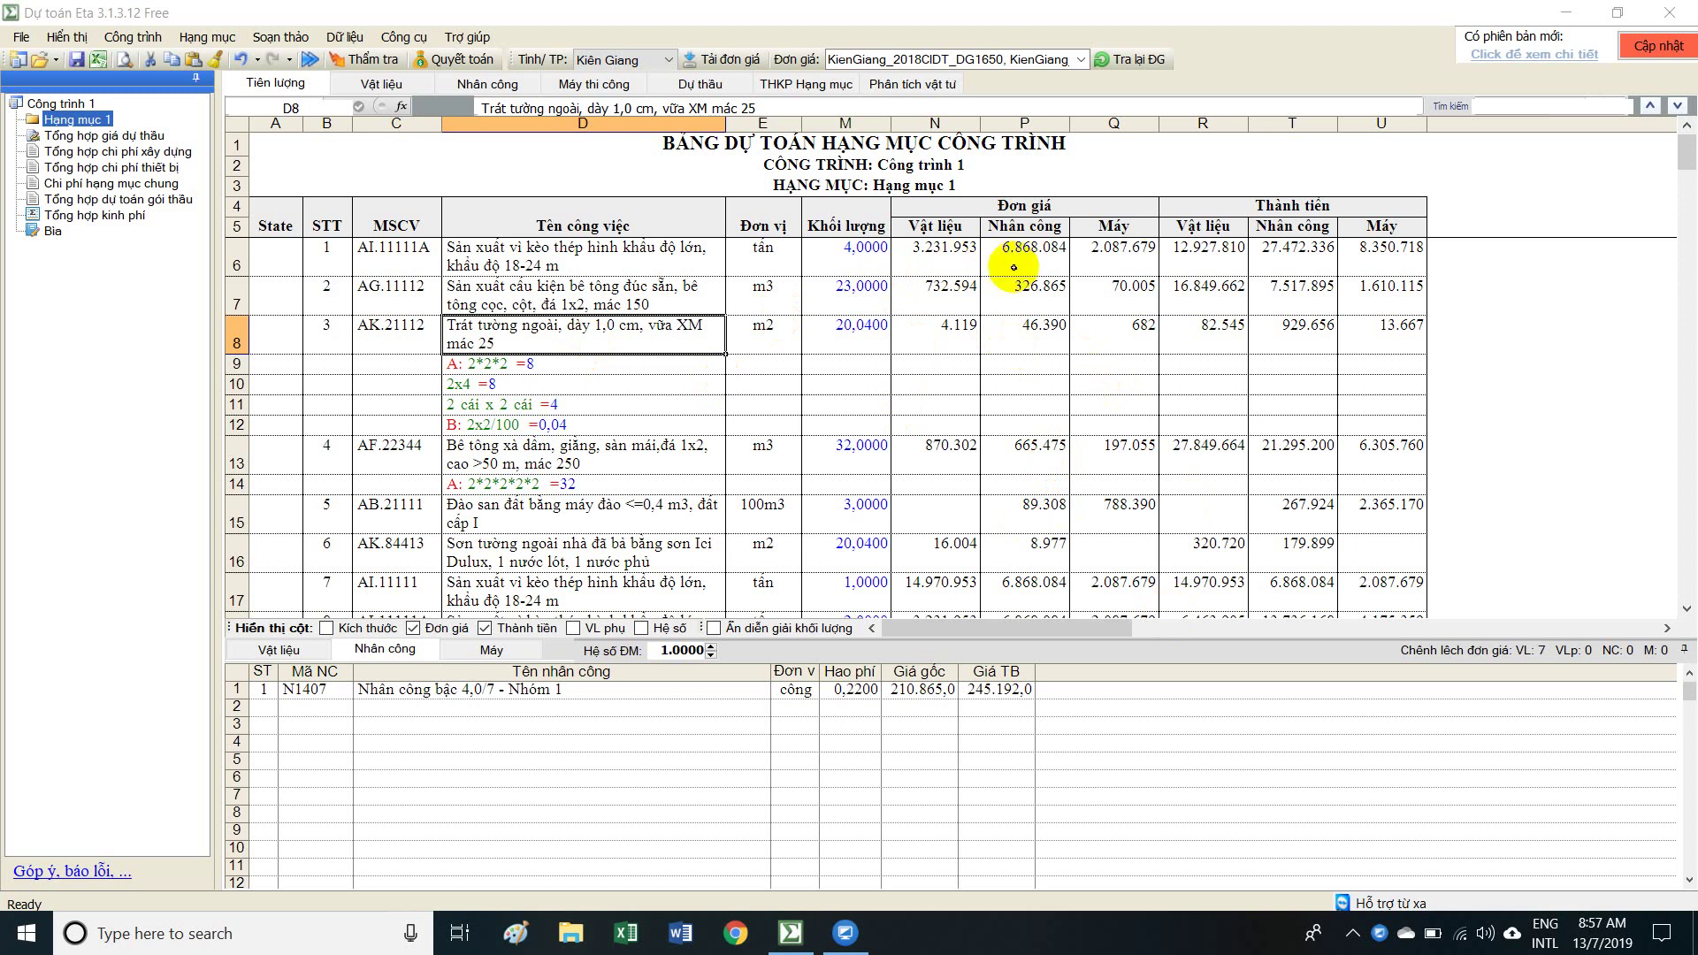
Look over the Kiên Giang unit price sets in the Đơn giá list and select work item AG.11112.
click(1081, 61)
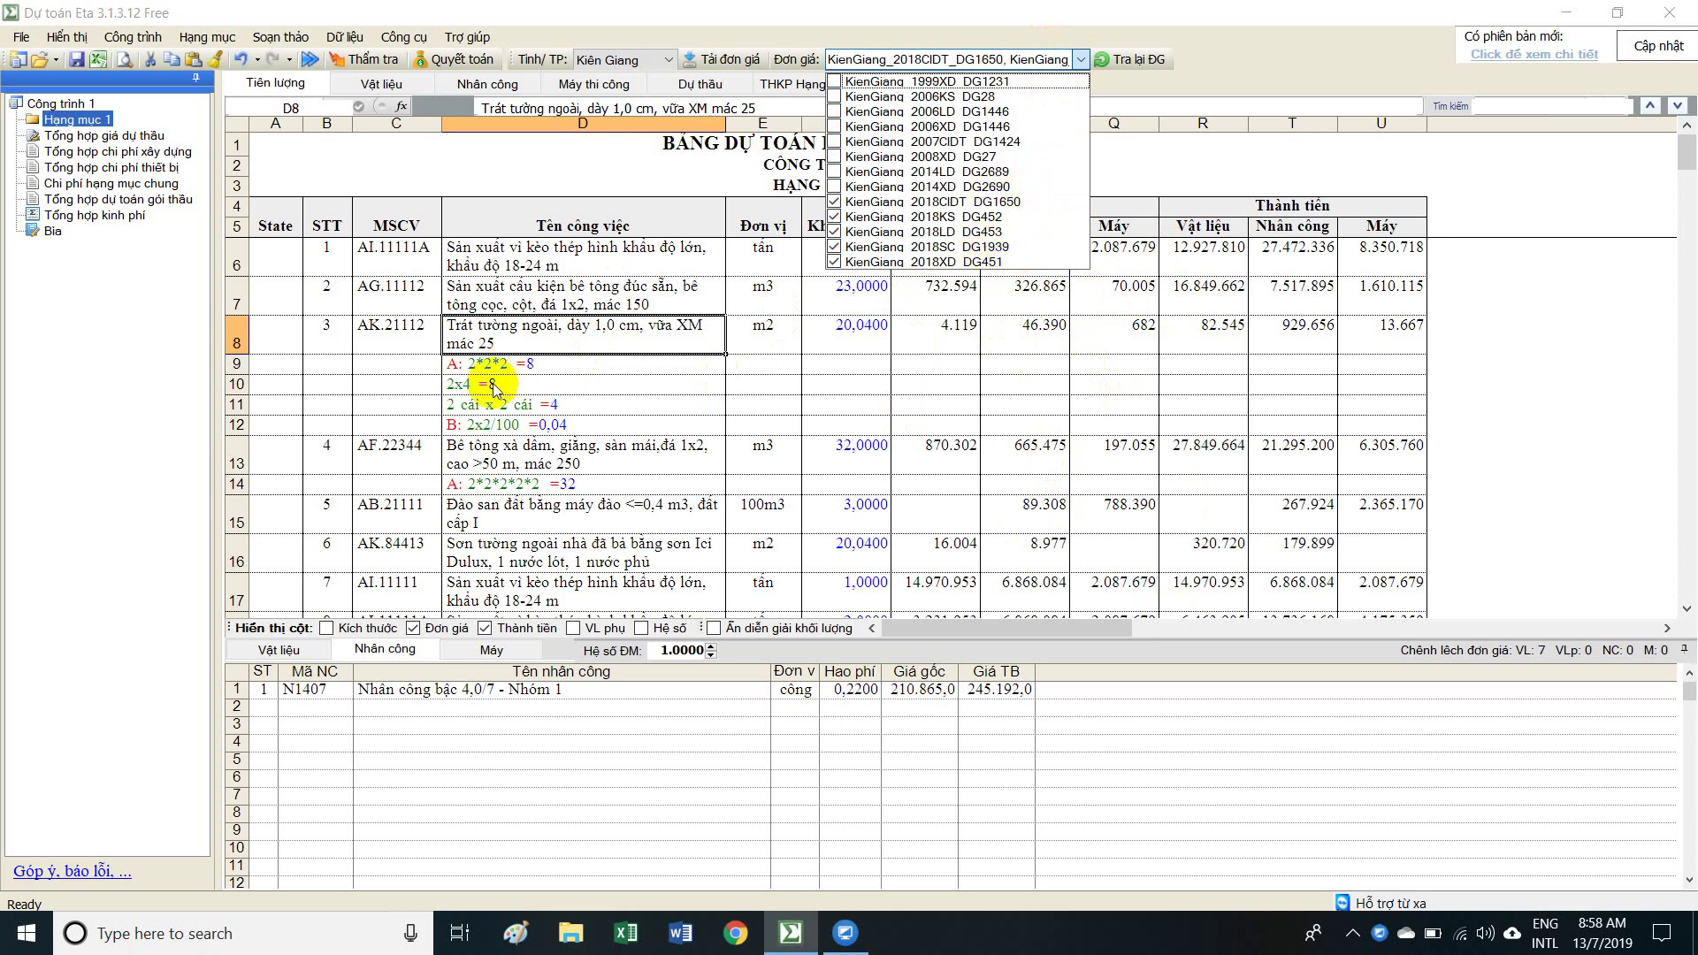
click(382, 334)
click(594, 304)
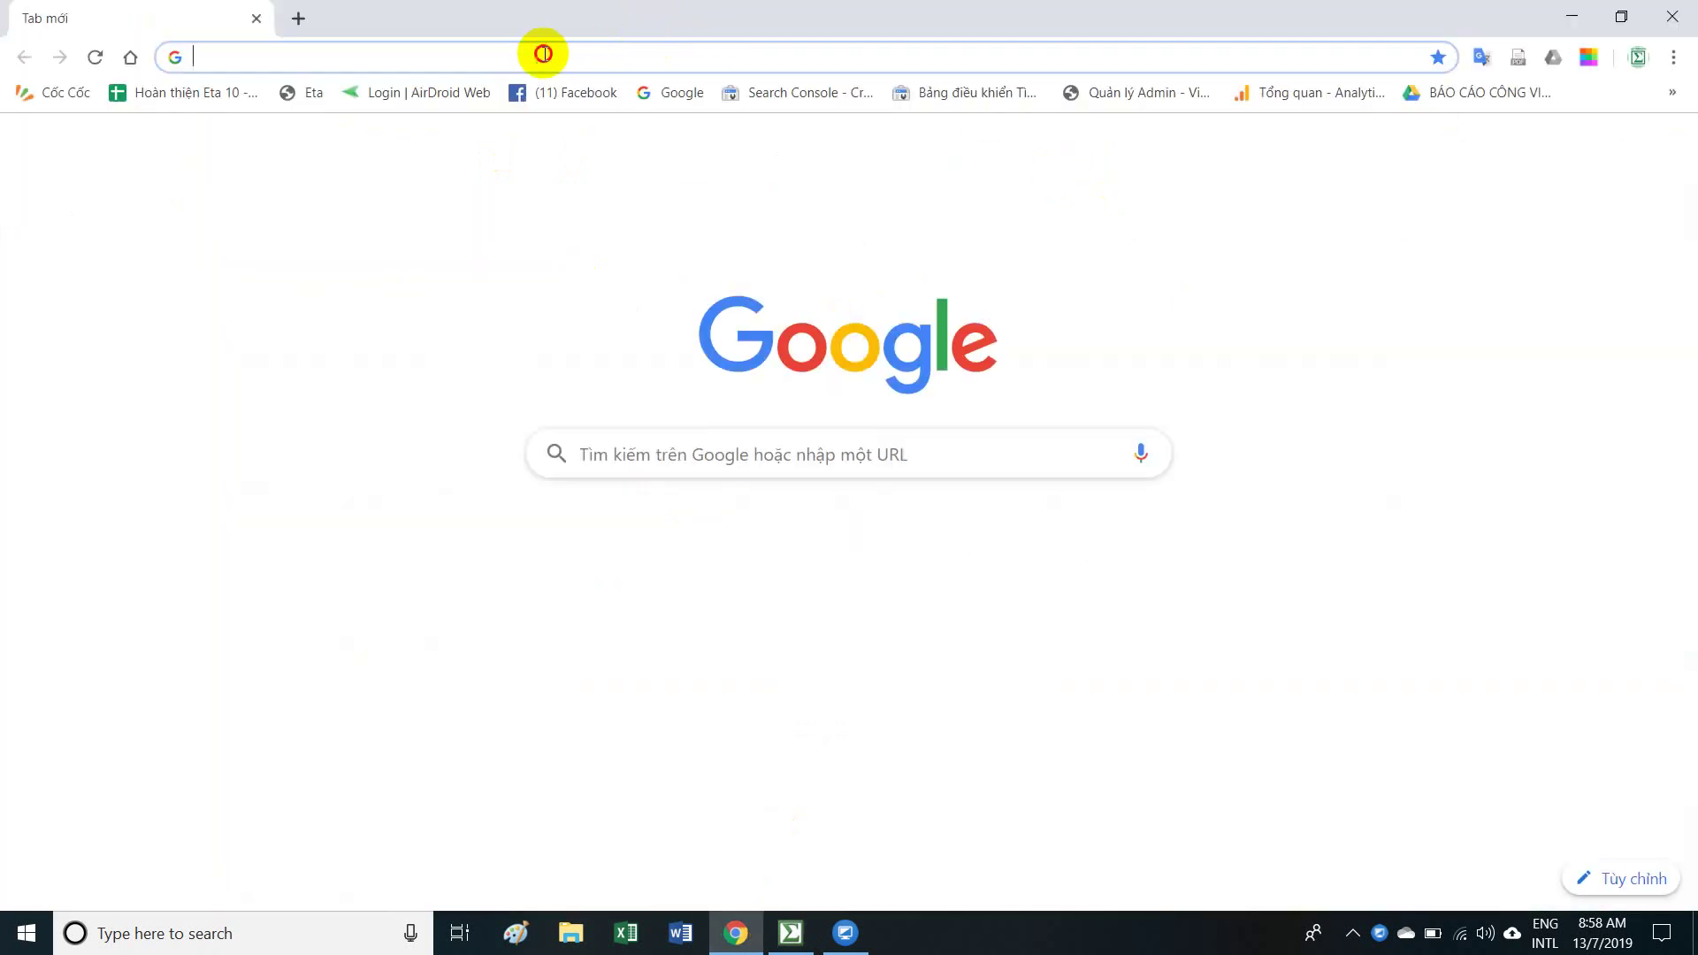
View the online support chat on dutoaneta.vn in Chrome, then return to Dự toán Eta.
click(542, 52)
text(dutoaneta)
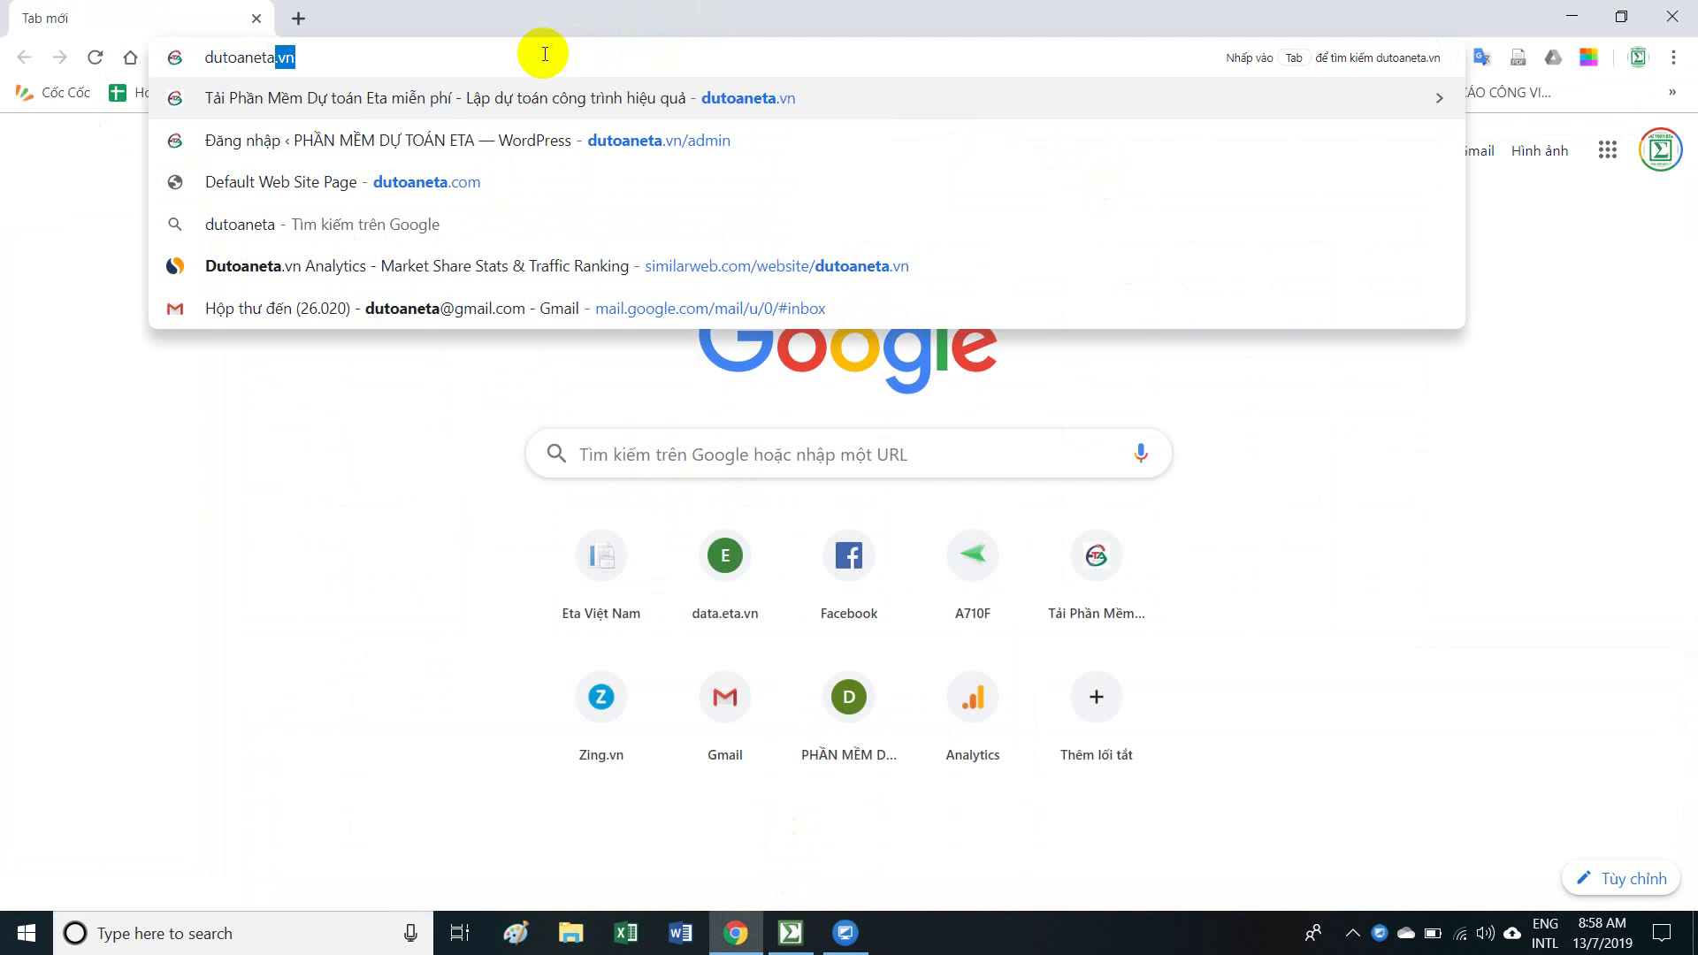
key(Return)
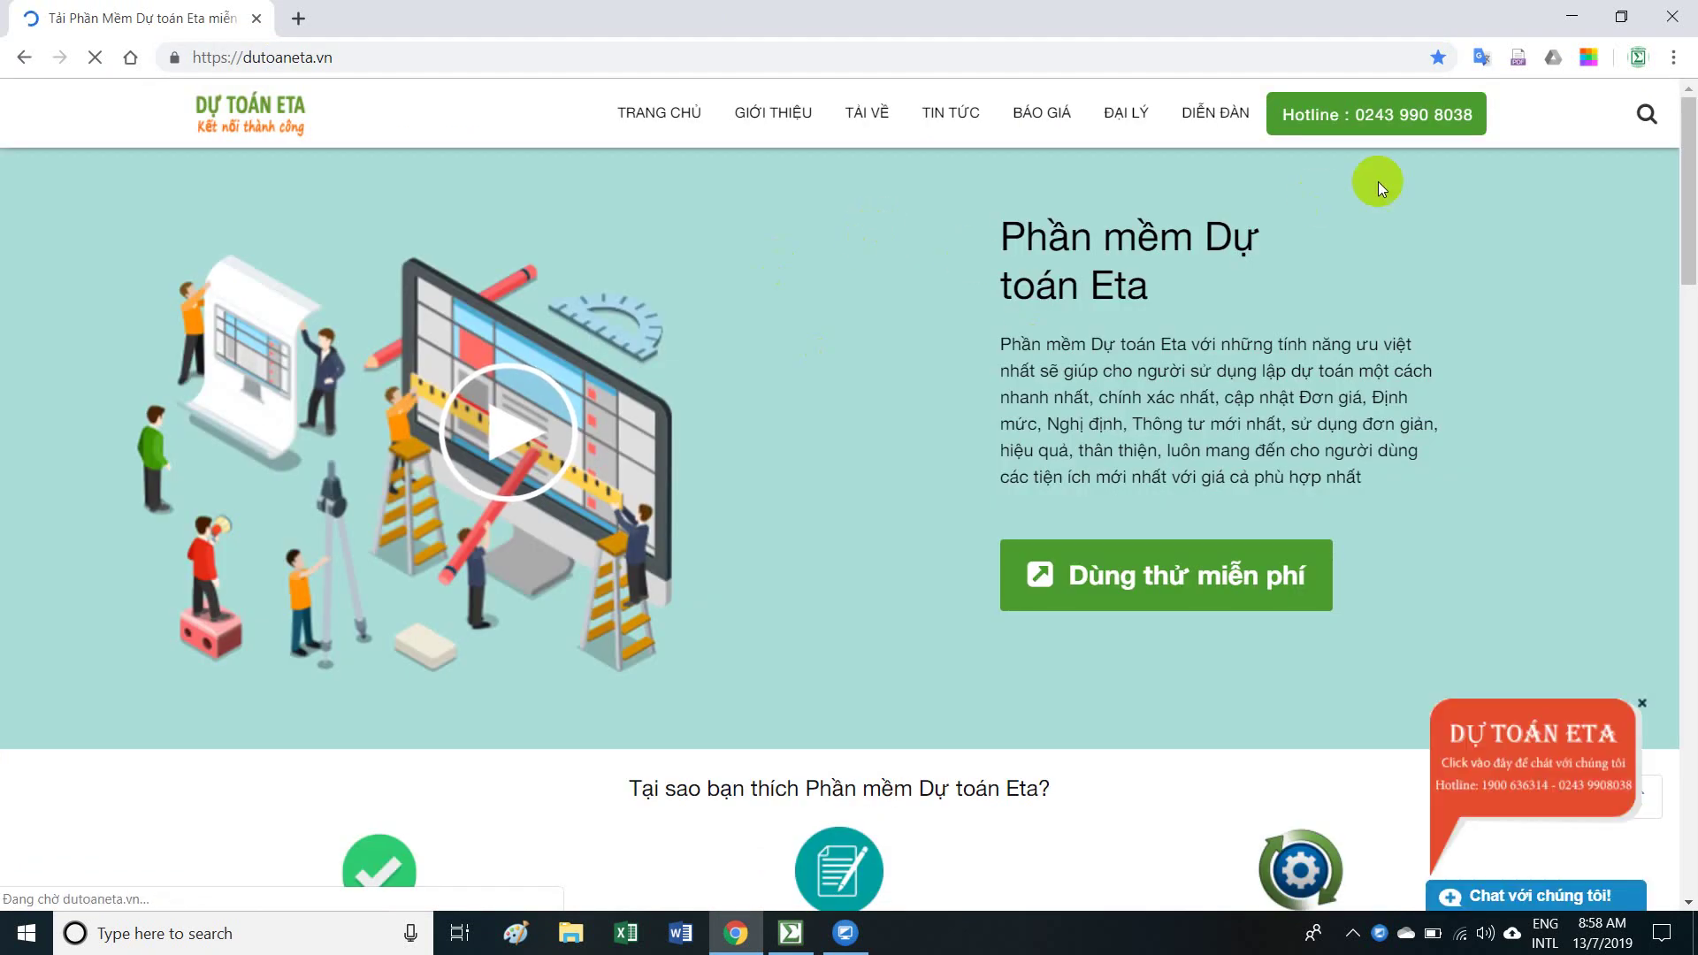
click(1560, 820)
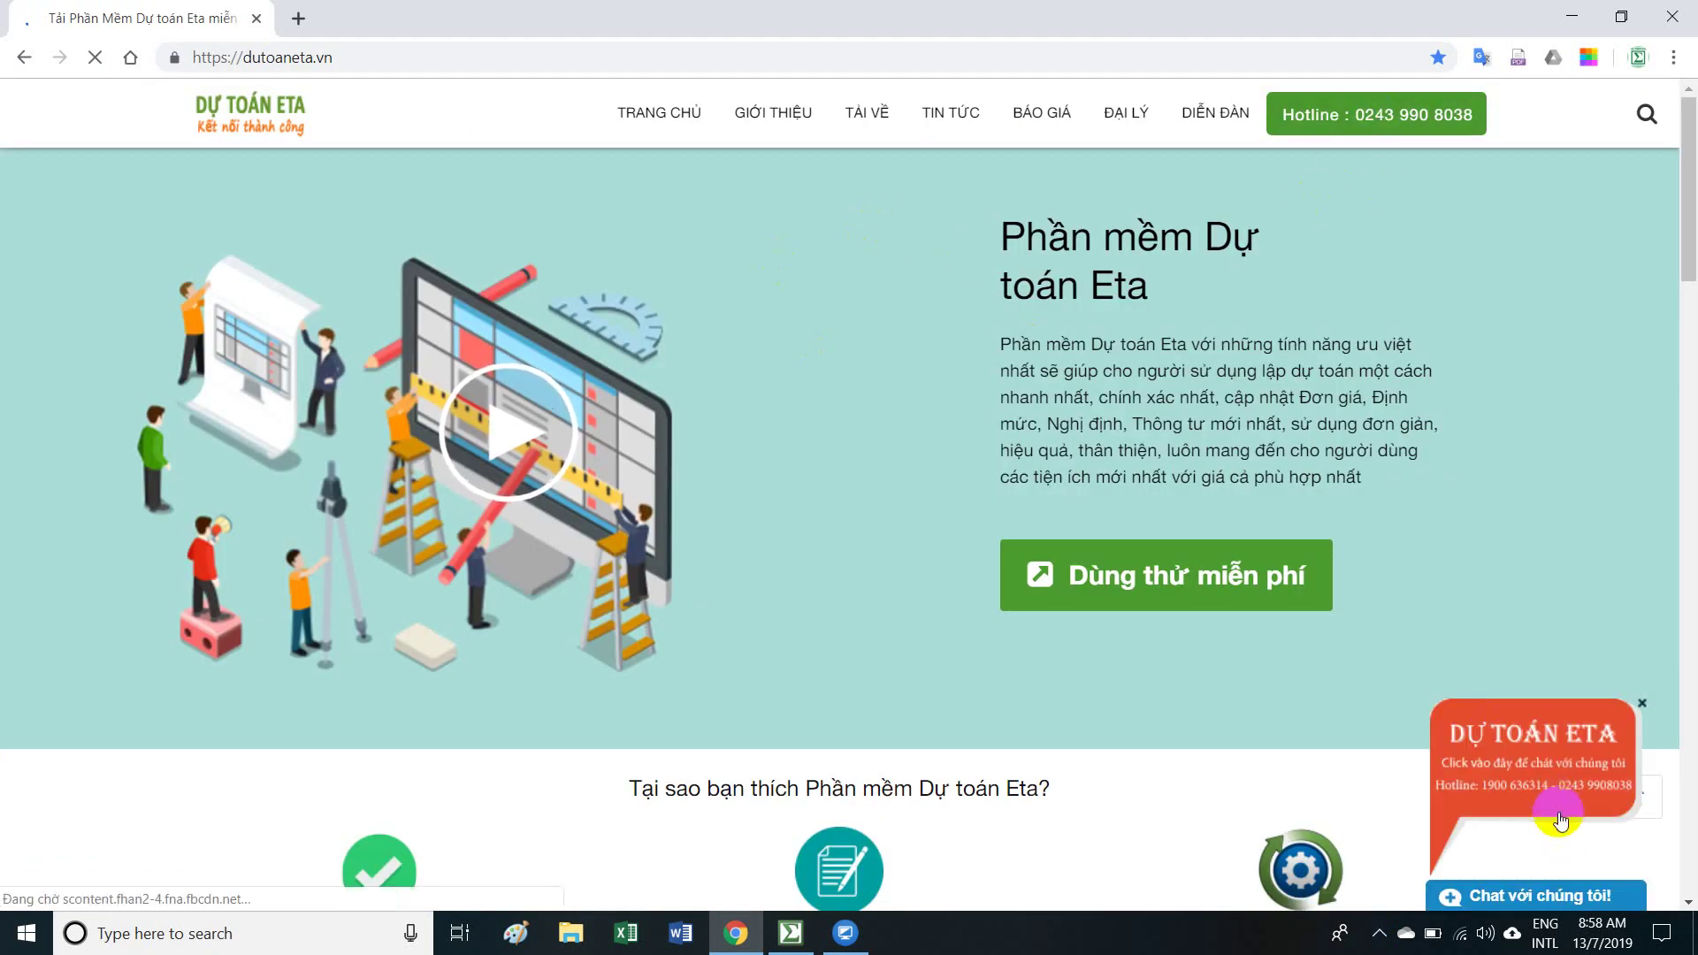
click(789, 932)
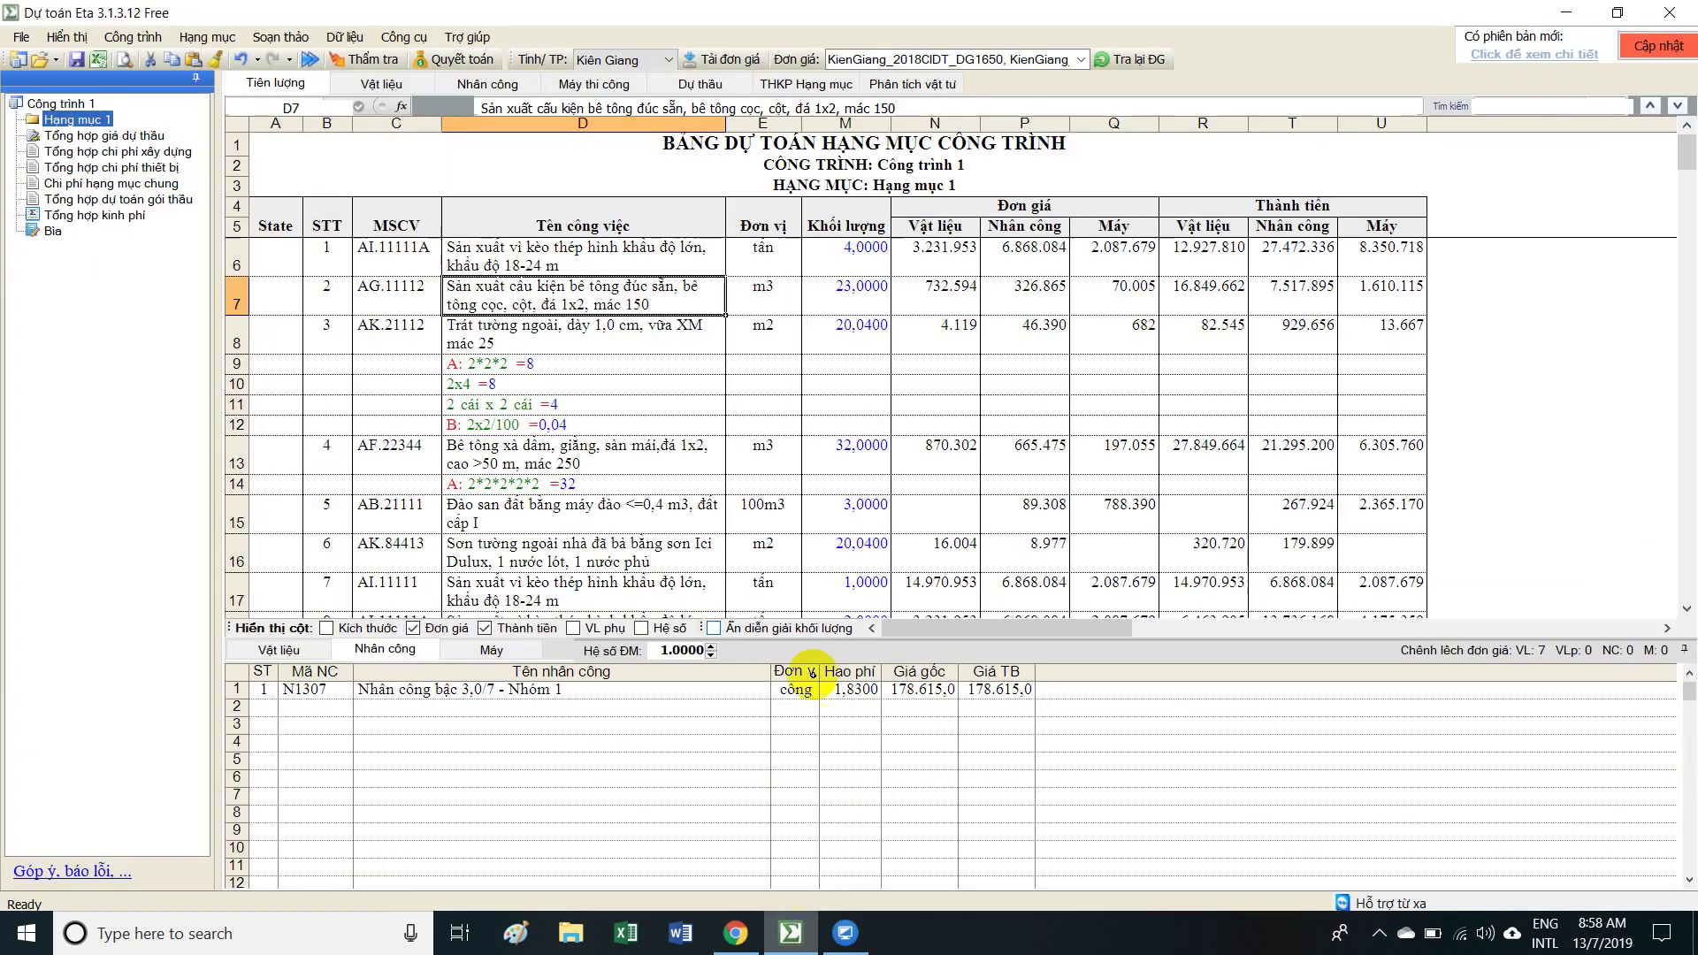